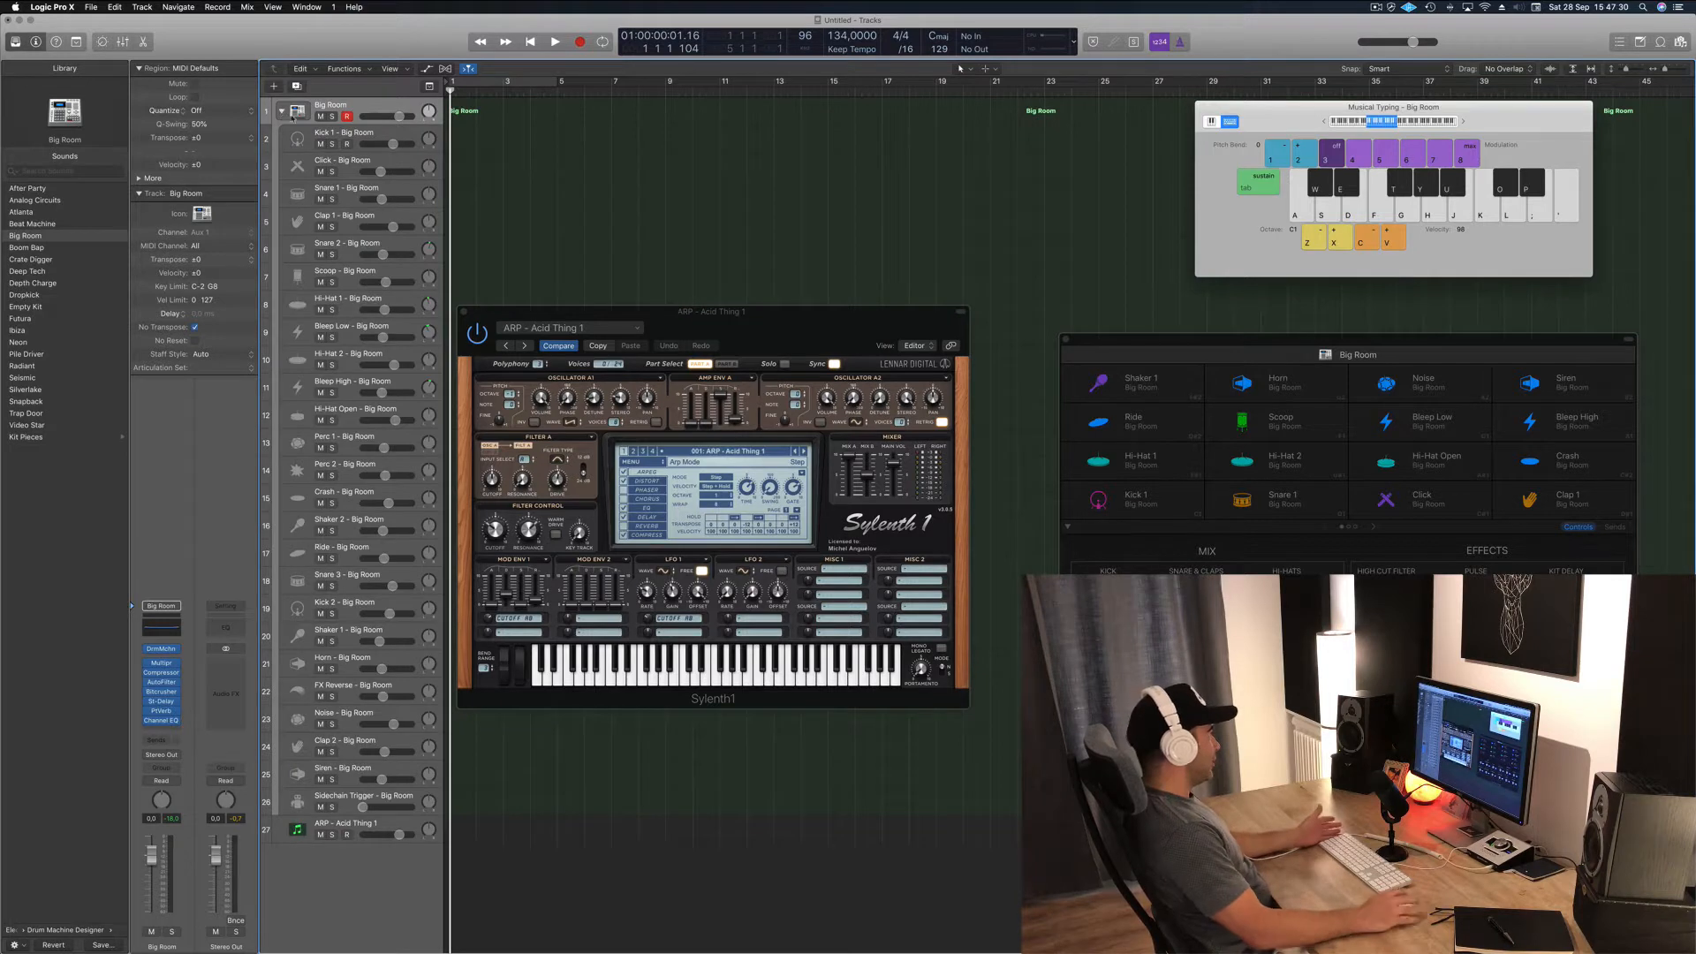
- Record a steady kick pattern about three bars long on the Kick 1 track, starting at bar 1
click(408, 137)
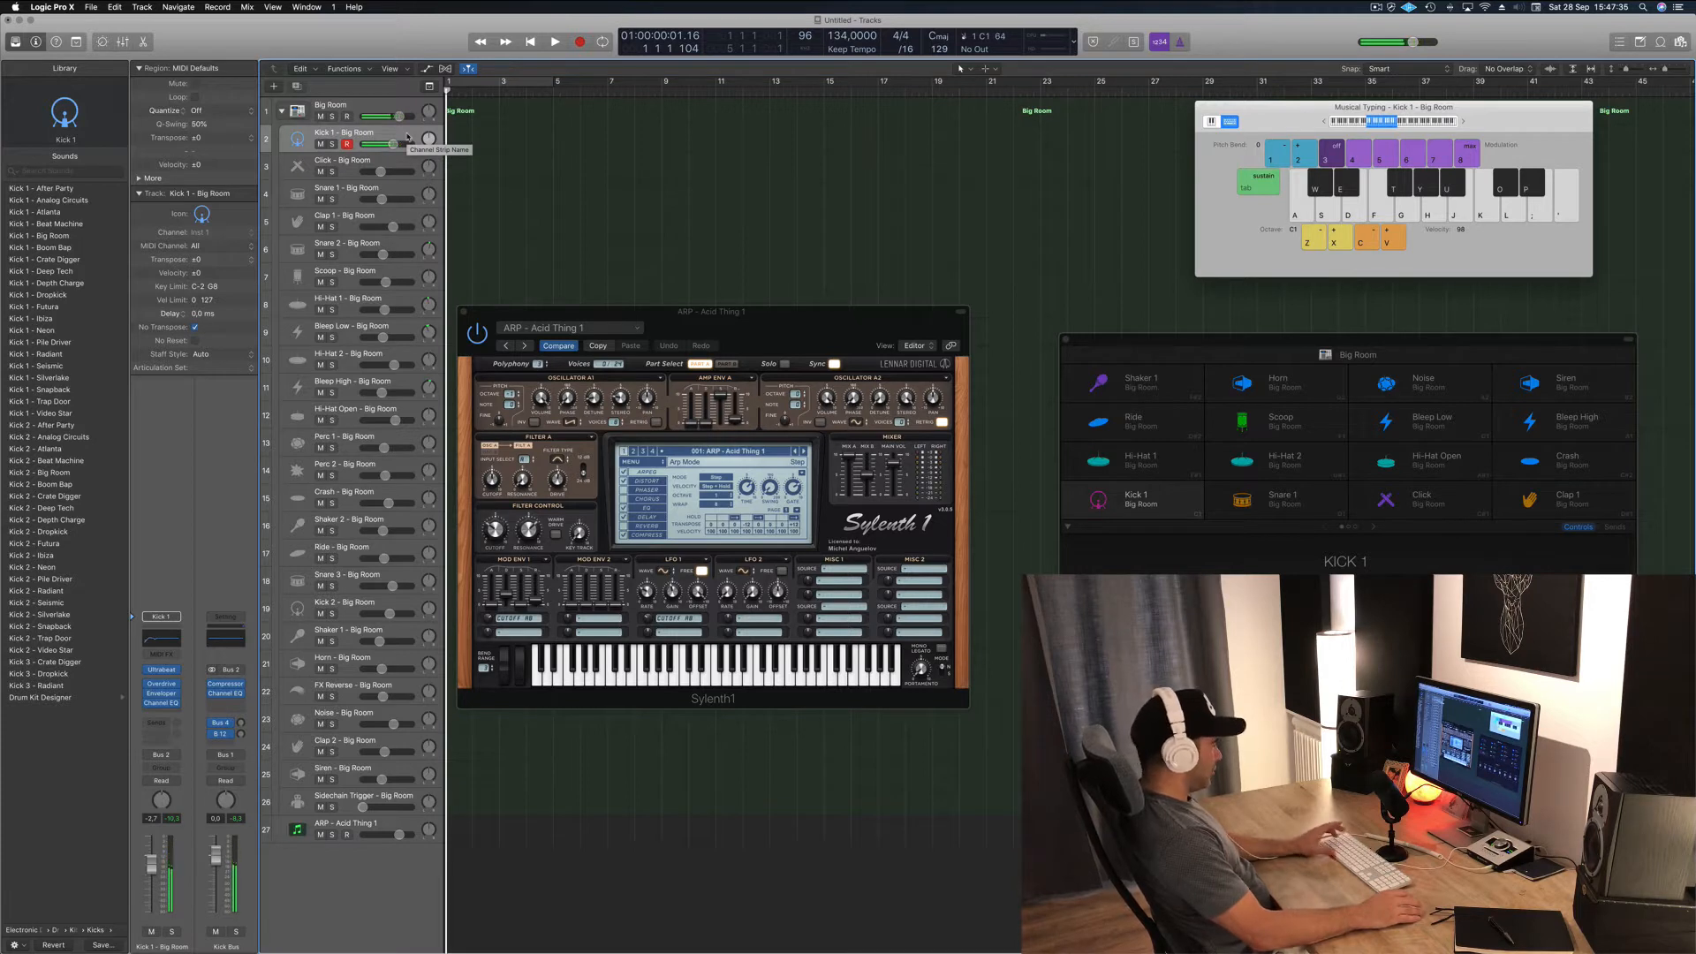
key(r)
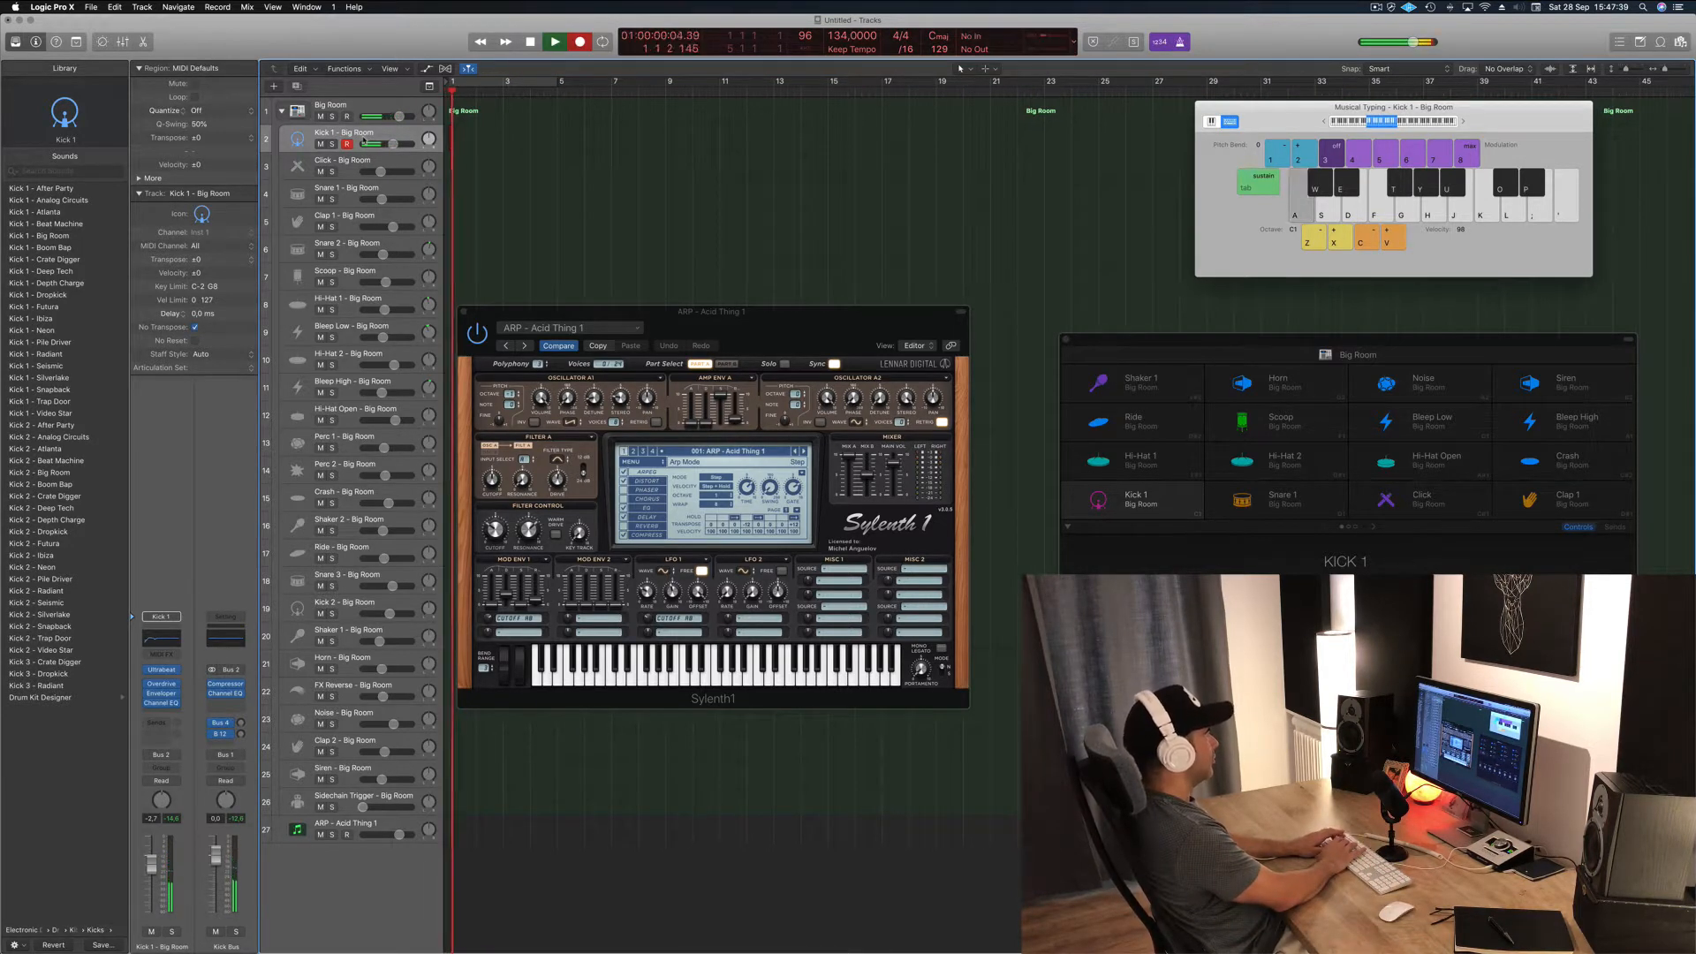
key(a)
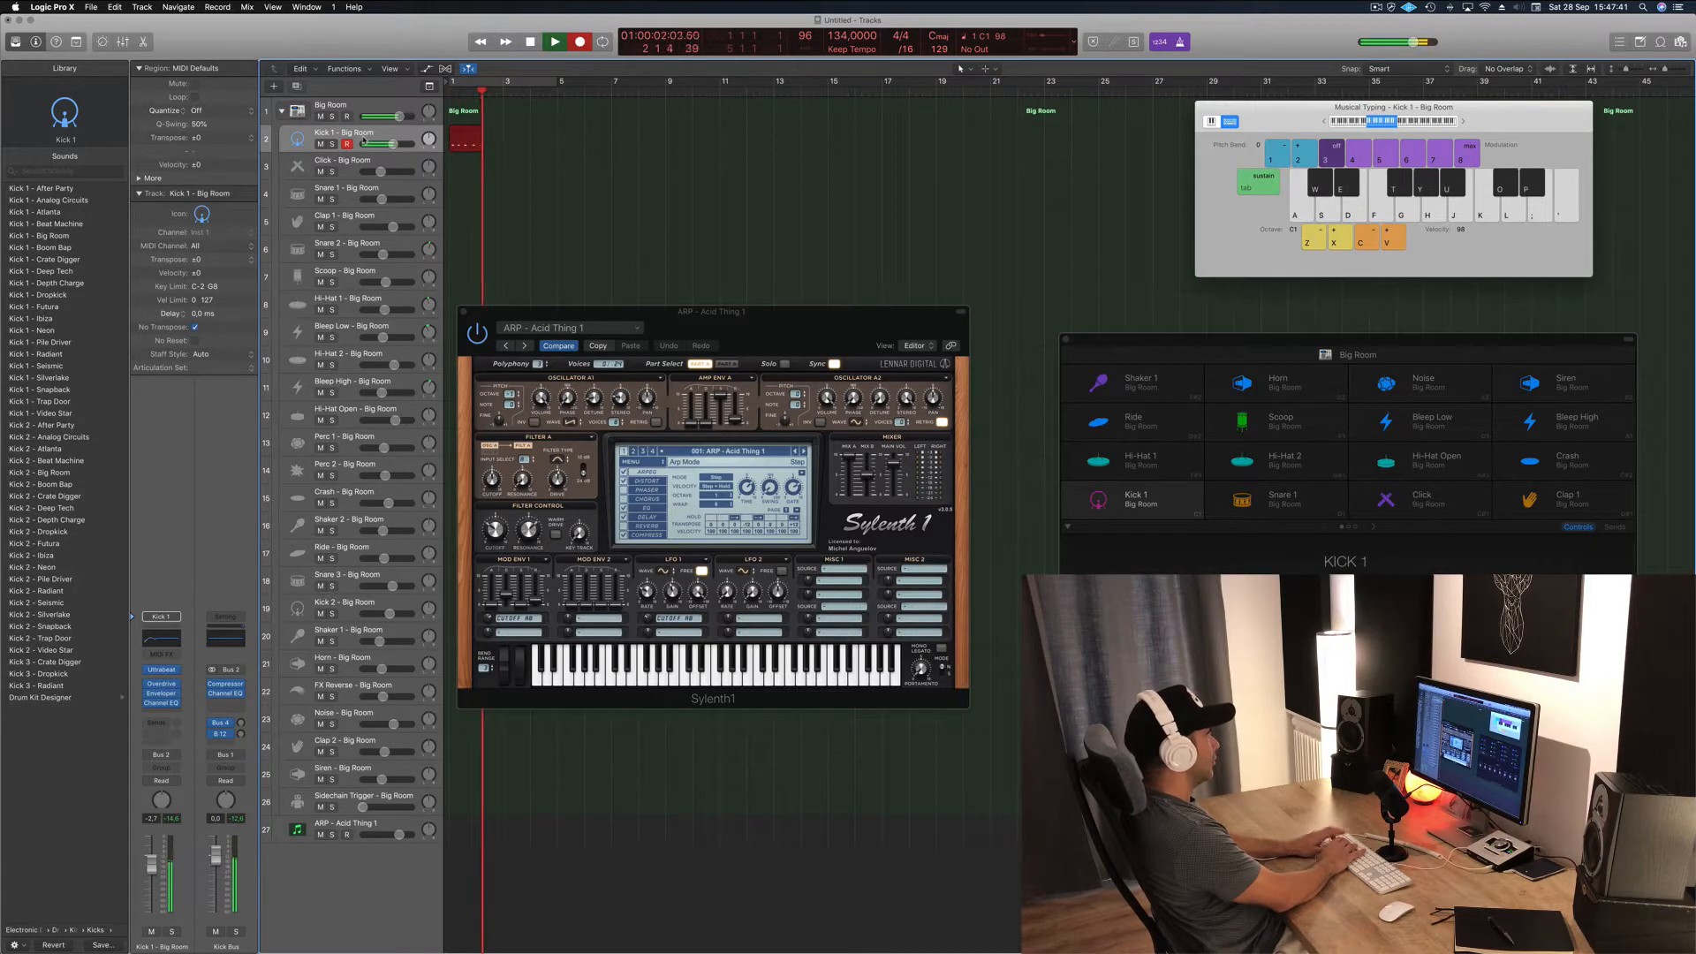
key(a)
key(a)
key(space)
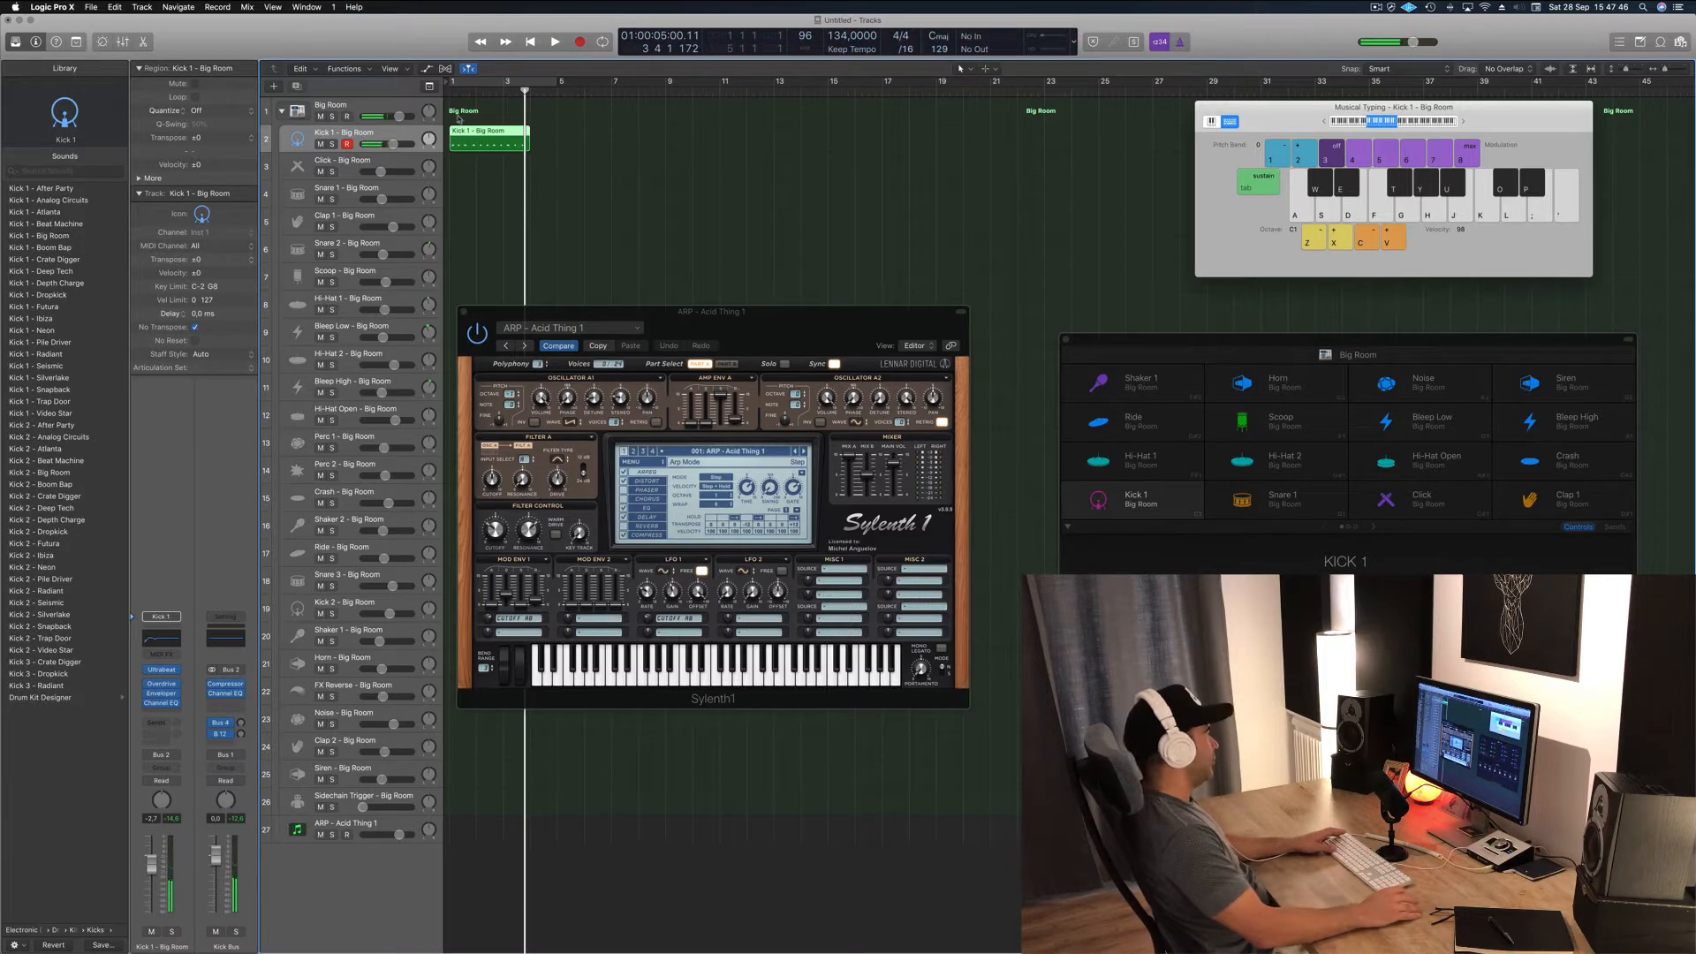
- Open the recorded kick region's notes and align the first four kicks to beats 1 to 4 of bar 1
double_click(481, 133)
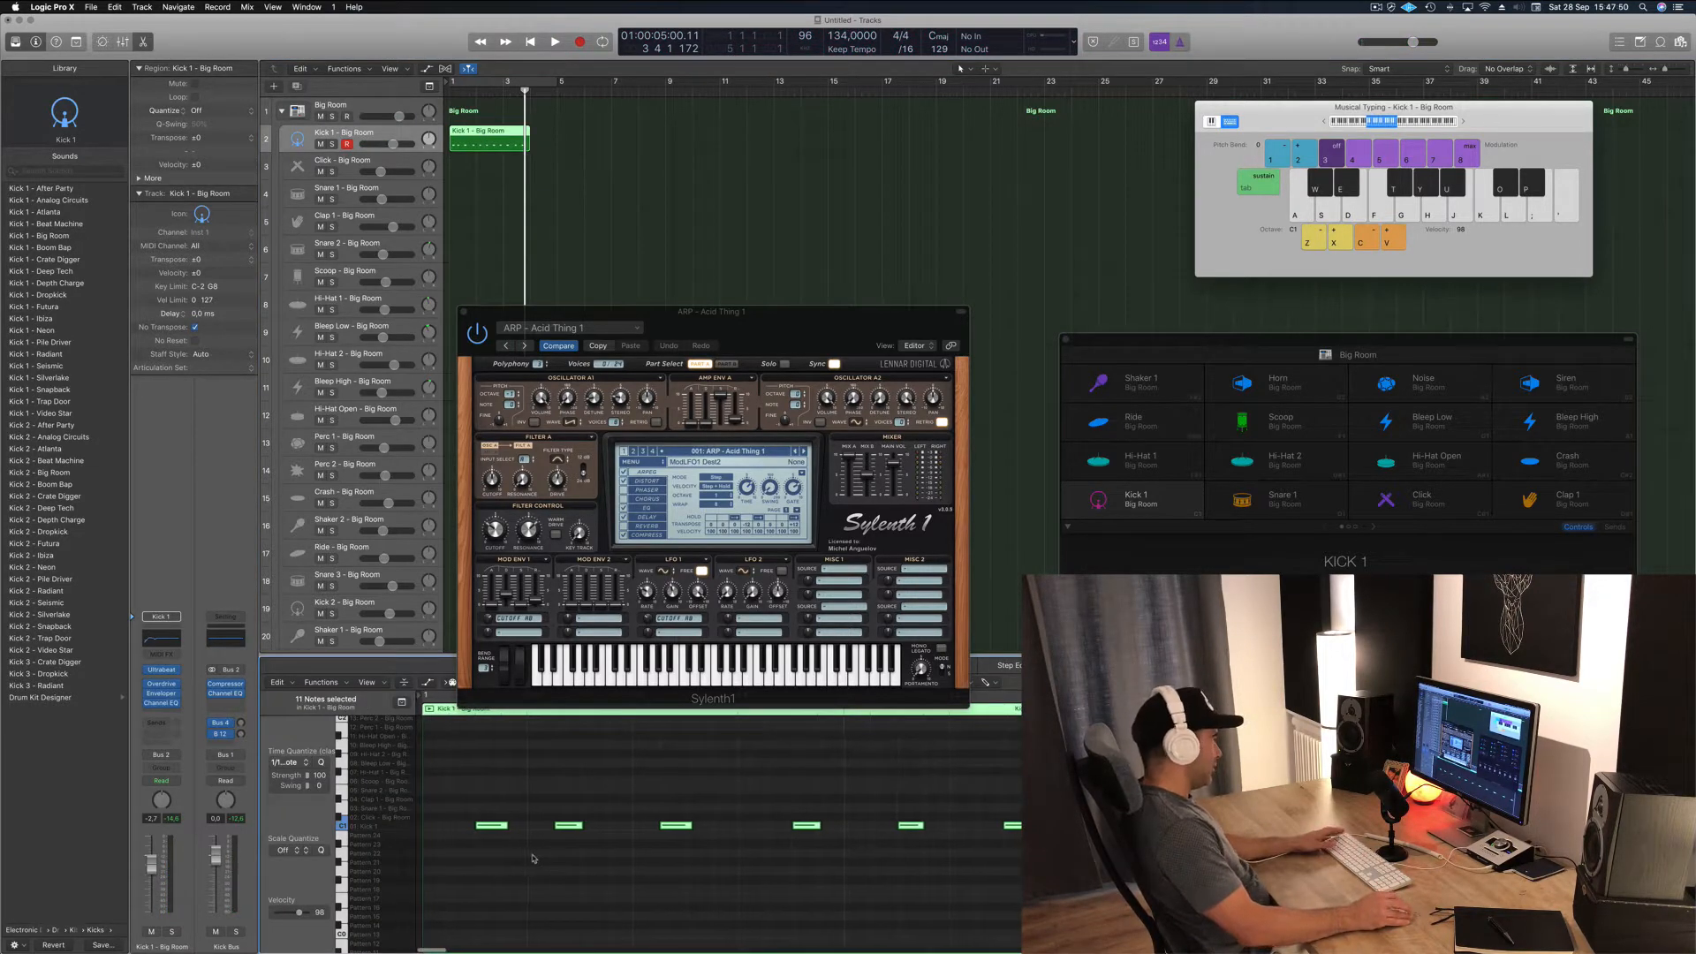
drag(485, 821, 432, 824)
drag(574, 831, 550, 834)
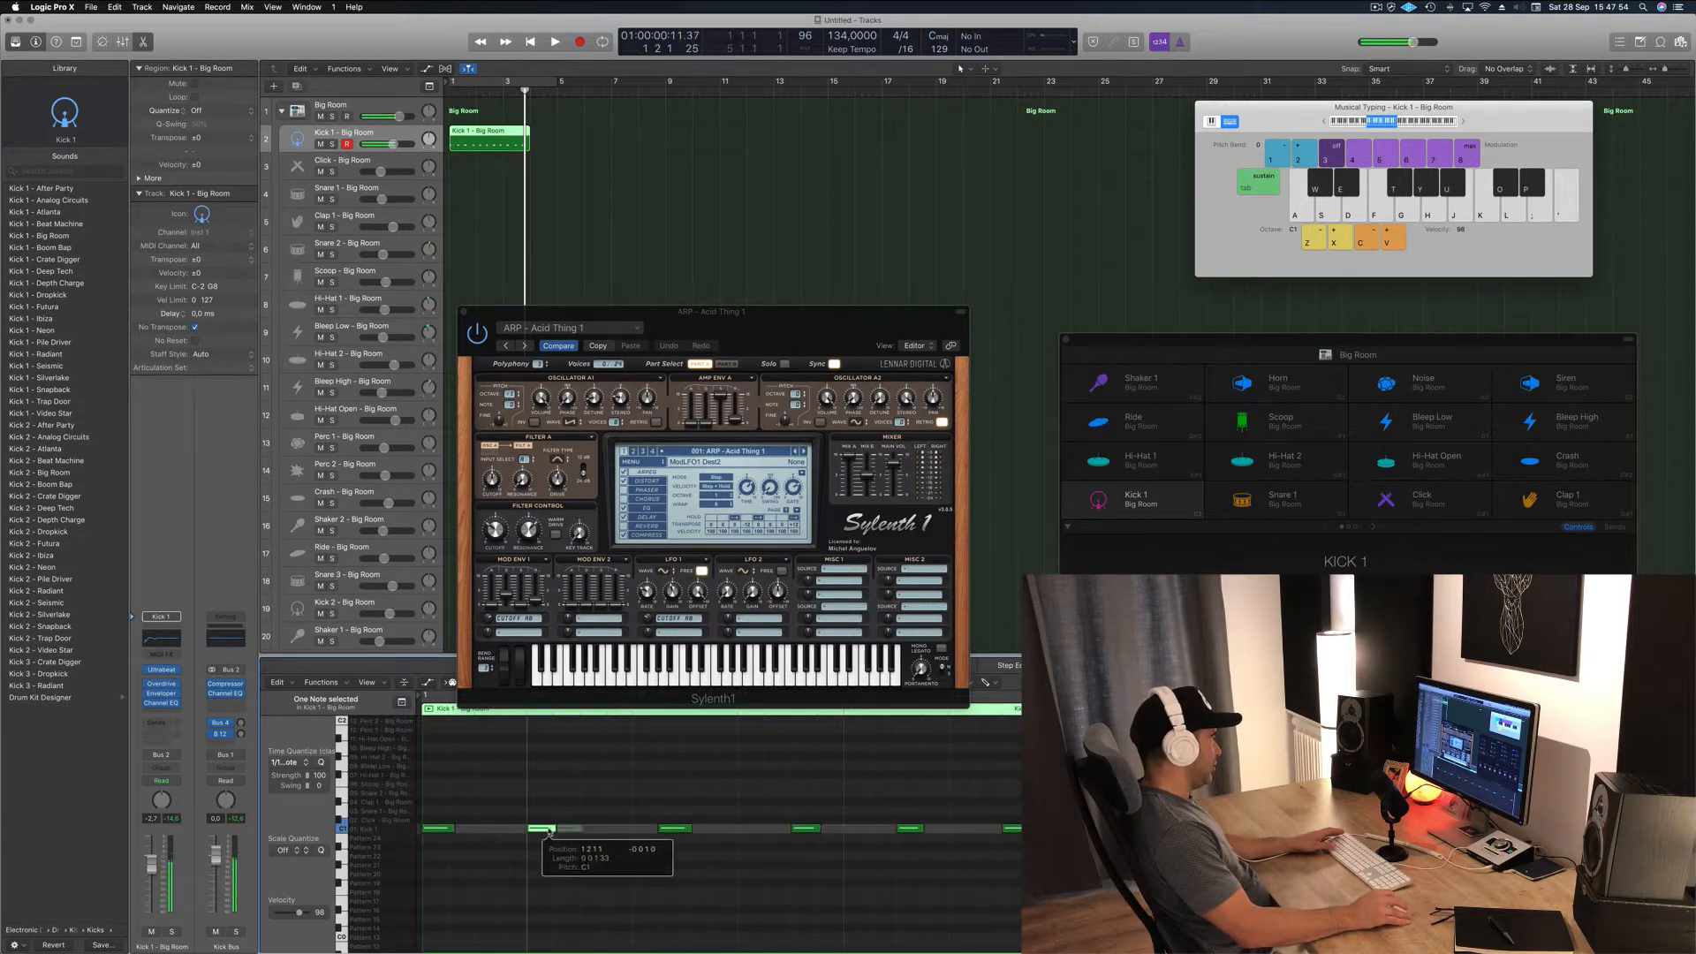
drag(666, 834, 639, 834)
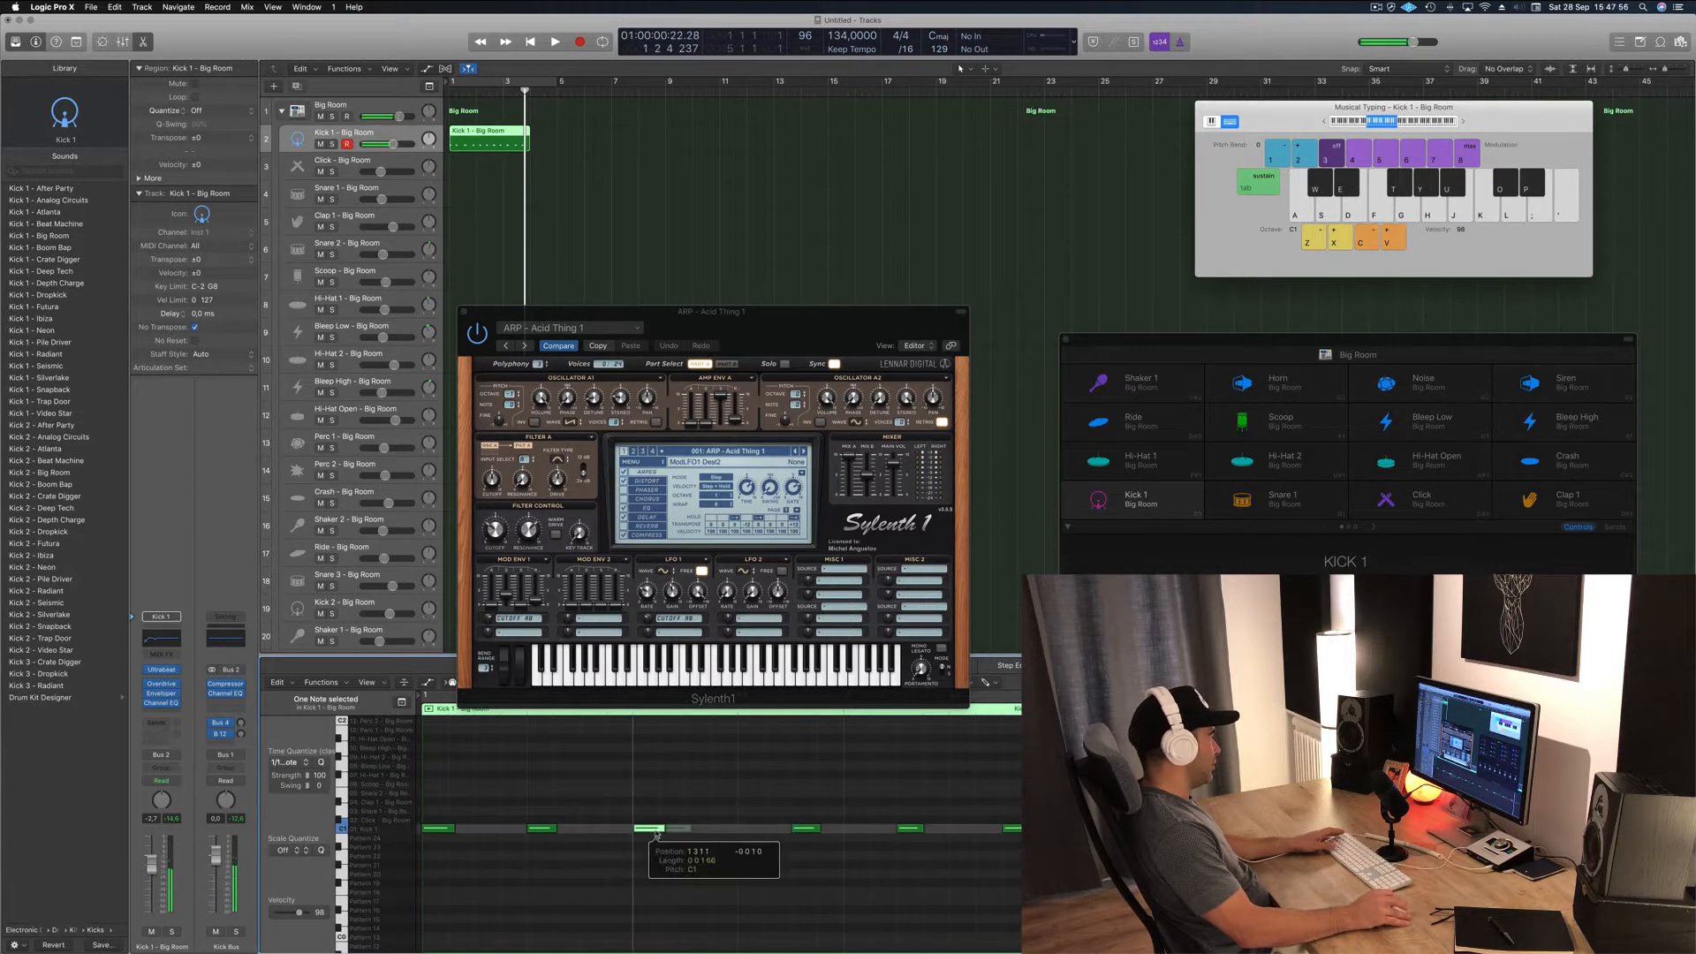
drag(810, 831, 767, 835)
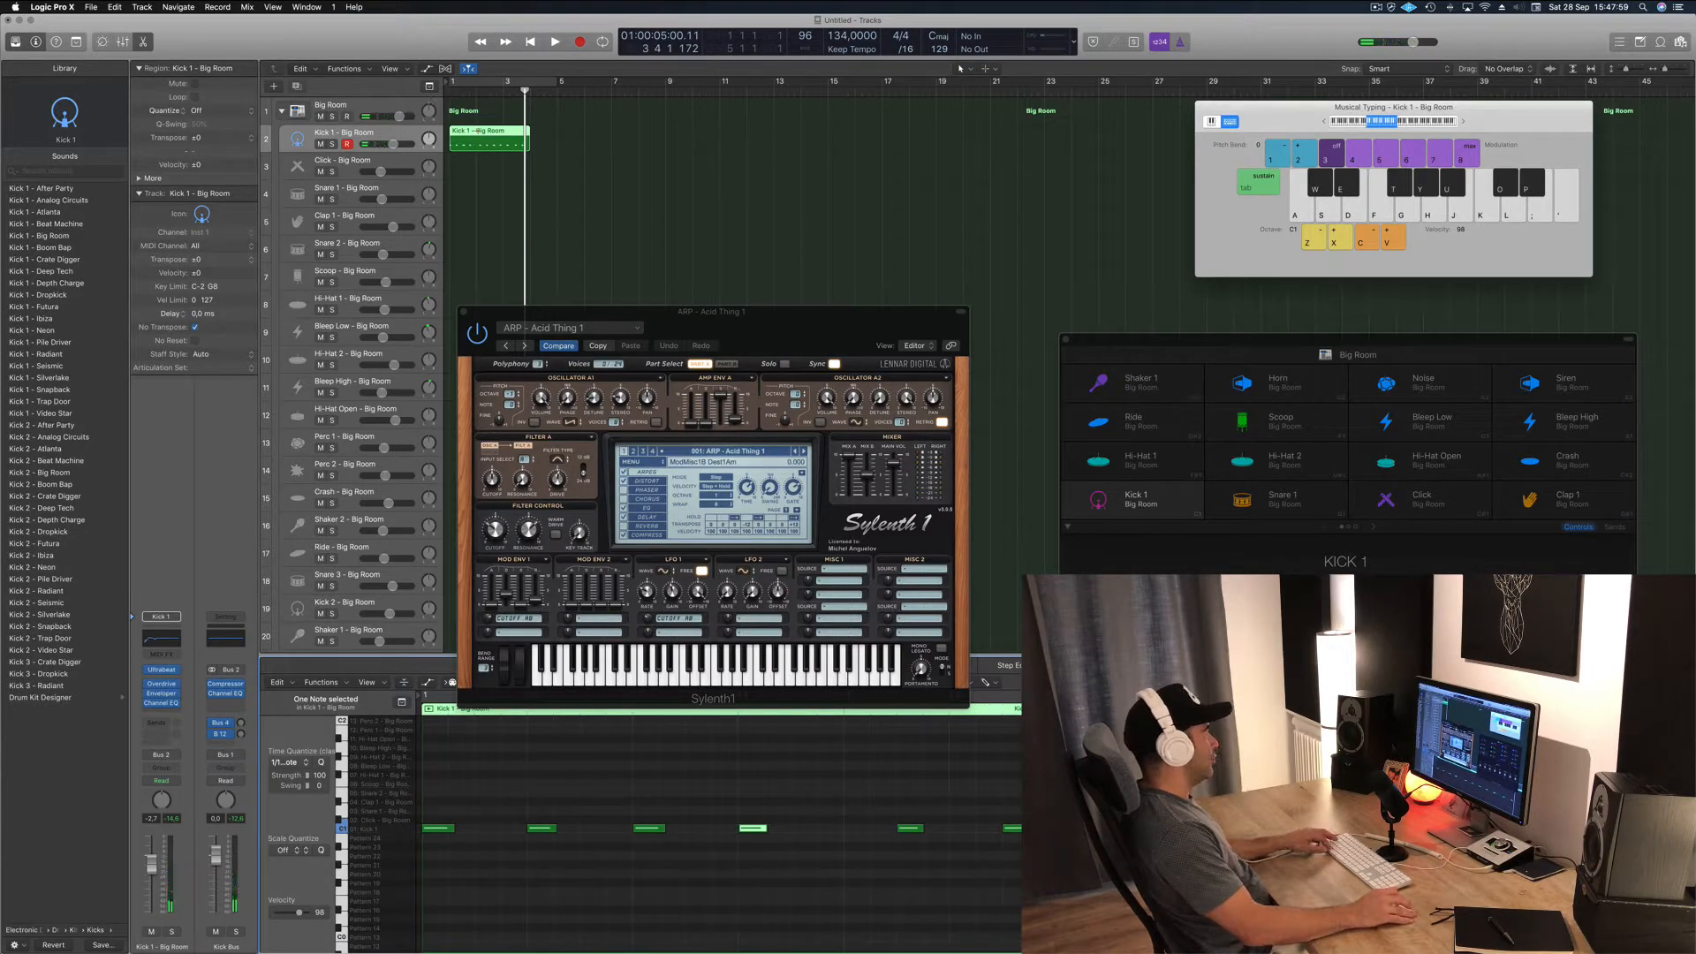
- Split the kick region after its first bar, remove the remainder and play the arrangement
super+double_click(478, 130)
key(Delete)
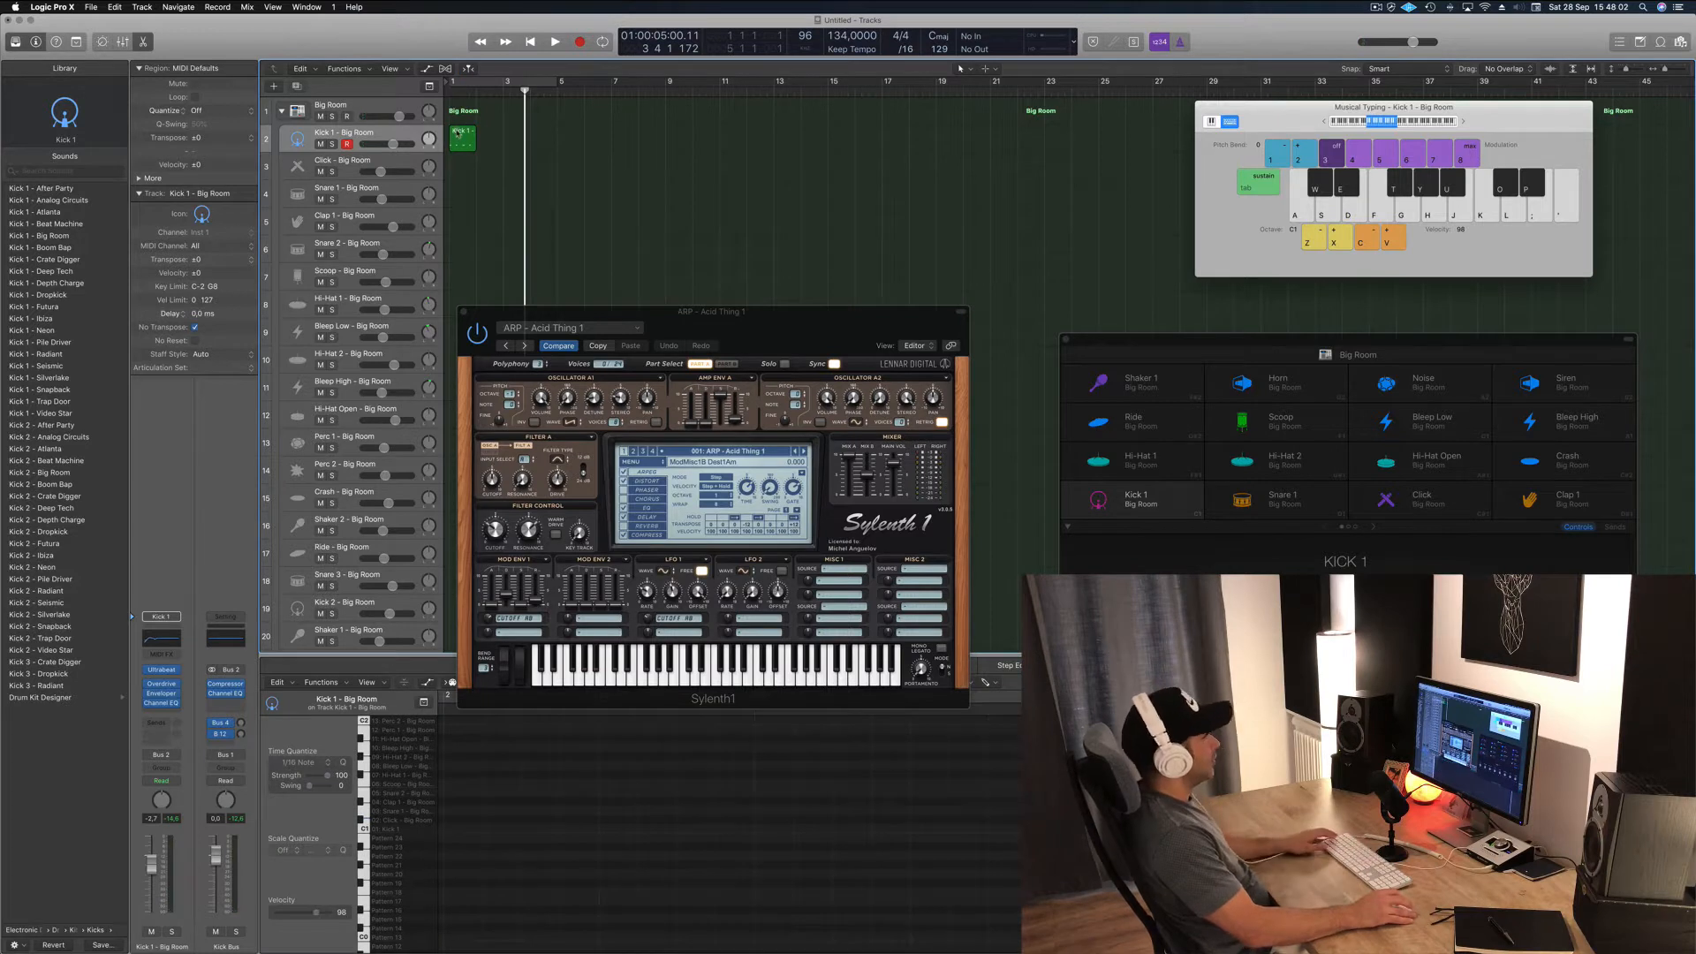
click(458, 132)
key(space)
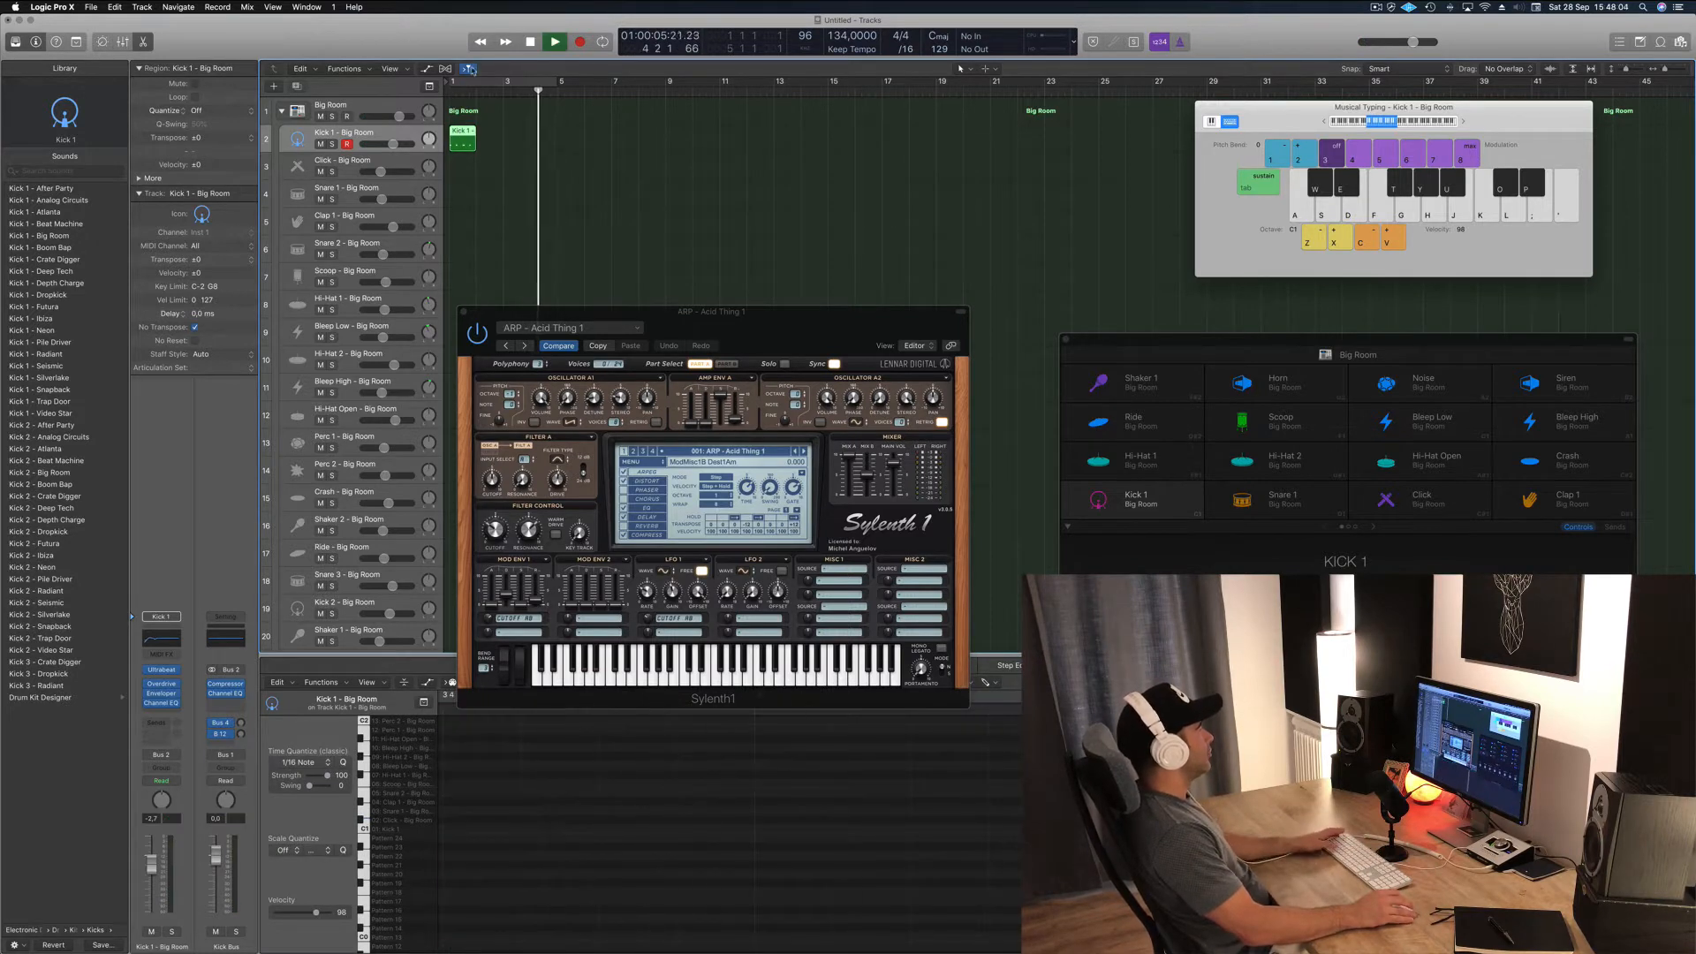
- Turn on cycling over bars 1 to 4 and duplicate the one-bar kick region until it fills all four bars
key(c)
drag(462, 135, 515, 139)
key(space)
key(space)
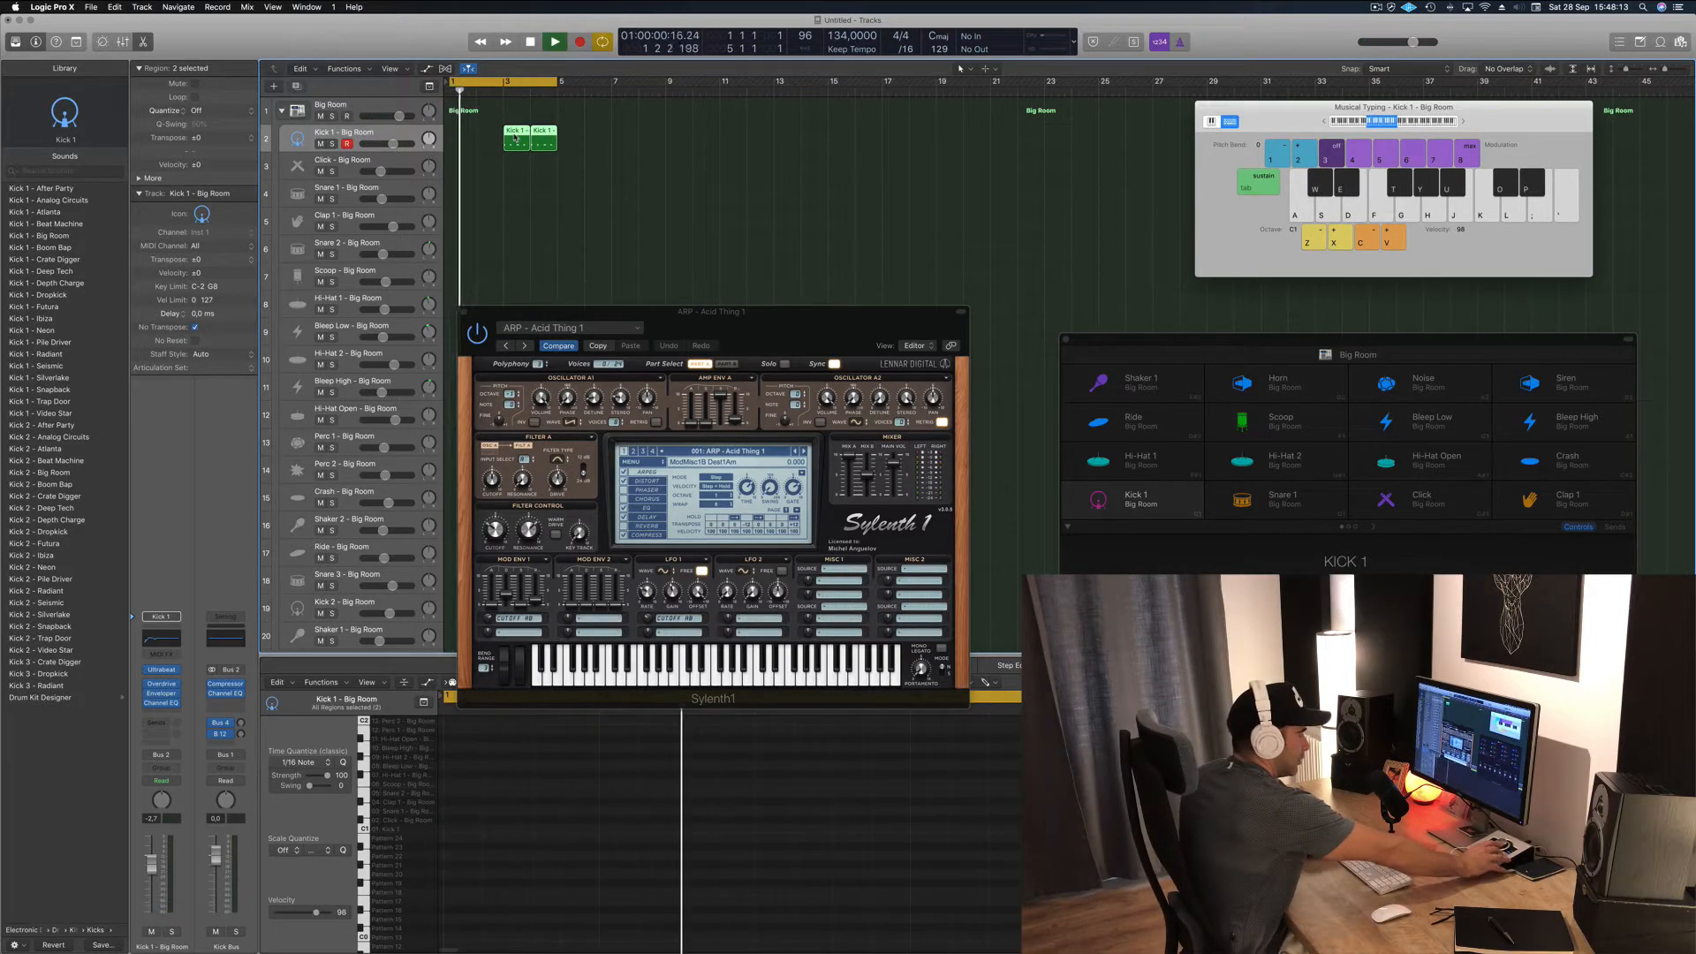
key(space)
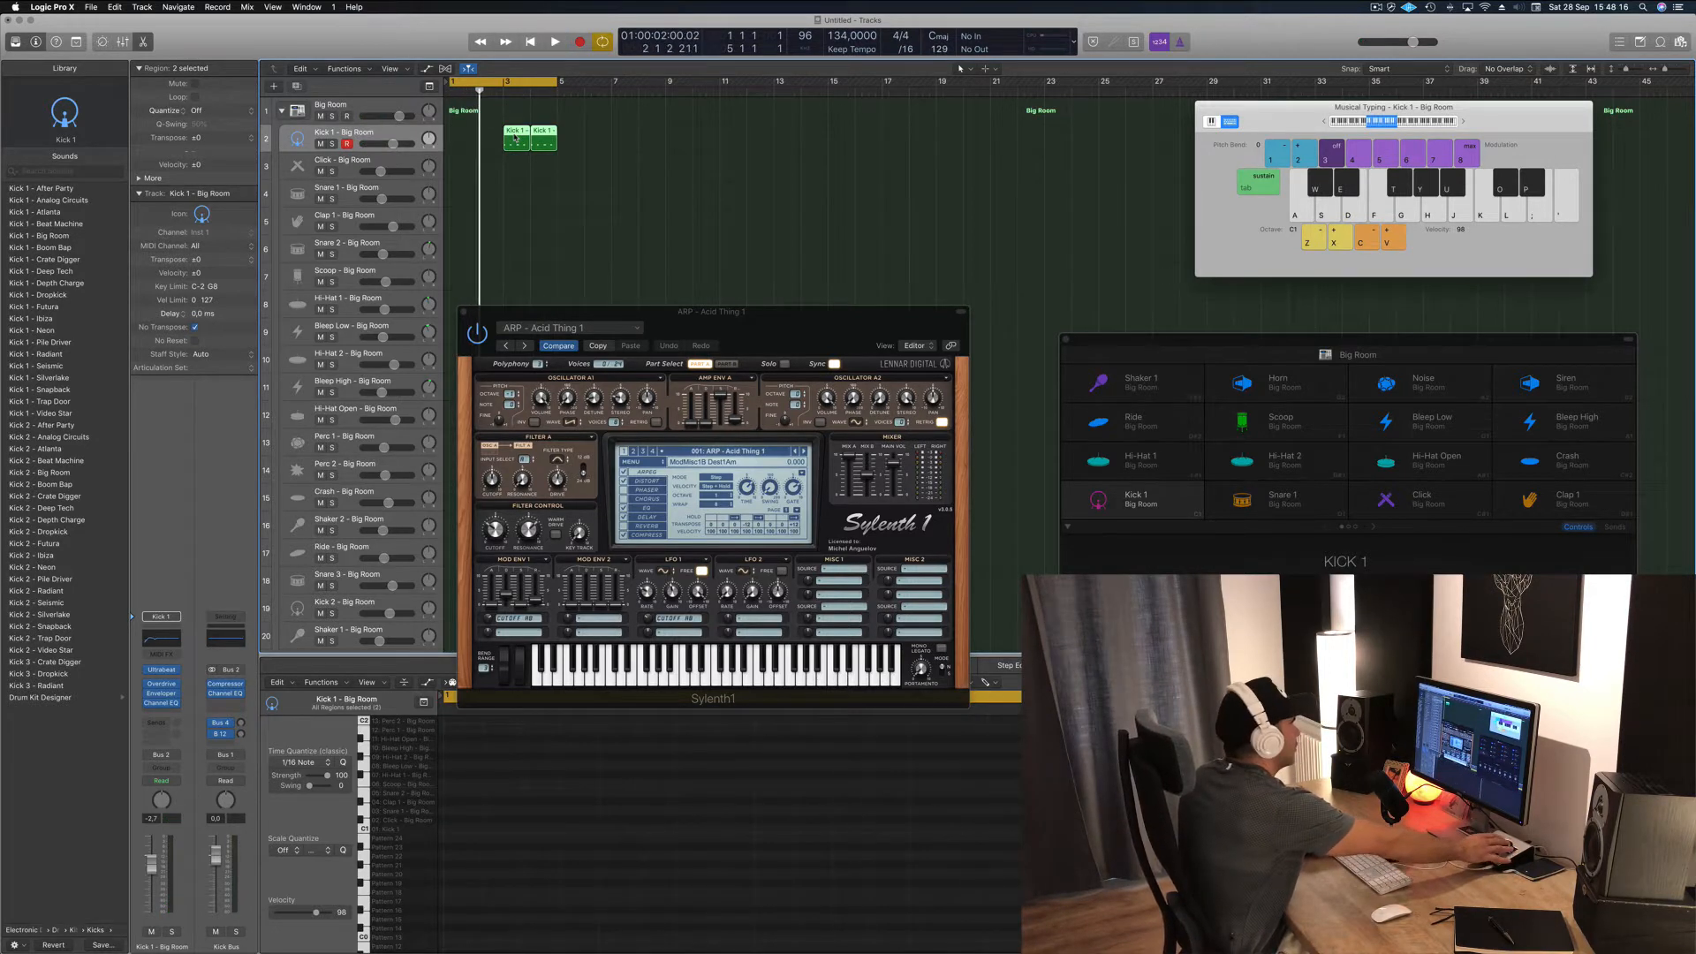
drag(515, 138, 453, 139)
key(space)
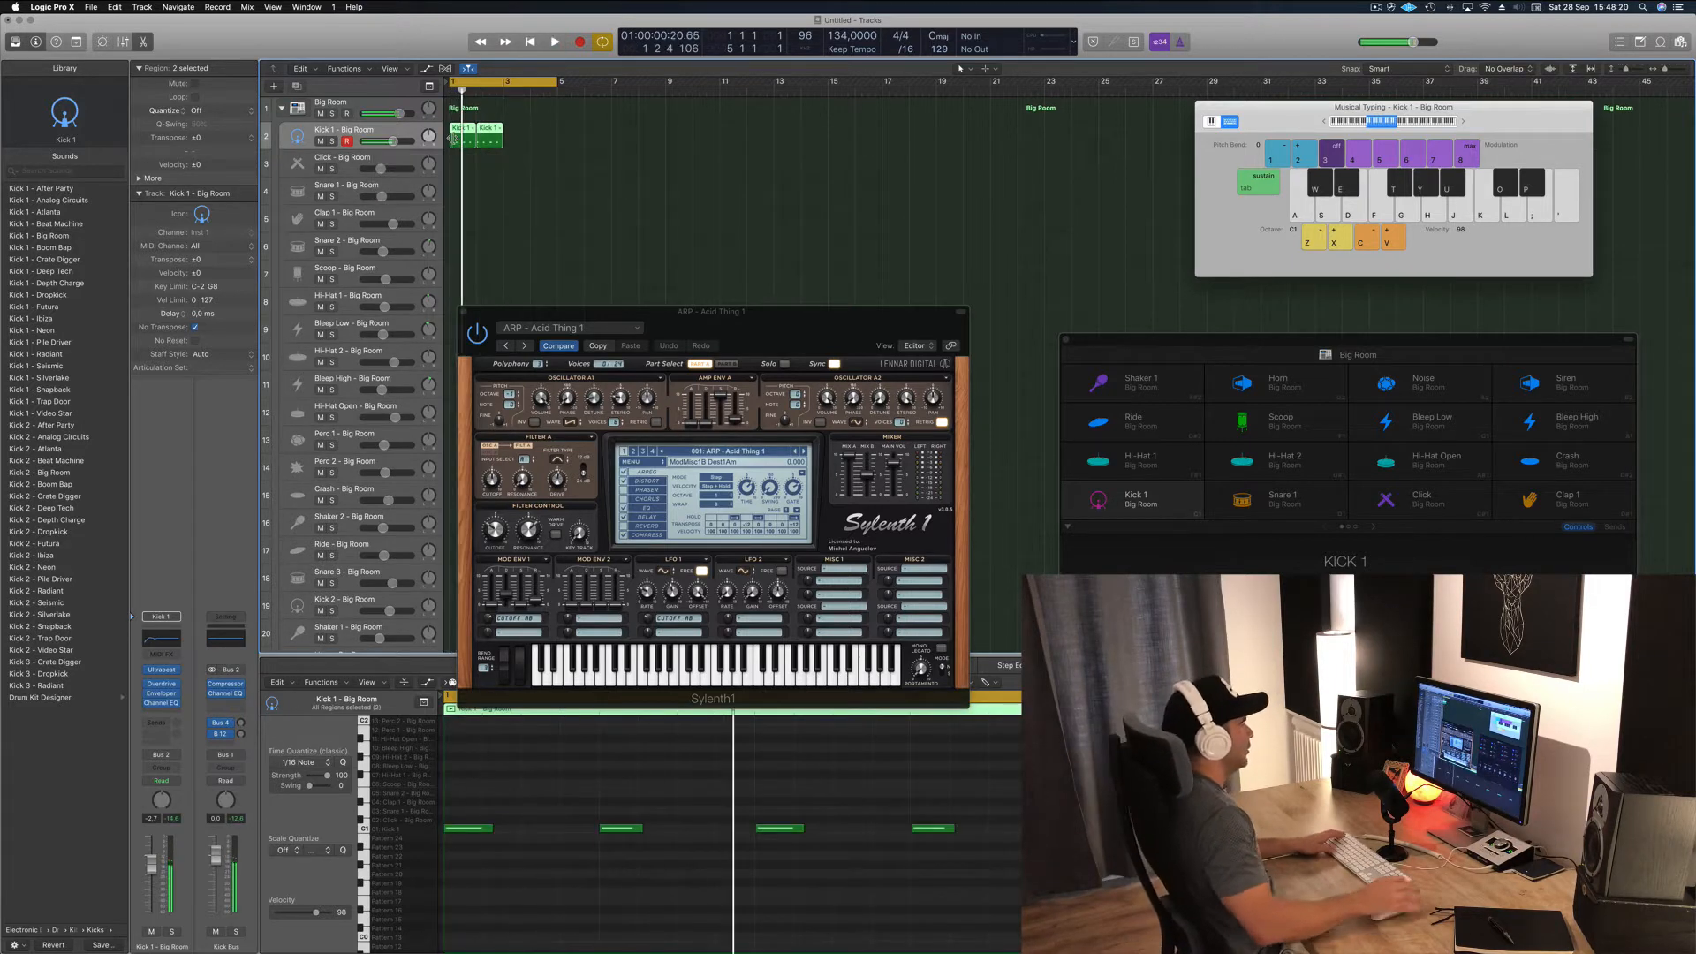
key(space)
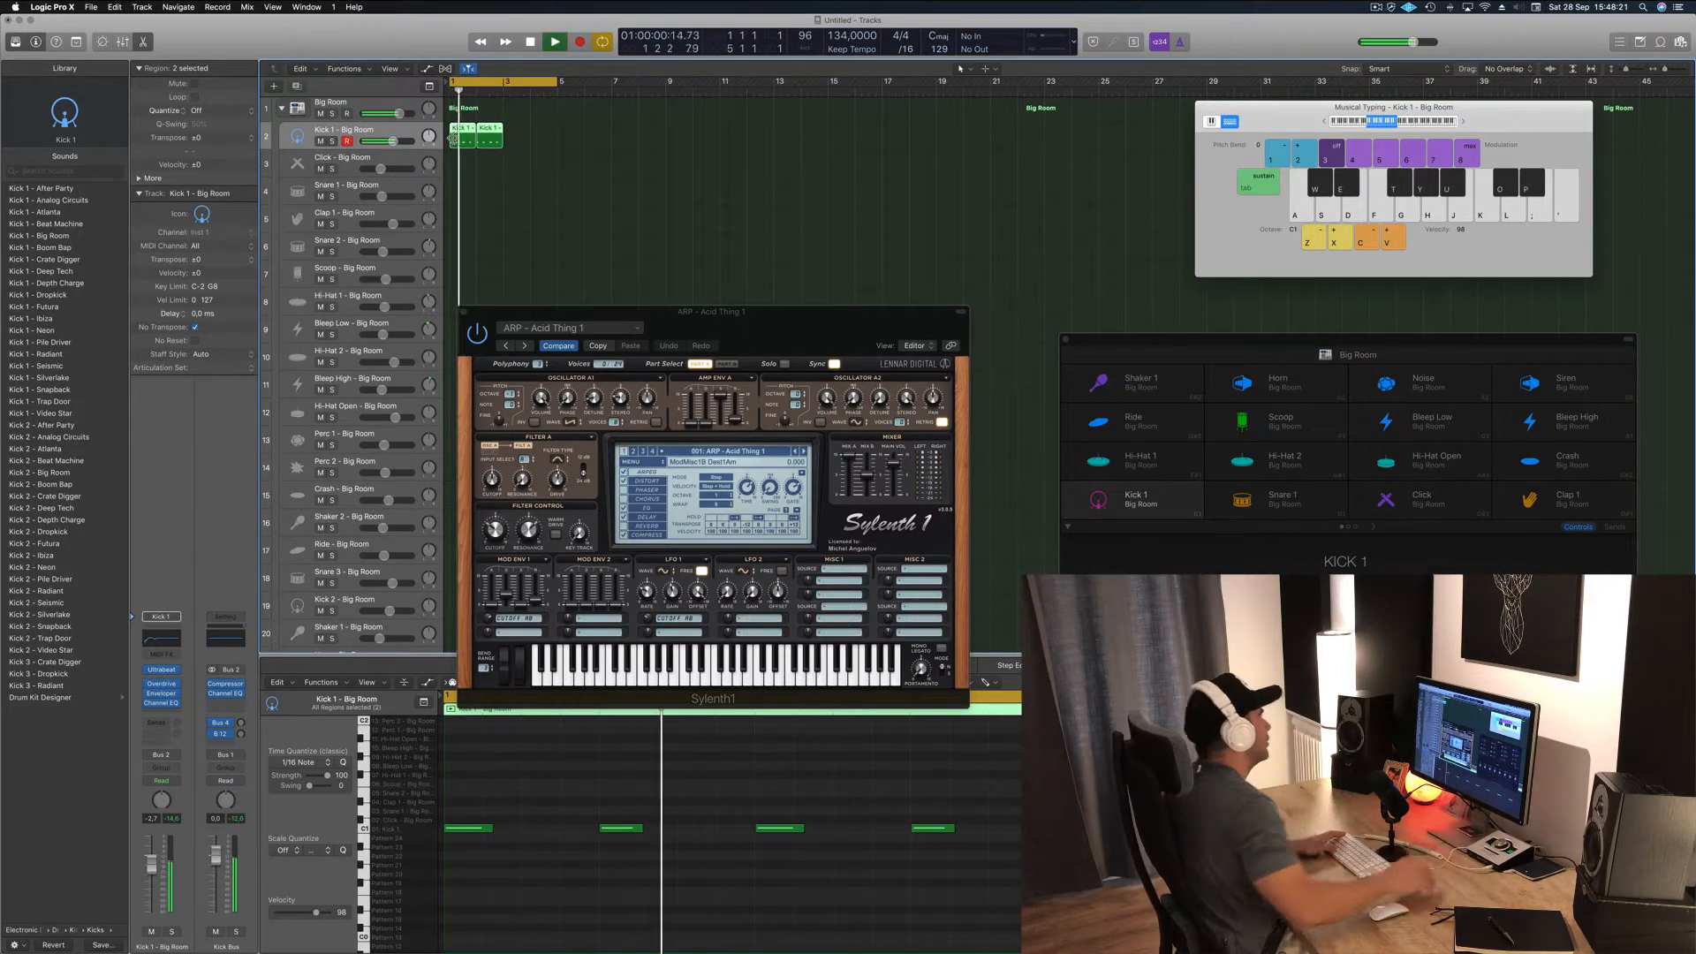
drag(453, 139, 517, 142)
key(space)
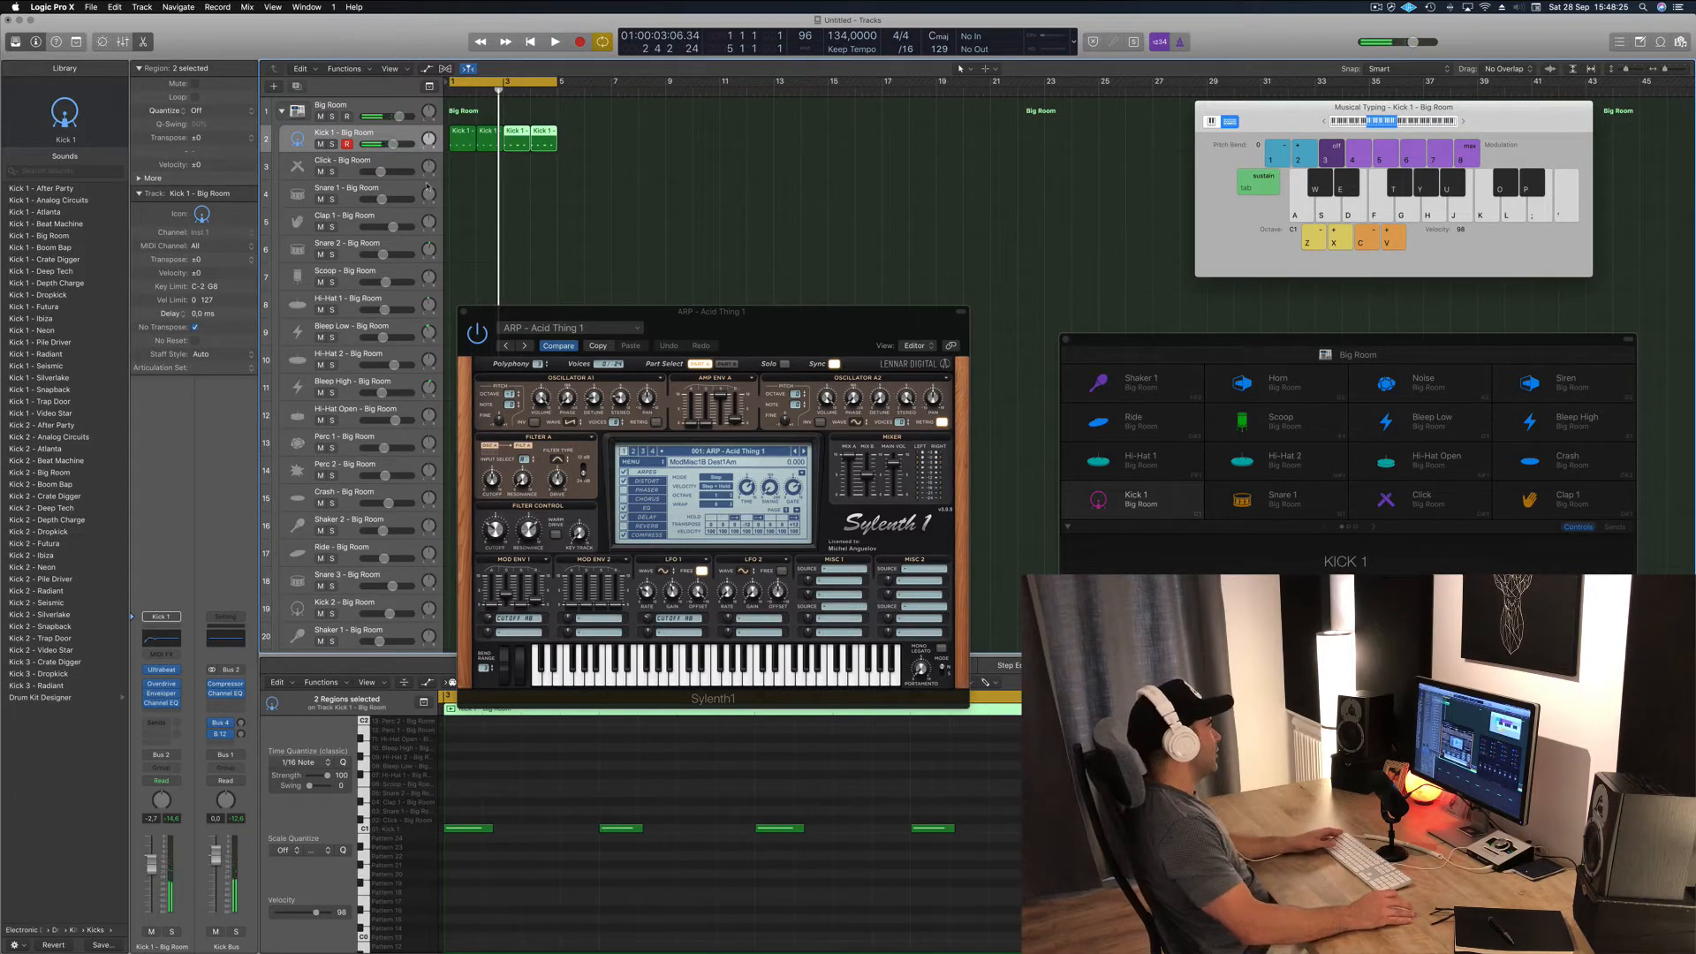
- Copy the first kick region onto the Snare 1 track and transpose all four notes up to the snare's pitch
click(394, 195)
drag(459, 140, 460, 197)
click(522, 239)
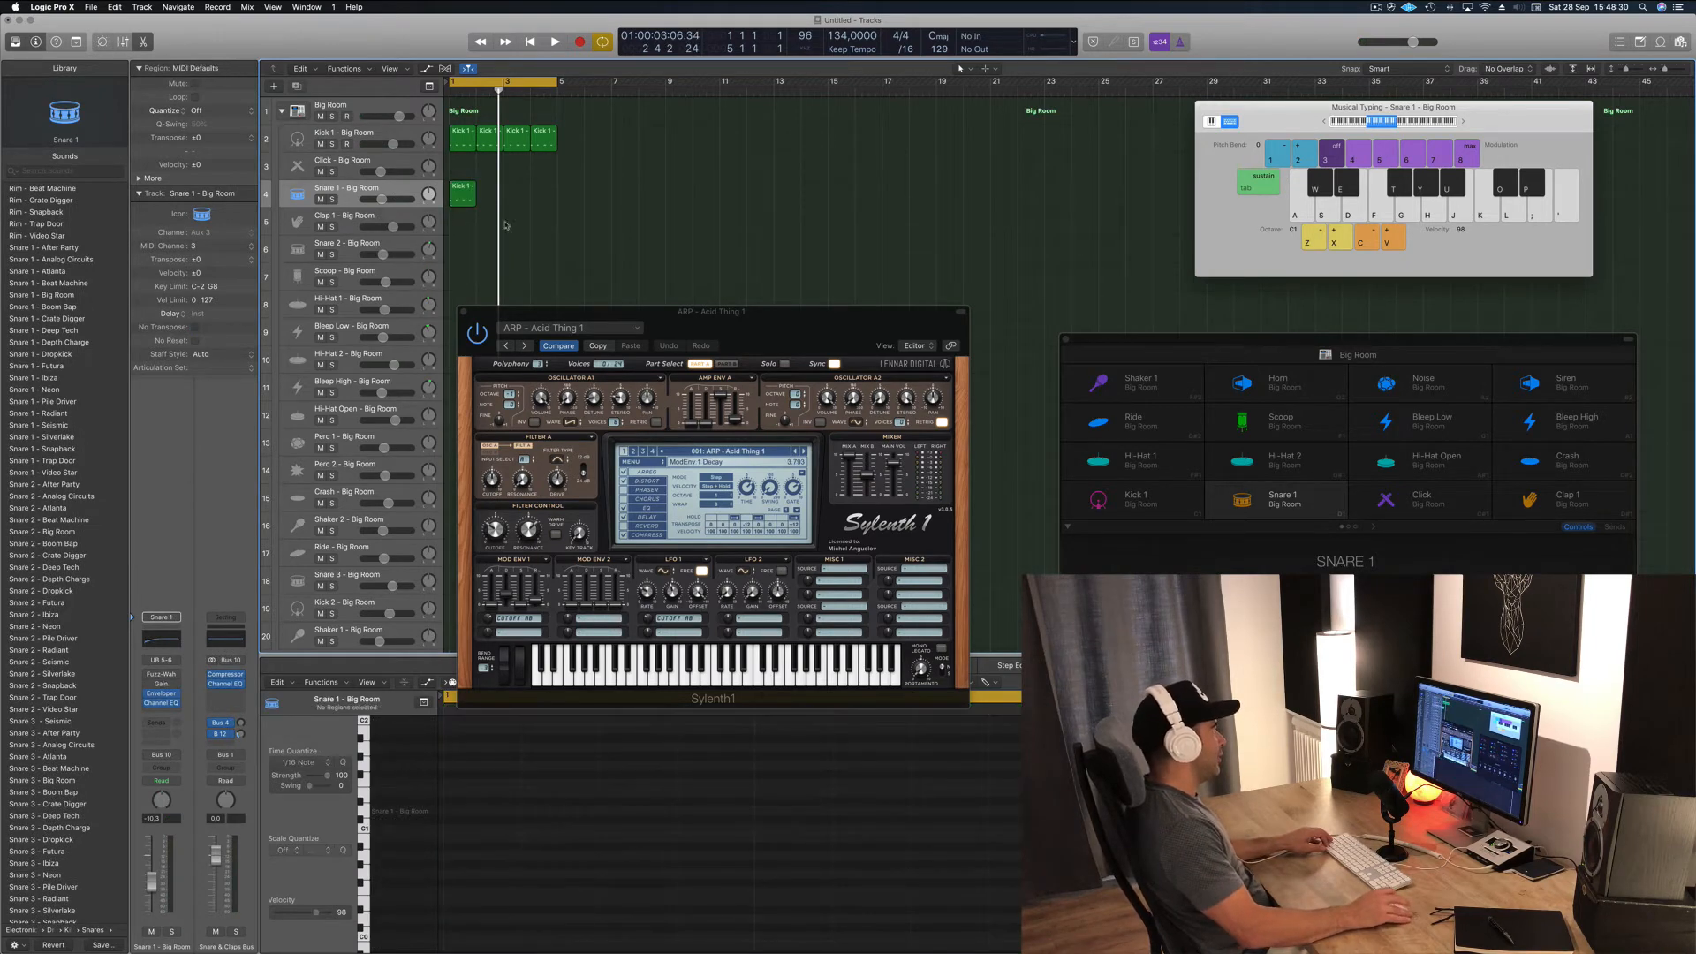
click(462, 191)
scroll(516, 871, down, 5)
drag(476, 807, 1045, 906)
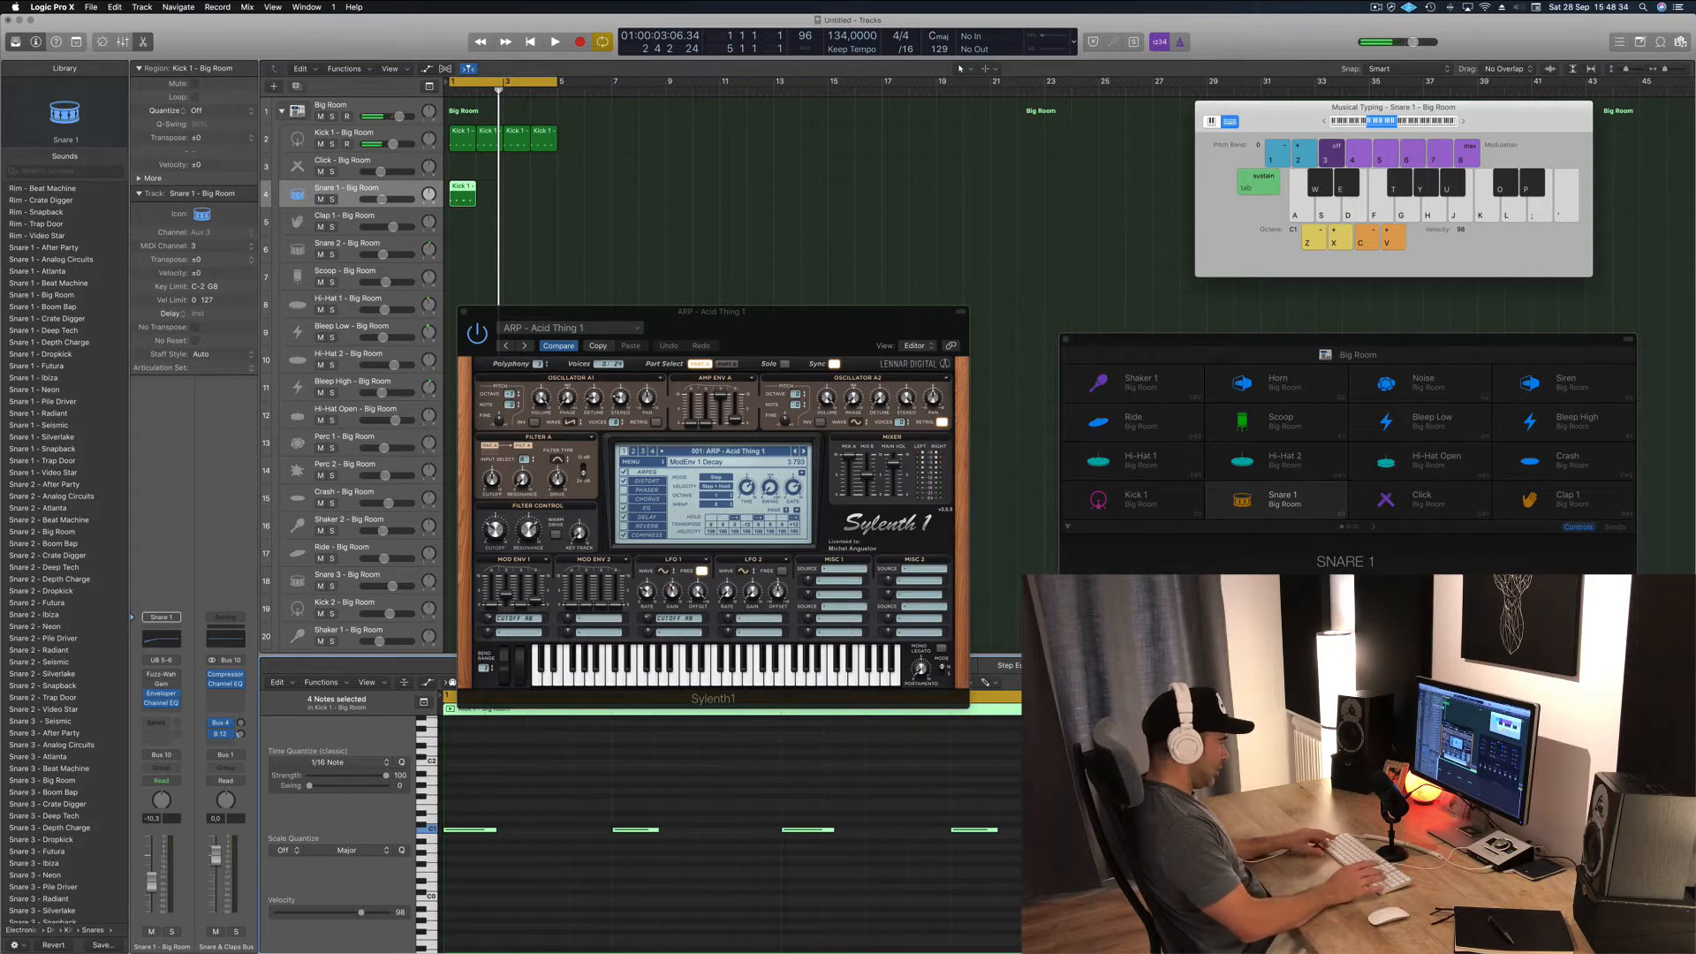
key(alt+Up)
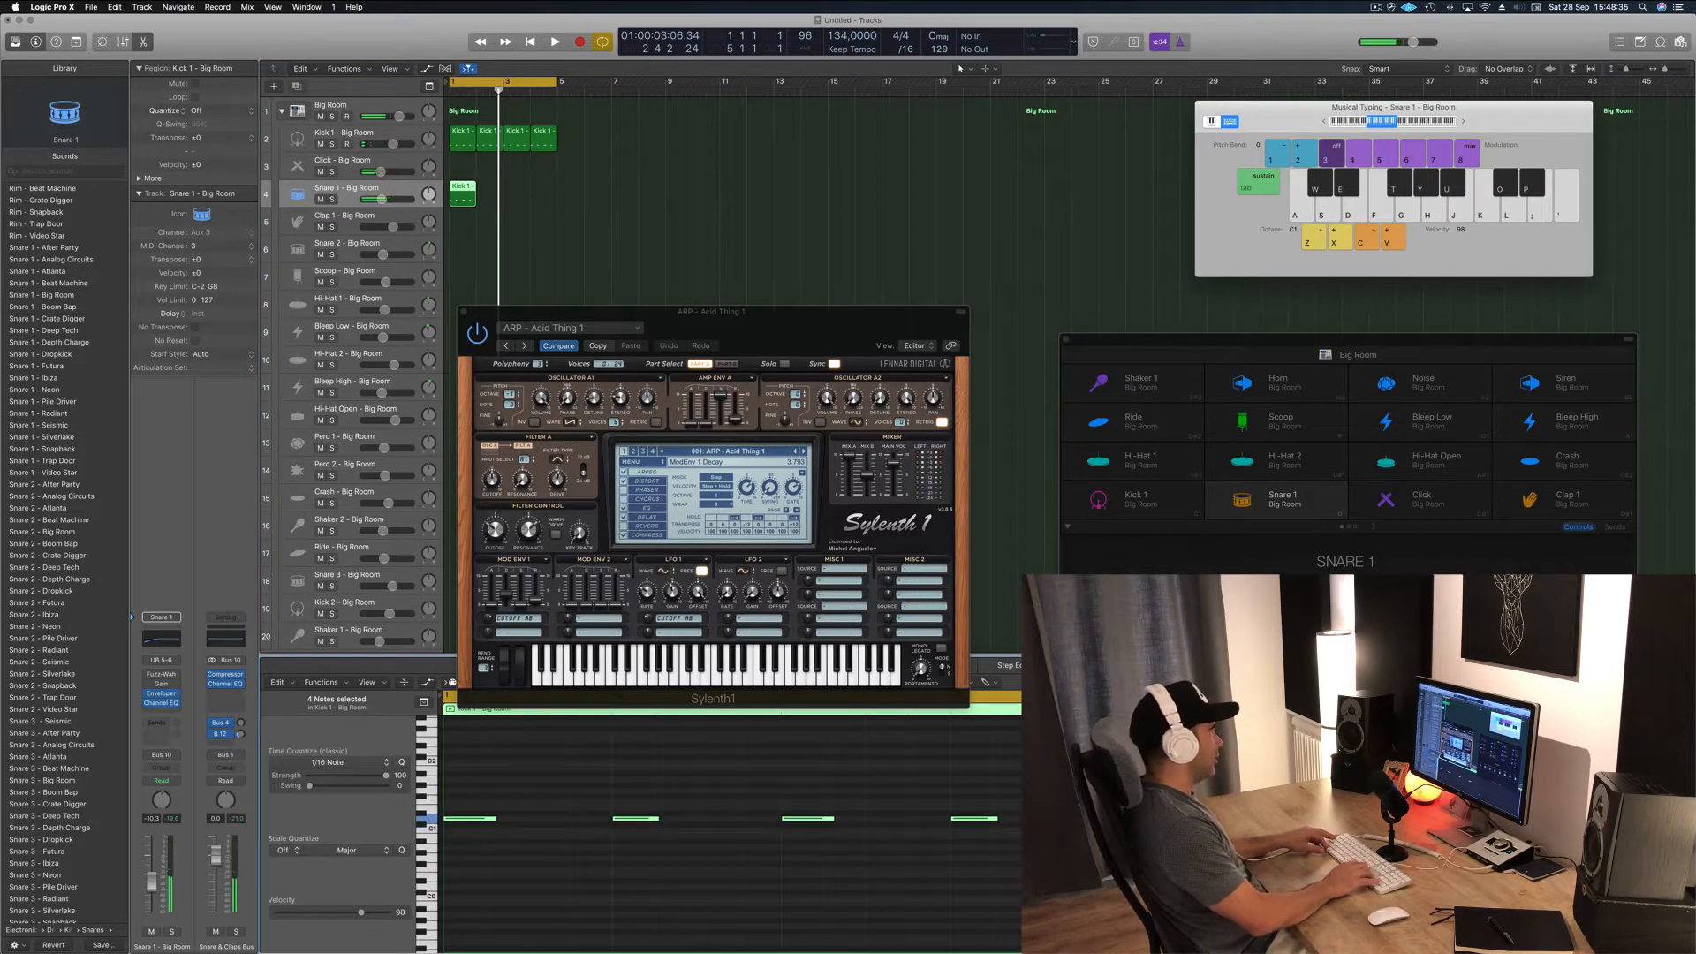
- Reduce the snare region to its first and third notes, moving each half a beat later, and play it back
click(524, 822)
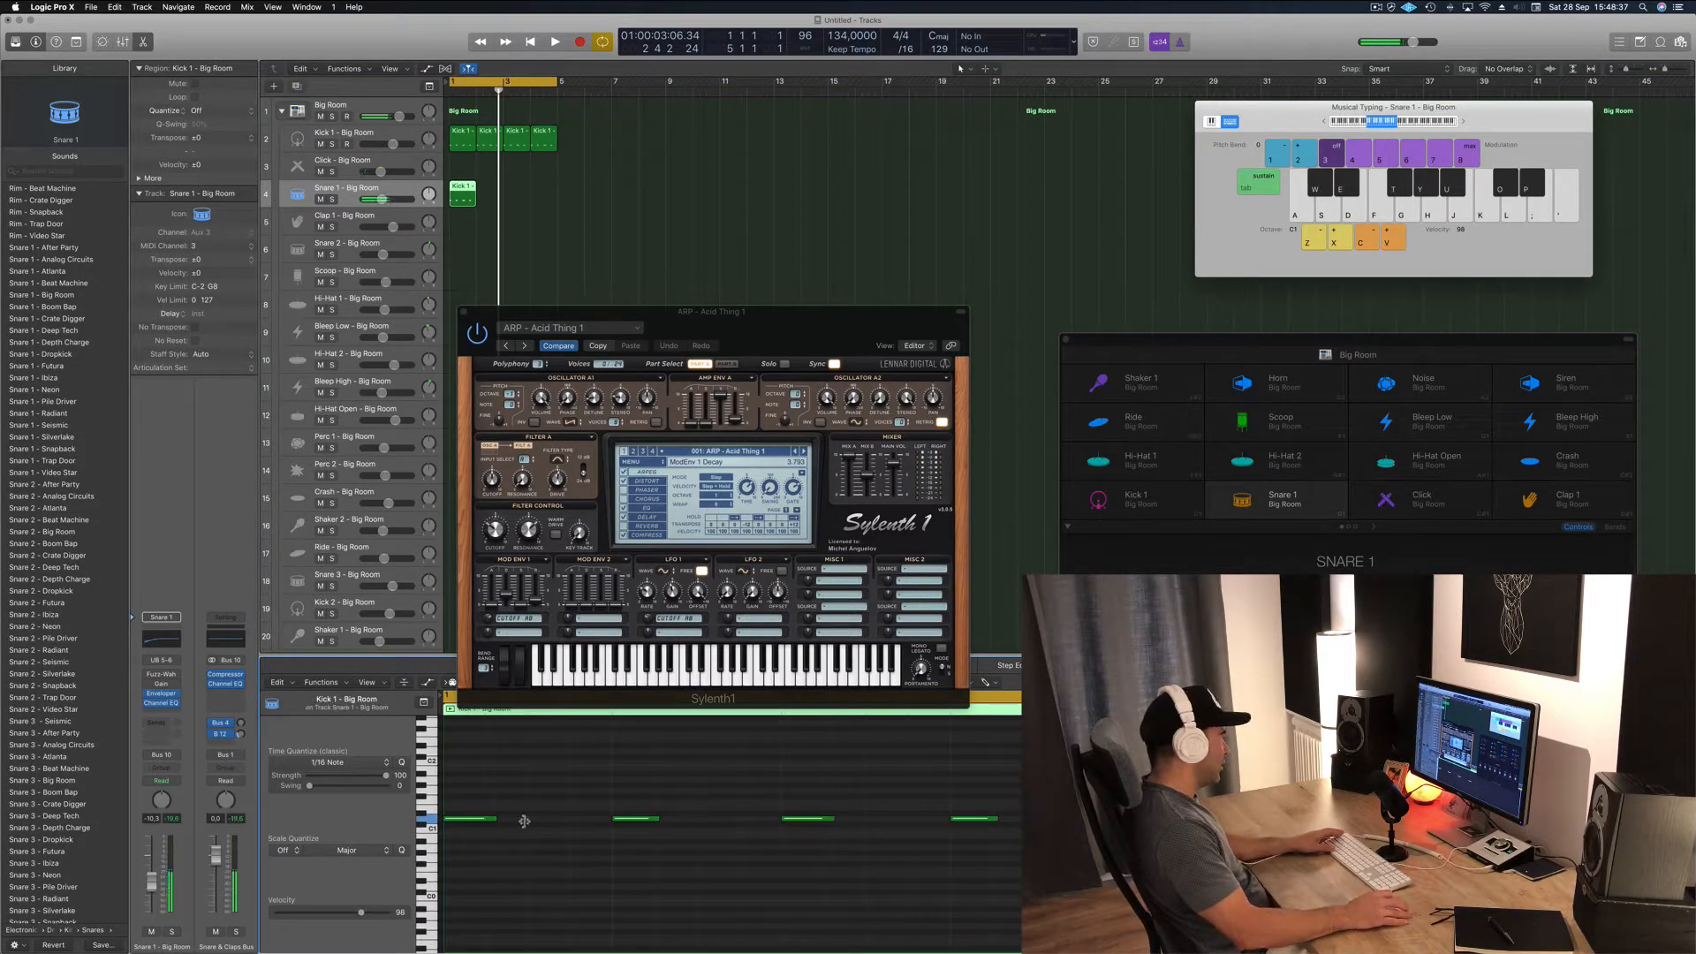
drag(485, 824, 564, 825)
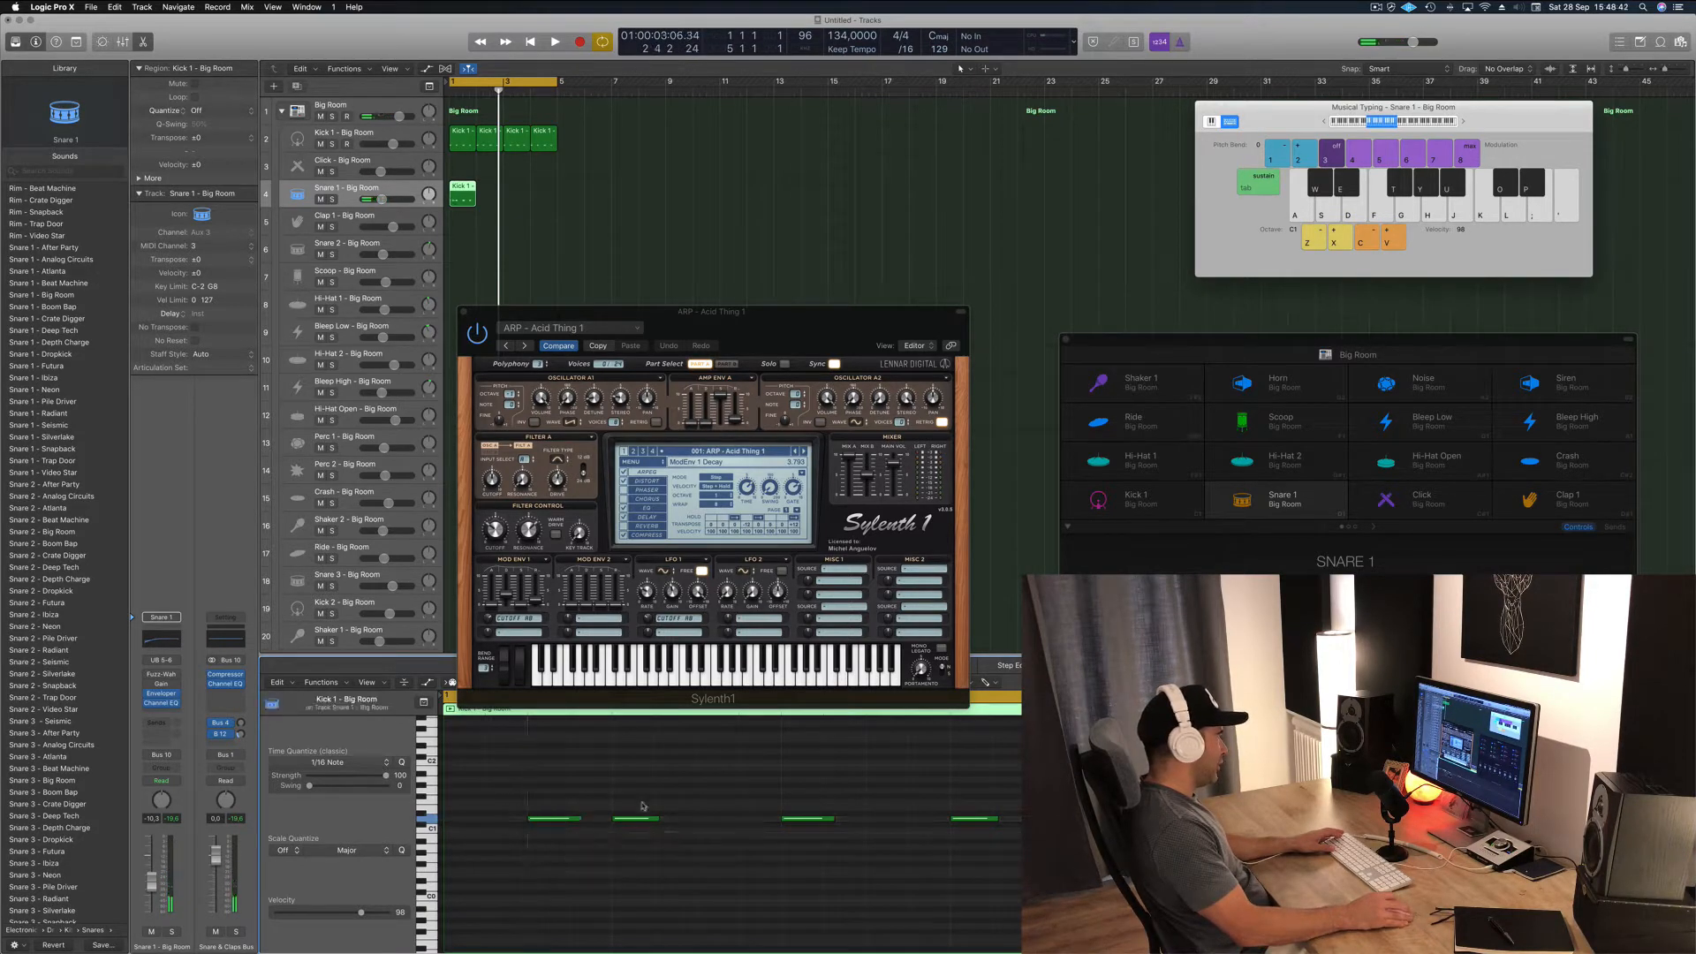
key(Delete)
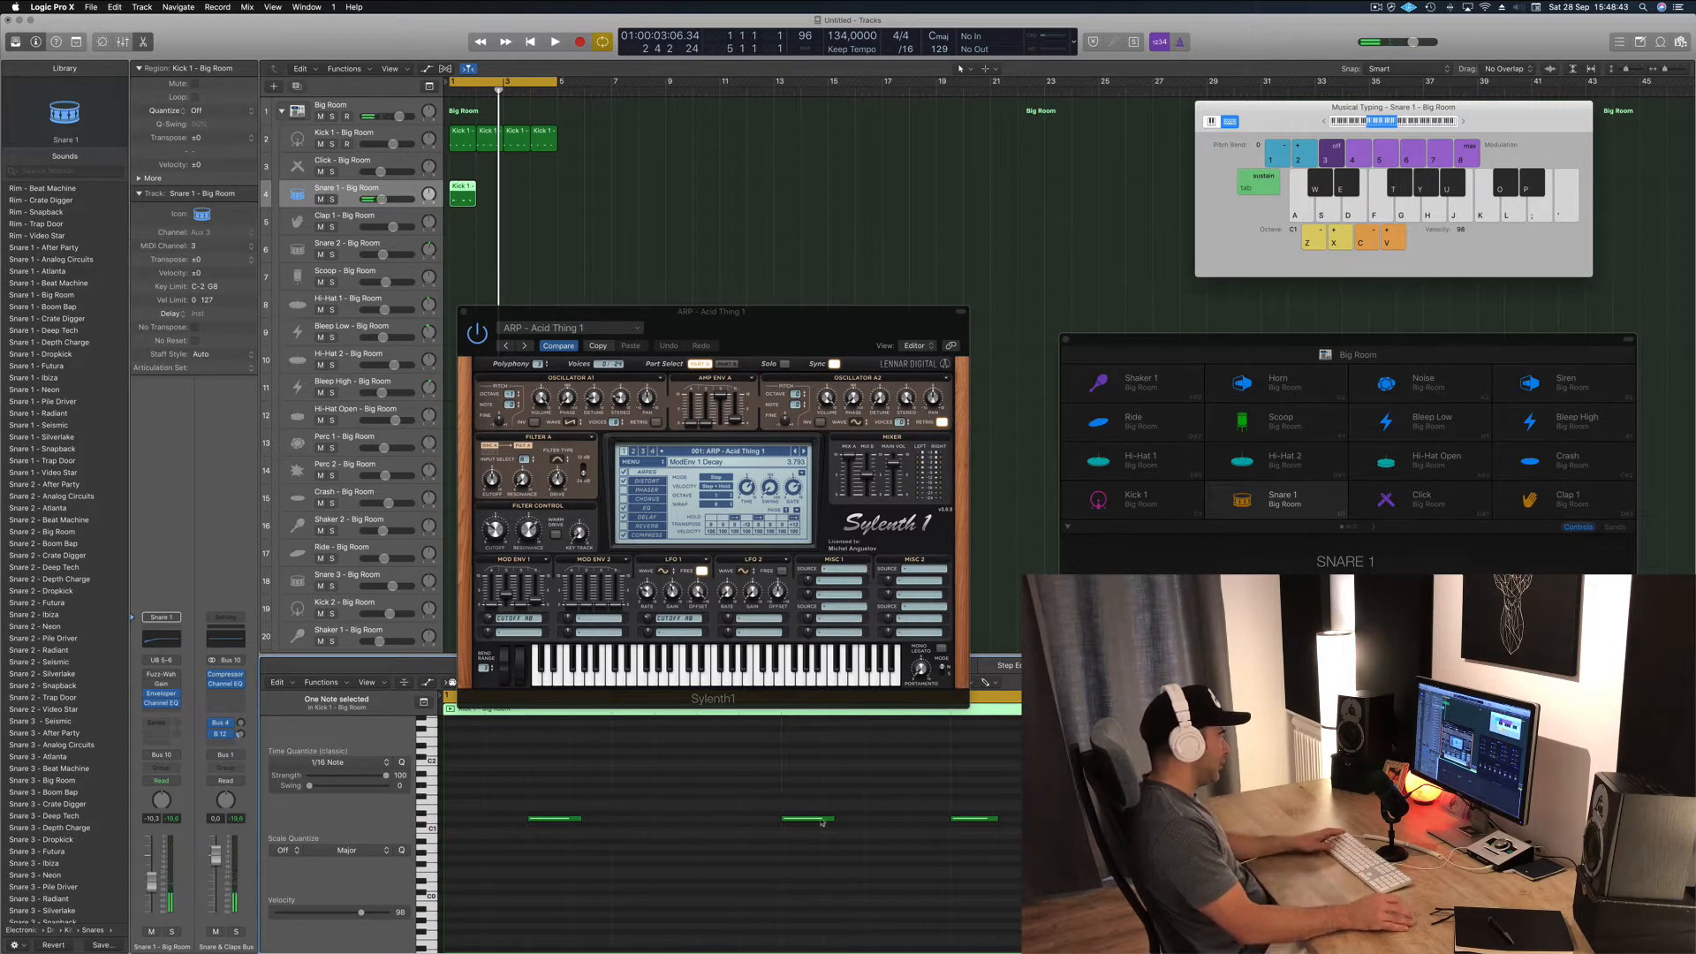
drag(829, 822, 980, 803)
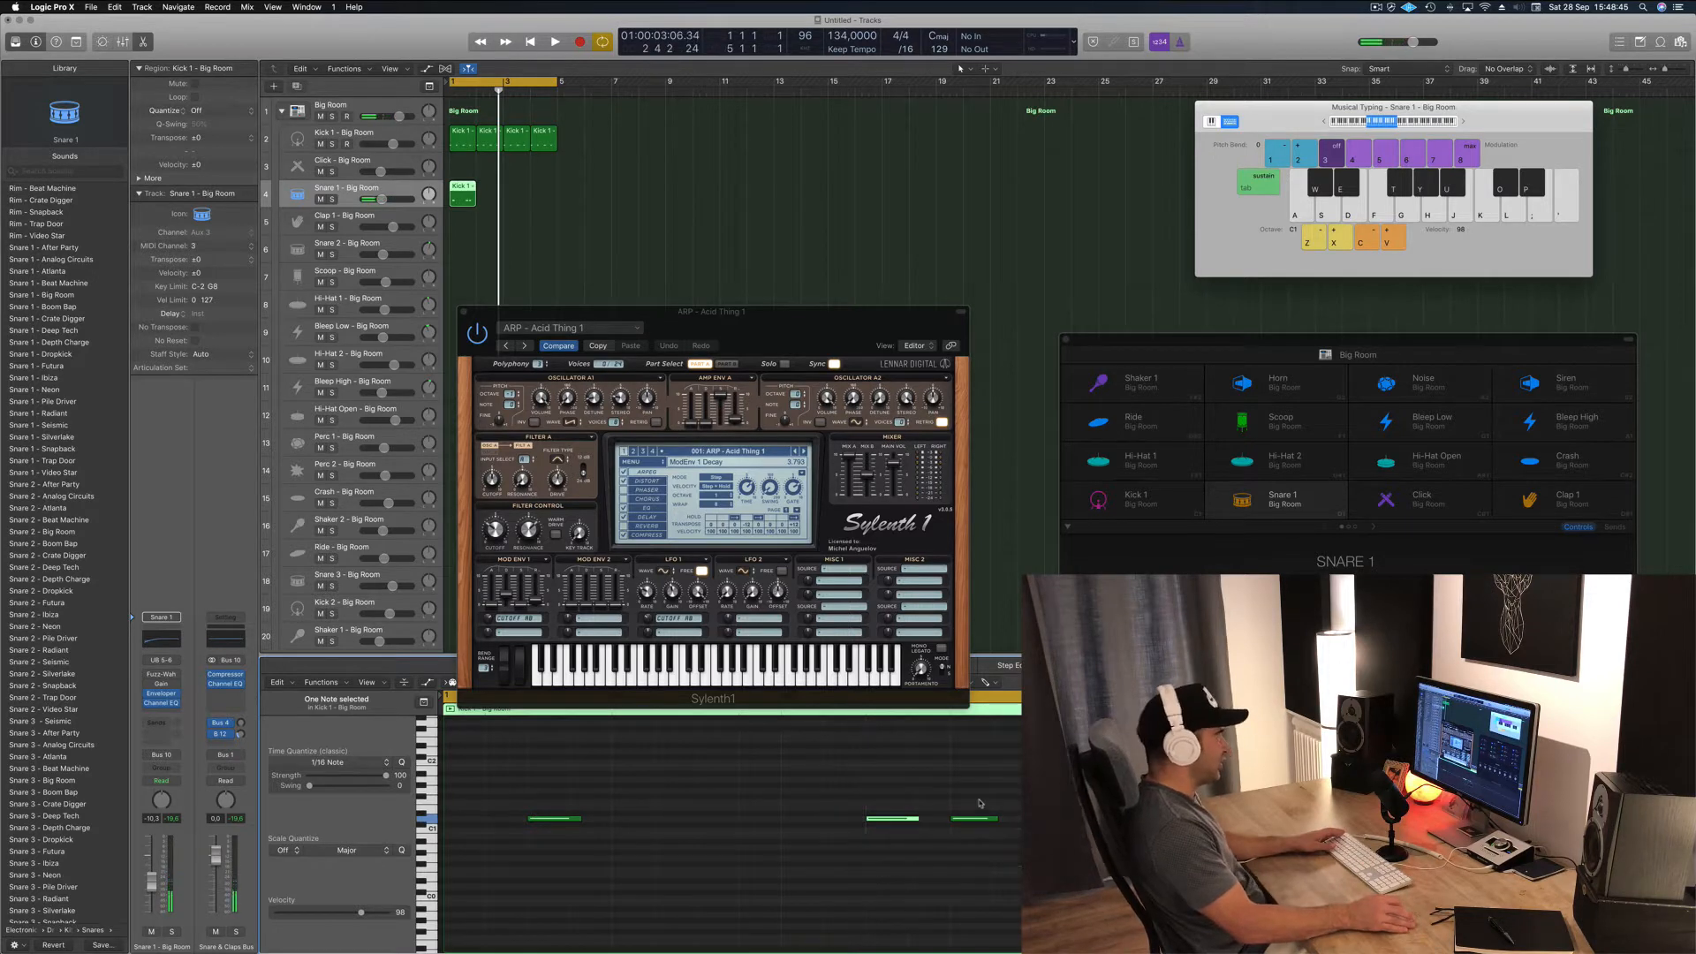
key(Delete)
key(space)
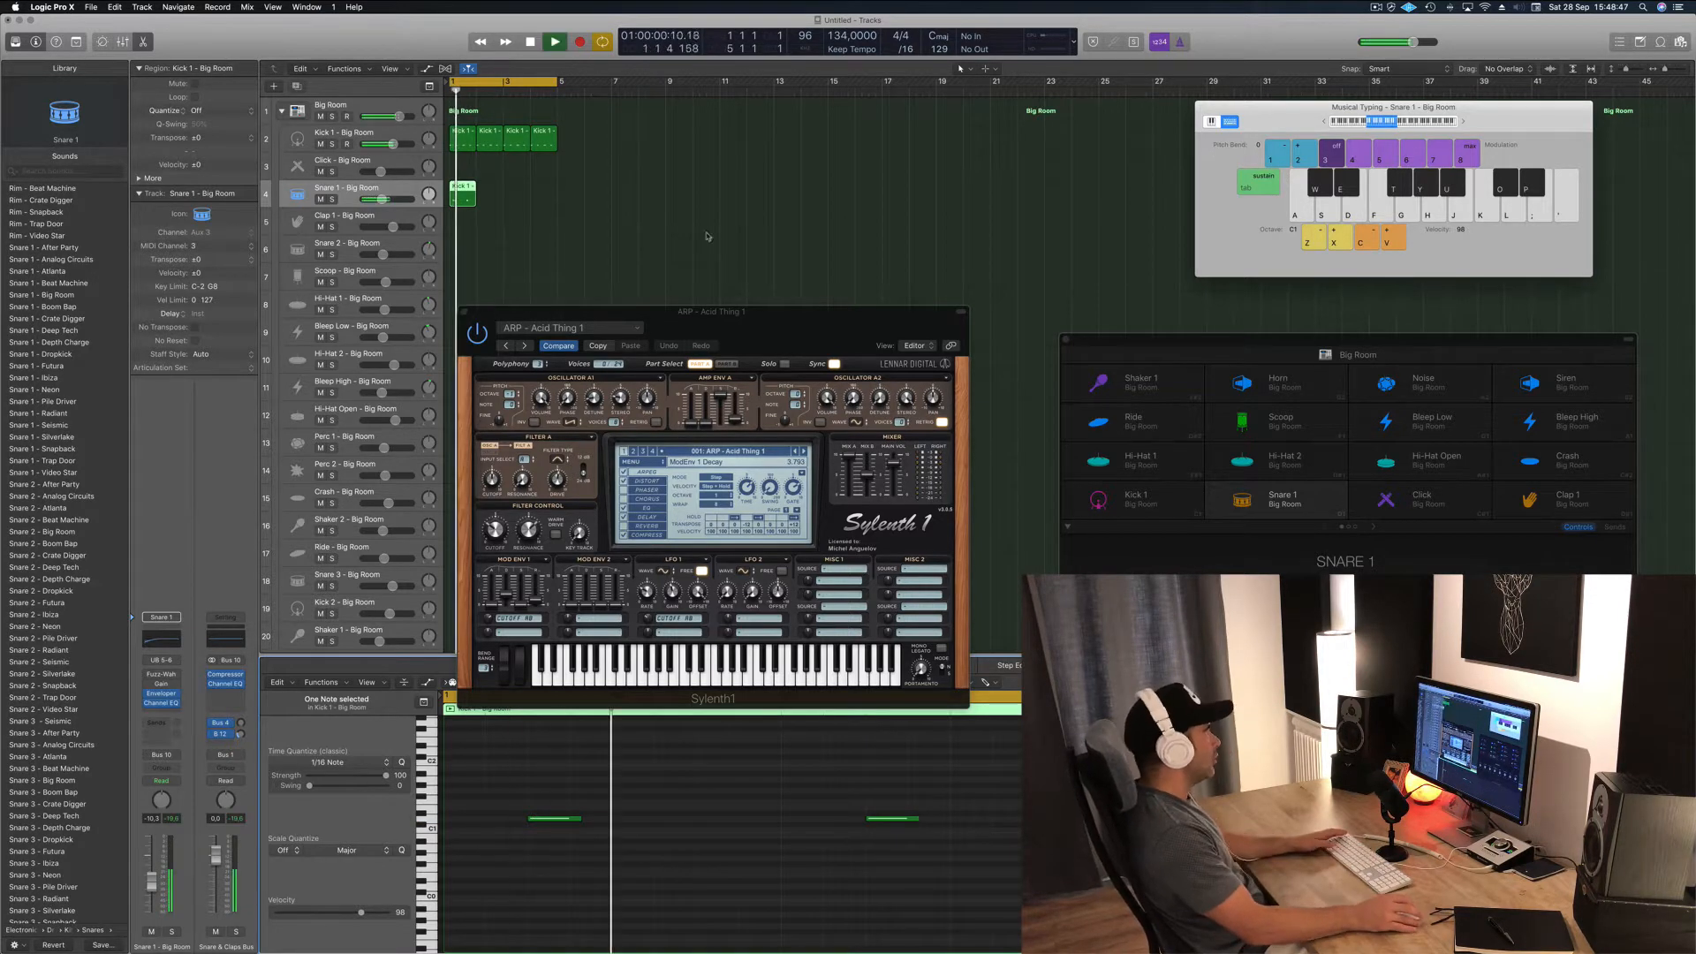
key(space)
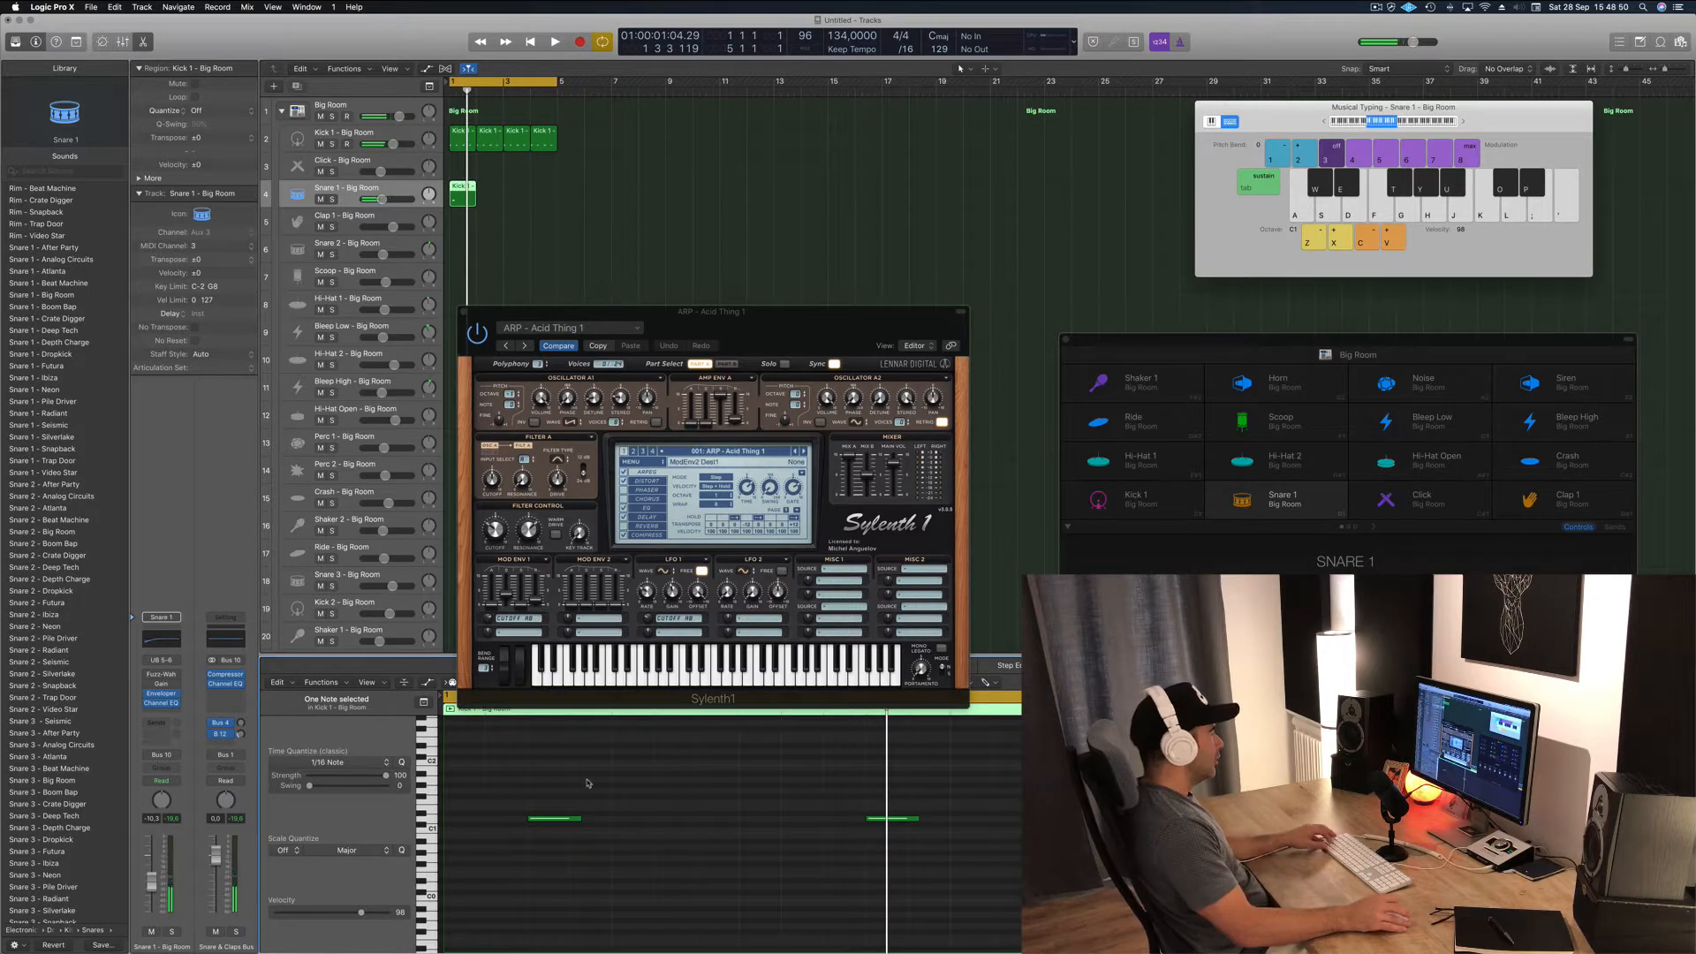
- Shift both snare notes to beats 2 and 4 and duplicate the snare region to fill the four bars
drag(1007, 804, 642, 824)
key(space)
drag(463, 189, 515, 188)
shift+click(453, 183)
key(space)
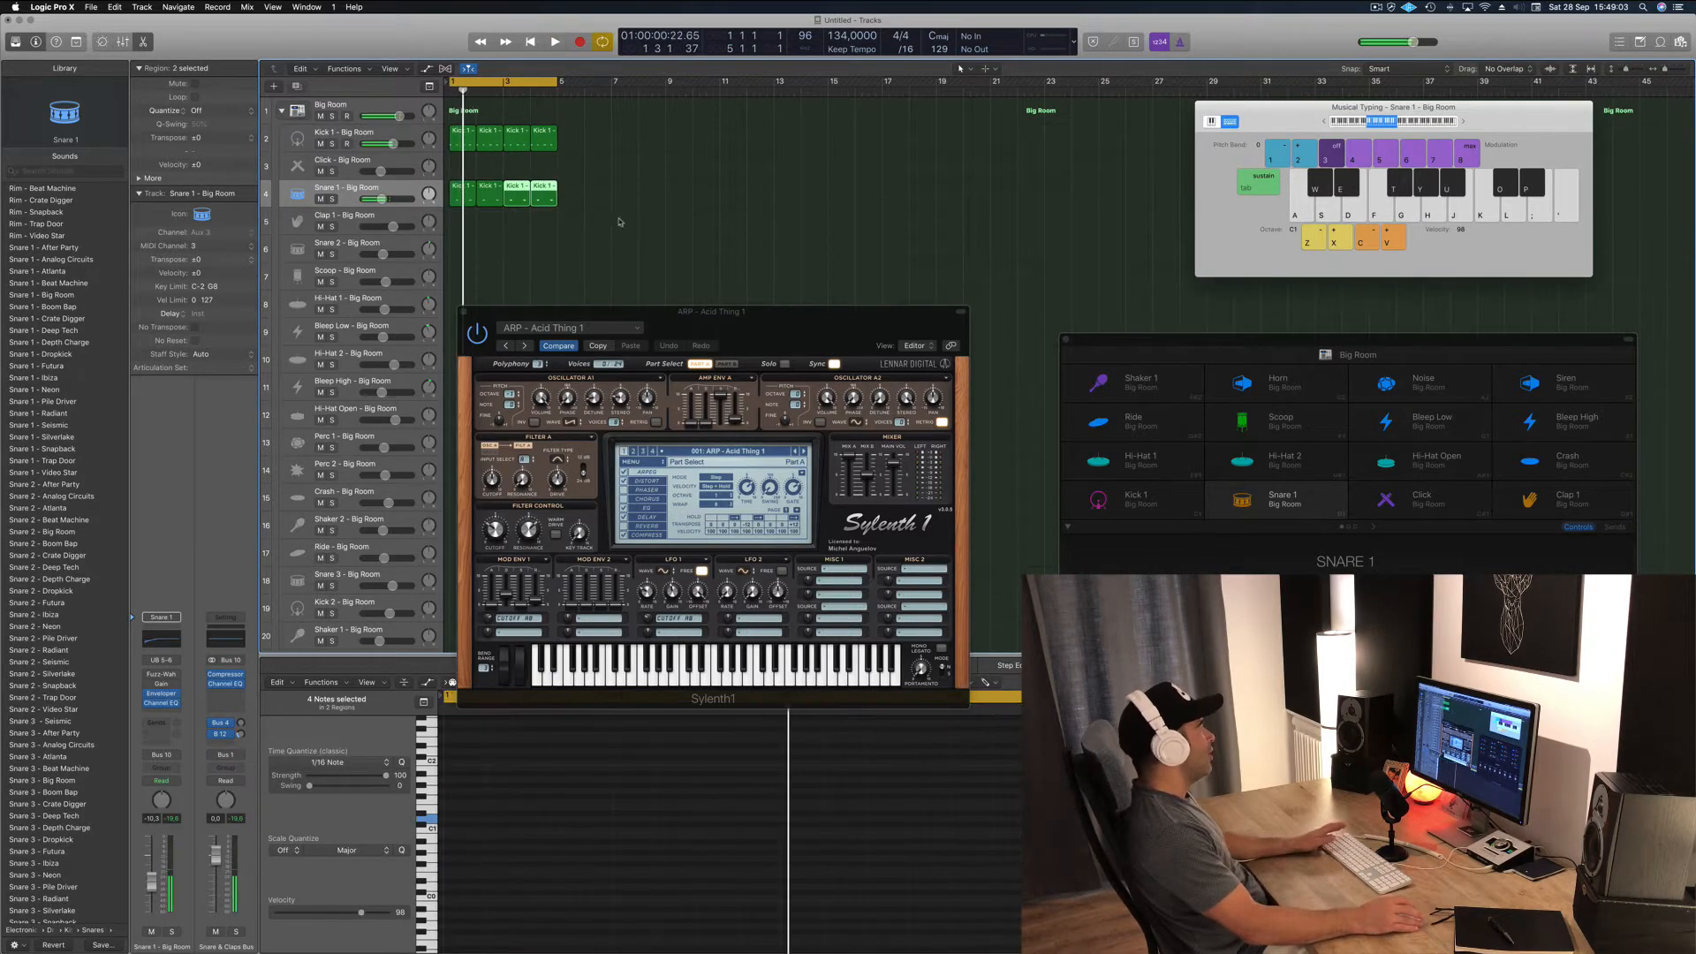
- Copy the first snare region to the Clap 1 track and move its first note half a beat earlier at a higher pitch
click(483, 204)
click(458, 193)
drag(458, 193, 457, 221)
click(486, 779)
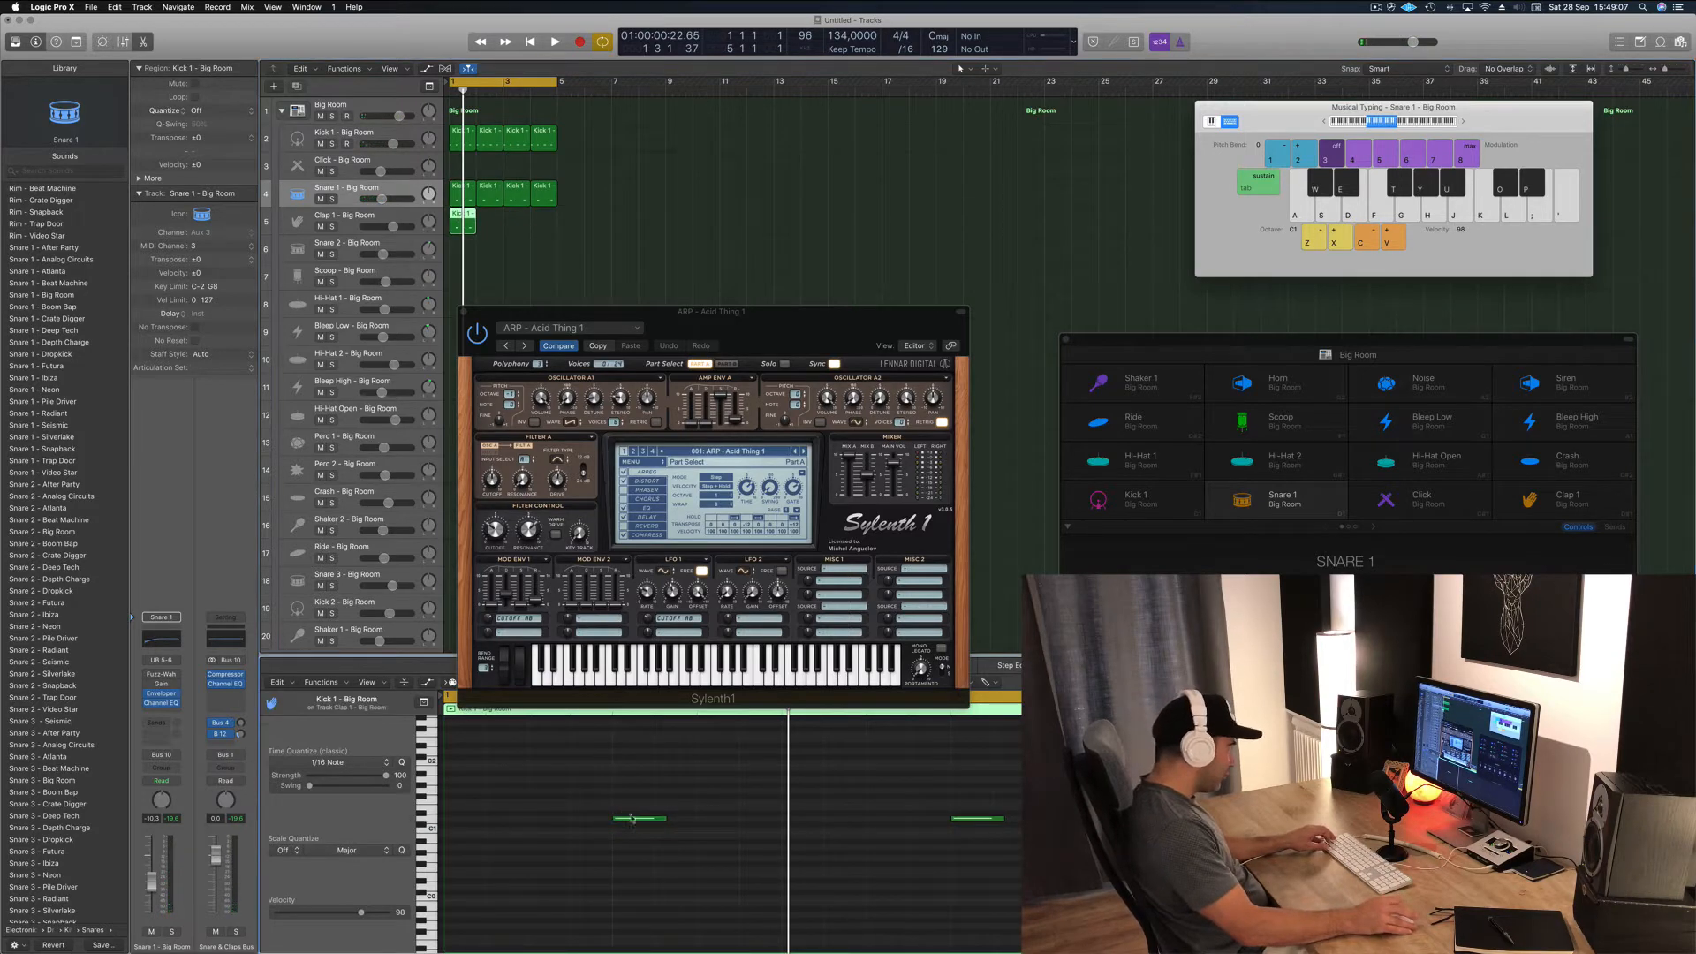
drag(631, 820, 543, 821)
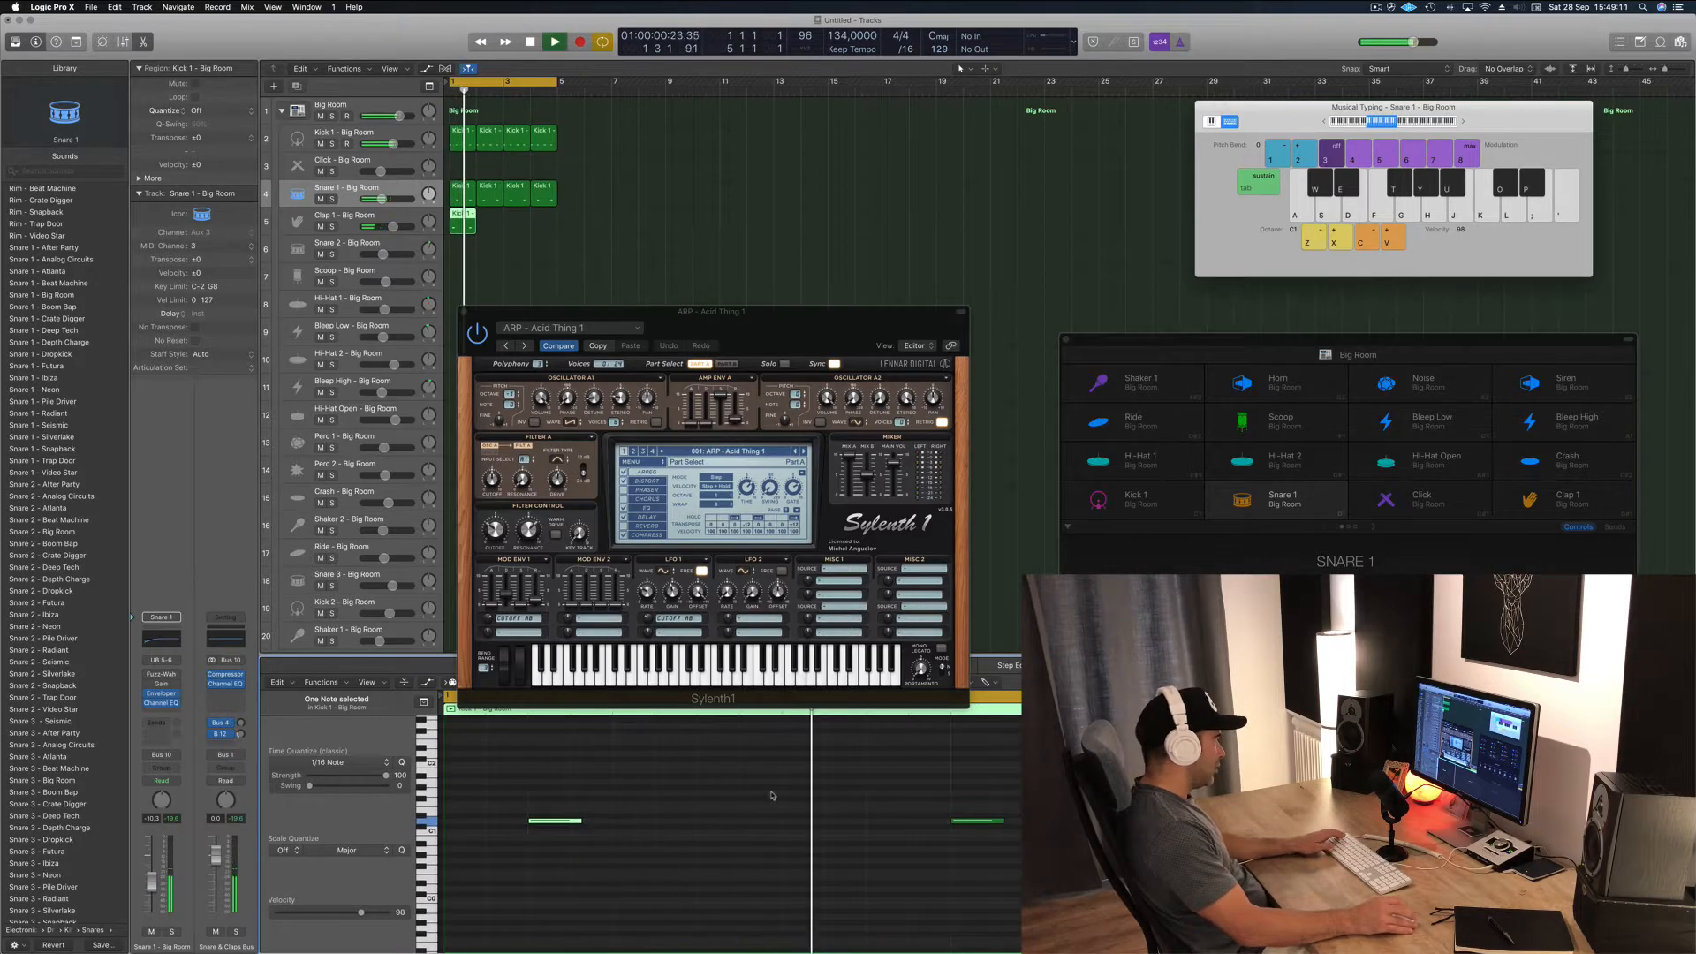
key(alt+Left)
key(alt+Up)
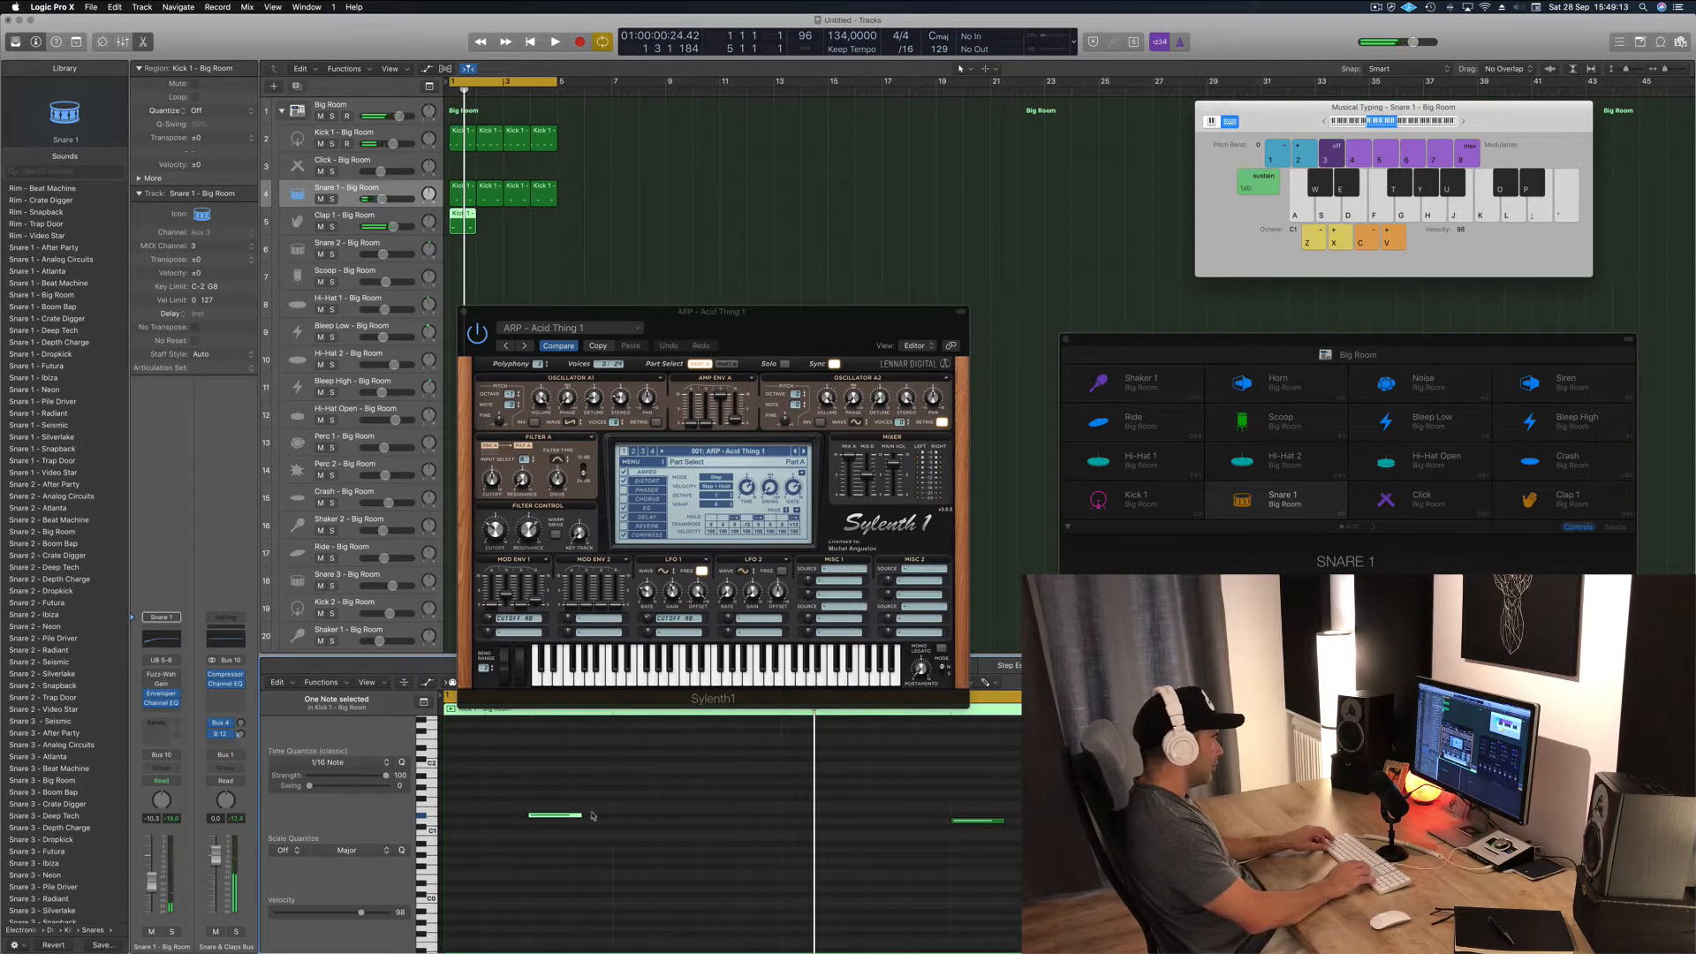
- Raise the second clap note to the first note's pitch and delete the first note
scroll(613, 788, up, 3)
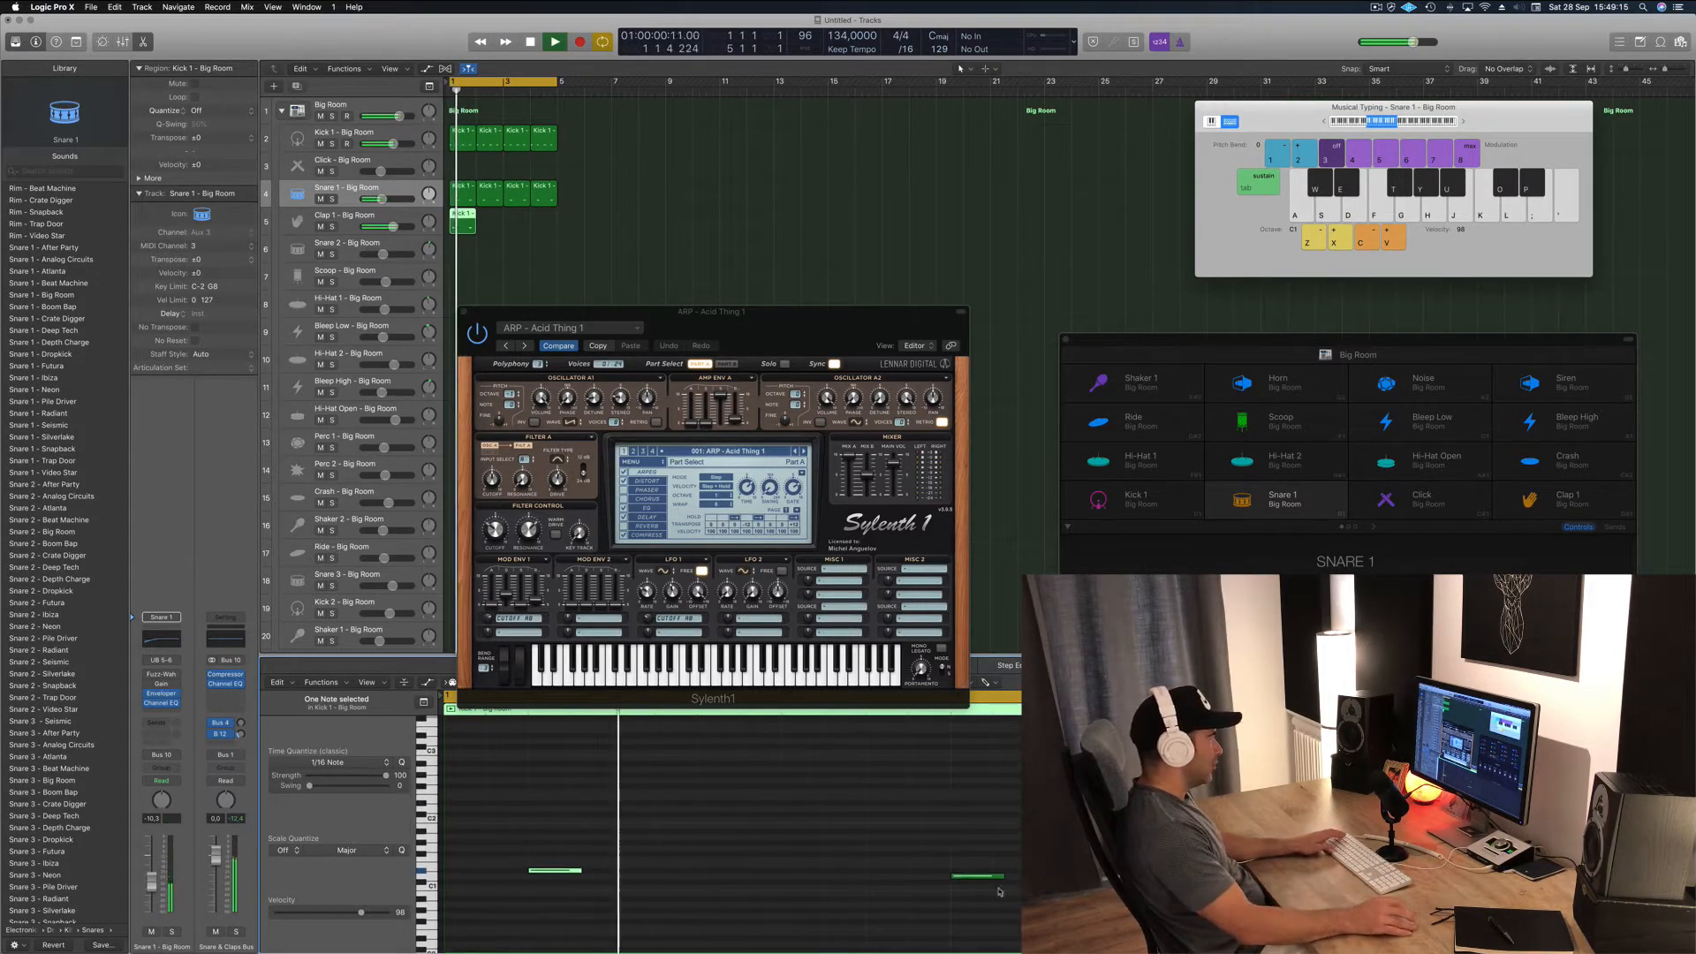
click(979, 876)
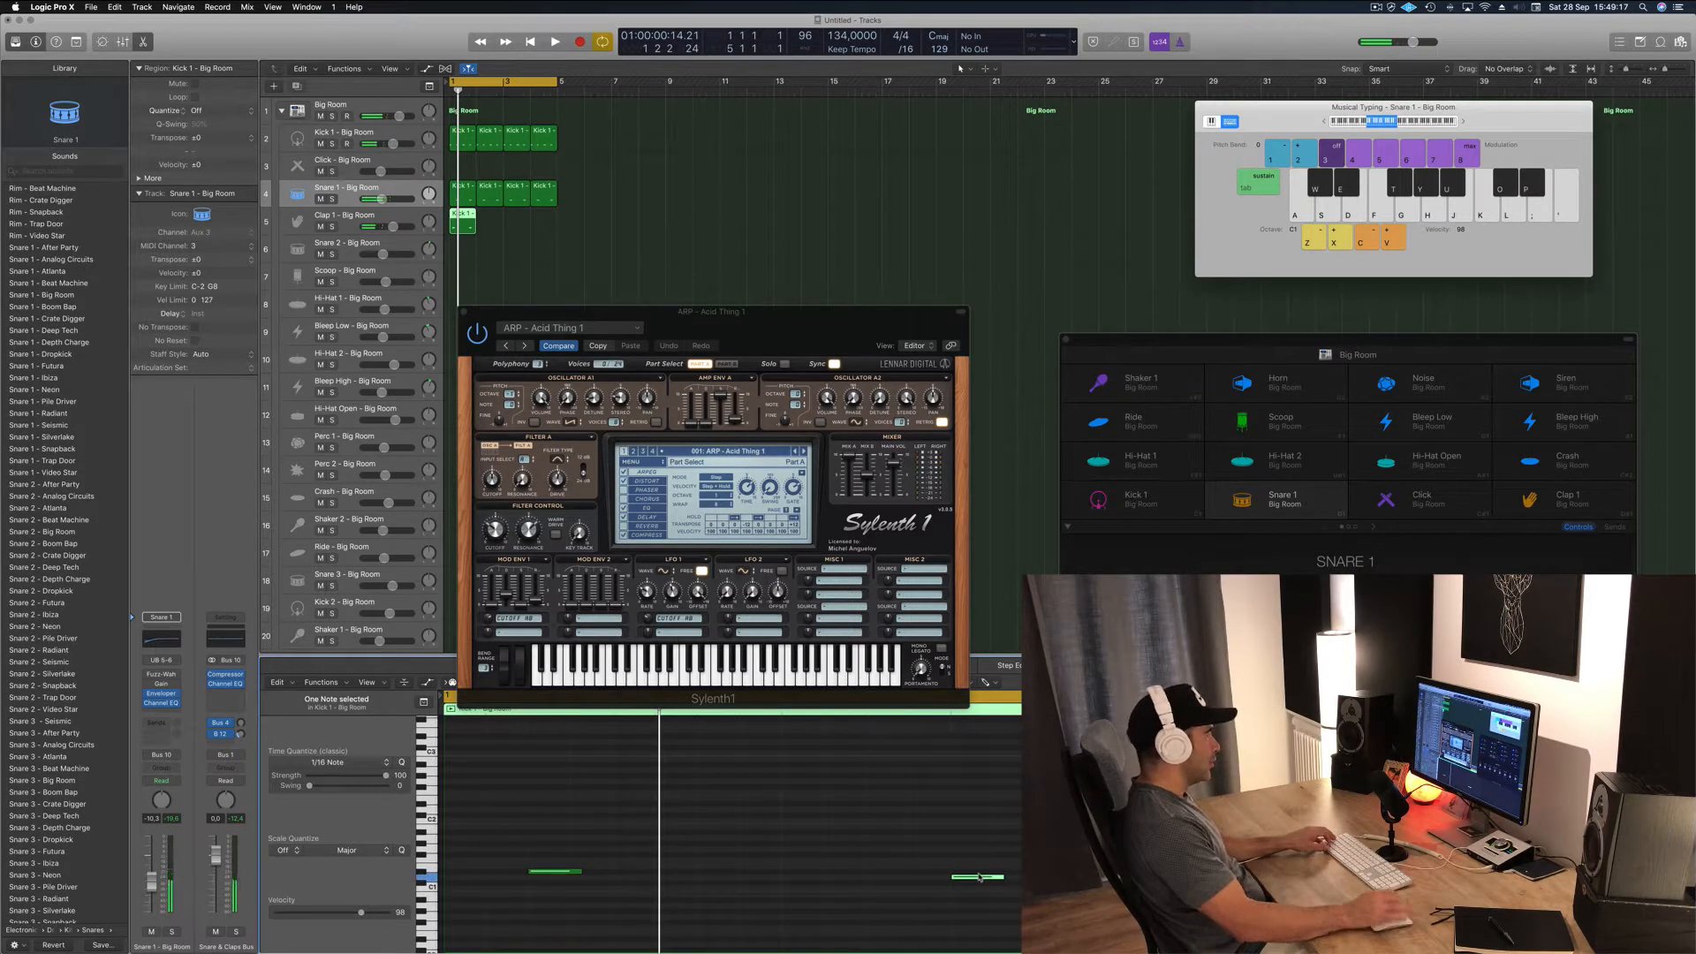
drag(979, 877, 978, 873)
key(space)
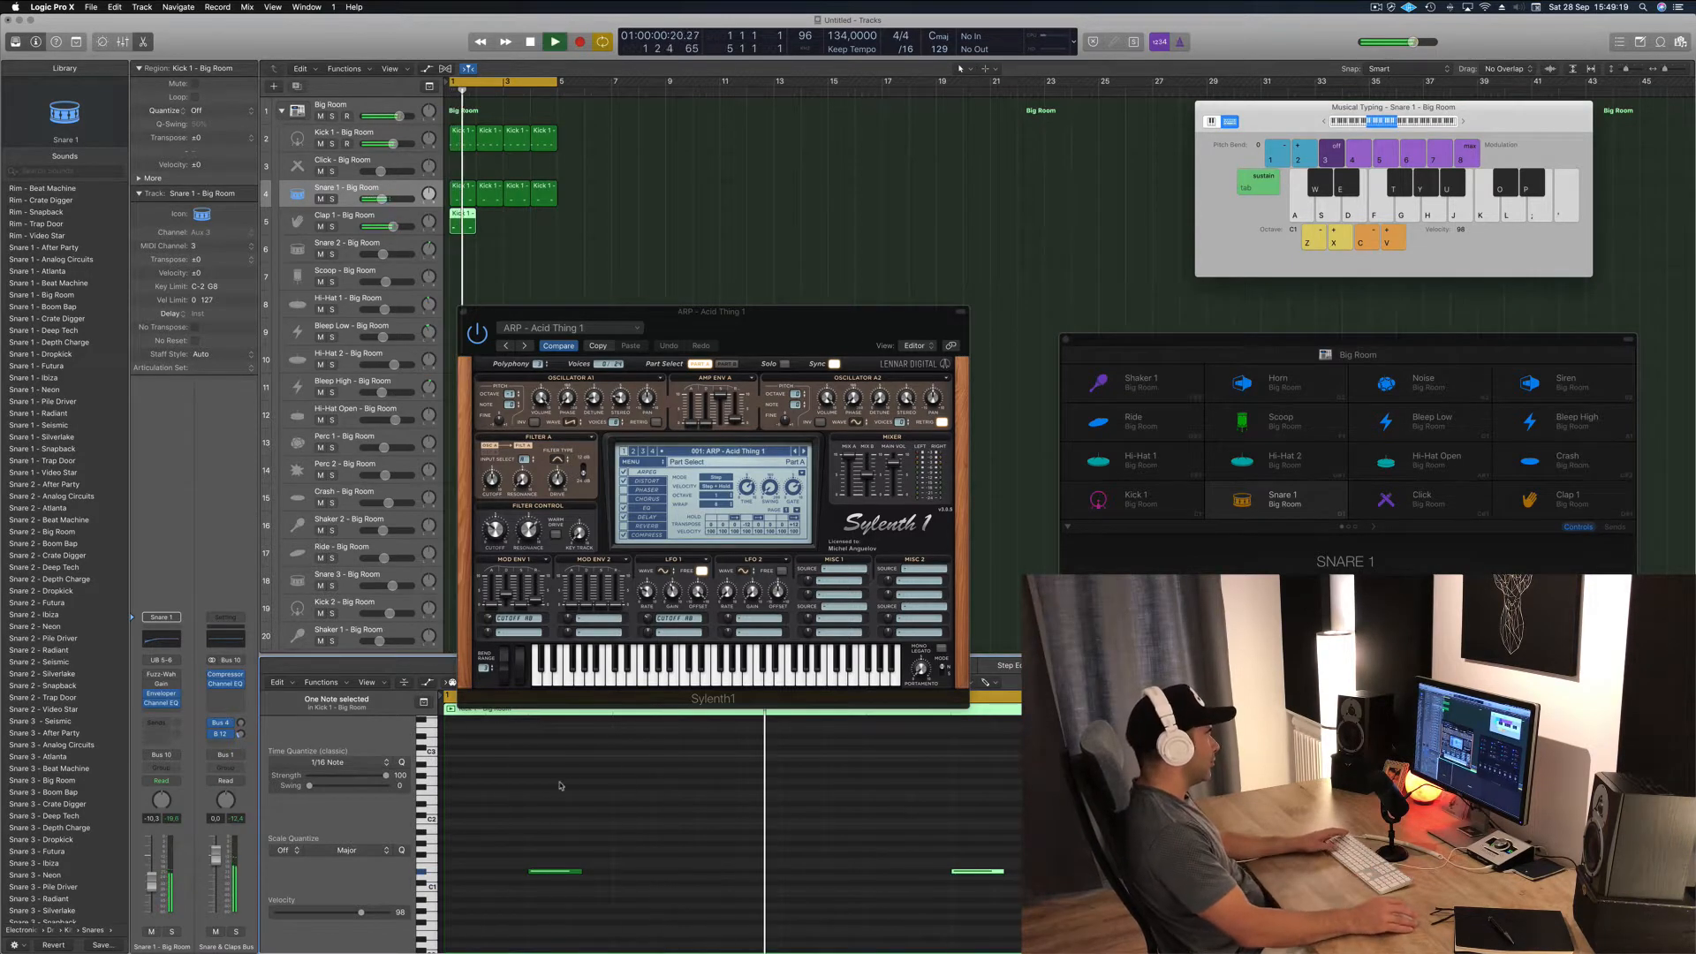
drag(540, 816, 604, 876)
key(Delete)
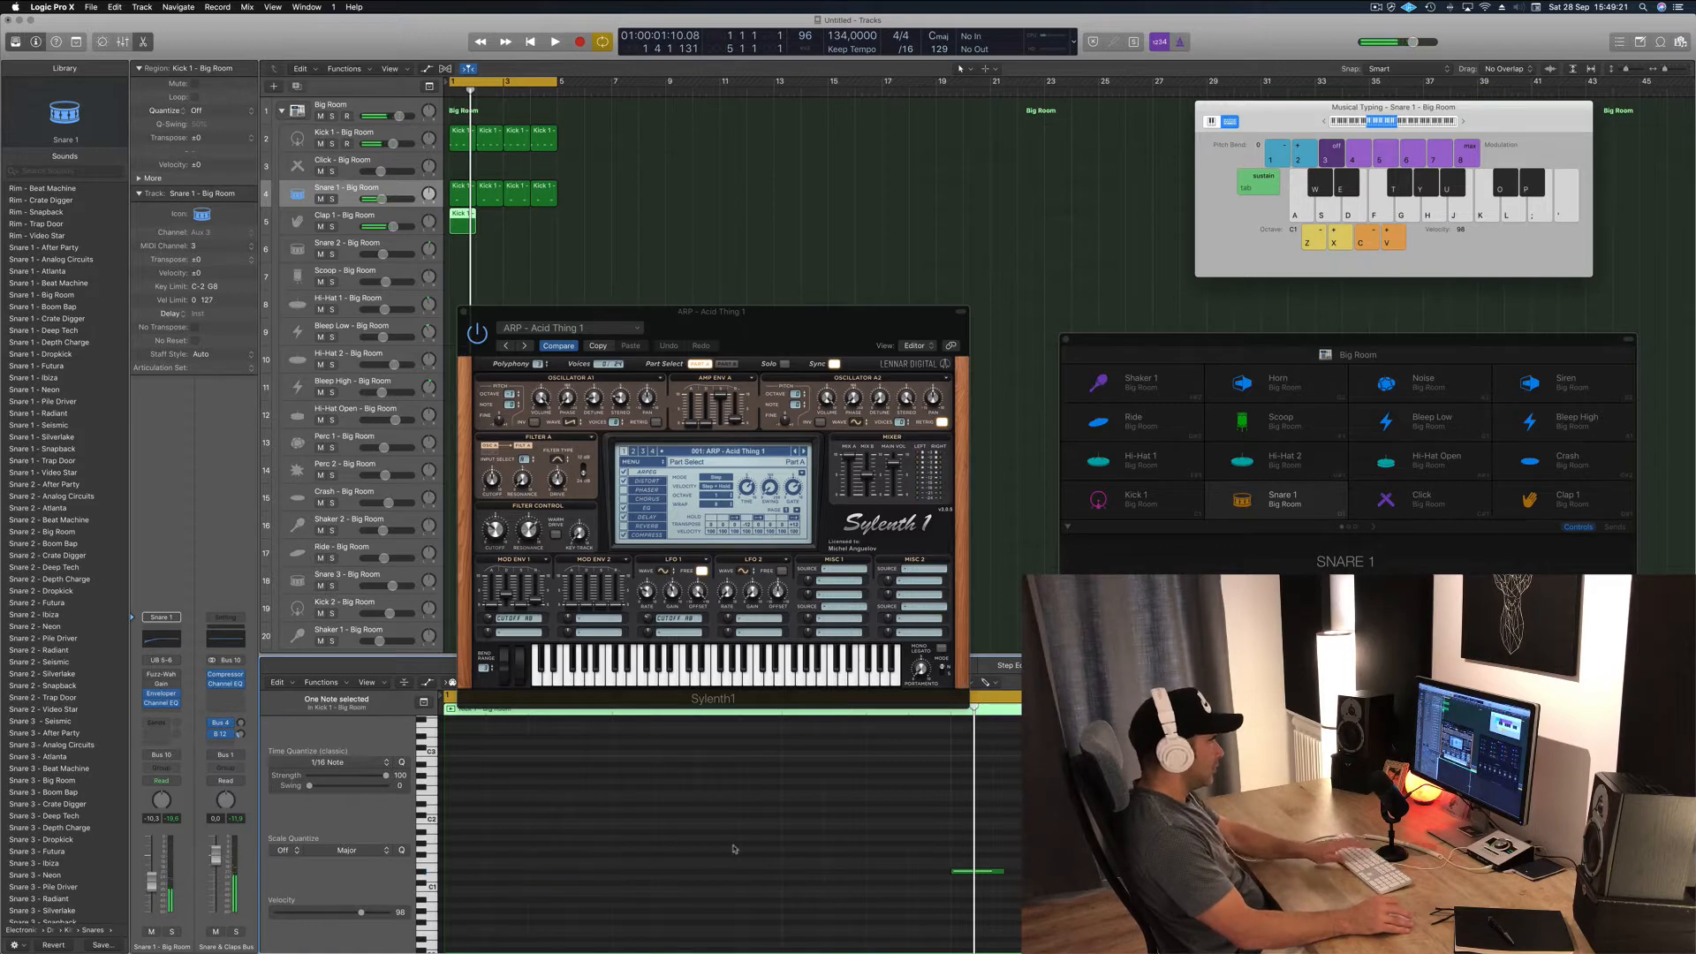
- Move the remaining clap note half a beat later and duplicate the clap region to fill the four bars
drag(992, 874, 1073, 875)
key(space)
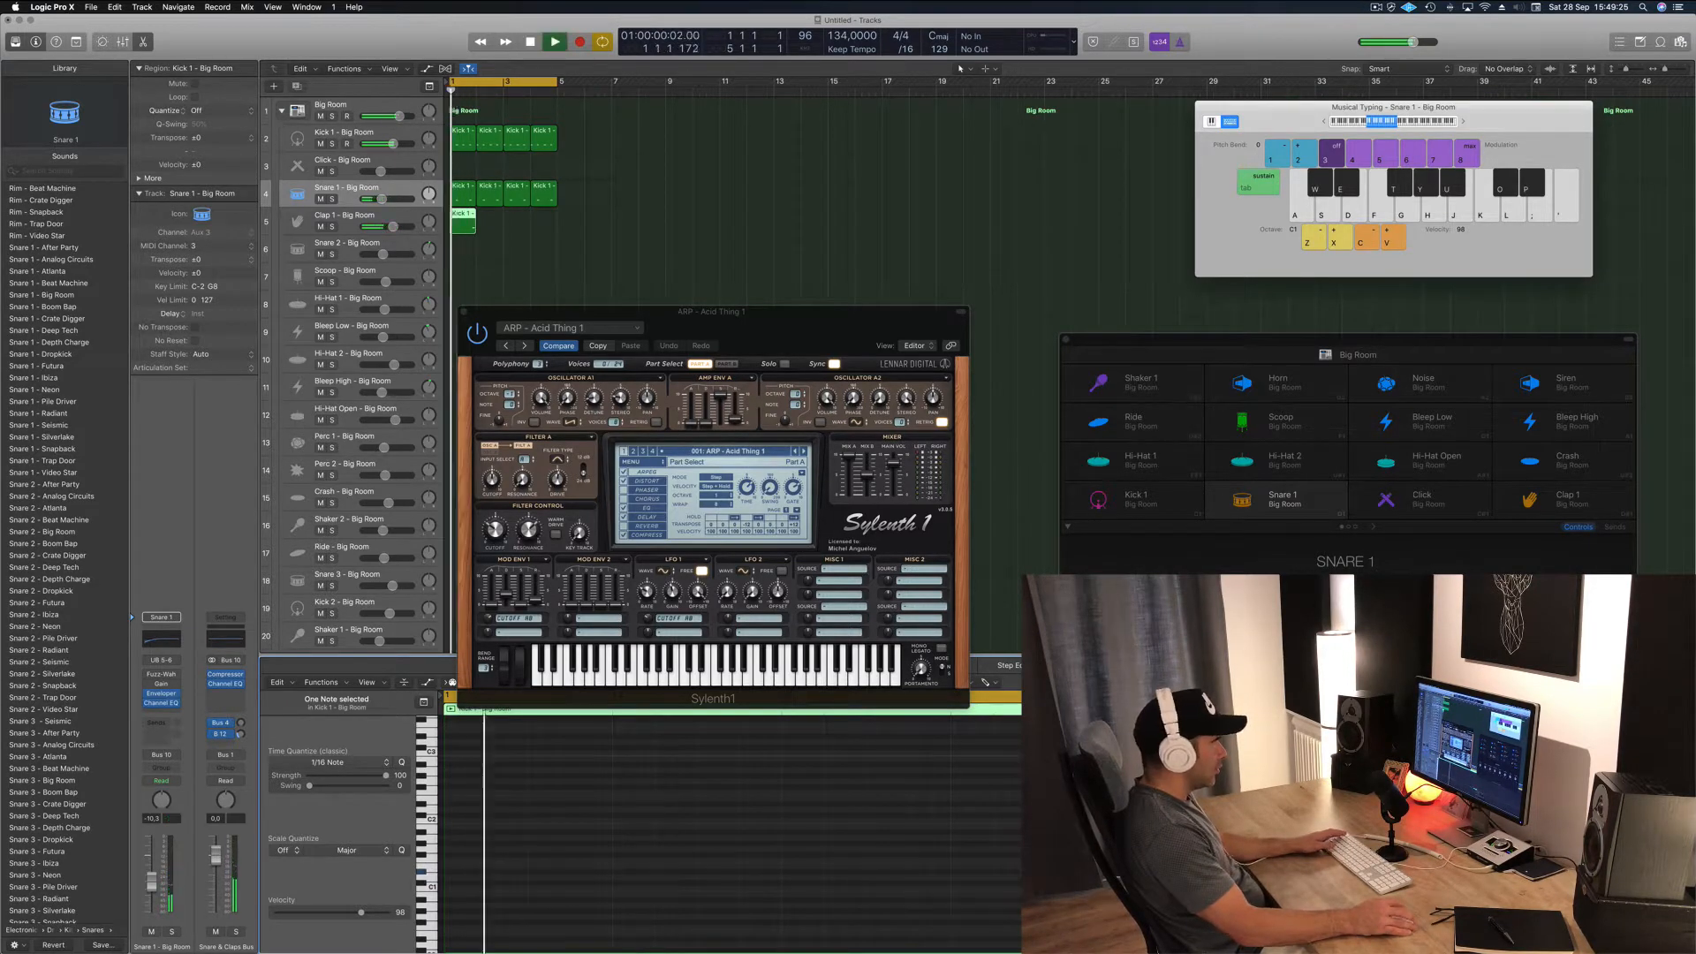
key(space)
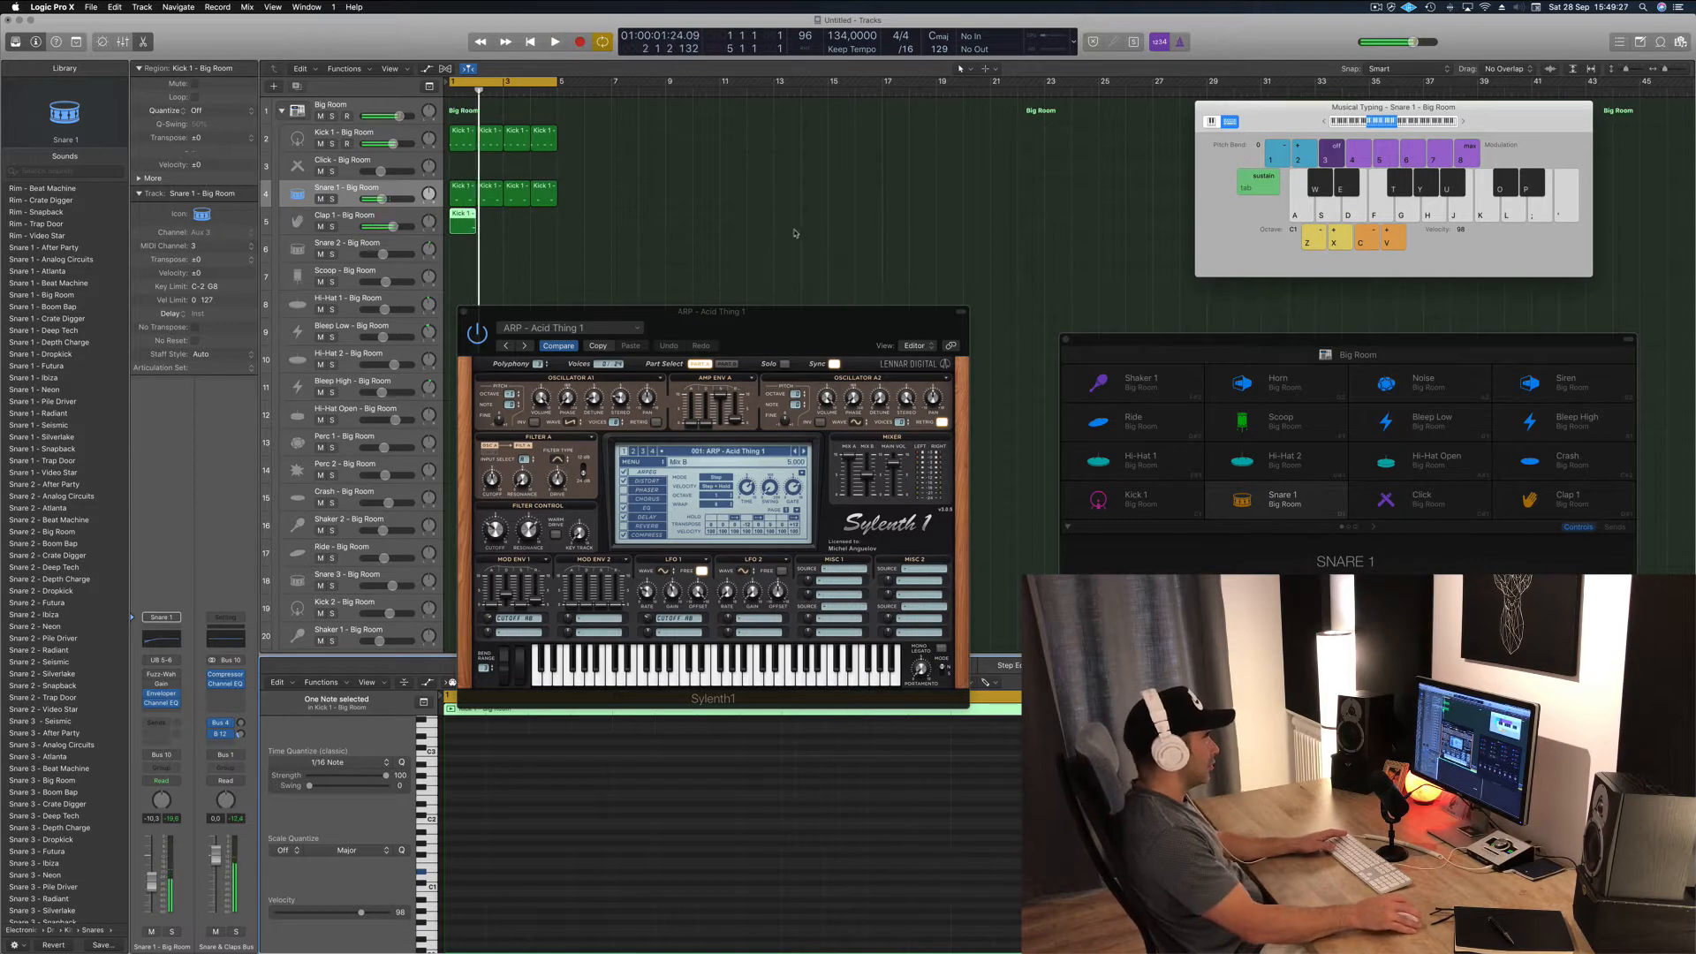
drag(454, 215, 513, 222)
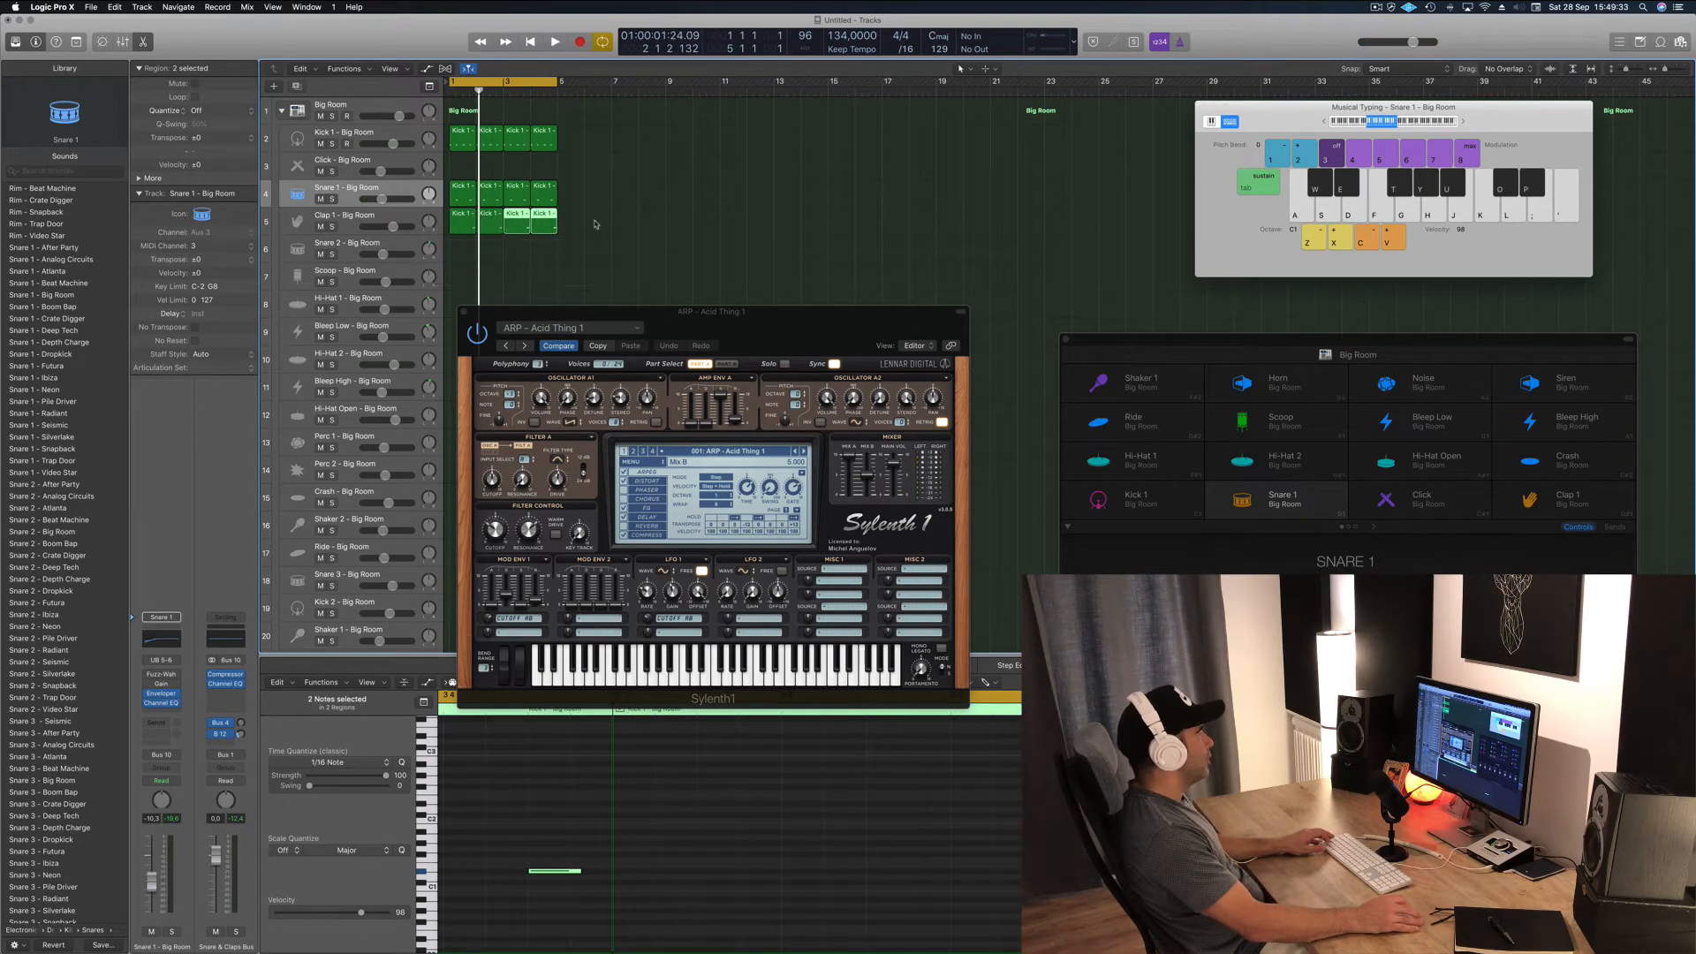
- Copy the first kick region to the Hi-Hat 1 track and raise its four notes six semitones to F#1
drag(460, 136, 460, 299)
drag(491, 864, 997, 918)
key(alt+Up)
key(alt+Up)
key(alt+Up)
key(alt+Up)
key(alt+Up)
key(alt+Up)
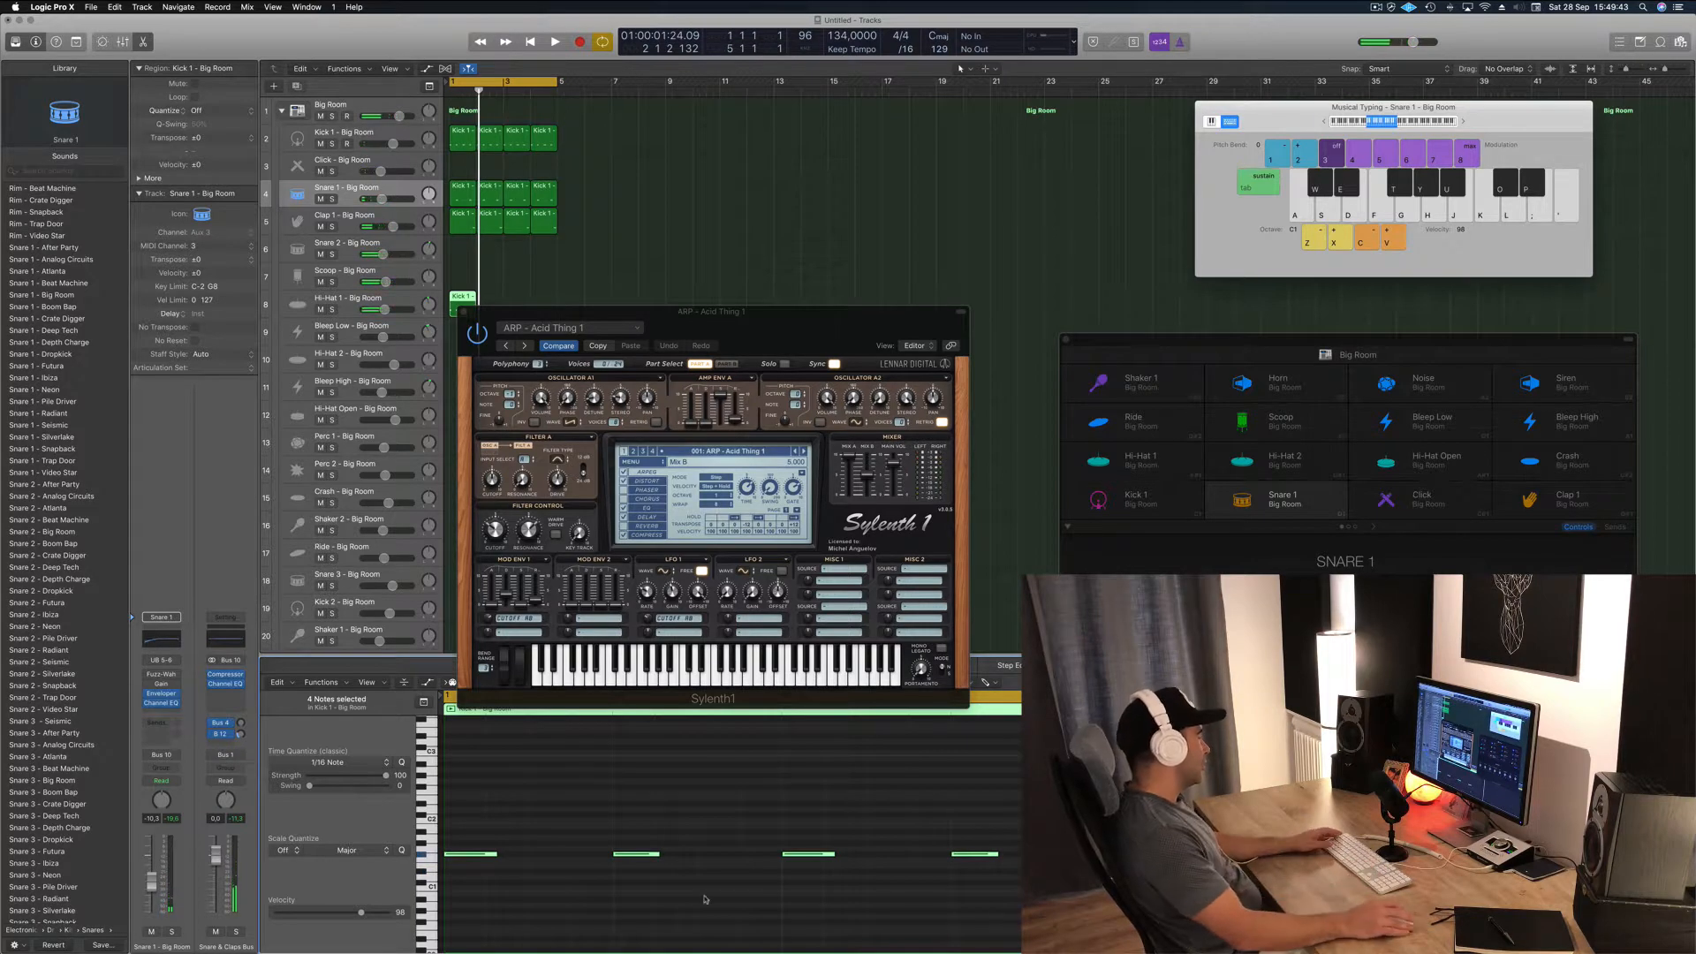
- Move the four hi-hat notes half a beat later and play the loop briefly
drag(475, 857, 562, 856)
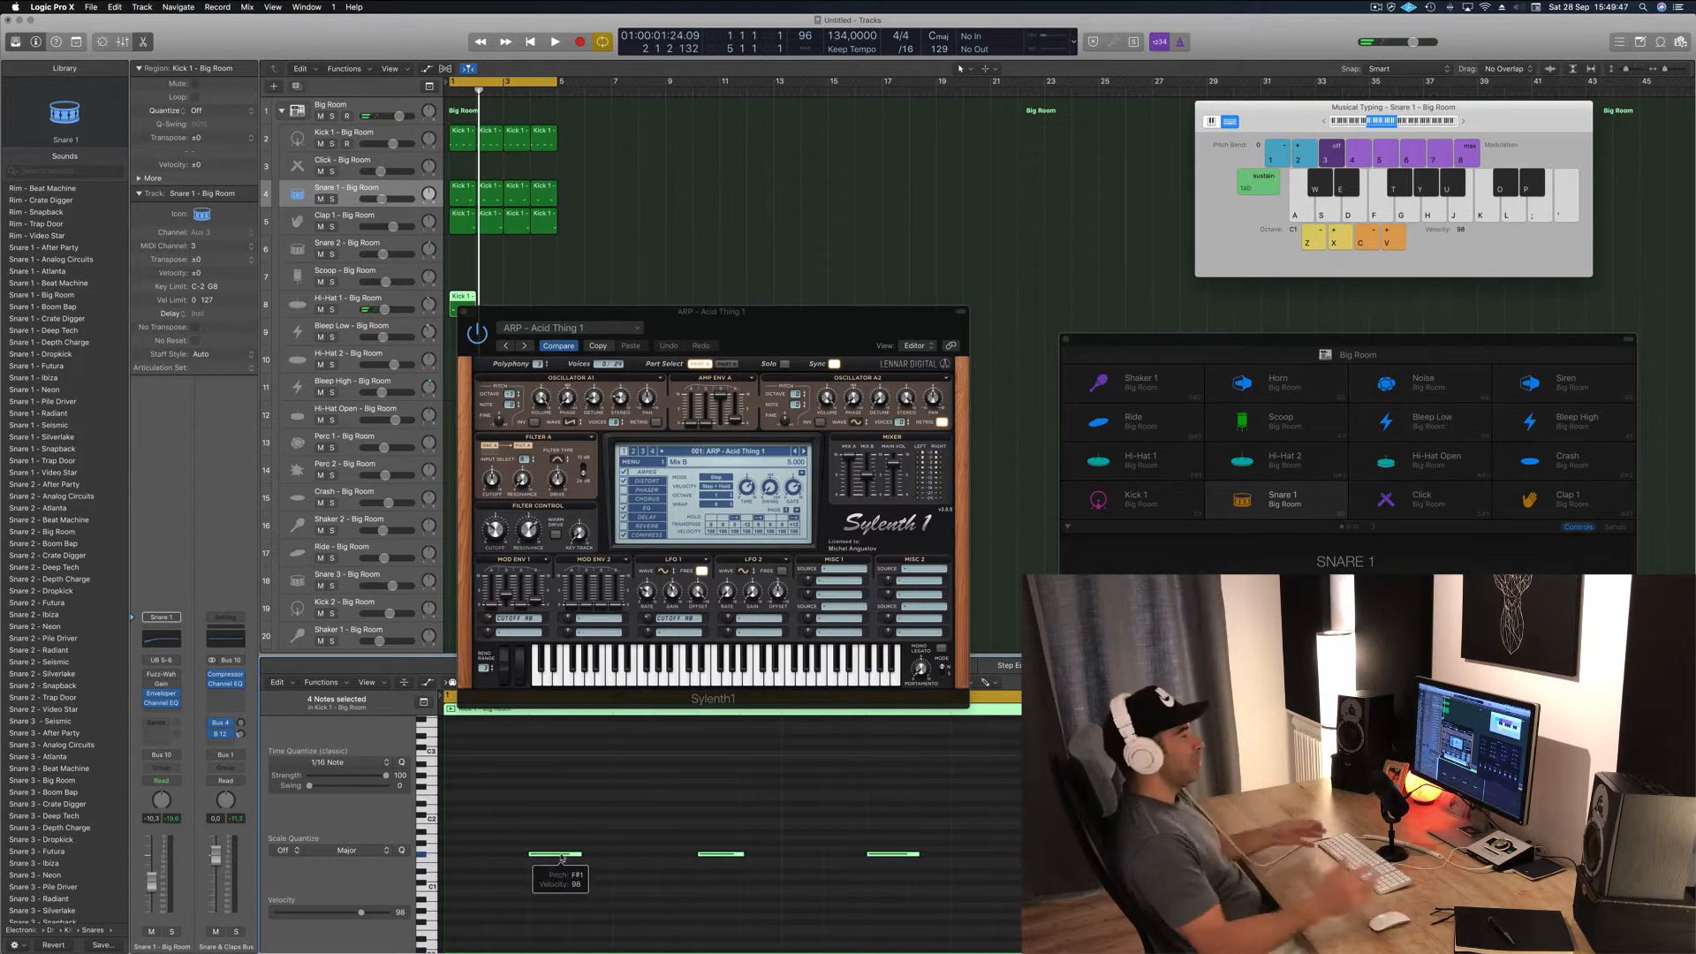
key(space)
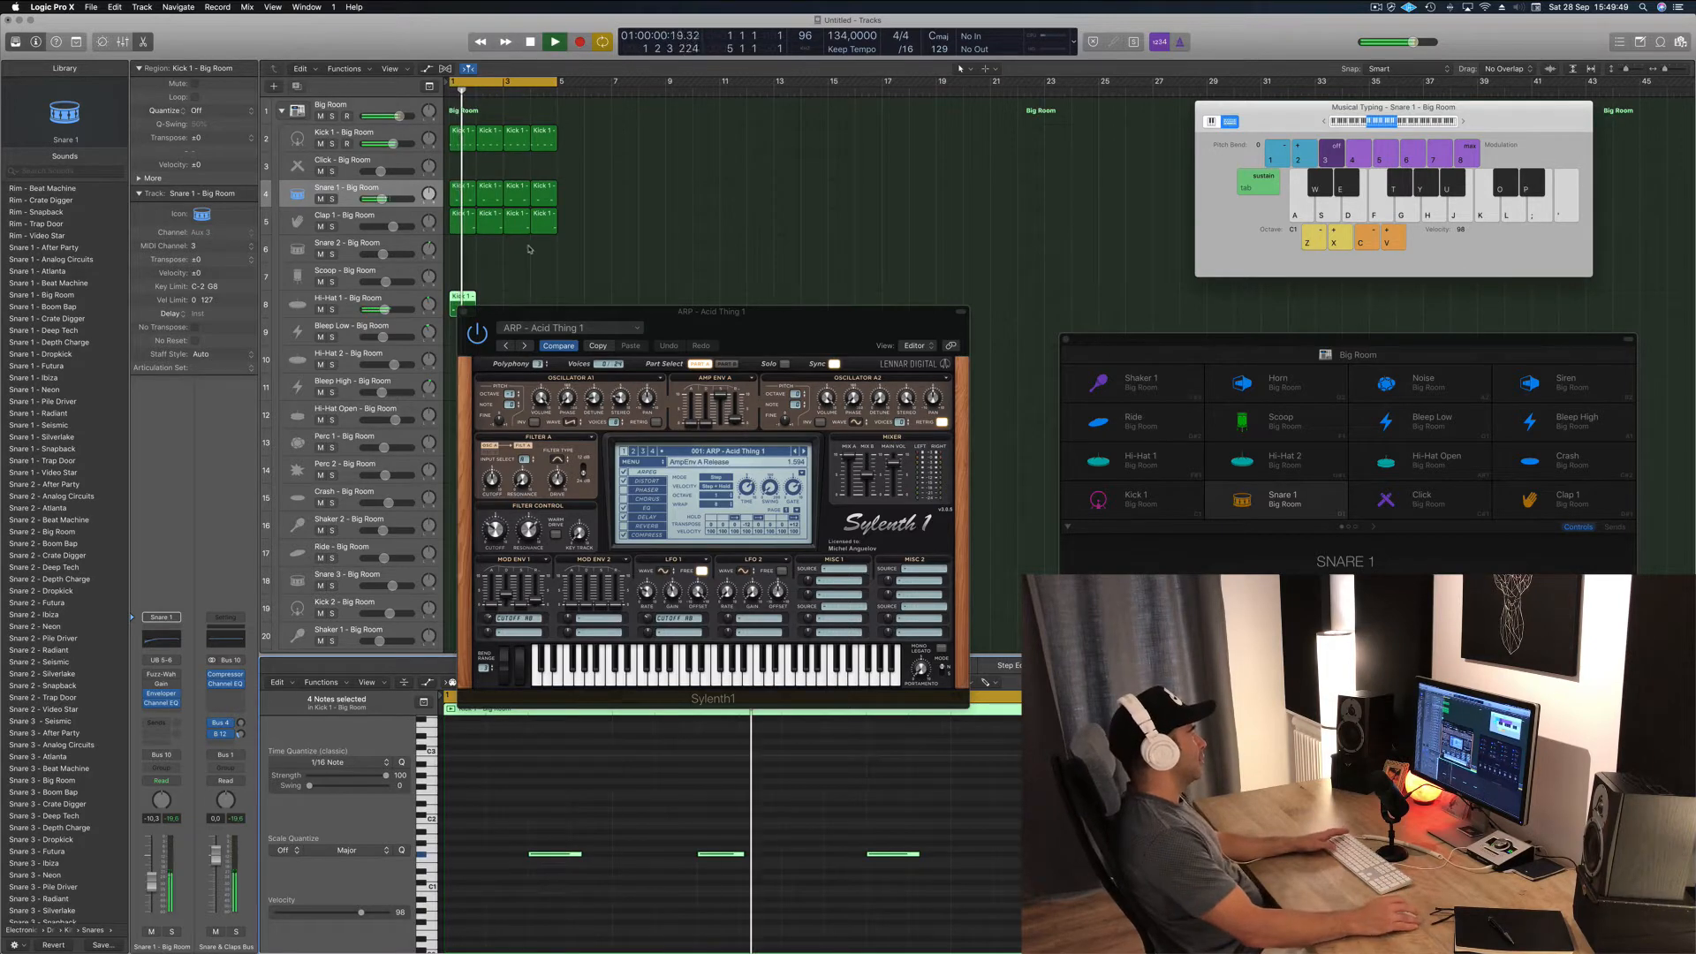
key(space)
- Move the Sylenth1 window aside, duplicate the hi-hat region to fill the four bars, and start playback
drag(729, 312, 1062, 308)
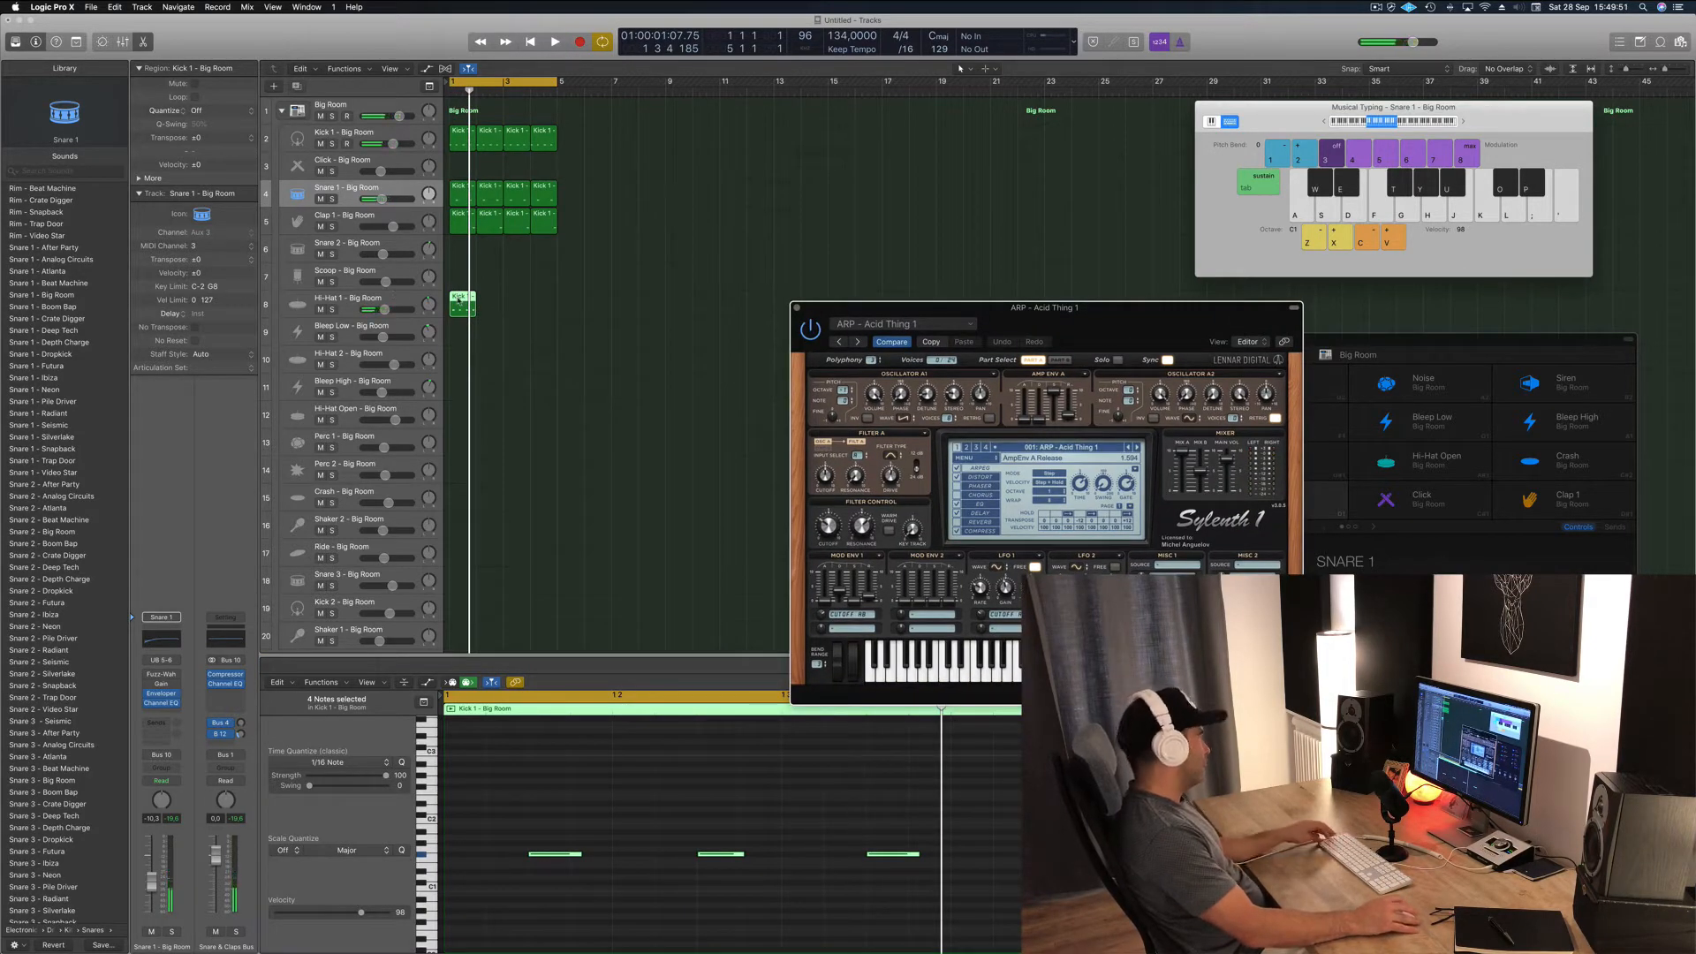
mouse_move(509, 306)
mouse_down()
mouse_move(491, 307)
mouse_move(506, 300)
mouse_up()
click(451, 299)
key(space)
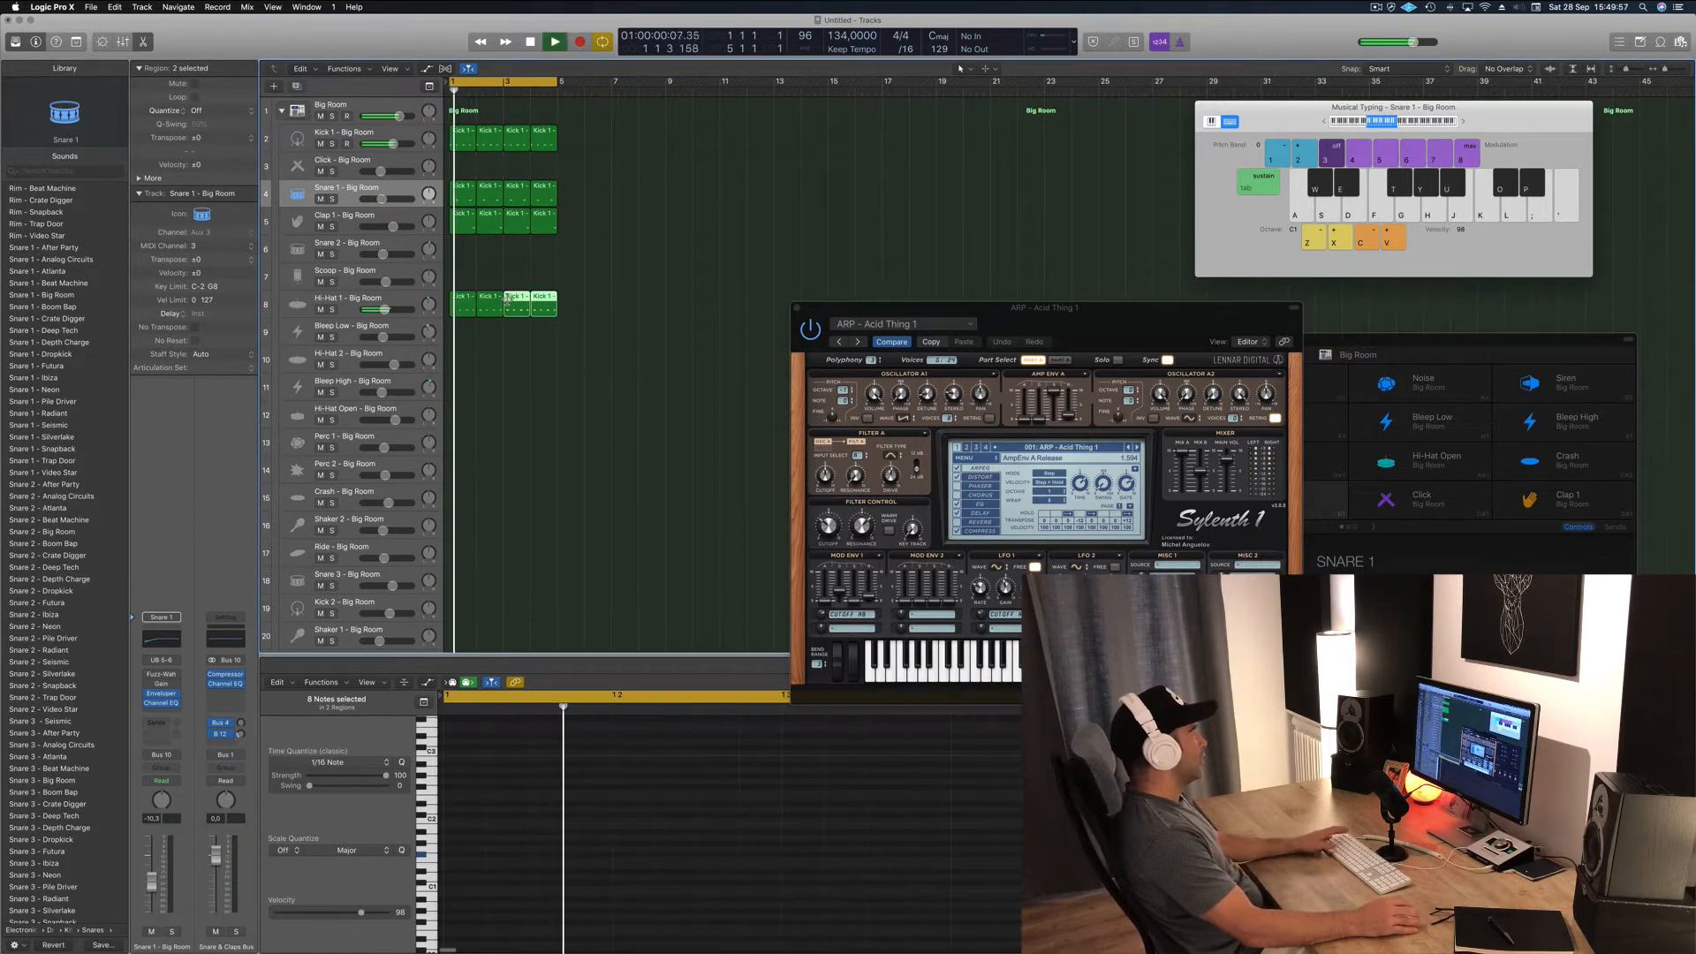
- Lower the Hi-Hat 1 track volume slightly and audition the loop
click(591, 333)
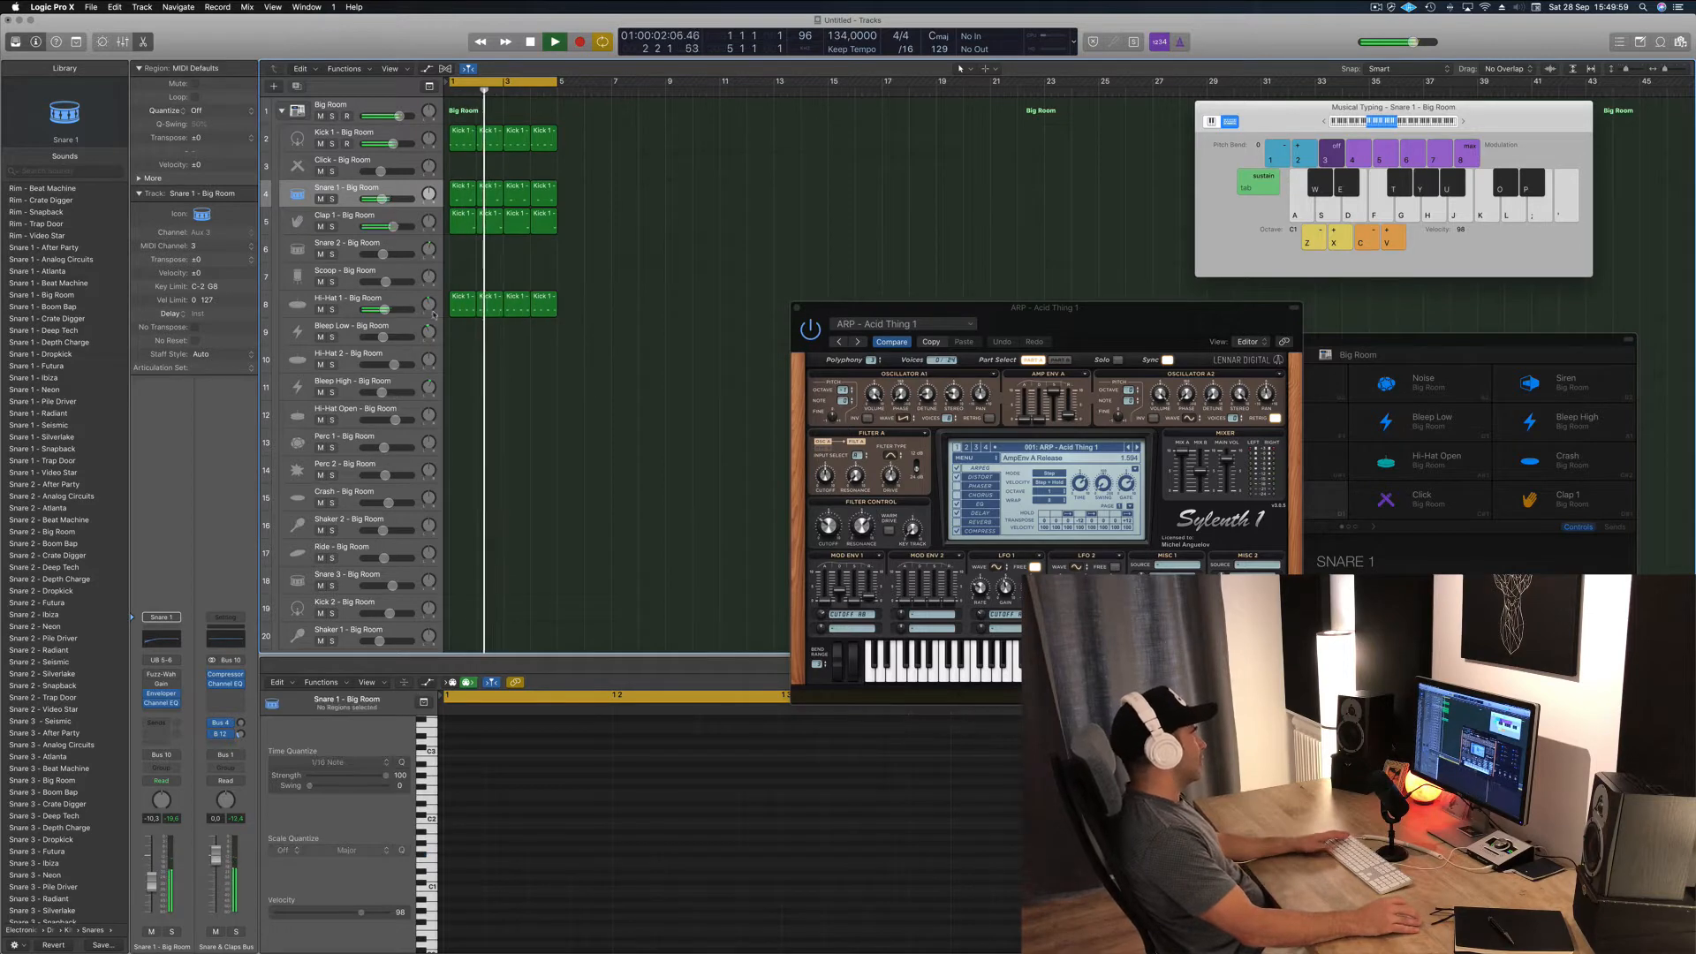
key(space)
drag(380, 311, 373, 311)
key(space)
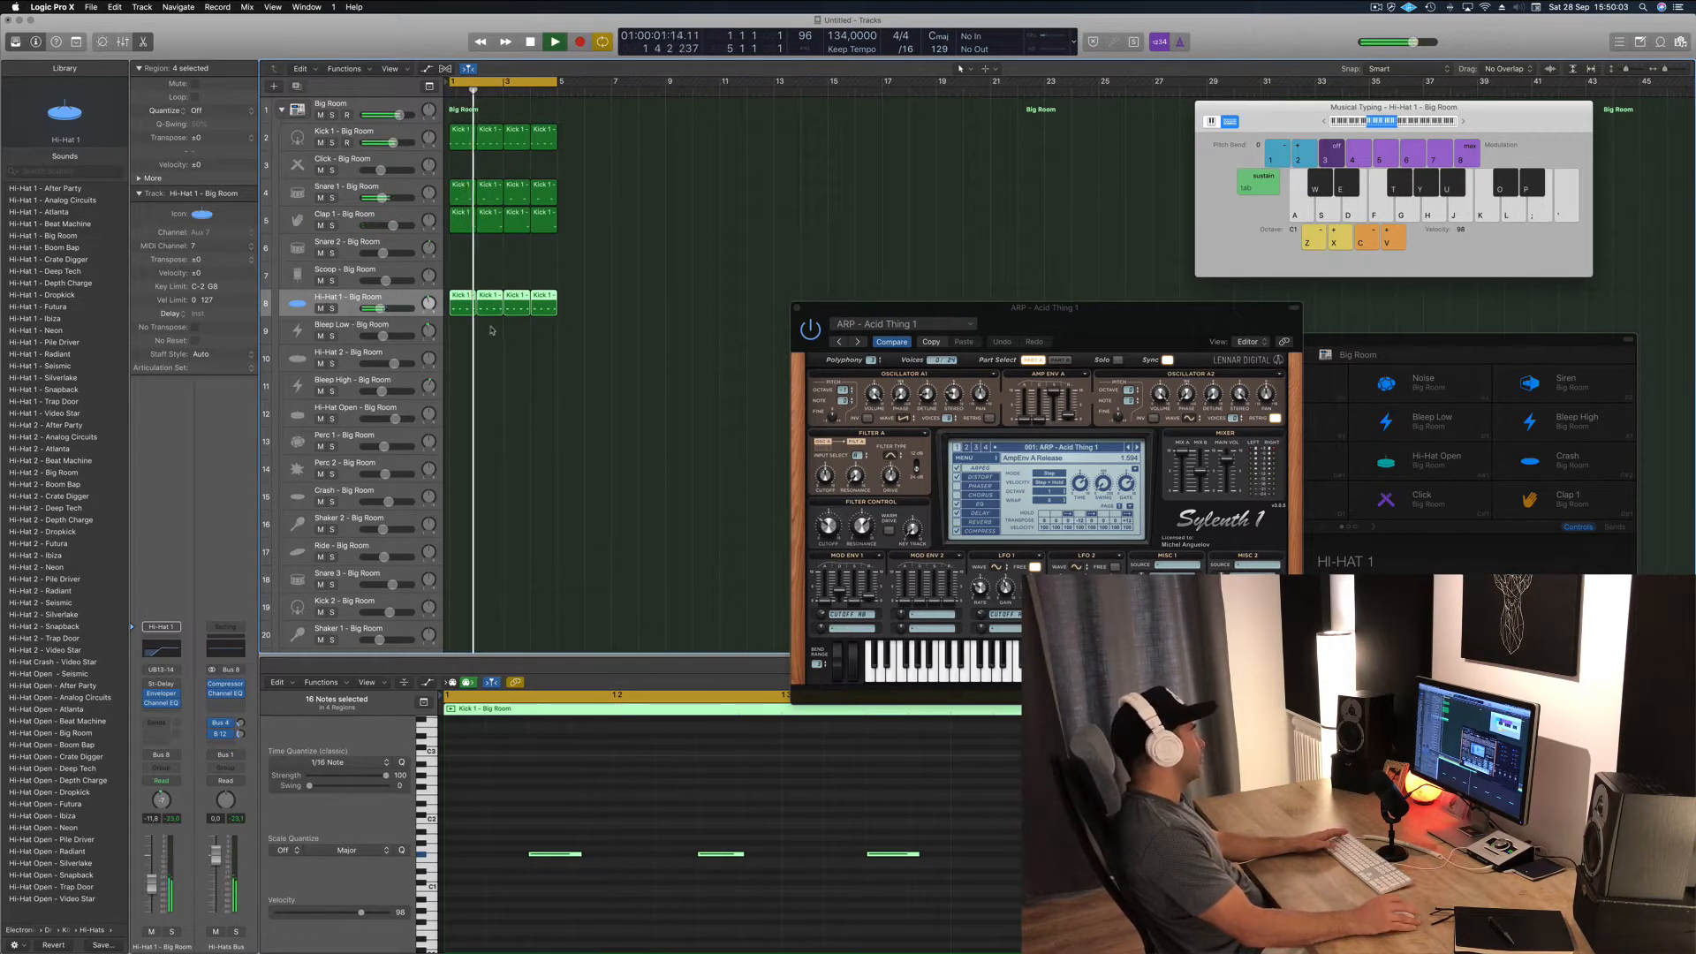
key(space)
- Copy the first hi-hat region to the Ride track, move its notes half a beat earlier onto the beats, and raise them to D#2
click(459, 303)
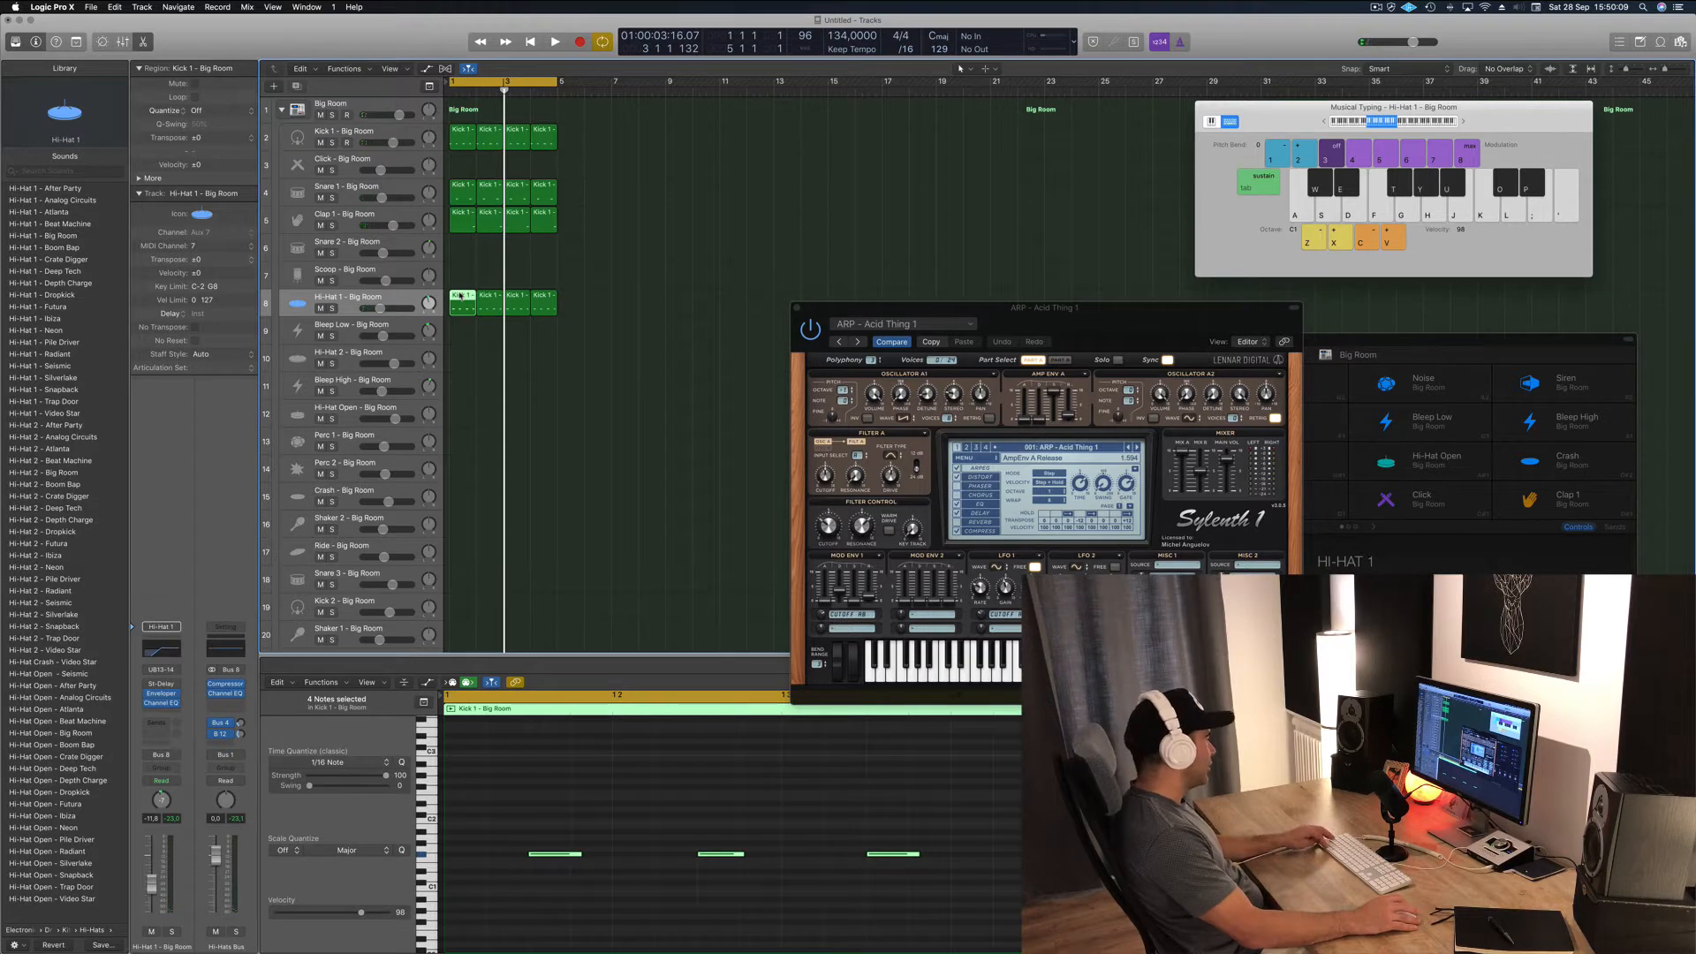
scroll(428, 490, down, 1)
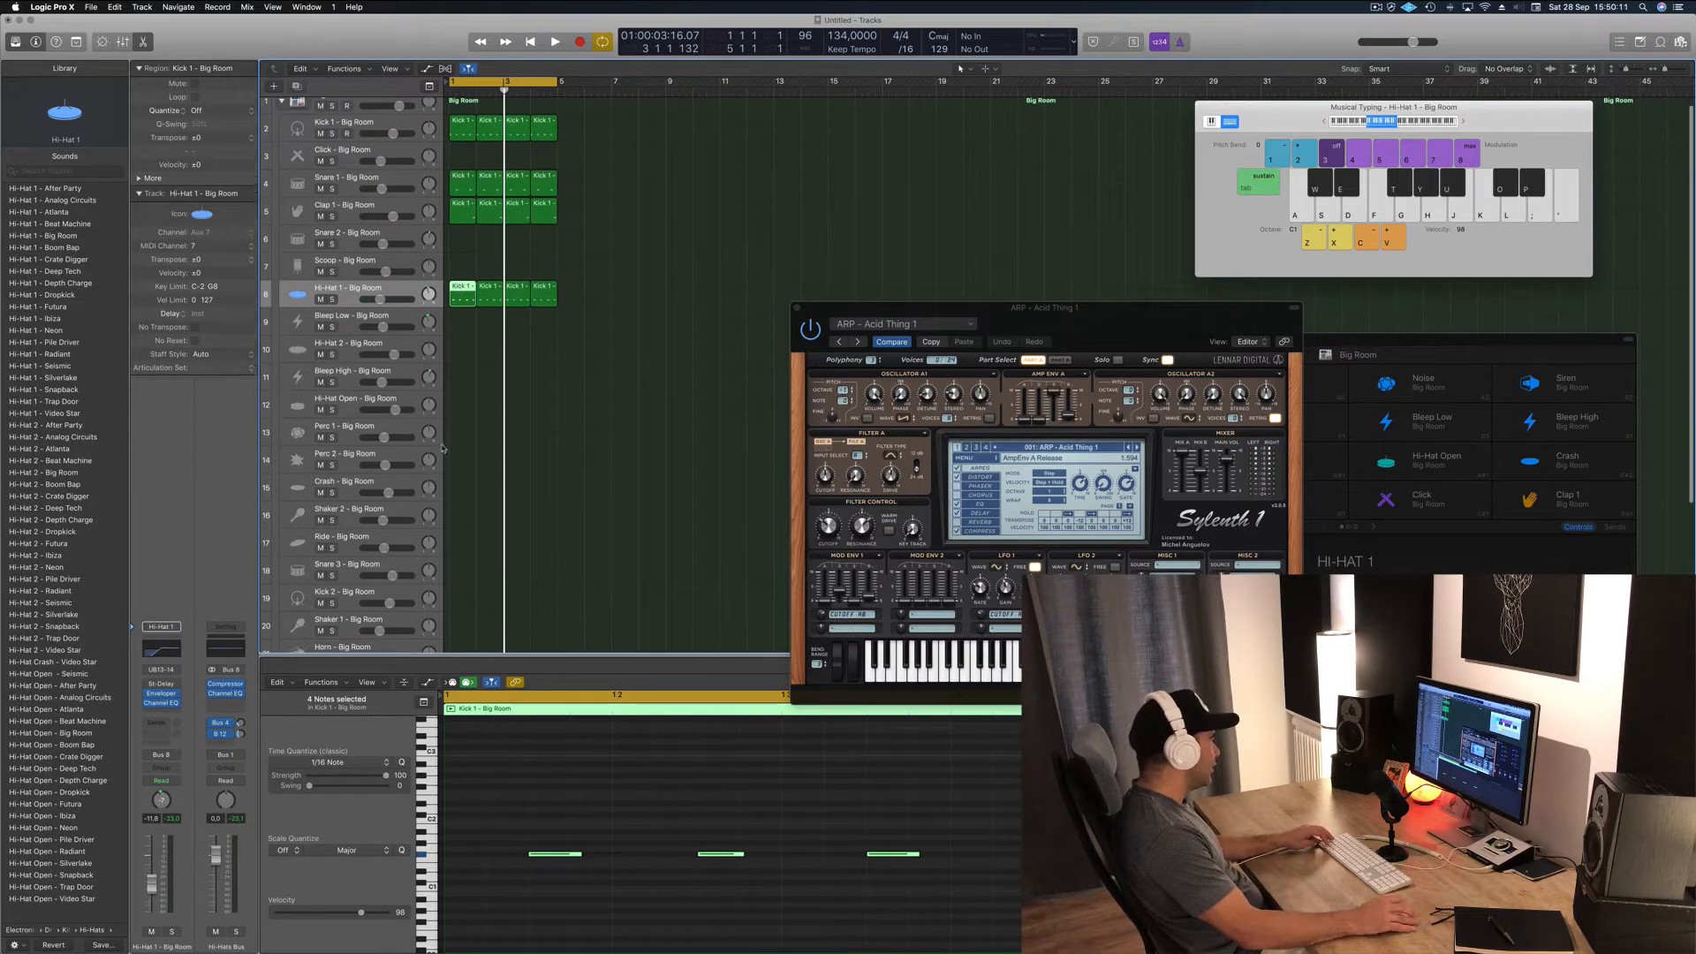
drag(457, 287, 457, 536)
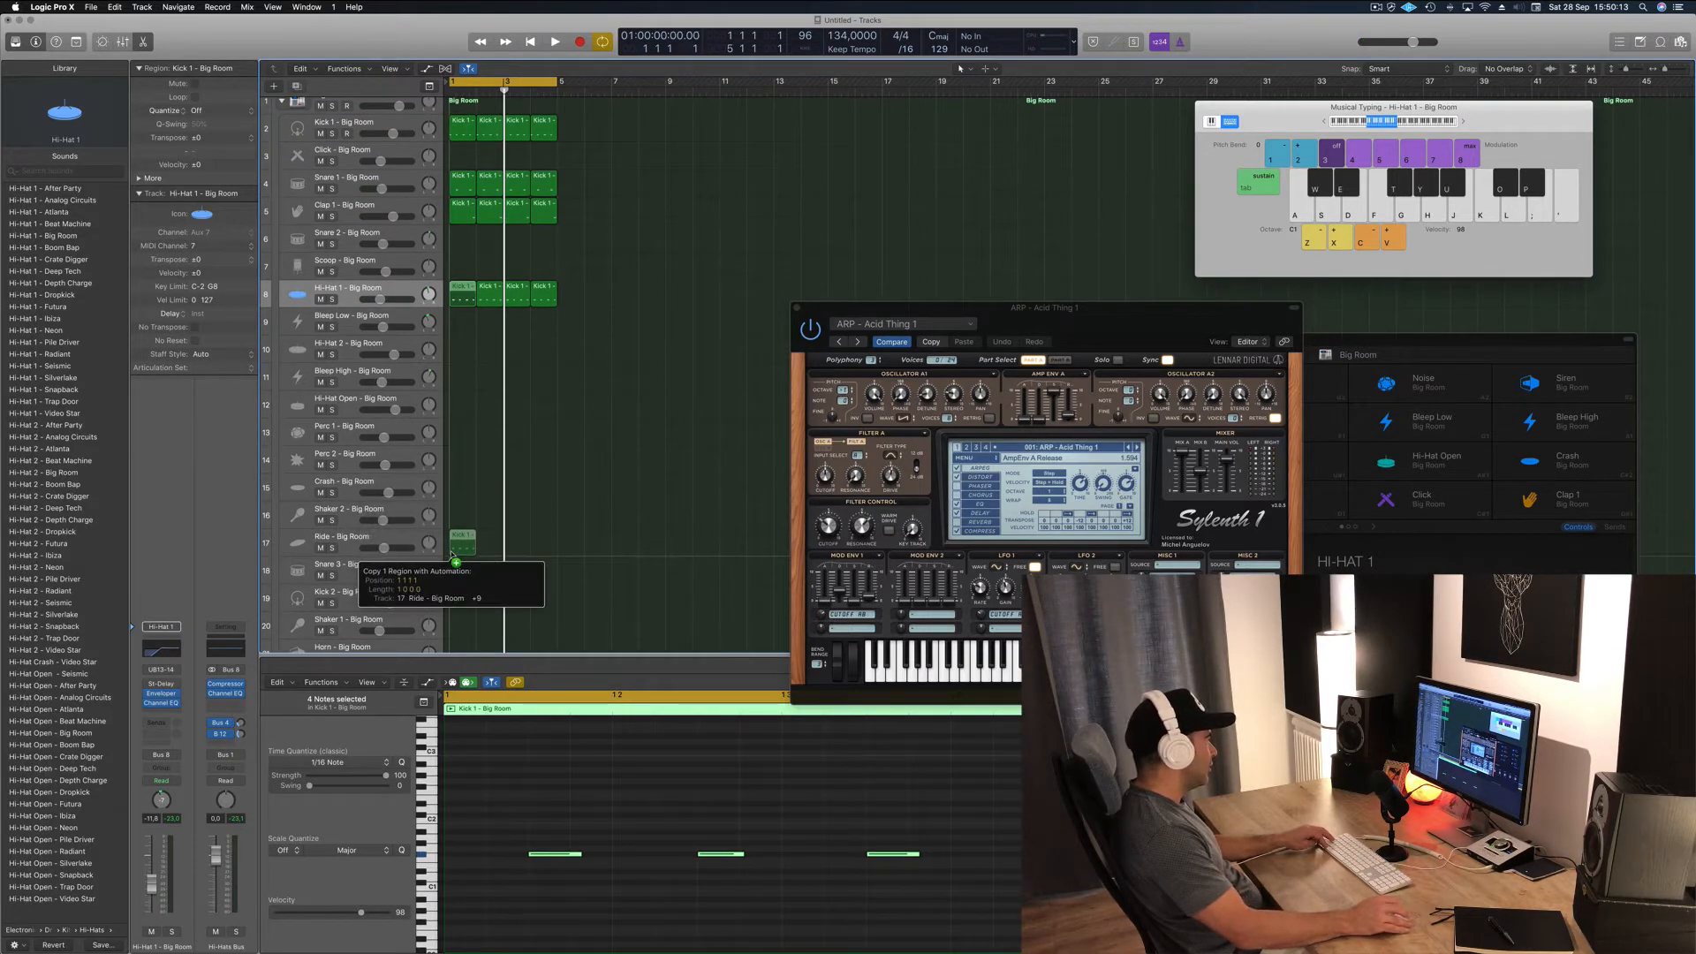
drag(510, 775, 473, 855)
key(alt+Up)
key(alt+Up)
key(alt+Up)
key(alt+Up)
key(alt+Up)
key(alt+Up)
key(alt+Up)
key(alt+Up)
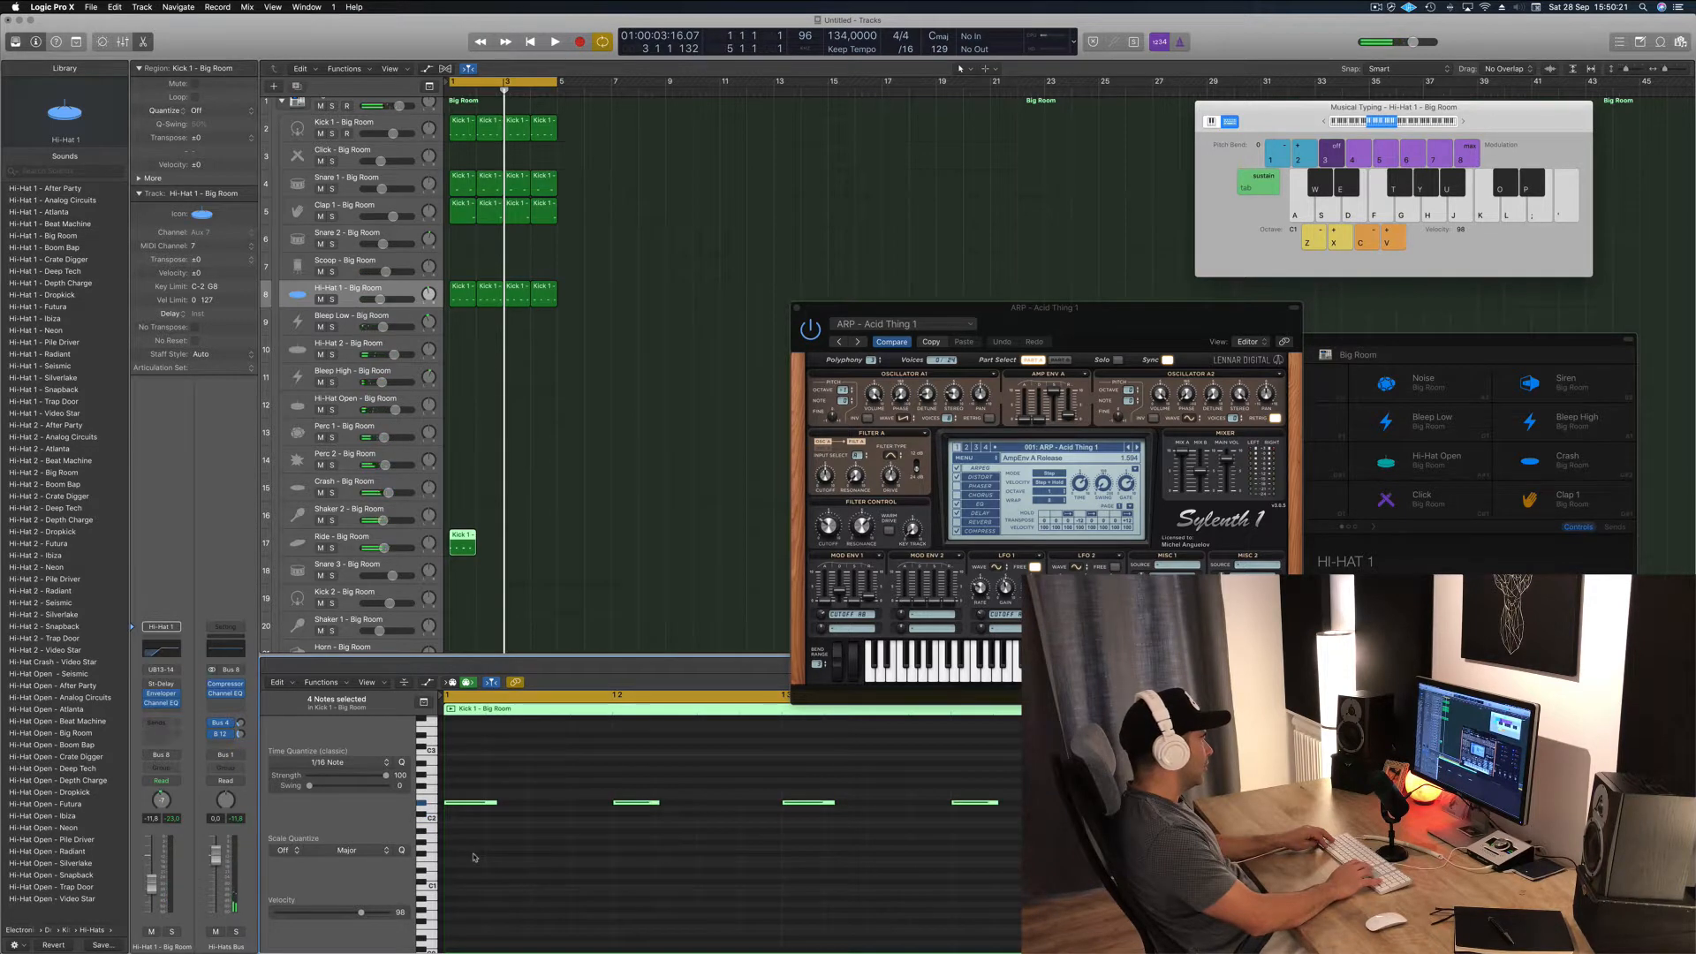
- Lower the Ride track volume during playback and duplicate the ride region to fill the four bars
key(space)
key(space)
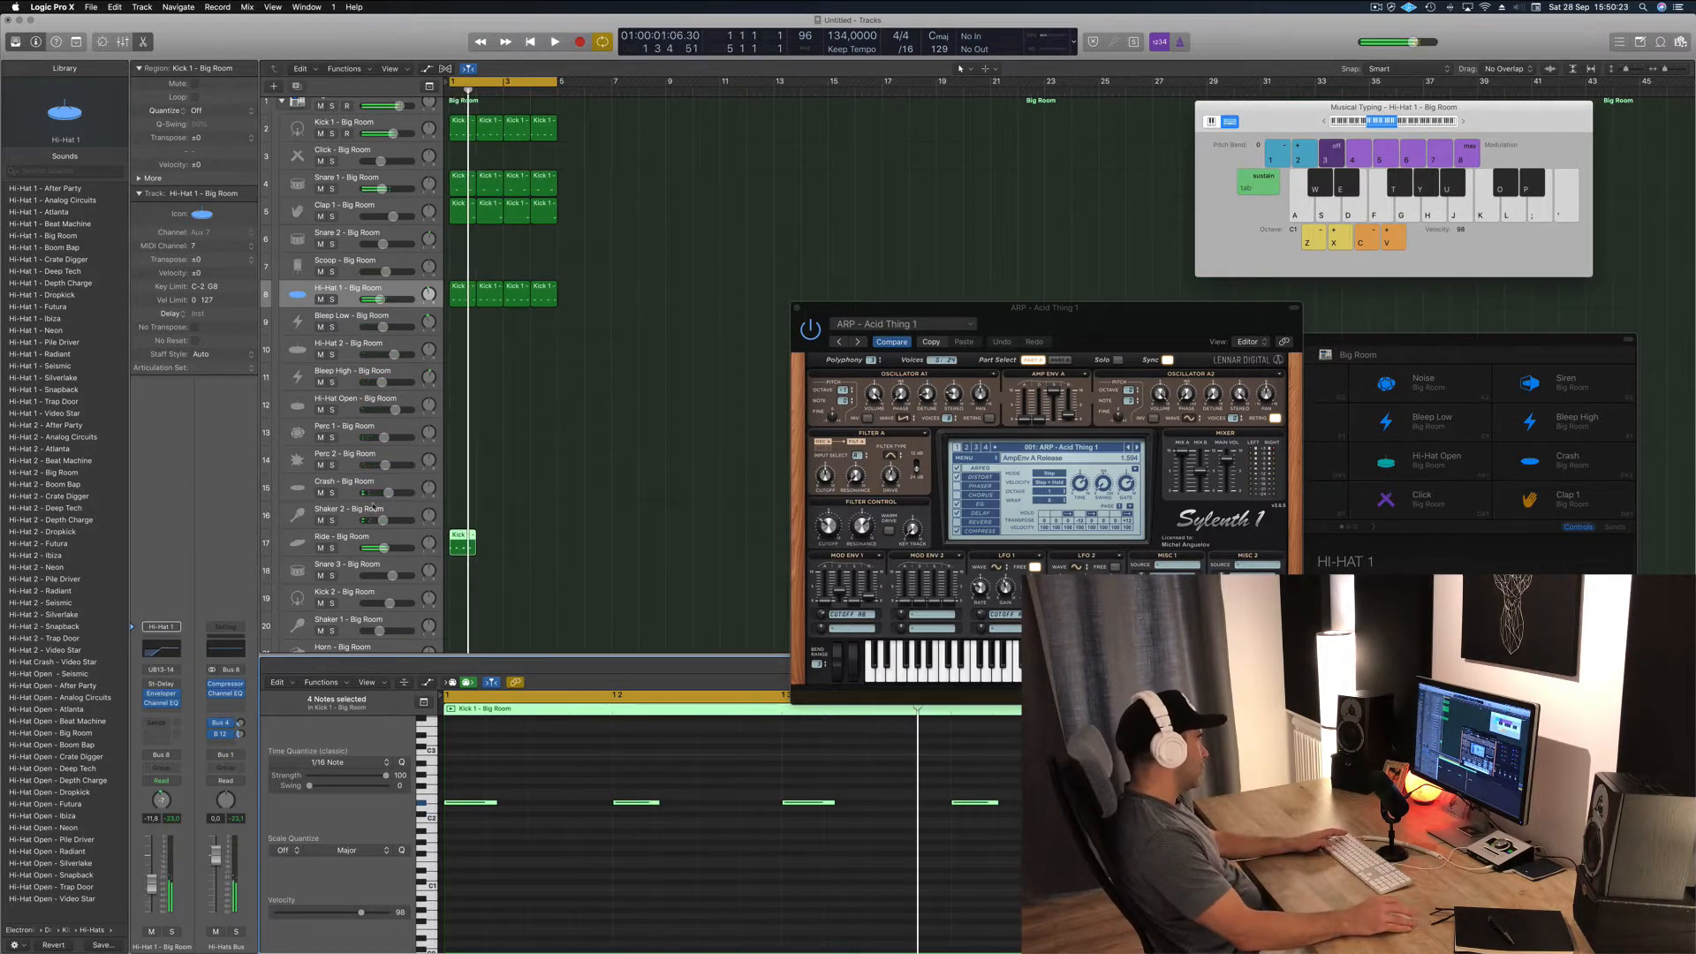
drag(383, 548, 375, 548)
key(space)
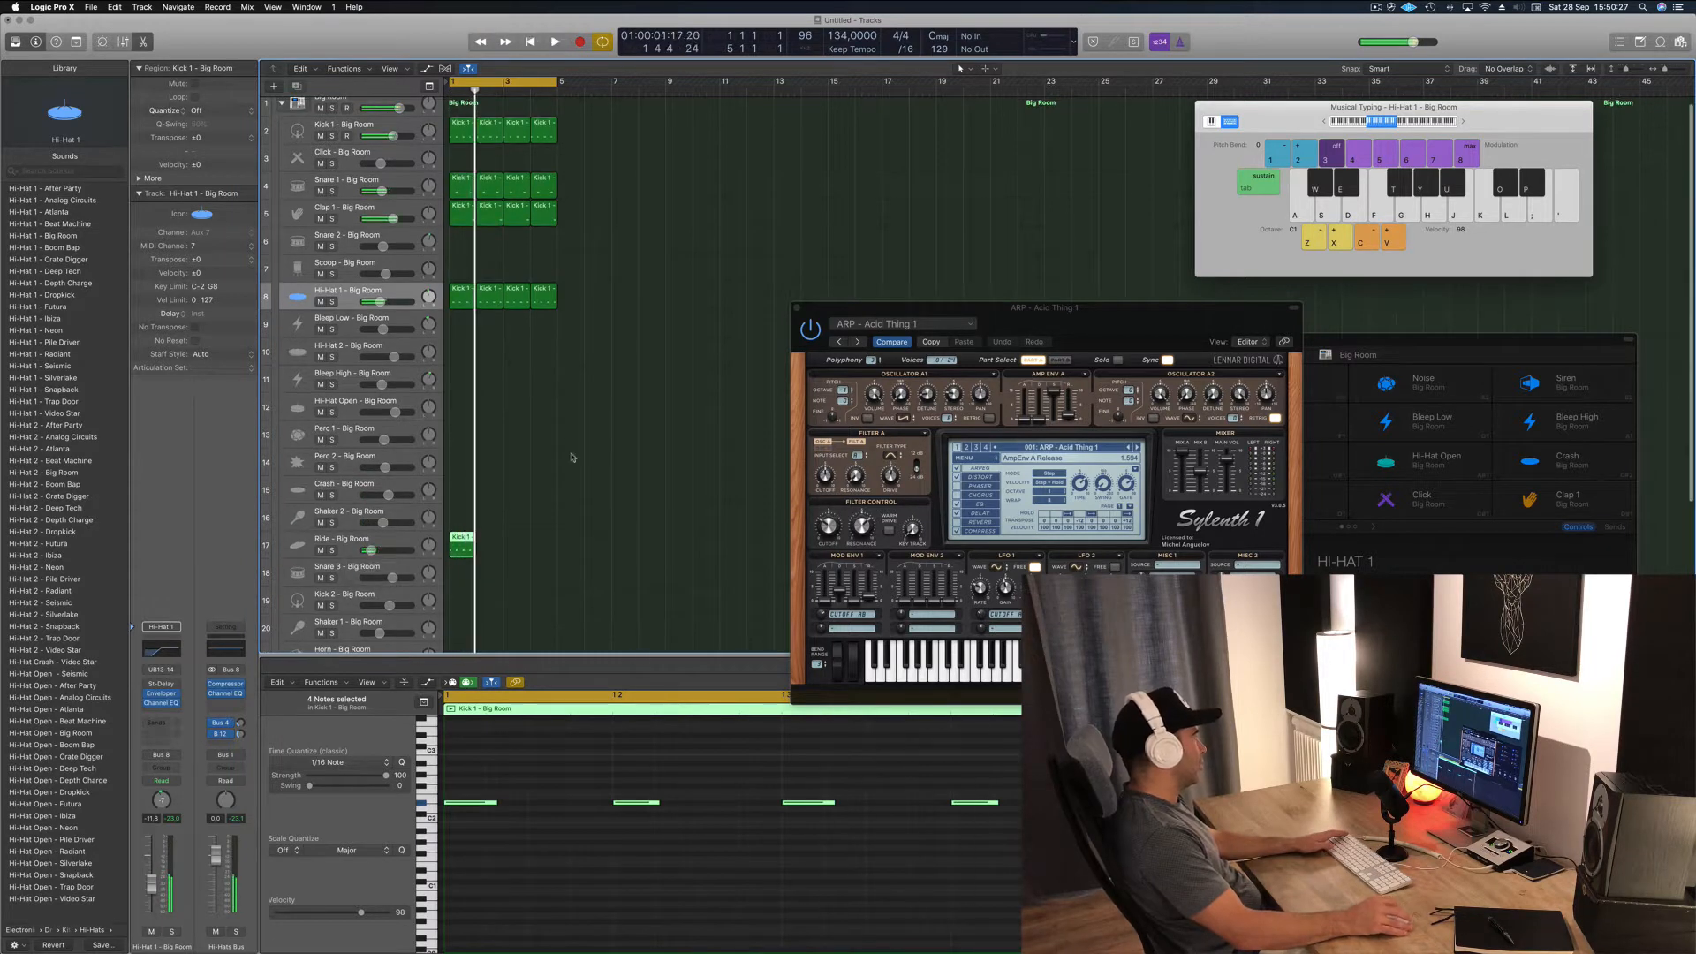
drag(460, 536, 488, 537)
- Copy a ride region to bar 1 of the Shaker 2 track and lower its four notes one semitone to D2
drag(546, 550, 460, 512)
key(space)
key(space)
click(459, 535)
drag(480, 778, 1020, 813)
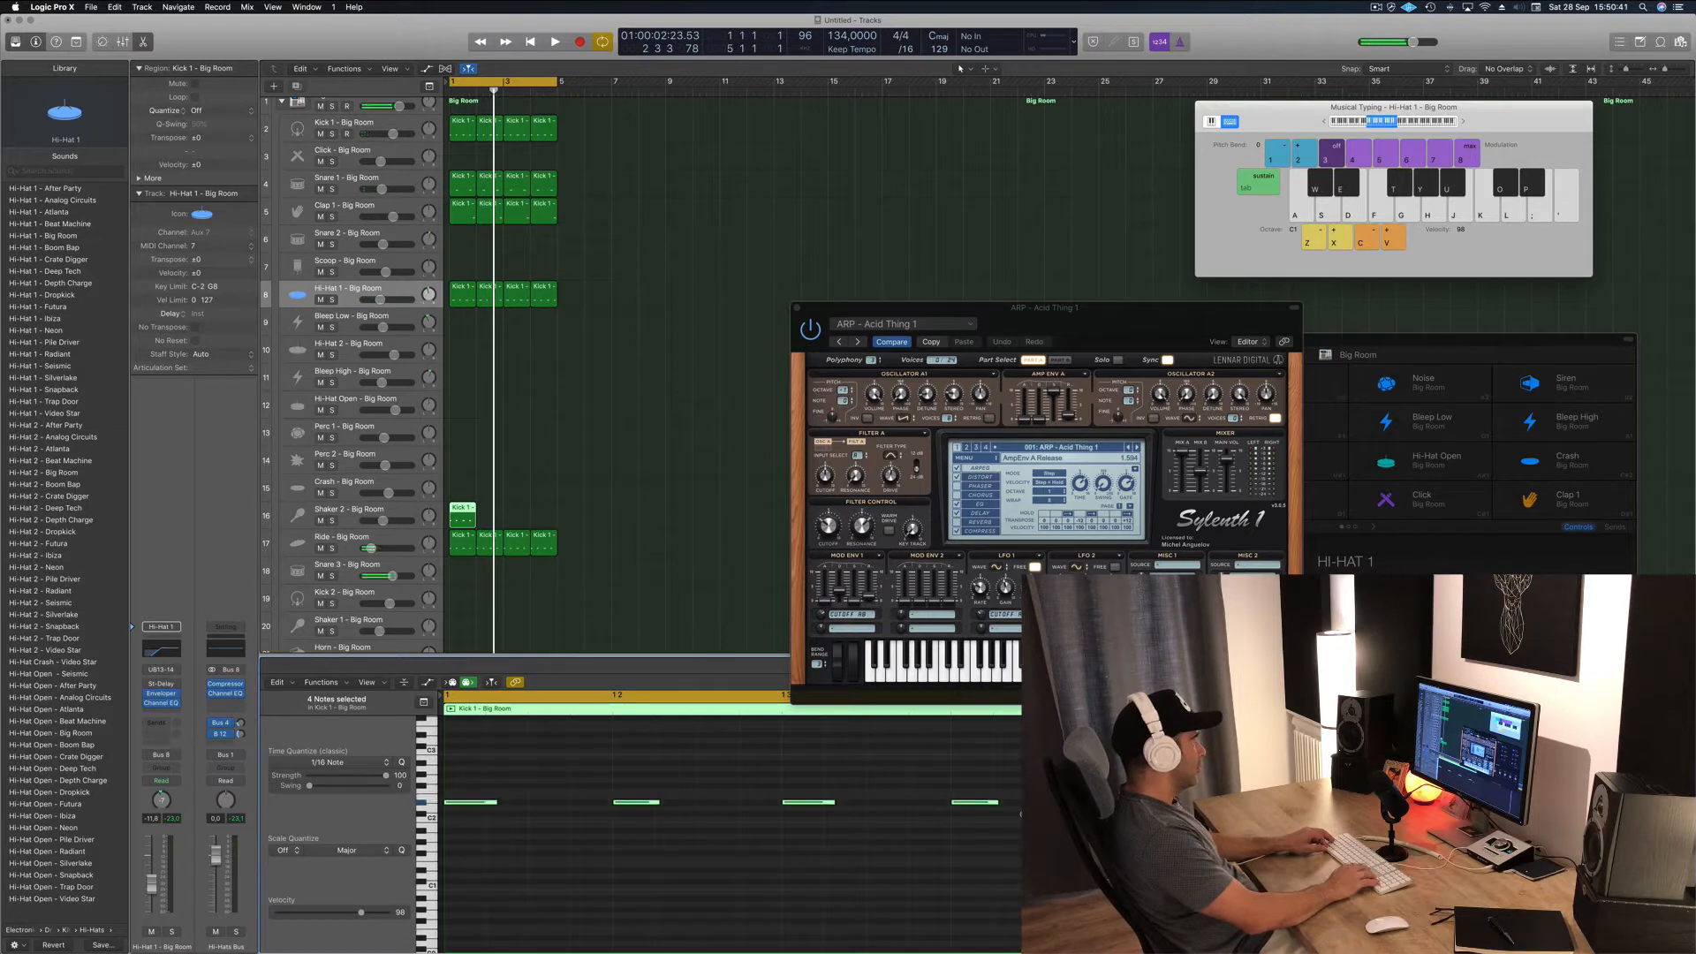
key(alt+Down)
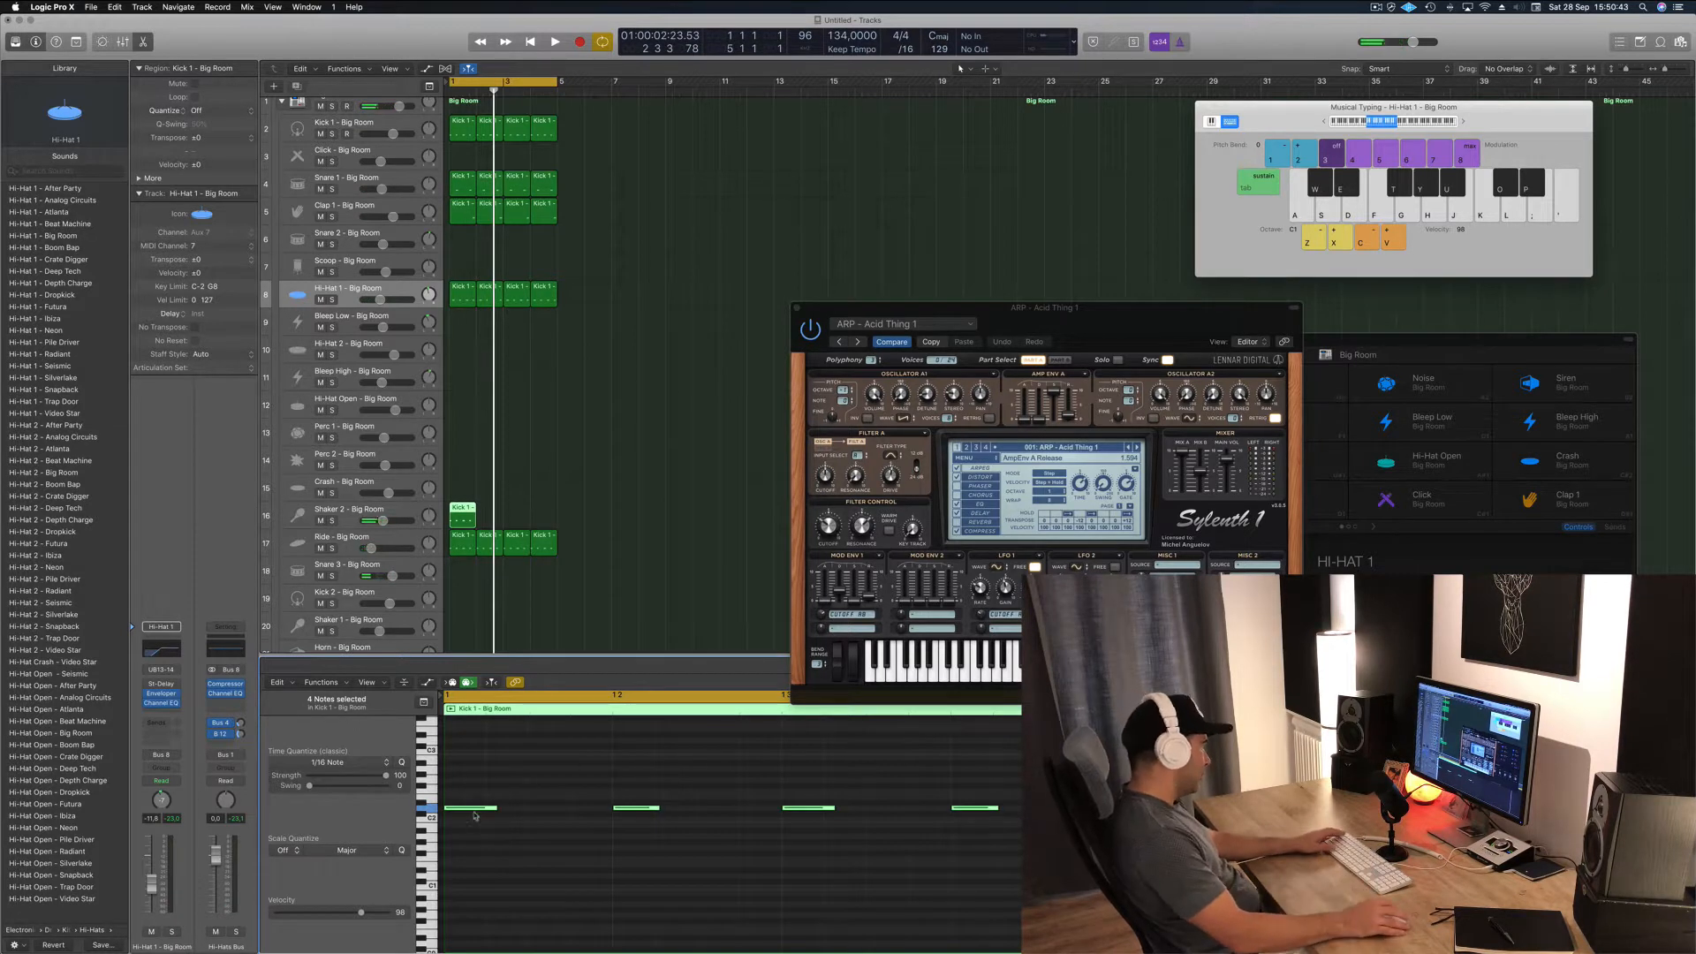
- Place the shaker notes on the third and fourth sixteenths of each beat by shifting and copying them, and audition the loop
drag(473, 810, 515, 811)
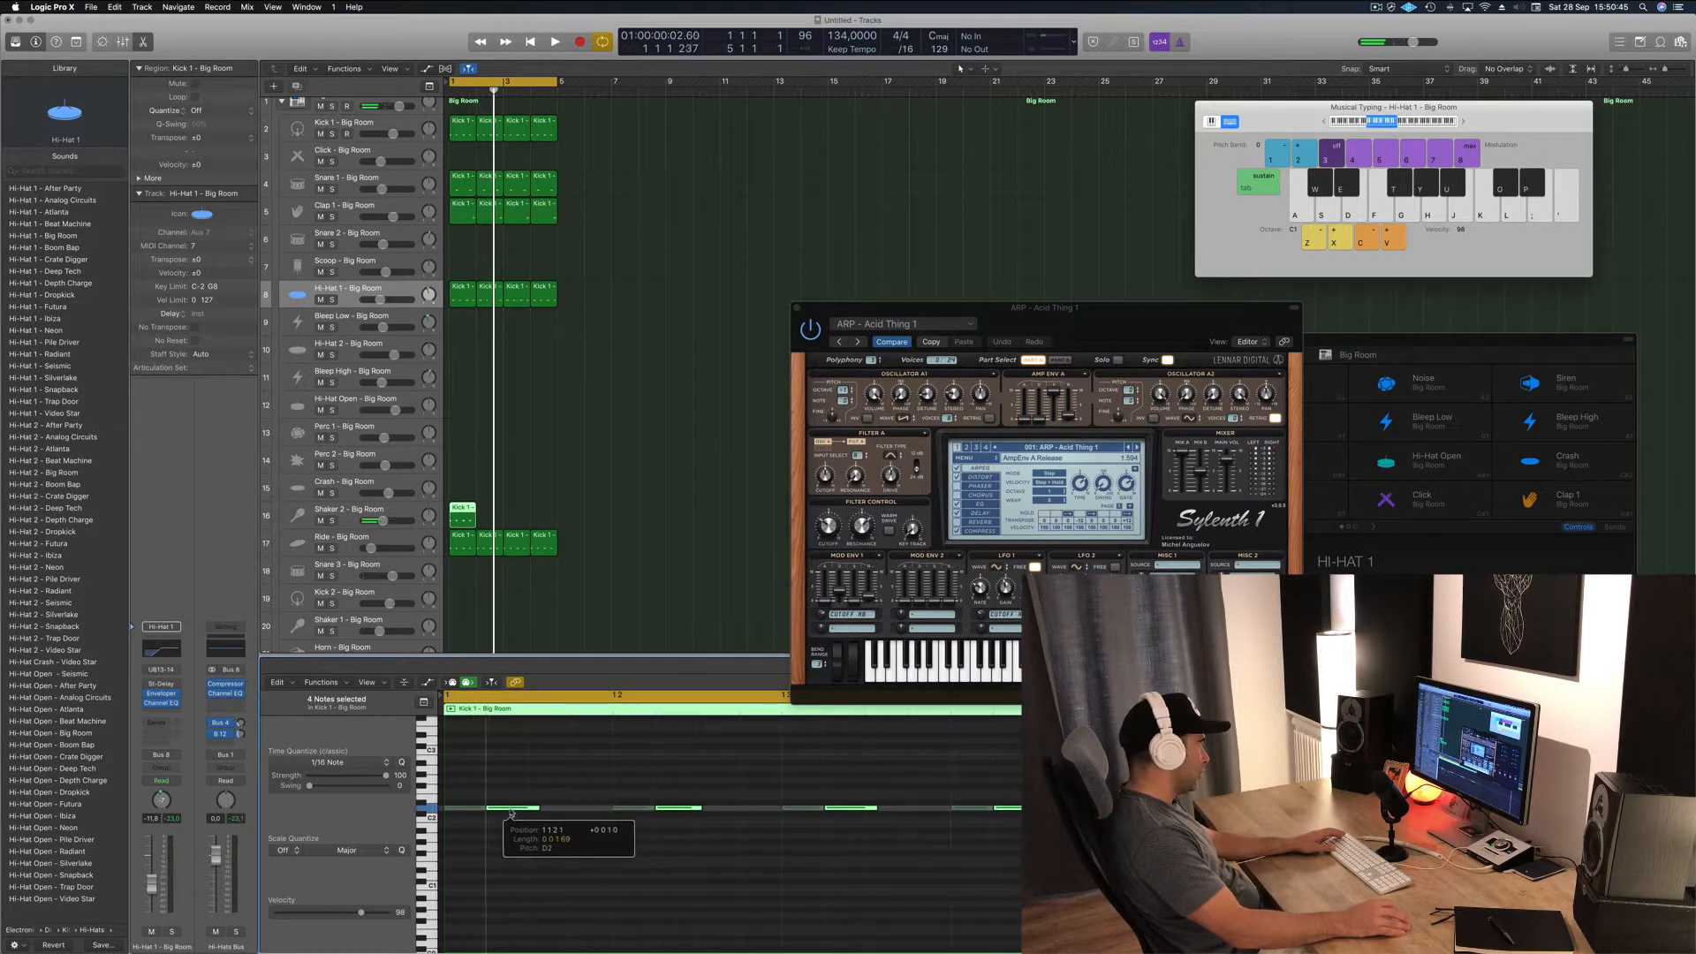
key(space)
click(621, 808)
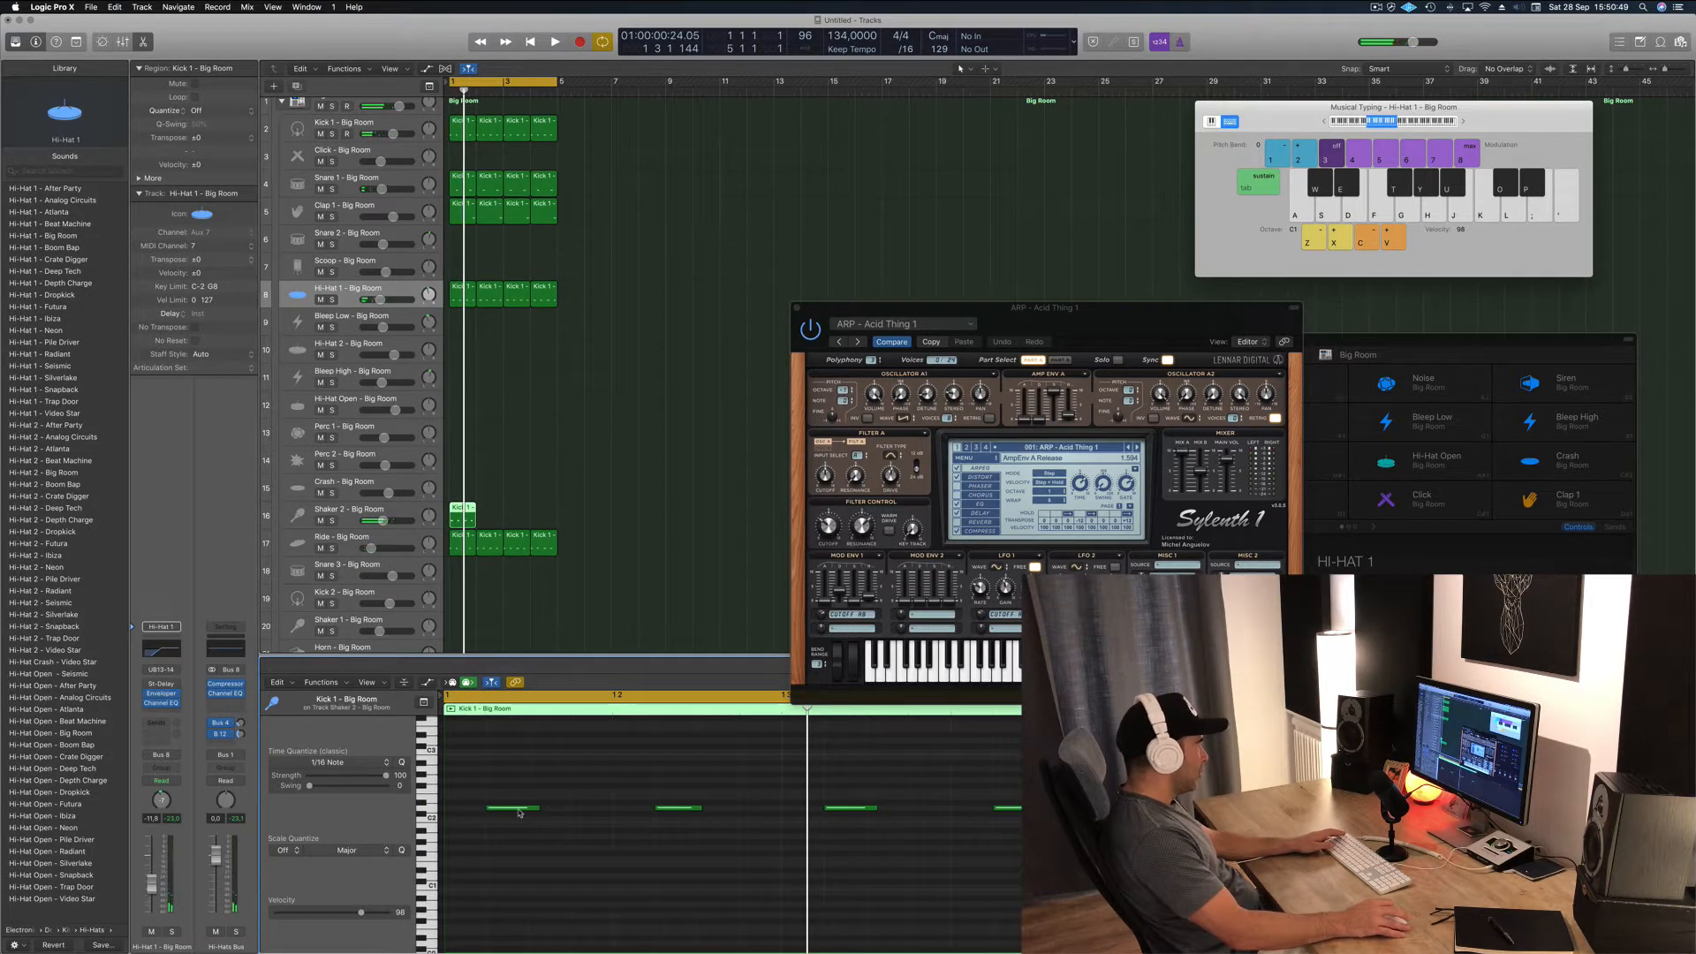
key(super+a)
drag(520, 809, 599, 818)
key(space)
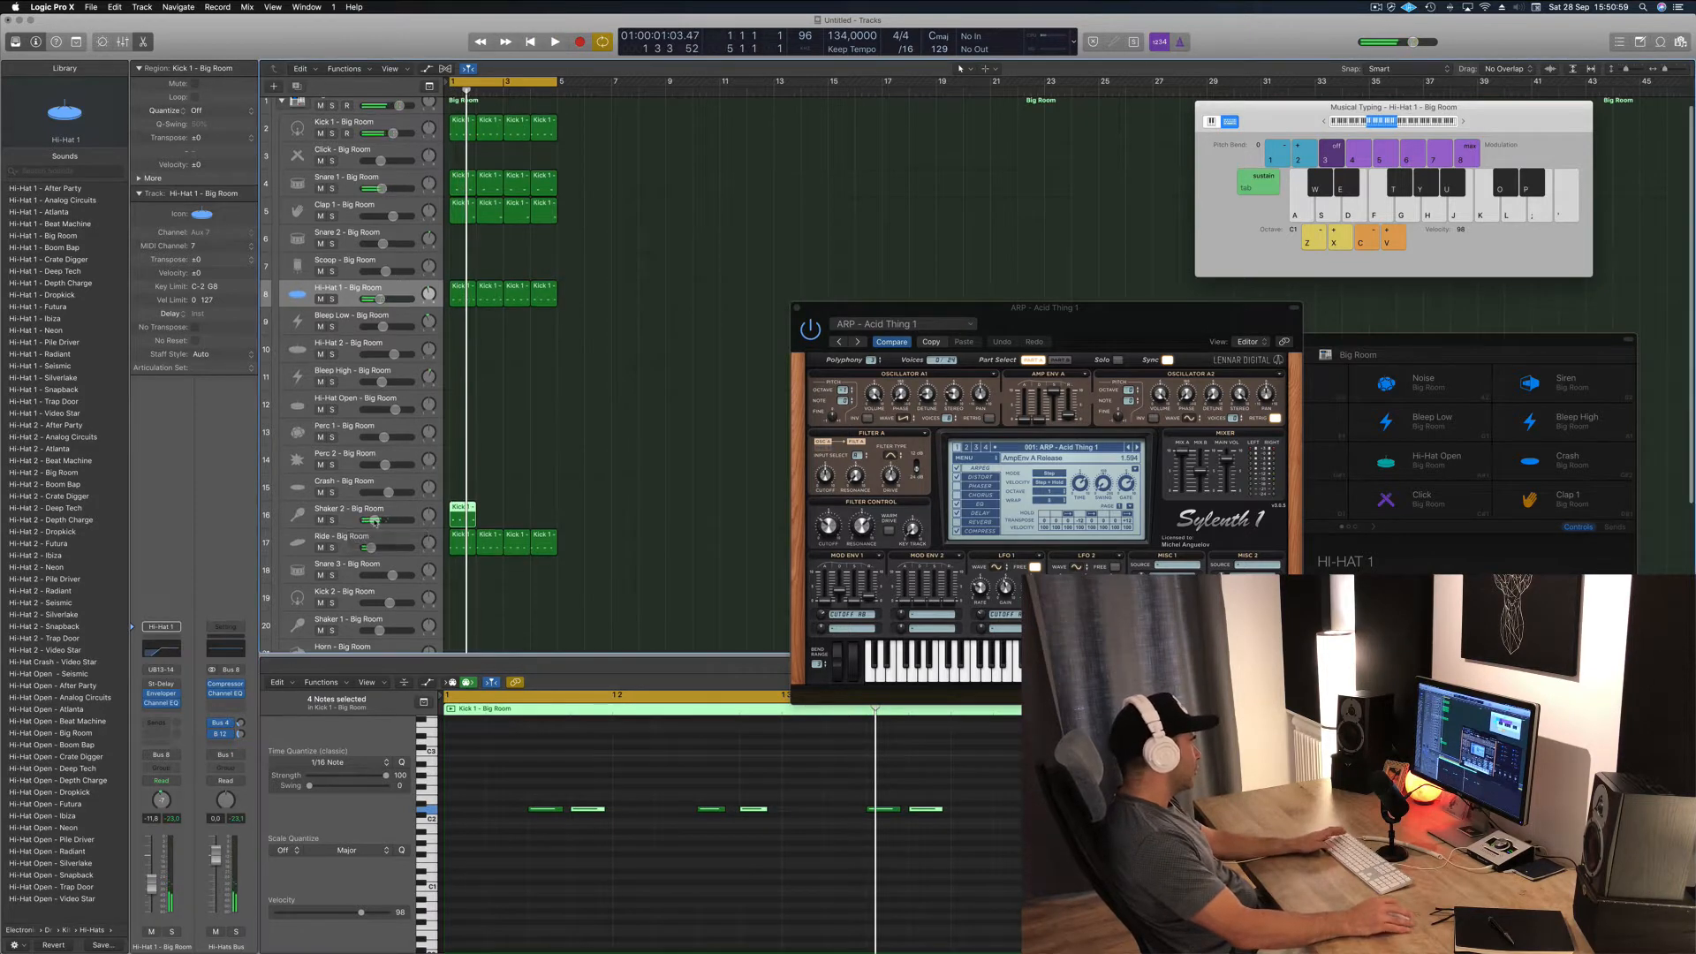
- Duplicate the Shaker 2 region to fill the four bars and play the loop
drag(462, 512, 521, 516)
shift+click(468, 517)
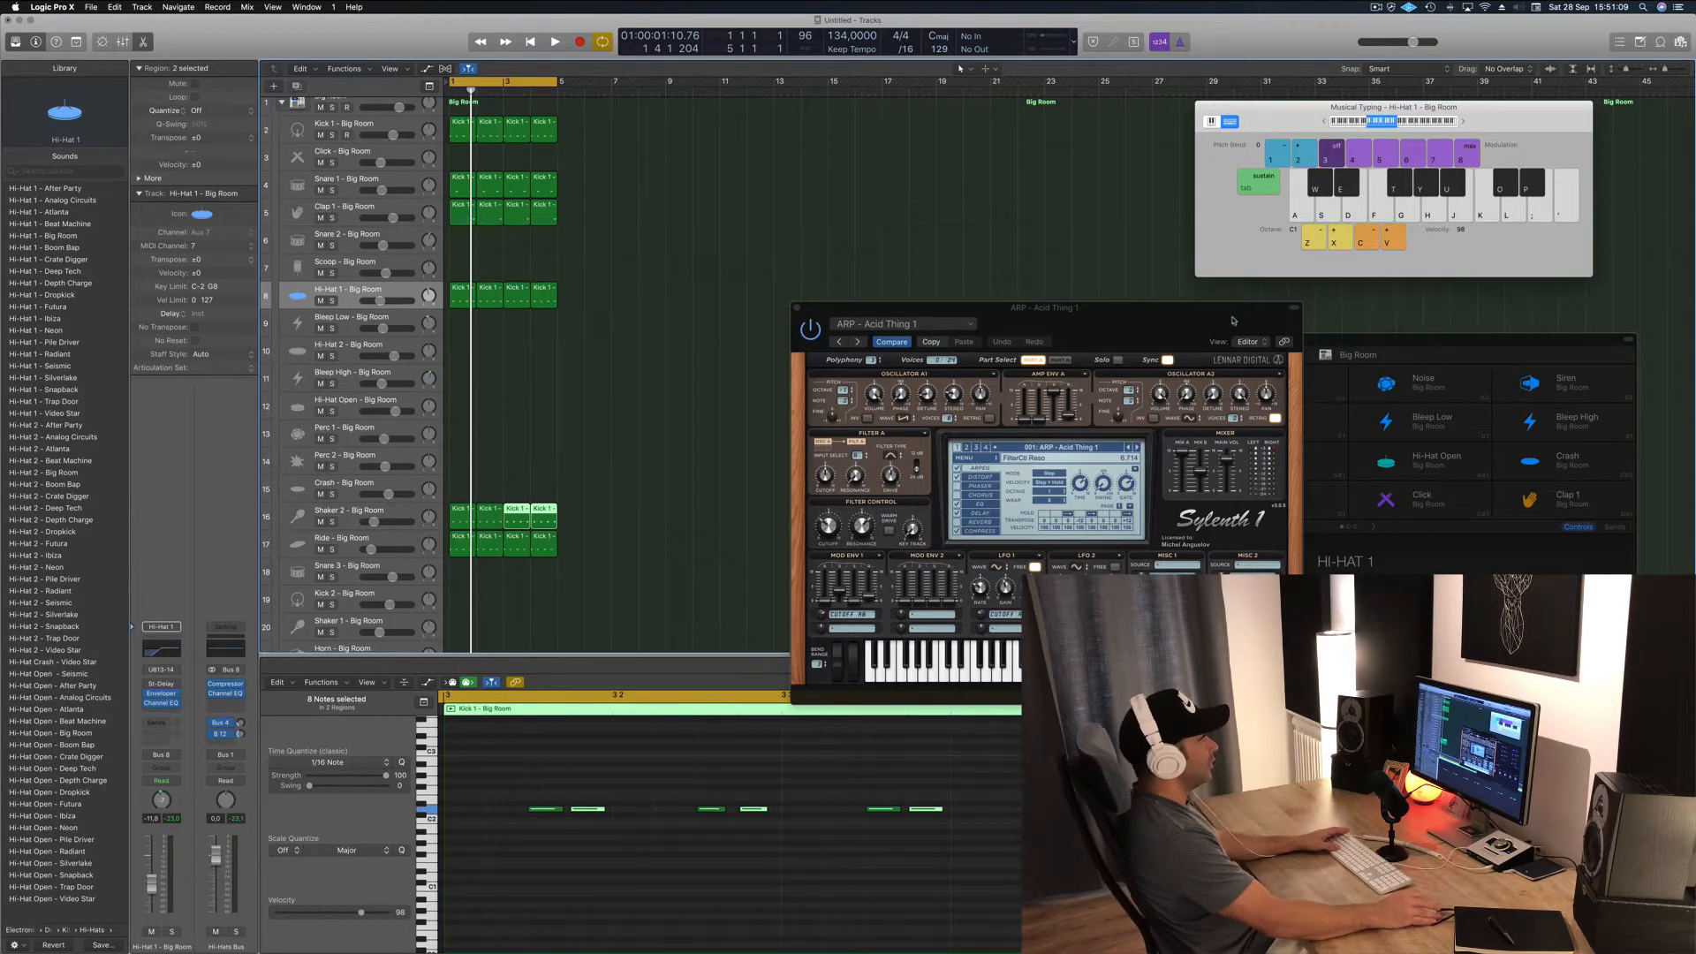
key(space)
- Set the Ride track volume to -27.0 dB and close the Sylenth1 window
drag(1233, 320, 1107, 225)
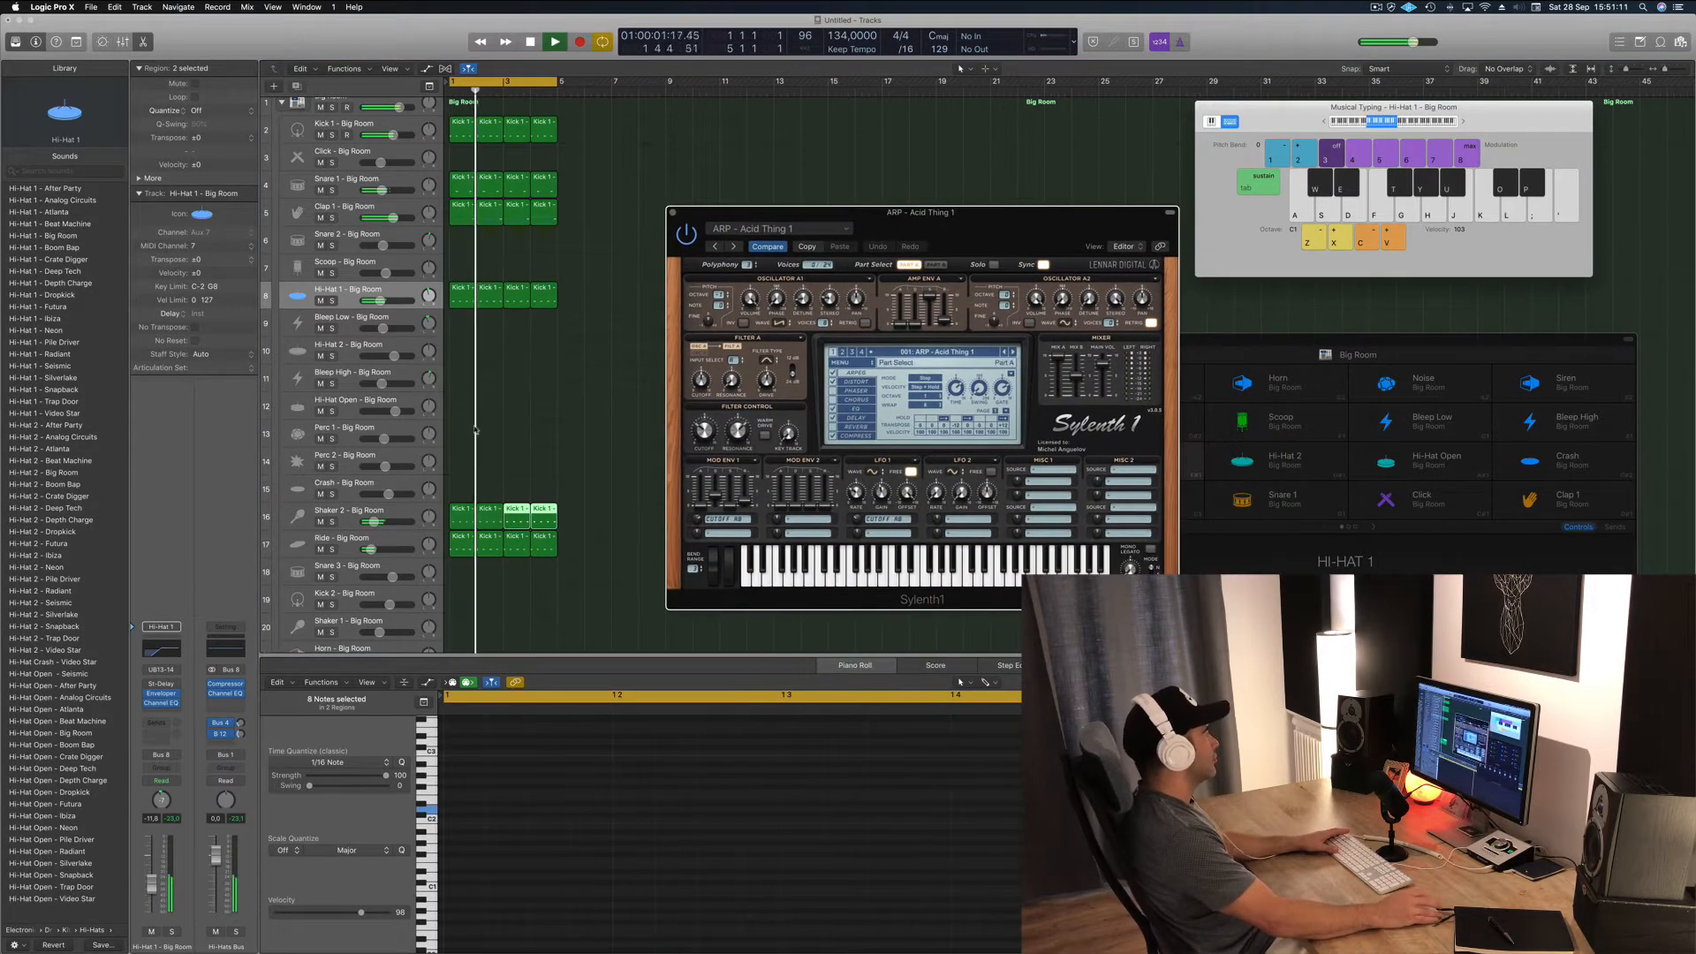
drag(371, 550, 368, 549)
mouse_move(1044, 215)
mouse_down()
mouse_move(1091, 224)
mouse_move(1064, 213)
mouse_up()
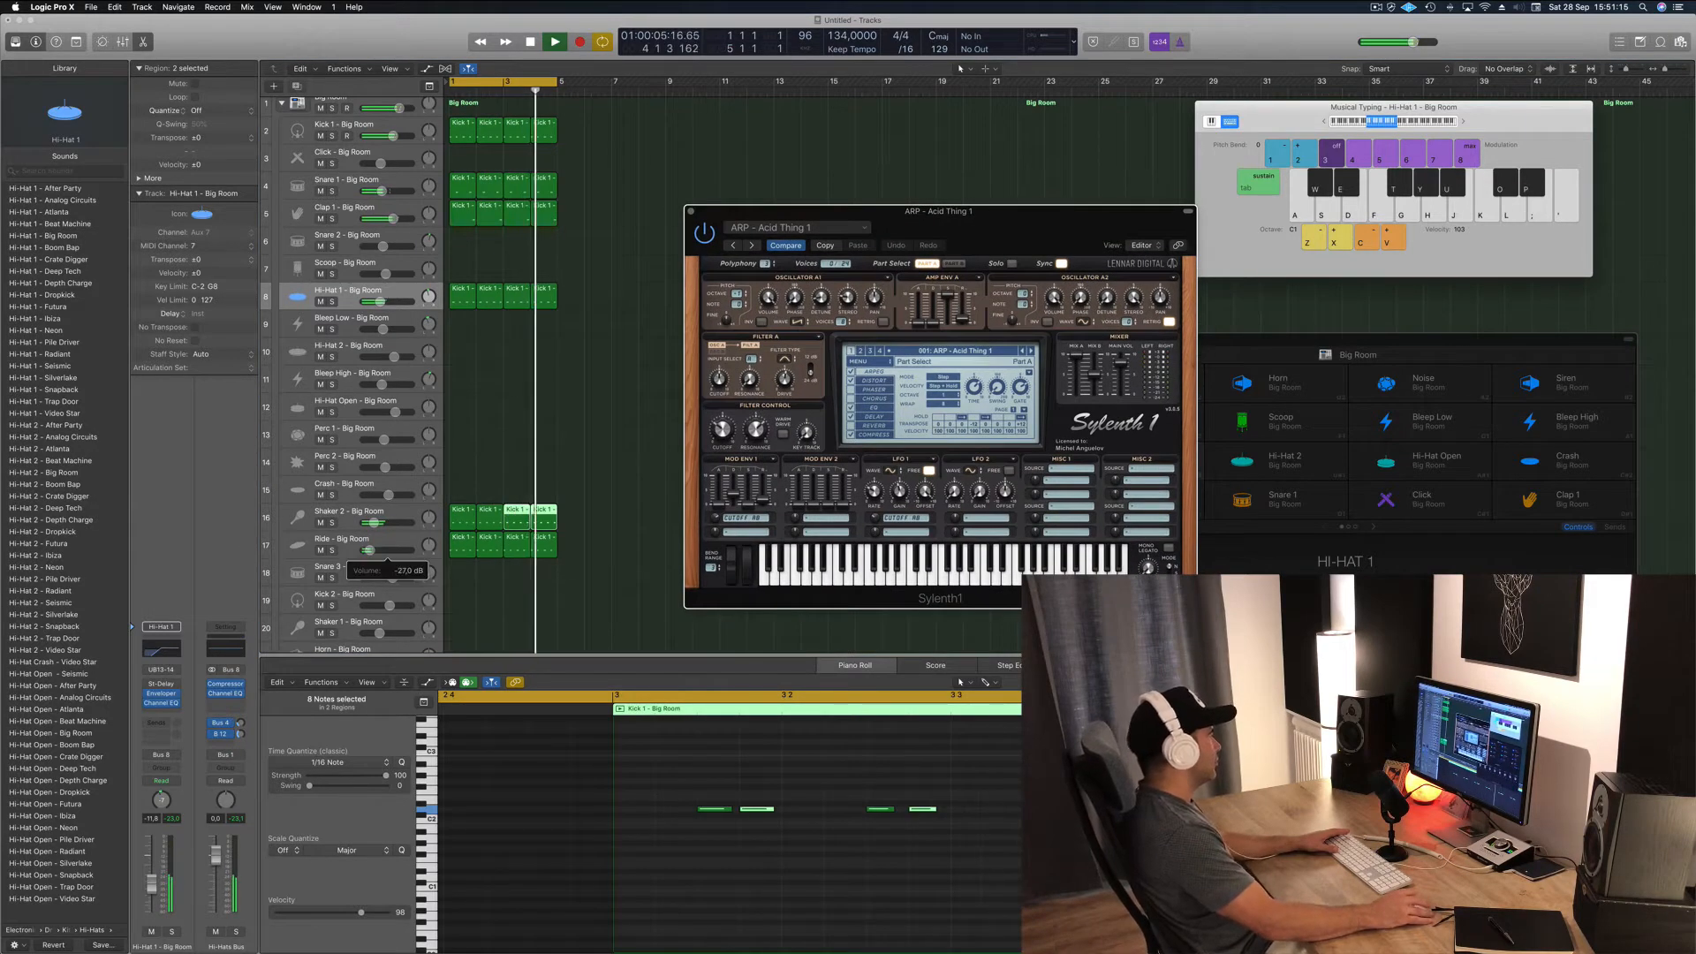
click(1049, 183)
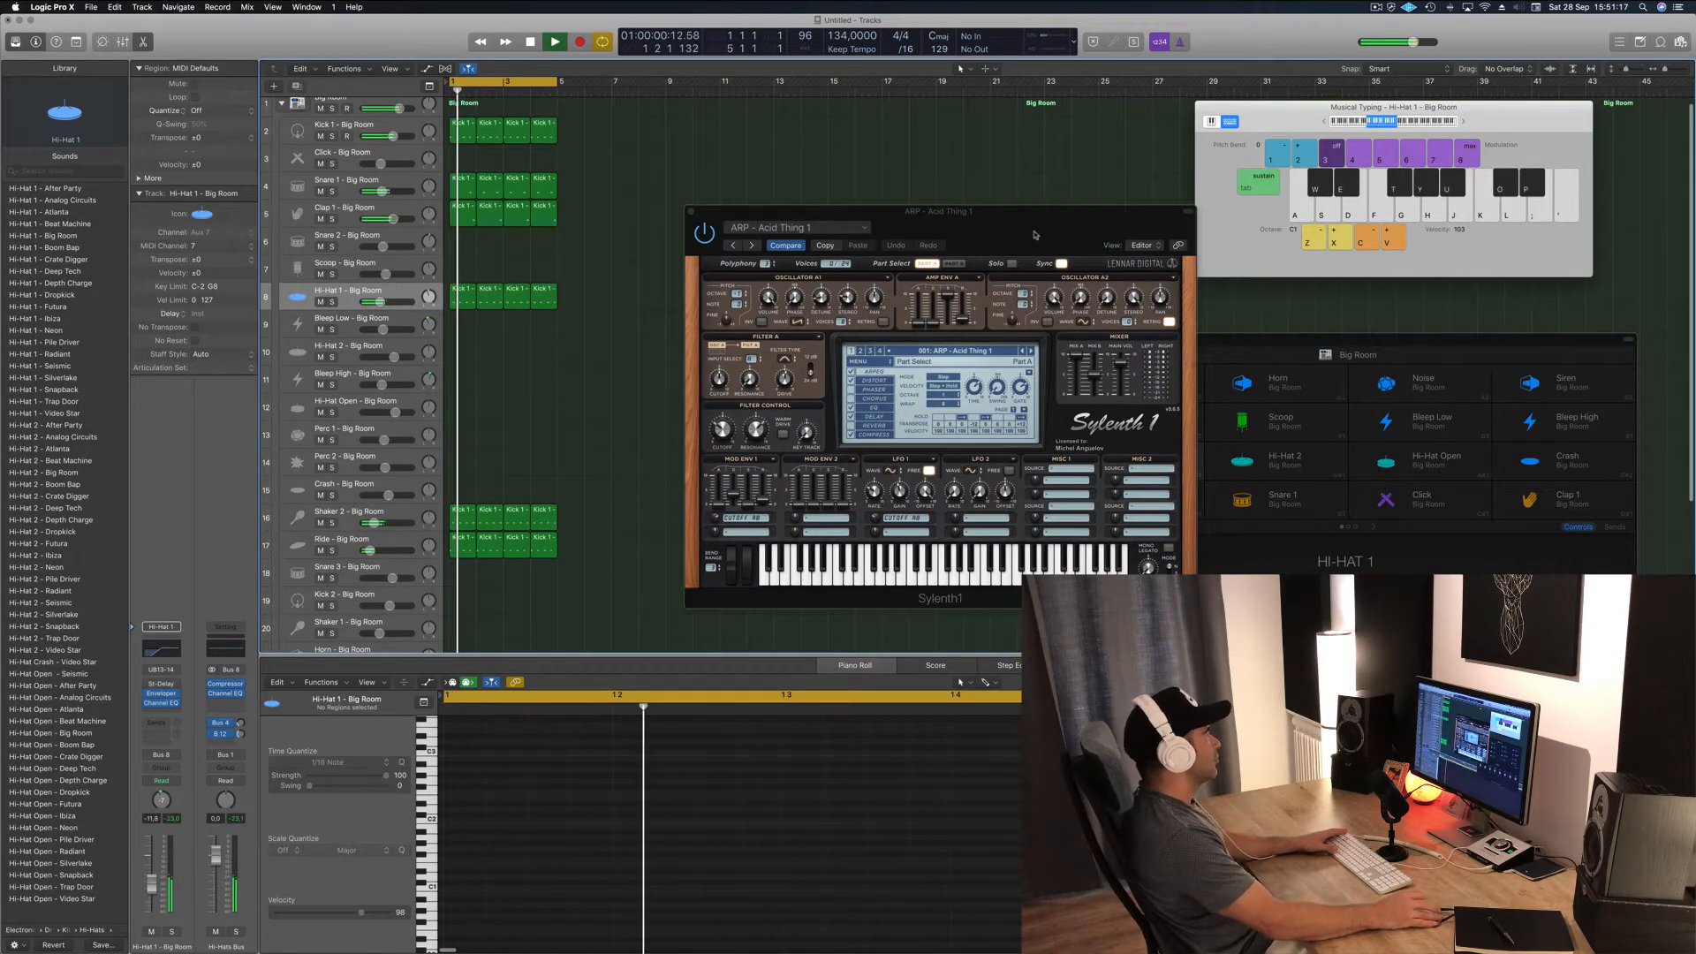
drag(1050, 231, 993, 238)
key(space)
click(634, 218)
- Select the Kick 1 track and raise its channel volume to -1.7 dB while the loop plays
scroll(325, 119, up, 1)
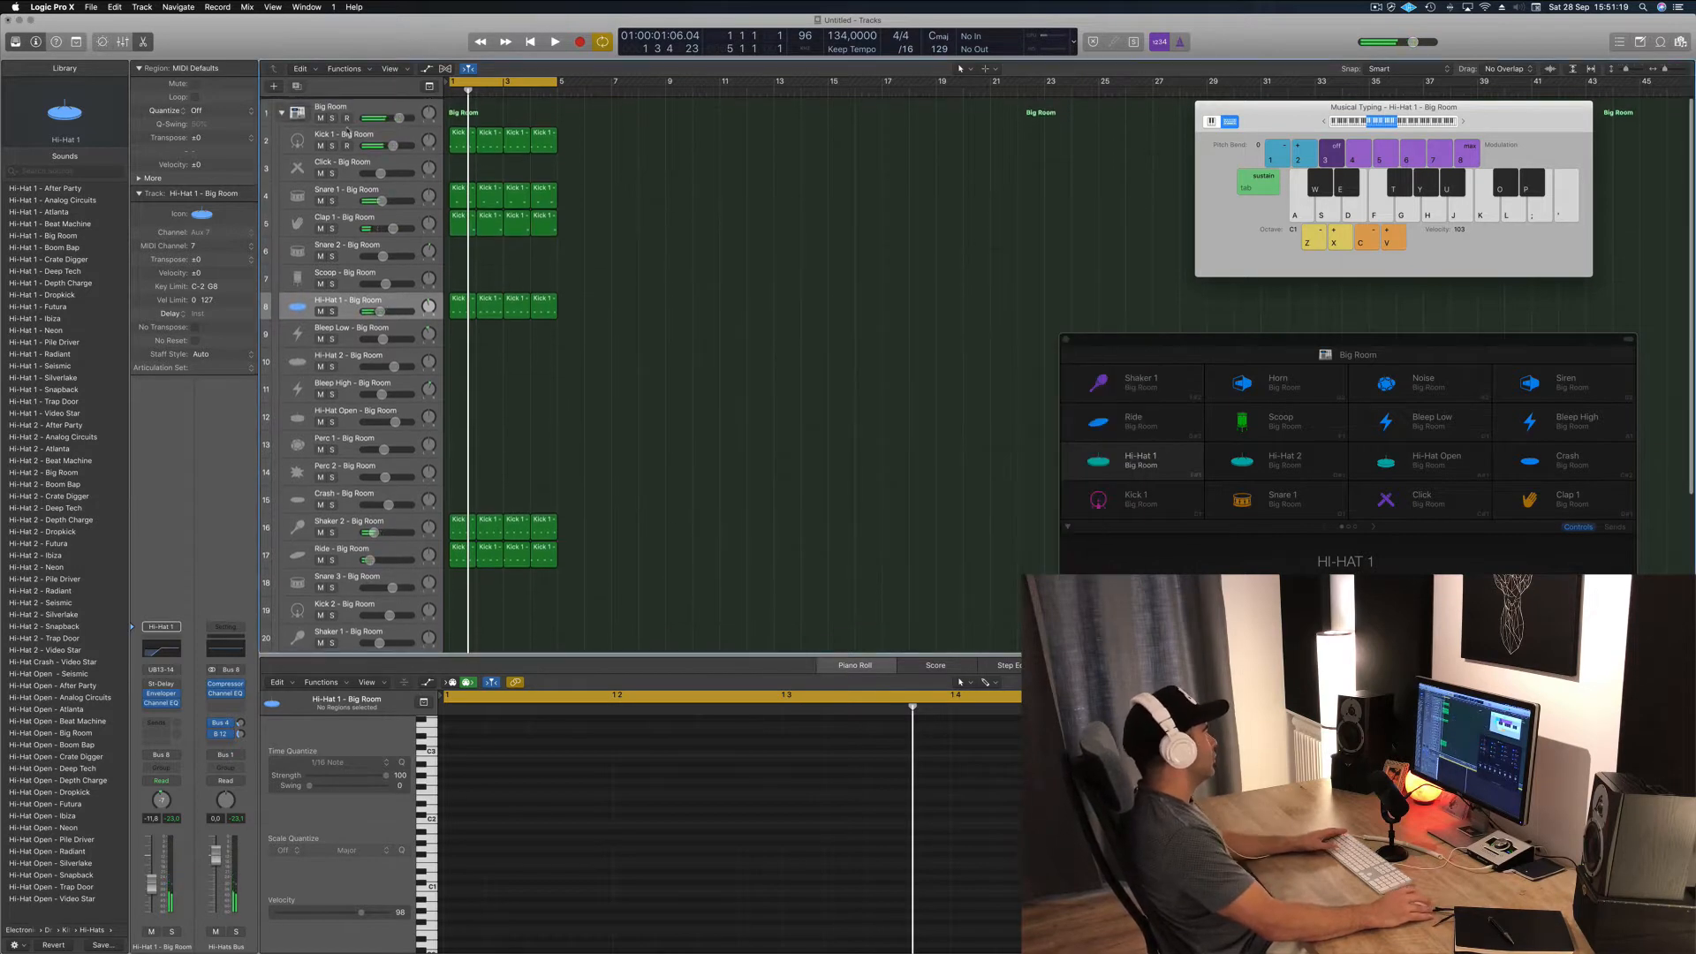
click(405, 137)
key(space)
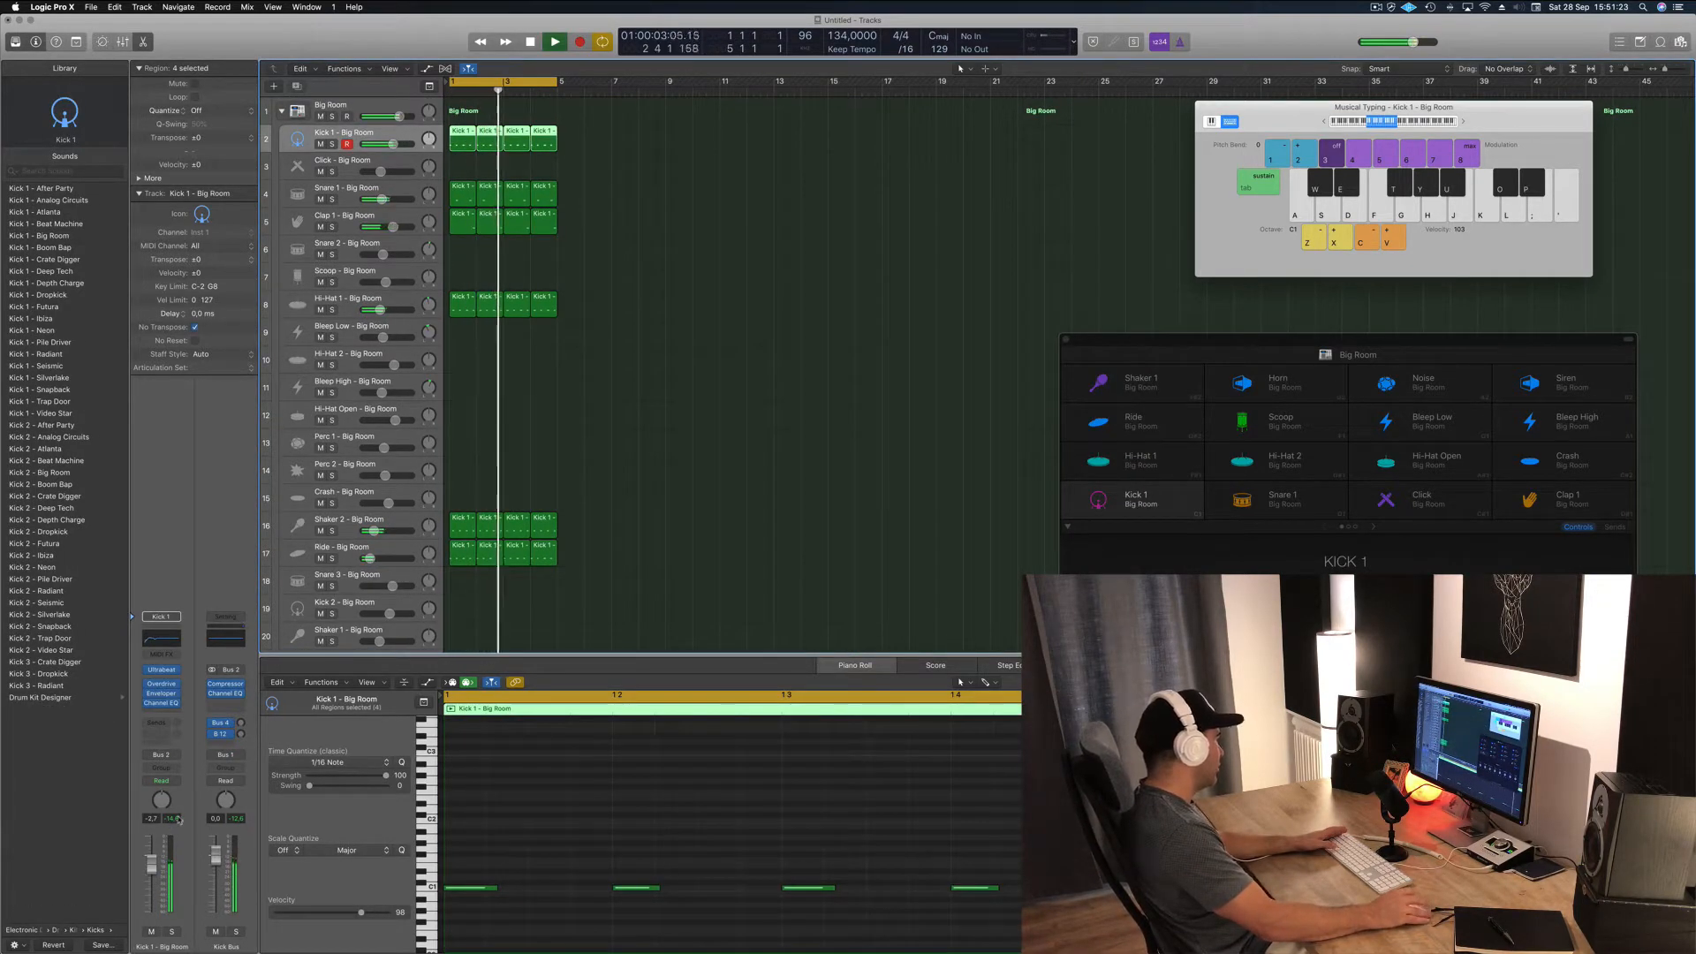
key(space)
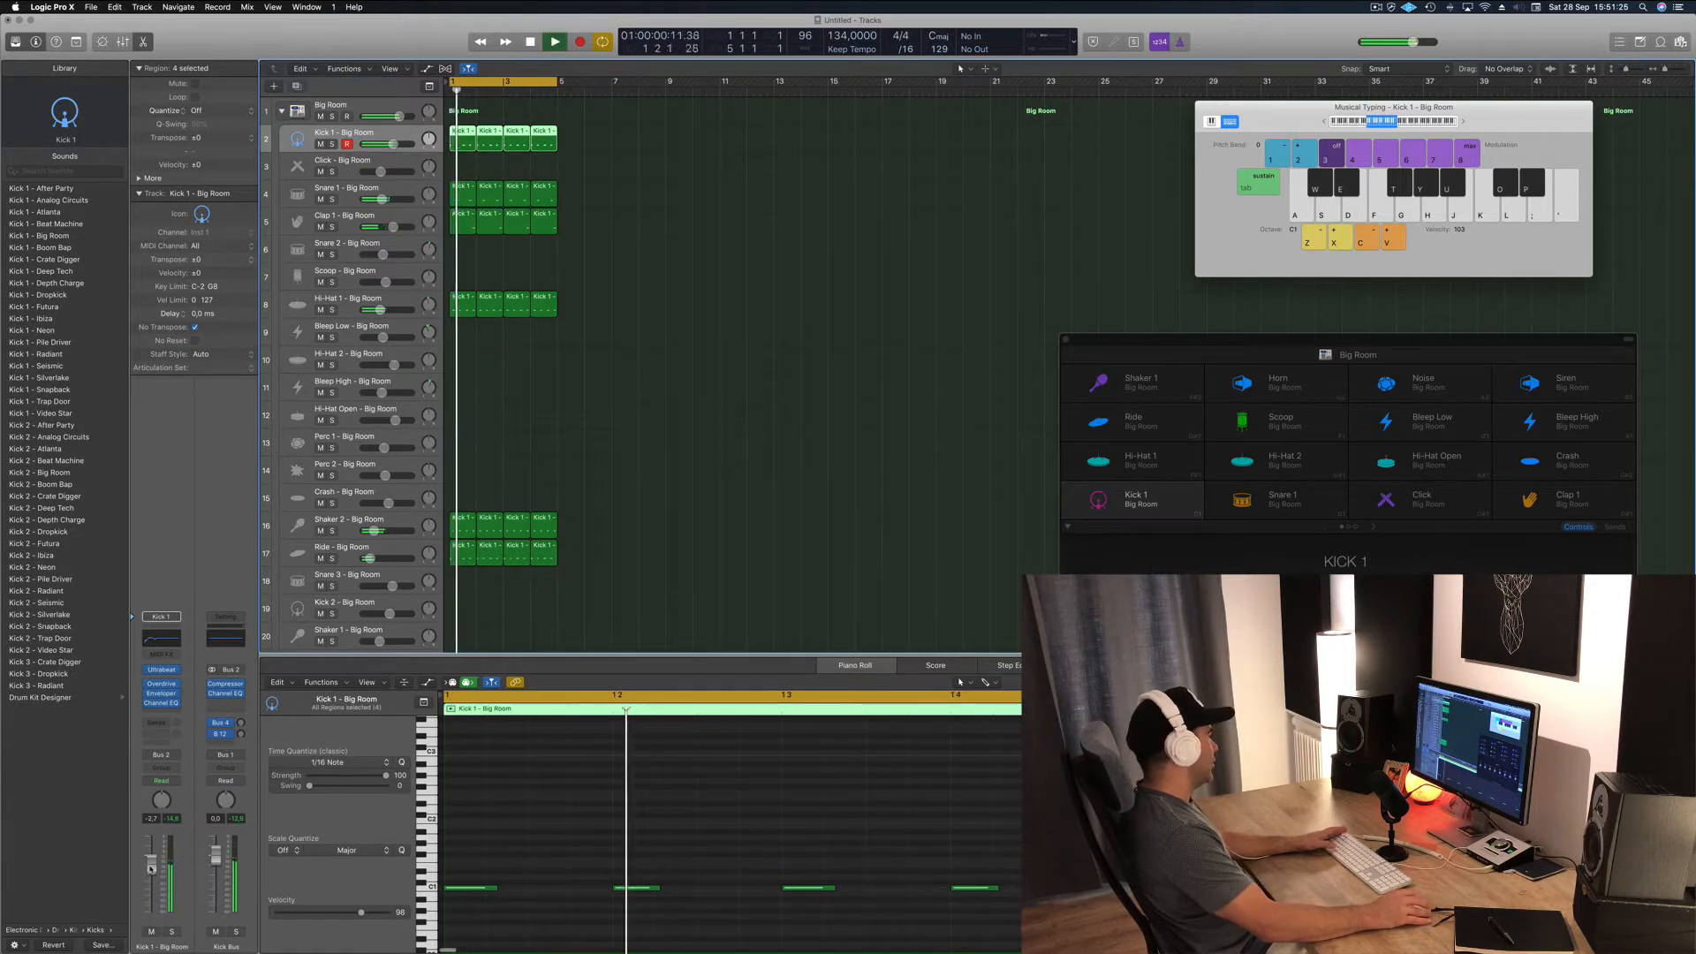
drag(150, 873, 150, 865)
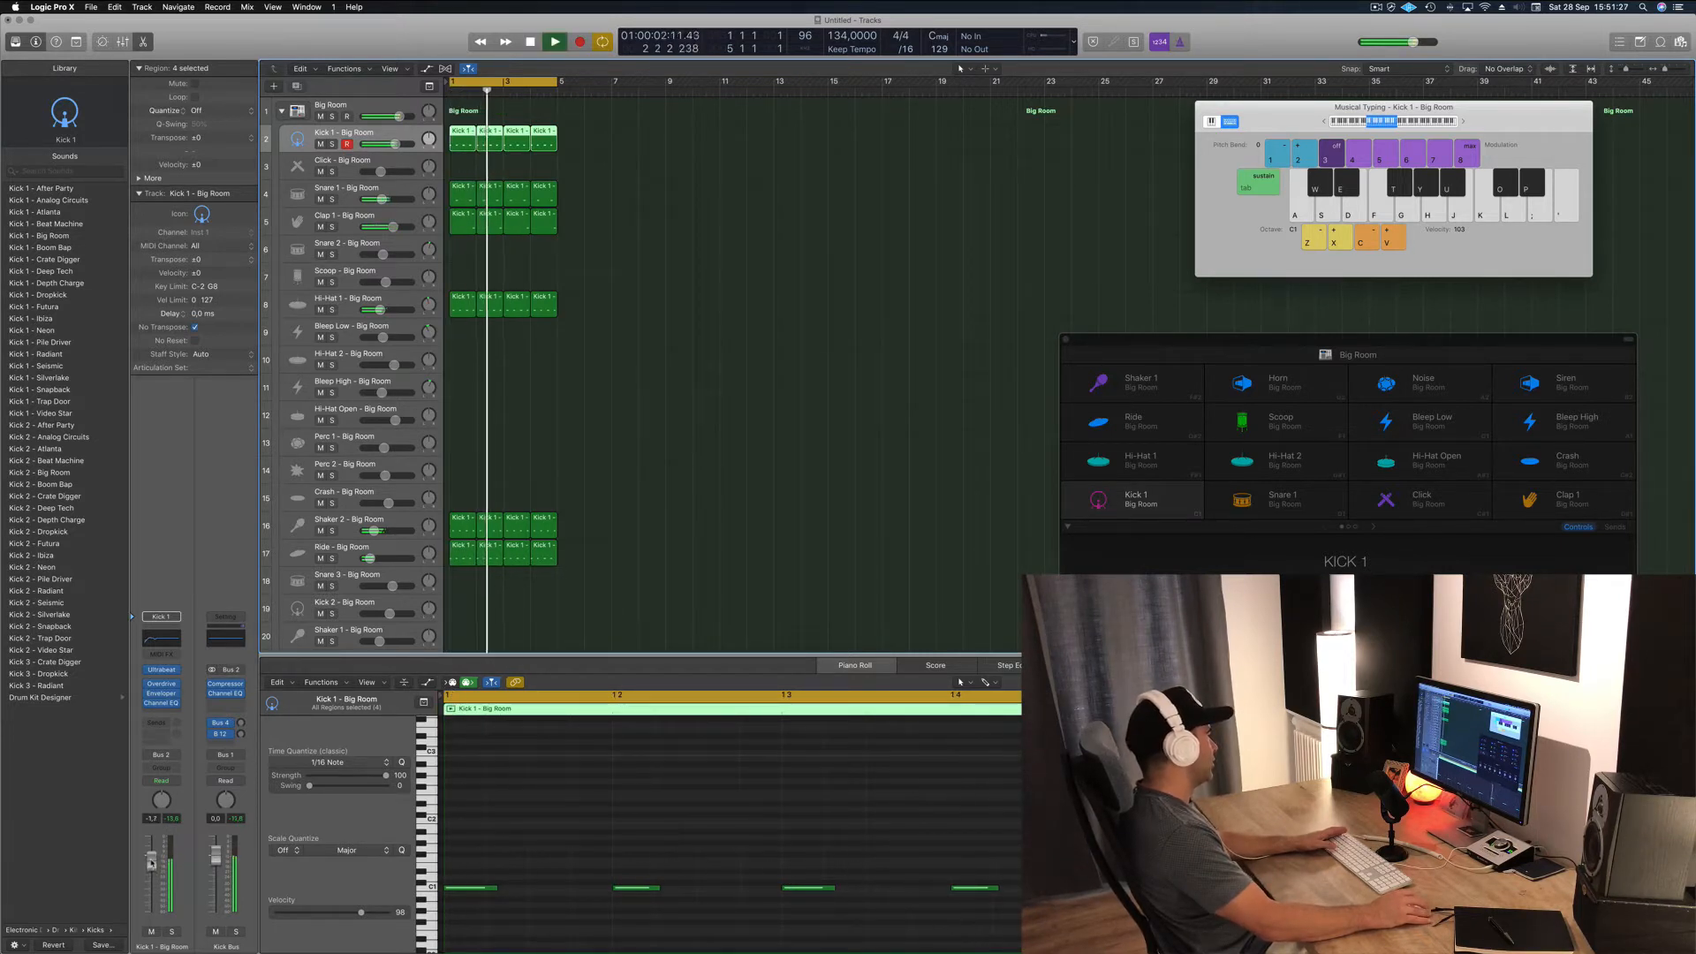
click(768, 300)
key(space)
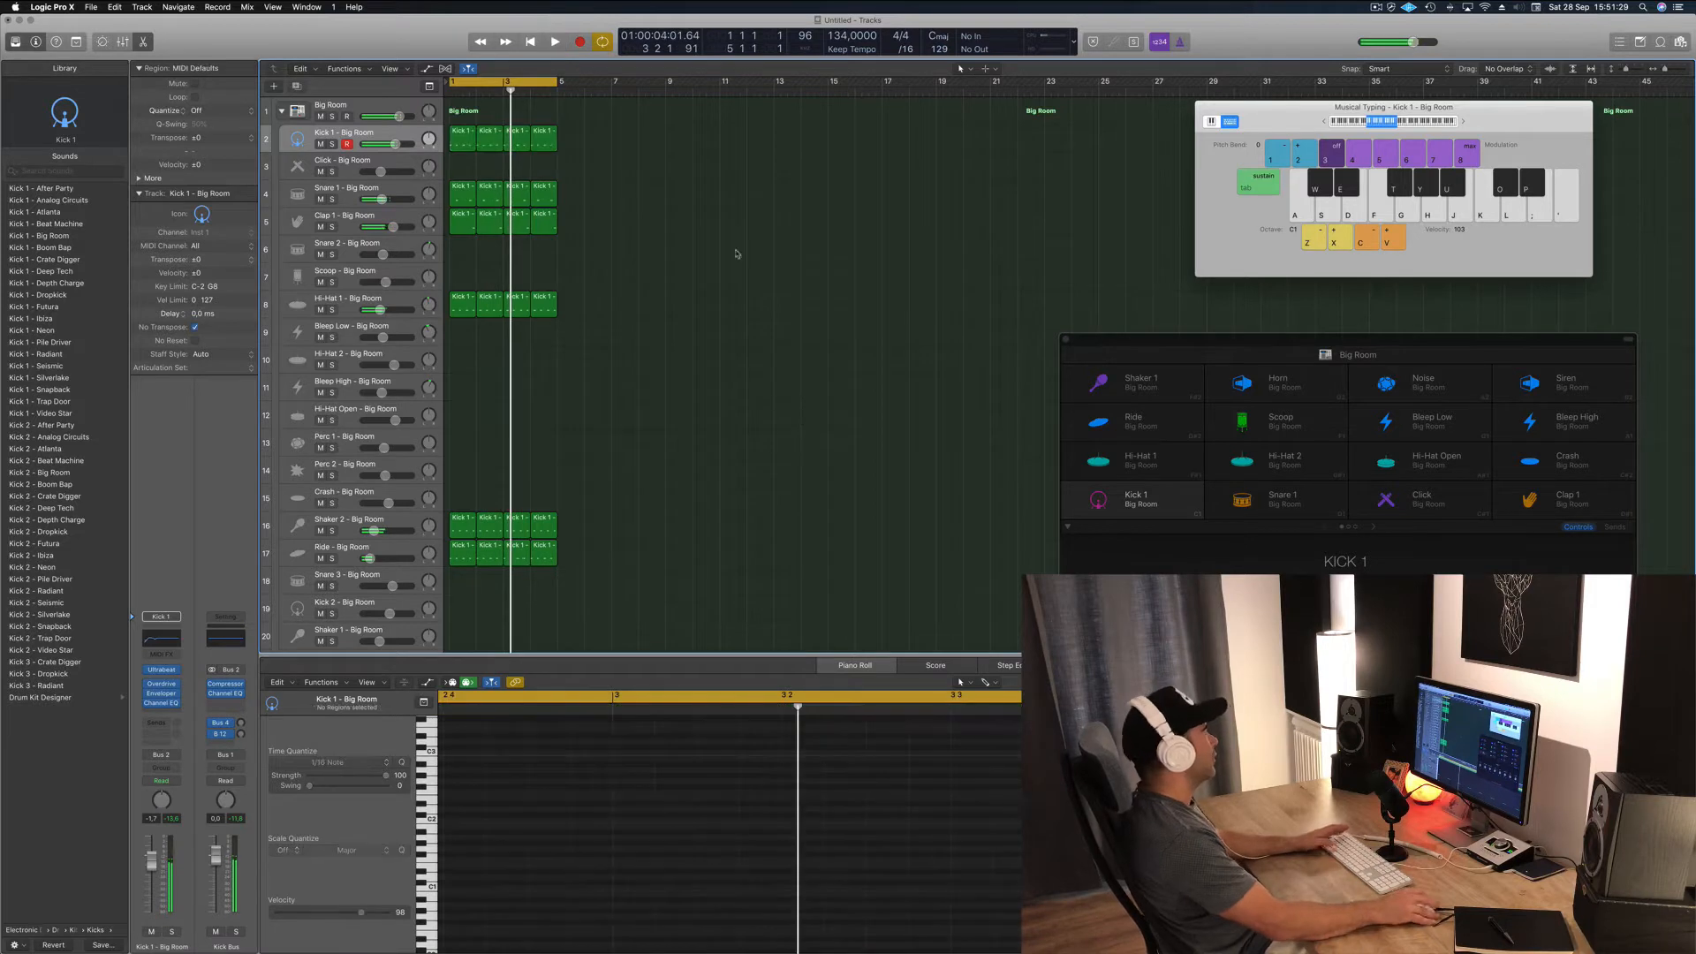
- Select the ARP - Acid Thing 1 track and lower its volume to about -6.5 dB during playback
scroll(595, 435, down, 5)
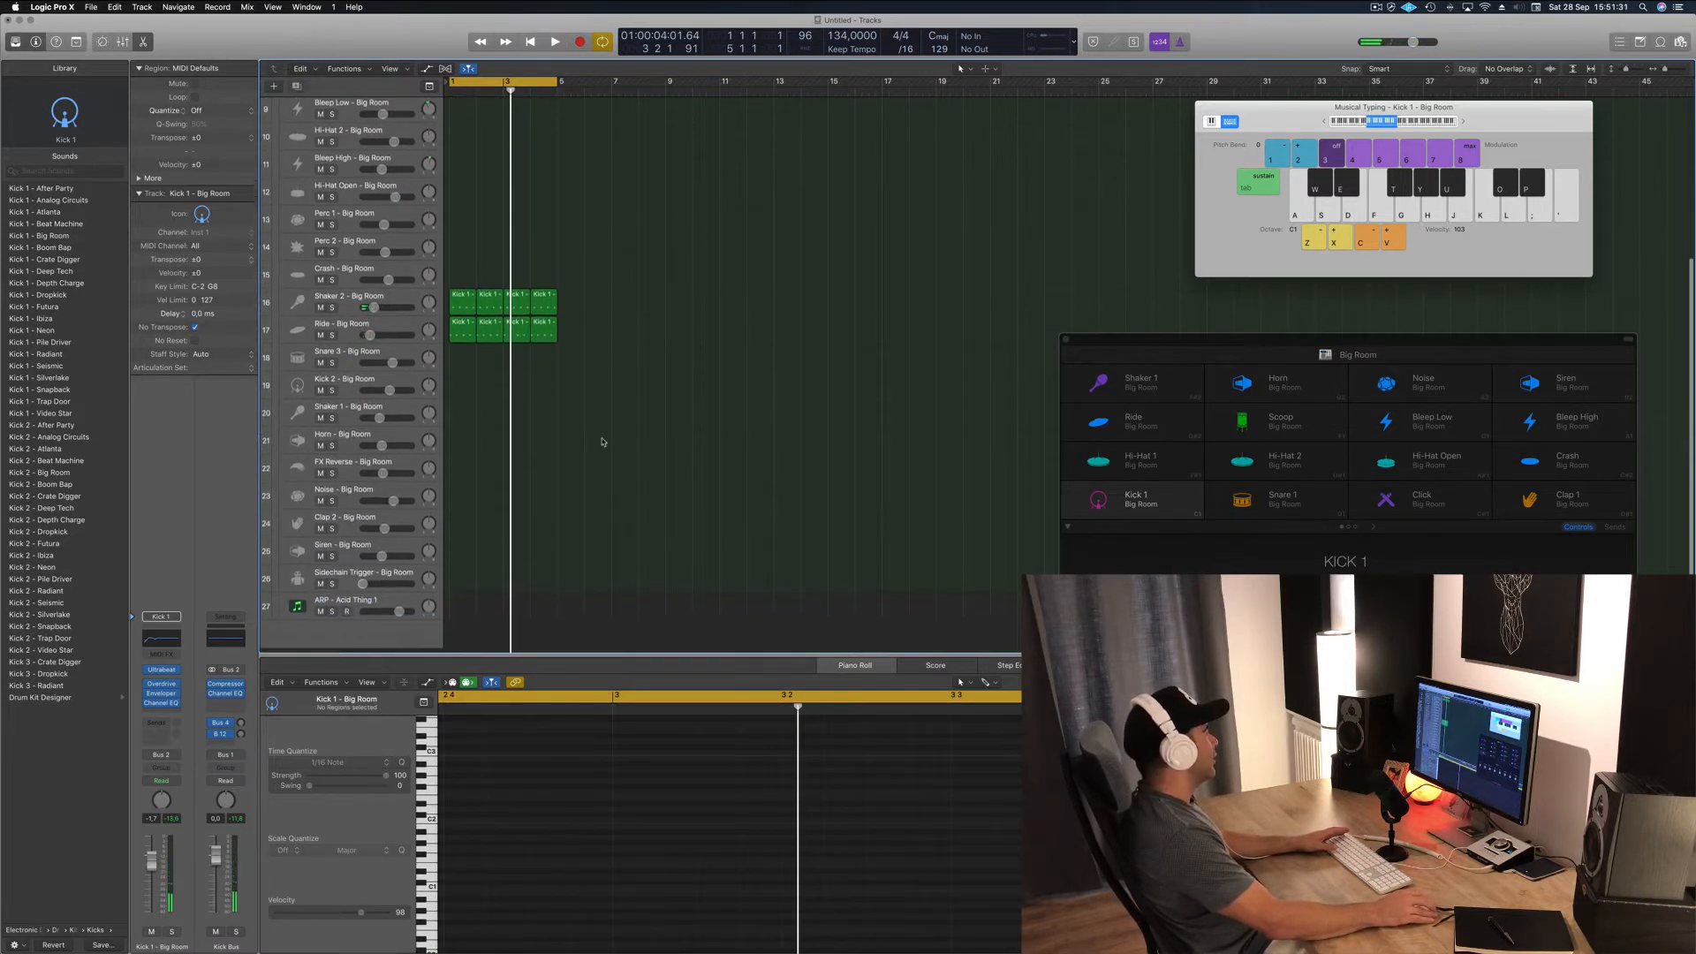
click(375, 612)
key(space)
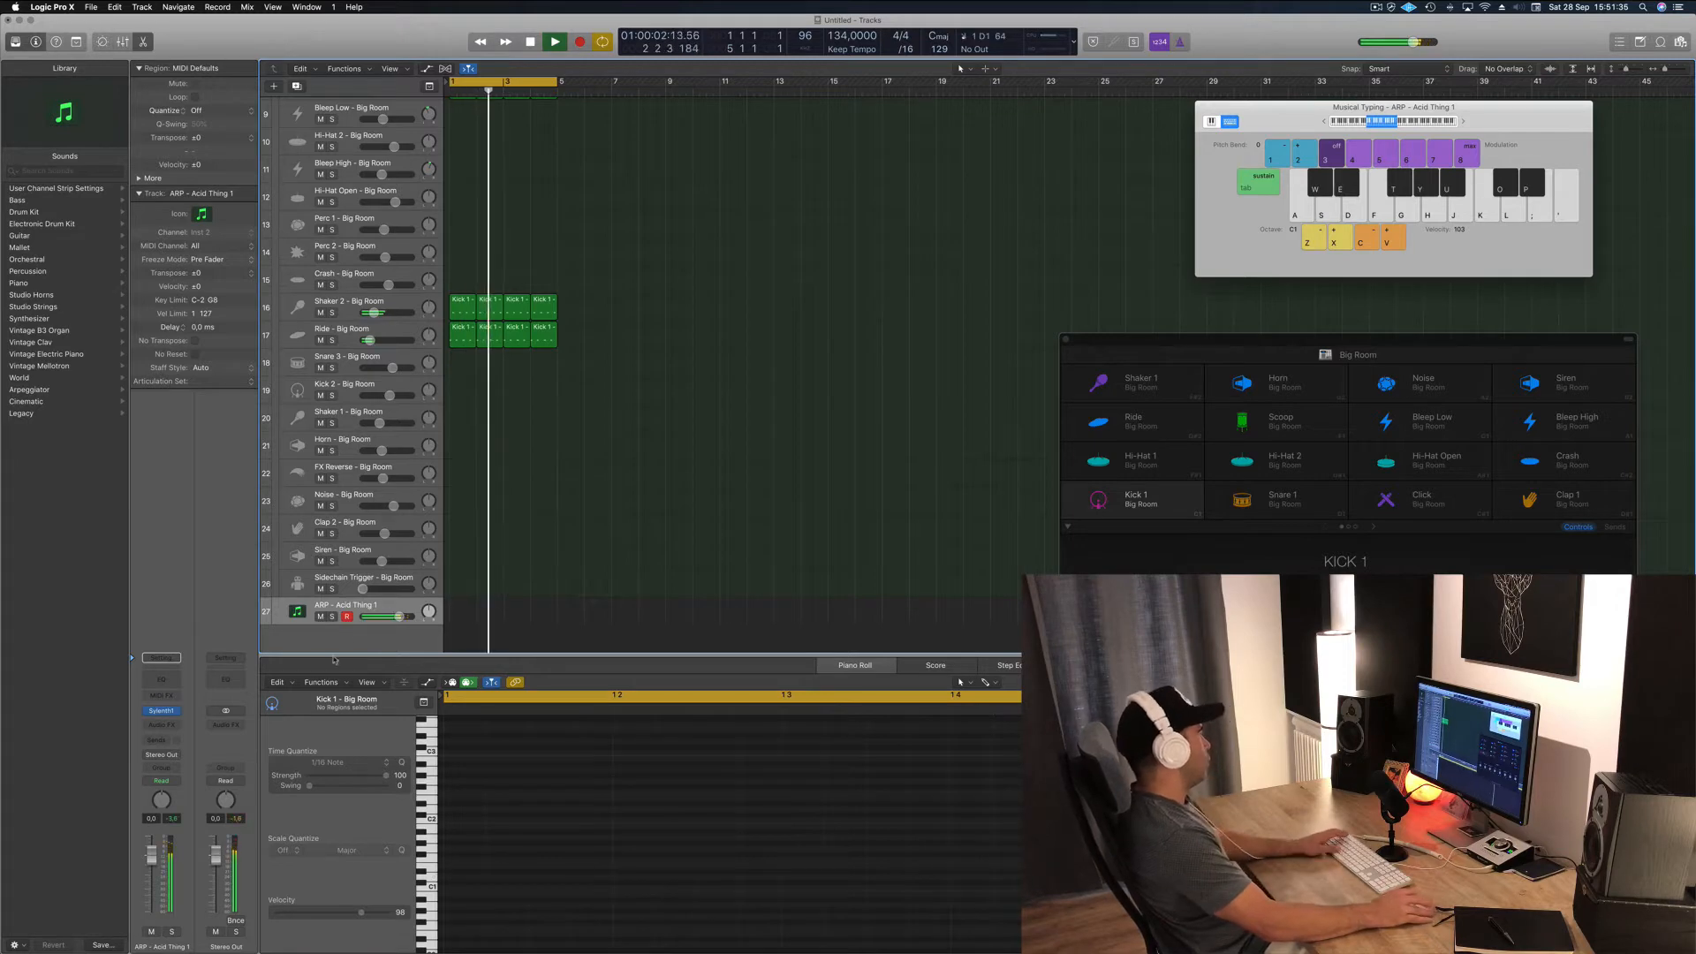
drag(390, 616, 386, 616)
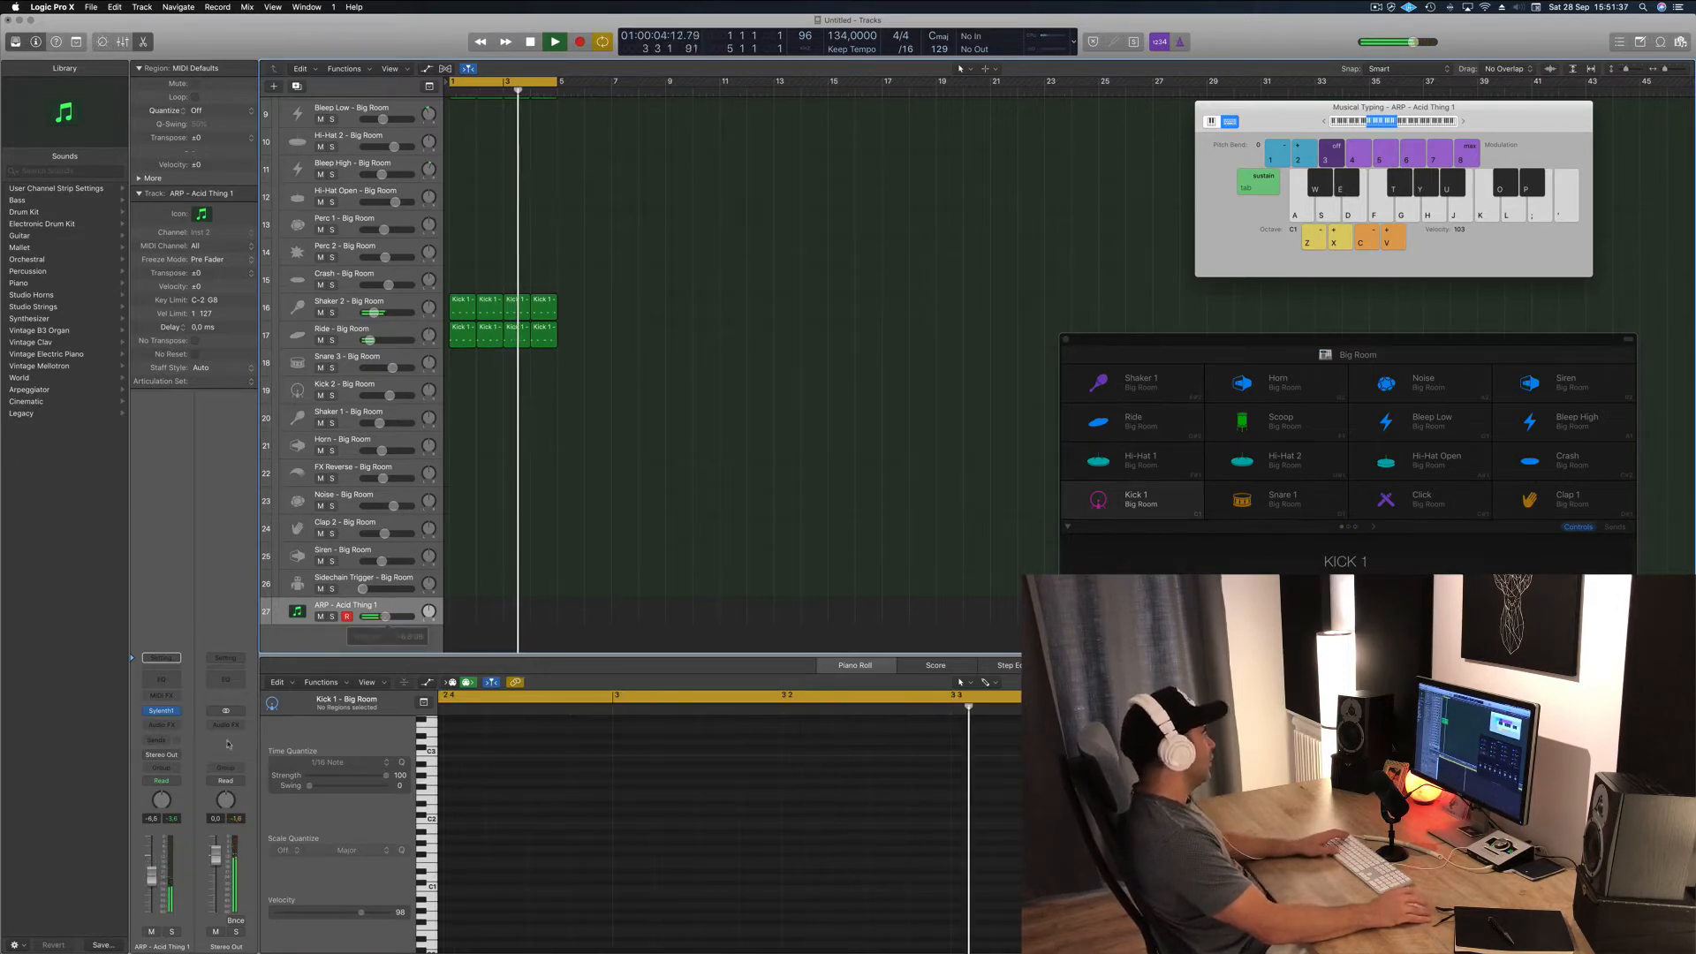
- Open Sylenth1 on the ARP - Acid Thing 1 track and look through its factory presets
click(161, 711)
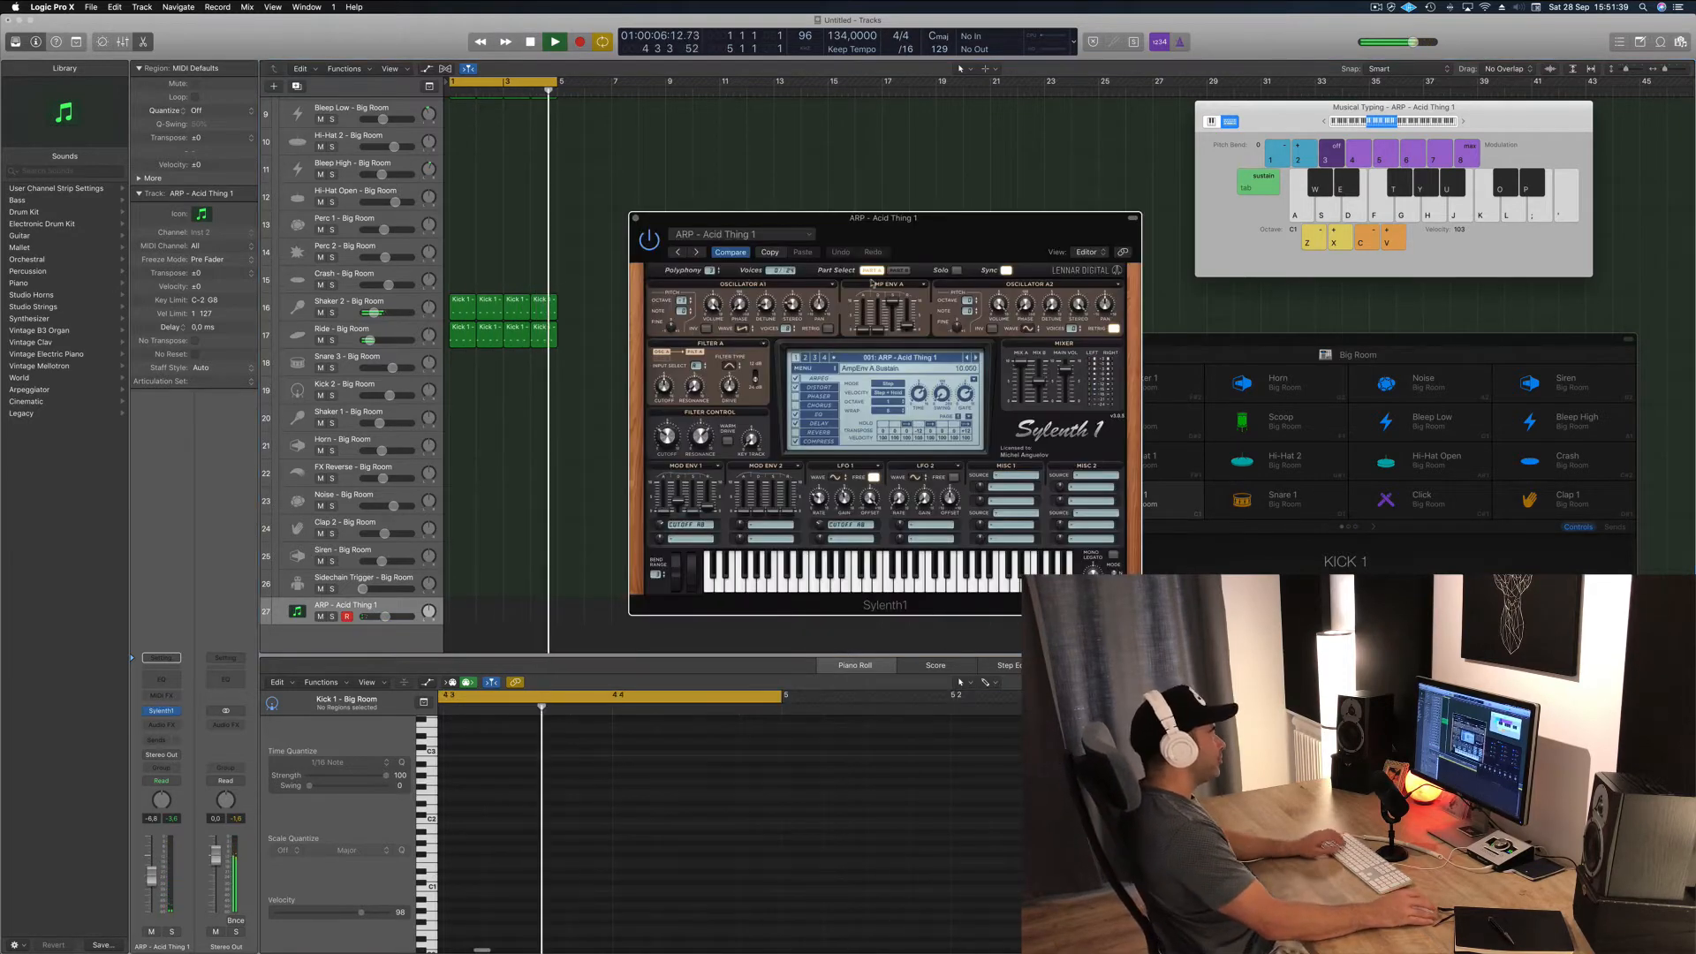
click(778, 235)
click(778, 237)
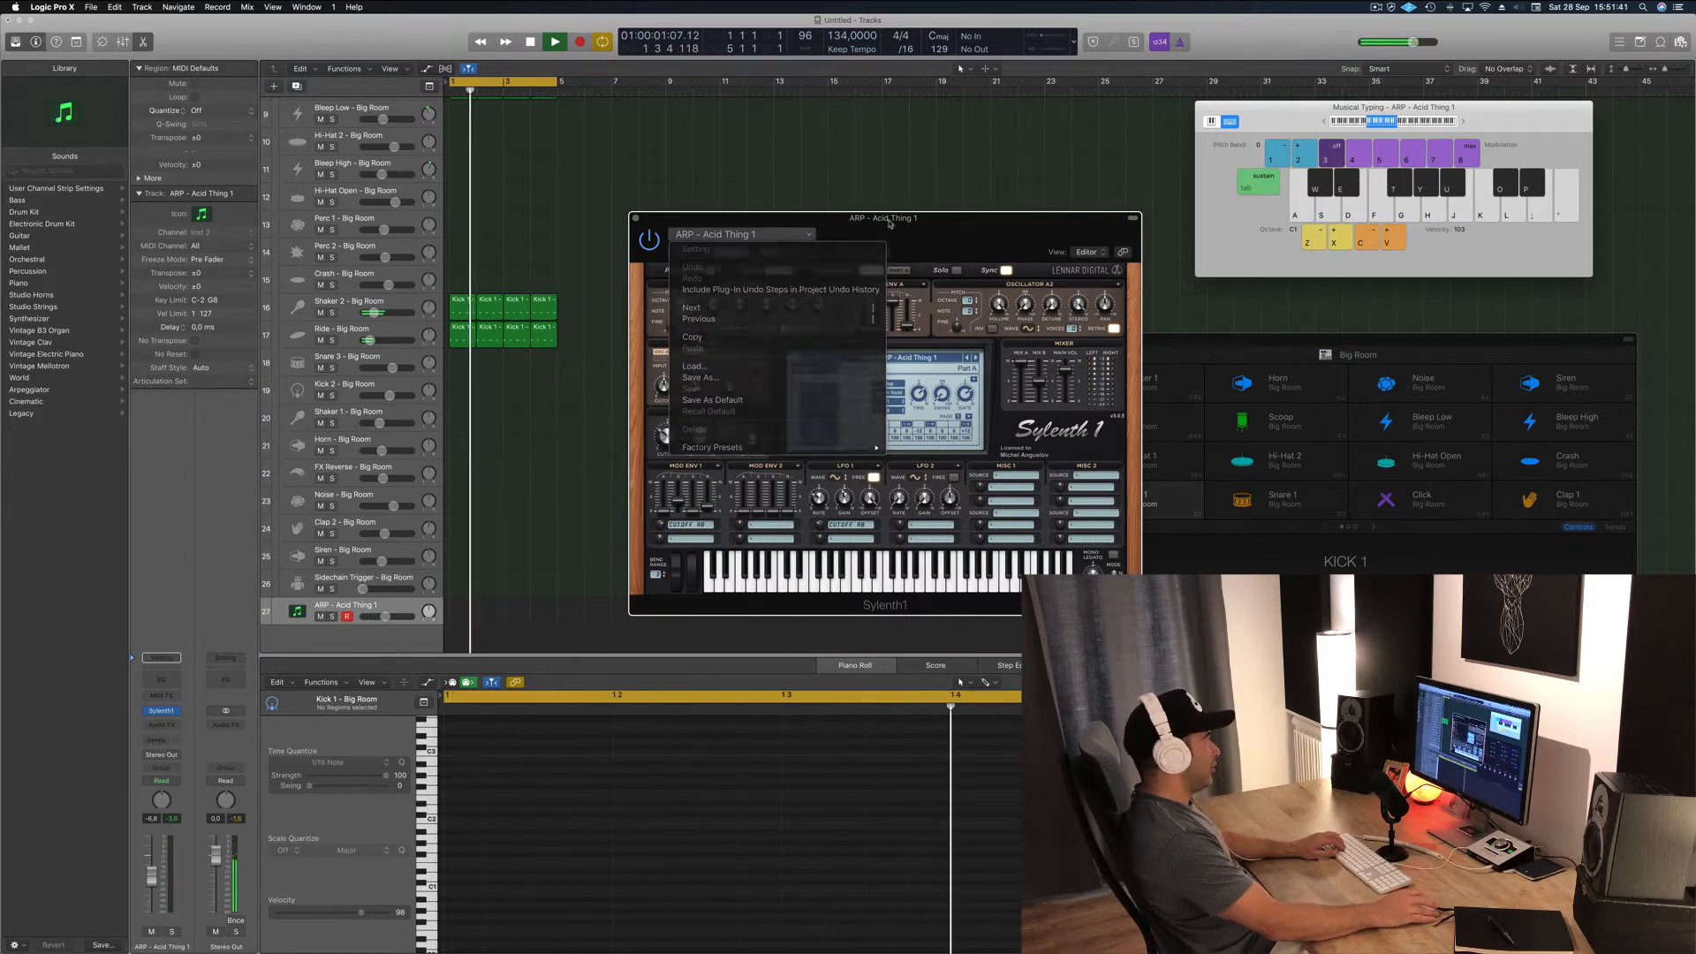
click(737, 236)
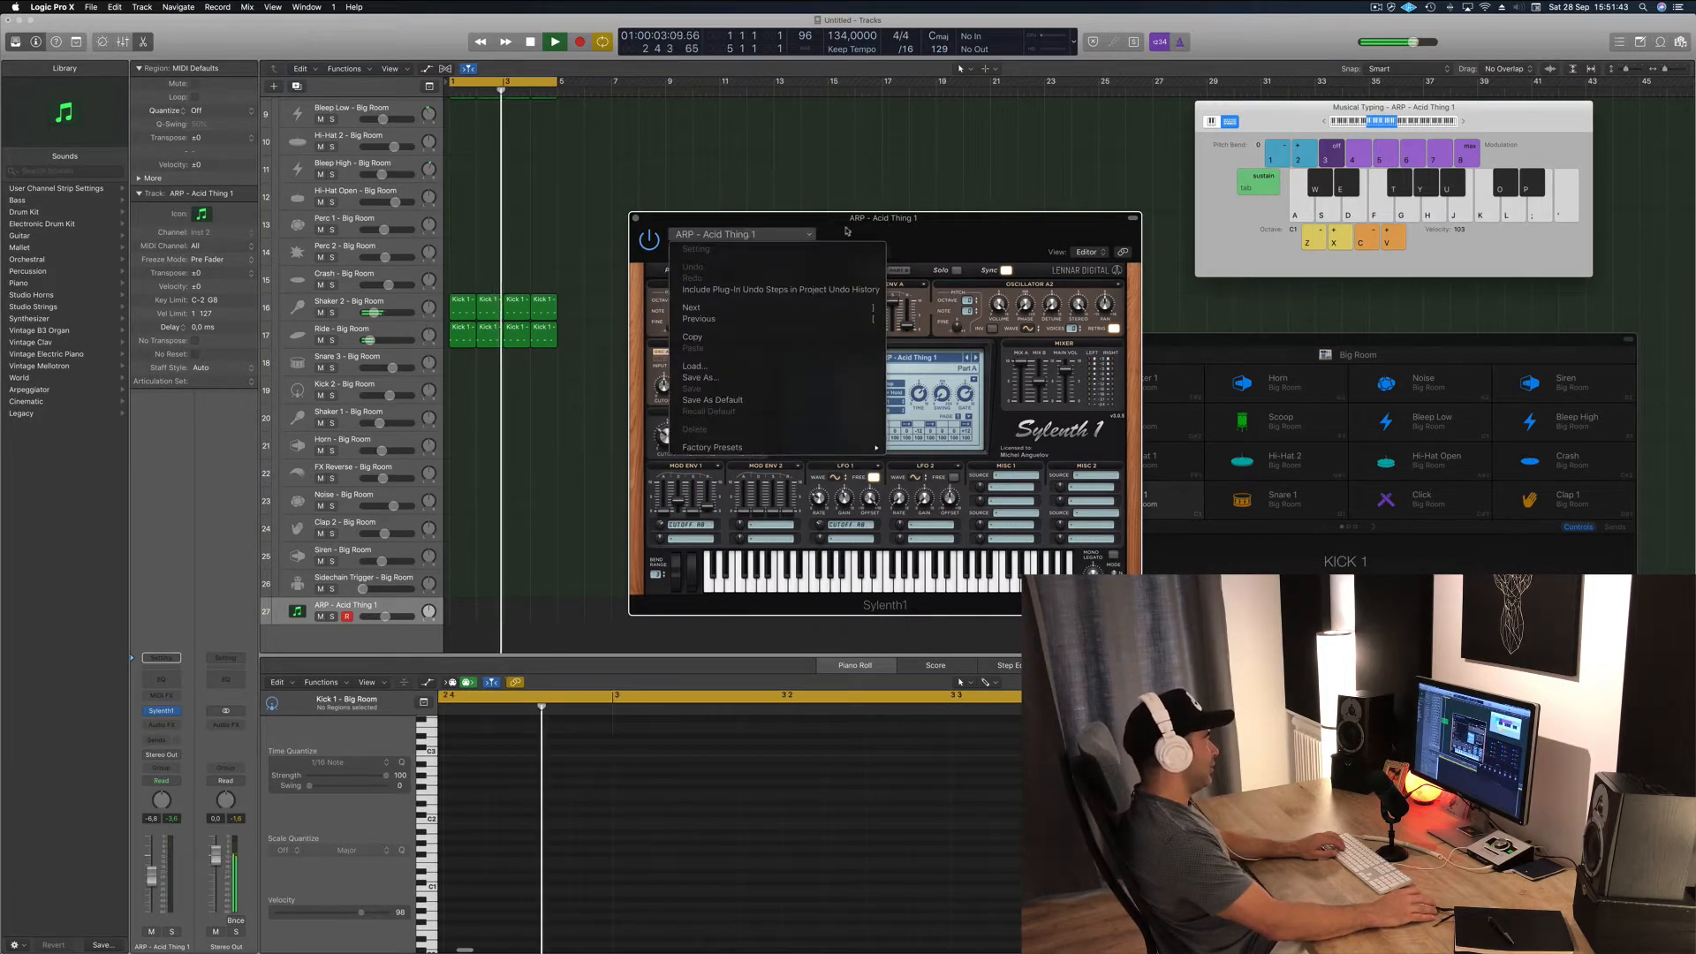
mouse_move(794, 450)
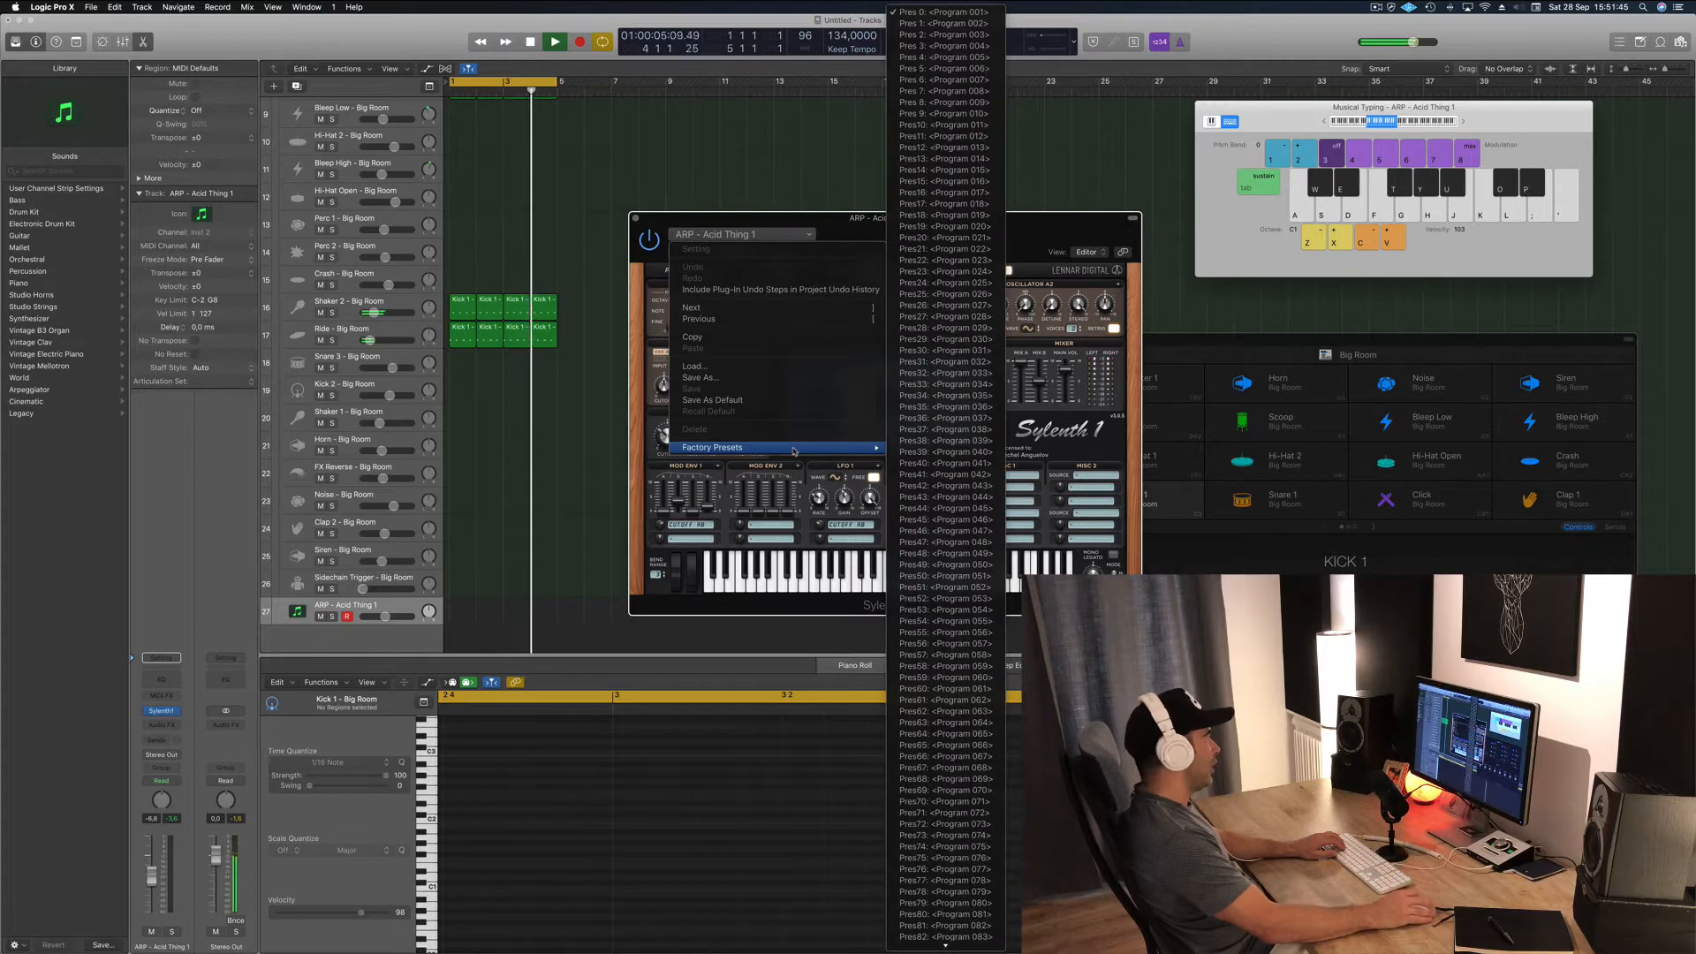
click(1071, 230)
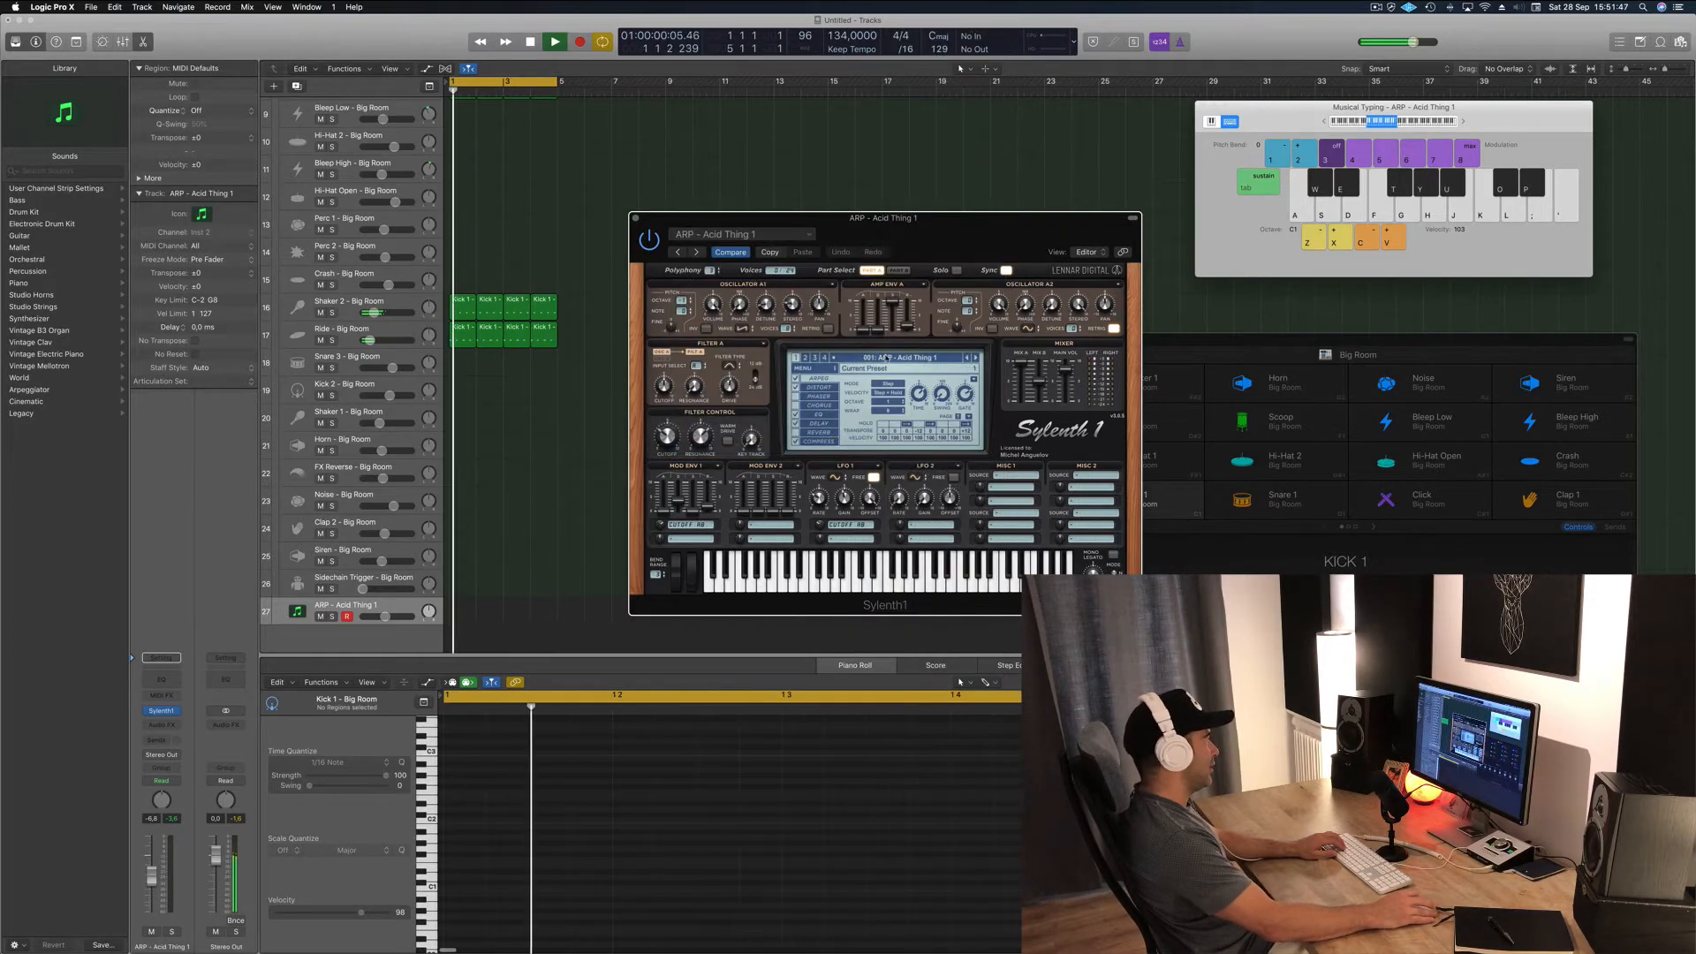
- Load the BASS - Acid Bass preset in Sylenth1 and audition it with a few notes between C and F over the loop
click(888, 357)
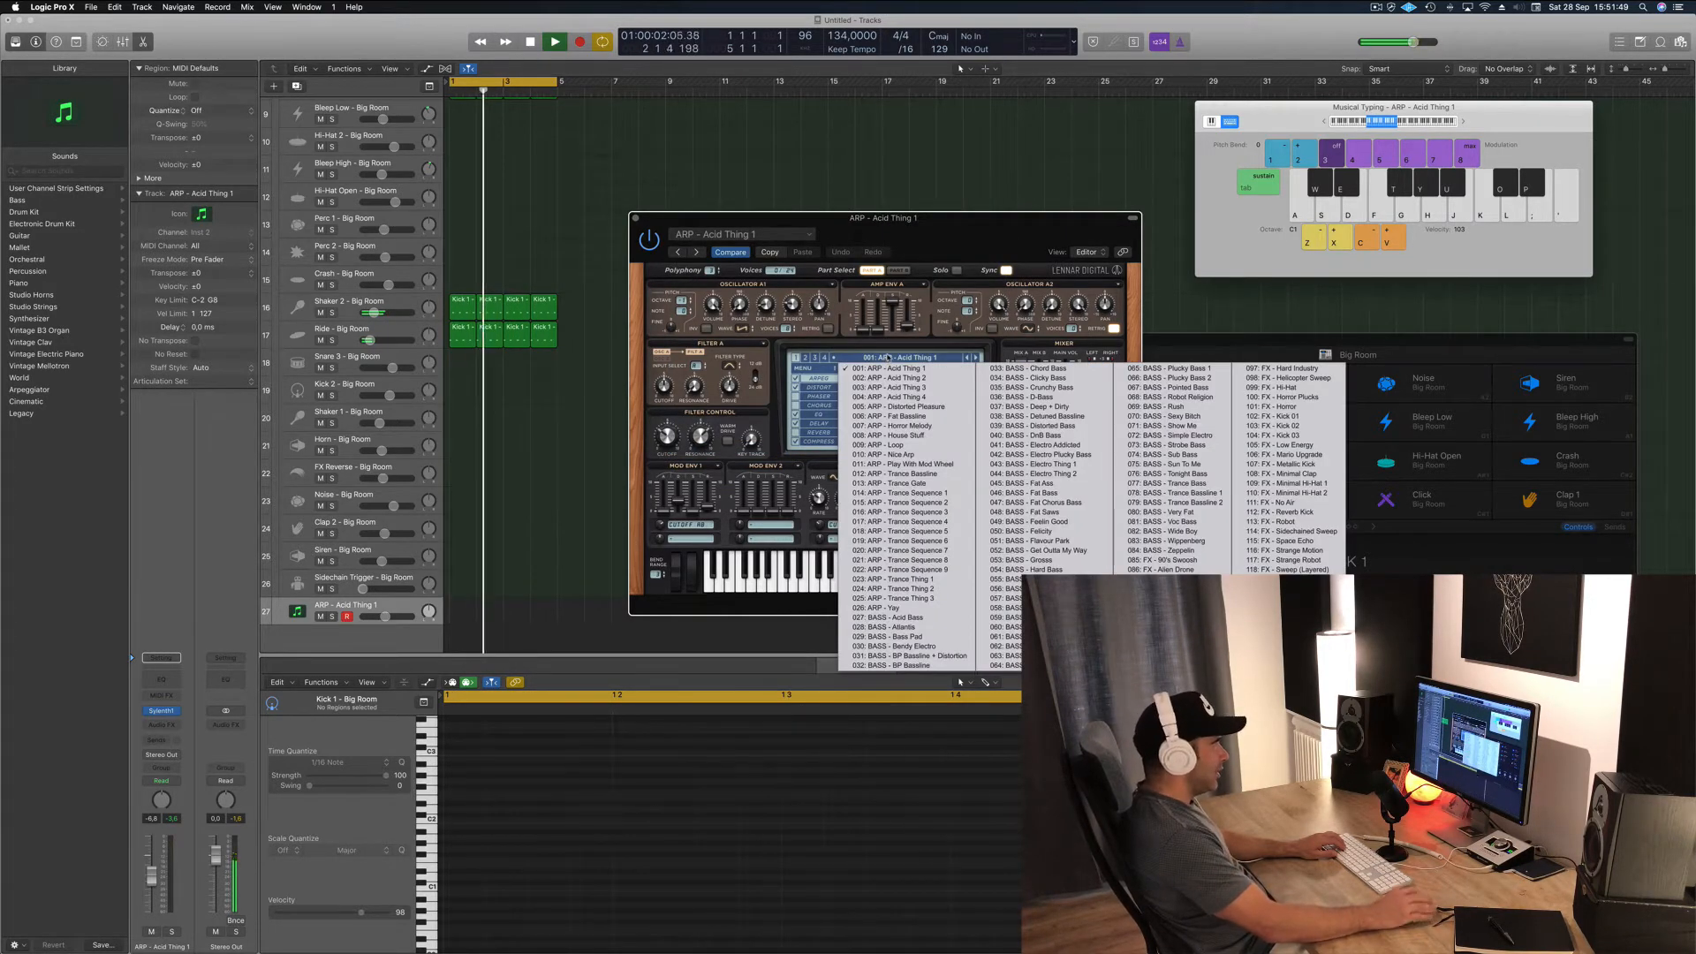
click(911, 618)
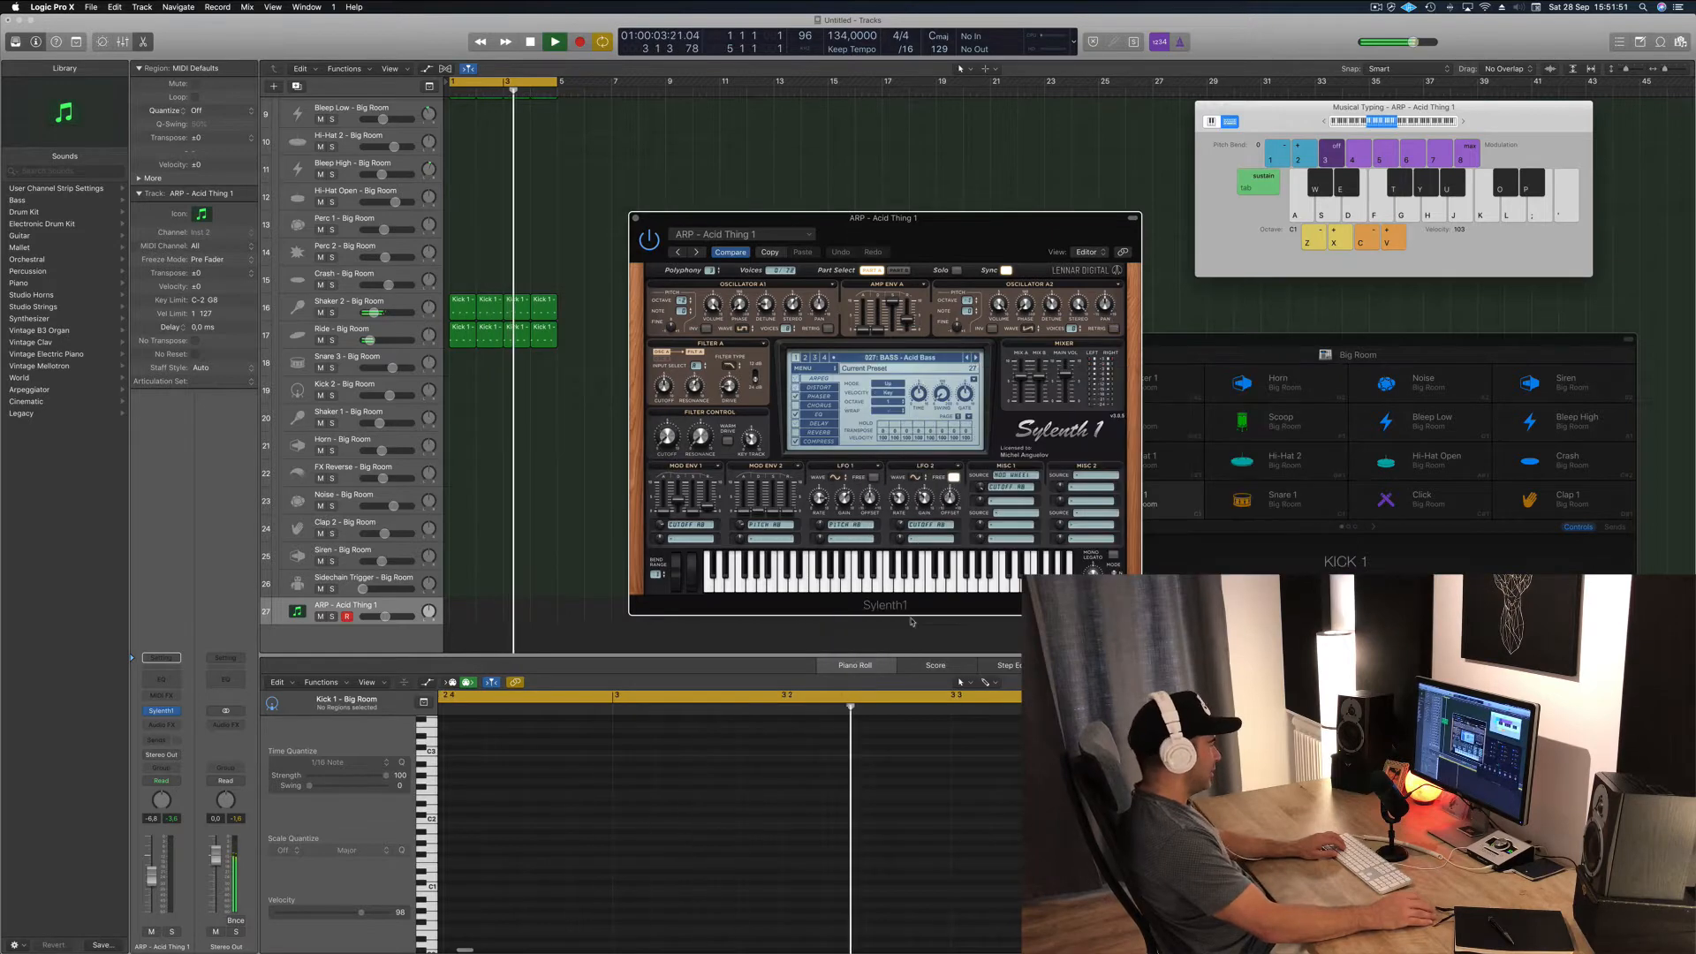
key(d)
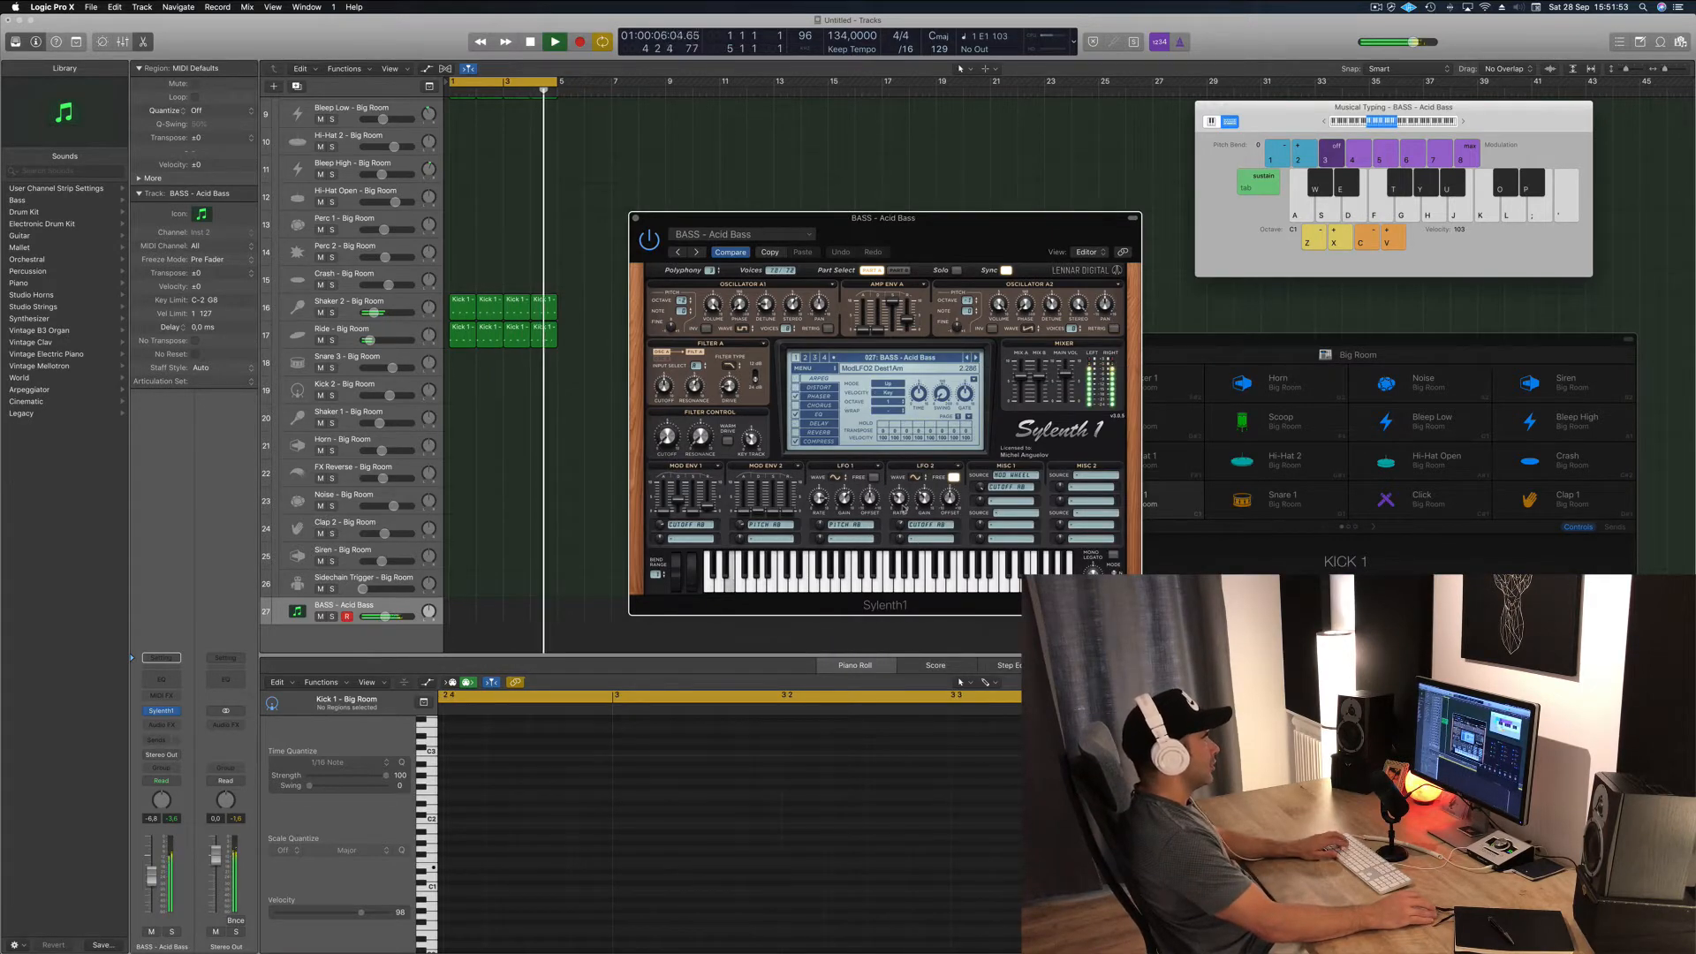
key(k)
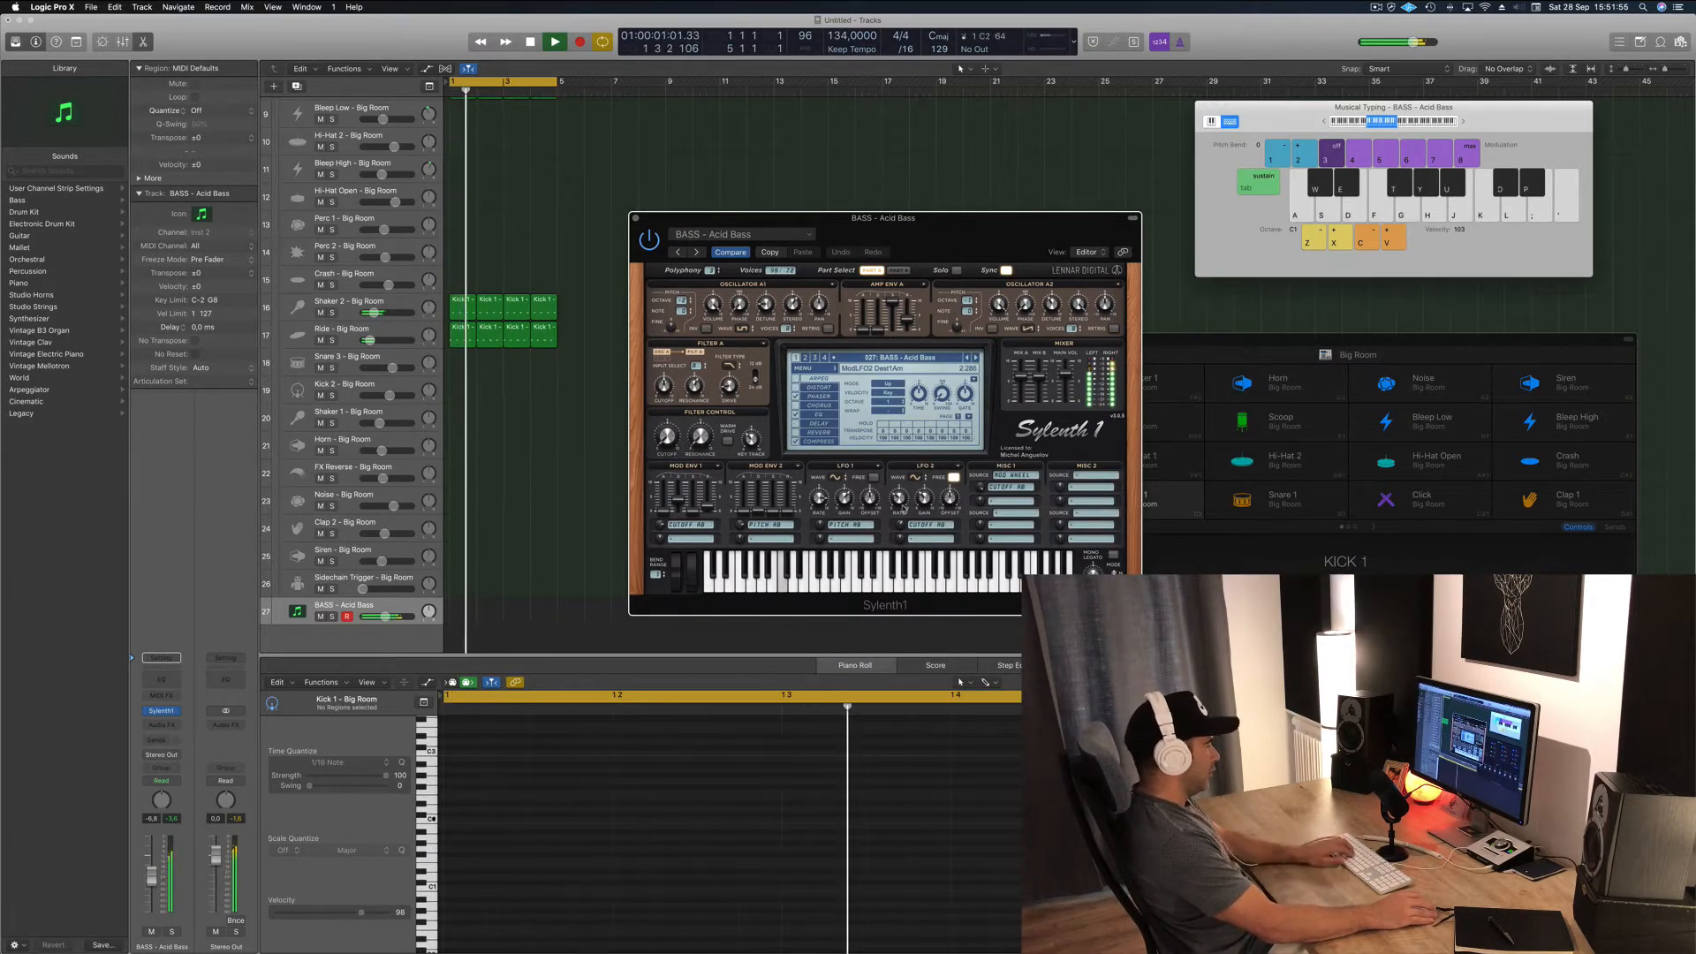
key(l)
key(l)
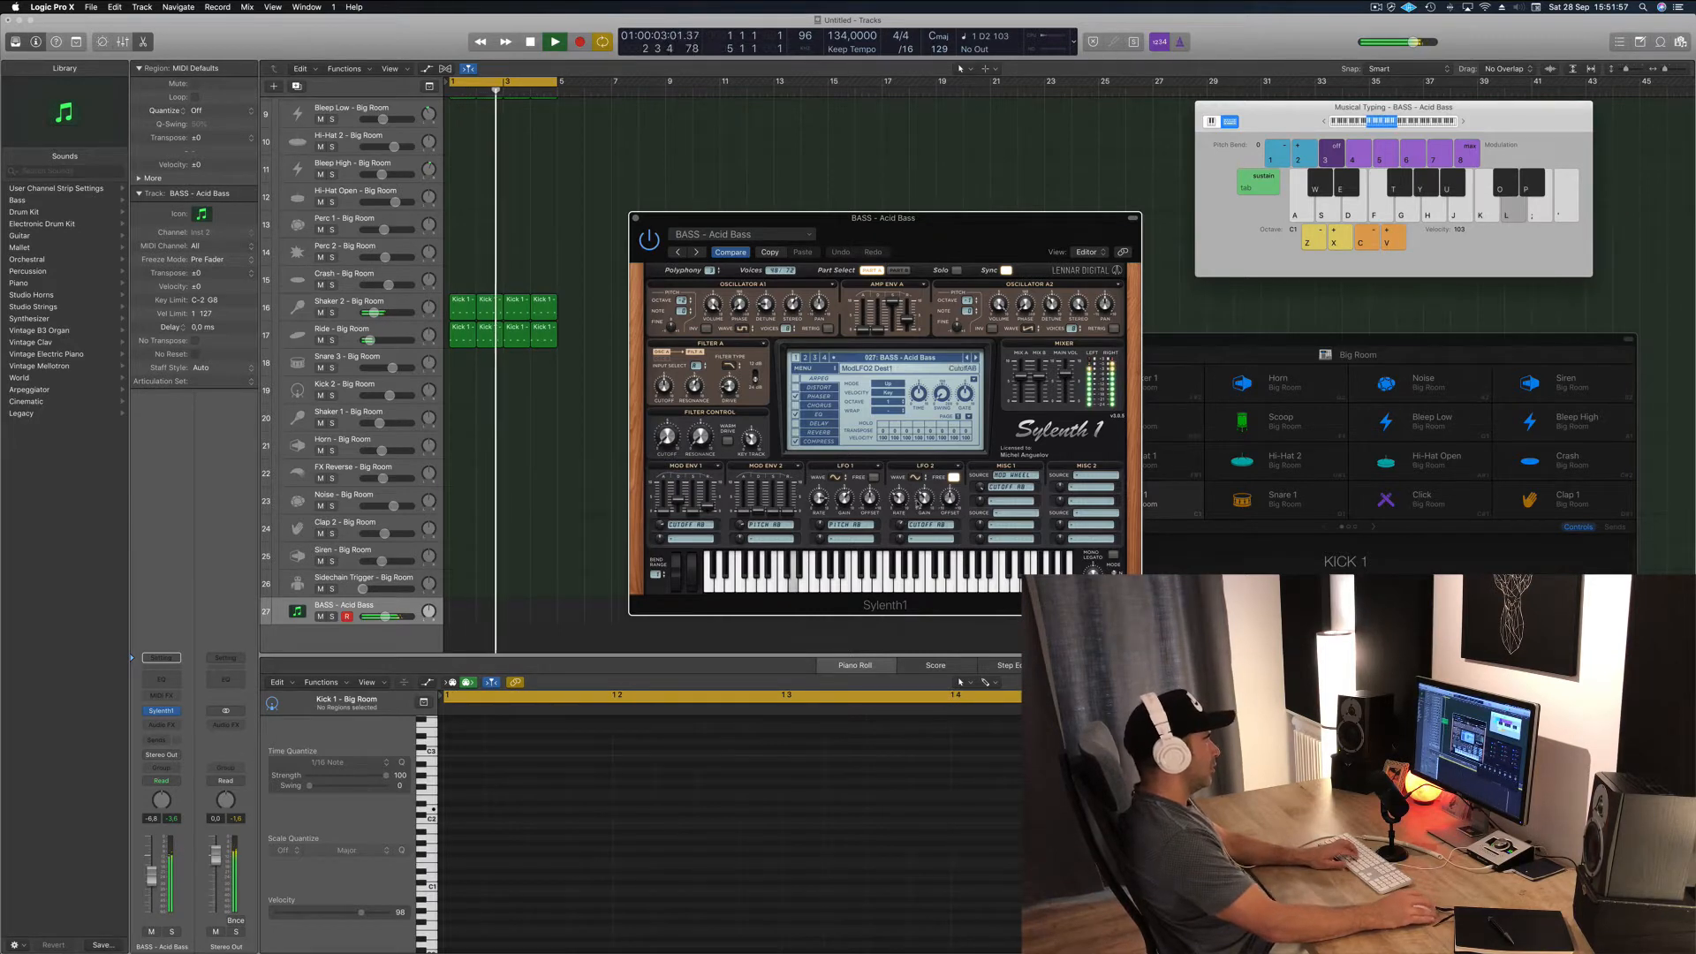
key(semicolon)
key(l)
key(k)
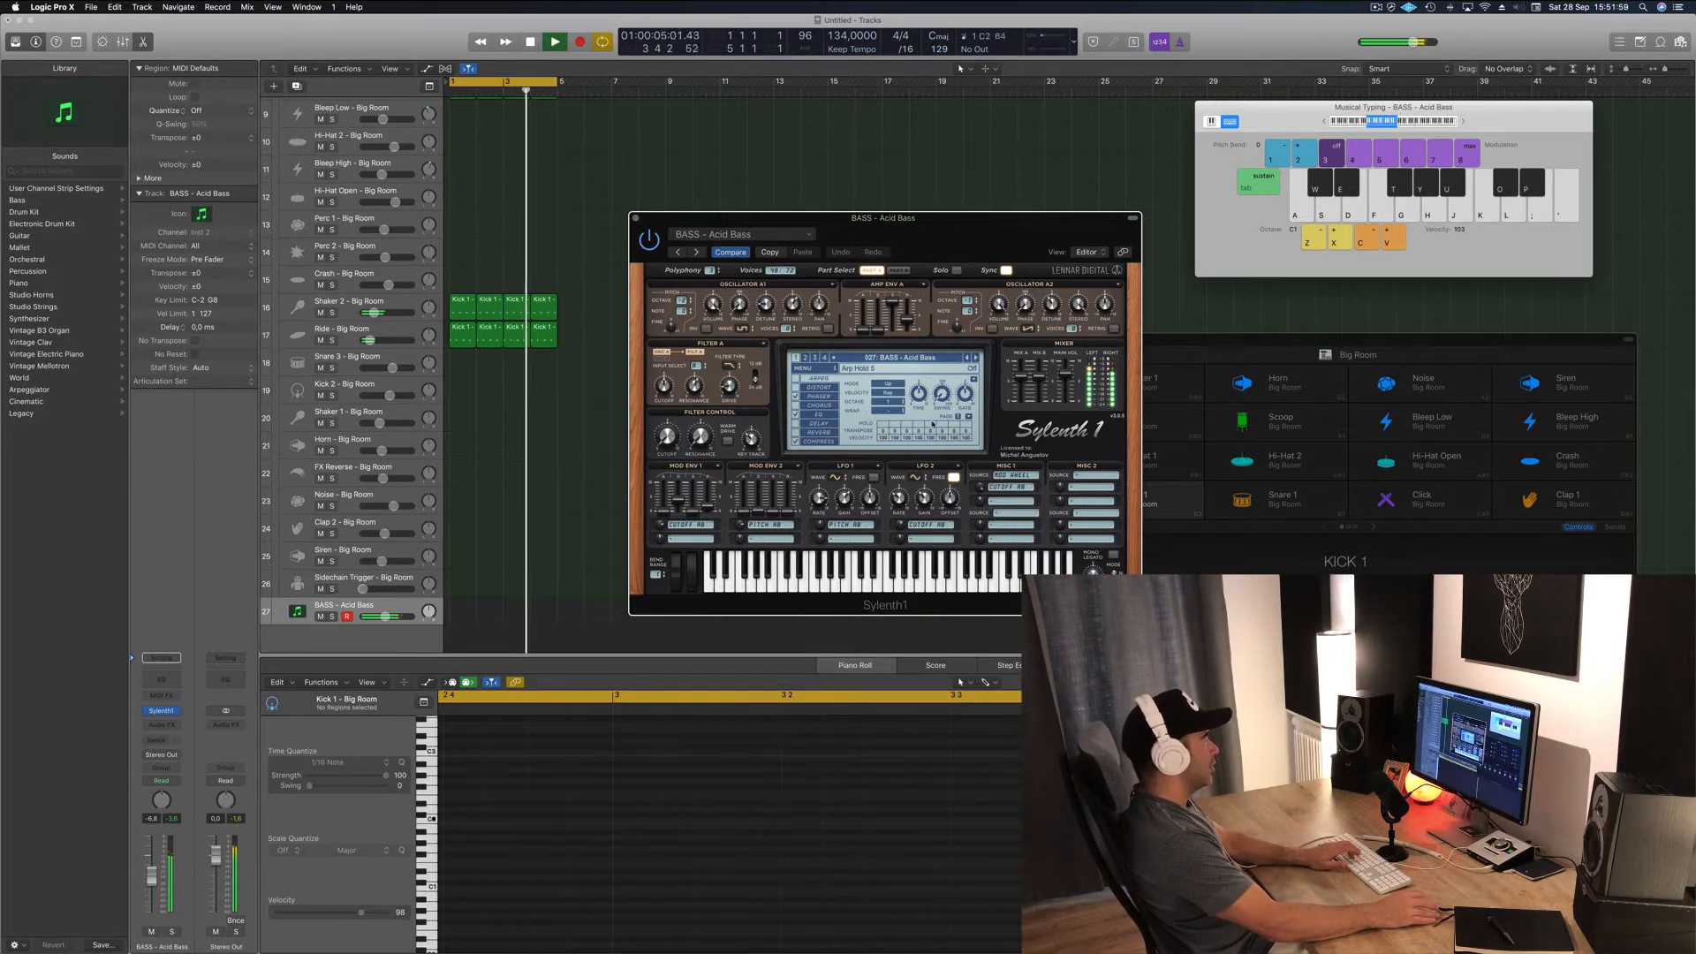
key(semicolon)
key(l)
key(apostrophe)
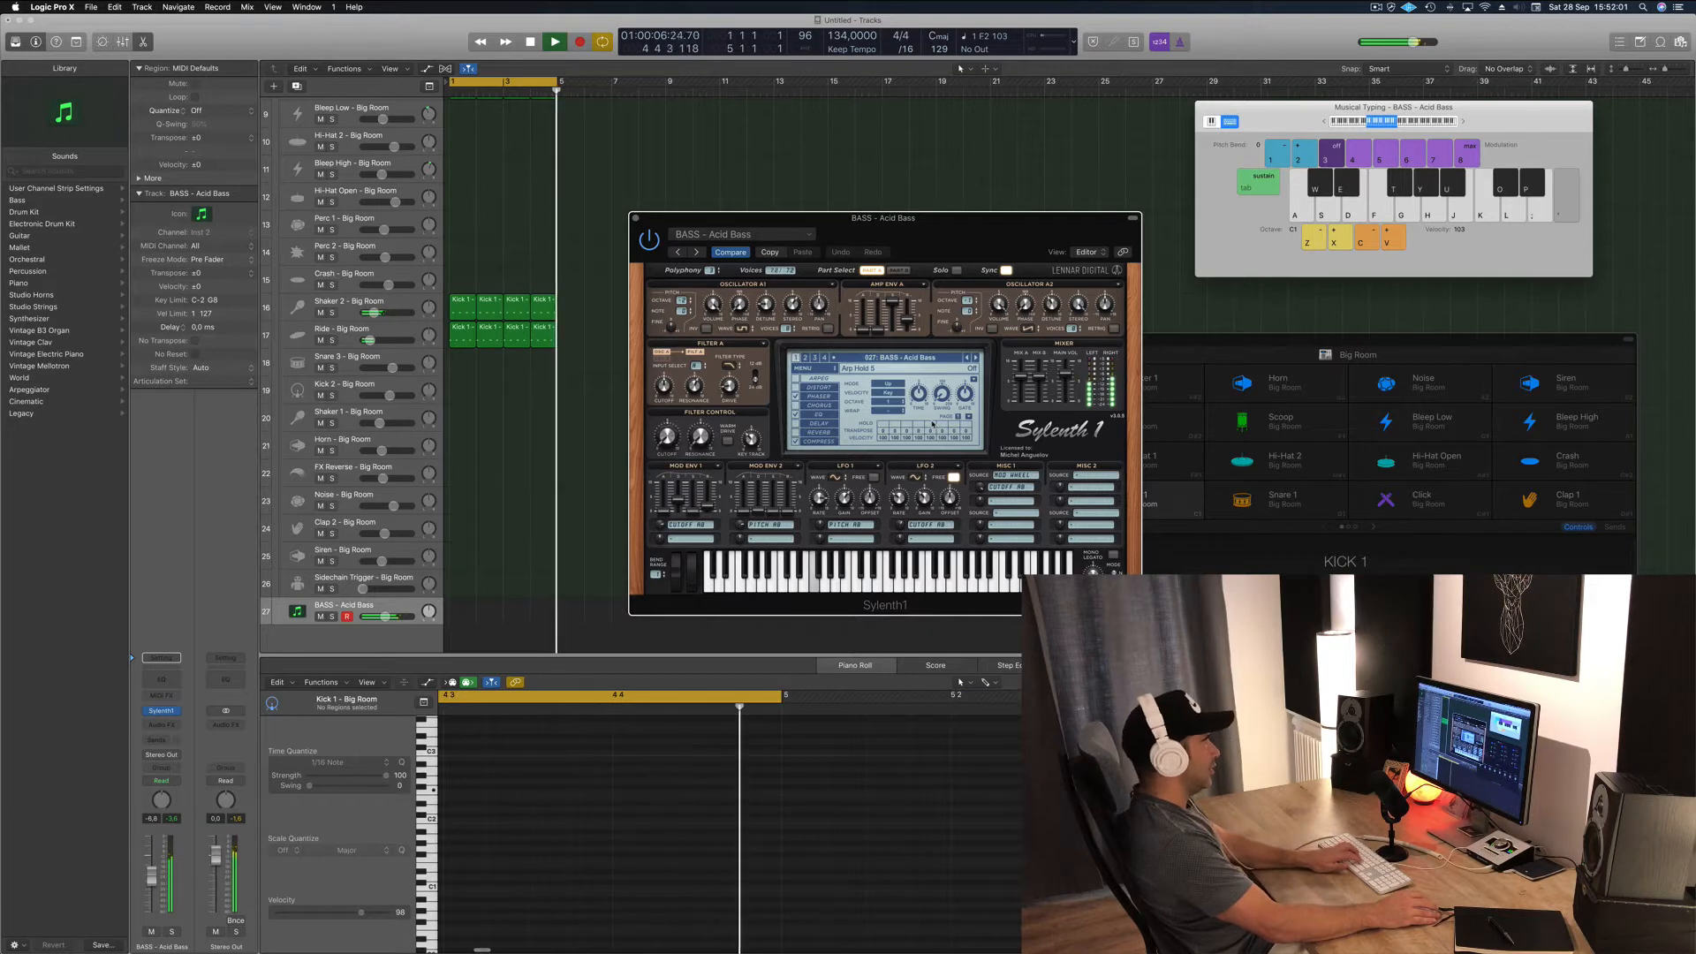
key(apostrophe)
key(apostrophe)
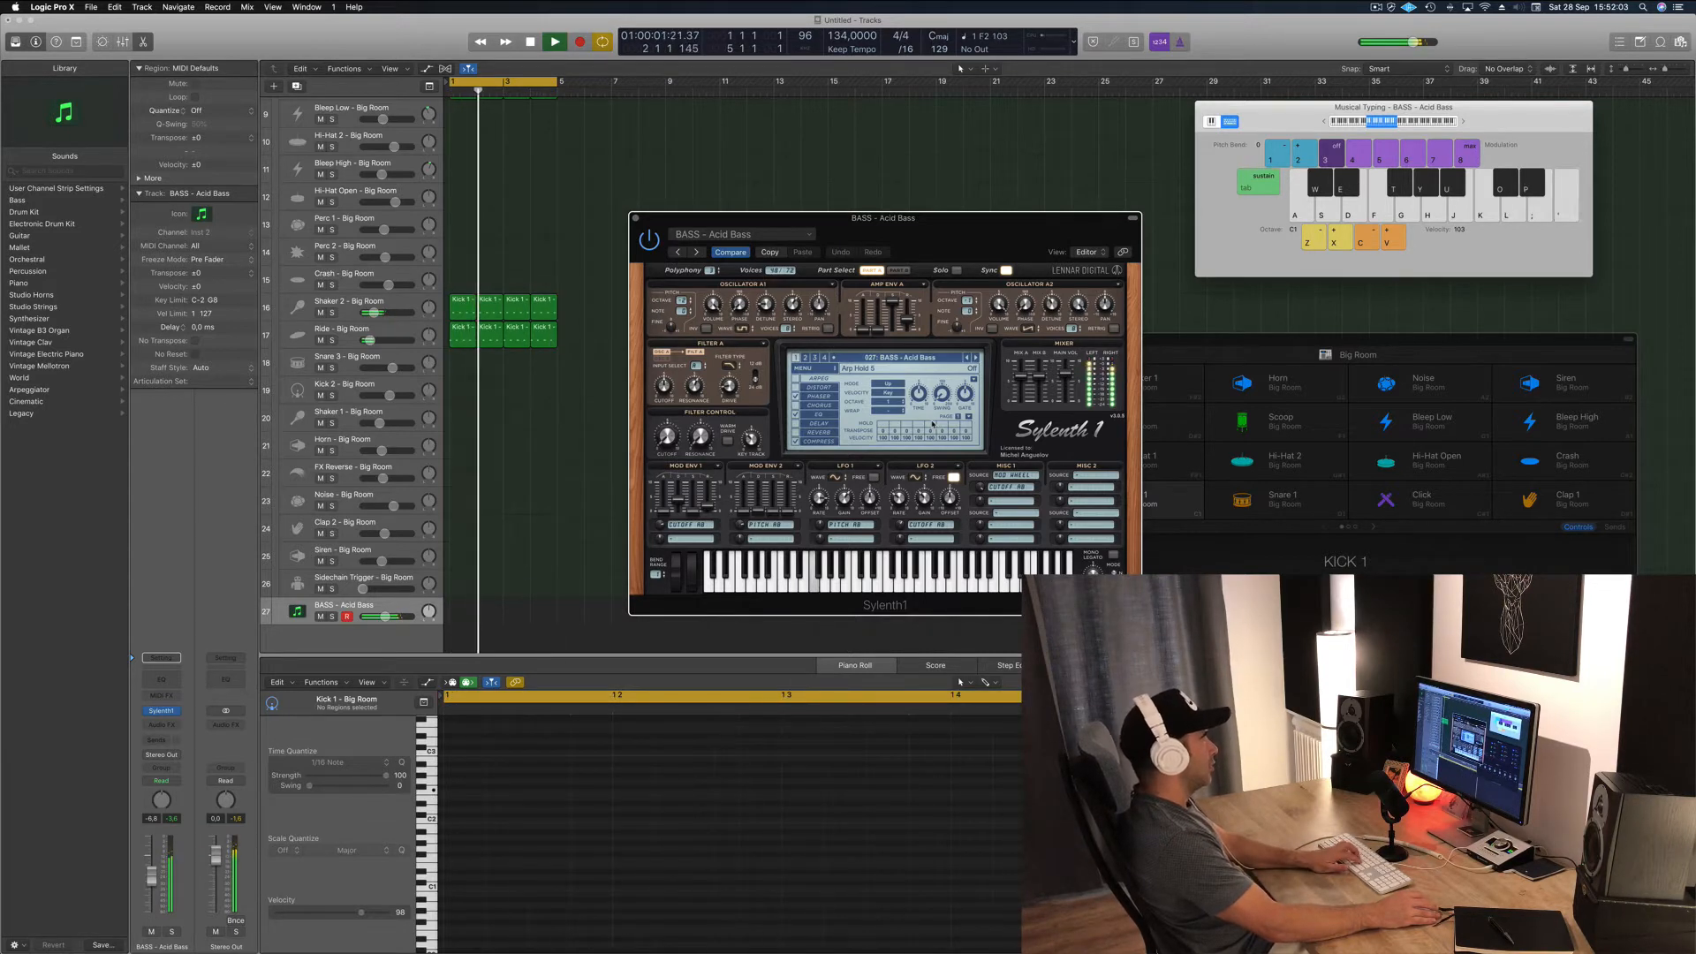
key(apostrophe)
key(l)
key(apostrophe)
- Step through the Sylenth1 bass presets past Atlantis and Bendy Electro, auditioning them with D and F notes
click(975, 358)
click(975, 358)
click(975, 358)
key(apostrophe)
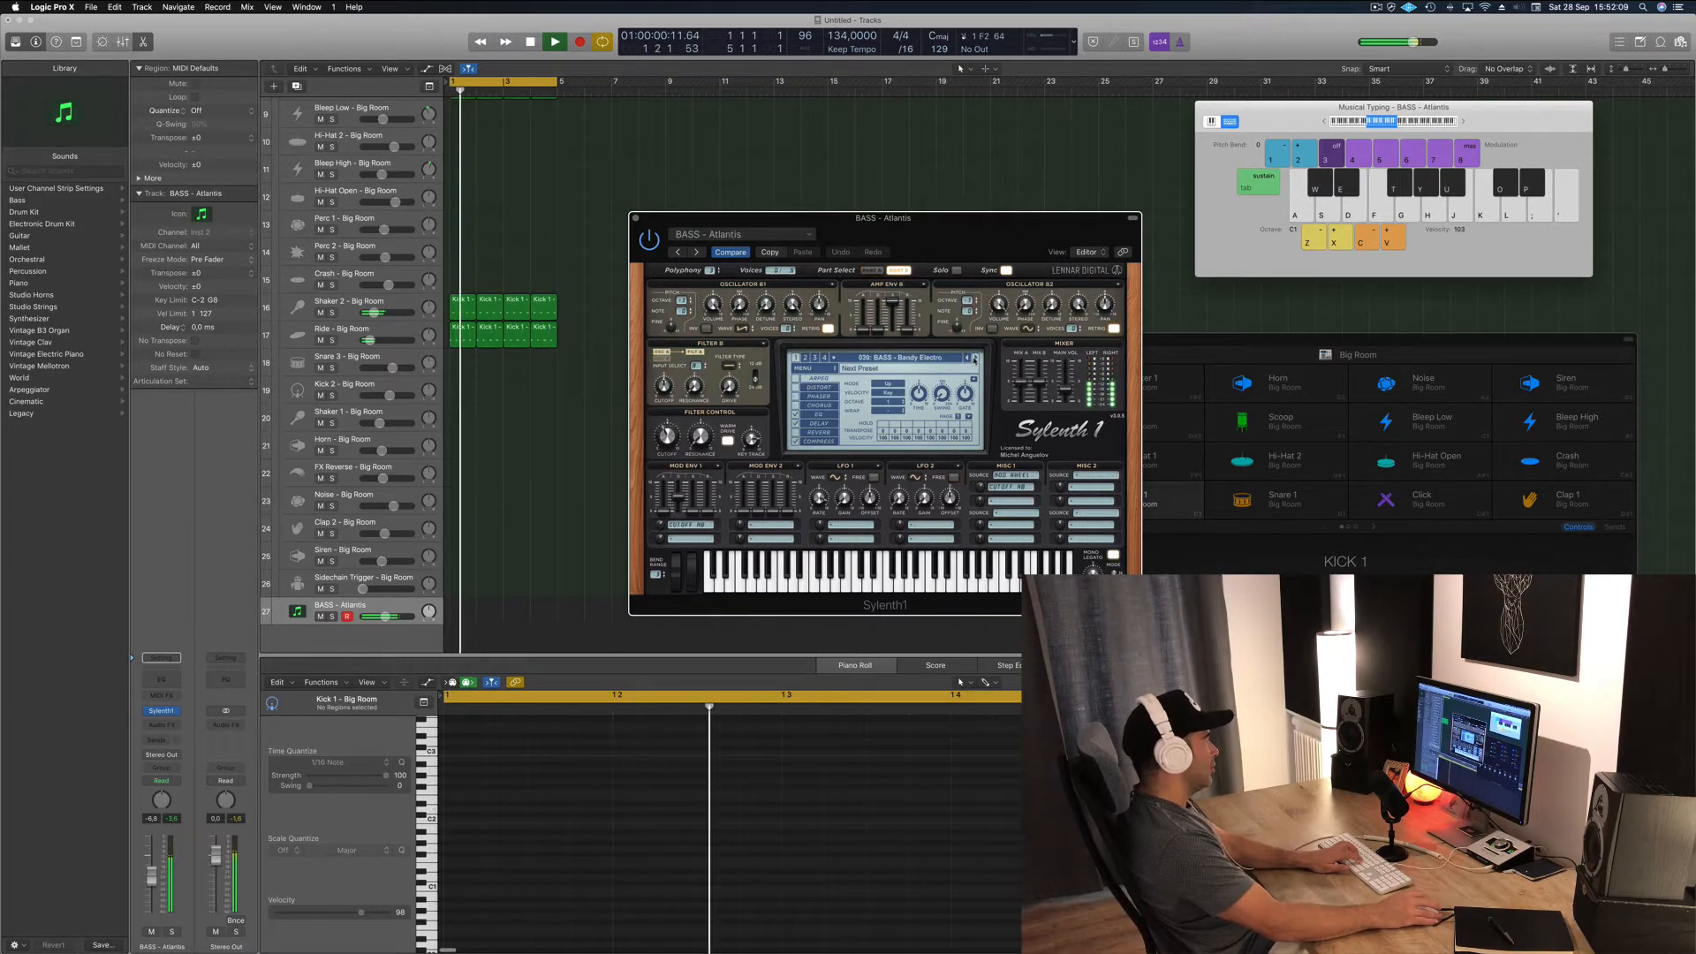
click(976, 357)
key(apostrophe)
key(l)
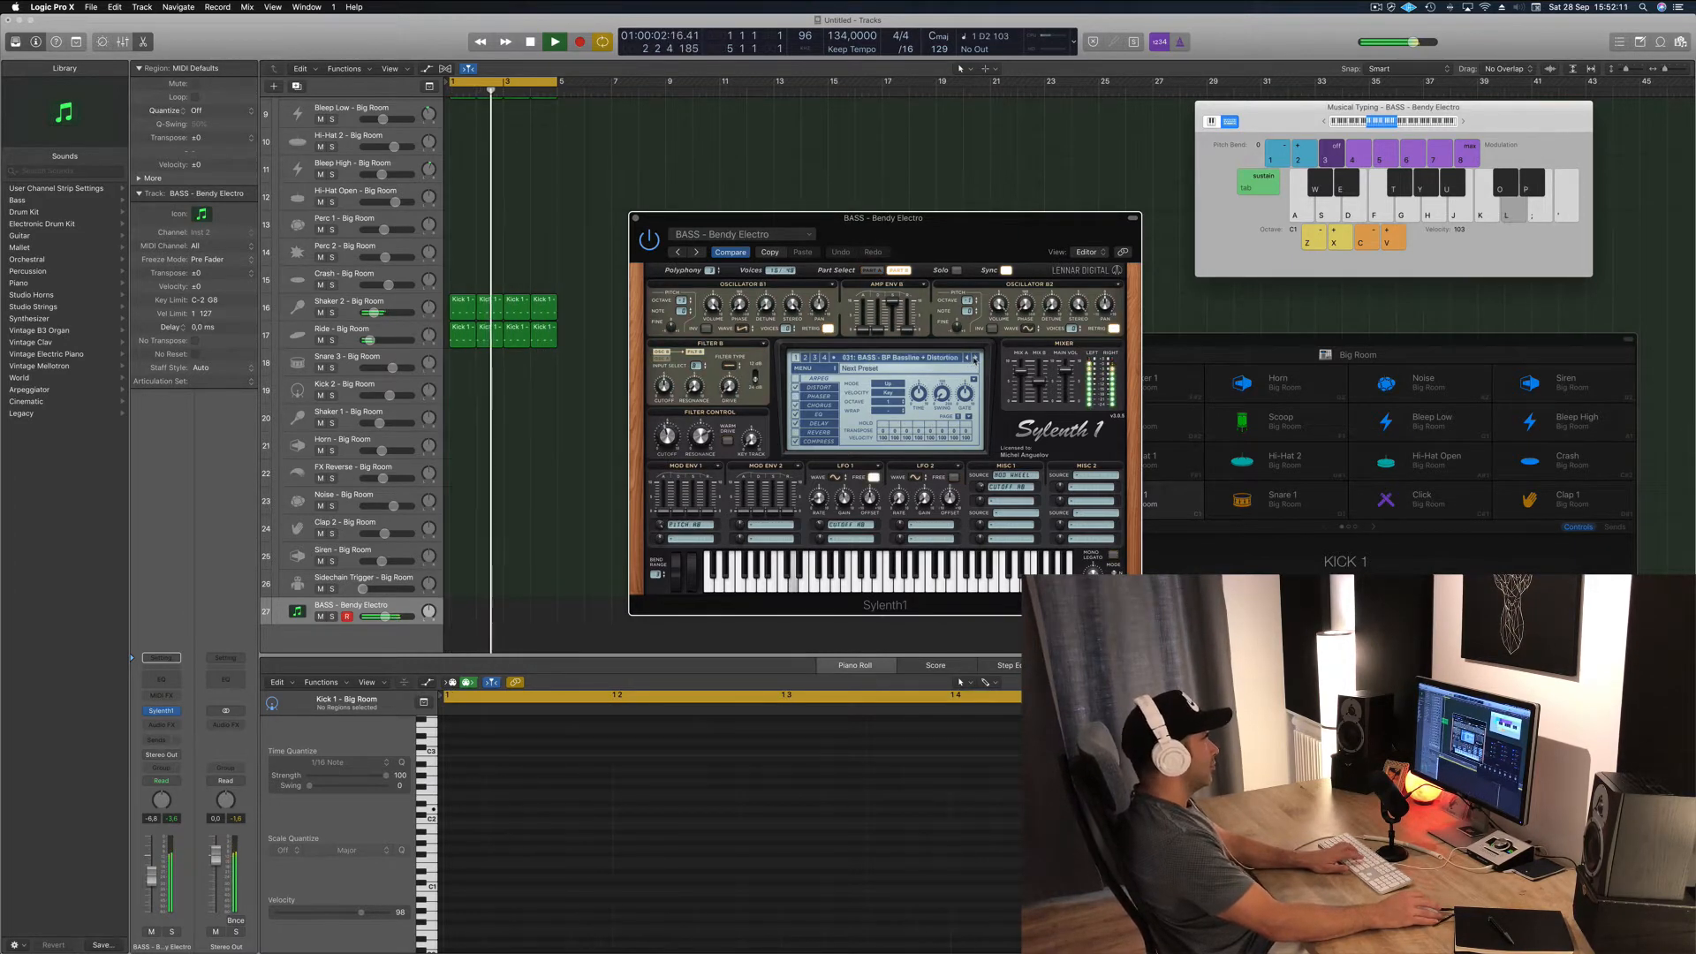
- Audition the BASS - BP Bassline and BASS - Chord Bass presets with D and F notes over the loop
click(975, 358)
click(975, 357)
key(l)
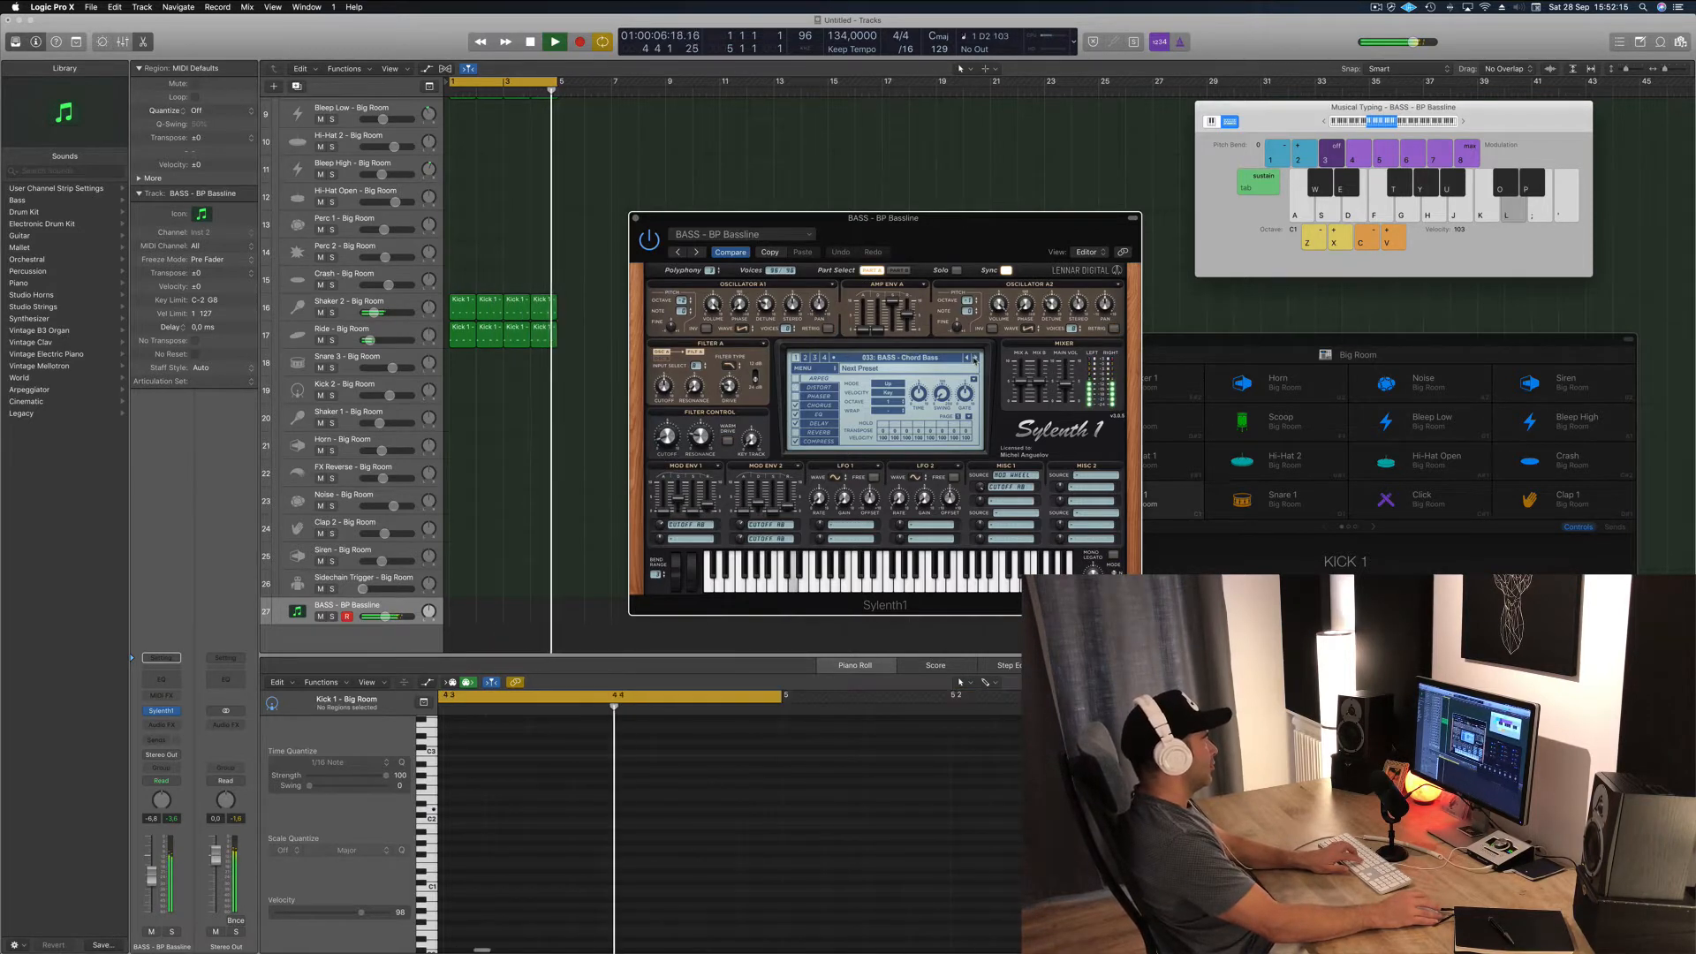
key(apostrophe)
key(apostrophe)
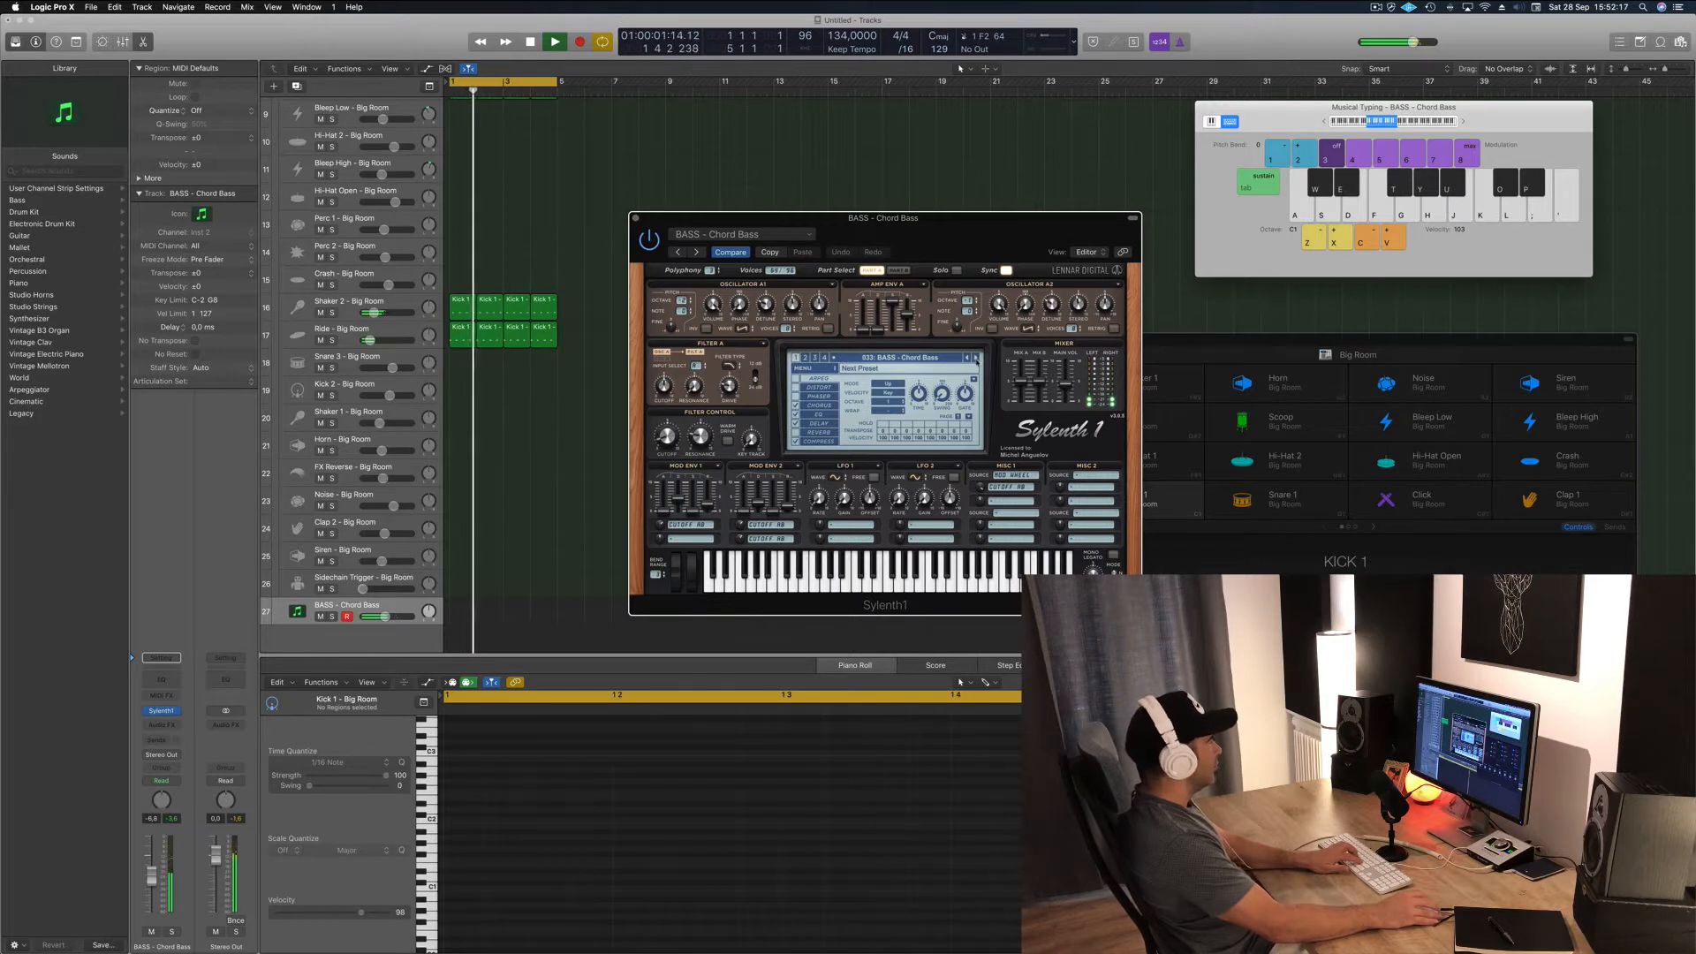
key(l)
- Advance past Clicky Bass and Crunchy Bass to the BASS - D-Bass preset and try a D and F riff with it
click(975, 357)
click(976, 357)
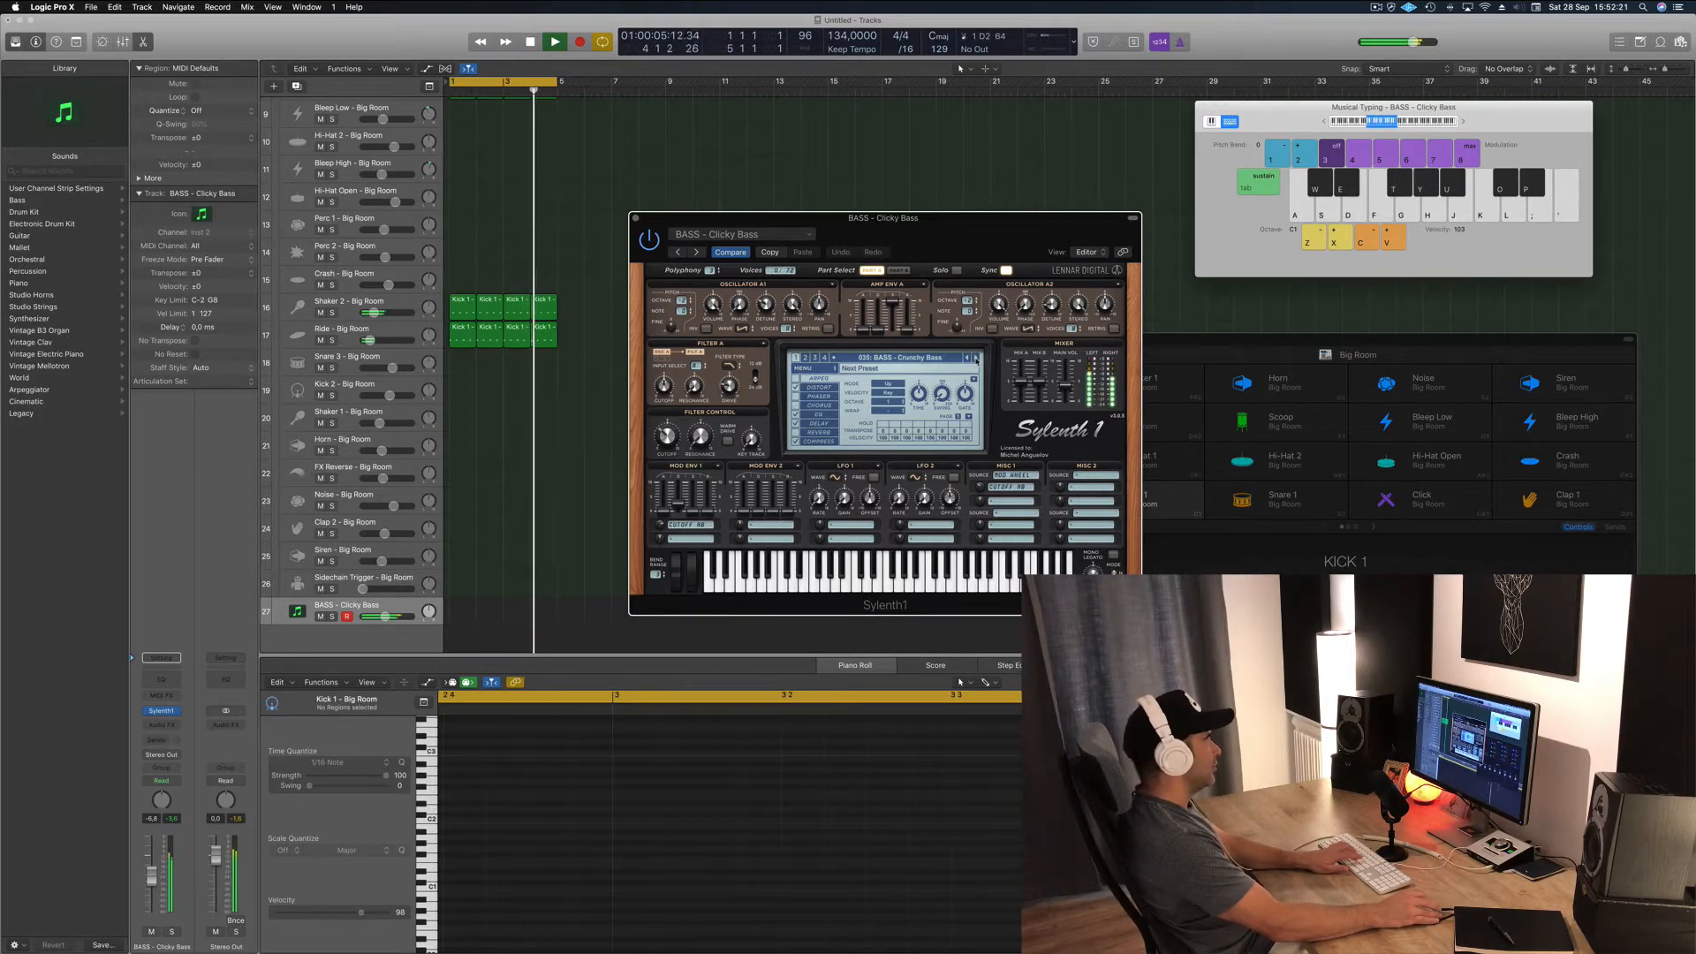
click(975, 358)
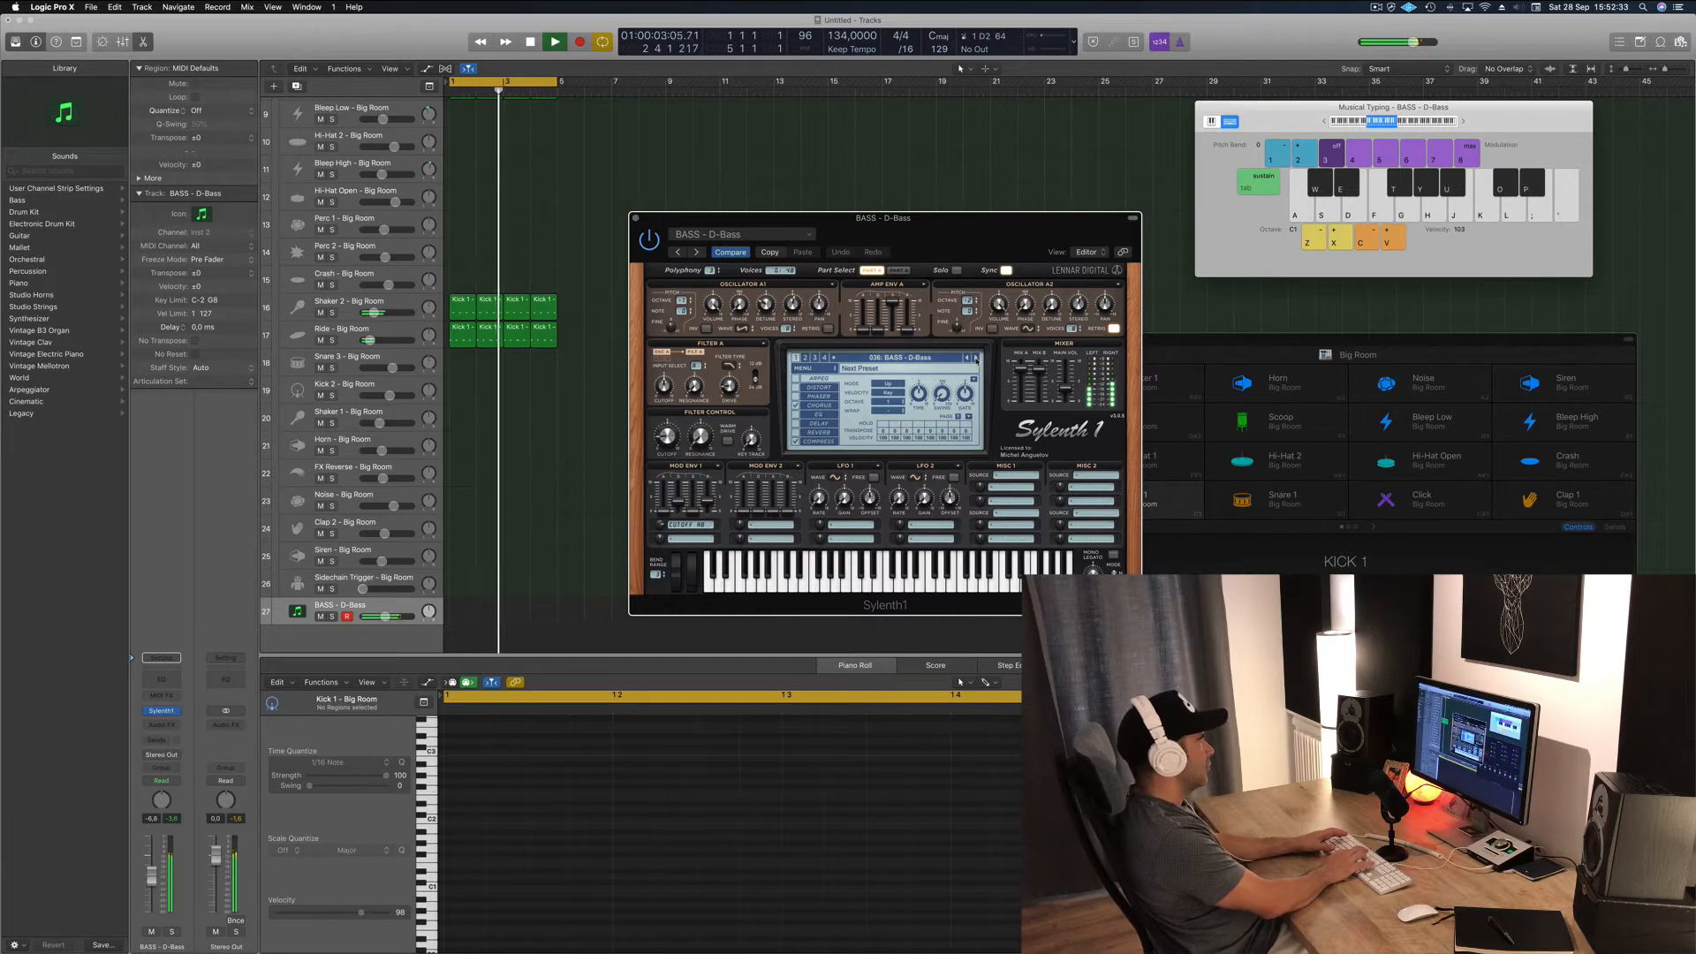
key(l)
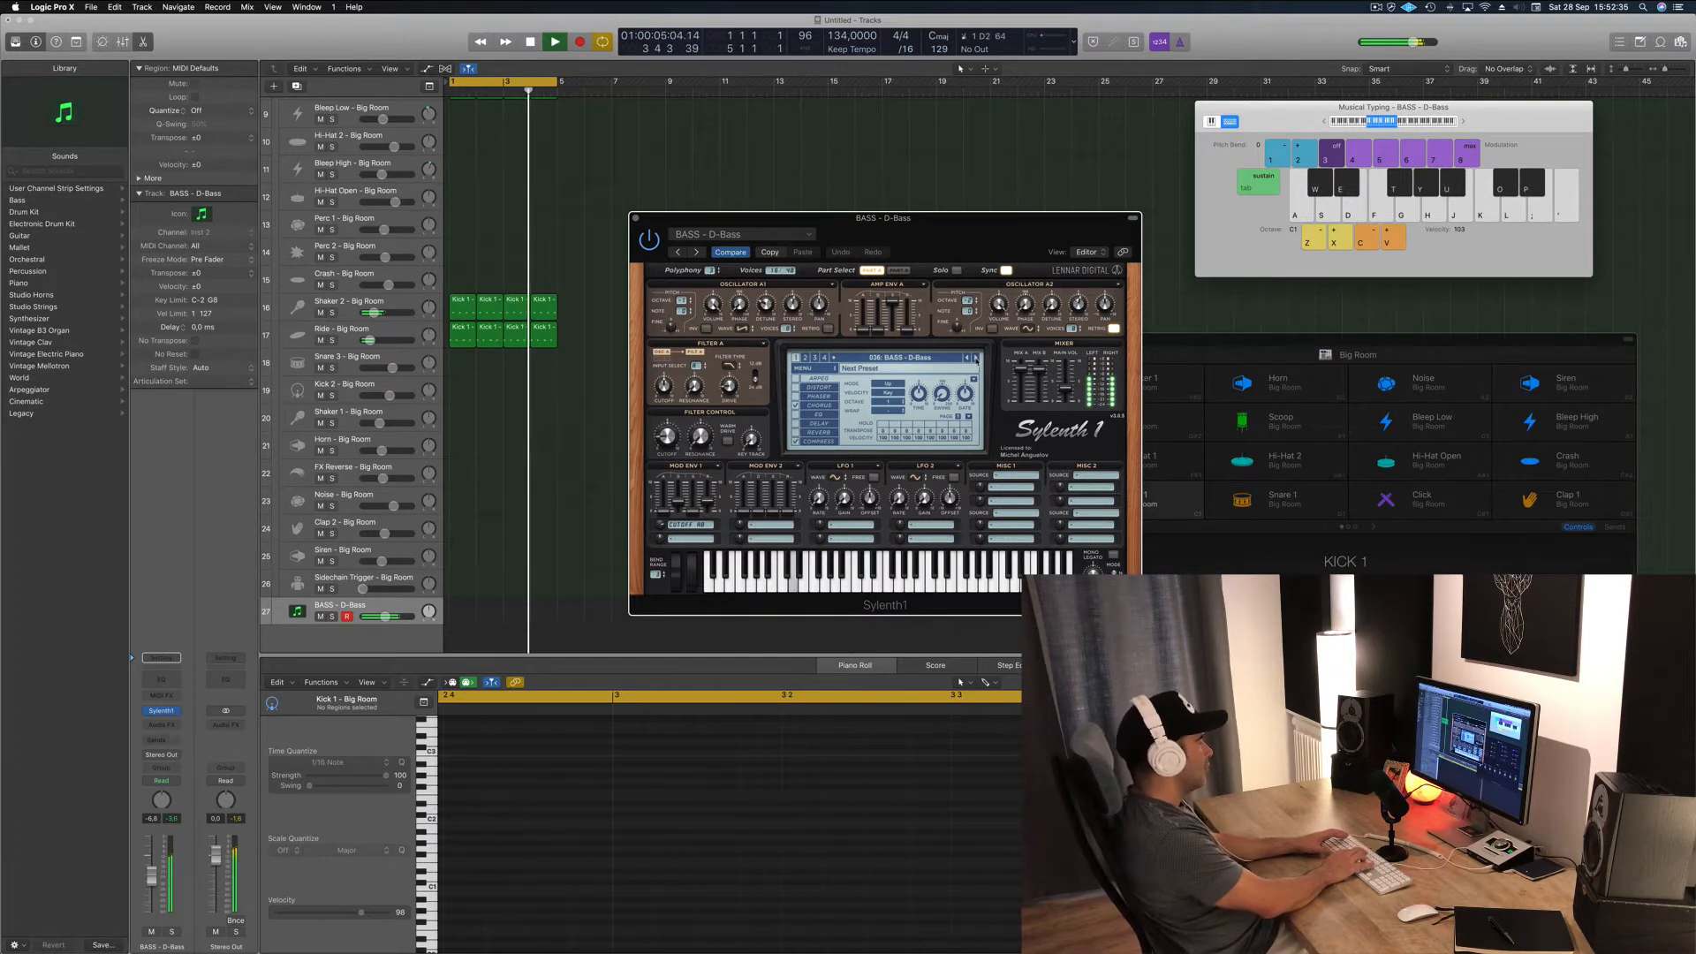
key(apostrophe)
key(apostrophe)
key(apostrophe)
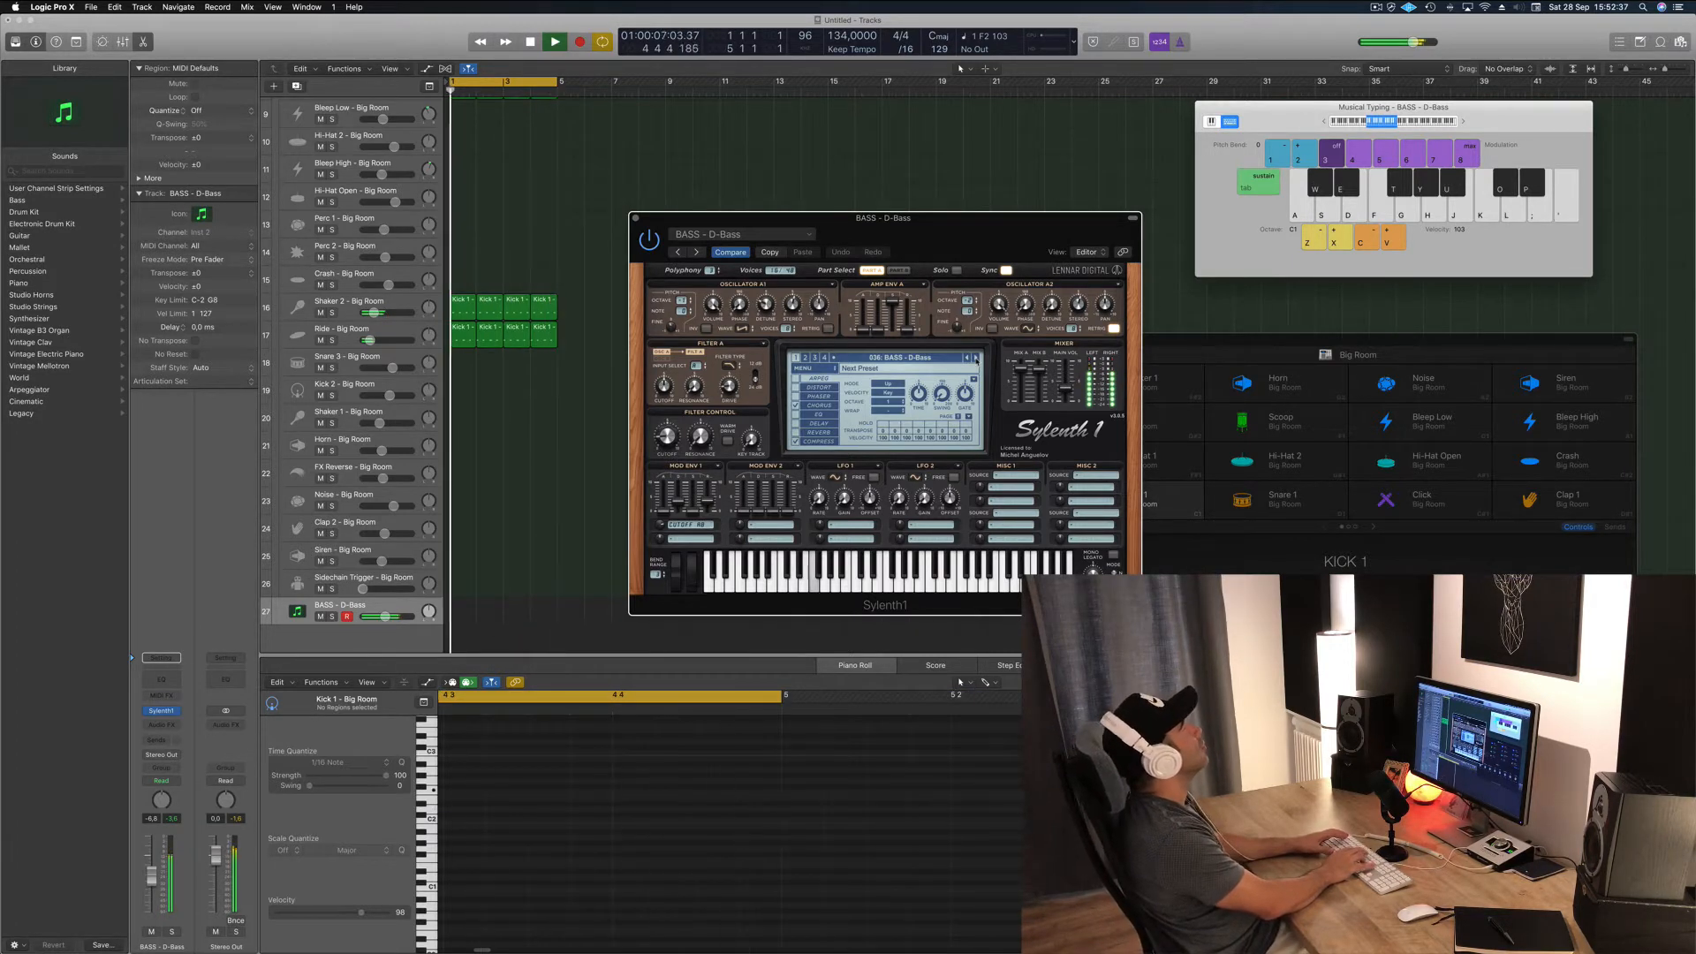
key(l)
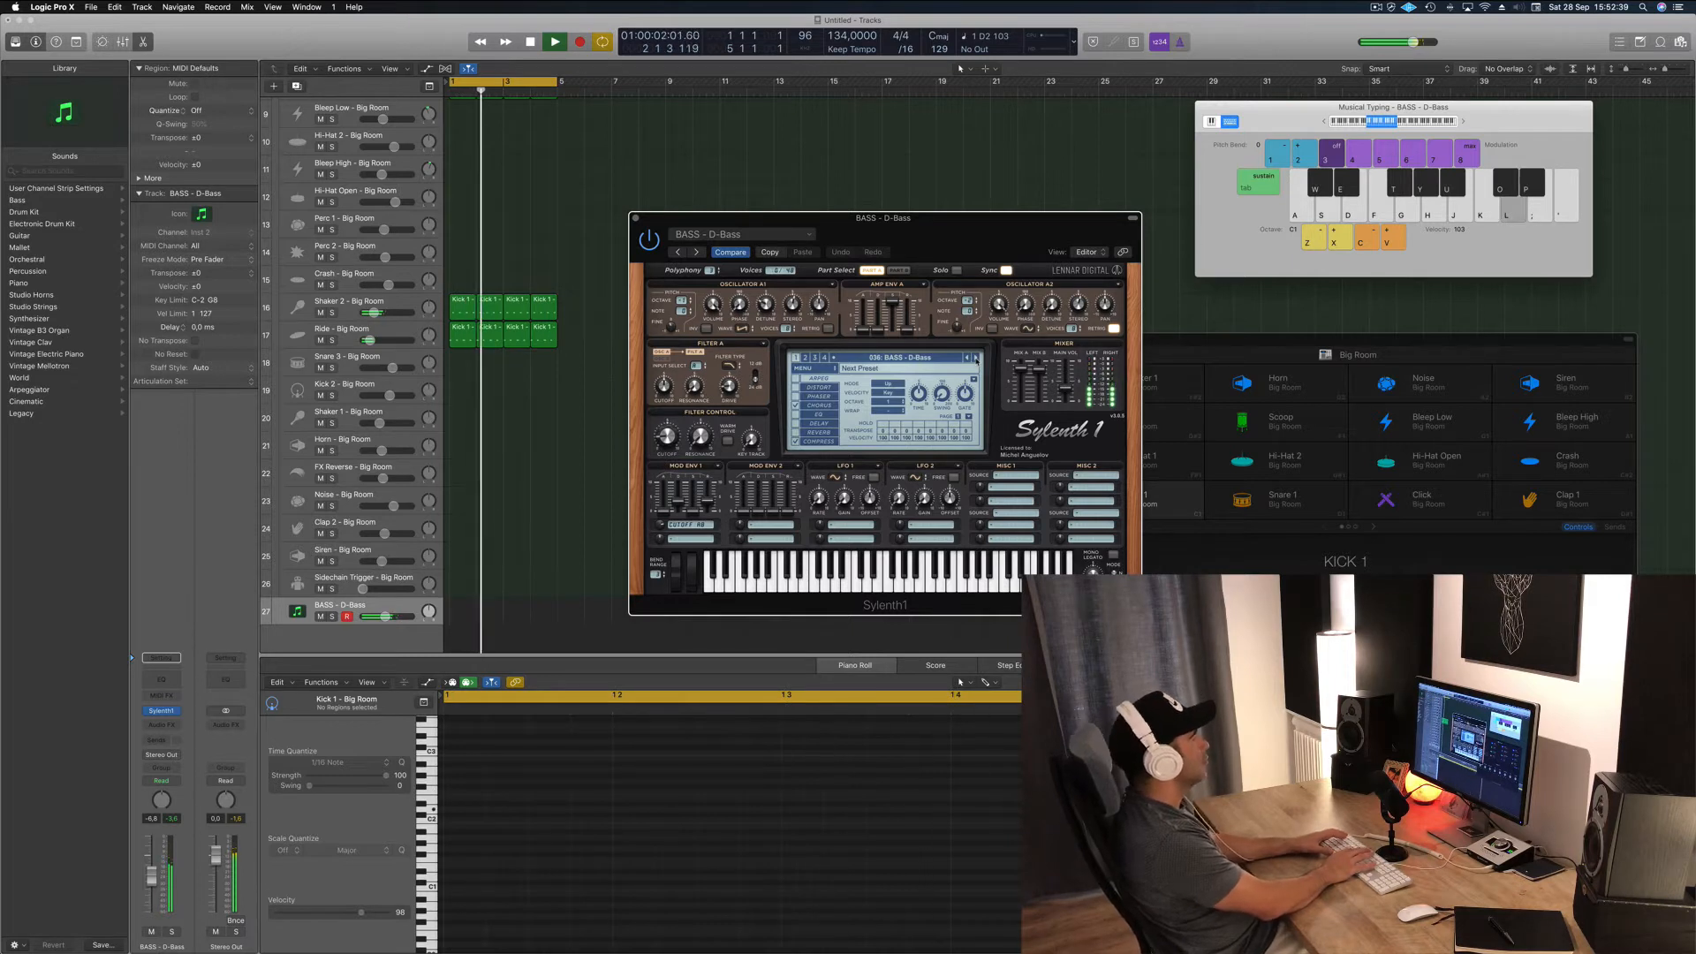
- Record a rhythmic bass line of repeated D notes on the BASS - D-Bass track over the looping drums, stopping at the end
key(r)
key(apostrophe)
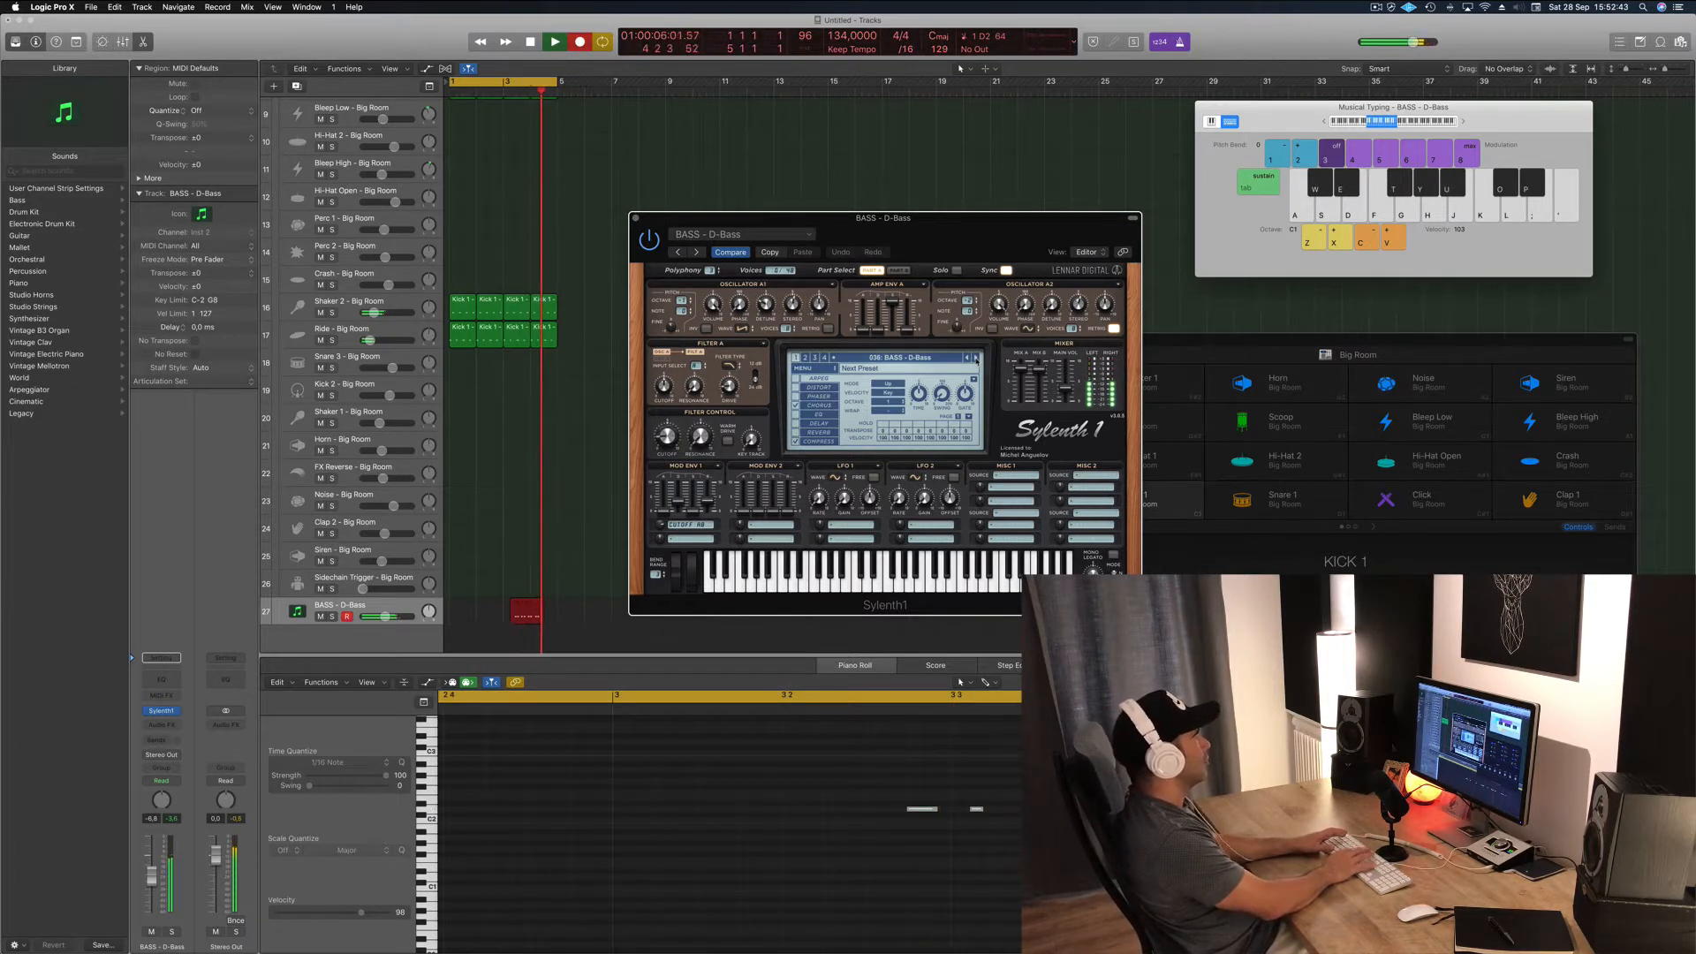
key(l)
key(l)
key(l)
key(l)
key(l)
key(l)
key(l)
key(l)
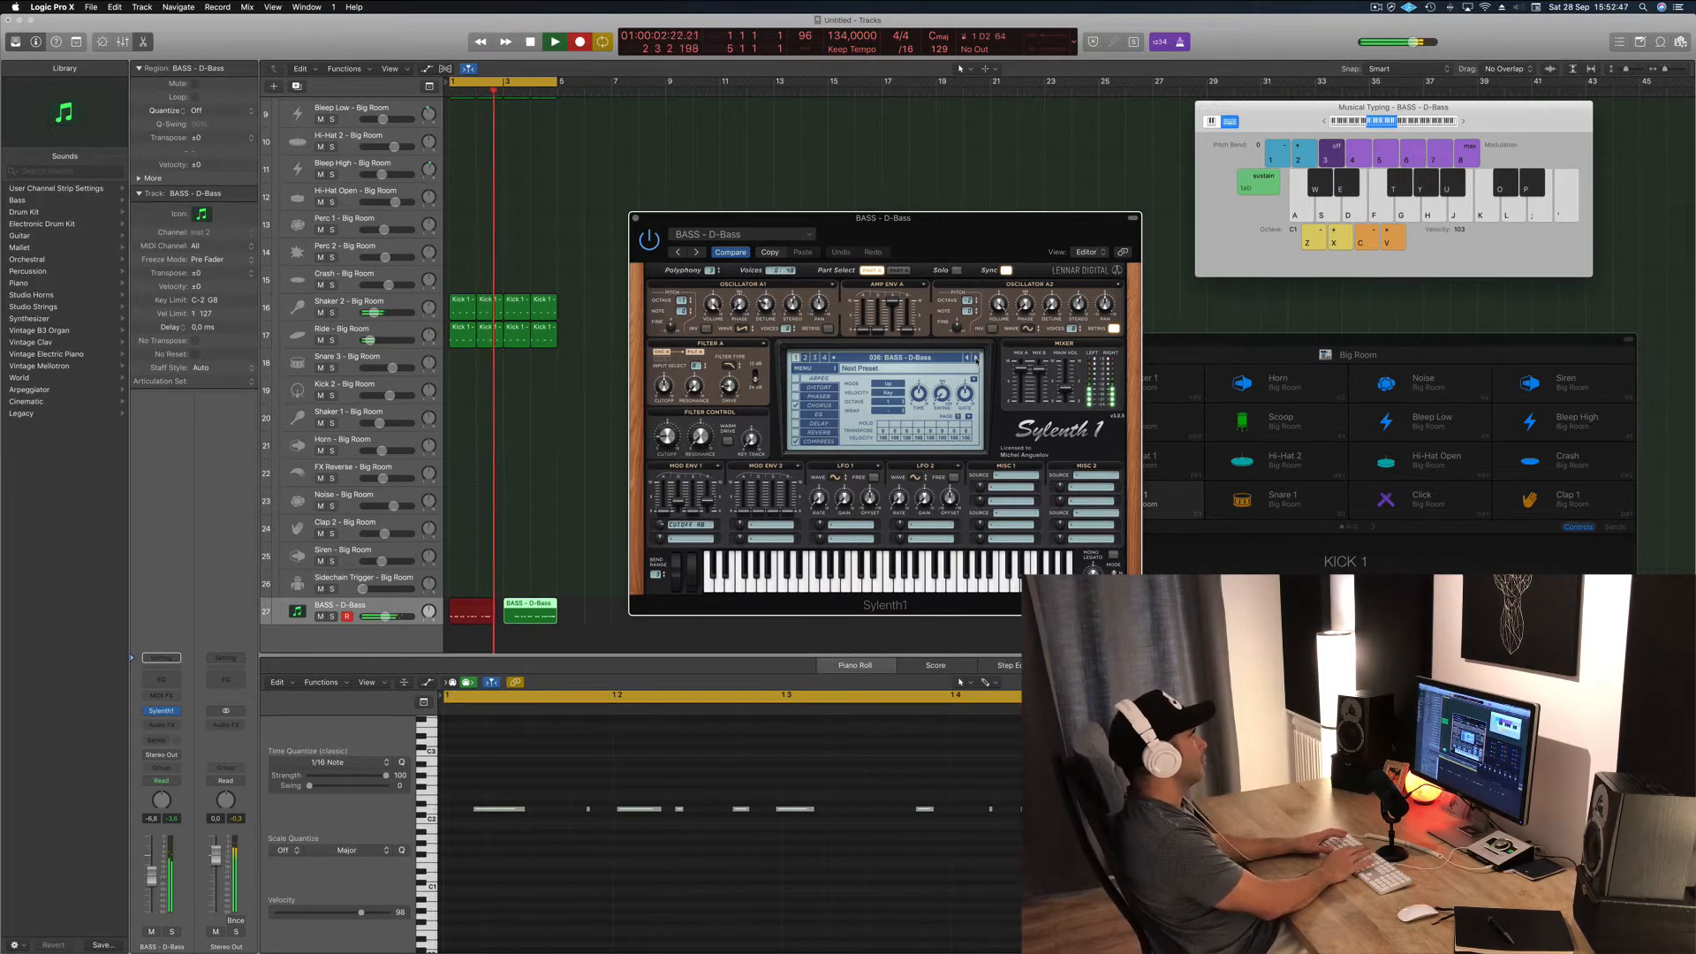
key(l)
key(l)
key(l)
key(l)
key(l)
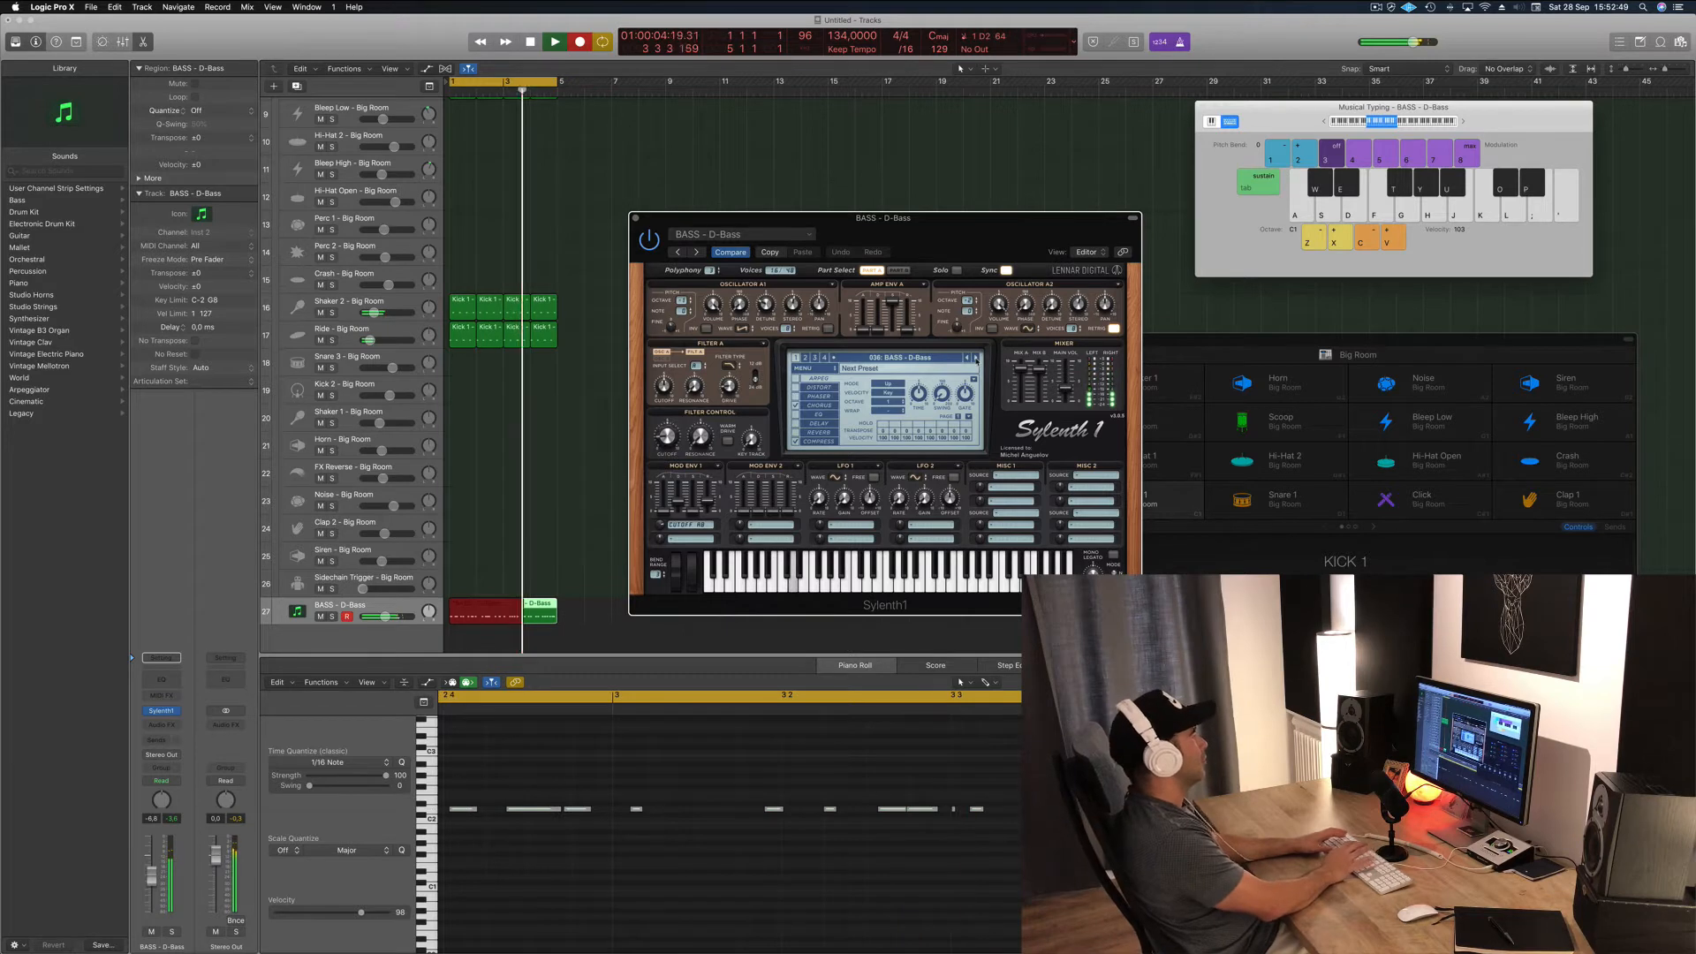
key(space)
- Delete the first half of the recorded bass take and move the remaining two-bar region to bar 1
click(506, 608)
click(504, 603)
click(495, 610)
key(Delete)
click(530, 609)
drag(522, 607, 468, 607)
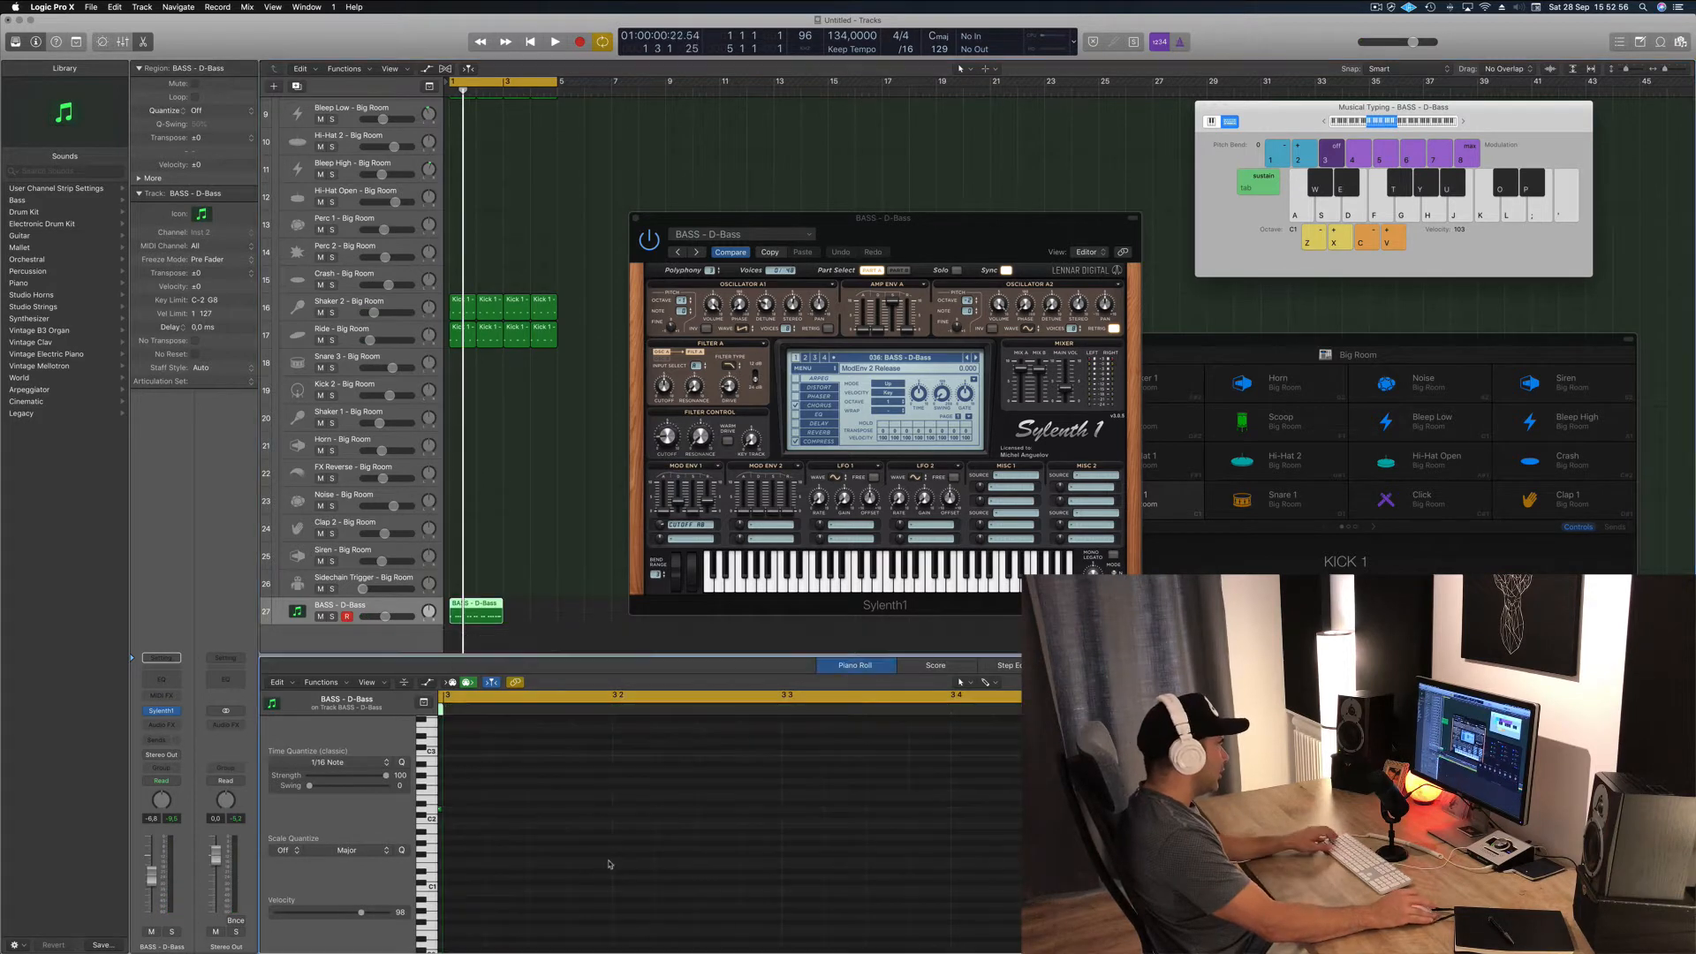
- Examine the notes of the D-Bass region in the Piano Roll while playing the loop back
click(477, 604)
key(super+a)
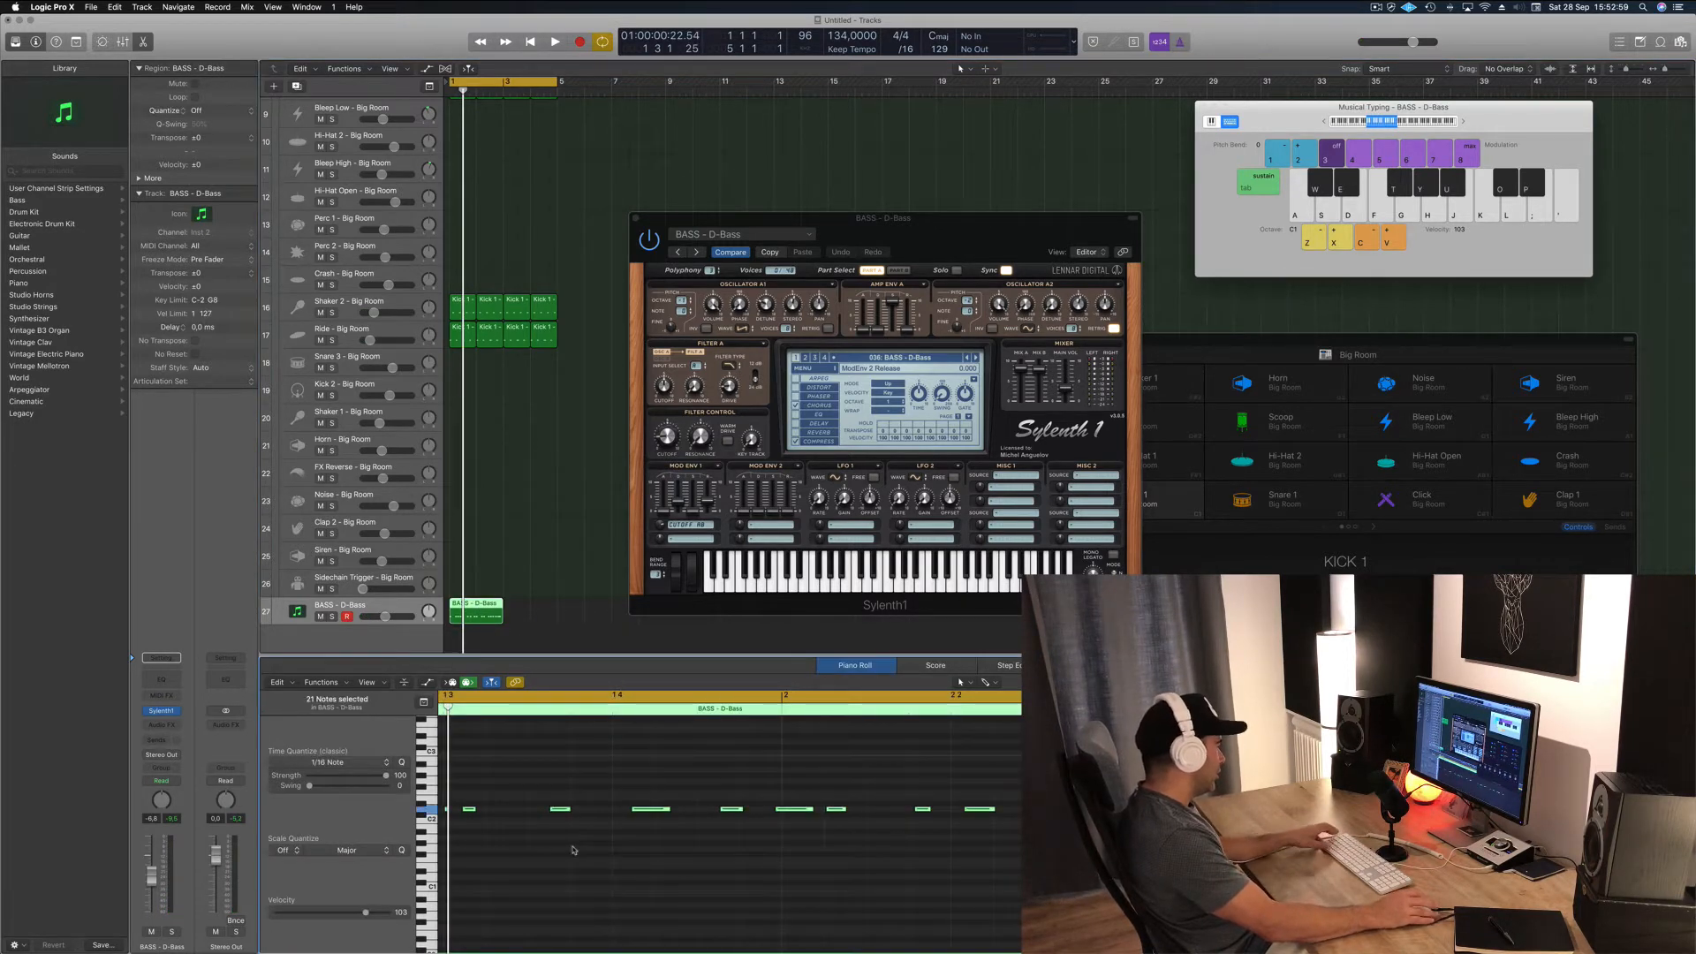
key(space)
scroll(751, 875, left, 3)
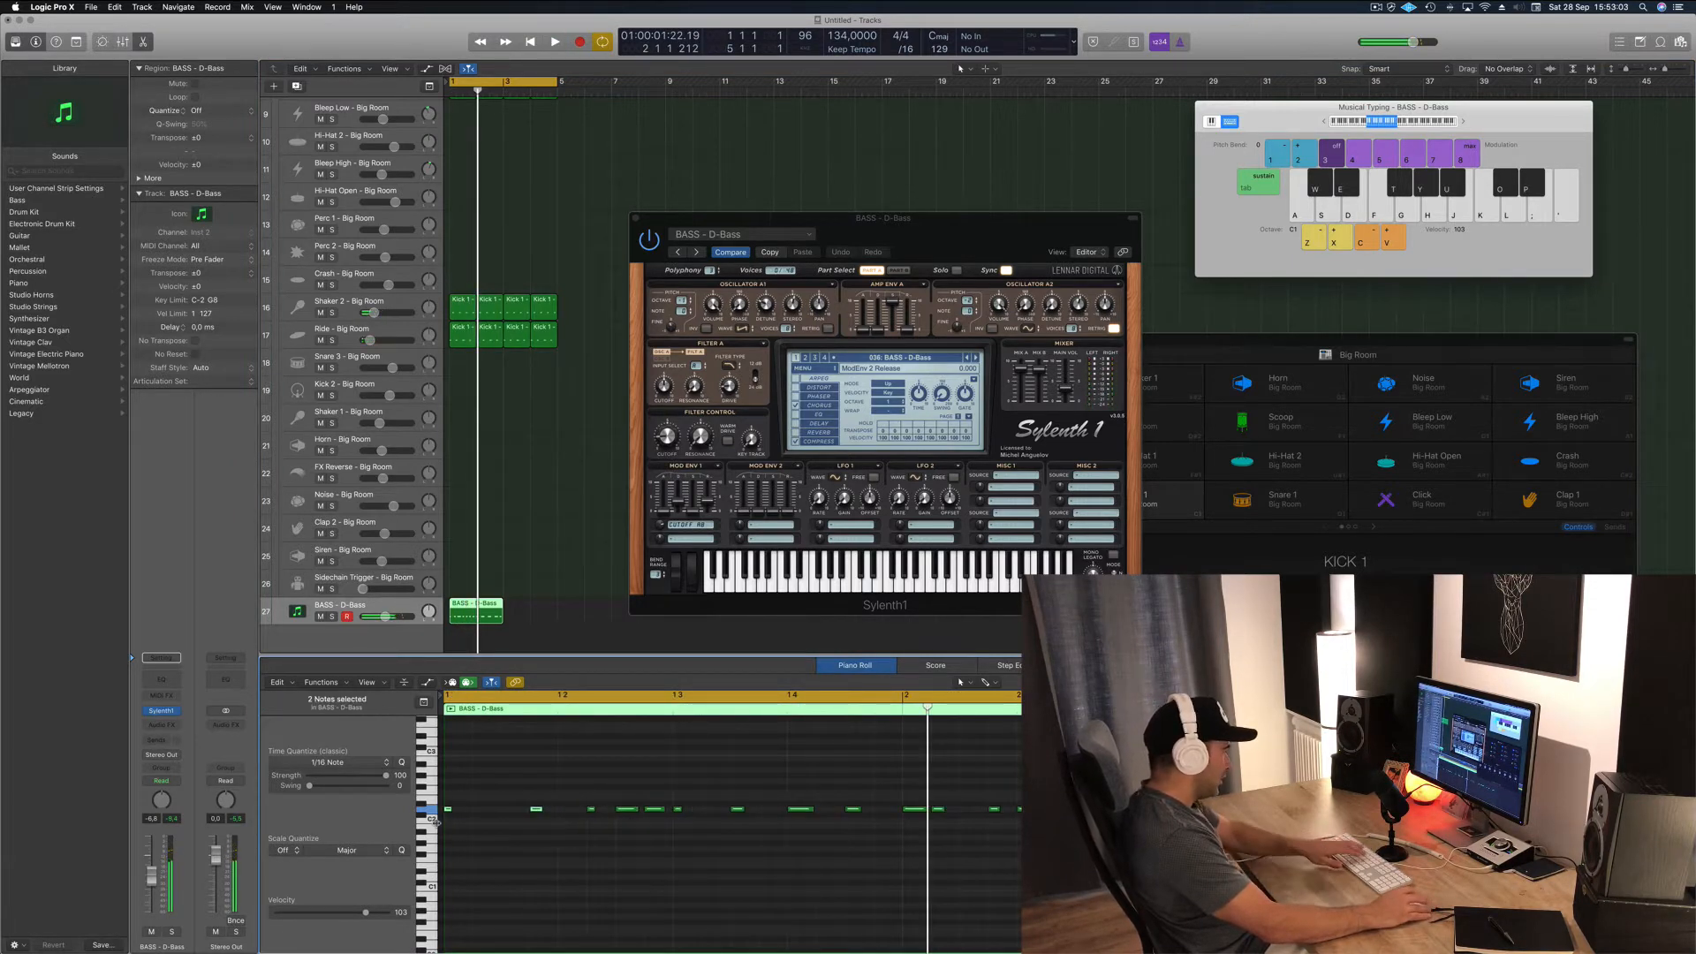
key(space)
scroll(660, 757, left, 2)
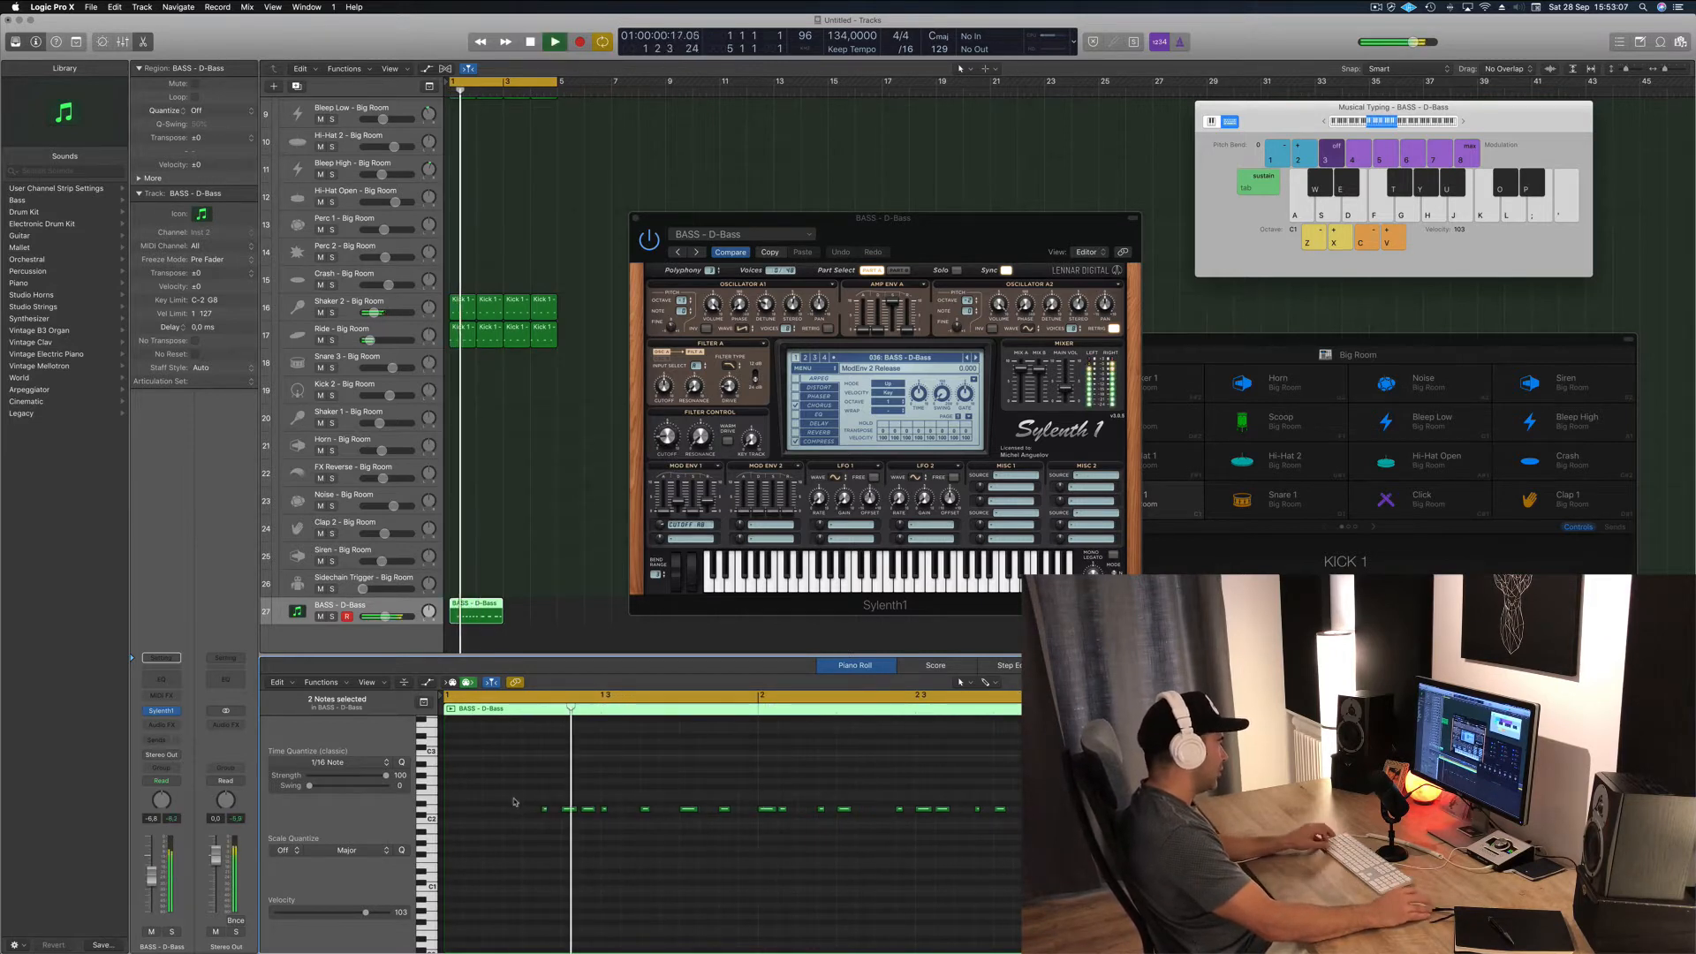
key(space)
key(space)
key(space)
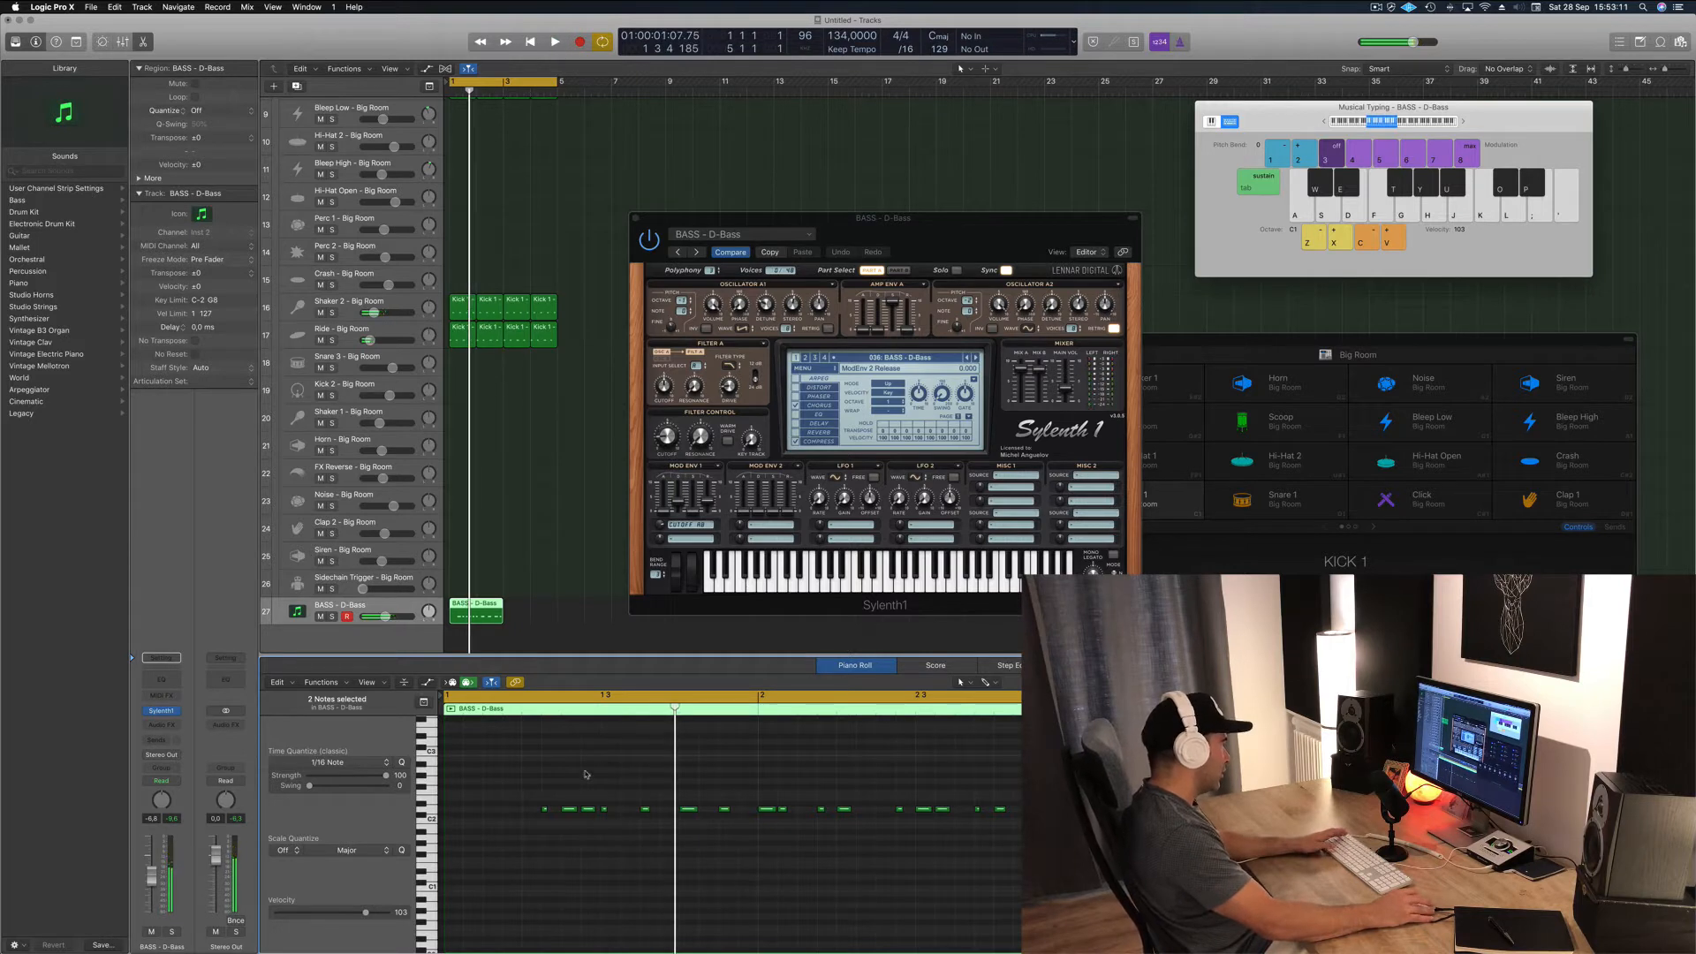
- Copy the first three bass notes one beat earlier to fill the start of bar 1, and play the result
drag(635, 843, 673, 853)
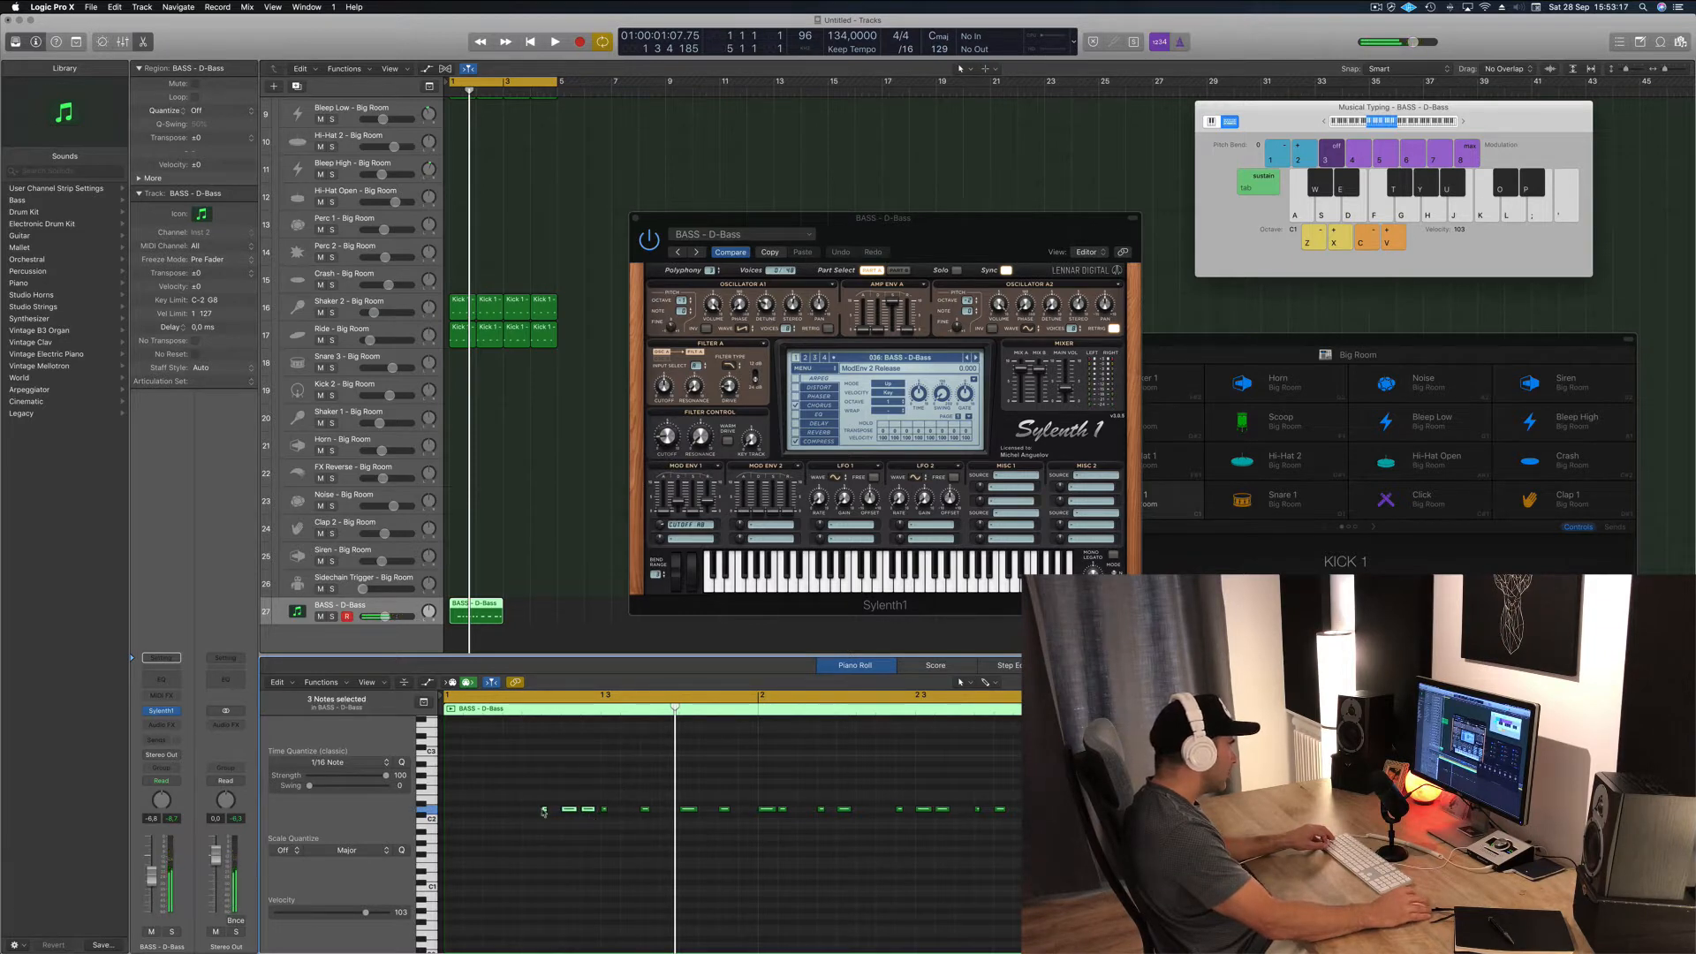
drag(544, 811, 452, 811)
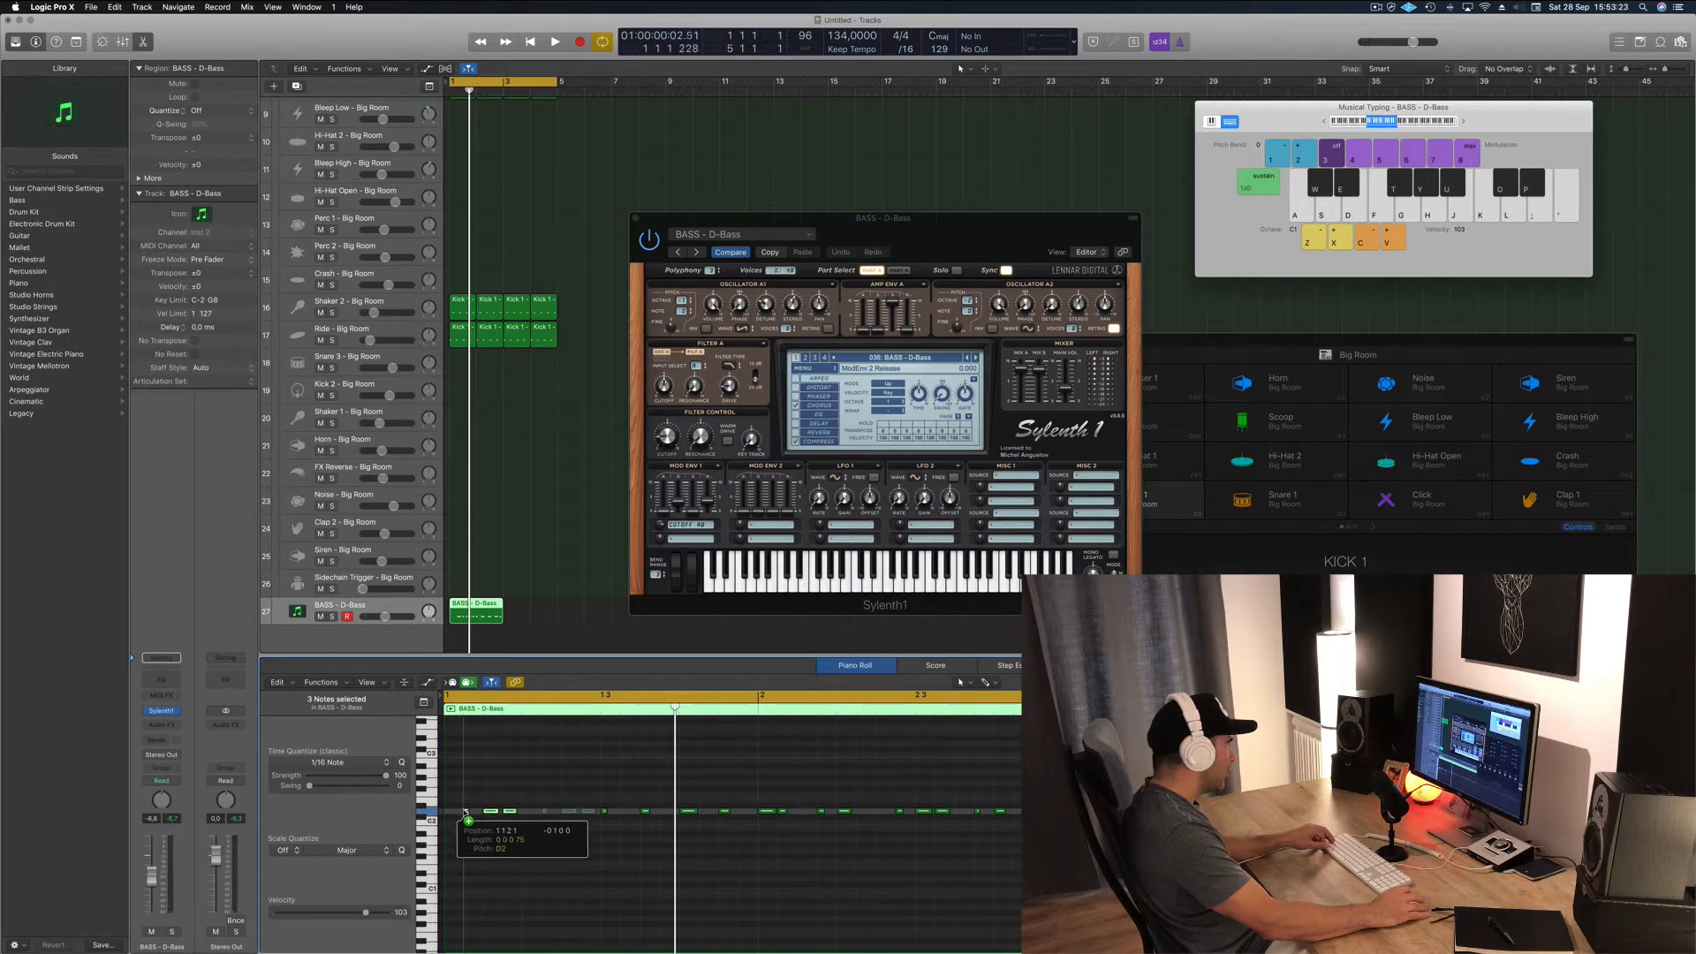
key(space)
scroll(574, 799, left, 2)
key(space)
- Delete all bass notes after the first six in the D-Bass region, checking the playback beforehand
drag(570, 805, 1023, 830)
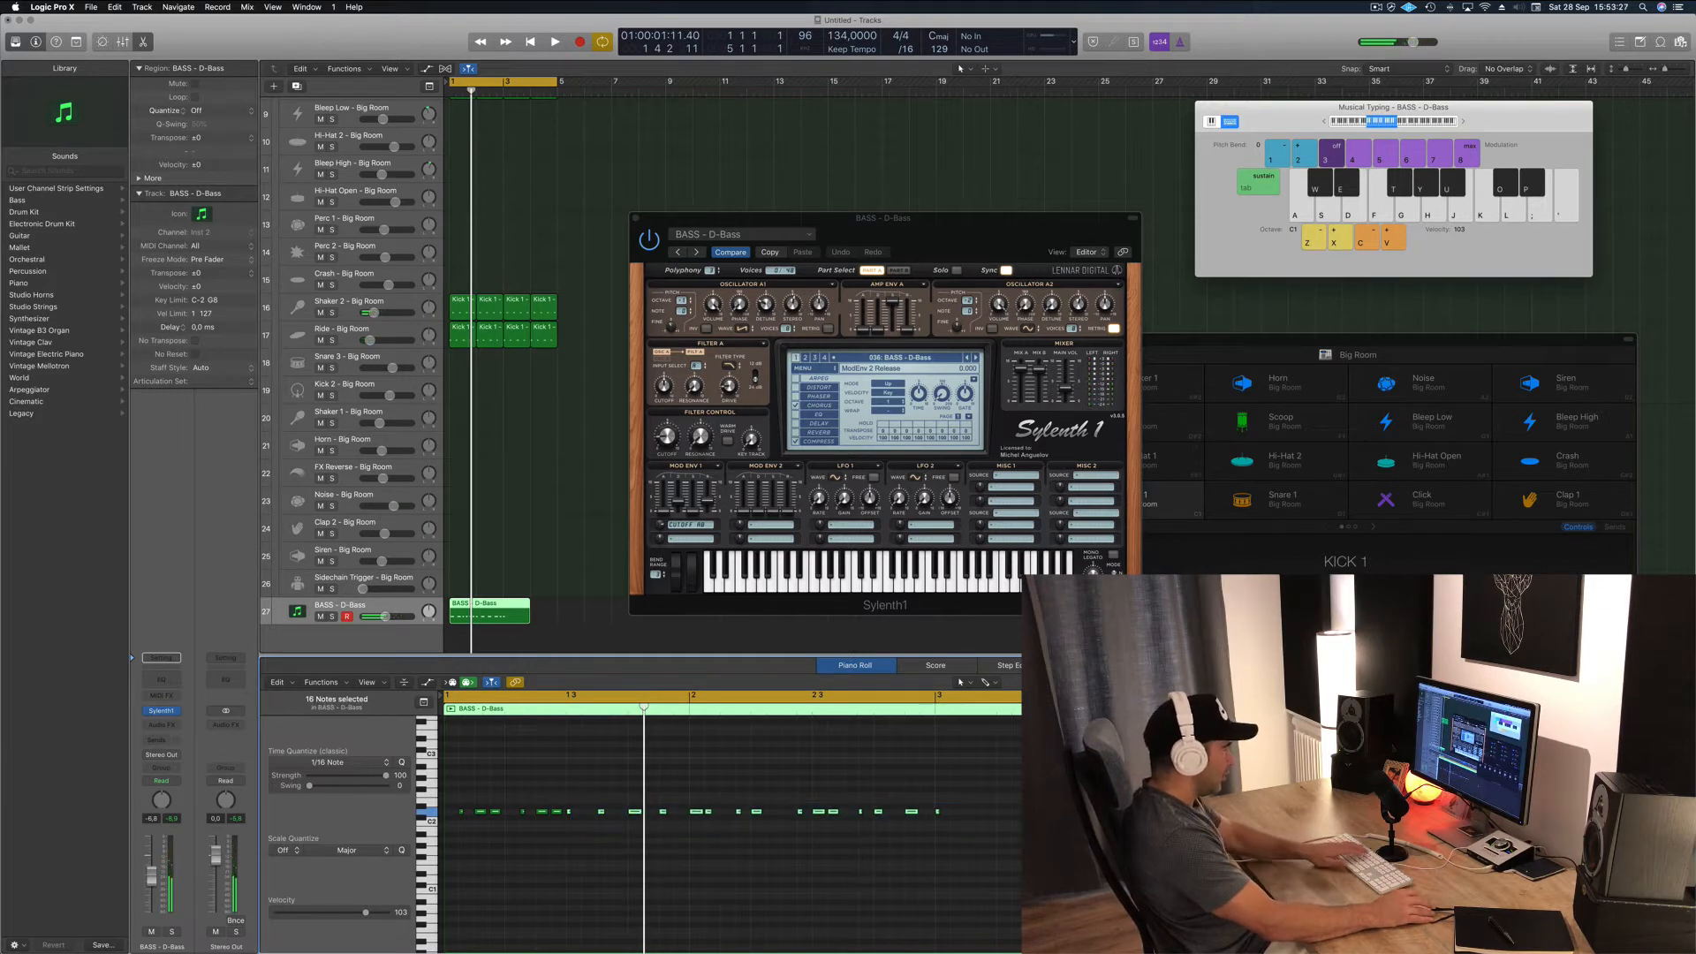
key(space)
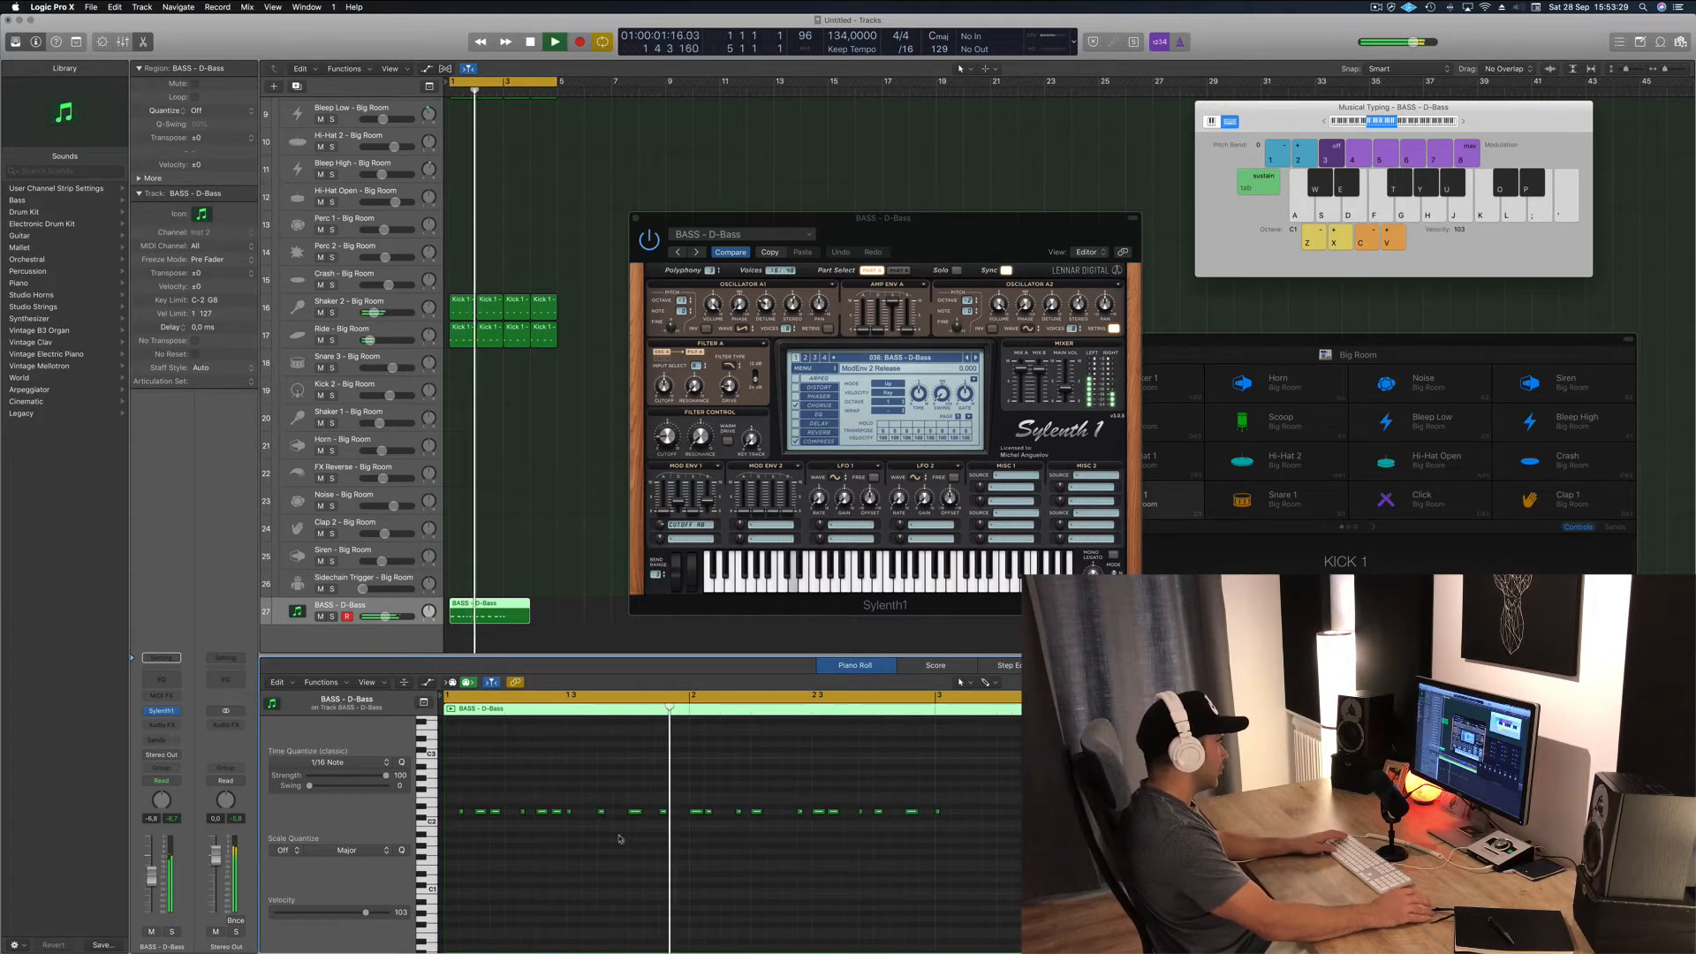
key(space)
drag(564, 798, 939, 824)
key(Delete)
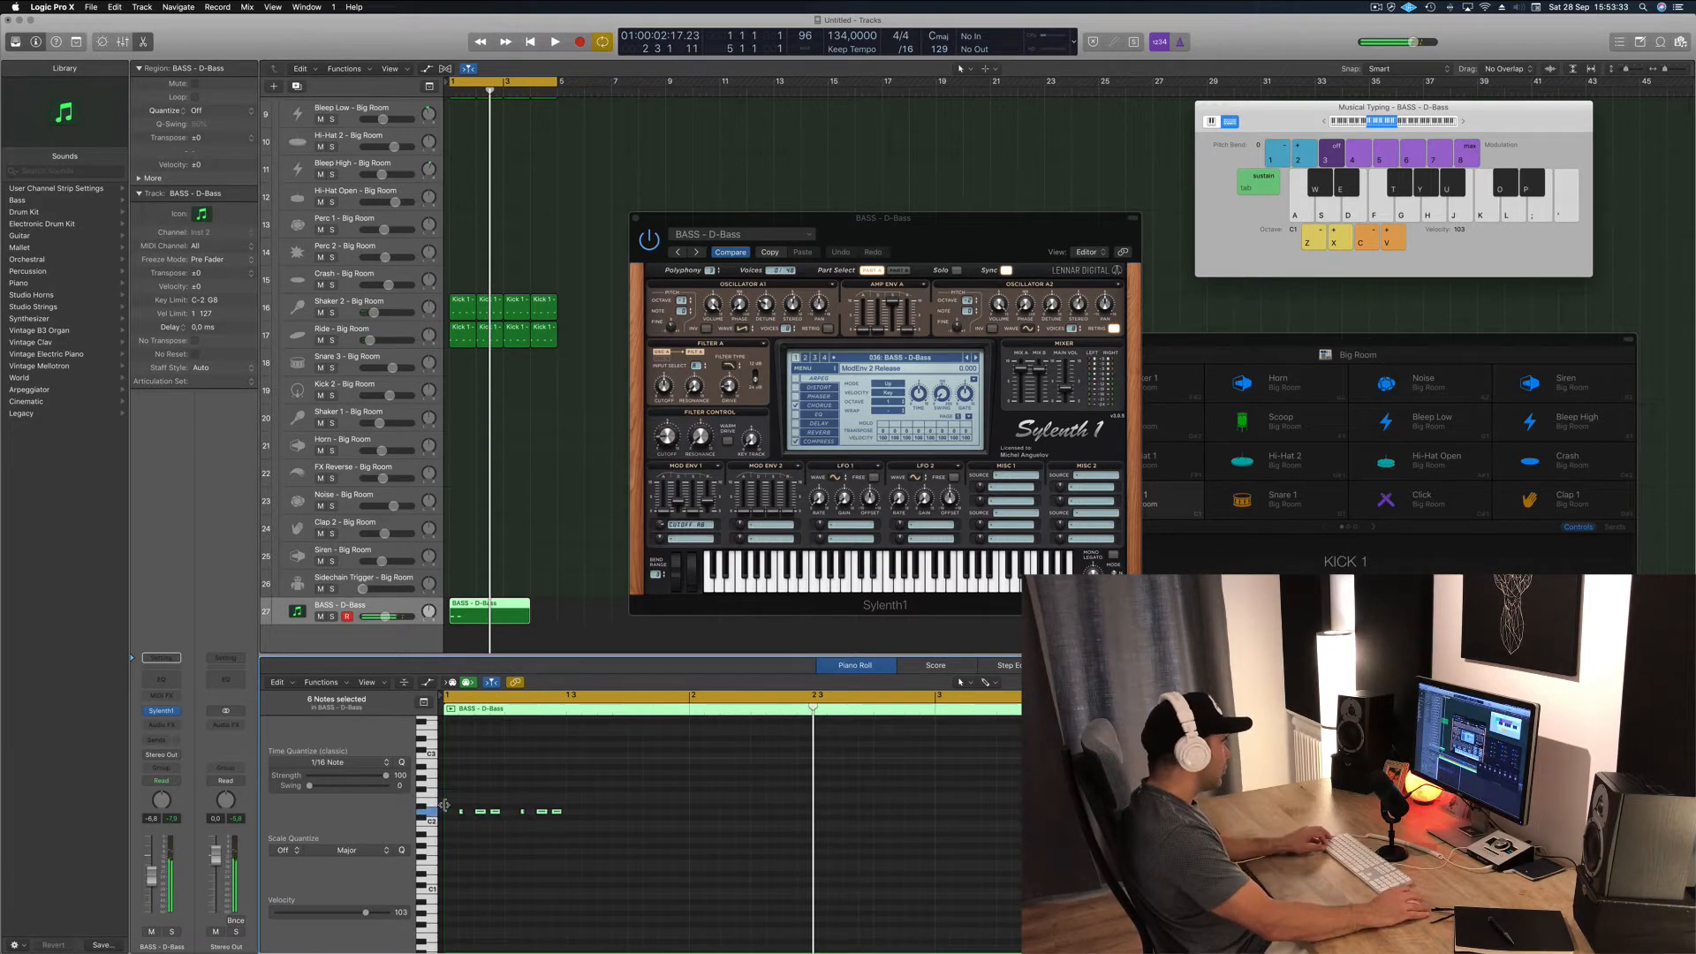
- Copy the six-note bass pattern two beats later, and copy the resulting twelve notes into bars 2 and 3
drag(483, 812, 600, 815)
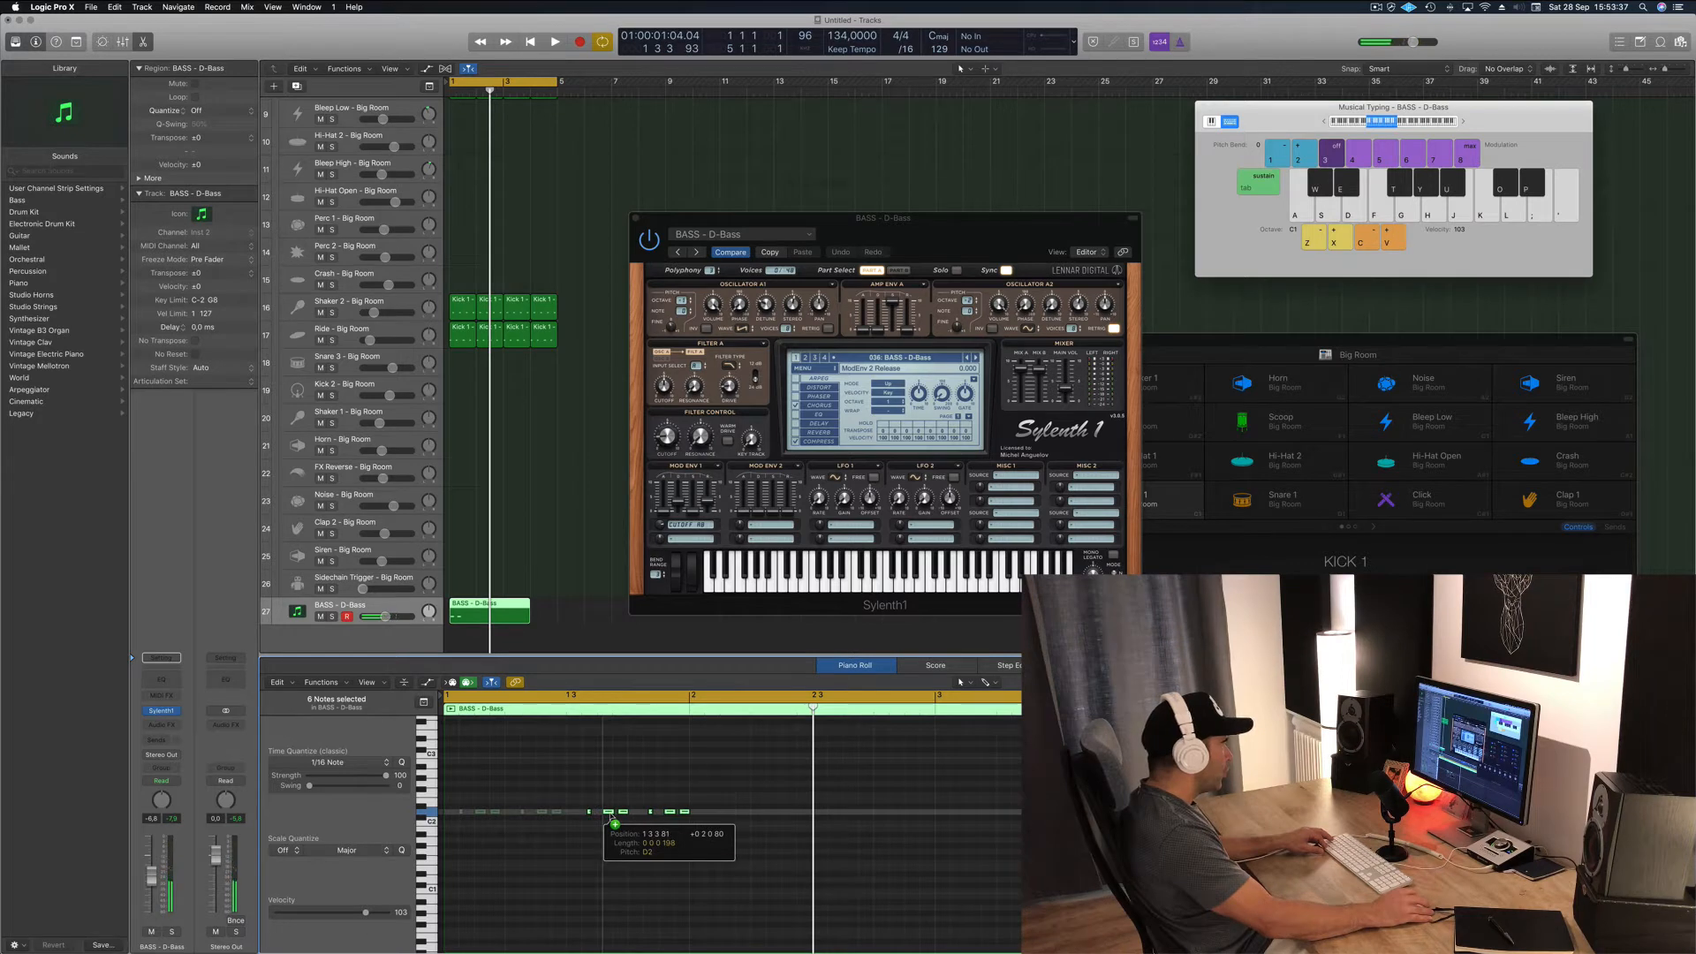
drag(605, 816, 605, 817)
drag(731, 799, 703, 822)
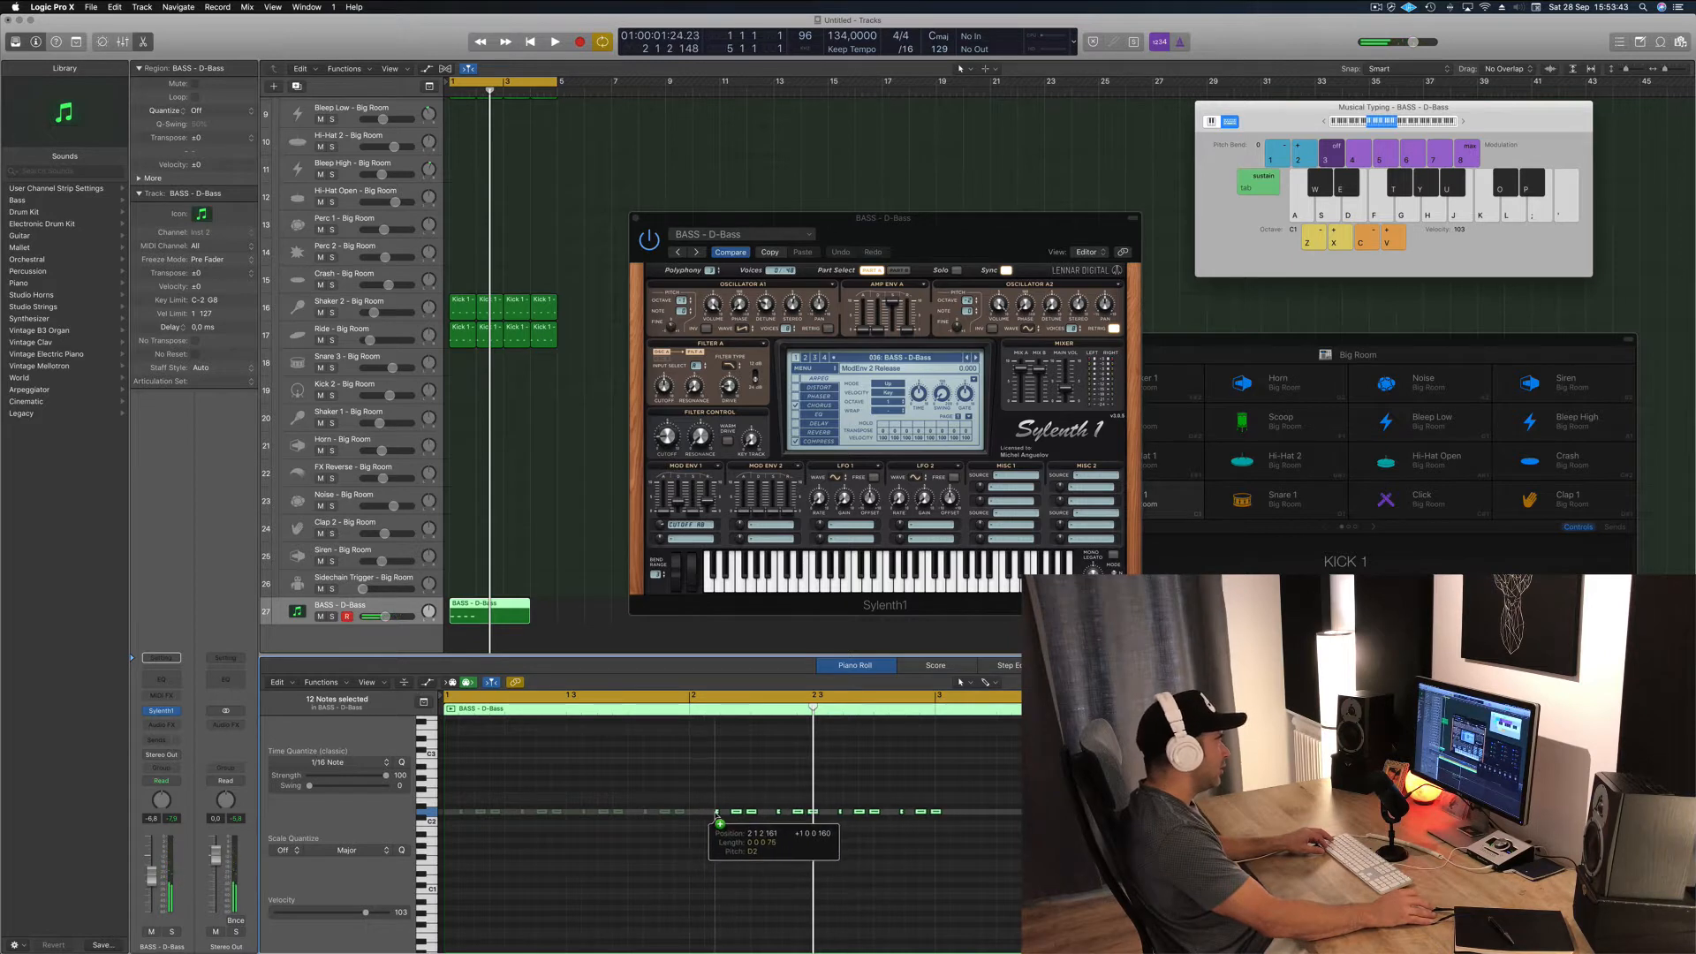
drag(741, 814, 926, 815)
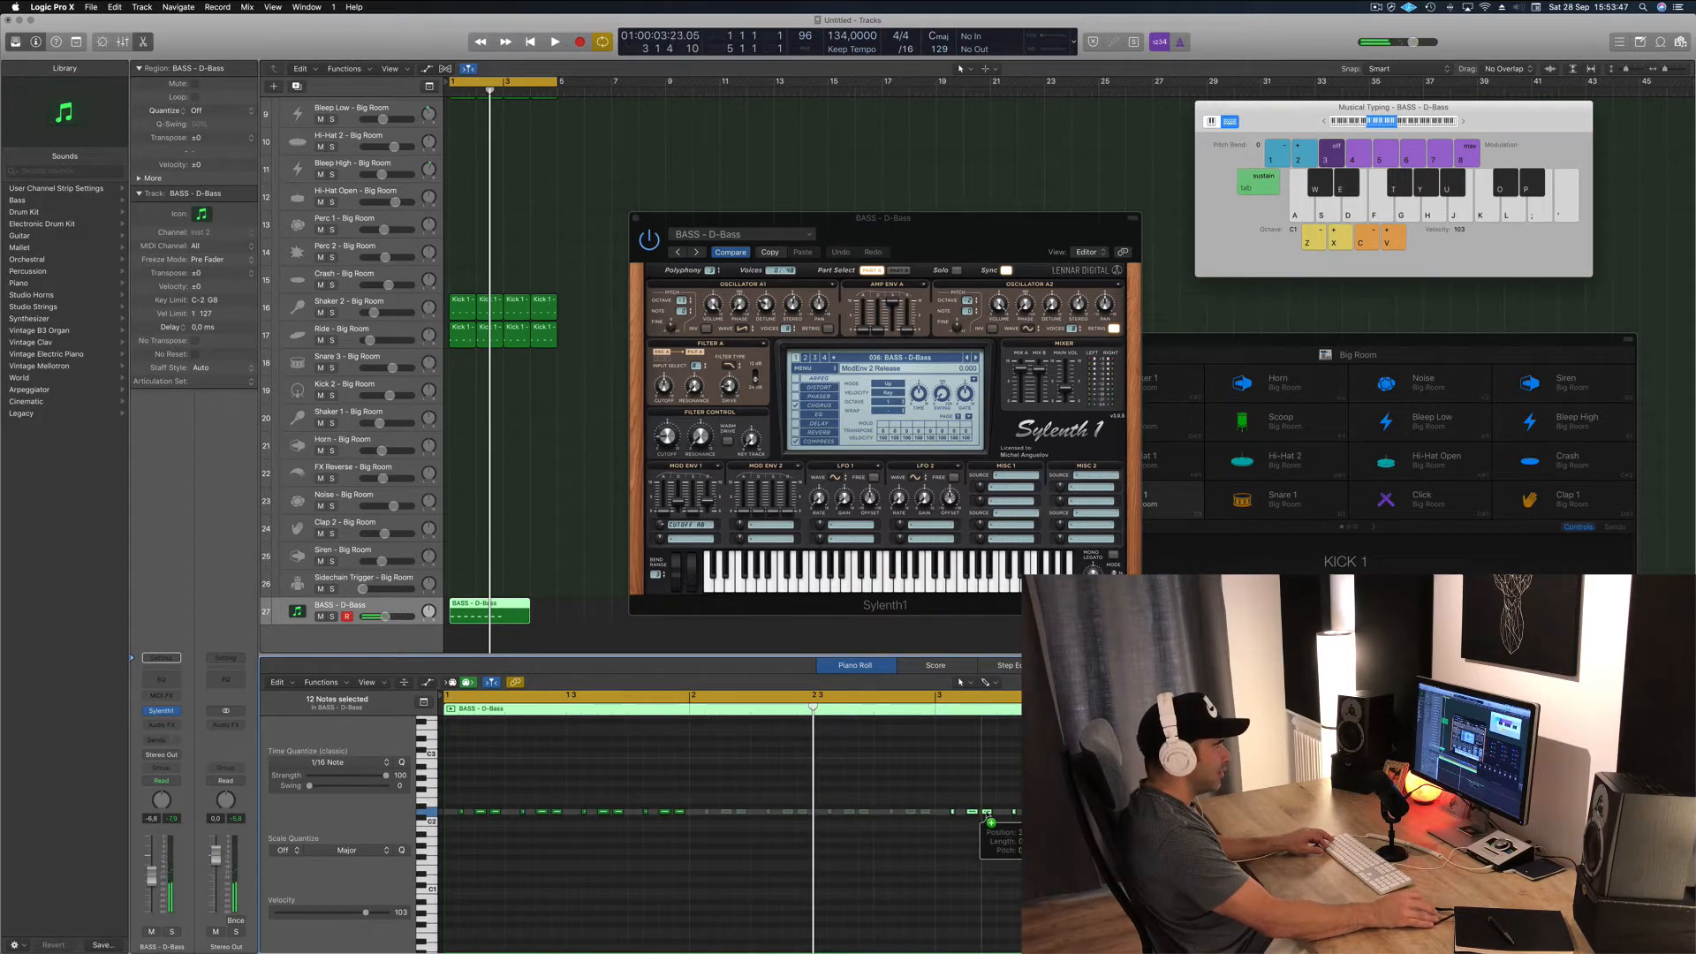
- Play the loop and split the D-Bass region at bar 3
key(space)
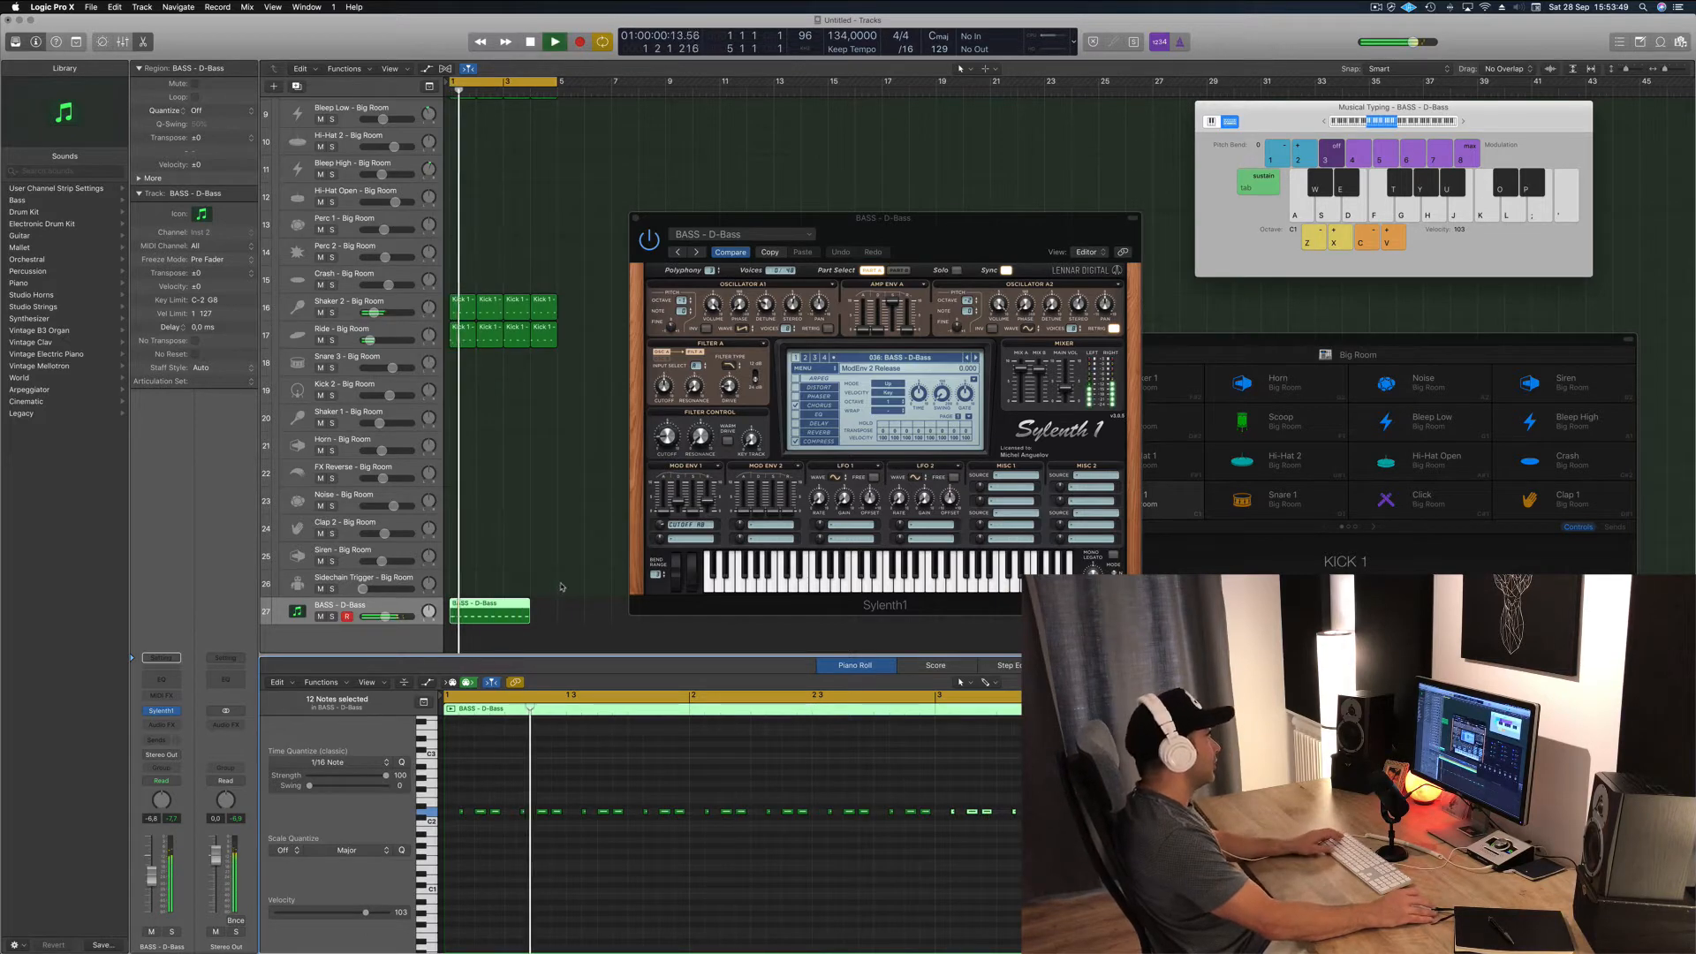
super+double_click(505, 606)
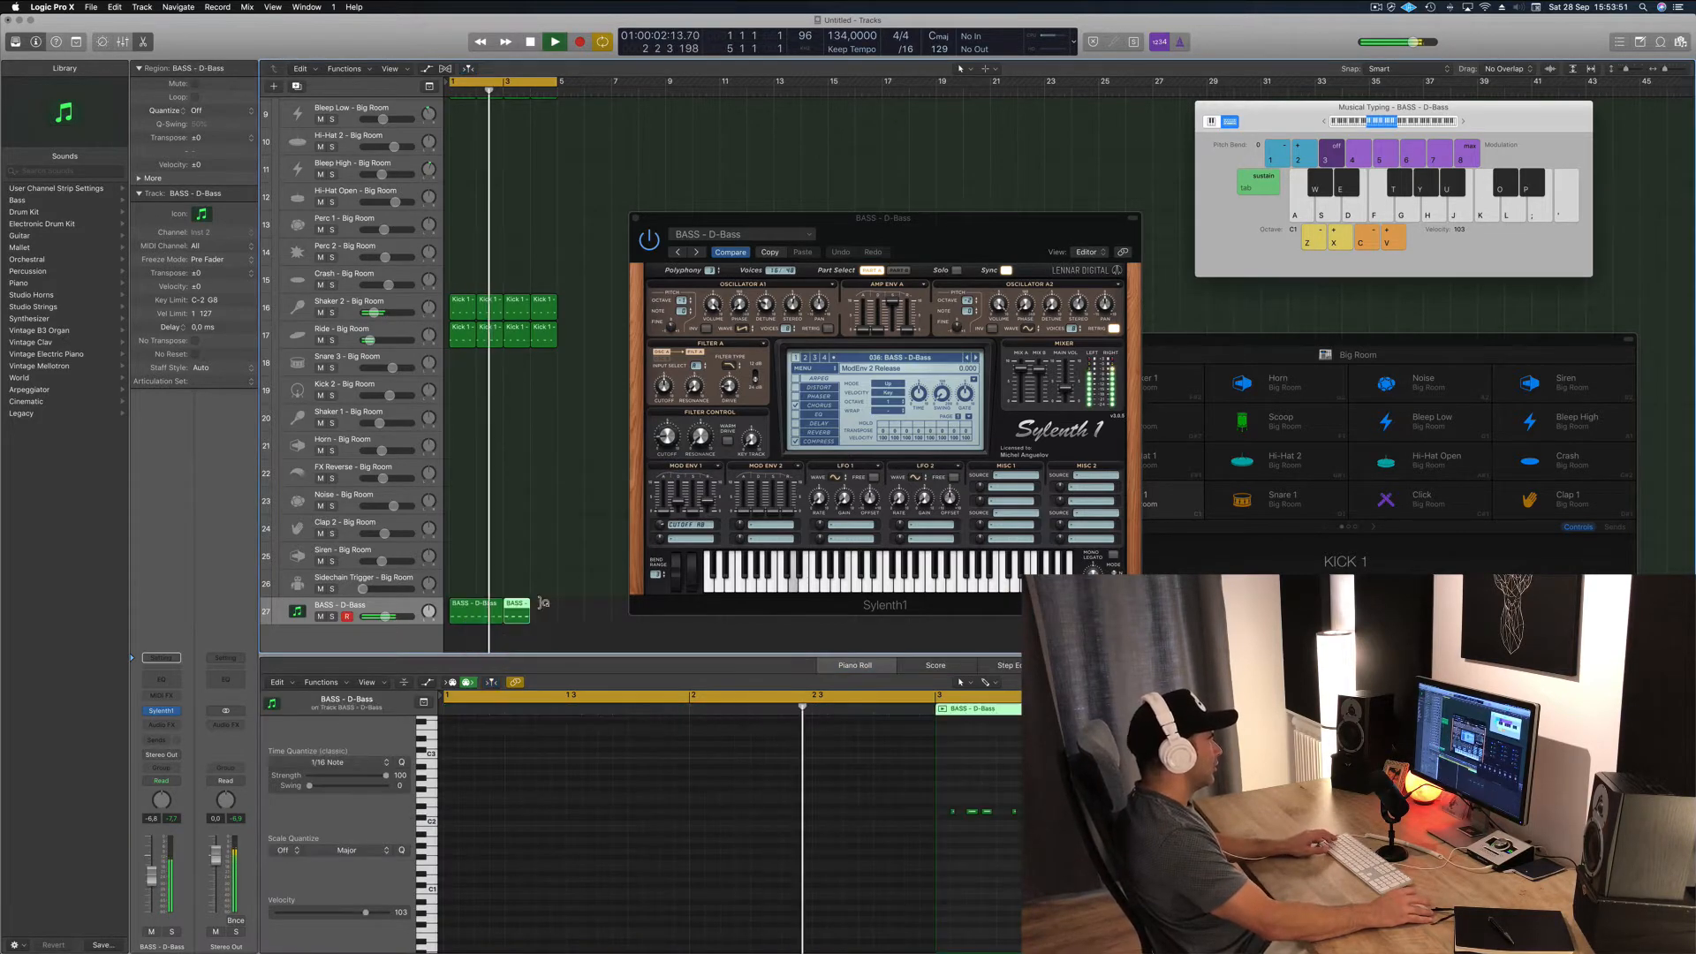
- Replace the D-Bass region after bar 3 with a copy of the first two-bar region, and lower the track's volume to -12.4 dB
key(Delete)
drag(489, 605, 531, 609)
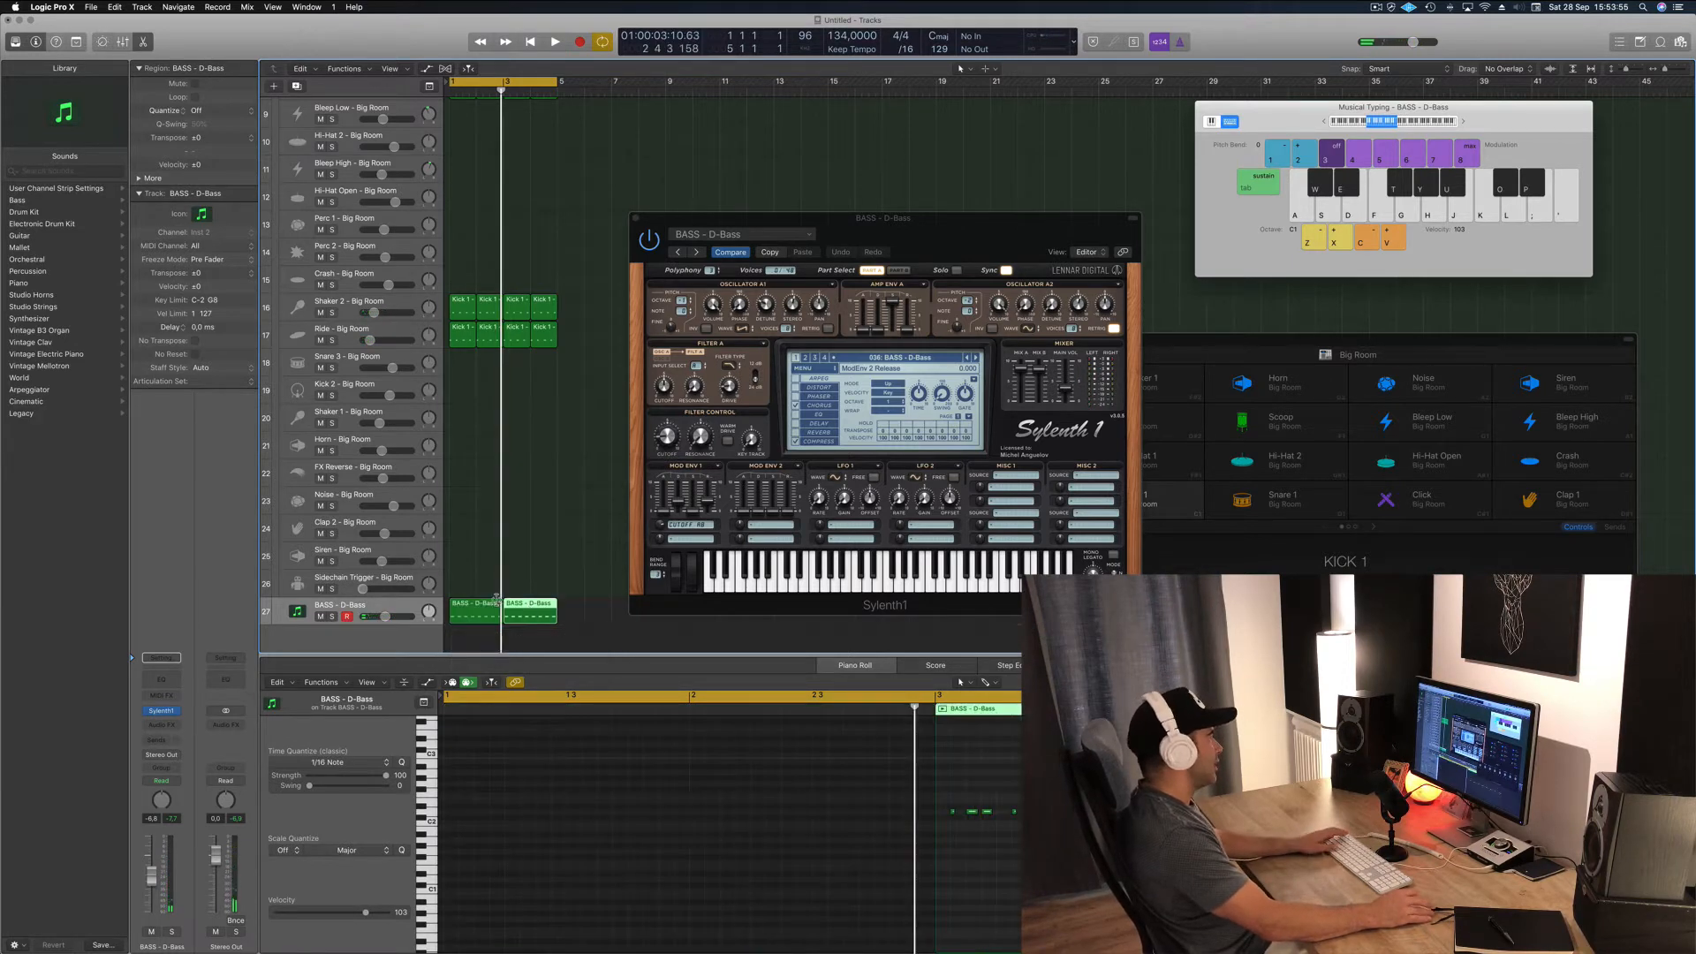
key(space)
drag(152, 882, 151, 892)
key(space)
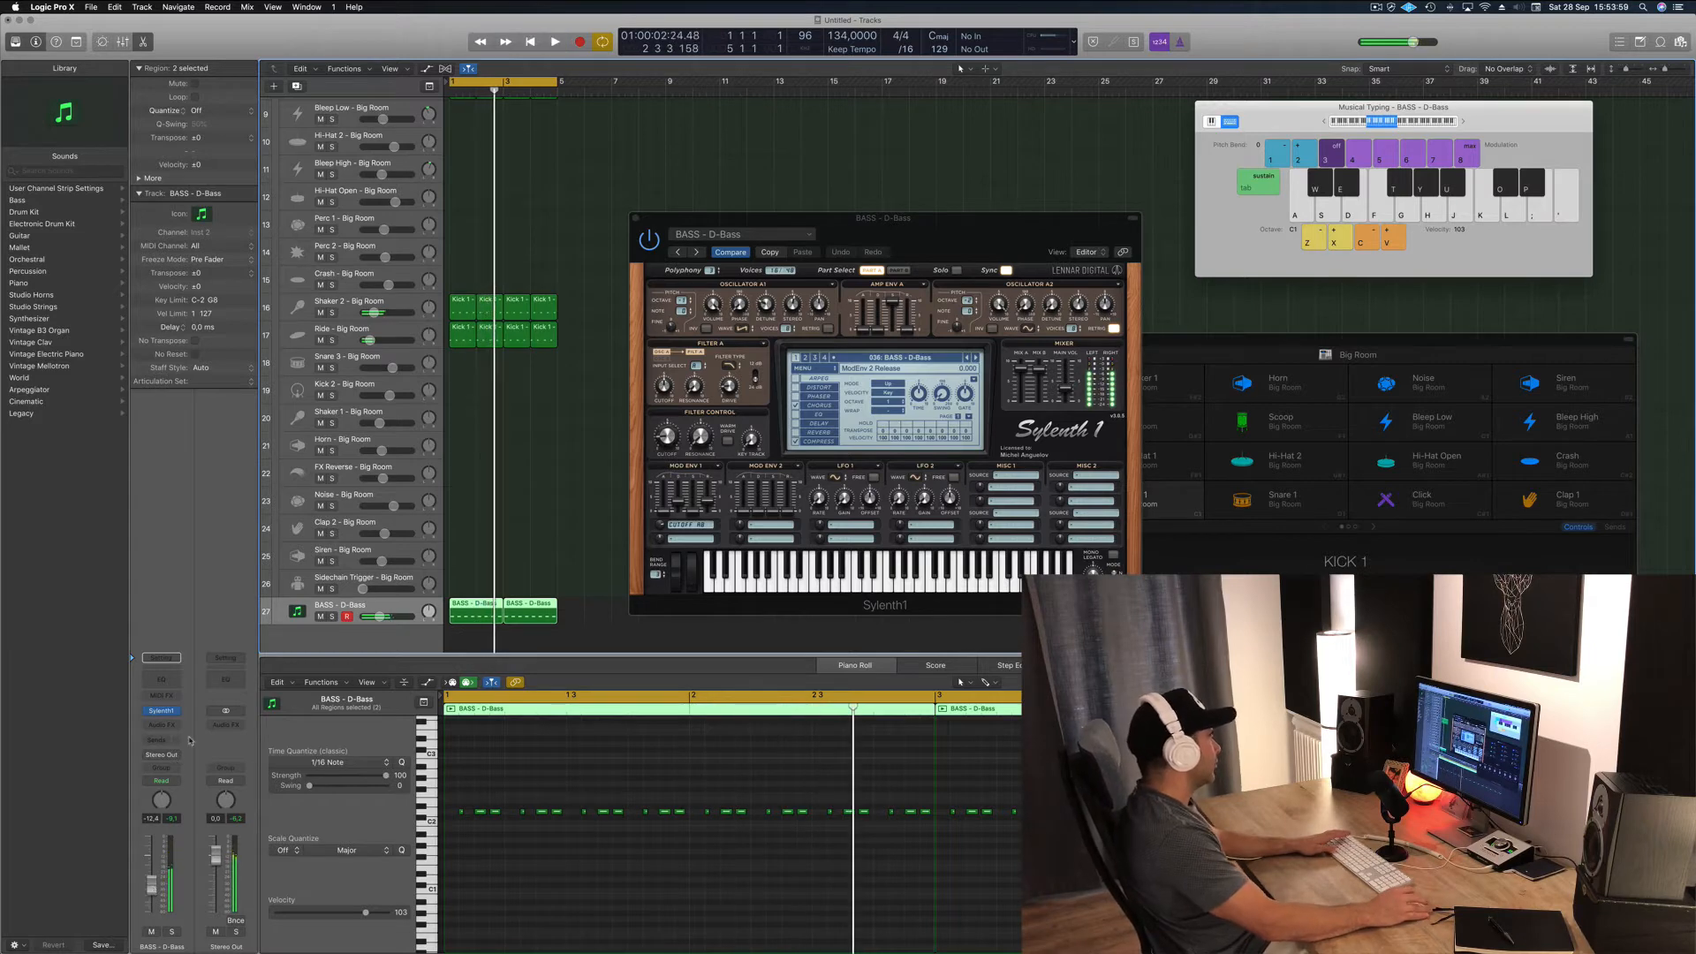
- Insert a stereo Compressor on the D-Bass track and move its window clear of the track list
click(177, 726)
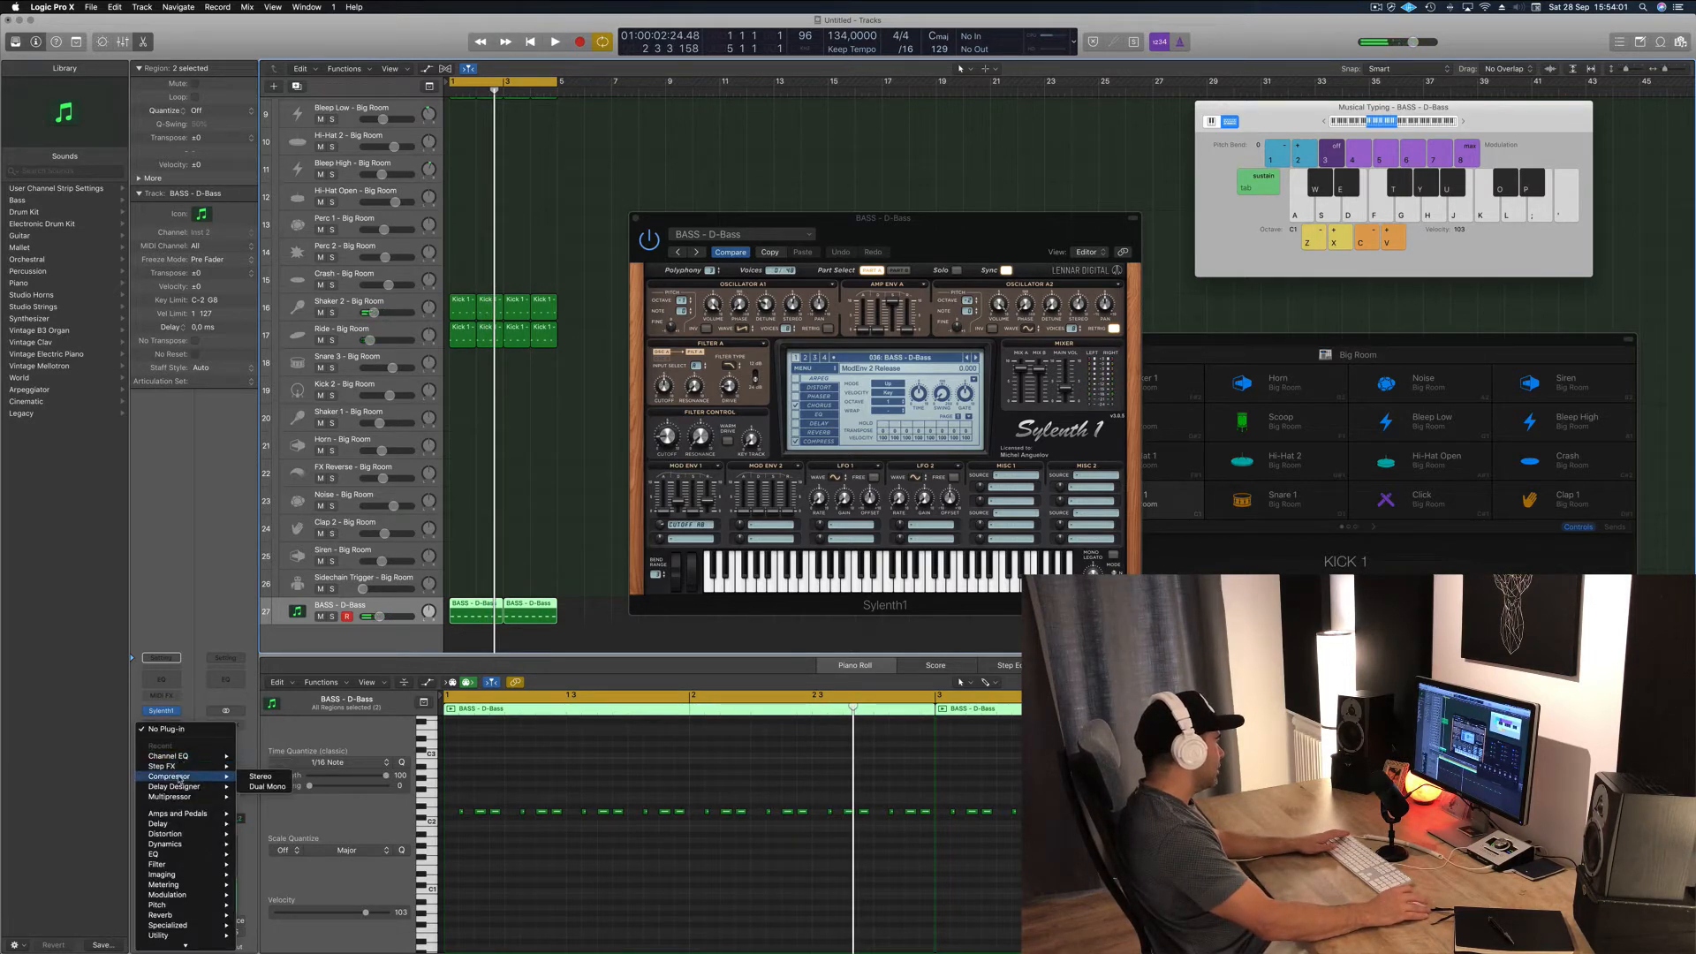
click(261, 777)
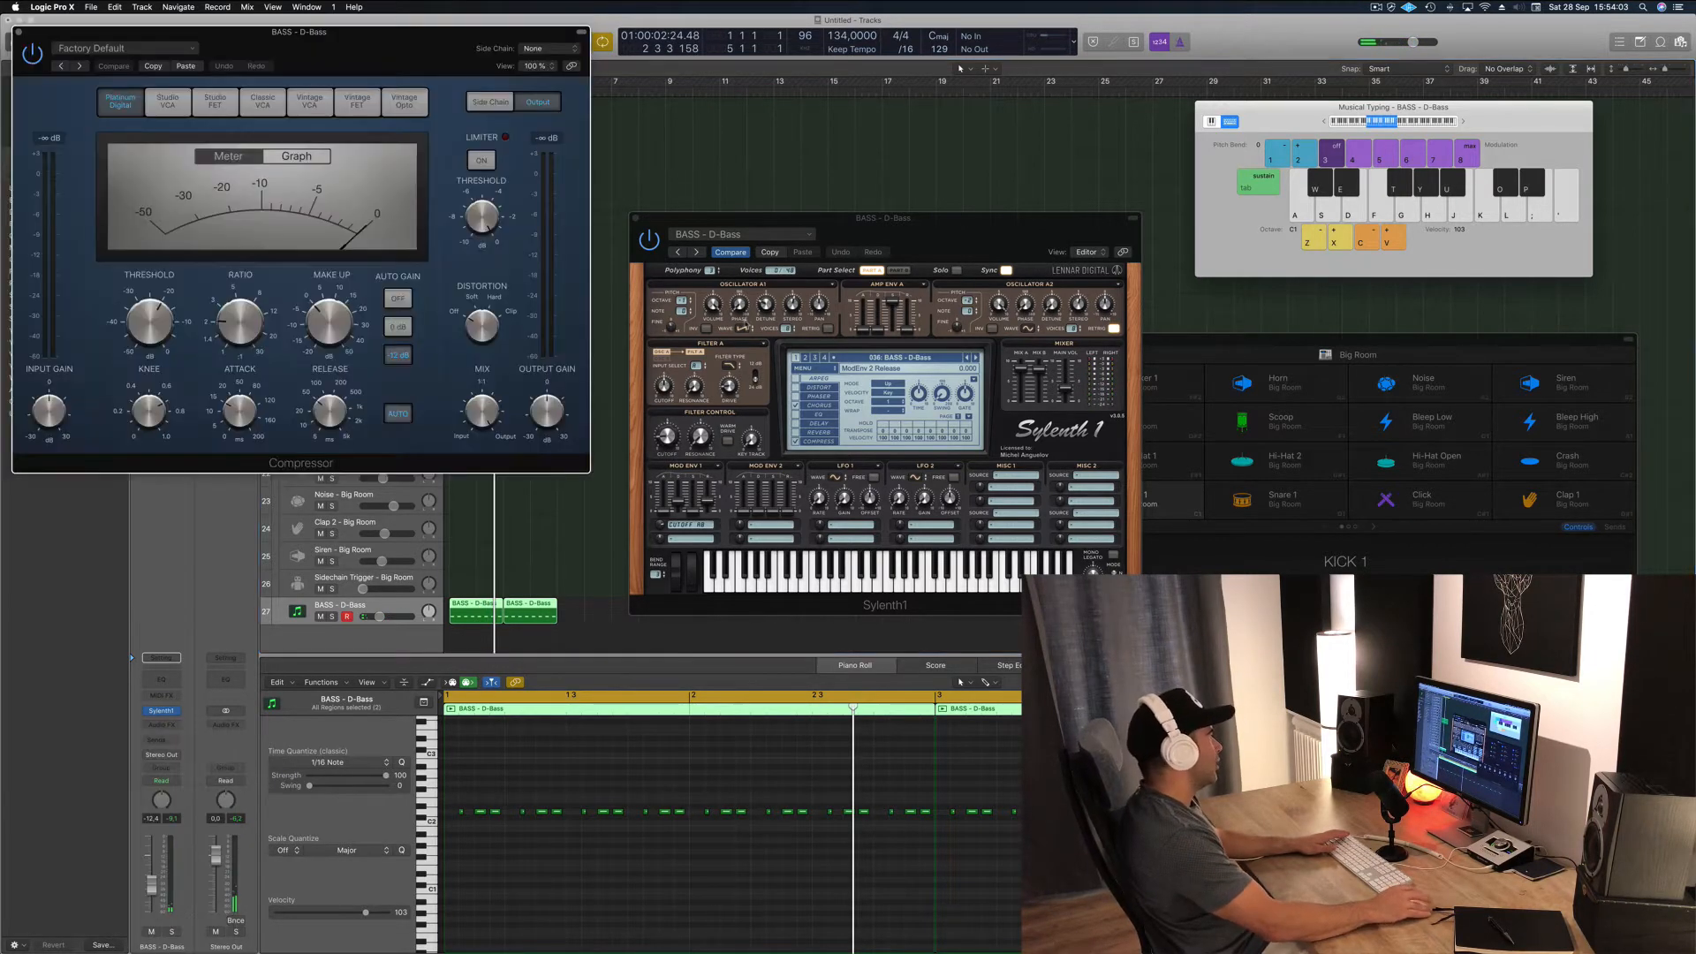
drag(458, 42, 1366, 338)
- Add a Bus 6 send to the Kick 1 track, and set the output of the bus's aux channel to No Output
scroll(489, 250, up, 5)
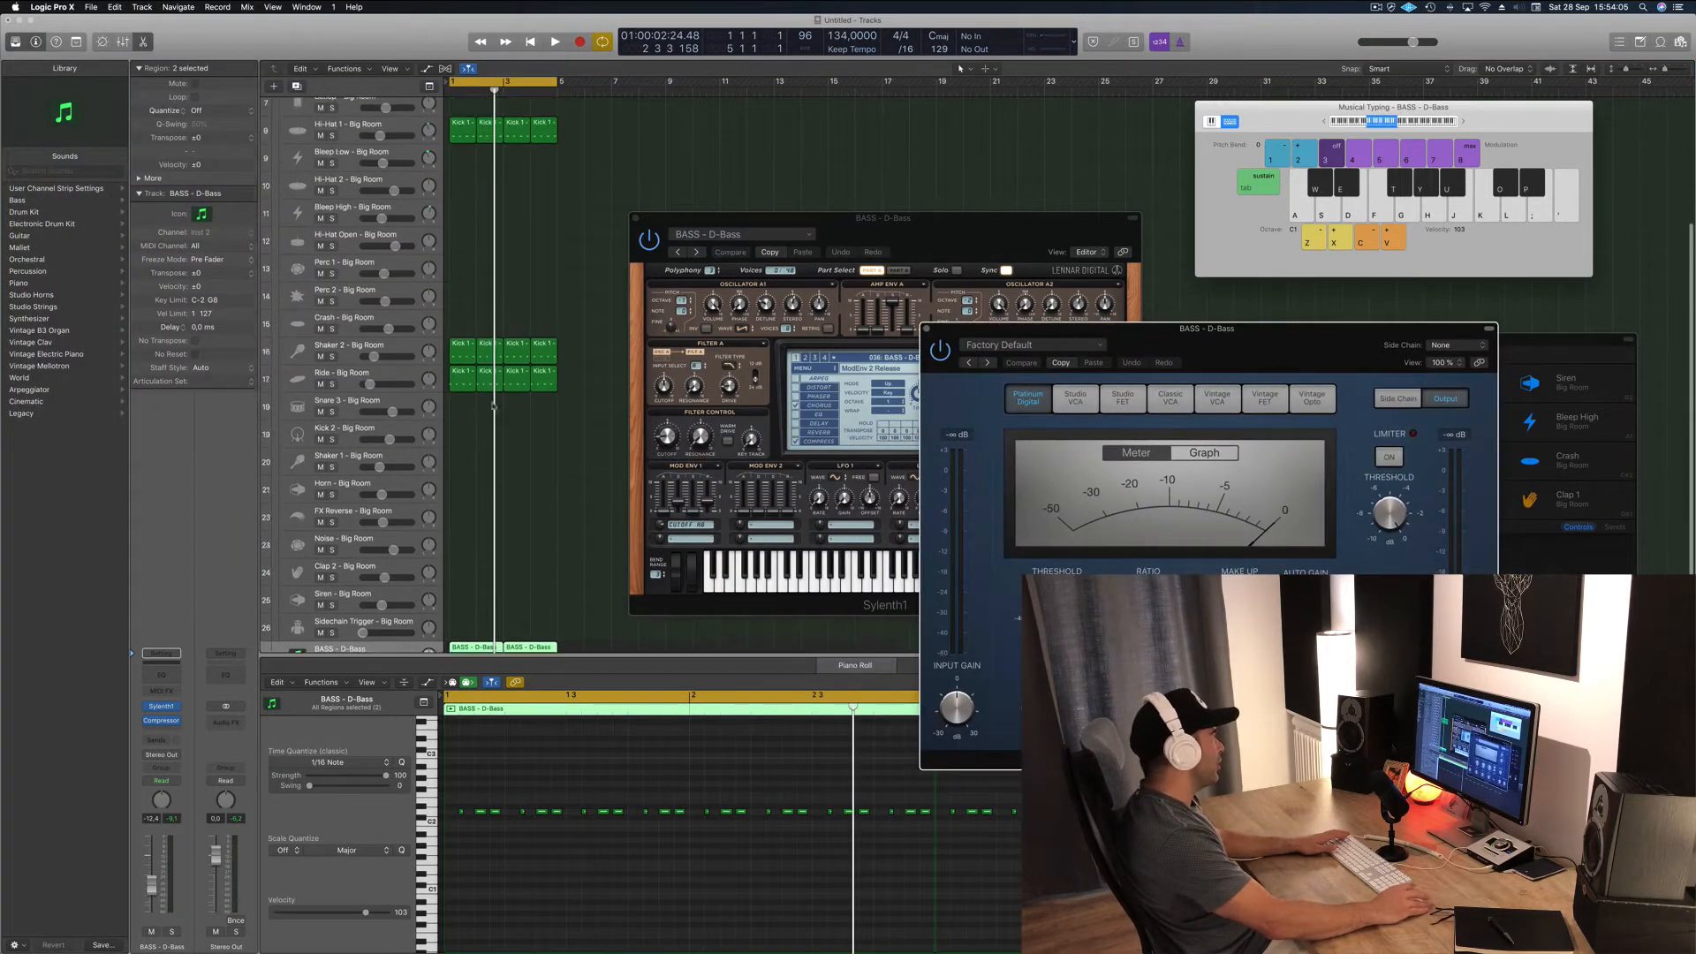
scroll(489, 251, up, 2)
click(354, 133)
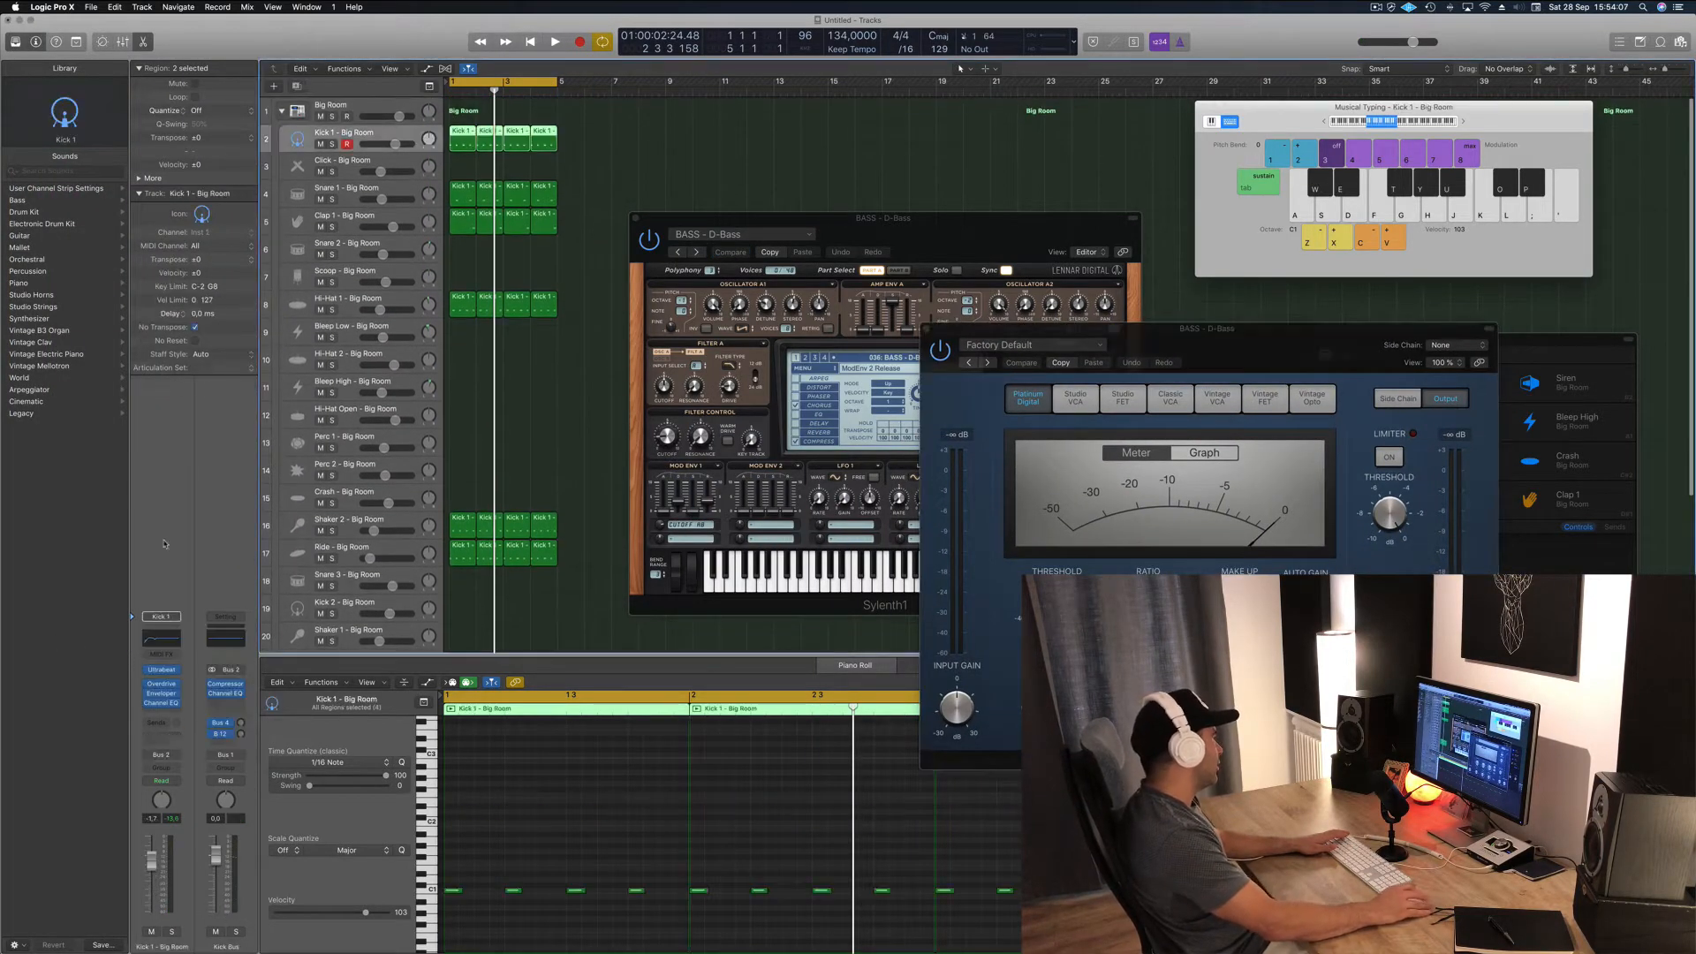
click(160, 725)
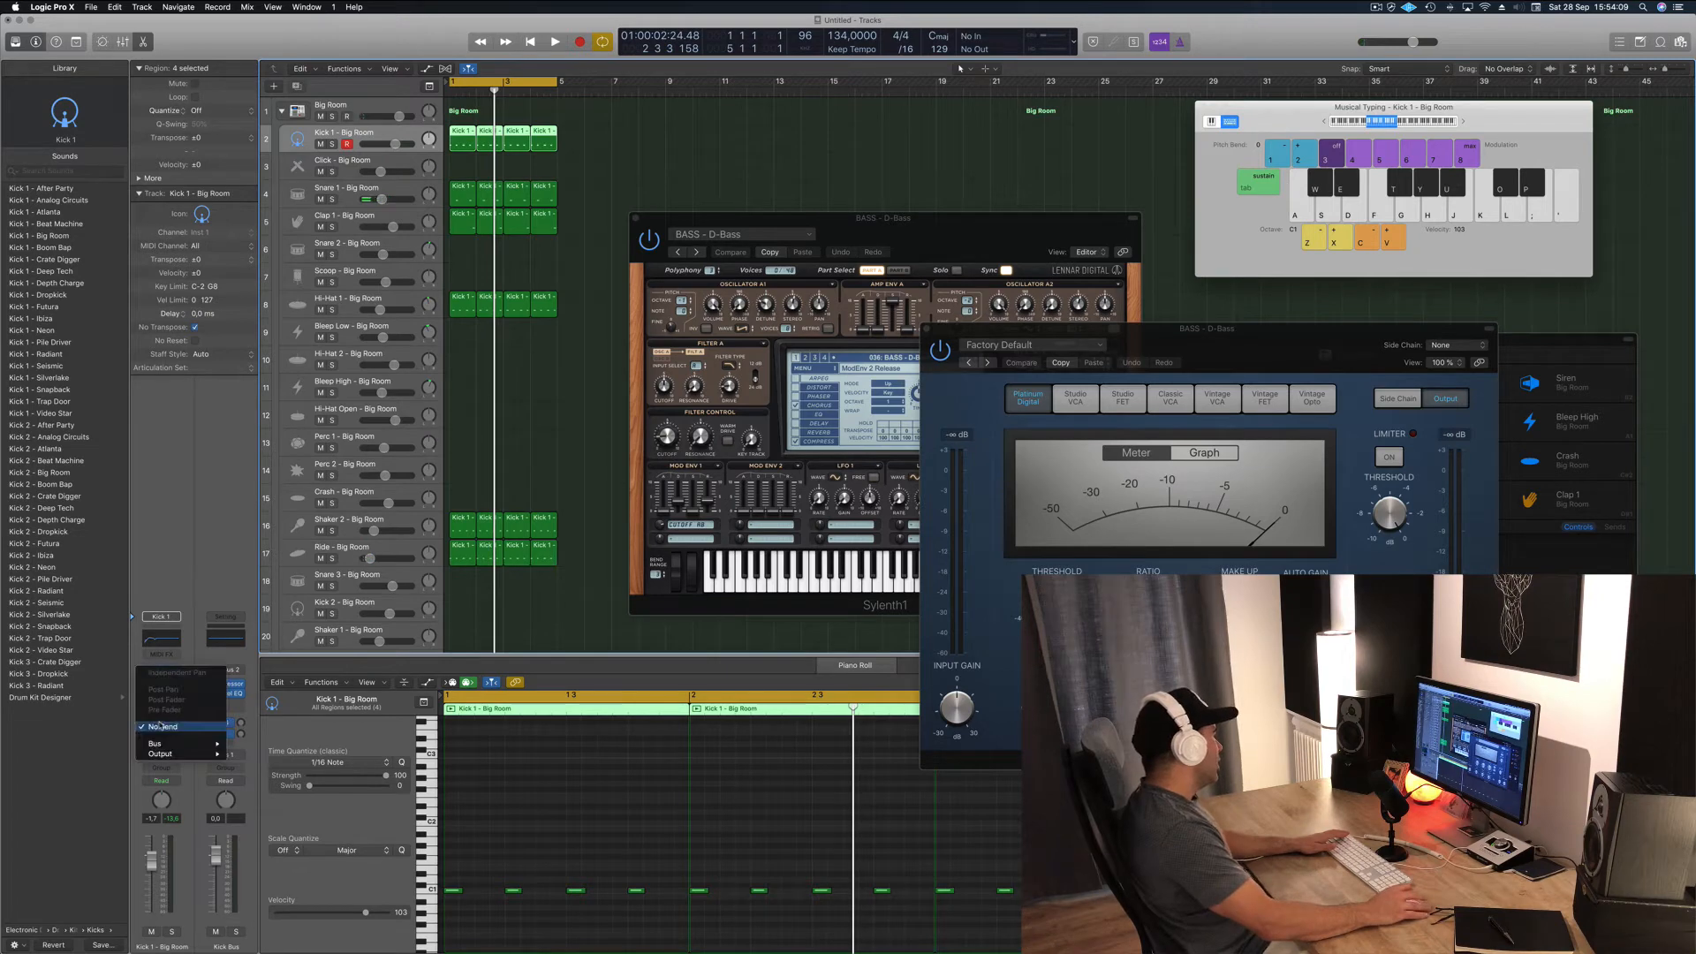
mouse_move(161, 744)
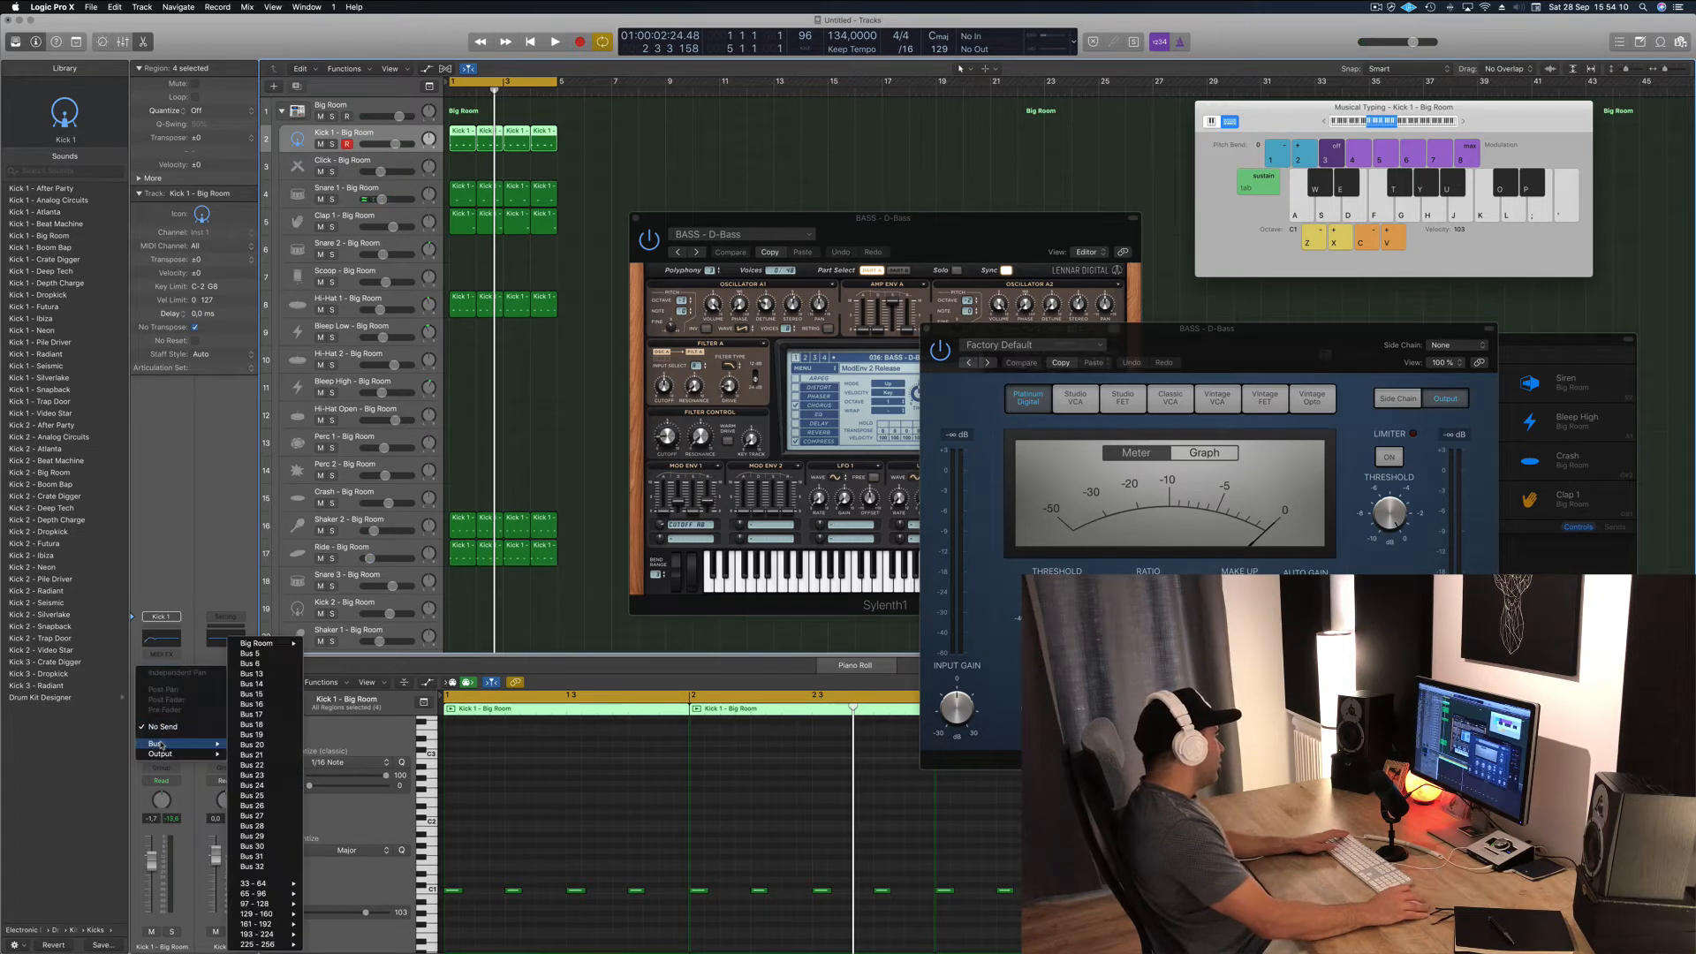
click(271, 669)
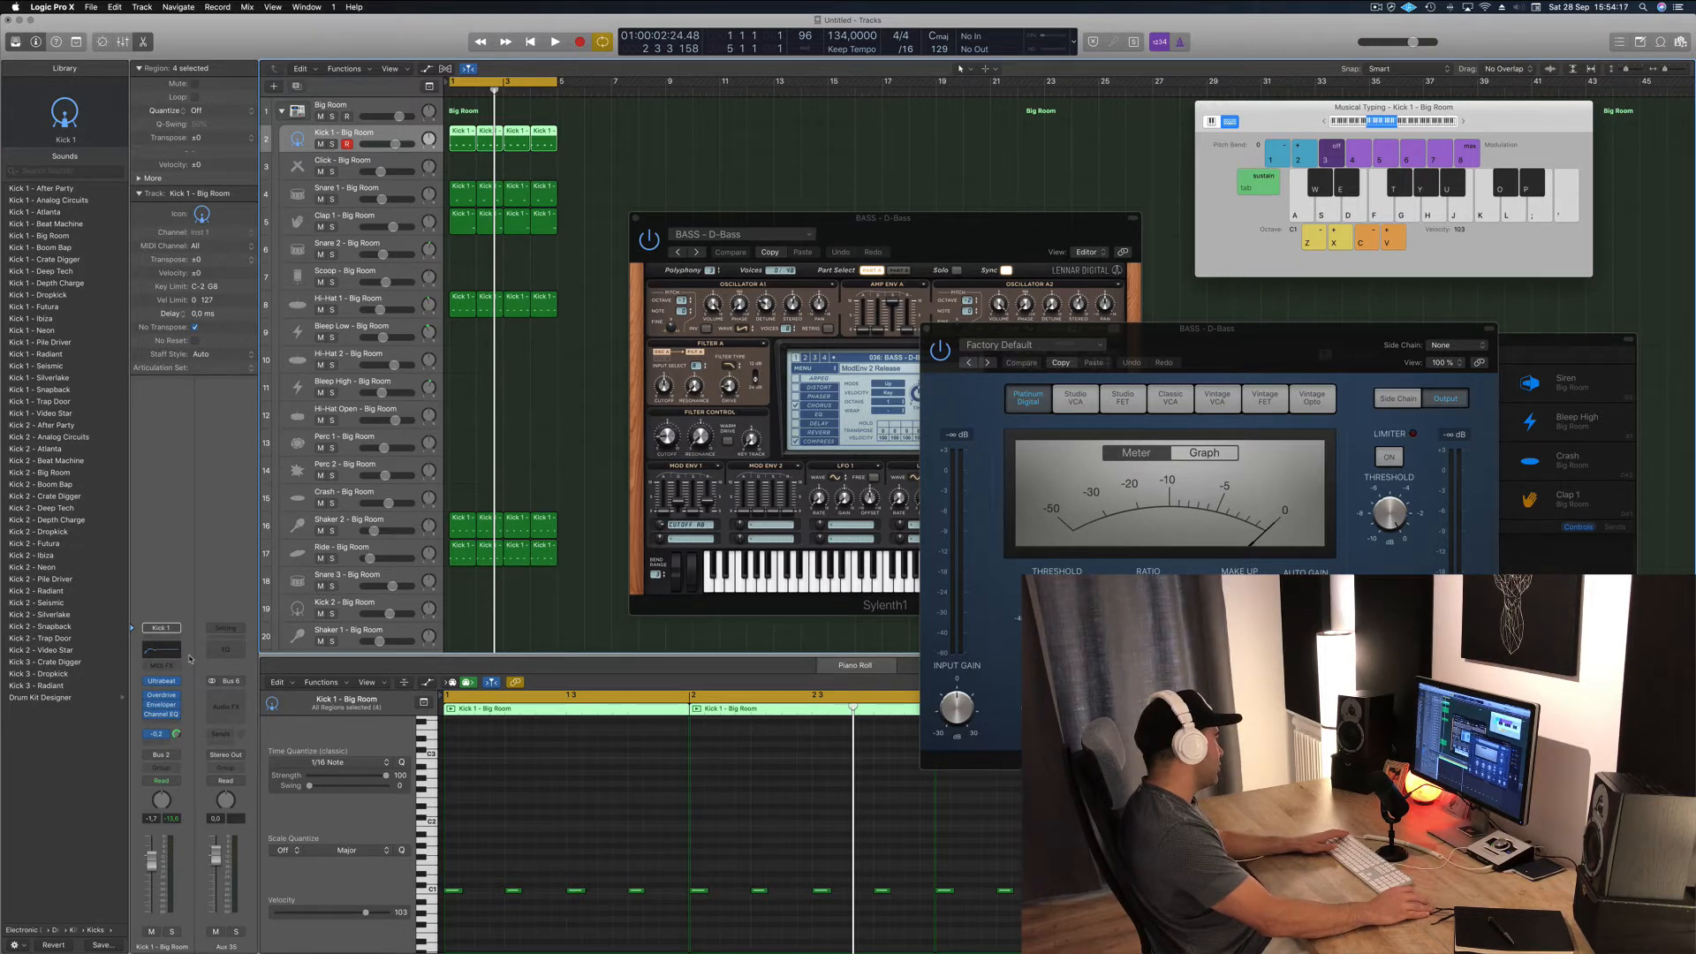
click(226, 755)
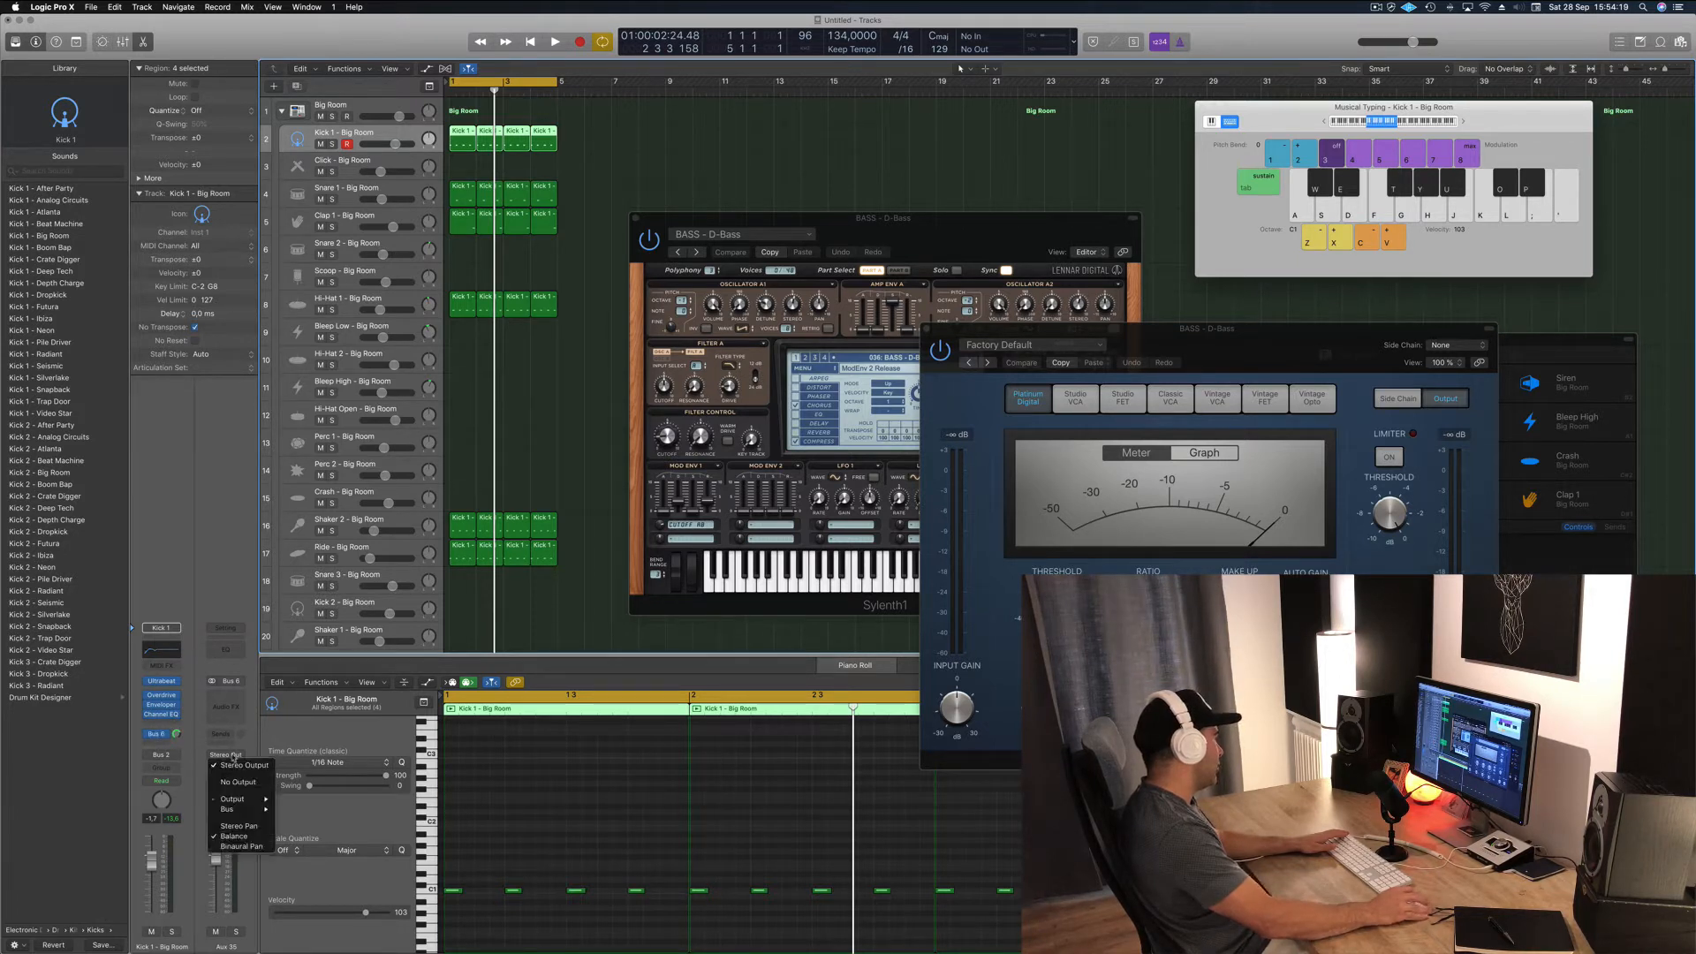
click(235, 783)
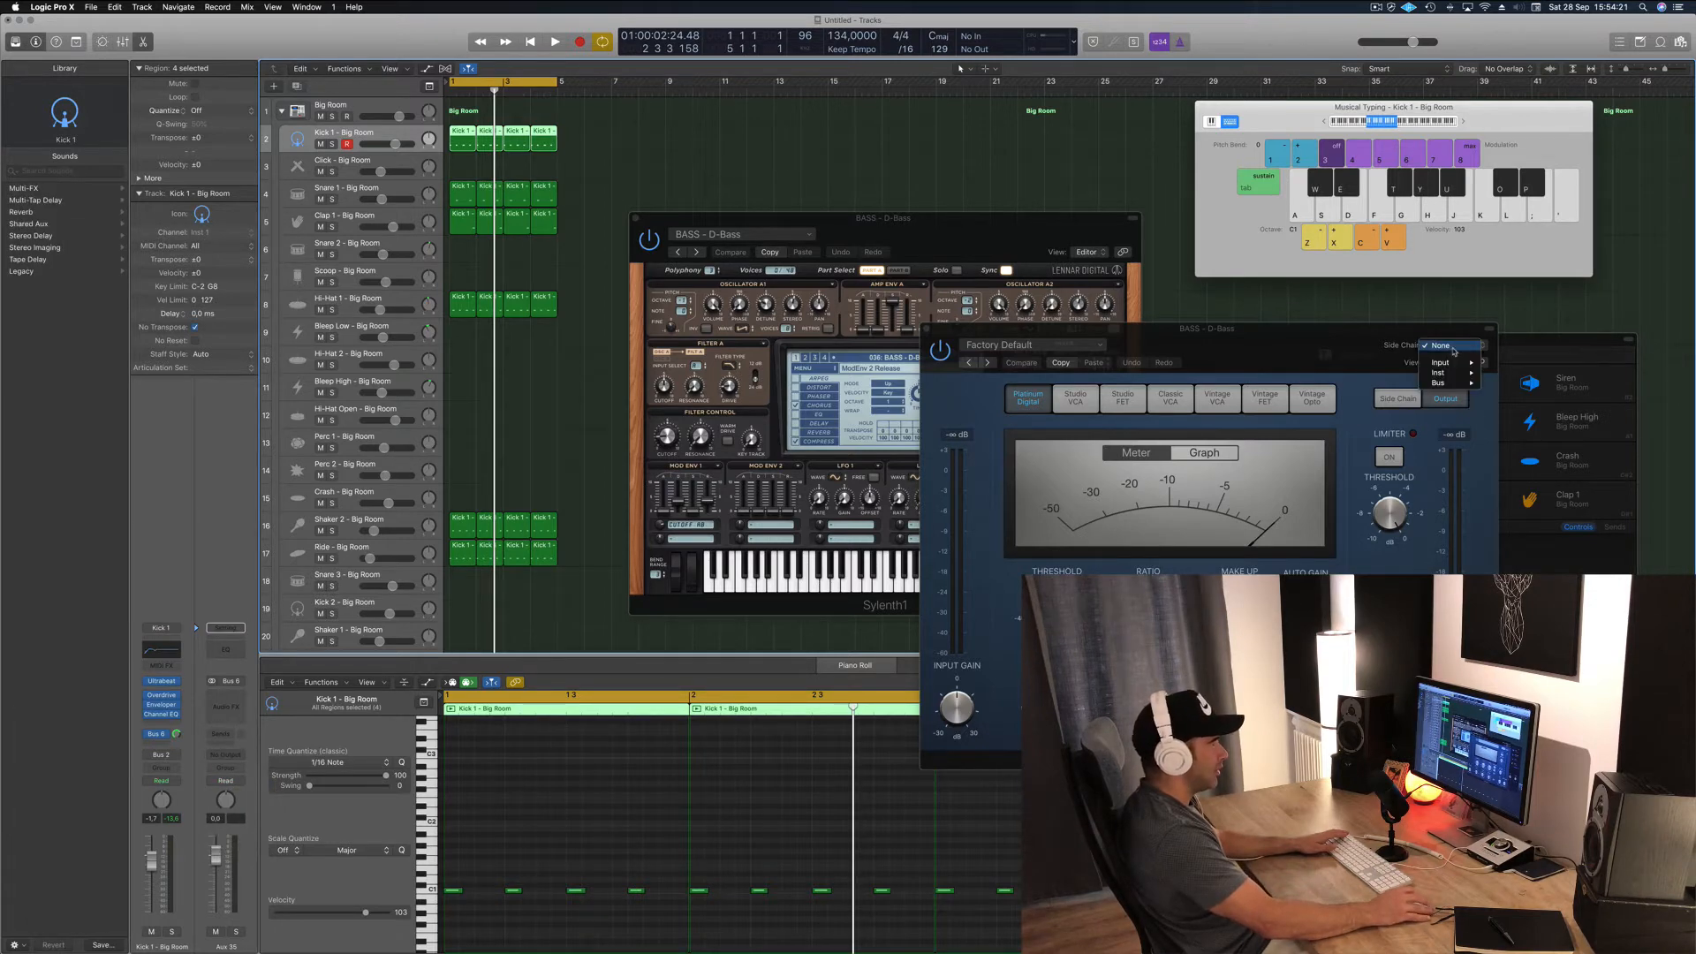
- Set the D-Bass compressor's side chain source to Bus 6 and play the loop
mouse_move(1450, 386)
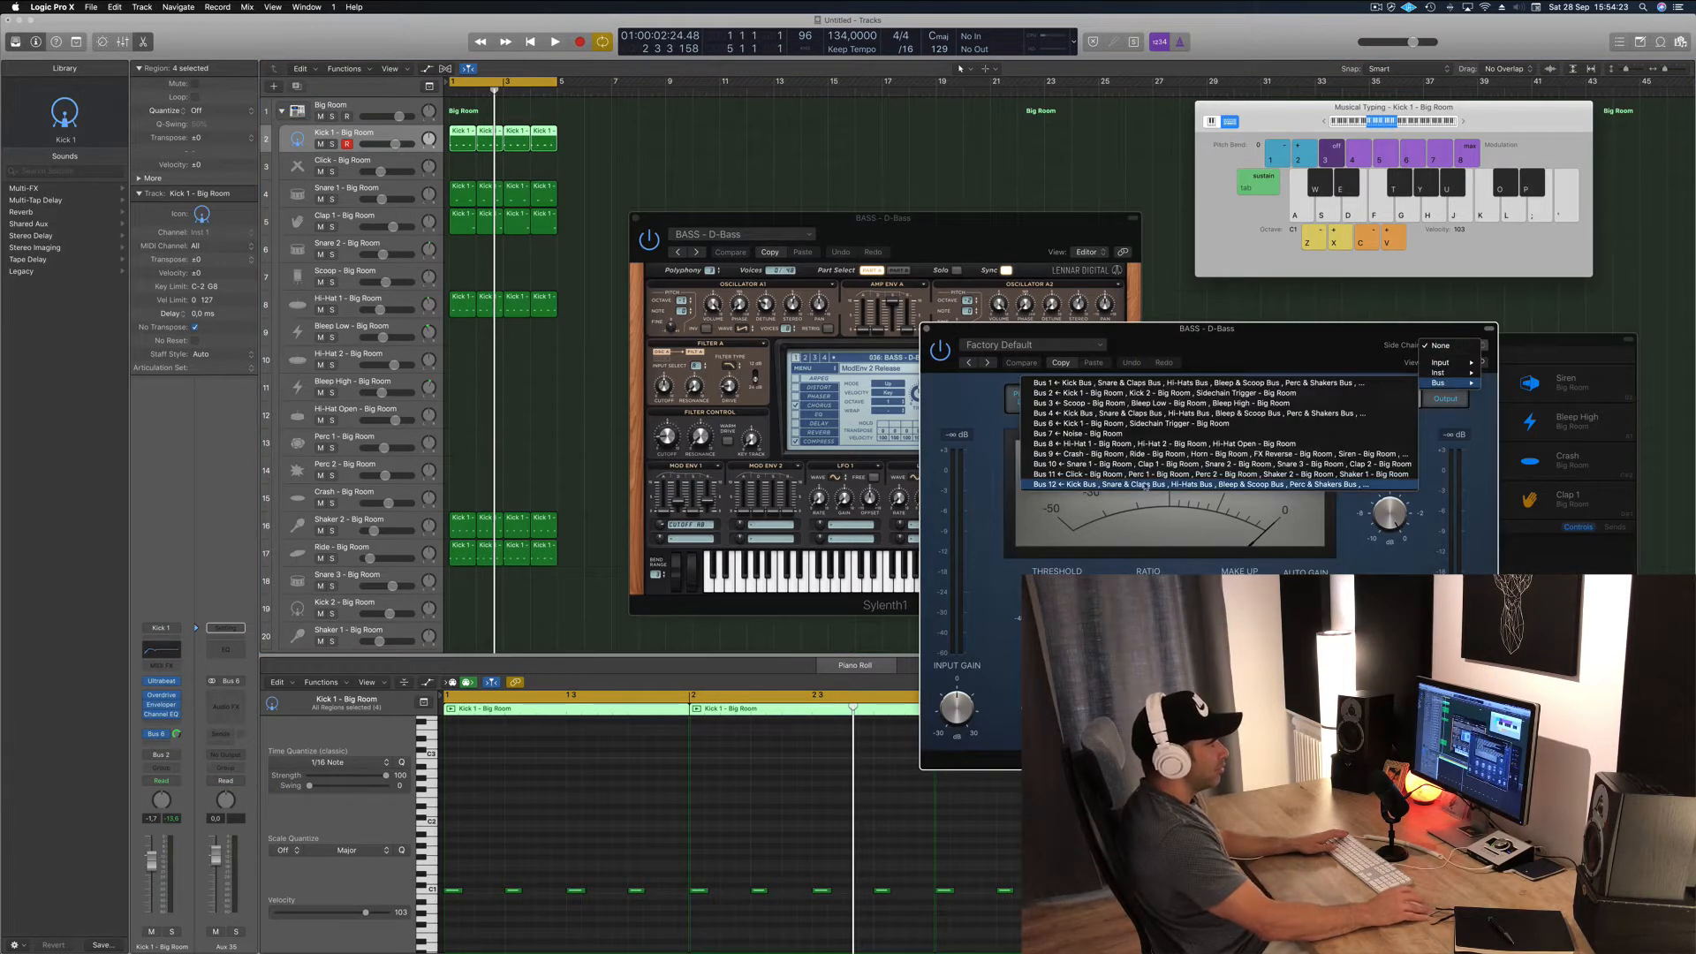
click(1093, 424)
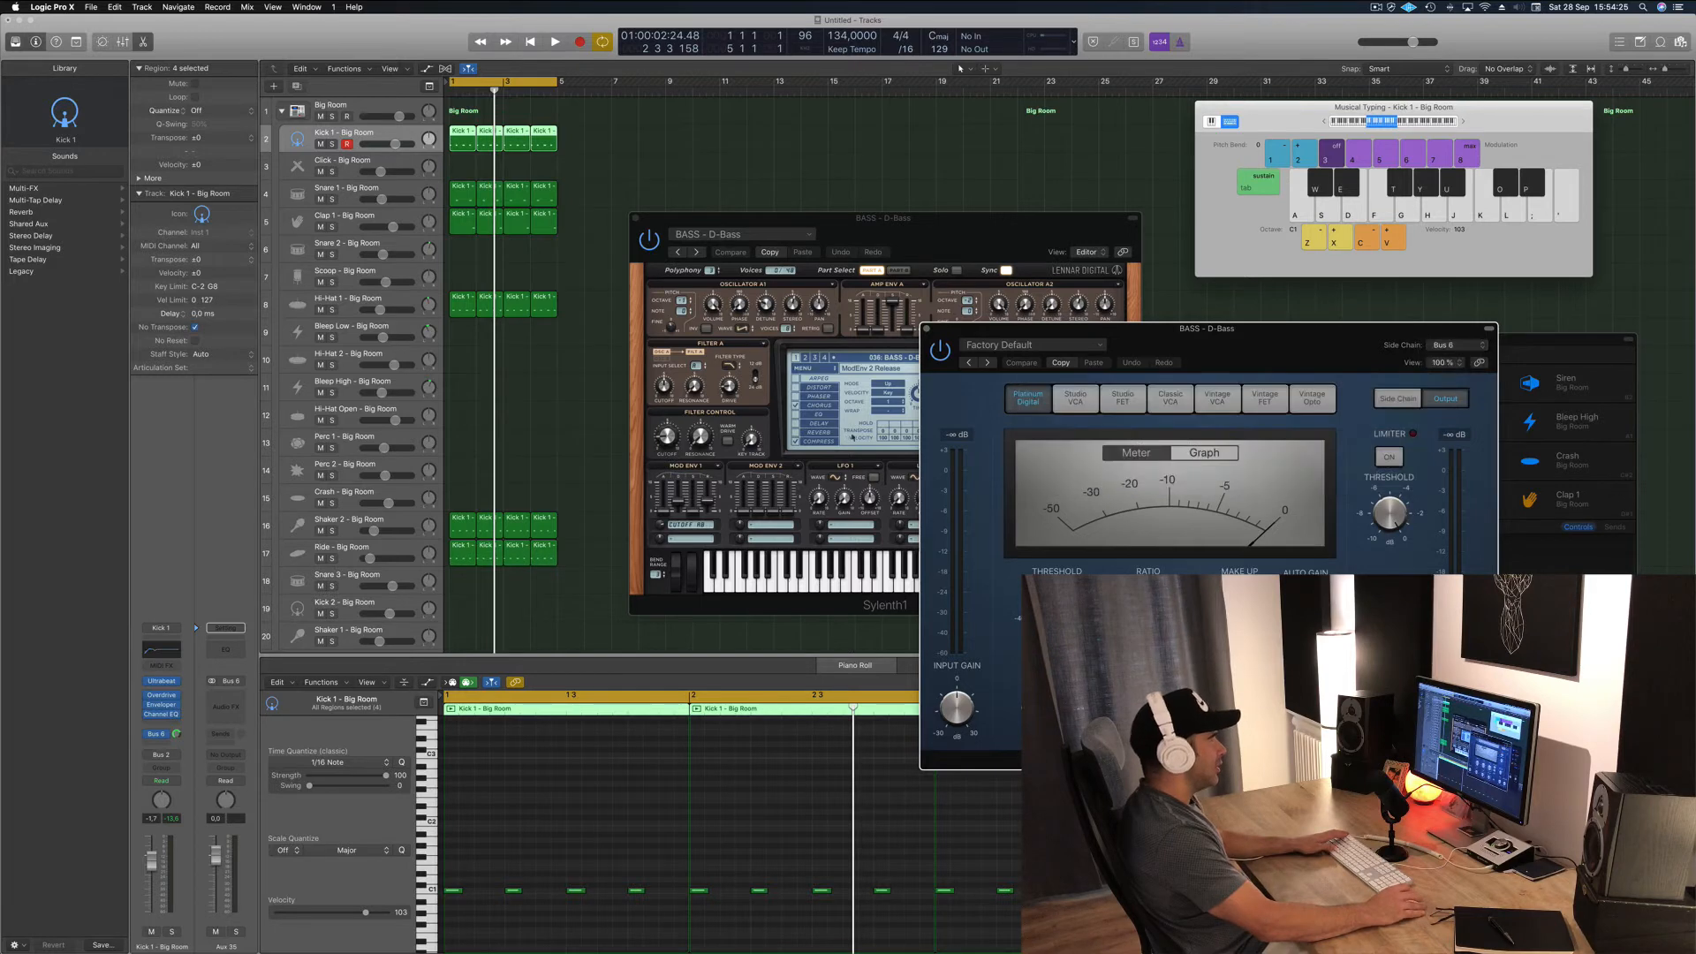
drag(1183, 345, 1204, 278)
key(space)
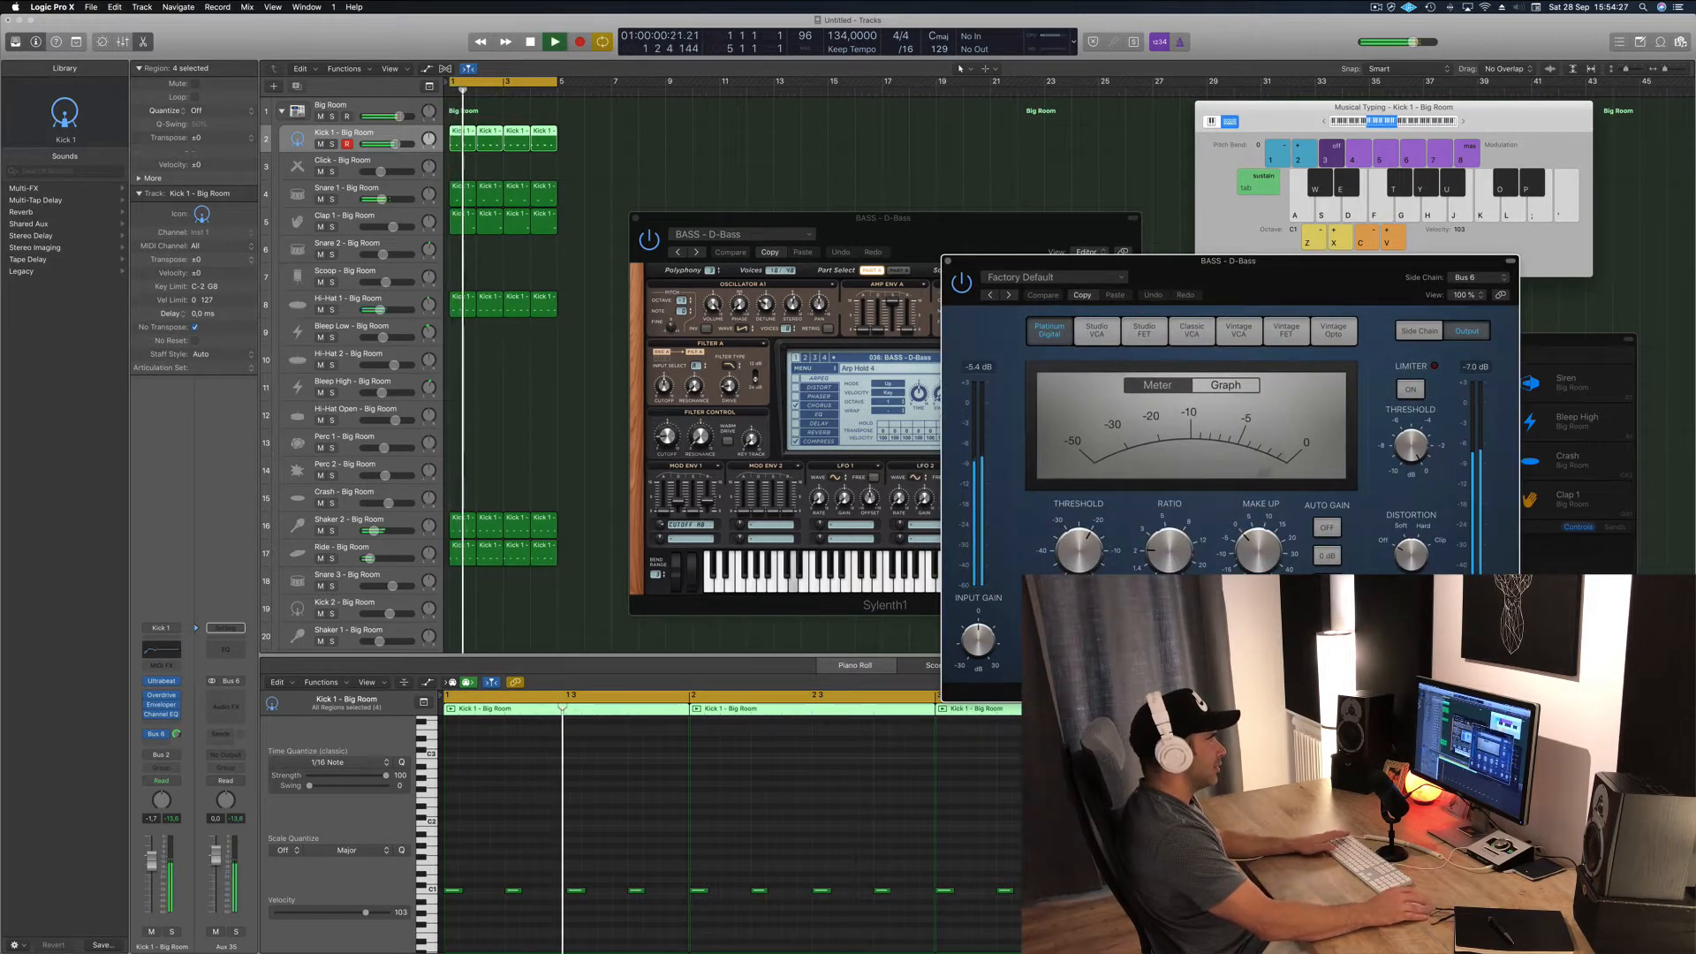
- Adjust the side-chained compressor's threshold to about -21 dB during playback, close its window, and listen to the loop
key(space)
key(space)
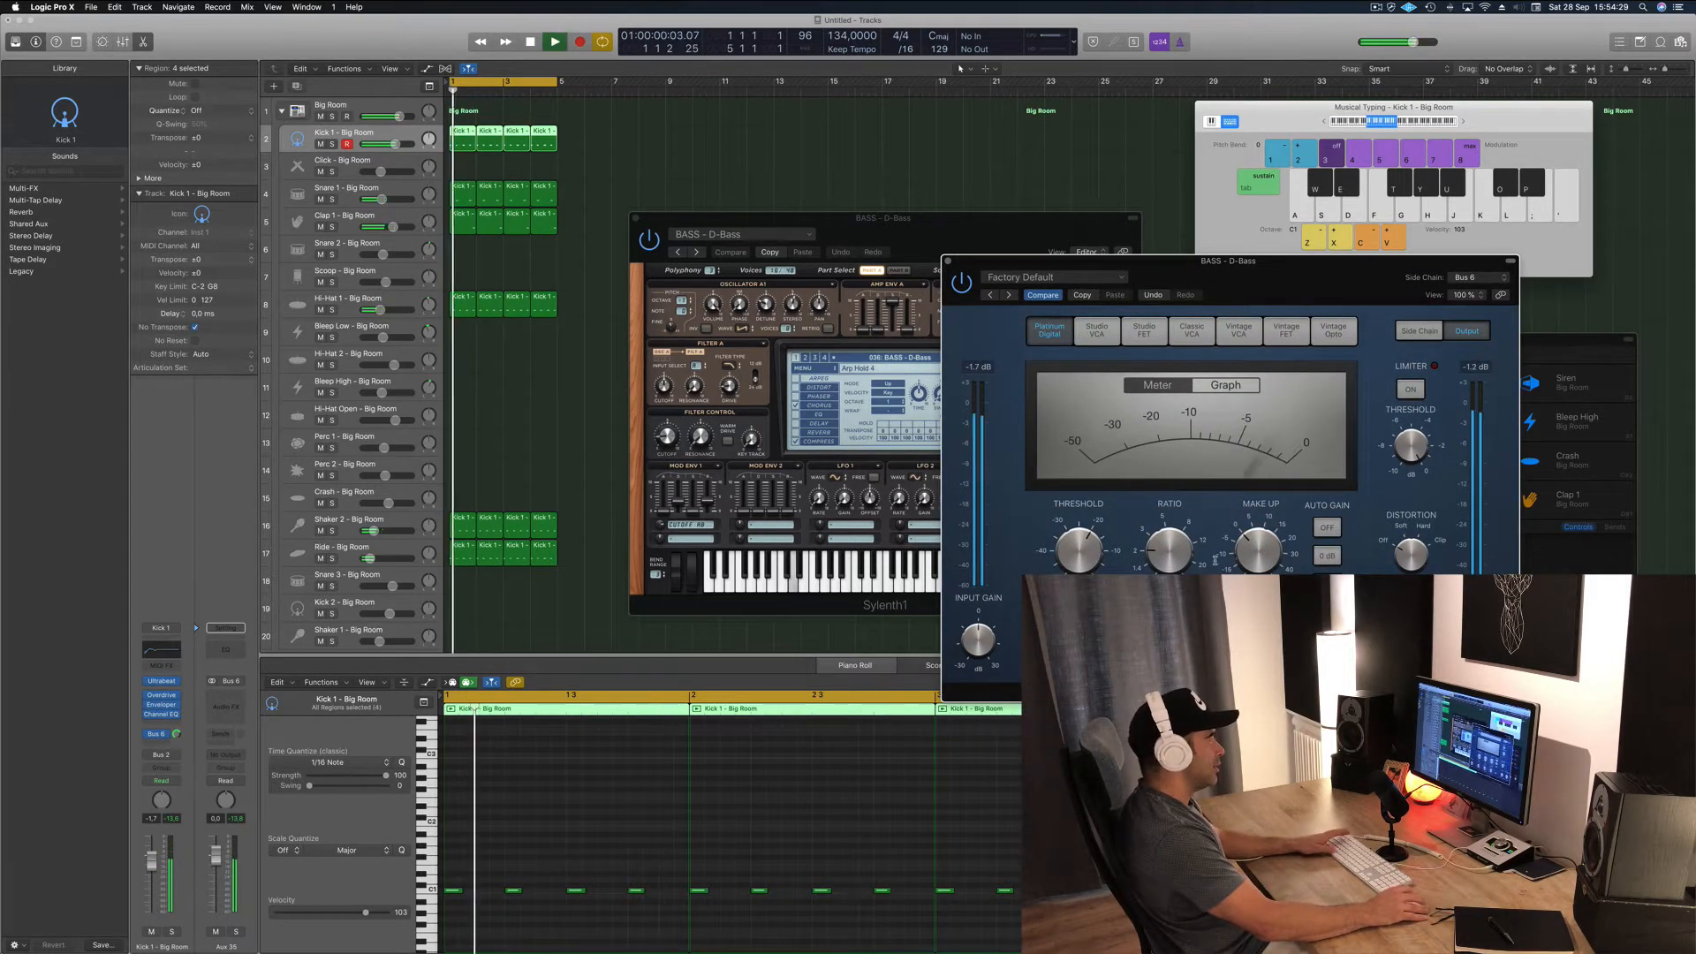
drag(1353, 286, 1246, 265)
key(space)
key(space)
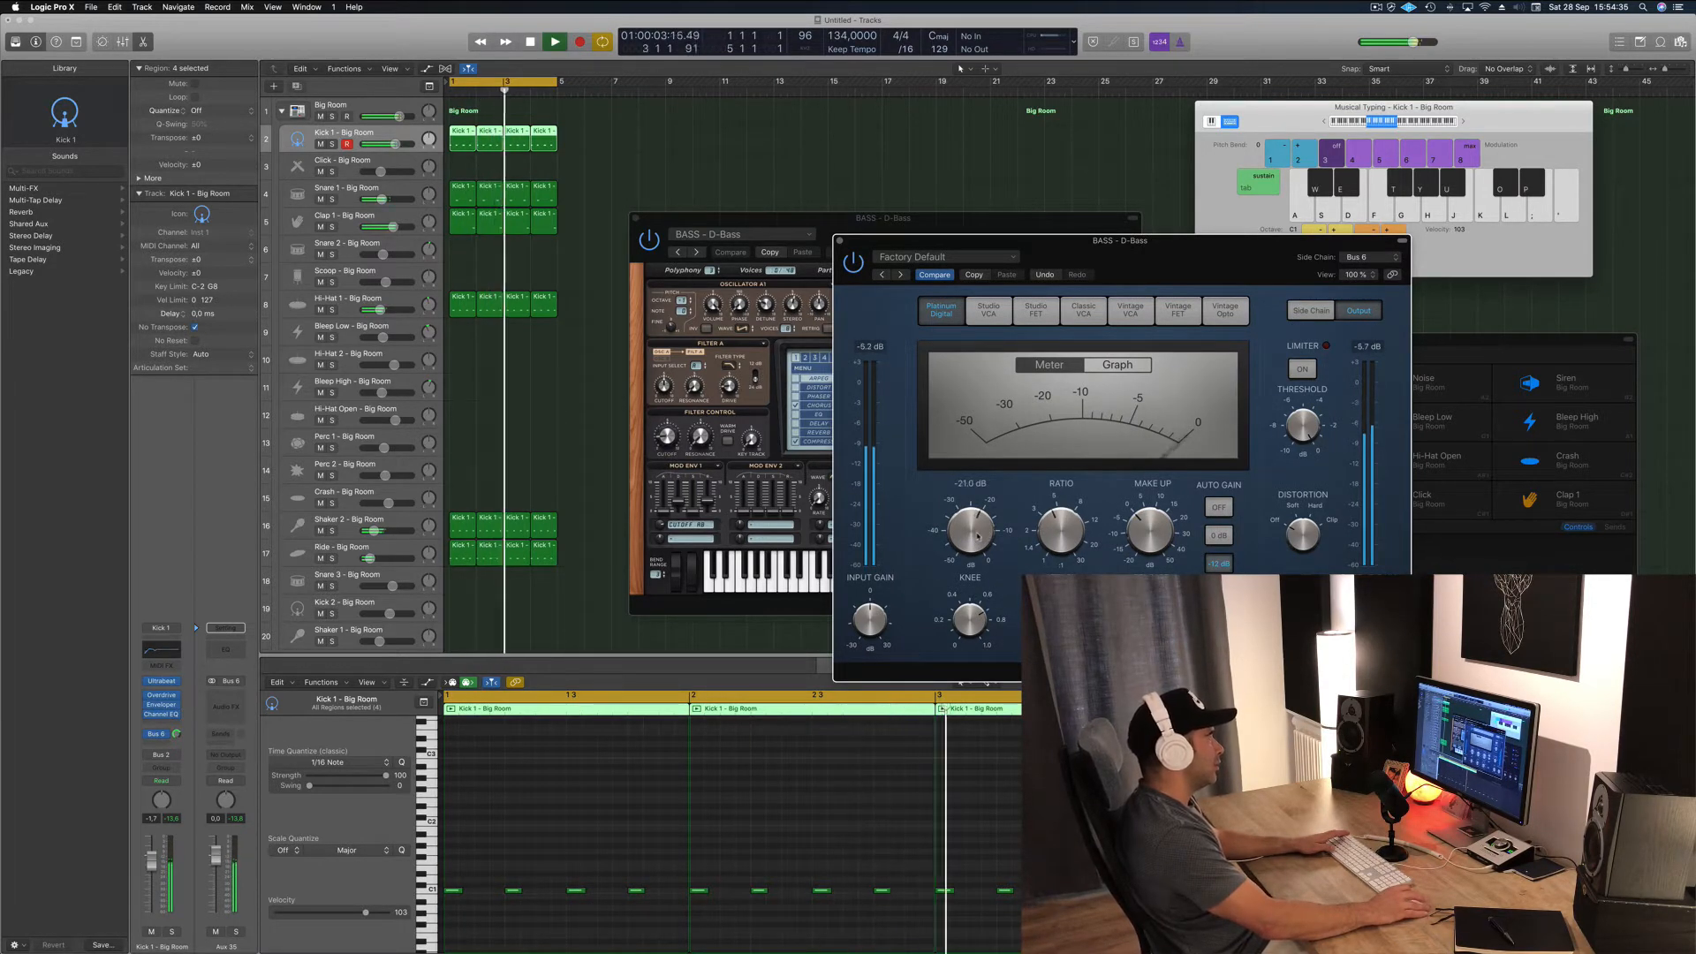
drag(891, 238, 726, 255)
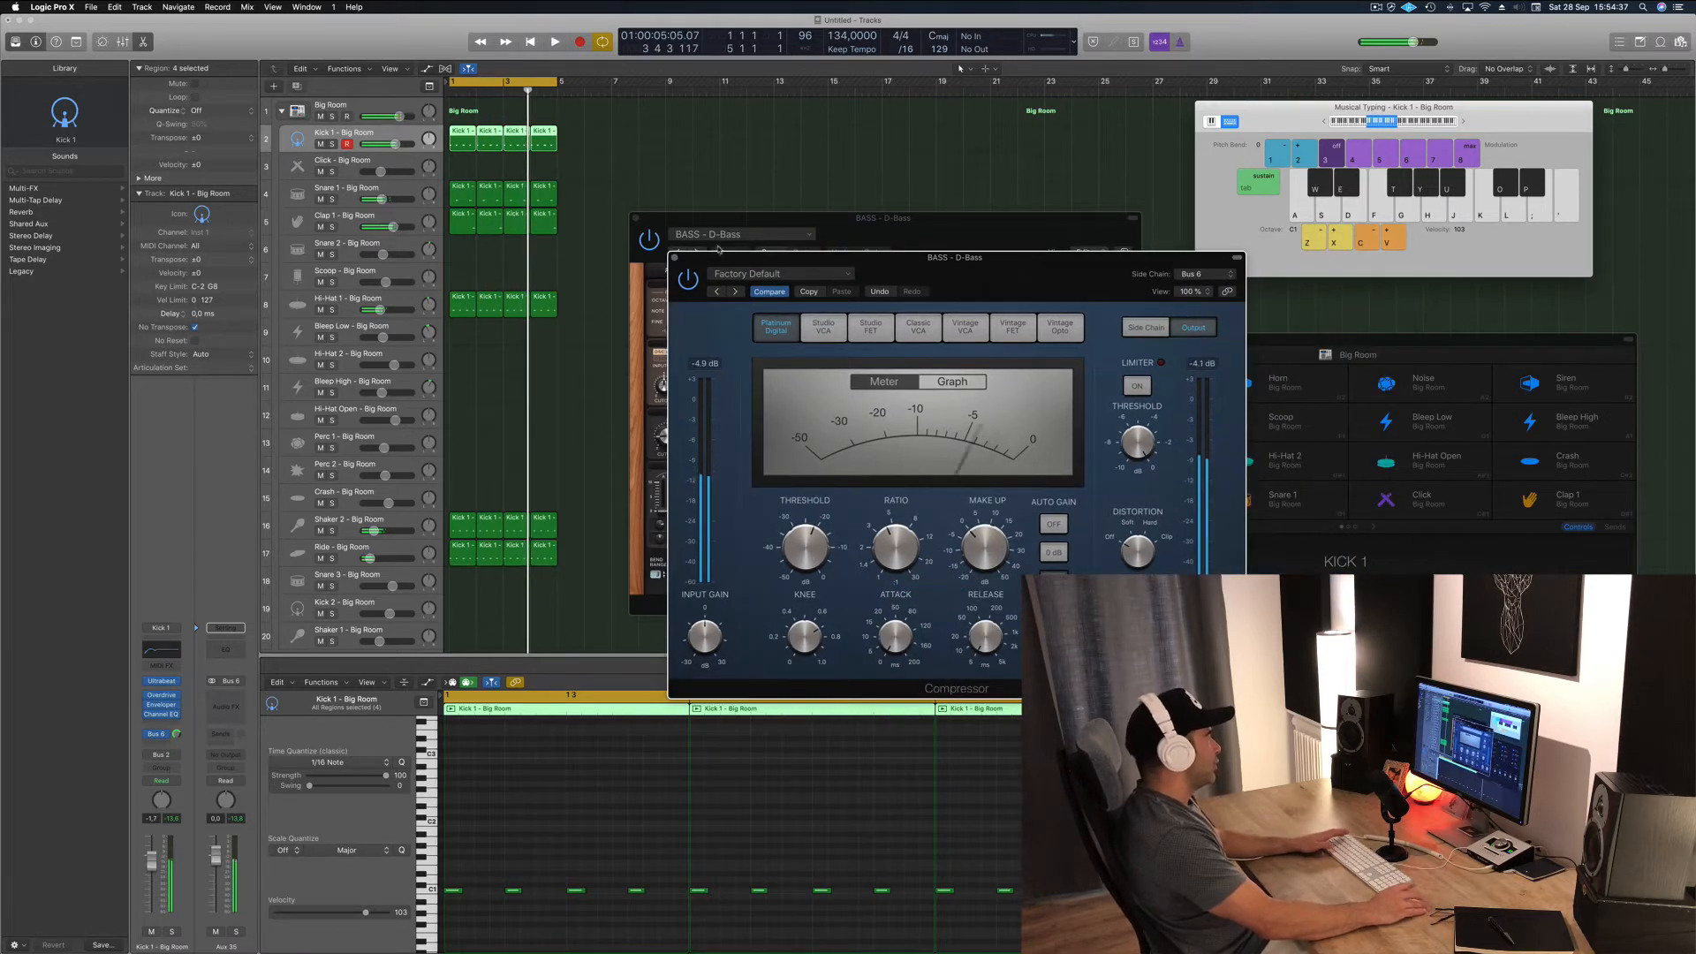
click(673, 259)
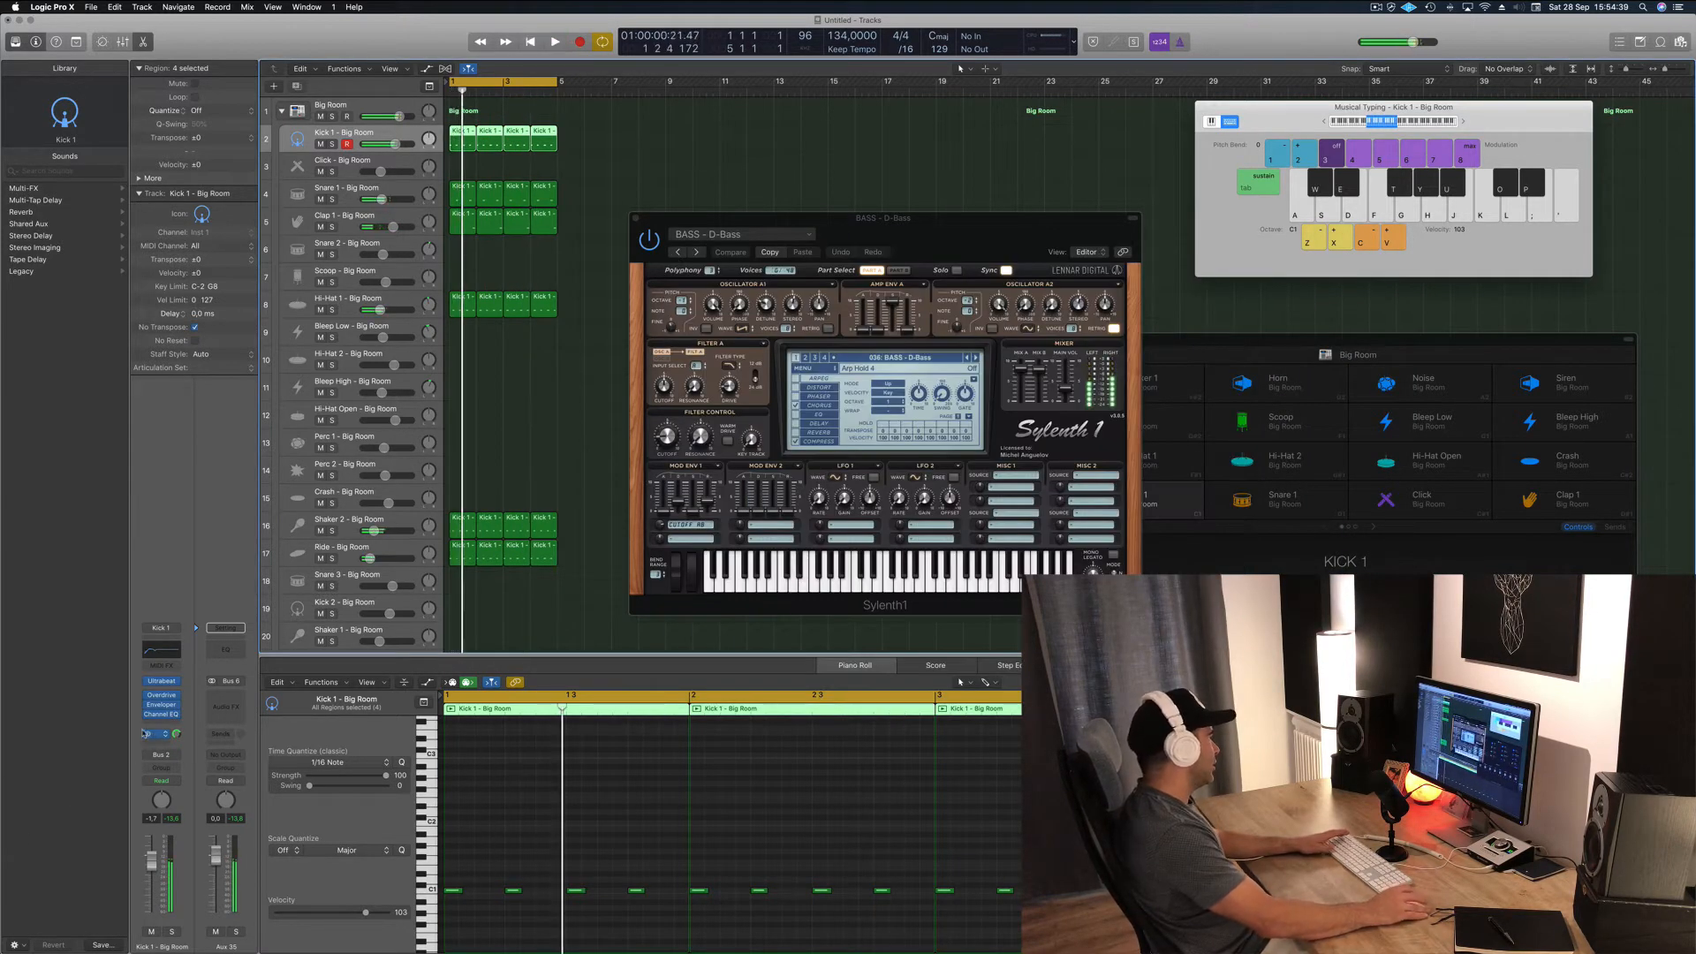
key(space)
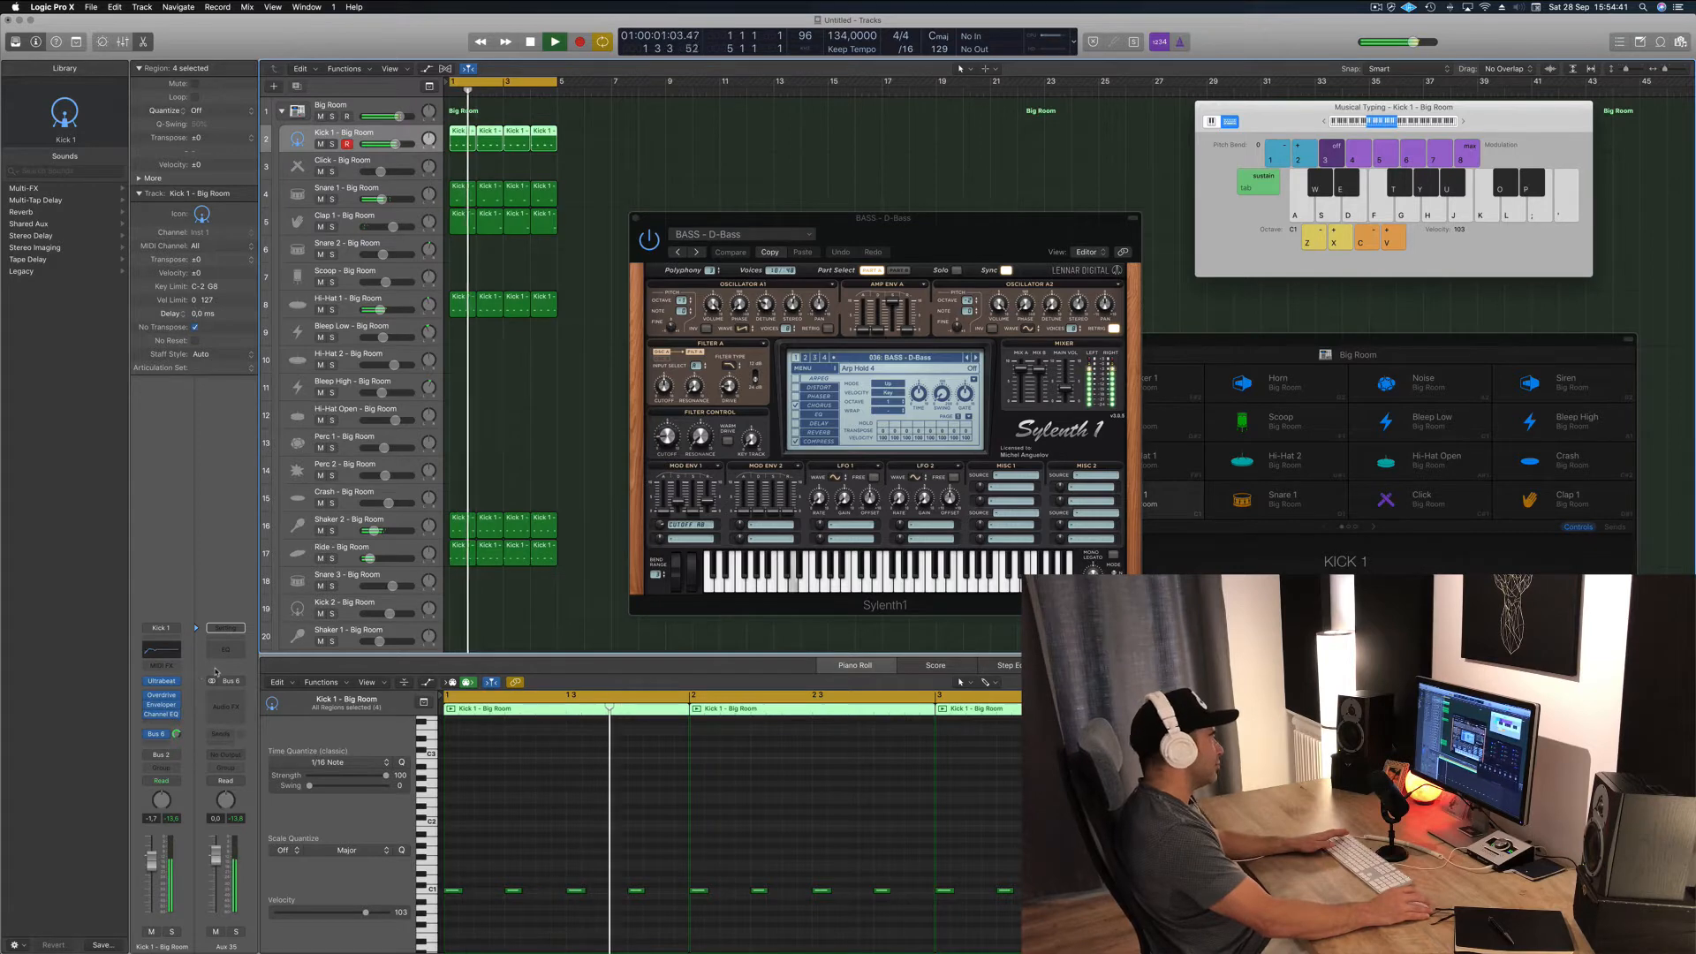
key(space)
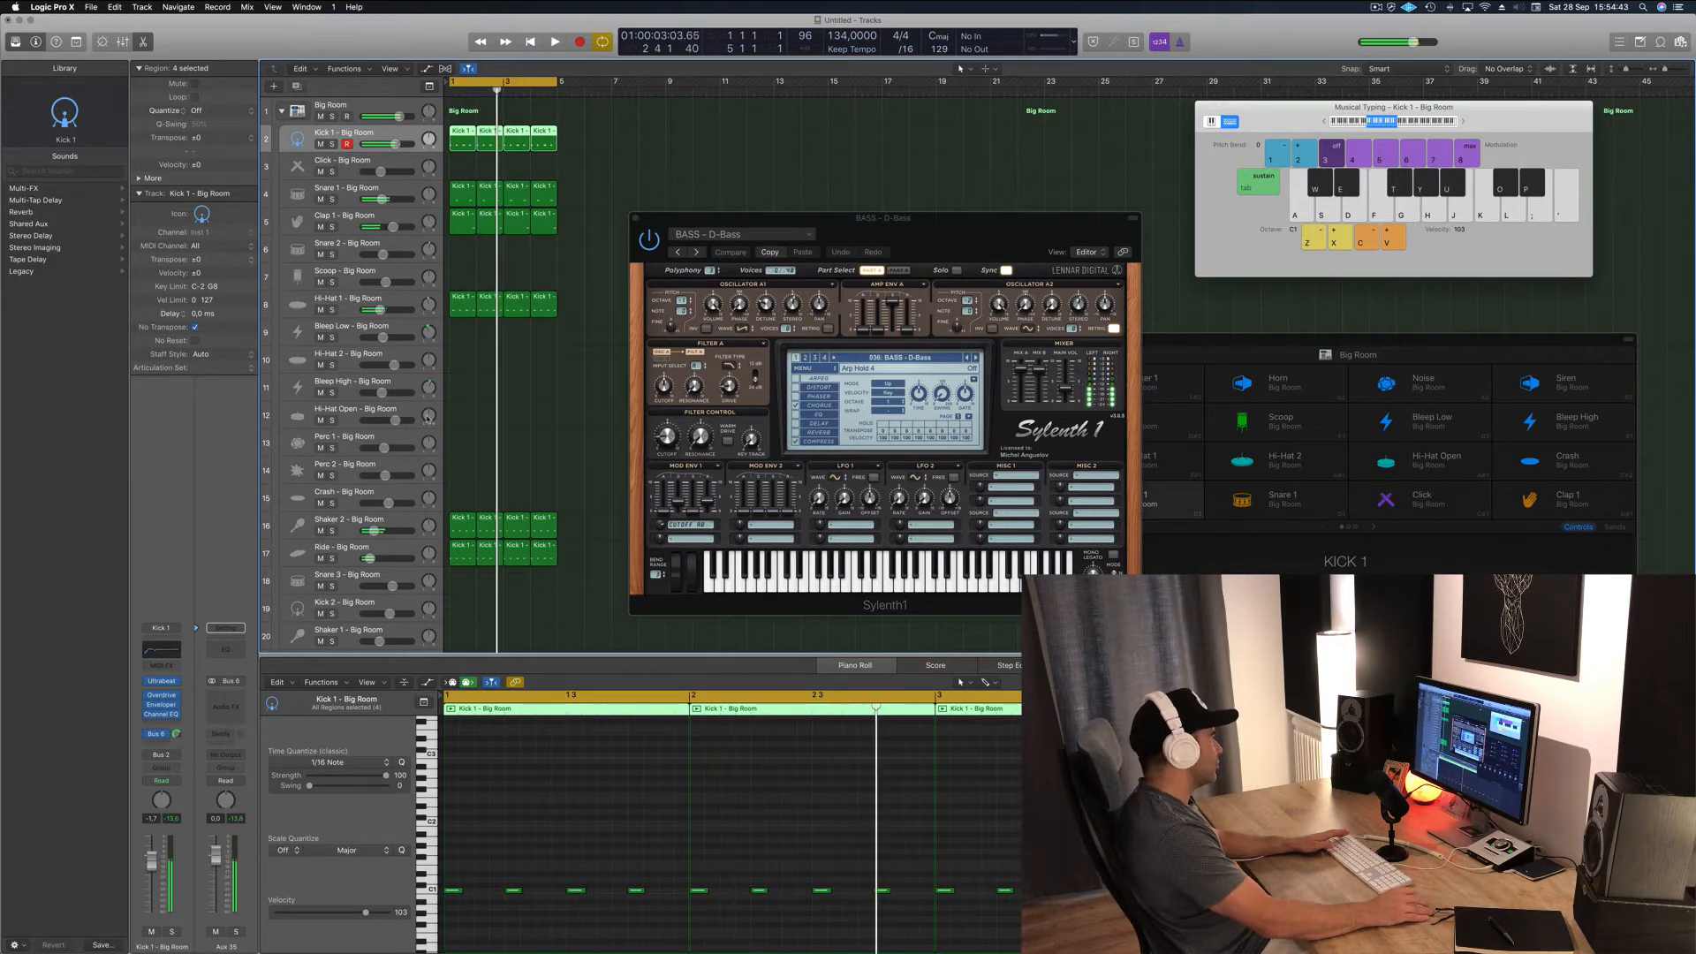
- Insert a second stereo Compressor on the D-Bass track, adjust its threshold, set the attack to 13 ms, and close its window
click(406, 527)
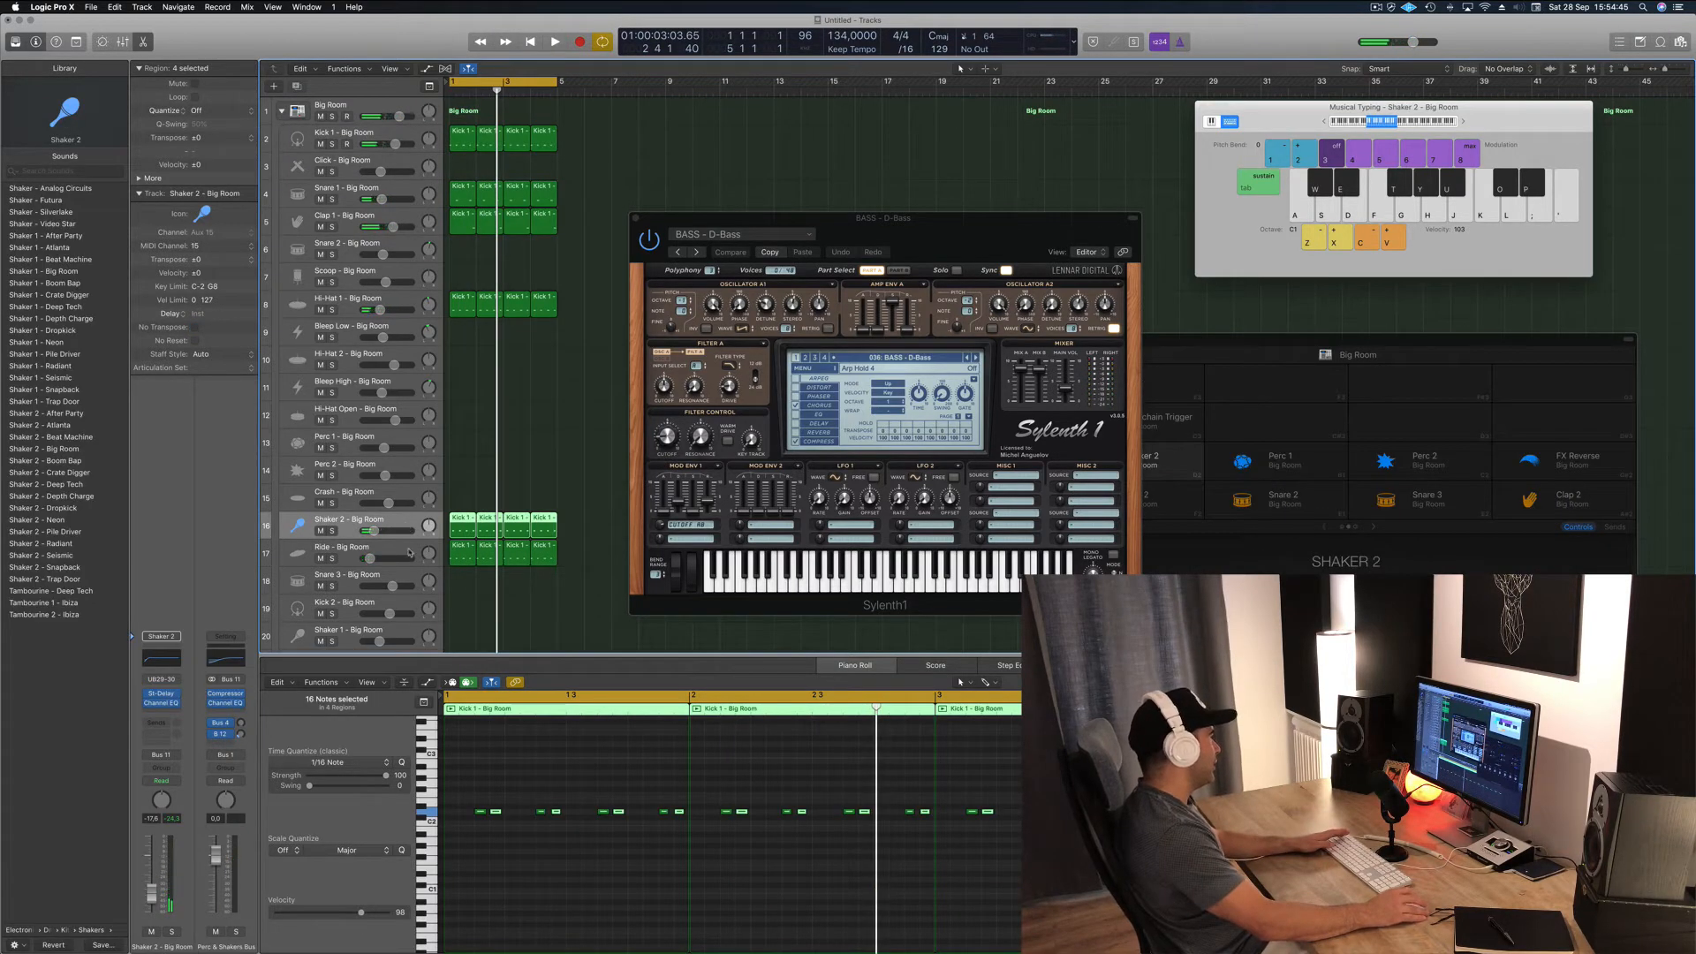
scroll(409, 551, down, 5)
scroll(409, 551, down, 1)
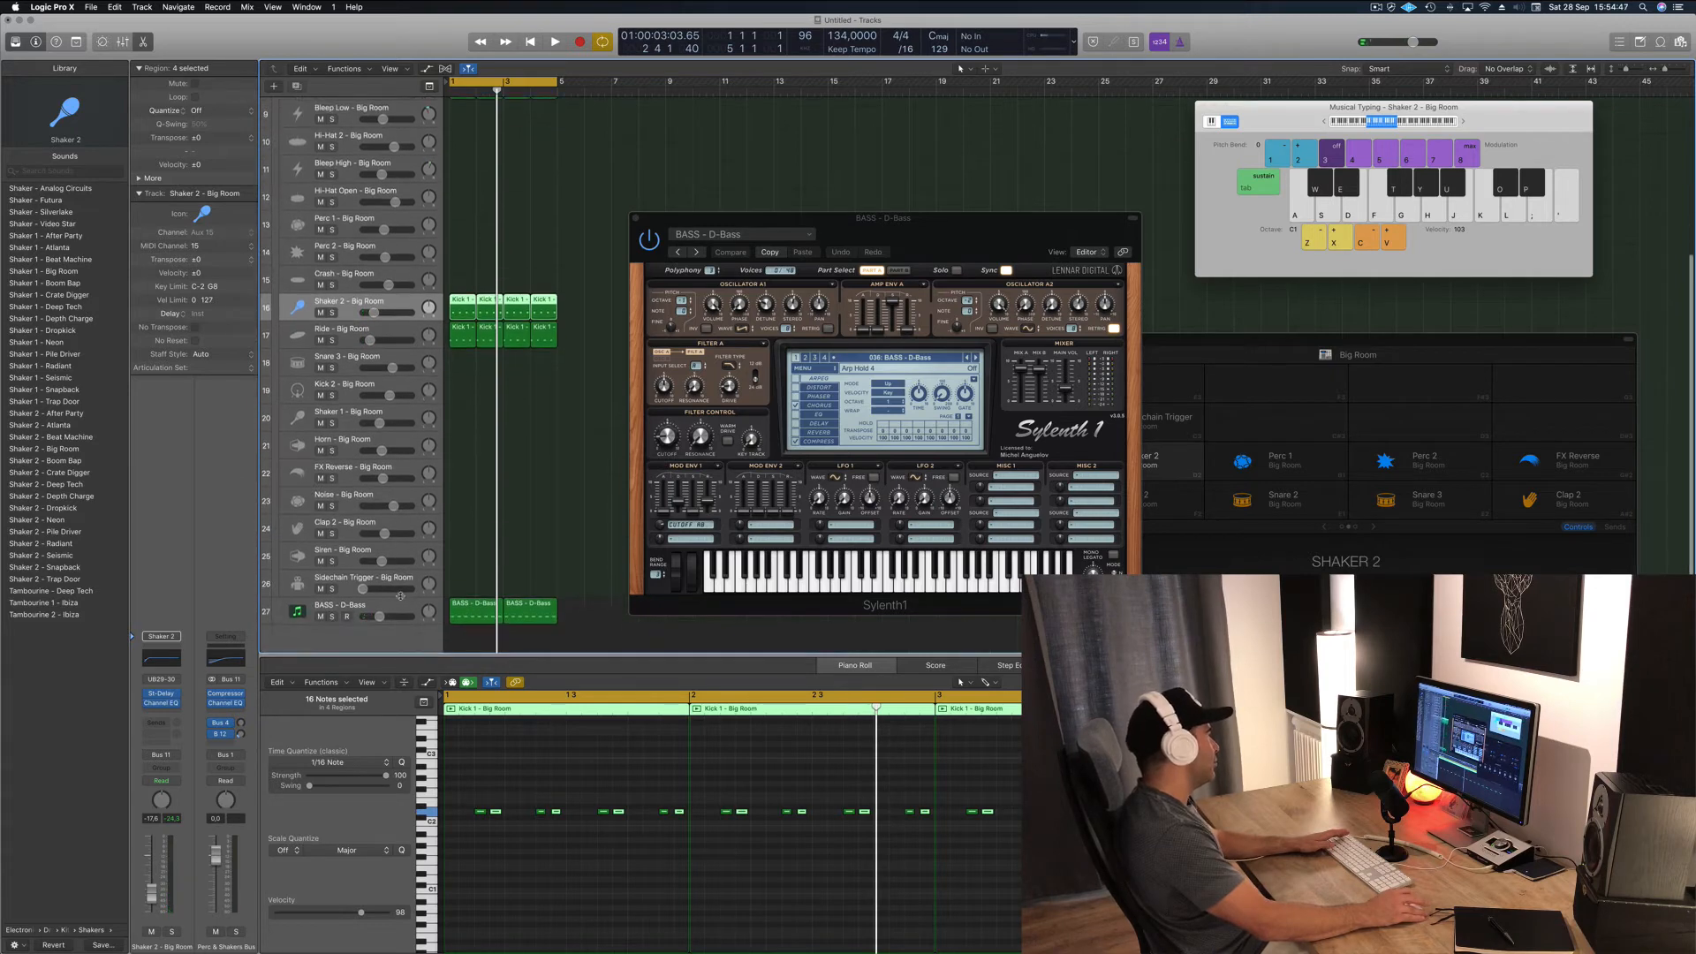
click(403, 604)
key(space)
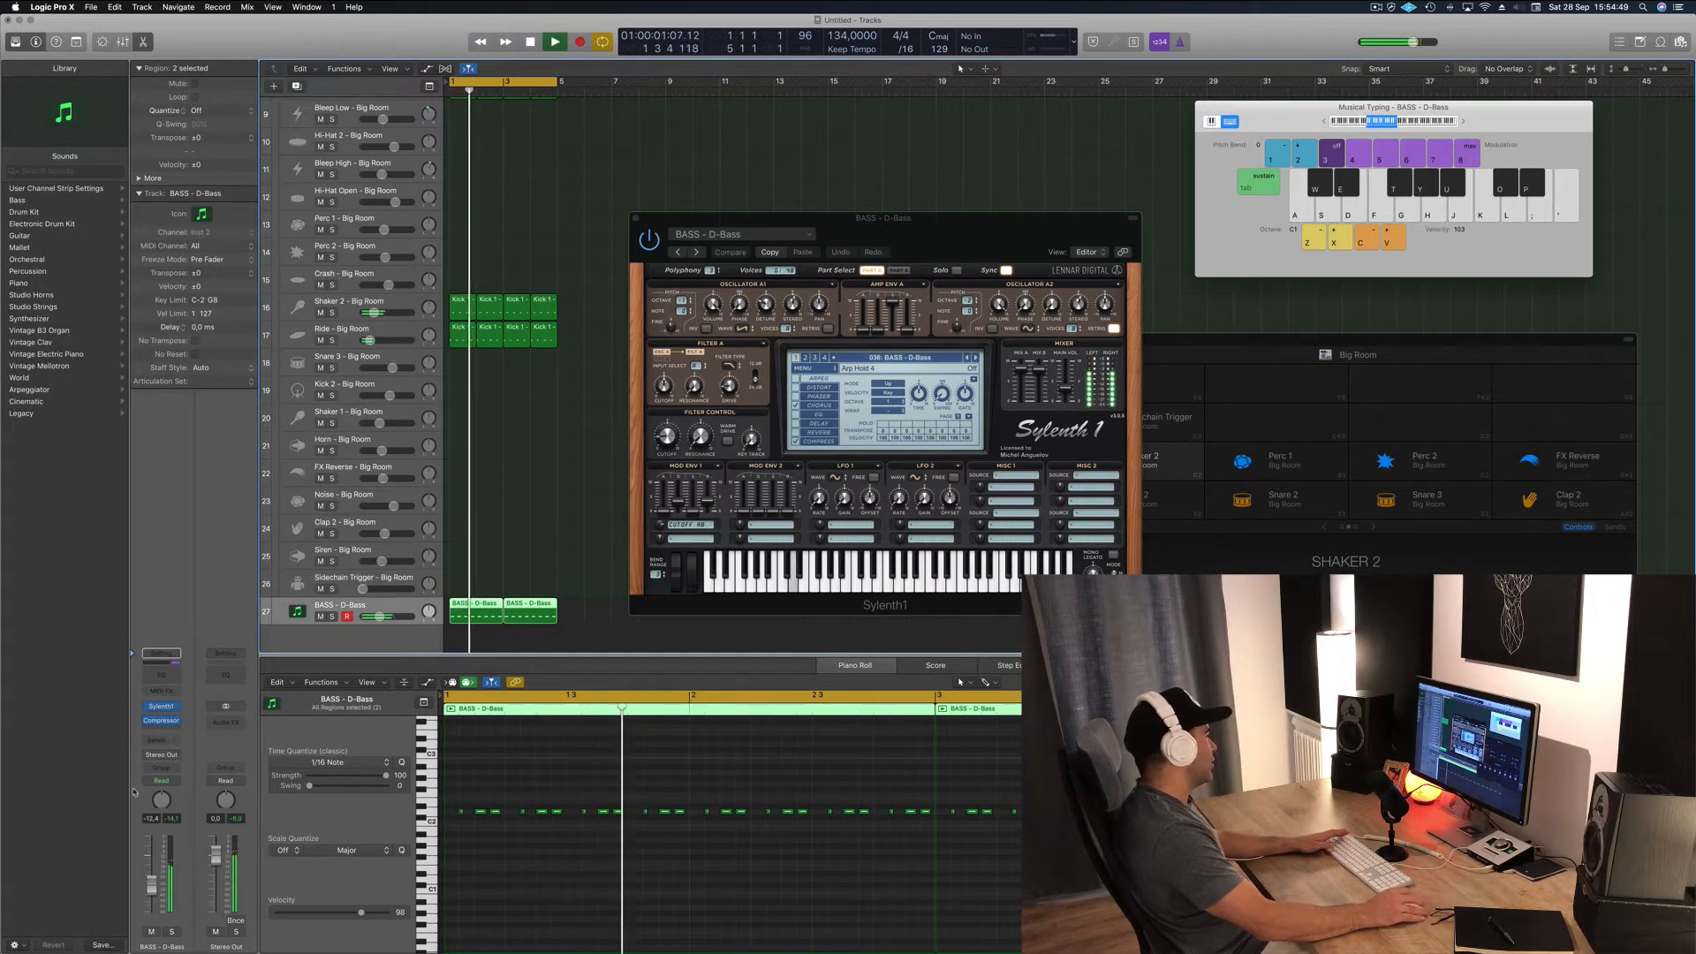
click(159, 723)
mouse_move(194, 756)
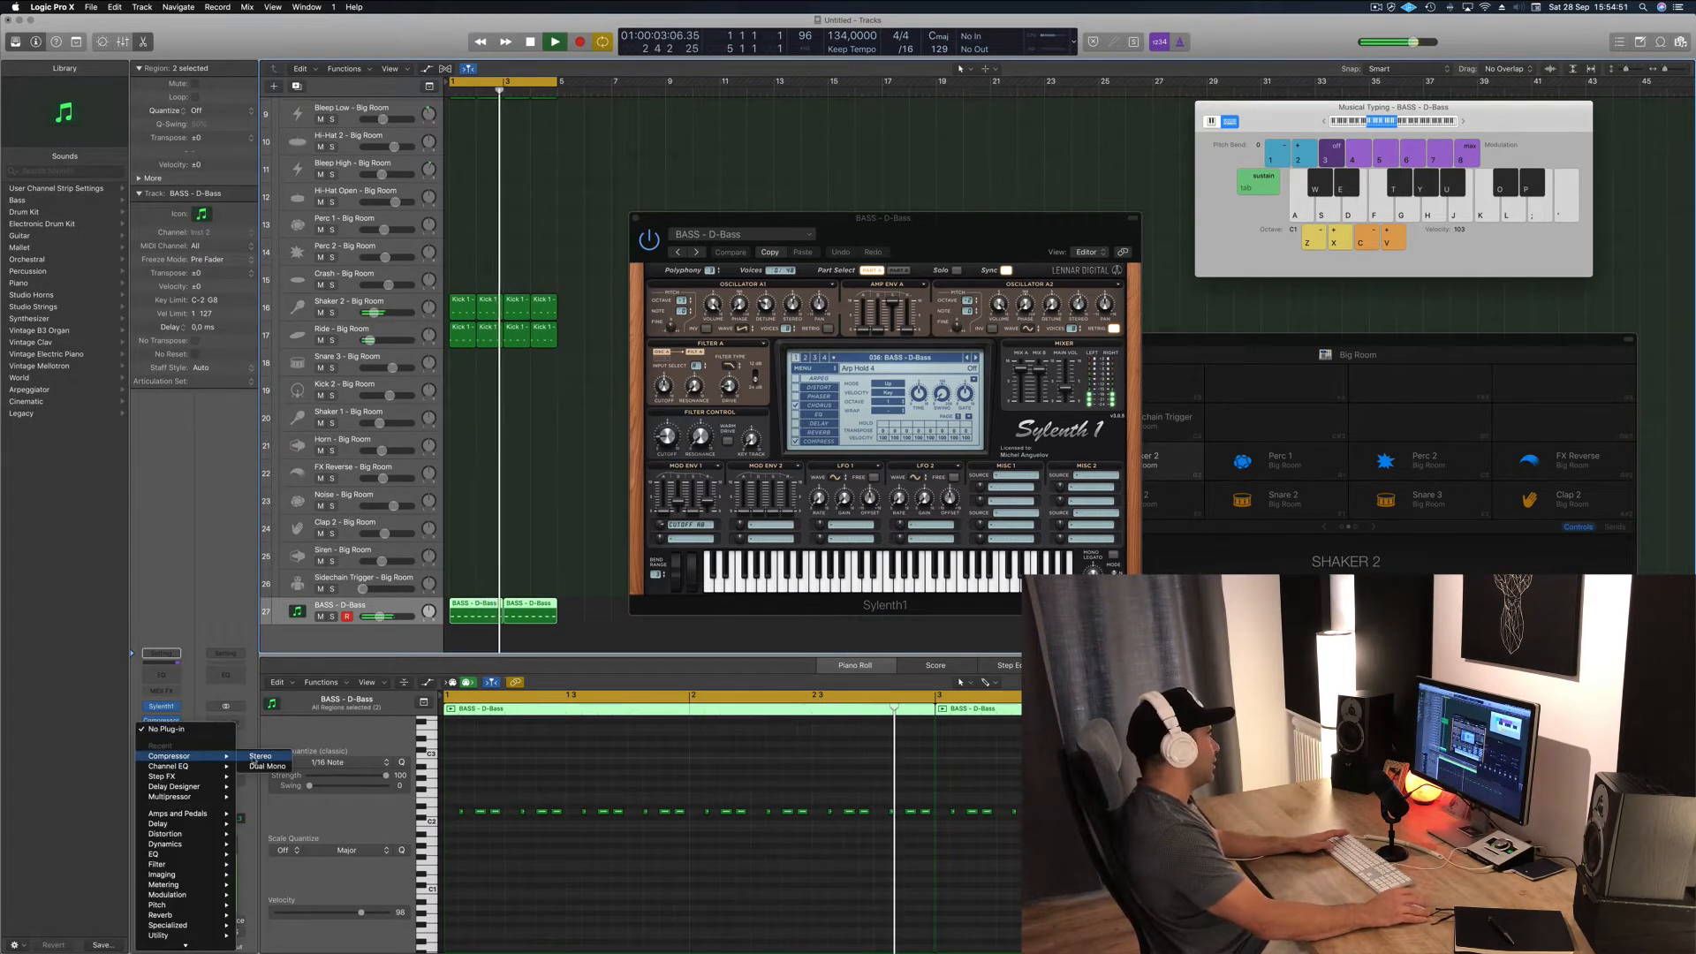
click(258, 757)
drag(332, 24, 831, 351)
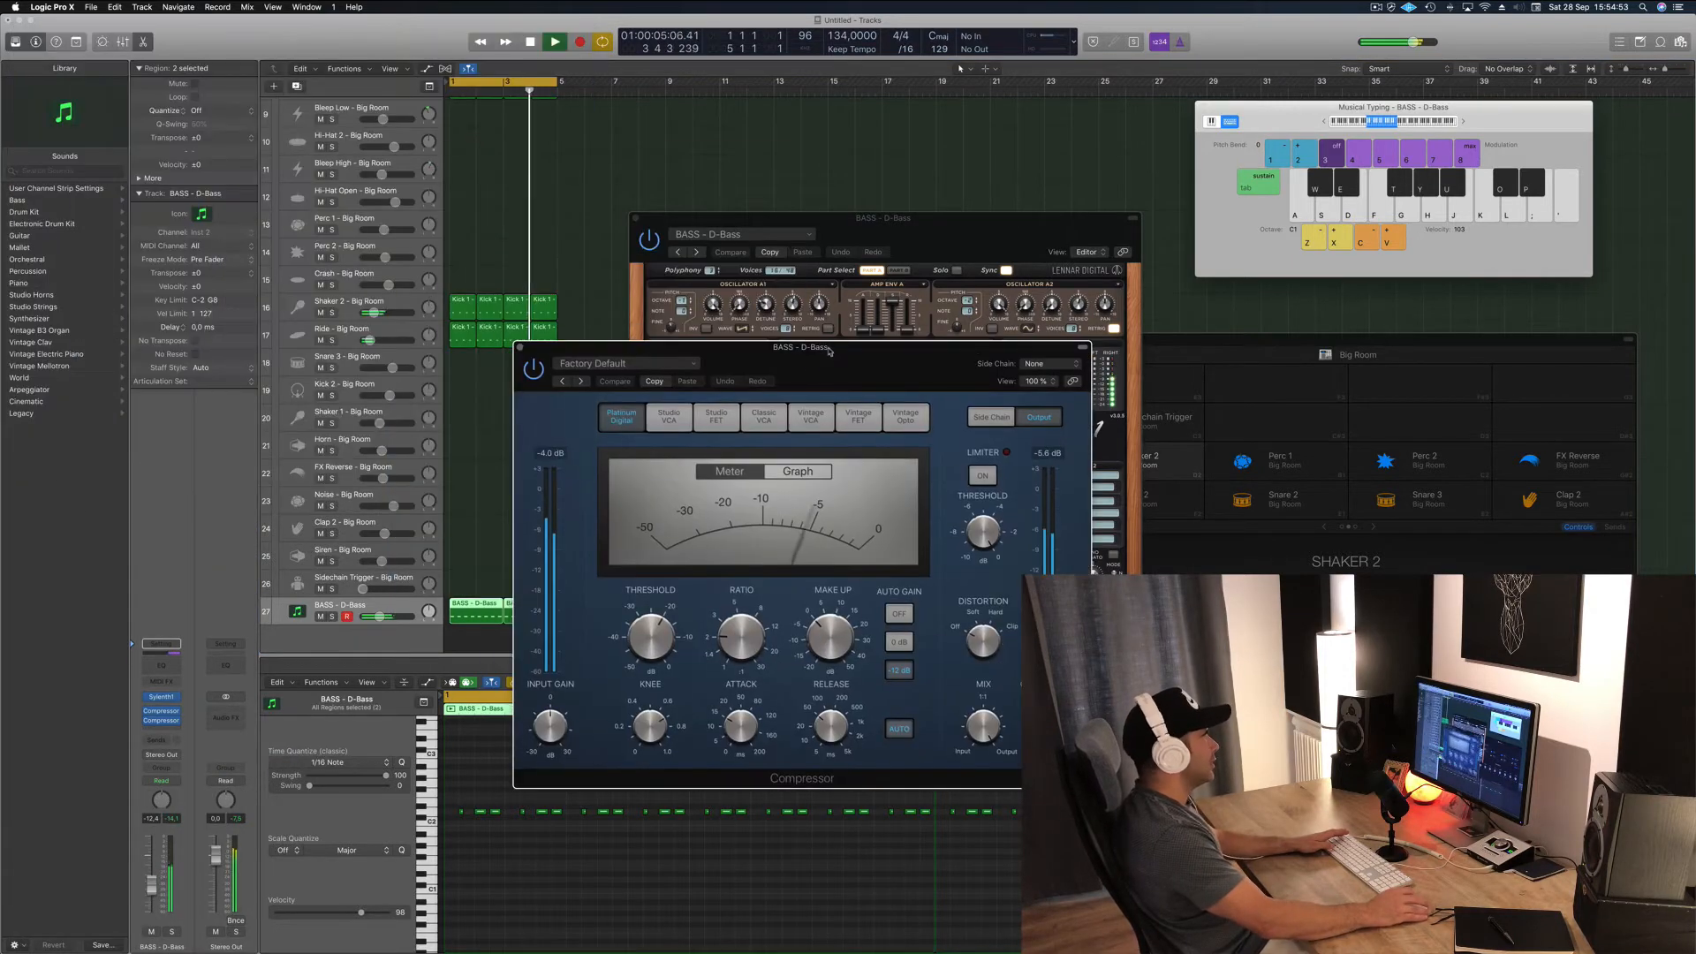
drag(667, 638, 667, 635)
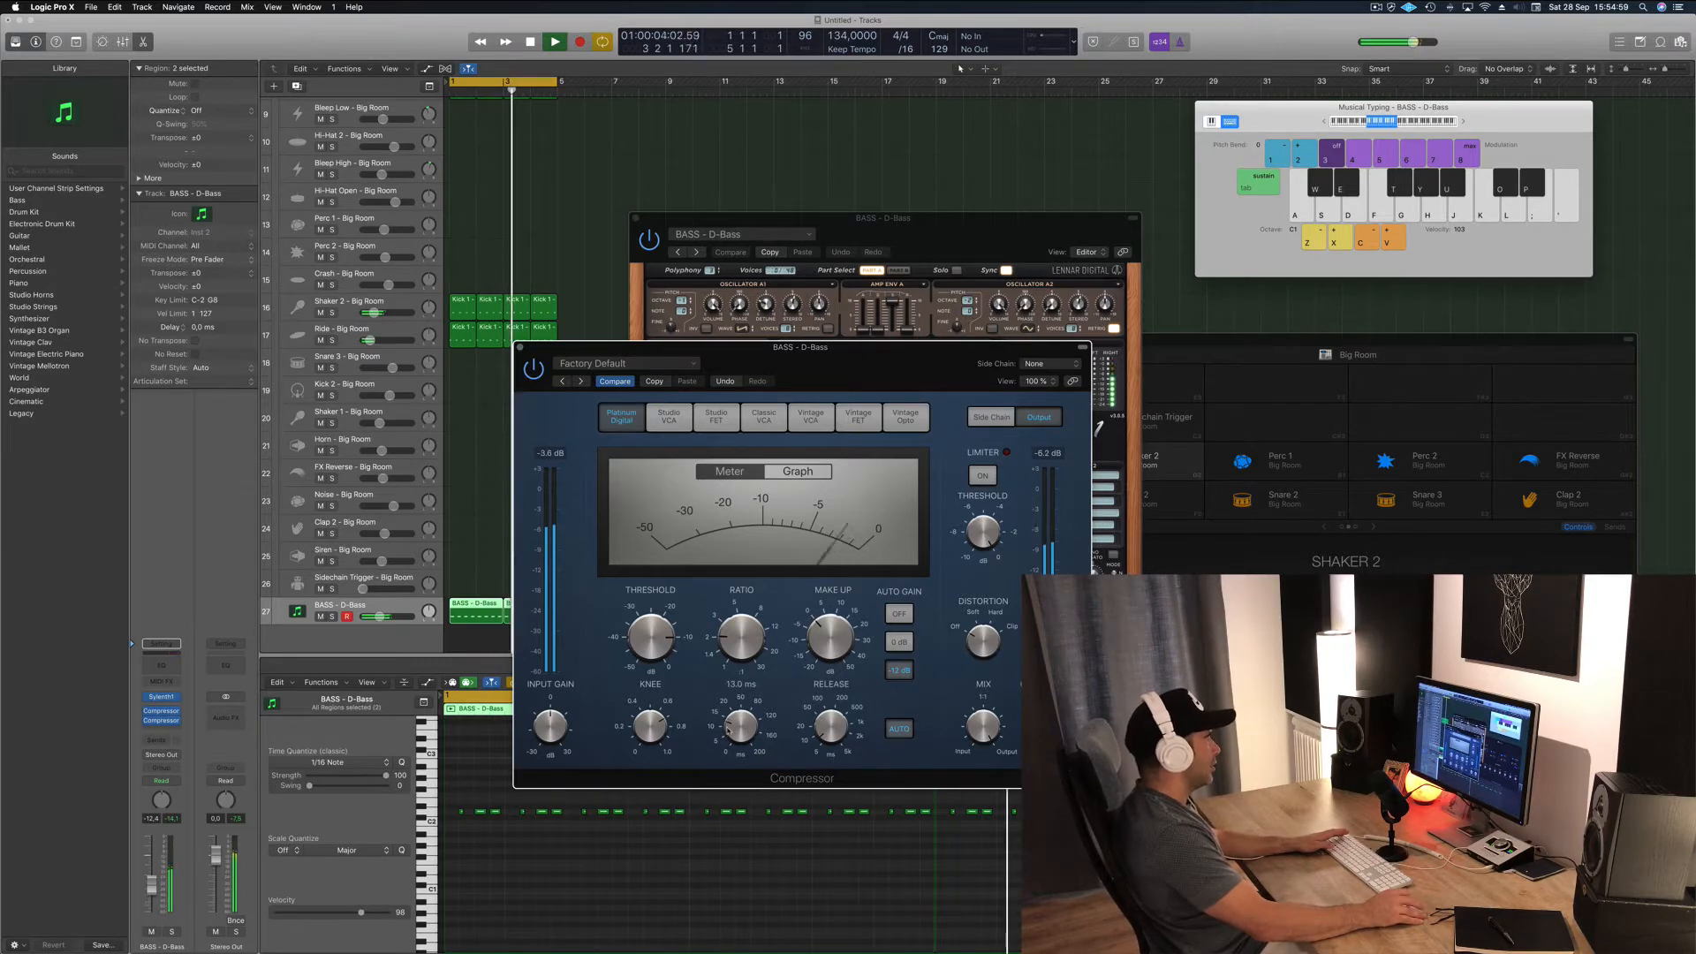
click(519, 349)
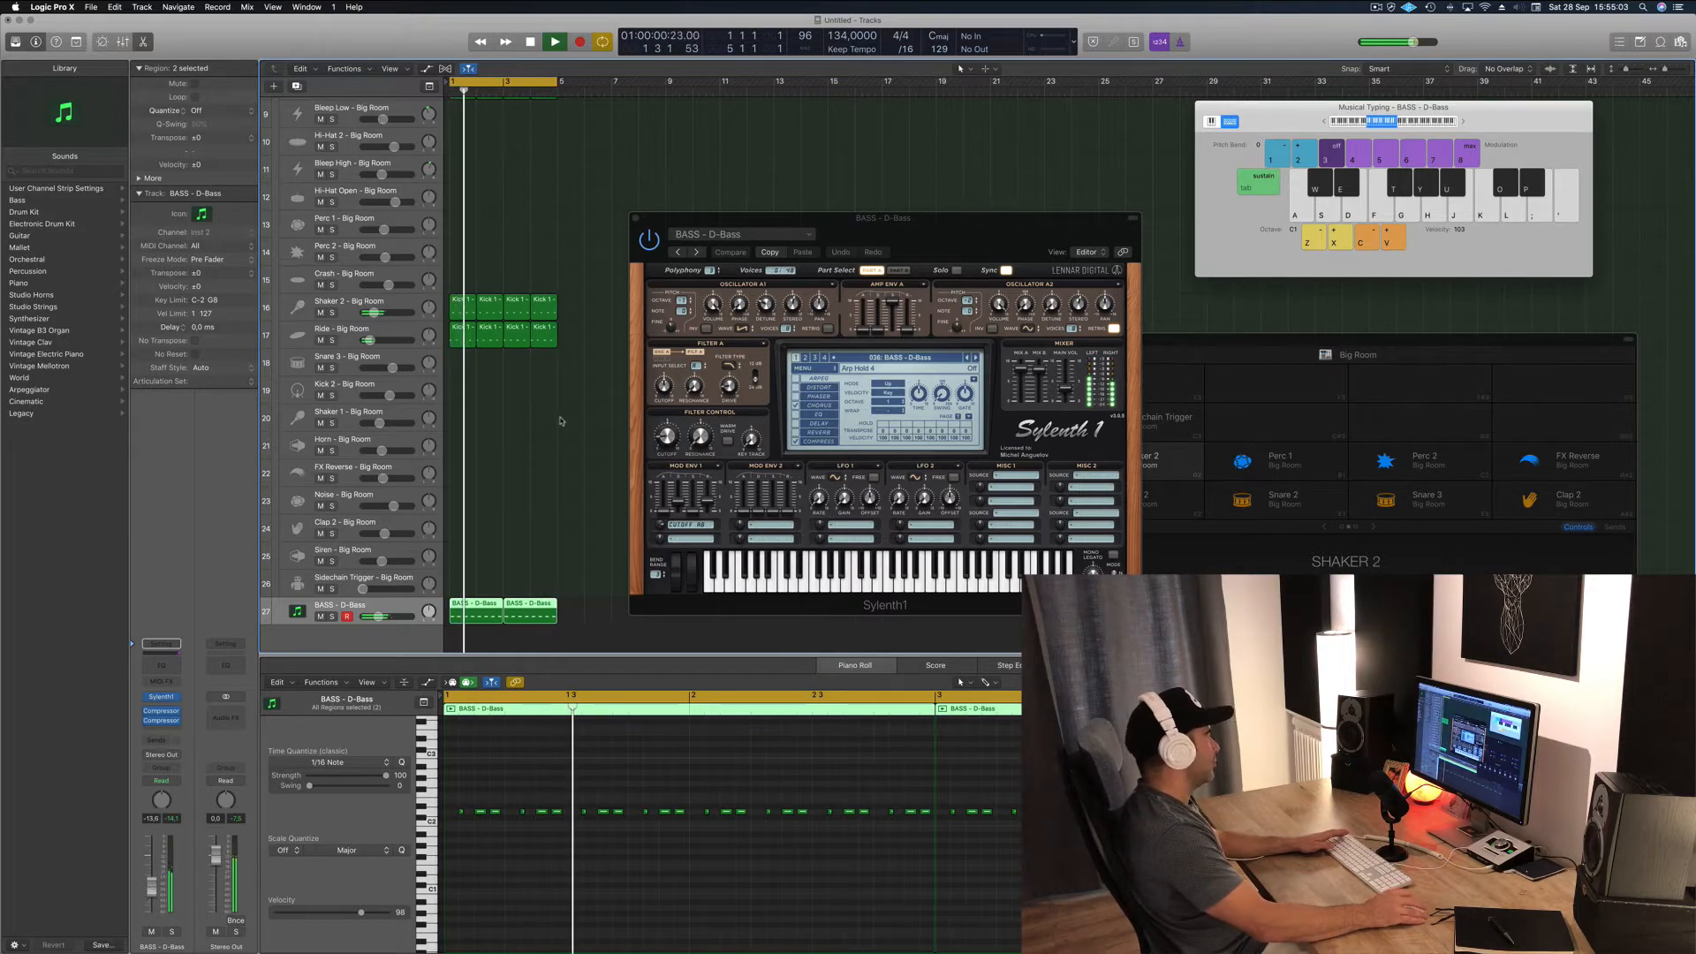
- Solo and unsolo the D-Bass track to check the bass sound while the loop plays
drag(985, 231, 1014, 264)
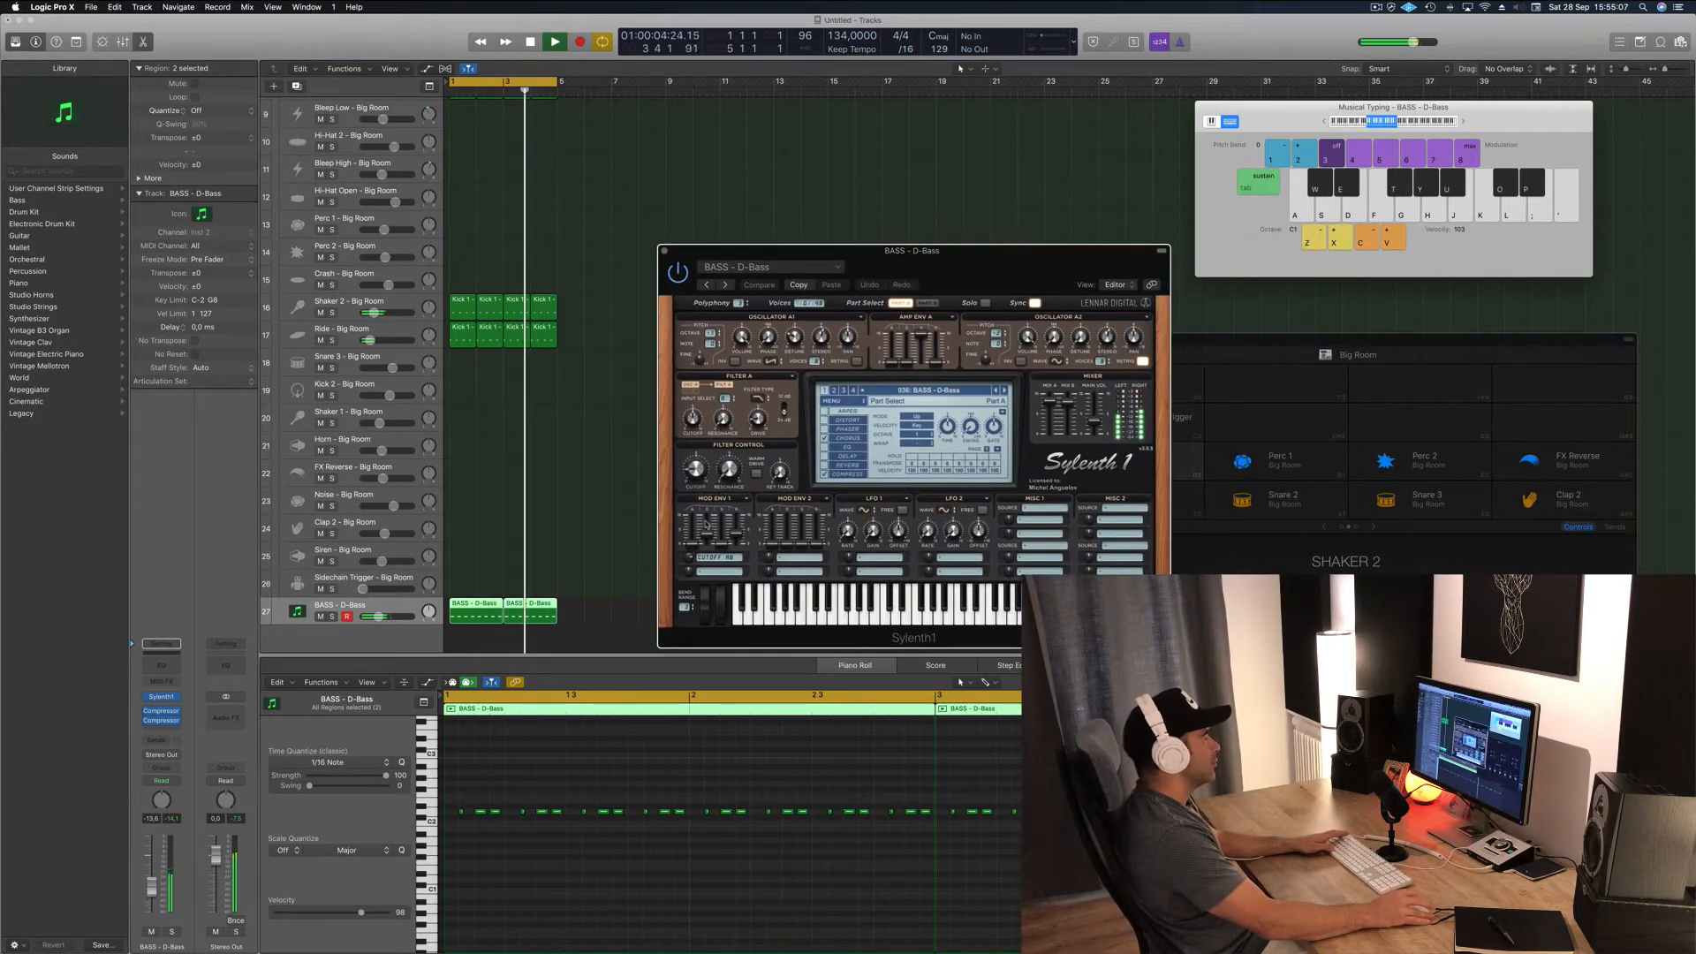
click(169, 934)
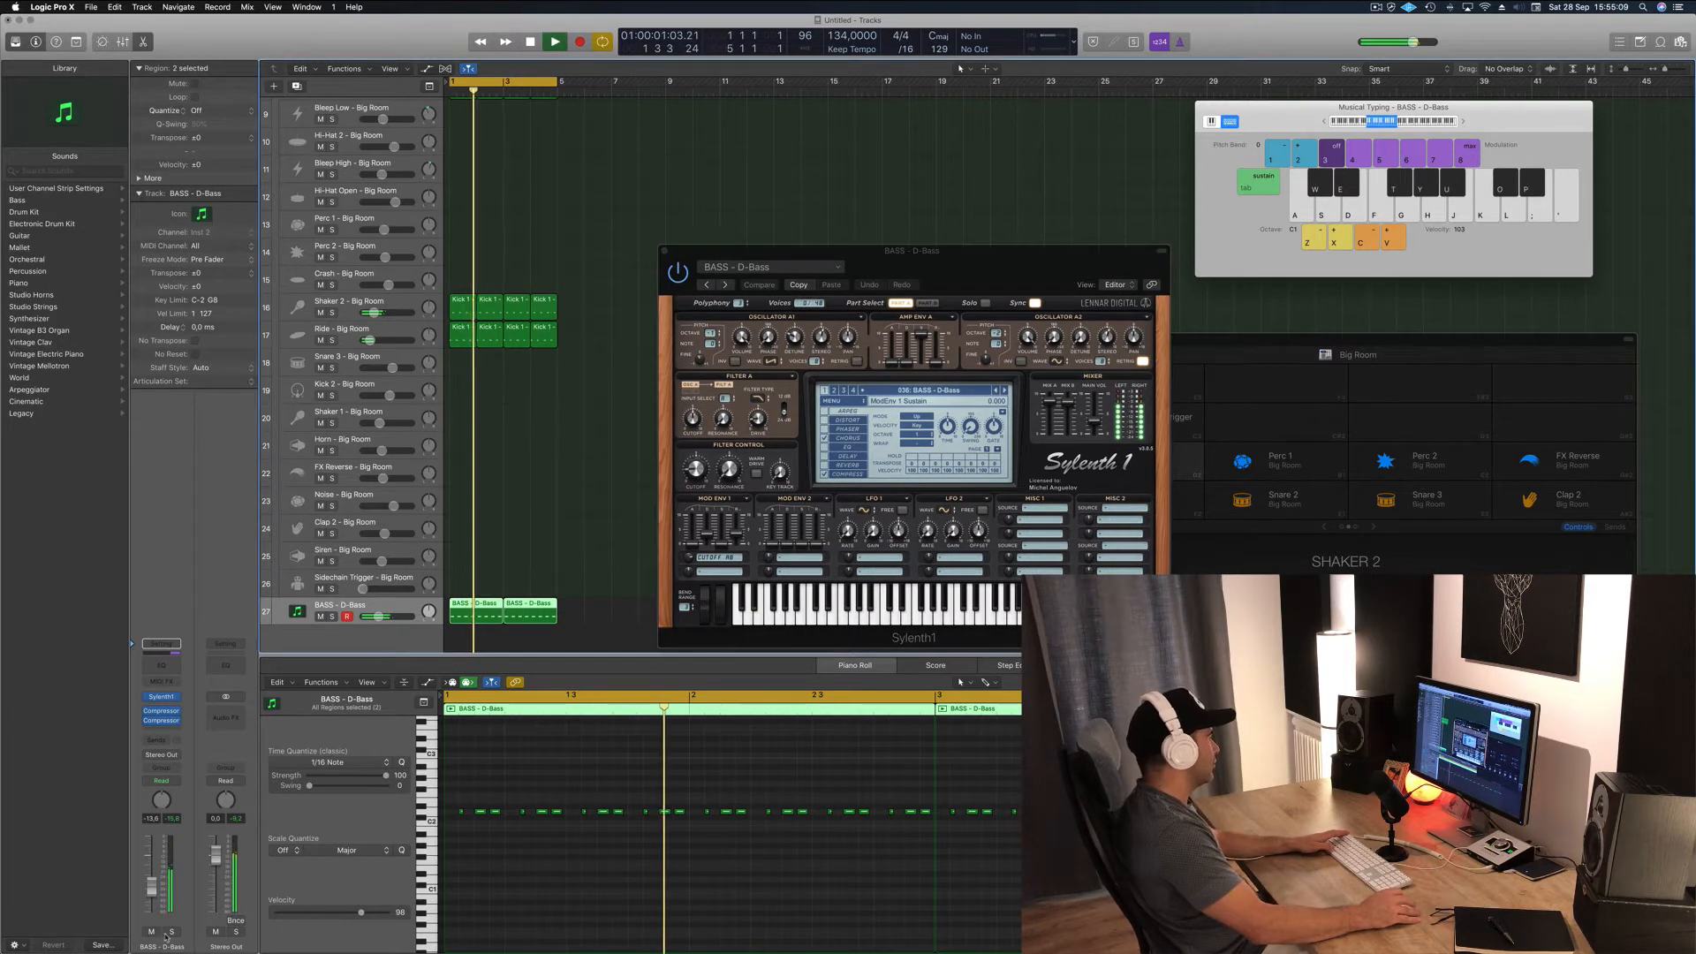
click(169, 934)
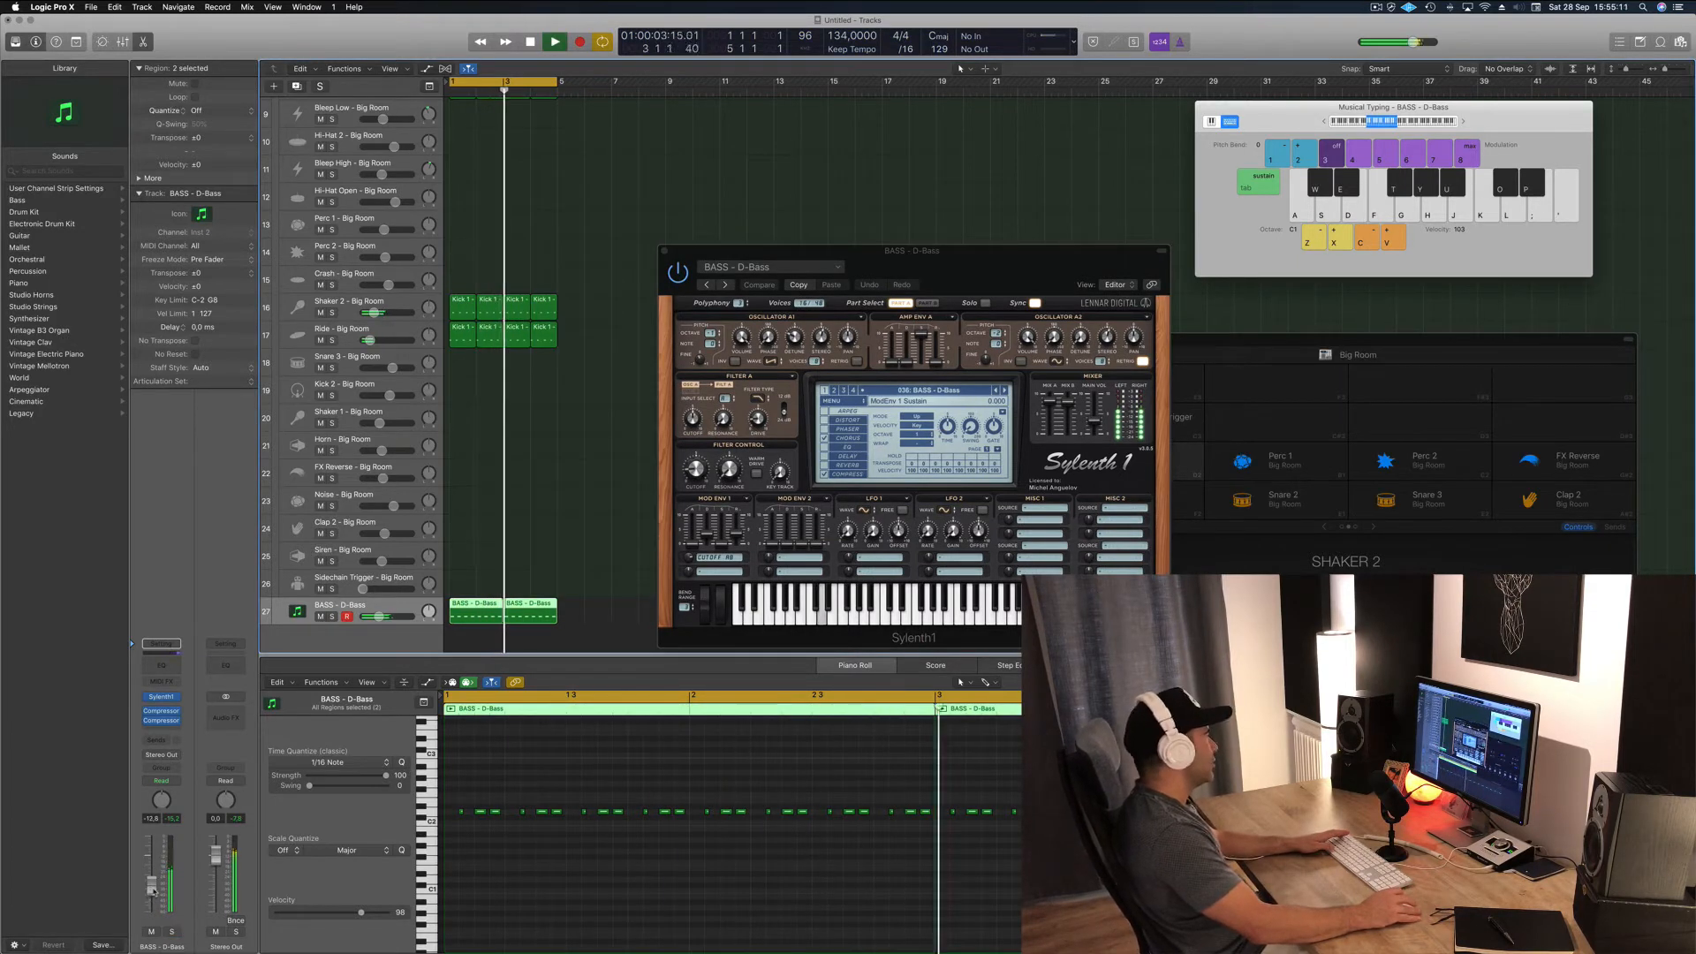
click(797, 285)
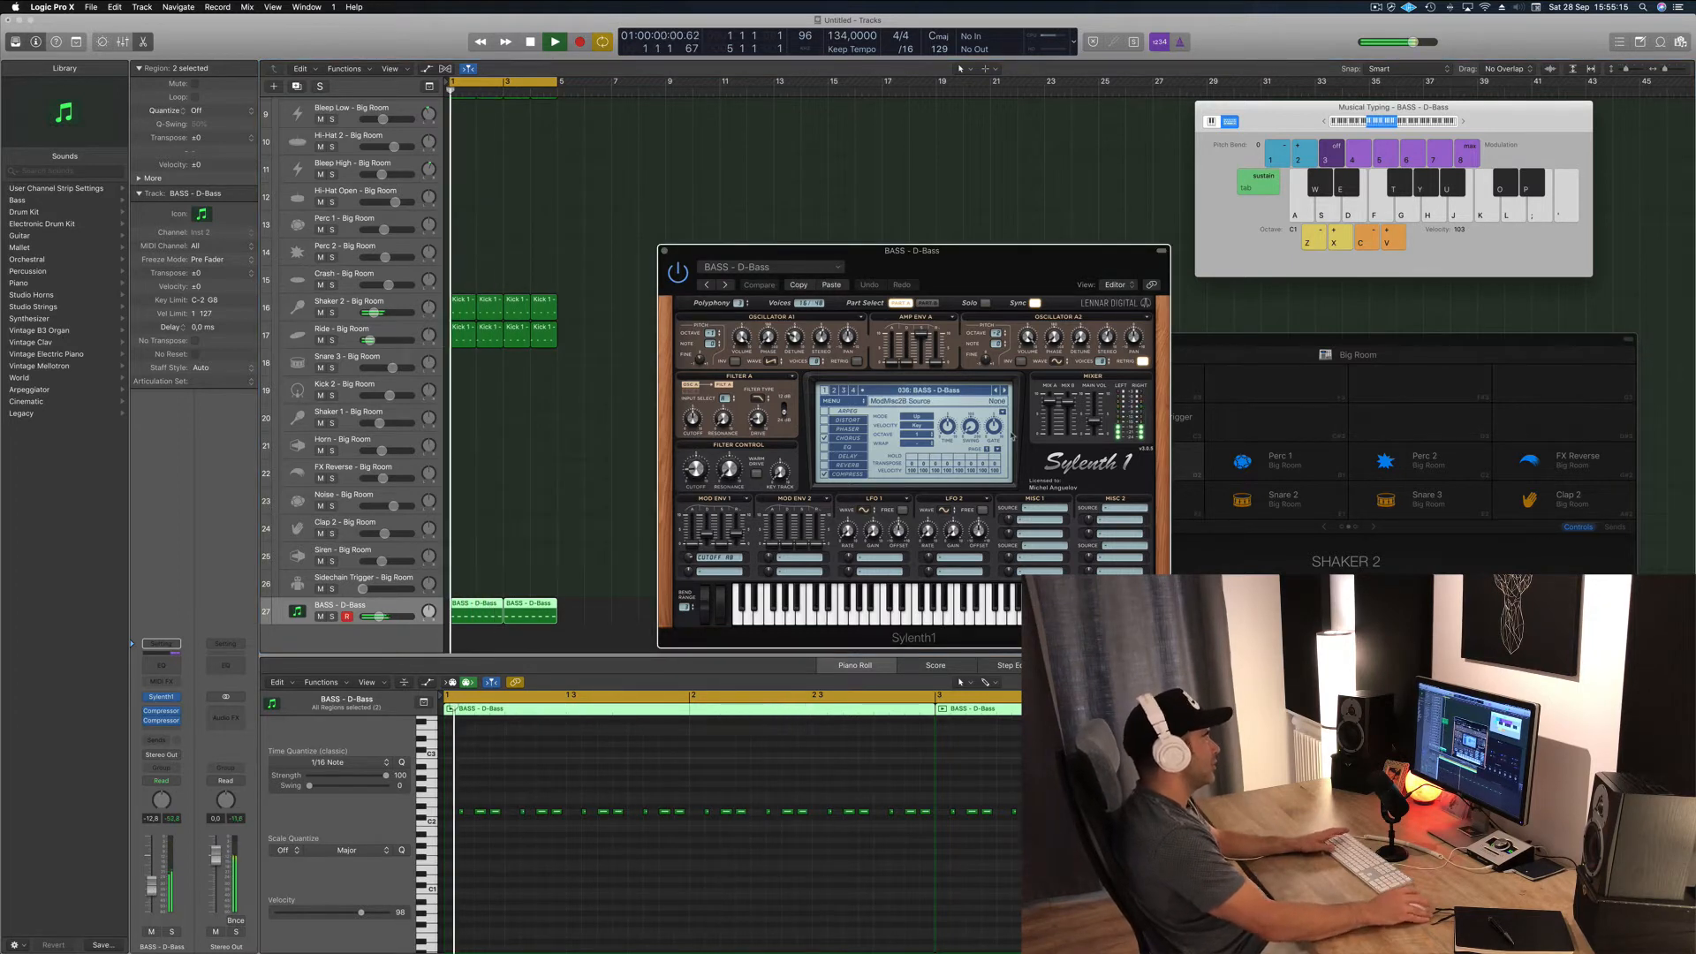
- Step through Sylenth1's bass presets while the loop plays, stopping at BASS - Fat Saws
click(1004, 389)
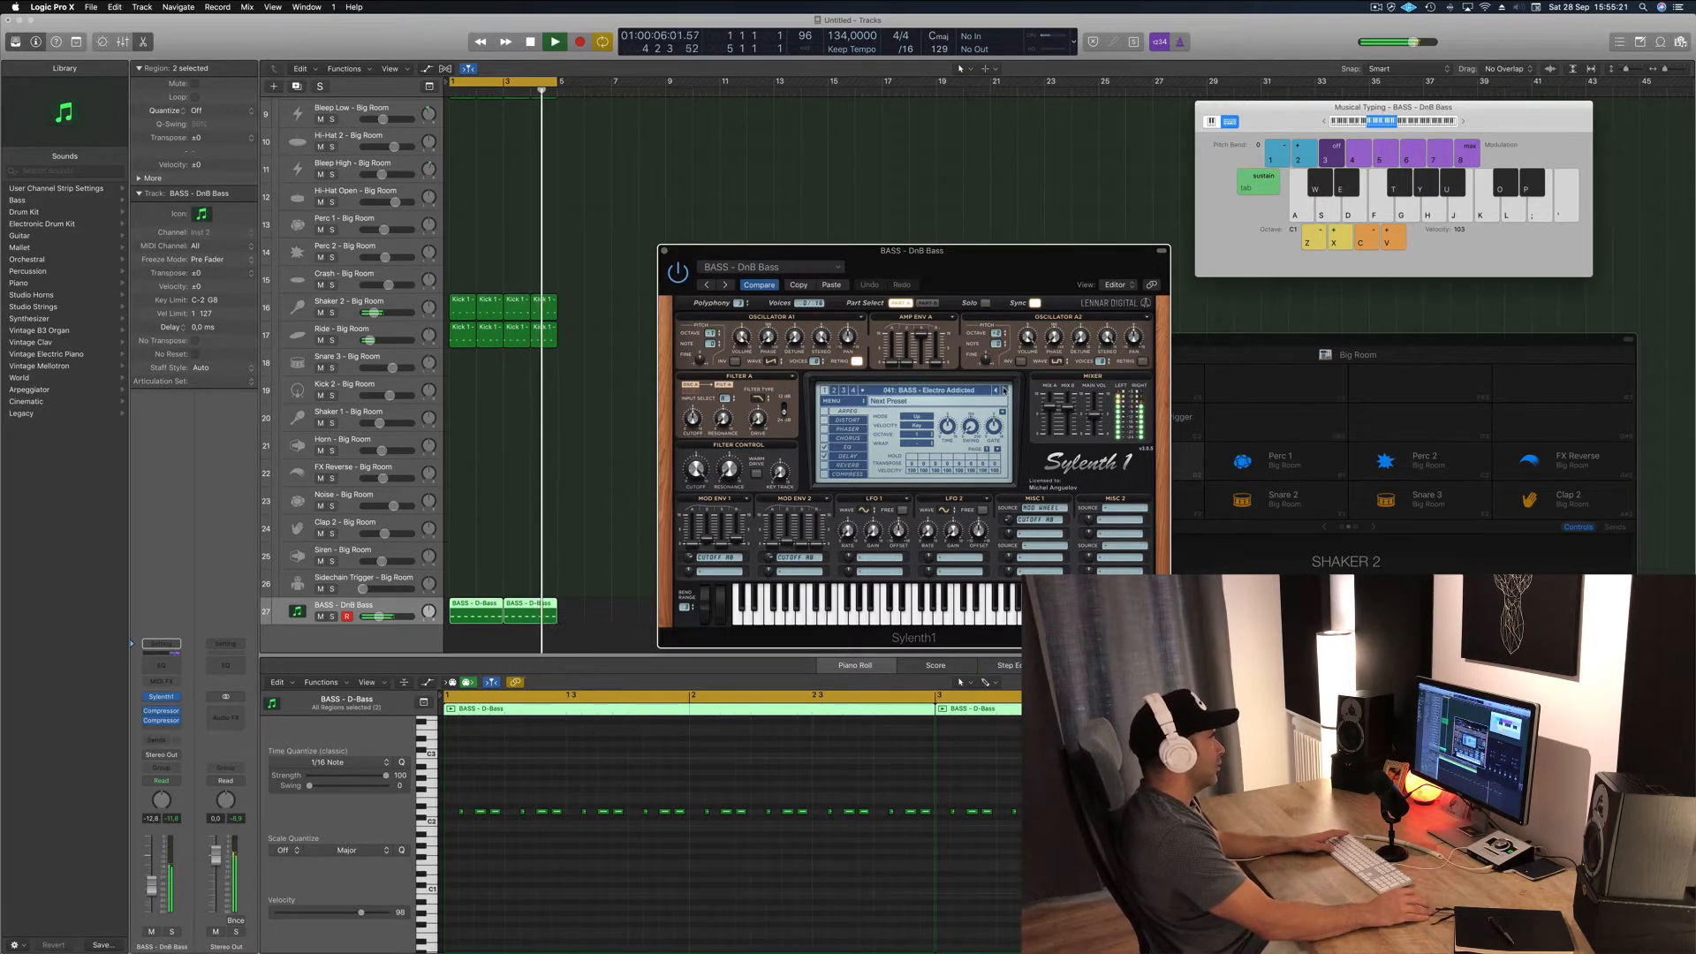
click(1005, 390)
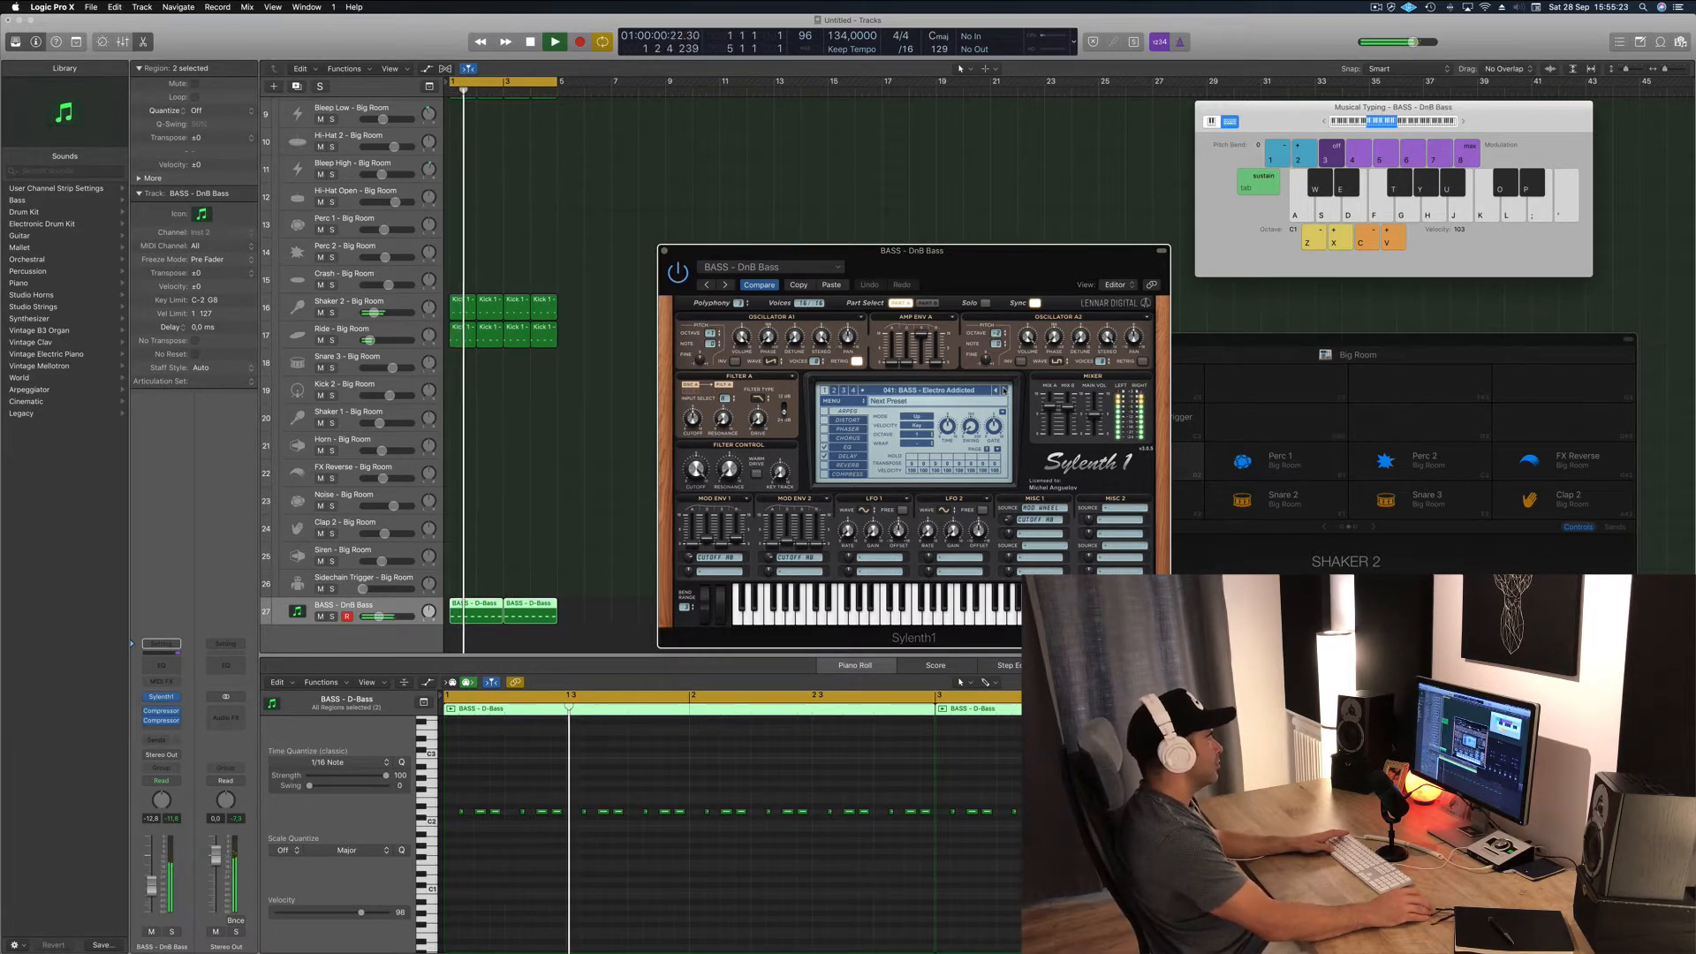
click(1005, 389)
click(1004, 390)
click(1005, 390)
click(1005, 390)
click(1004, 390)
click(1000, 390)
click(1004, 389)
click(1004, 390)
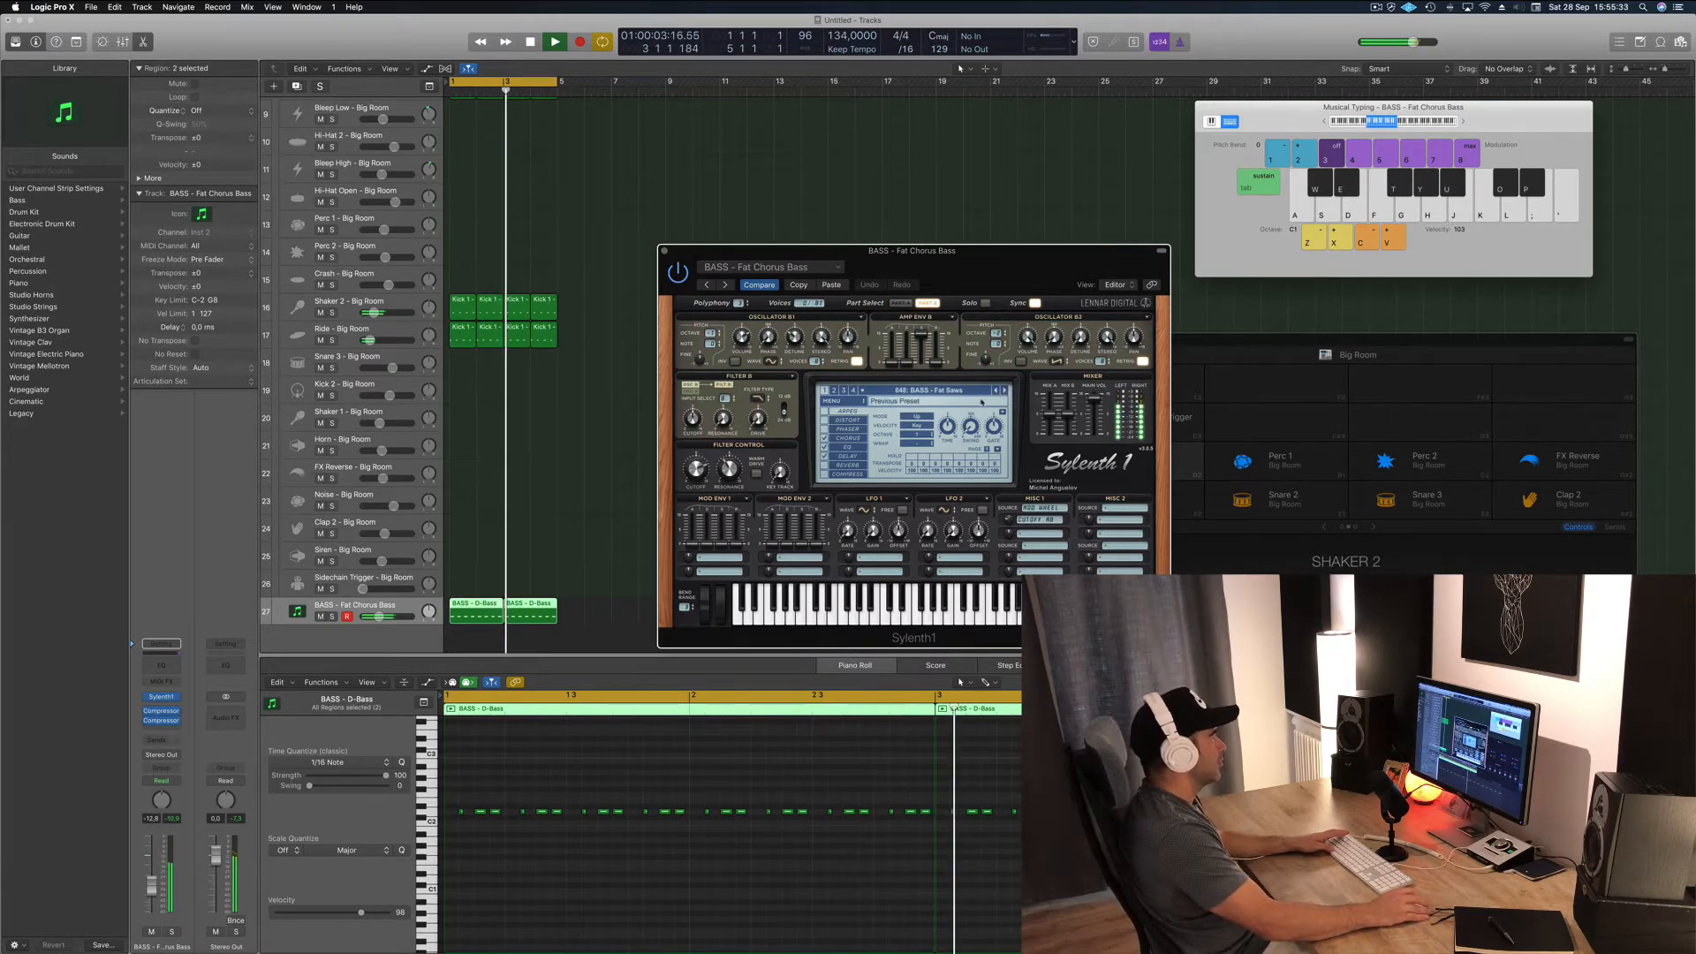
drag(1017, 268, 904, 274)
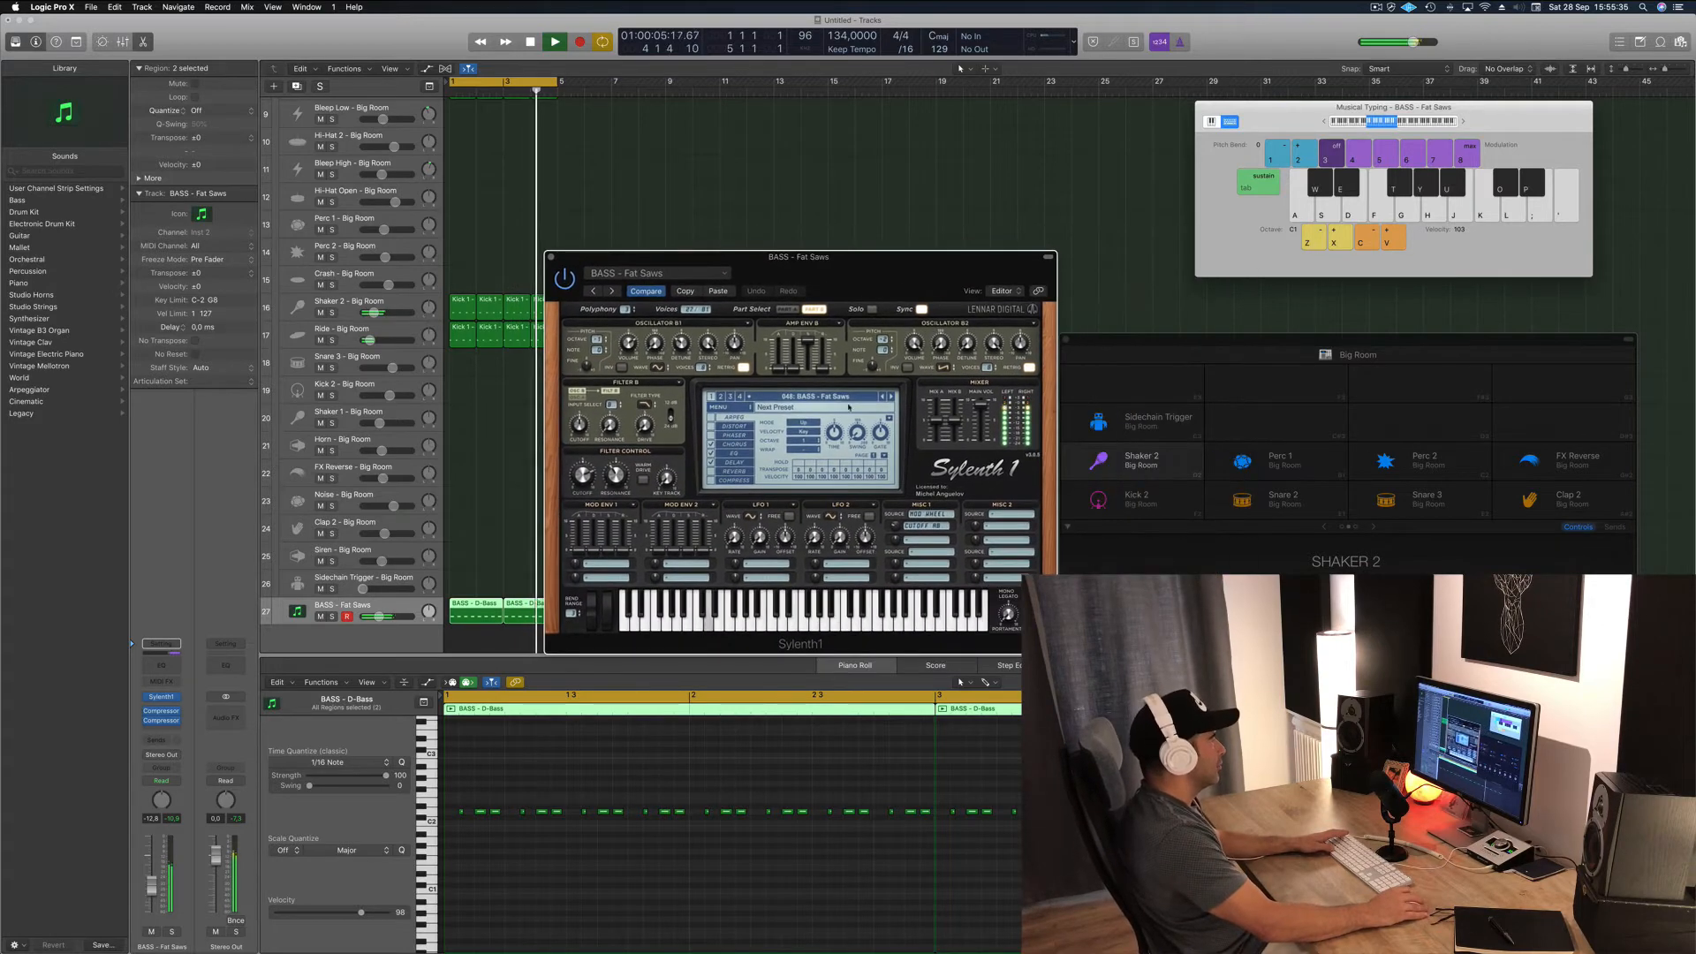
- Fine-tune the filter control cutoff of the Fat Saws bass sound during playback and close the Sylenth1 window
drag(581, 459, 585, 456)
drag(880, 276, 849, 275)
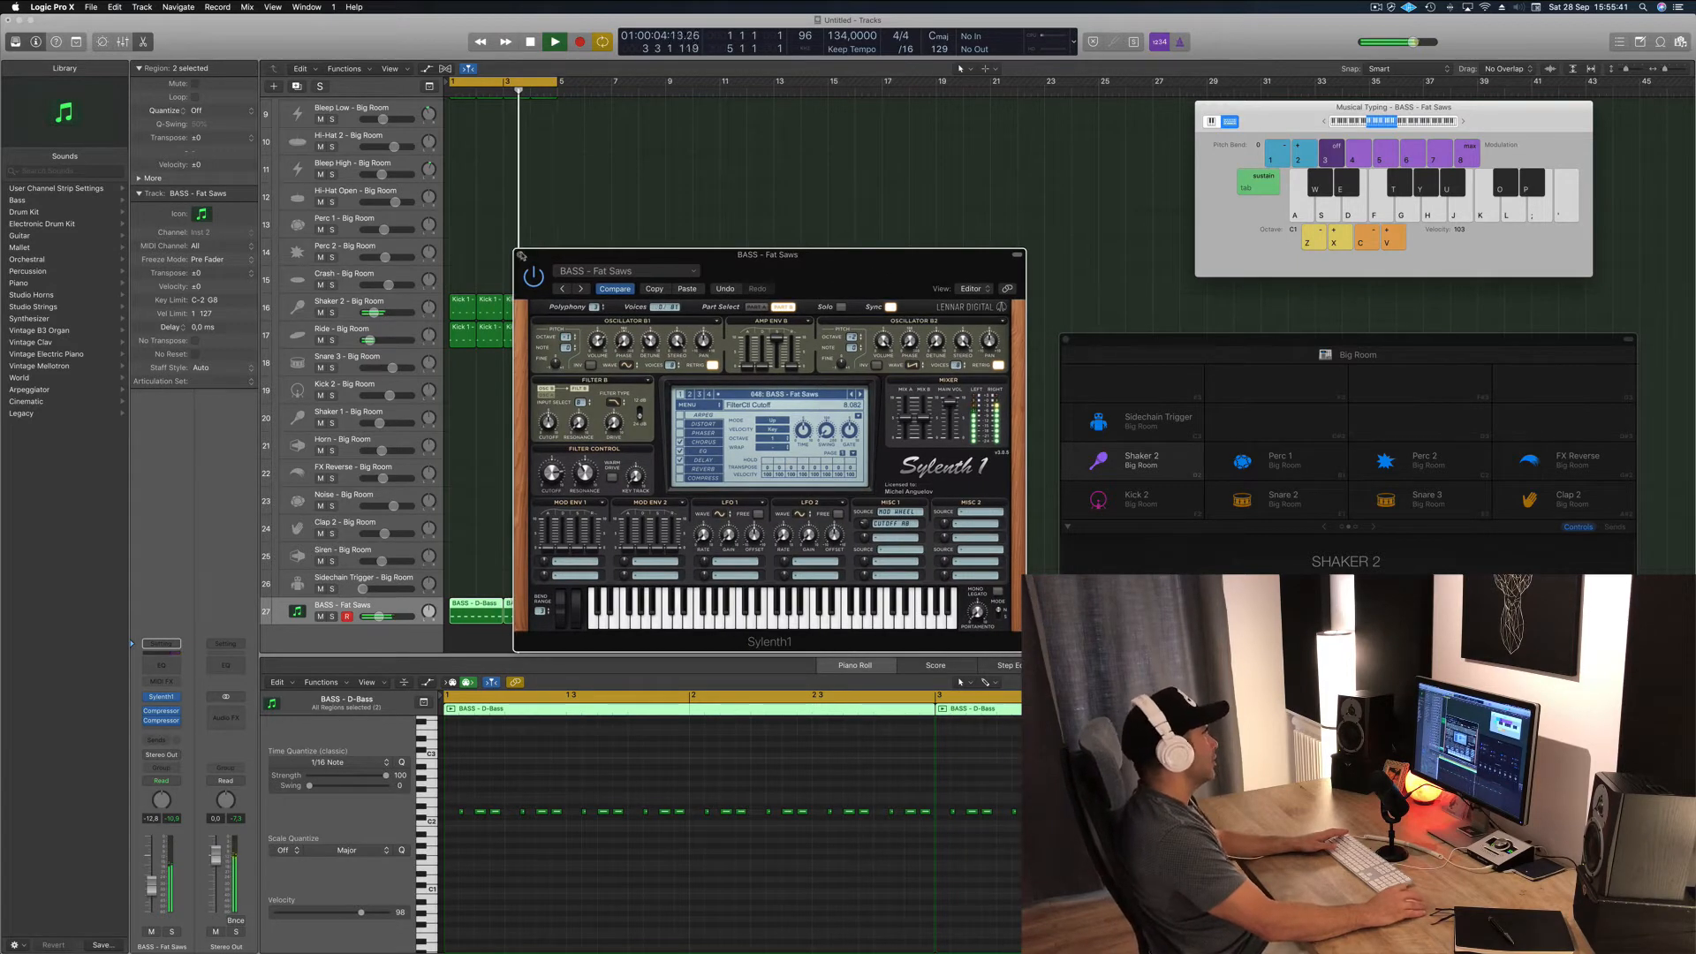
click(521, 256)
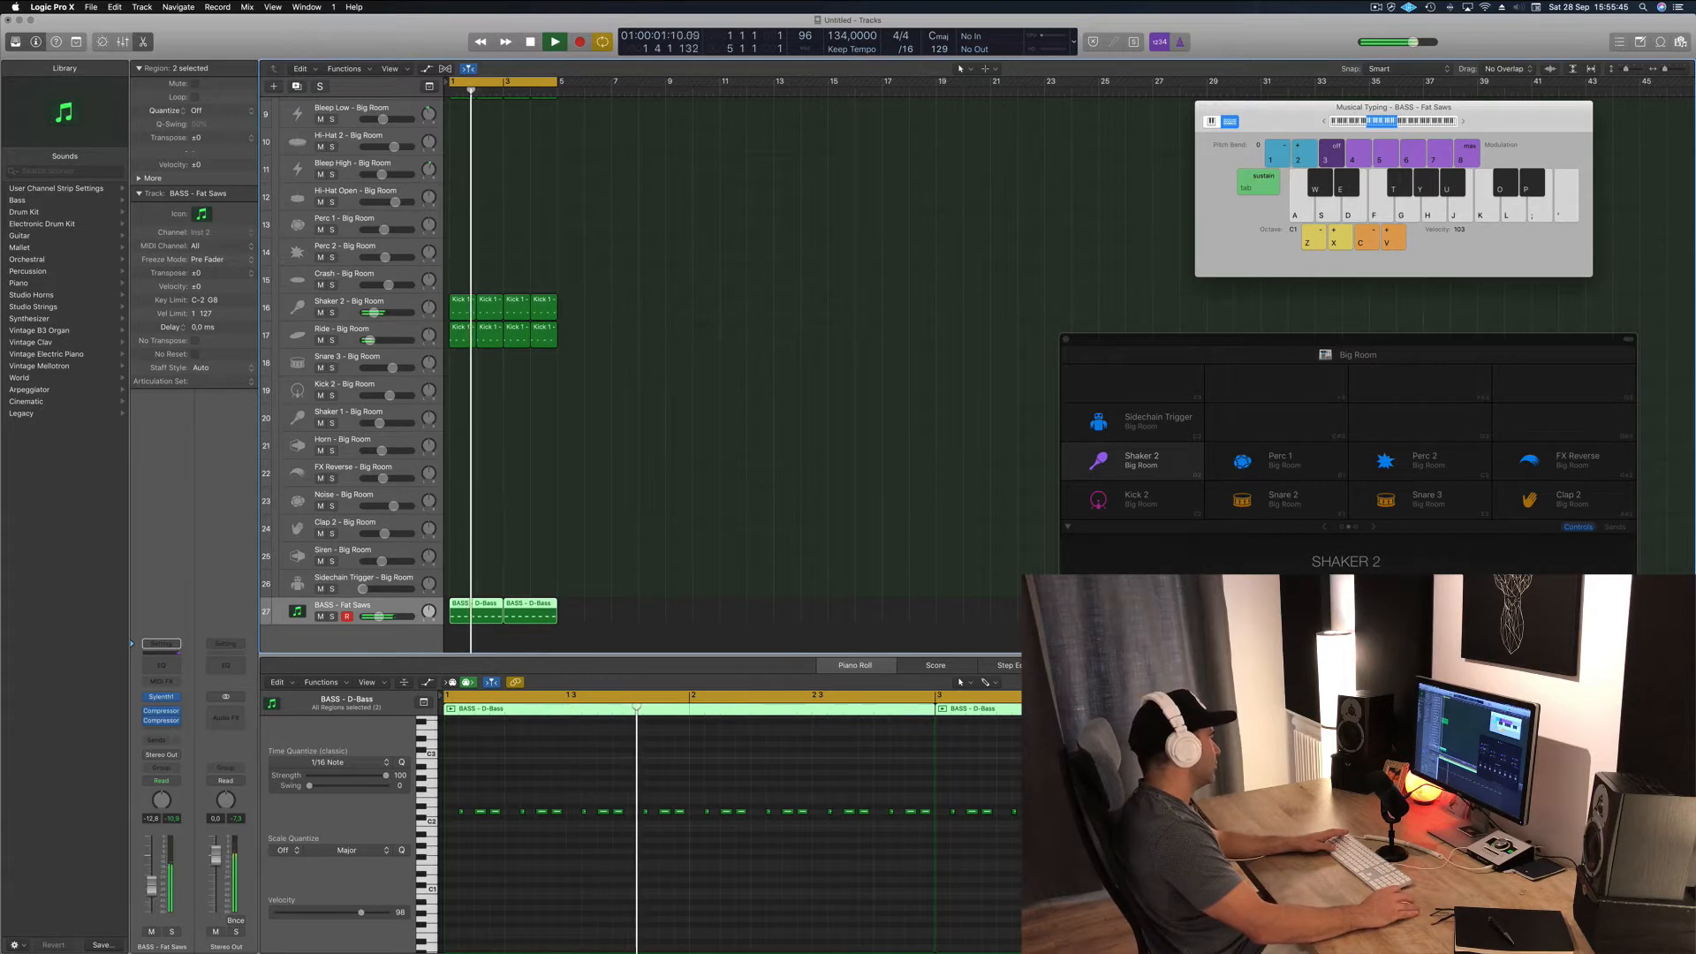
- Insert a stereo Echo on the Clap 1 track and resume playback with the Echo window moved over the arrangement
scroll(711, 385, up, 5)
click(335, 223)
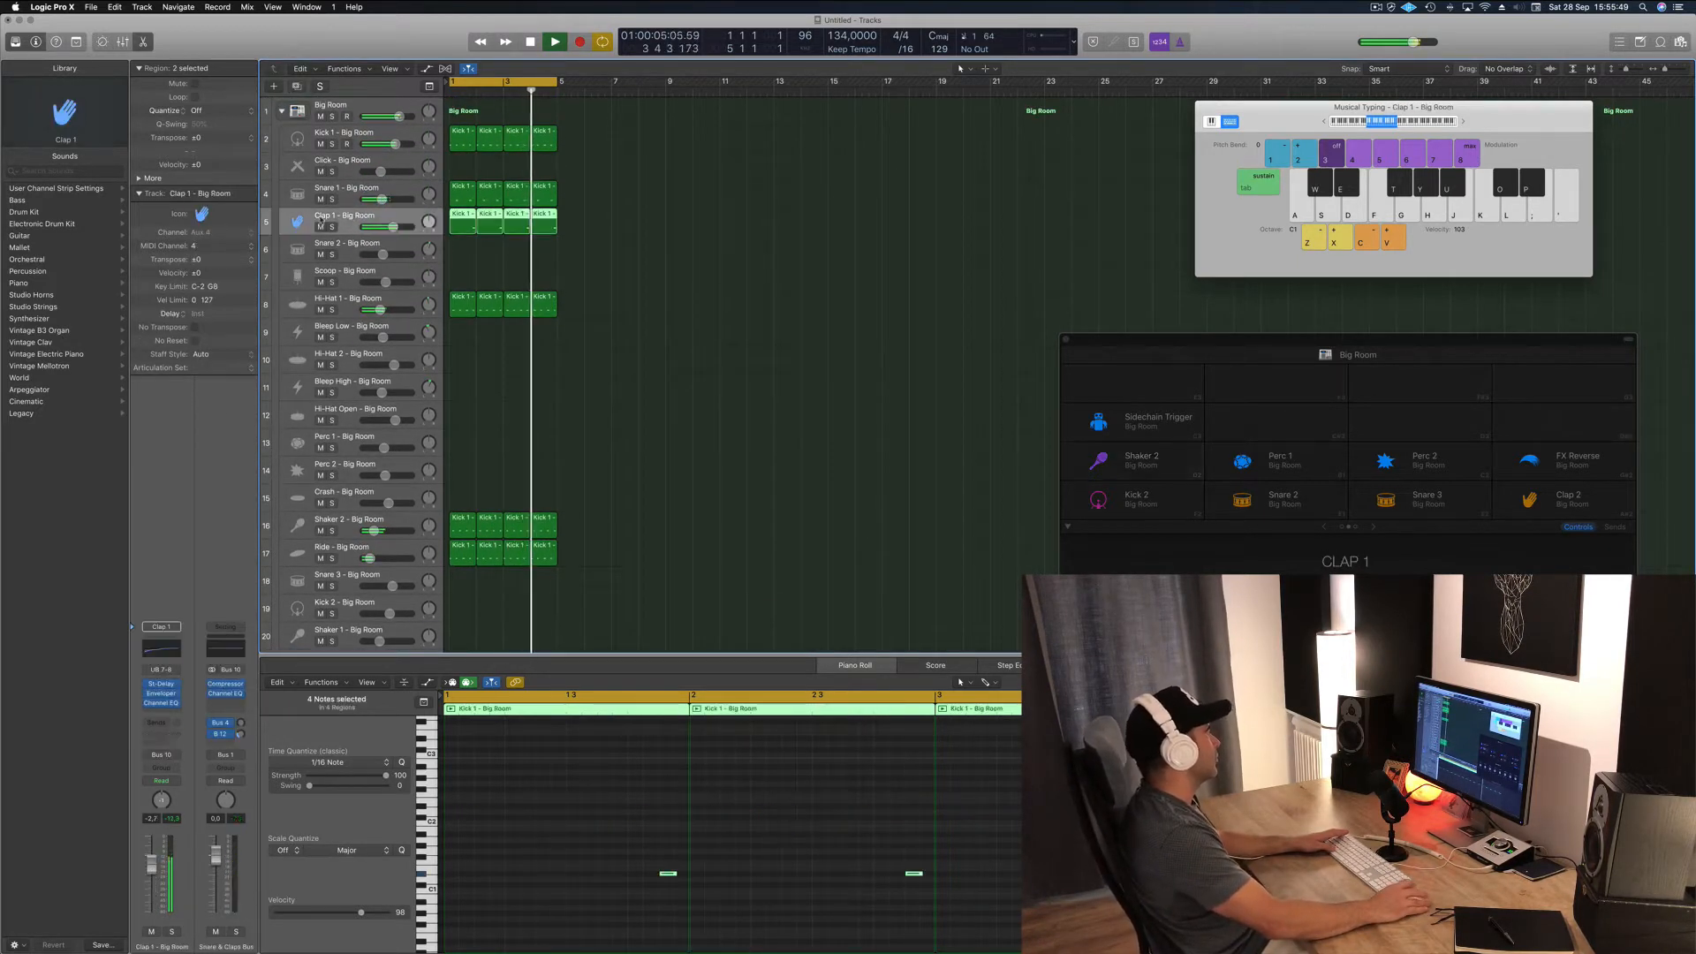
key(space)
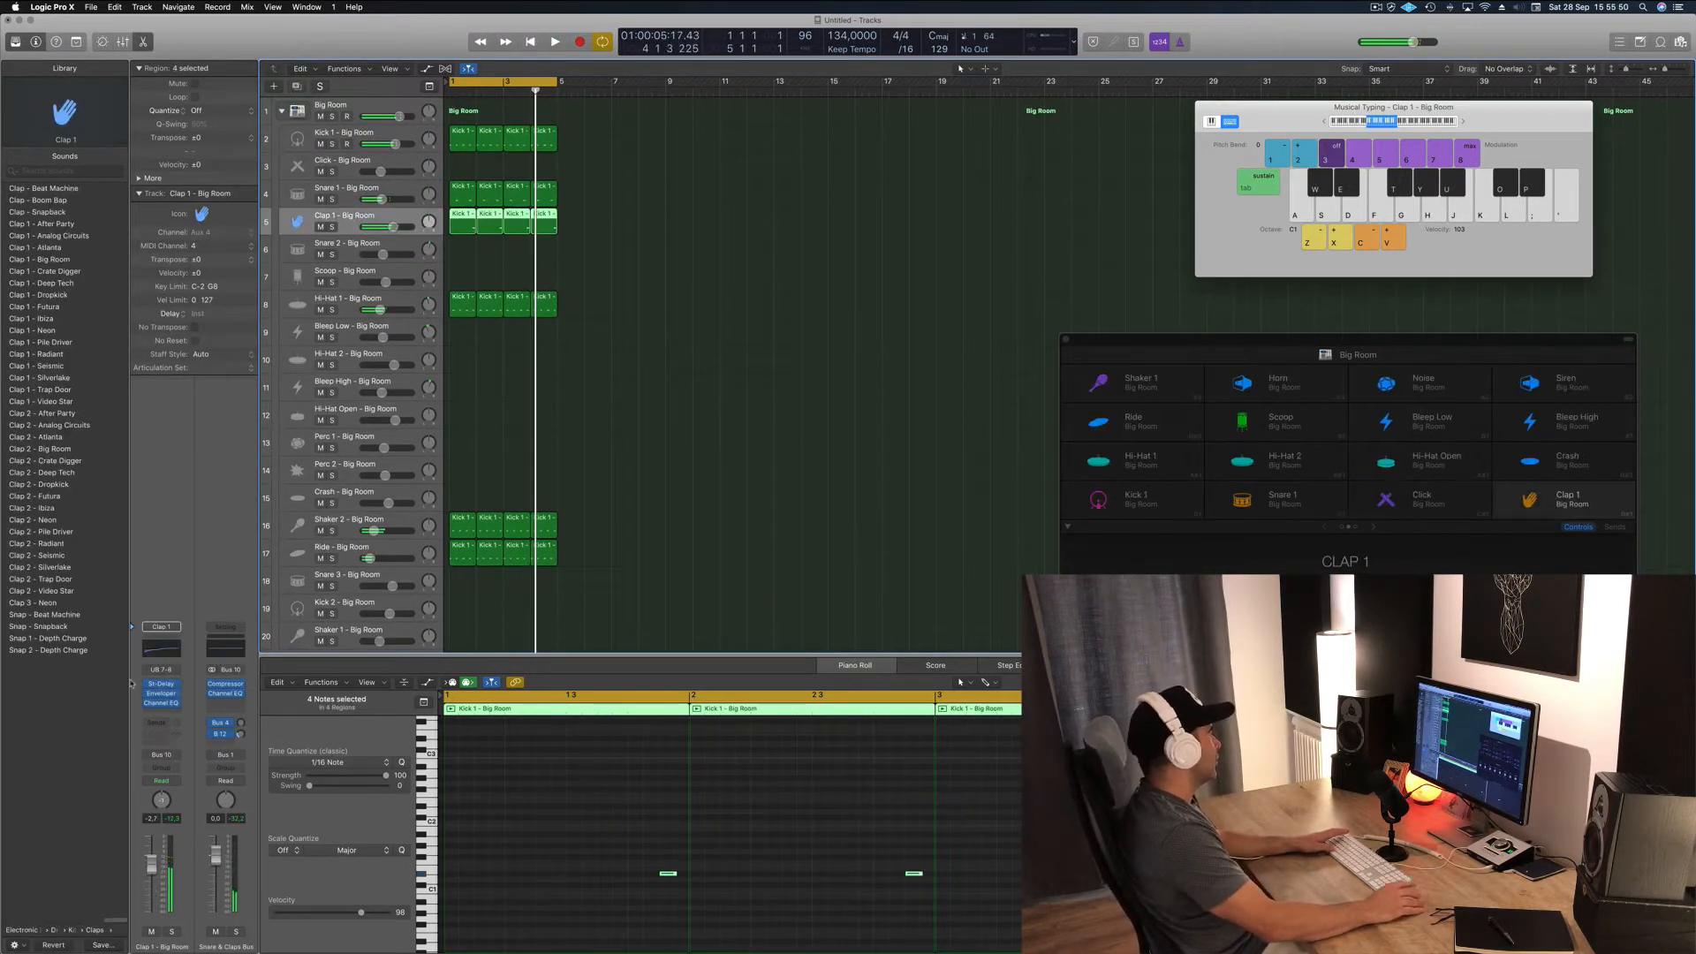
click(174, 712)
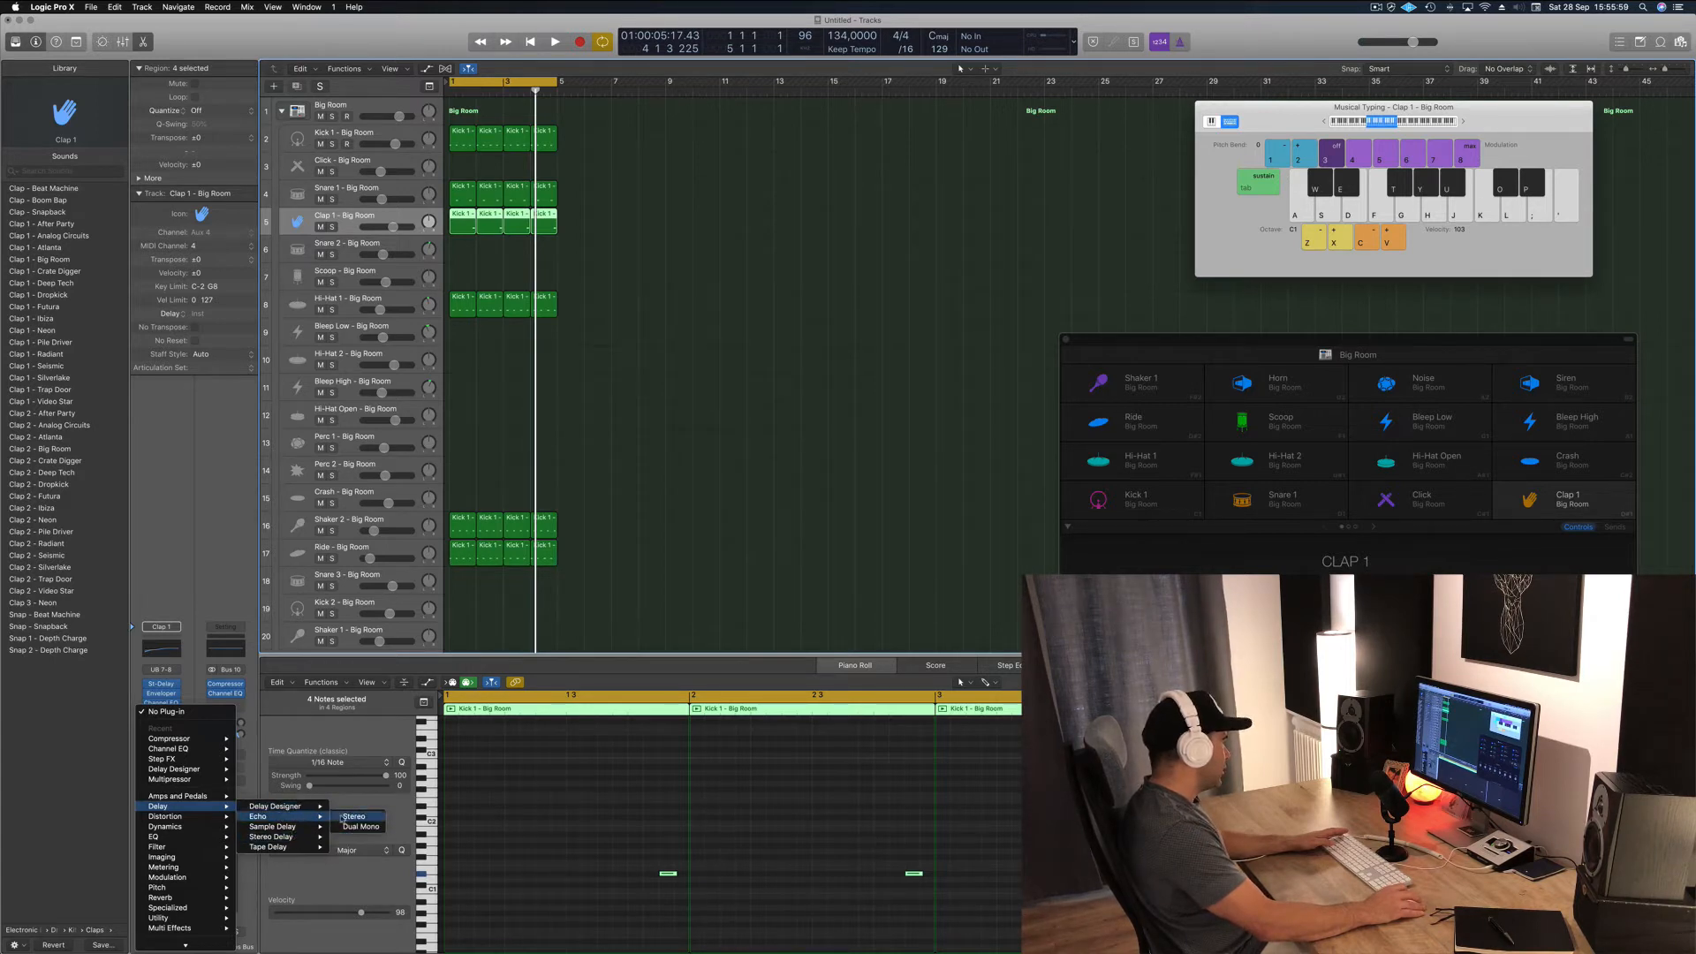
click(353, 817)
key(space)
drag(121, 40, 797, 311)
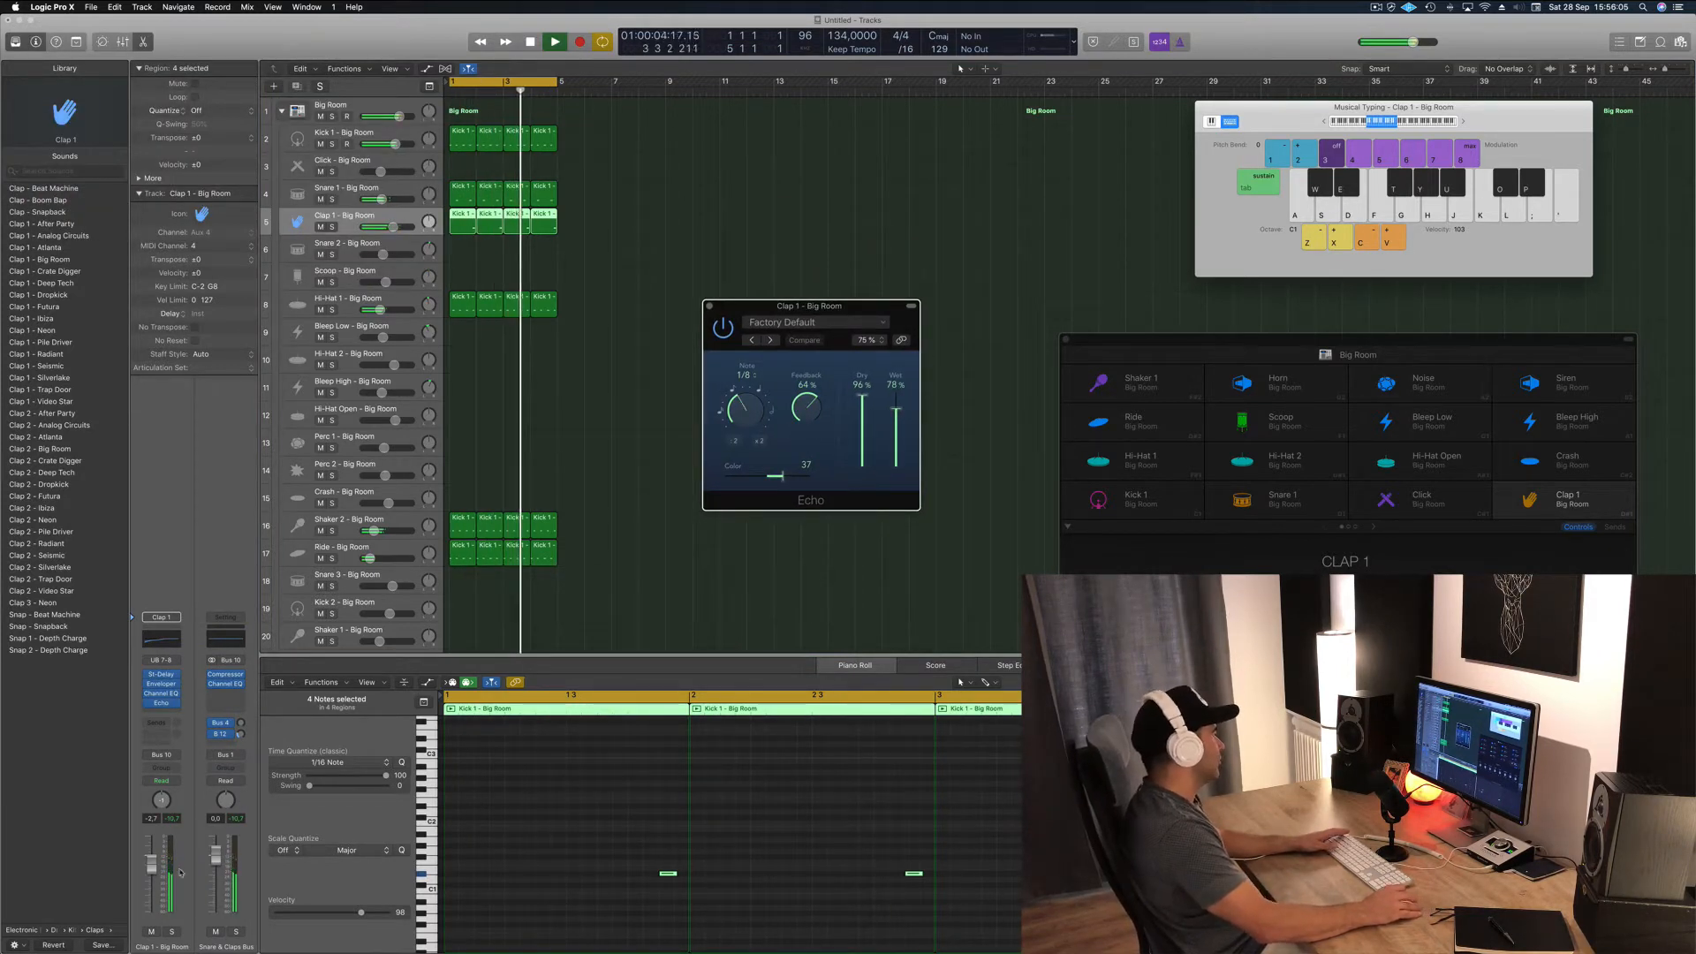
- Lower the Clap 1 channel volume, set the Echo feedback to 74%, and close the Echo window
drag(161, 876, 155, 885)
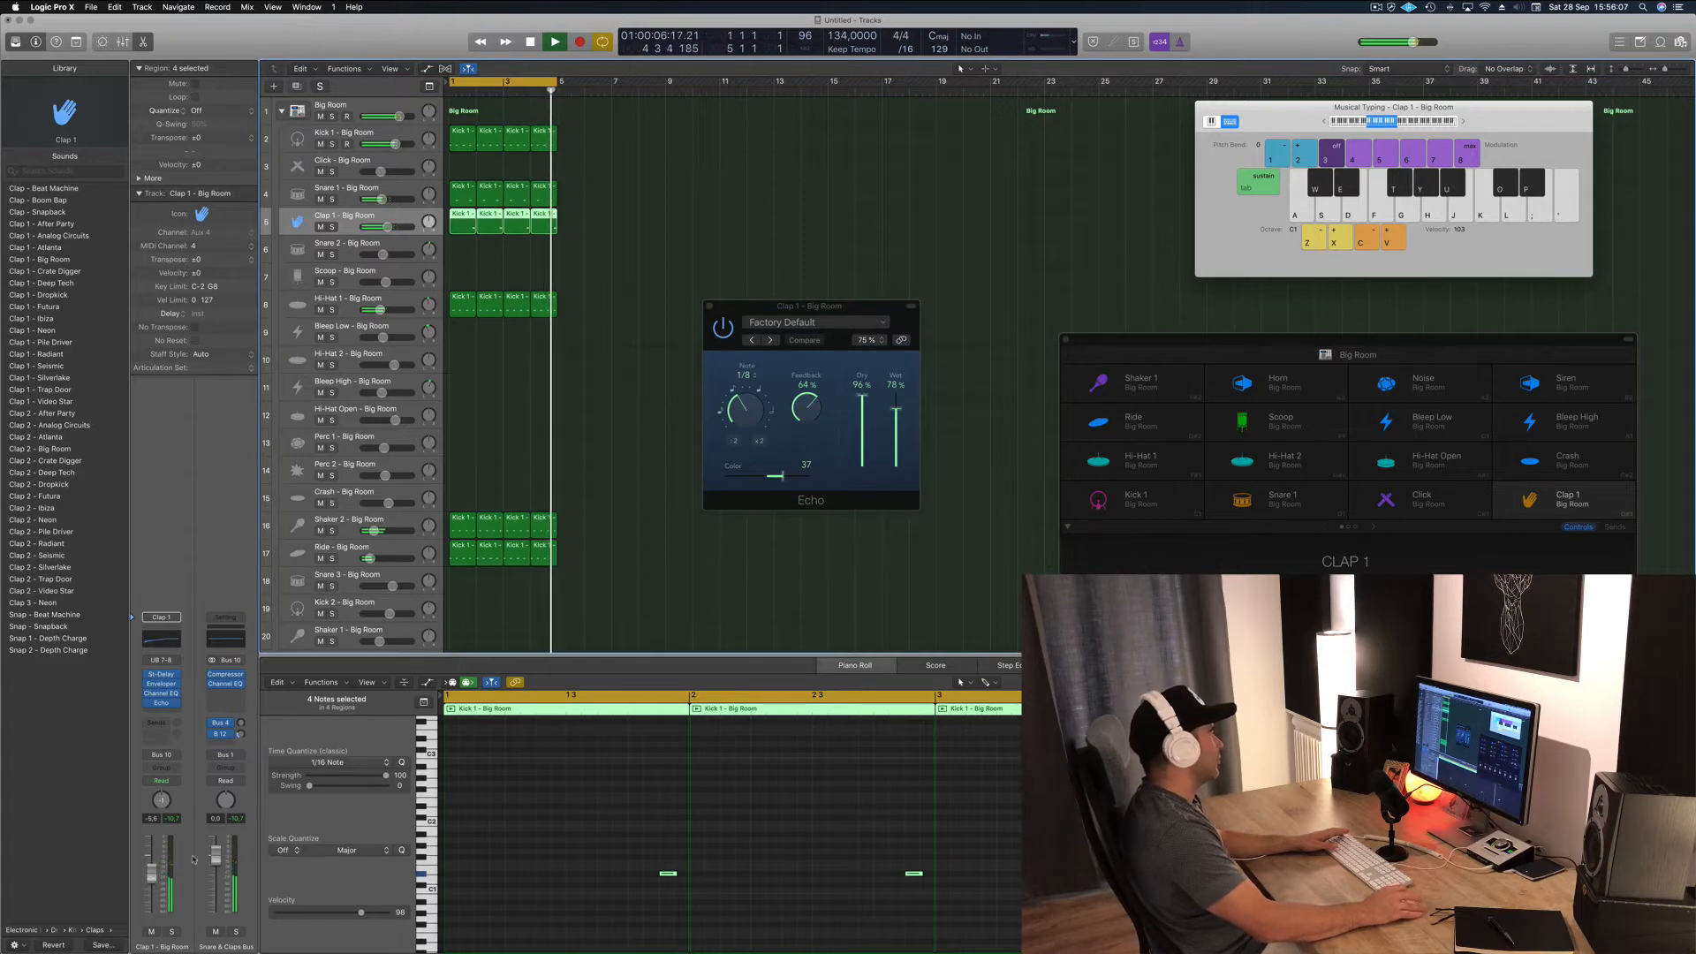
drag(807, 408, 815, 404)
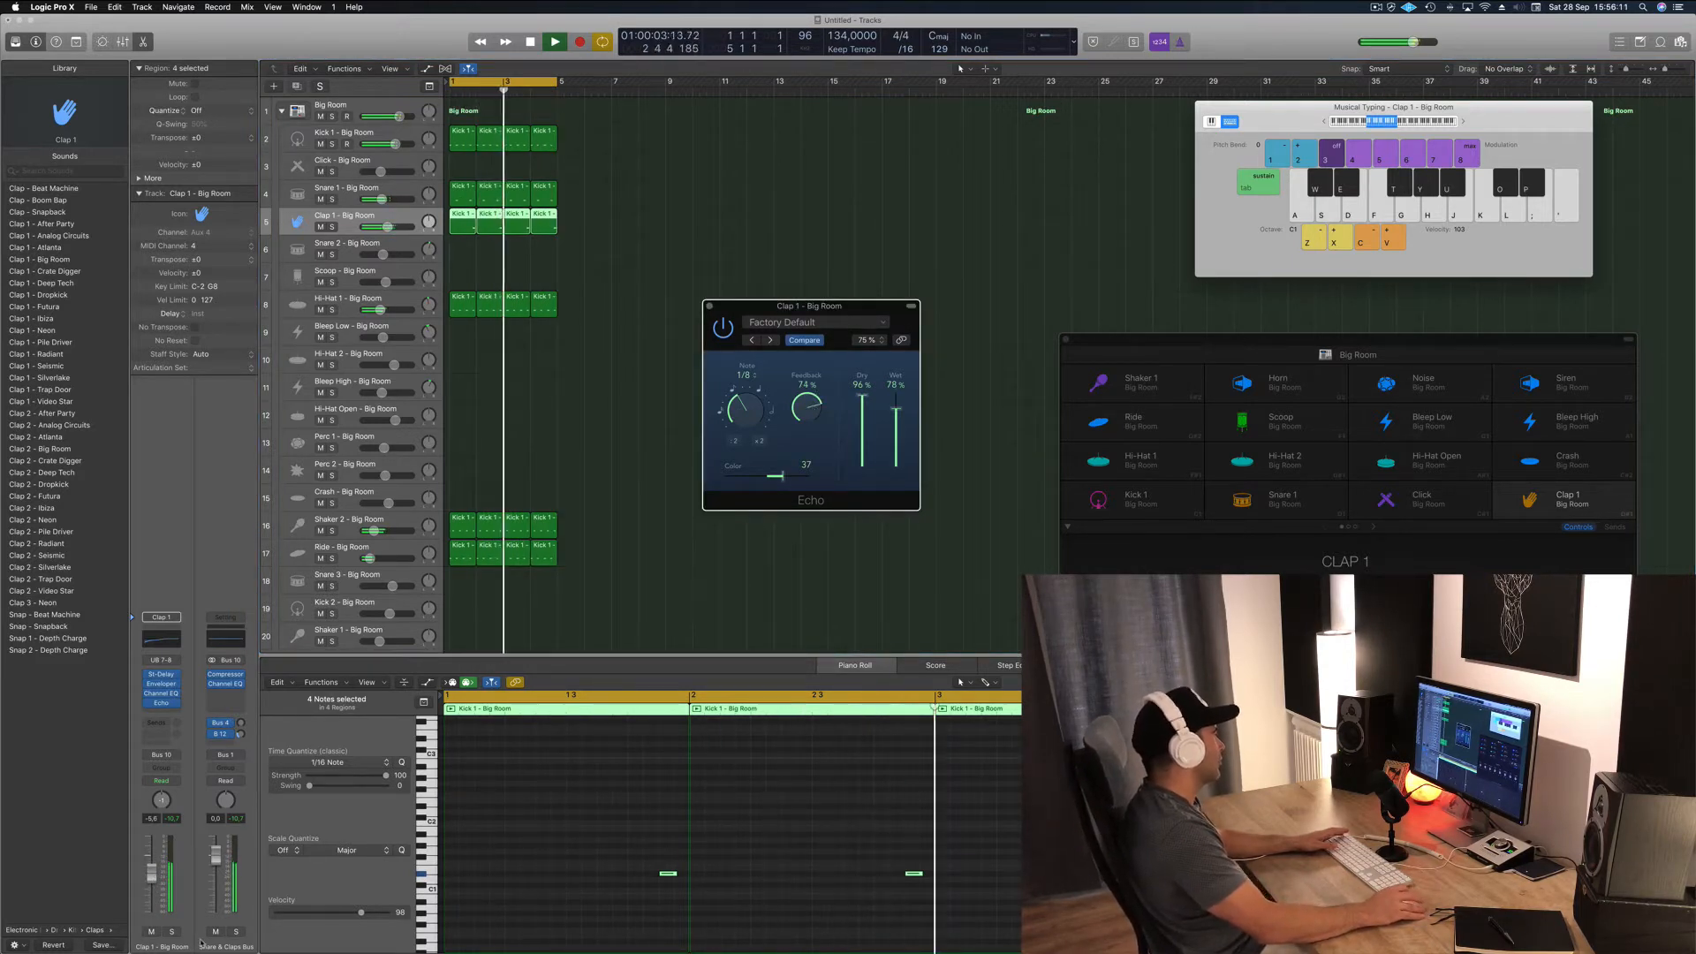
drag(152, 879, 153, 887)
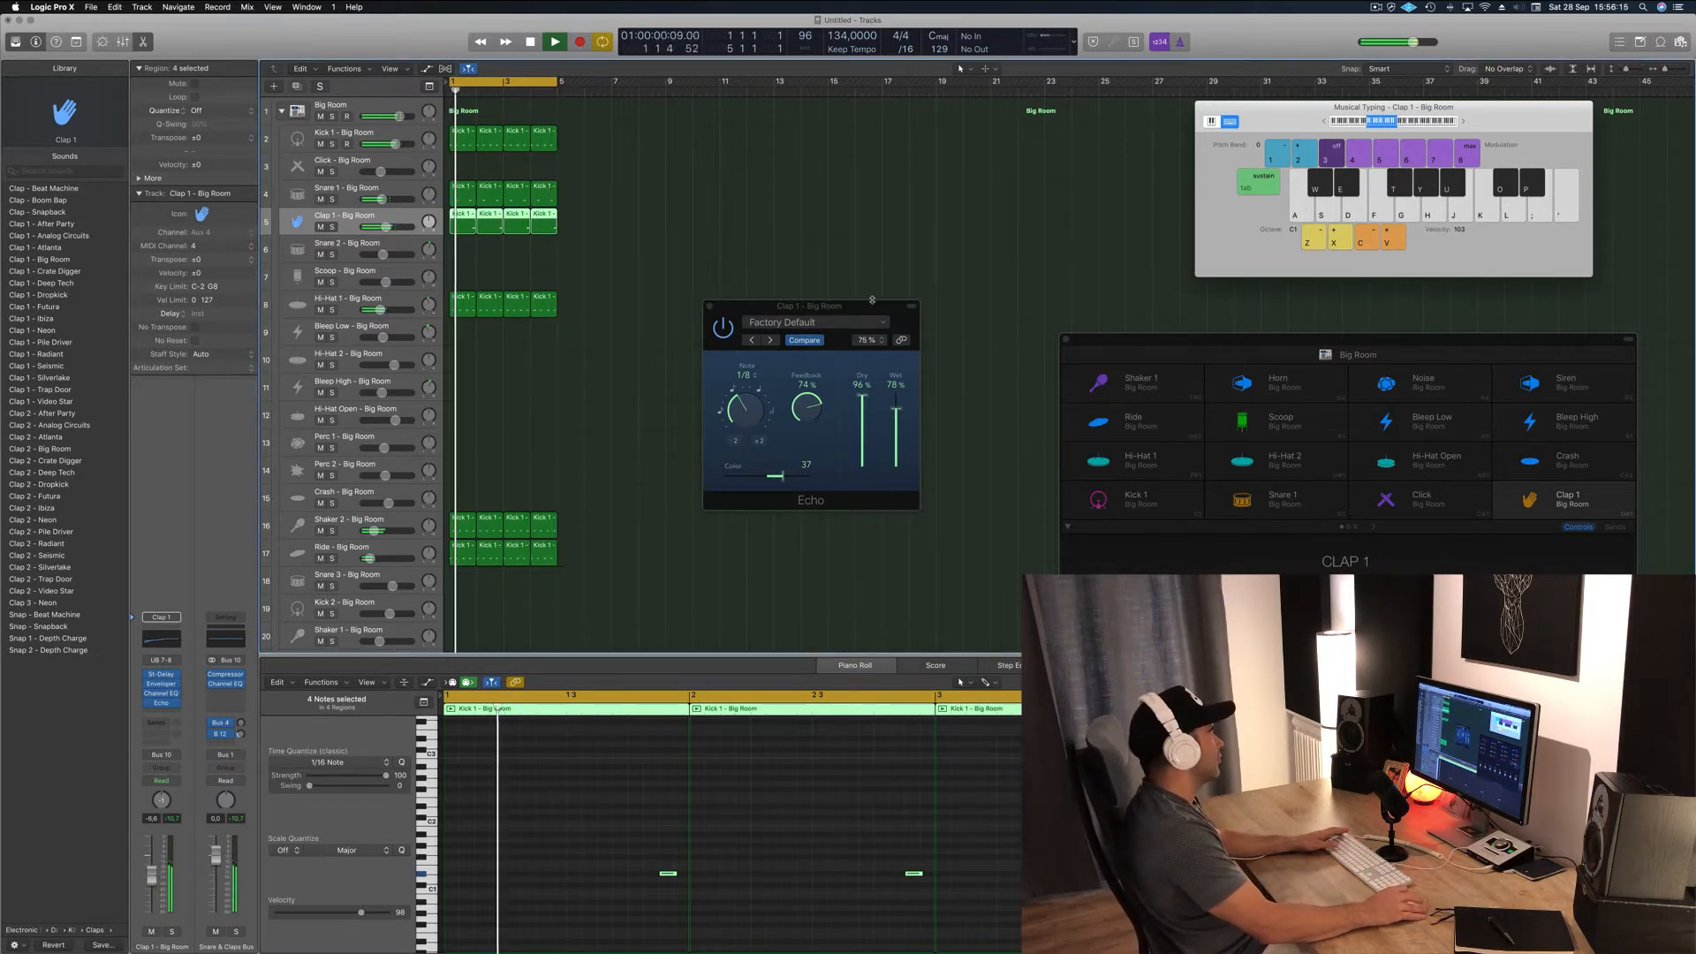
drag(795, 305, 738, 304)
click(650, 306)
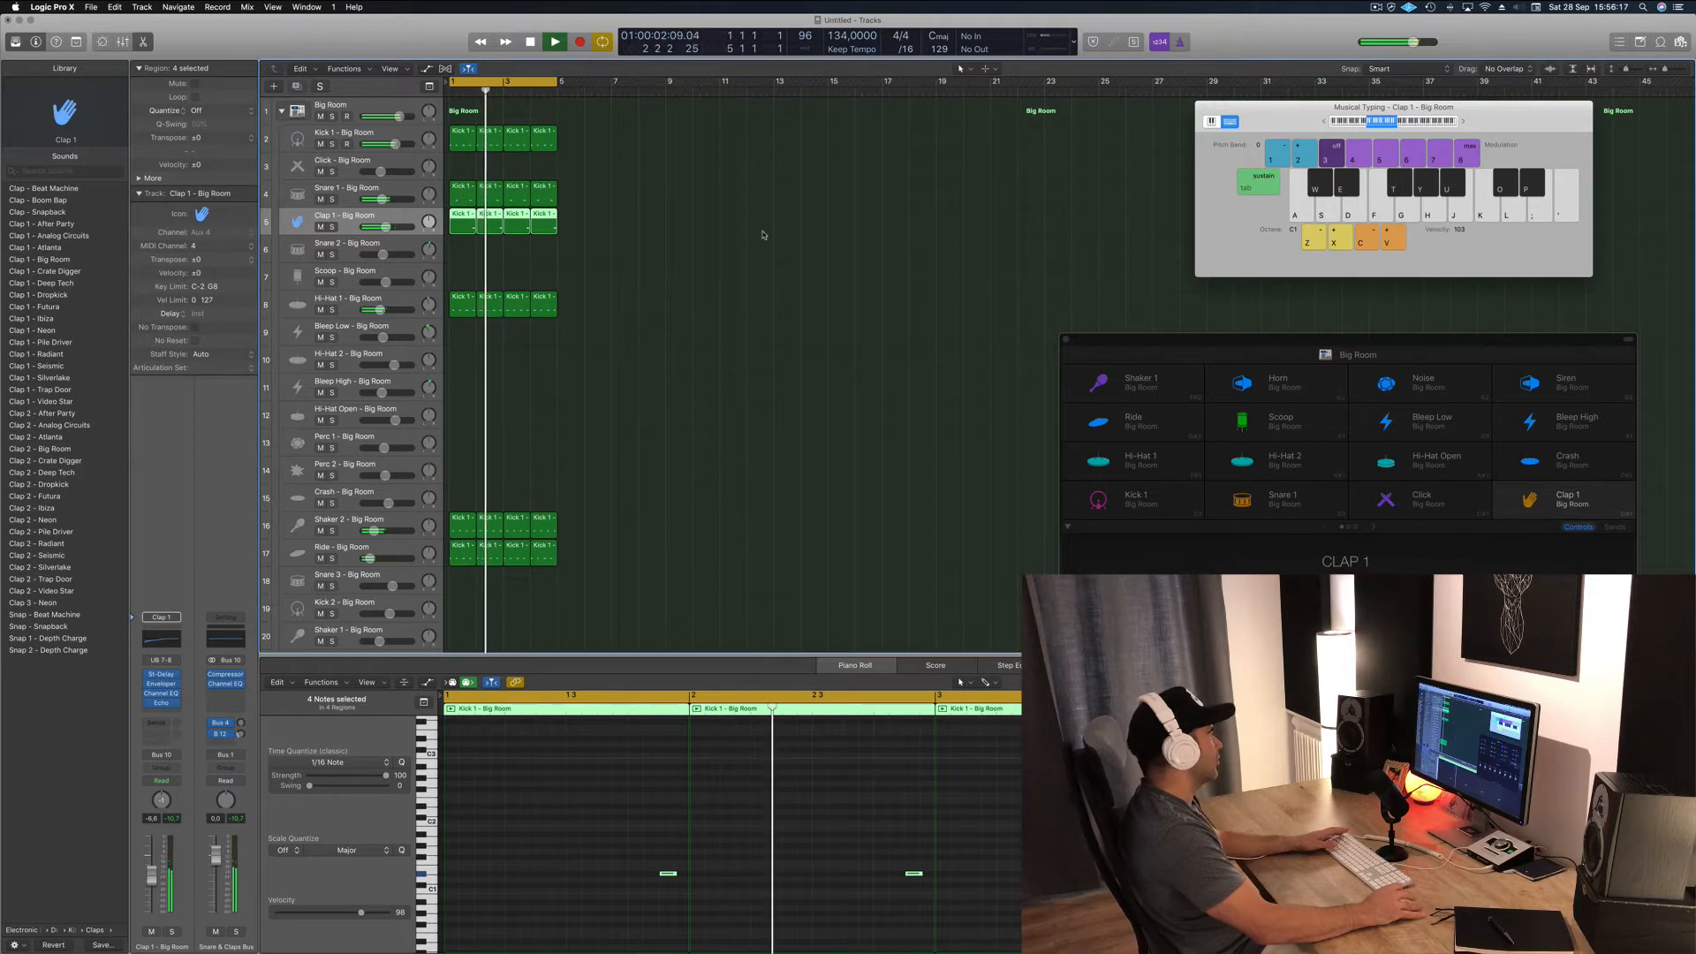
- Duplicate the BASS - Fat Saws track with its plug-in settings to get an empty second Sylenth1 track
click(570, 567)
scroll(620, 533, down, 5)
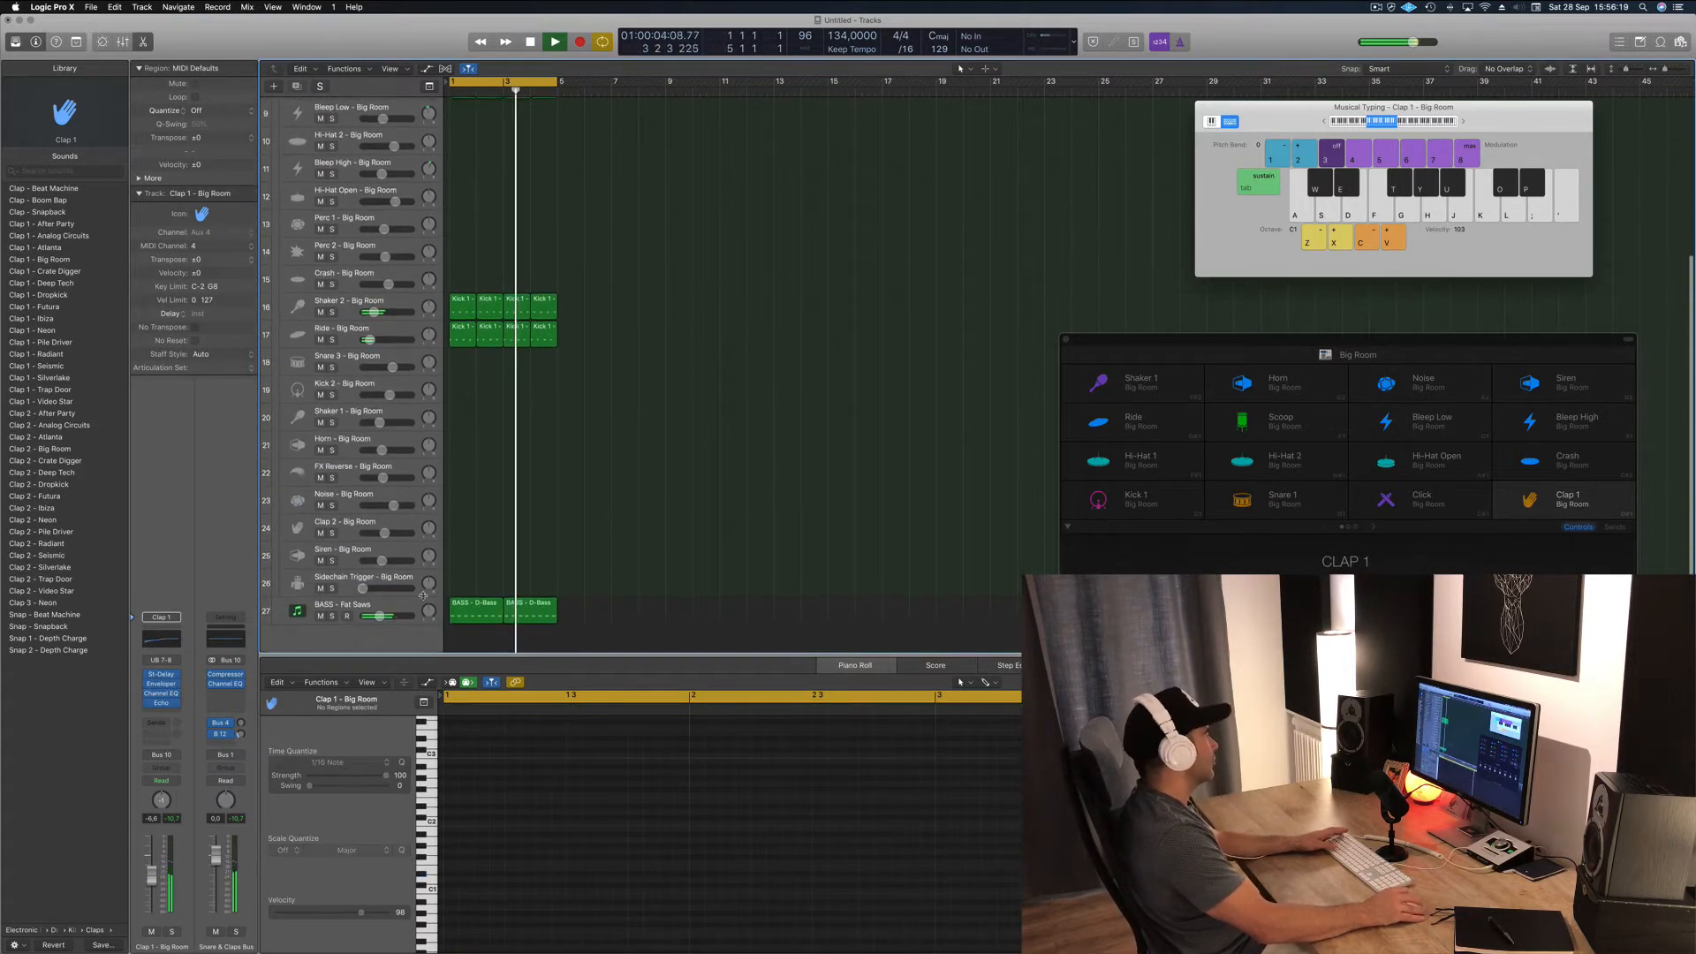
click(364, 607)
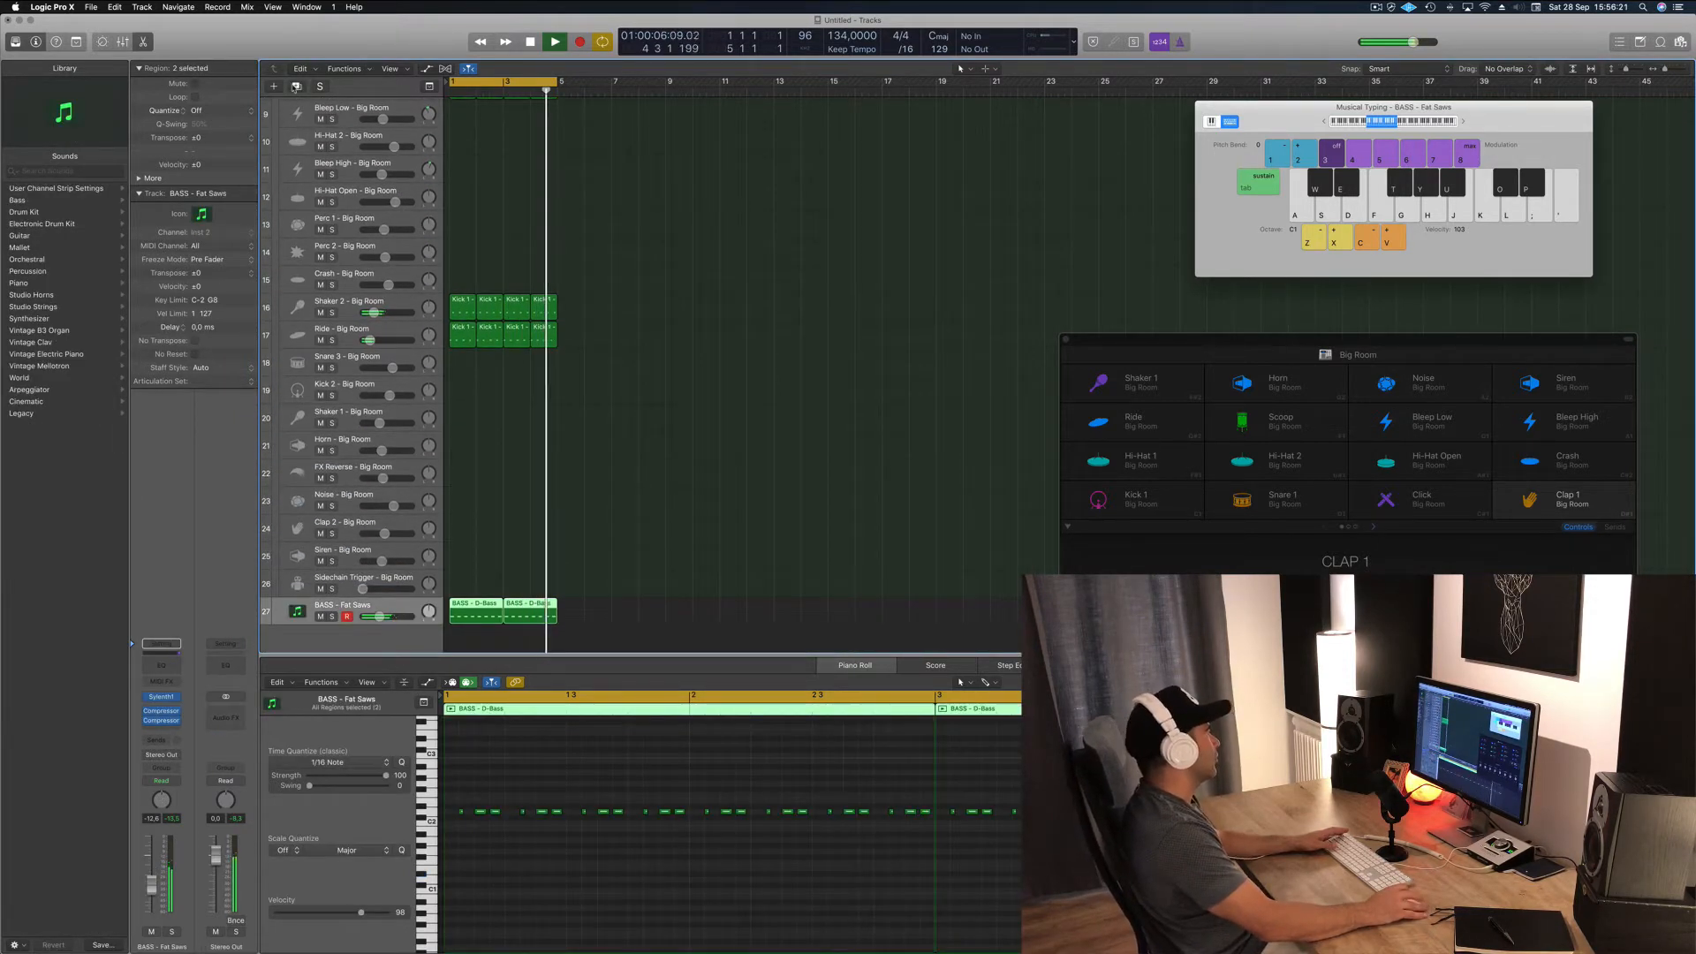
key(super+d)
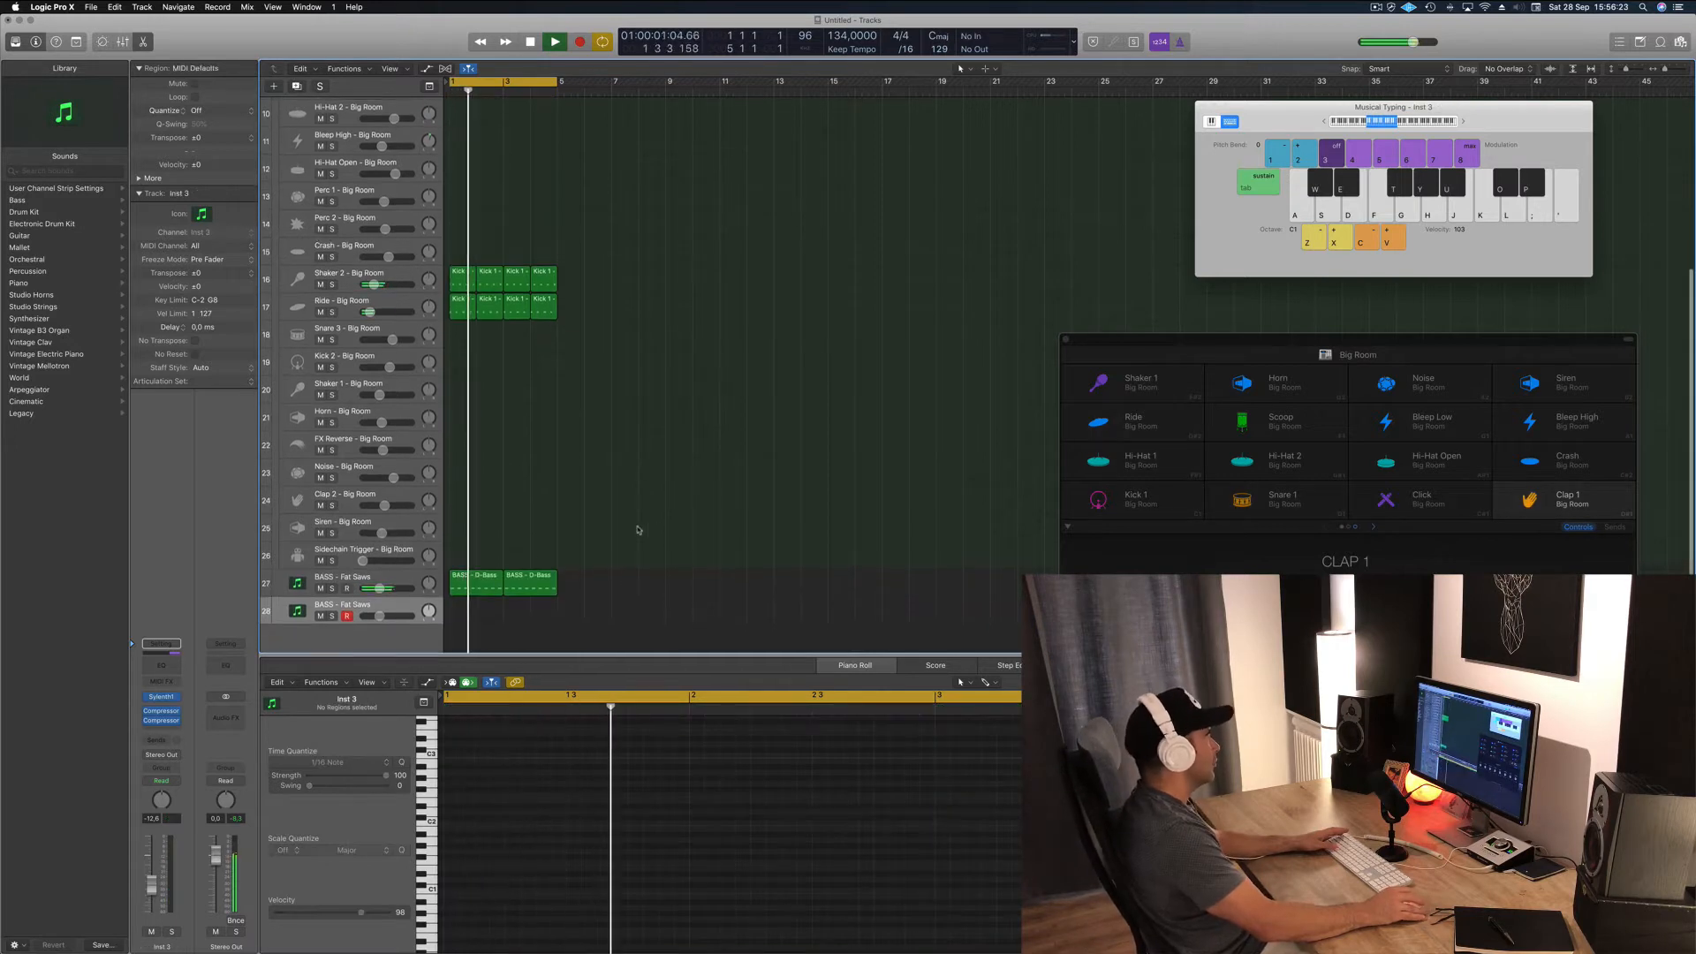
drag(463, 577, 461, 622)
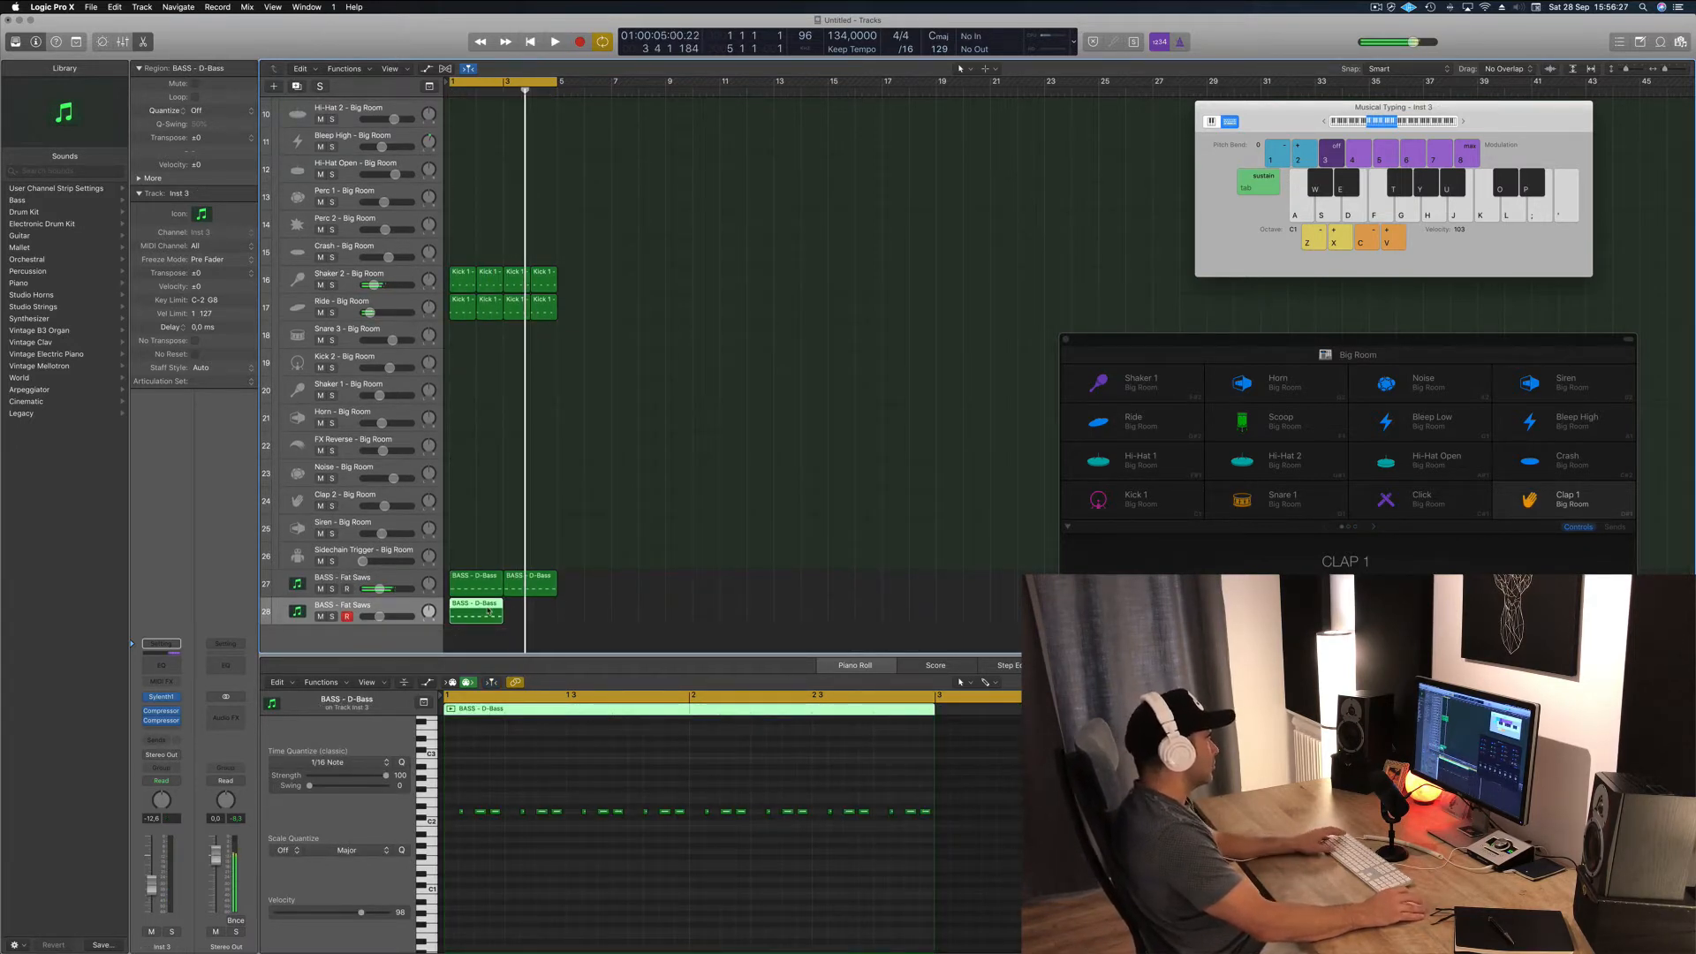
click(483, 797)
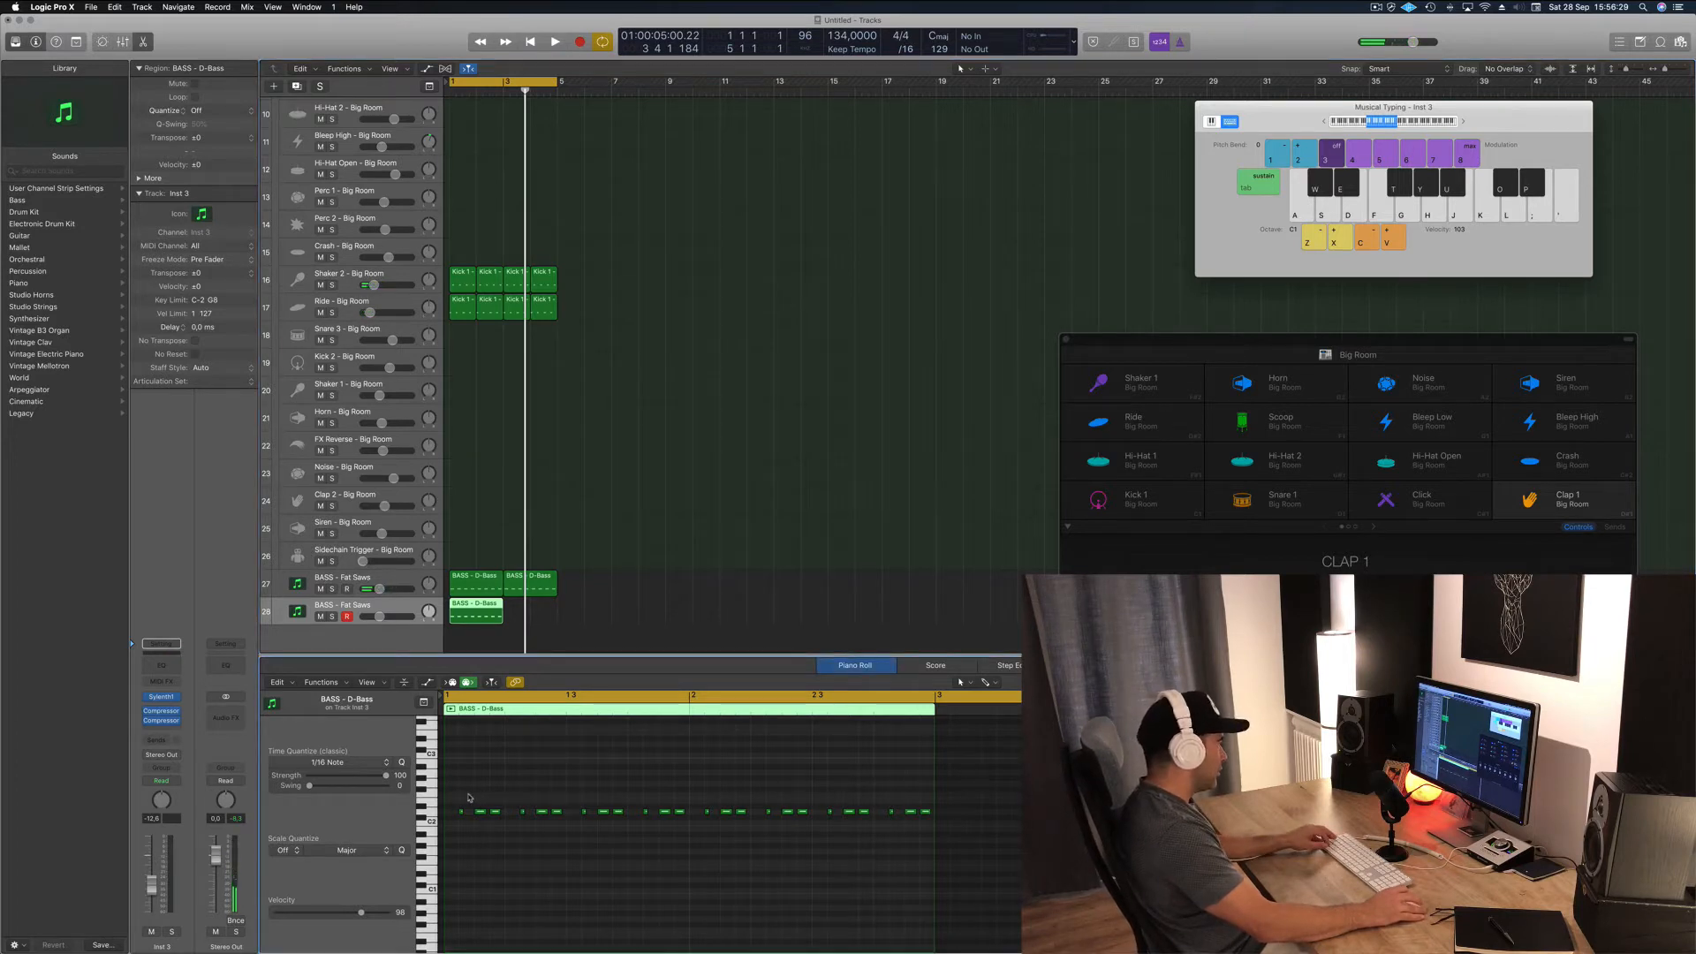
click(538, 632)
click(489, 617)
key(Delete)
- Play the loop and try out melody notes on the duplicated track with the musical typing keyboard at octave C3
key(space)
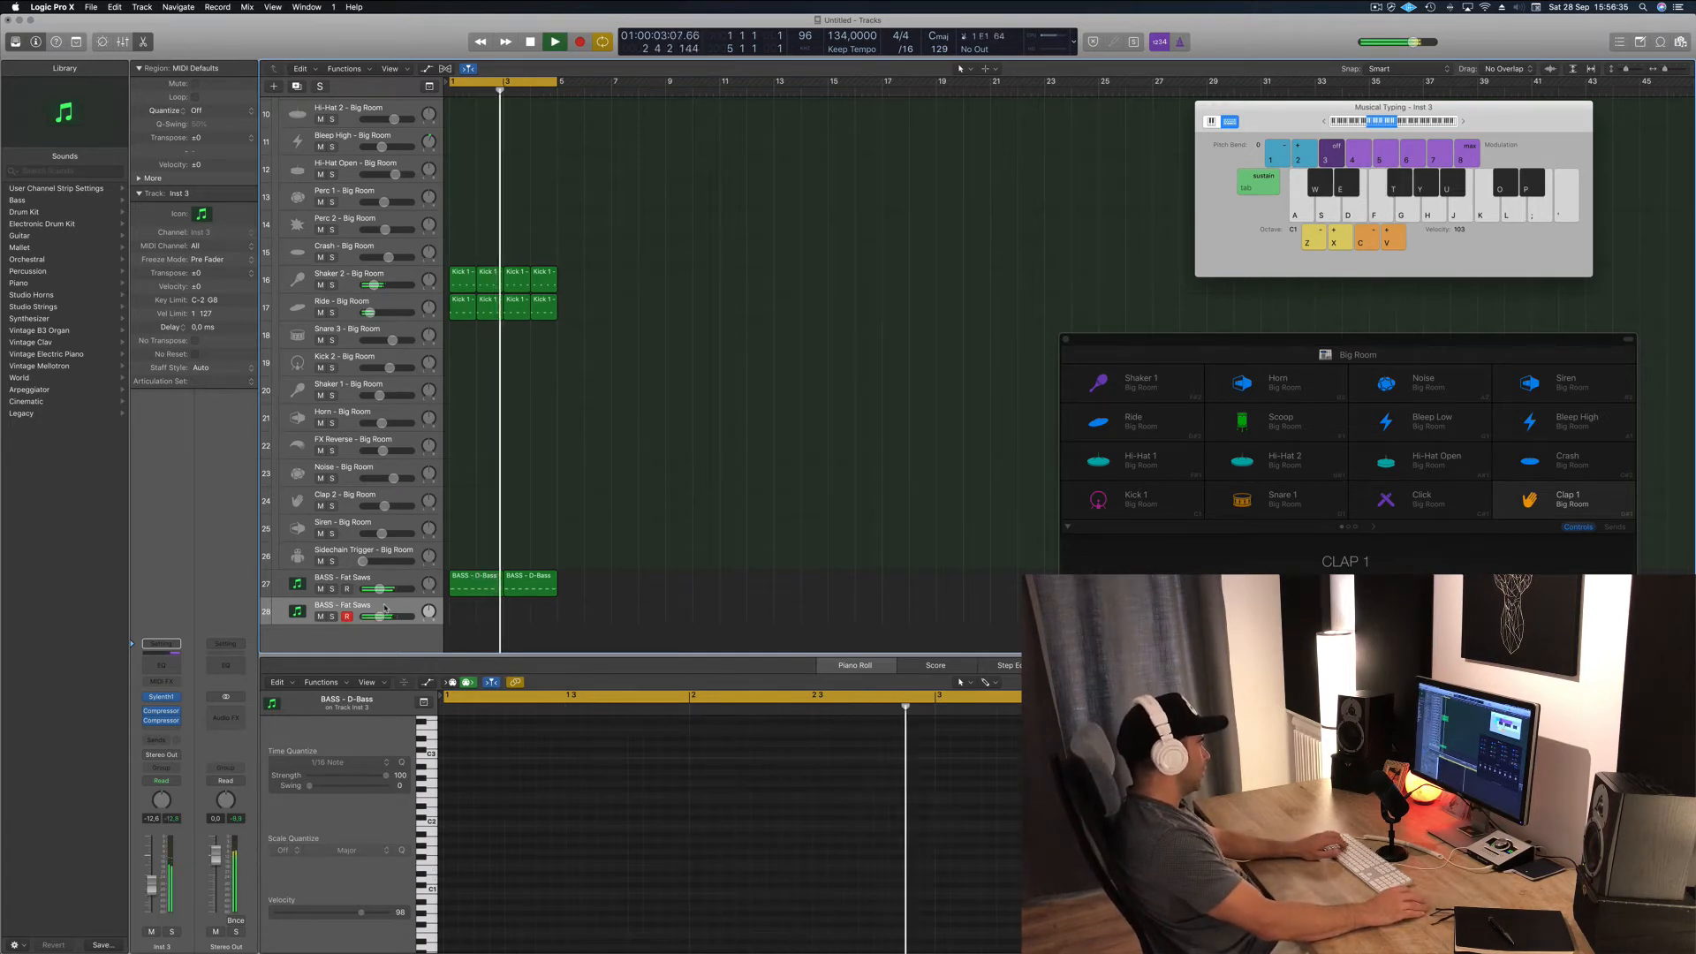
click(1402, 122)
key(k)
key(h)
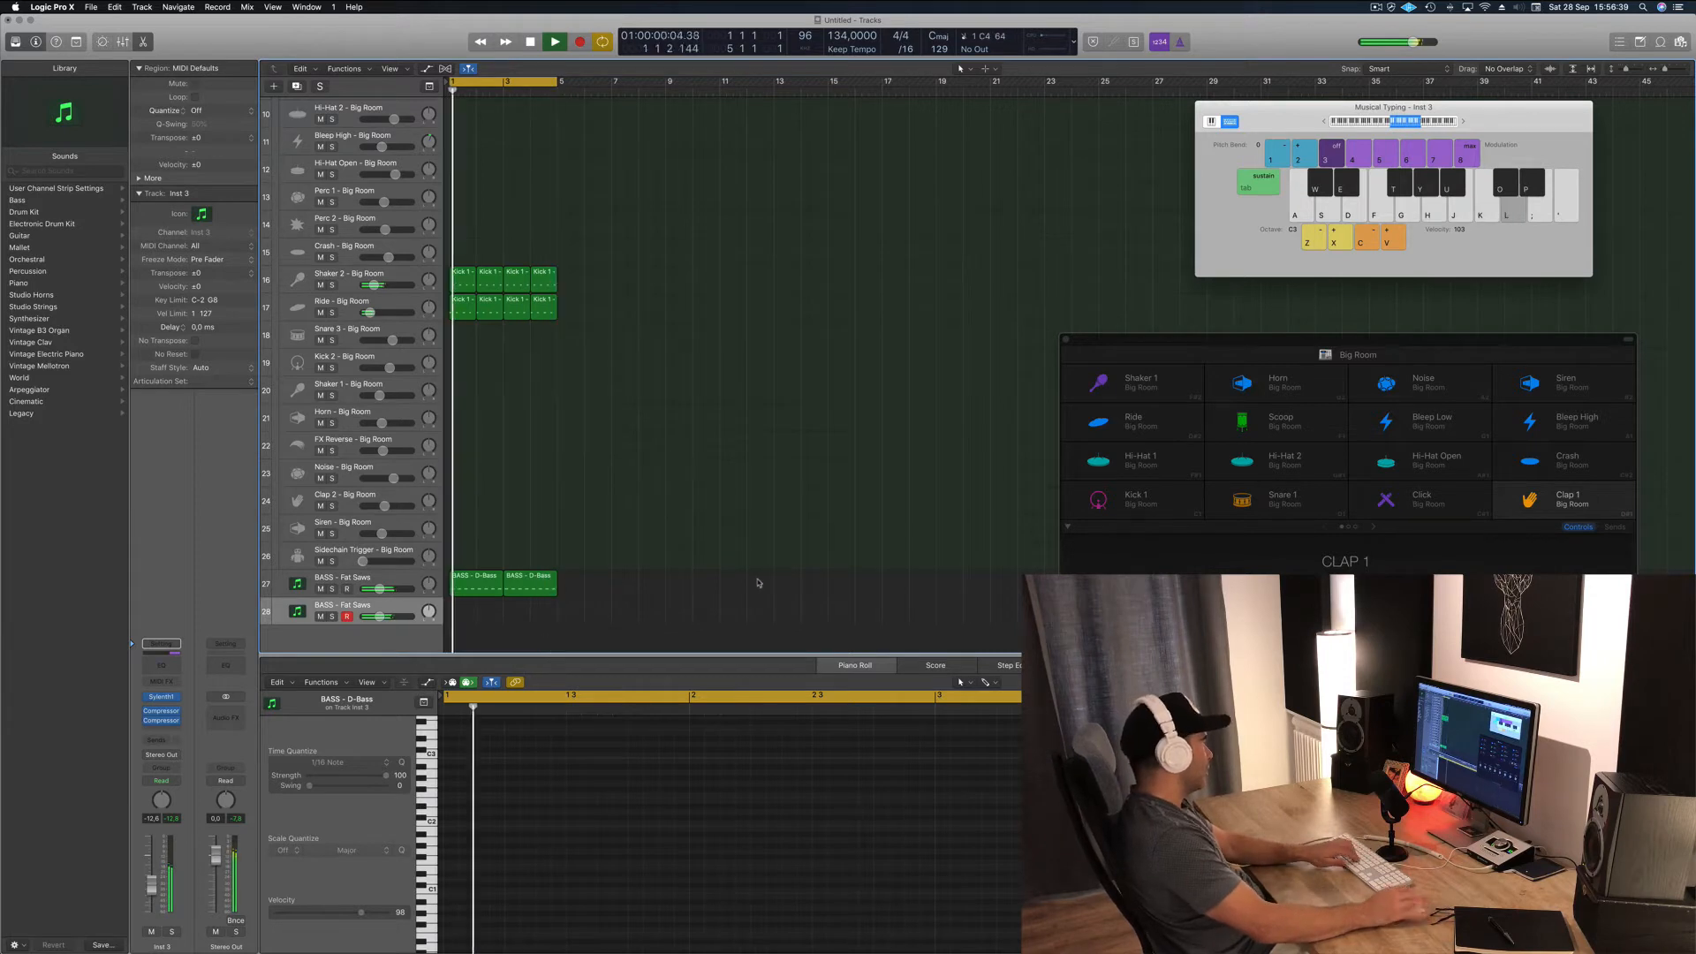
key(apostrophe)
key(semicolon)
key(l)
key(j)
key(k)
key(semicolon)
key(l)
key(k)
- Open the duplicated track's Sylenth1 and audition the bass presets around Fat Saws, stopping at BASS - Fat Chorus Bass
click(162, 697)
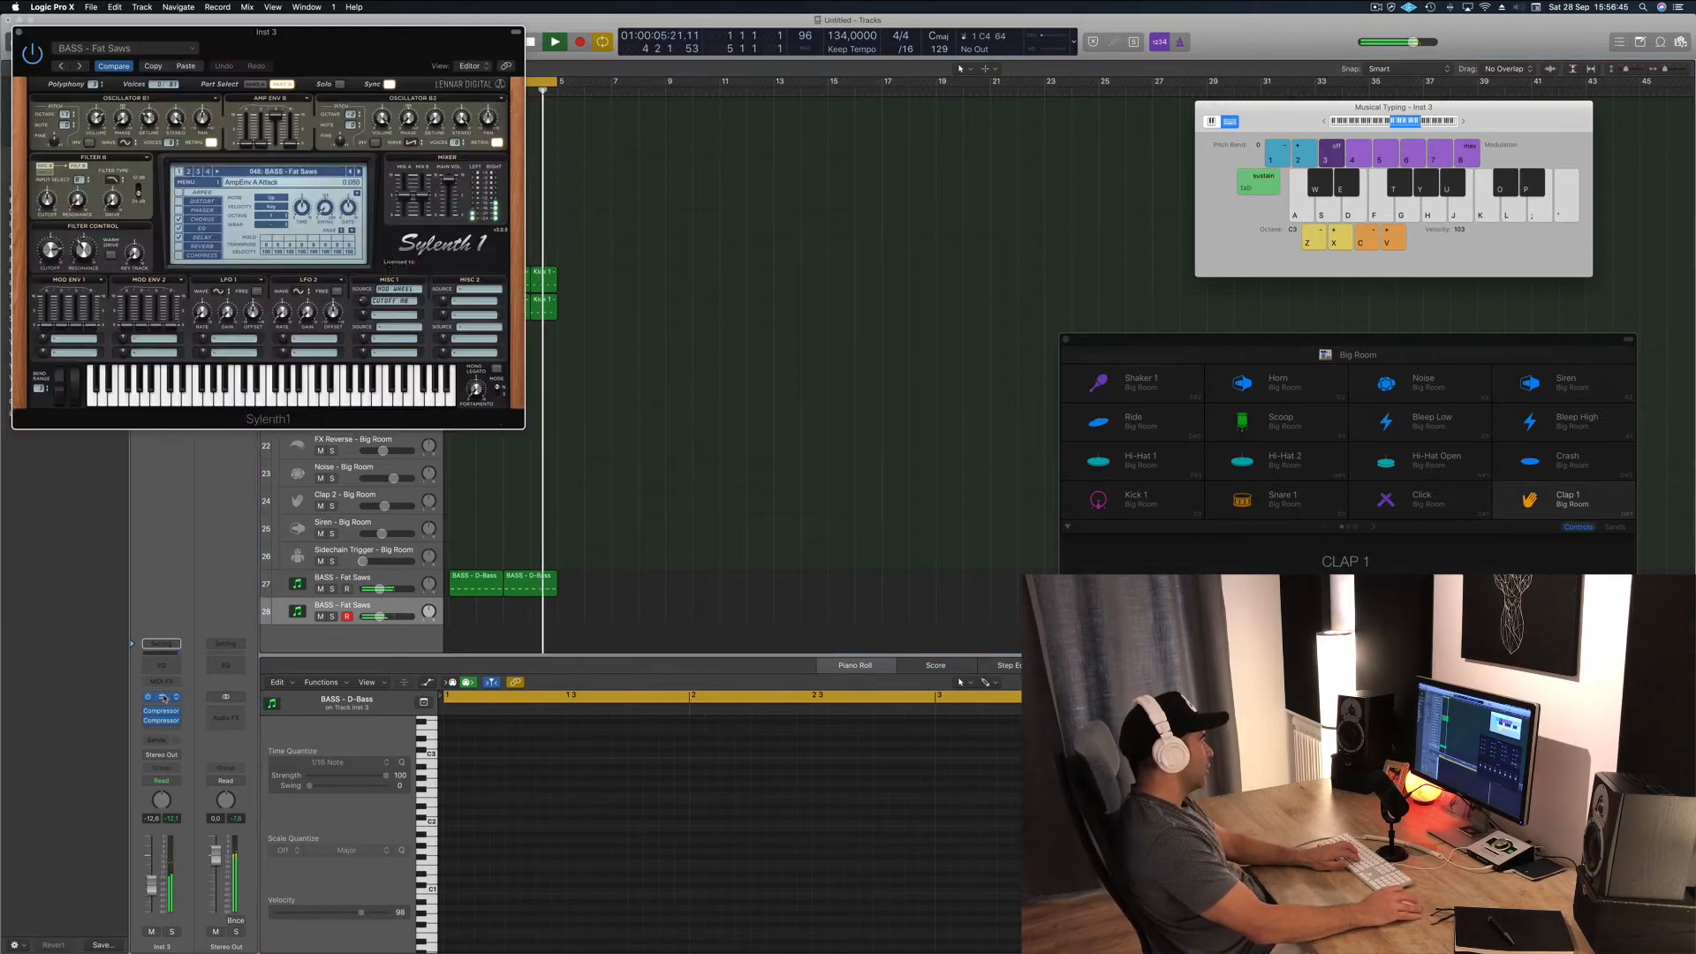
drag(398, 39, 1232, 183)
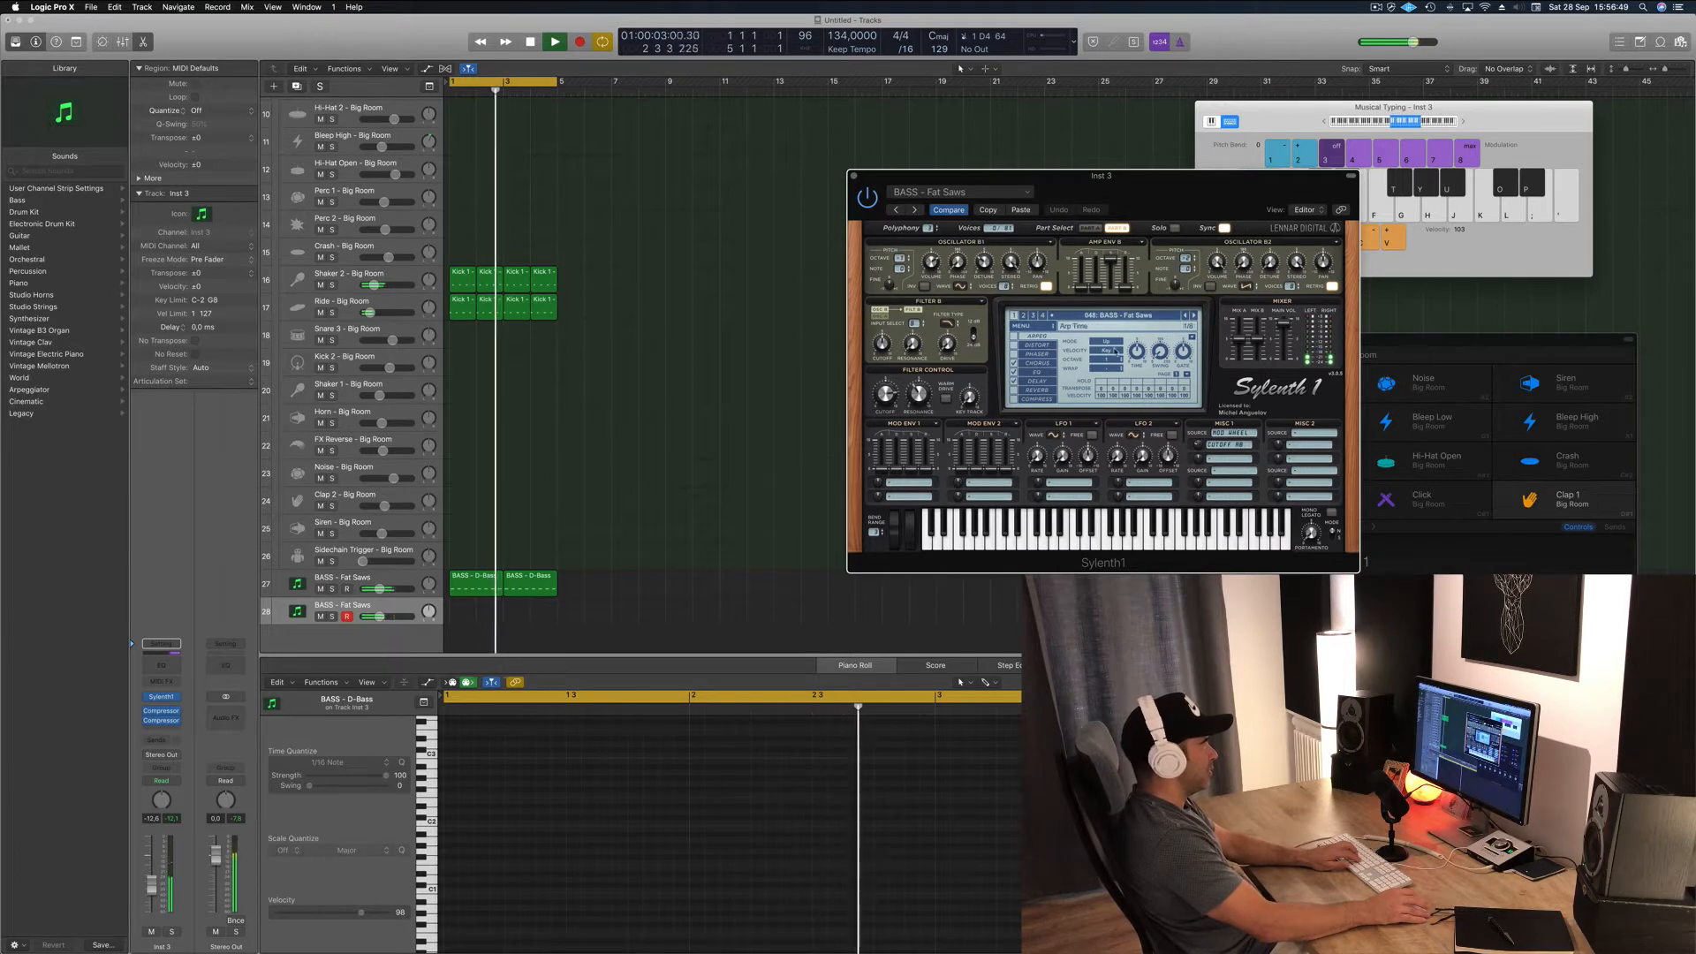
key(semicolon)
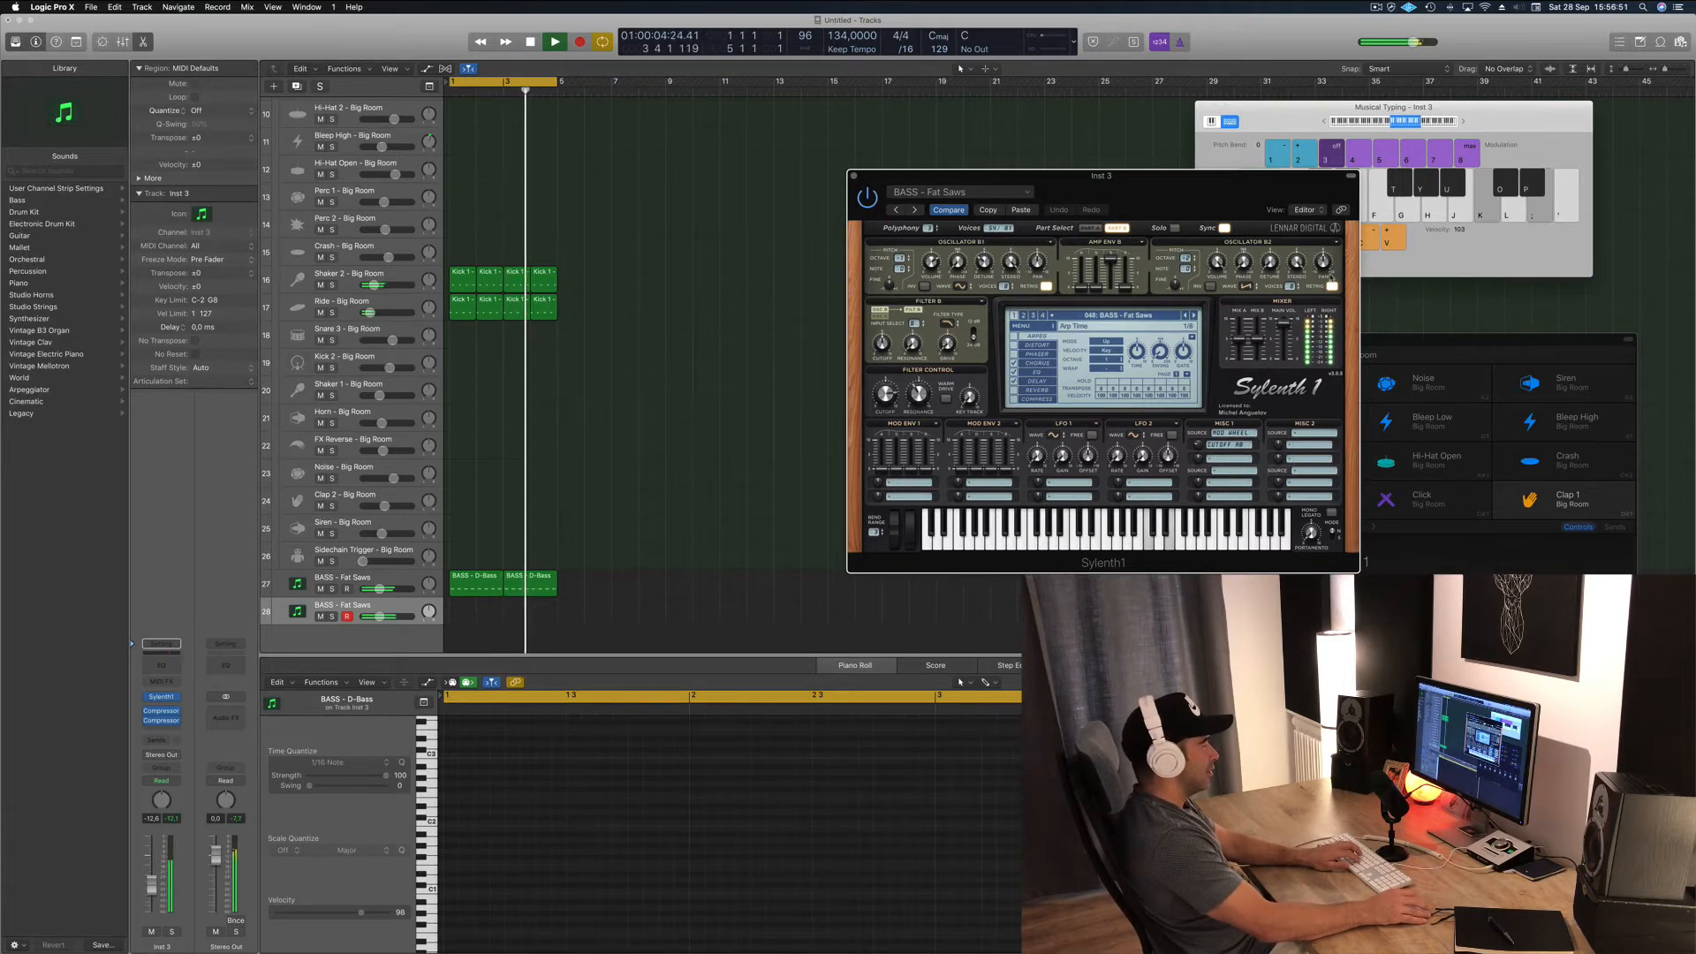
click(1195, 316)
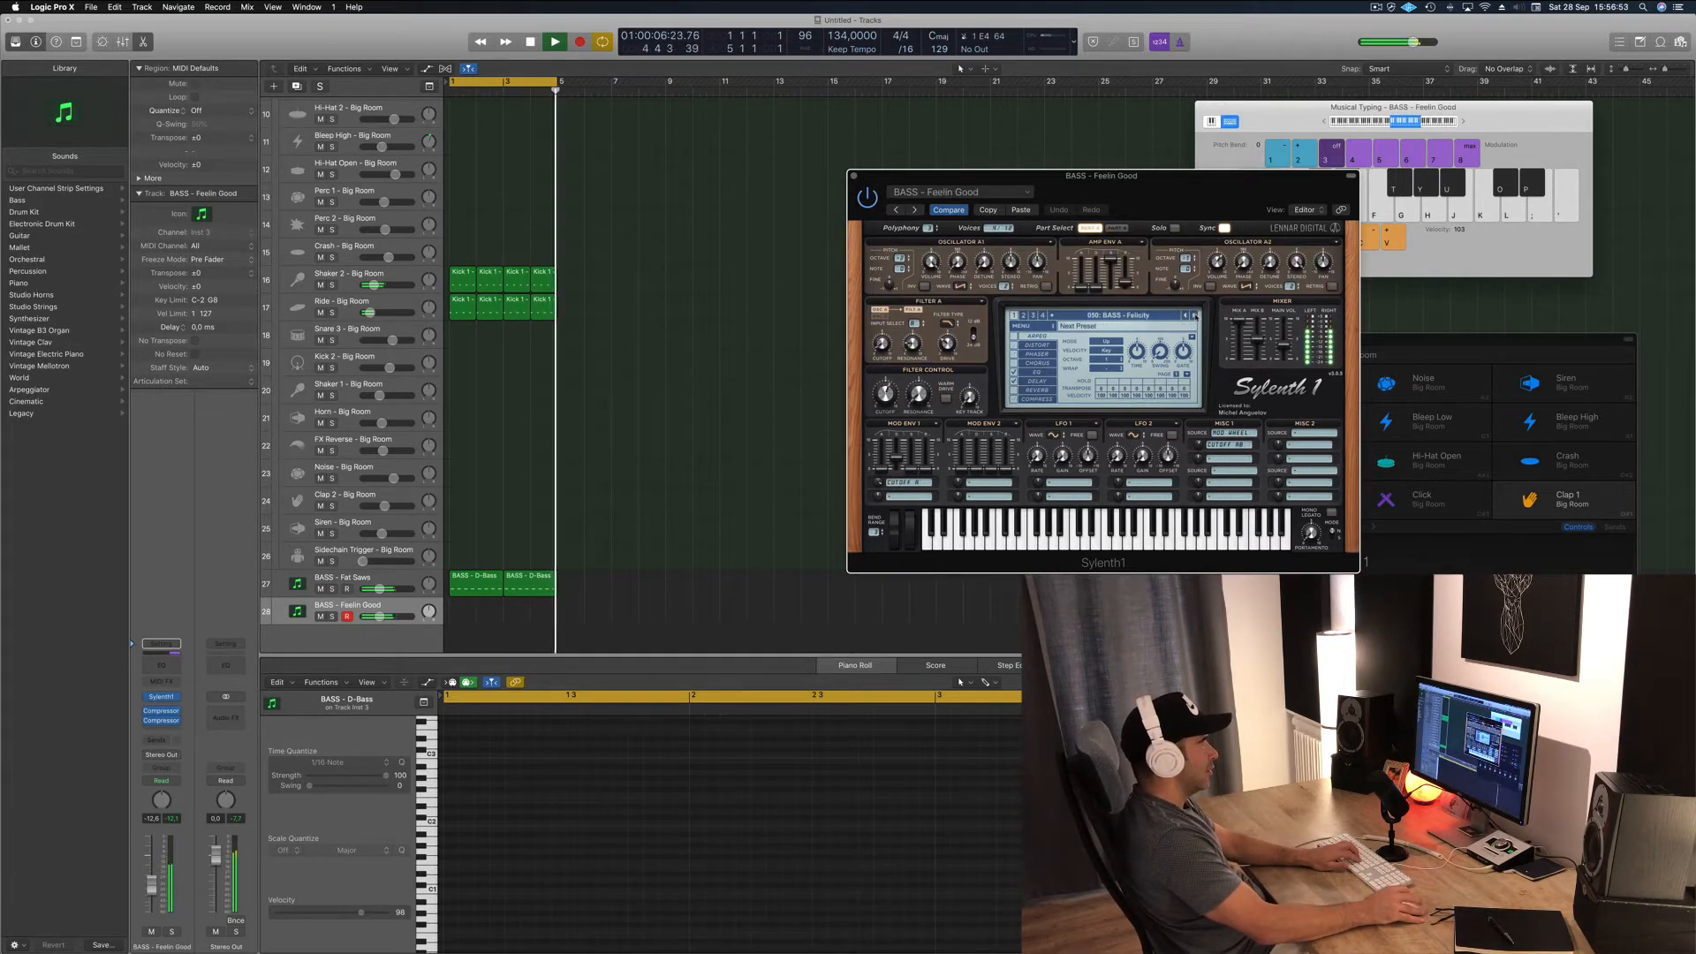
click(1195, 315)
click(1185, 317)
click(1186, 317)
click(1185, 316)
key(semicolon)
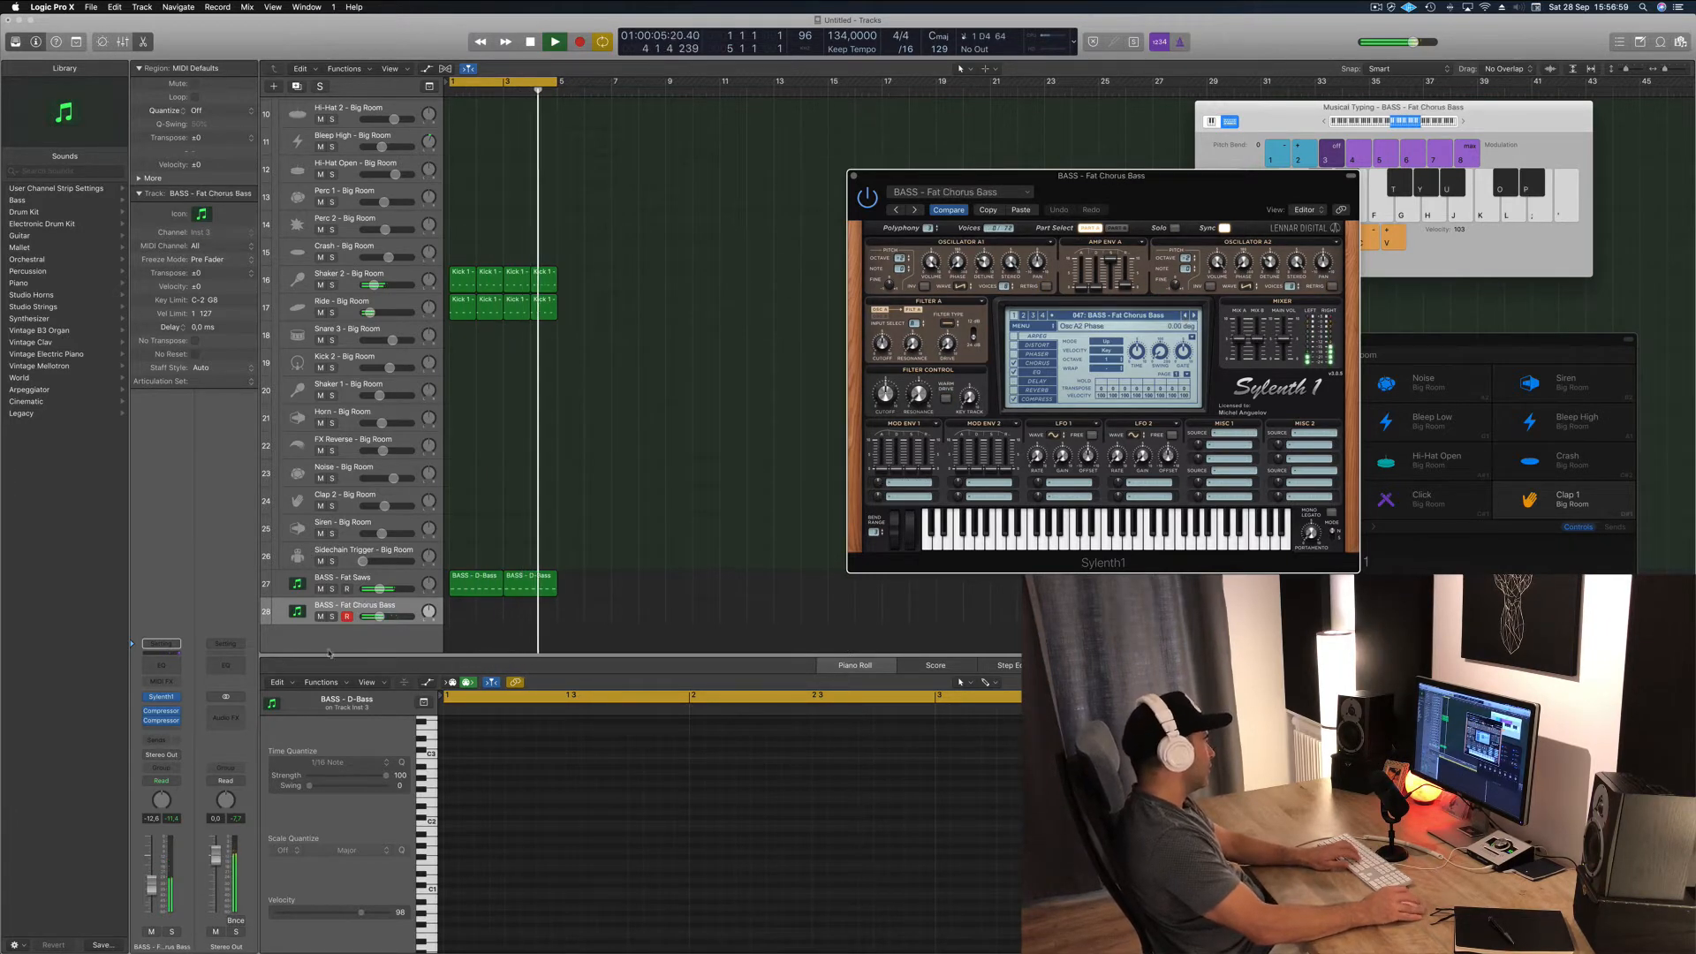
- Switch the duplicated track's Sylenth1 to another preset sub-bank and load PAD - Anjuna Pad
click(1139, 316)
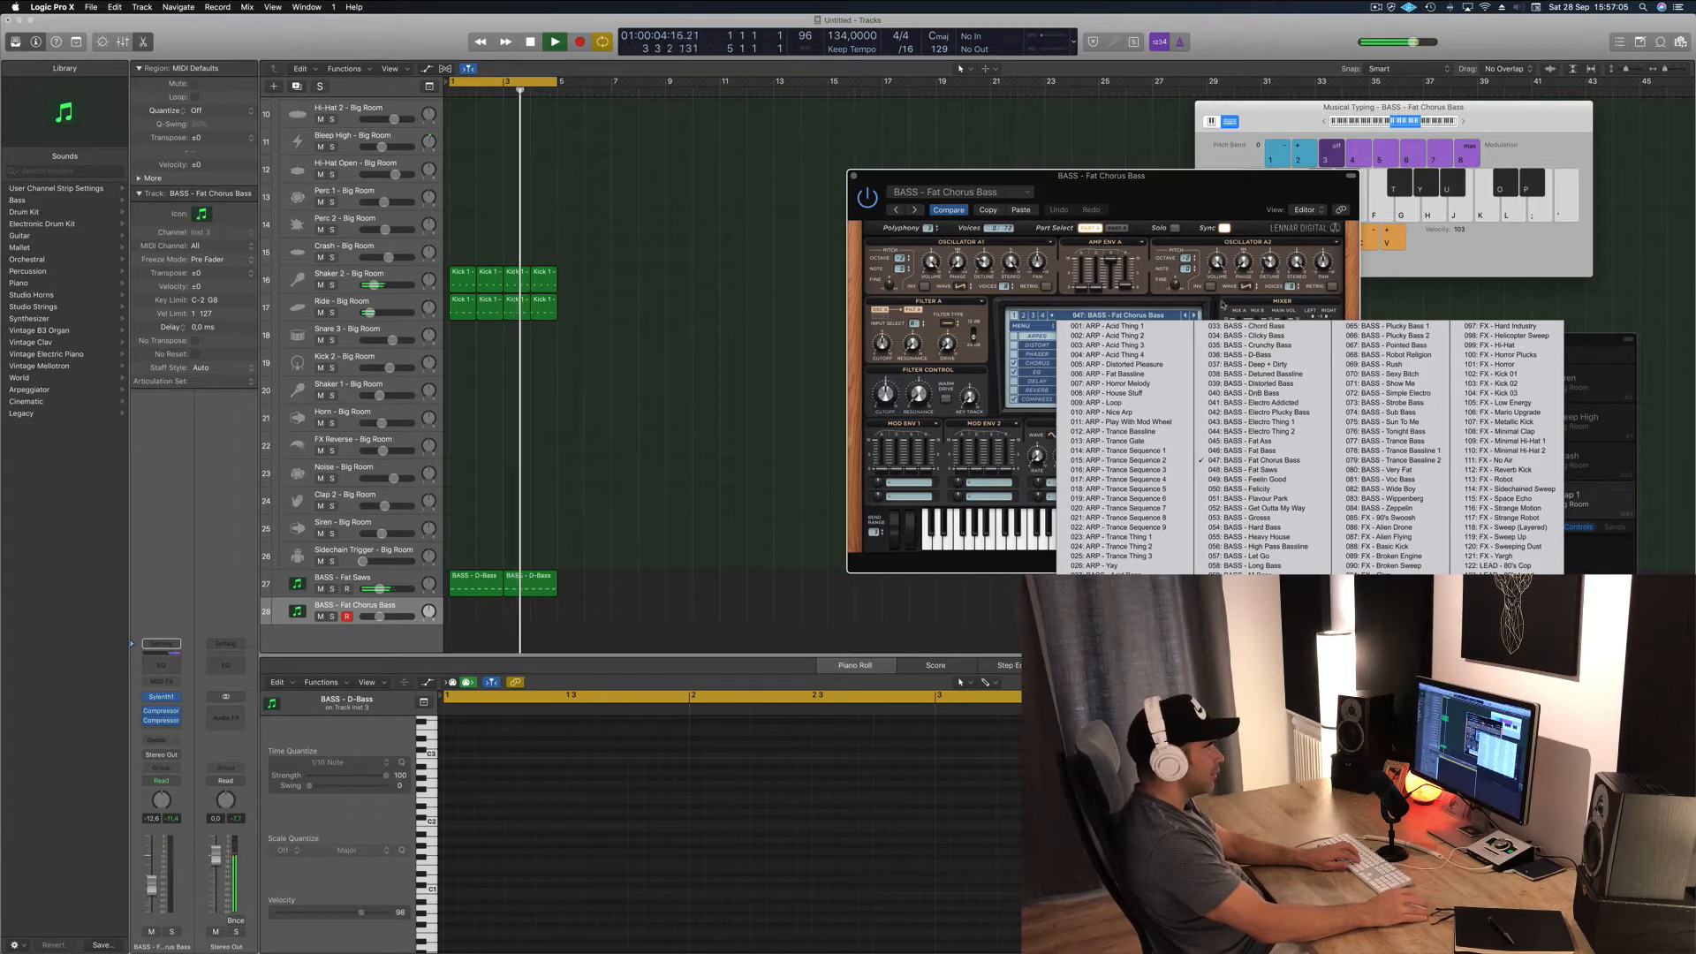
click(1195, 316)
click(1194, 315)
click(1194, 315)
click(1195, 316)
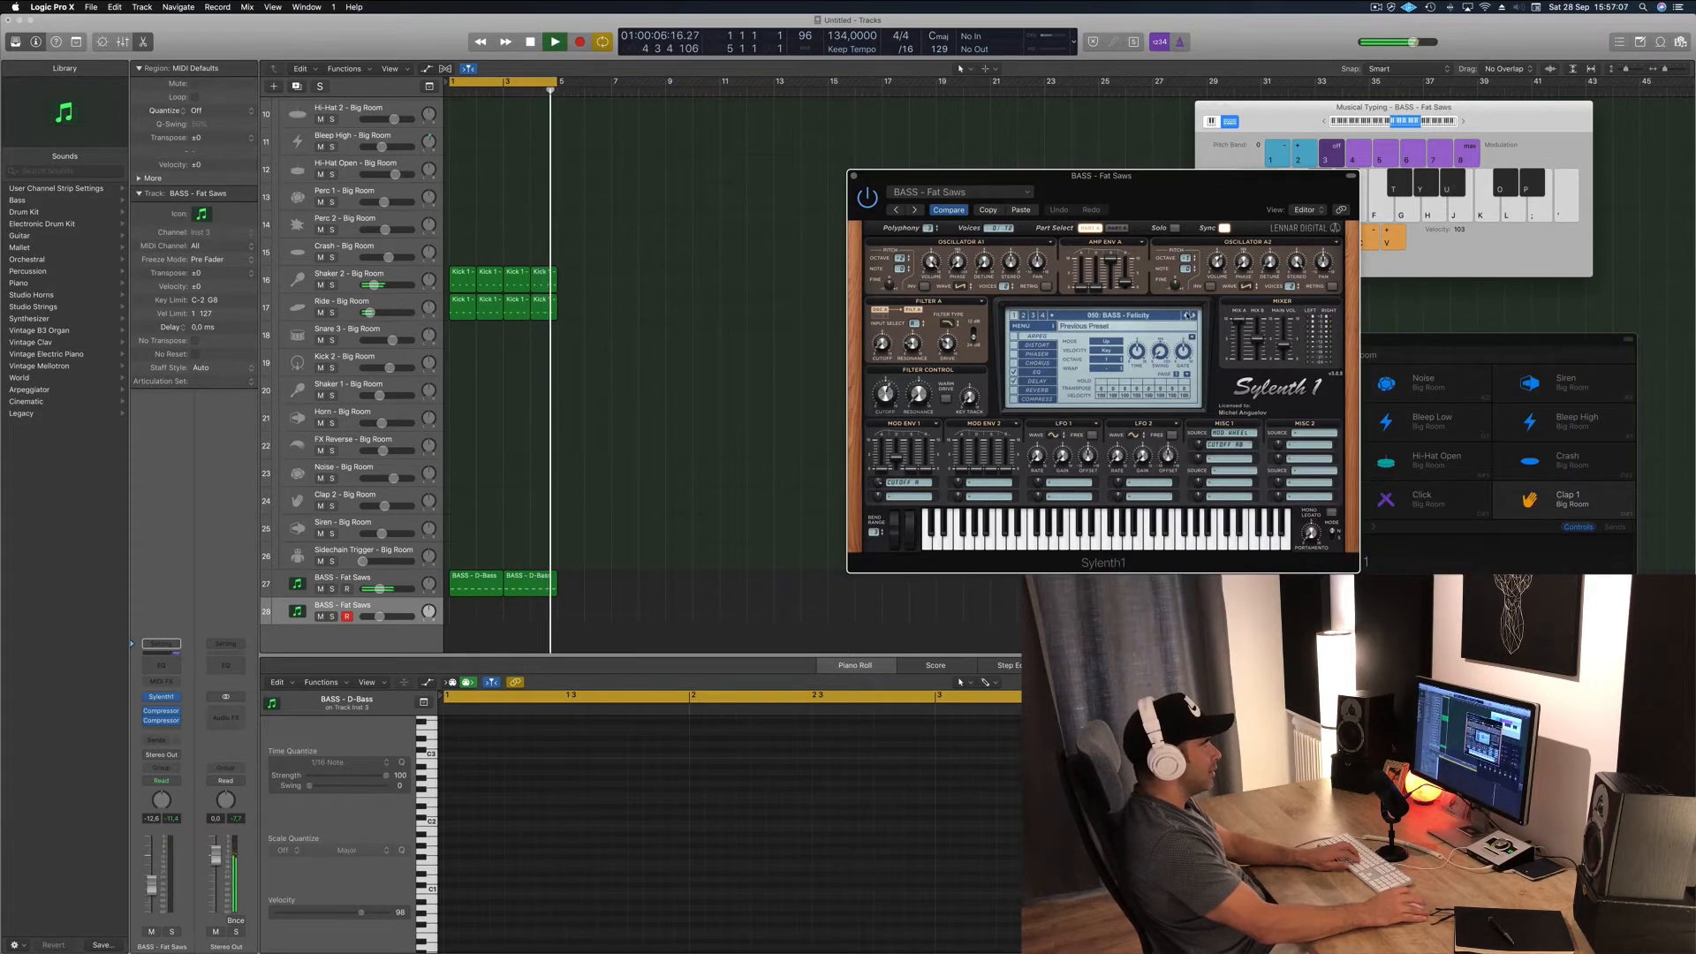
click(1023, 316)
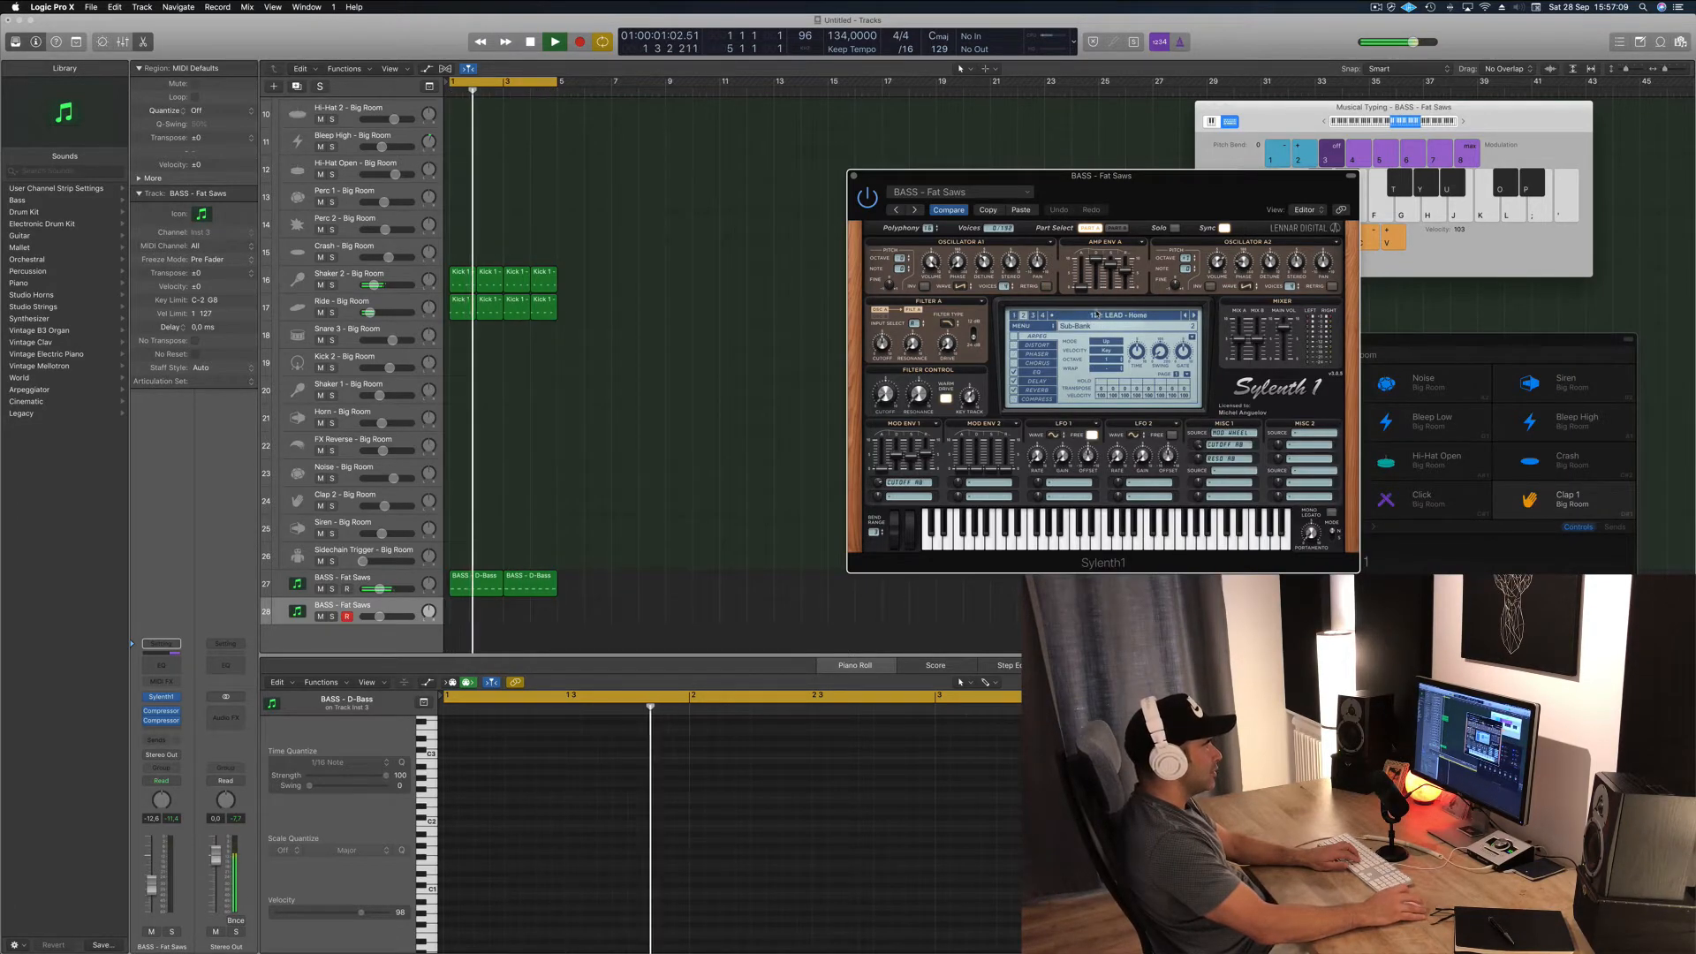
click(1095, 314)
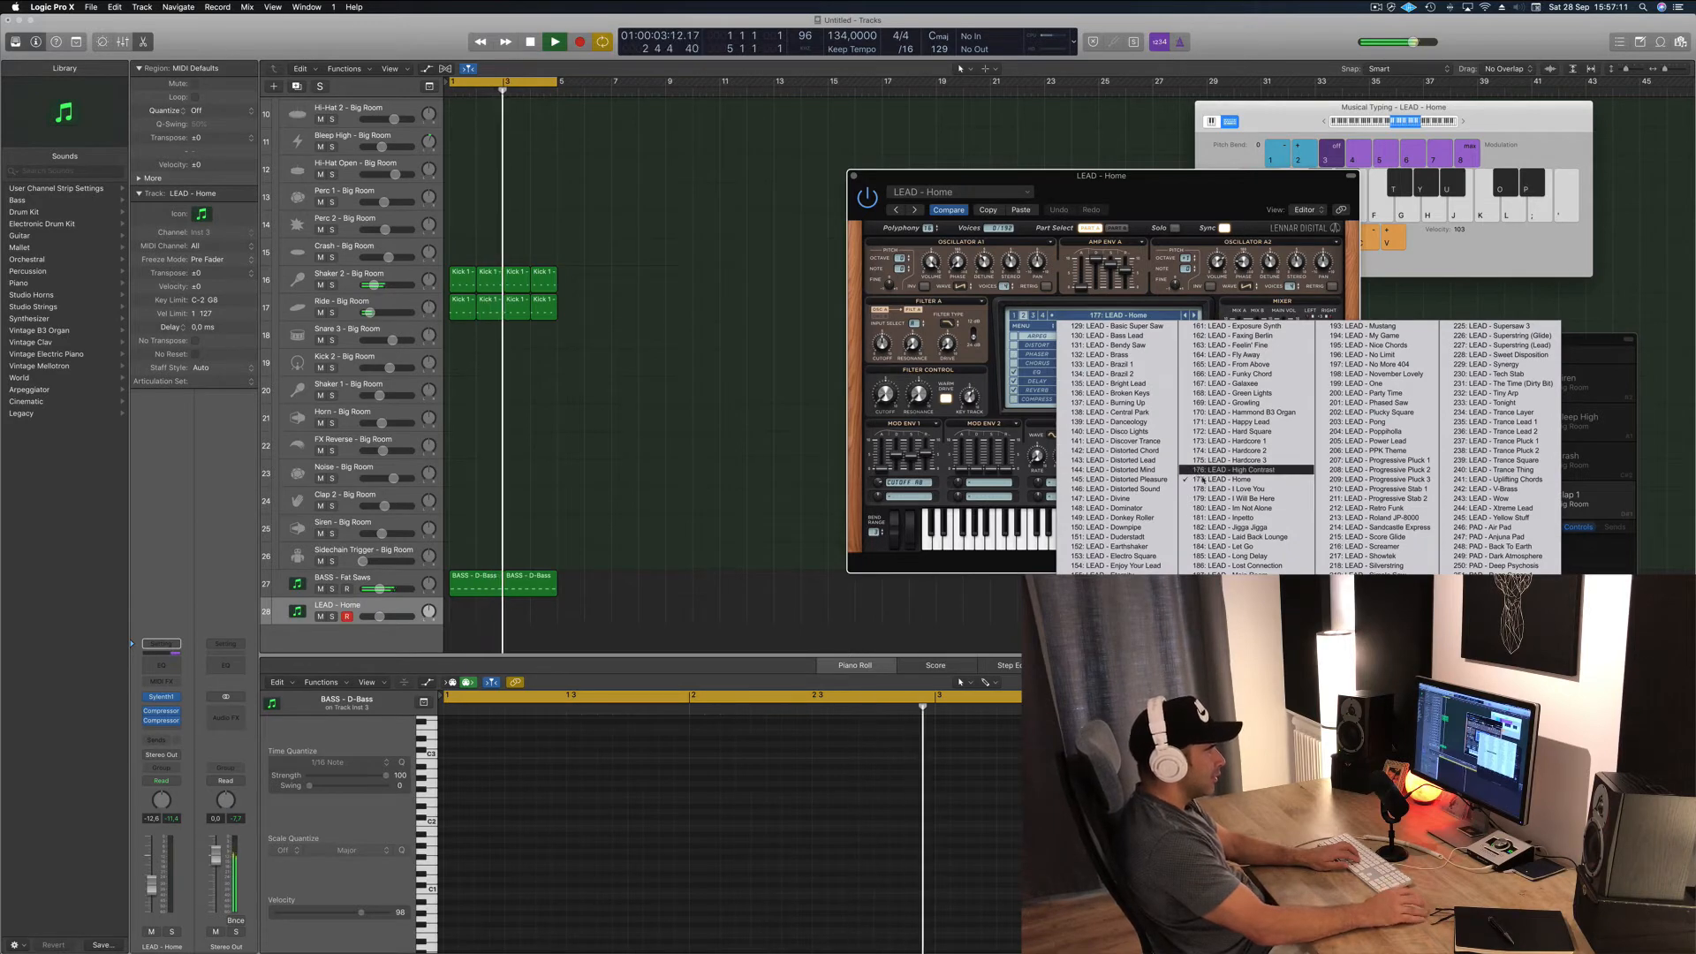
click(1499, 536)
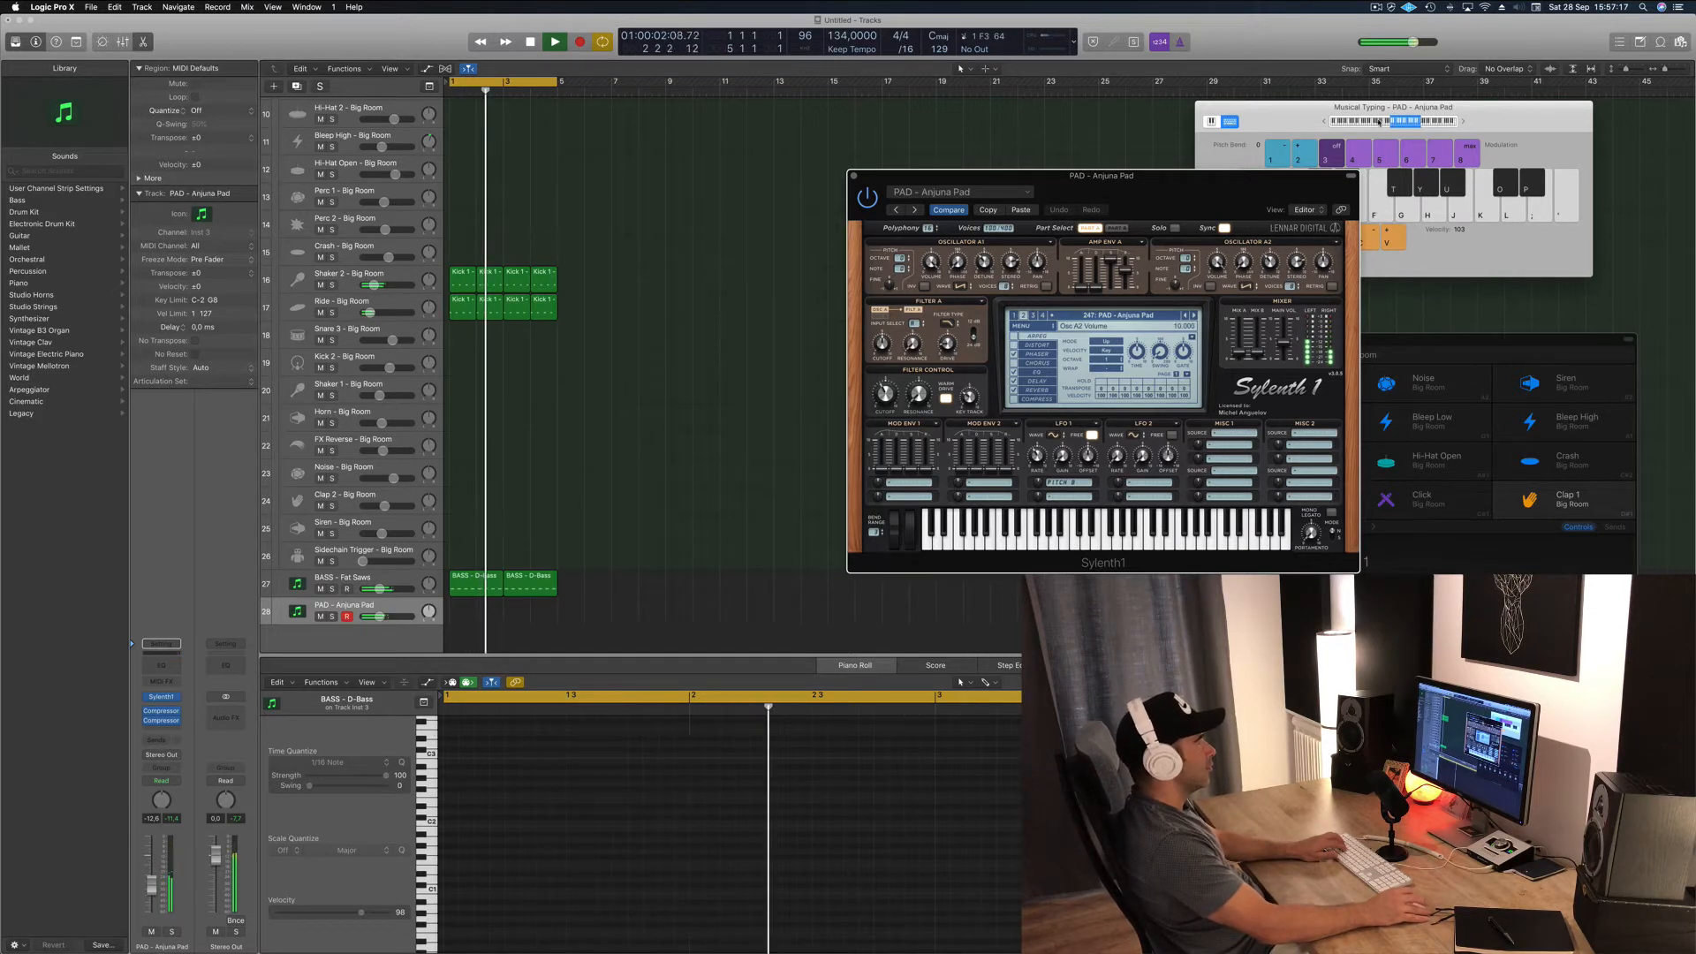
- Lower the musical typing keyboard to octave C1 and try out pad notes over the playing loop
click(1385, 124)
drag(1385, 125, 1389, 124)
key(d)
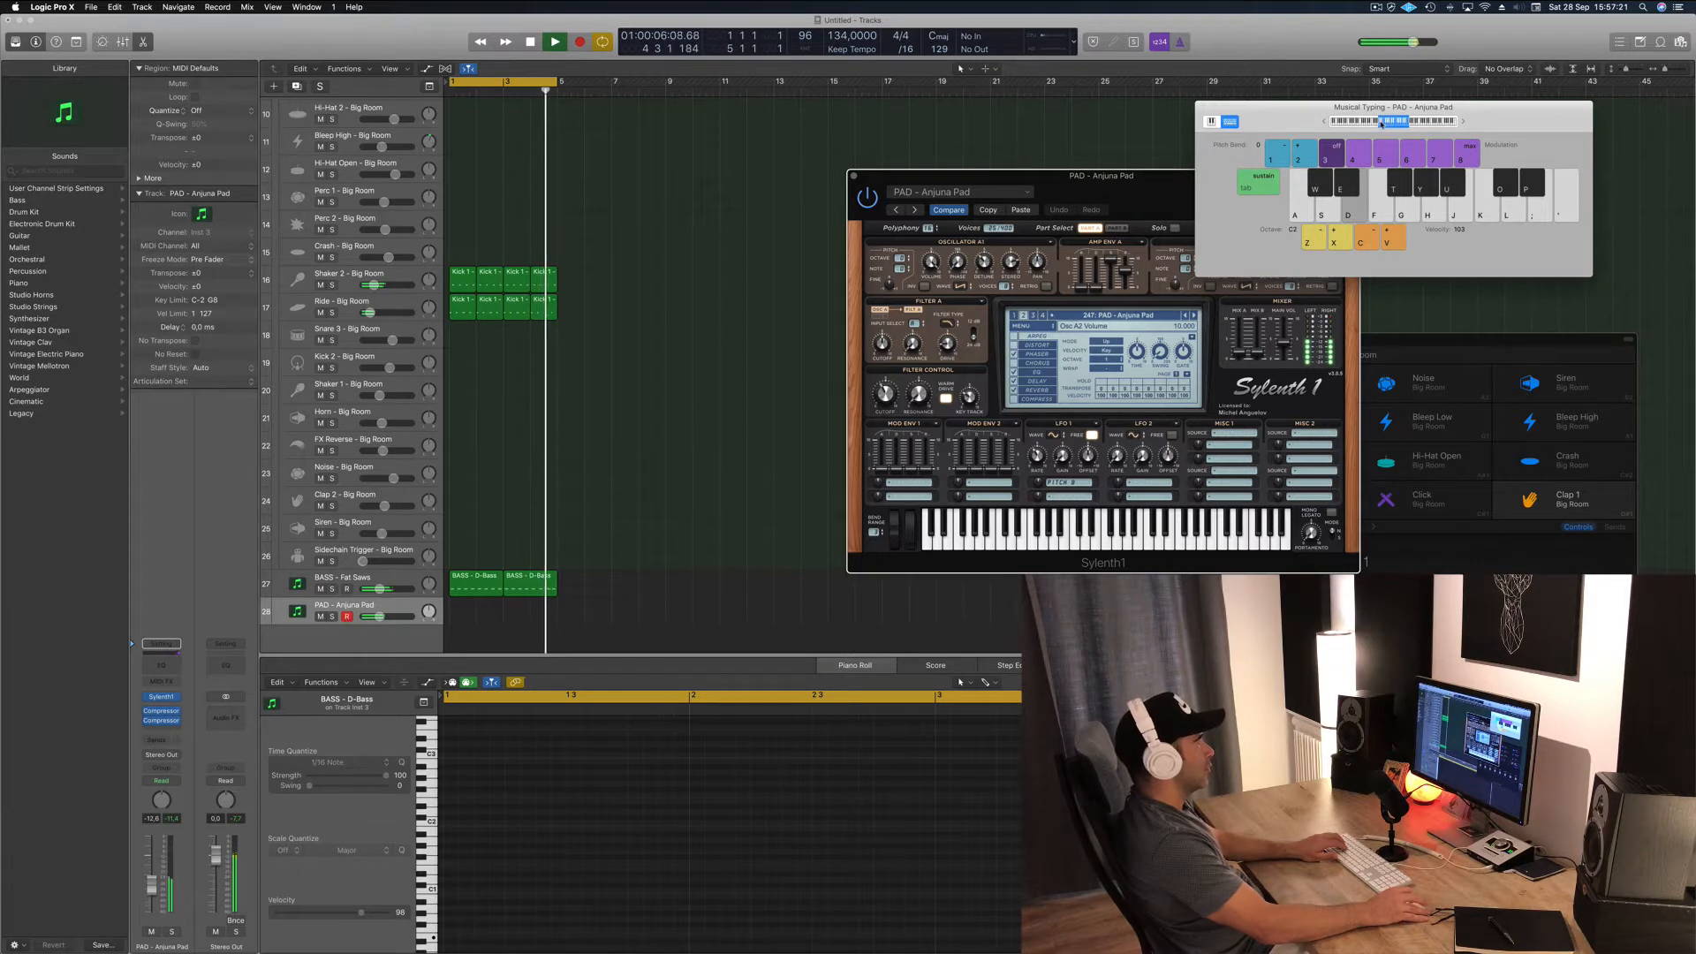
key(z)
key(g)
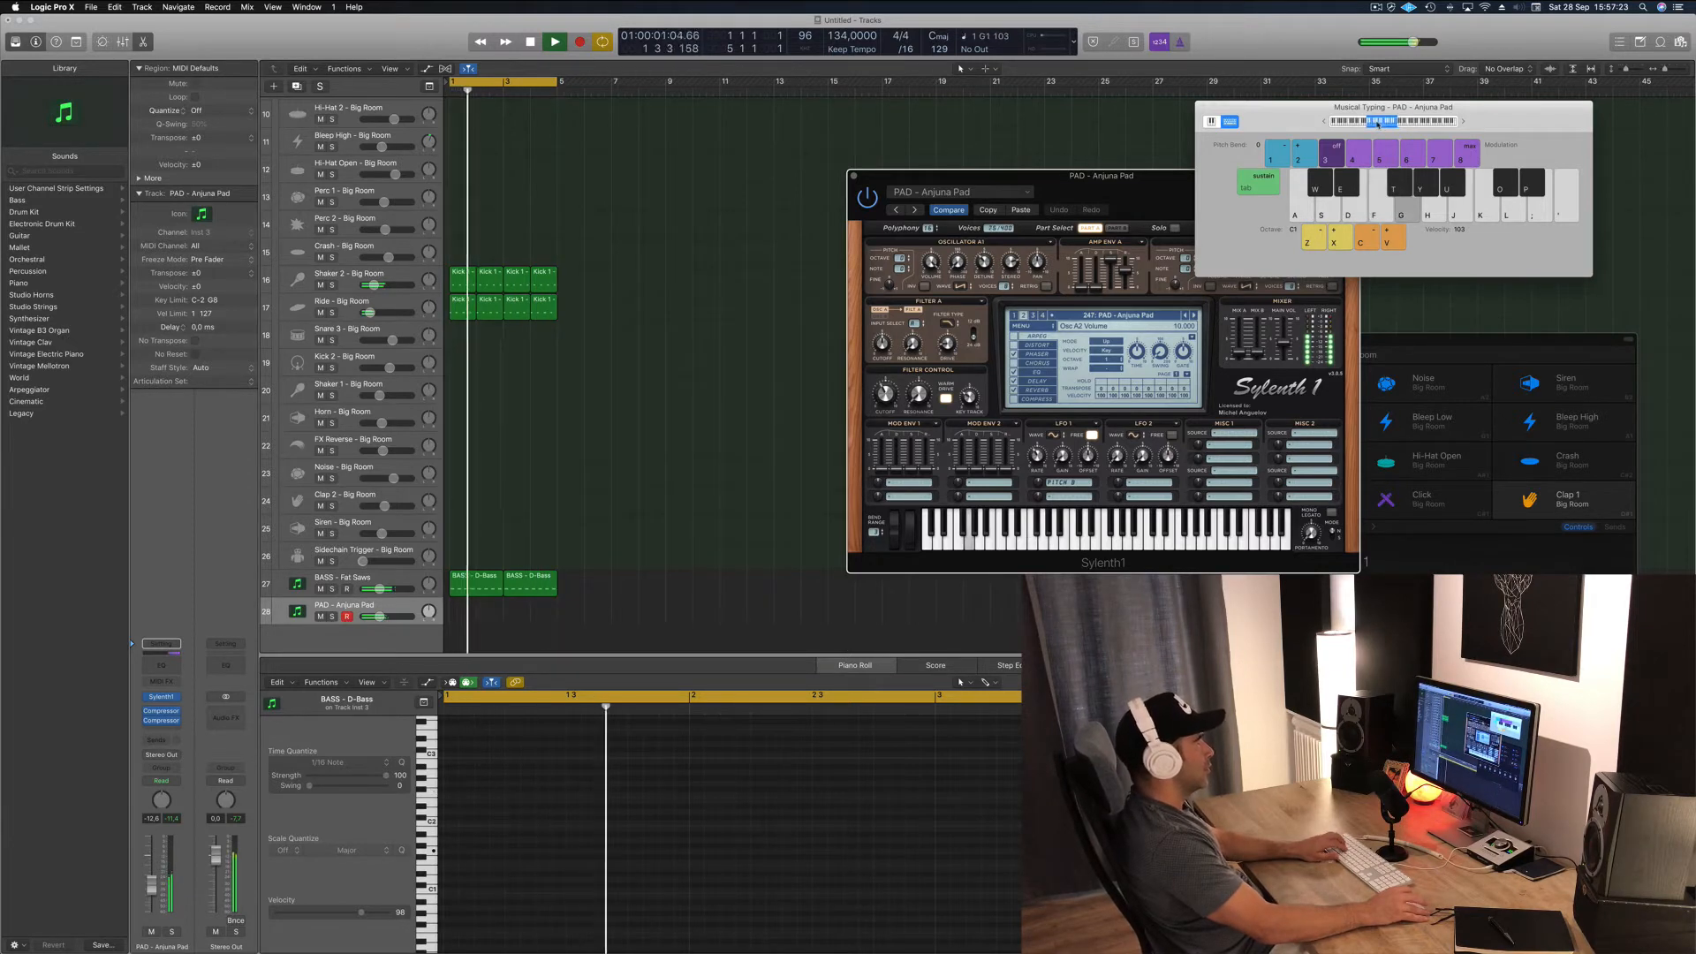
key(k)
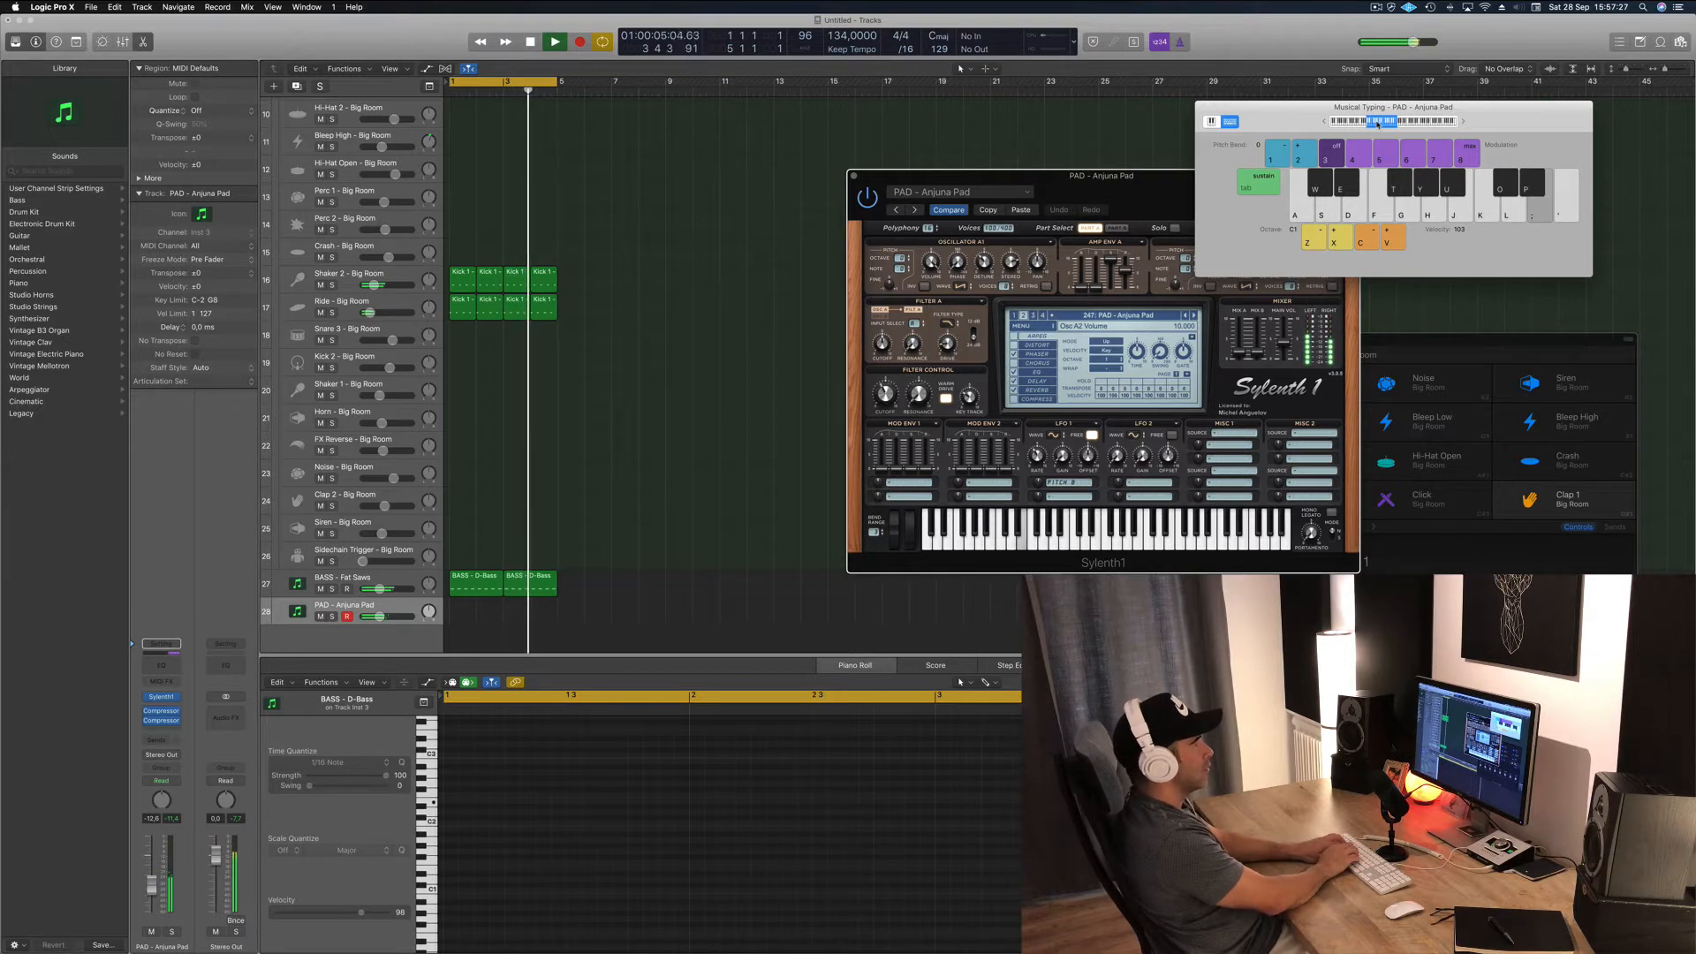
key(semicolon)
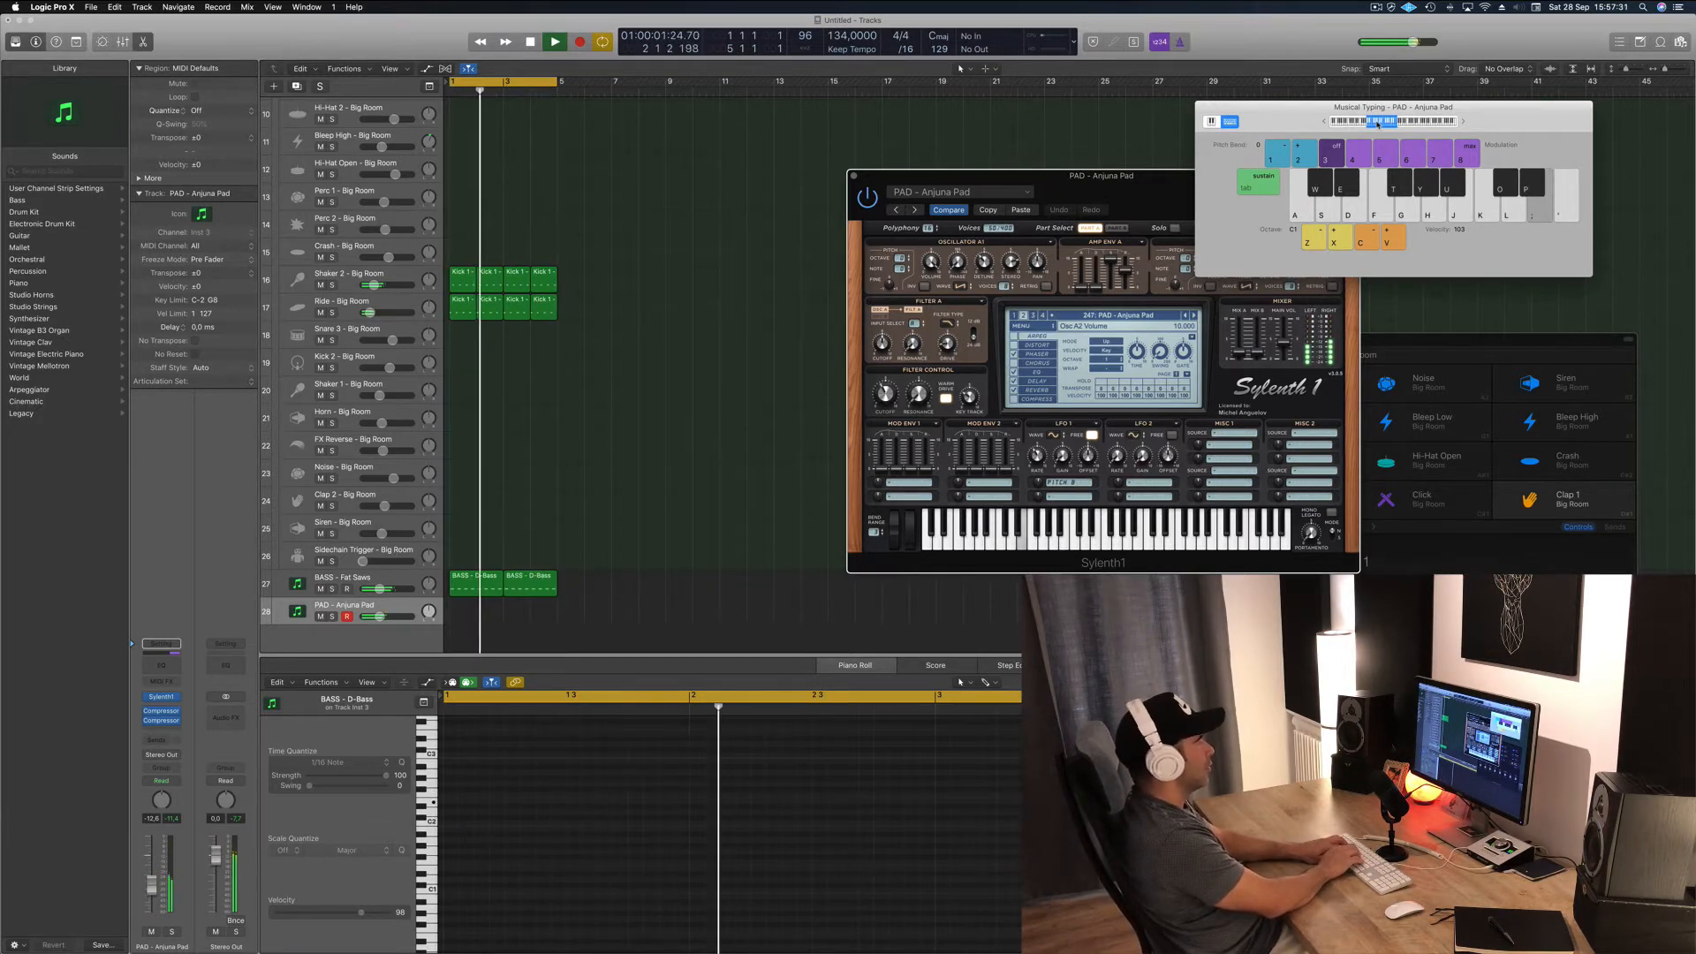
- Record a line of long sustained notes on the PAD - Anjuna Pad track over the four-bar loop, moving the Sylenth1 window aside
key(r)
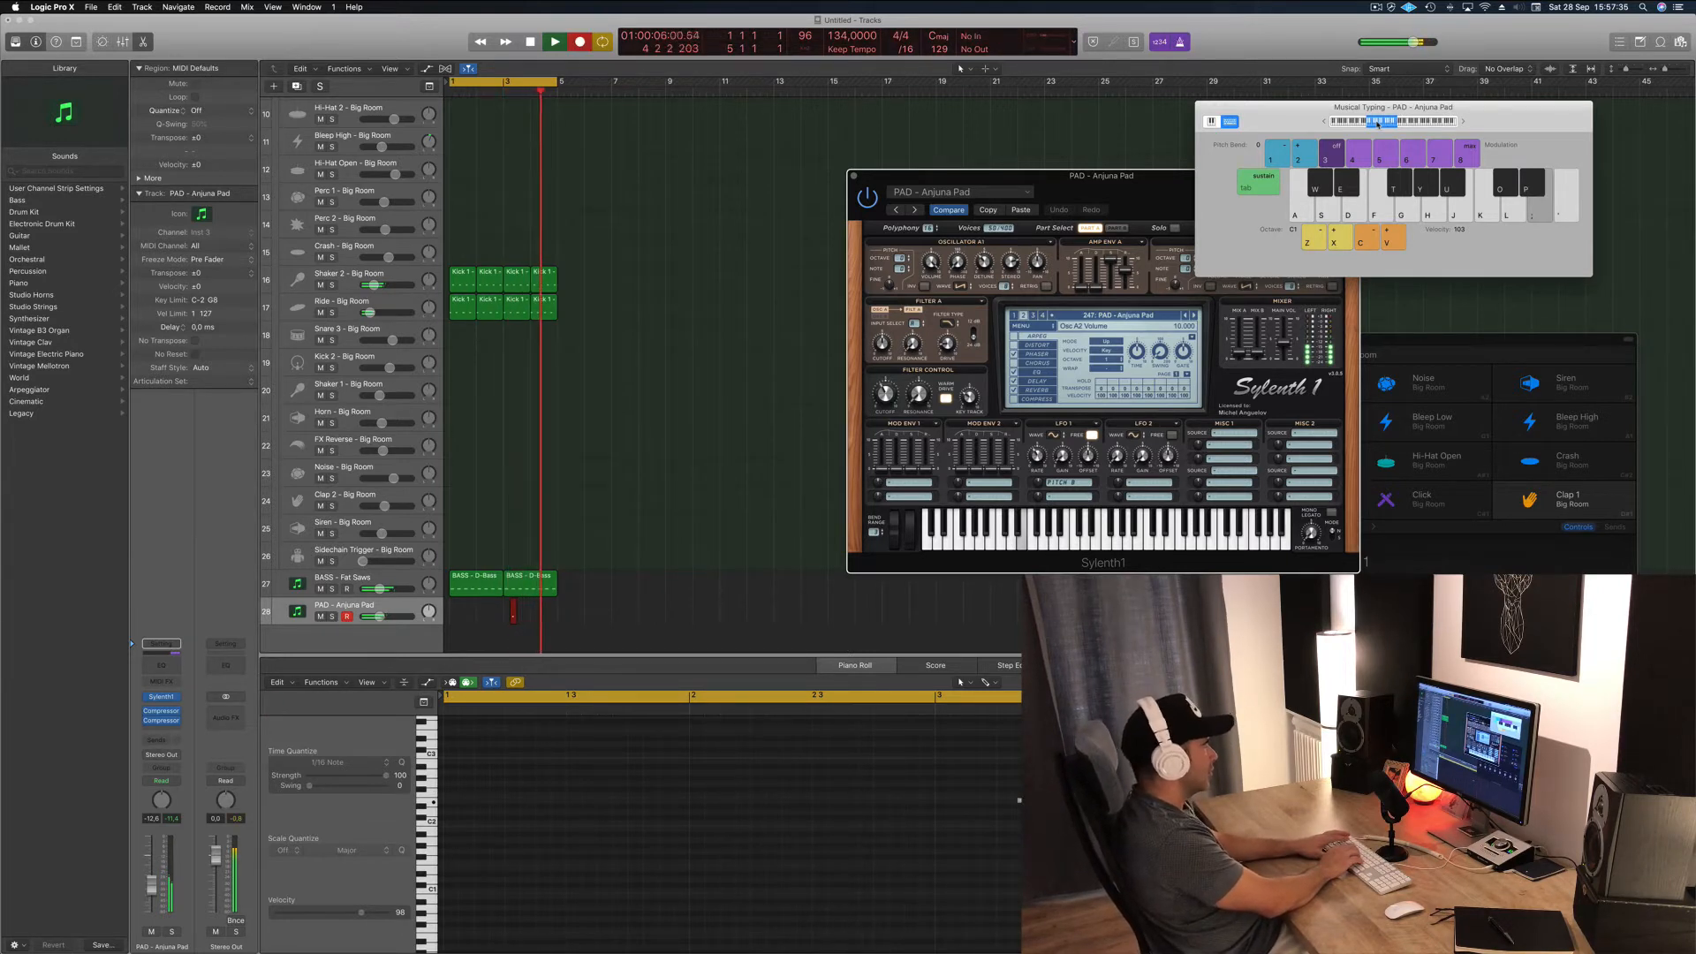
key(semicolon)
key(semicolon)
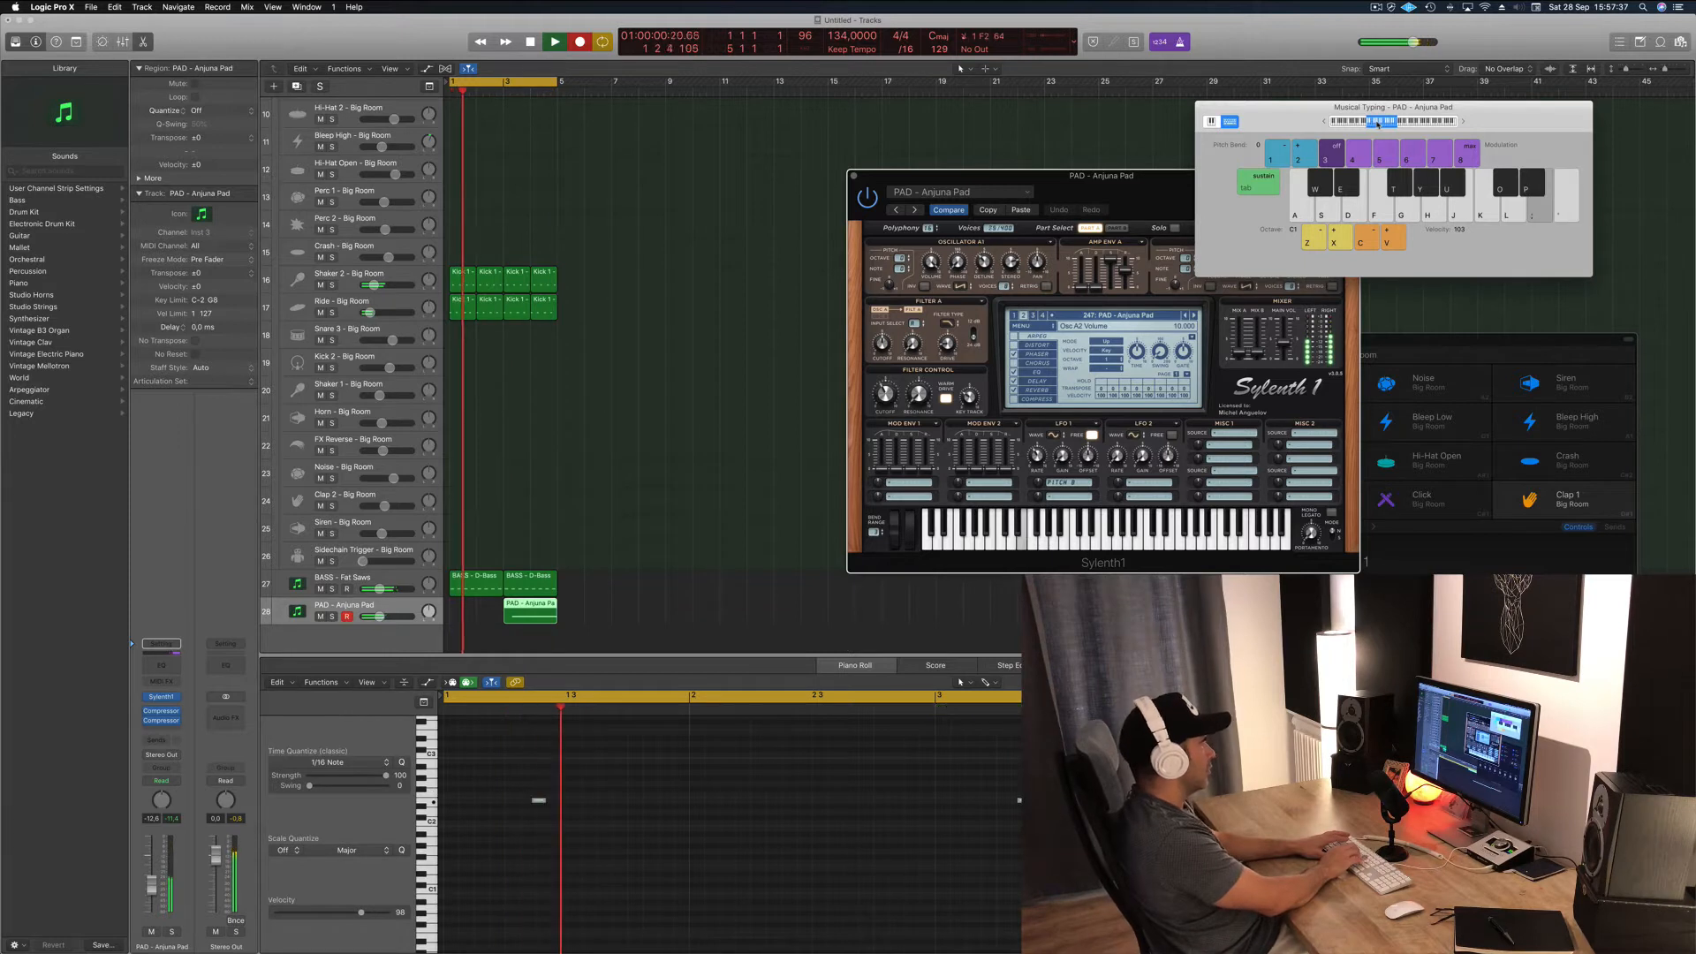
key(apostrophe)
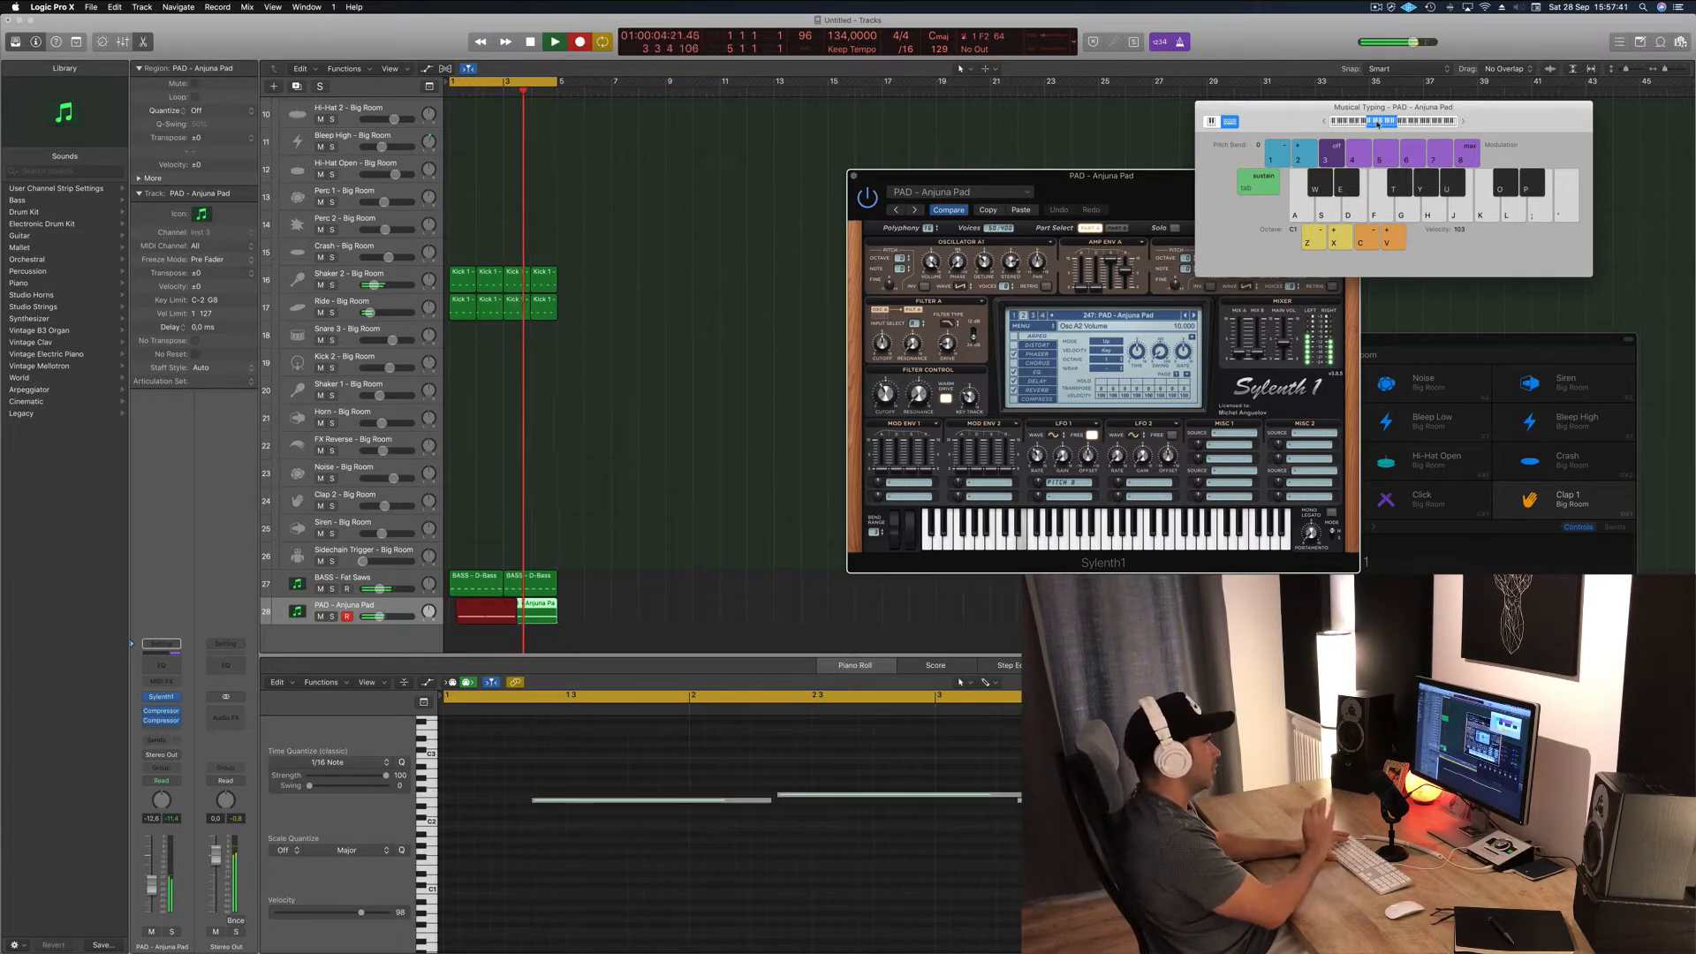
drag(1098, 177, 1266, 230)
key(space)
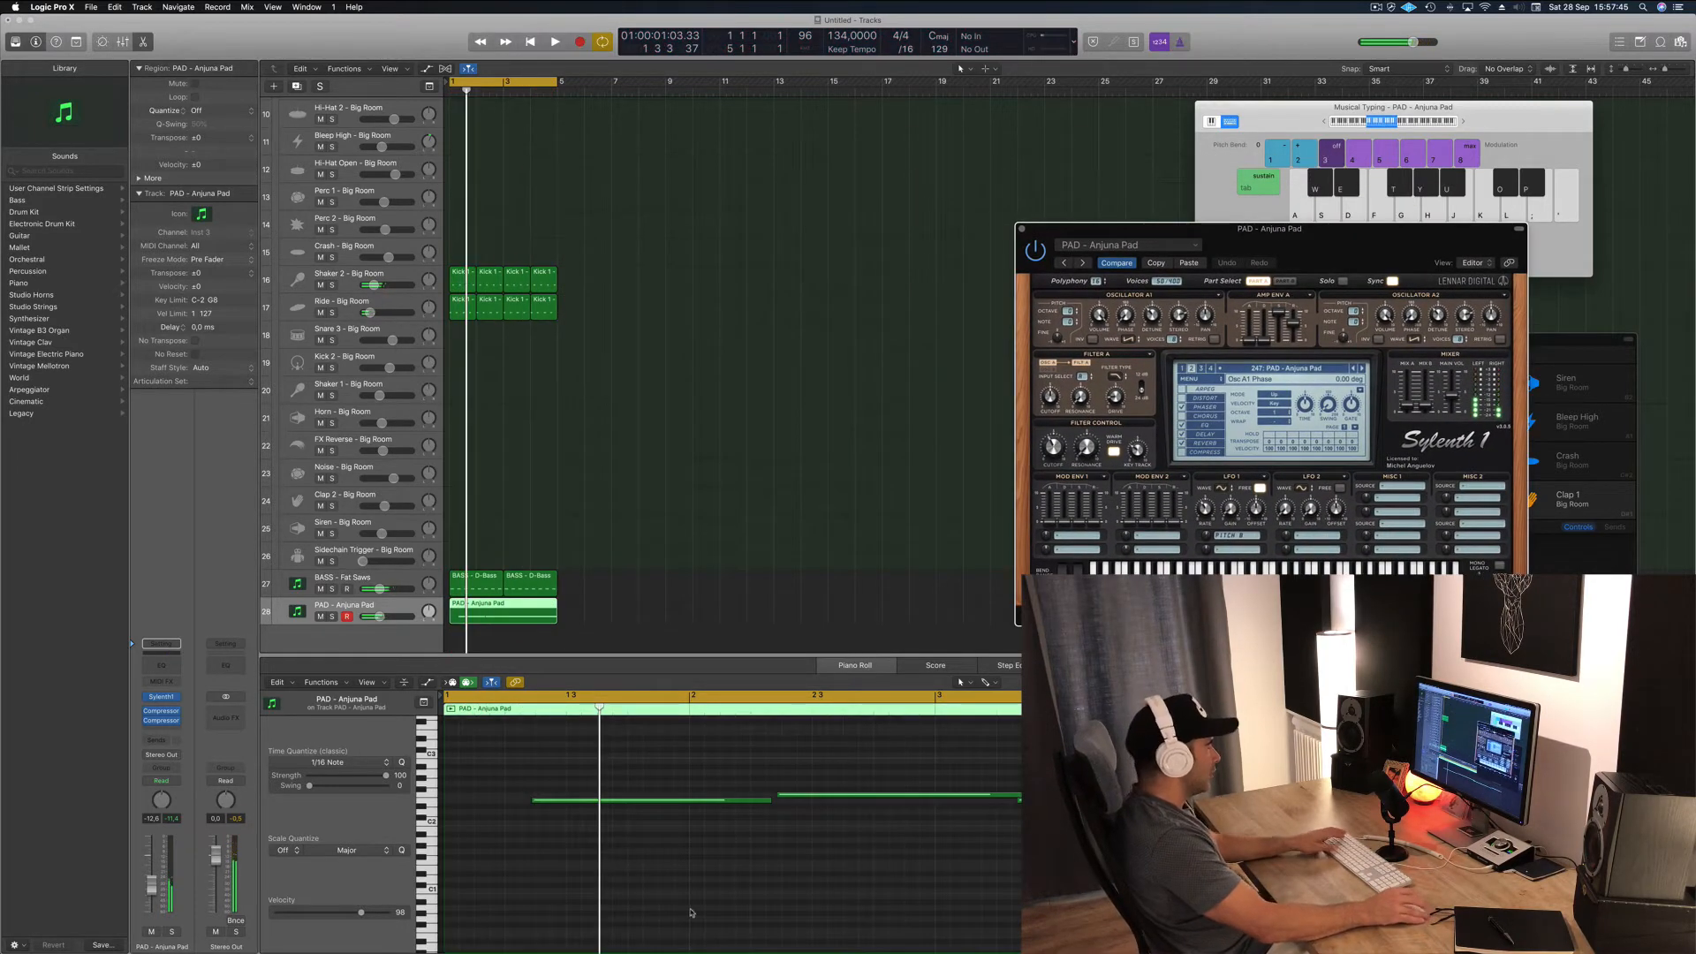
- Select all the recorded pad notes in the piano roll and move them earlier so the first note starts at bar 1
click(697, 786)
drag(652, 762, 1166, 838)
drag(617, 804, 554, 804)
click(671, 768)
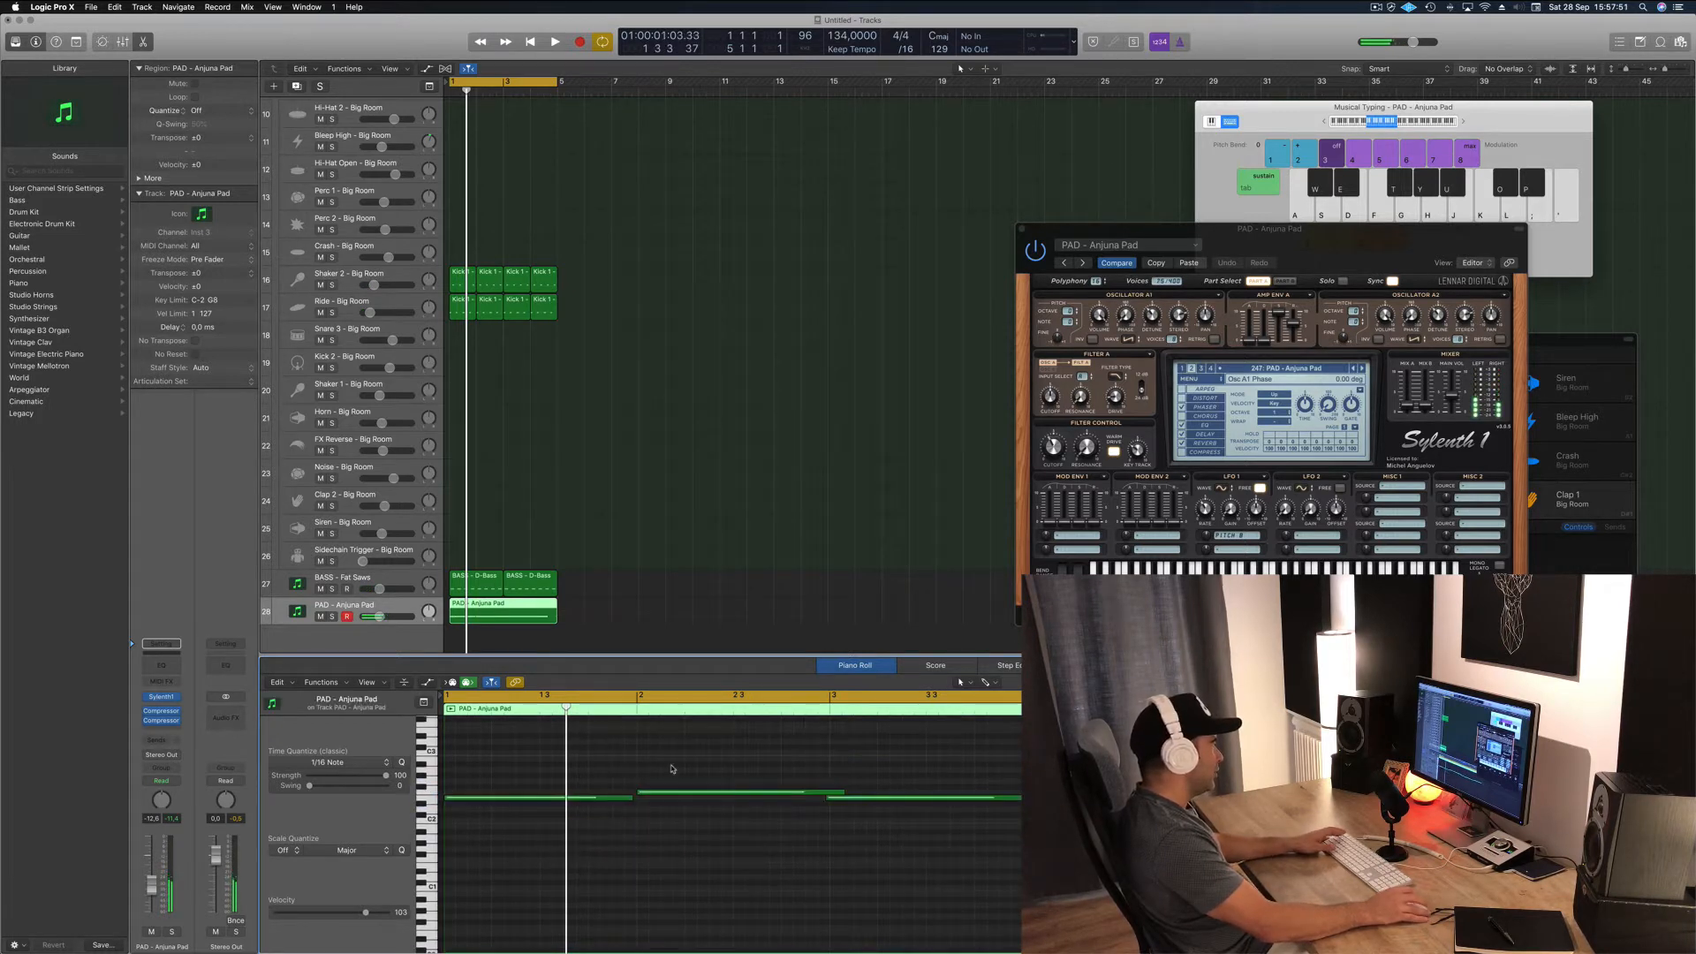
- Keep the first two pad notes, trim them to one bar each, copy the pair to bar 3 and play the result
drag(923, 738, 1071, 822)
drag(726, 761, 580, 847)
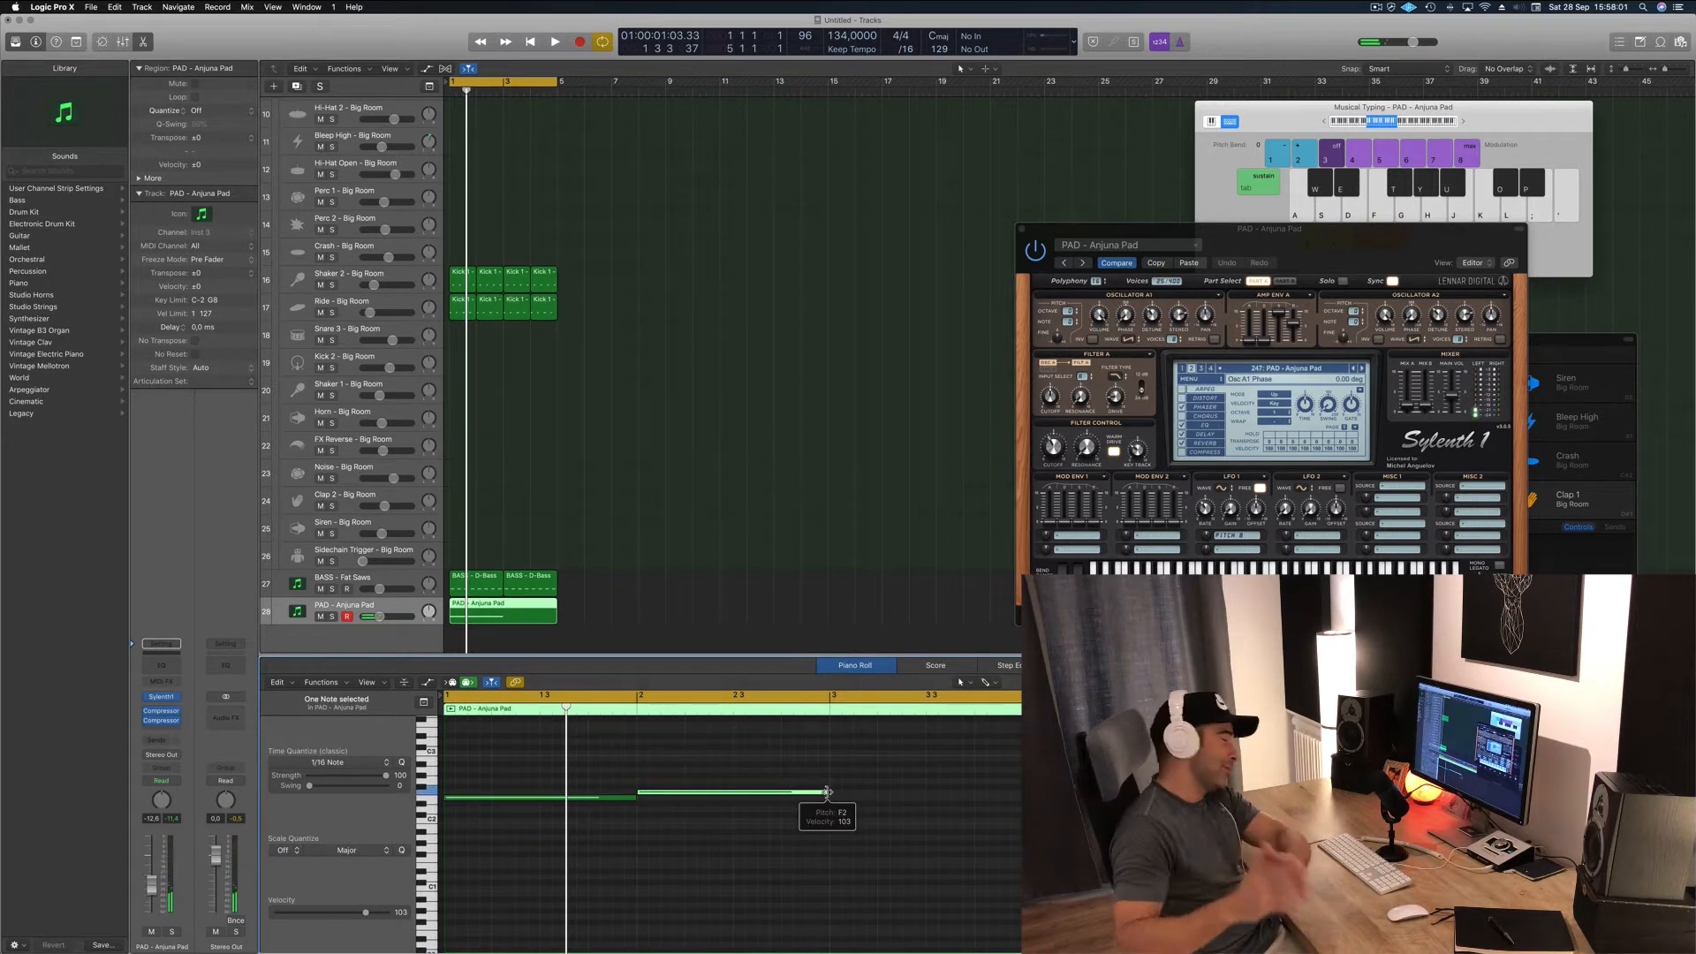
drag(946, 756, 973, 802)
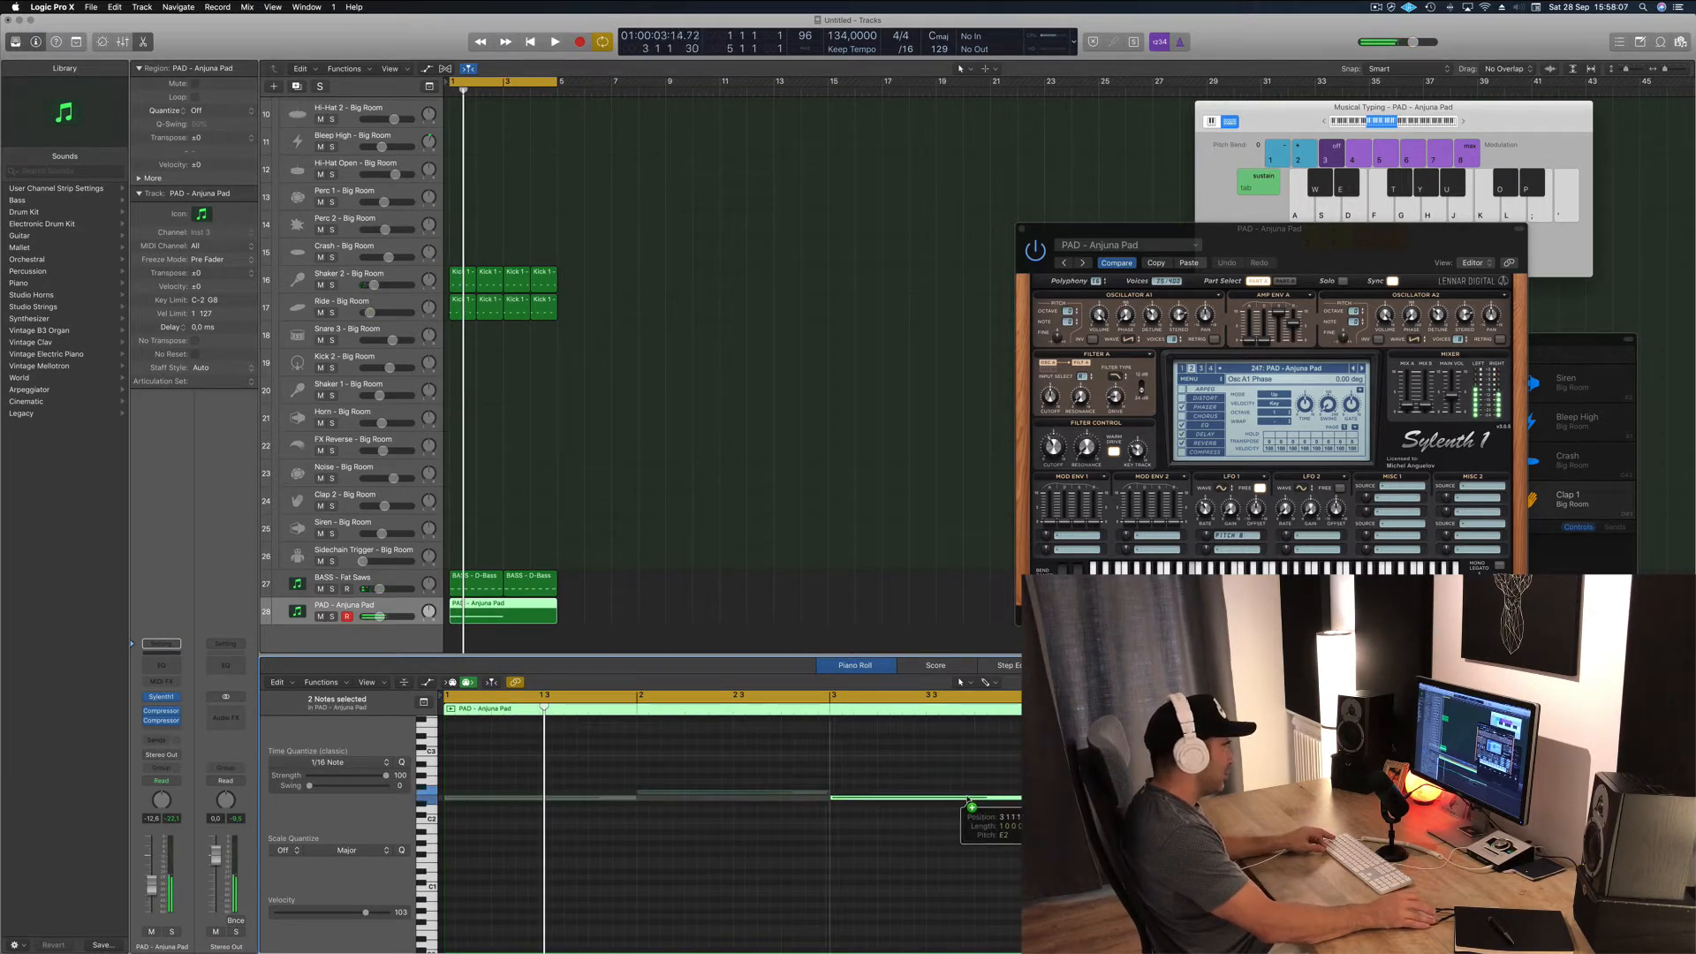
key(space)
drag(1383, 248, 1185, 129)
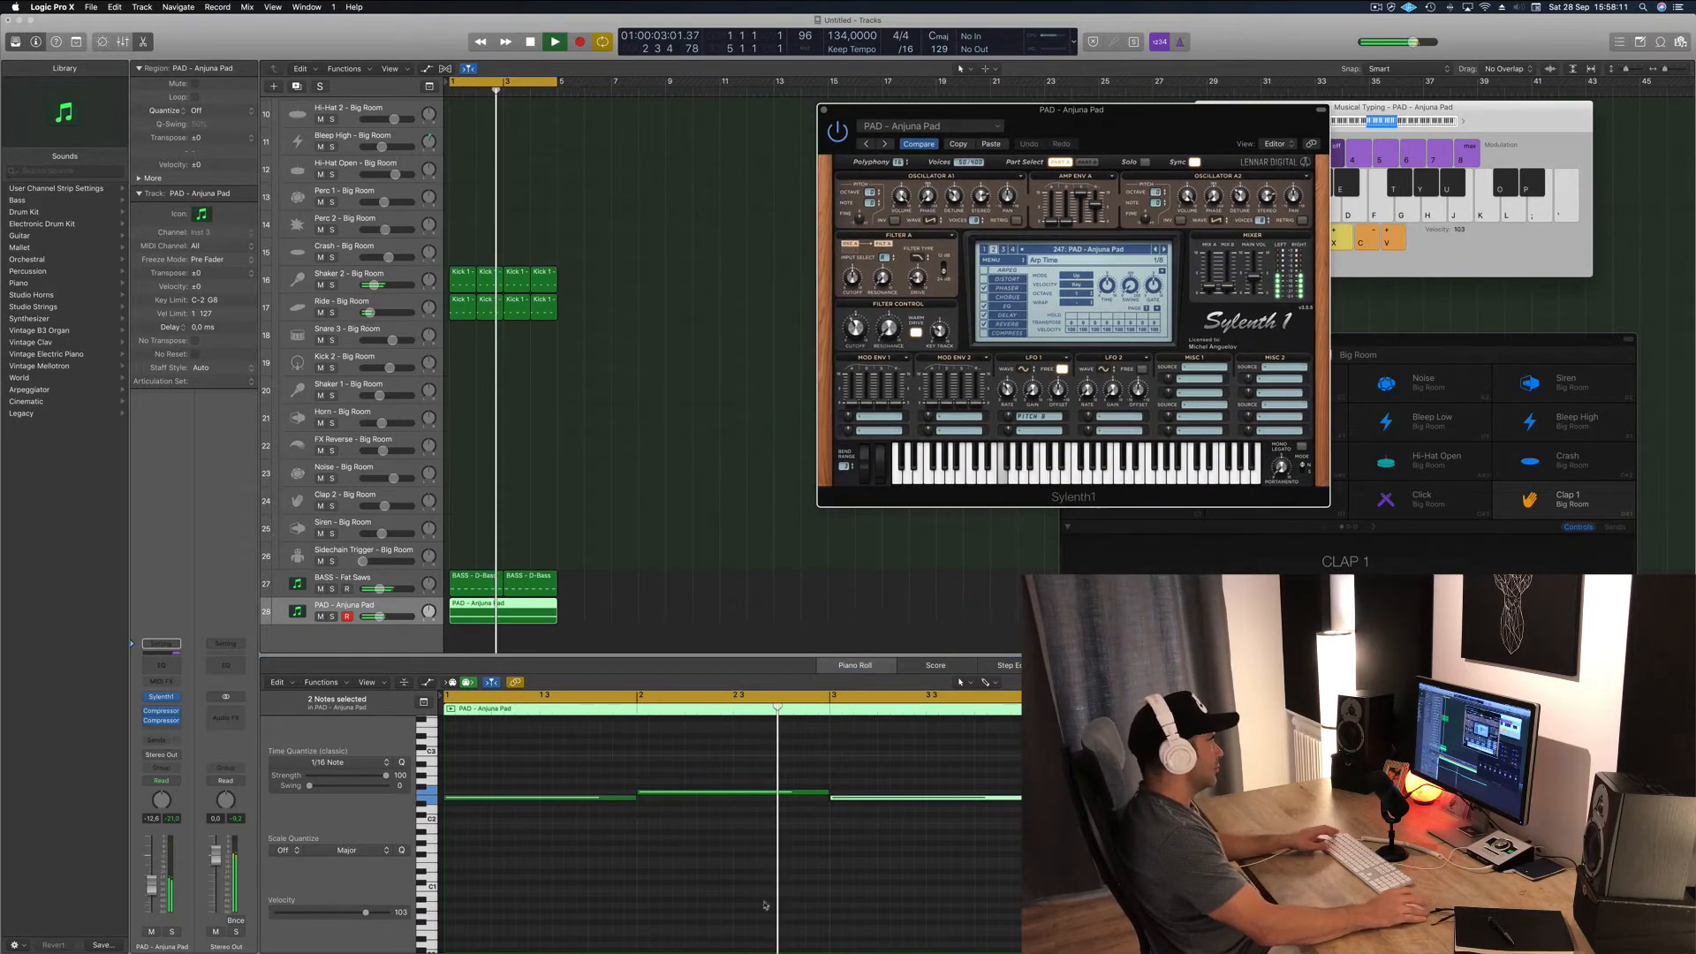
key(super+Left)
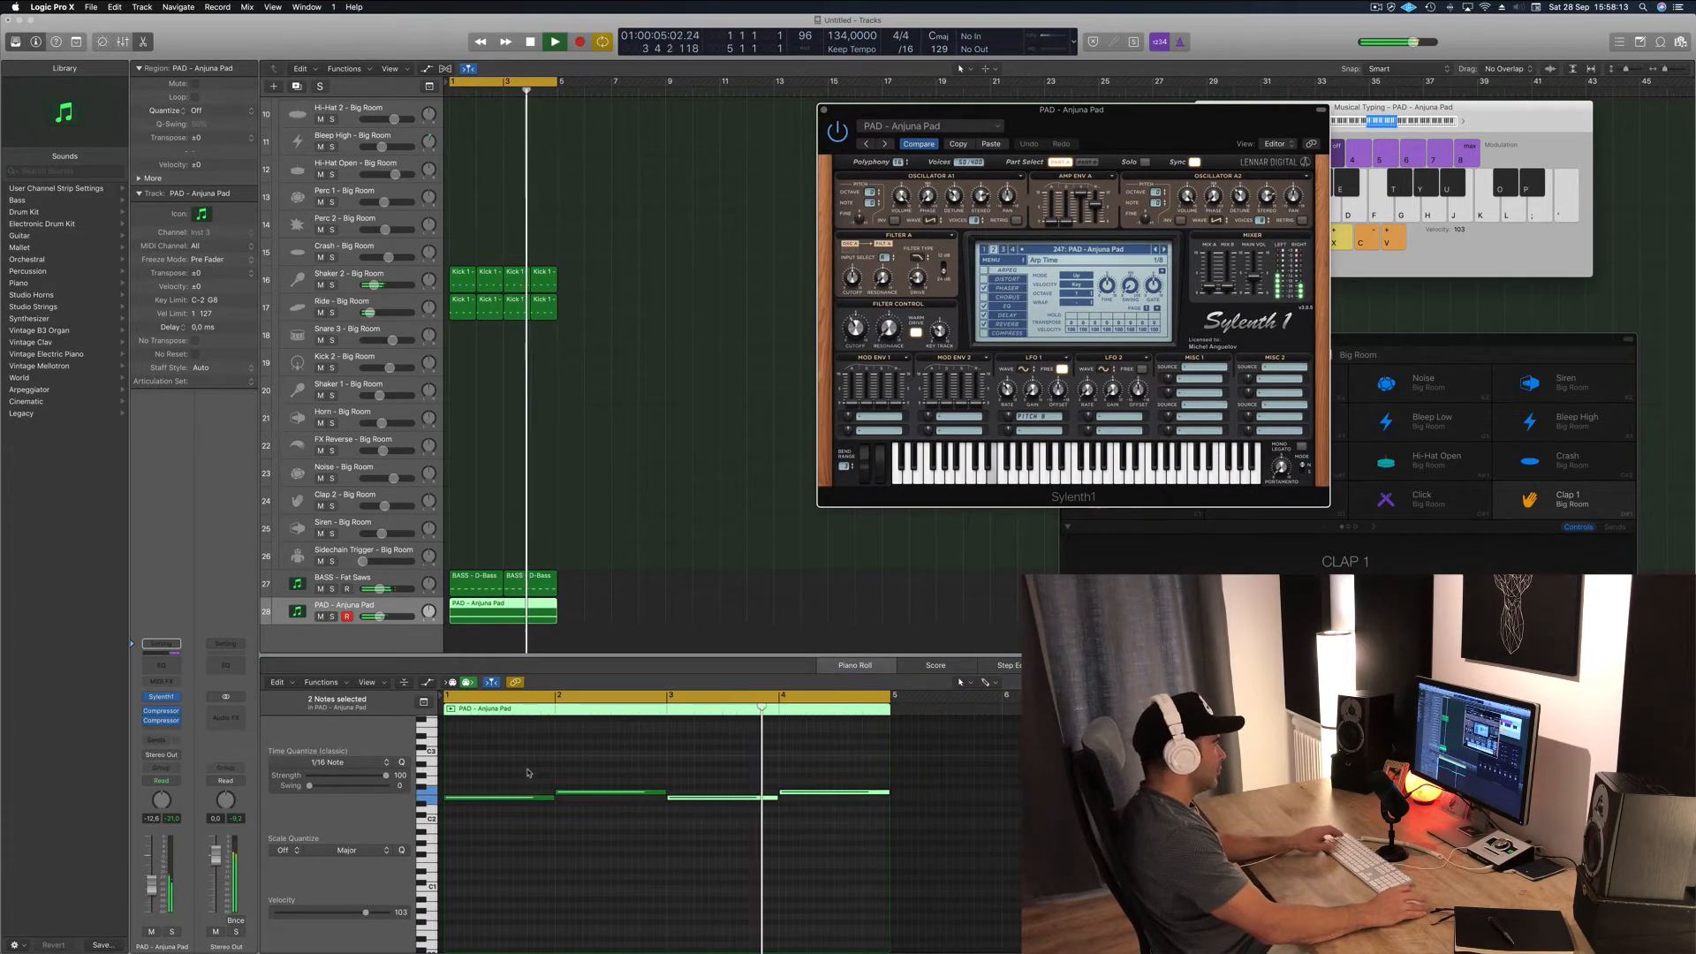
key(space)
- Copy all four pad notes one octave higher and play the layered chords
drag(531, 755, 1028, 871)
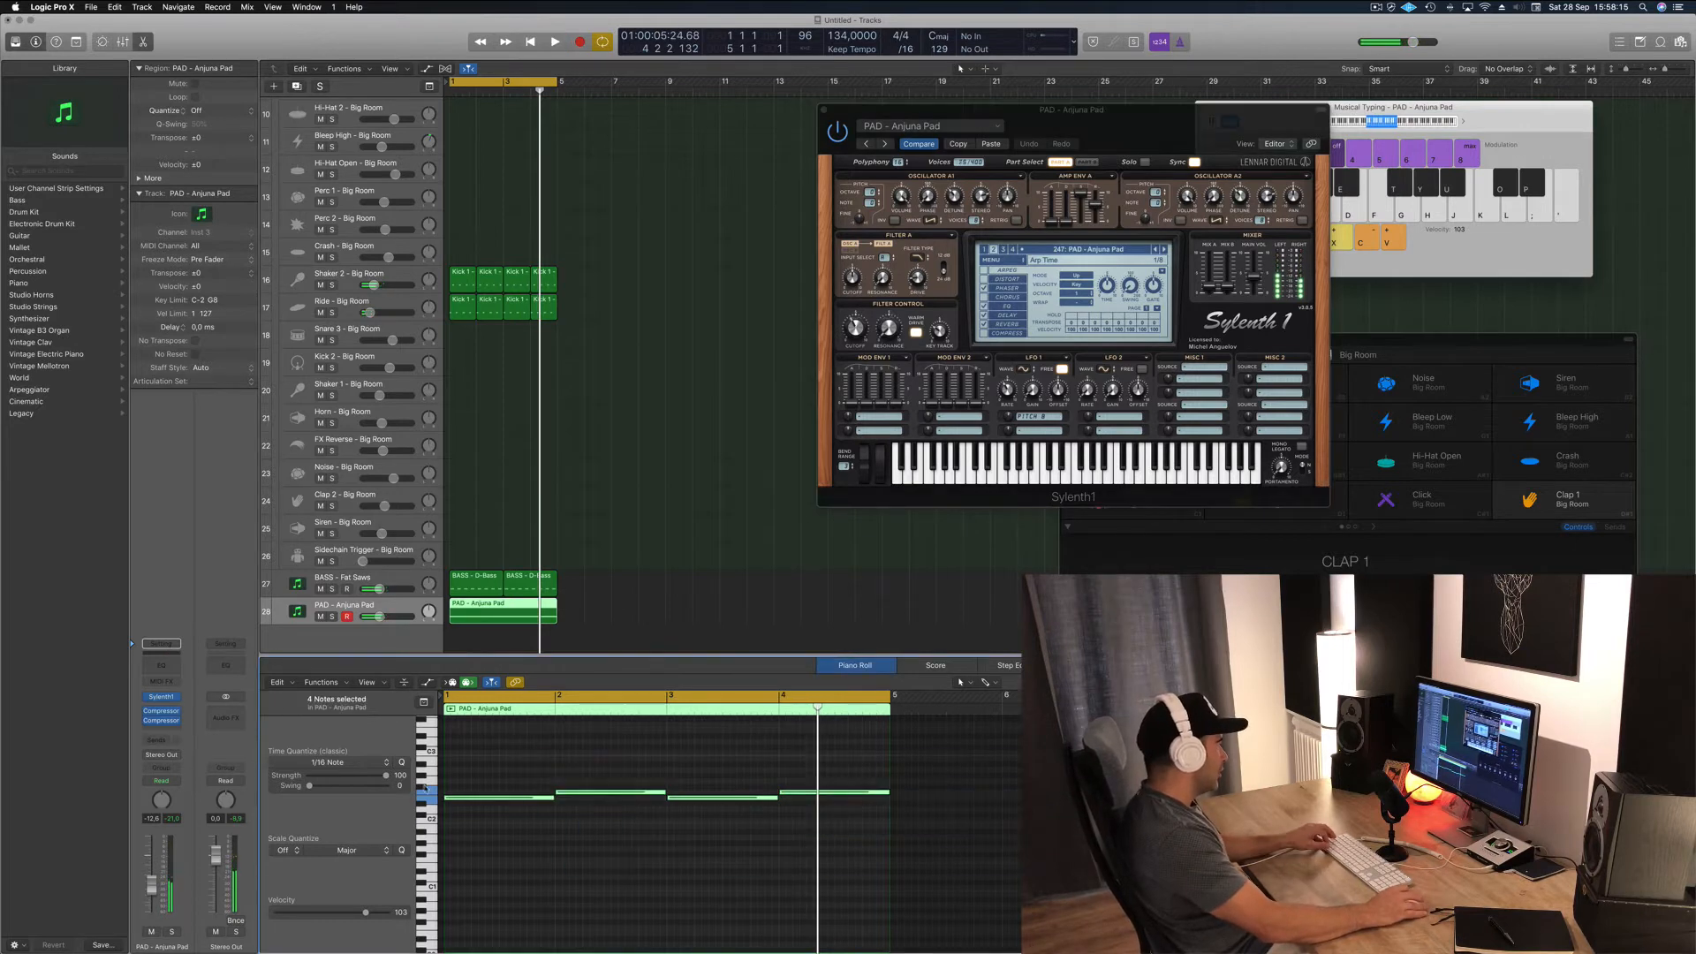
drag(495, 797, 494, 730)
key(space)
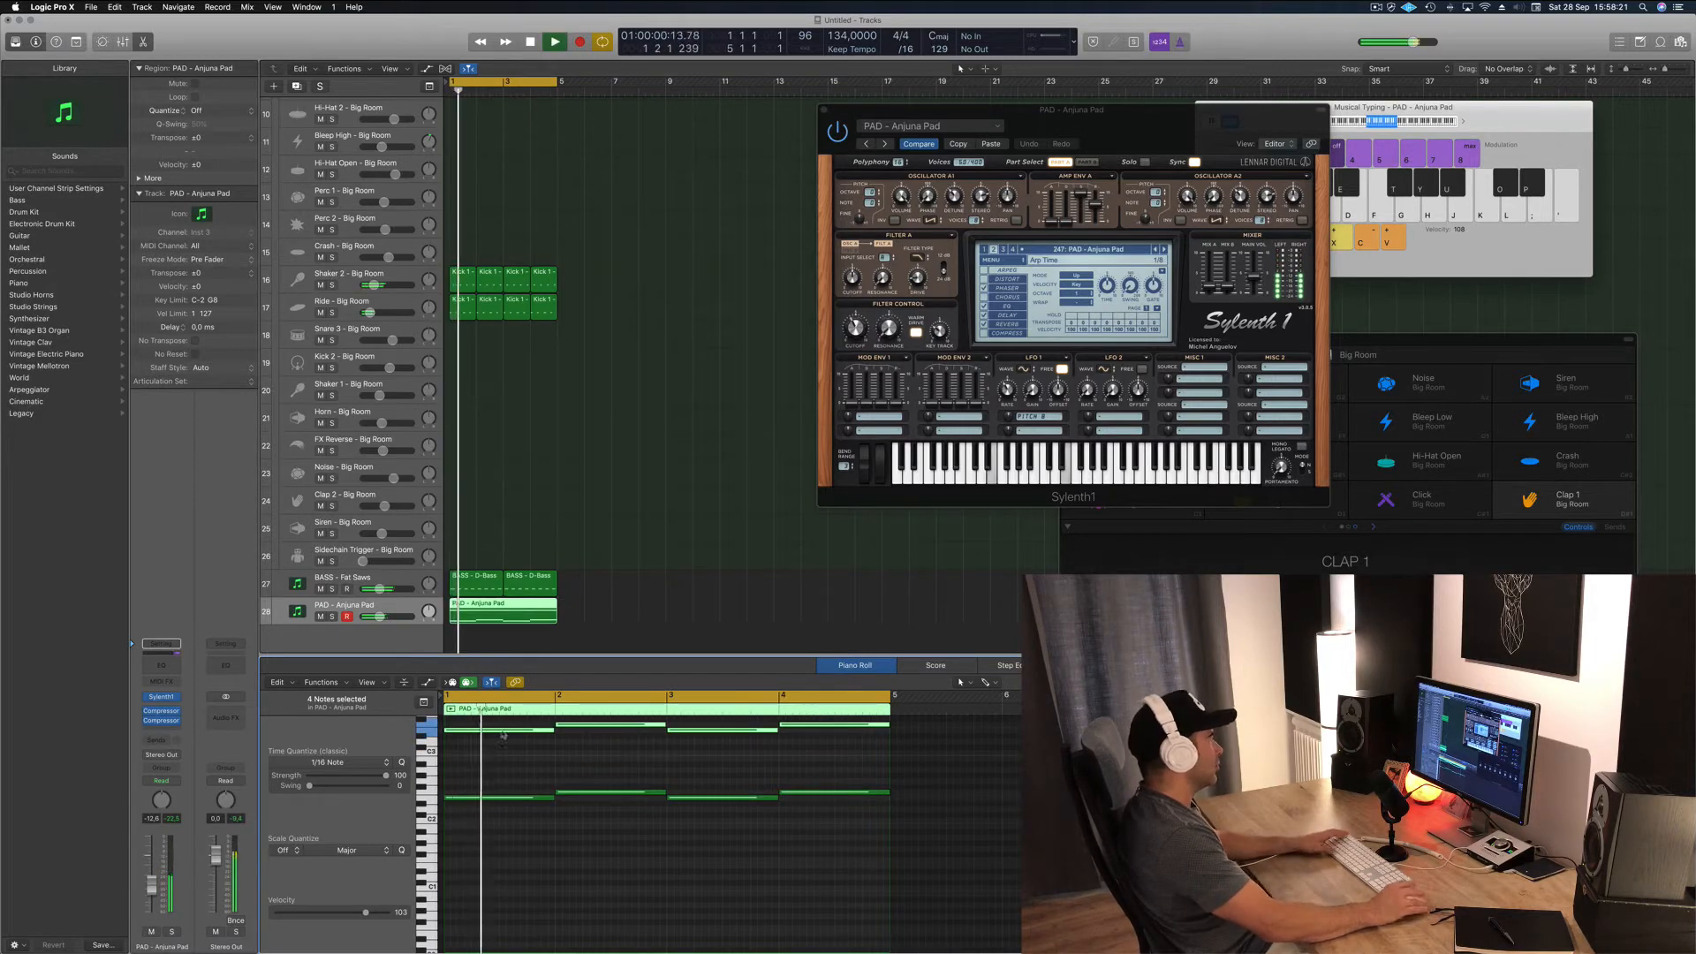
- Adjust the pad's Sylenth1 filter cutoff during playback, raise the track level to -11.2 dB and close the synth window
drag(1124, 128, 1086, 258)
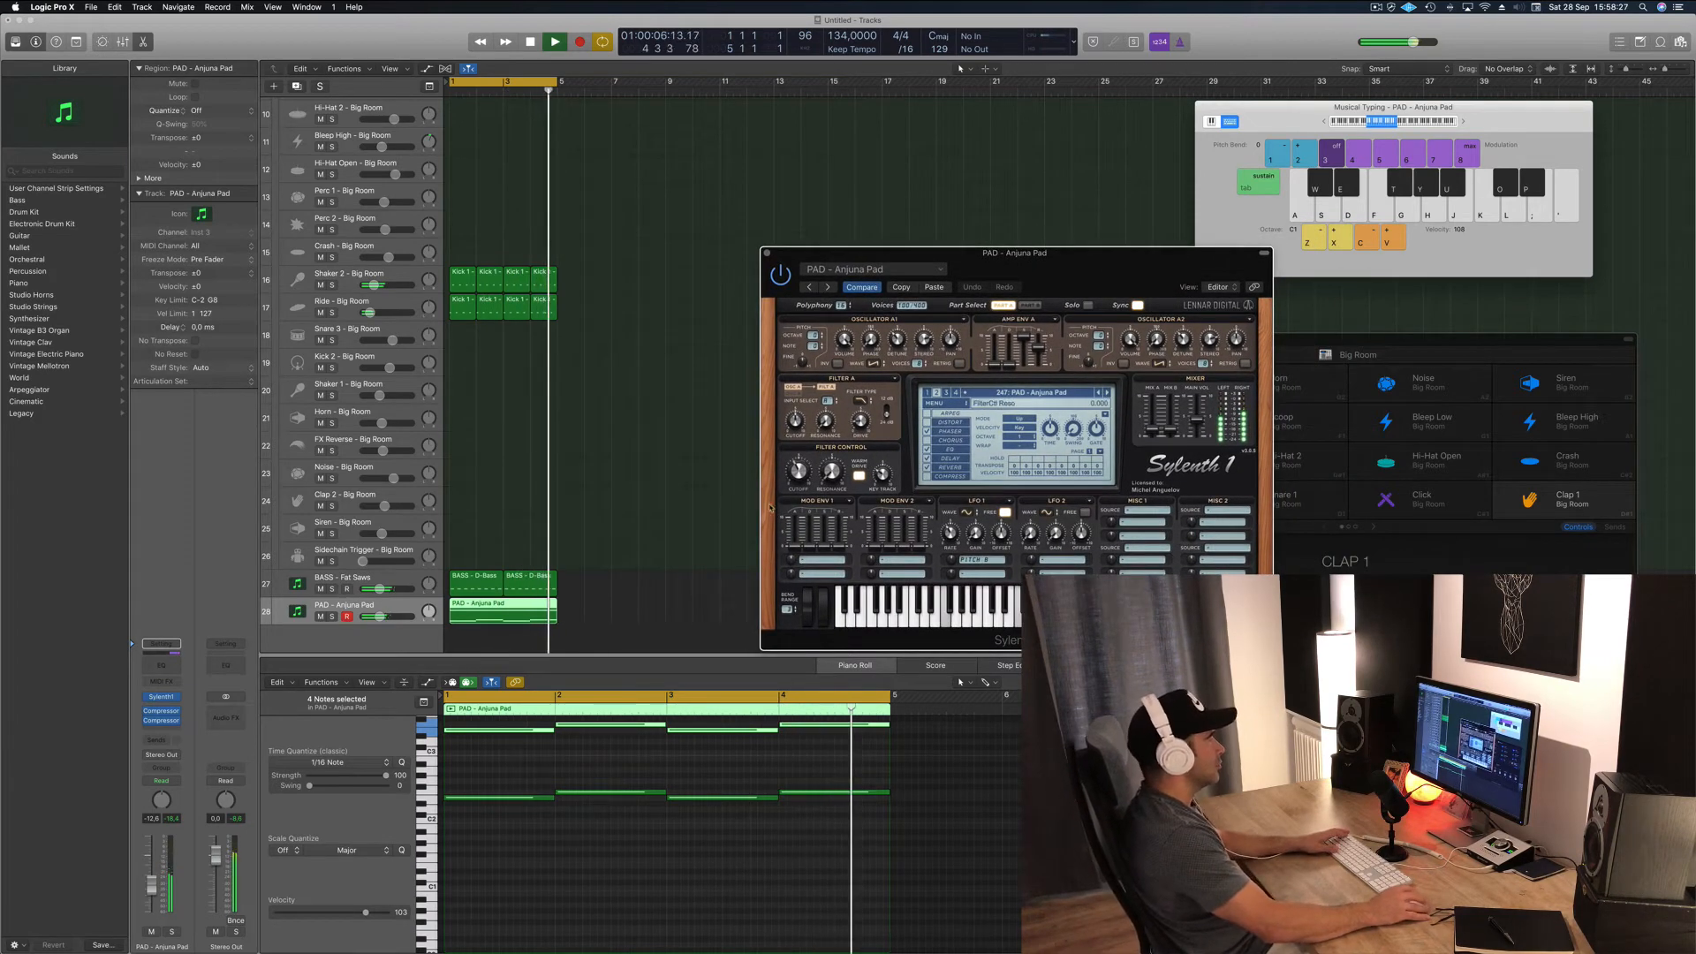
mouse_move(798, 471)
mouse_down()
mouse_move(805, 447)
mouse_move(799, 481)
mouse_up()
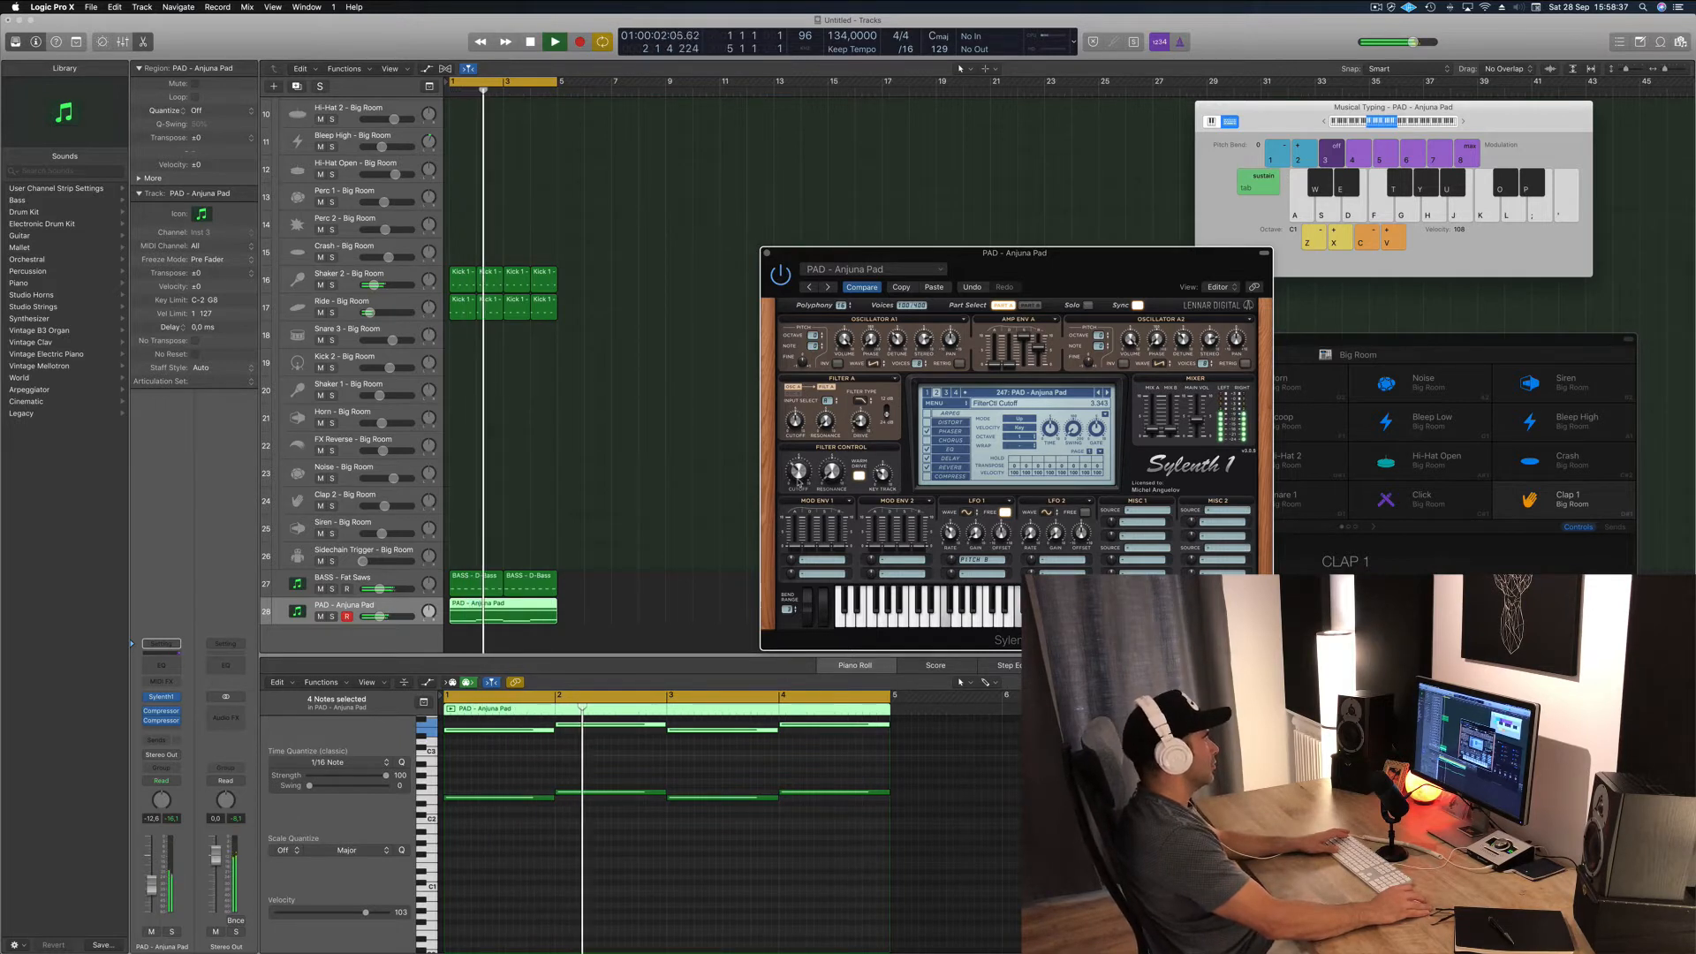
drag(152, 891, 152, 886)
drag(771, 253, 709, 265)
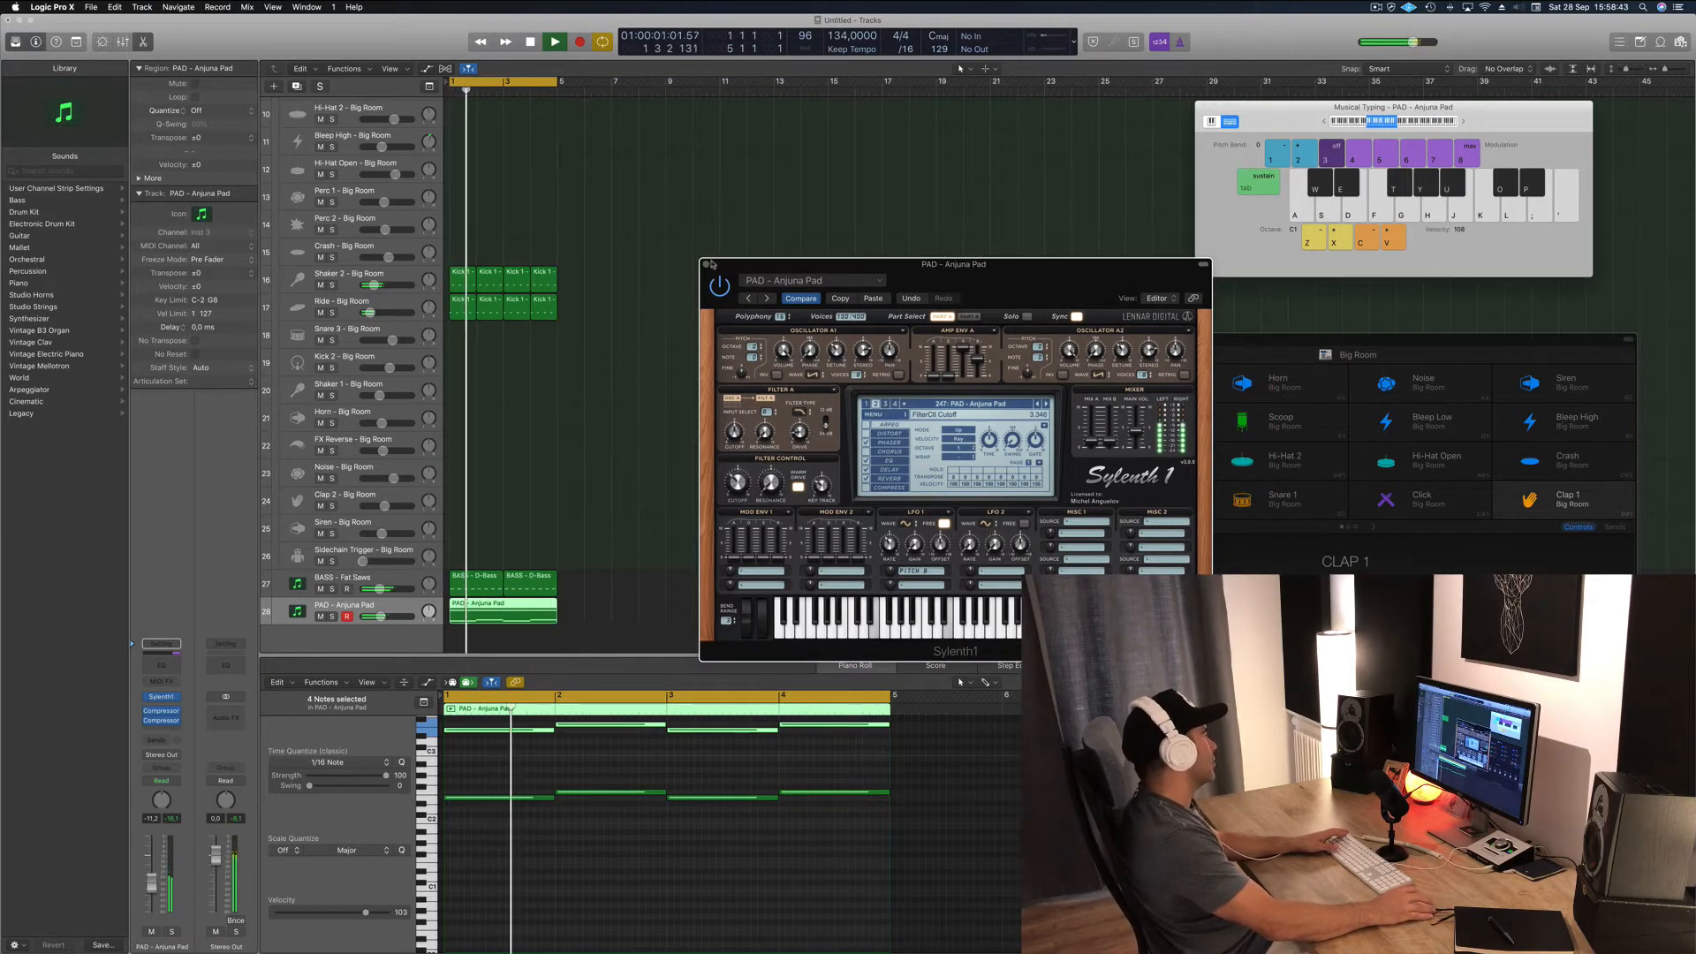
click(706, 264)
- Duplicate the PAD - Anjuna Pad track with its settings and copy the pad region onto the new track
click(736, 423)
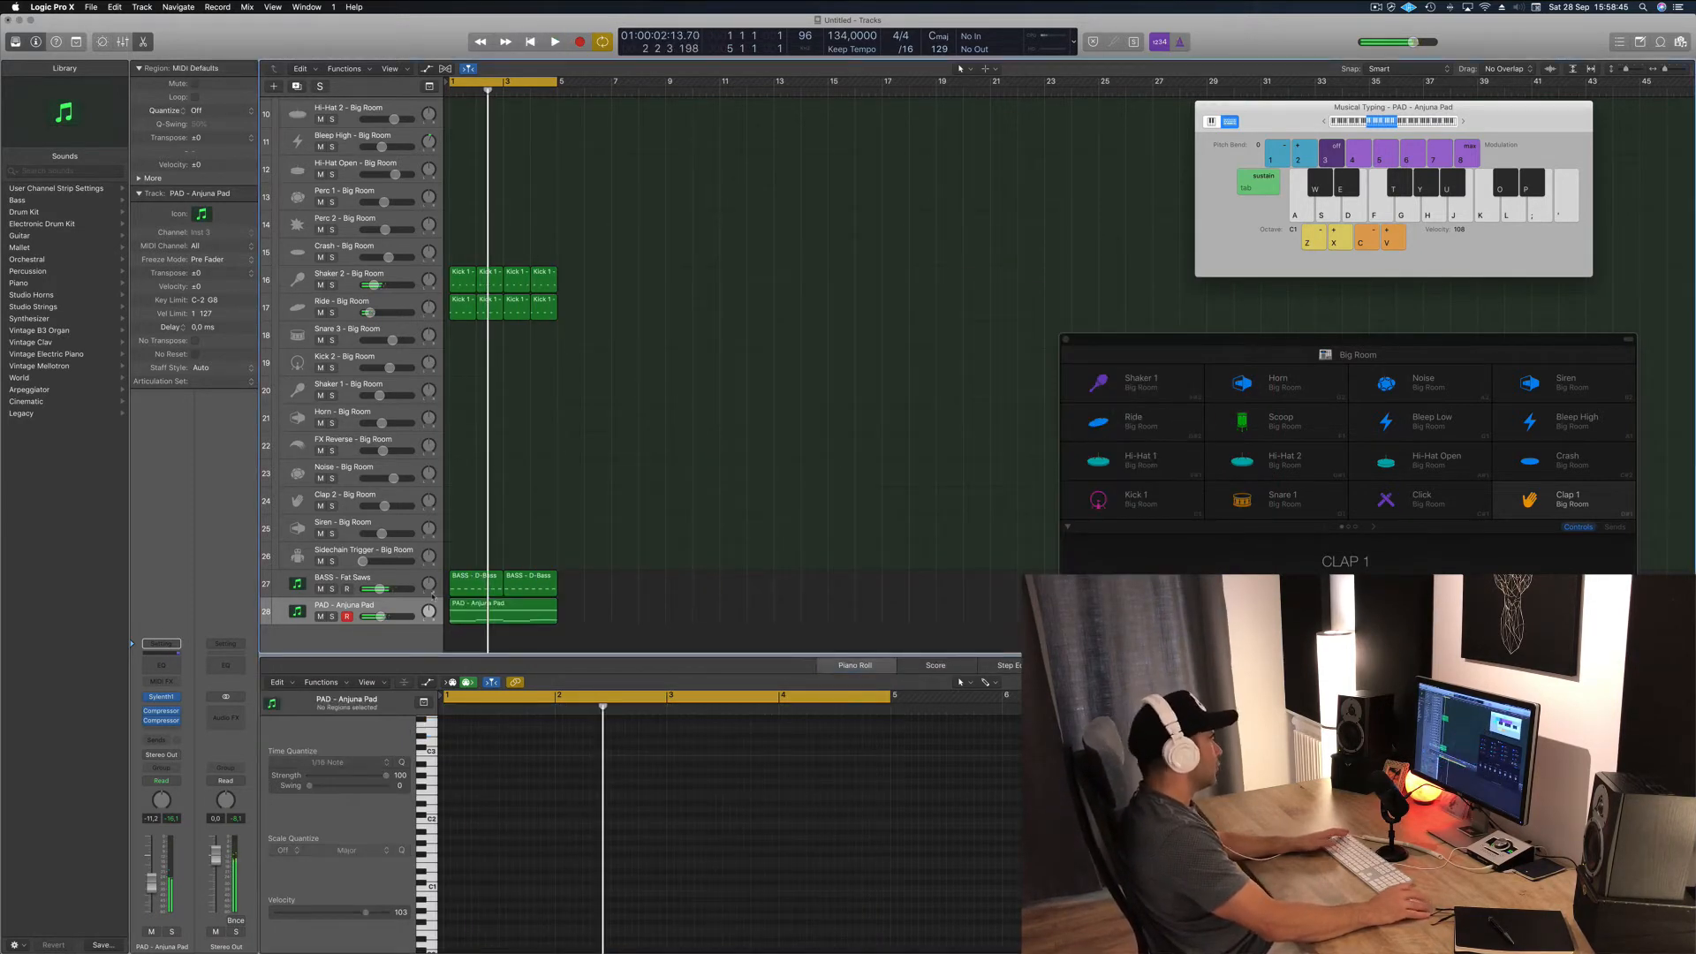
click(406, 611)
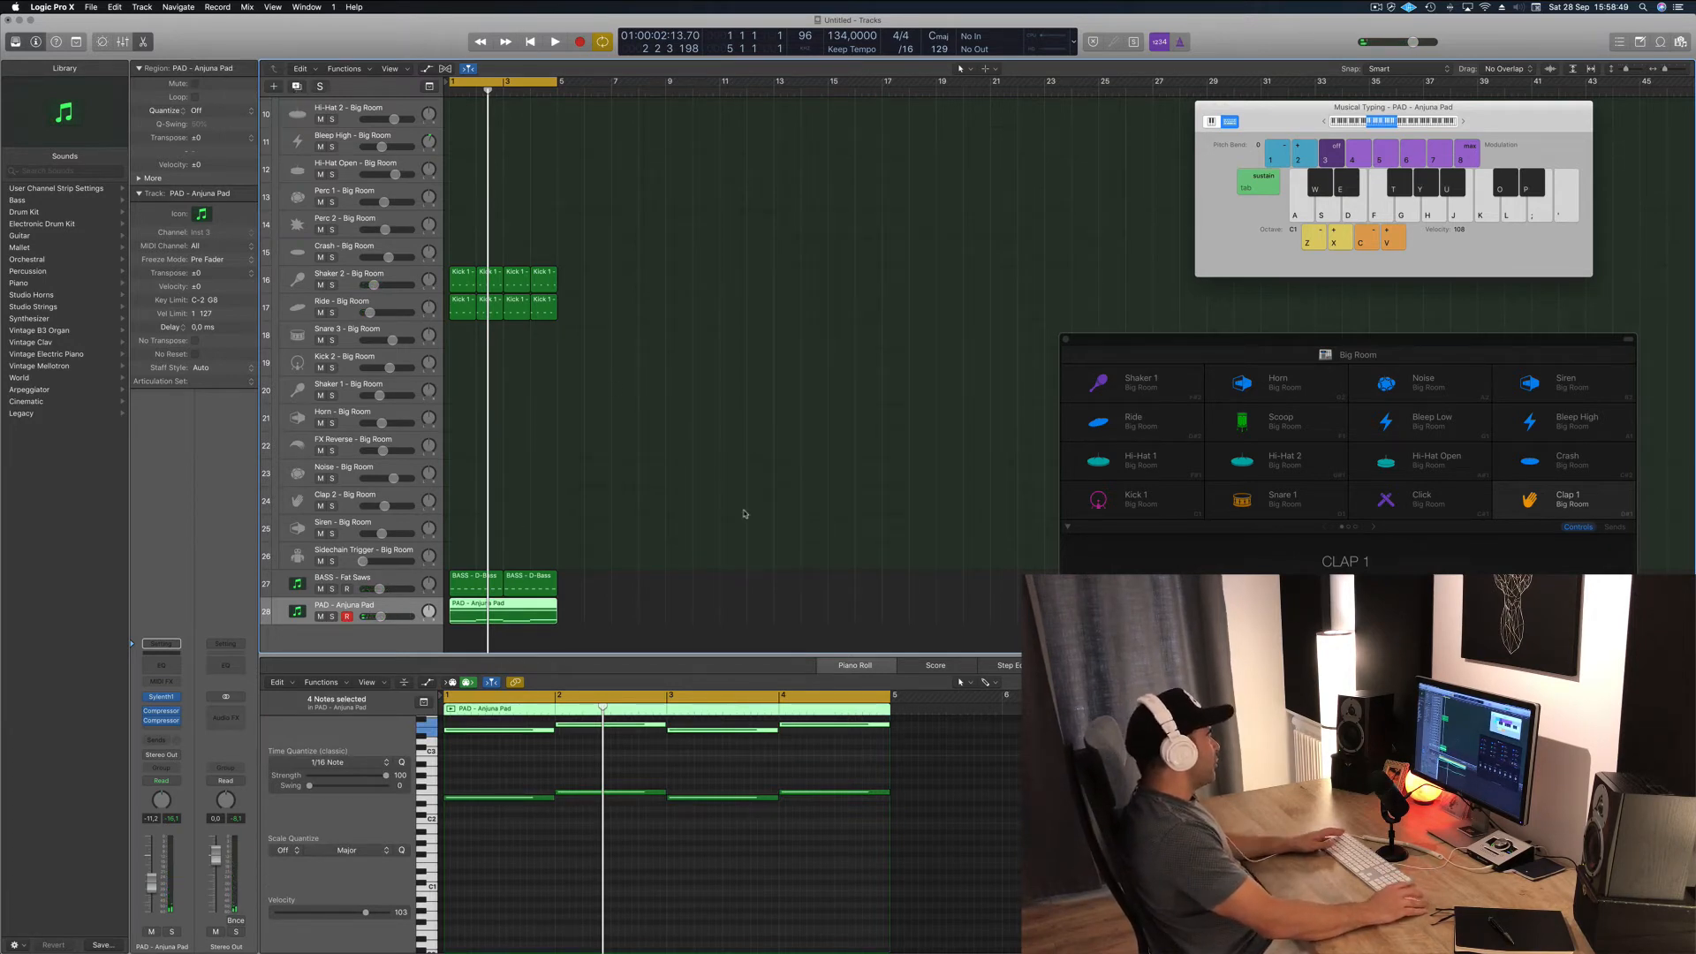
key(super+d)
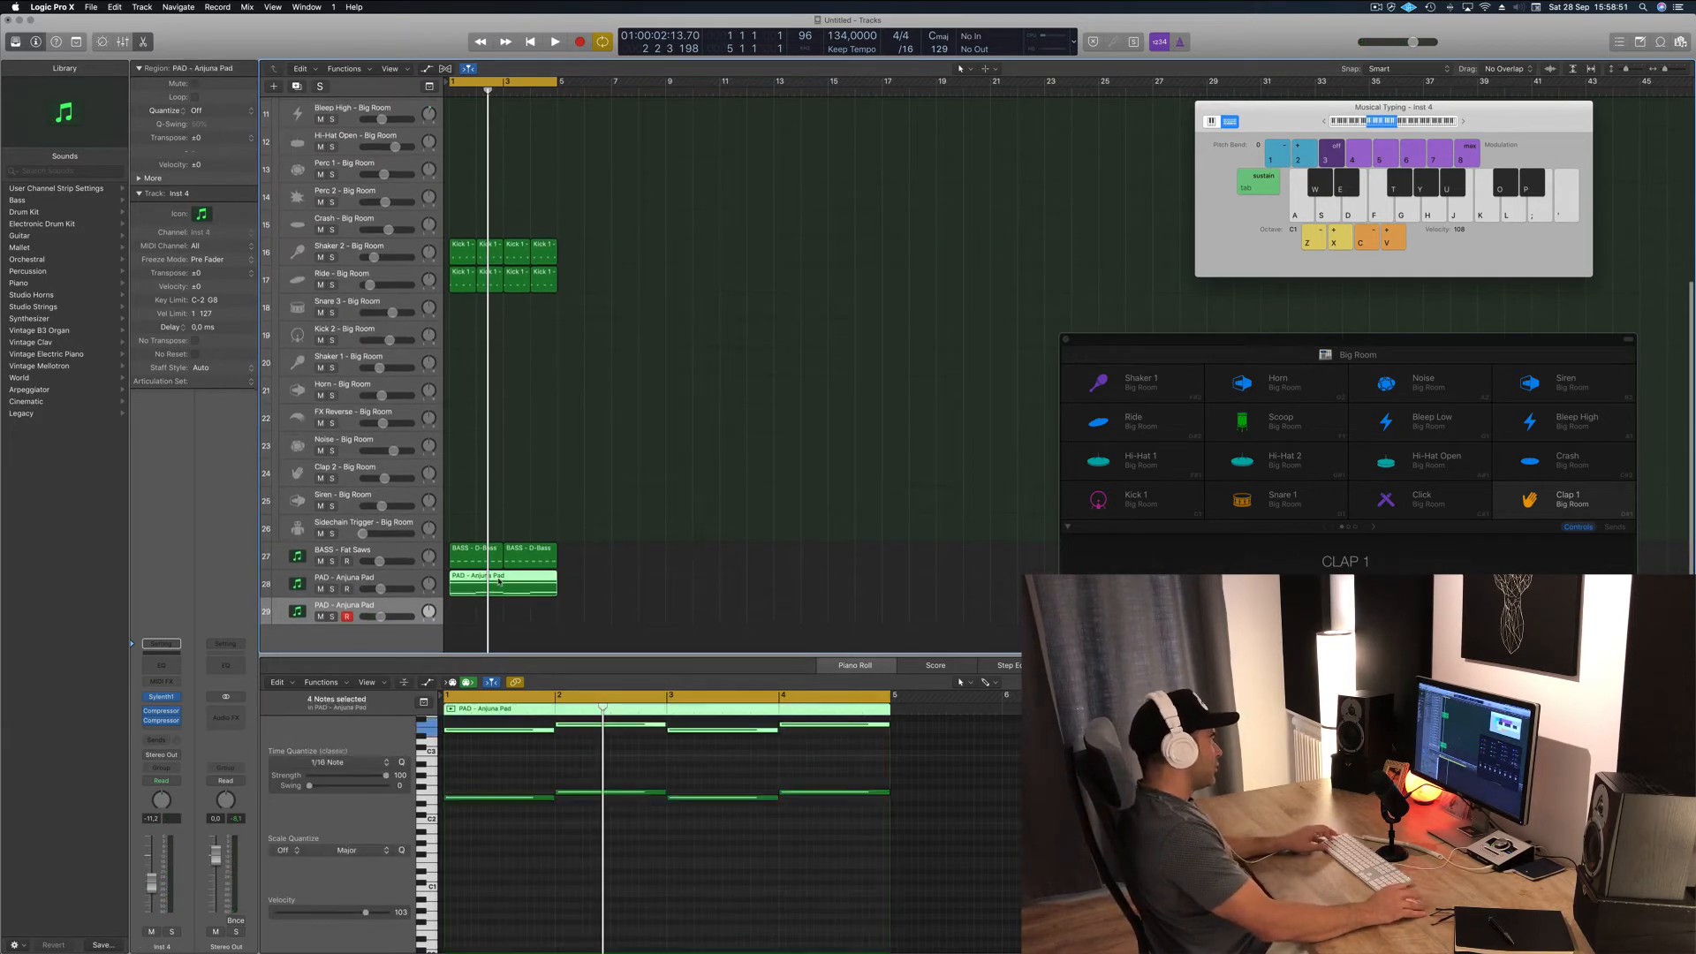
drag(499, 589, 495, 616)
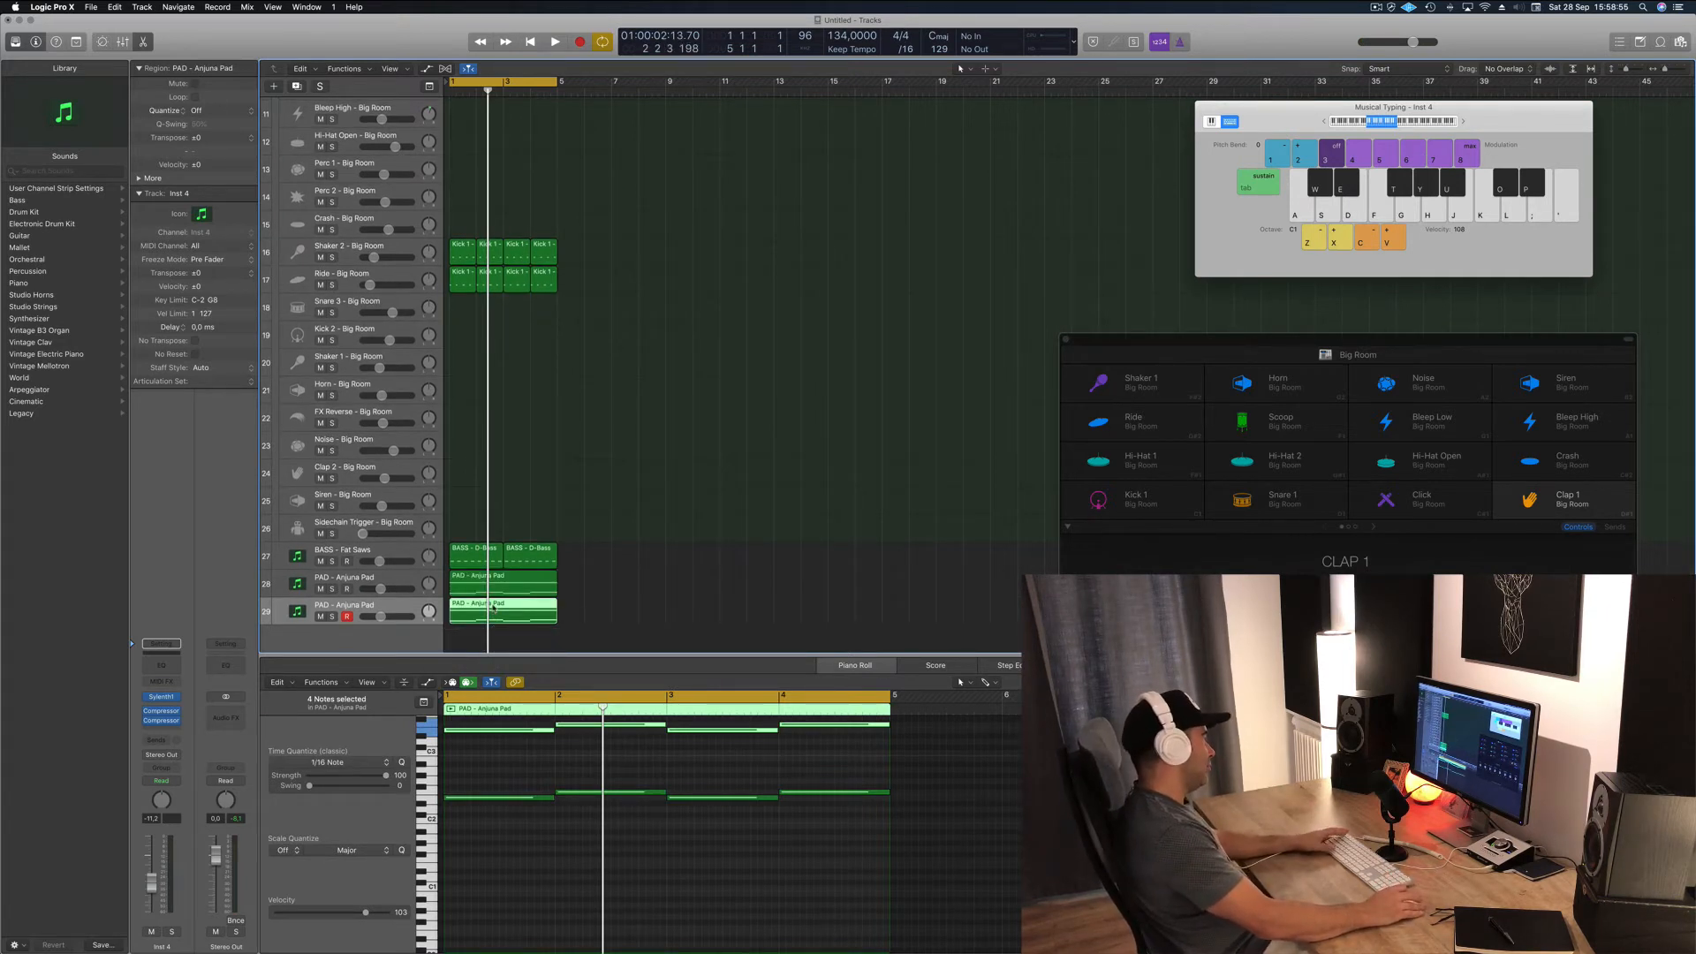
- Shorten all eight notes in the copied region to length 0 0 3 0, keep them only at mid-bar and play the loop
scroll(533, 757, up, 2)
drag(504, 729, 877, 873)
drag(888, 747, 807, 752)
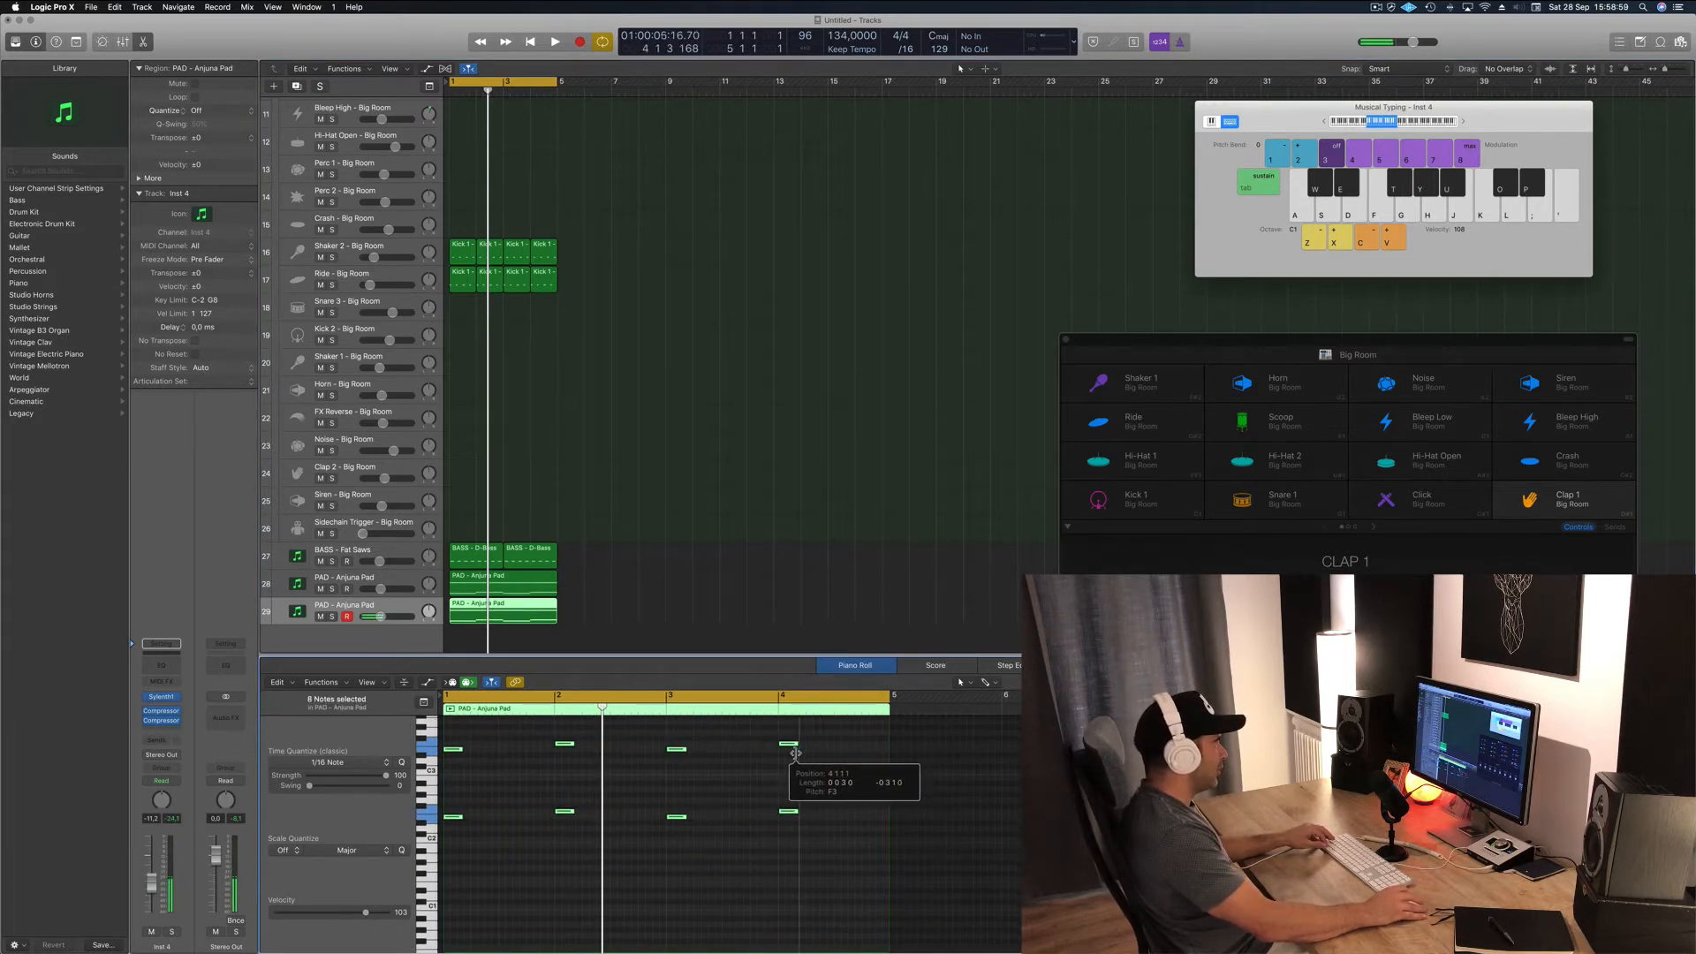
drag(456, 754, 509, 752)
key(space)
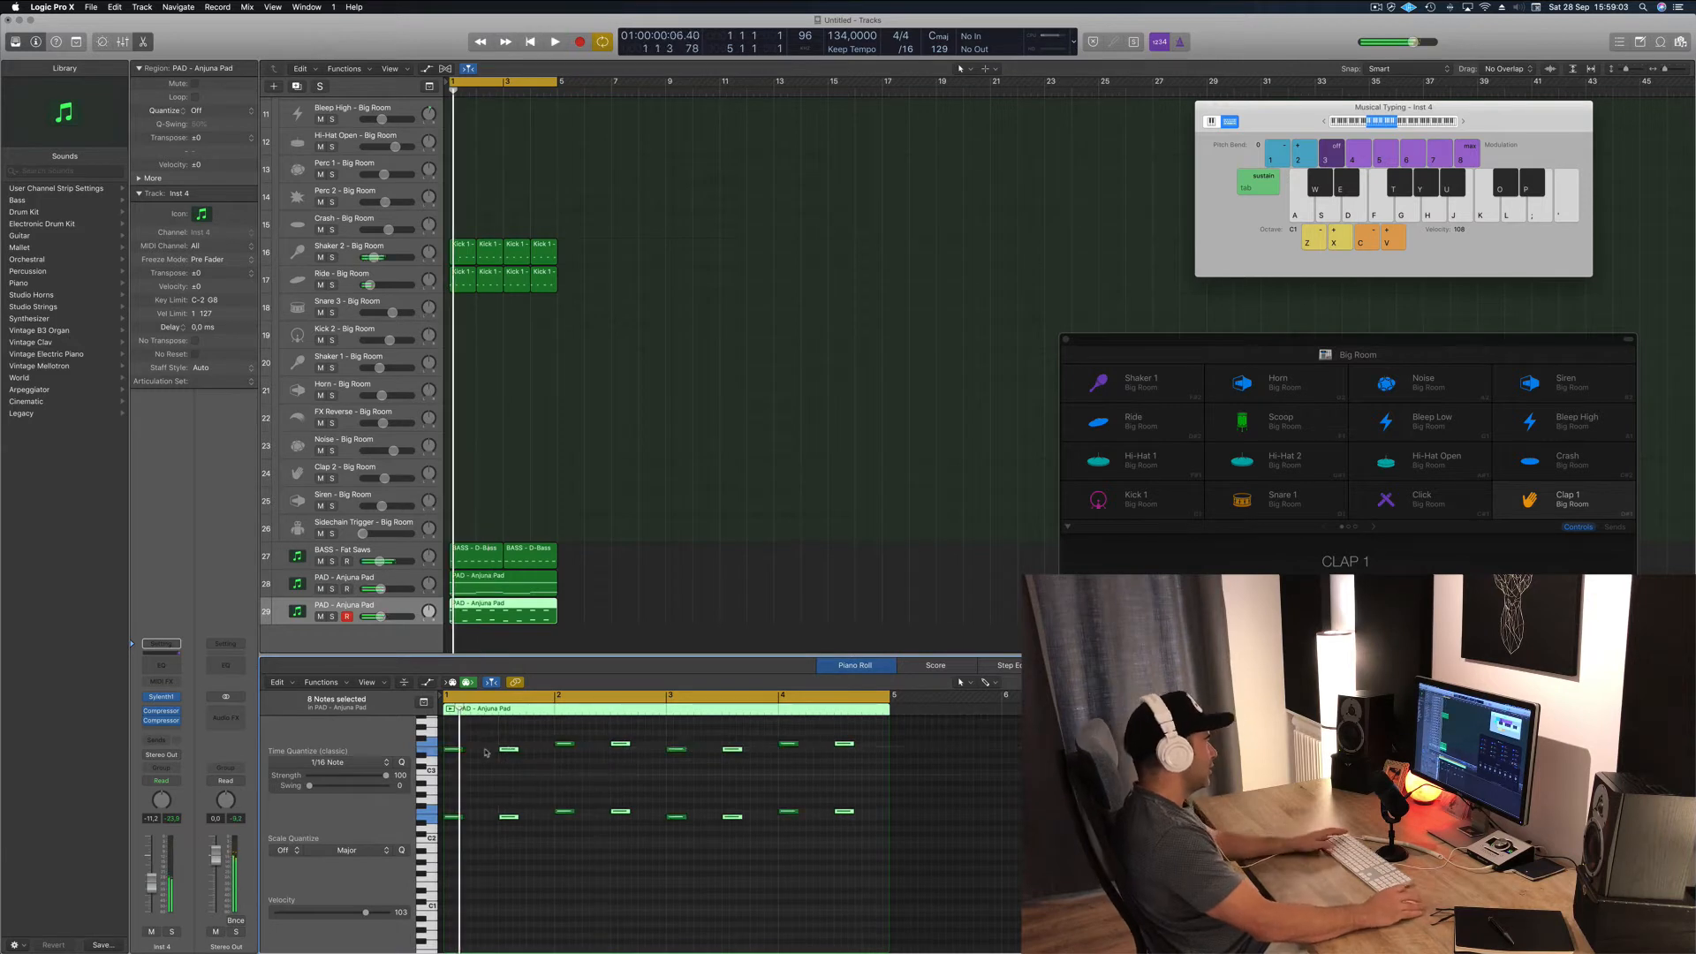
drag(466, 754, 508, 756)
key(space)
key(space)
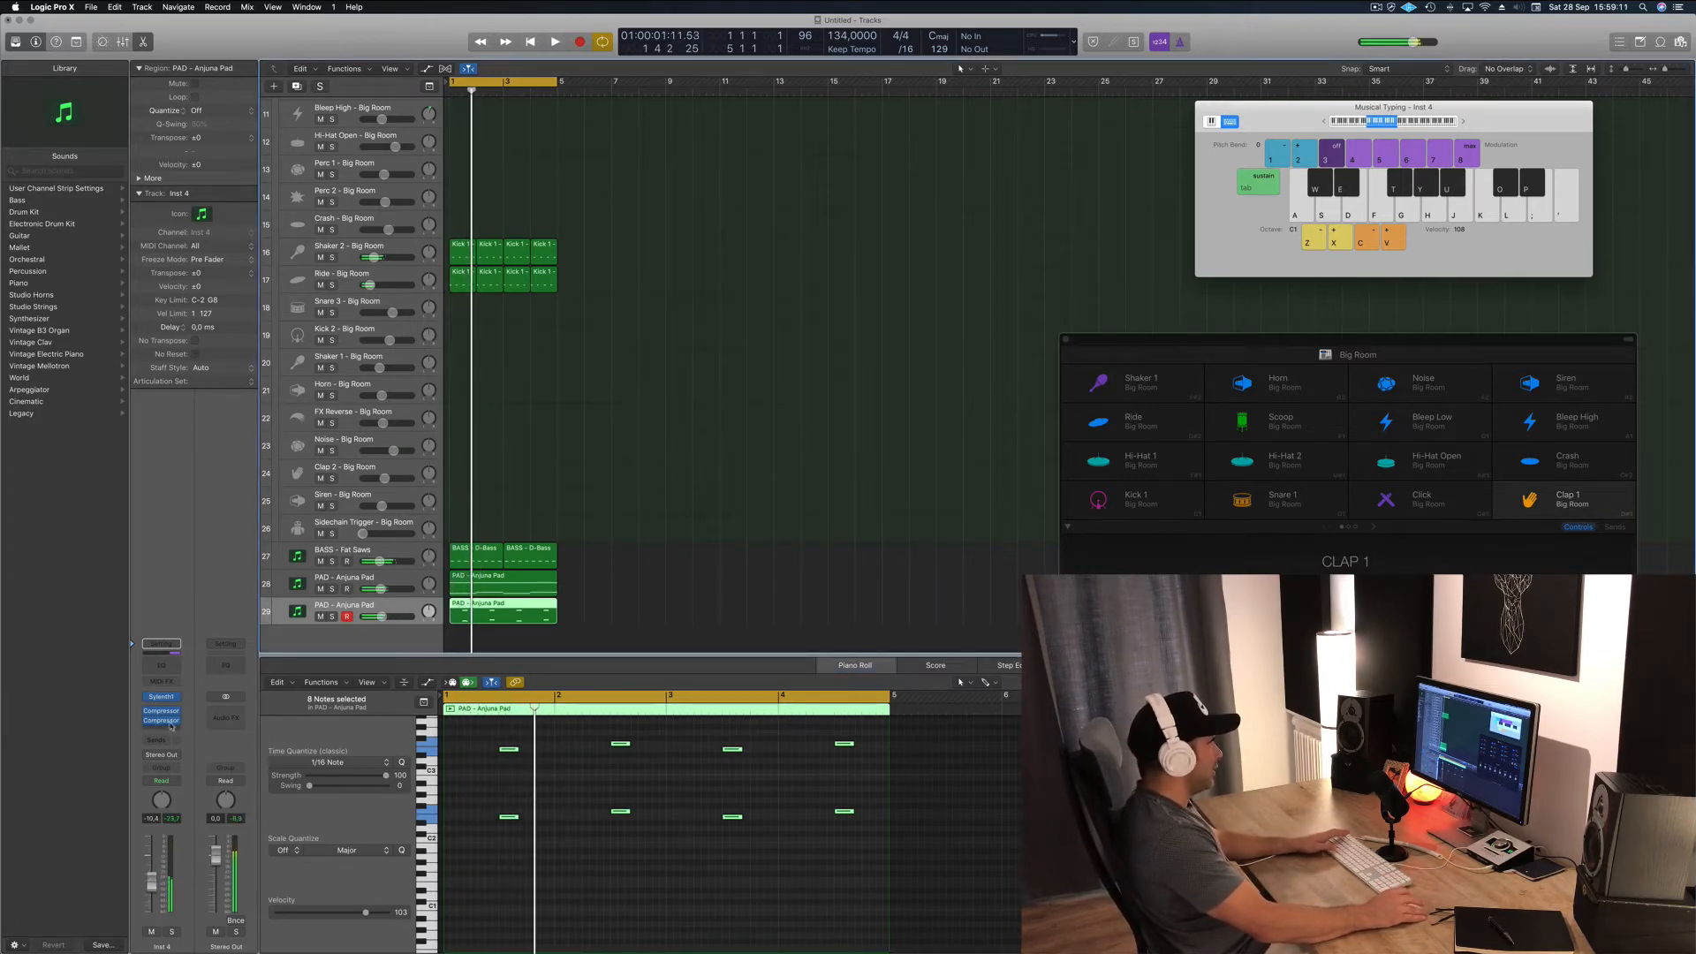
- Load LEAD - Basic Super Saw in the new track's Sylenth1, play it and lower the track level to -17.2 dB
click(162, 697)
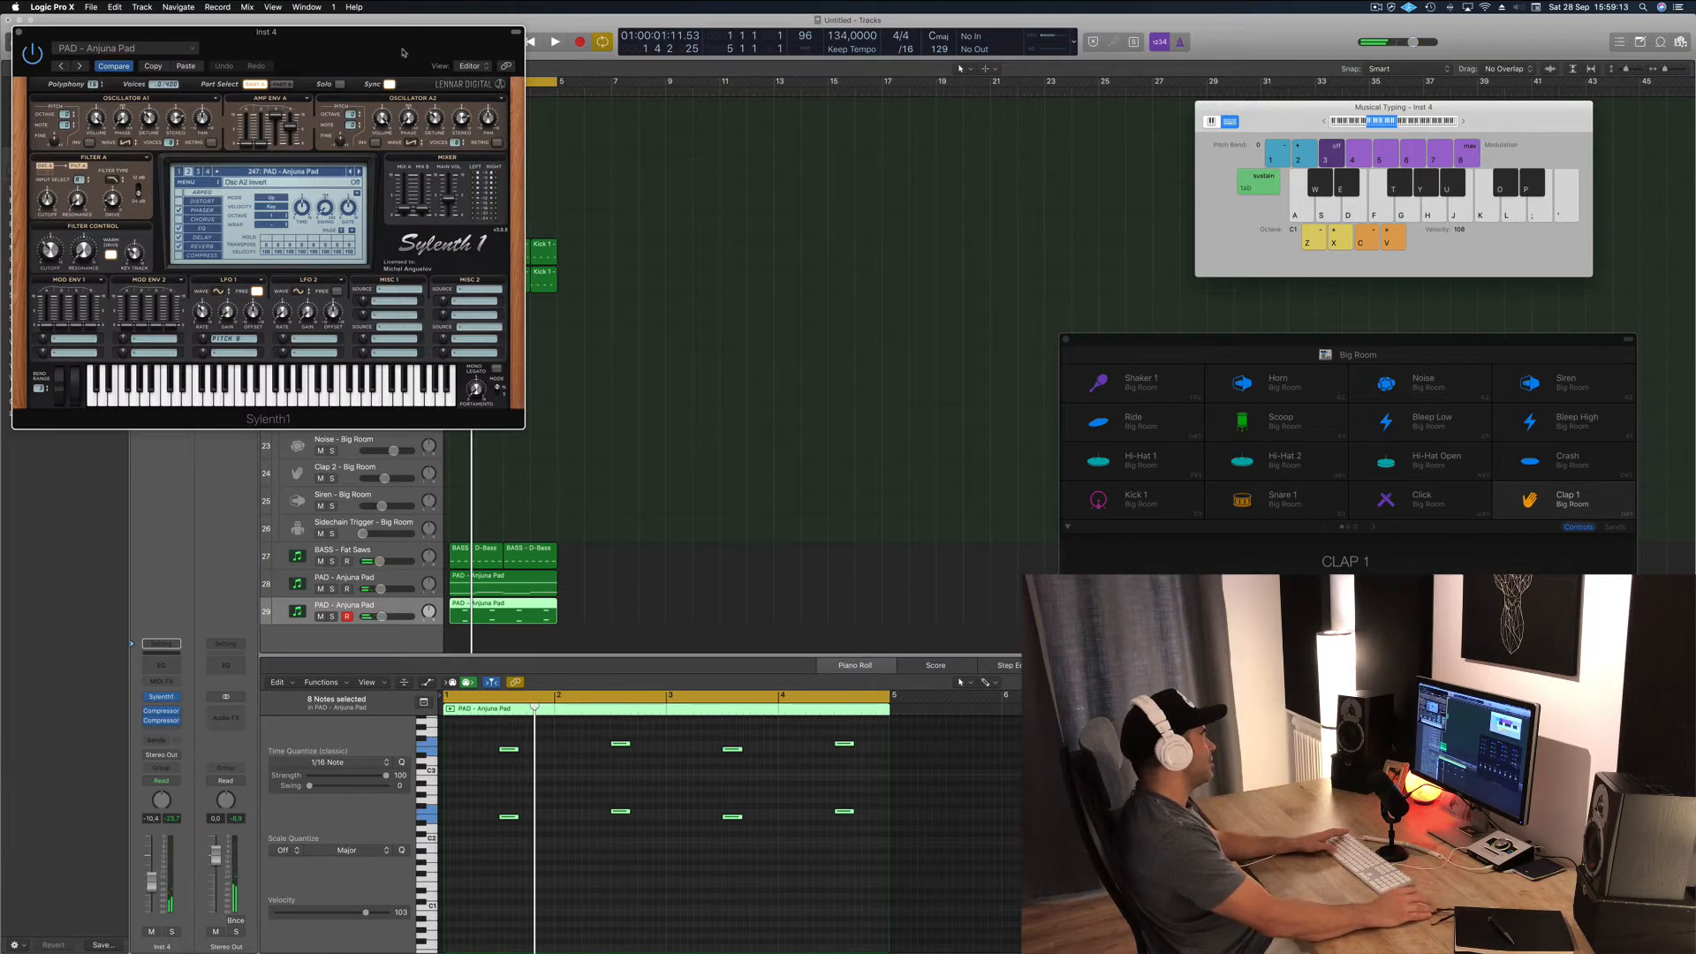
drag(401, 50, 1422, 506)
click(1140, 518)
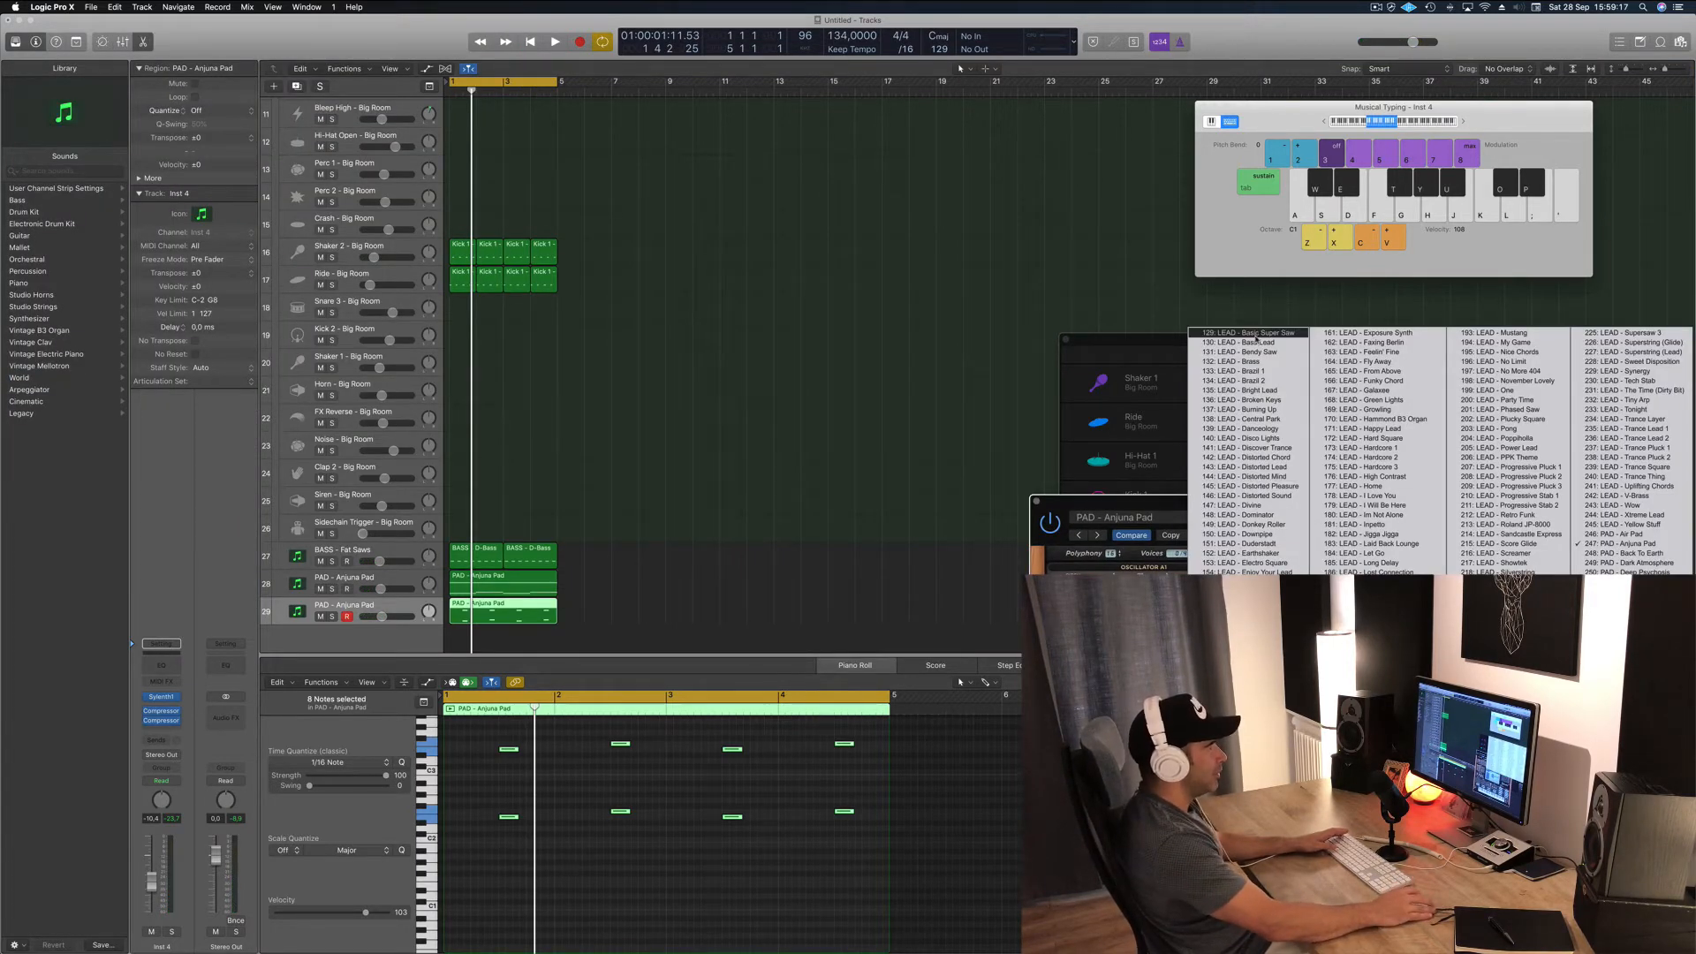
click(1257, 336)
key(space)
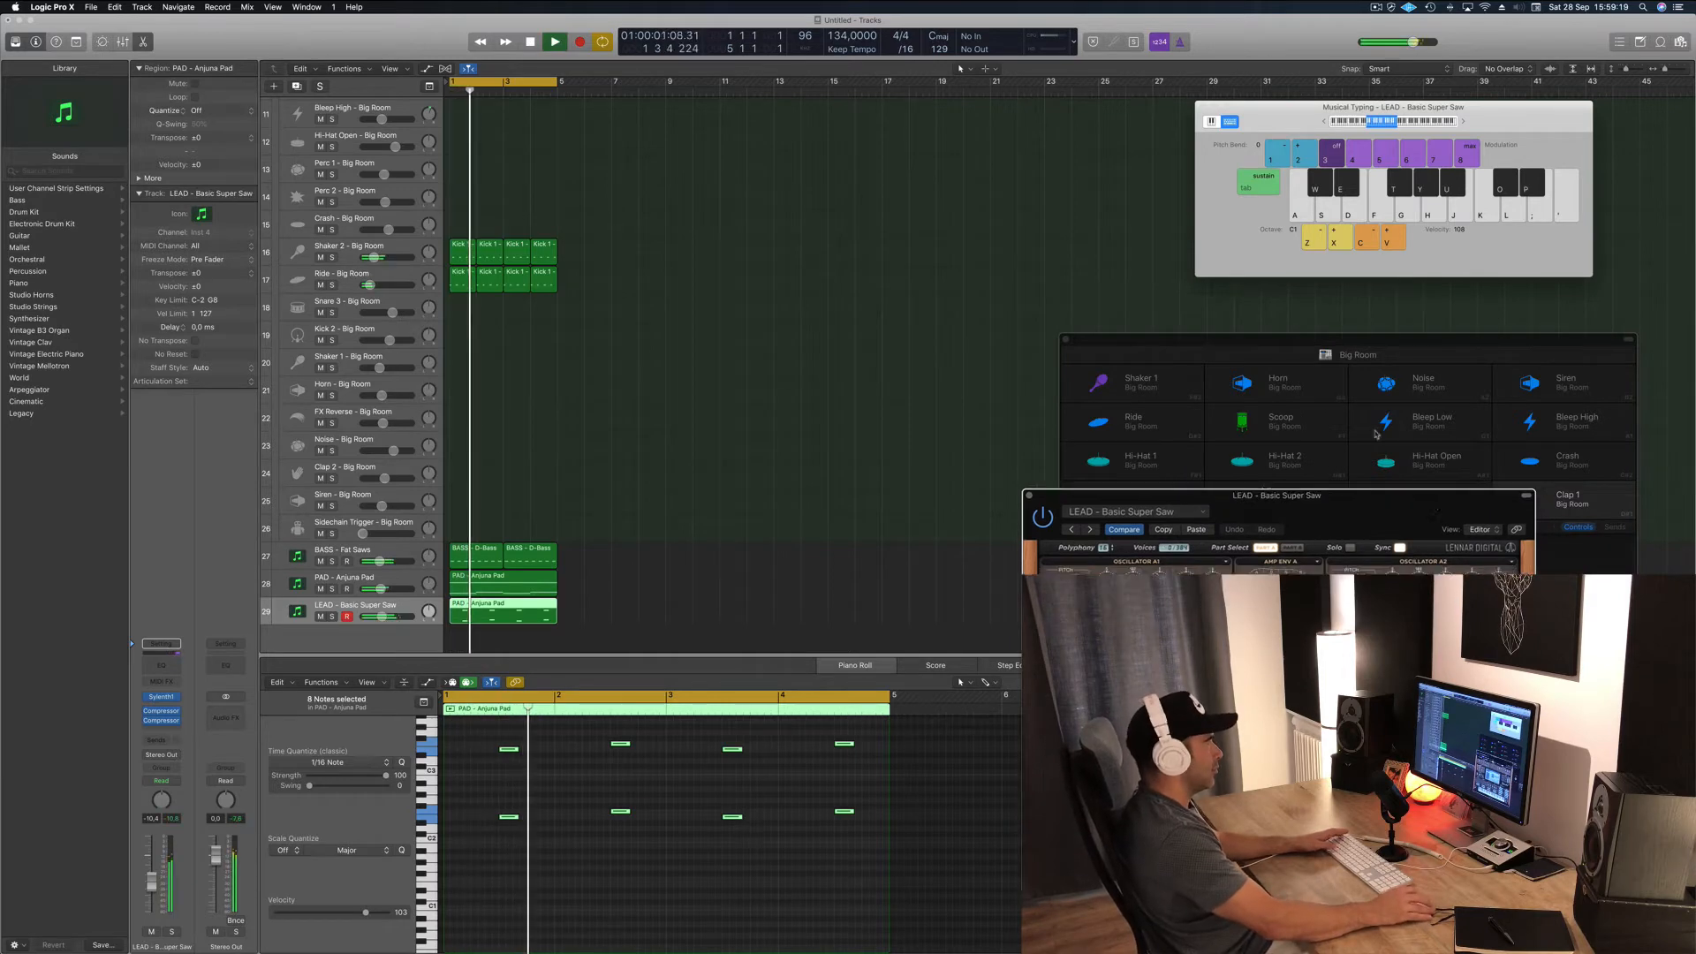
drag(1442, 511, 1035, 157)
drag(151, 882, 150, 896)
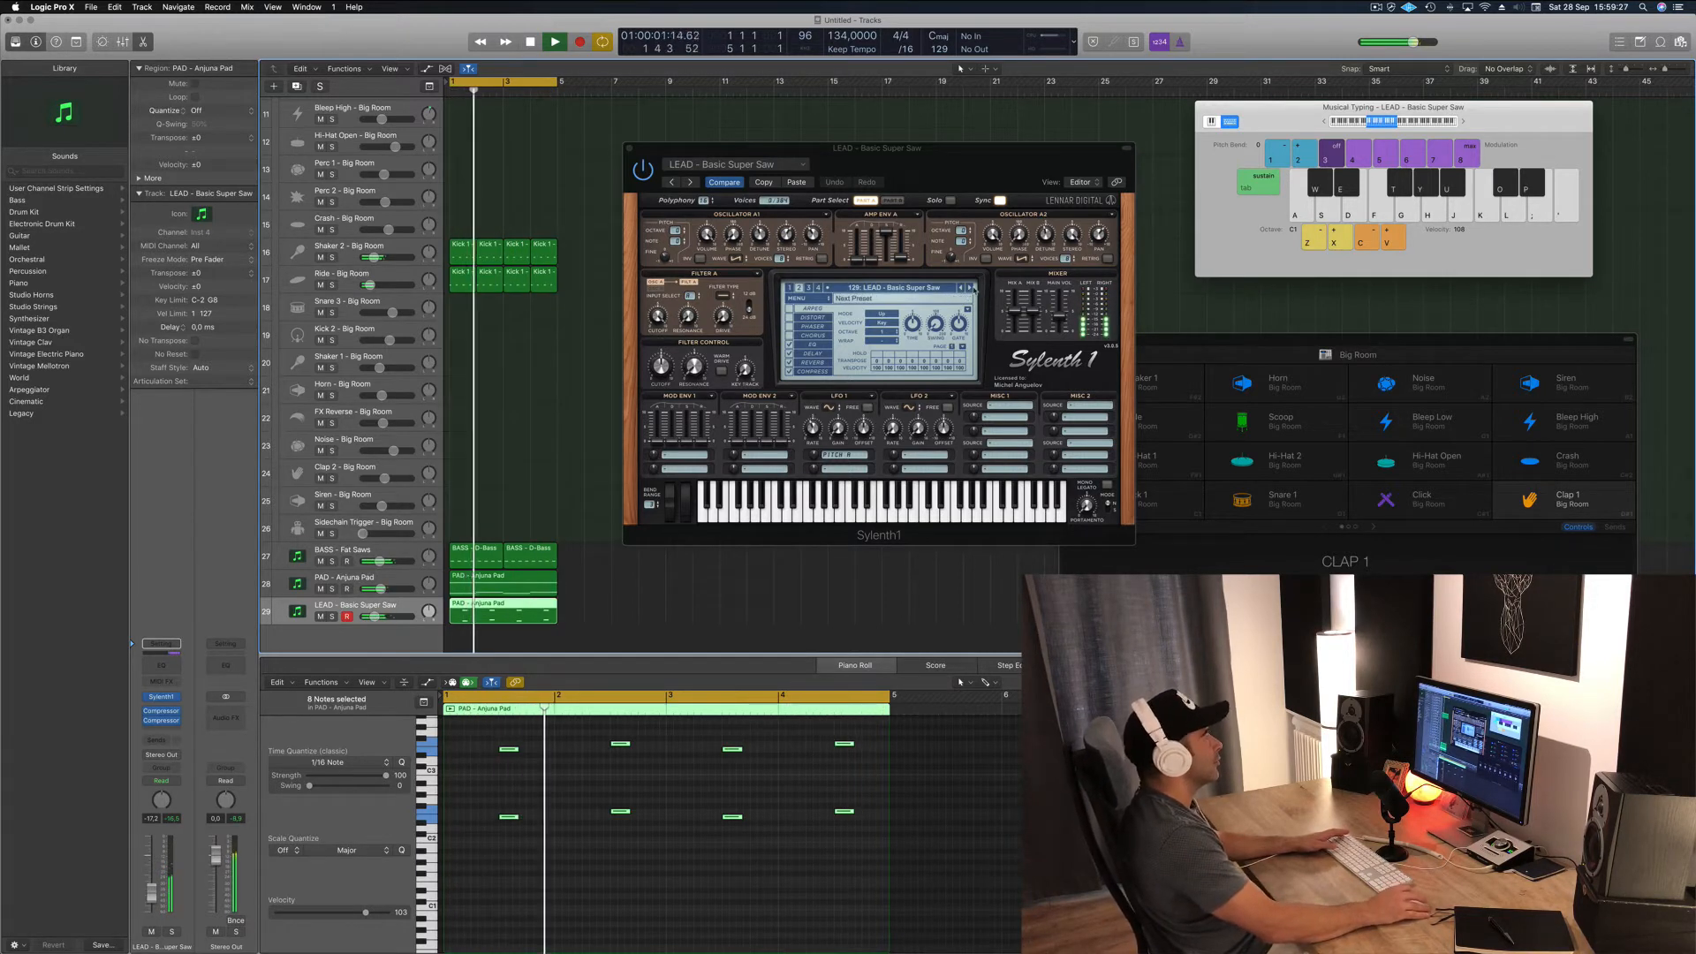
- Audition the following lead presets in Sylenth1 during playback and settle on LEAD - Broken Keys
click(971, 288)
click(971, 288)
click(971, 288)
click(971, 288)
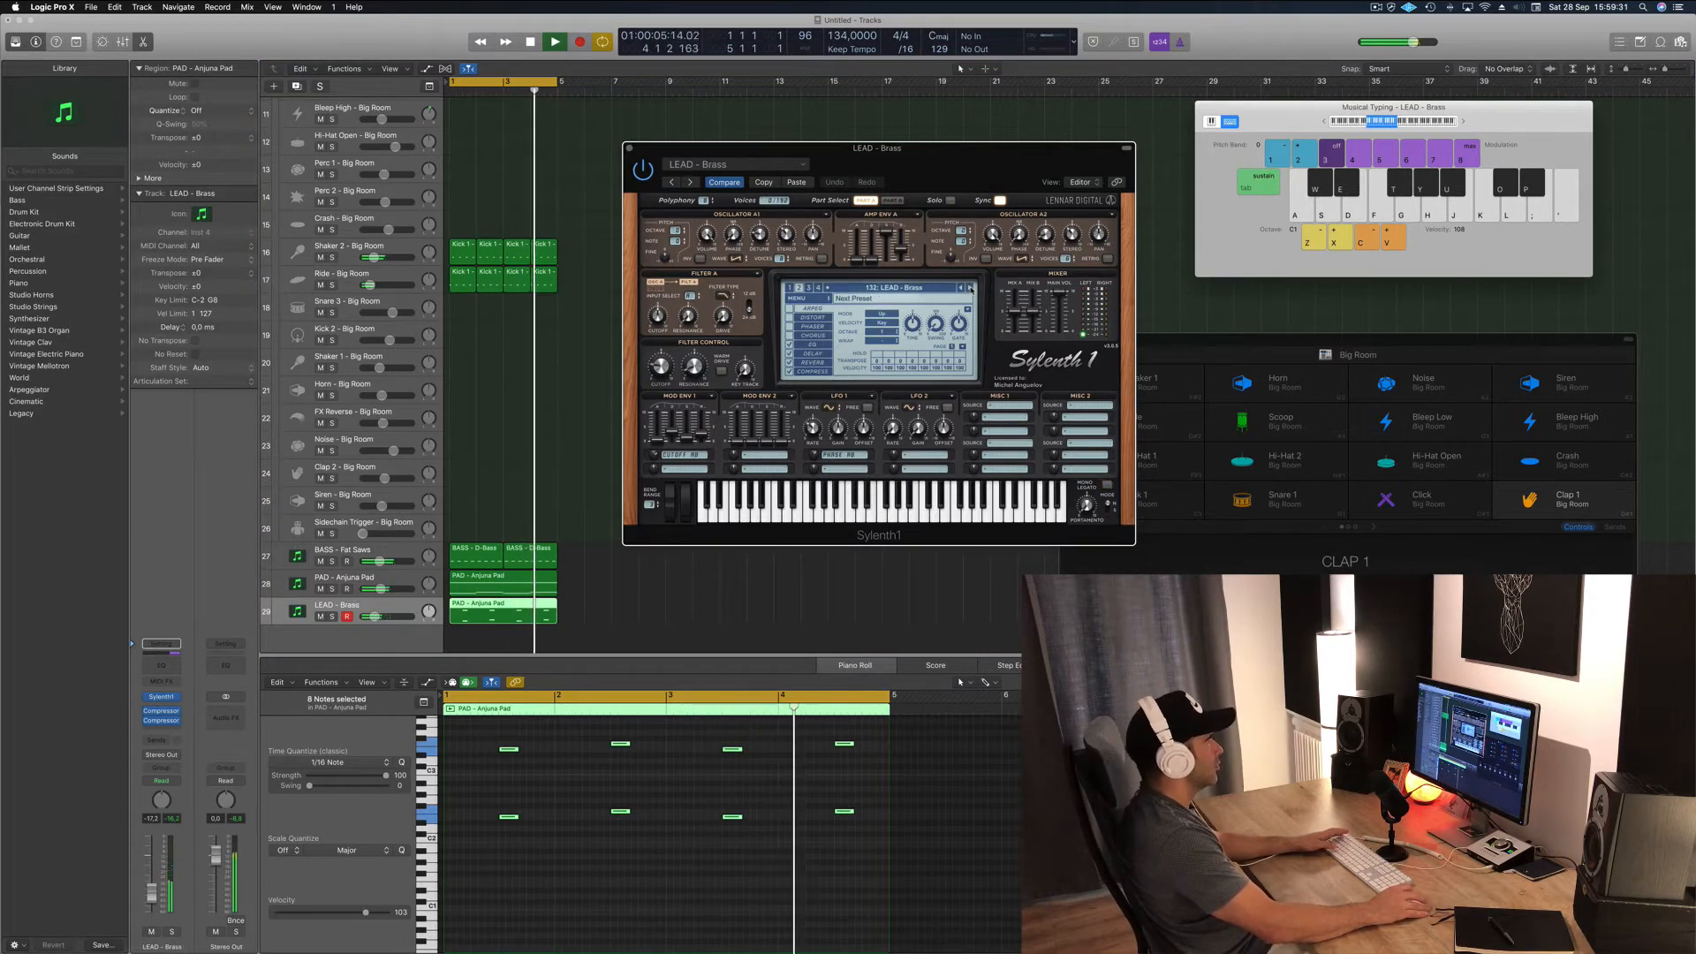
click(970, 288)
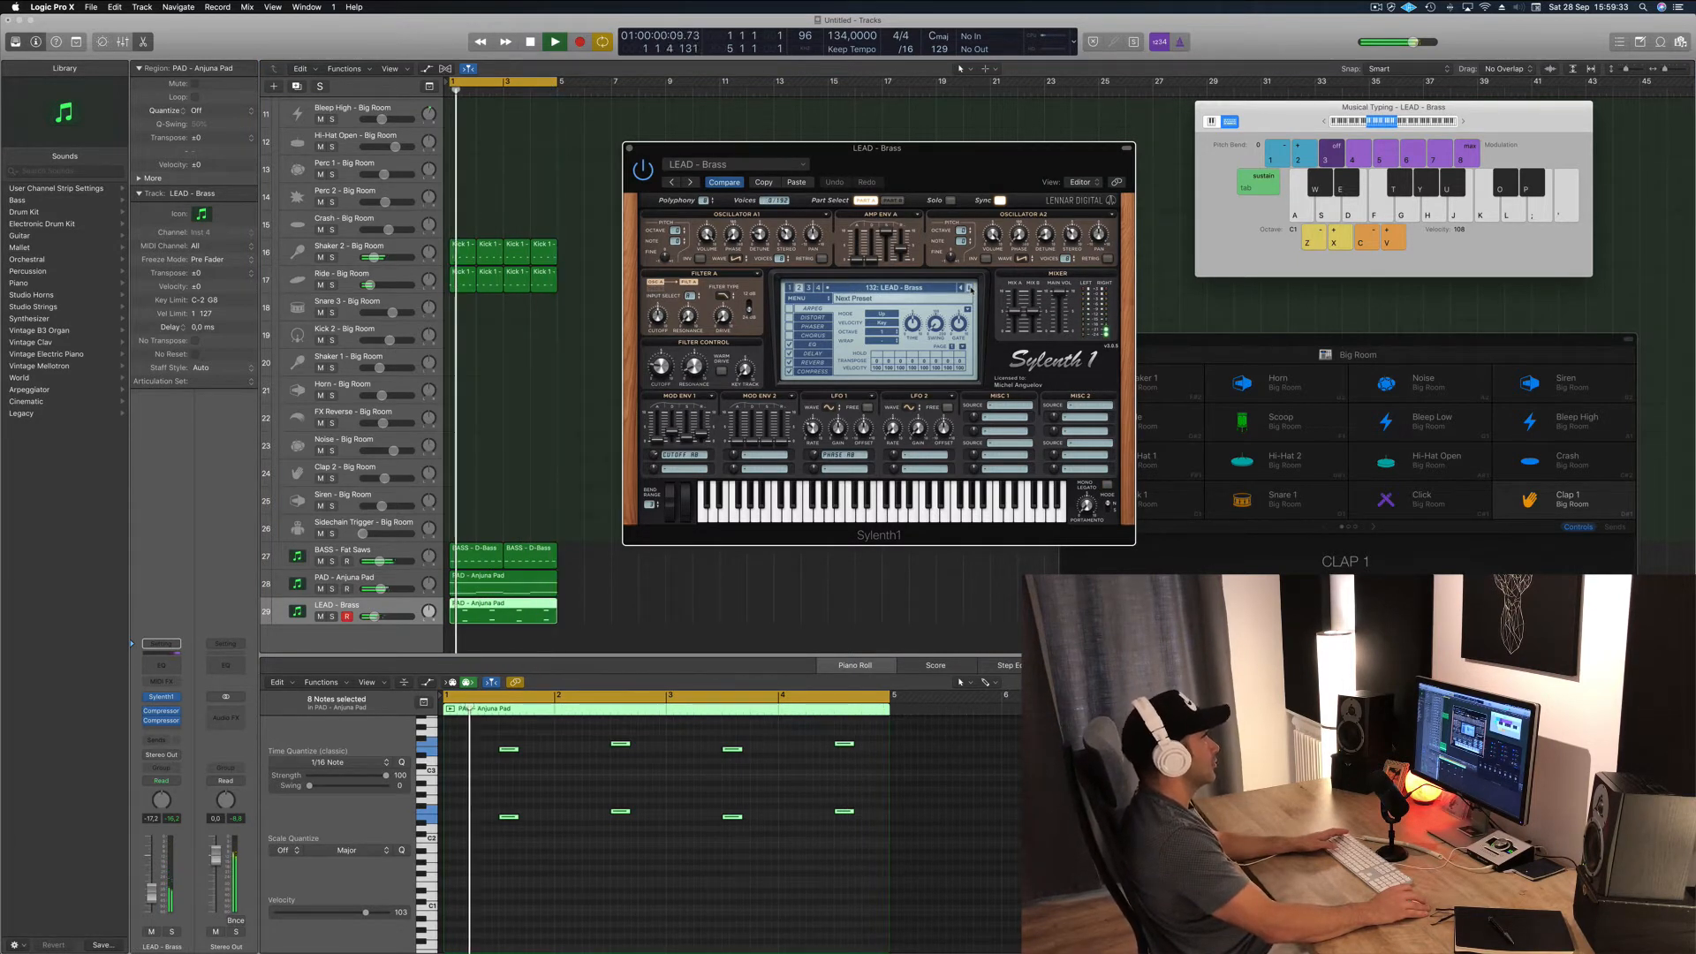
click(971, 288)
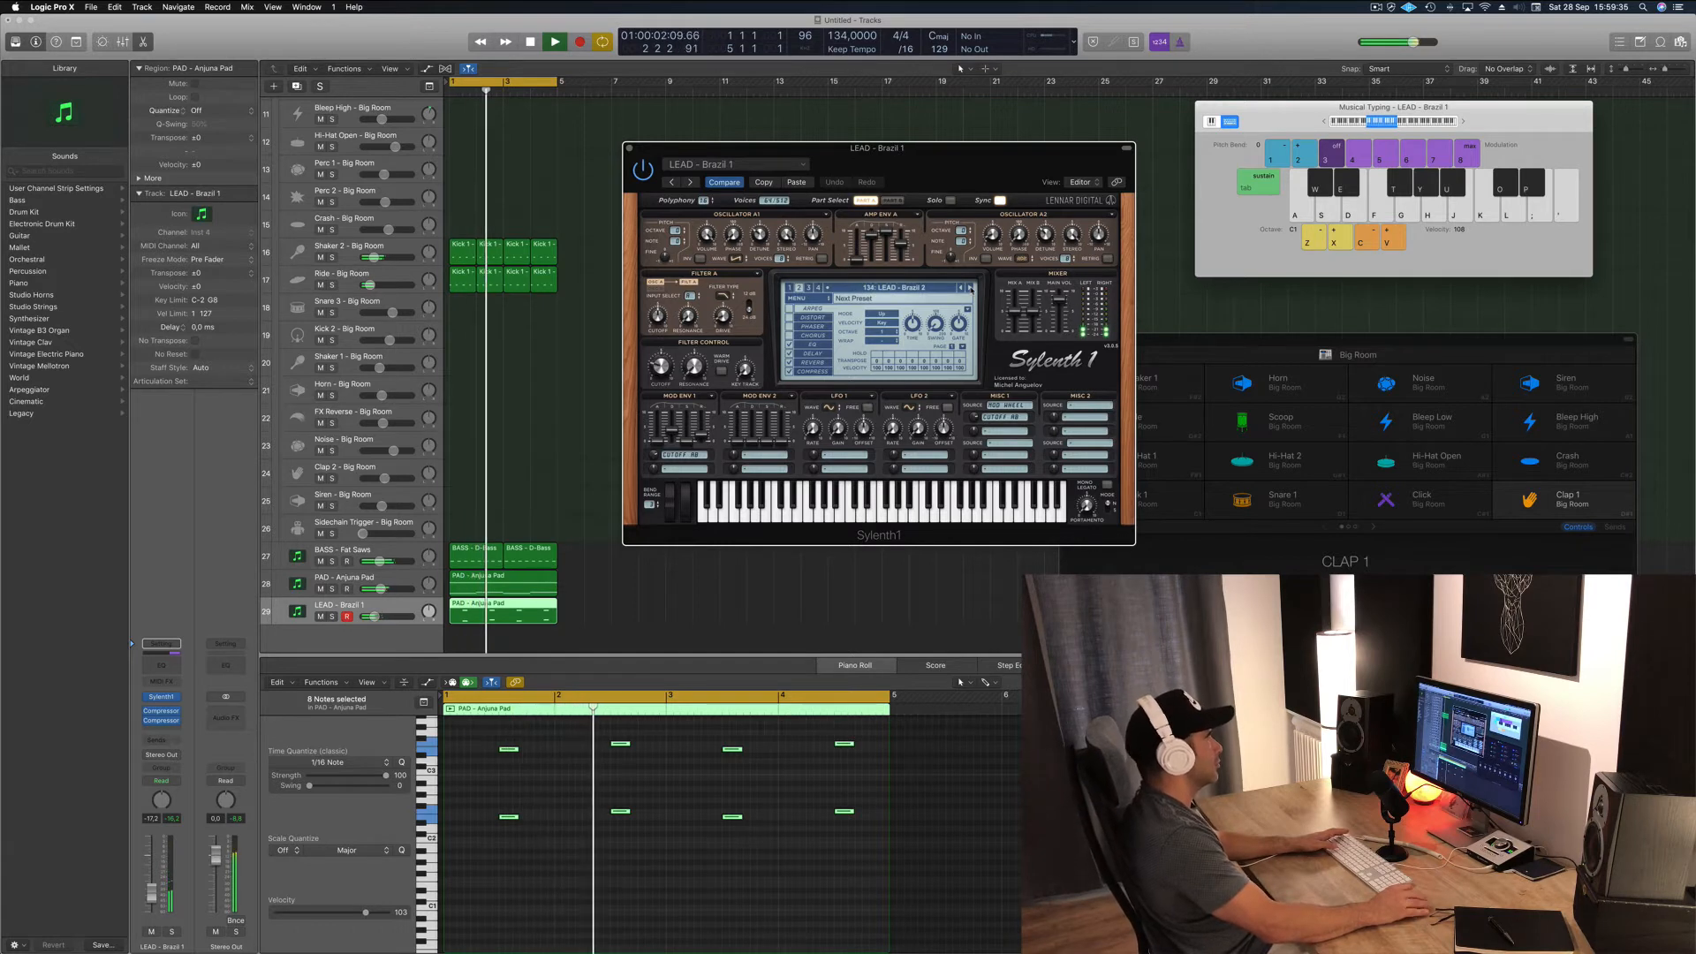
click(971, 288)
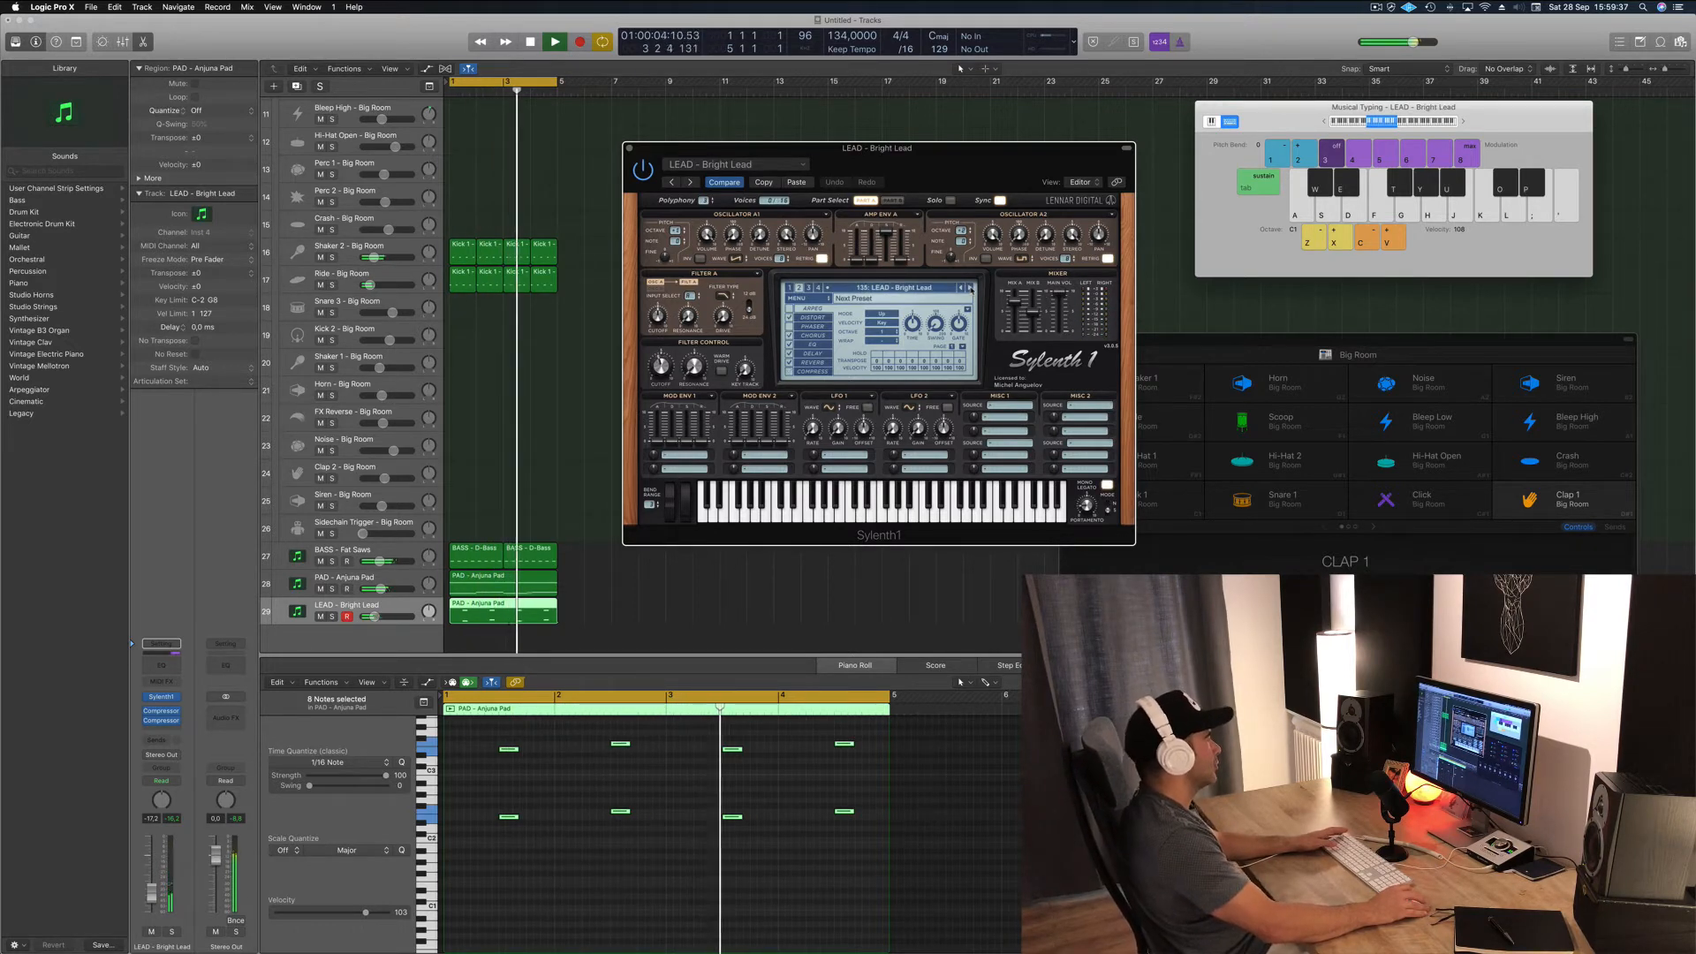
click(969, 288)
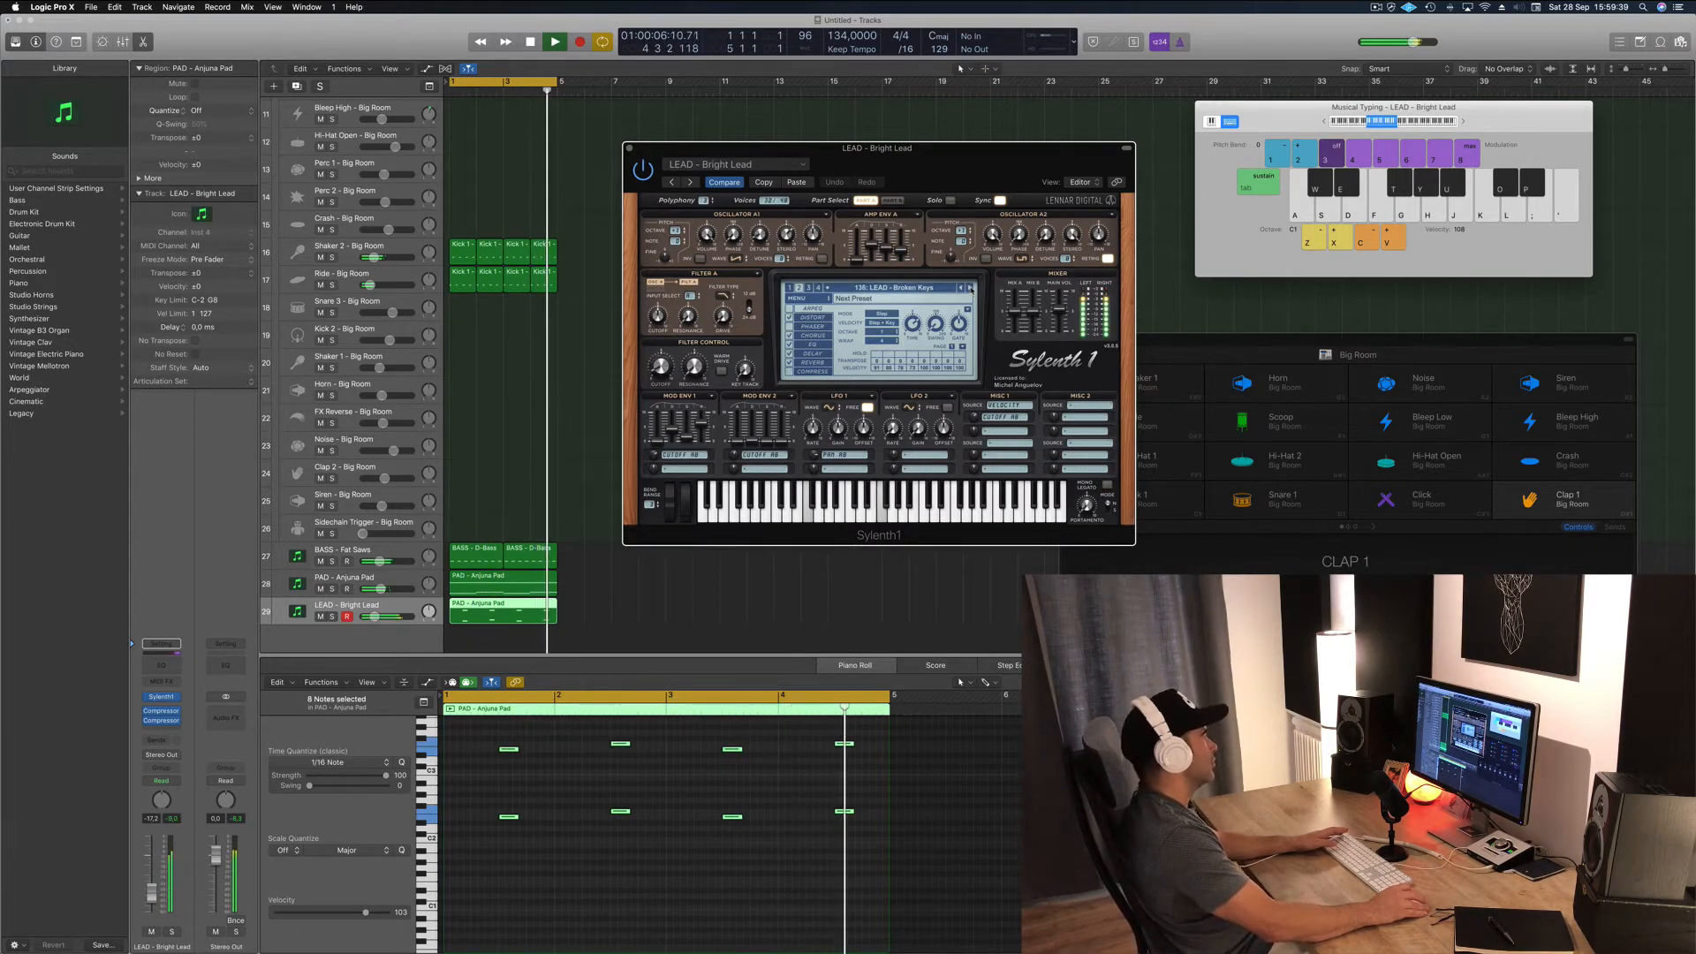
drag(991, 151, 1139, 136)
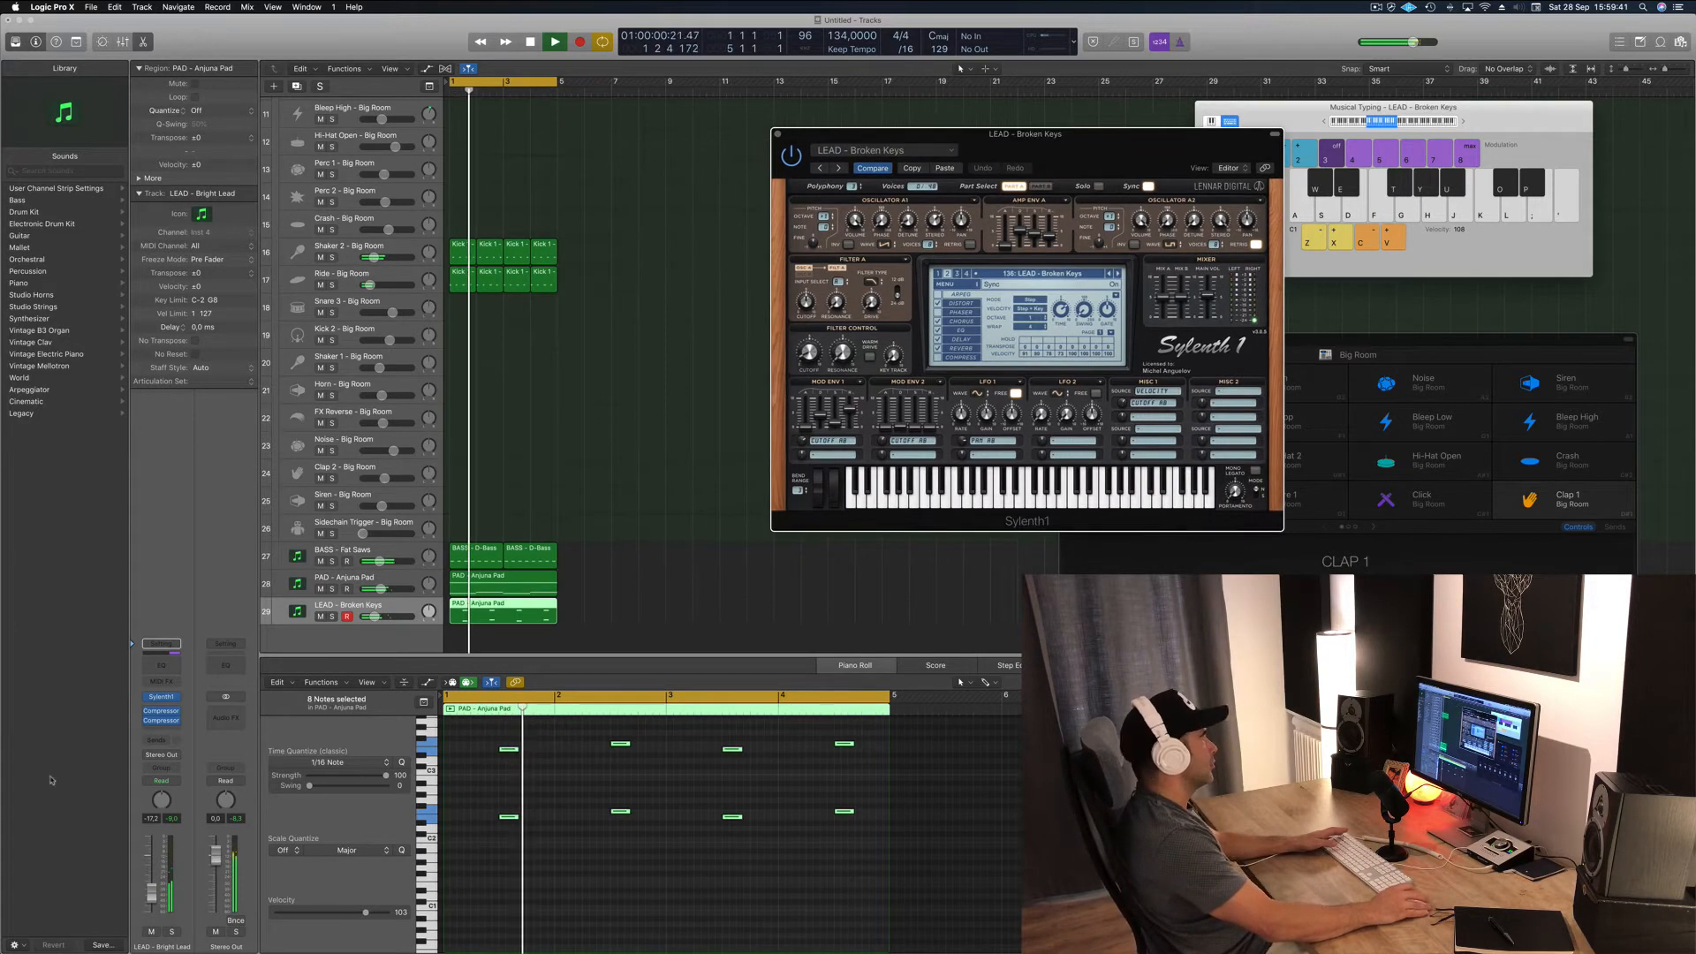
- Raise the LEAD - Broken Keys track level slightly and close its Sylenth1 window
drag(152, 895, 153, 891)
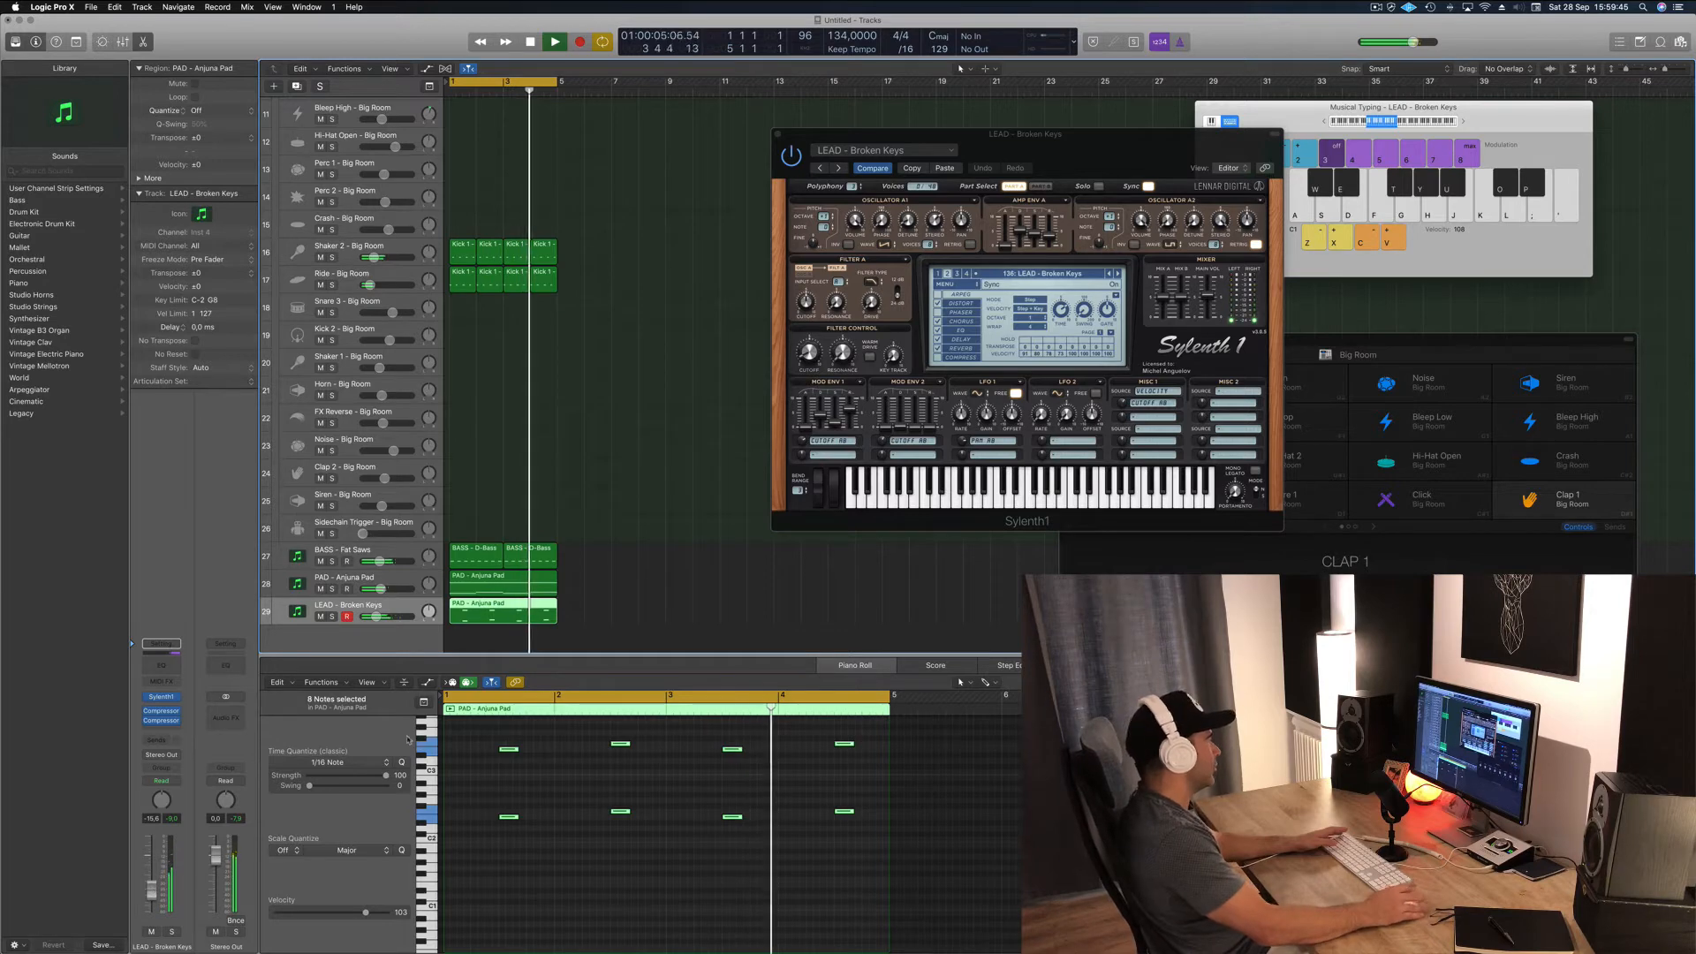
drag(777, 135, 699, 131)
click(698, 130)
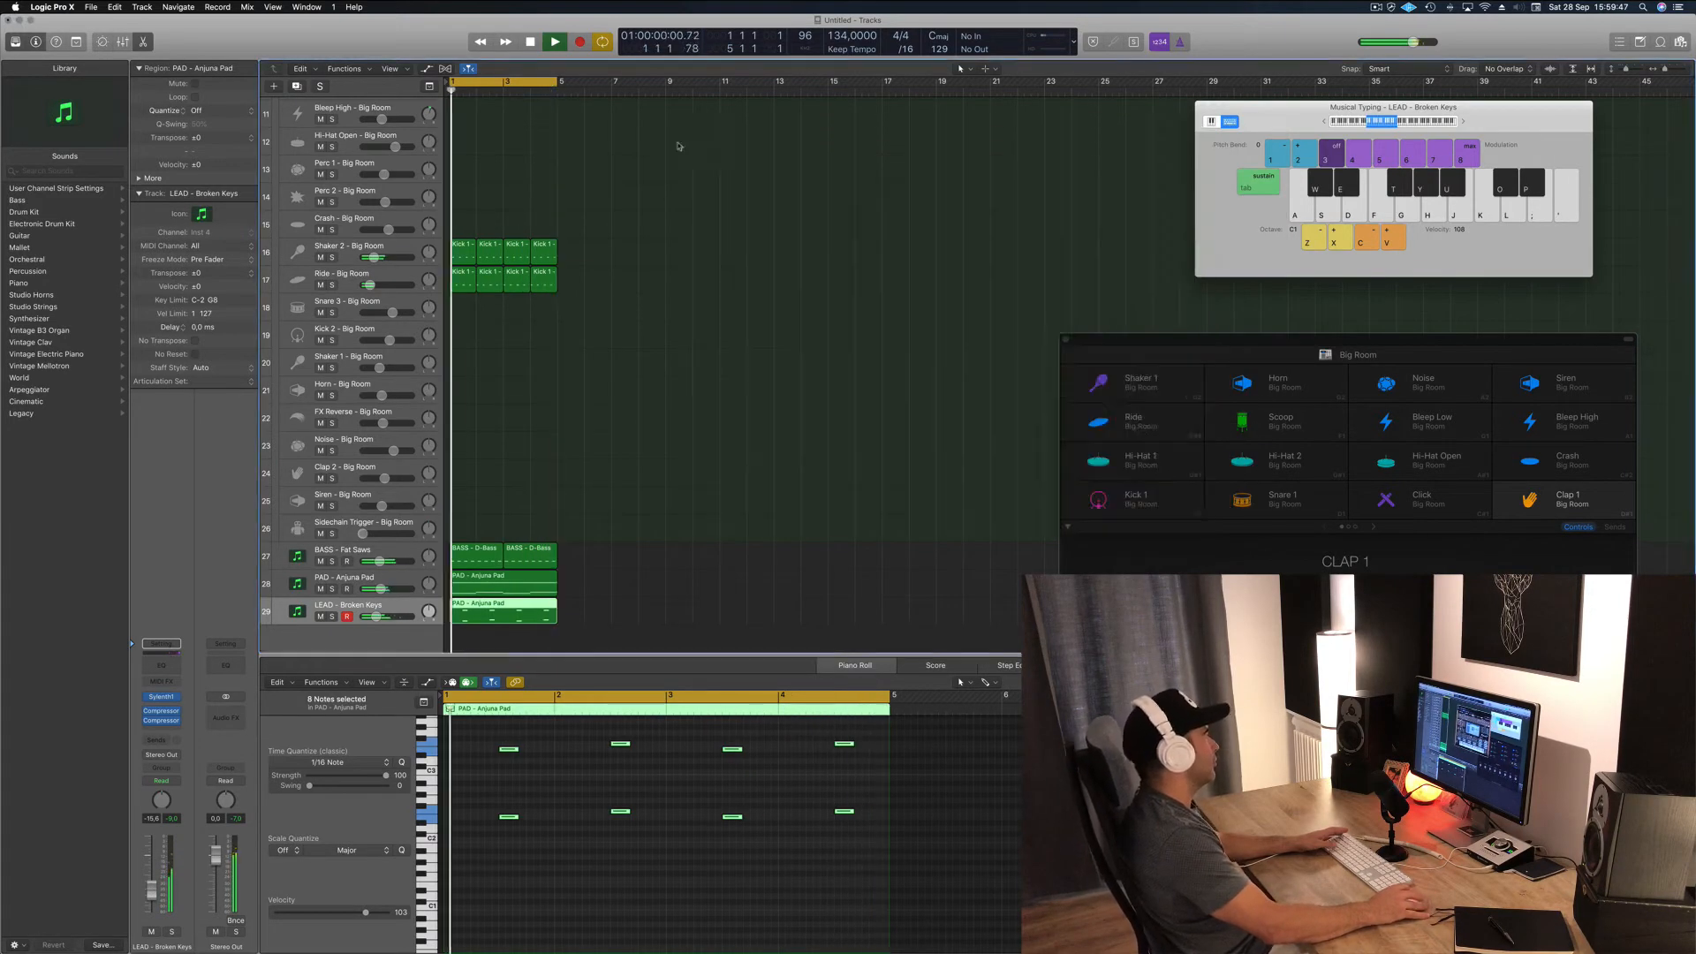
- Stop playback and copy all regions on every track repeatedly until the four-bar loop fills 16 bars
ctrl+alt+click(655, 315)
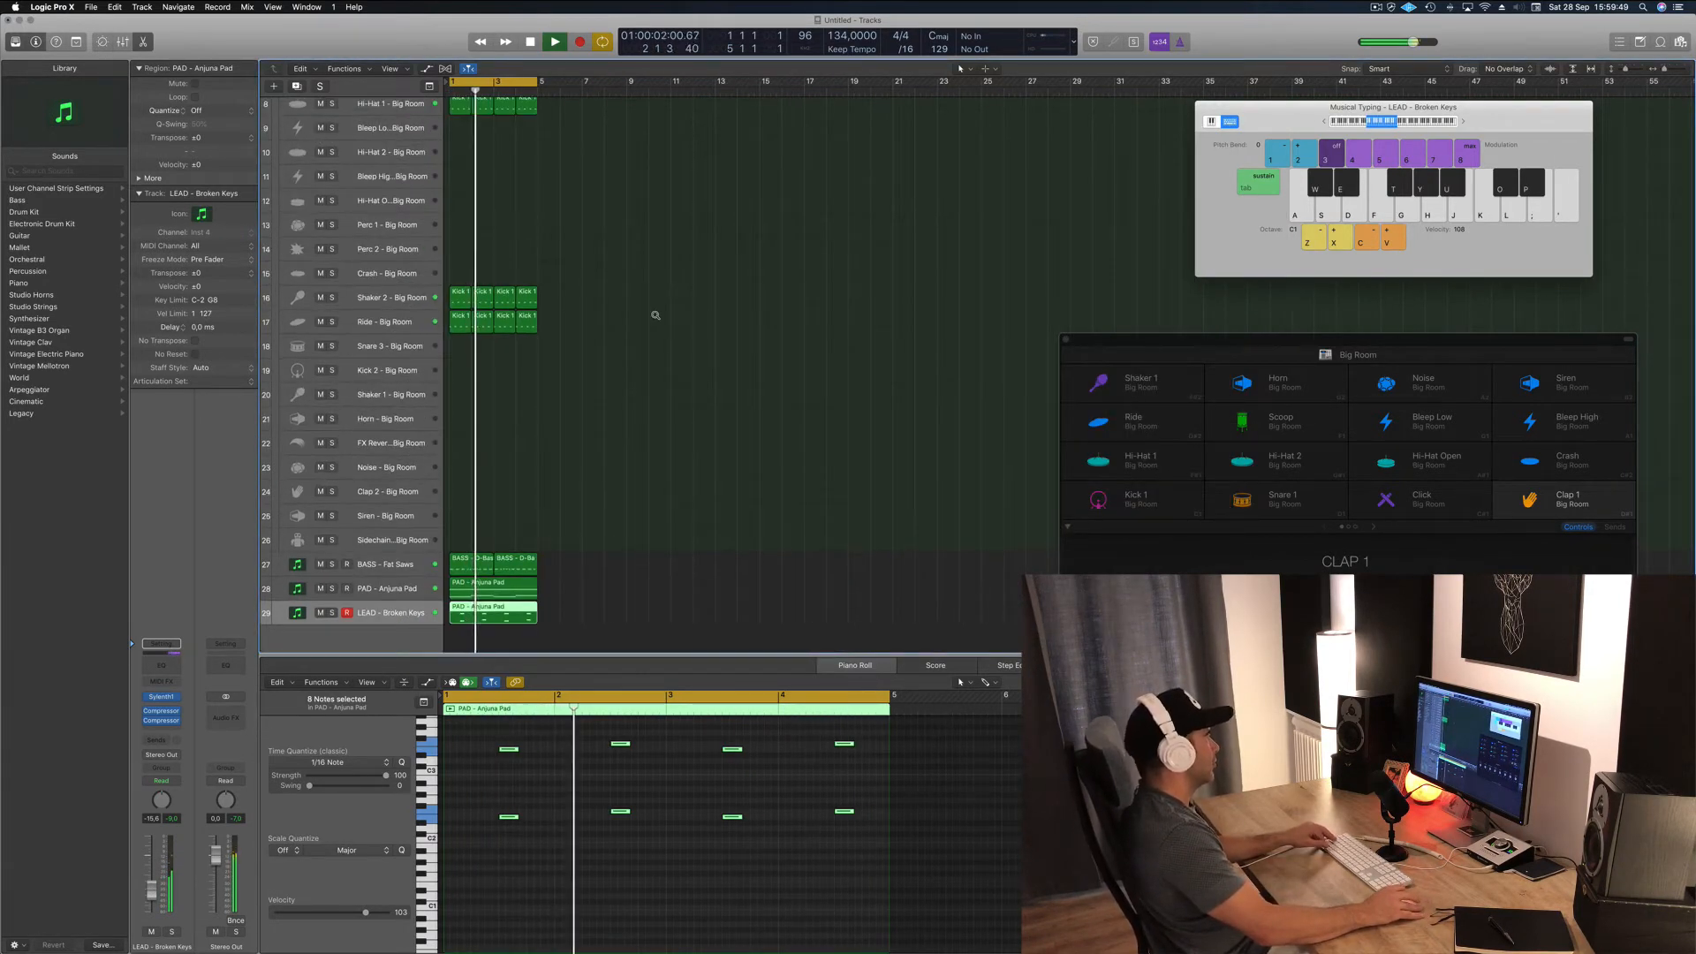
key(space)
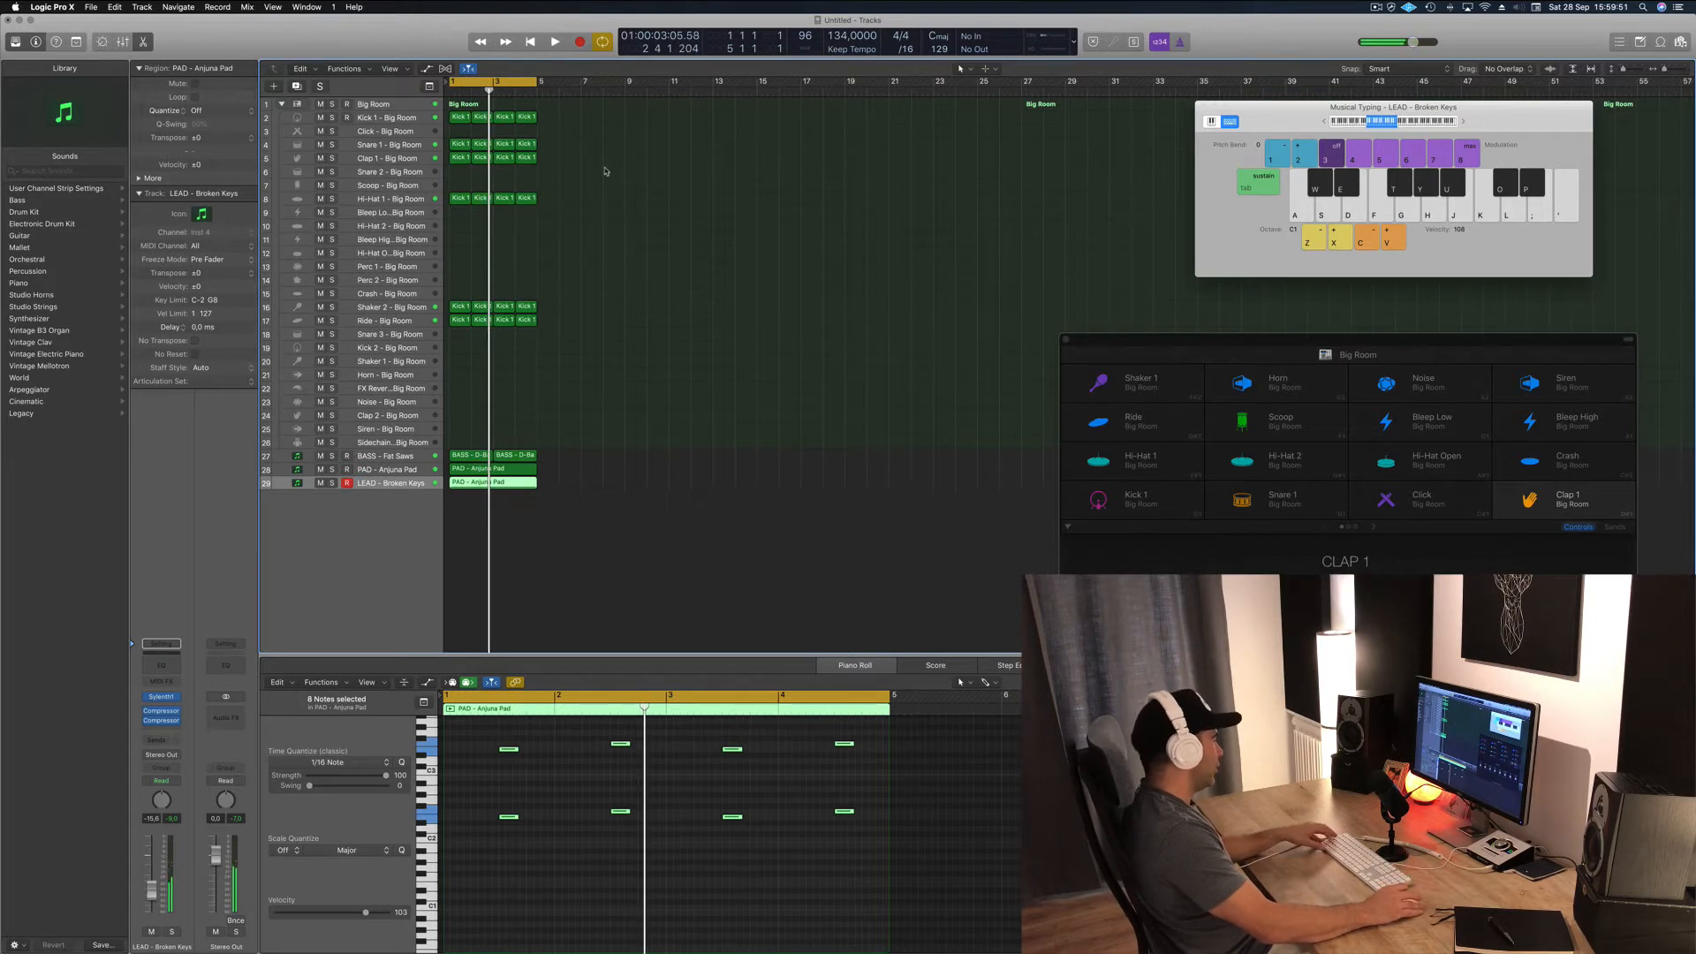
key(super+a)
drag(457, 118, 546, 126)
drag(673, 113, 455, 569)
drag(557, 467, 638, 471)
- Play the arrangement, extend the cycle range to bar 17 and select the LEAD - Broken Keys track's regions
key(space)
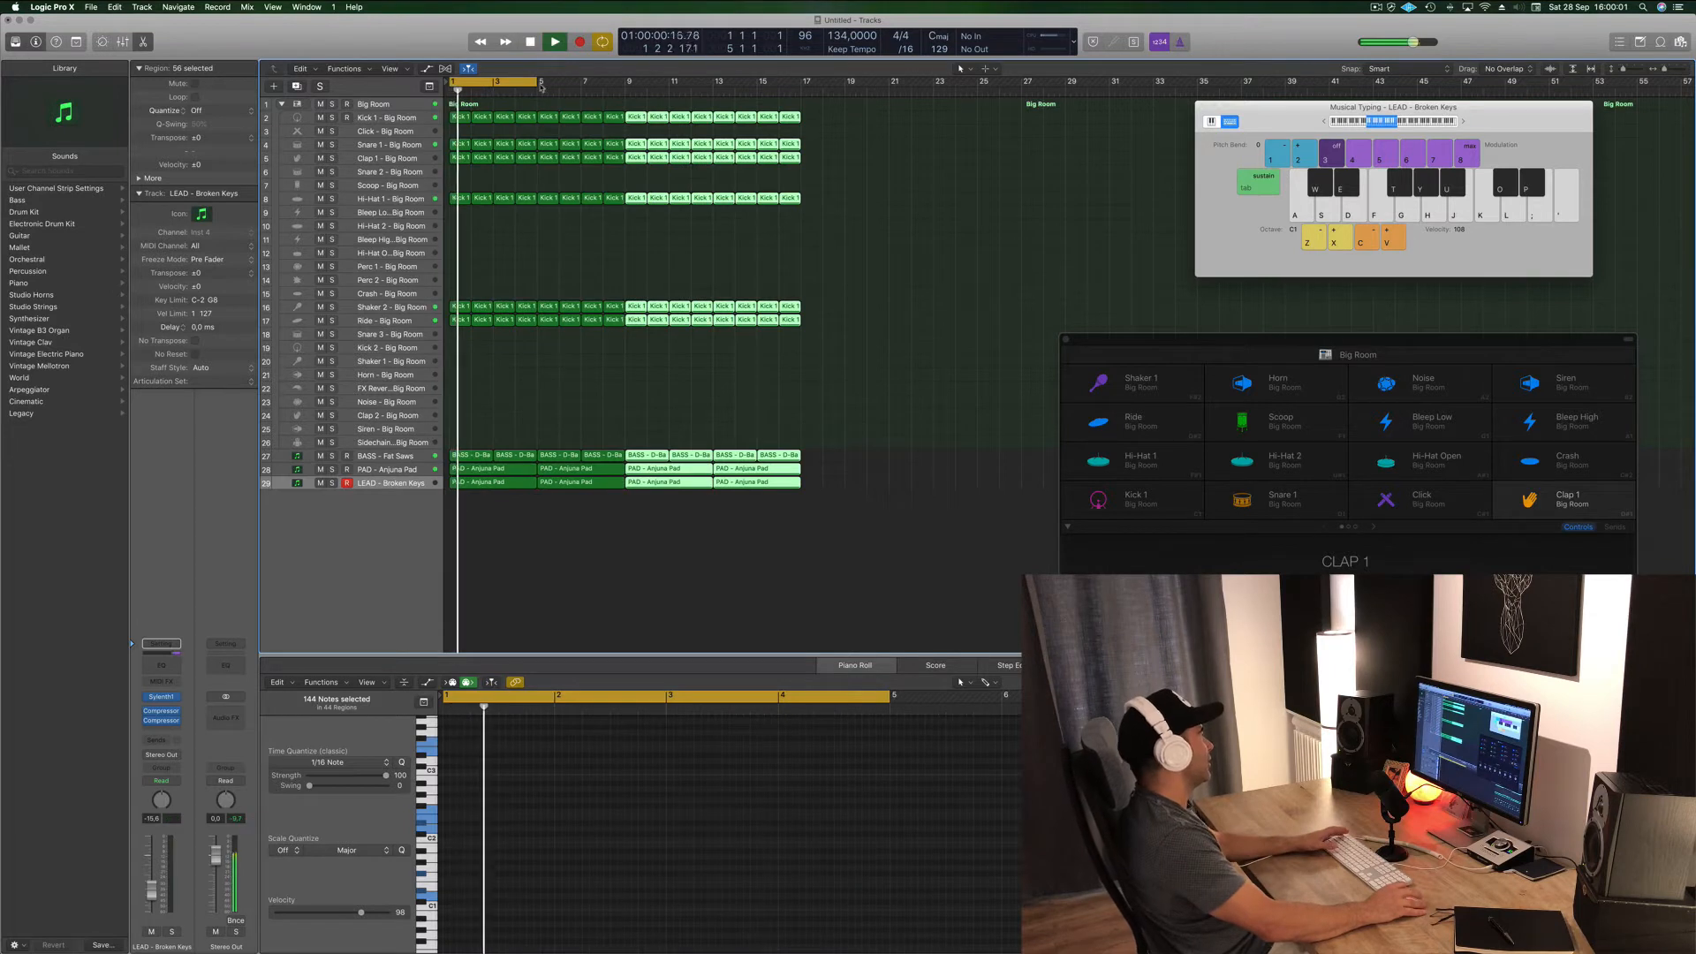
drag(536, 81, 800, 101)
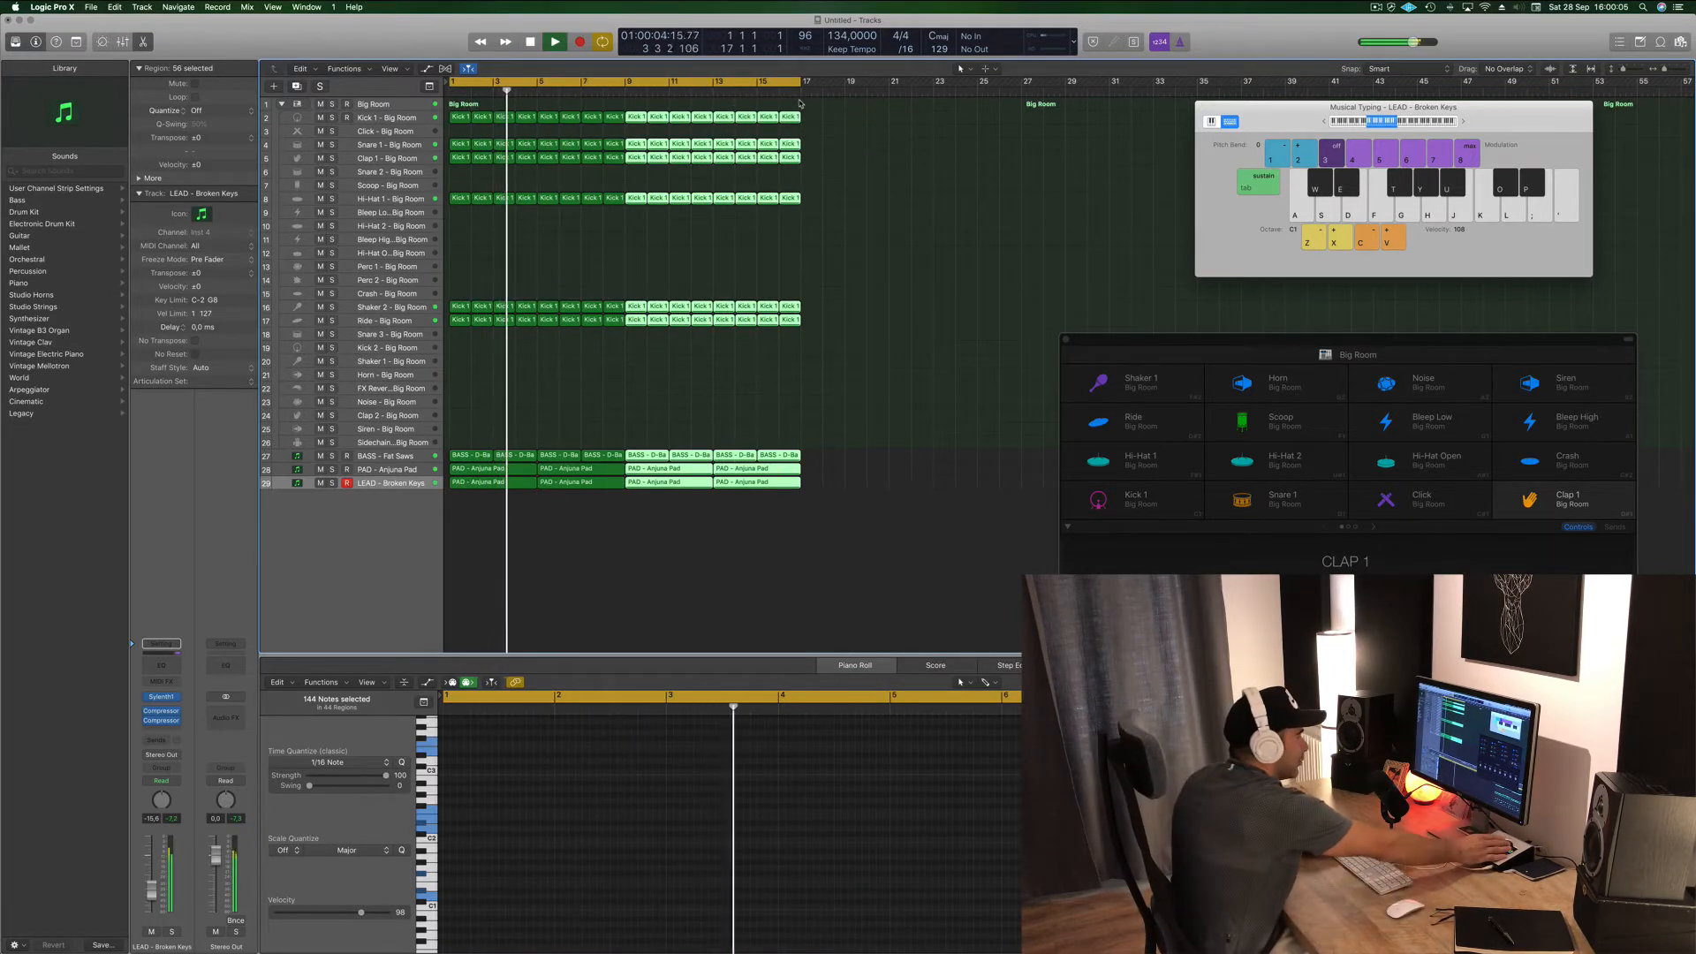
click(596, 558)
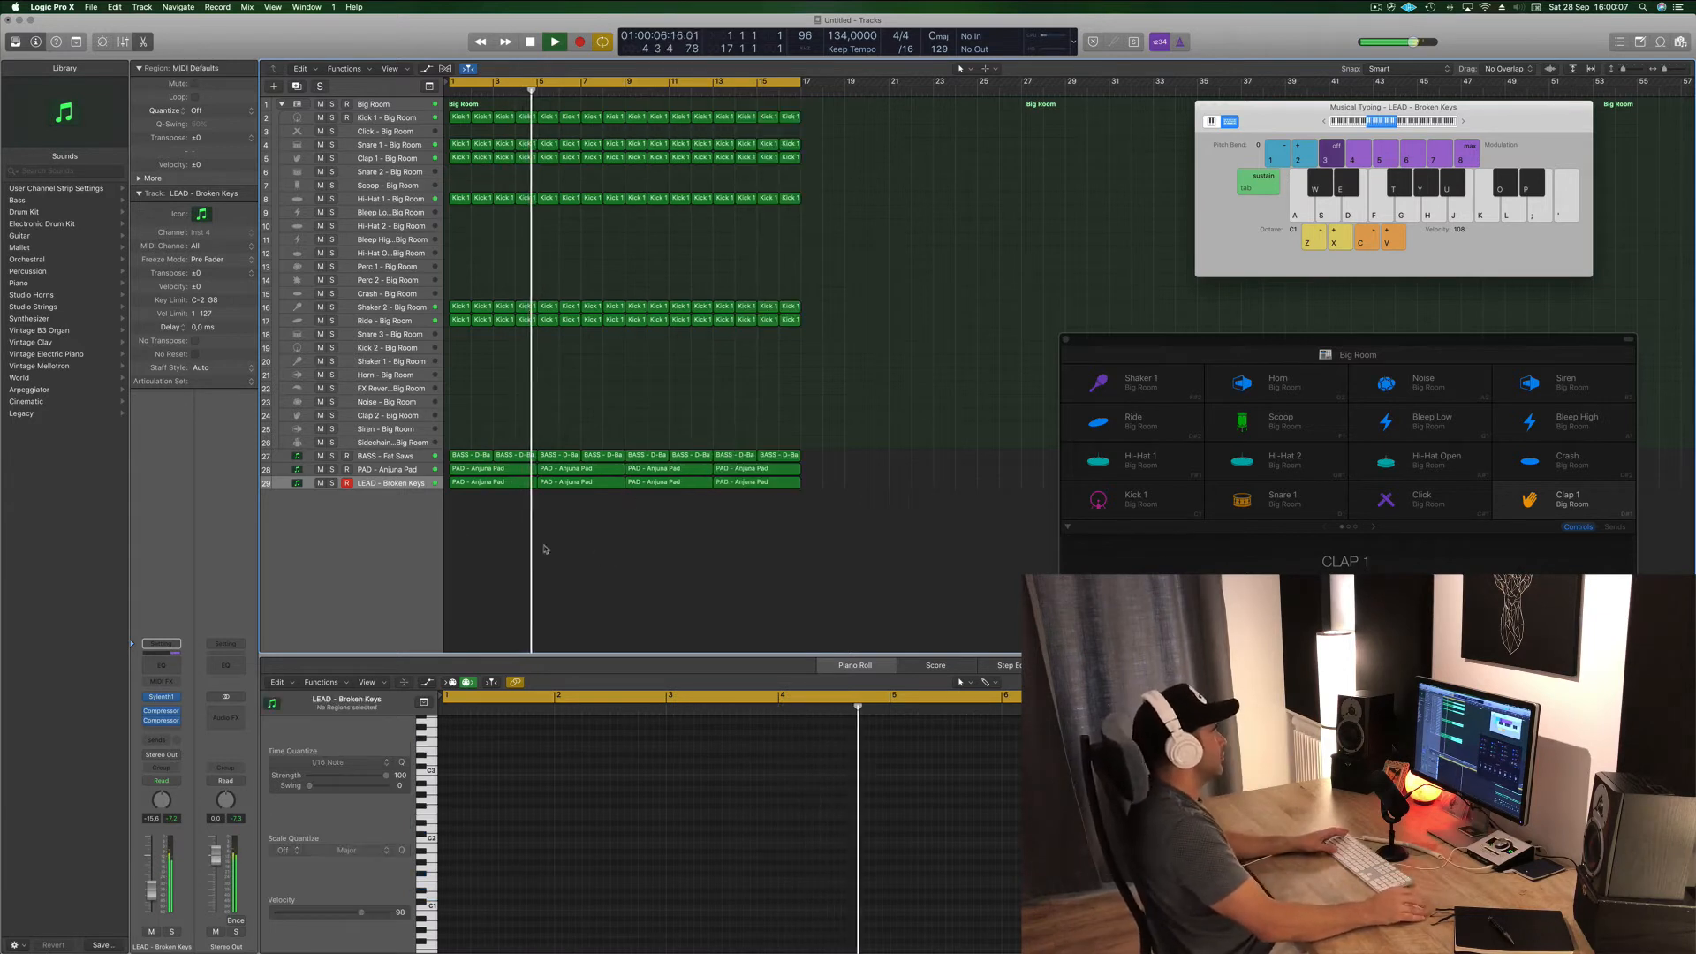
click(402, 484)
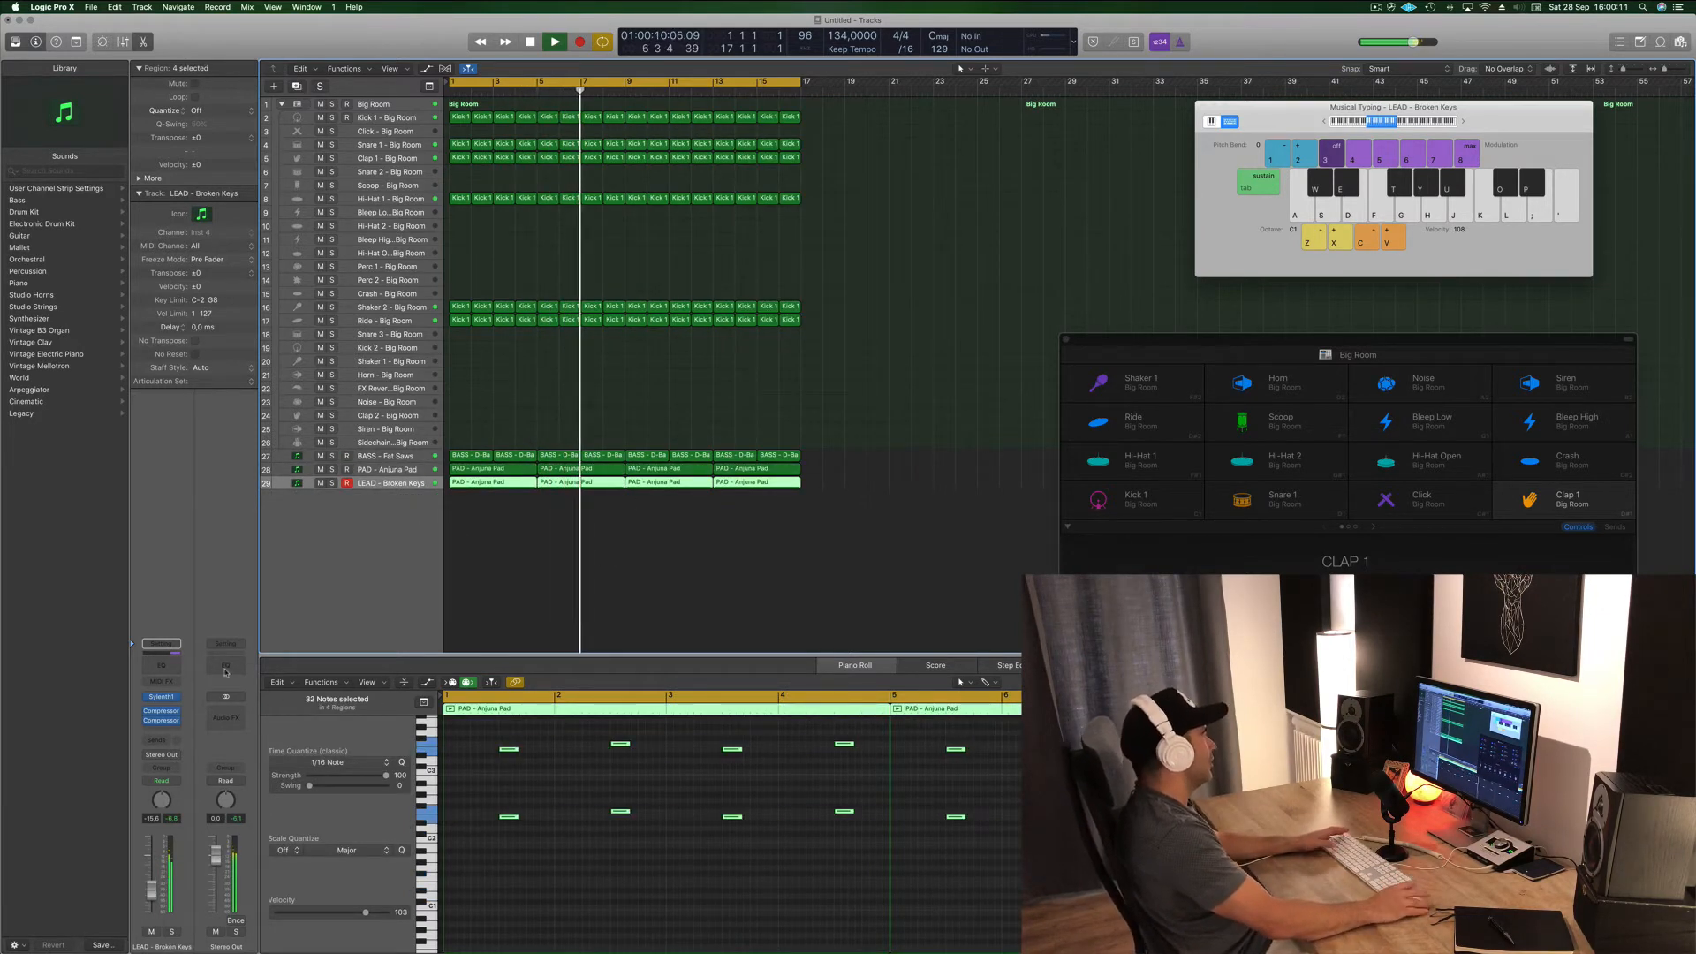
- Create a second LEAD - Broken Keys instrument track below the existing one, enlarge its track height and play the arrangement
double_click(388, 556)
key(space)
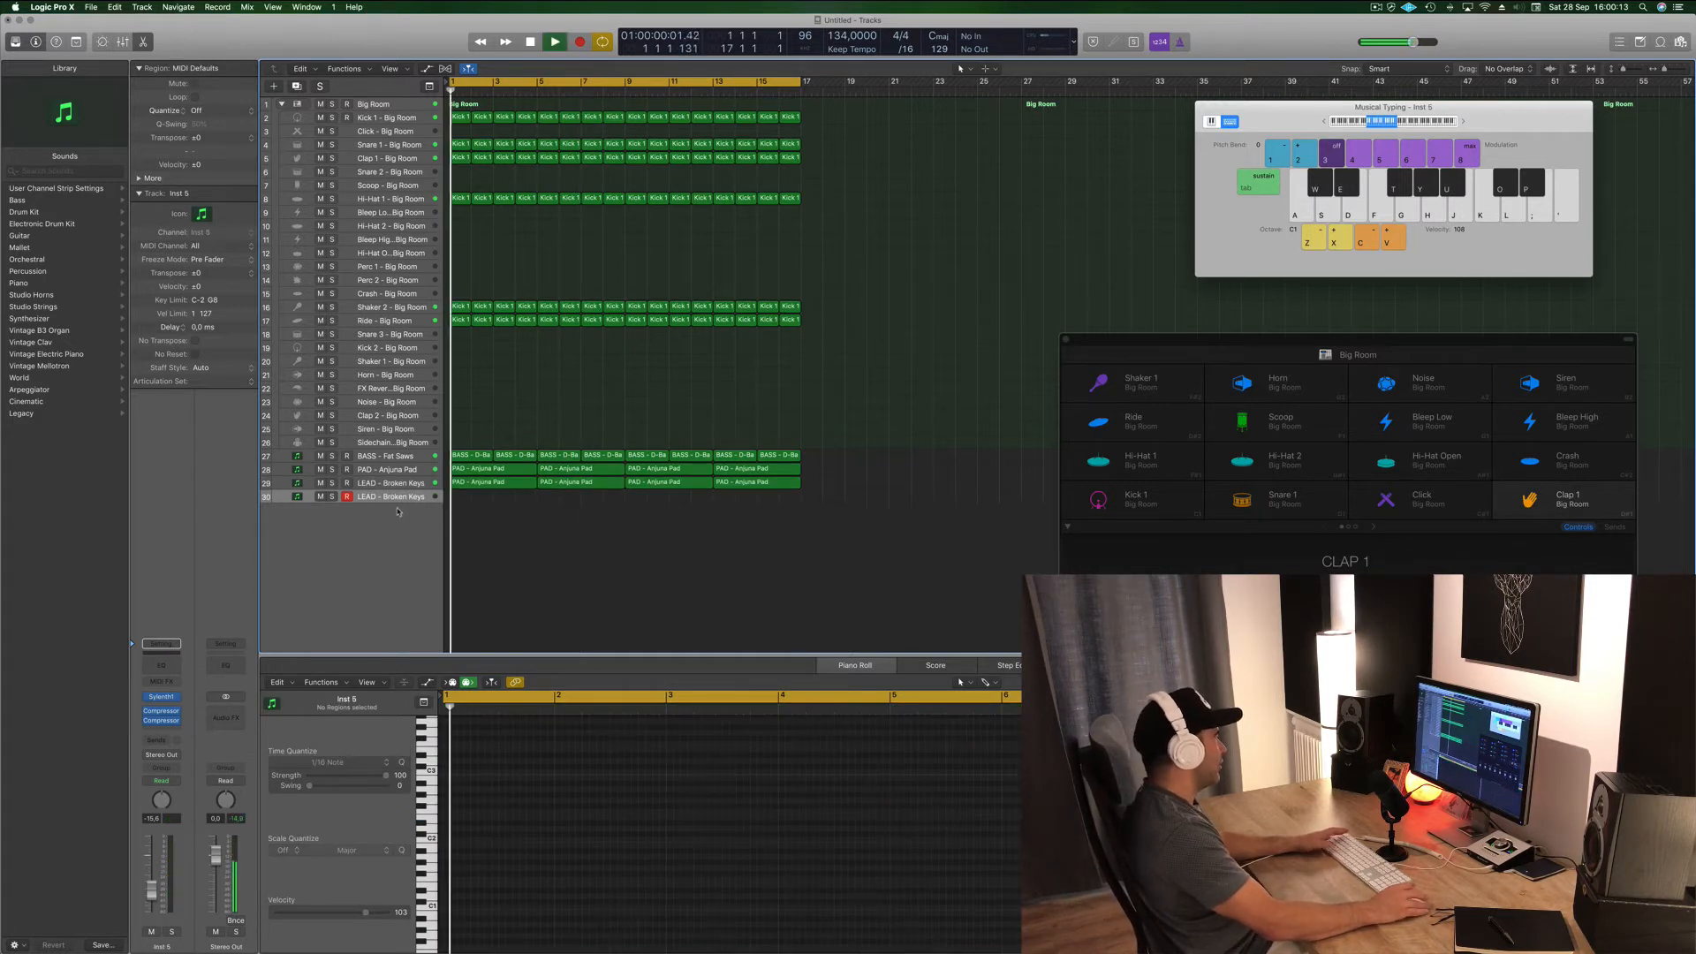
drag(380, 503, 380, 572)
key(space)
key(space)
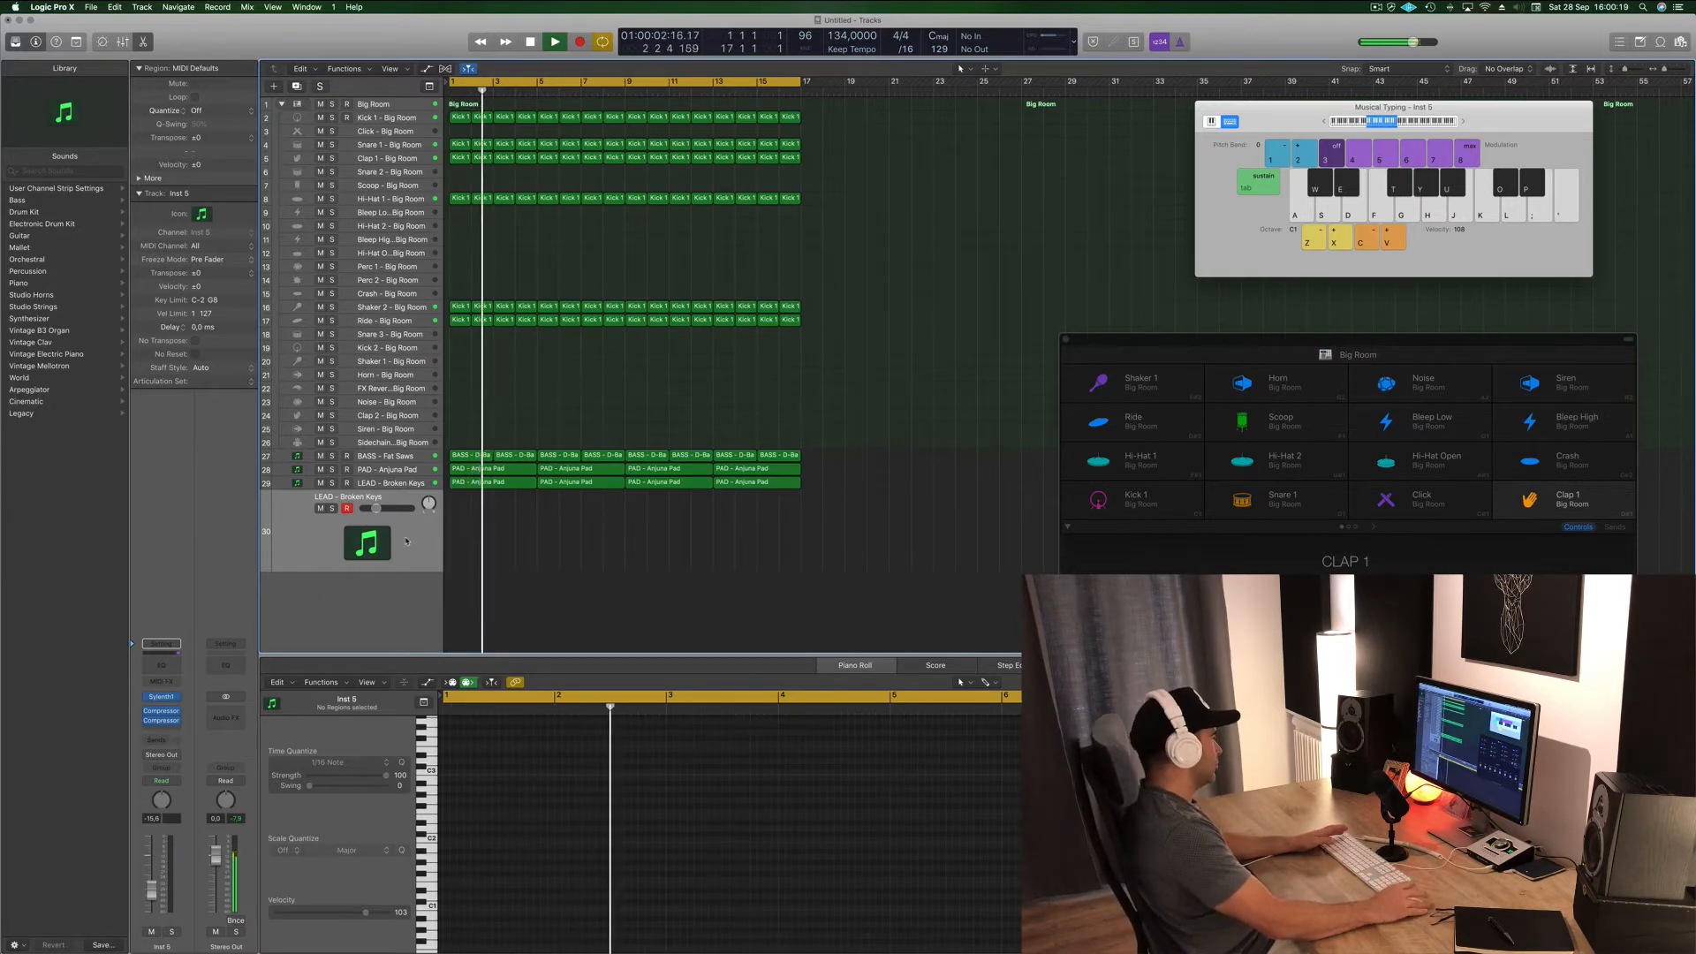
- Open the new track's Sylenth1 and record a lead melody over the 16-bar cycle with Musical Typing
click(162, 696)
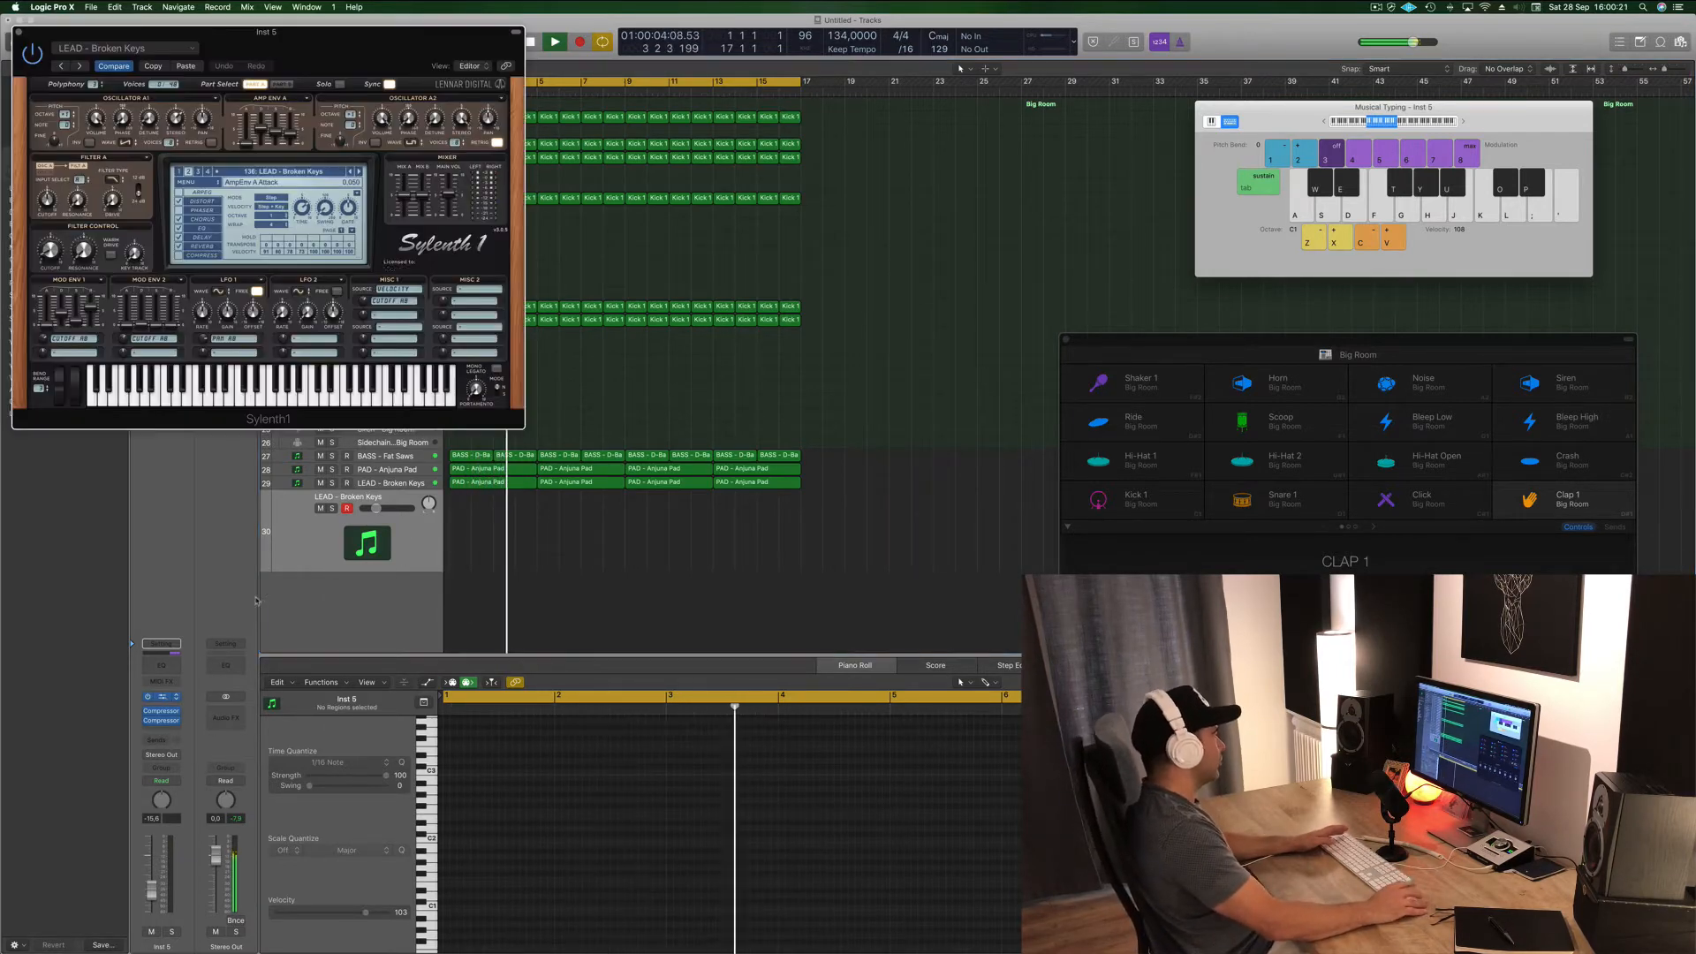
drag(384, 41, 834, 139)
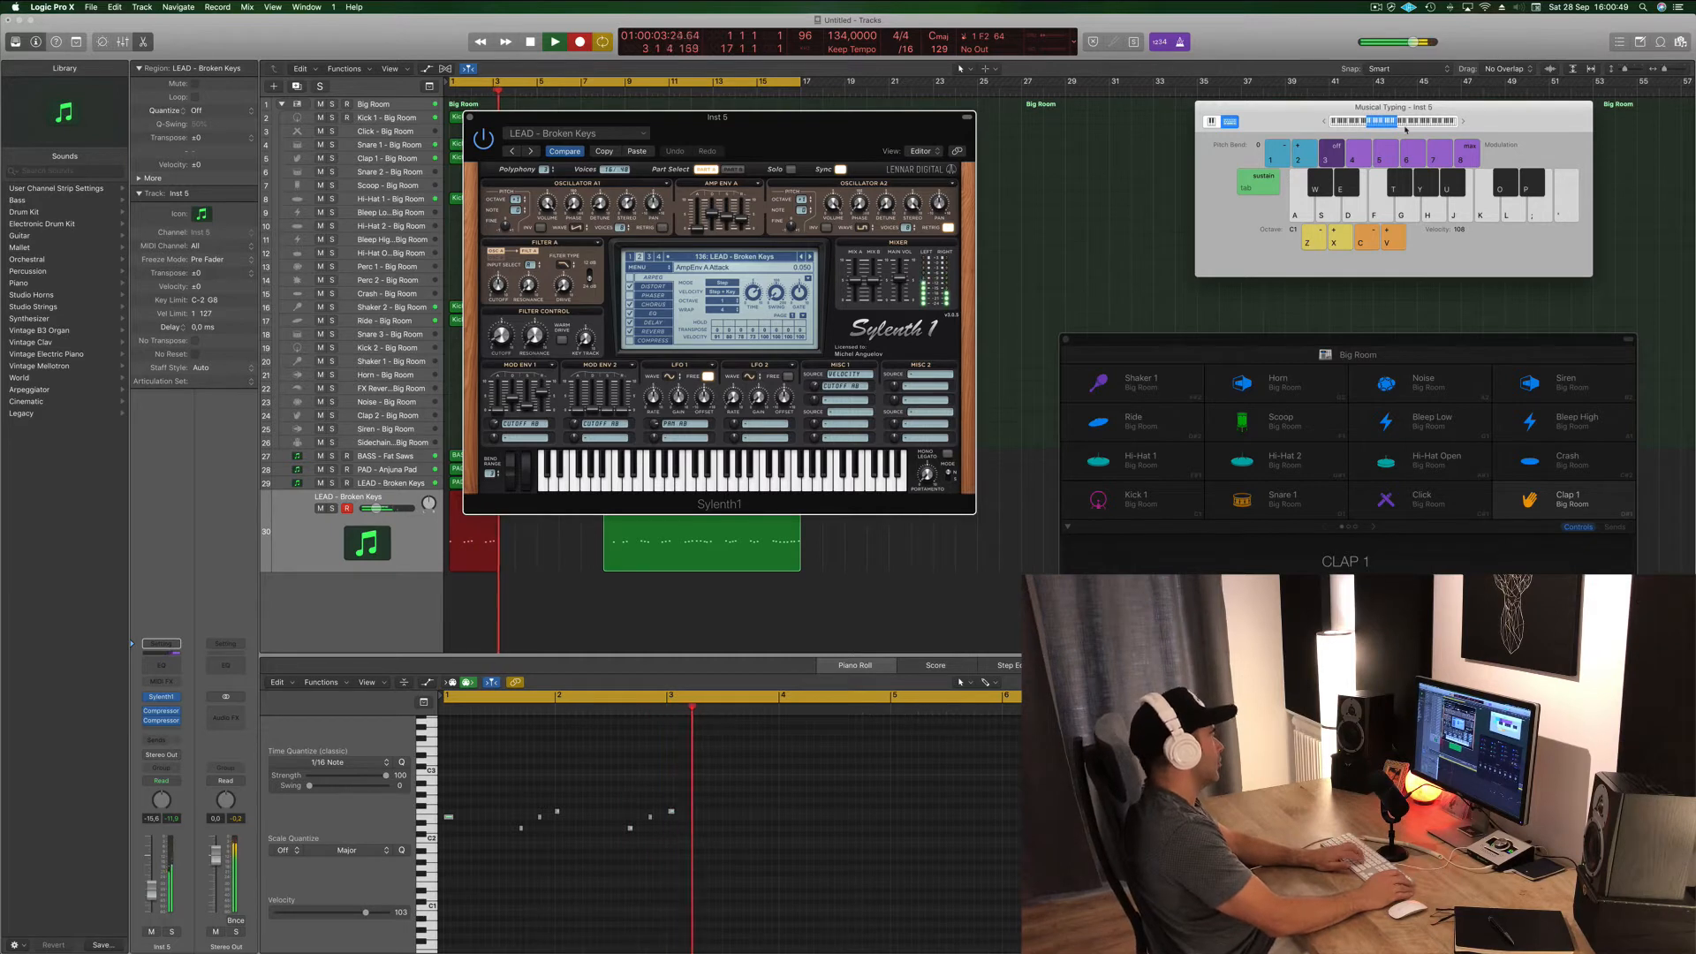
key(l)
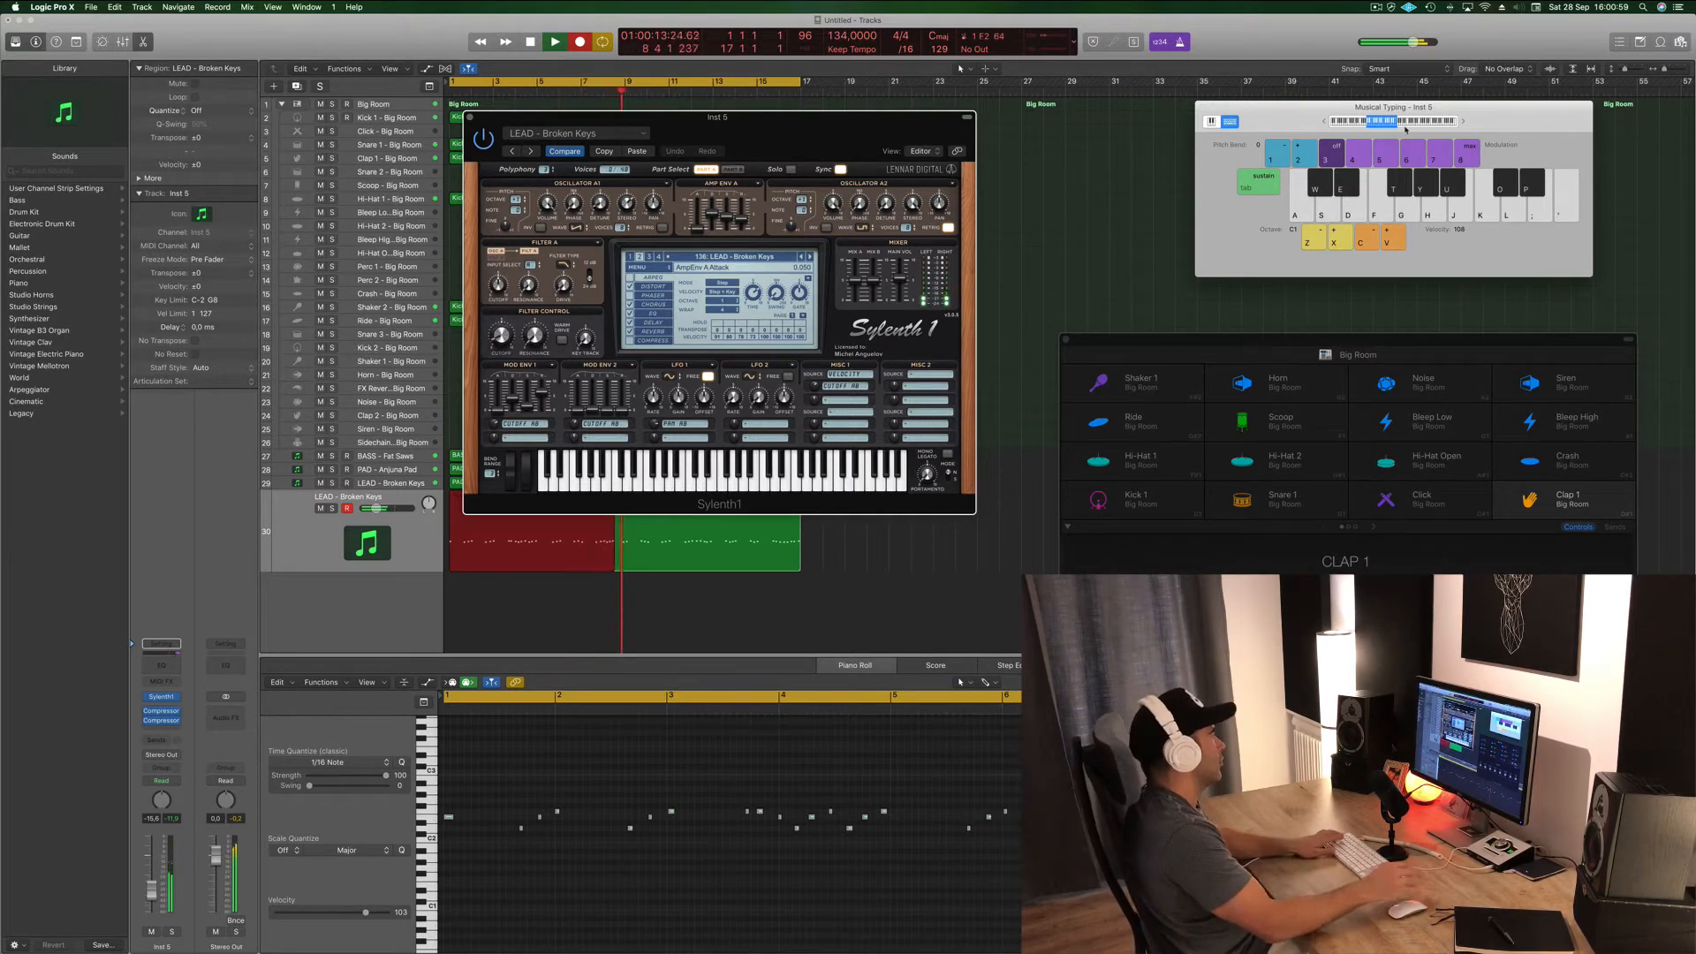
key(space)
- Move the Sylenth1 window aside, then quantize all notes of the recorded lead region to 1/16 notes and play it
drag(867, 141, 1519, 110)
click(418, 562)
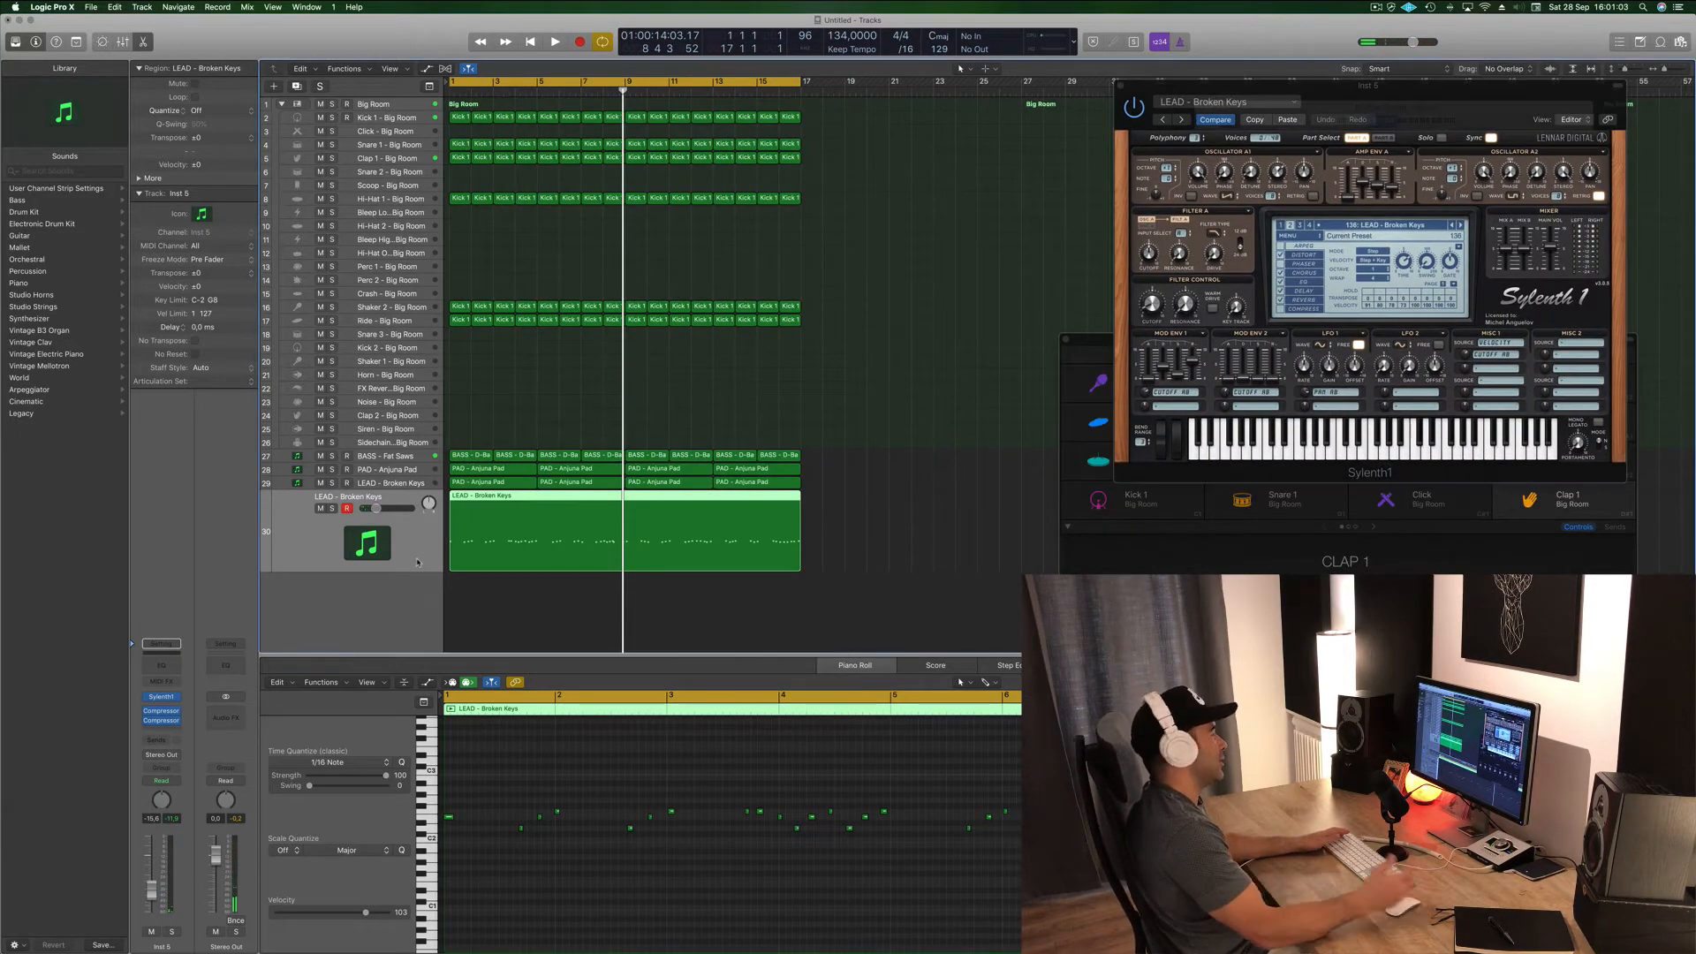
key(space)
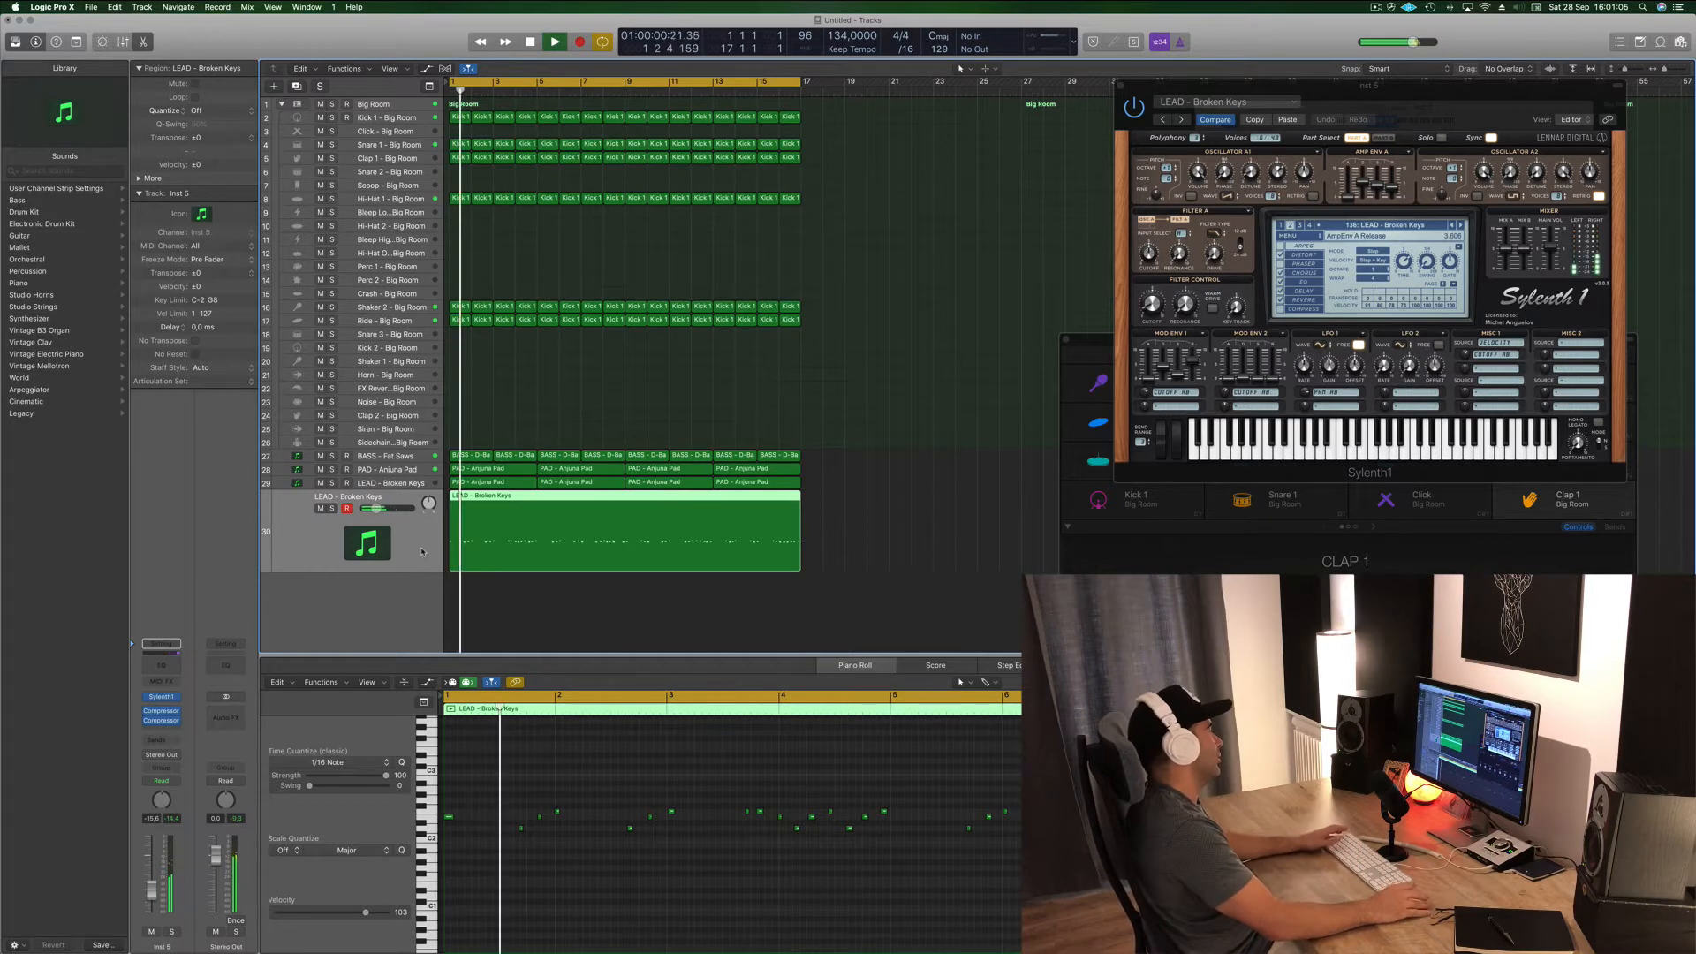
click(570, 864)
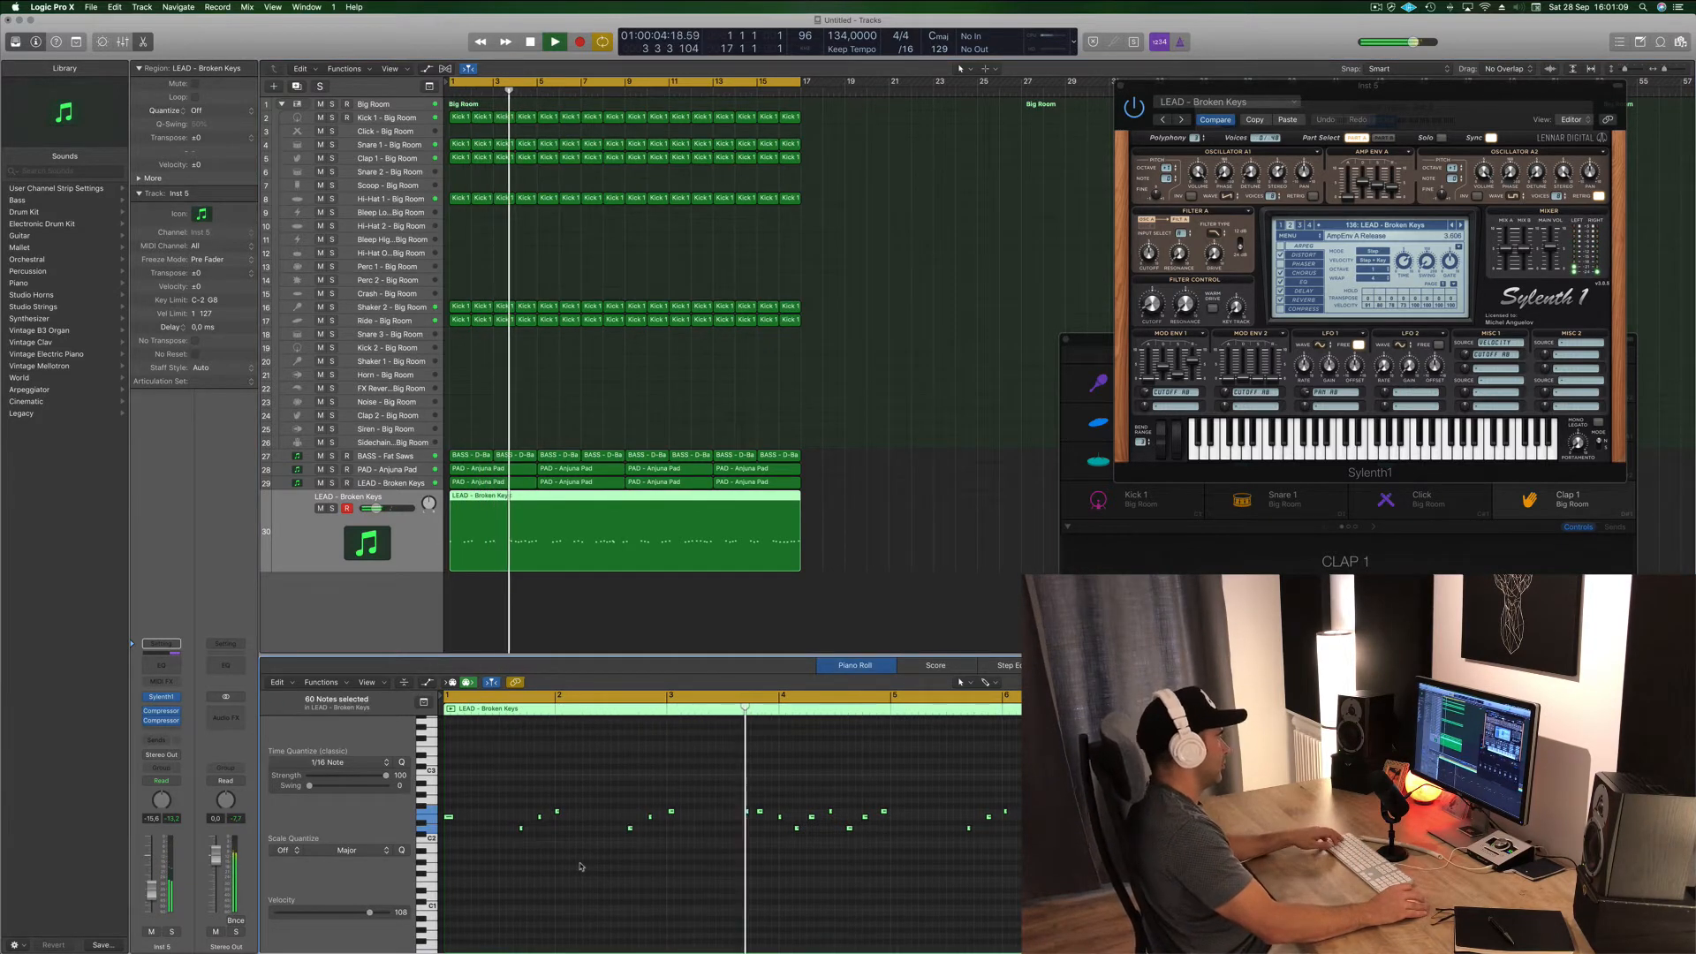
key(space)
click(683, 856)
key(space)
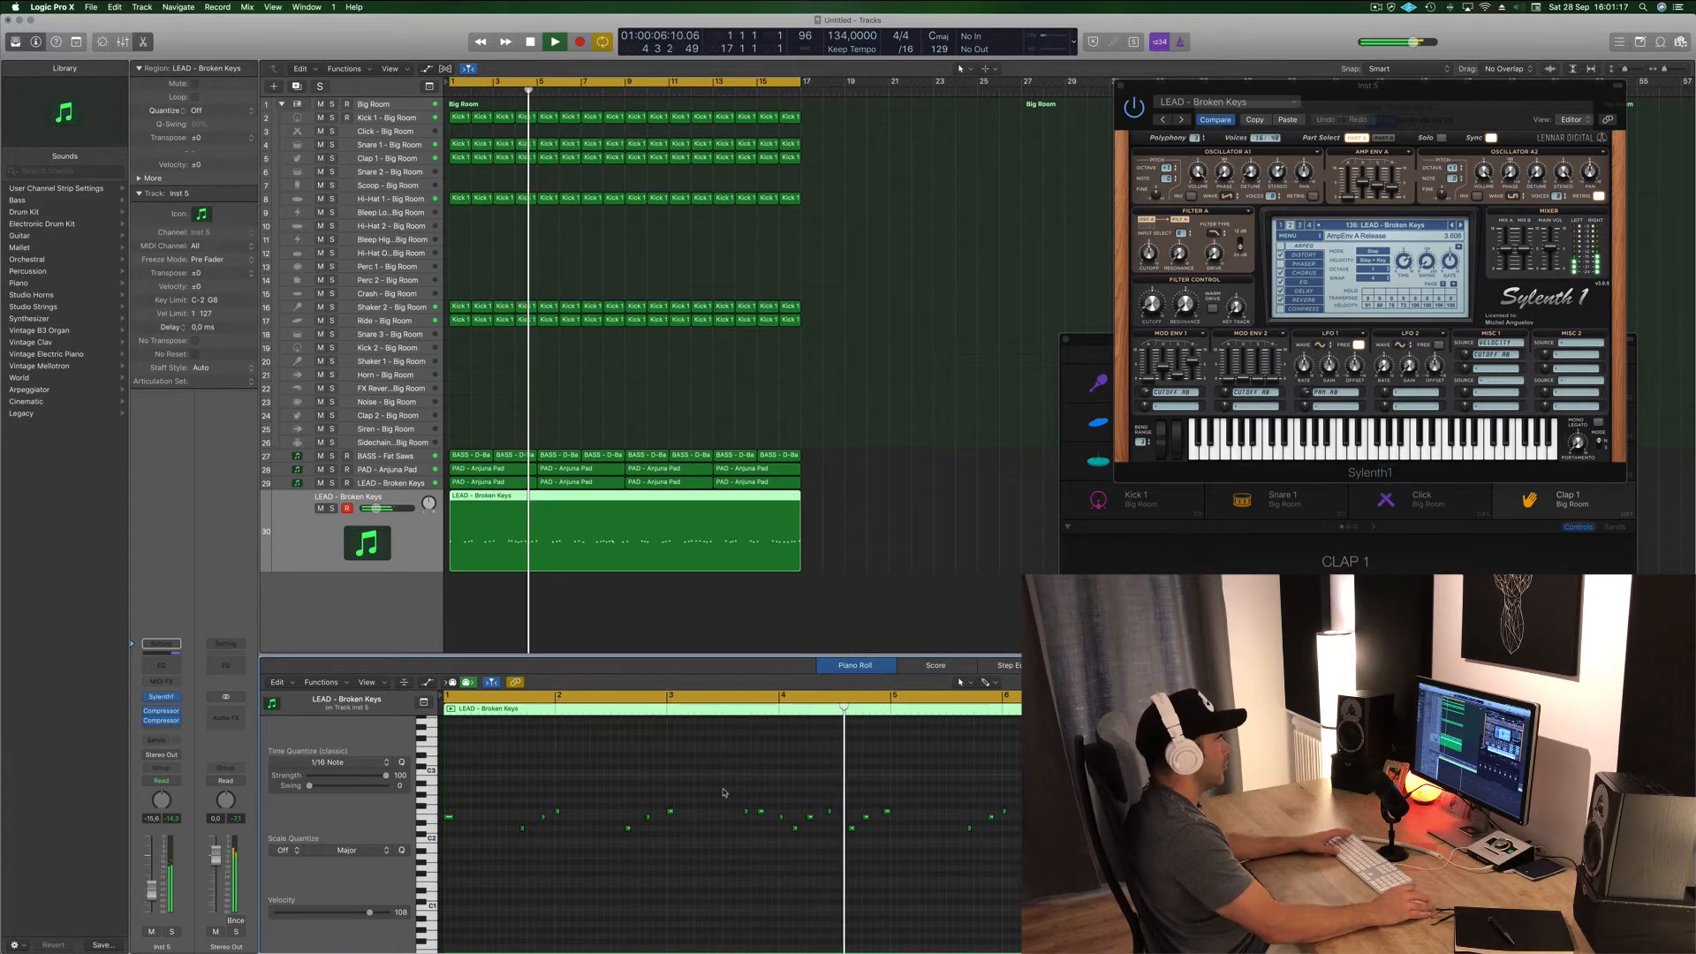
- Replay the recorded lead from the beginning and raise the new track's level to about -12.3 dB
scroll(713, 831, left, 3)
scroll(713, 830, left, 2)
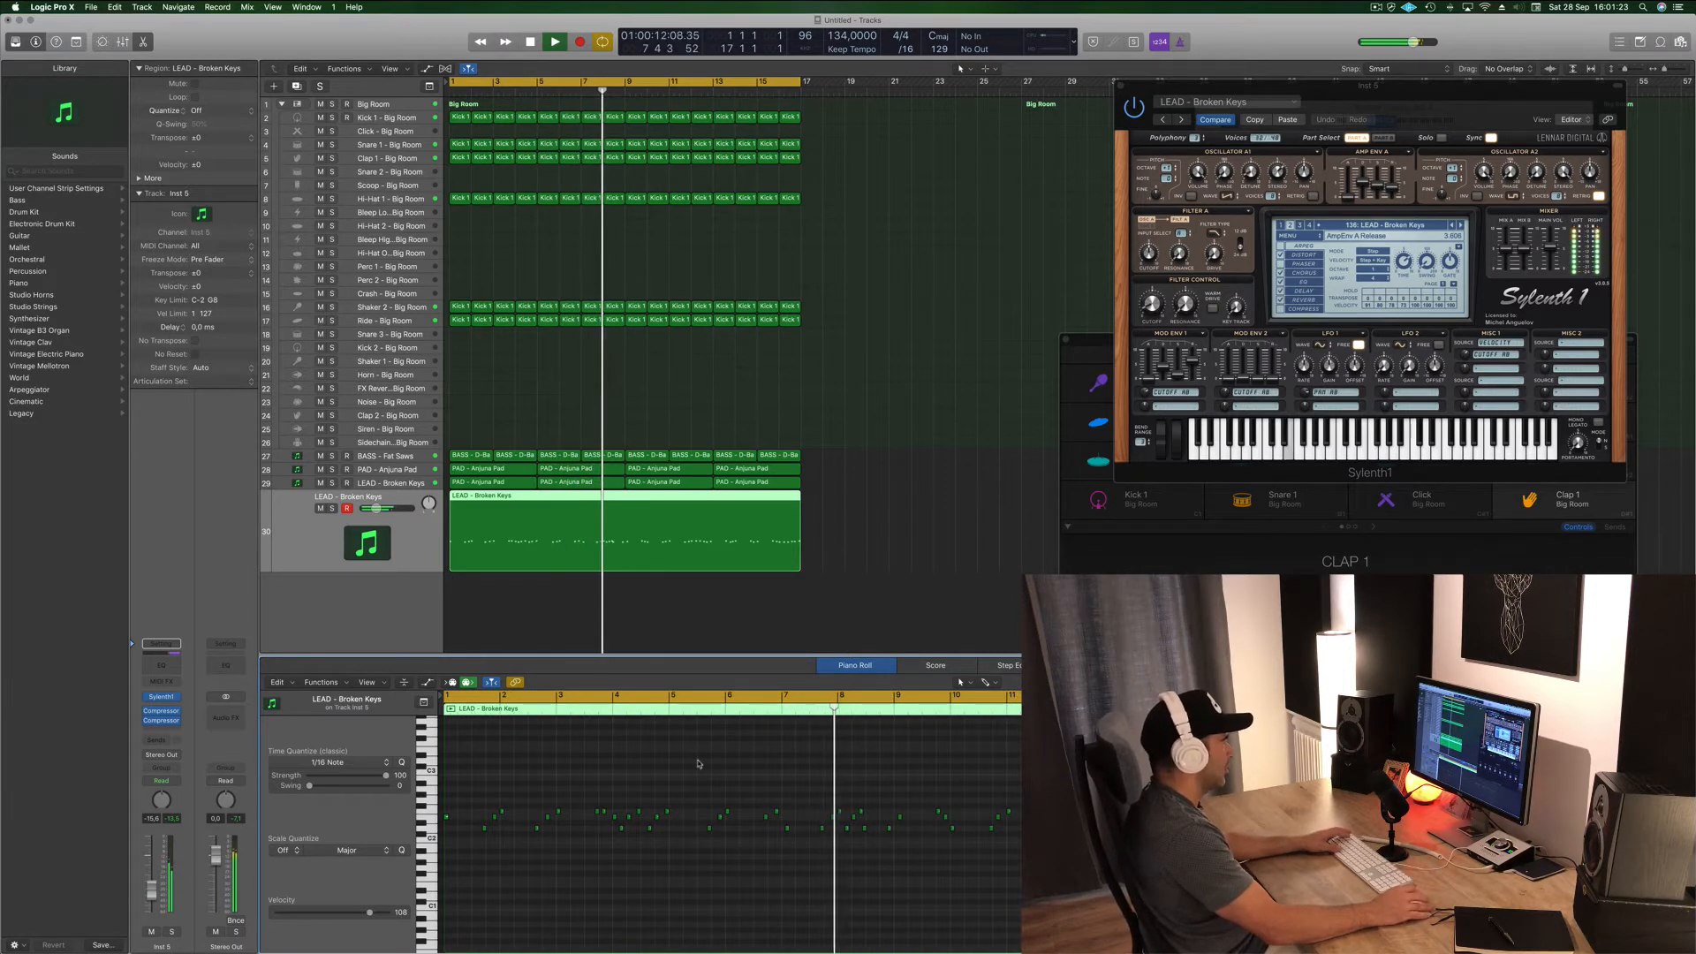
key(Return)
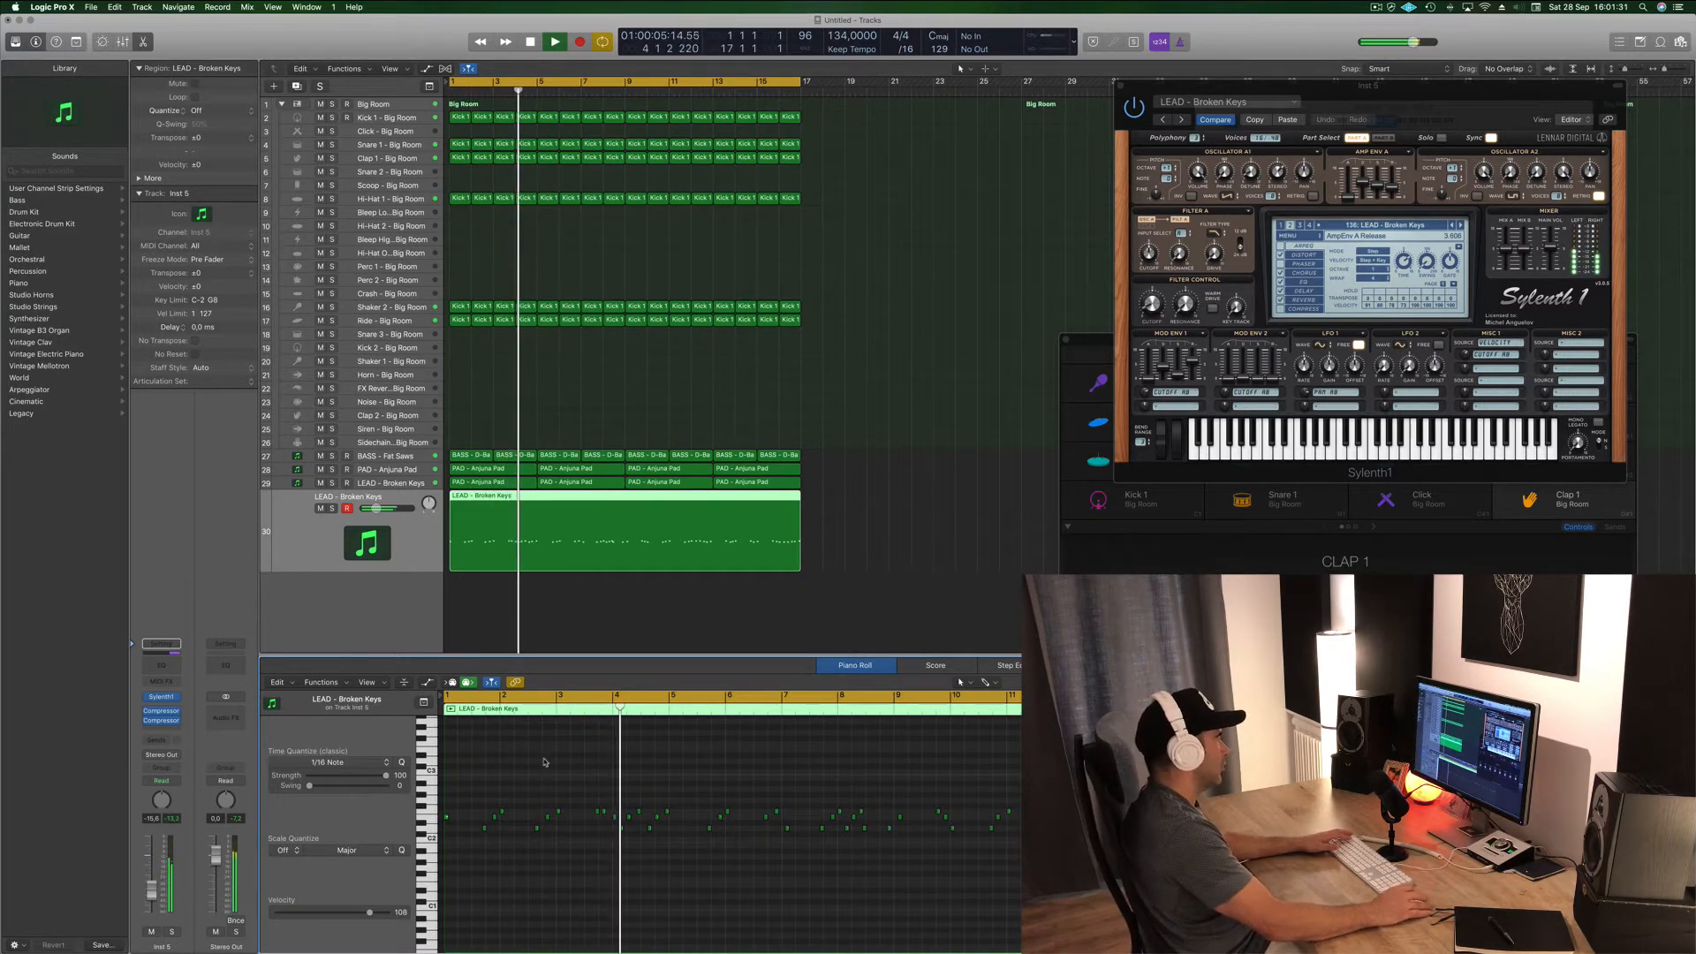
key(Return)
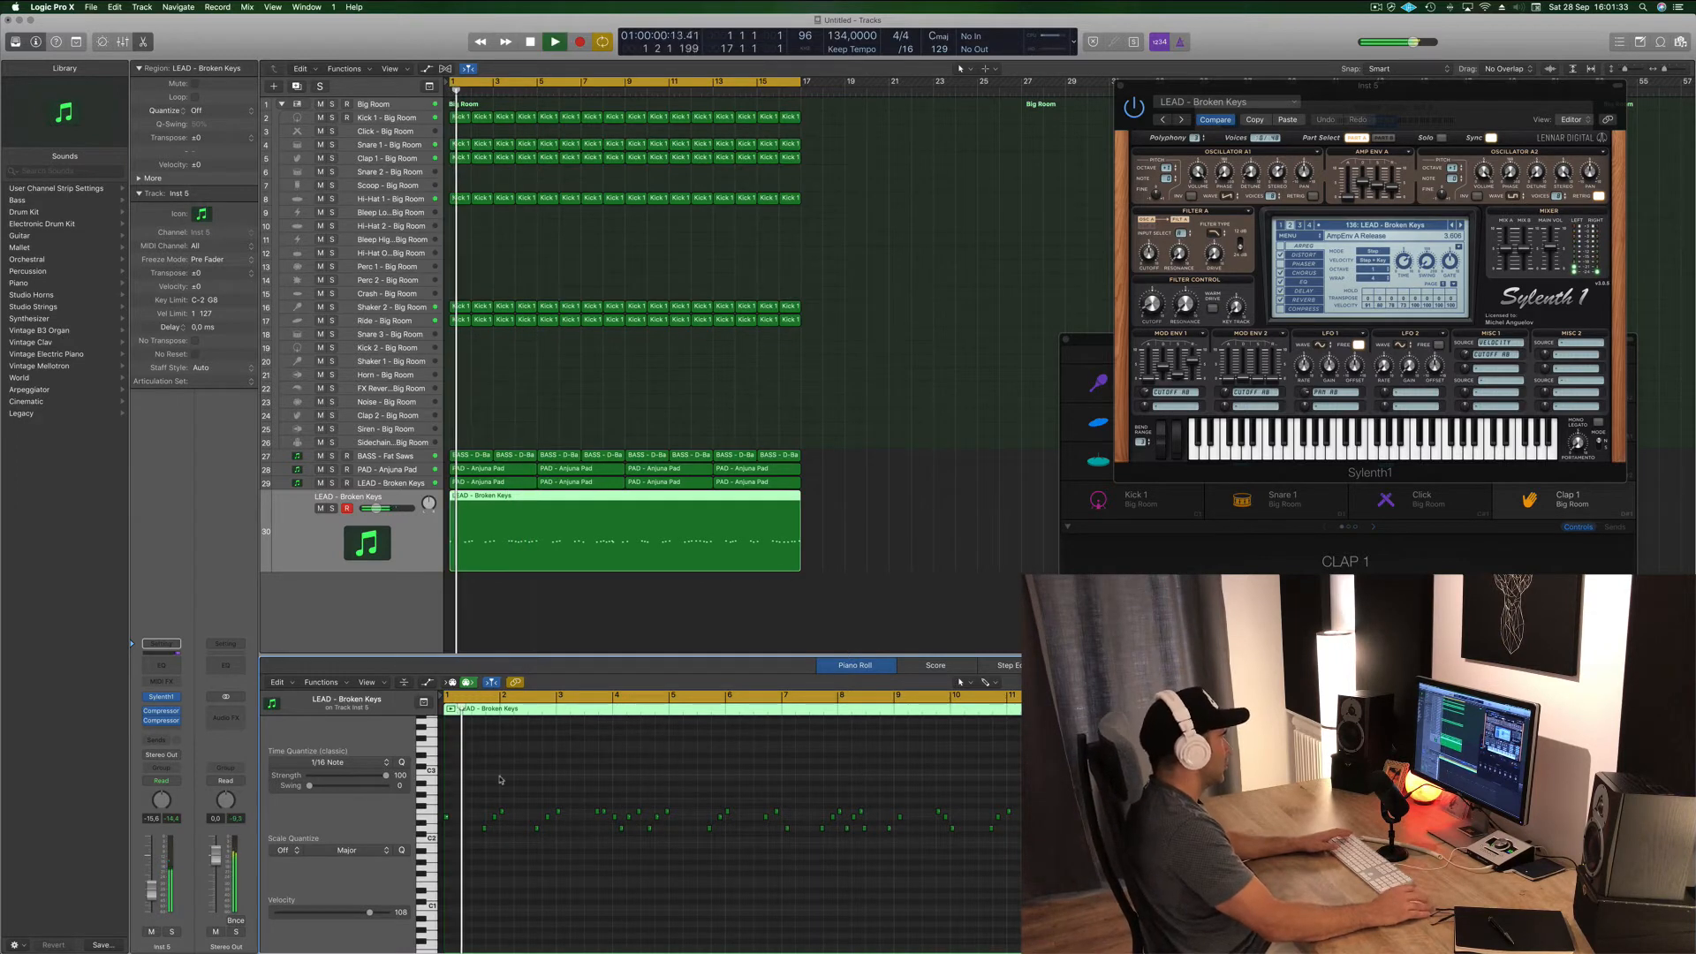
key(Return)
drag(151, 890, 151, 885)
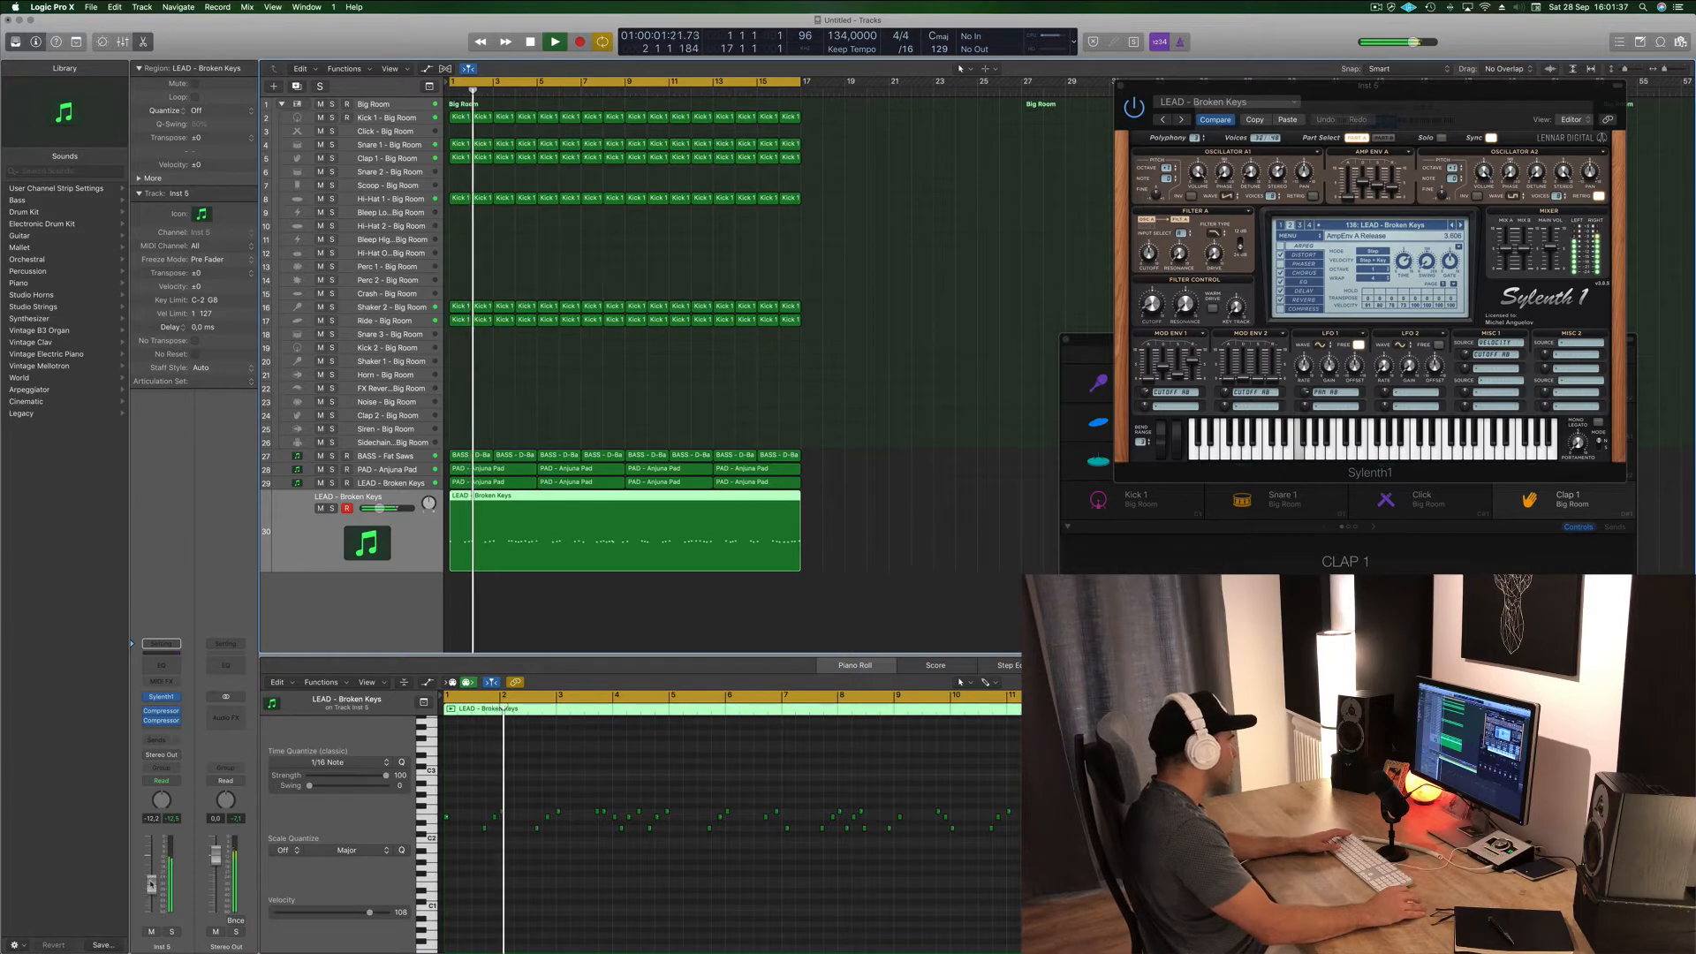
- Select the two lead notes at the start of bar 4 and move them earlier so both fall just before the bar
scroll(583, 888, up, 2)
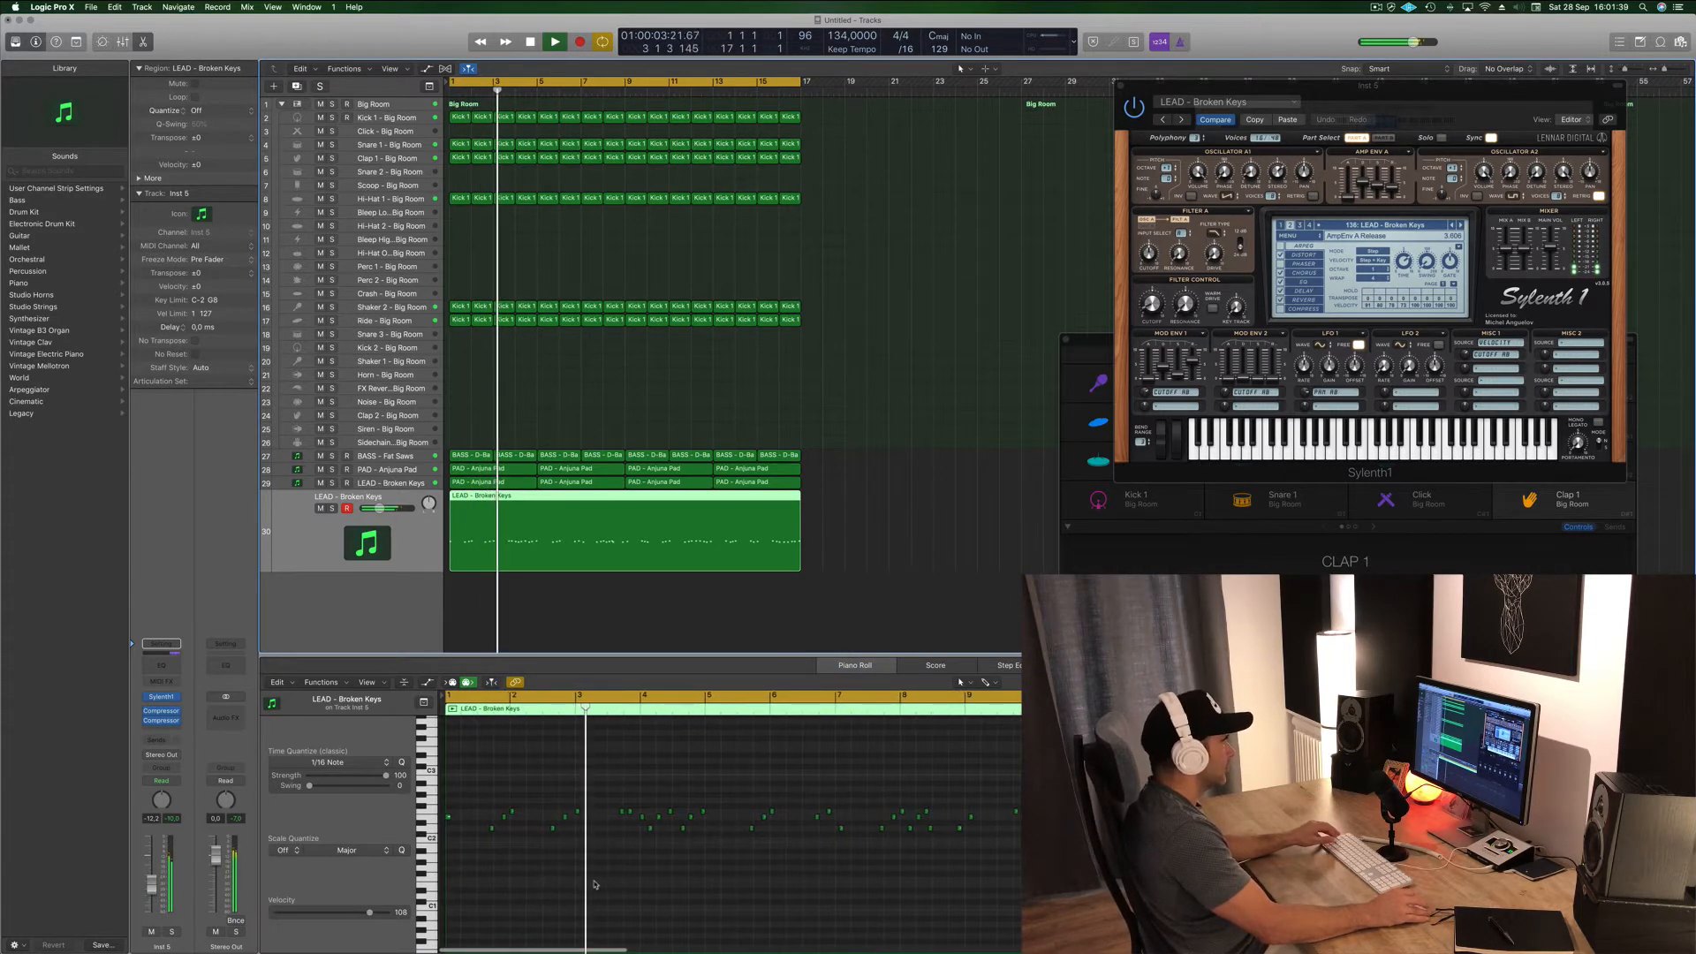
click(629, 813)
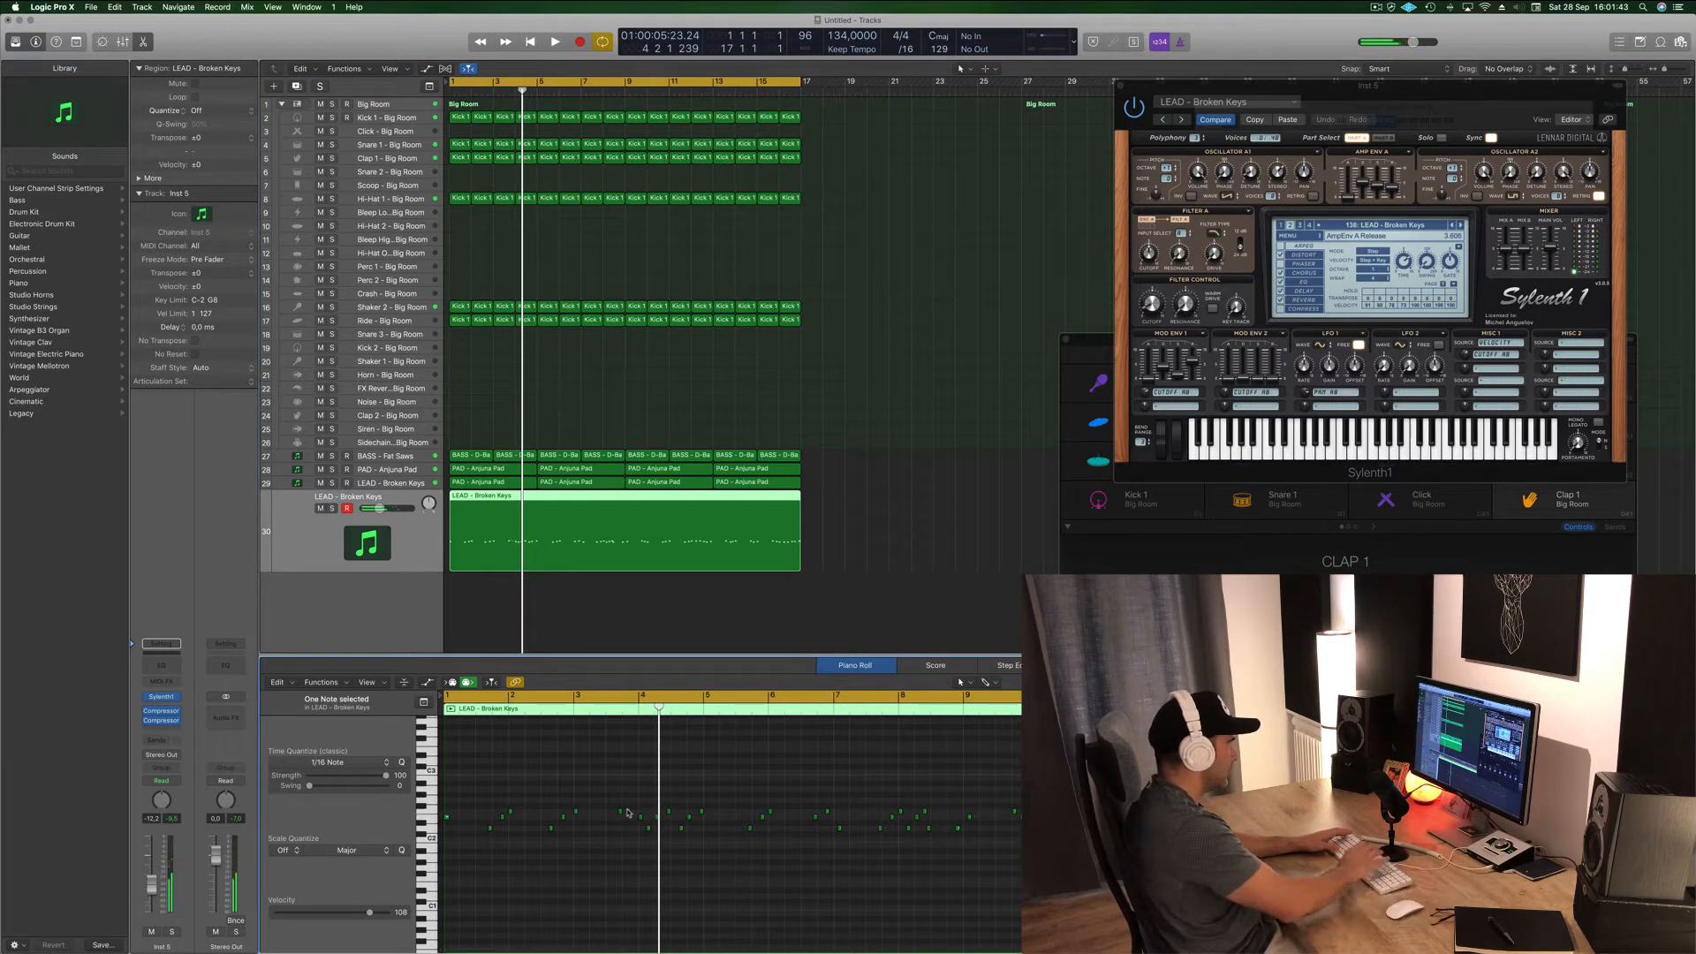
key(space)
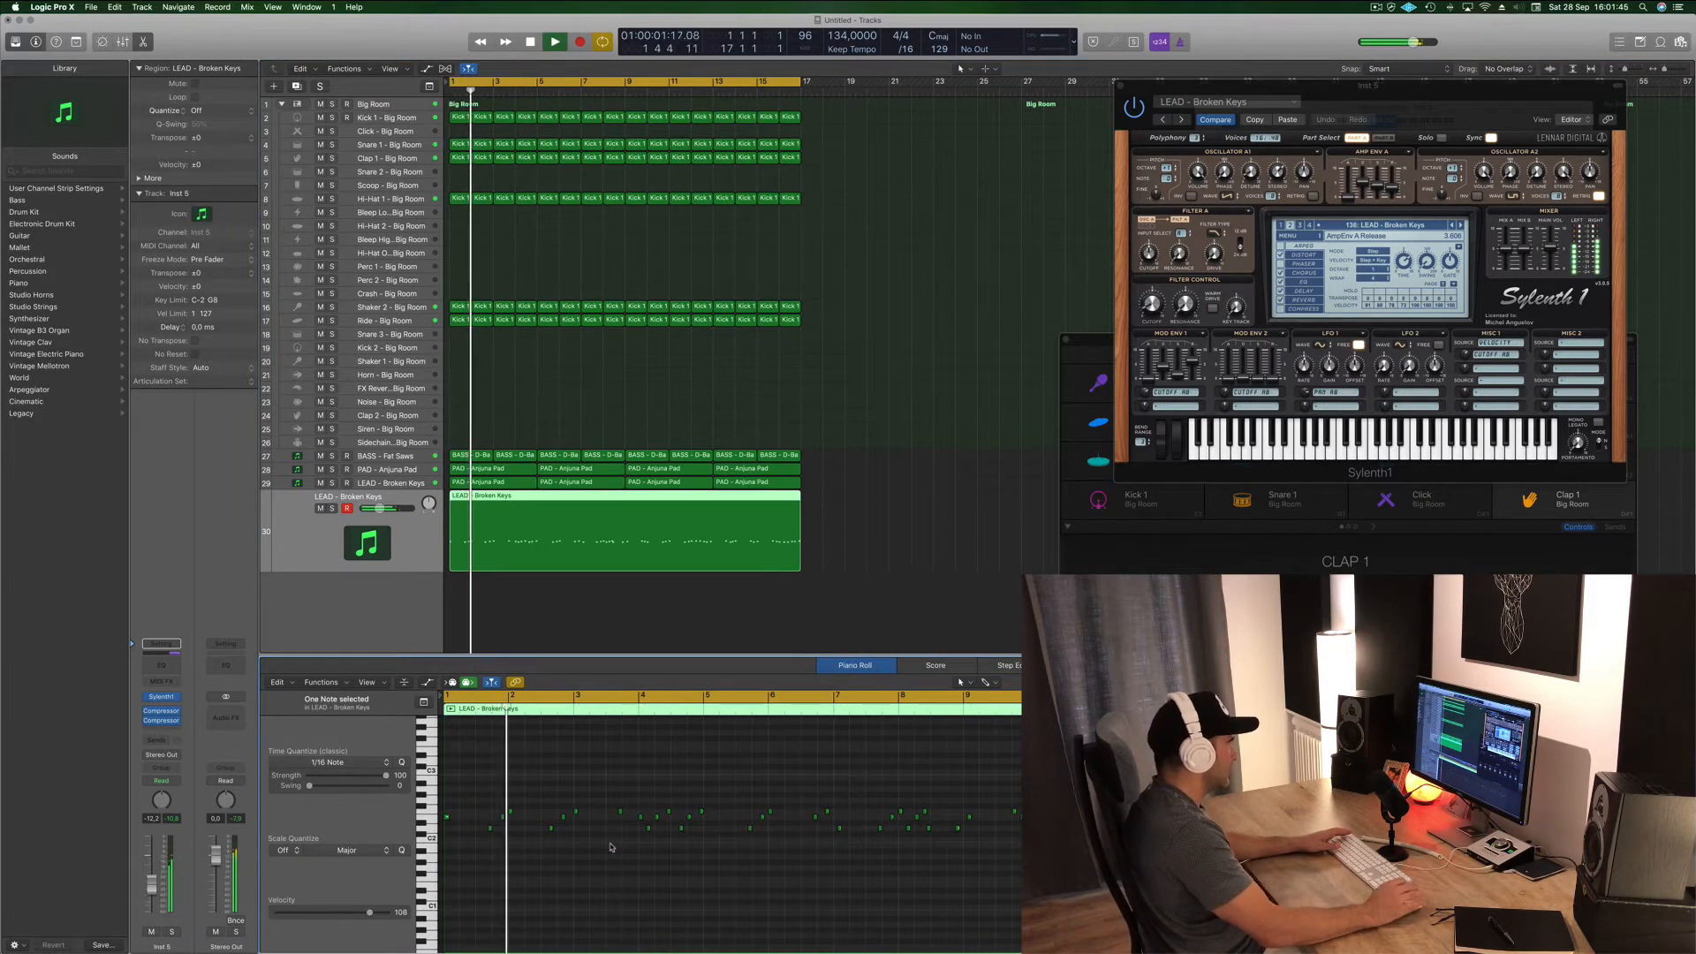
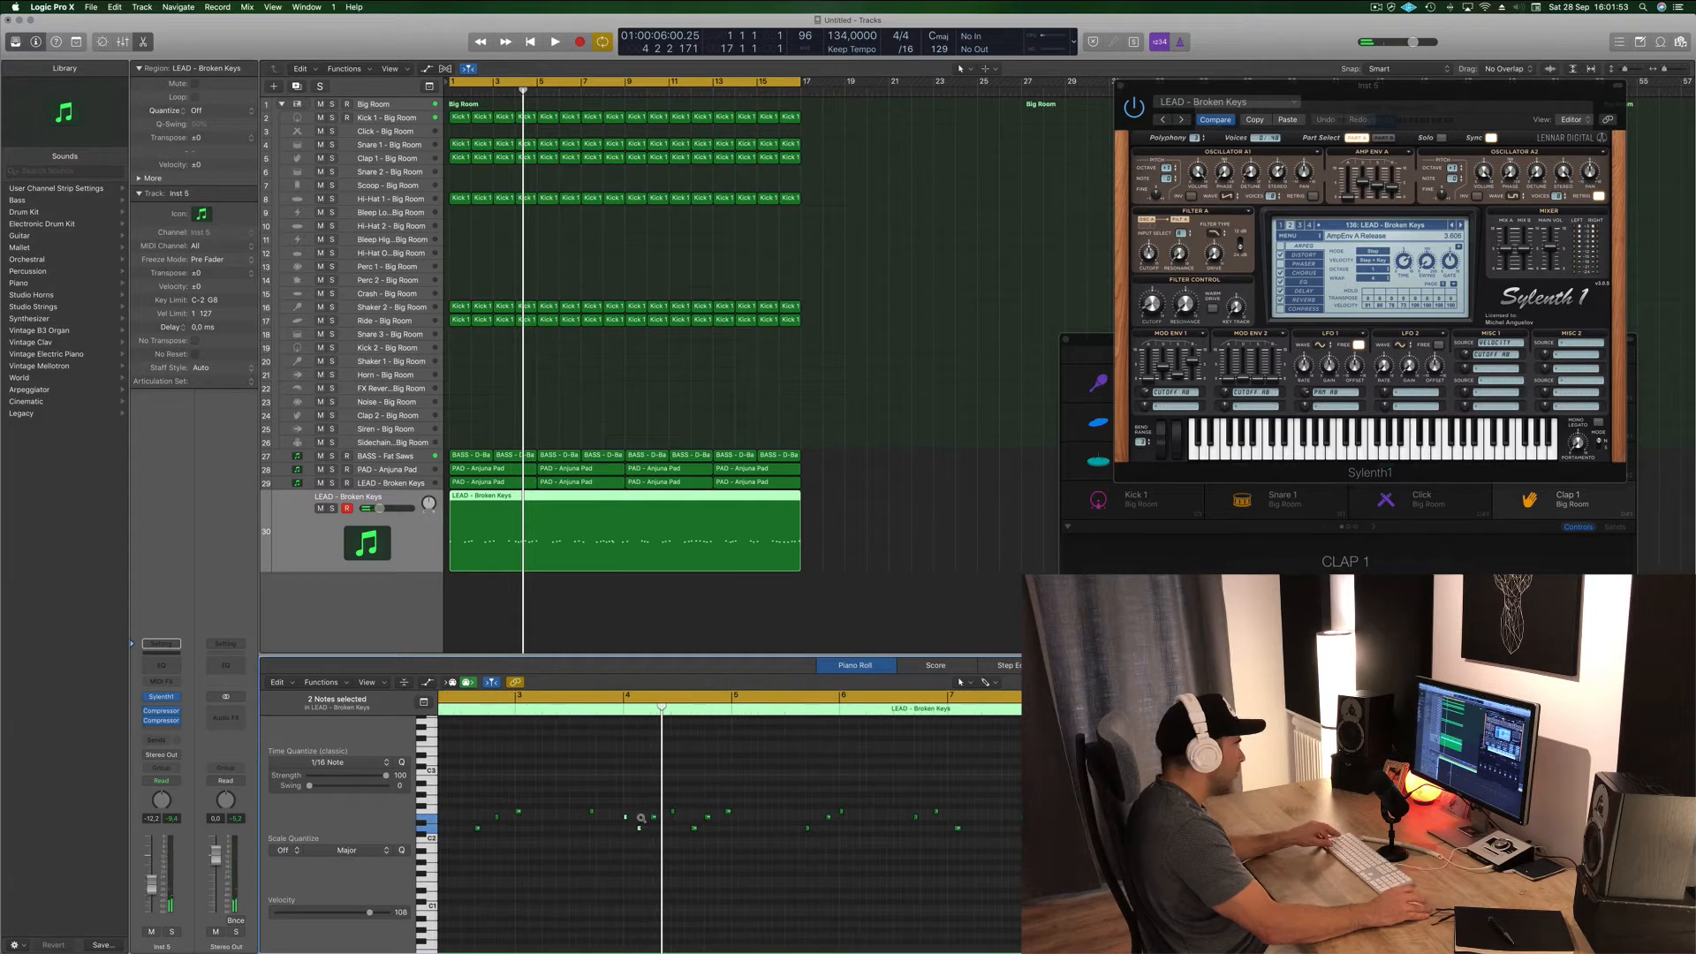
scroll(589, 819, left, 1)
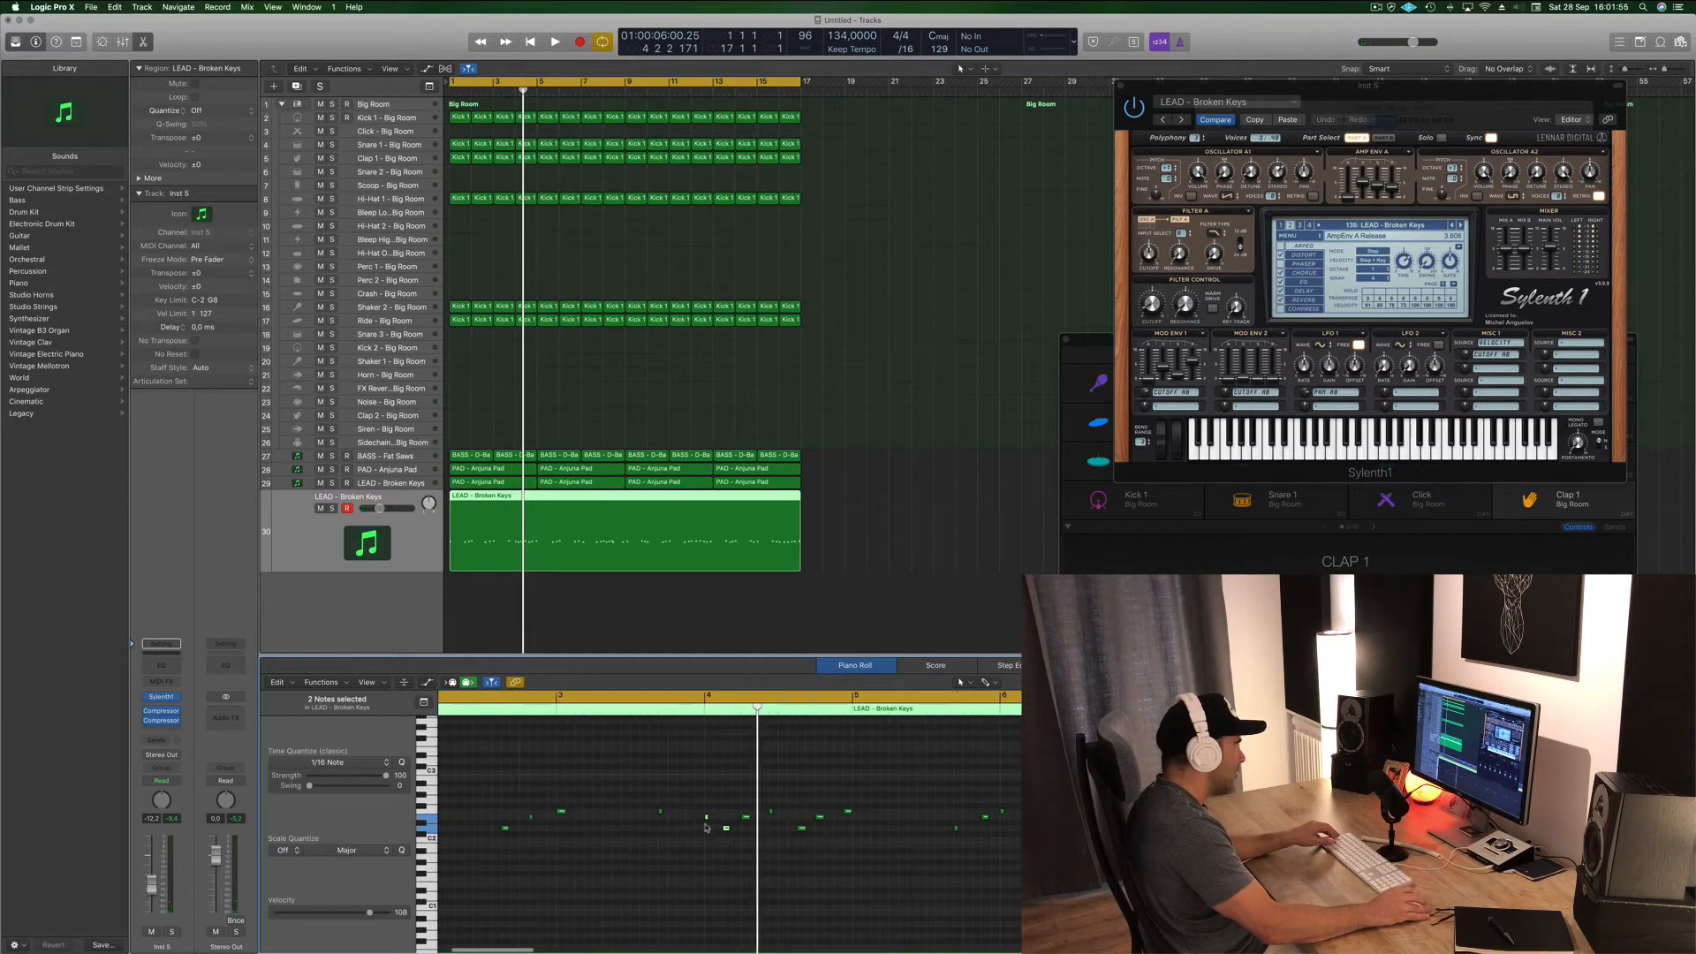
drag(707, 819, 691, 819)
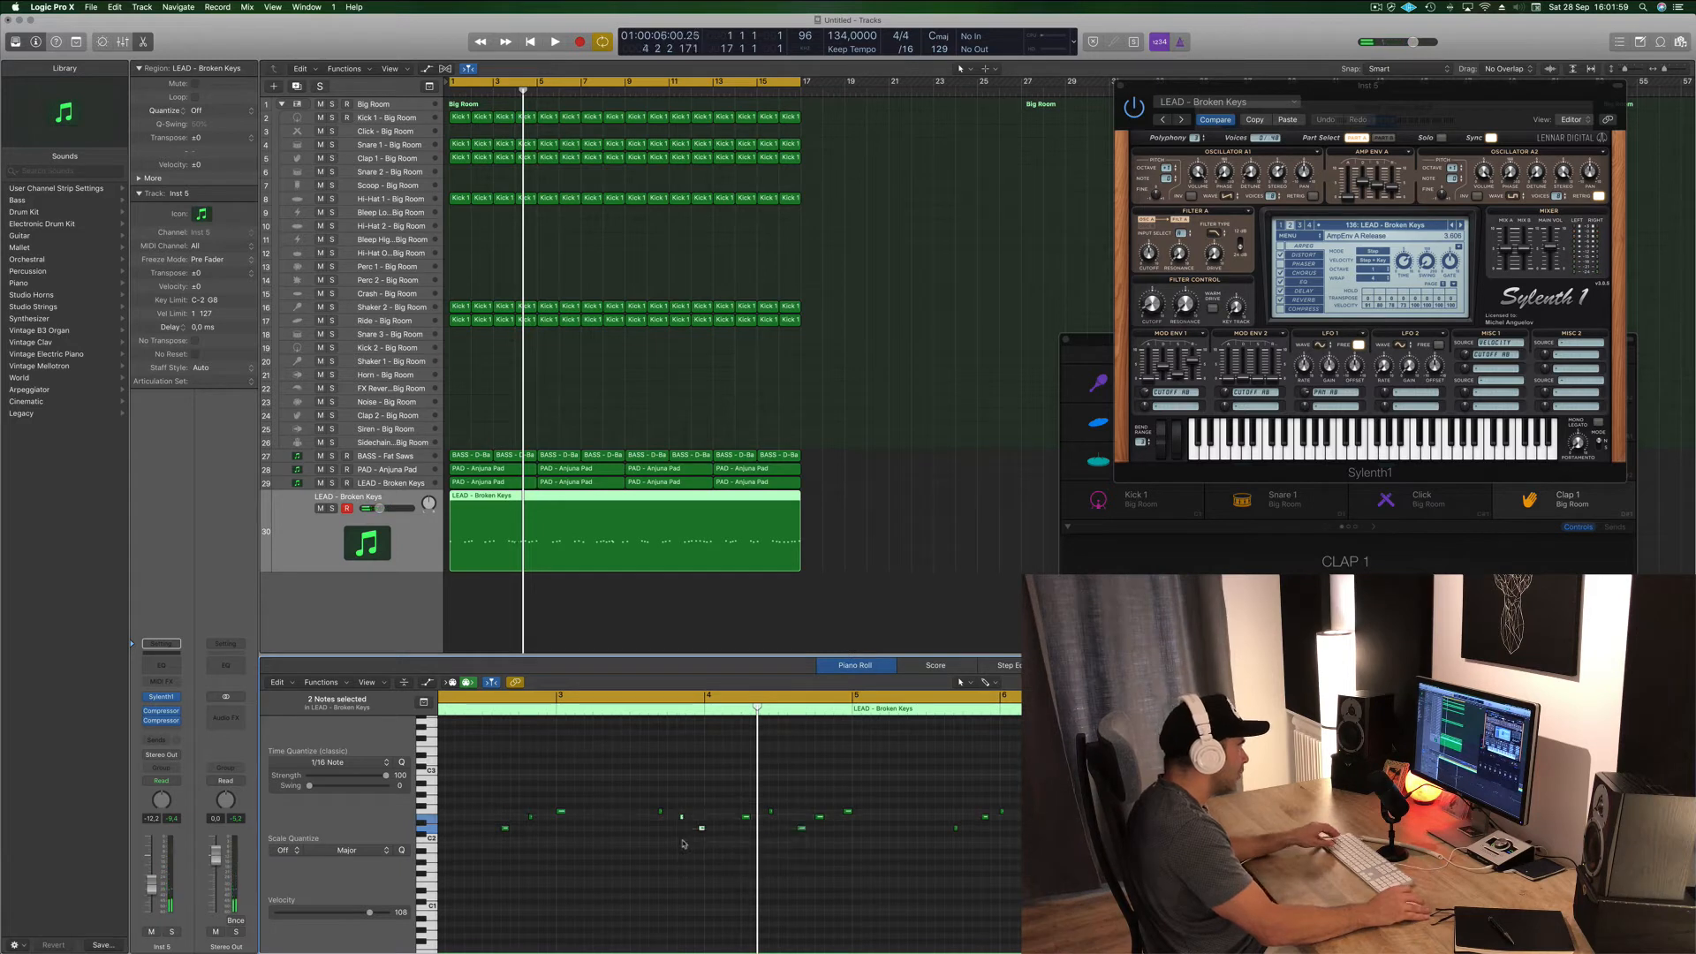
- Audition the edited phrase and shift the same two notes slightly later so the second starts on bar 4
key(space)
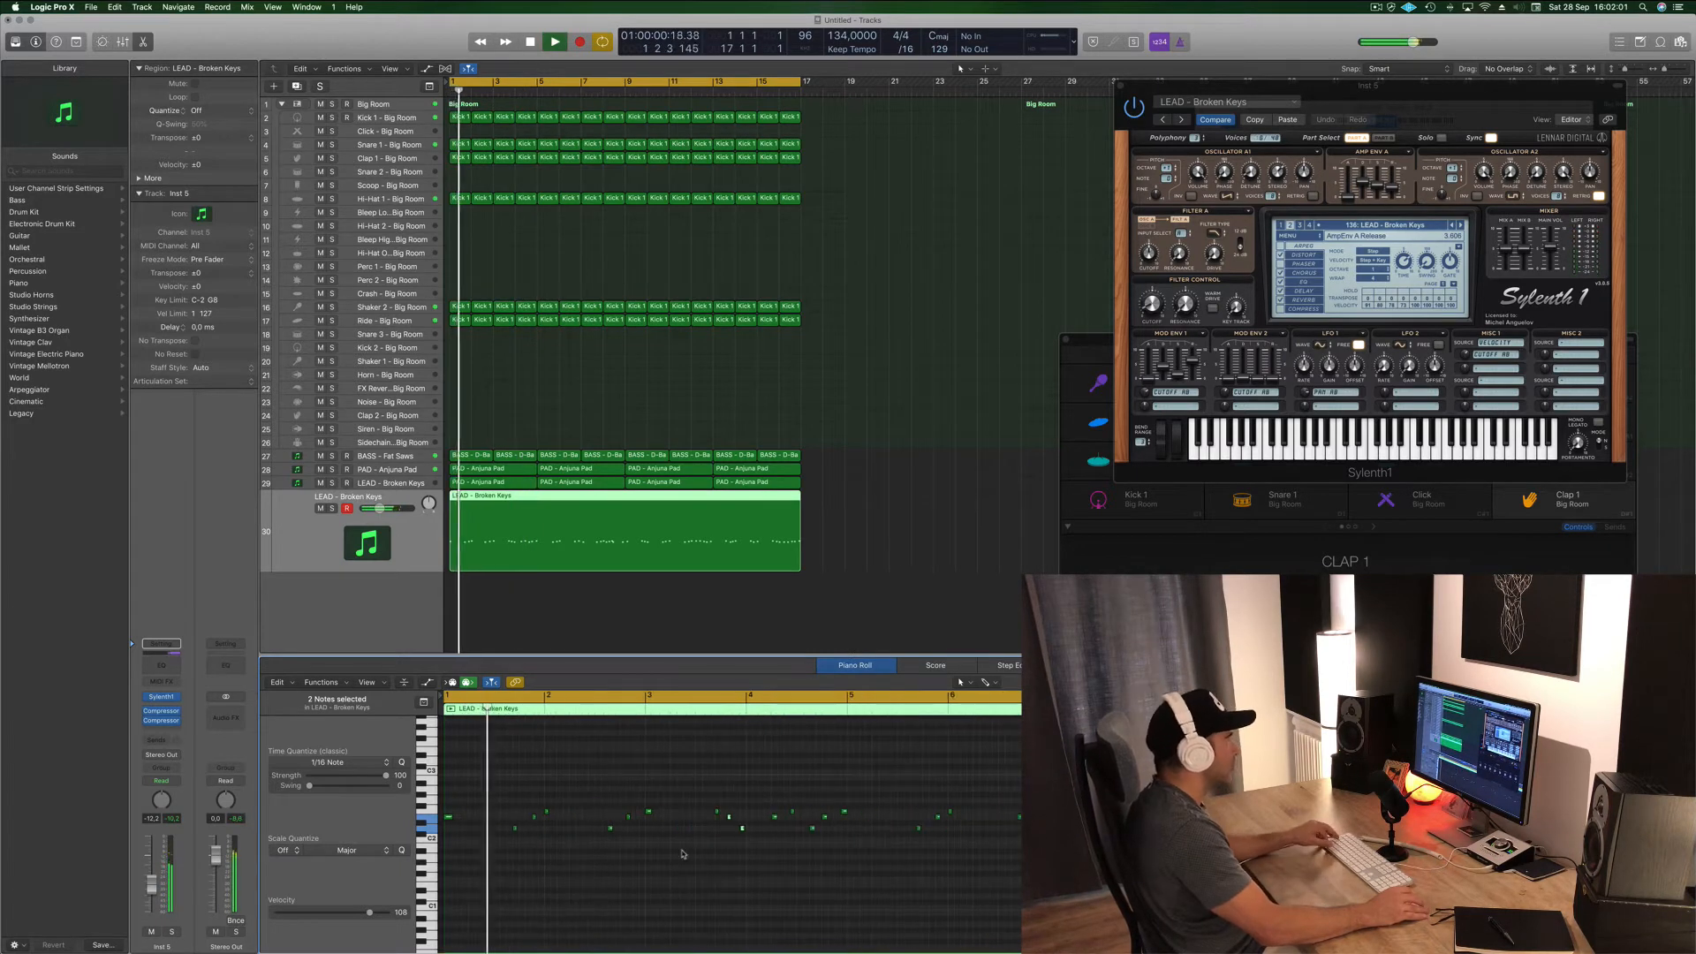
scroll(630, 914, left, 1)
scroll(553, 899, left, 2)
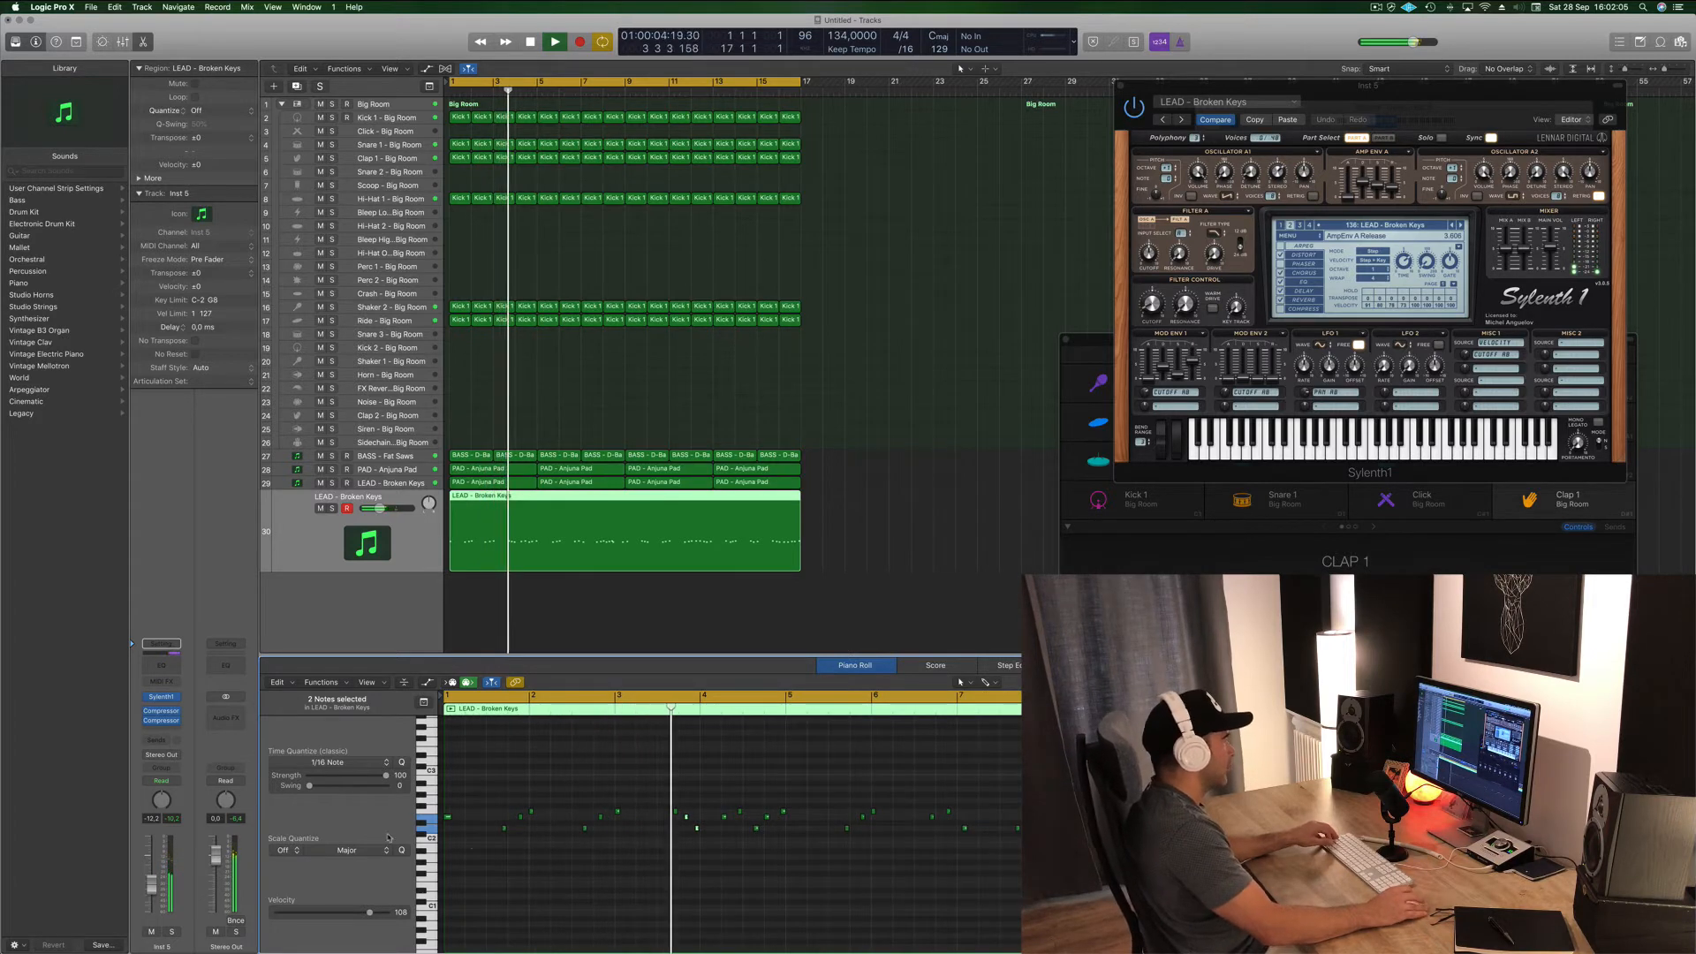
scroll(659, 830, right, 3)
key(space)
scroll(657, 806, right, 1)
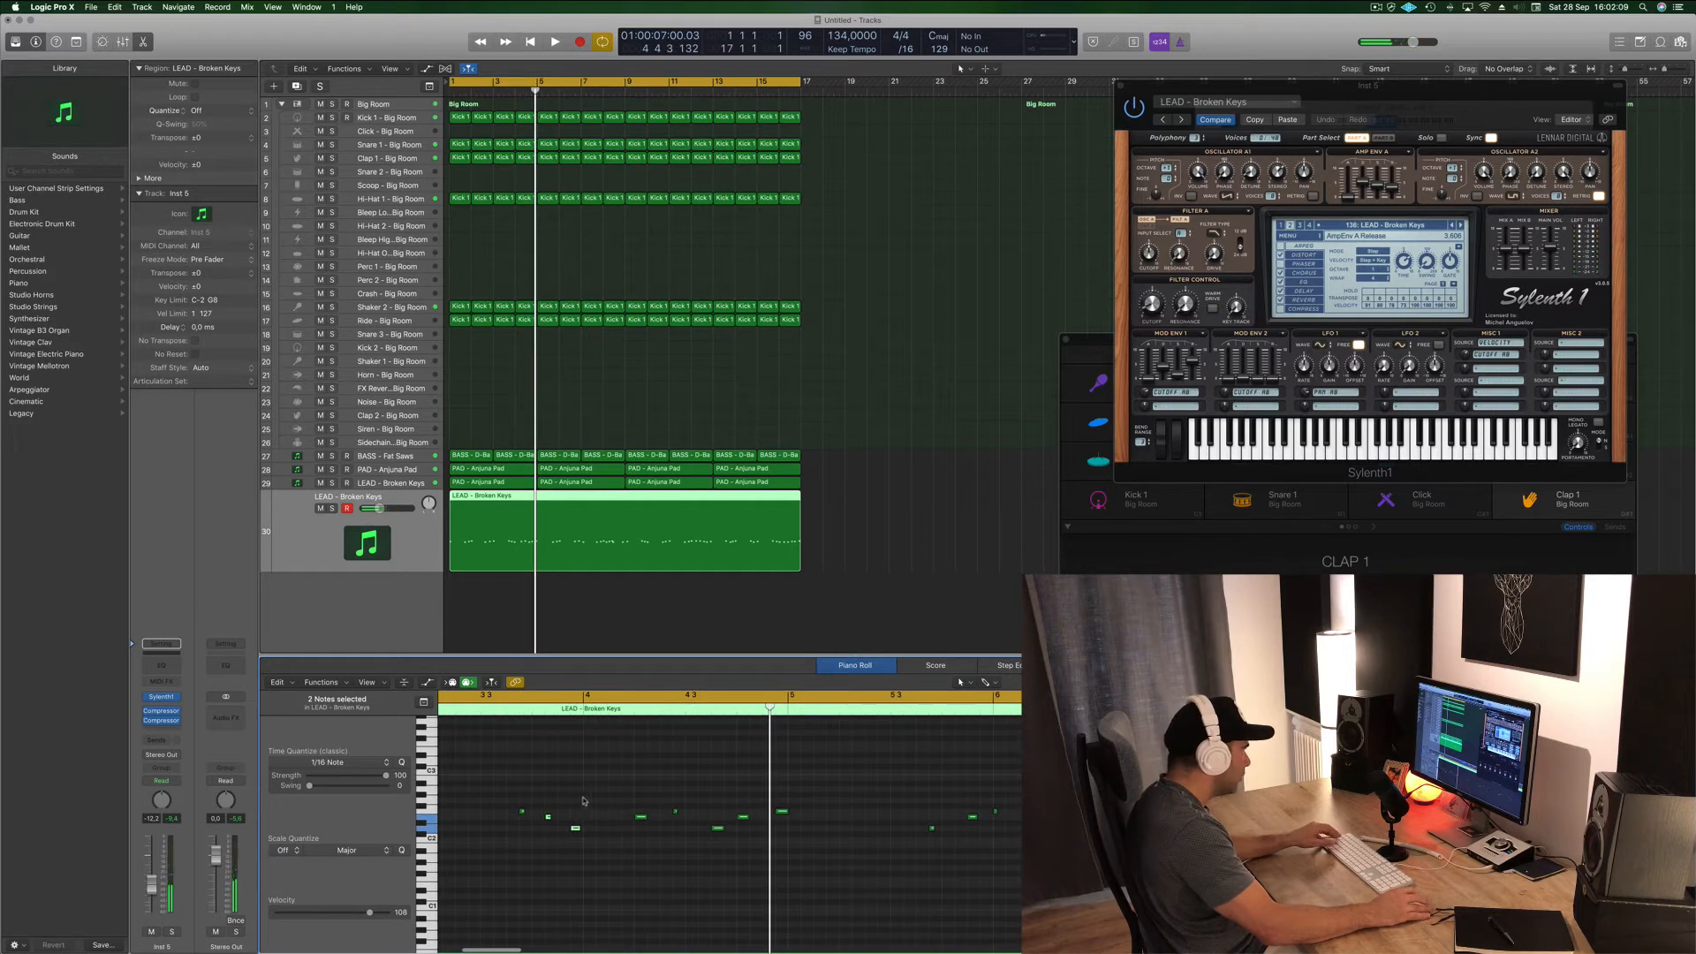
drag(549, 819, 541, 831)
- Replay the phrase and move the short lead note in the middle of bar 4 one sixteenth later, to position 4 3 1 1
key(space)
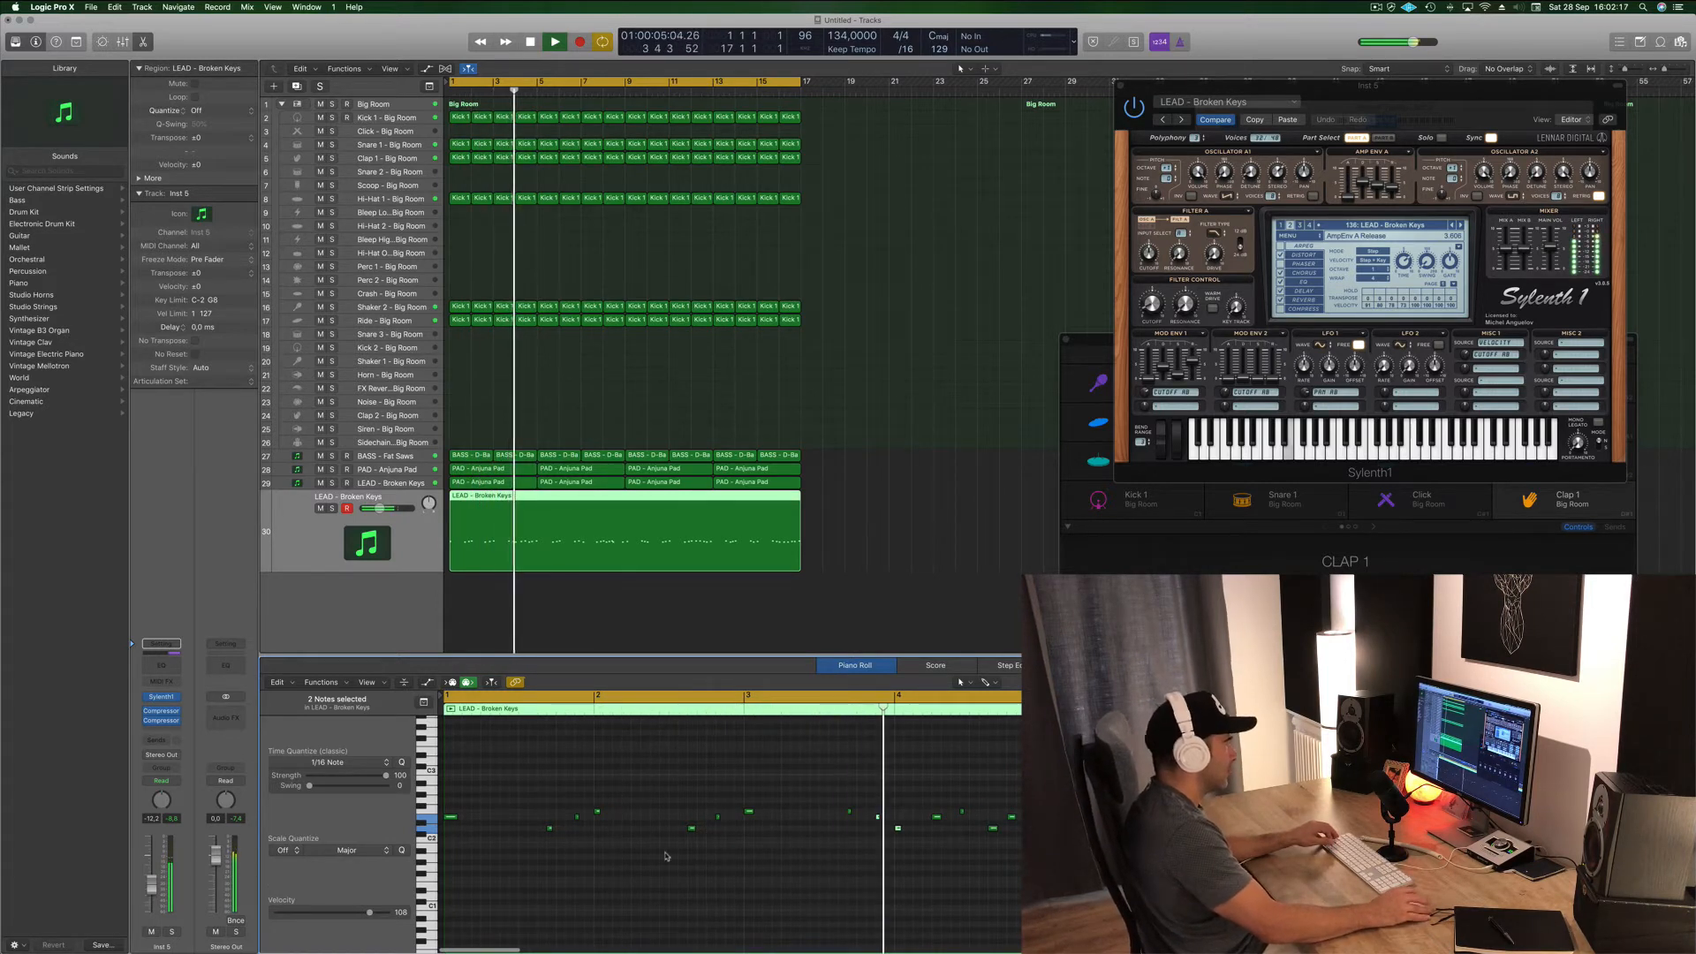
scroll(883, 848, left, 5)
key(space)
key(space)
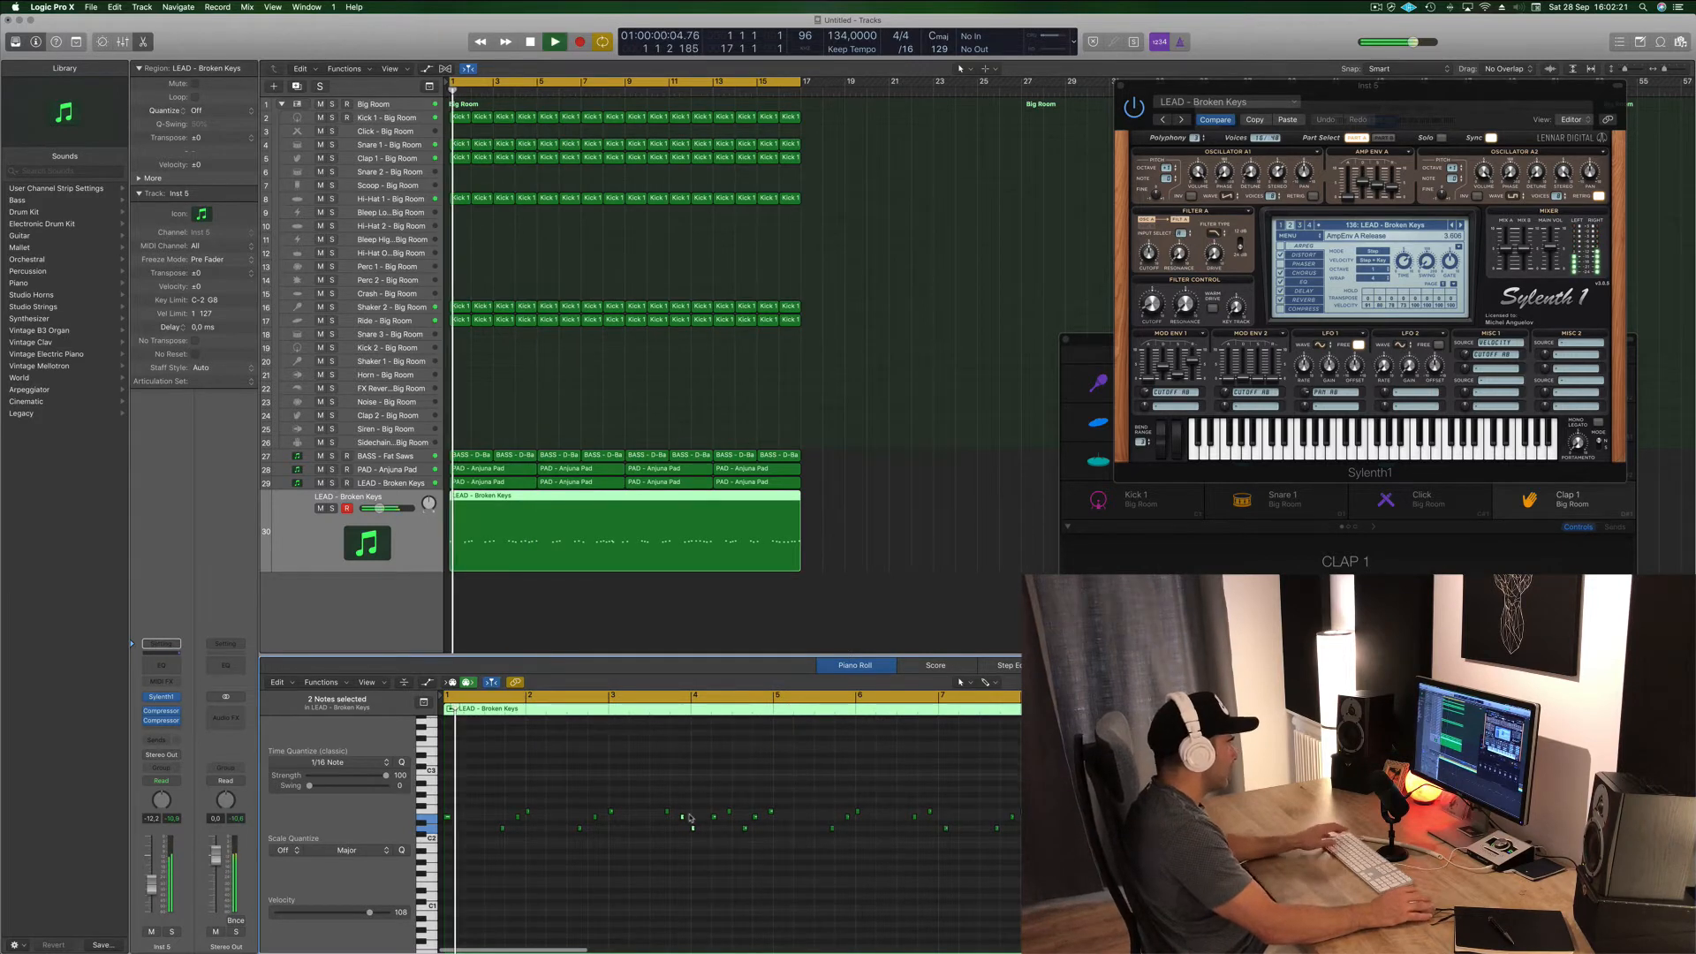
click(722, 854)
scroll(721, 855, right, 2)
scroll(744, 859, left, 2)
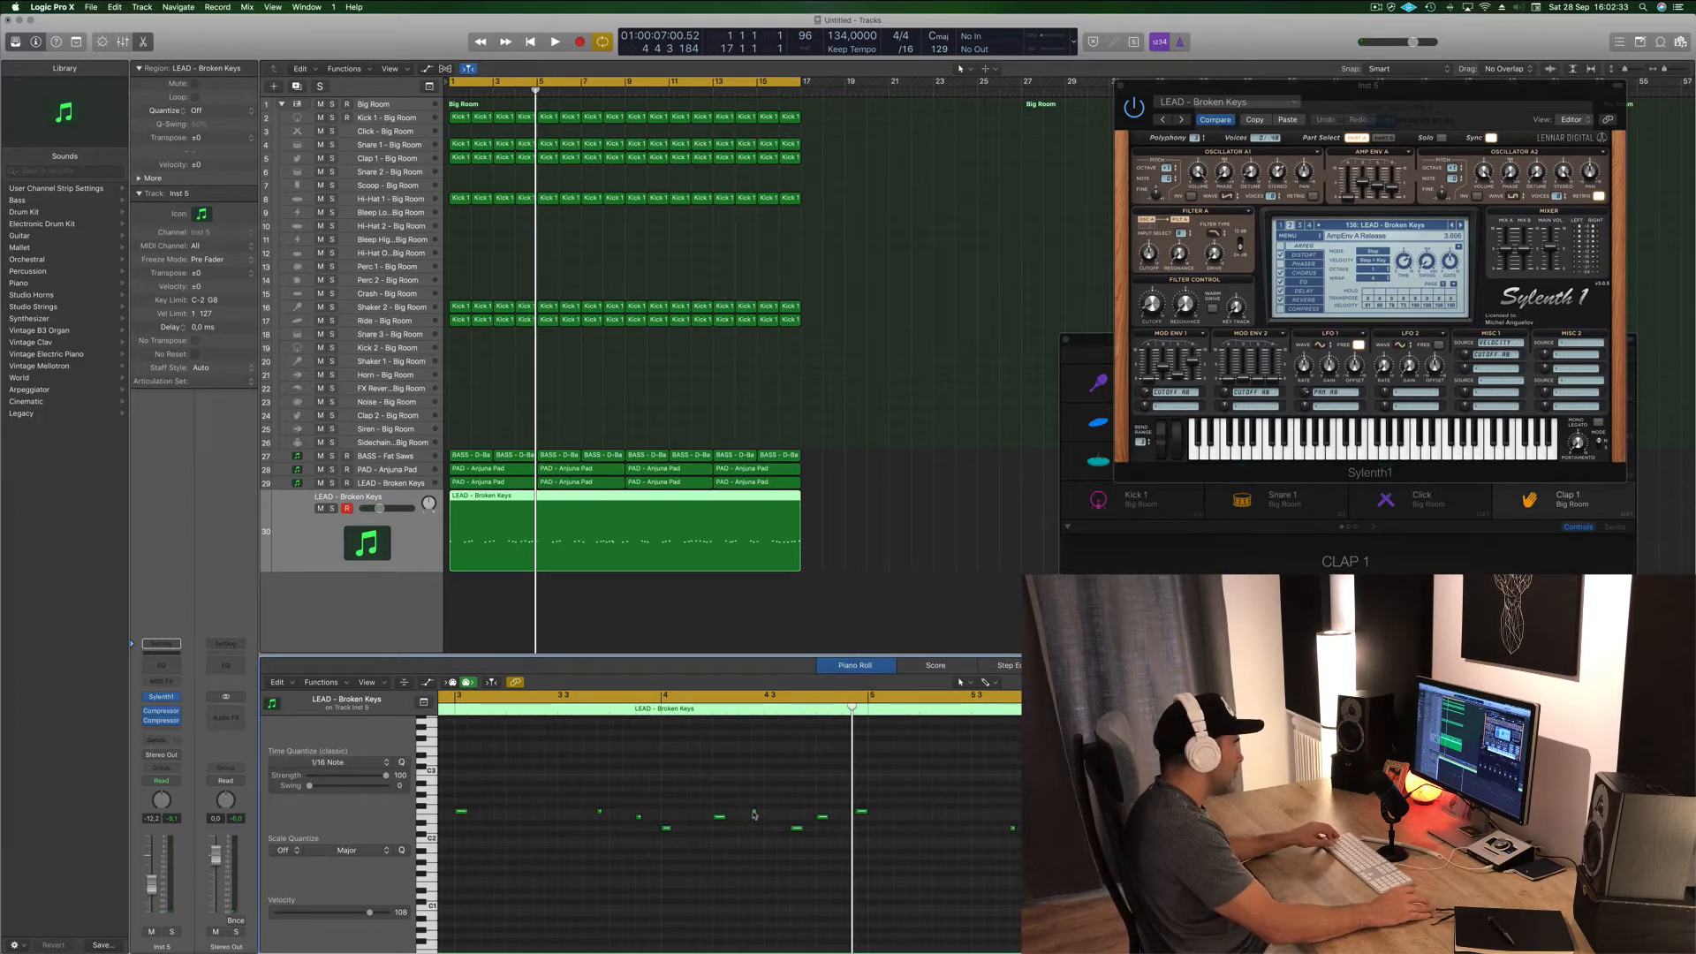
drag(756, 812, 763, 813)
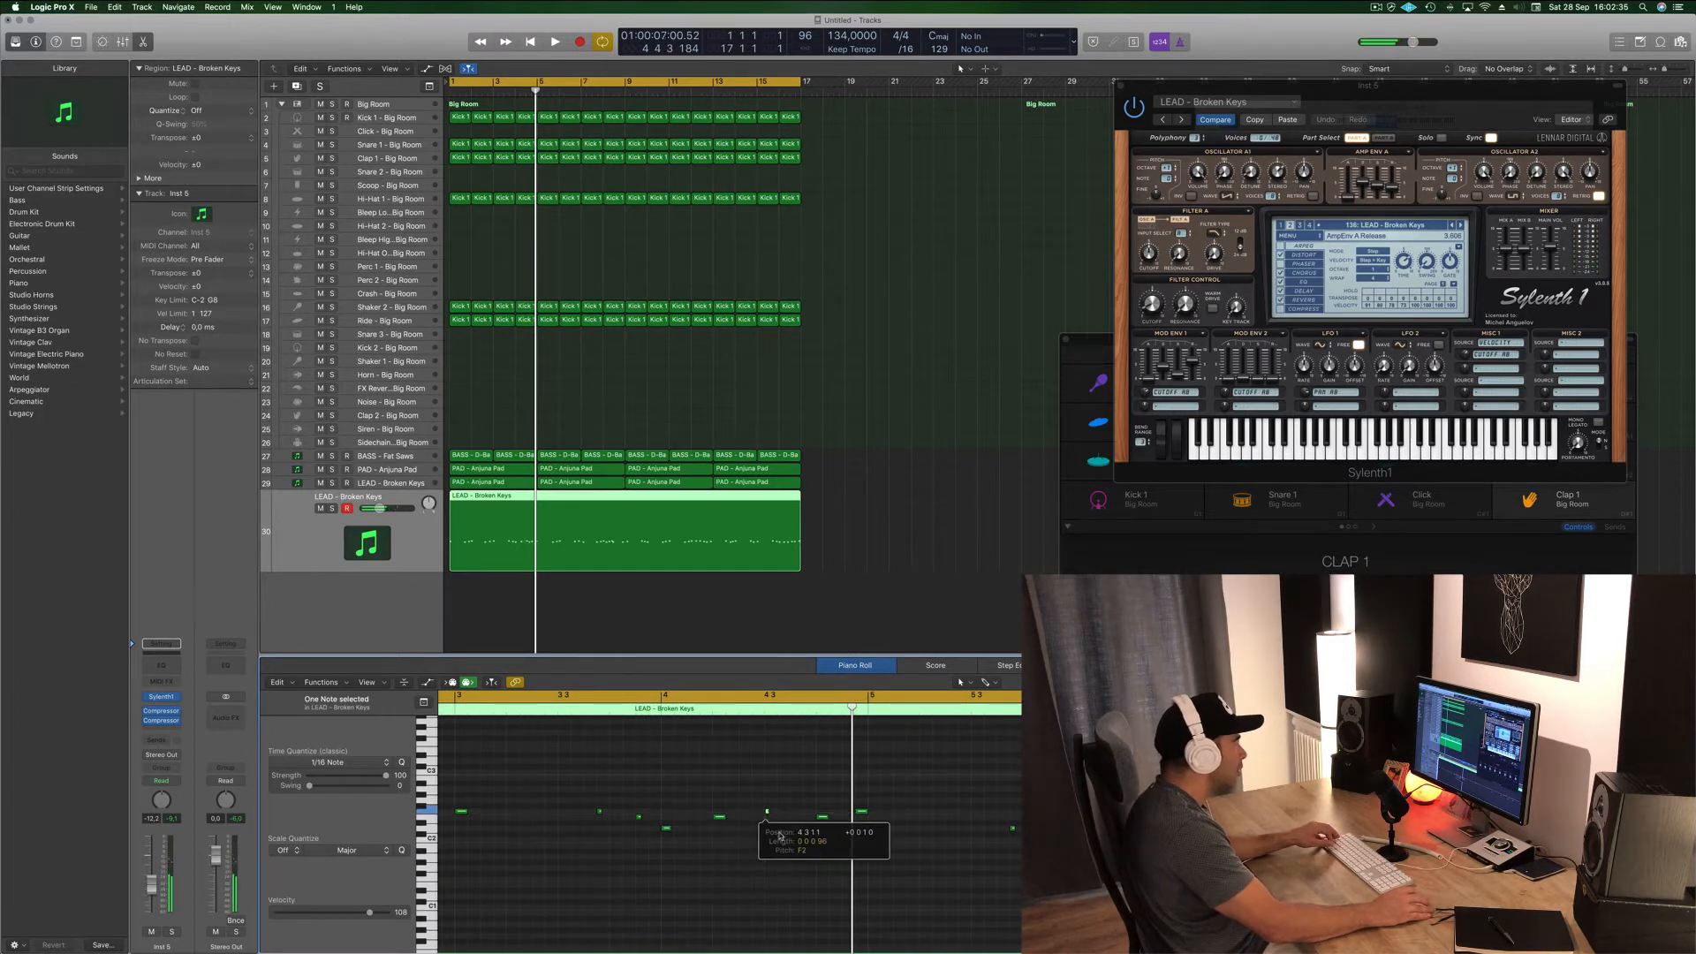
- Play the lead melody and delete the note just before bar 5 in the LEAD - Broken Keys region
click(797, 826)
key(space)
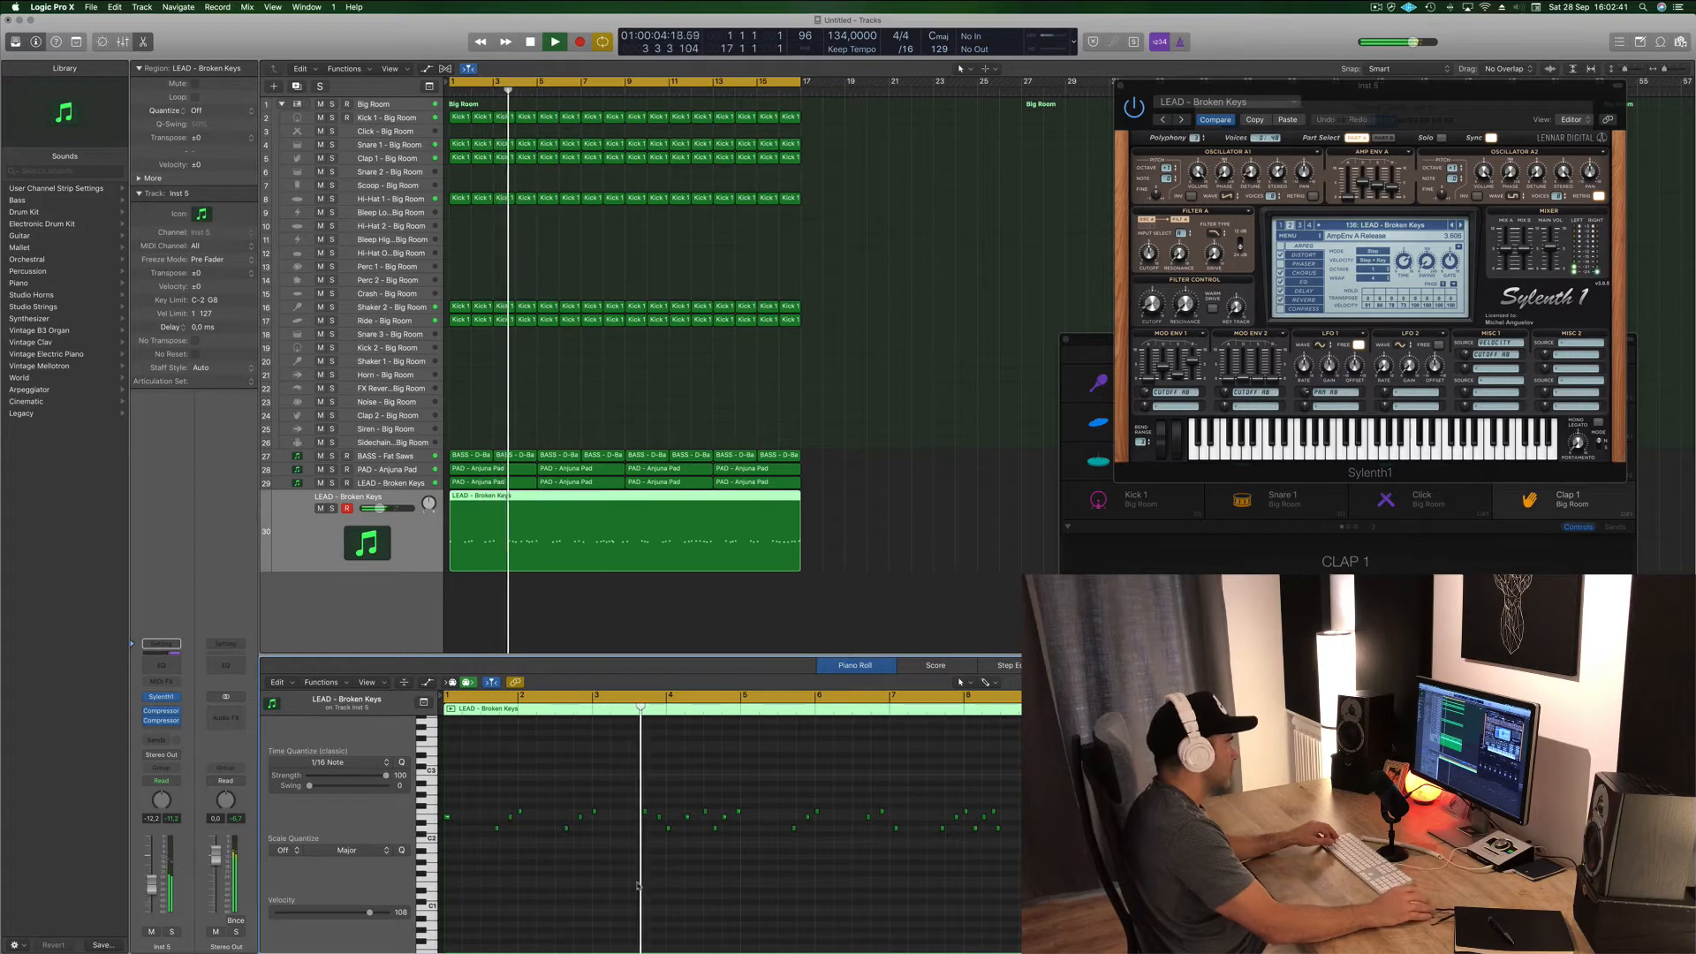
scroll(657, 877, up, 2)
scroll(659, 876, up, 2)
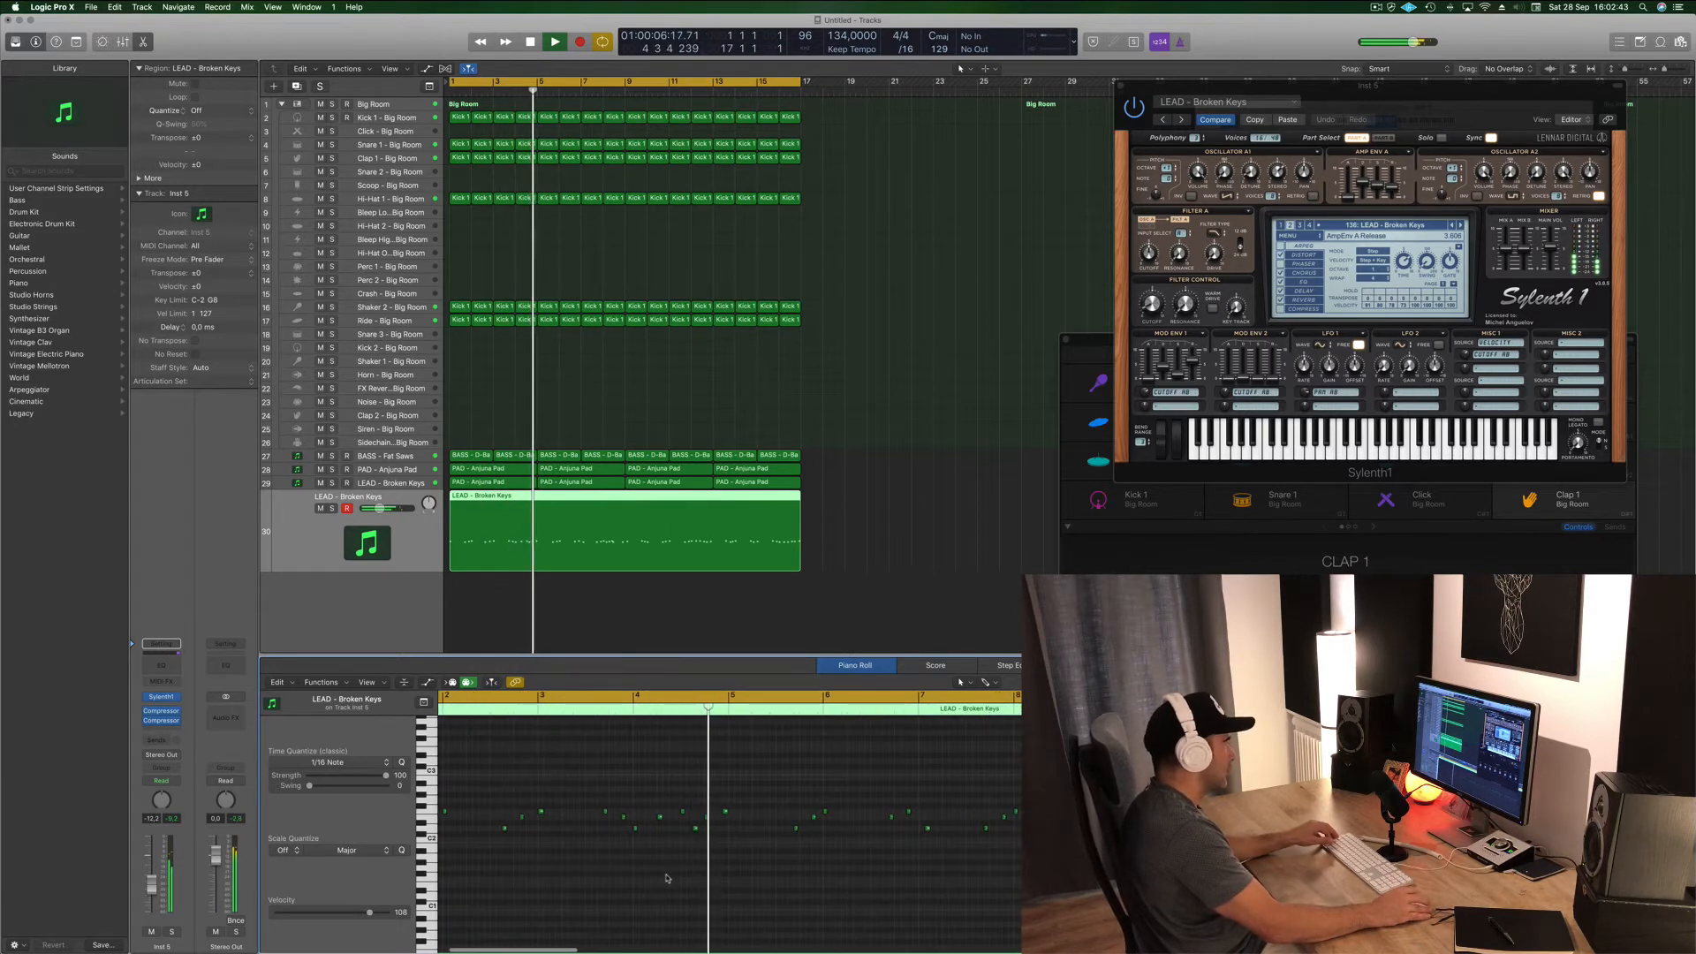
click(720, 811)
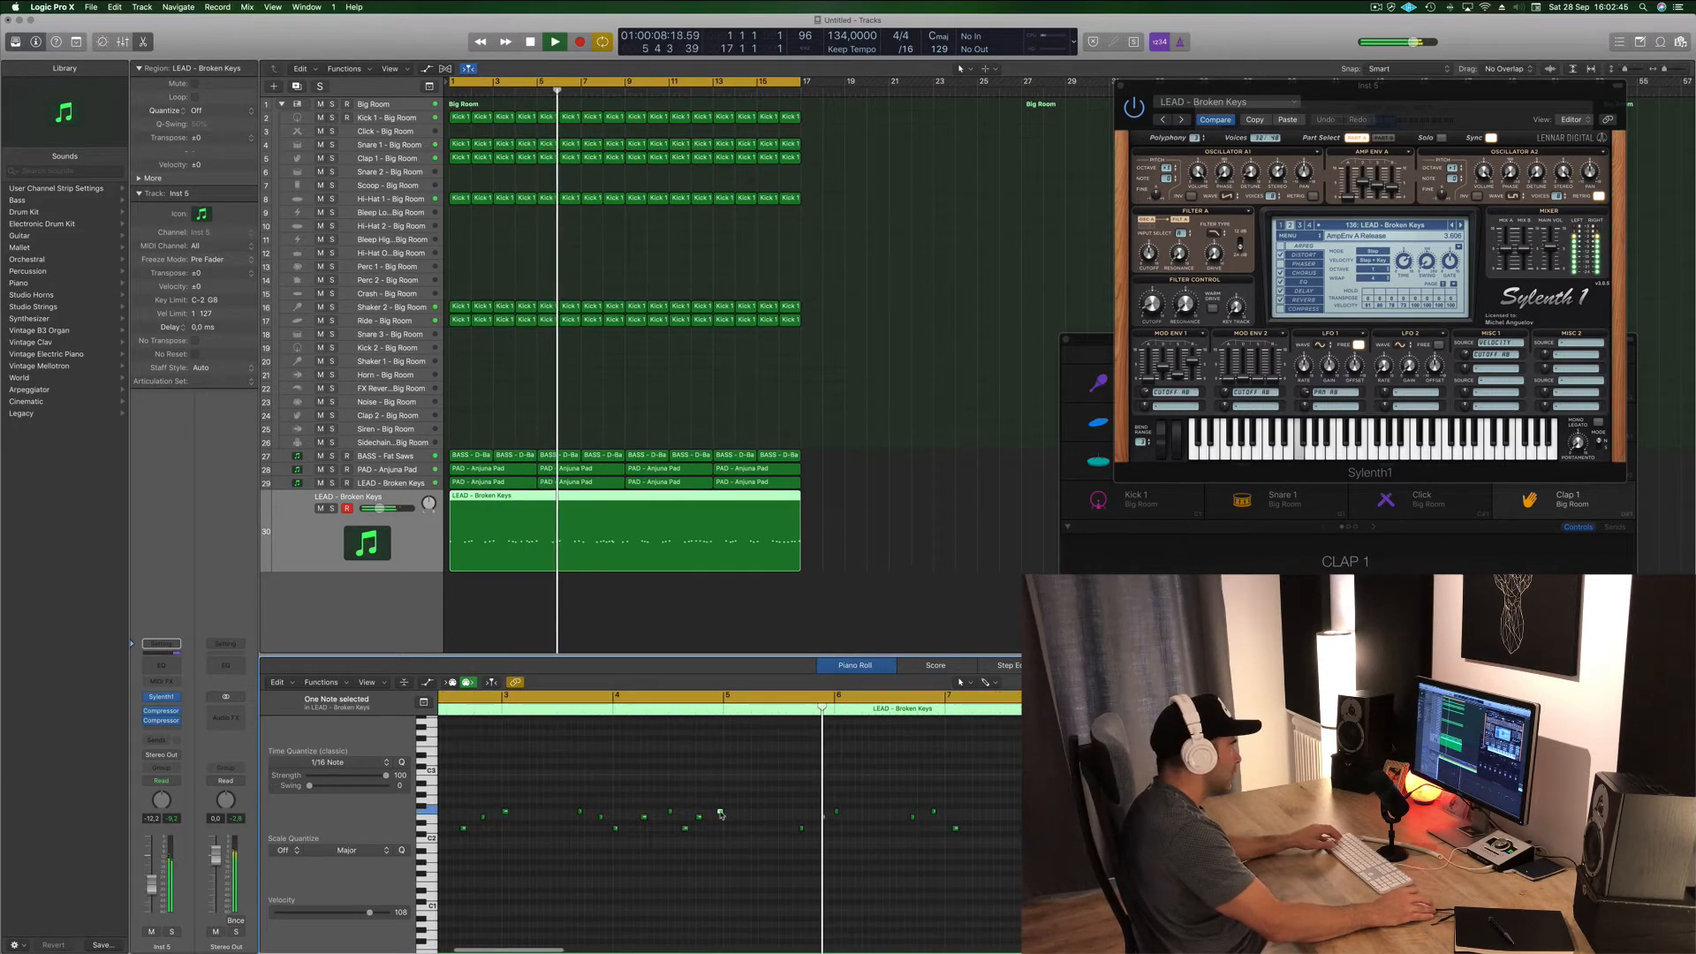
key(Delete)
- Replay the lead melody from the start and check its notes up to bar 6
key(space)
key(space)
scroll(696, 841, down, 2)
scroll(649, 830, down, 1)
scroll(638, 864, up, 1)
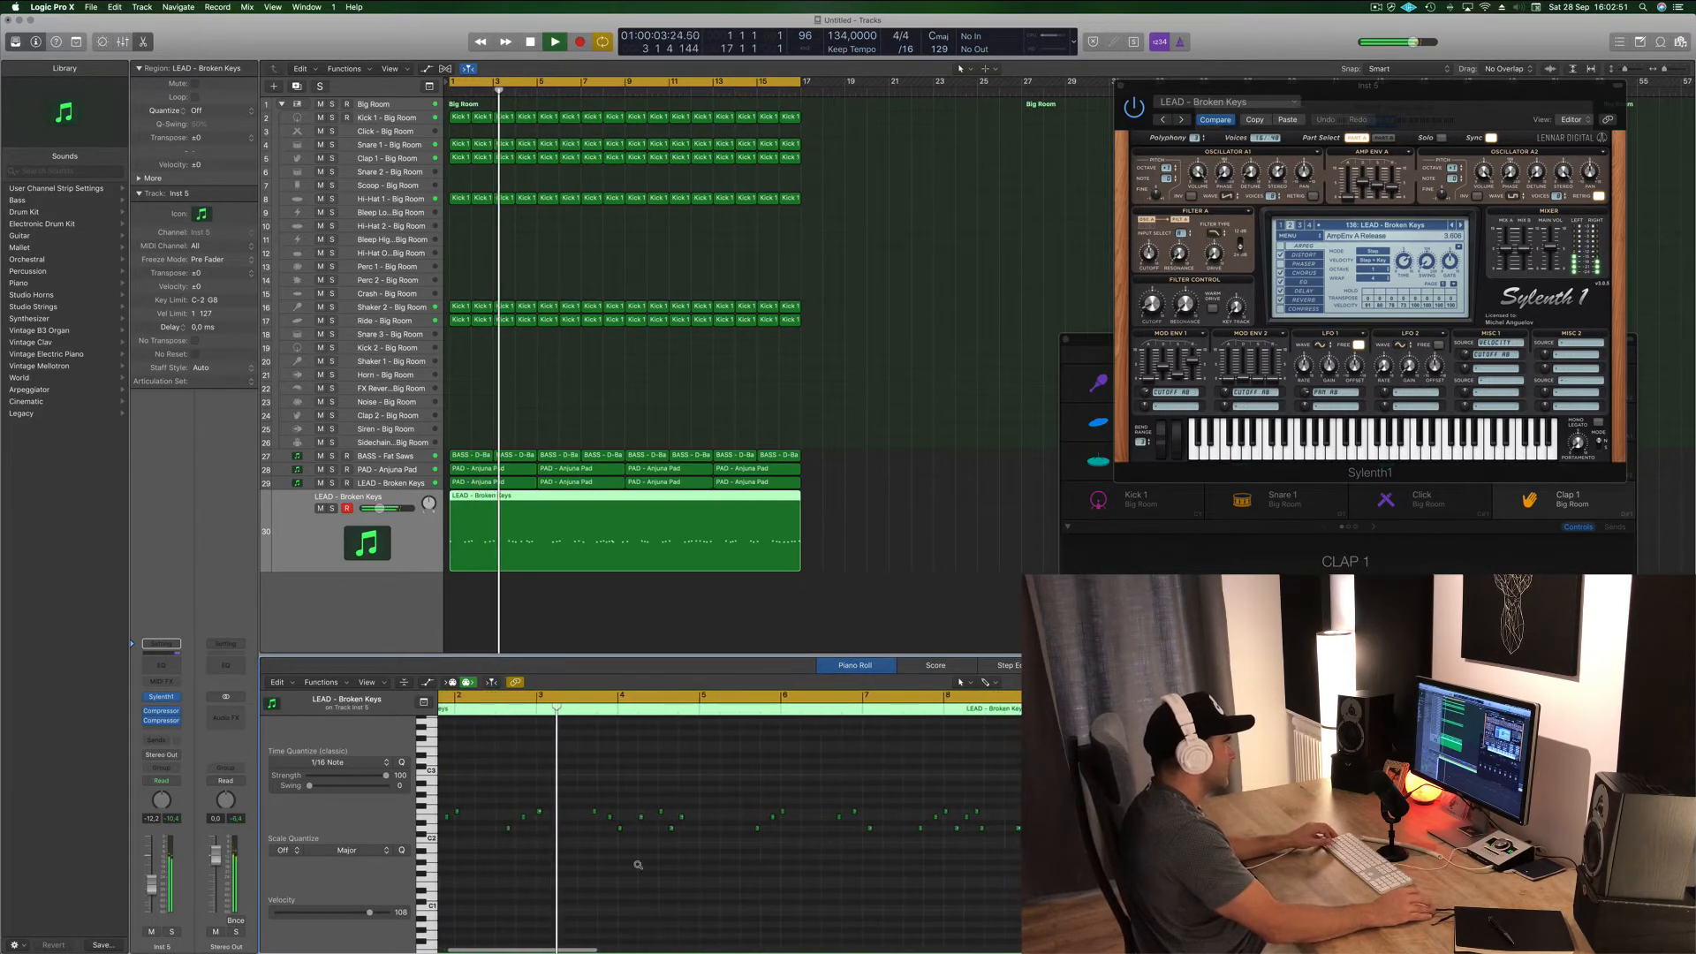
scroll(609, 879, up, 2)
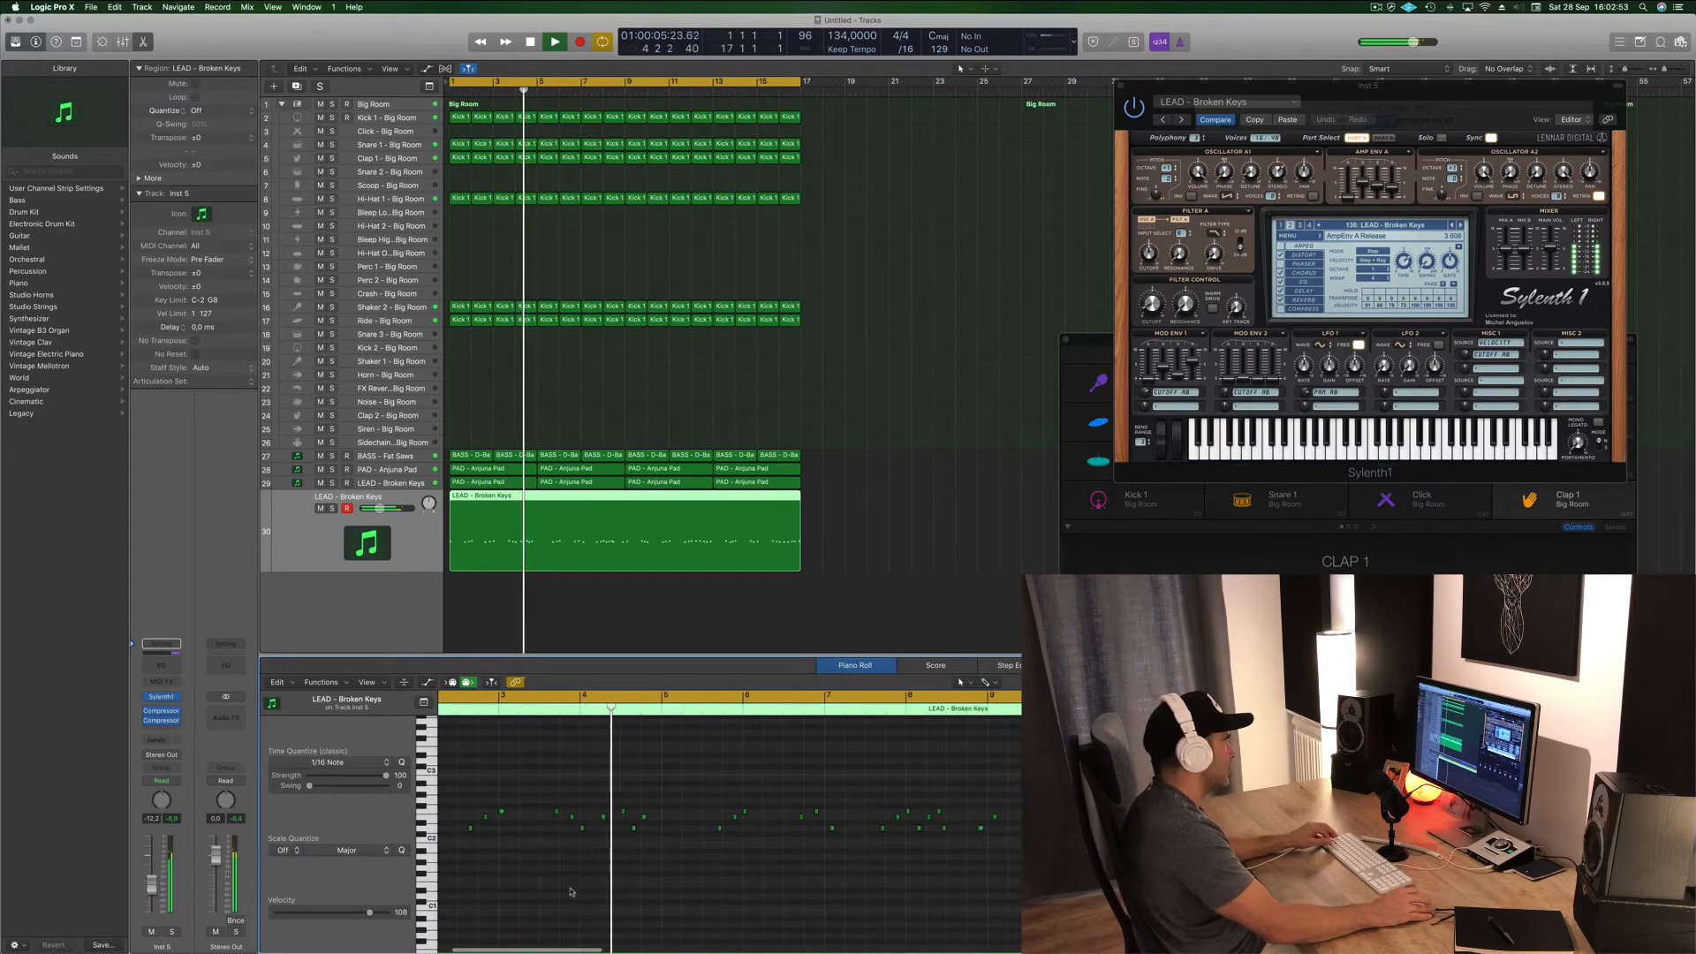
scroll(581, 889, up, 1)
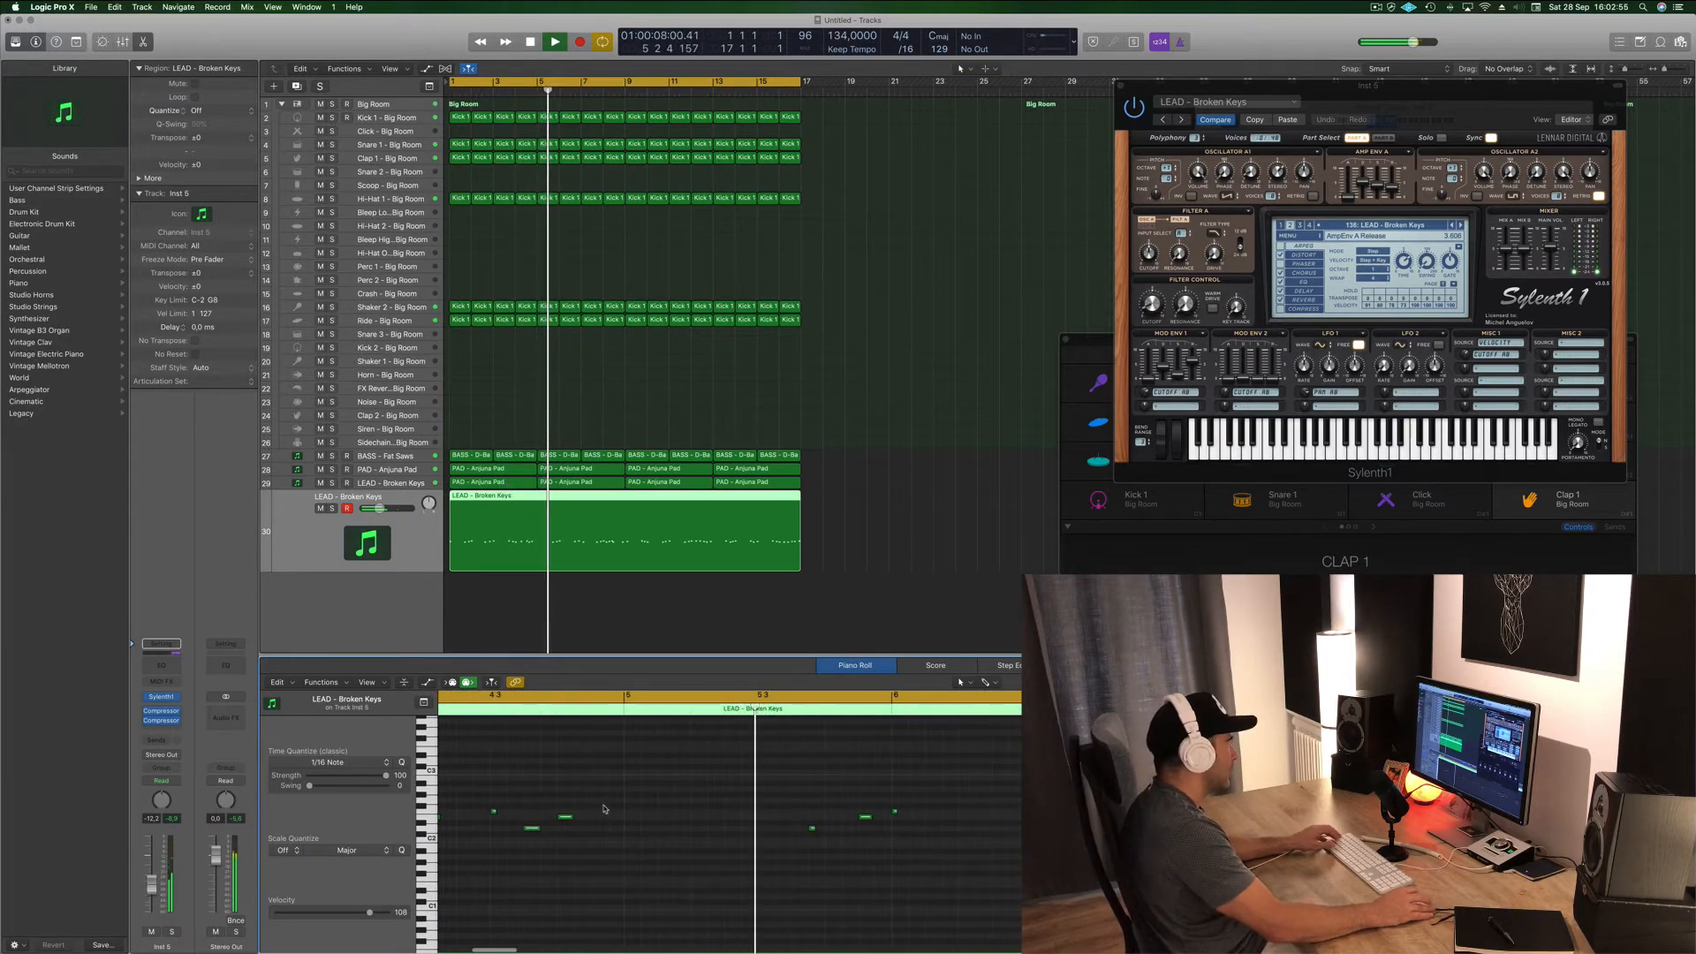
- Split the LEAD - Broken Keys region at bar 5 and delete the part after the split
click(537, 497)
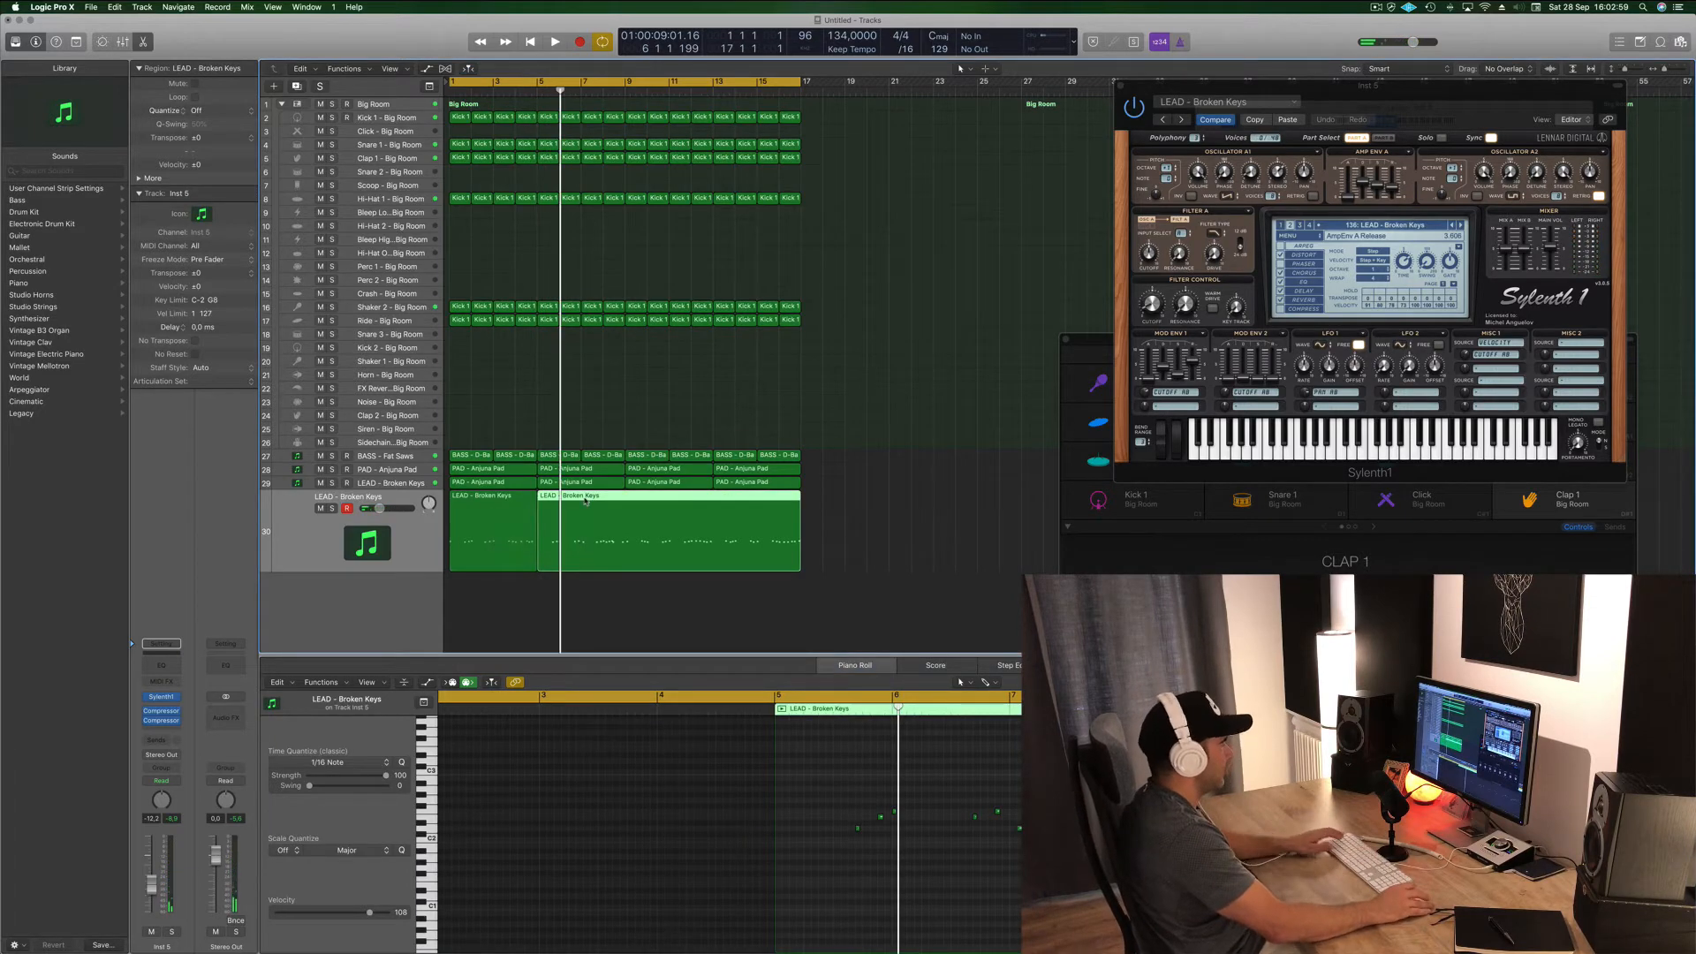
key(Delete)
- Copy the four-bar lead region to bar 5, and repeat both regions to fill the lead track up to bar 17
mouse_move(481, 510)
mouse_down()
mouse_move(565, 511)
mouse_move(499, 522)
mouse_up()
key(space)
ctrl+alt+click(645, 521)
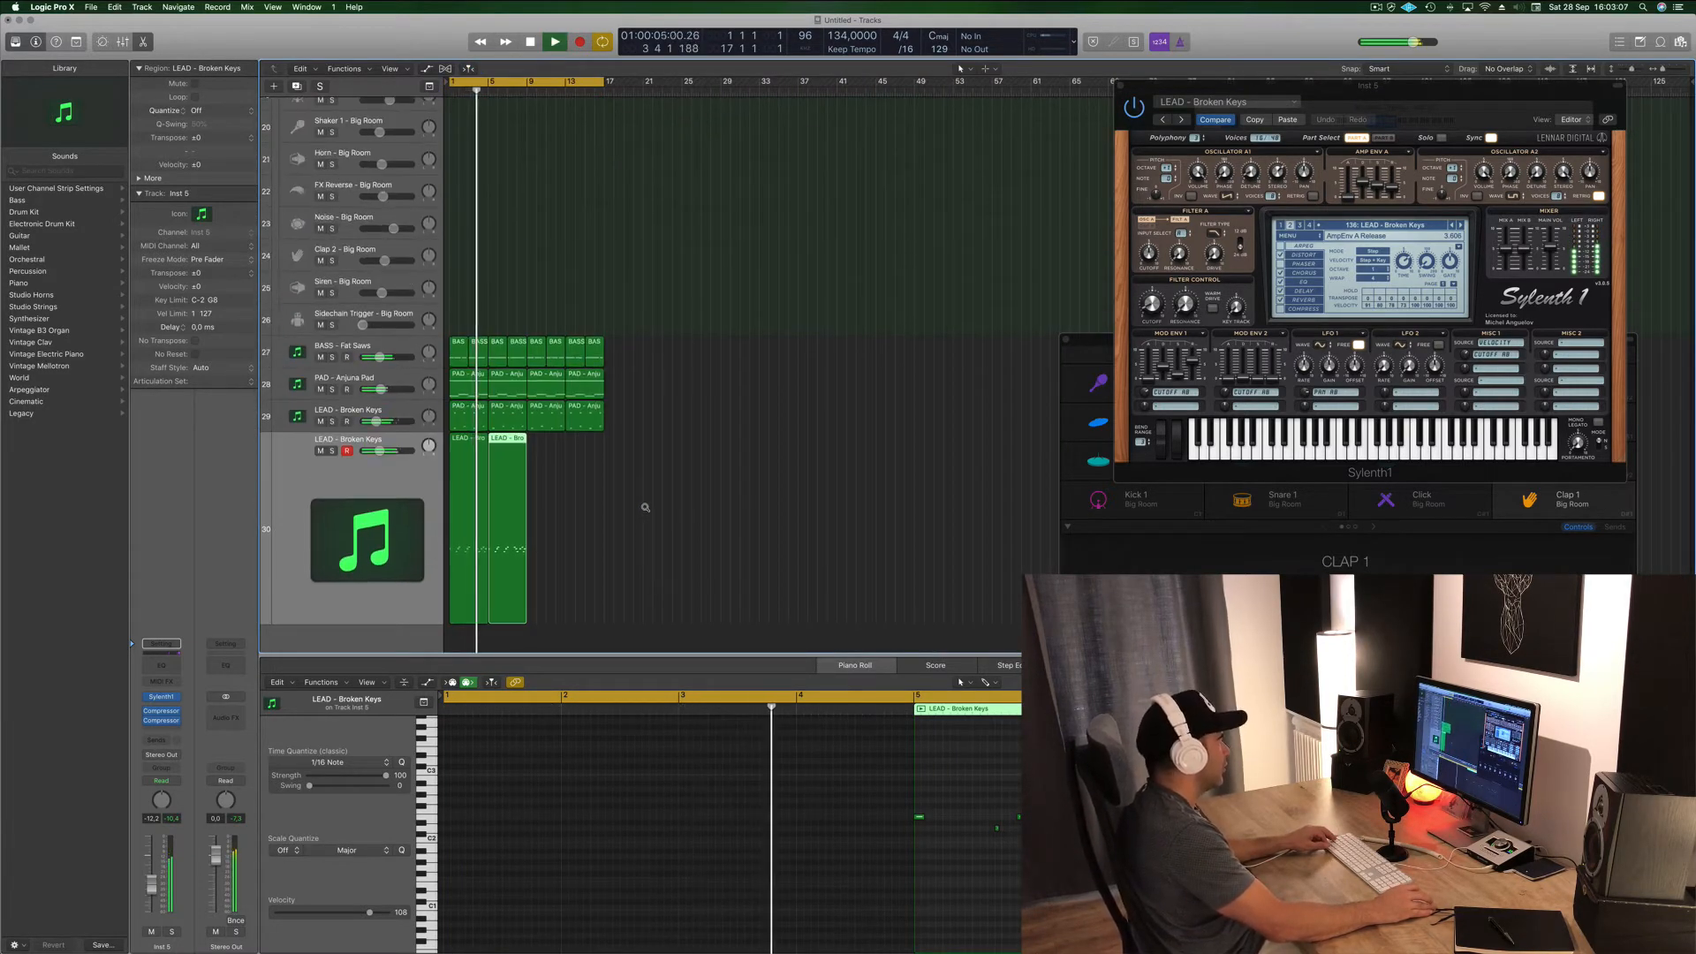
shift+click(474, 456)
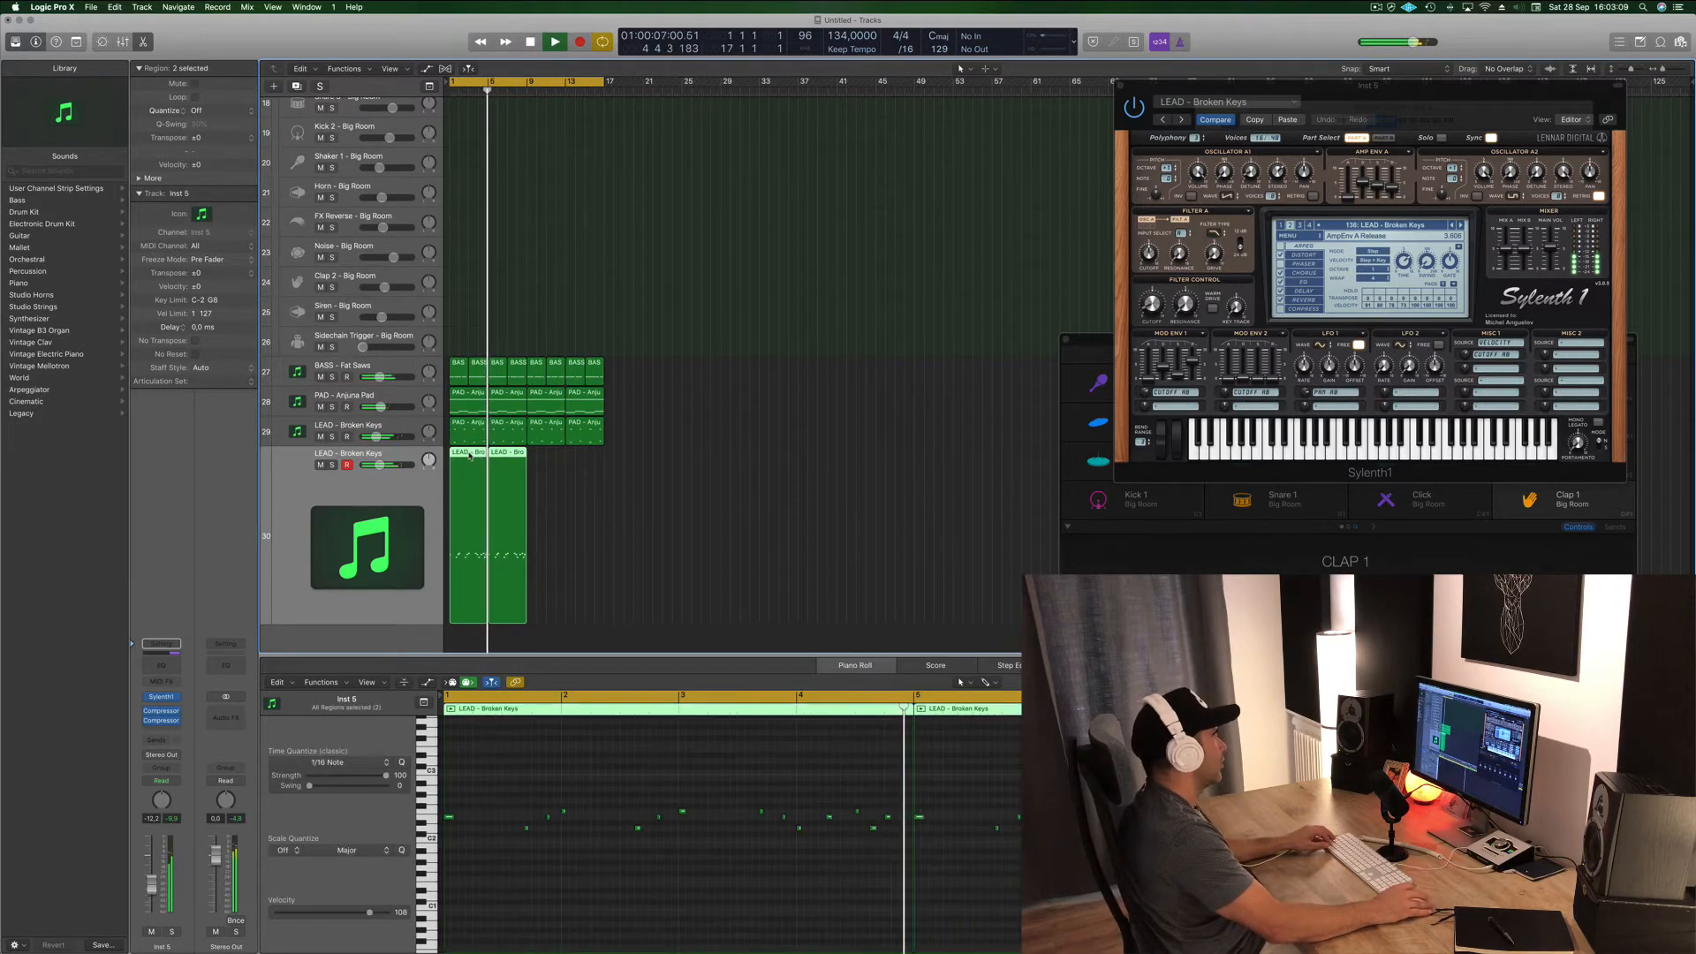
key(super+r)
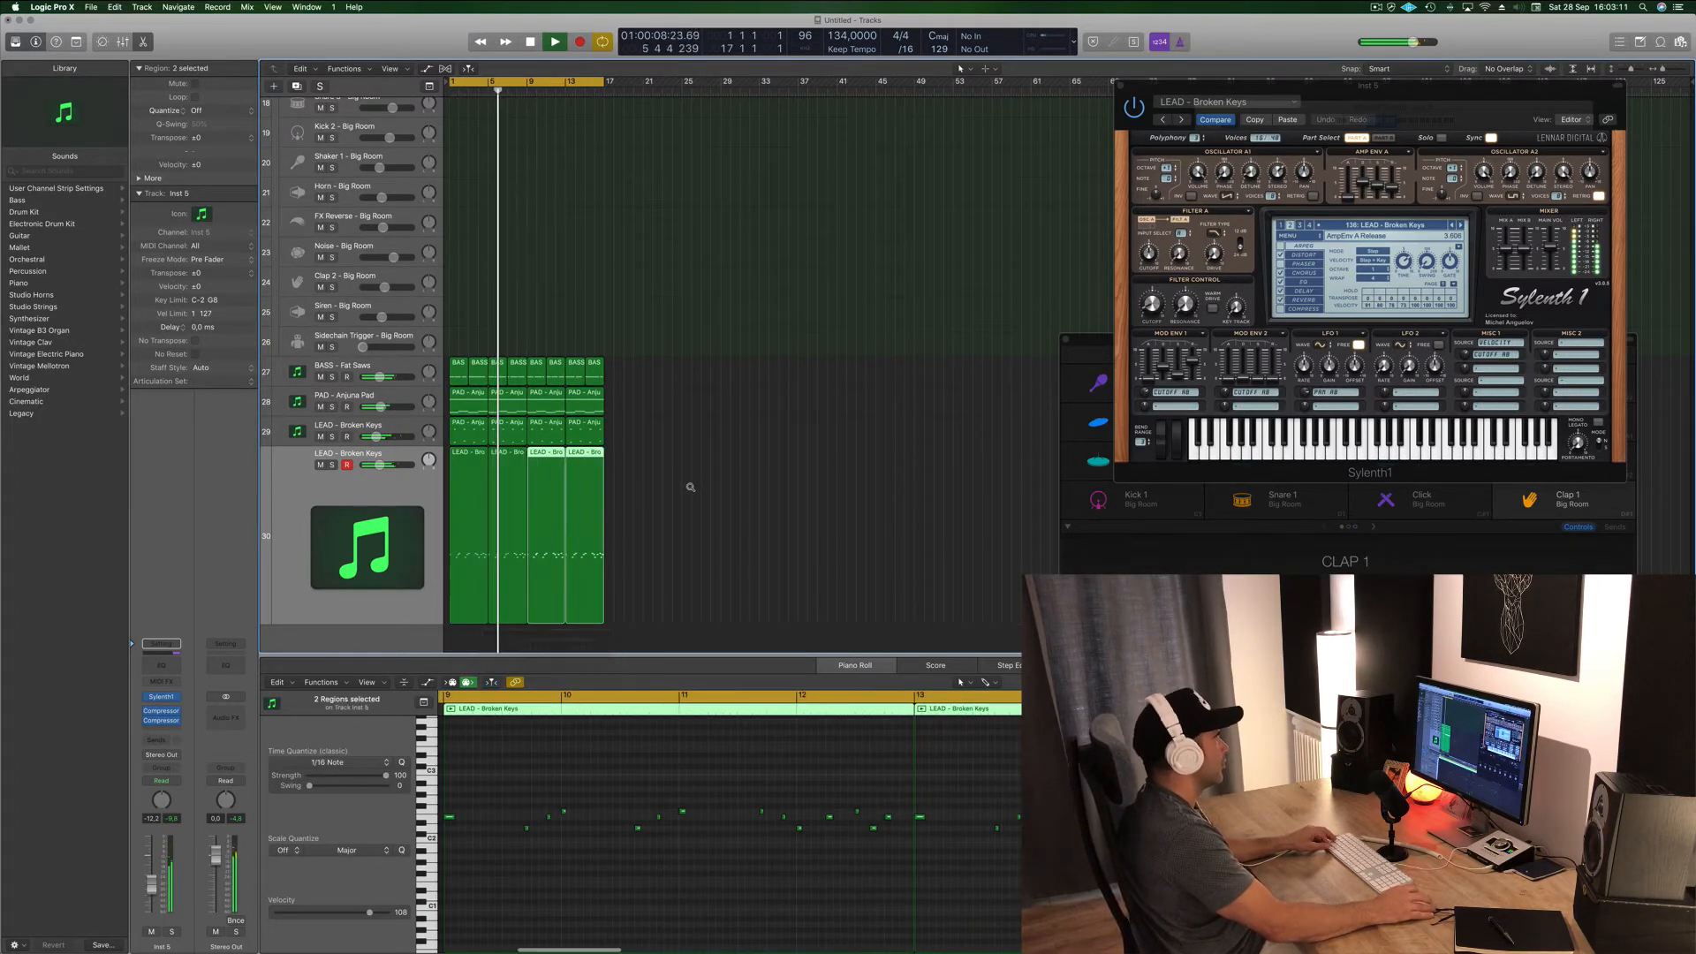
scroll(691, 488, down, 5)
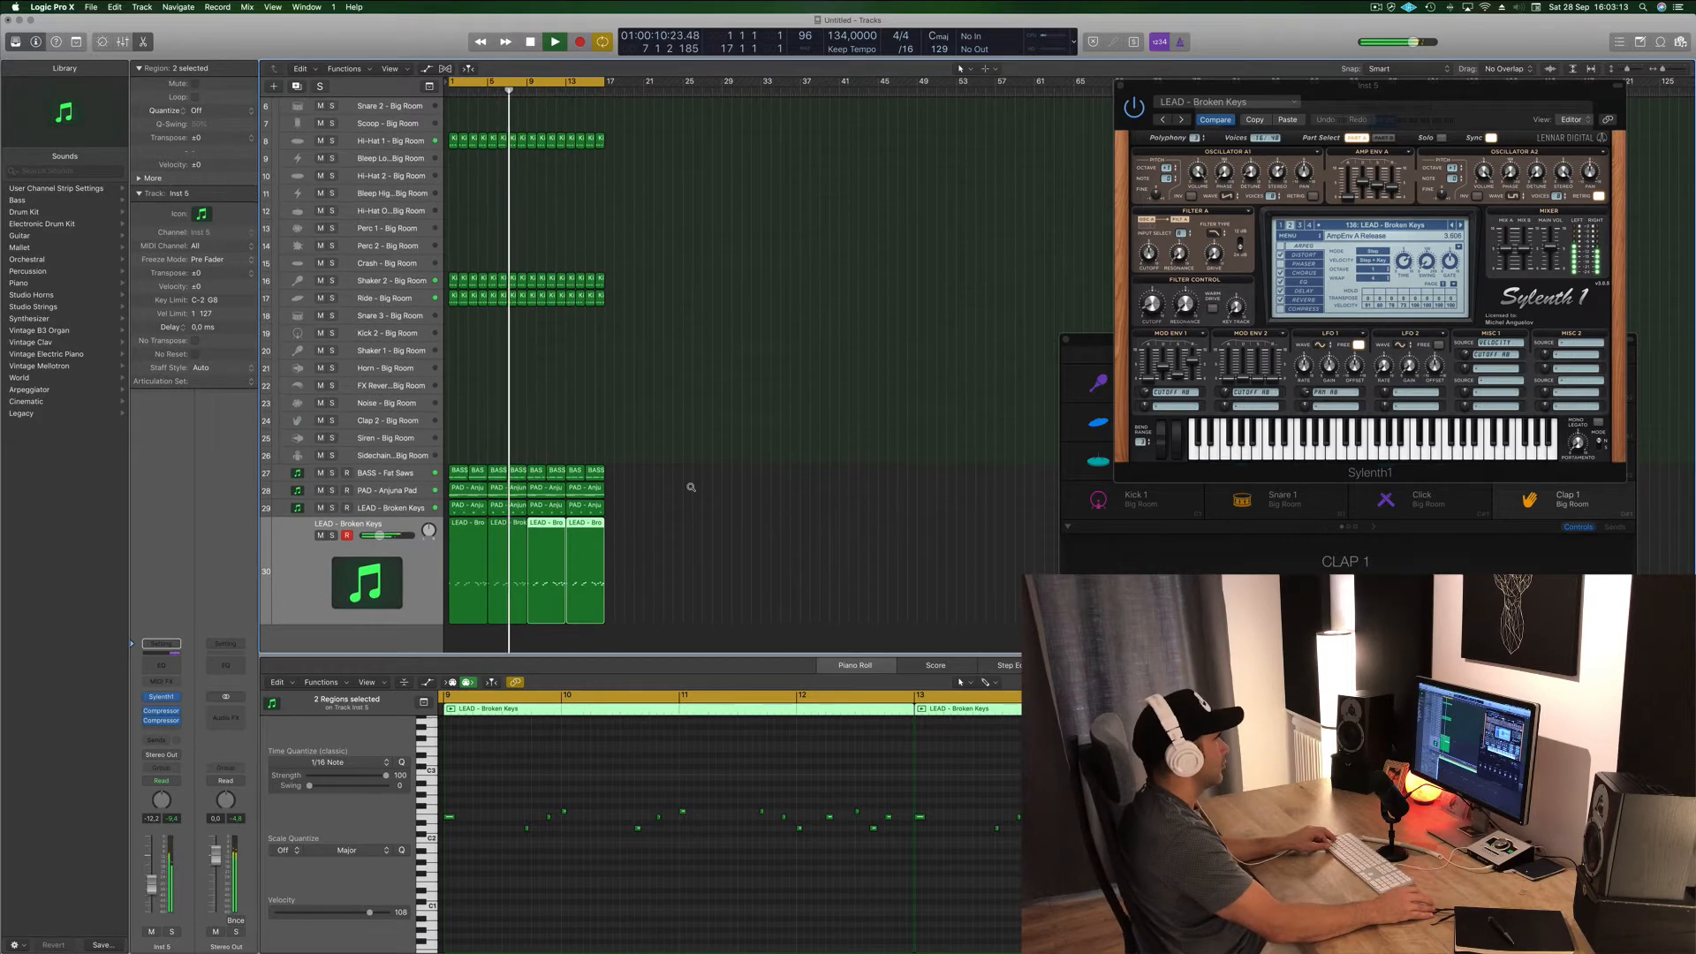
scroll(691, 488, down, 3)
- Select all four lead regions and create a duplicate LEAD - Broken Keys track with the same Sylenth1 instrument below
click(311, 602)
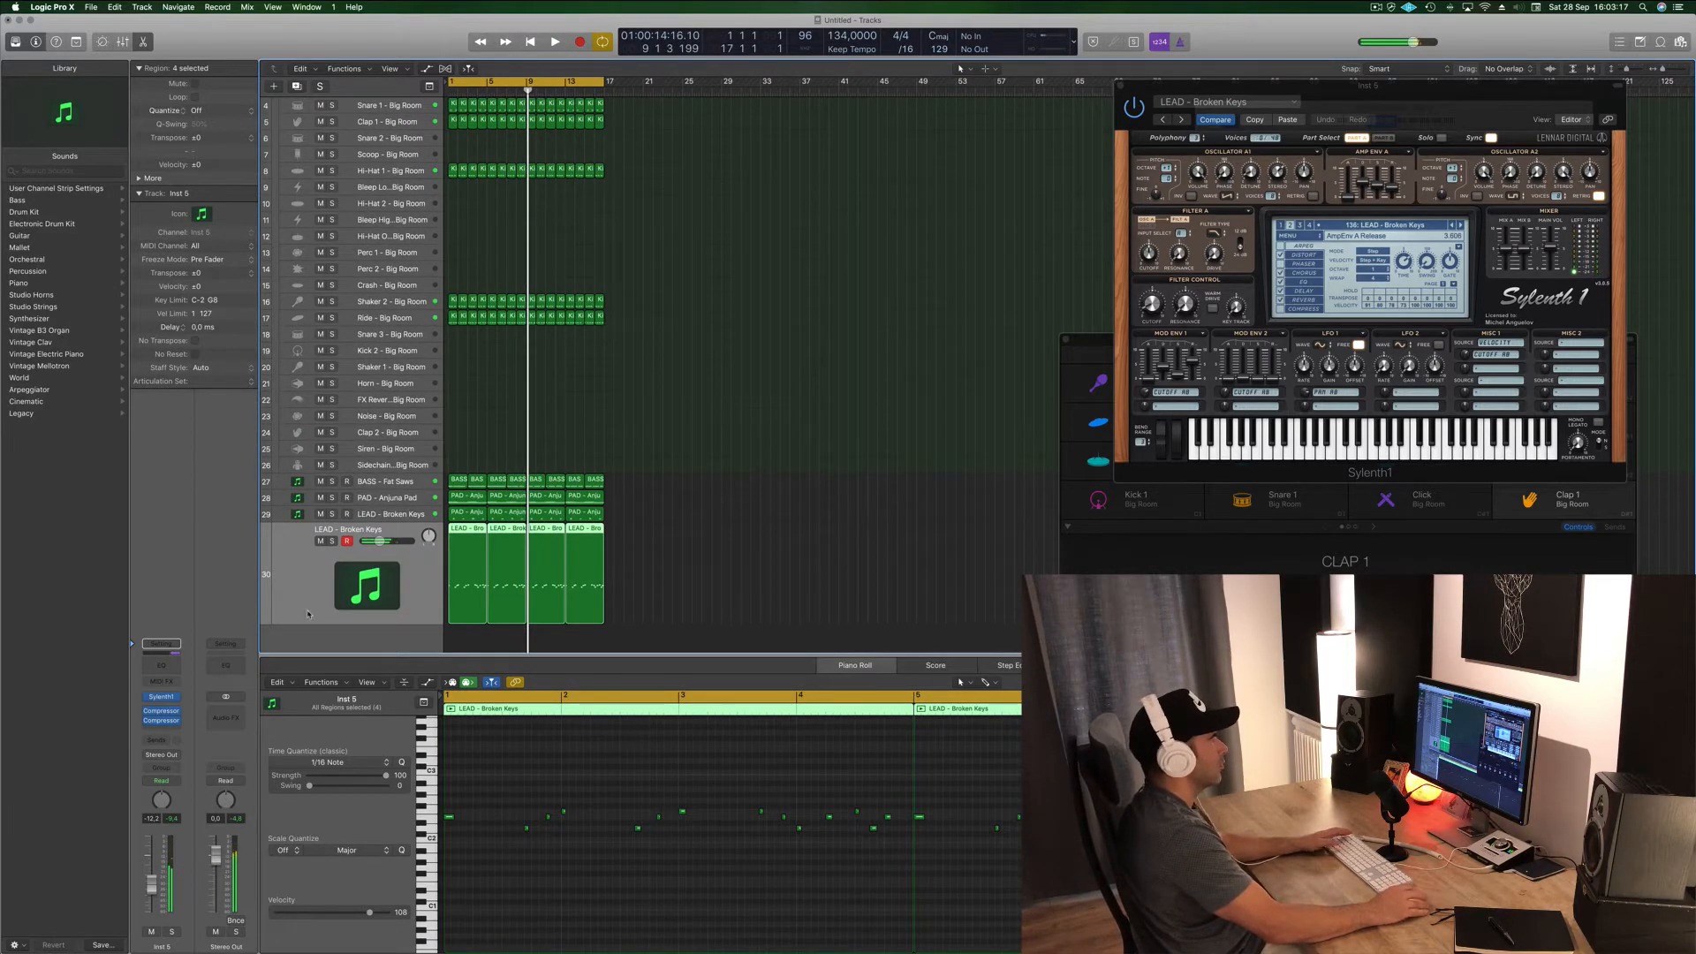
key(Return)
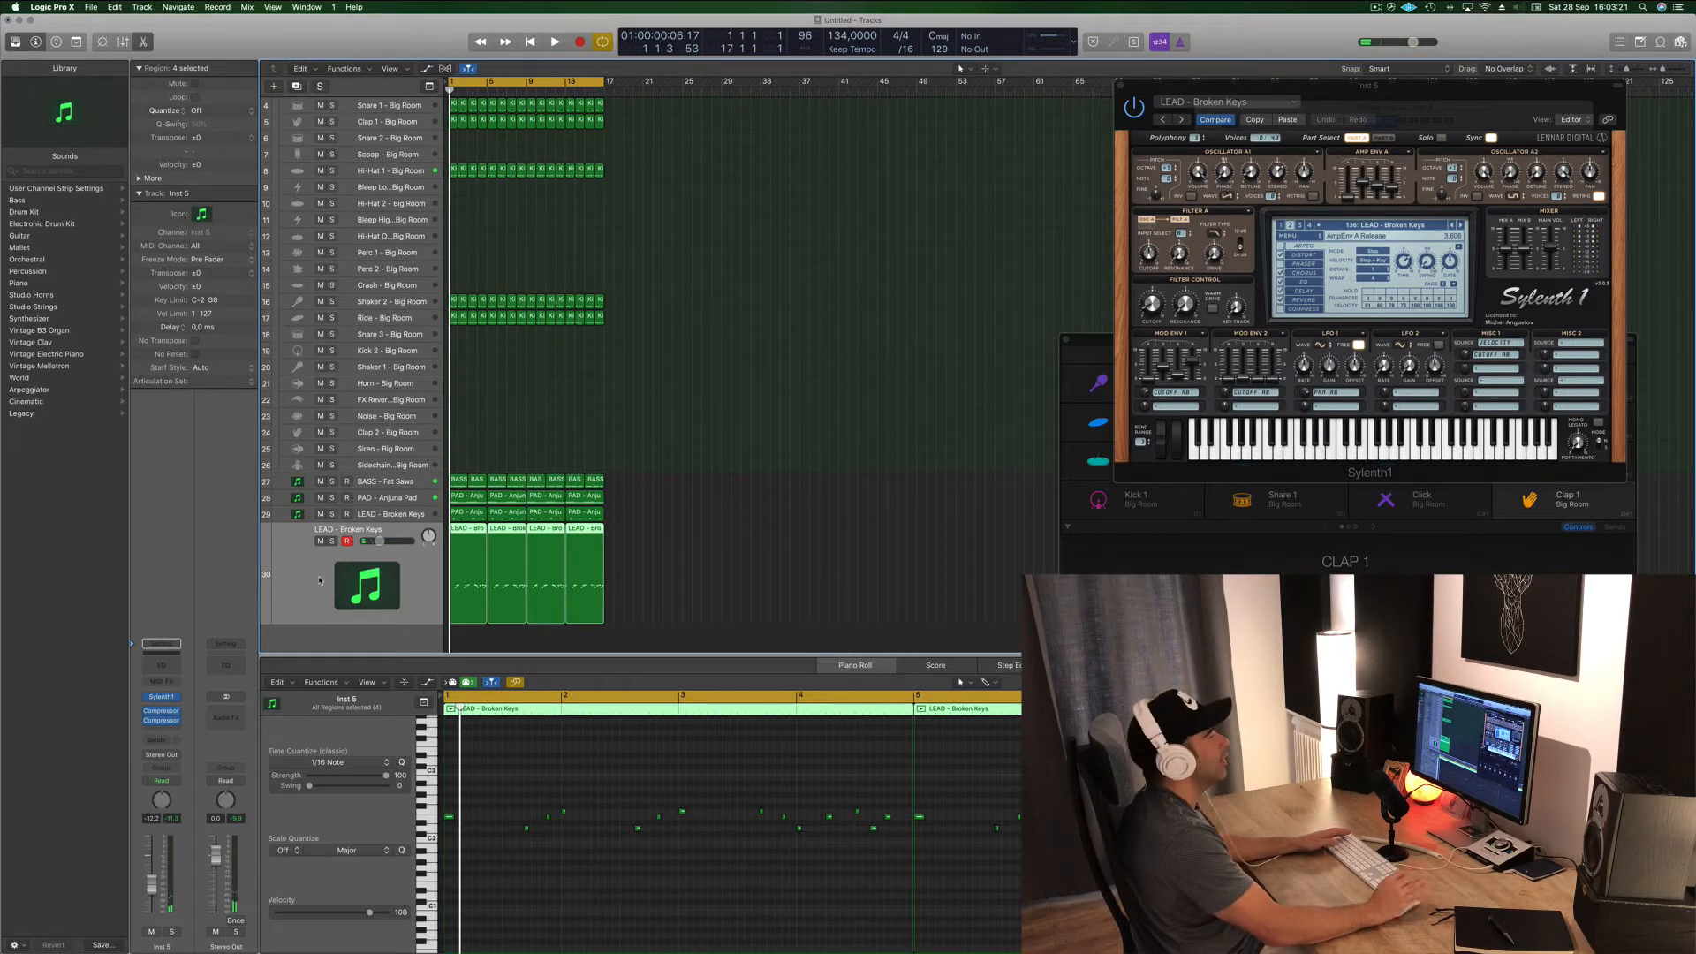
drag(1462, 112, 1221, 137)
key(space)
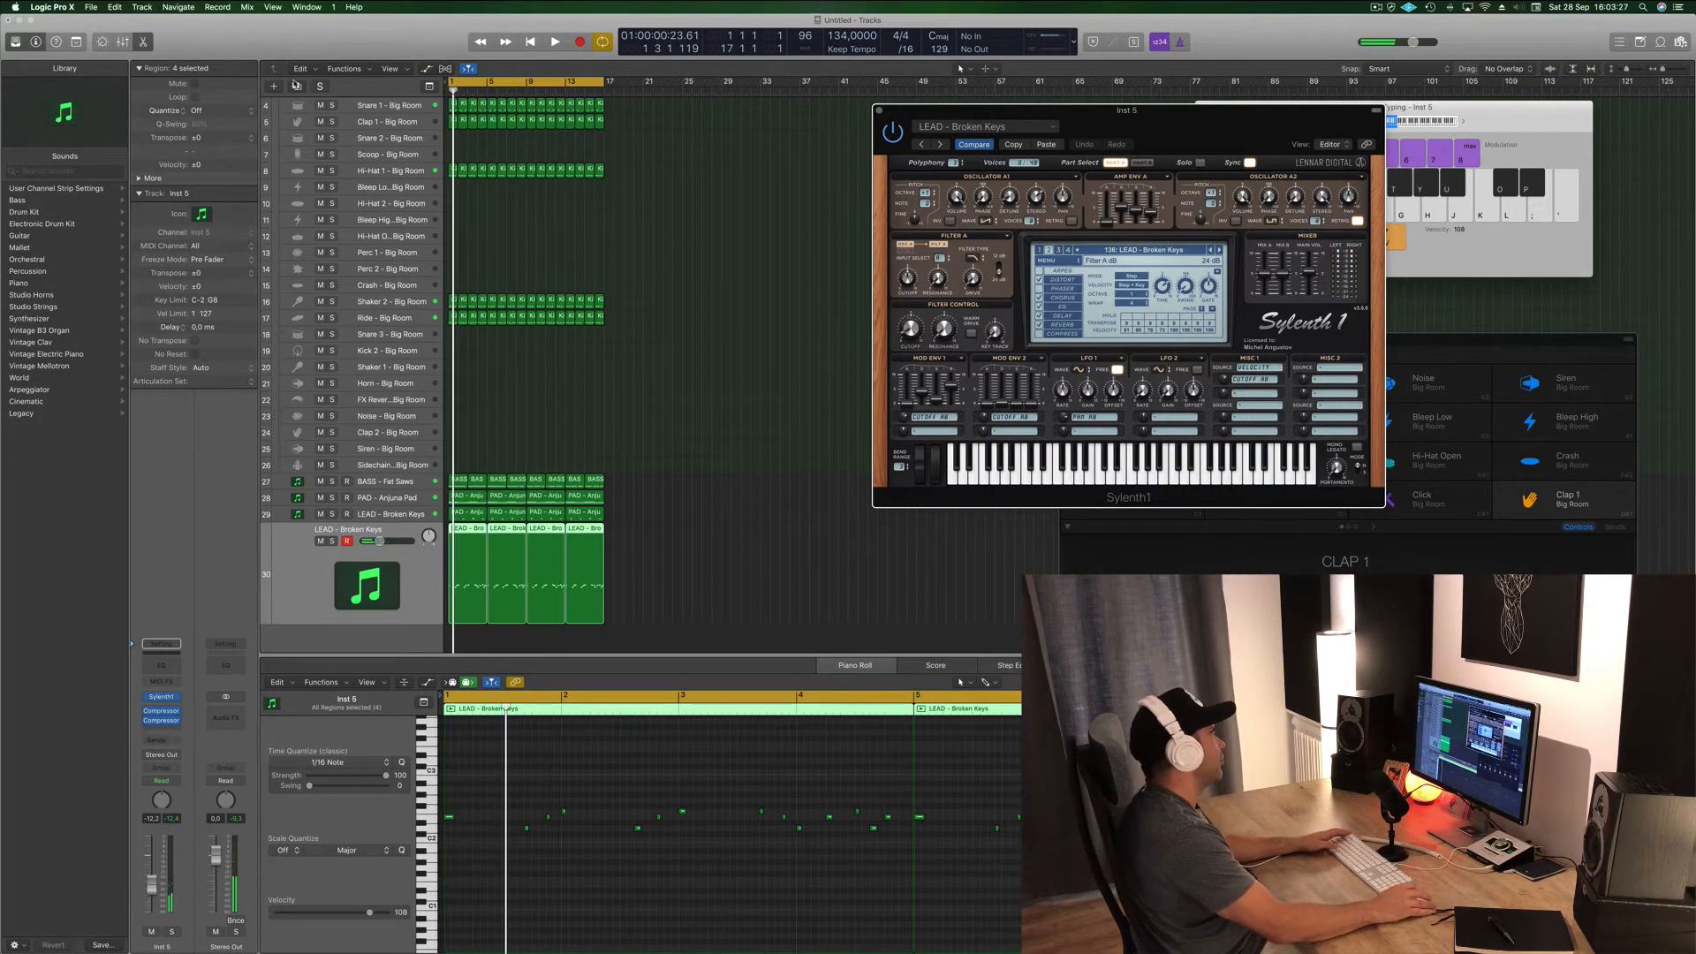
click(637, 546)
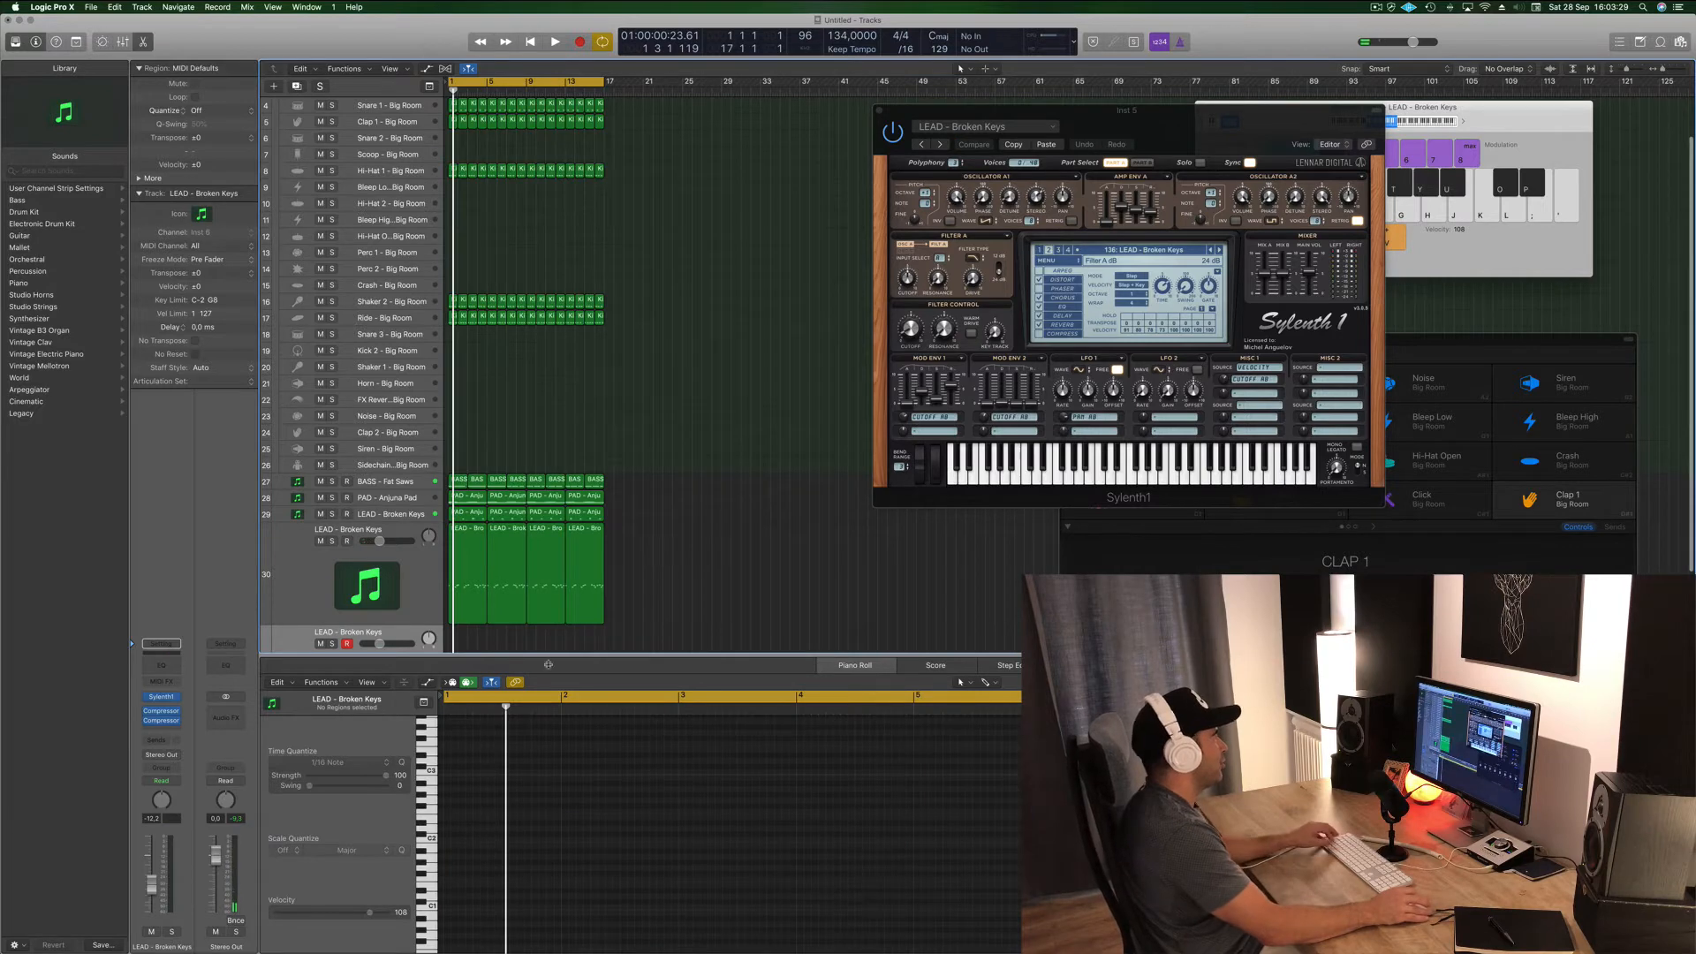
- Mute the original lead track and copy its four regions onto the duplicate track at bar 1, with playback running
click(320, 541)
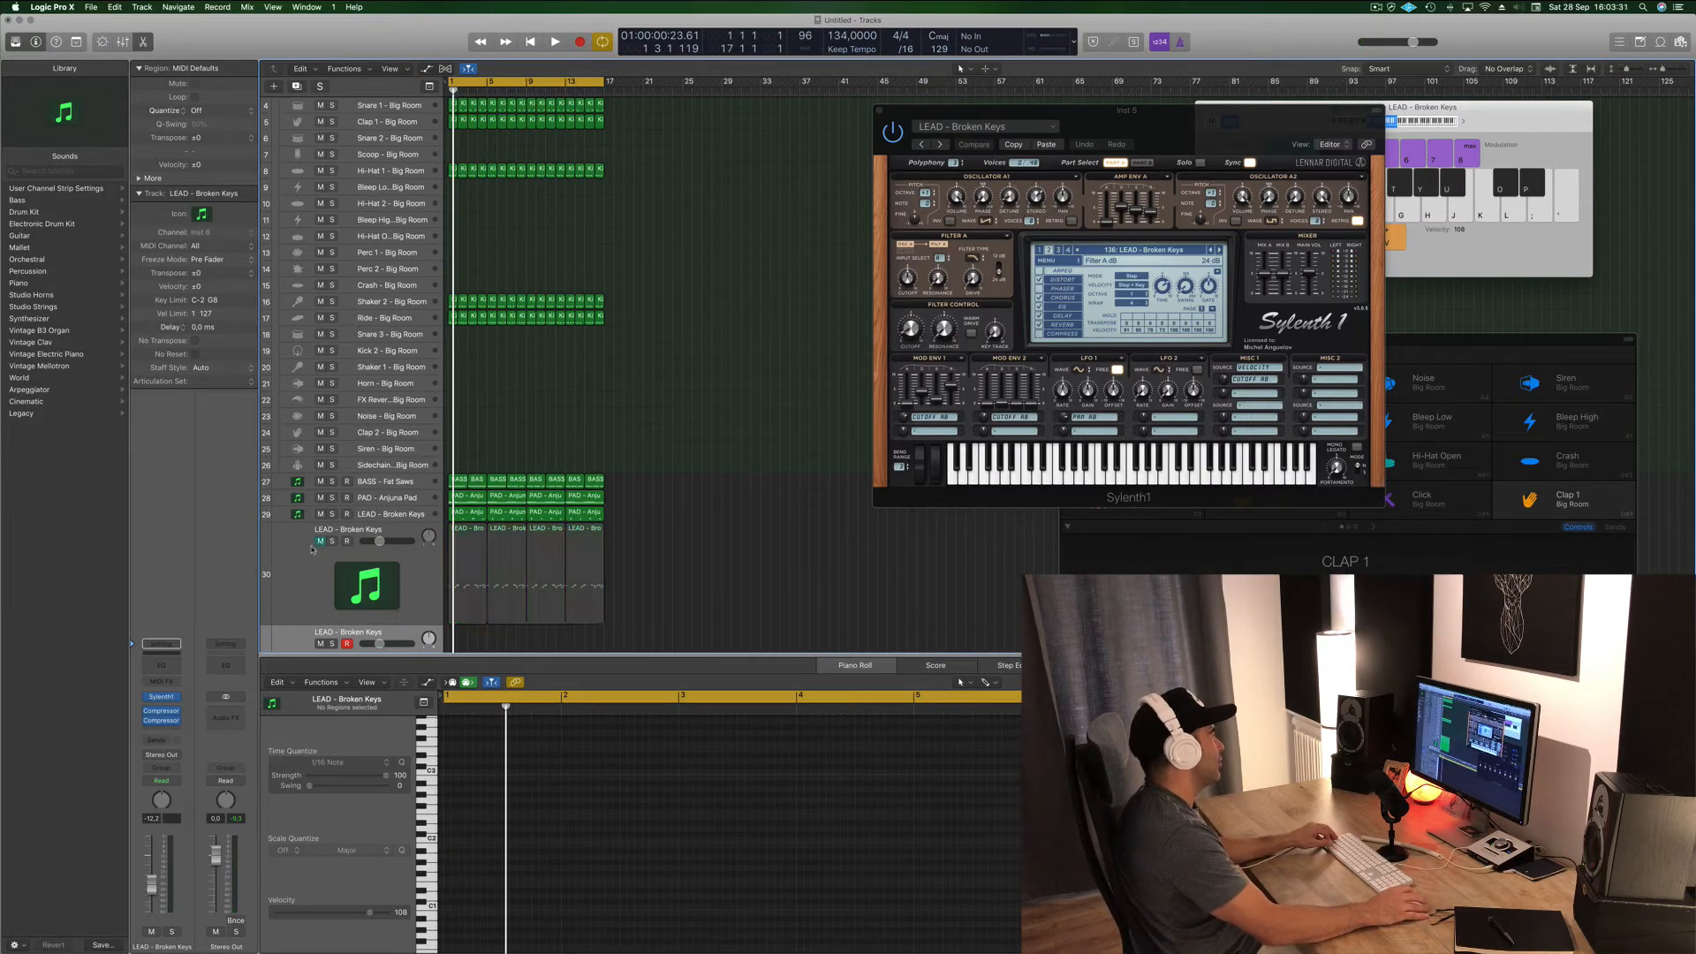
drag(634, 563, 465, 558)
key(space)
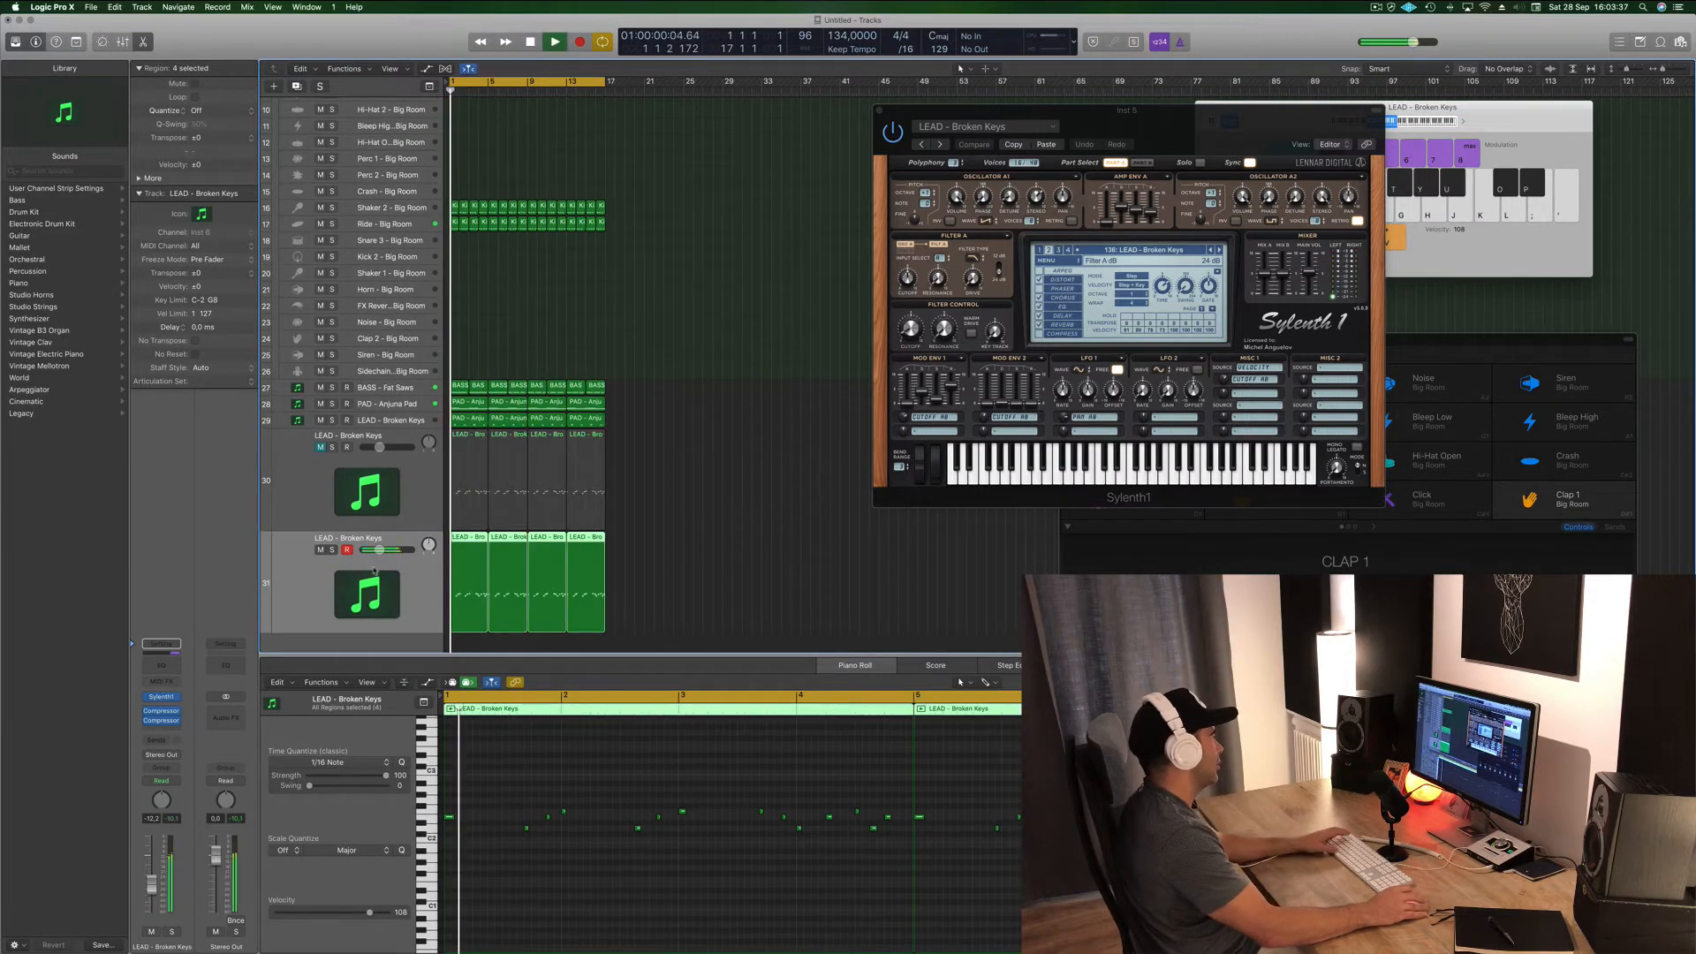
- Open Sylenth1 on the duplicate lead track and step through its presets to LEAD - Disco Lights
click(161, 697)
drag(395, 68, 1101, 419)
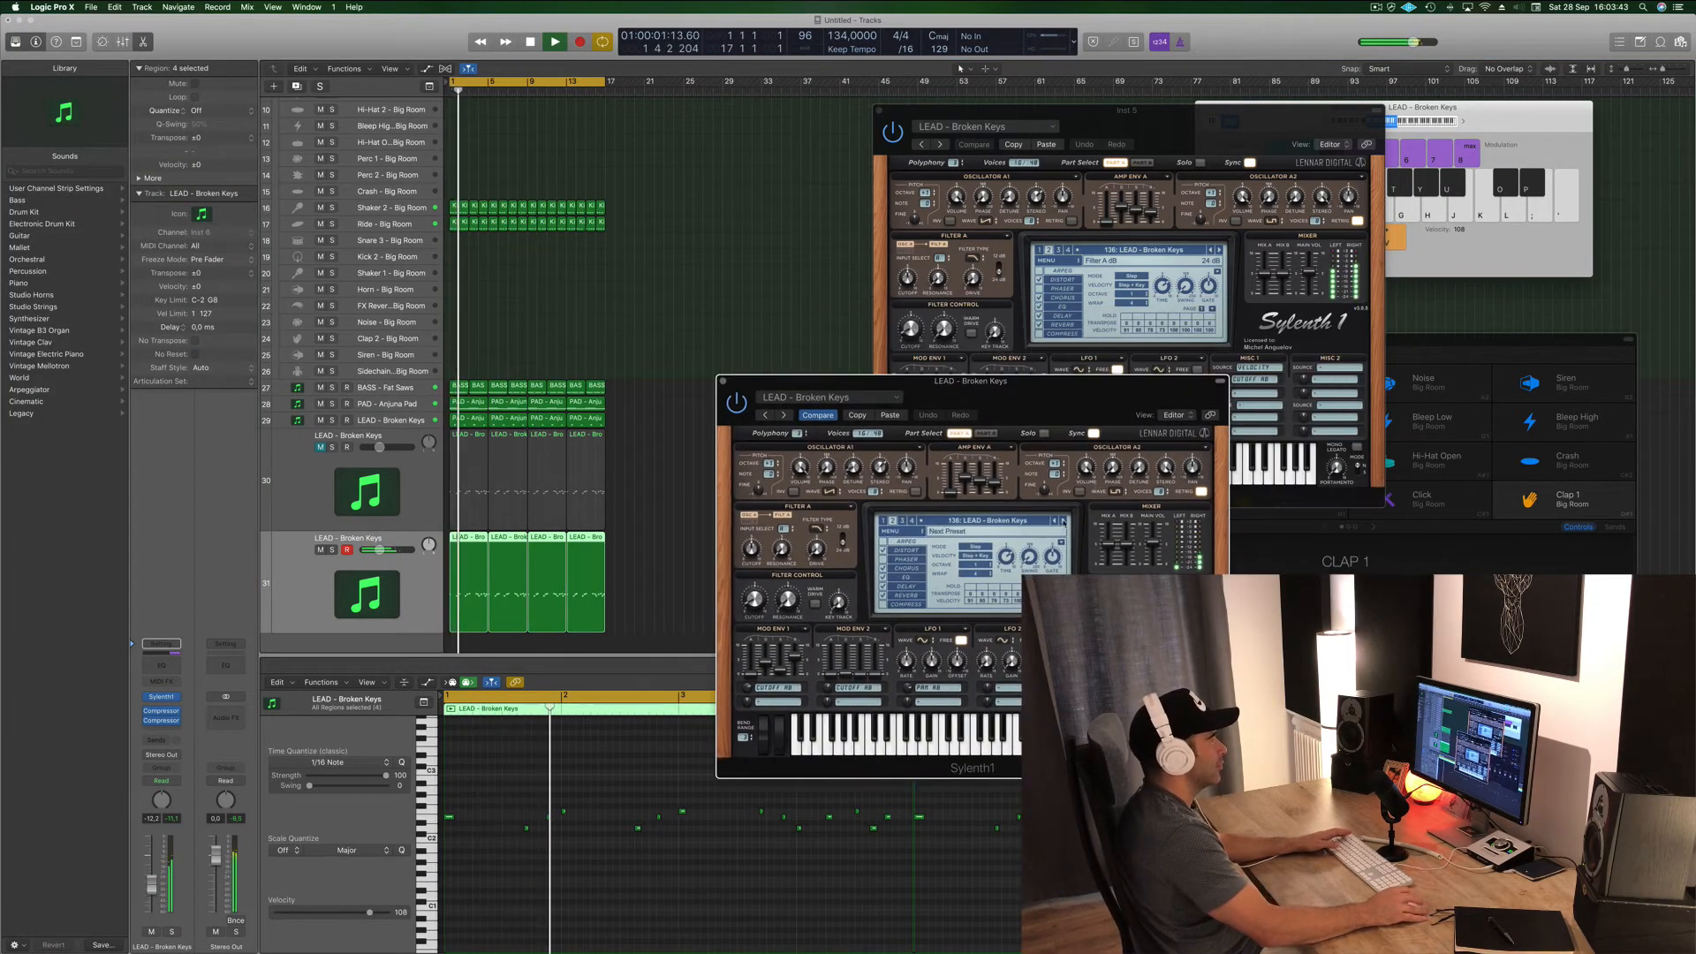
click(1064, 520)
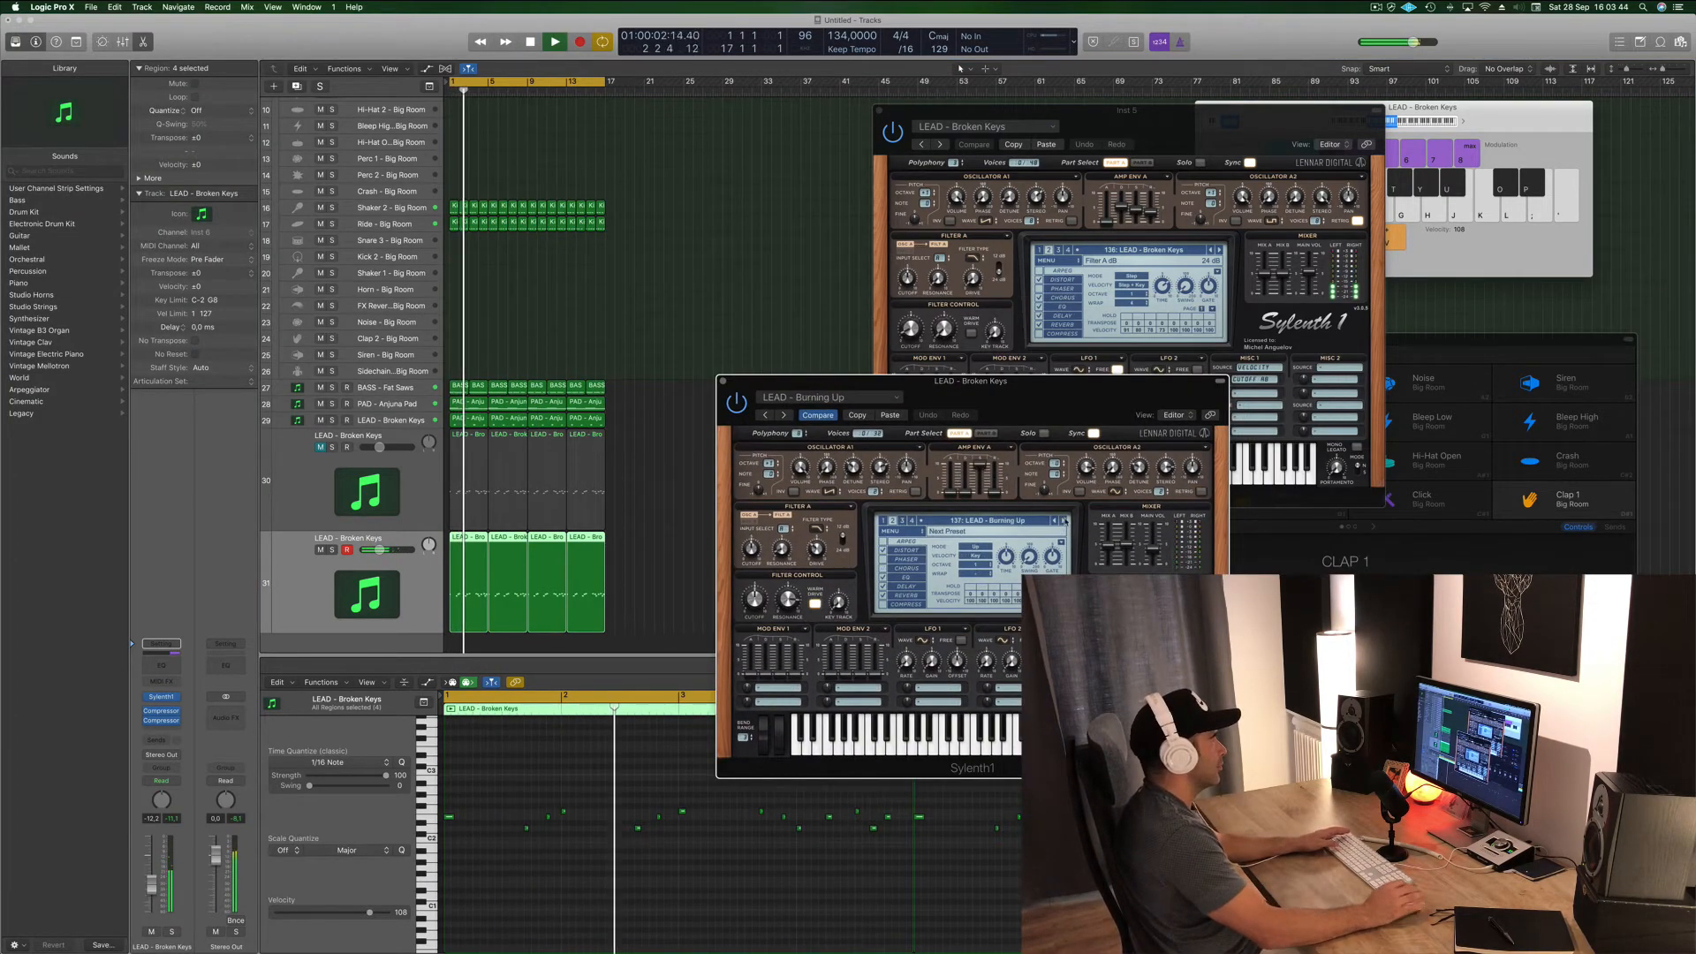
click(1063, 522)
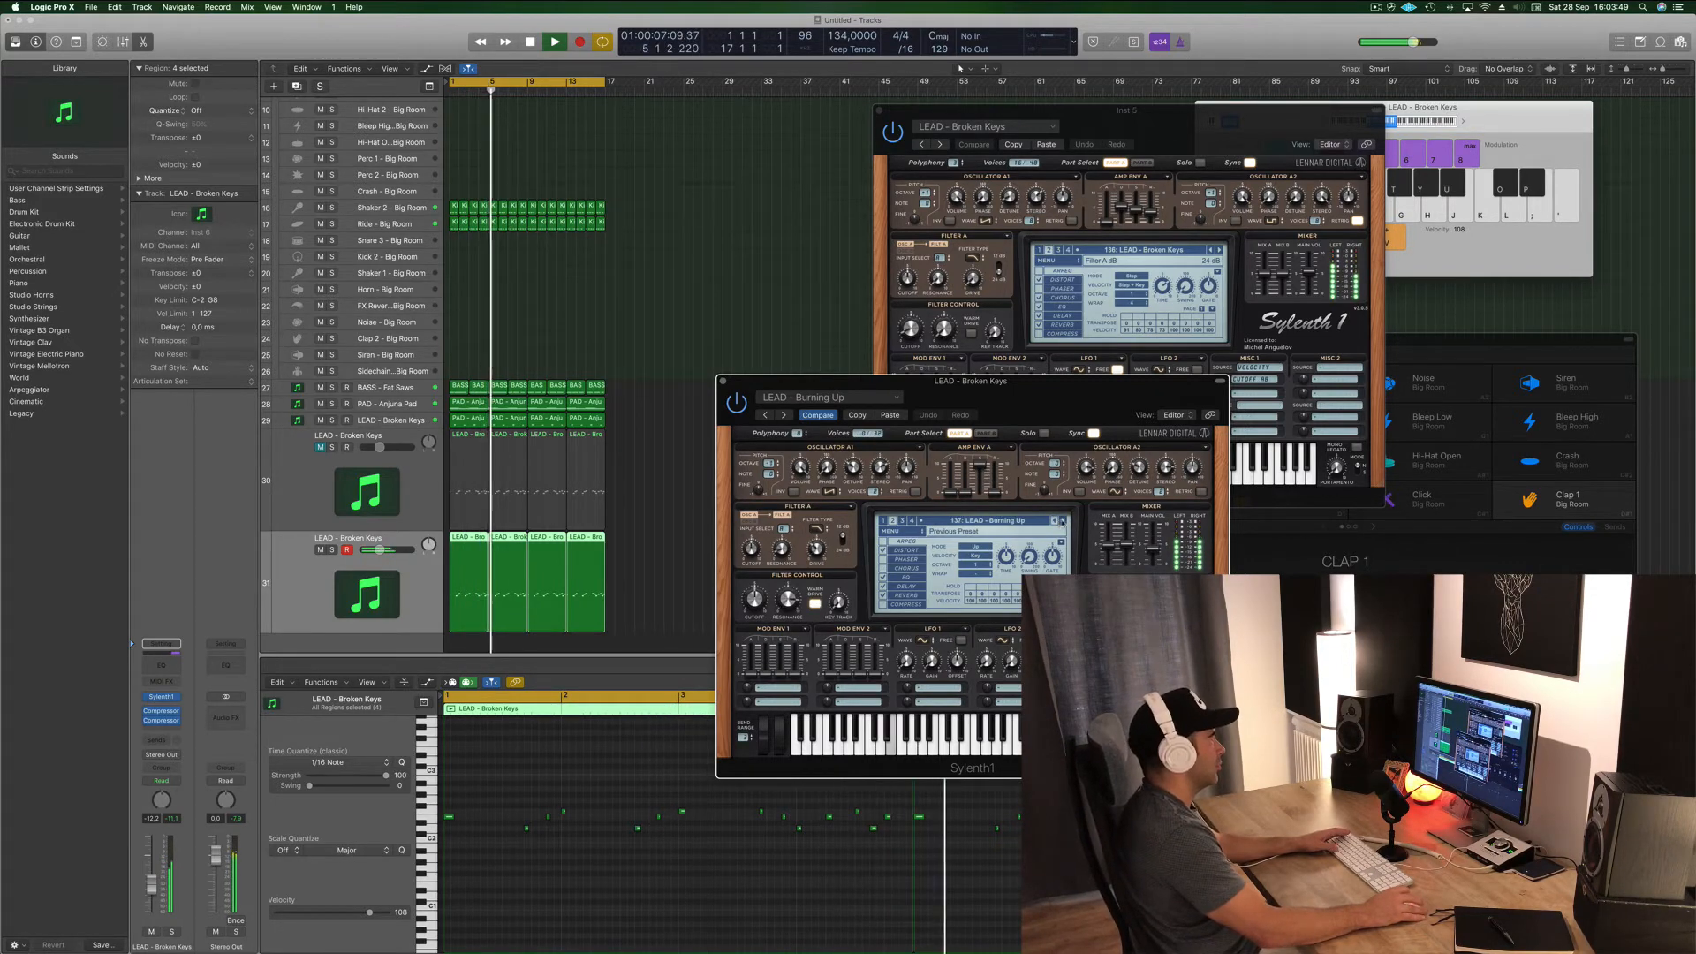
click(1065, 522)
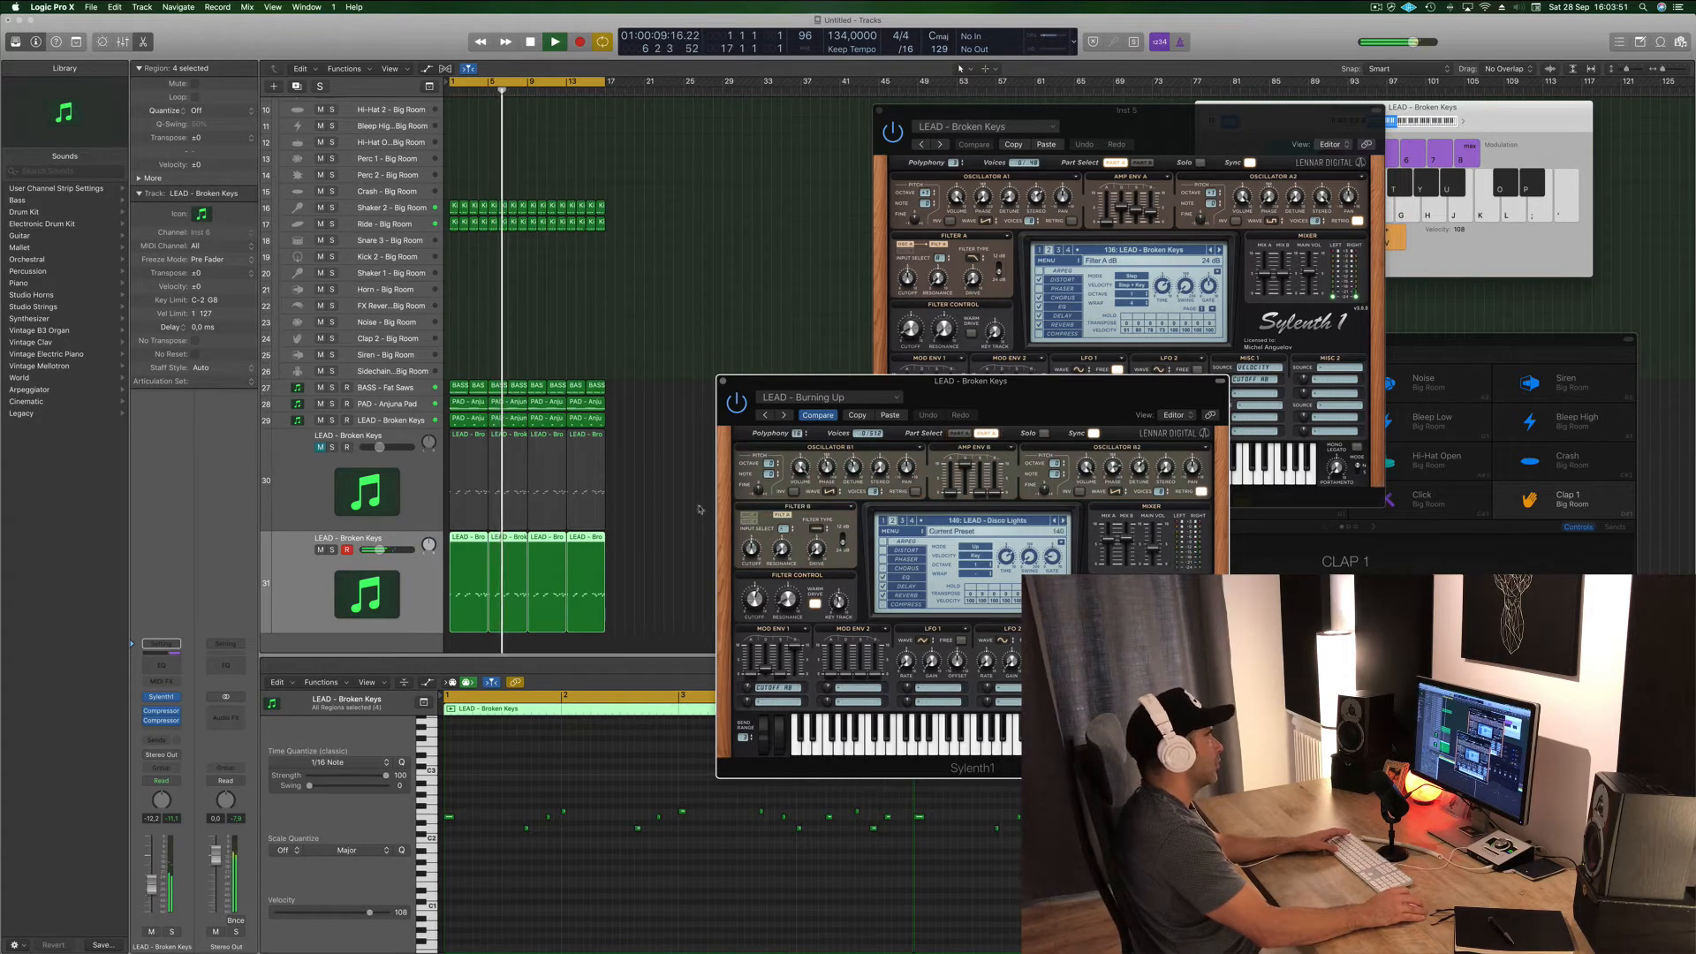
- Unmute the original lead track and lower its volume slightly
click(321, 448)
drag(379, 447, 377, 448)
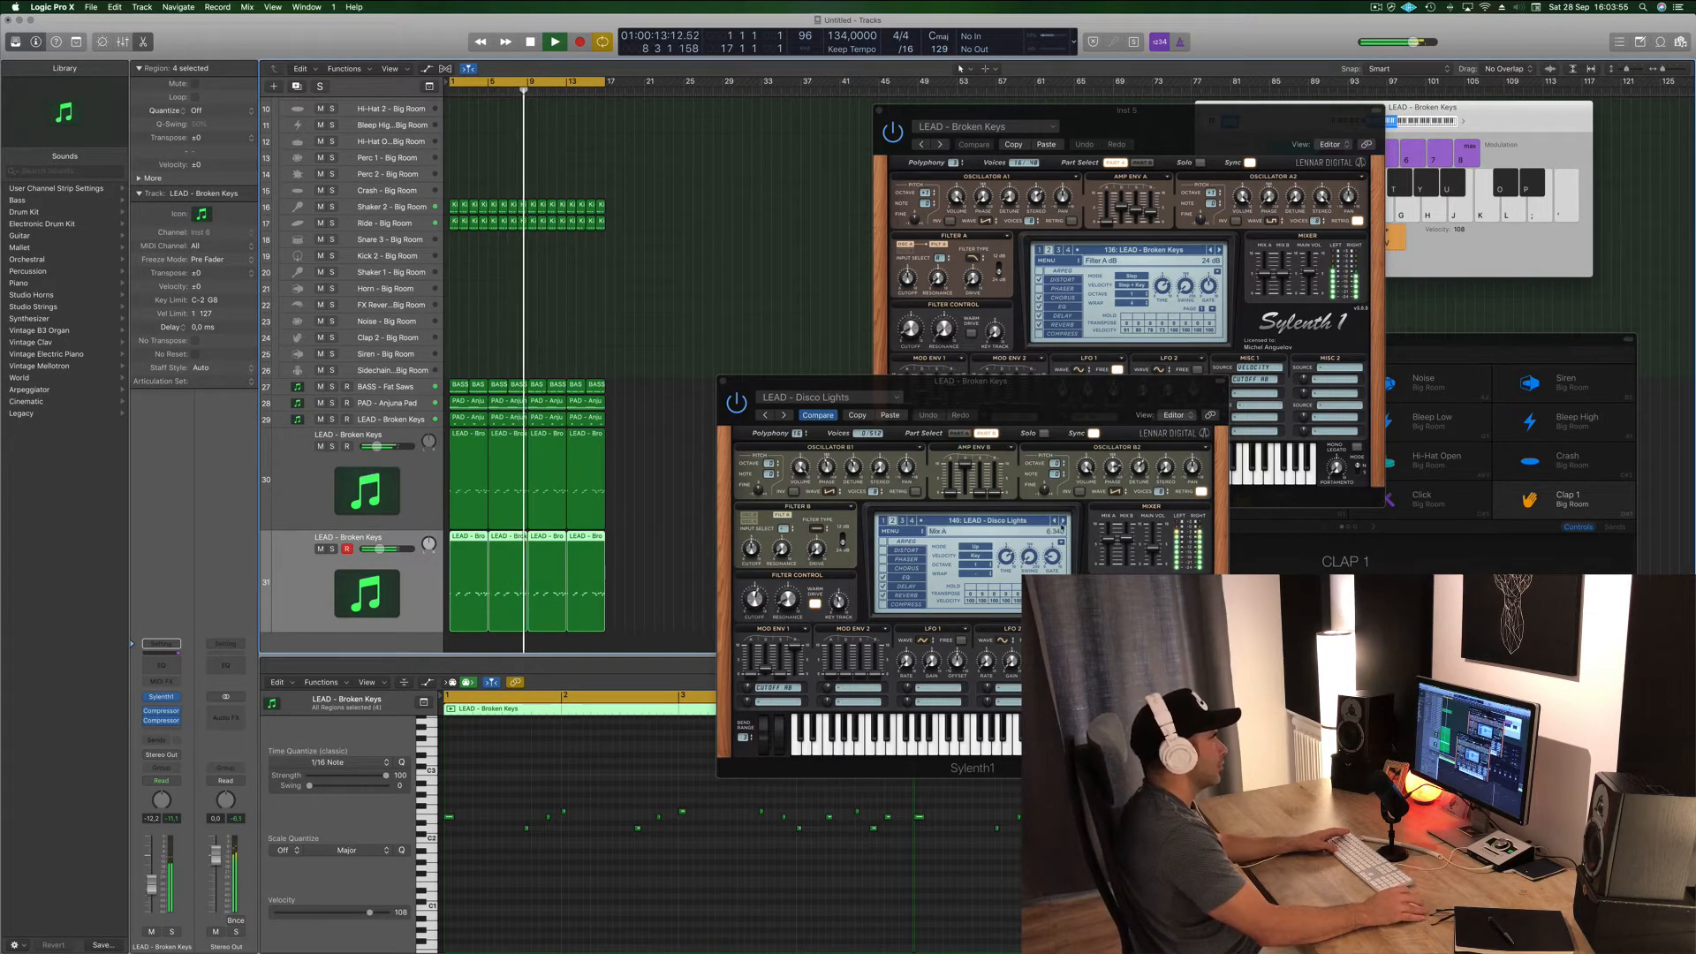
- Step the duplicate lead's preset on to LEAD - Distorted Mind and lower its channel volume to -15.0 dB
click(1064, 521)
drag(1072, 415, 1169, 344)
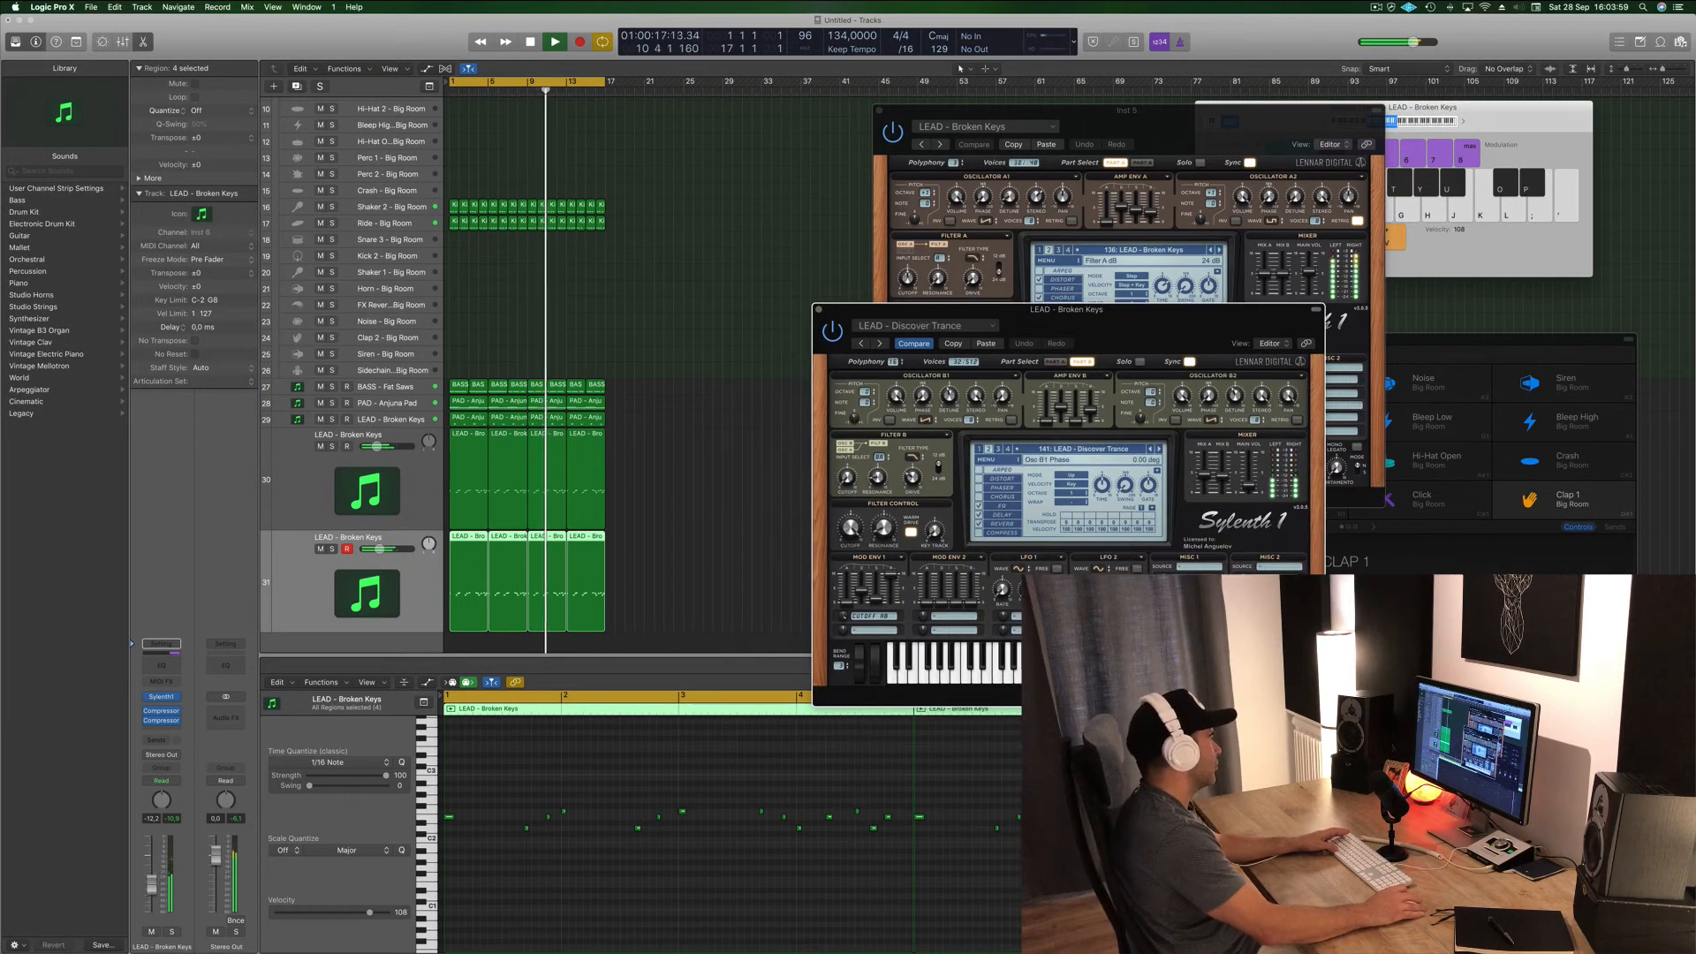
drag(152, 883, 152, 892)
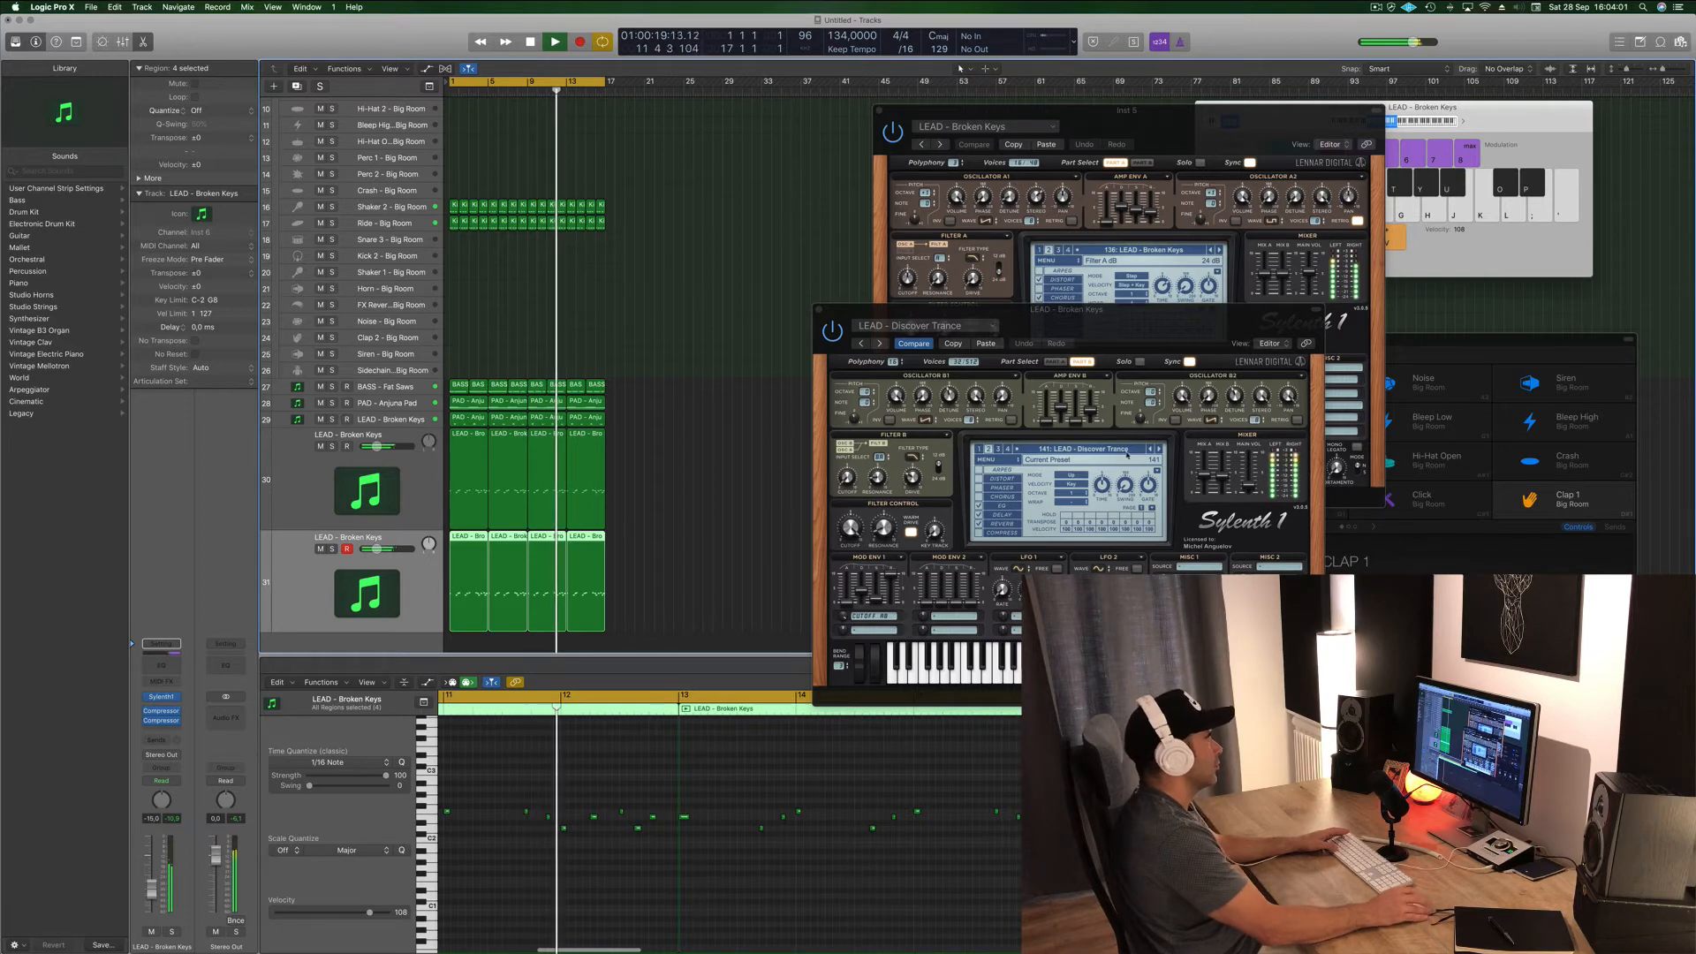
click(1160, 448)
click(1160, 448)
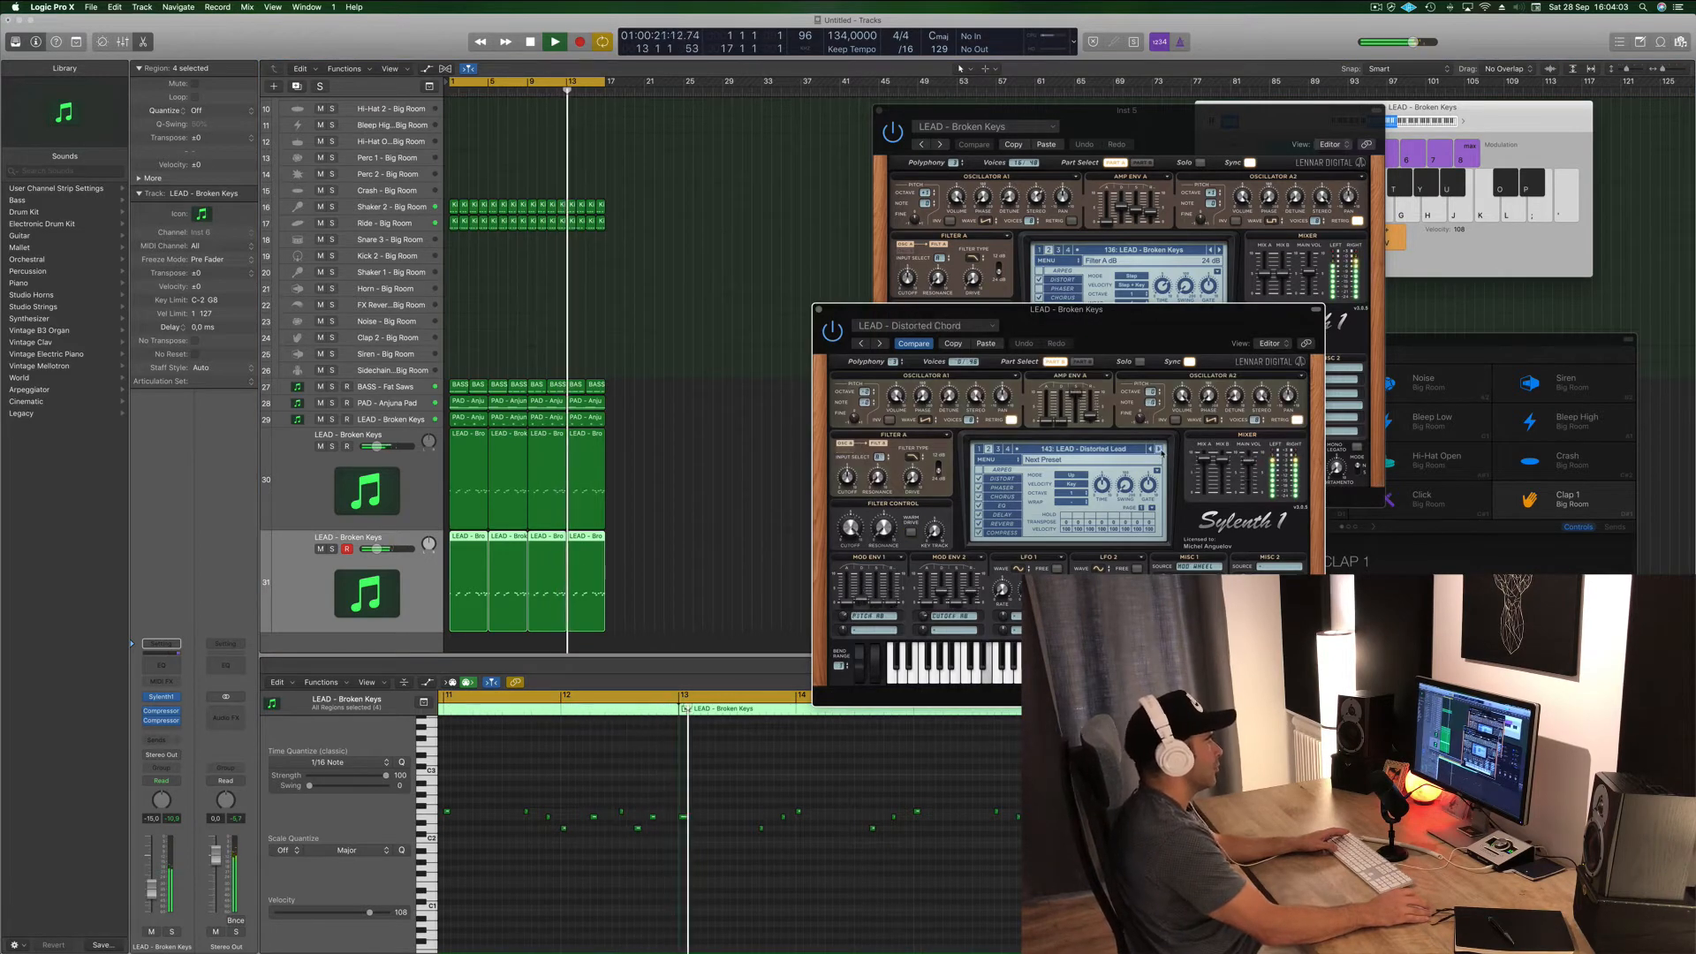
click(1159, 448)
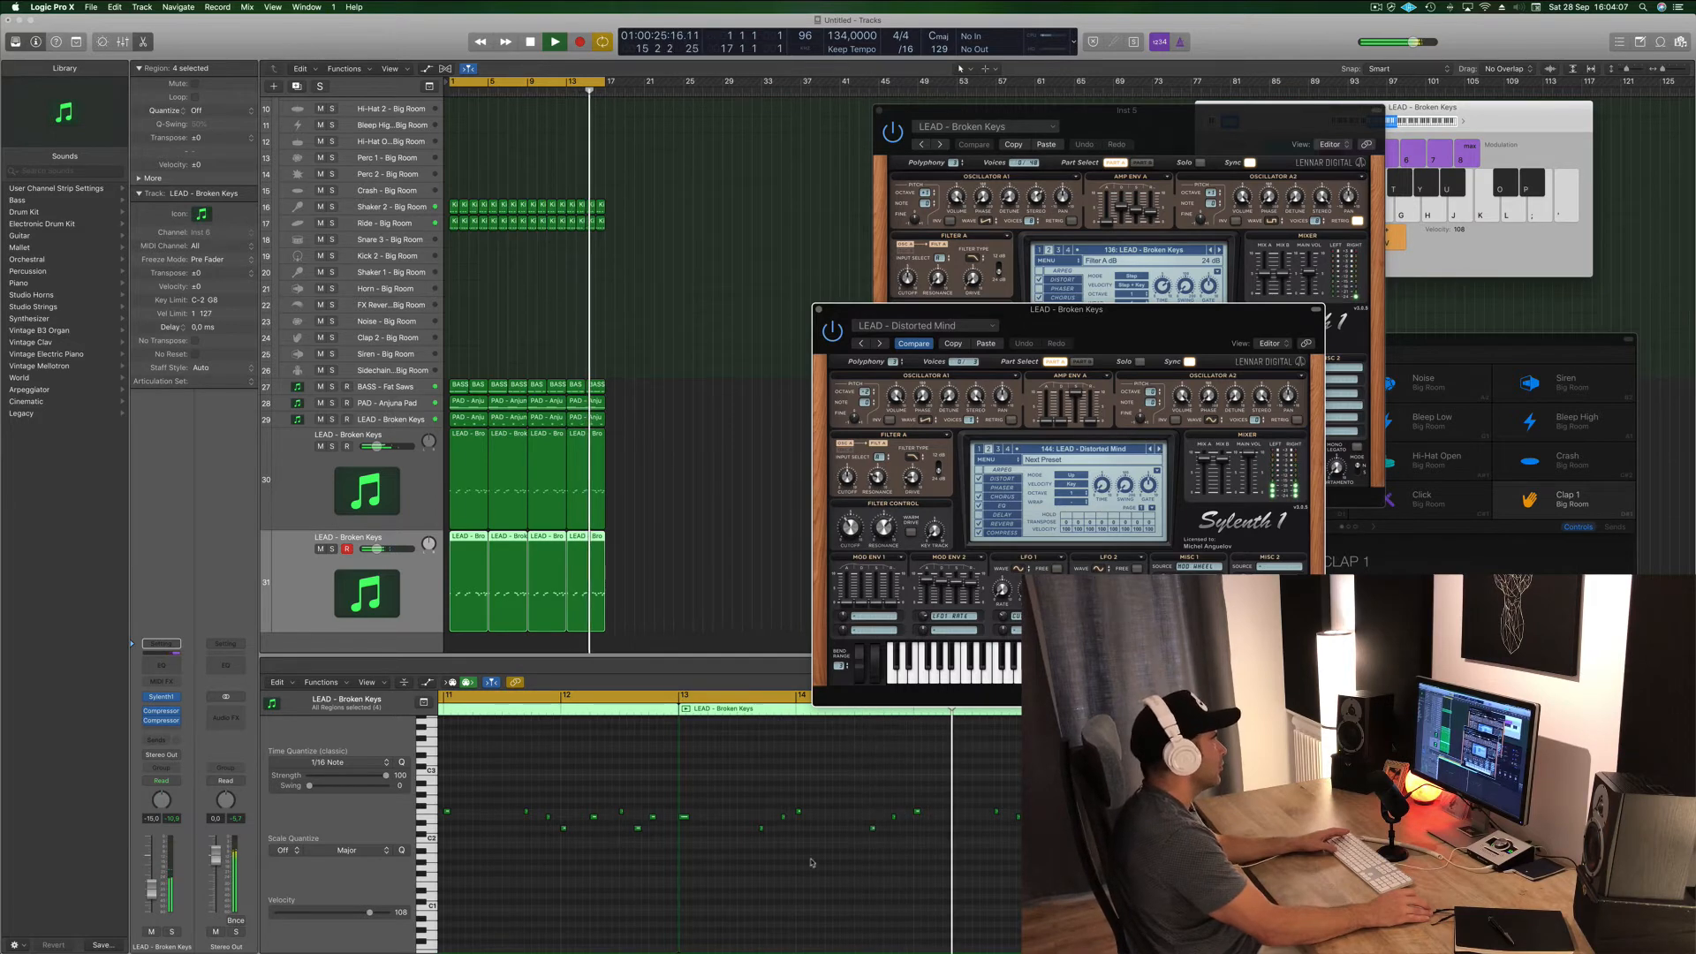
- Transpose all notes in the duplicate lead track's four regions up one octave
click(558, 877)
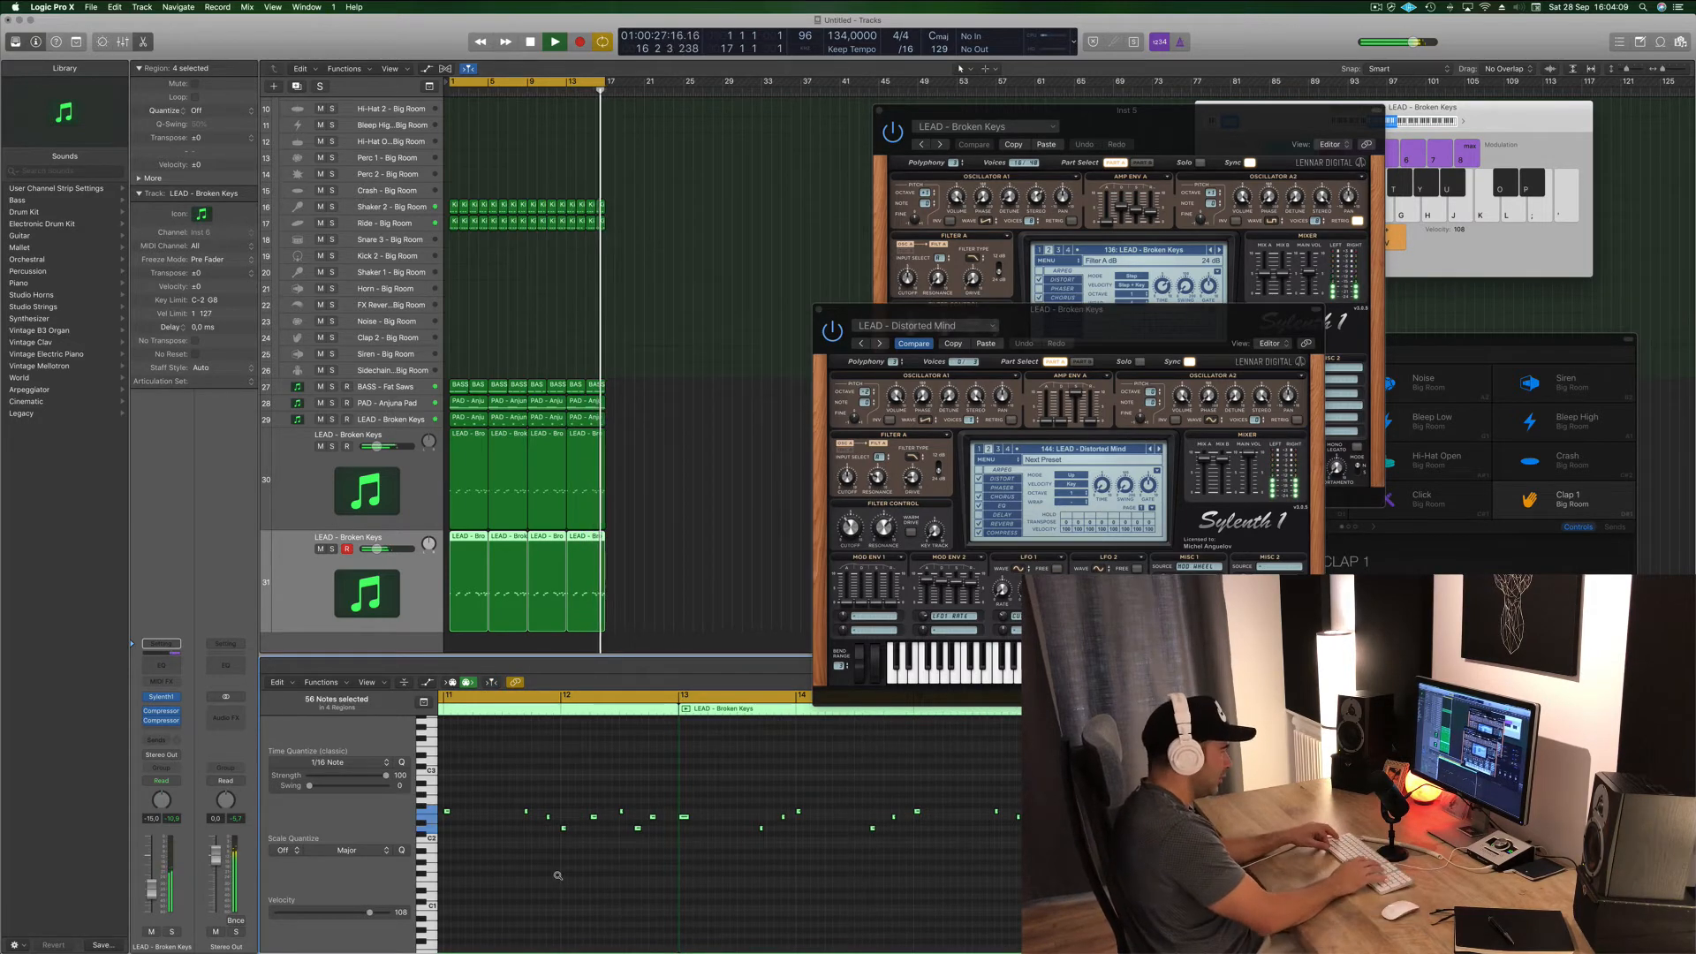
key(alt+shift+Up)
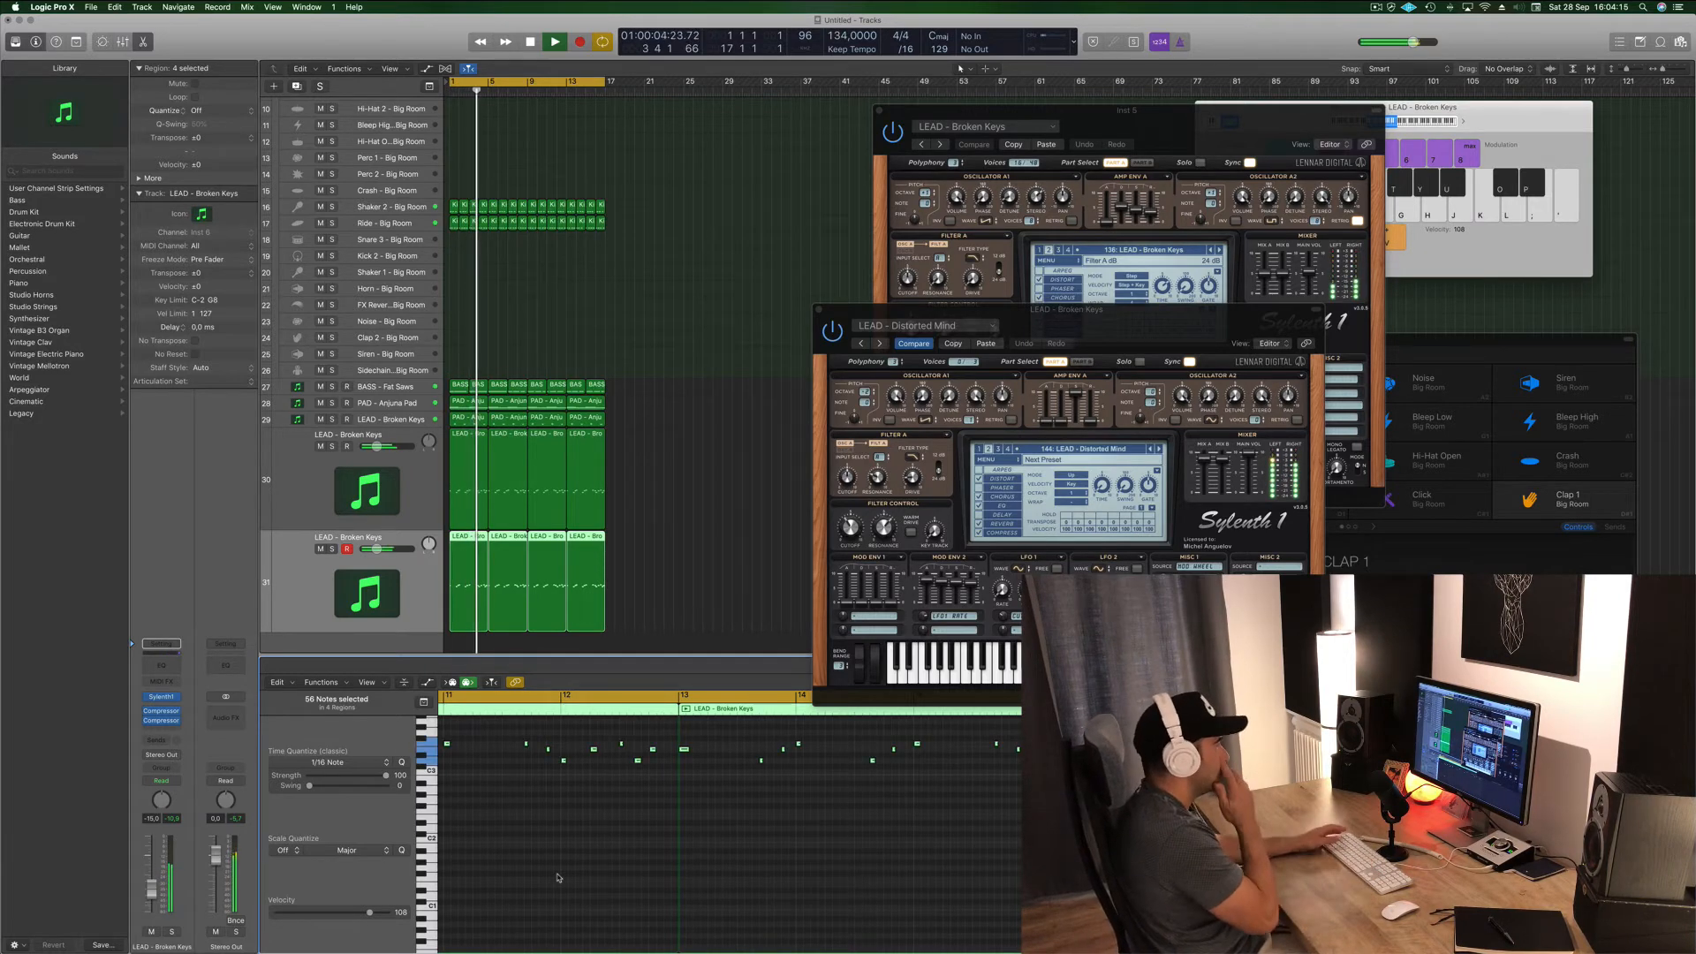
- Step the duplicate lead's preset on to LEAD - Divine and audition it from the start of the song
click(1158, 449)
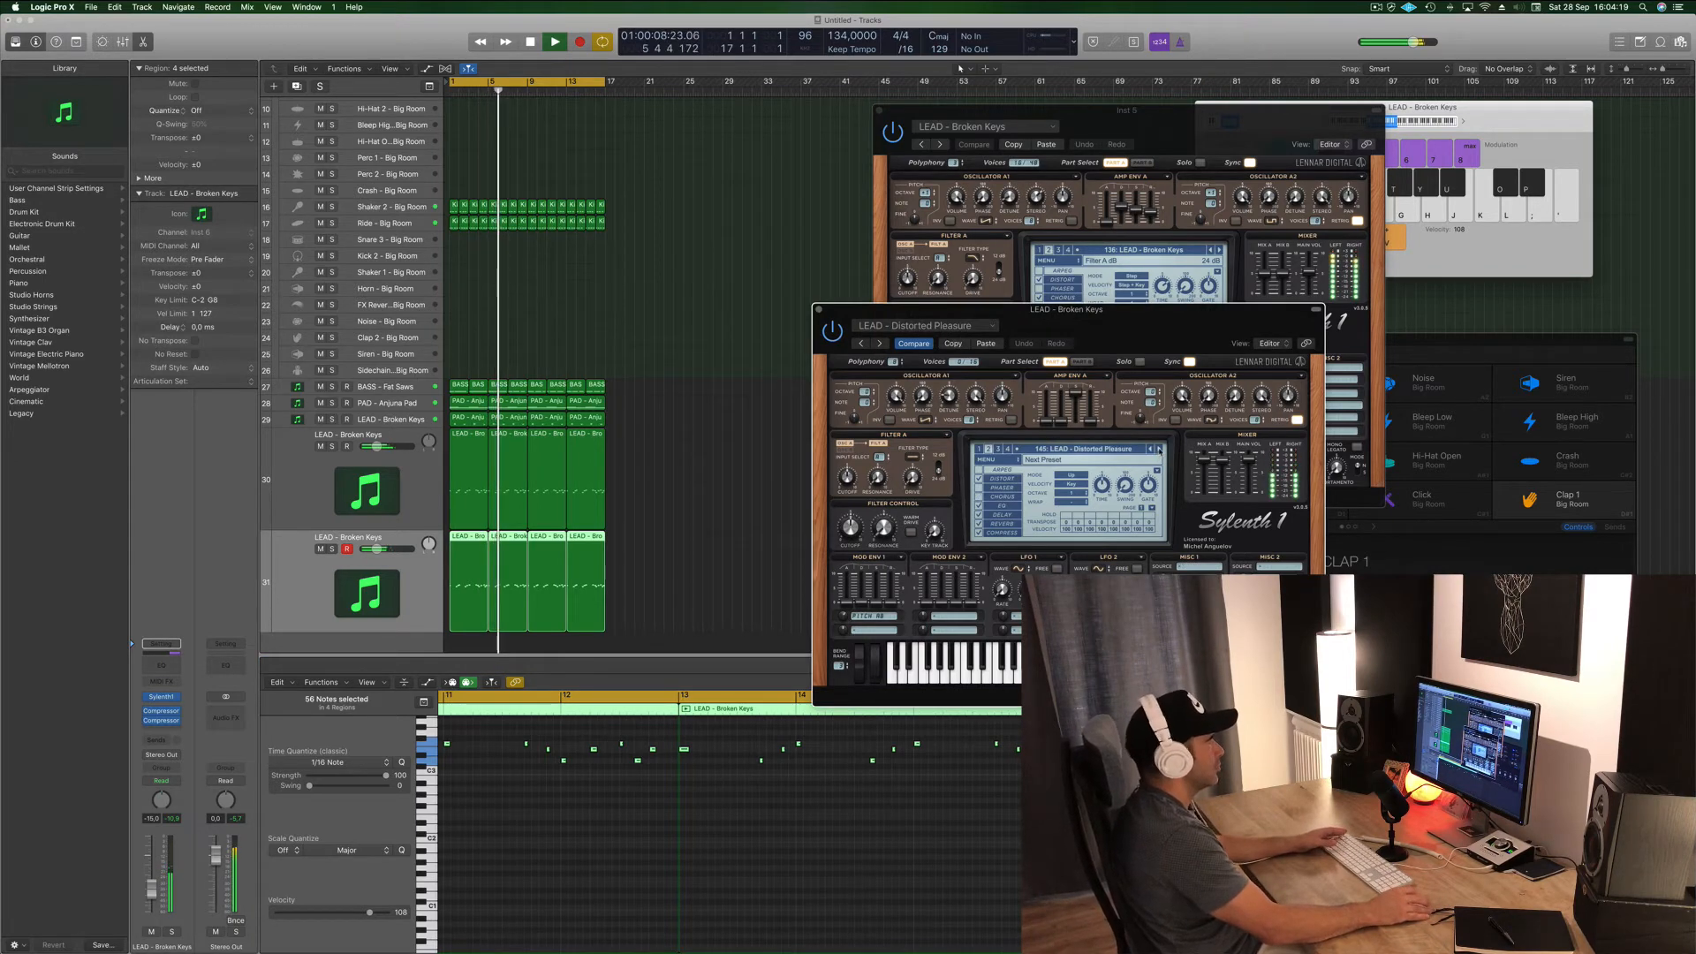
click(1159, 449)
click(1158, 449)
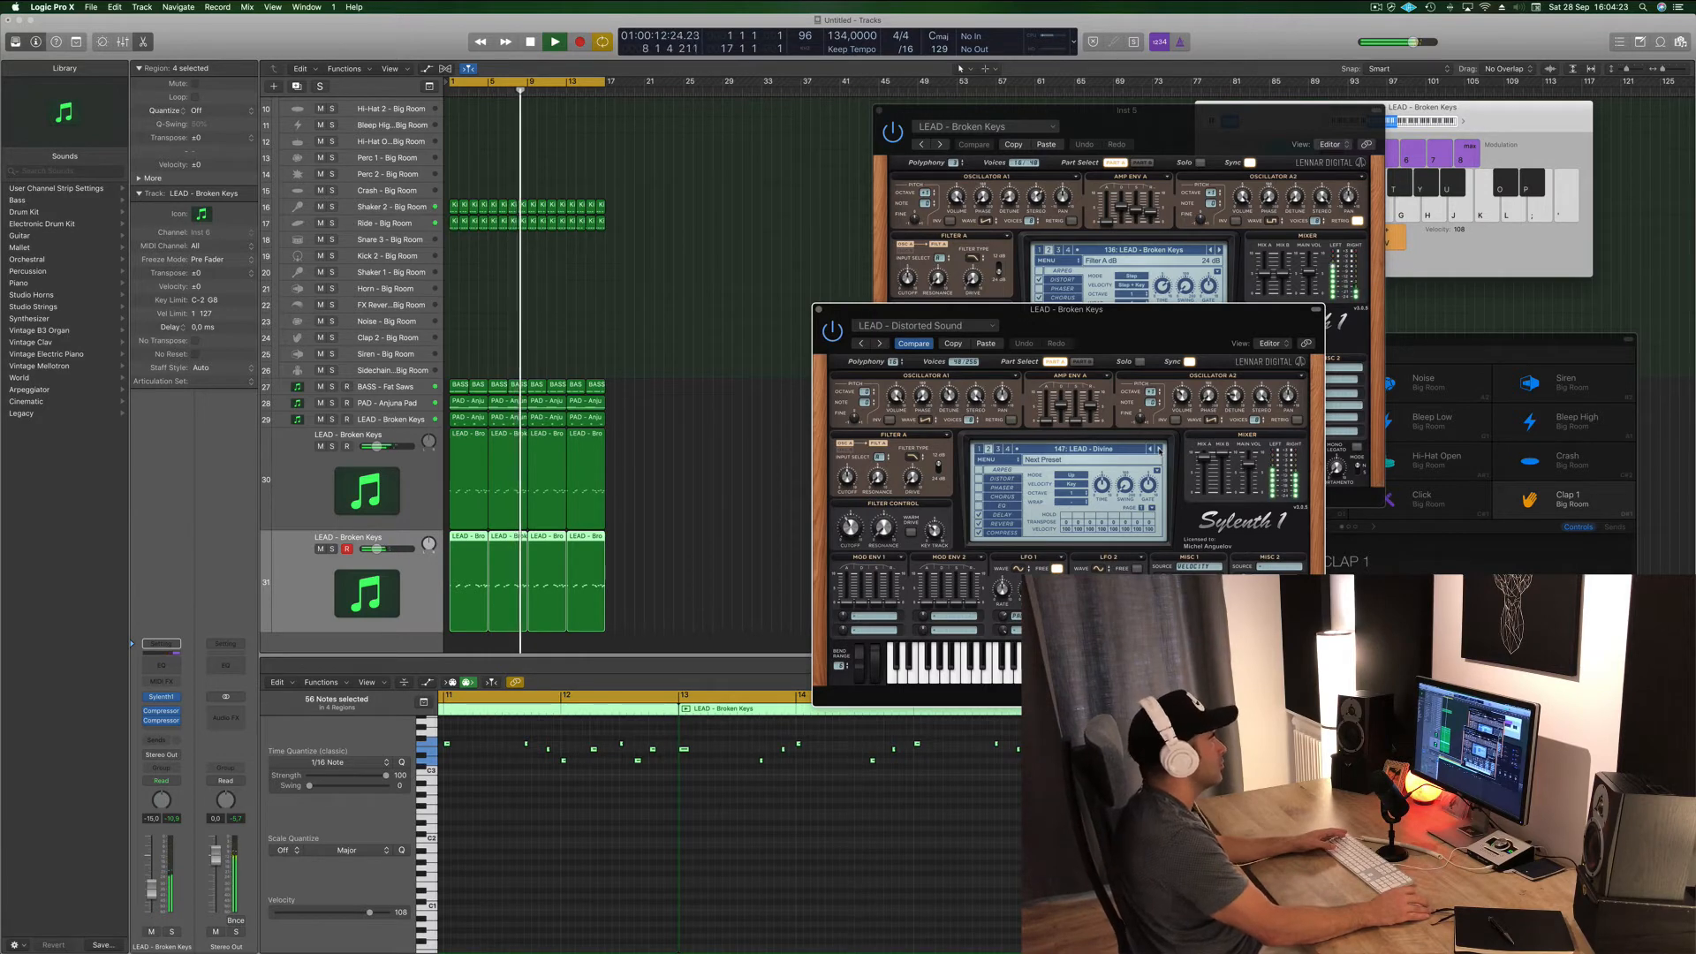
drag(1181, 325, 1378, 279)
key(space)
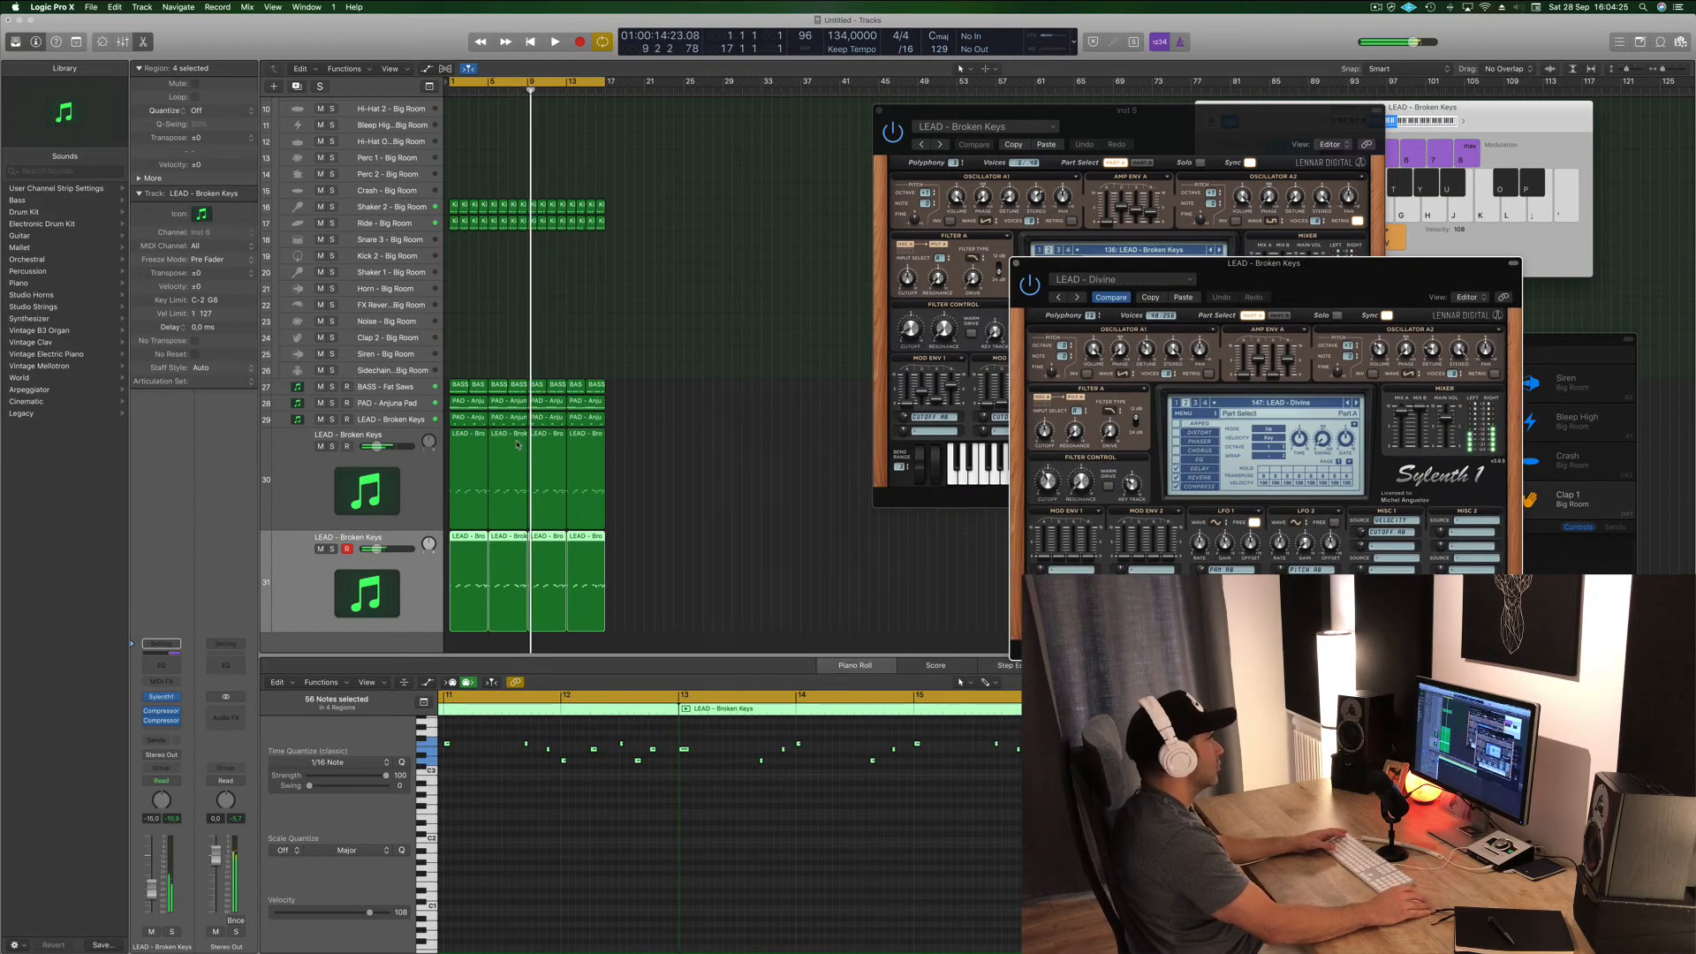
click(279, 609)
key(space)
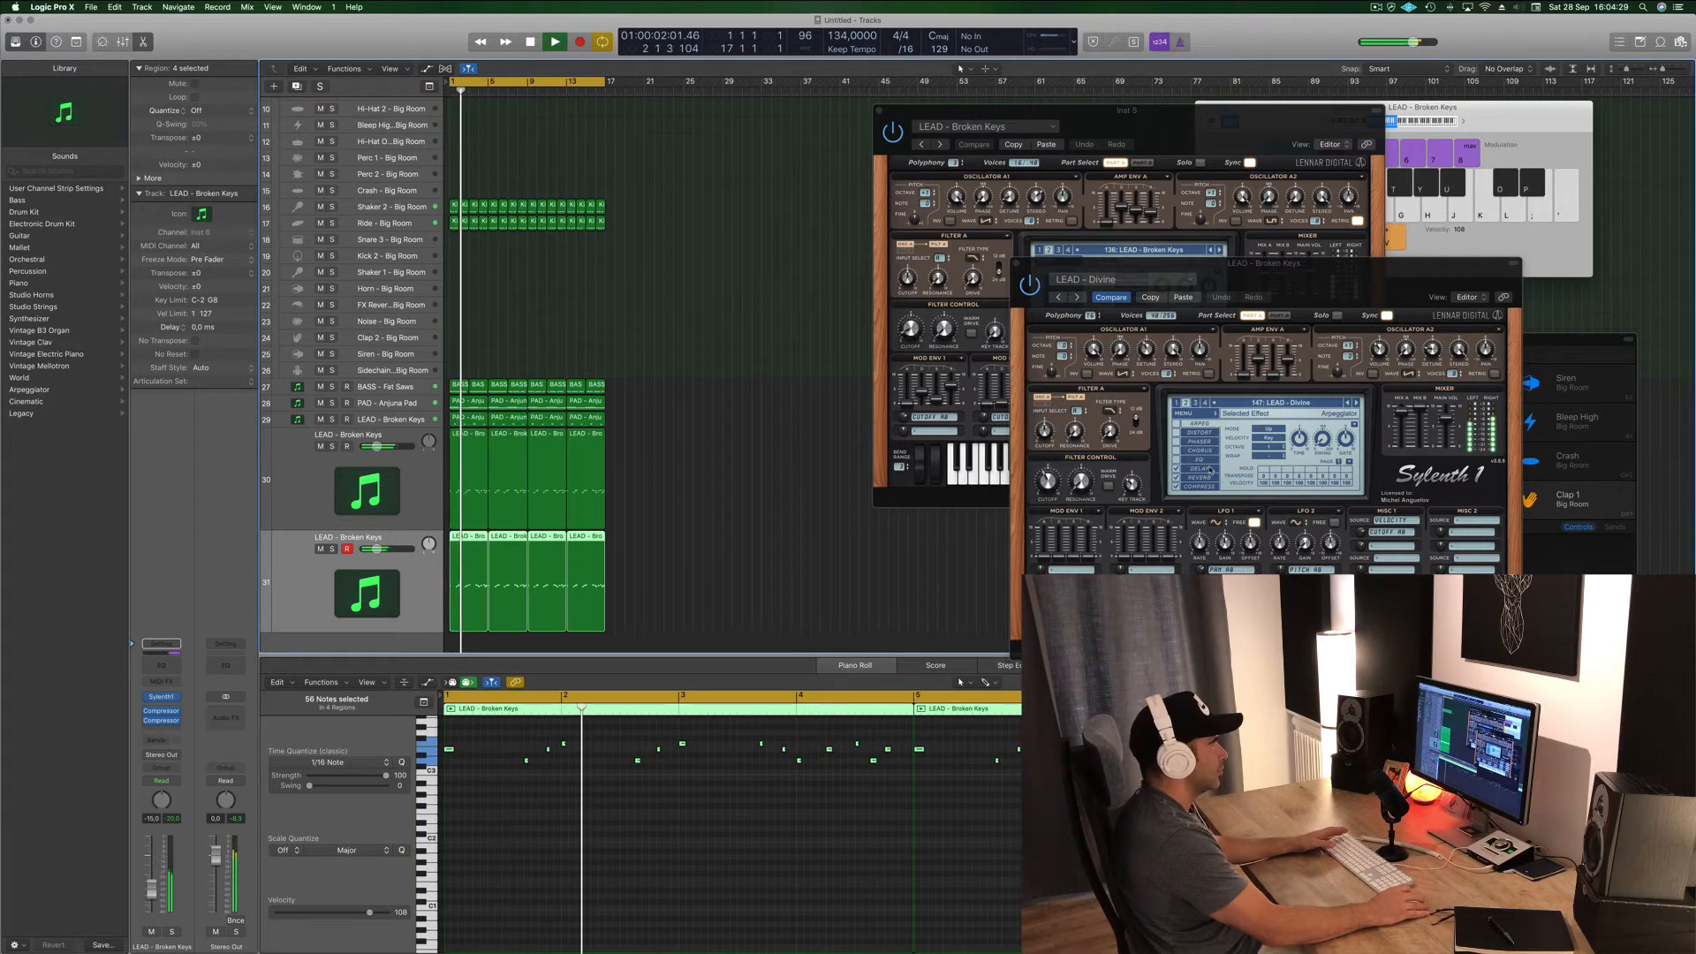
- In the LEAD - Divine preset's delay effect, set the right delay time to 1/8D and lower the high cut to about 5885 Hz
click(1209, 470)
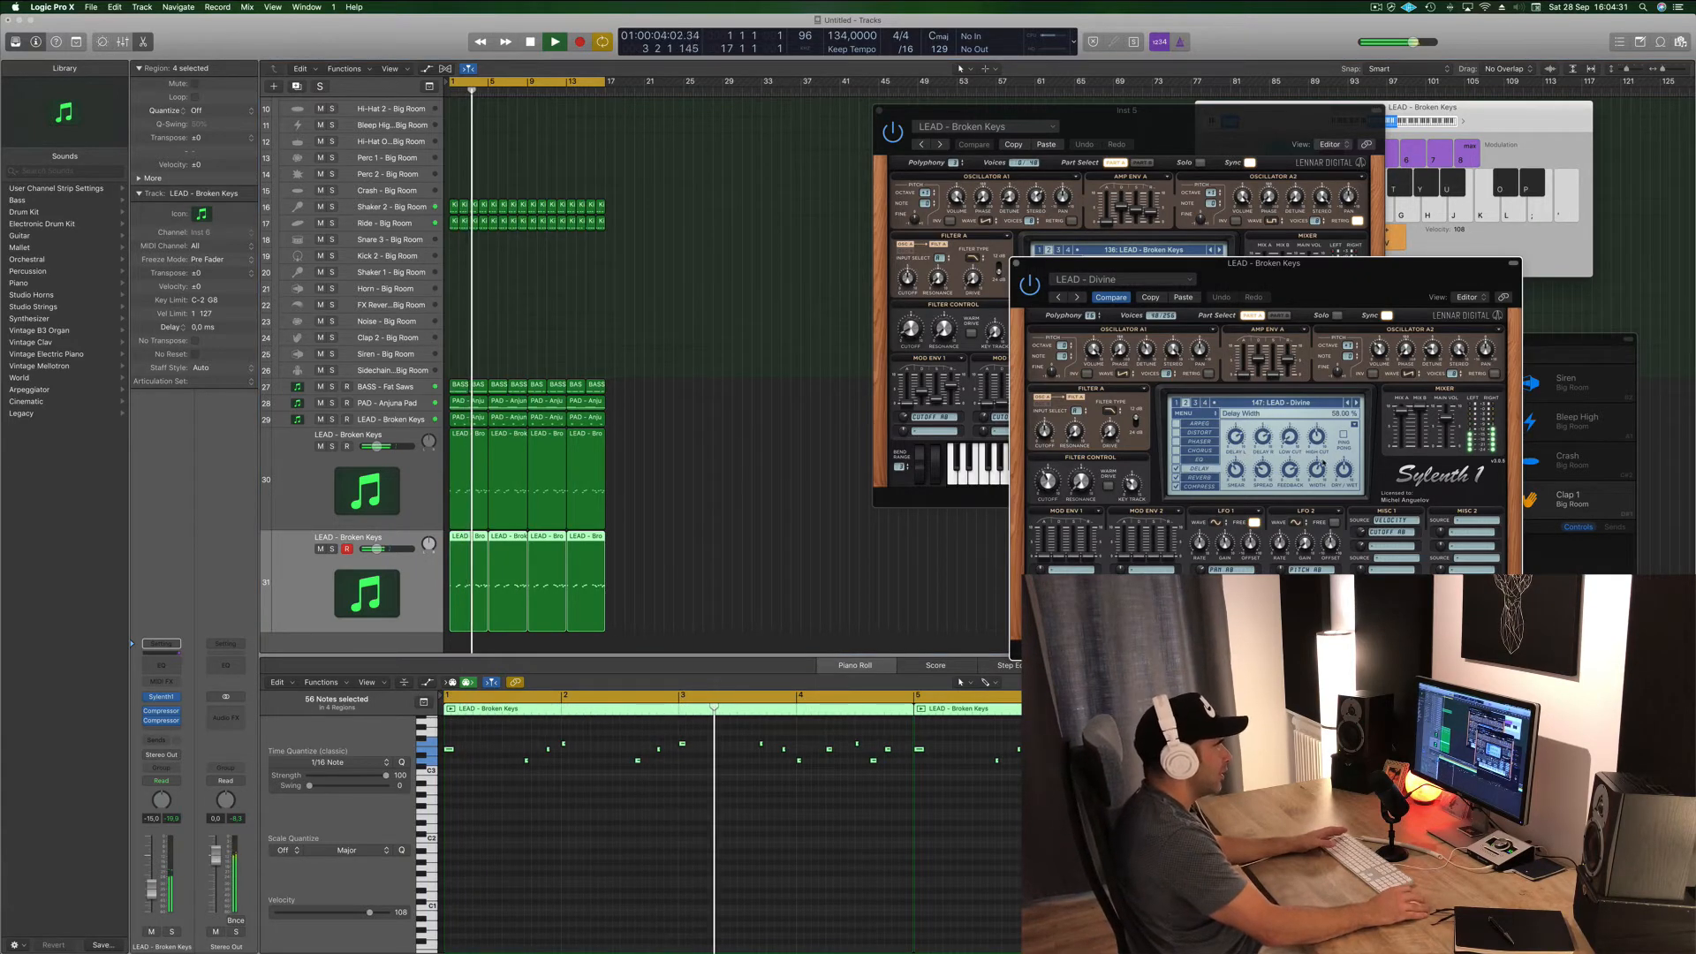
drag(1345, 470, 1291, 469)
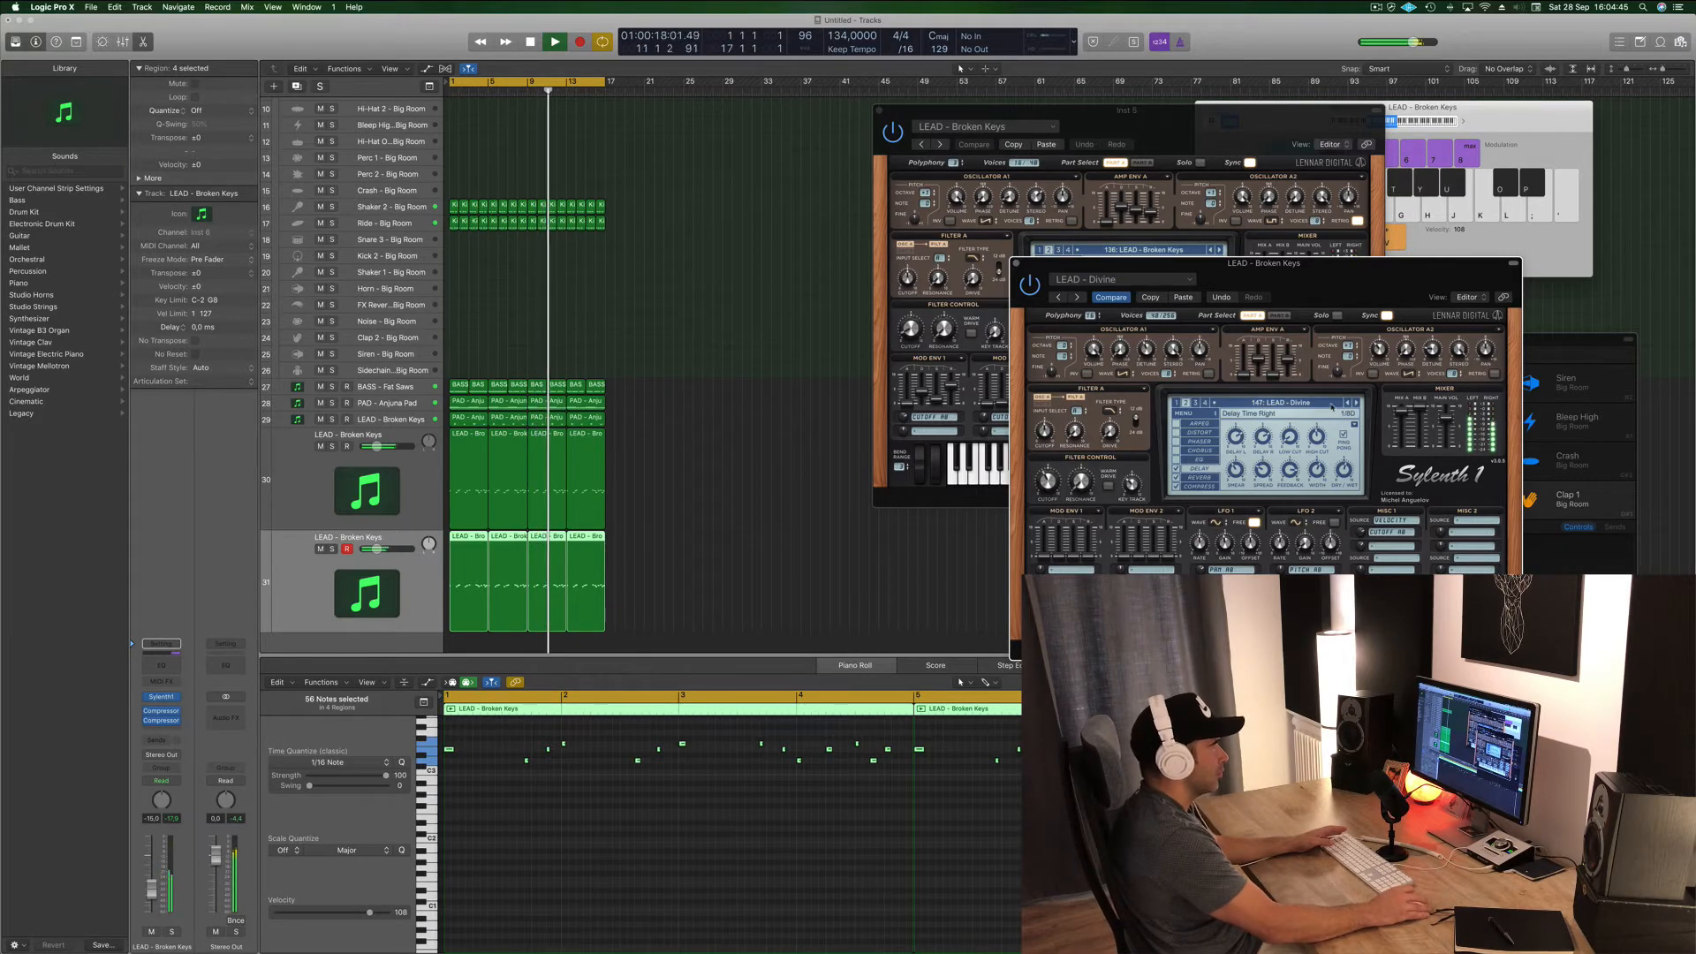
drag(1322, 431, 1319, 556)
drag(1341, 283, 1373, 200)
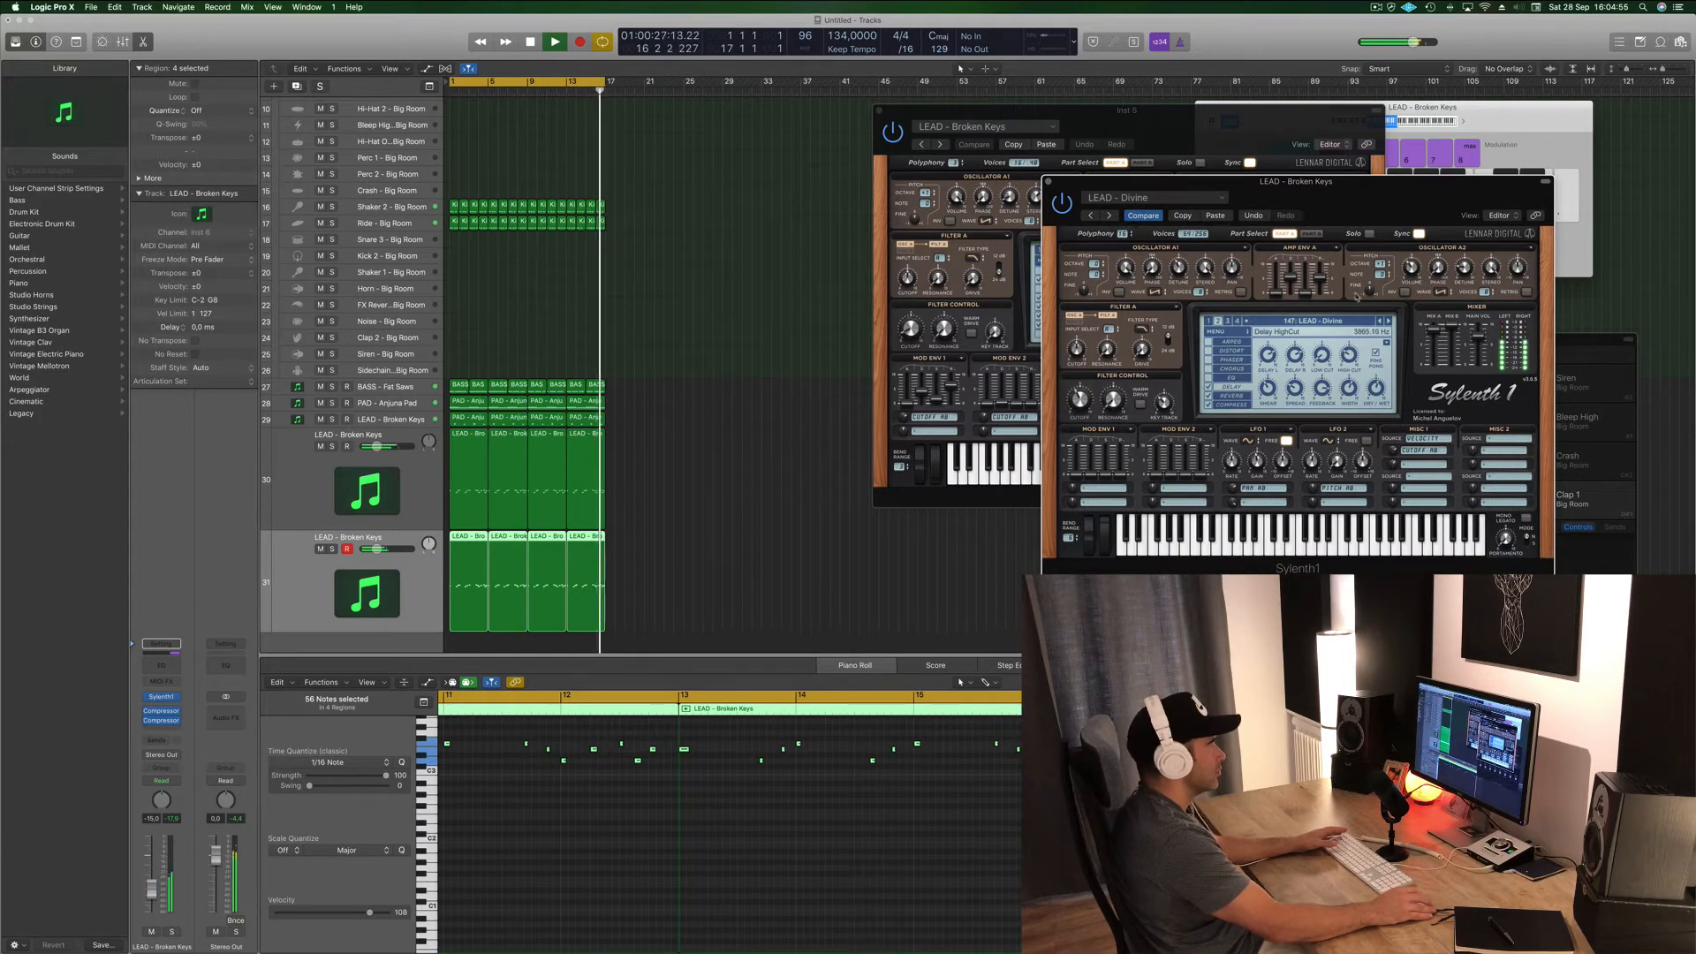
- Close the duplicate lead's Sylenth1 window and briefly mute its track to compare the melody with and without the layer
click(1048, 182)
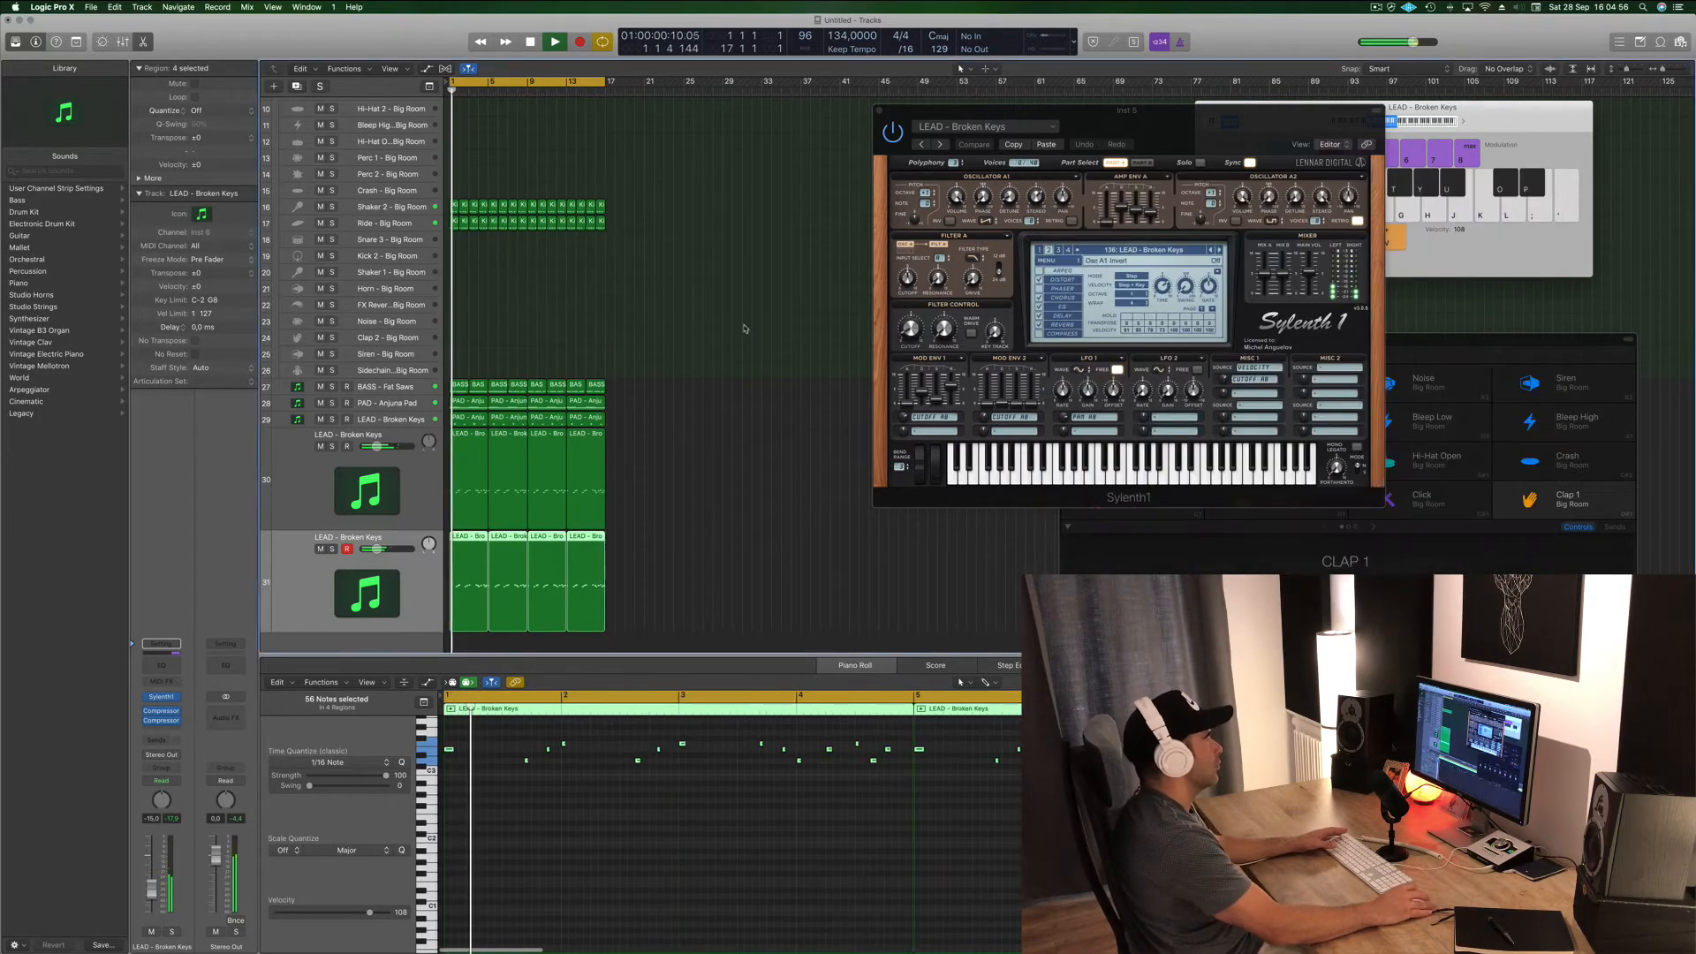
click(321, 549)
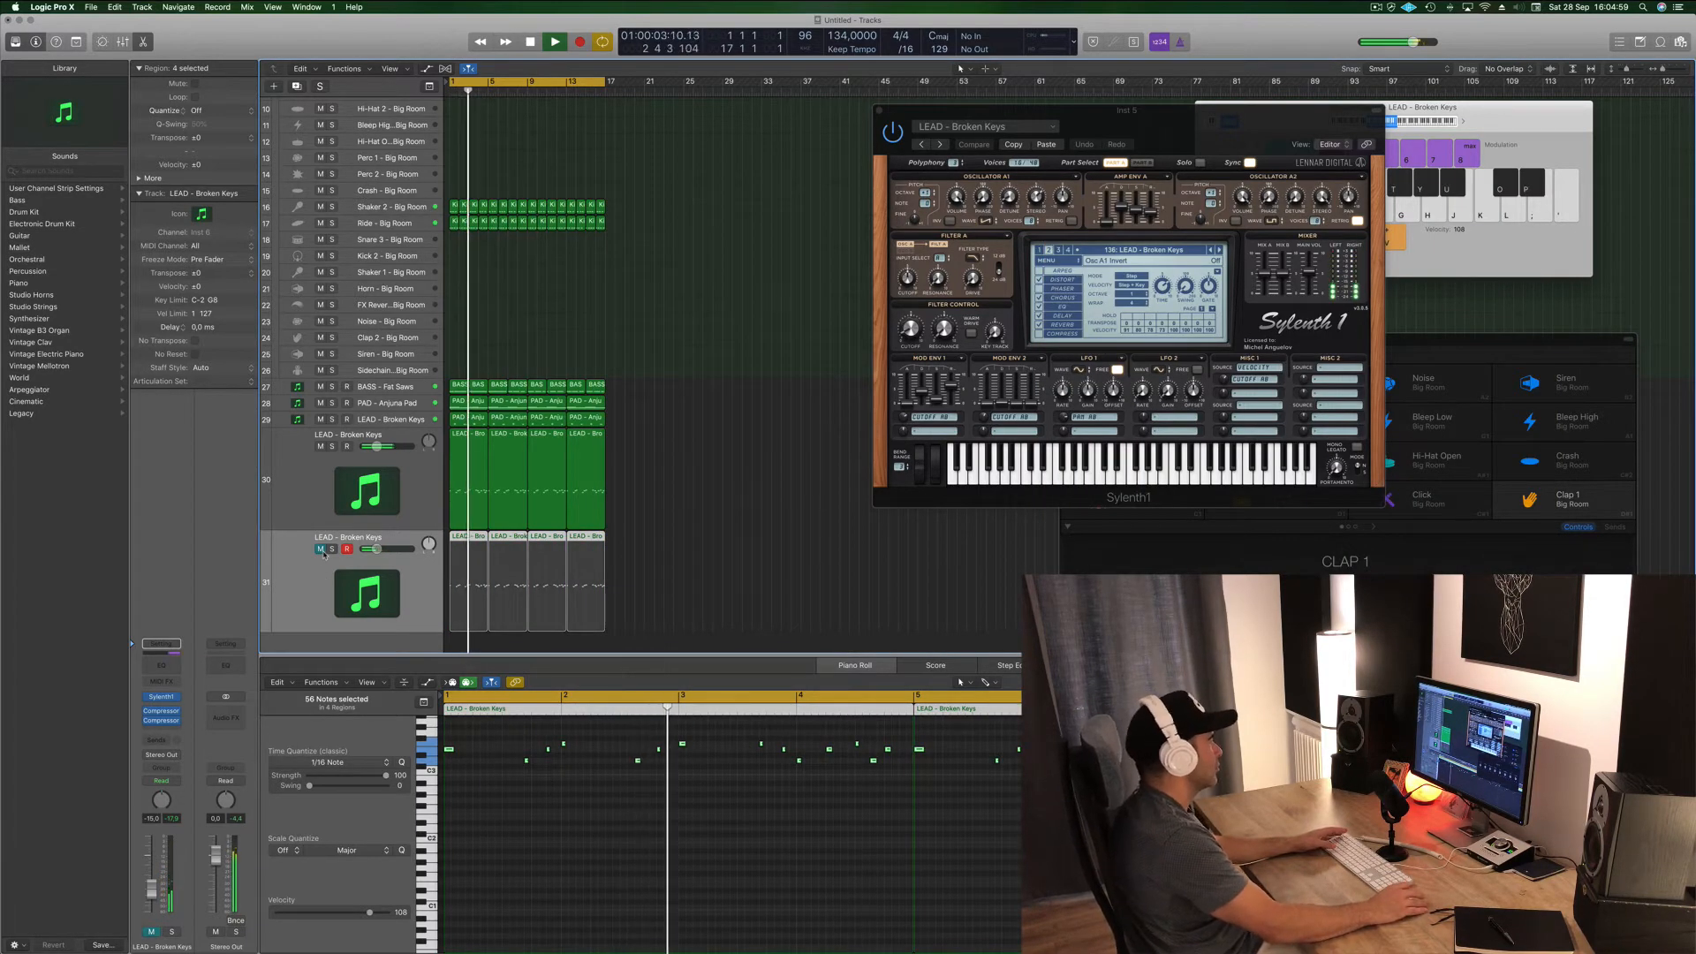
click(321, 549)
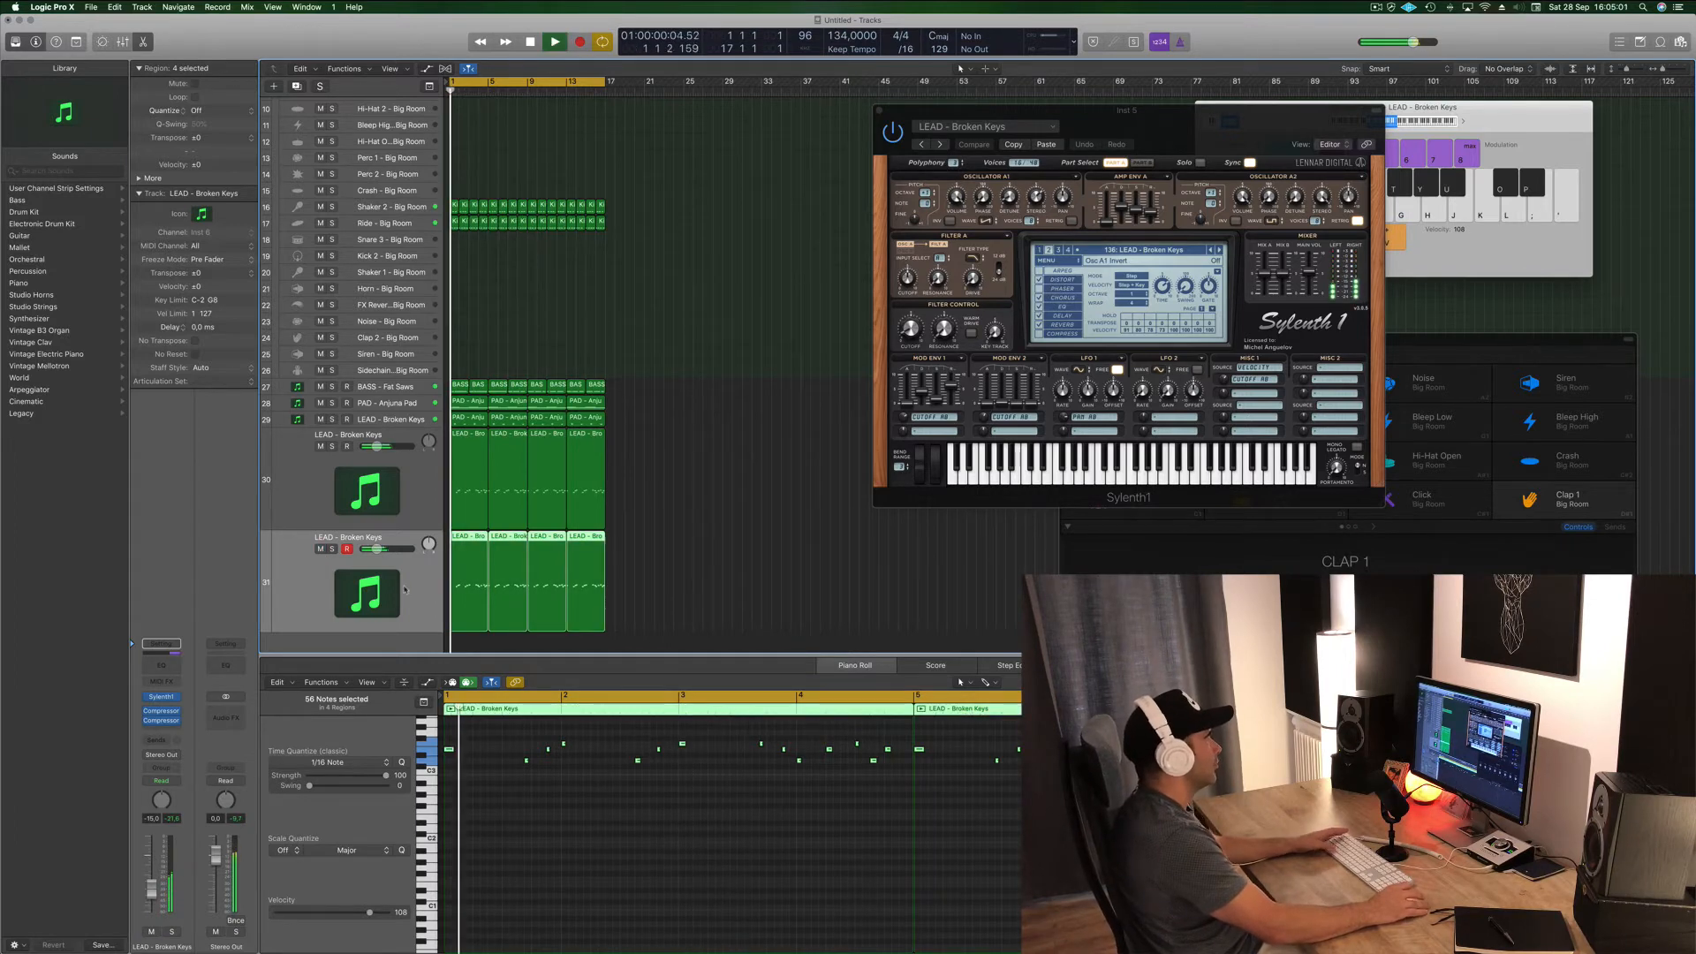
- Move the original lead's Sylenth1 window aside and reopen the duplicate lead's Sylenth1 instrument
drag(1122, 110, 924, 318)
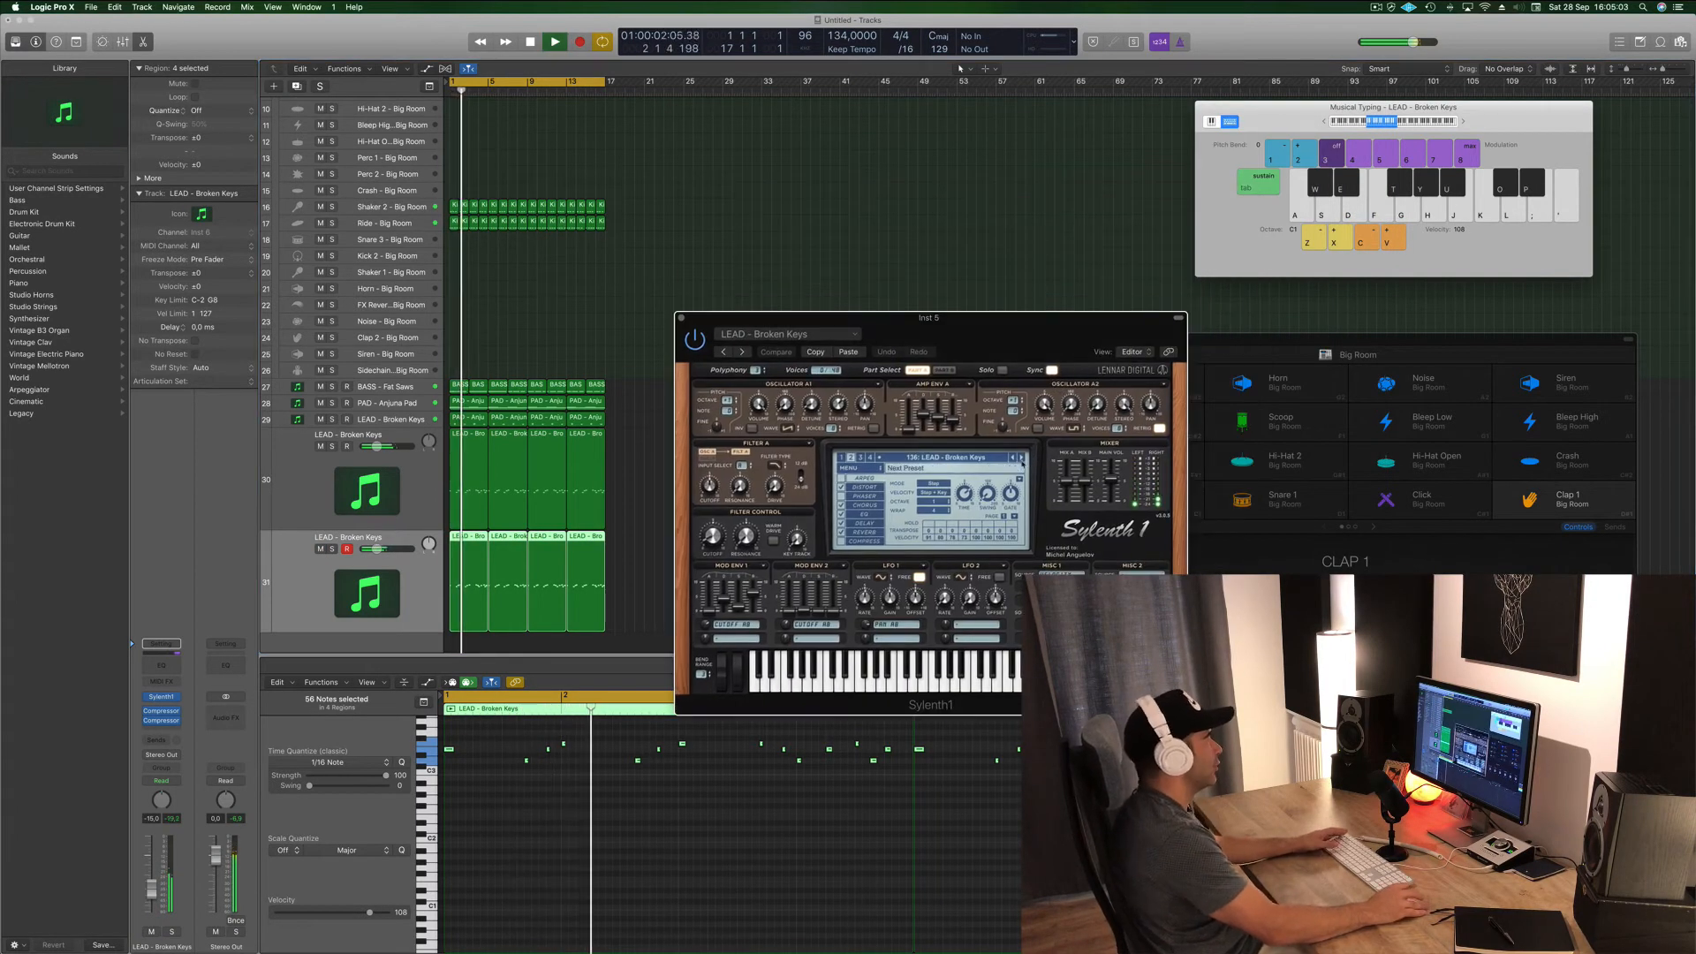
click(436, 583)
click(160, 697)
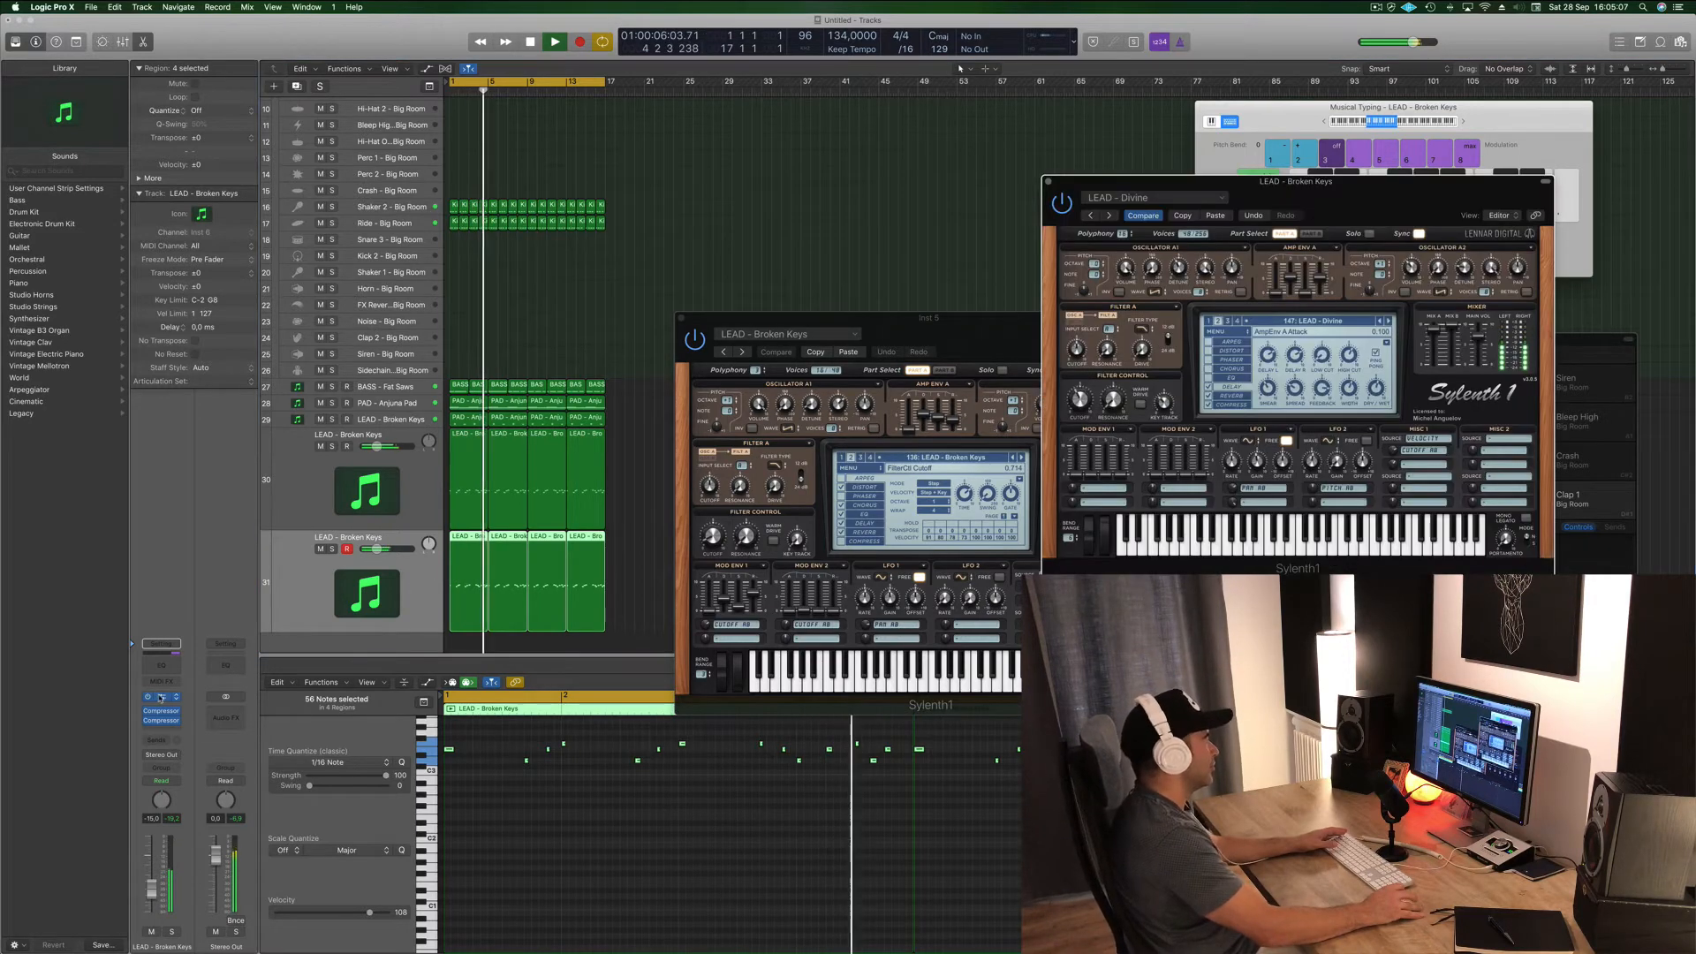
- Step the duplicate lead's preset on to LEAD - Exposure Lead and lower its channel volume to about -18 dB
click(1390, 322)
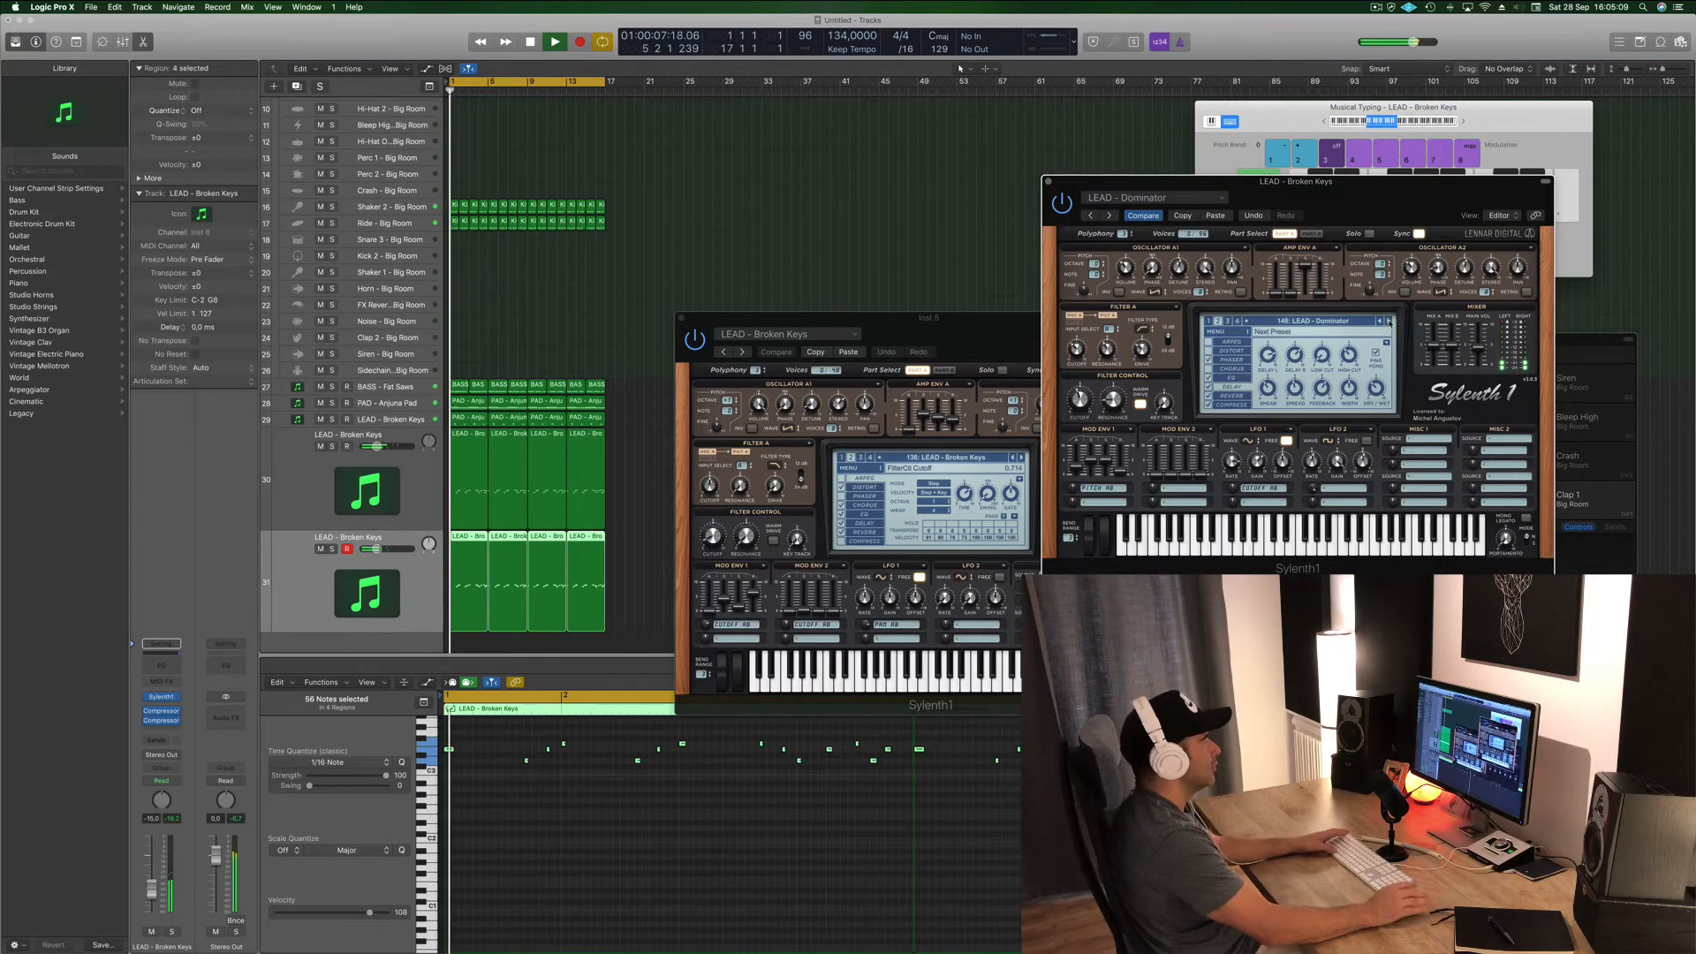
click(1390, 322)
click(1390, 321)
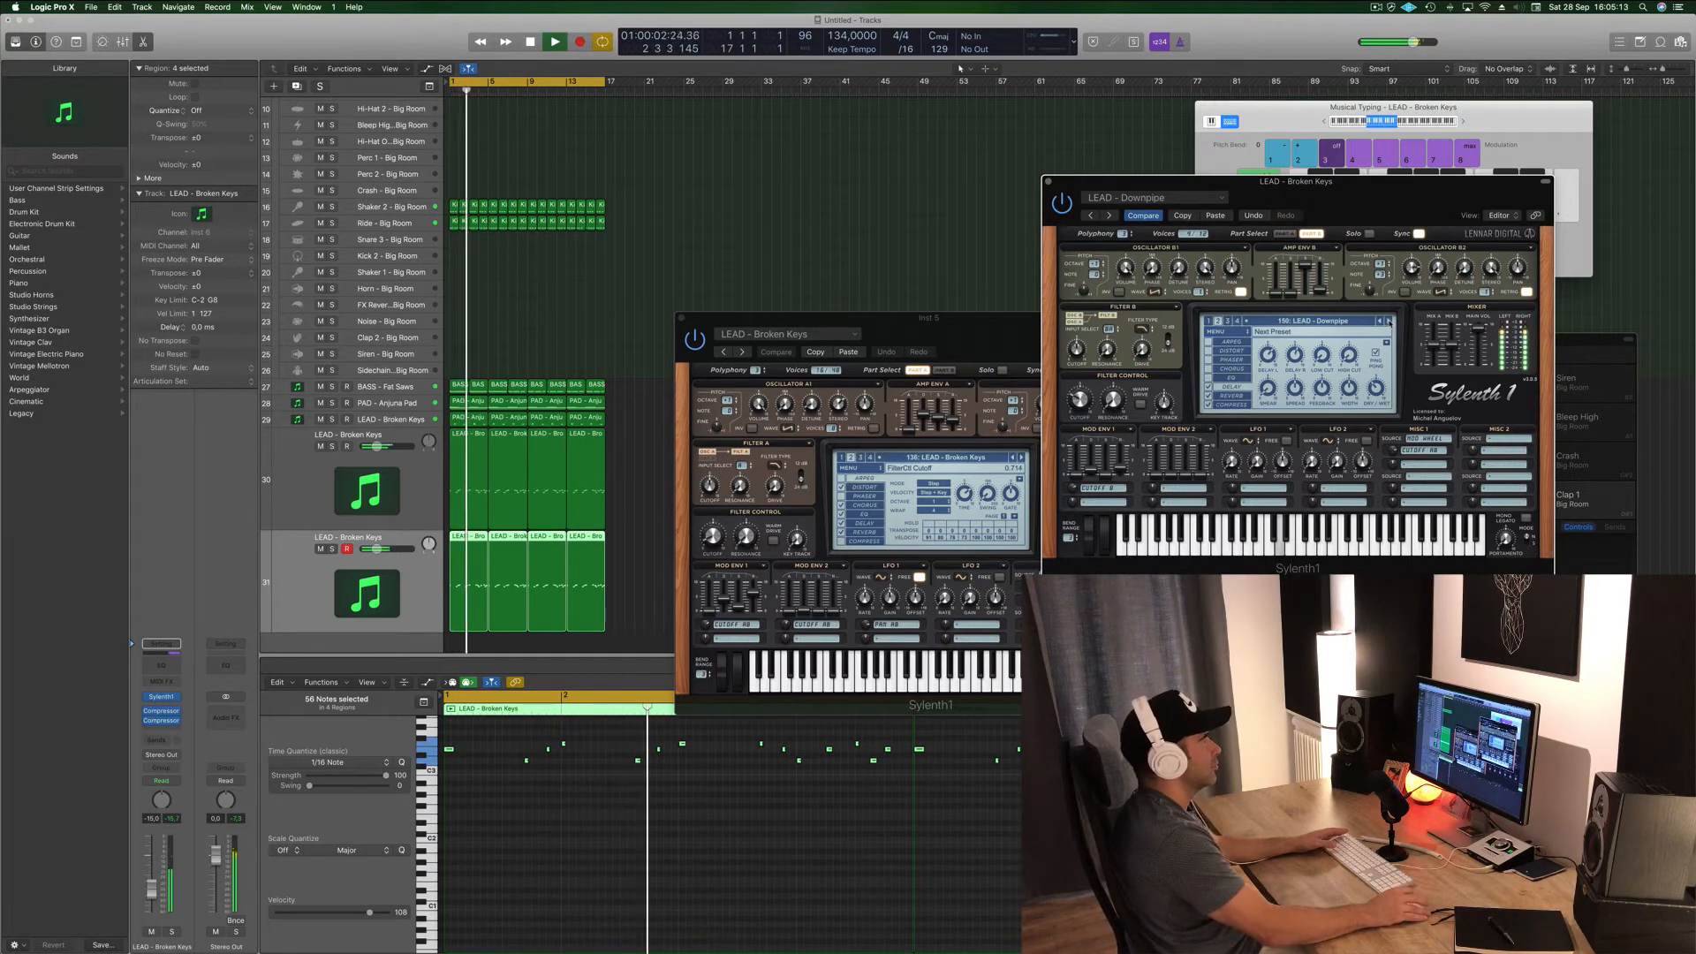
click(1390, 322)
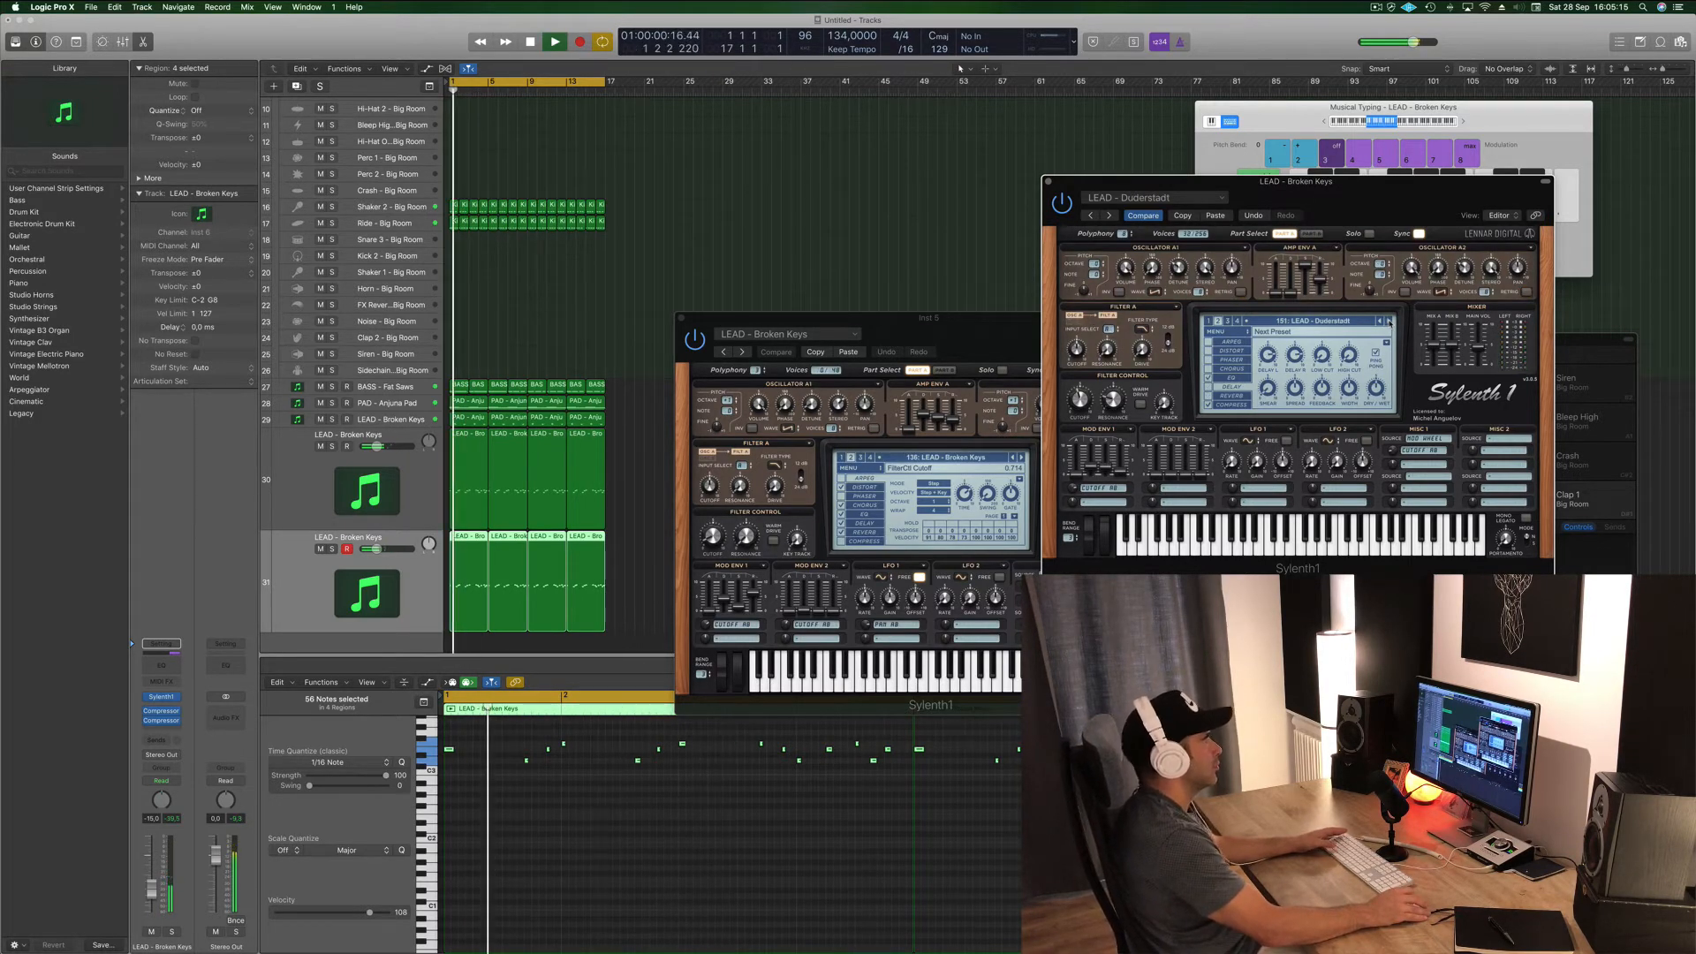
click(1389, 322)
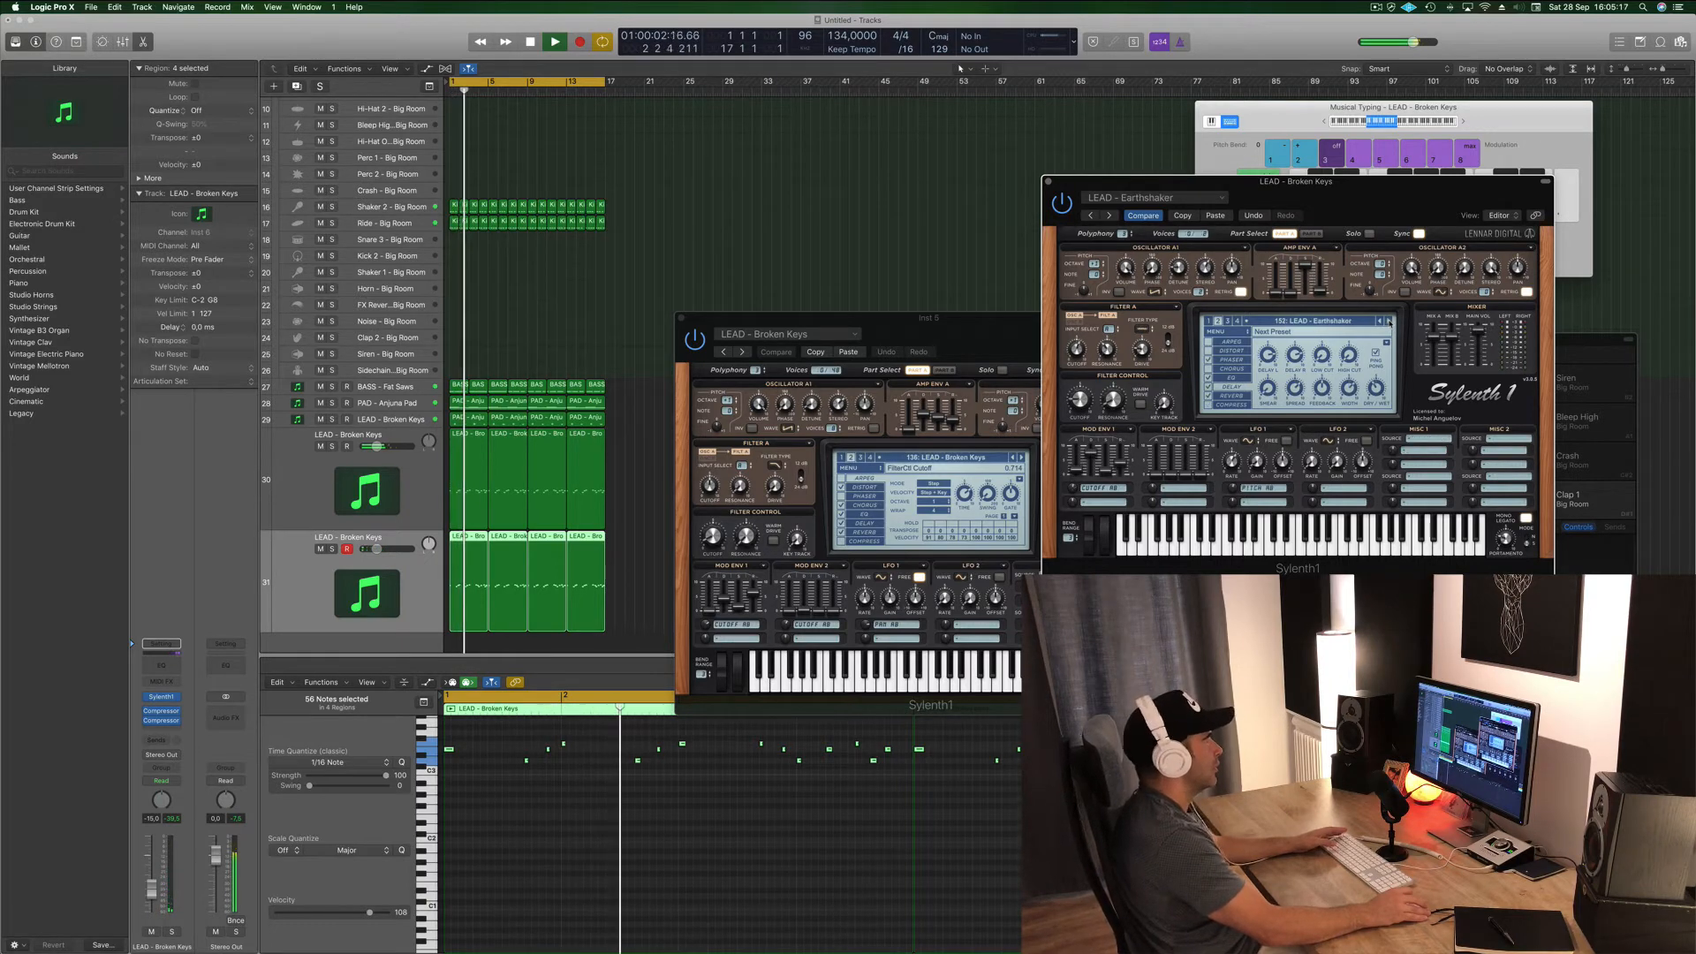
click(1390, 322)
click(1389, 321)
click(1390, 322)
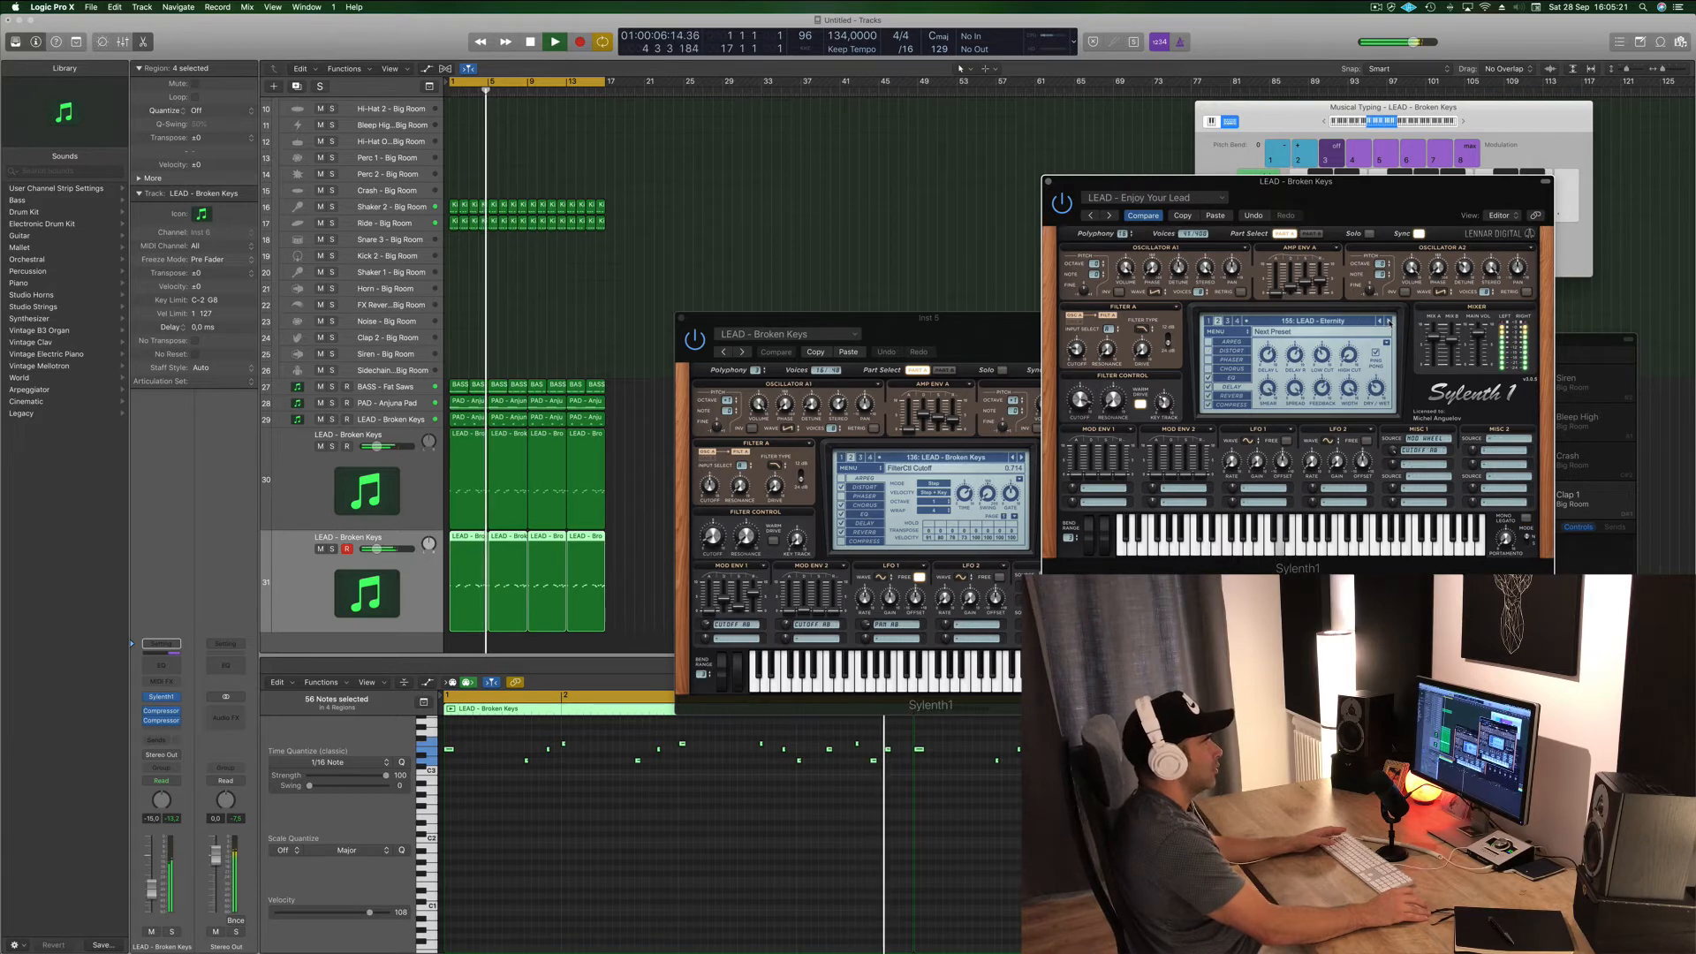
click(1390, 321)
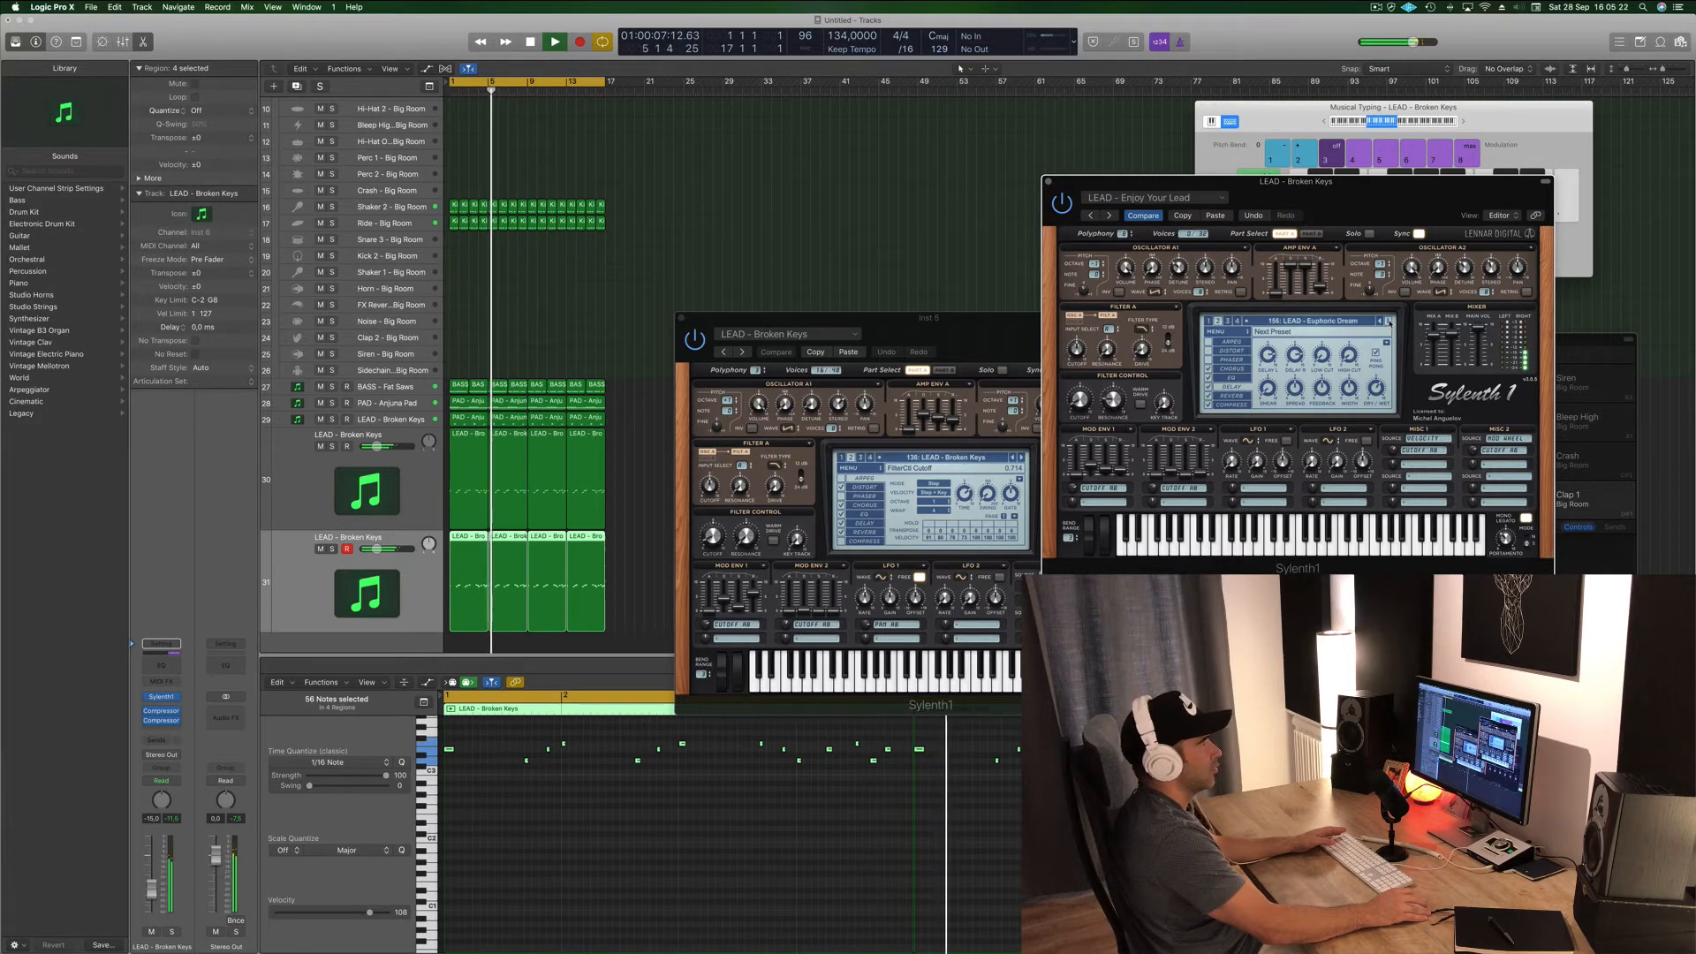
click(1390, 322)
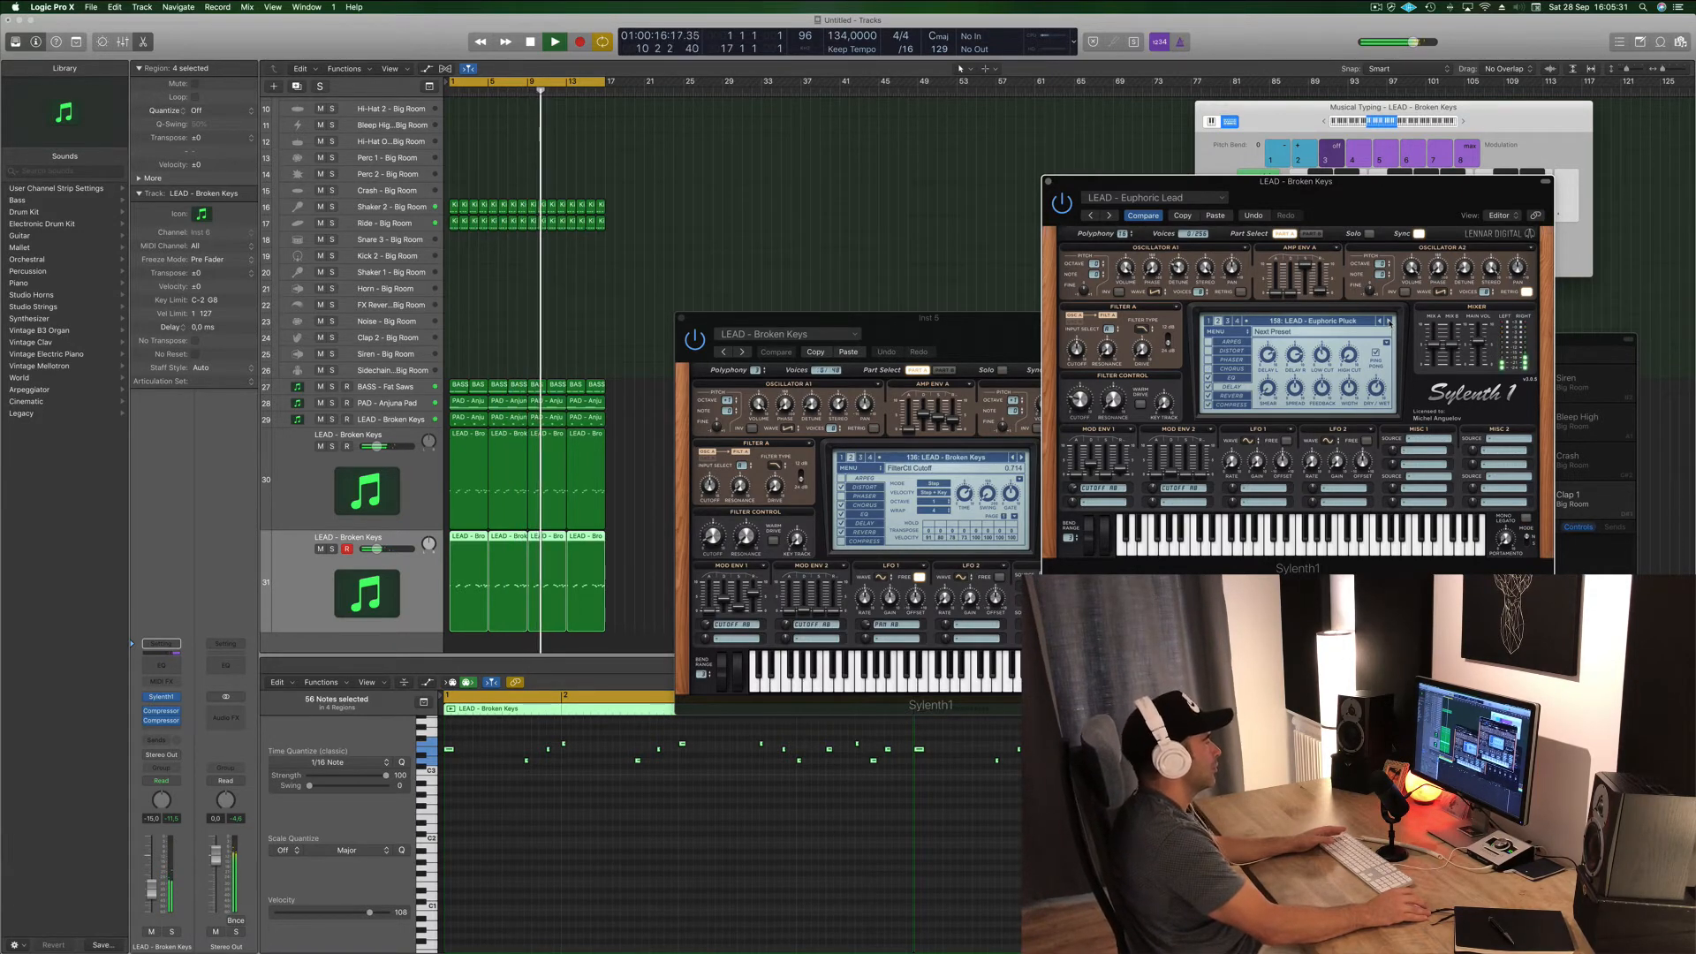
click(1389, 321)
click(1389, 322)
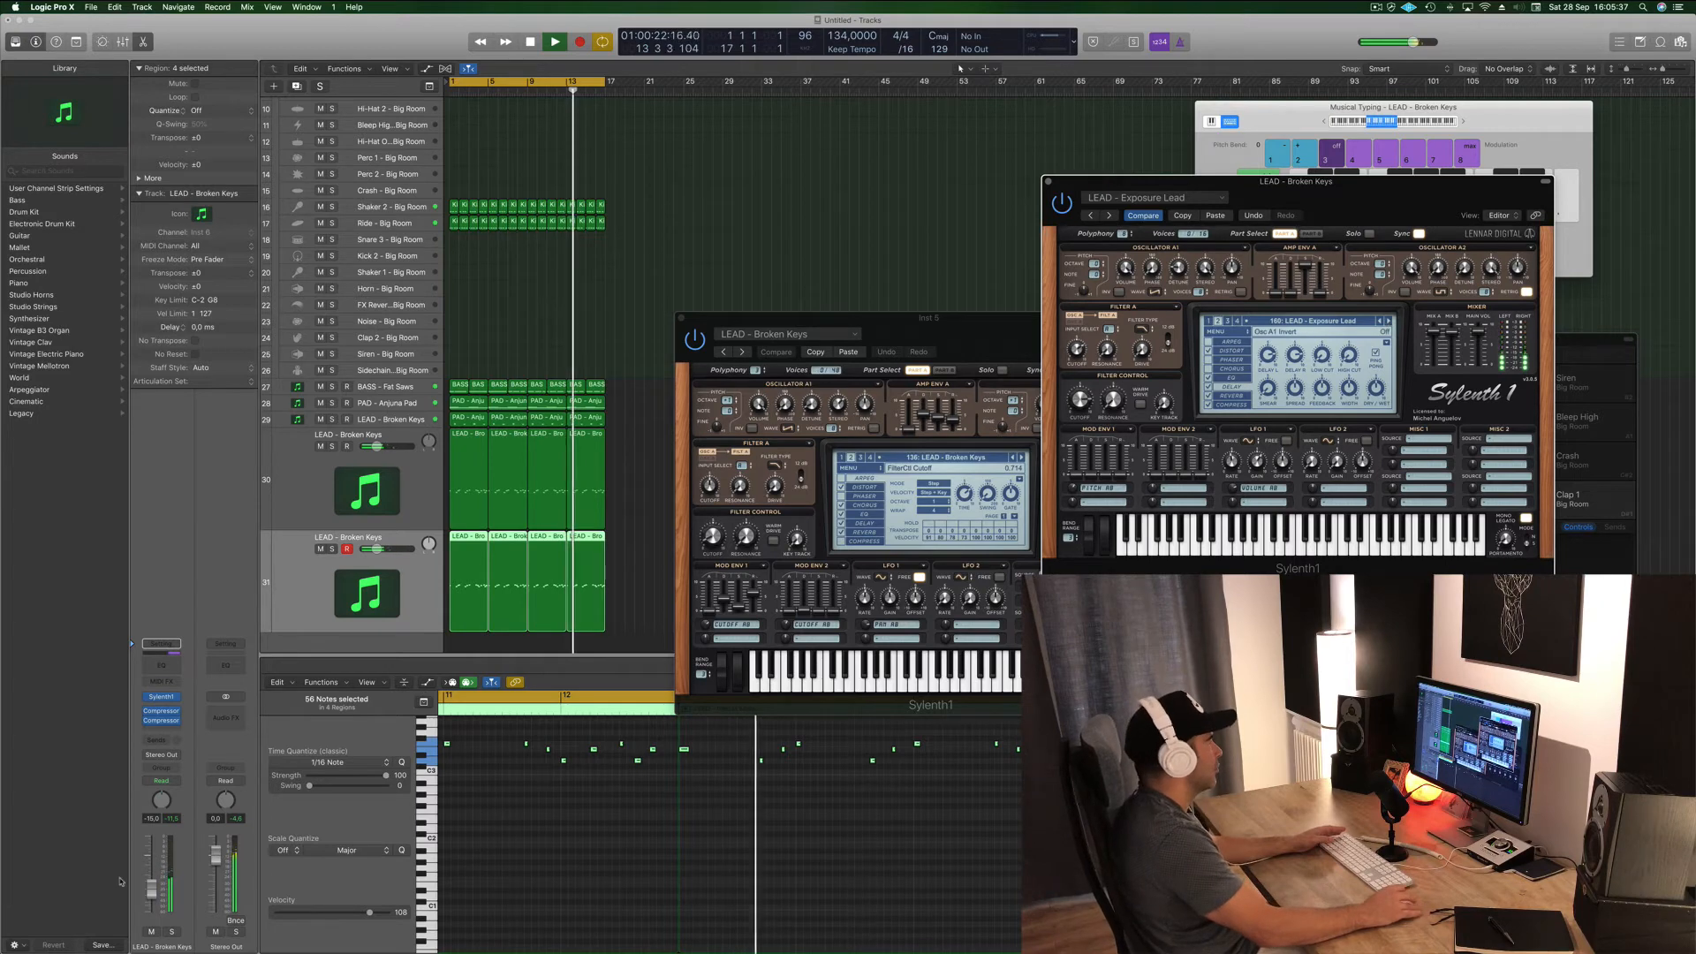
drag(152, 890, 152, 895)
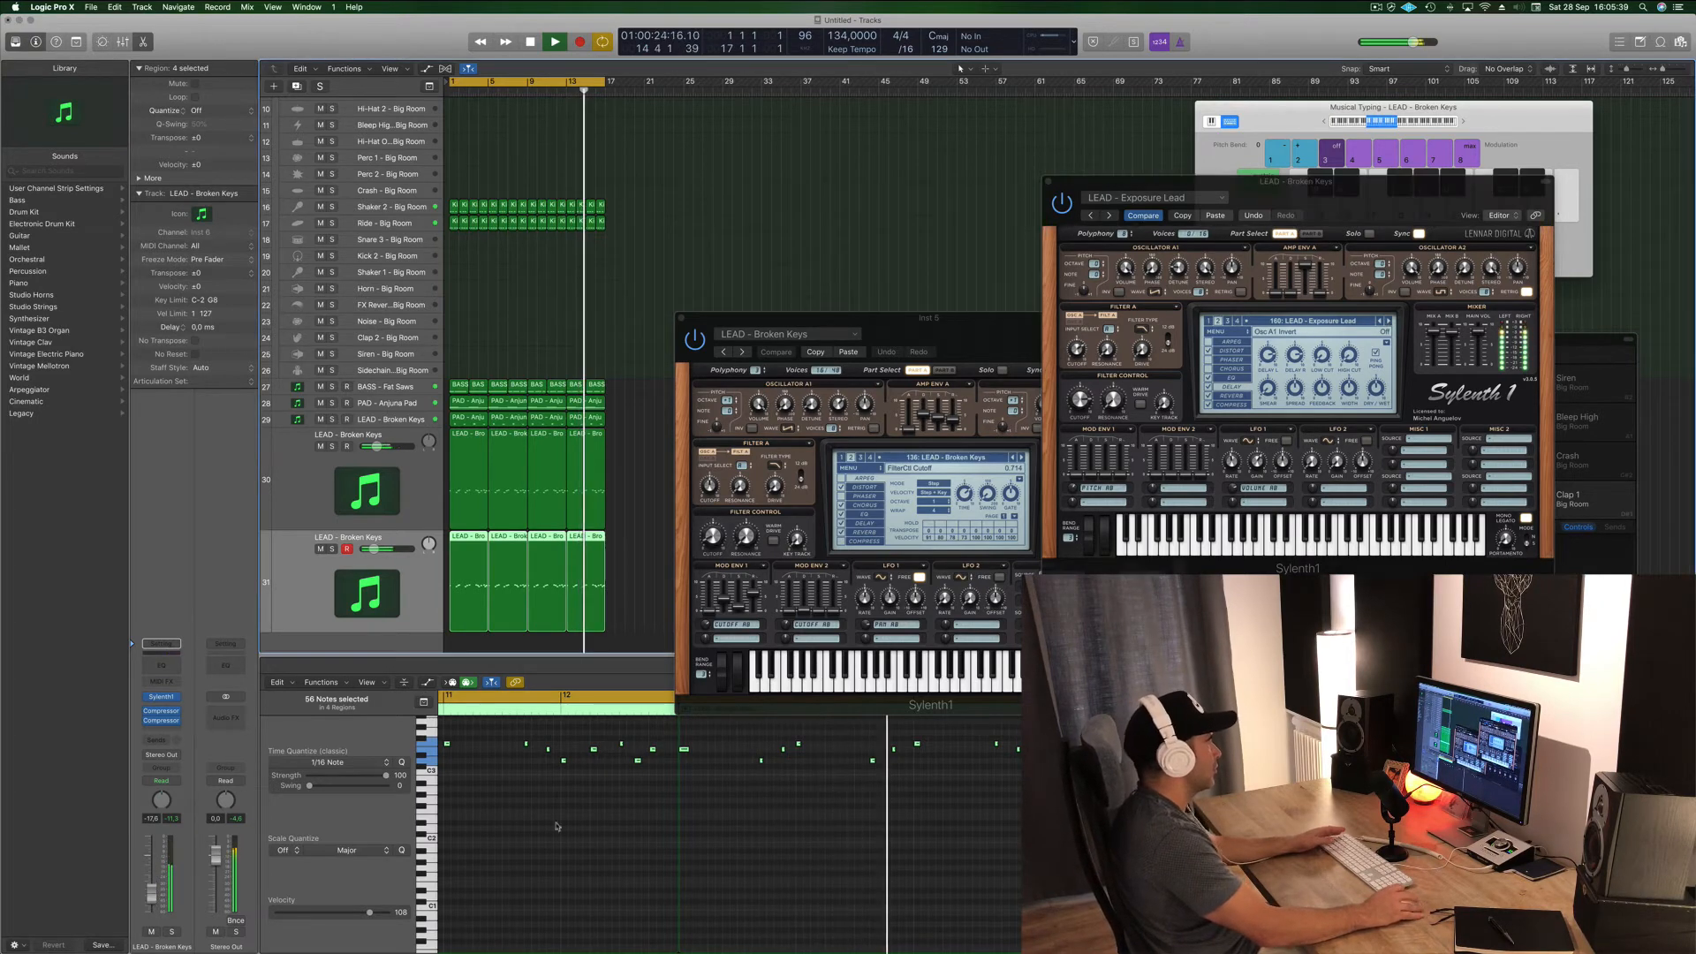
- Select all notes in the duplicate lead's four regions, lengthen them together and restart playback from the beginning
scroll(600, 813, left, 5)
scroll(600, 814, up, 2)
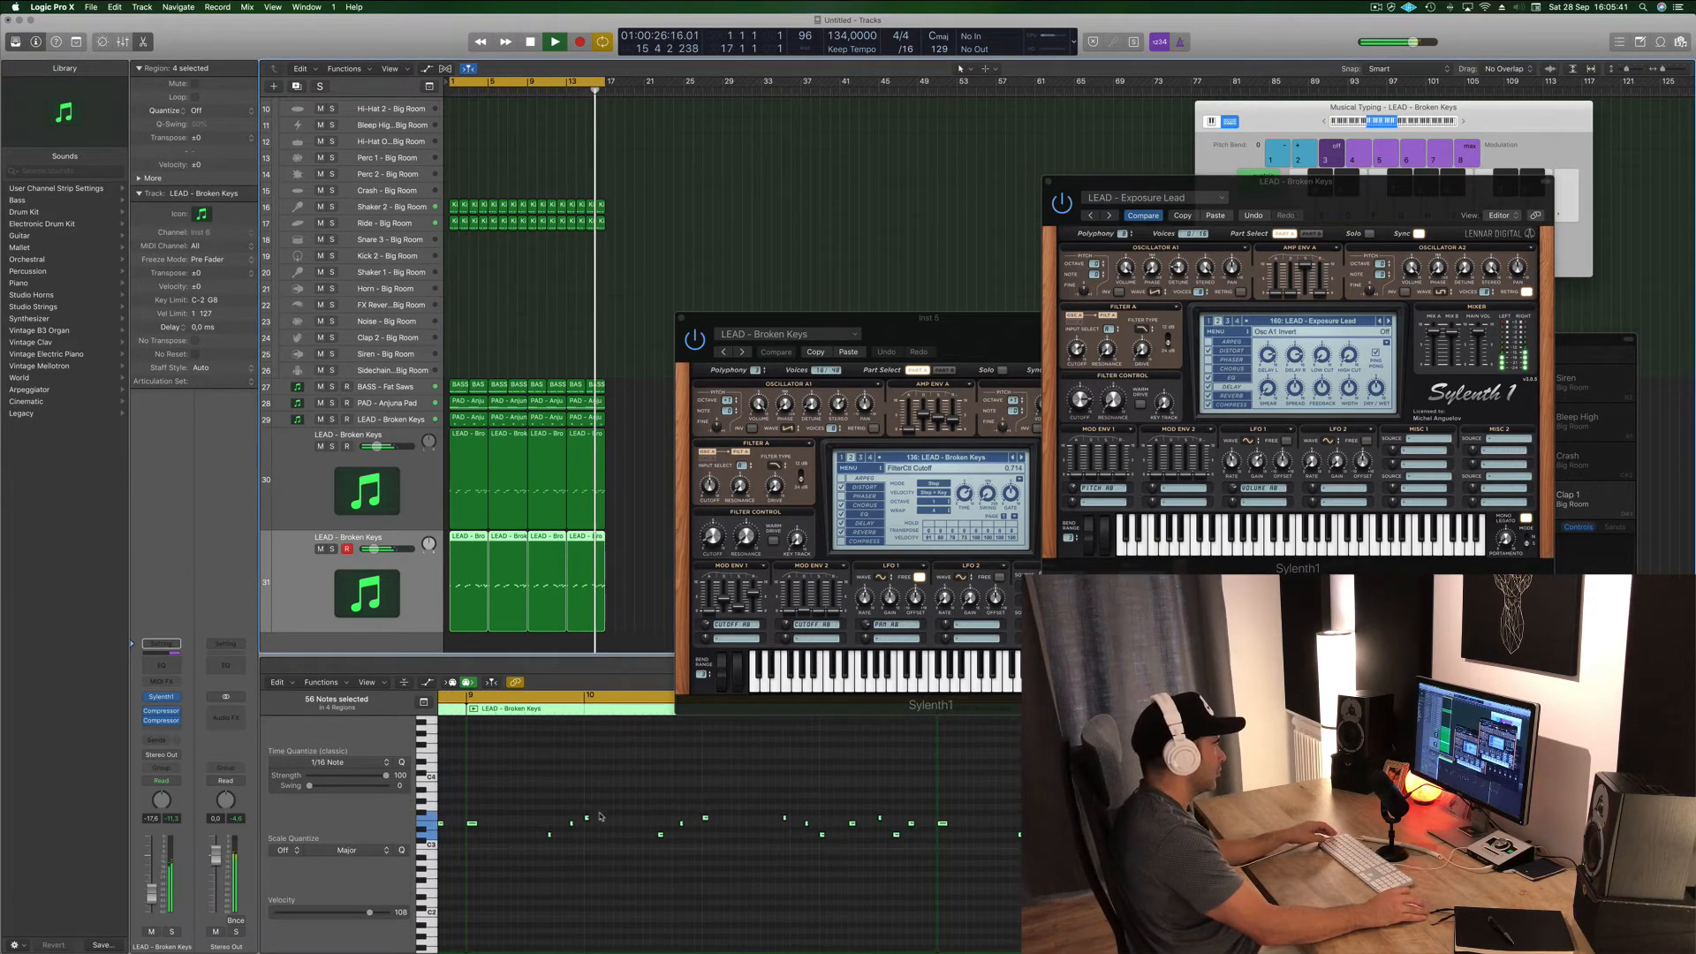
scroll(568, 862, left, 4)
click(599, 875)
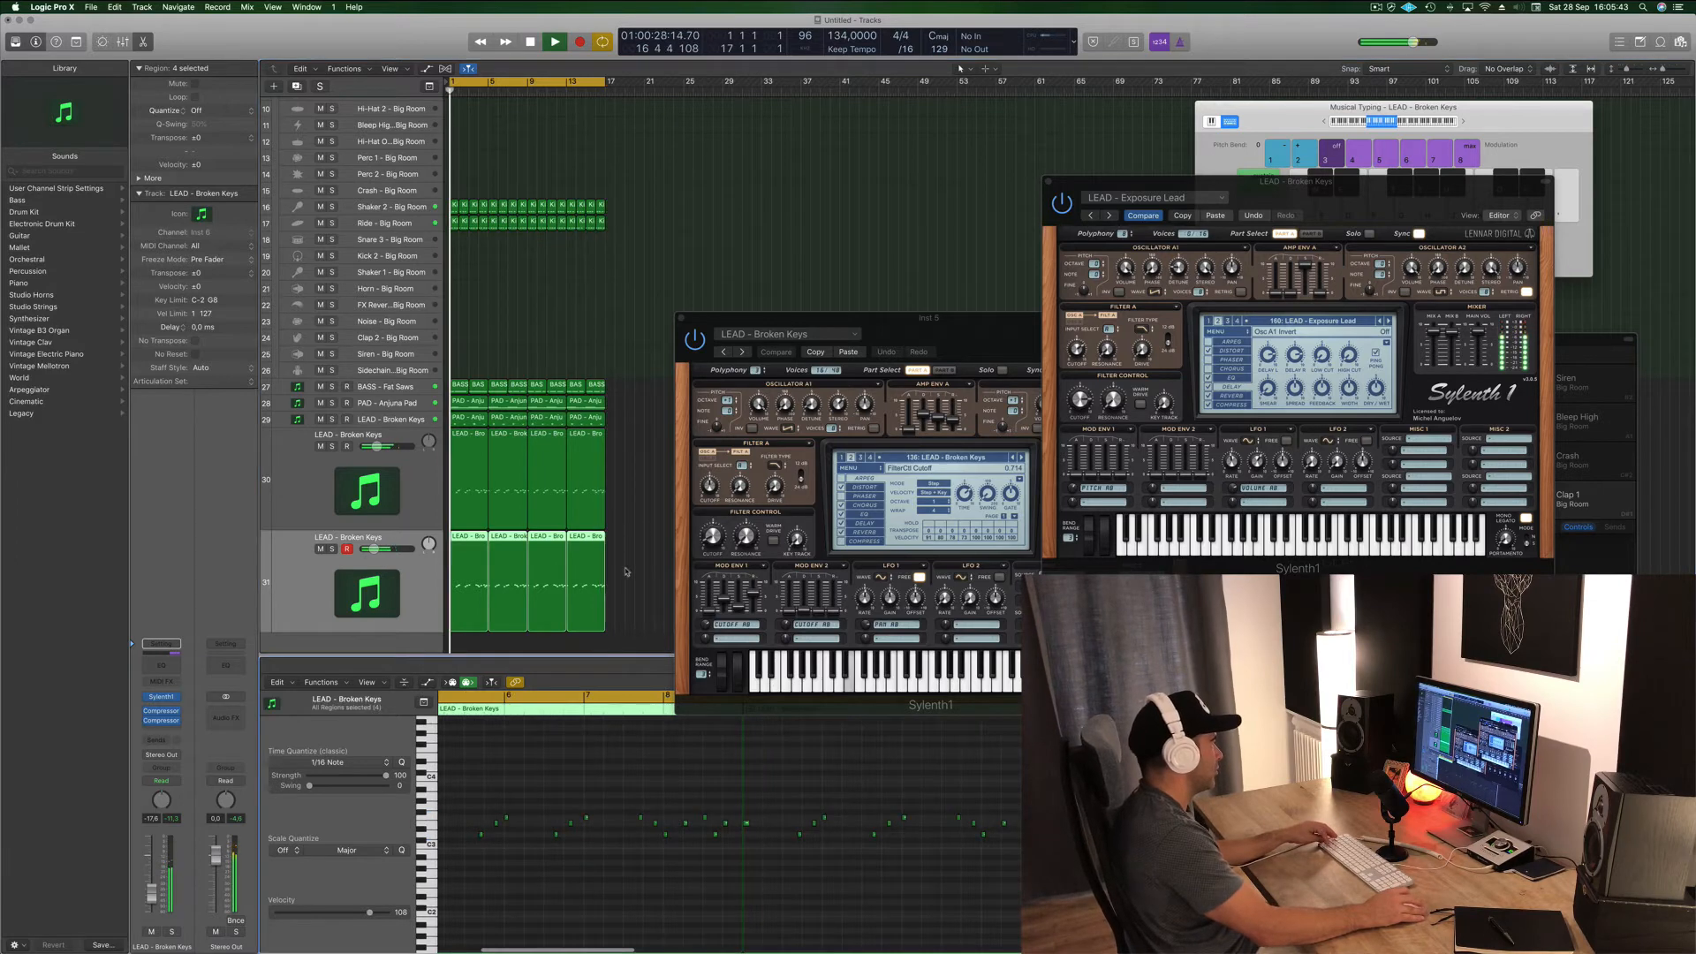
key(super+a)
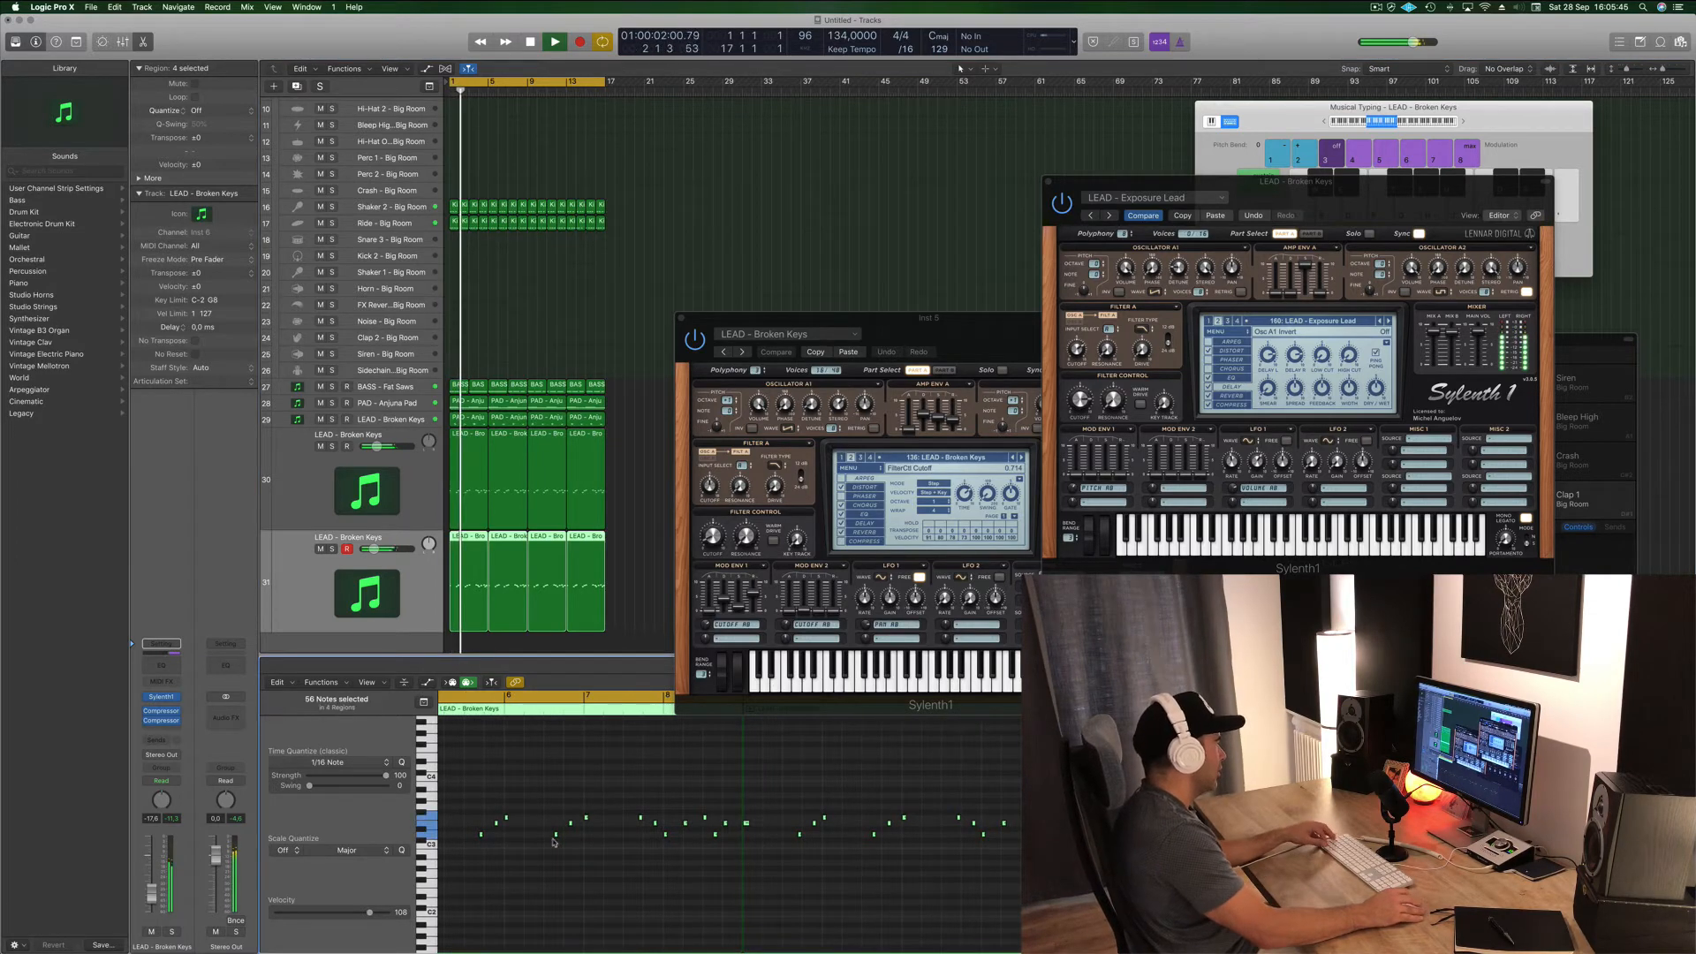
scroll(600, 826, up, 3)
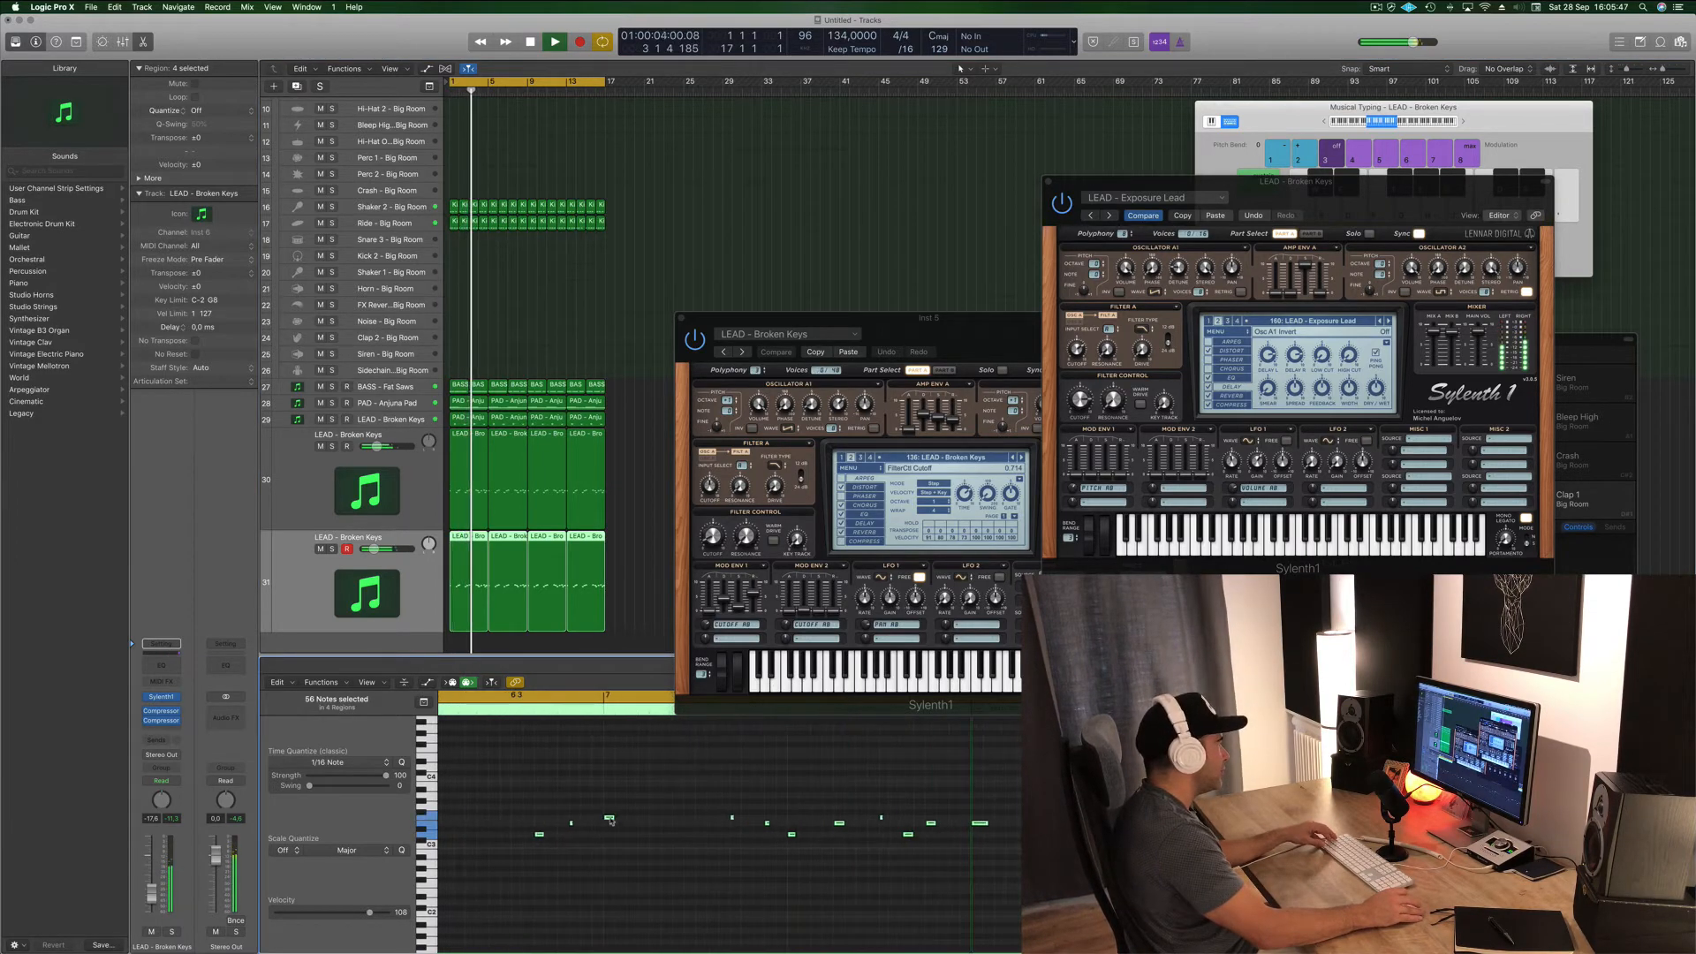
drag(610, 817, 626, 820)
key(Return)
key(super+Left)
key(super+Left)
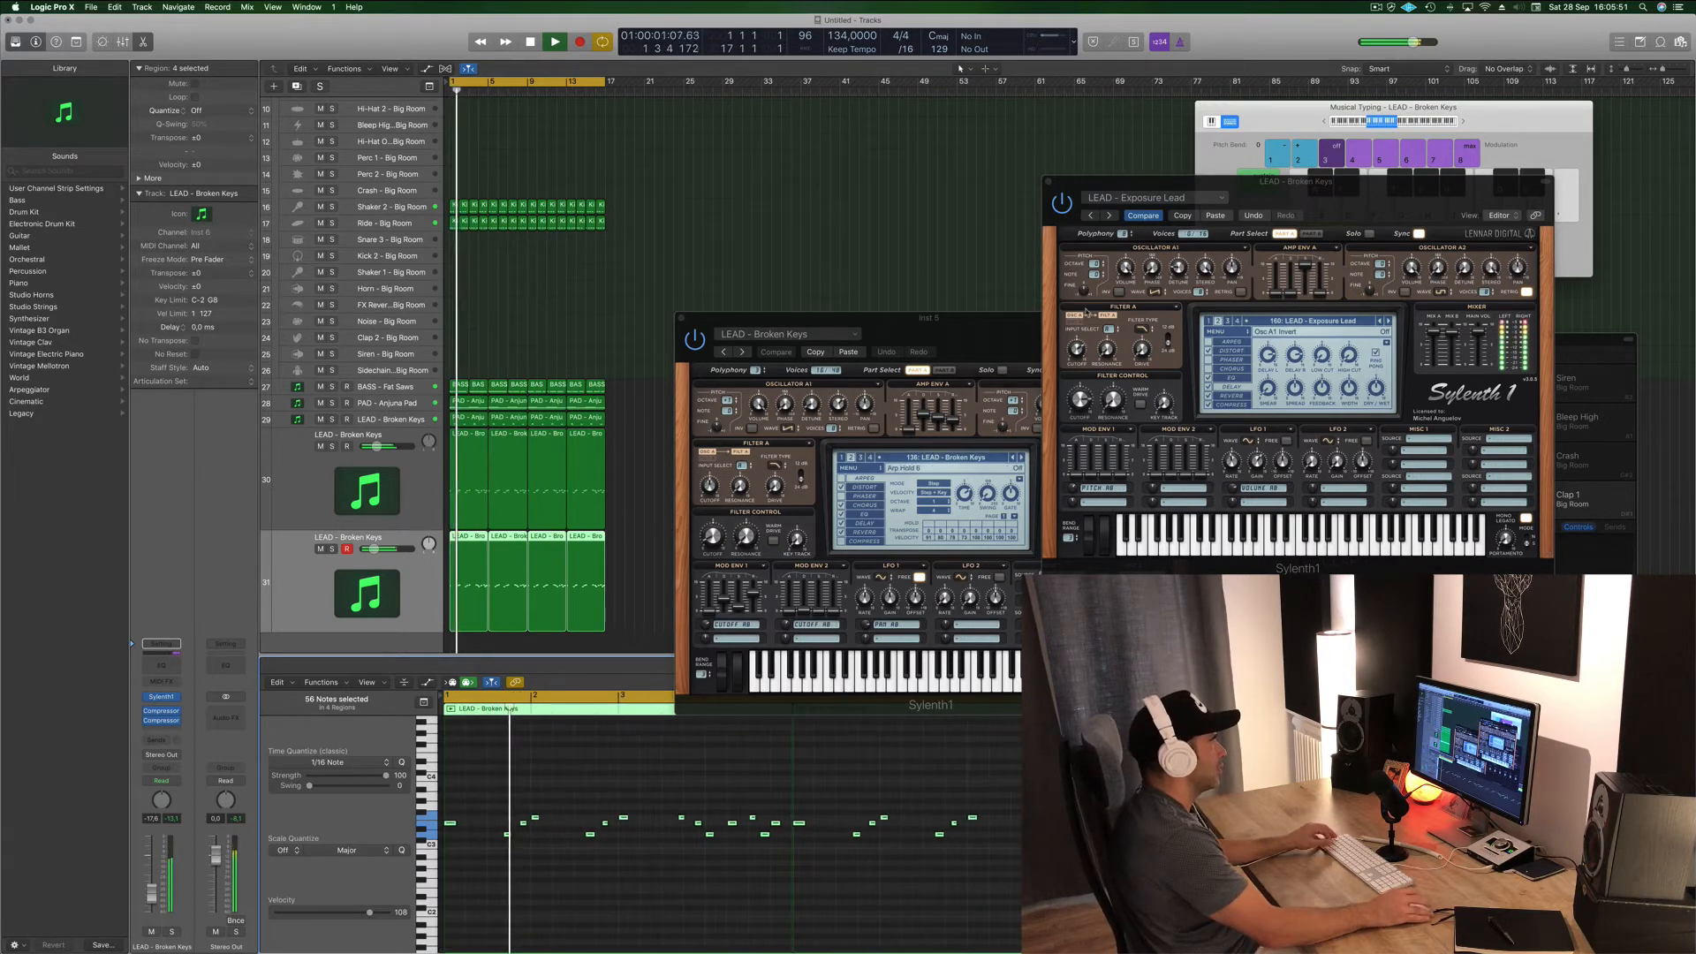
- Step the duplicate lead's preset on to LEAD - From Above and set its channel volume to about -16.2 dB
drag(151, 894, 150, 903)
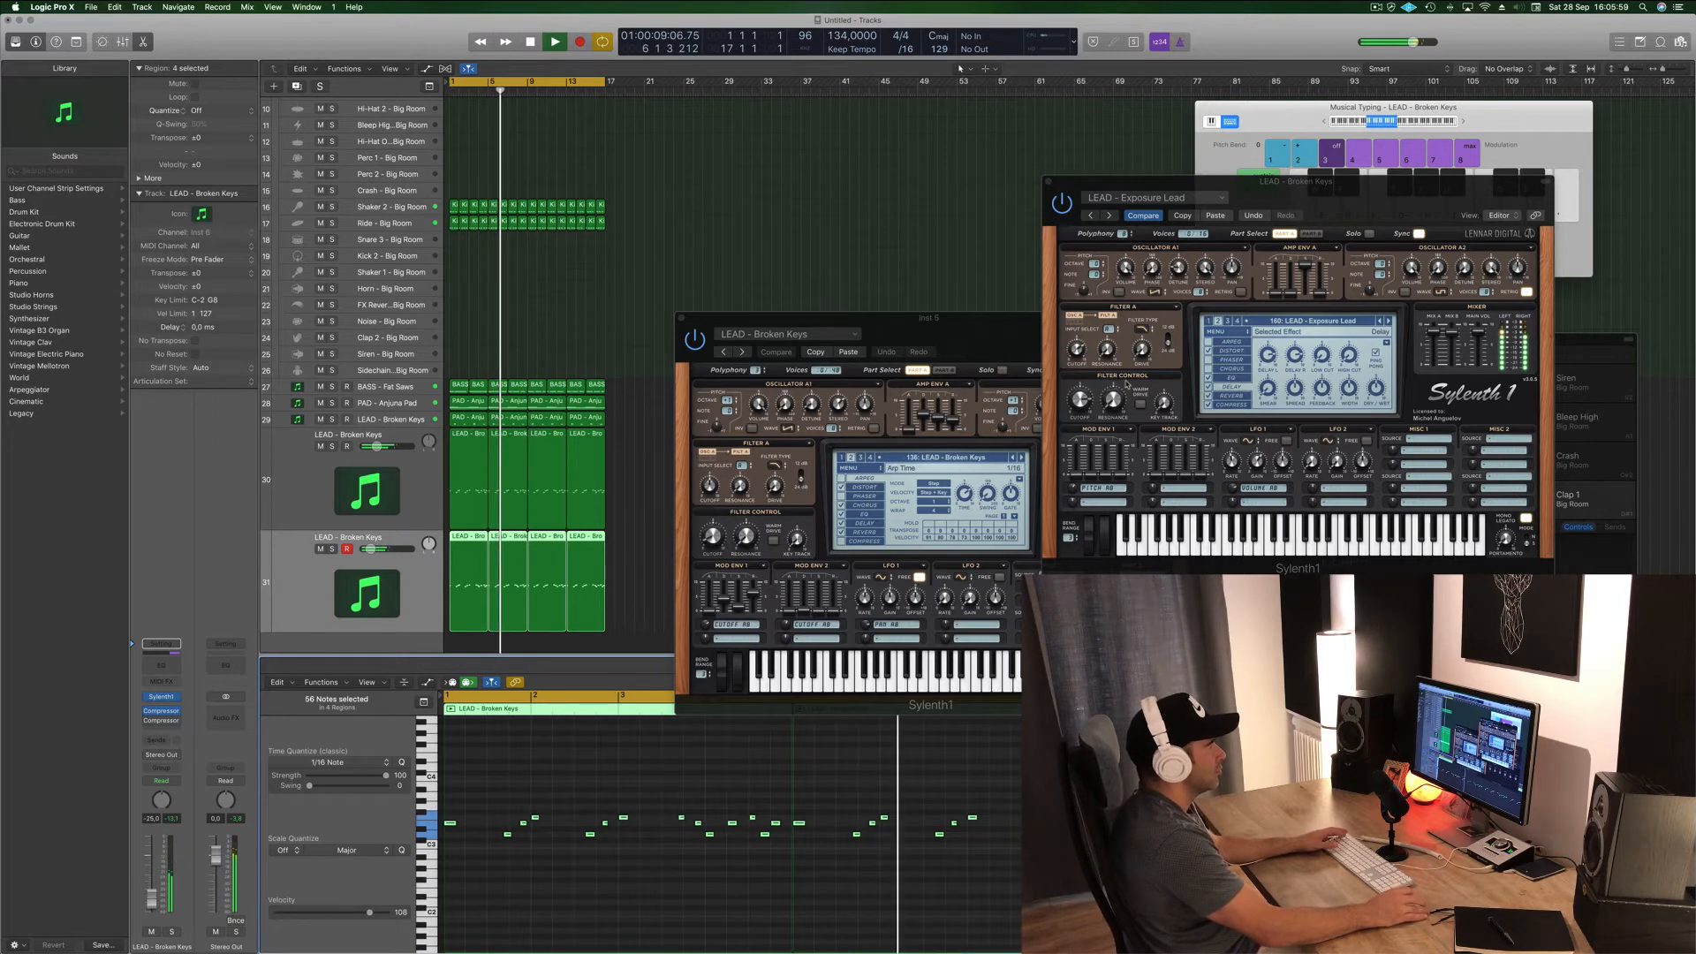
drag(1351, 182, 1278, 194)
click(1314, 334)
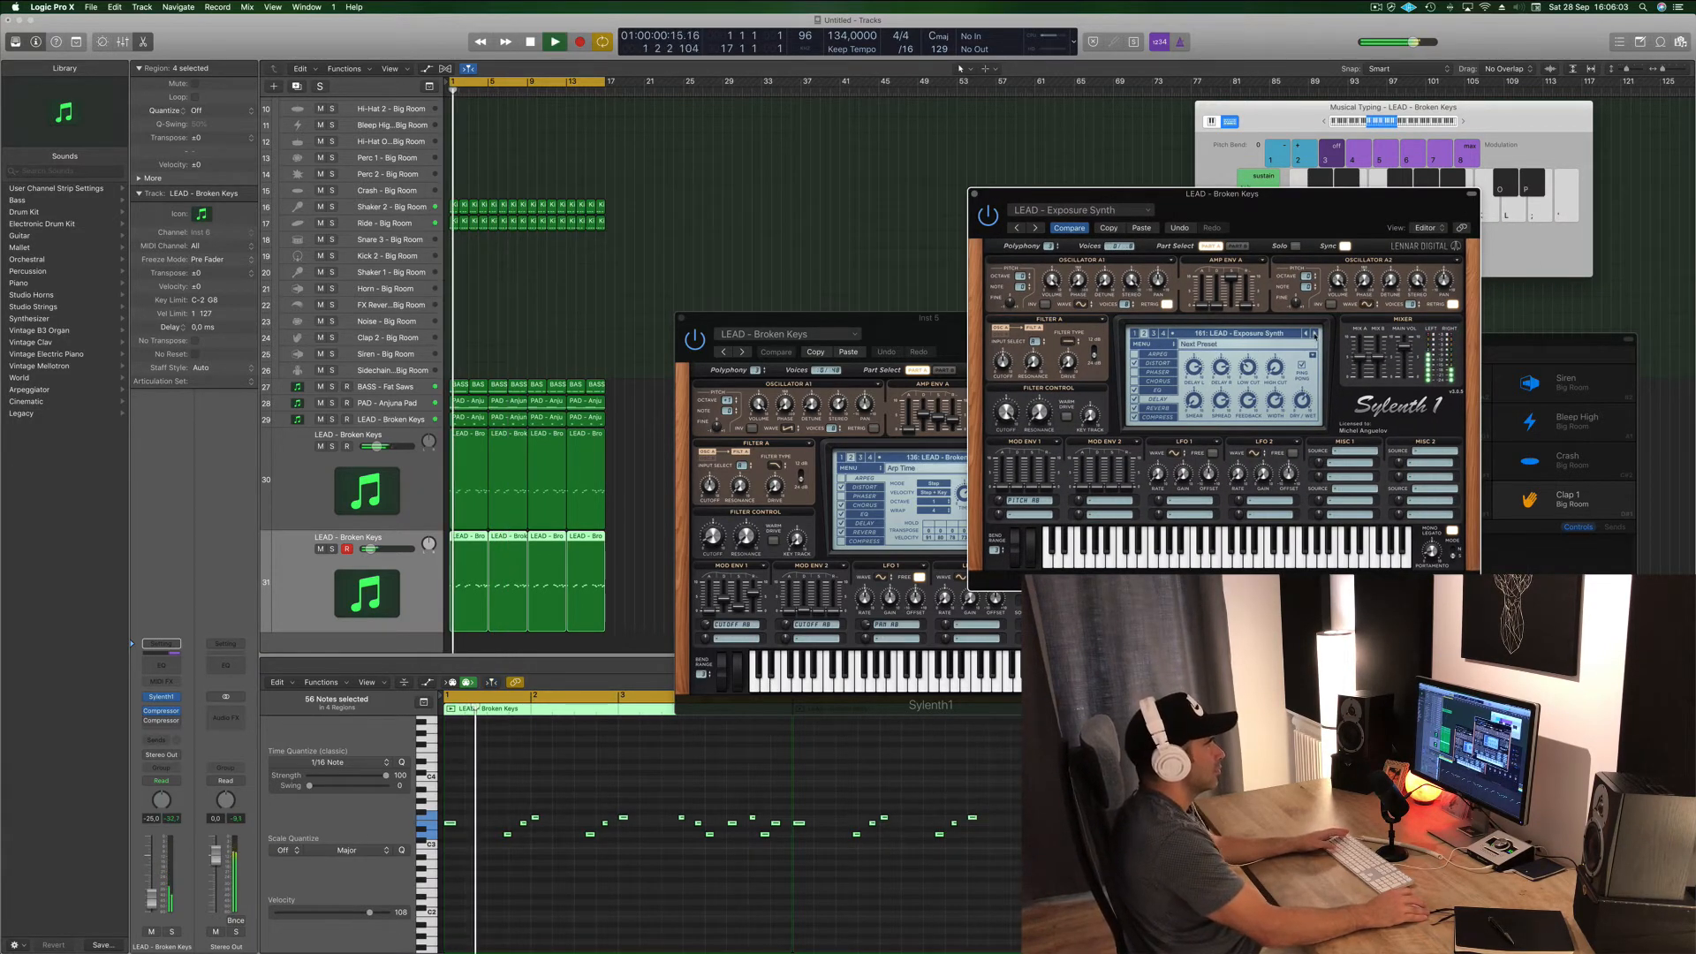
click(1315, 333)
click(1315, 334)
click(1315, 334)
click(1314, 334)
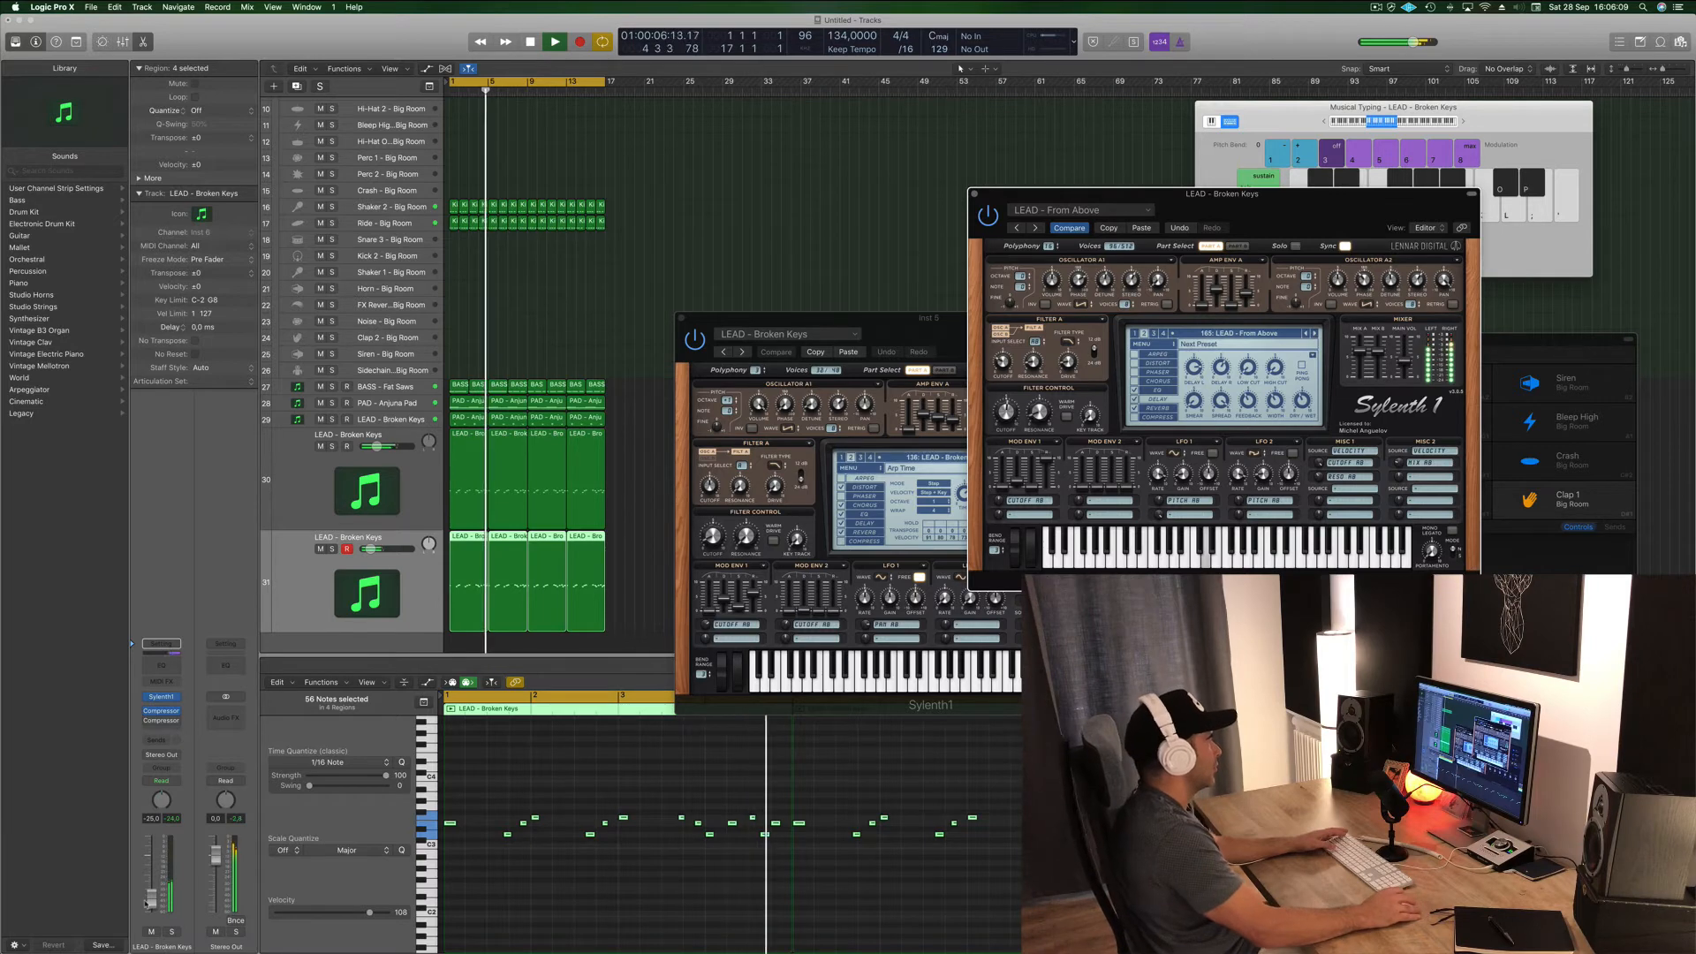
drag(147, 903, 156, 877)
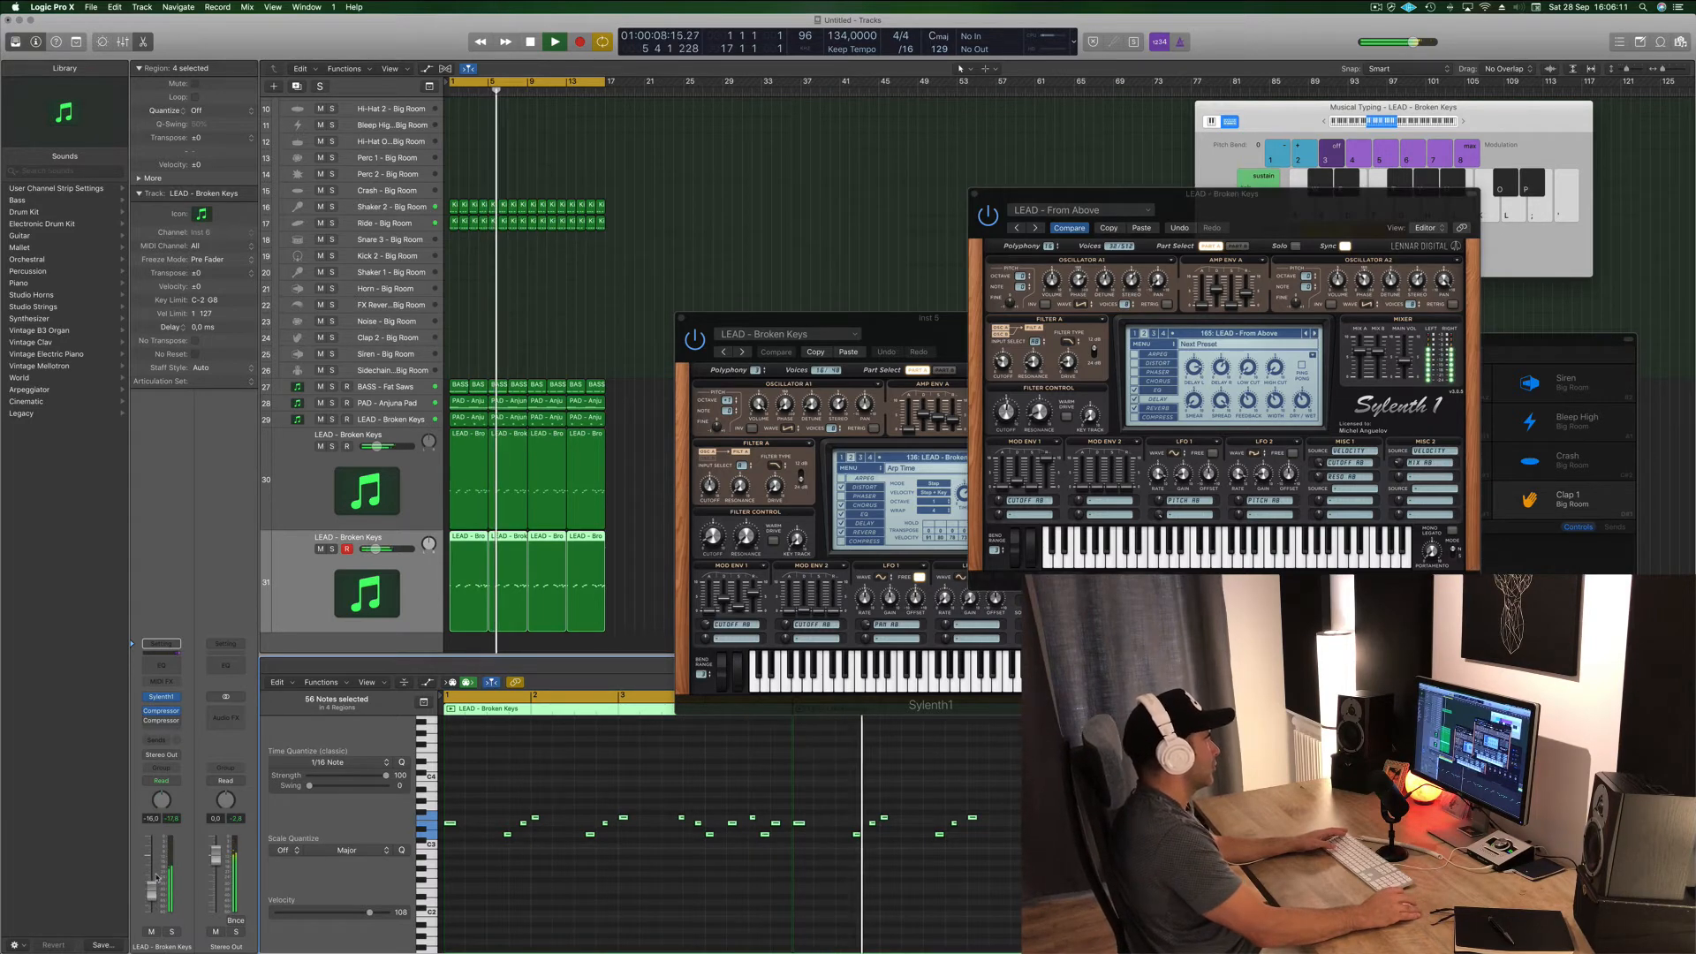
- Add a Bus 13 send to the duplicate lead and insert a SilverVerb reverb on the bus's aux channel
click(164, 740)
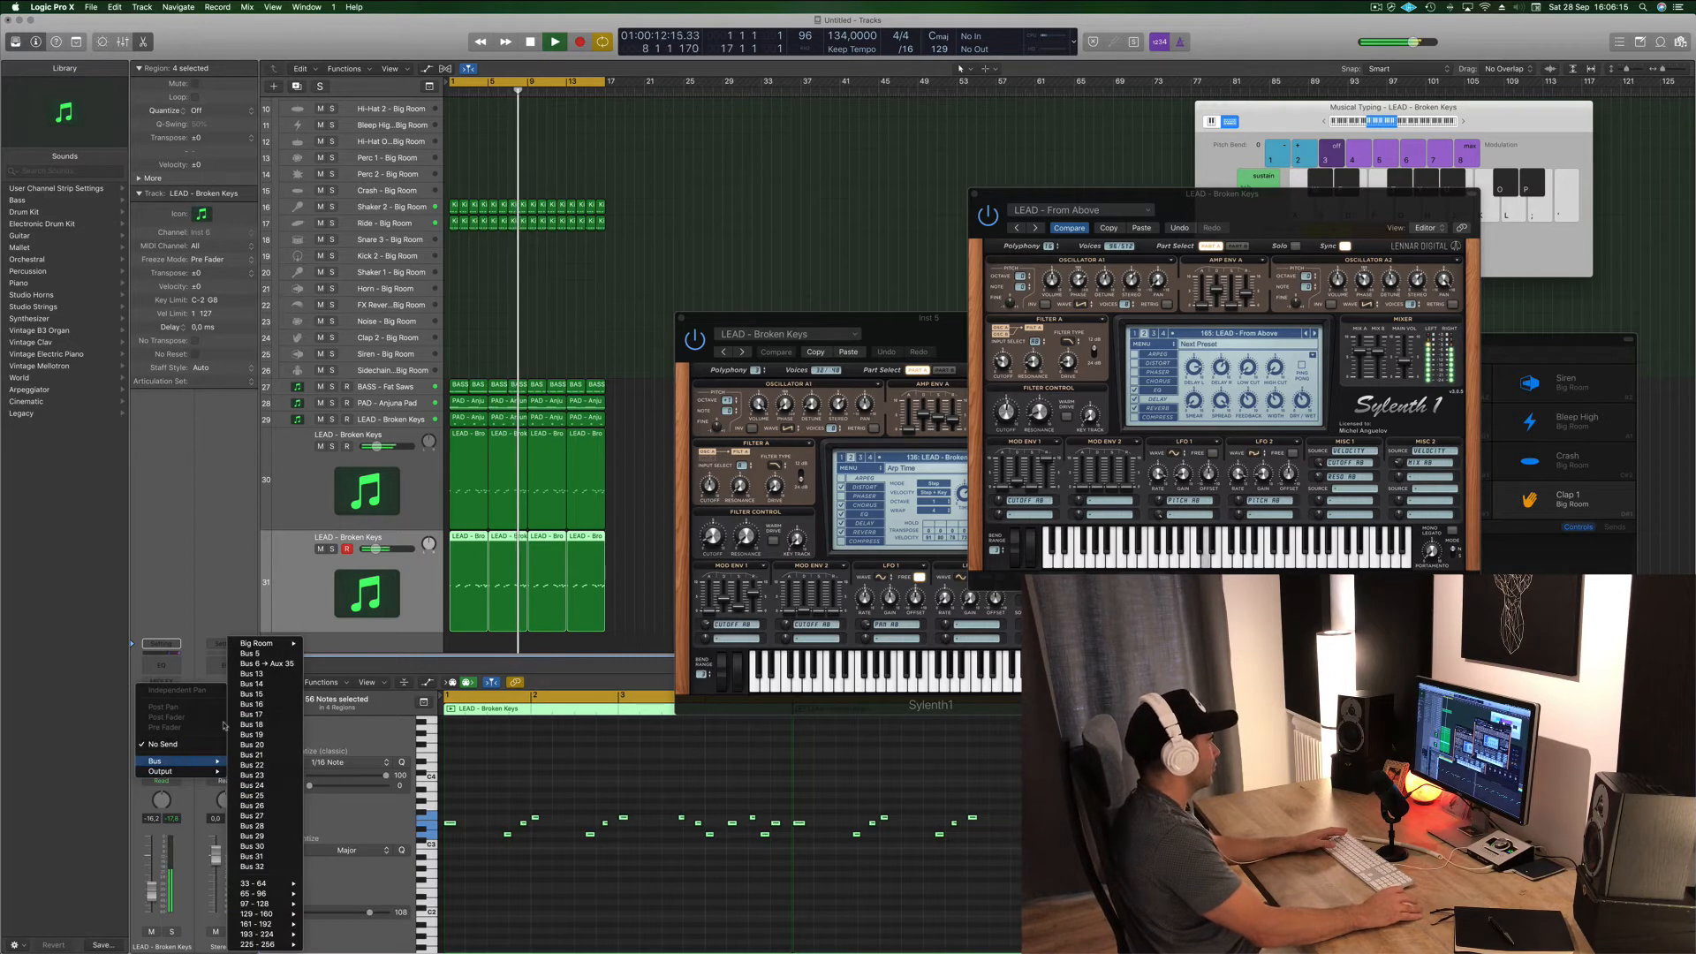
click(251, 674)
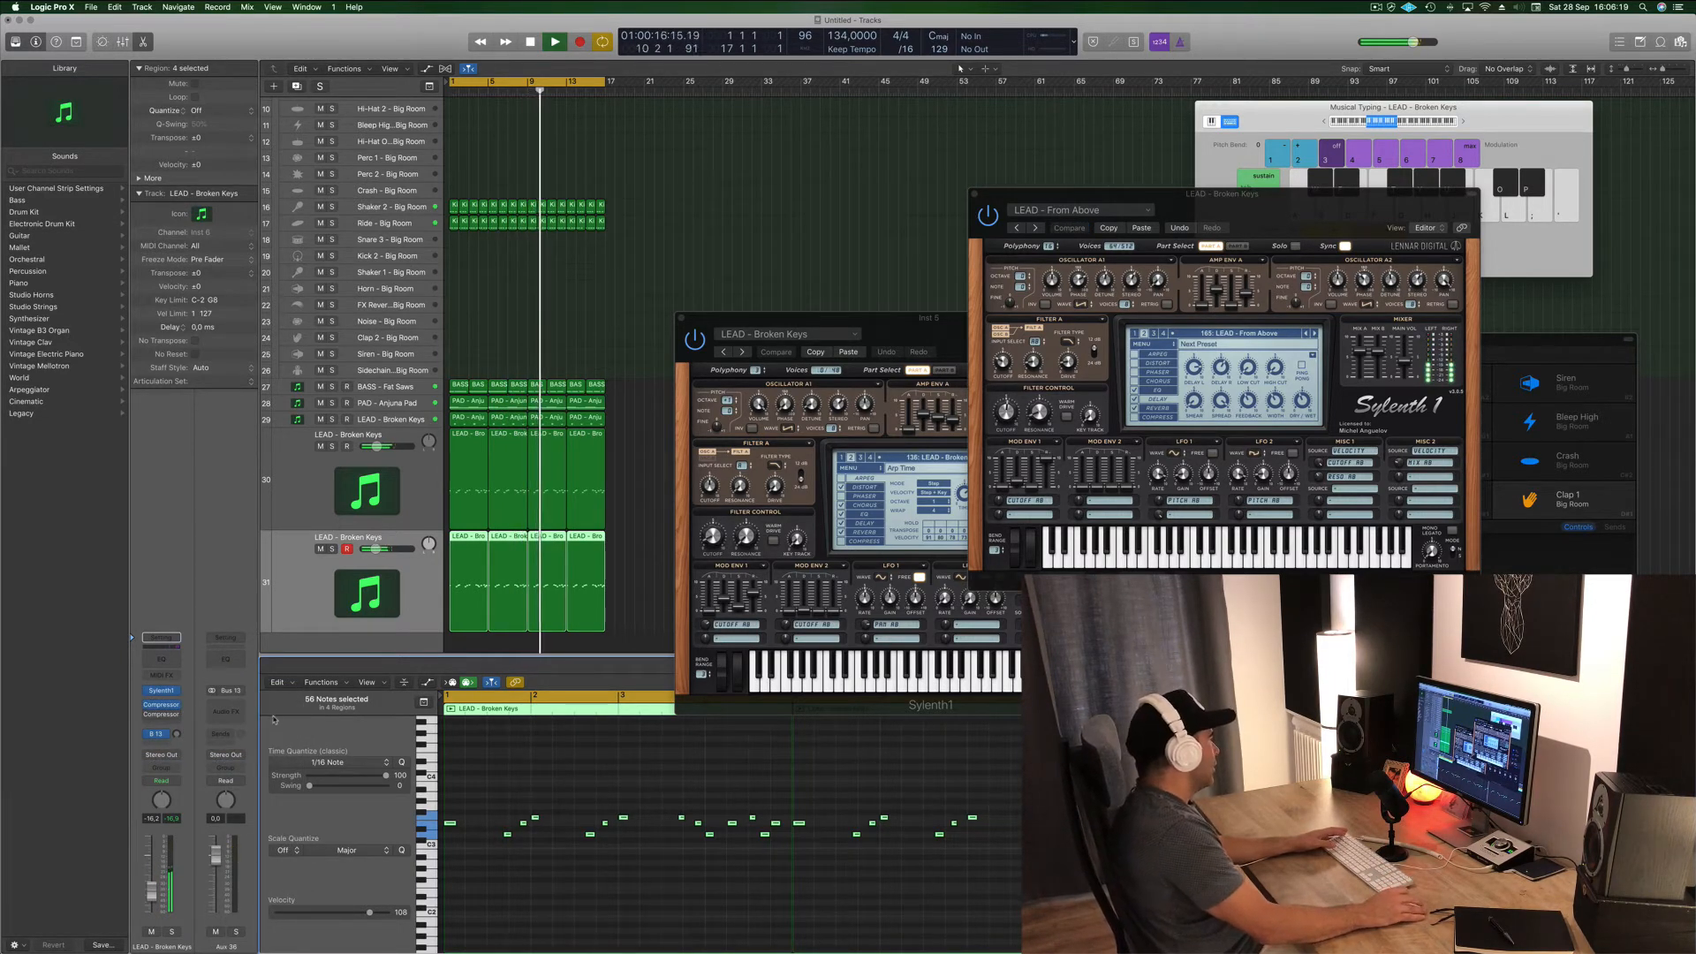
click(225, 708)
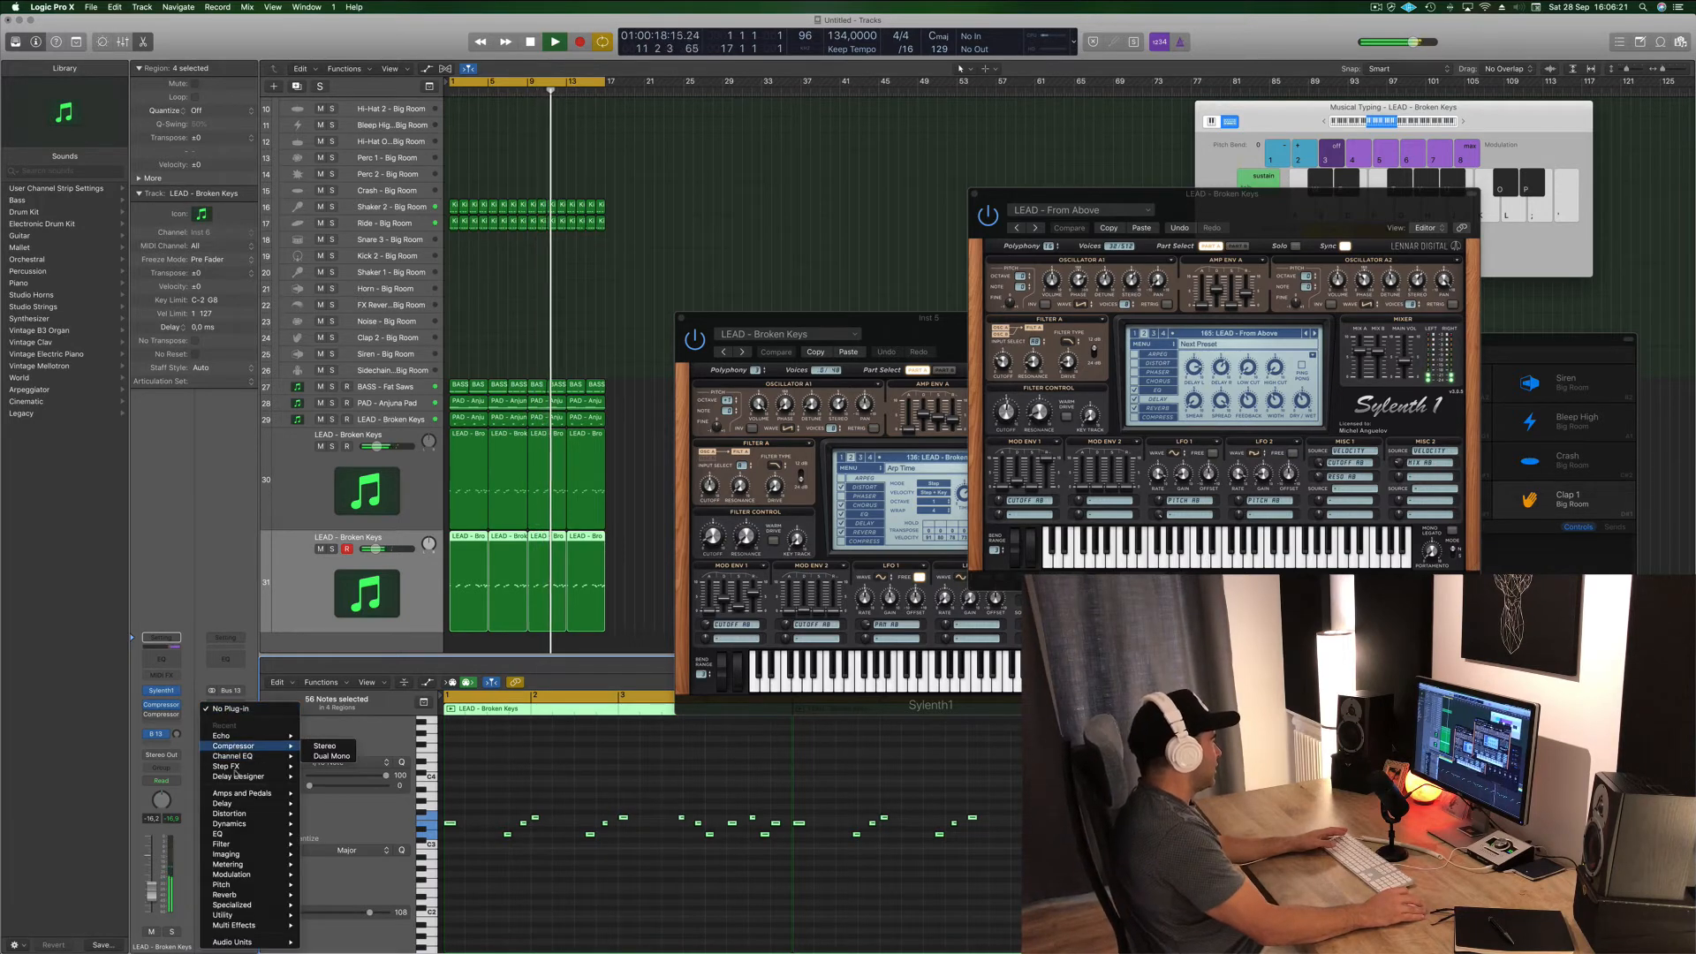
mouse_move(249, 817)
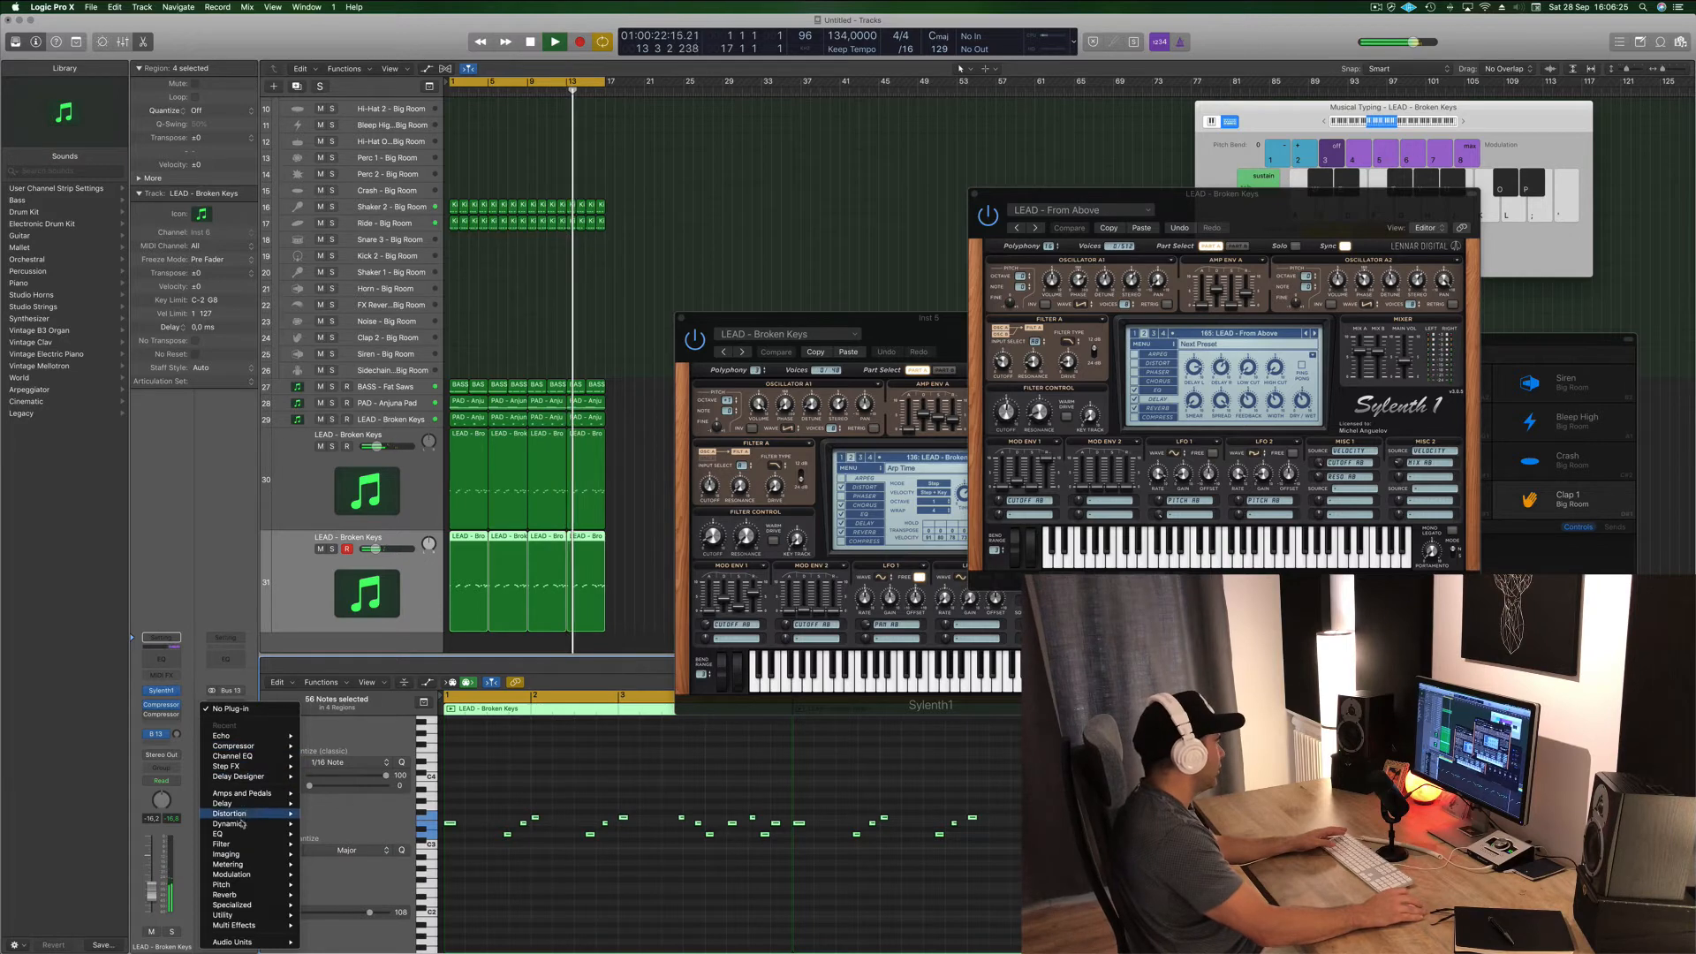
mouse_move(259, 874)
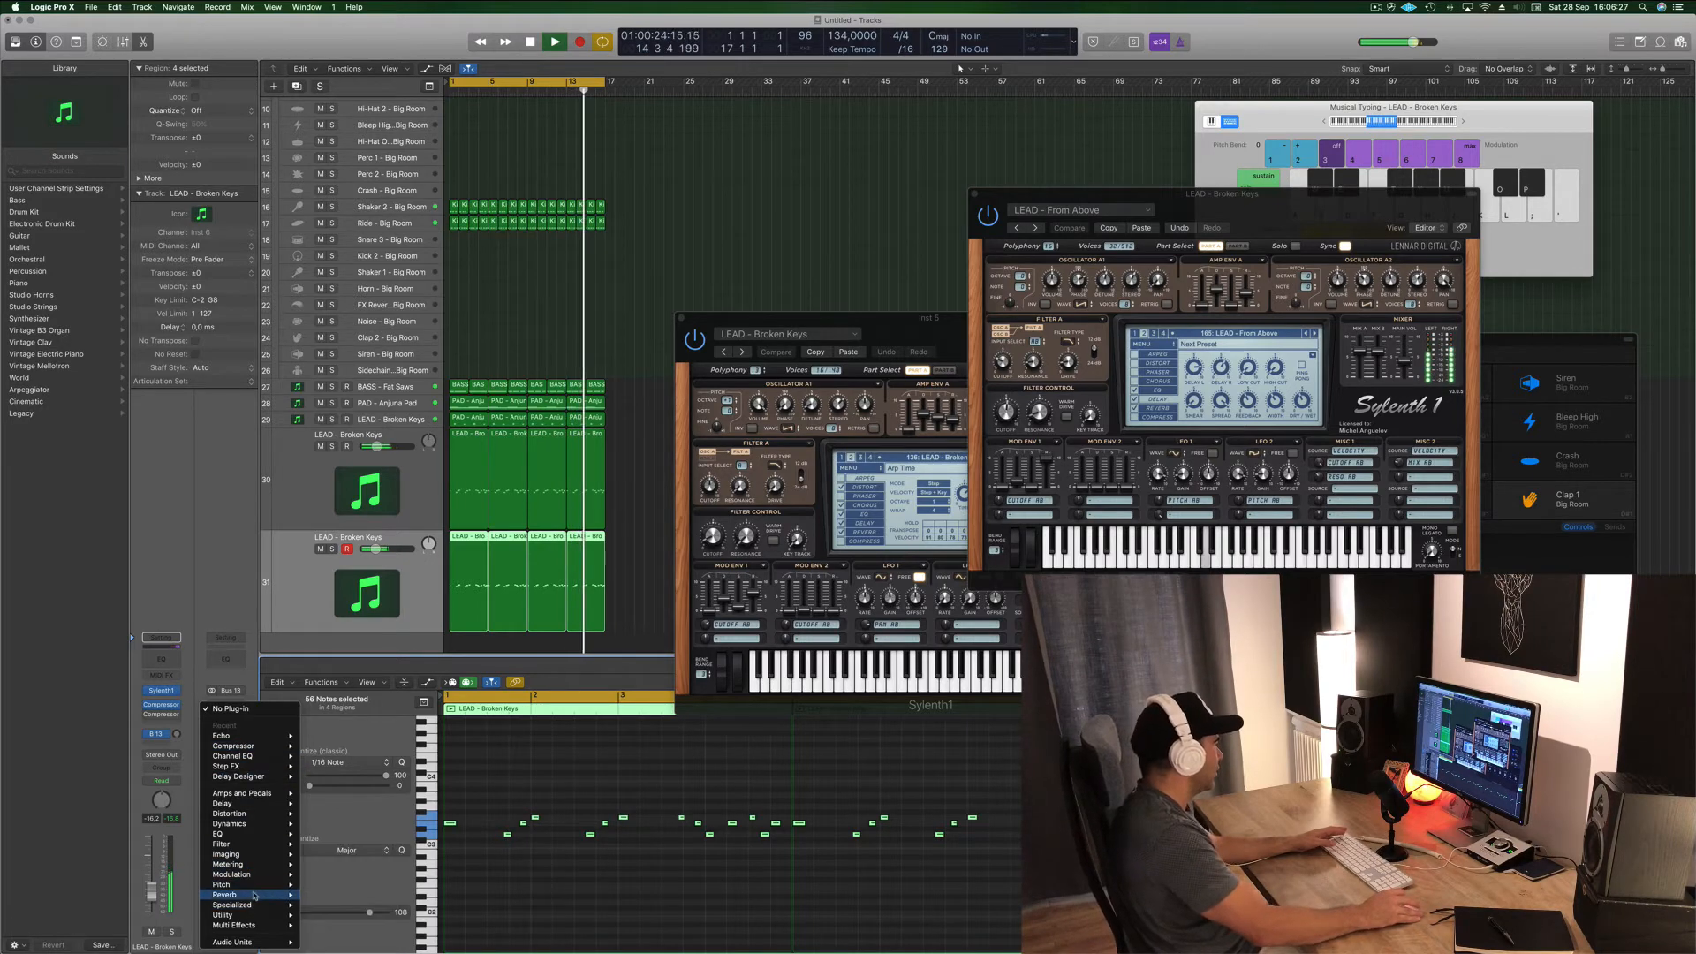
mouse_move(340, 915)
click(419, 915)
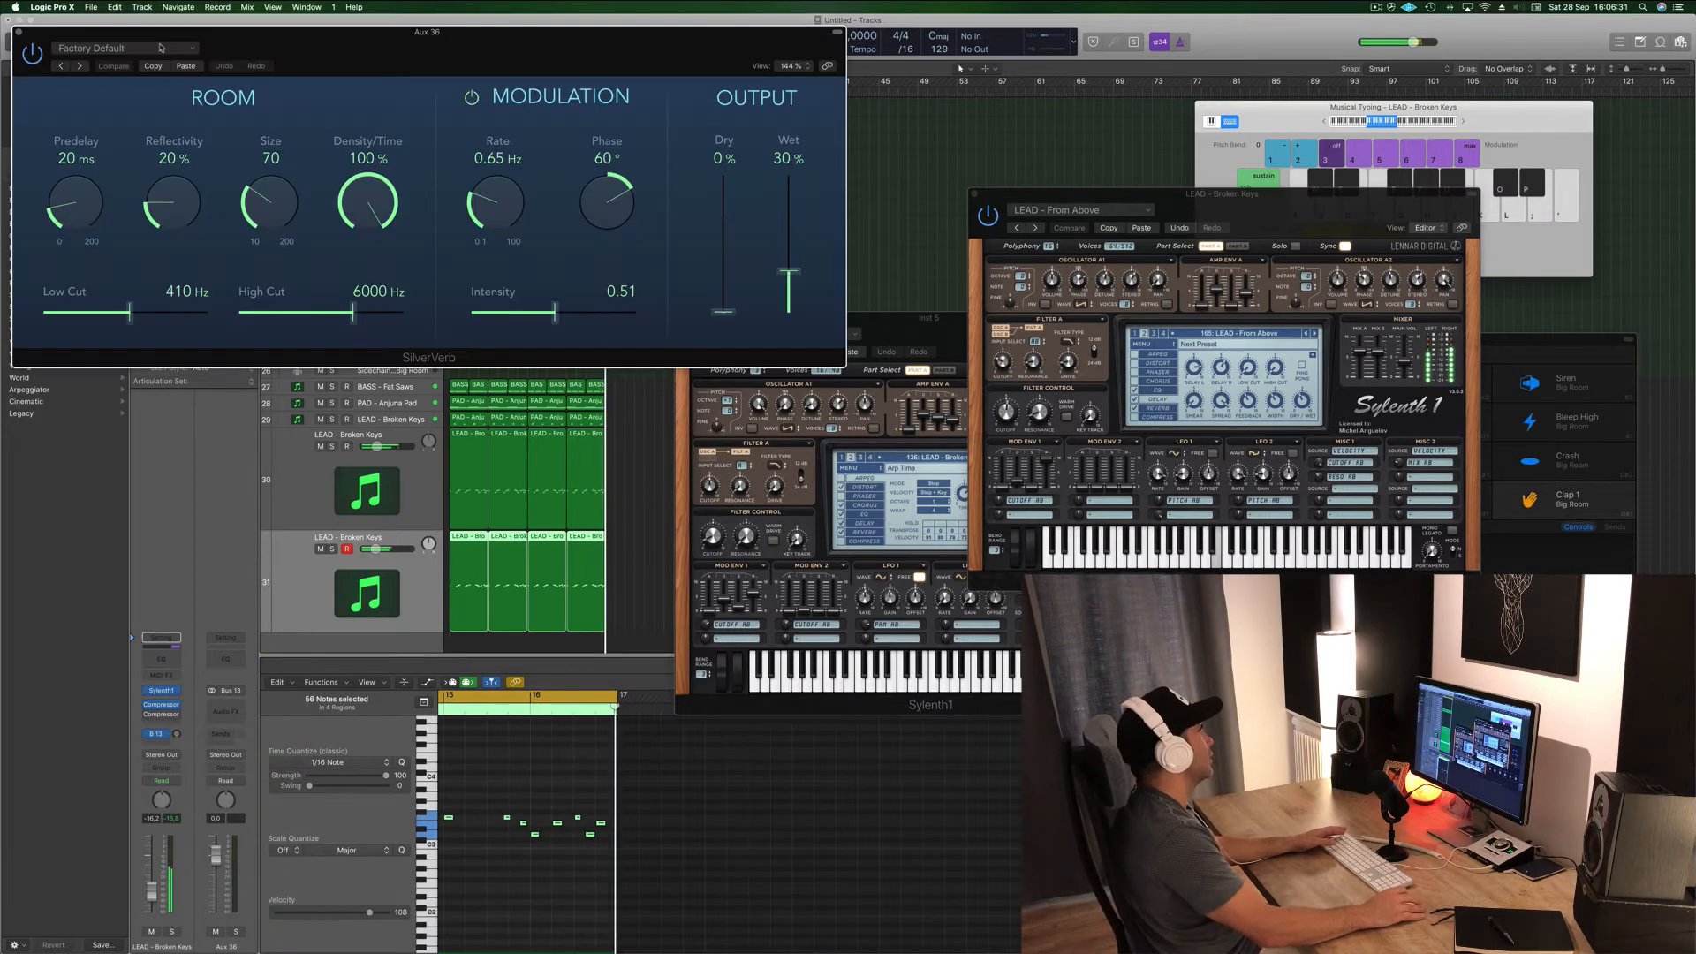
- Load the grandiose preset in SilverVerb, raise the duplicate lead's Bus 13 send level and close the reverb window
click(124, 48)
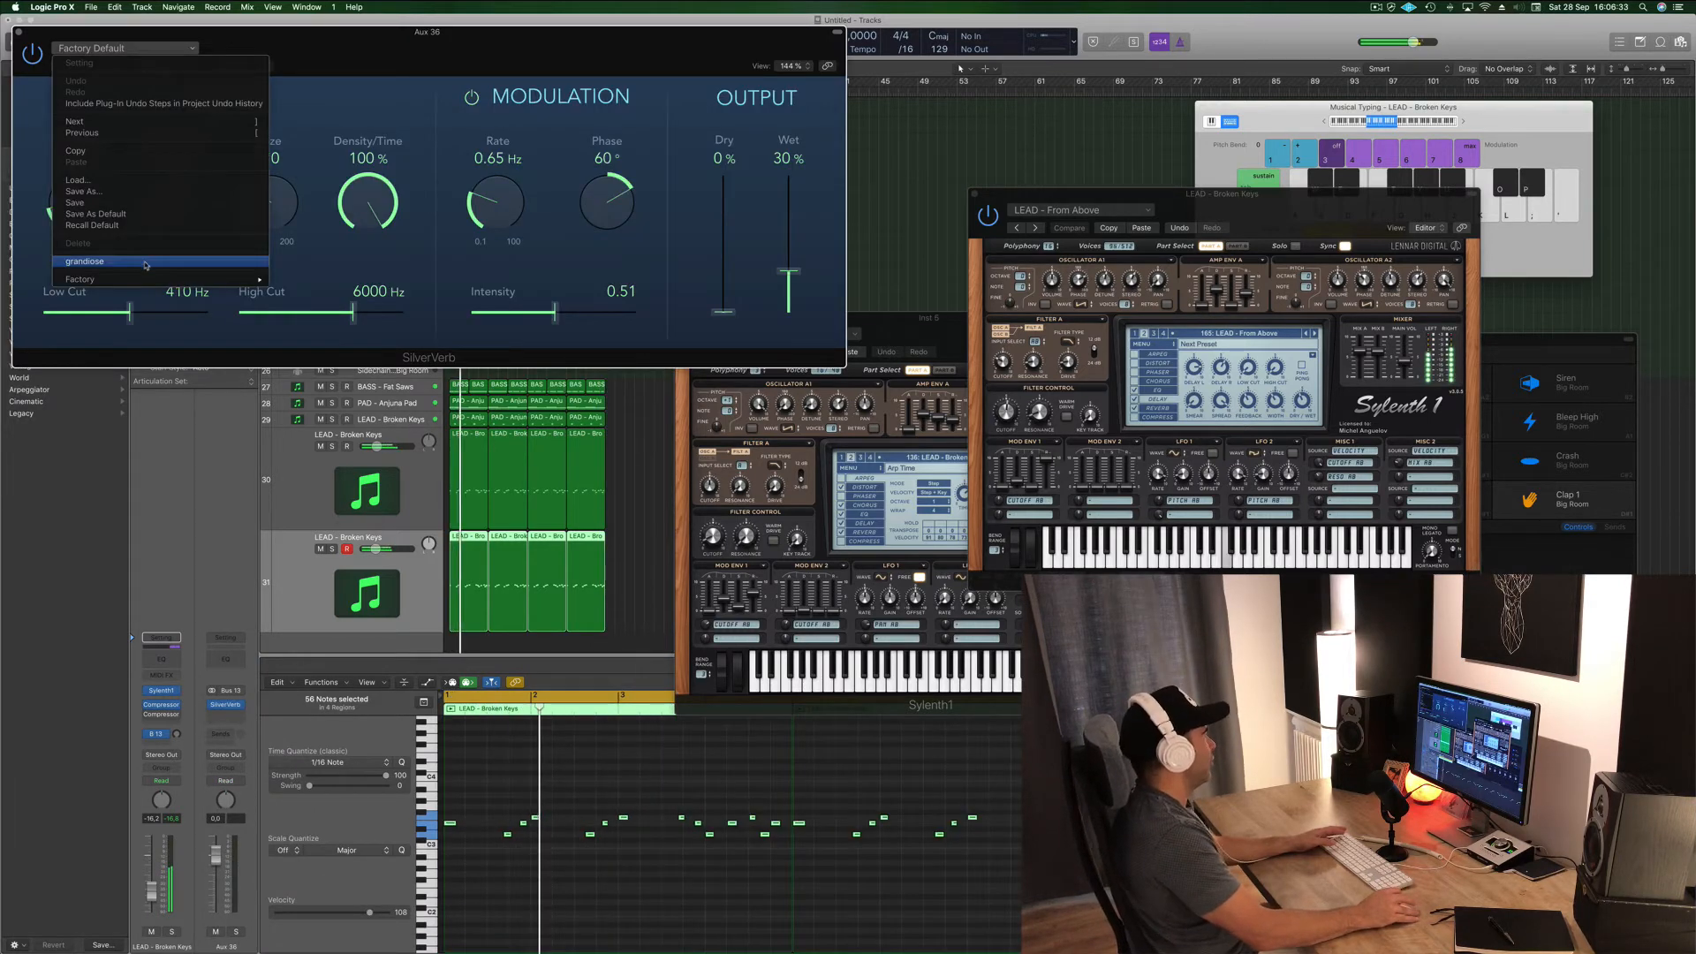
click(144, 259)
drag(179, 736, 177, 733)
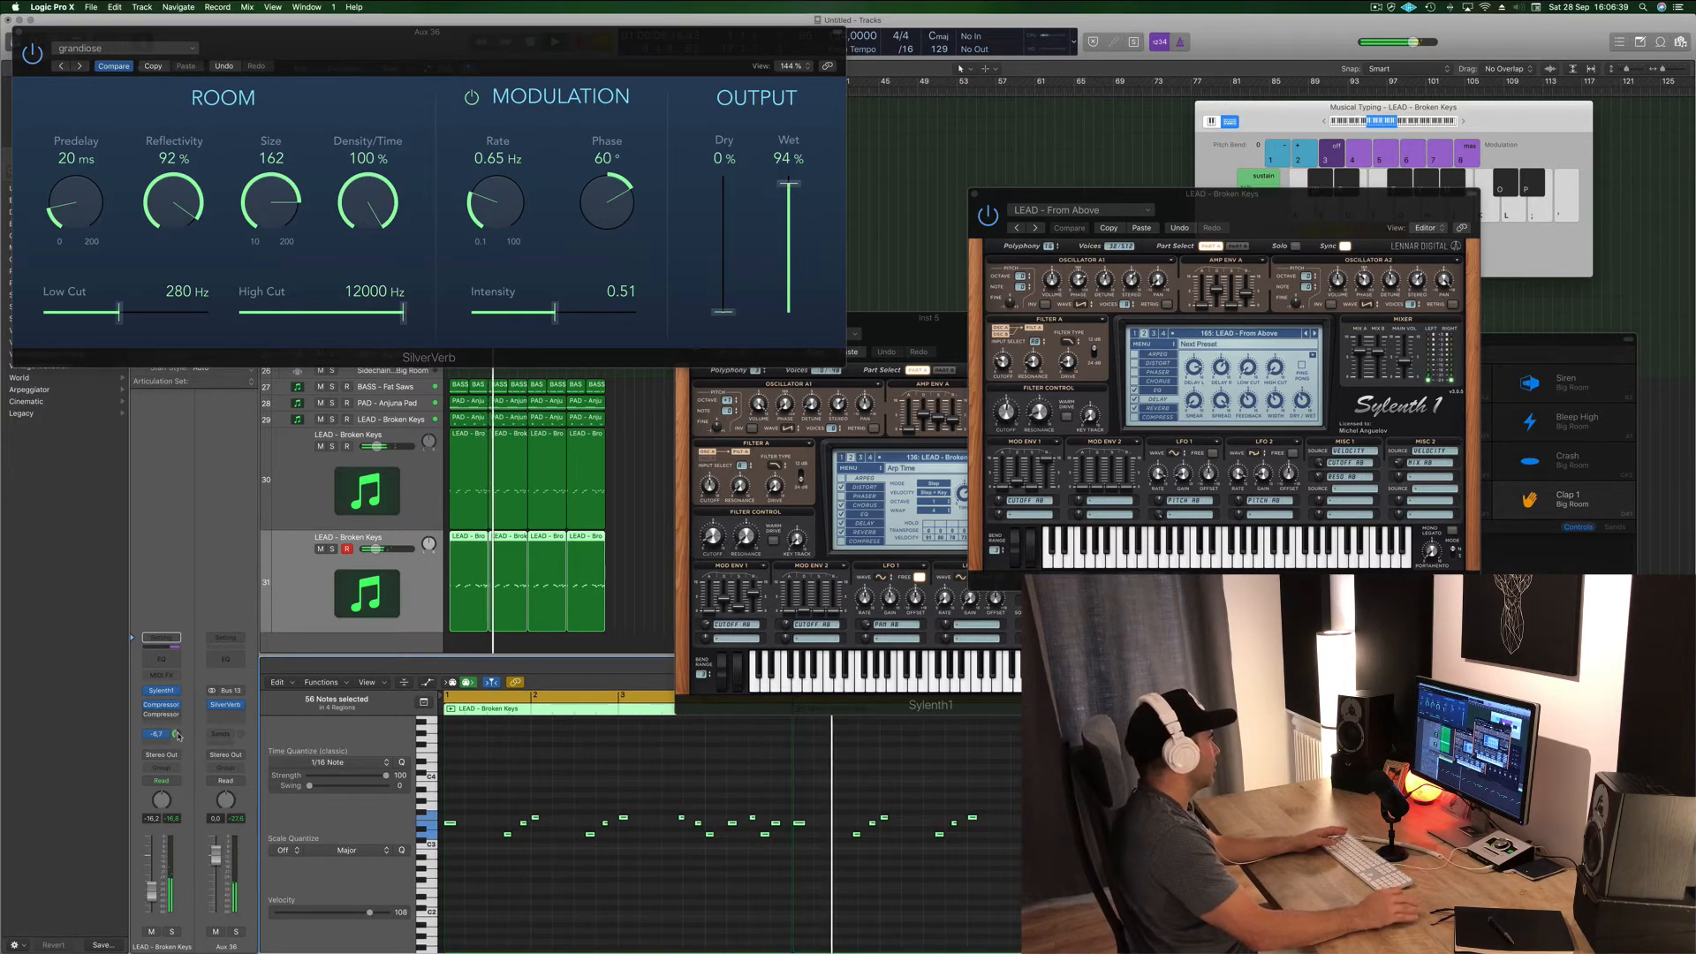
click(19, 32)
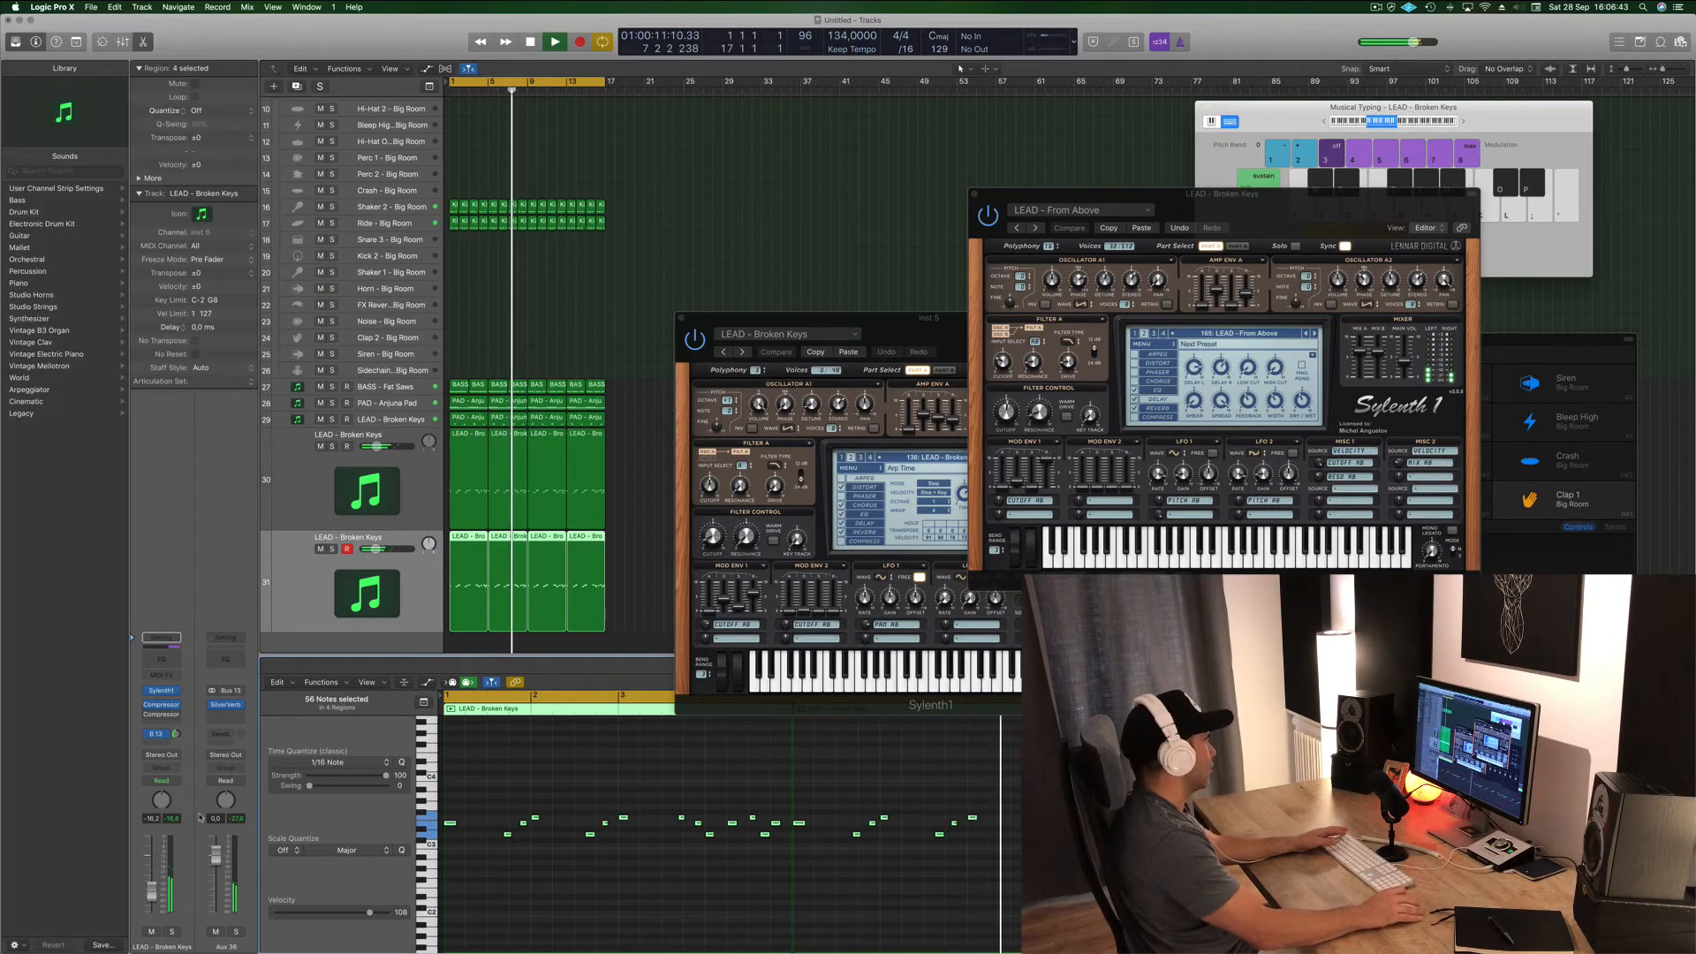
- Insert a Compressor after the SilverVerb on the Bus 13 aux channel and set its side chain source to Bus 6
click(231, 713)
mouse_move(256, 765)
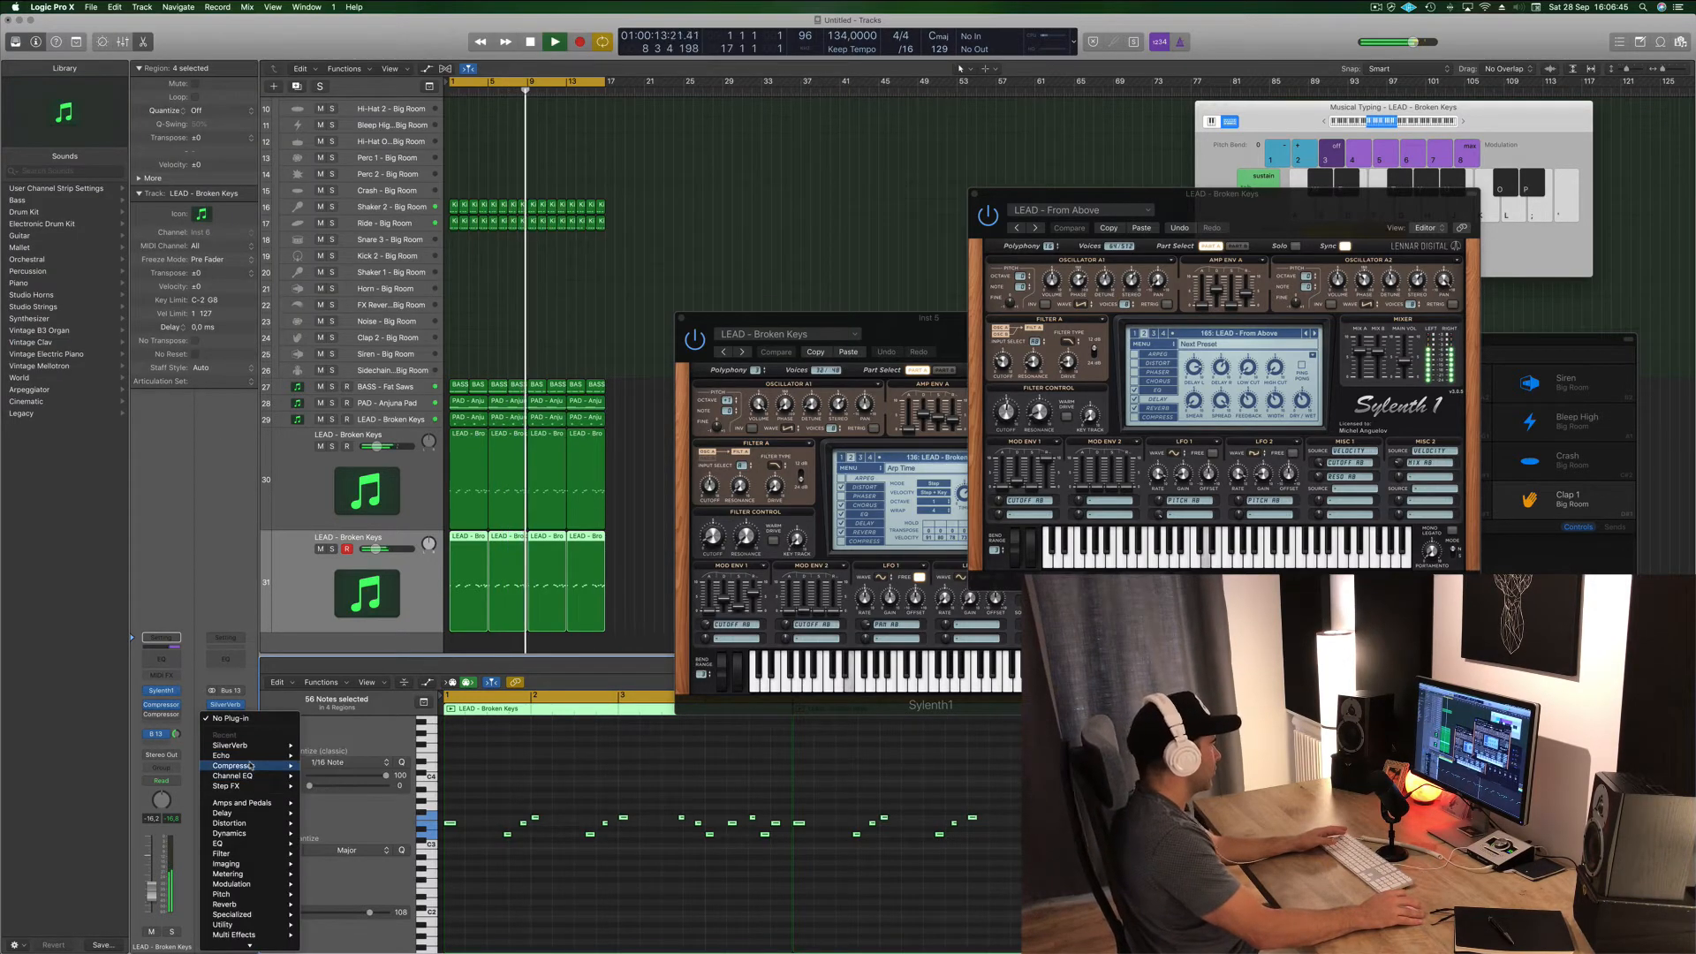
click(349, 766)
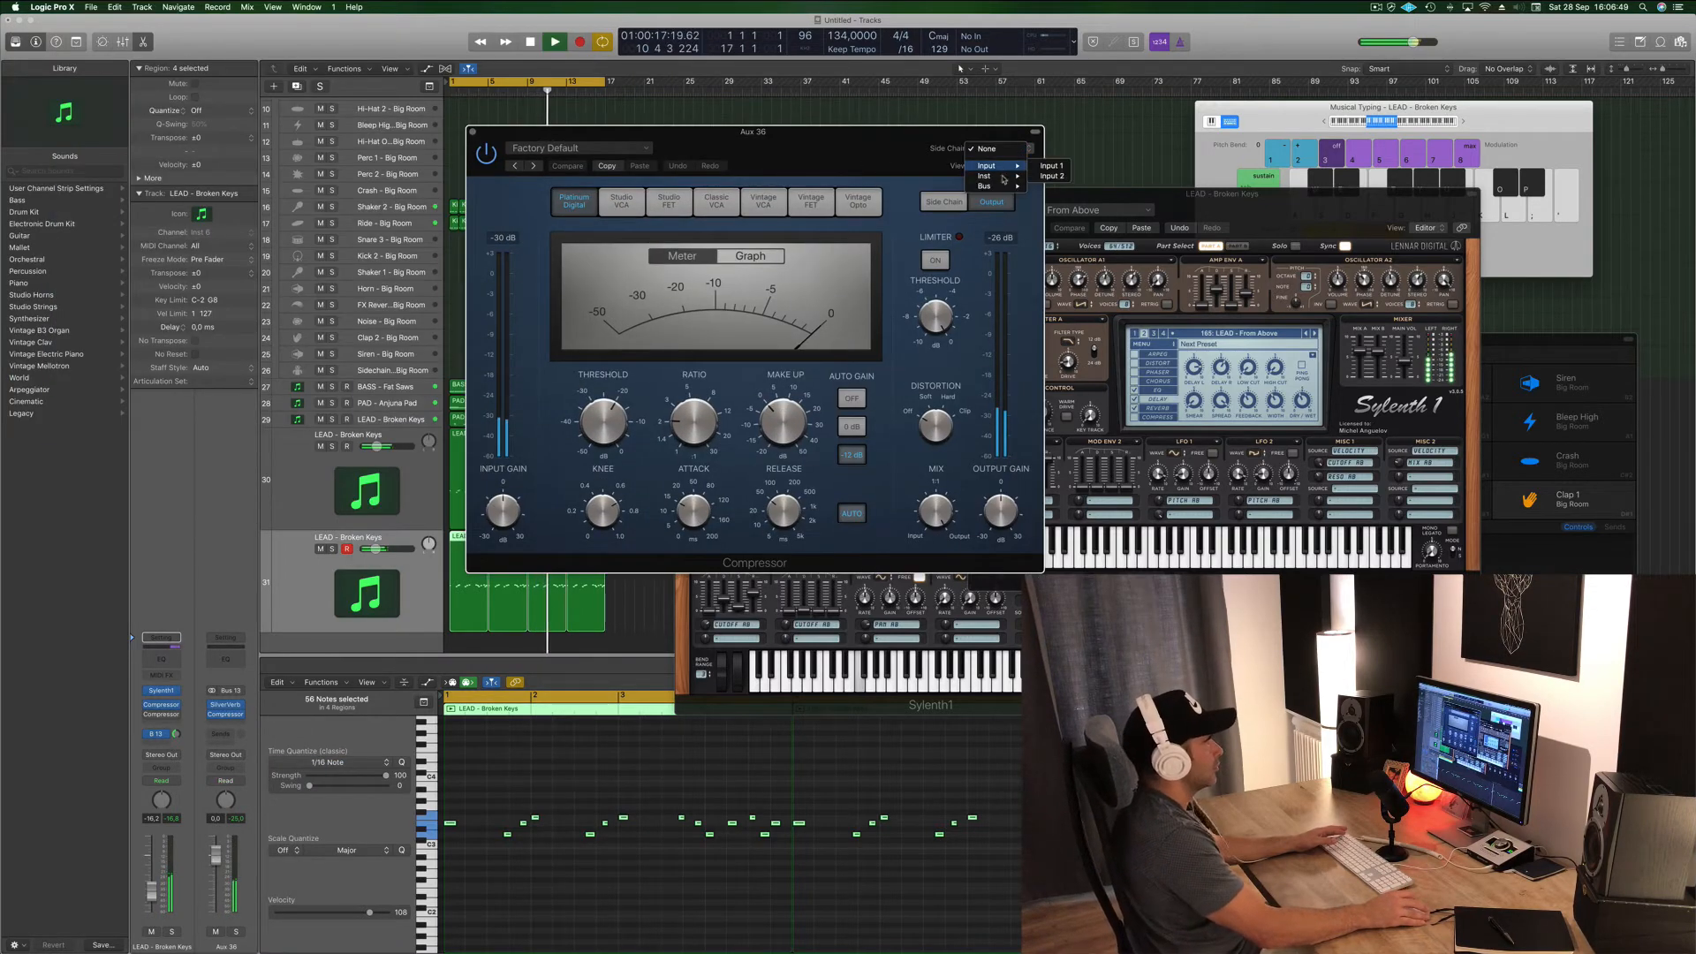
mouse_move(998, 185)
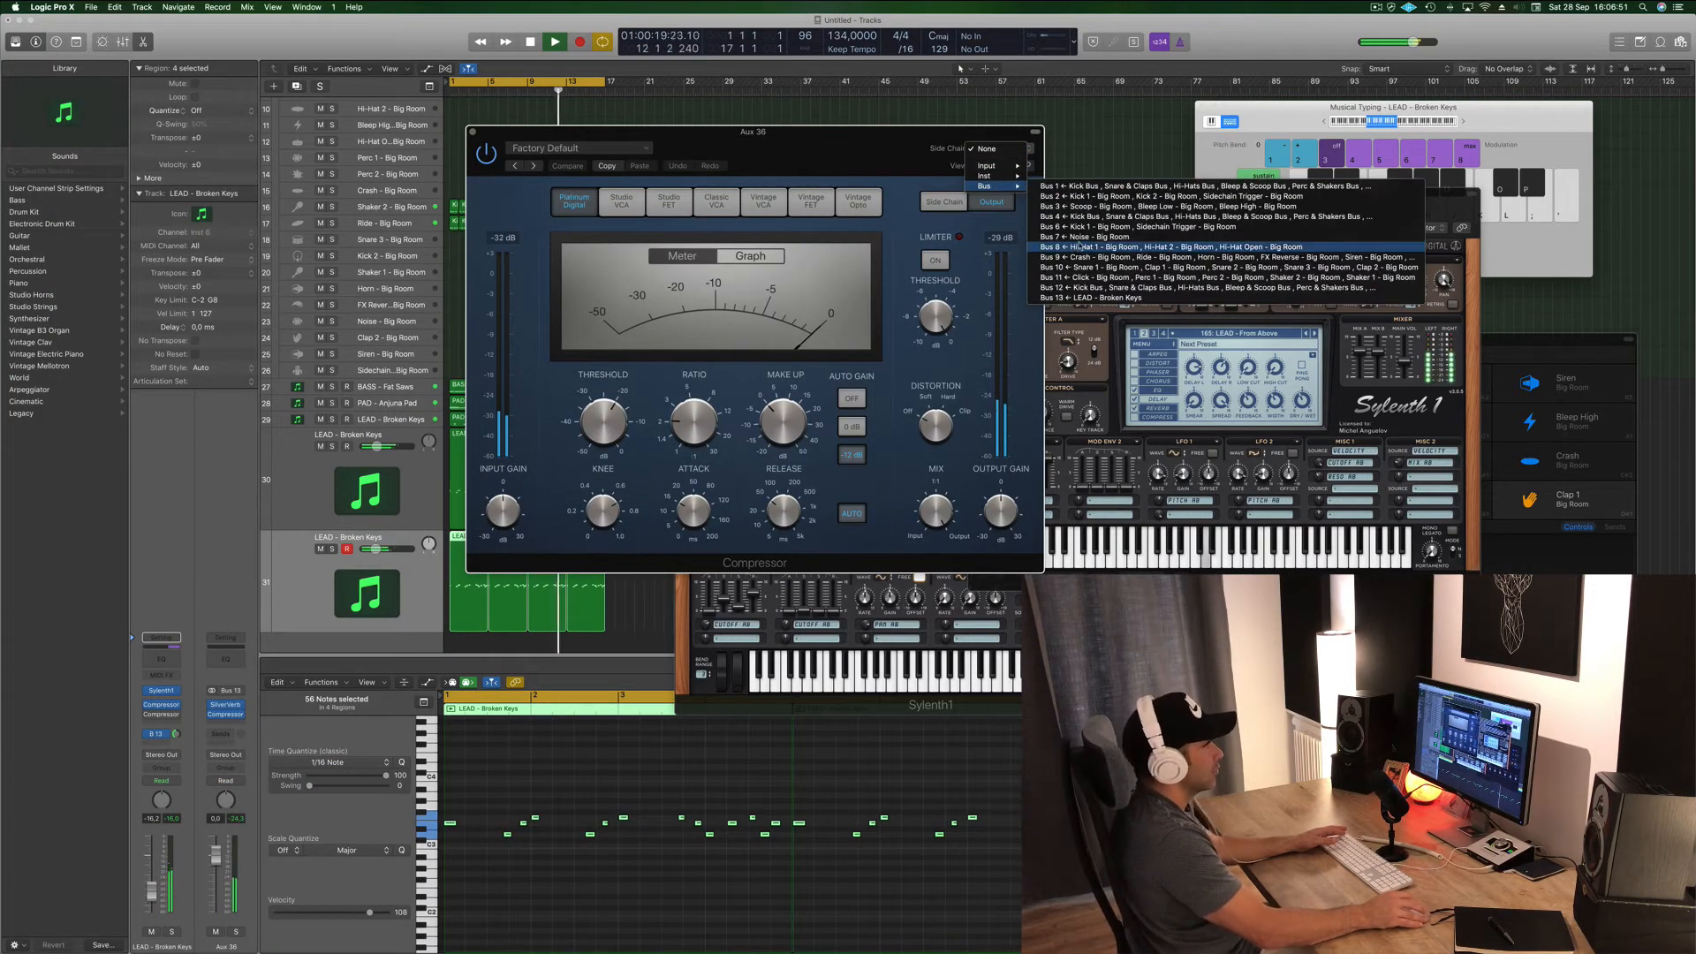
click(1085, 226)
- Adjust the side-chained compressor's ratio and threshold, shorten its release and attack, and close its window
drag(775, 290, 914, 347)
drag(847, 472, 848, 463)
drag(924, 568, 924, 609)
drag(834, 567, 834, 609)
drag(740, 464, 823, 465)
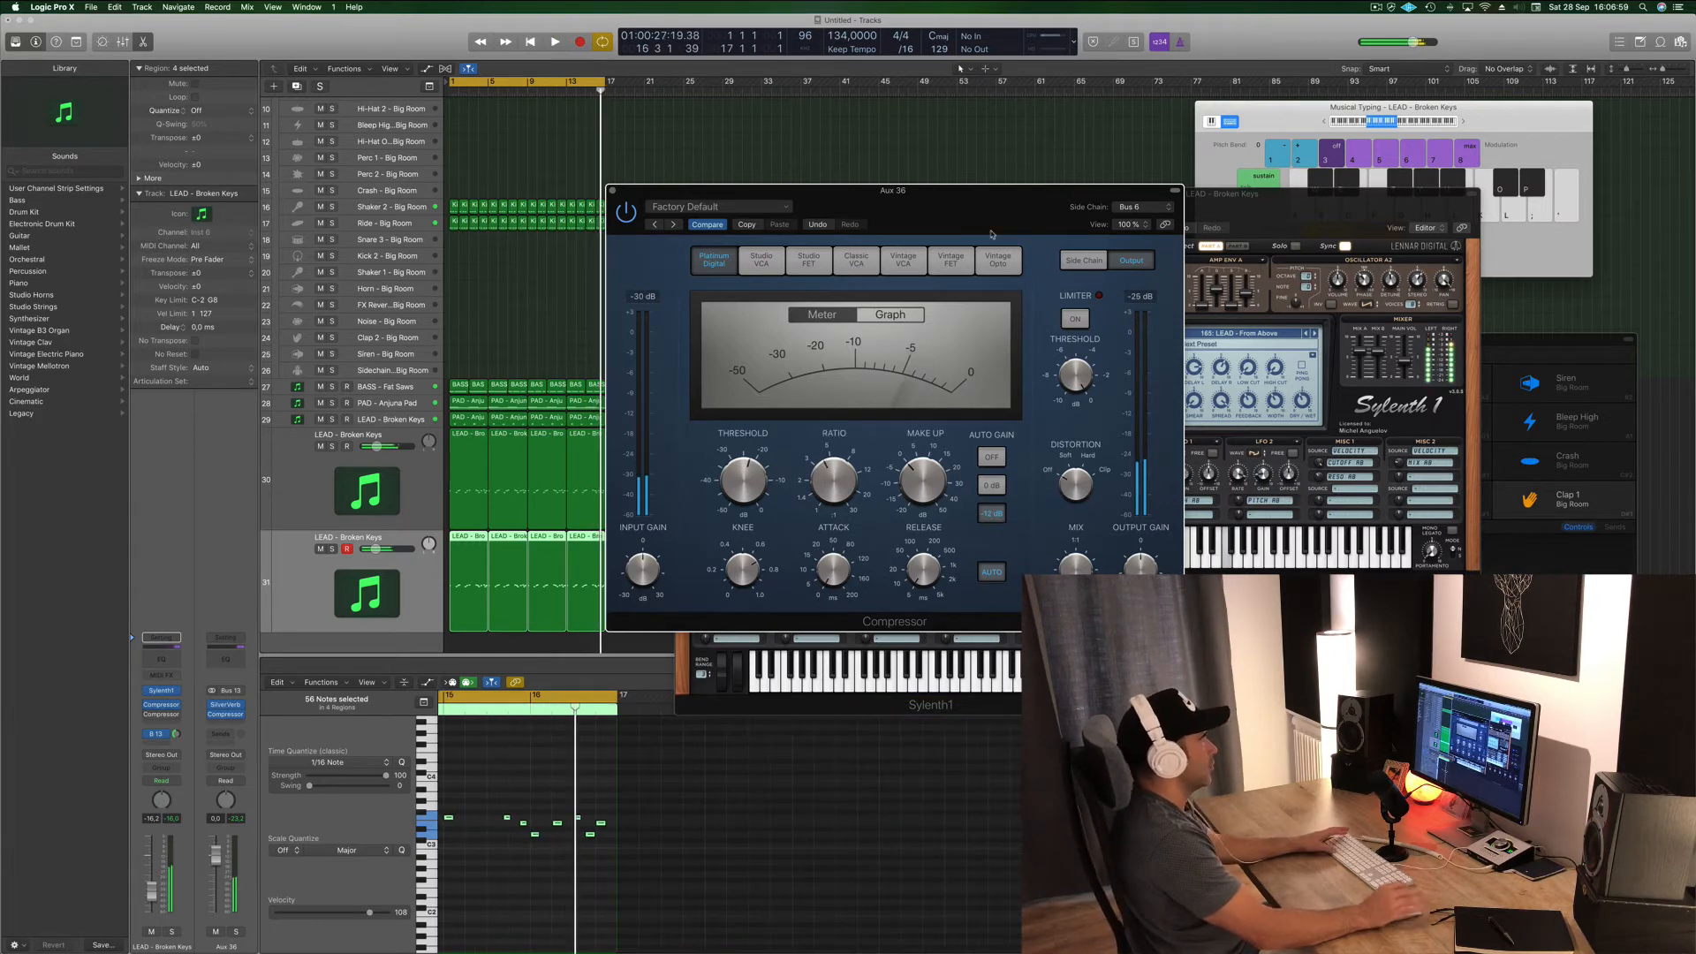
drag(962, 210, 1016, 208)
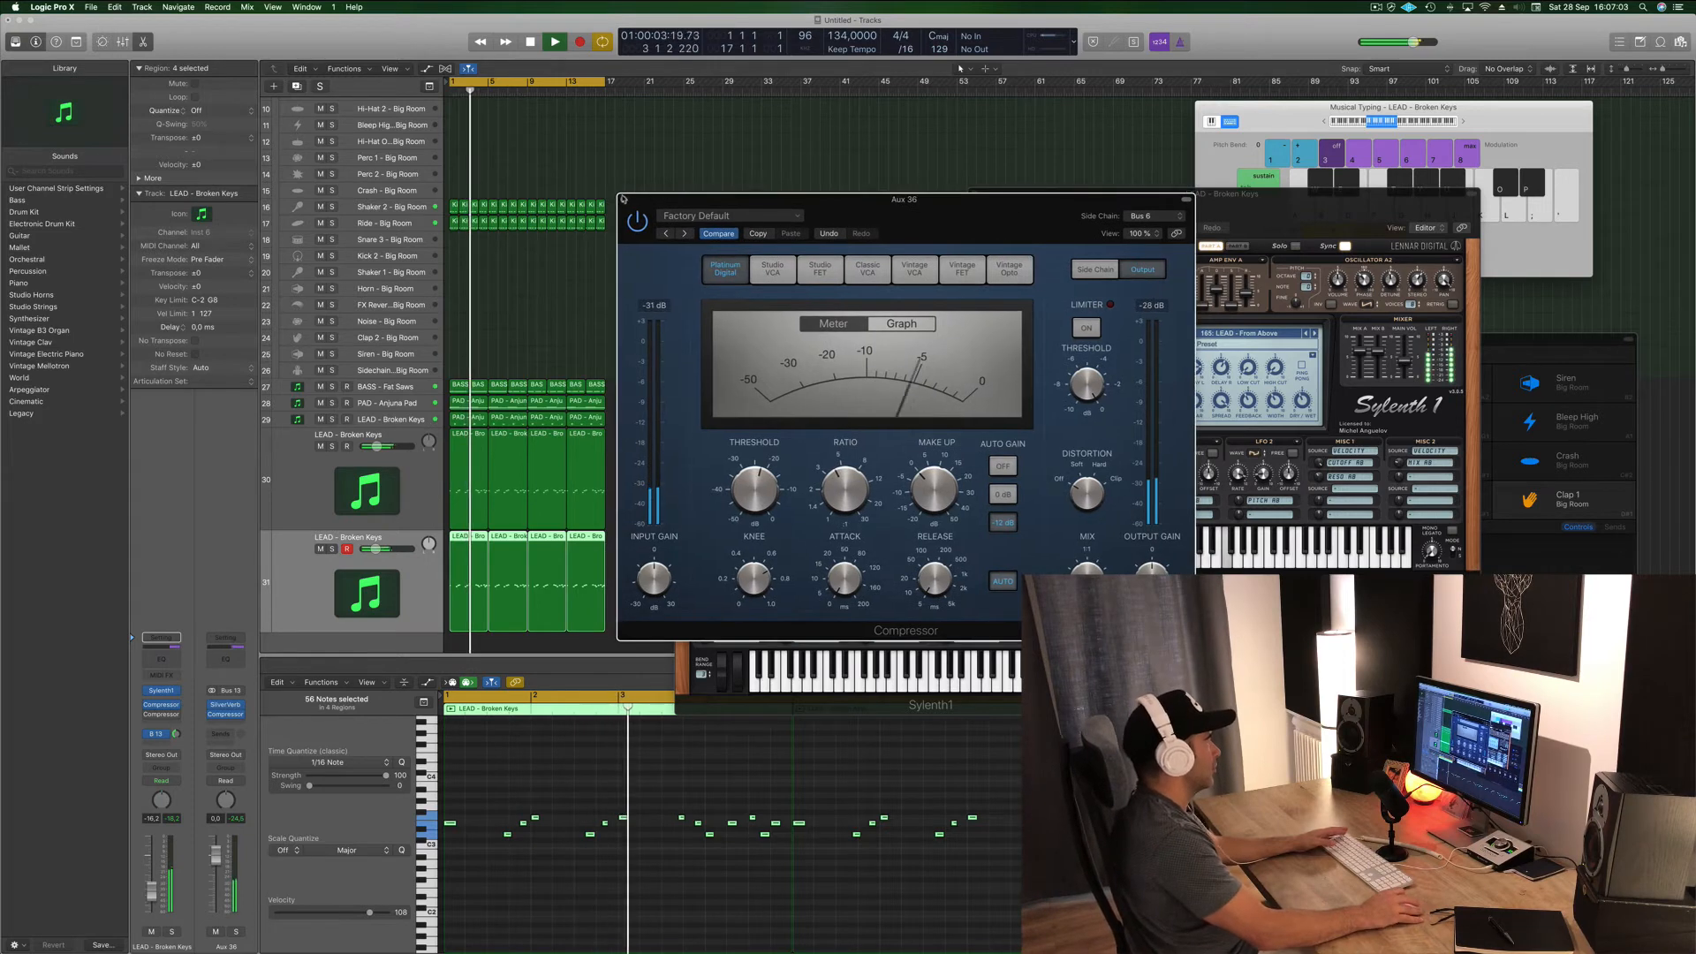
click(623, 199)
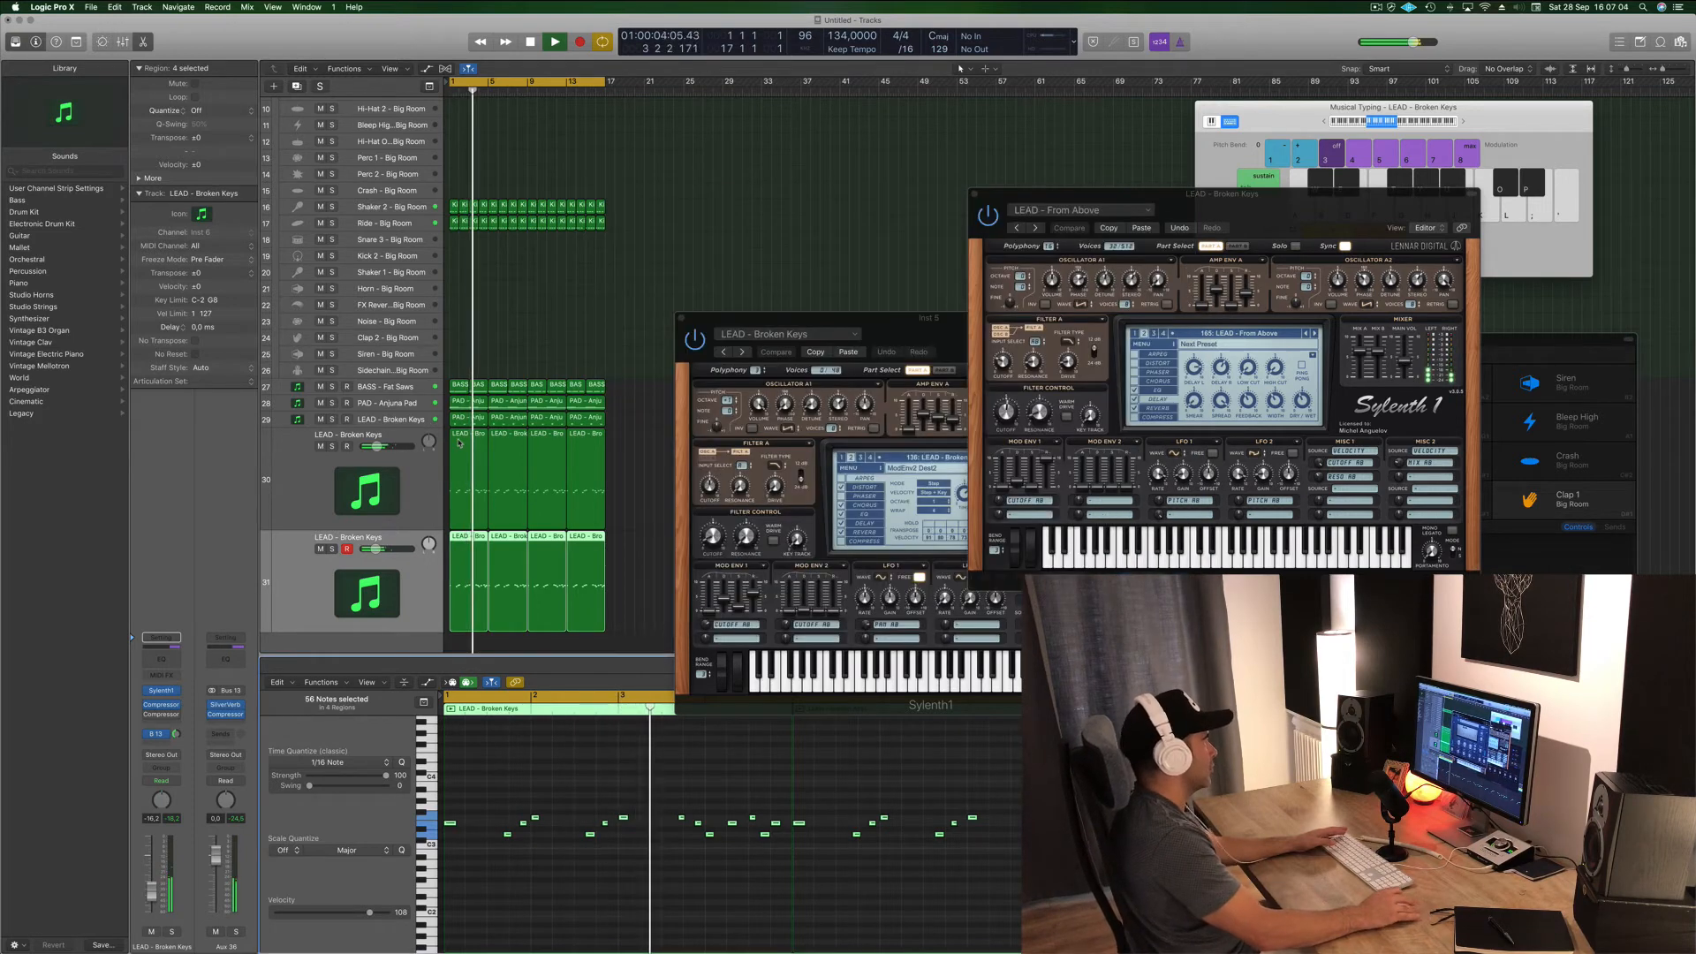
- Add a Channel EQ to the reverb aux, high-pass it at about 490 Hz and close the EQ window
click(226, 660)
click(85, 97)
drag(69, 214, 583, 224)
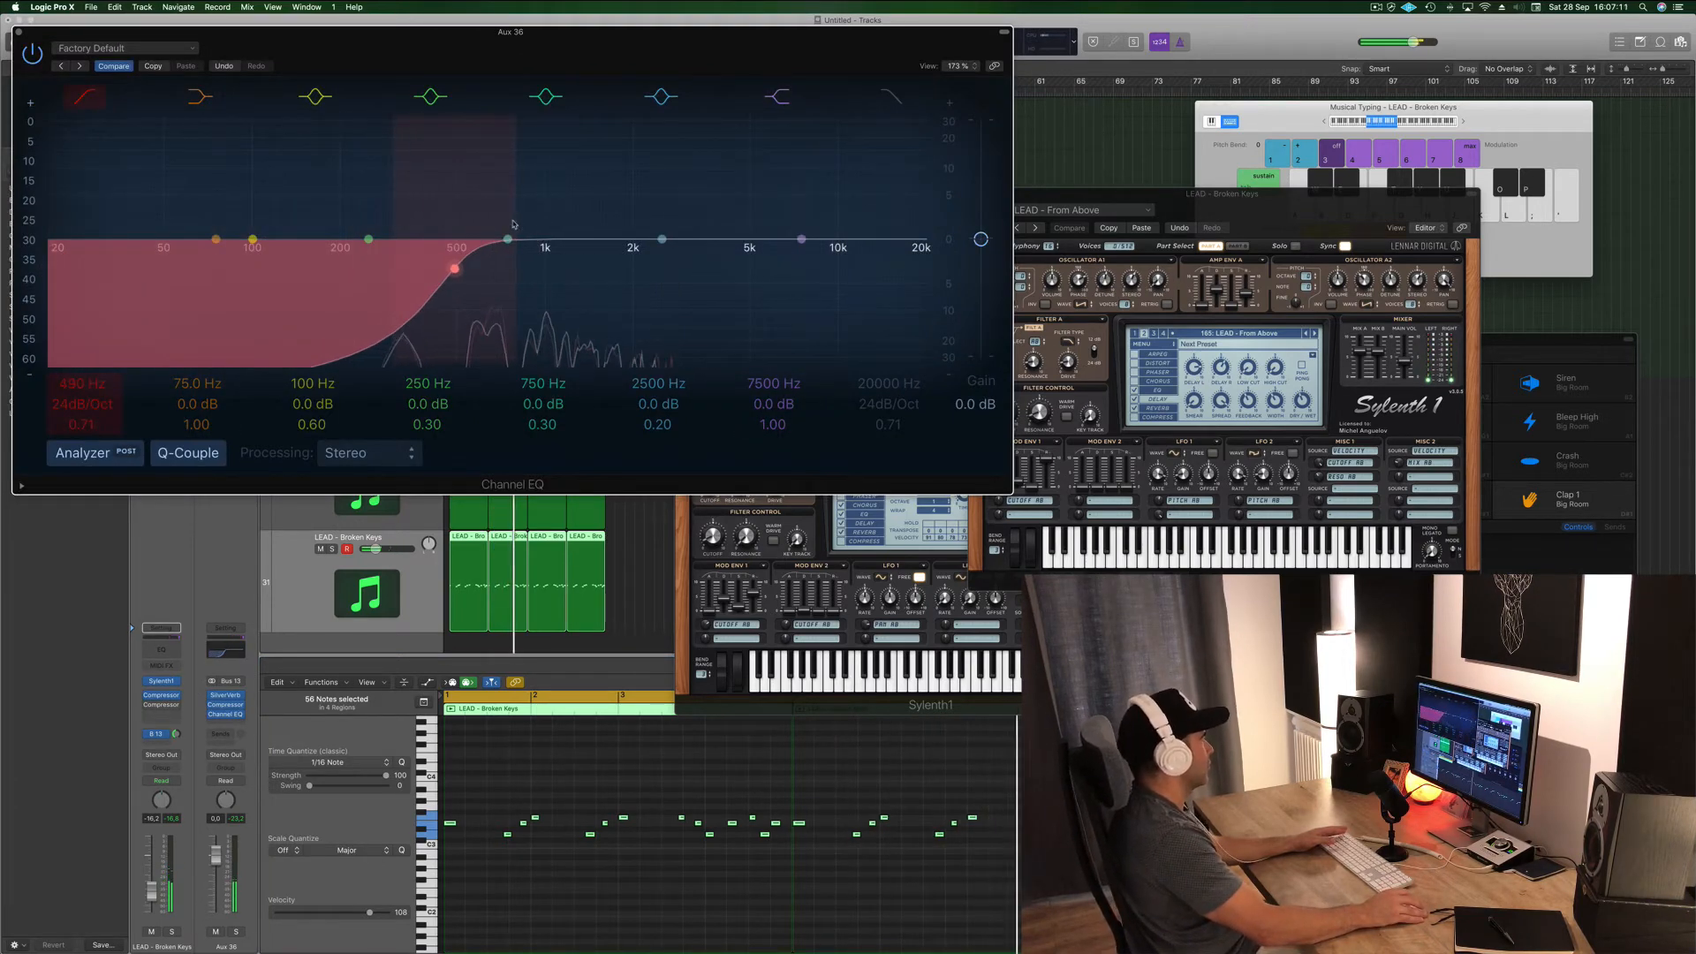
click(16, 33)
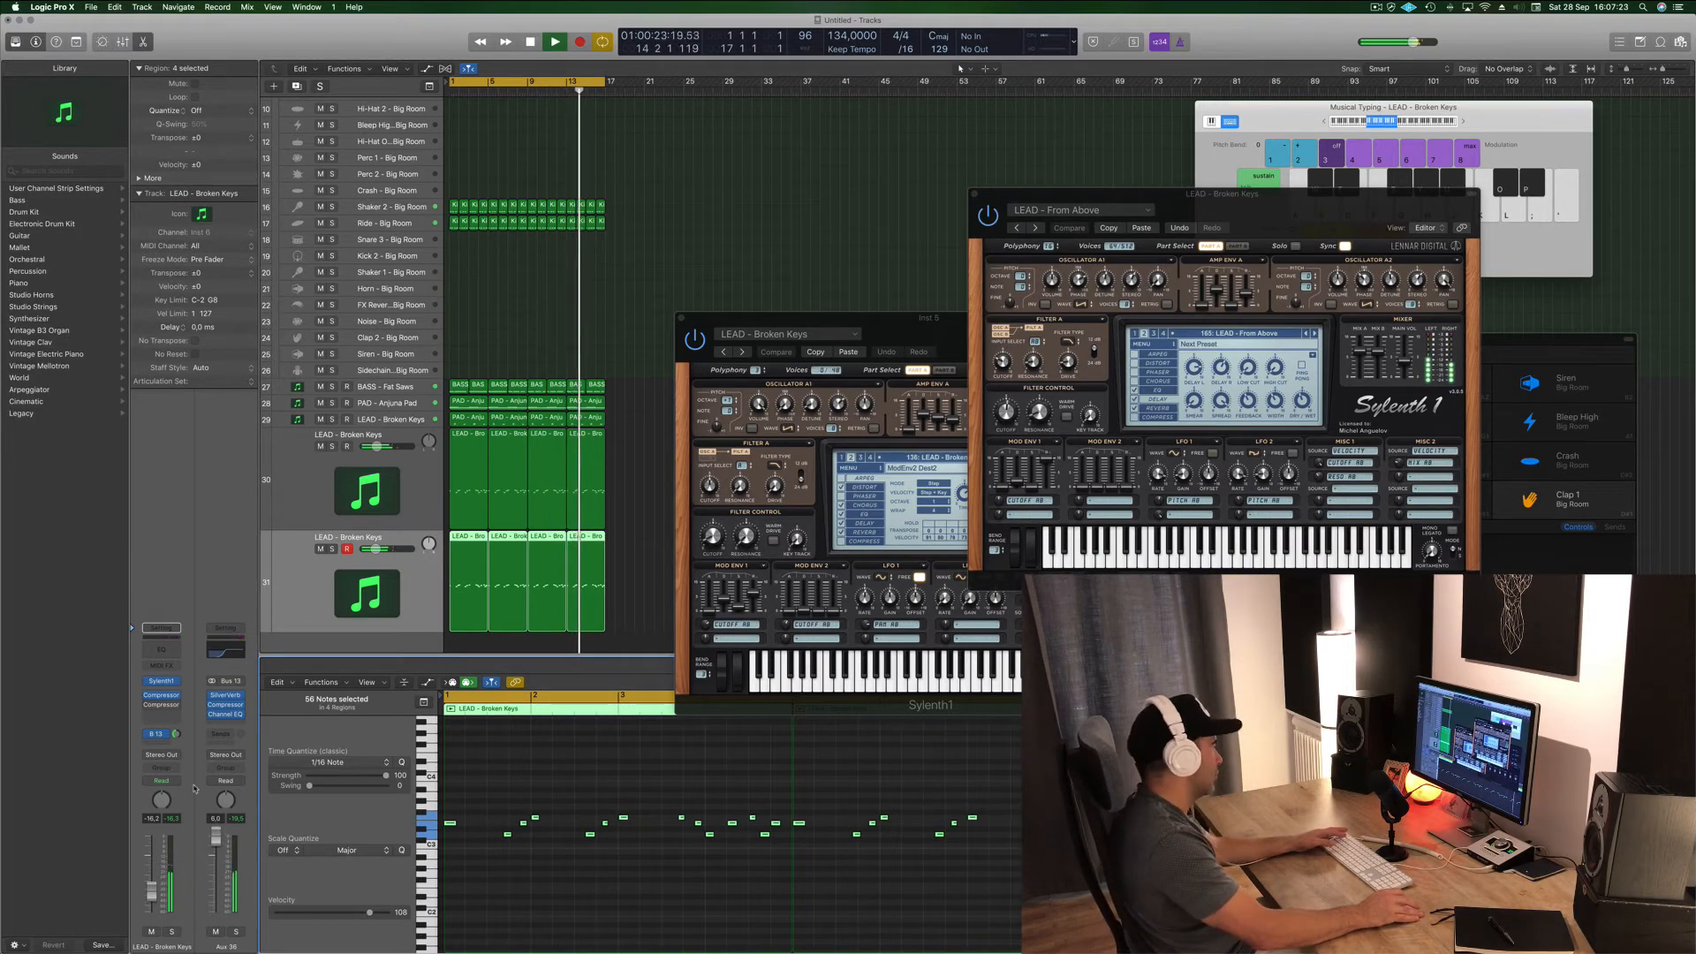
- Stop playback and restart the loop from the beginning to listen to the lead with its reverb
key(space)
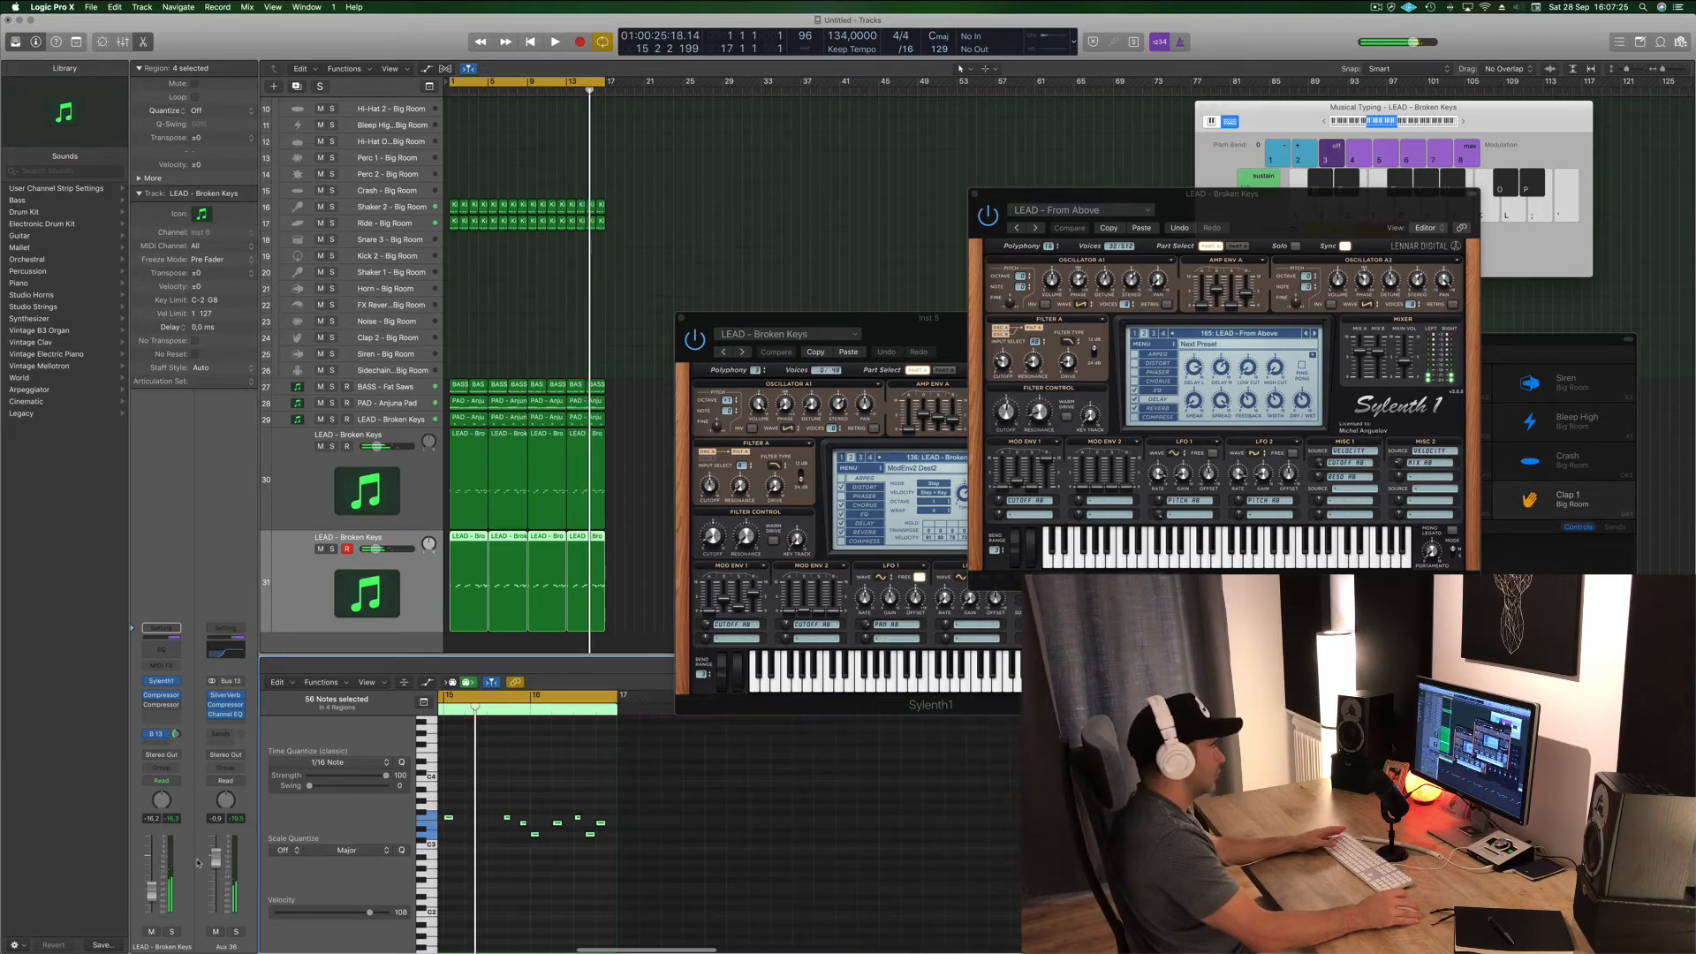
click(1377, 7)
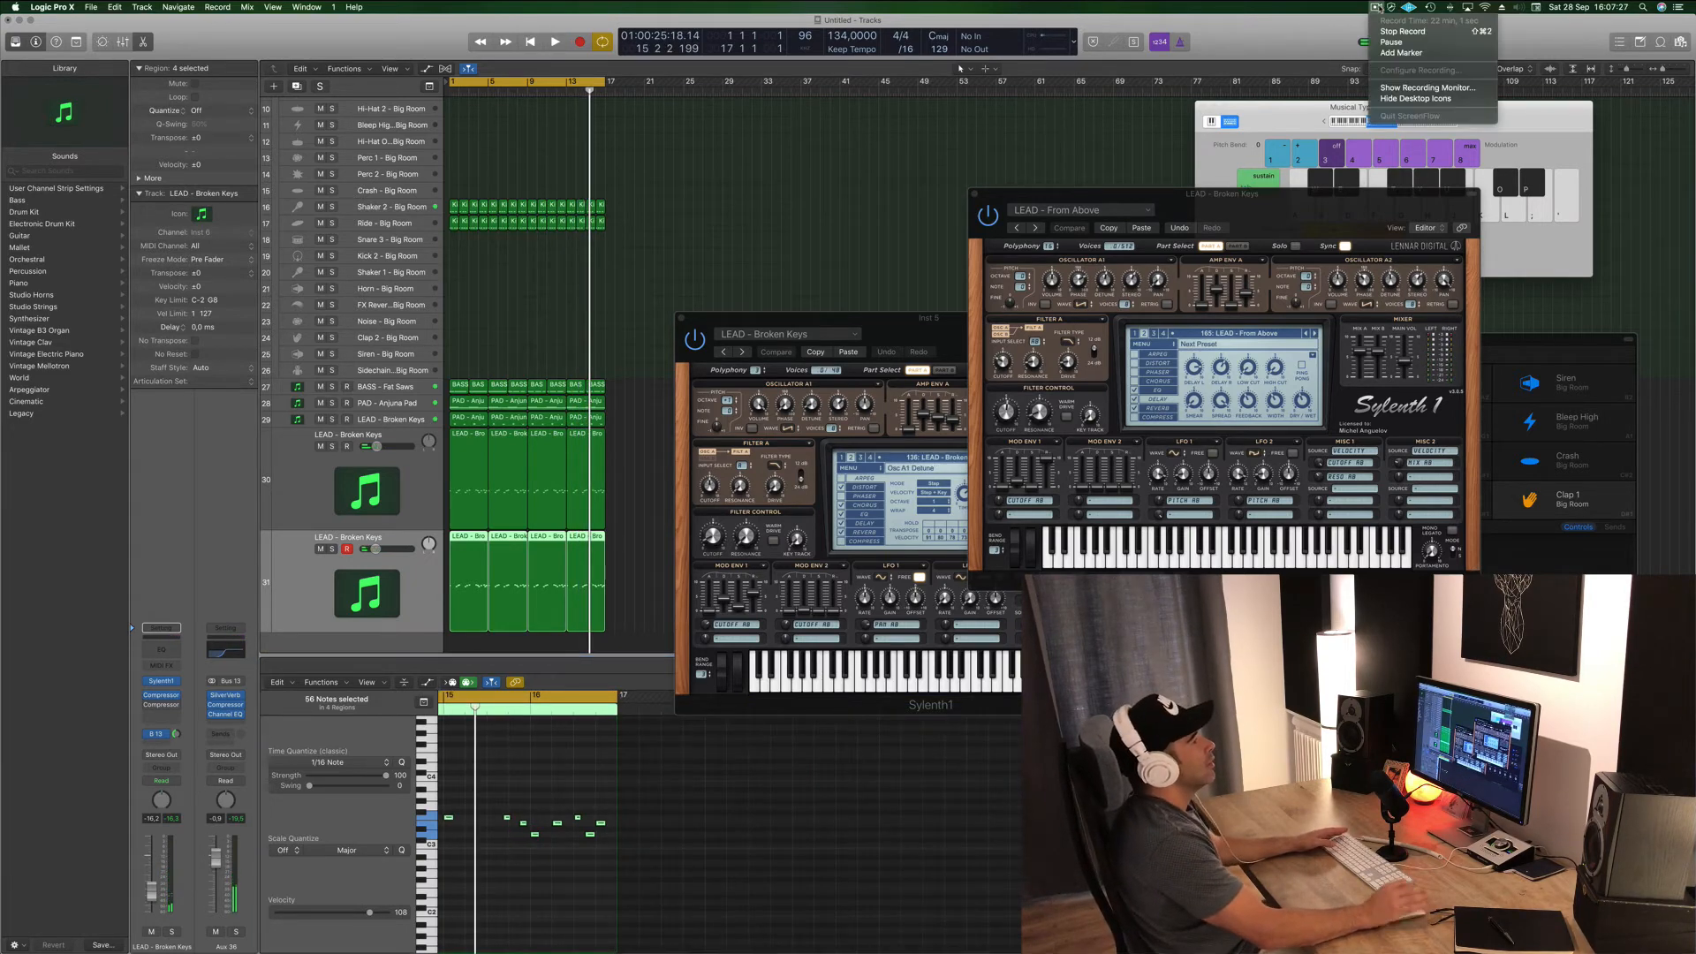
click(1329, 32)
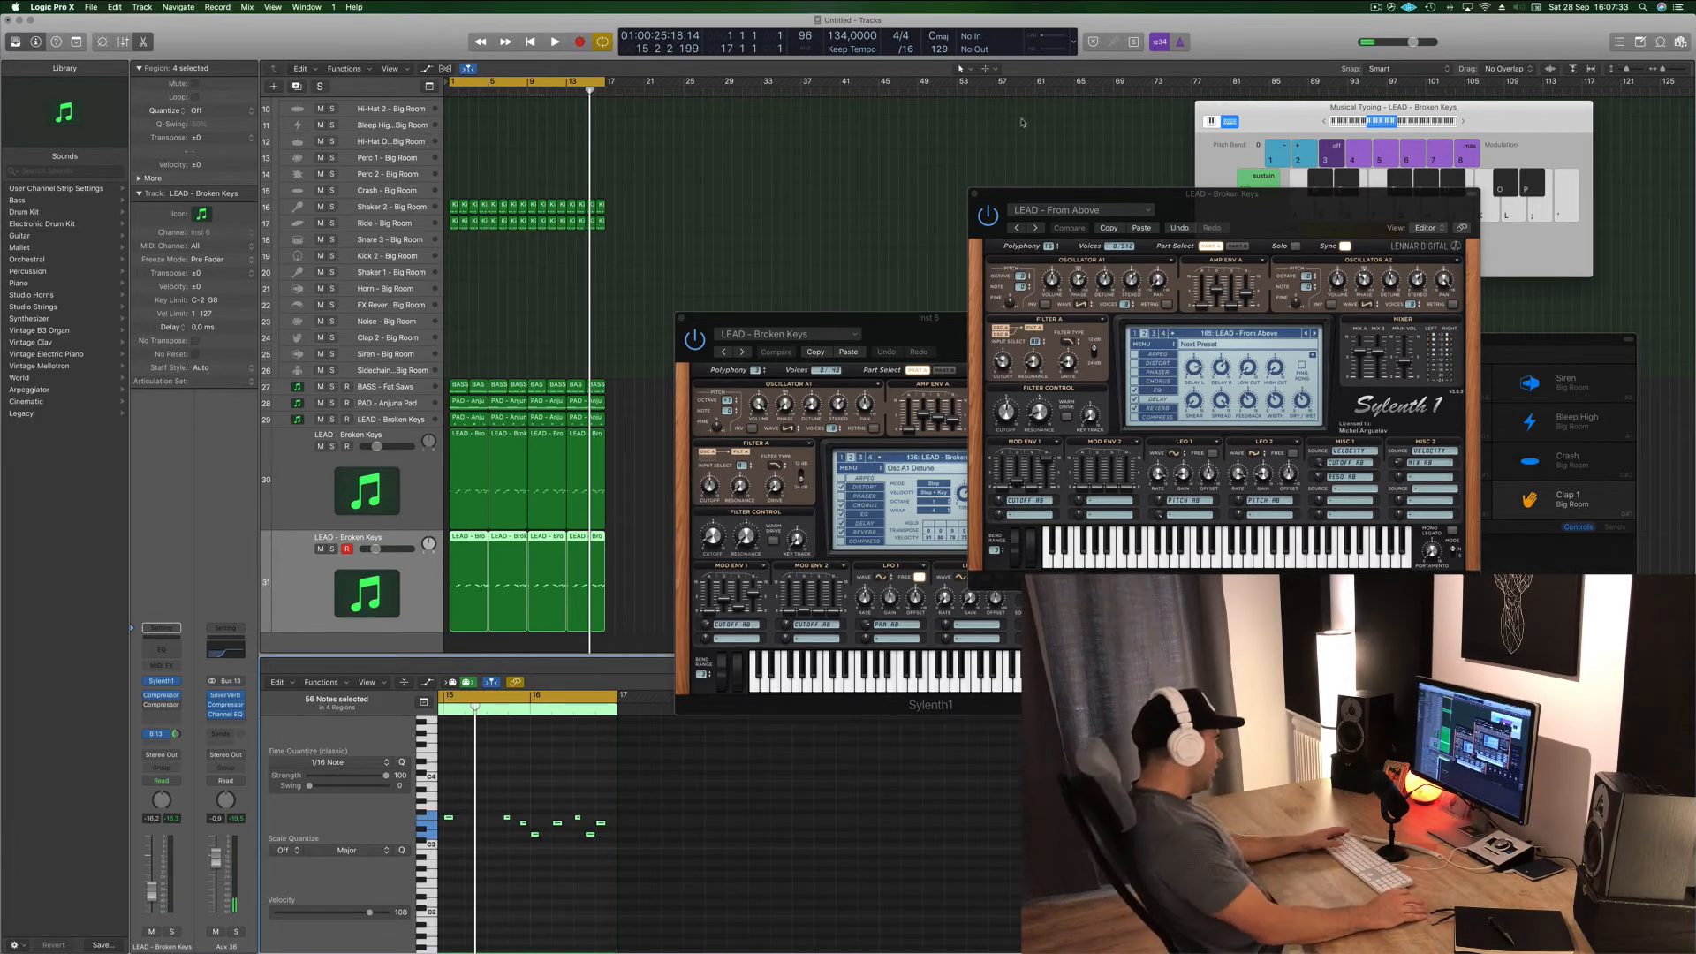
key(space)
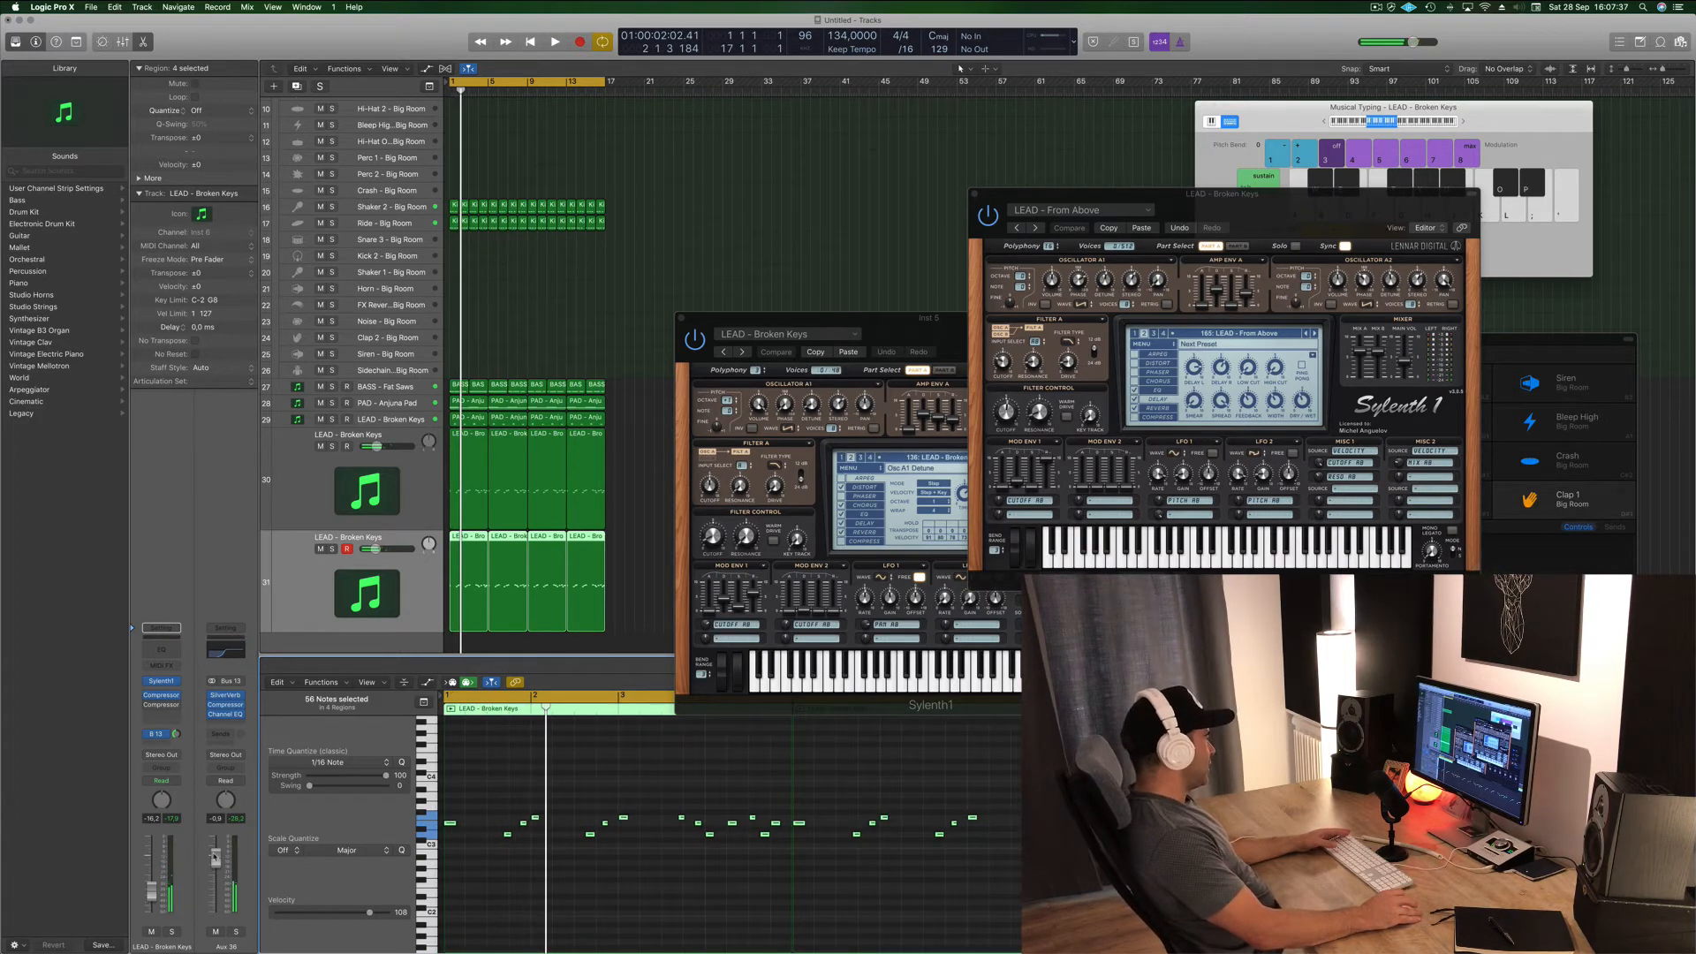
key(space)
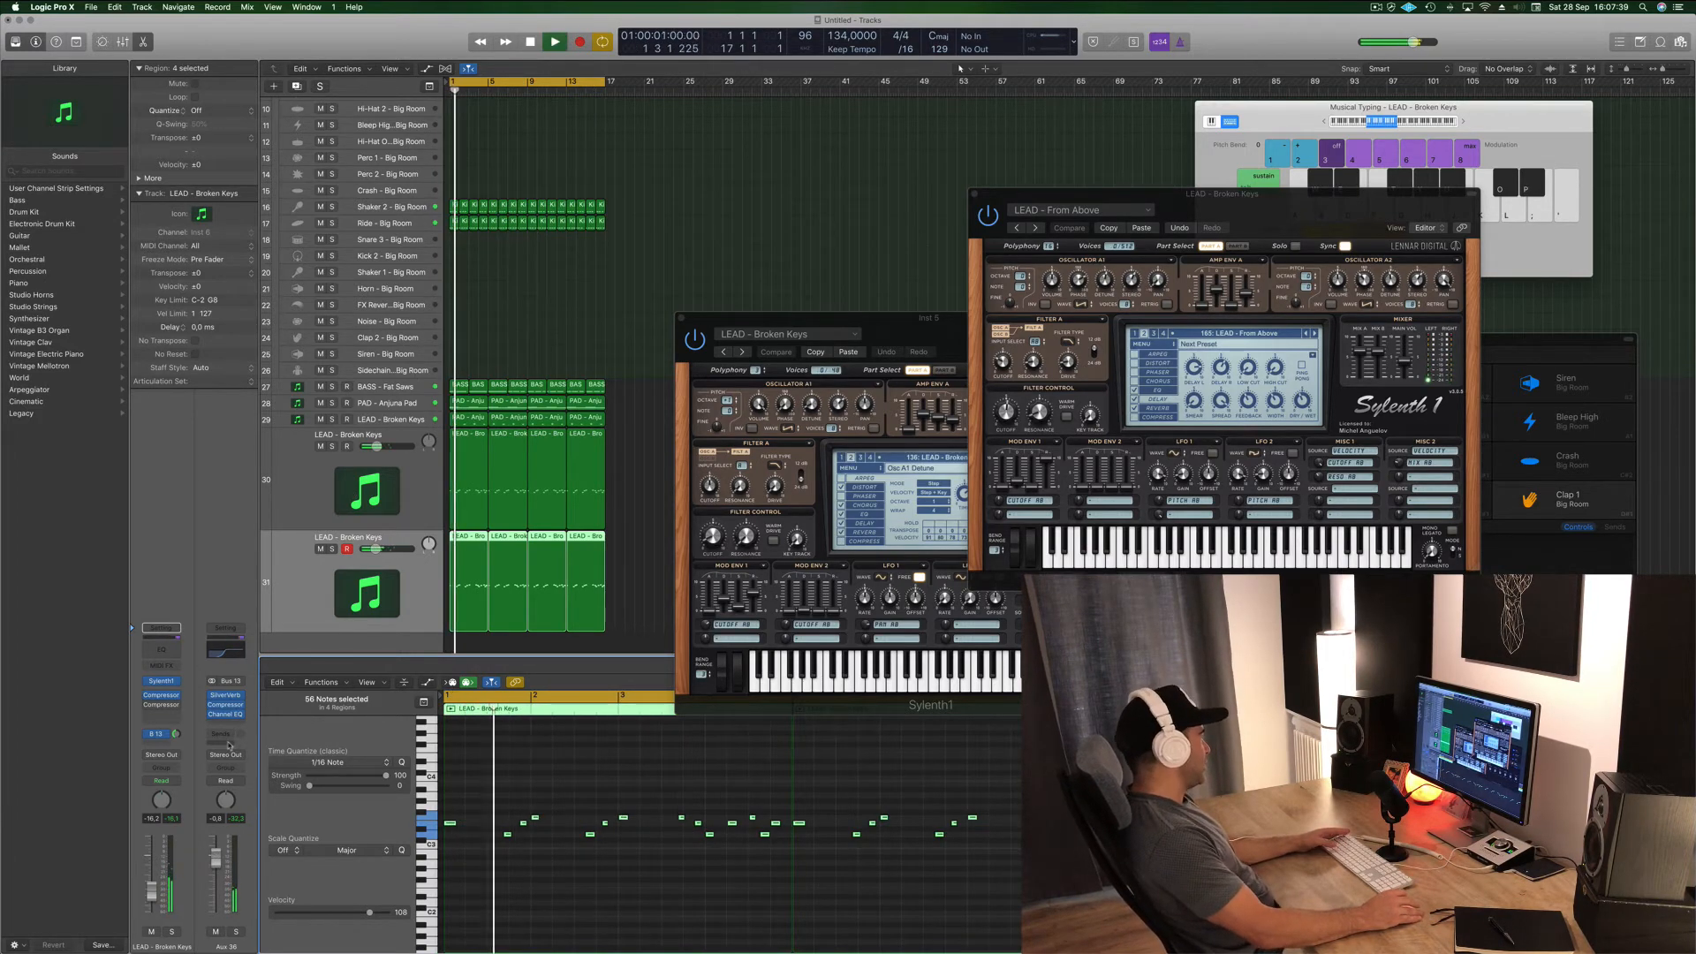
- Reopen the reverb aux's SilverVerb and Compressor, set the compressor threshold to about -22.5 dB and close the compressor
click(226, 696)
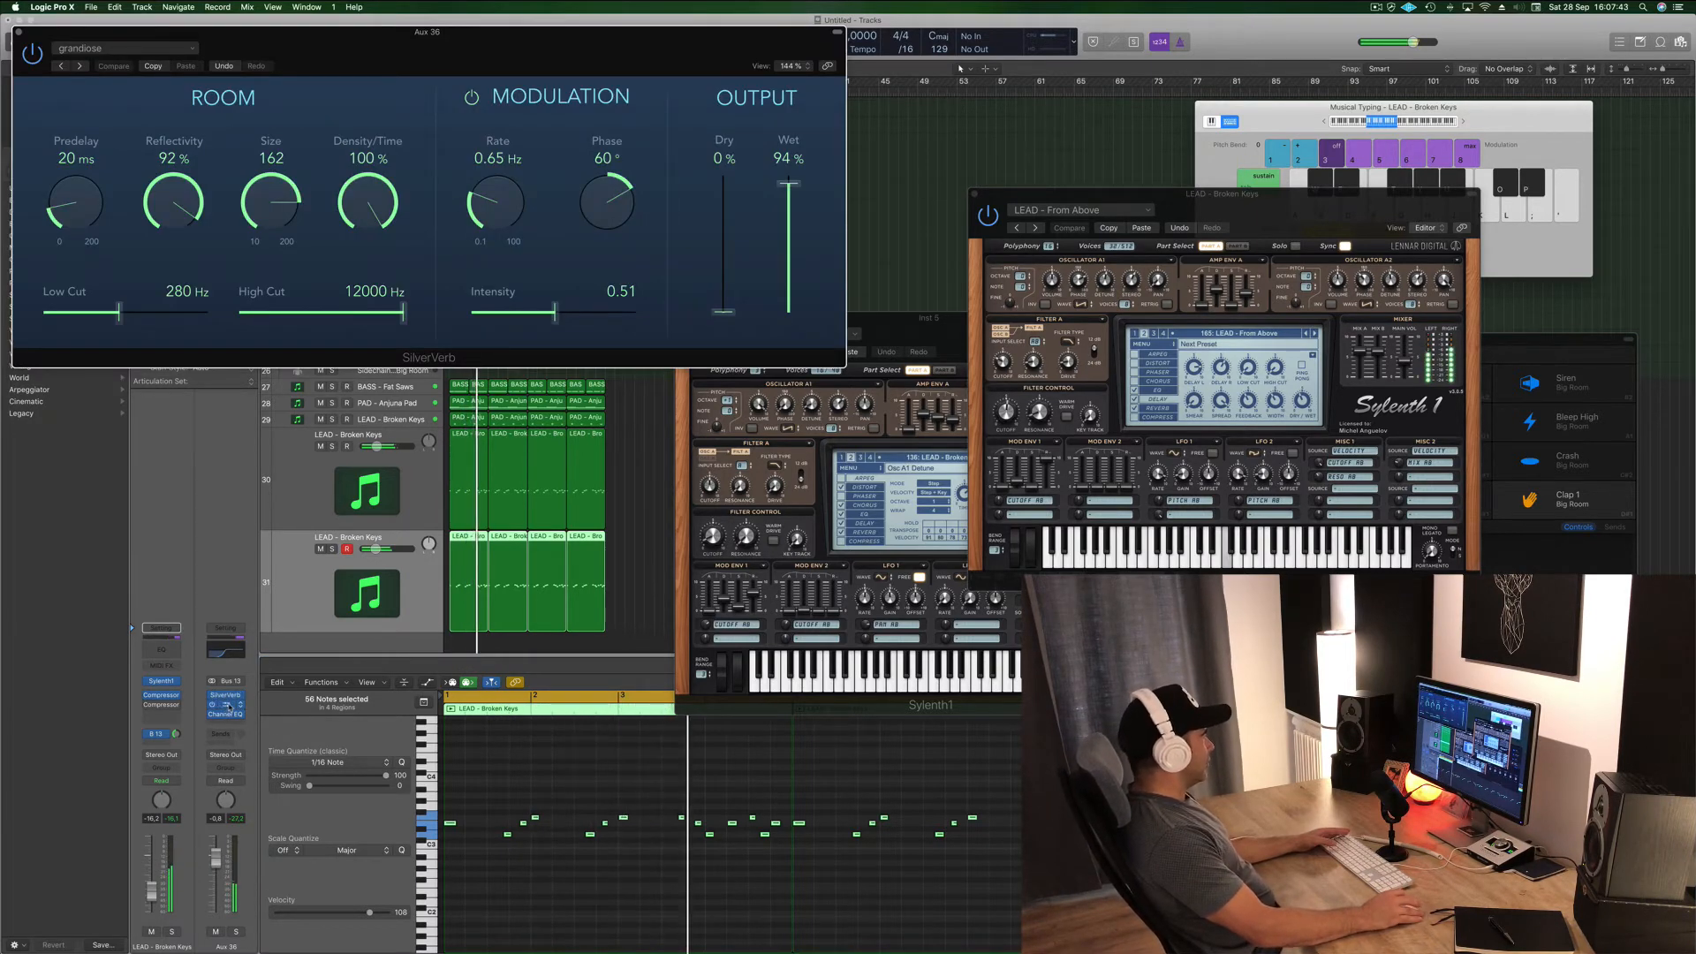
click(228, 705)
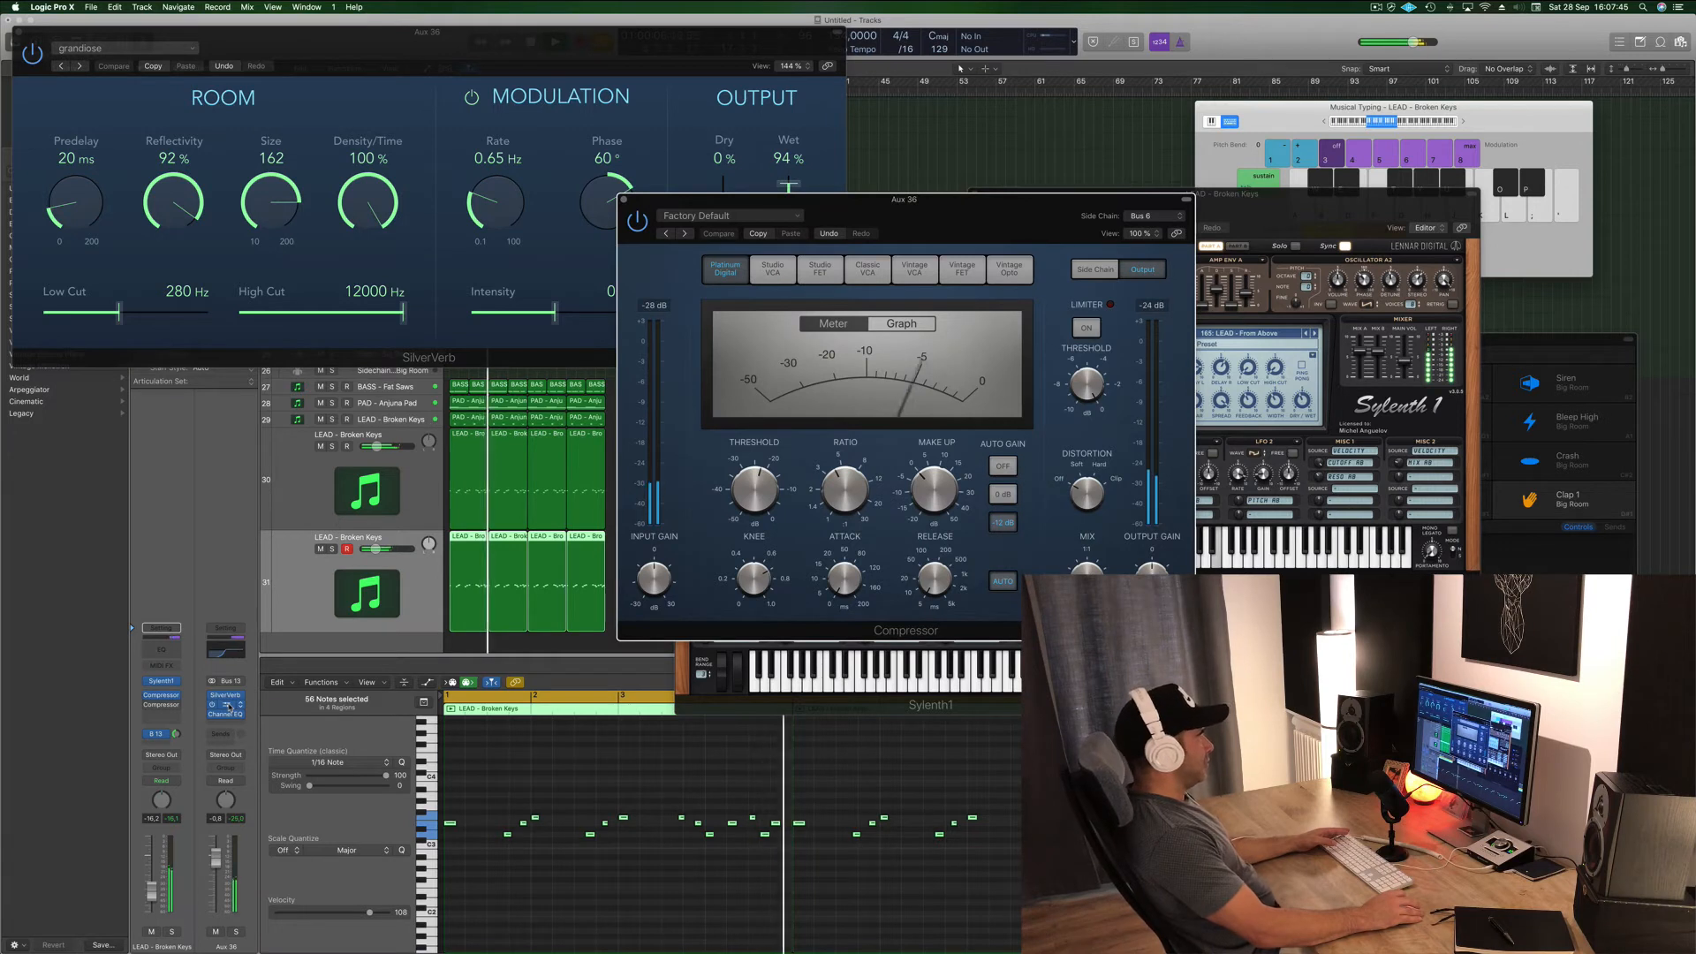
mouse_move(753, 493)
scroll(753, 515, down, 3)
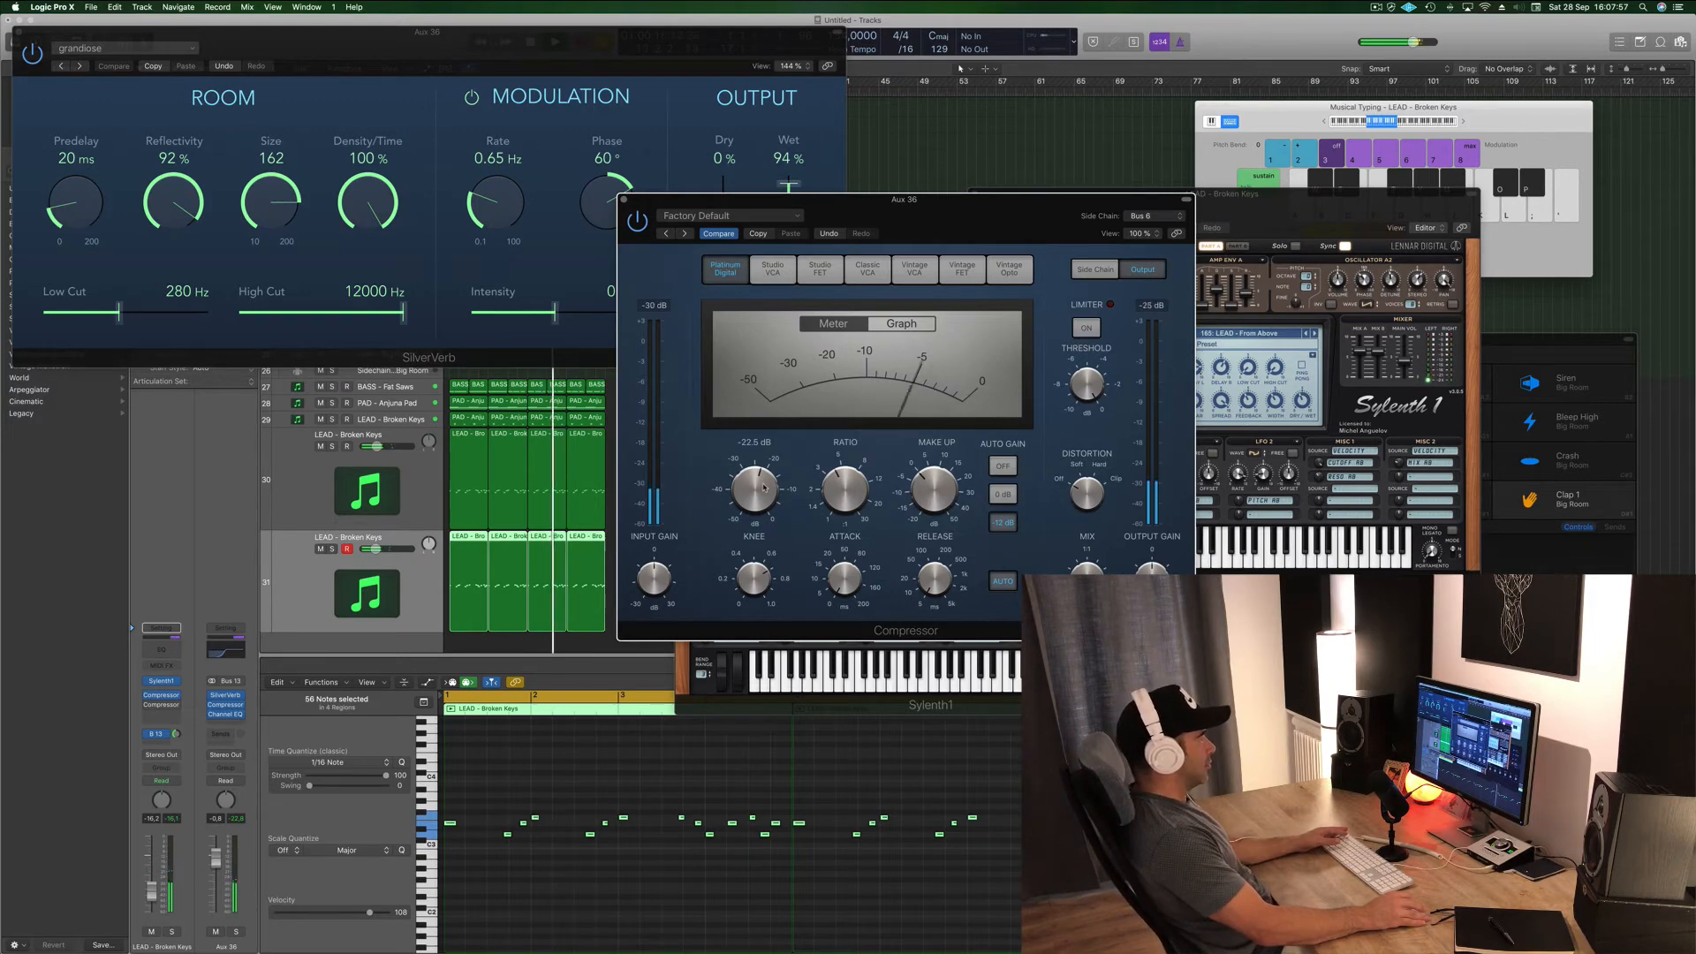
click(623, 200)
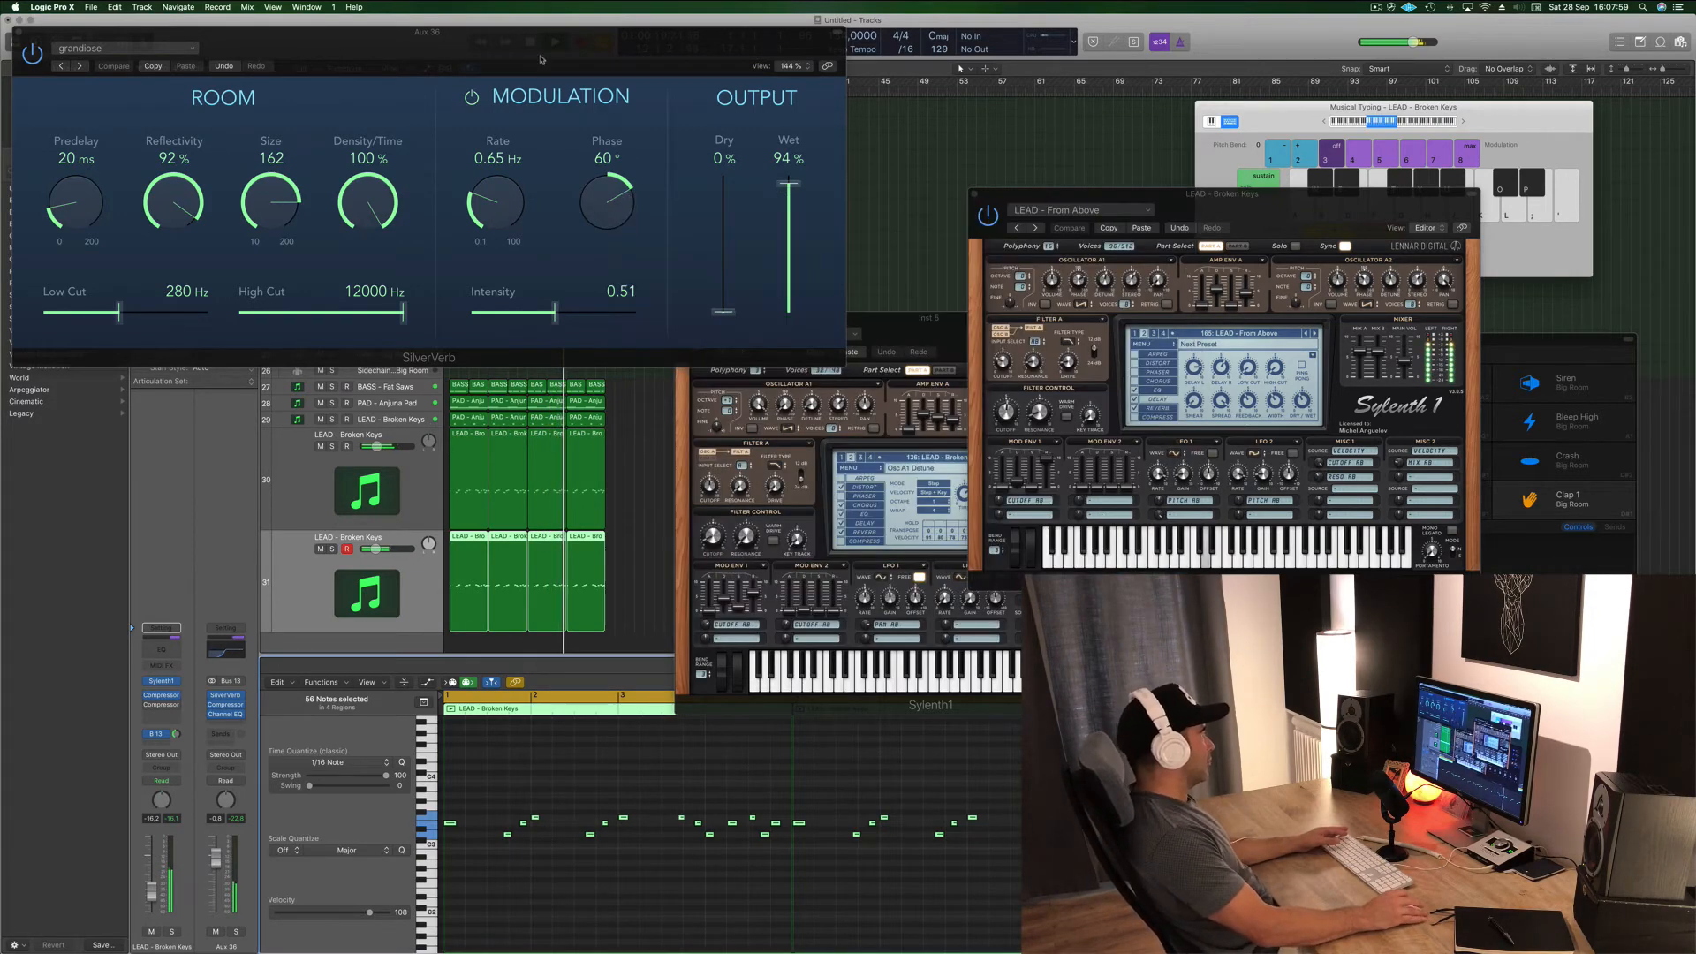
- Close the SilverVerb window and review the low cut in the reverb aux's Channel EQ
drag(9, 40, 402, 86)
click(410, 78)
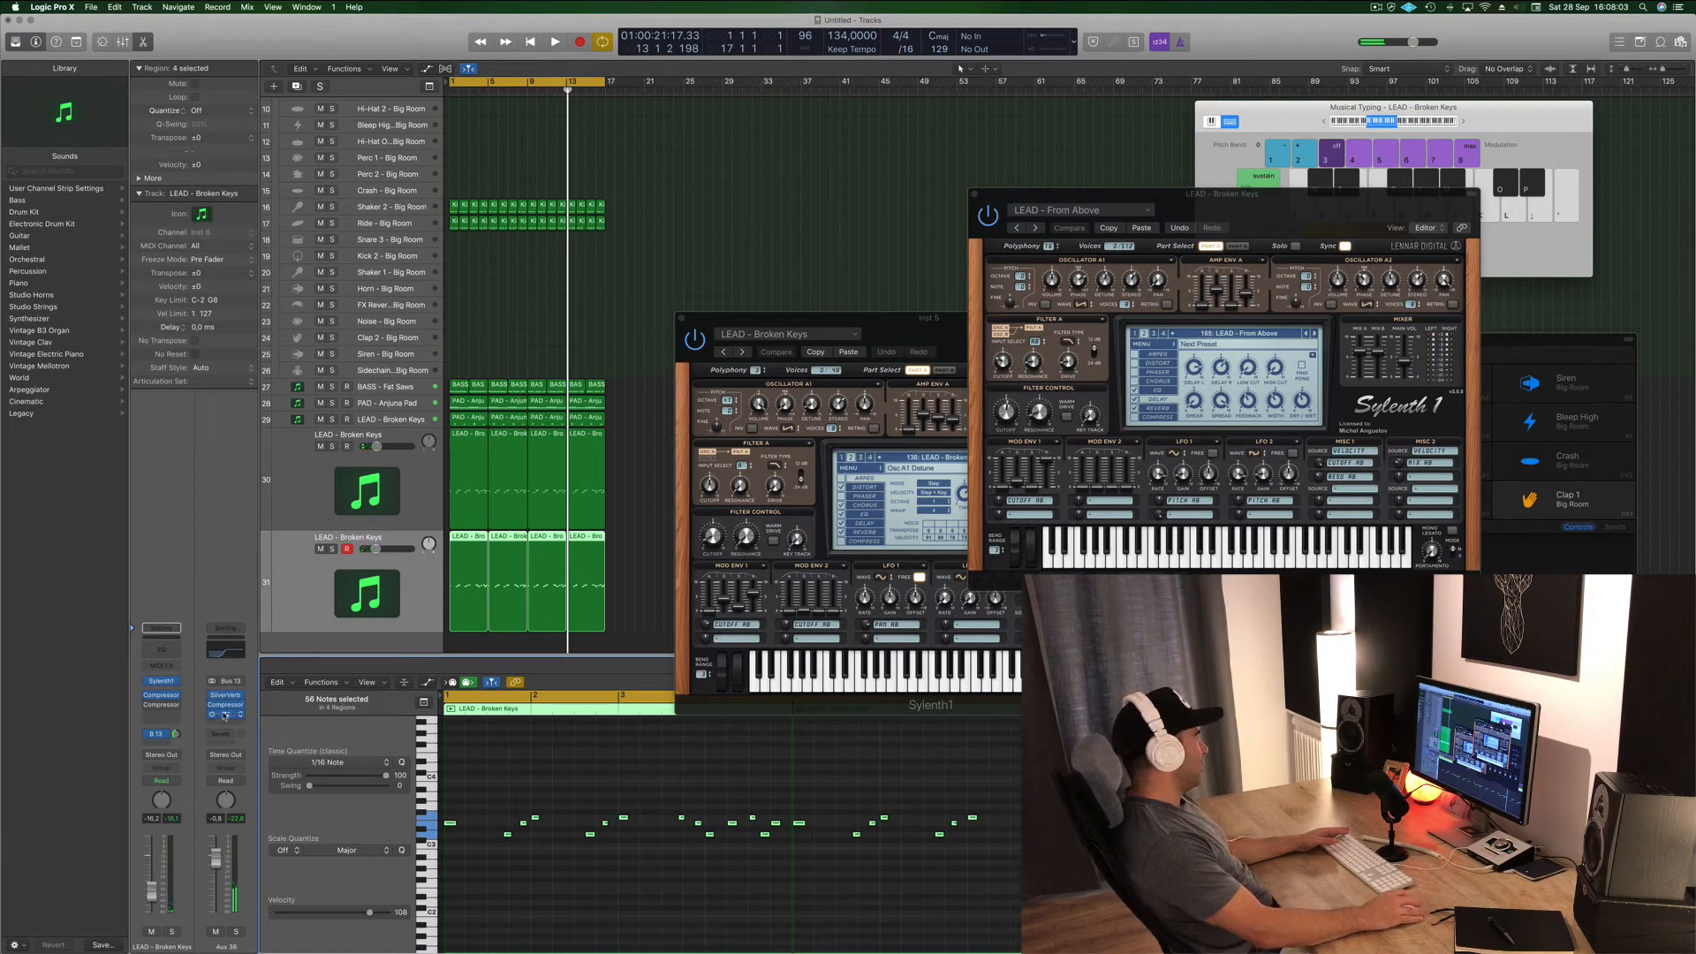
click(225, 714)
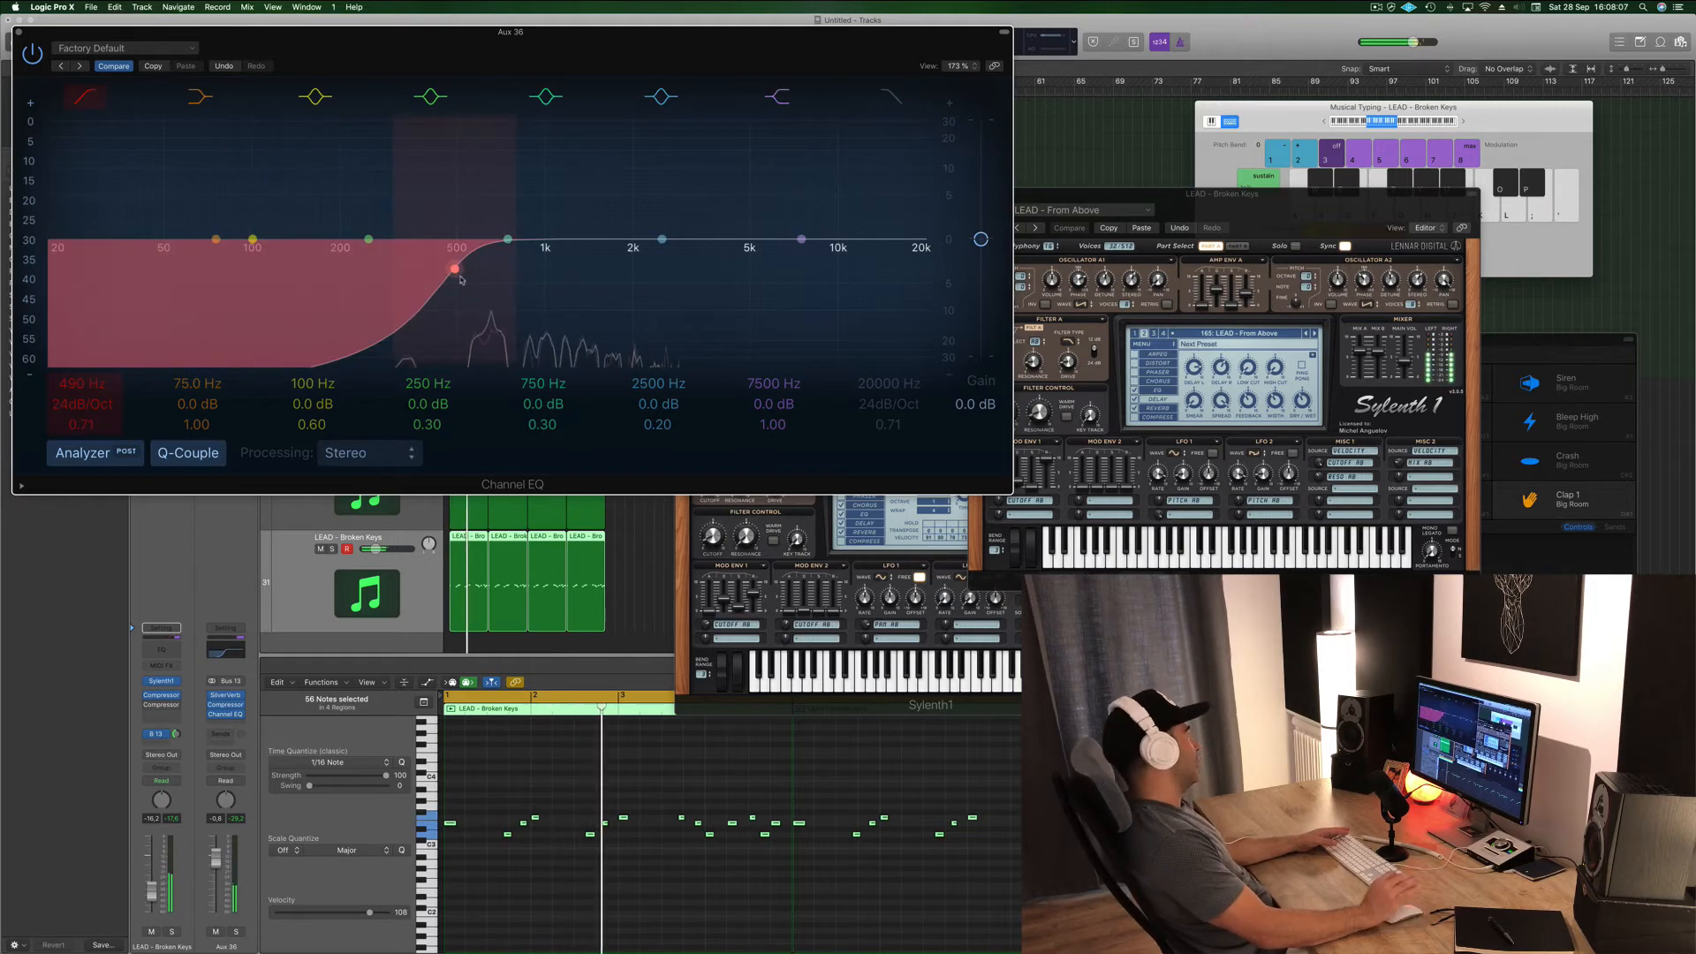
click(18, 32)
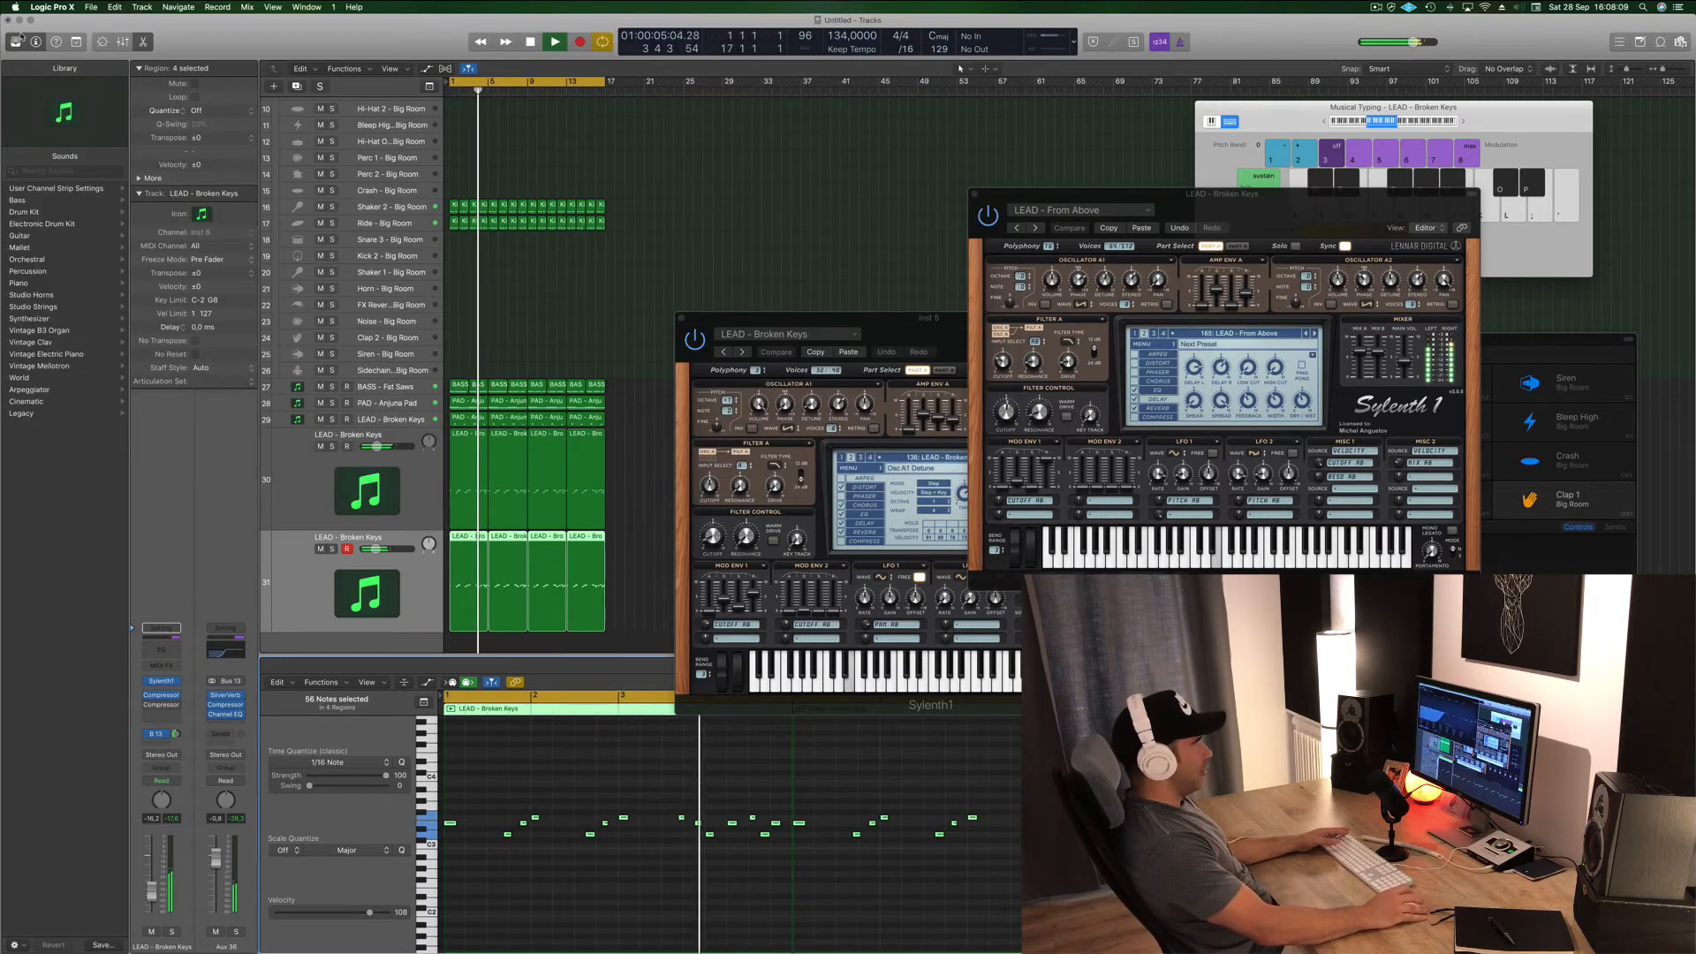
- Close both Sylenth1 windows, deselect the lead regions and stop playback
drag(1303, 214, 1255, 221)
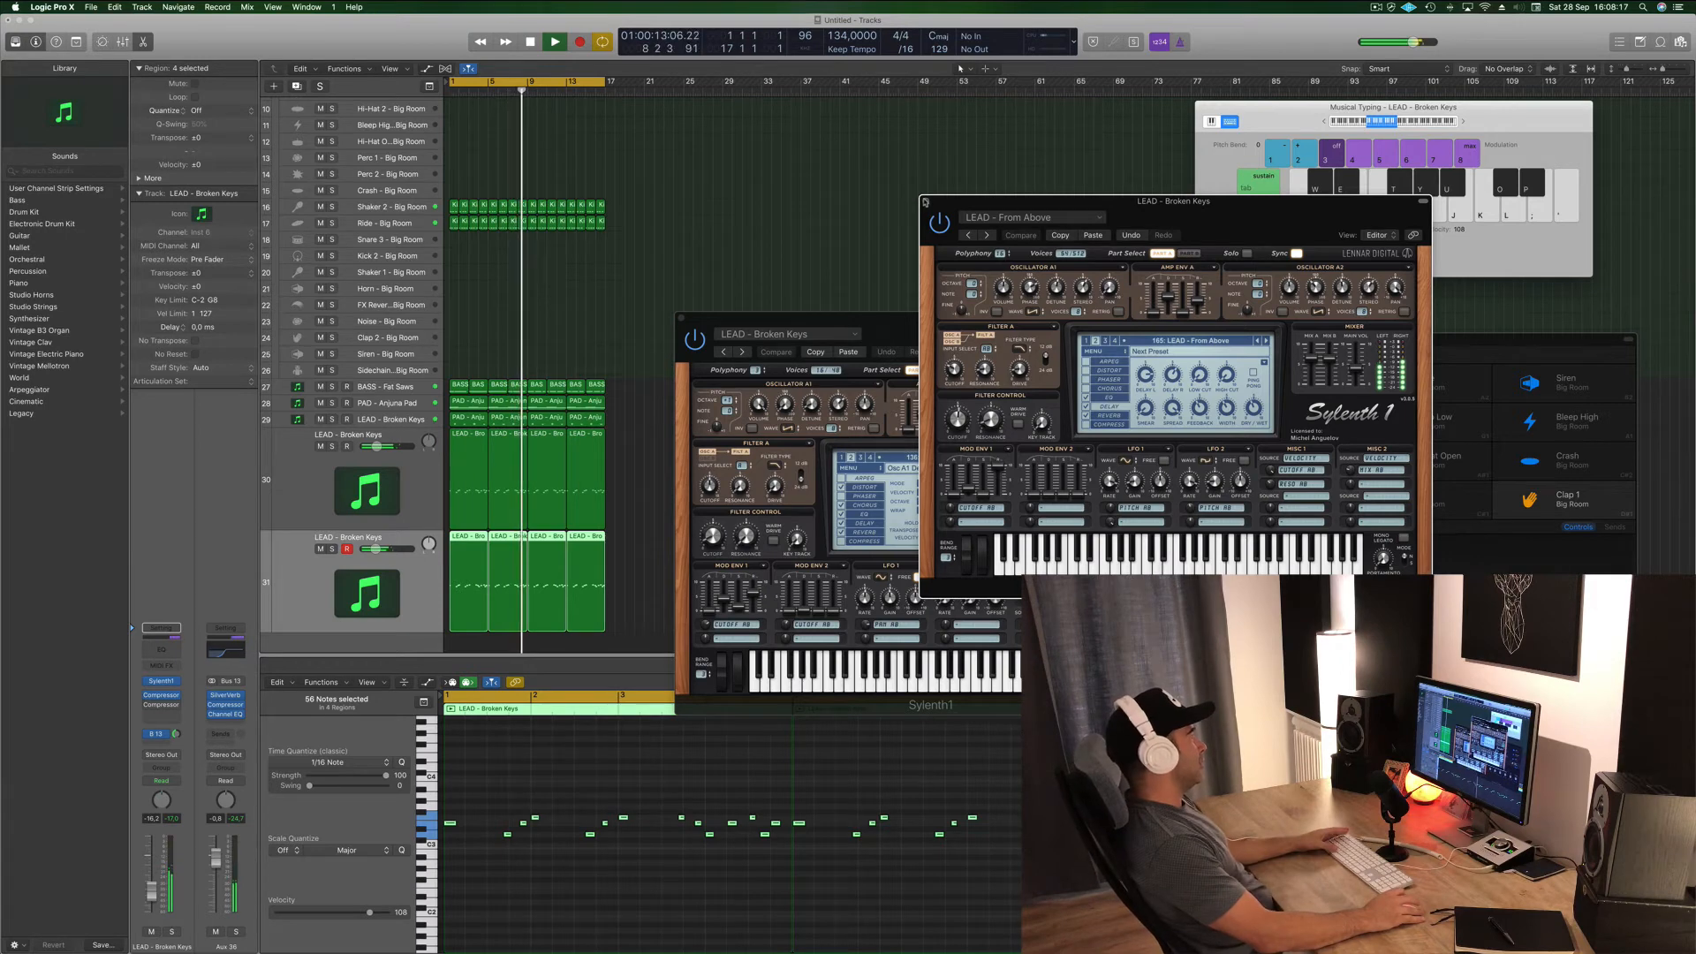
click(924, 201)
drag(679, 326, 760, 244)
click(762, 236)
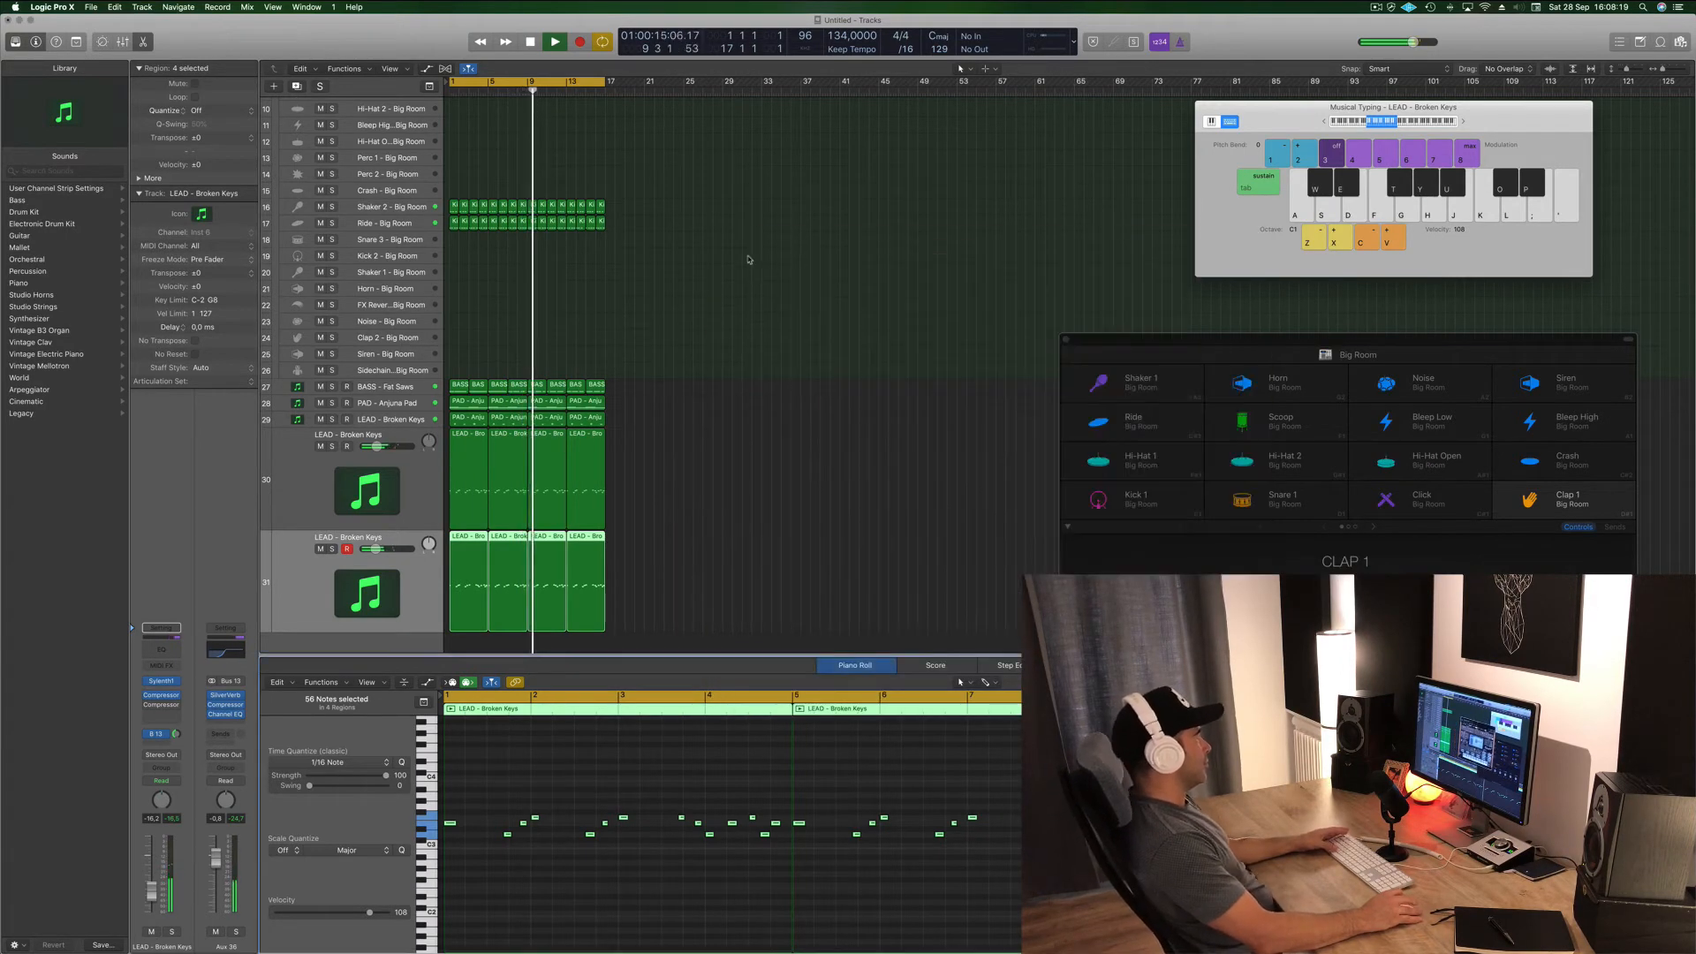
scroll(889, 247, up, 5)
click(888, 246)
key(space)
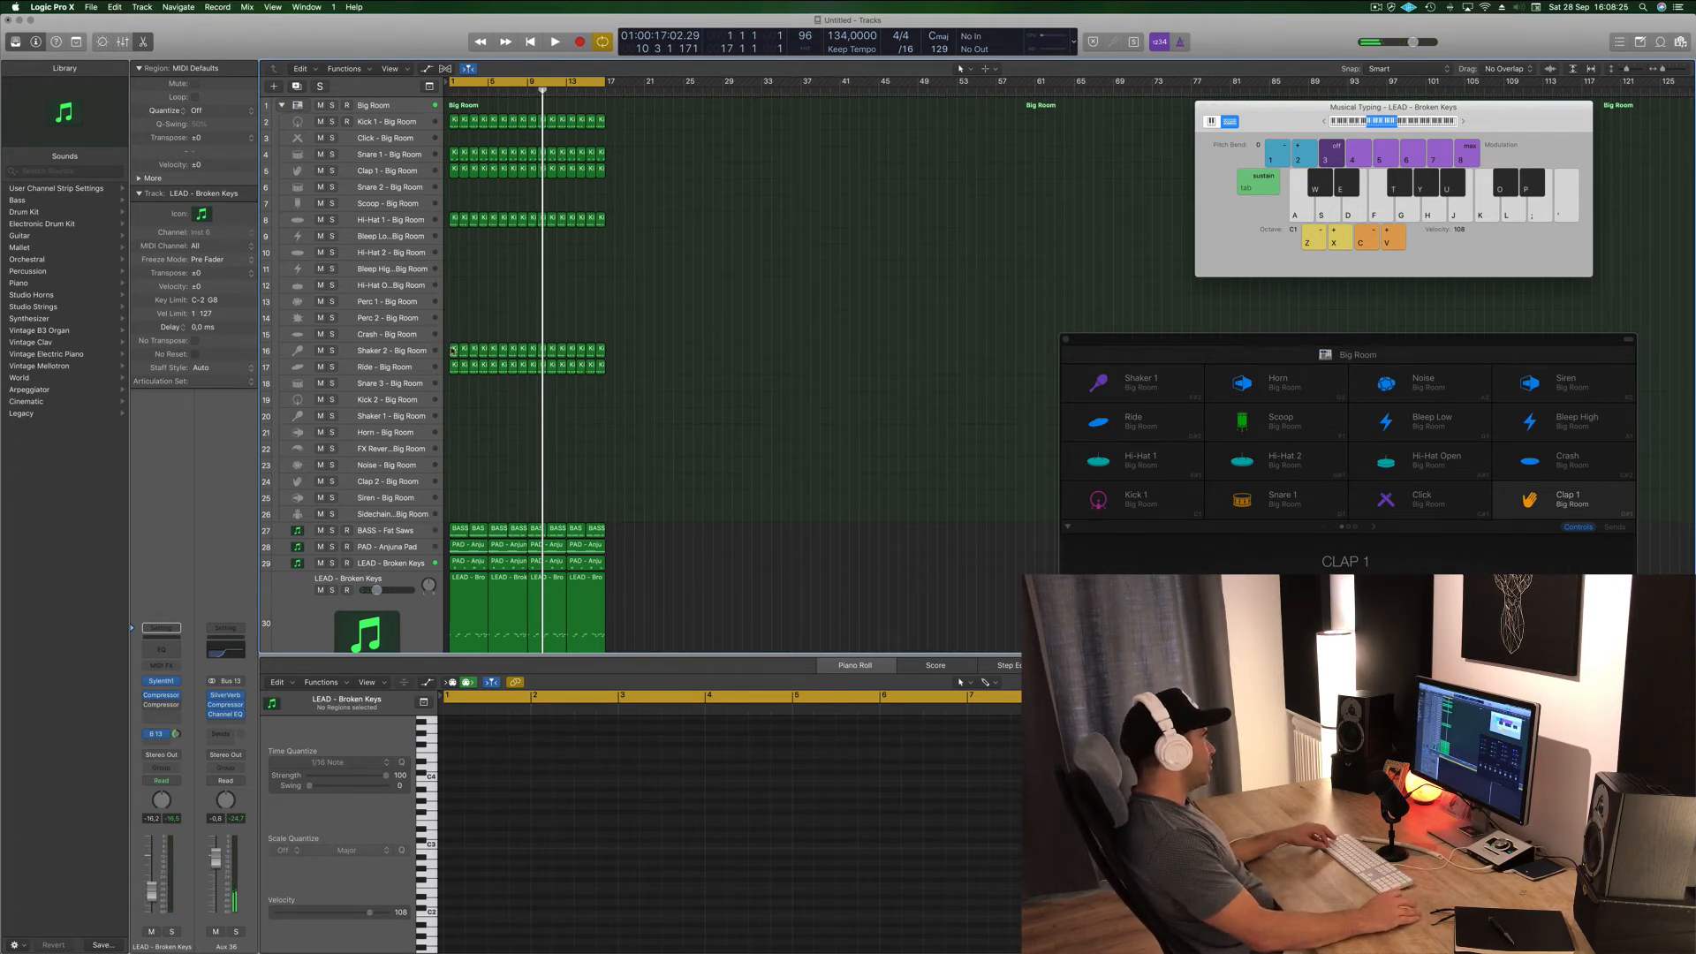
- Copy the first Shaker 2 region to the Hi-Hat Open track, lower all its notes in pitch and play it
drag(454, 351, 454, 284)
drag(672, 858, 450, 927)
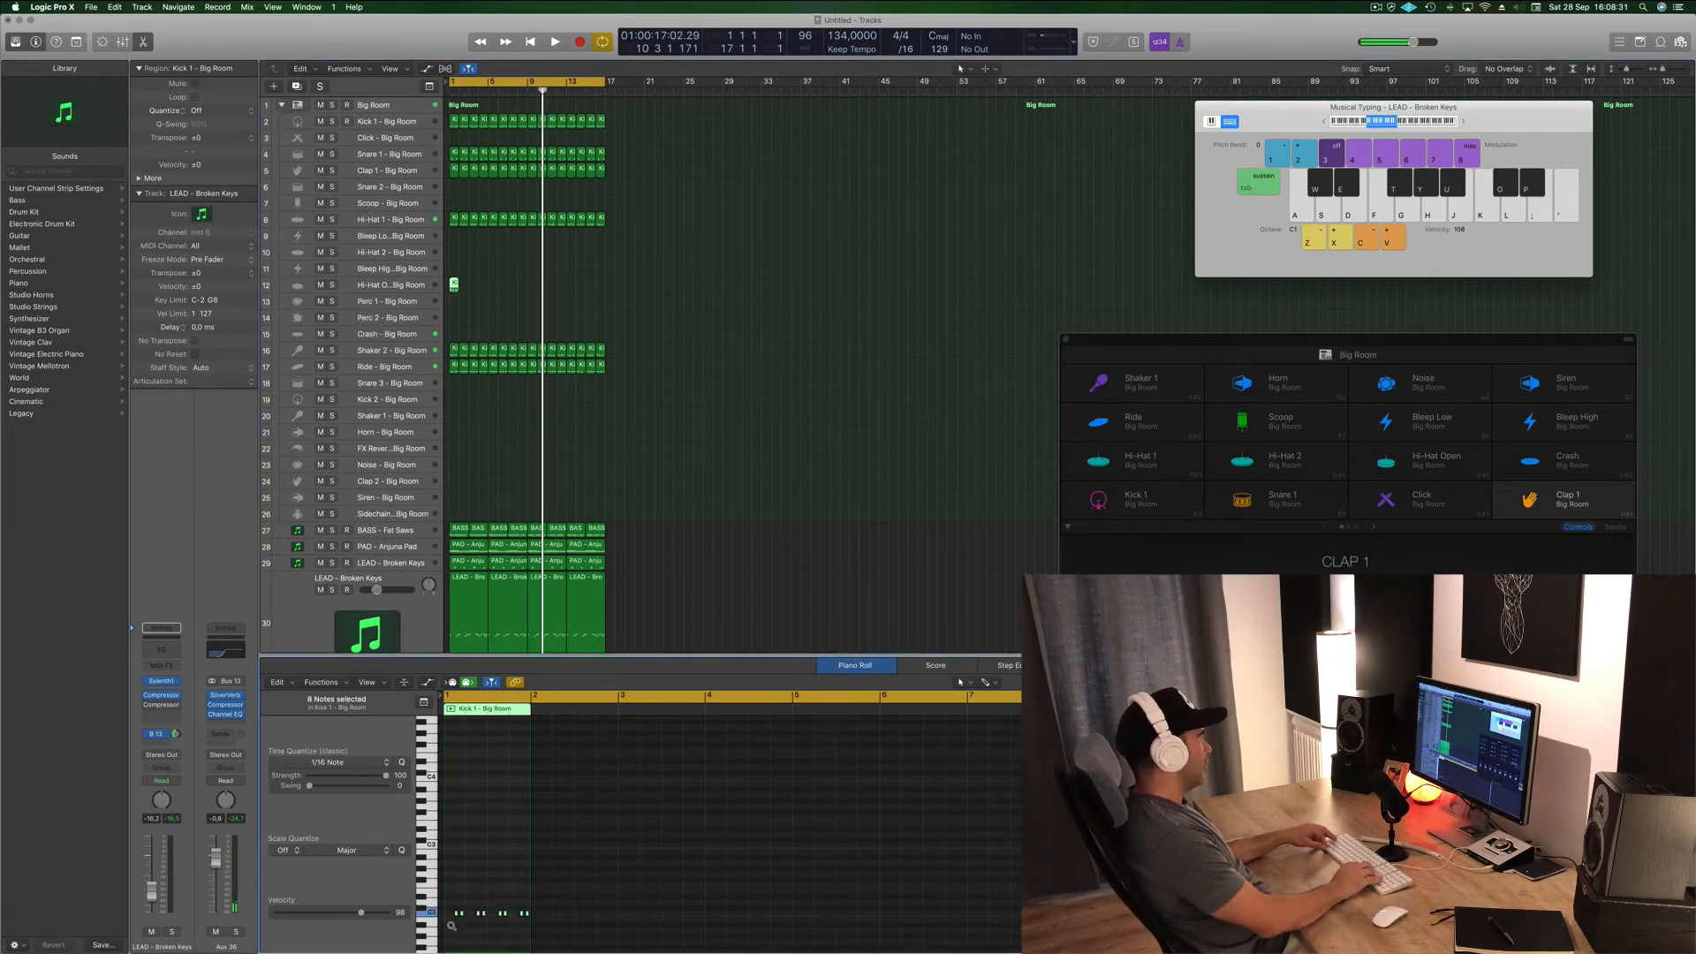
key(space)
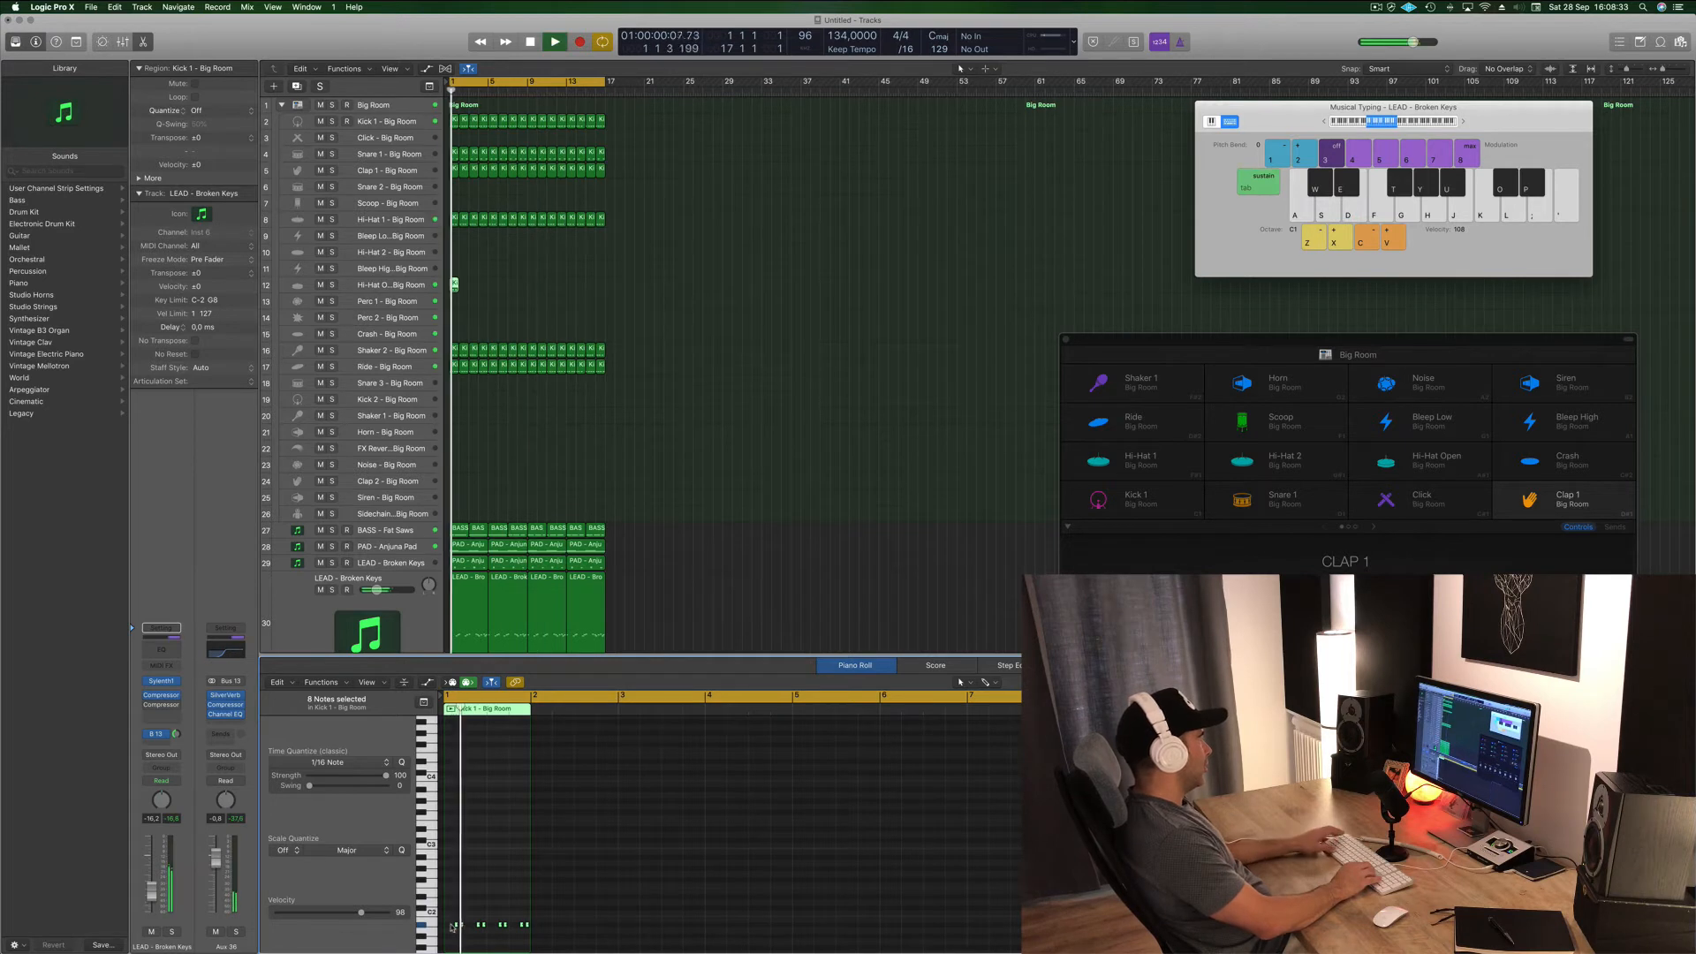
- Delete the extra notes from the Hi-Hat Open region, keeping only the four off-beat hits, and play it back
key(space)
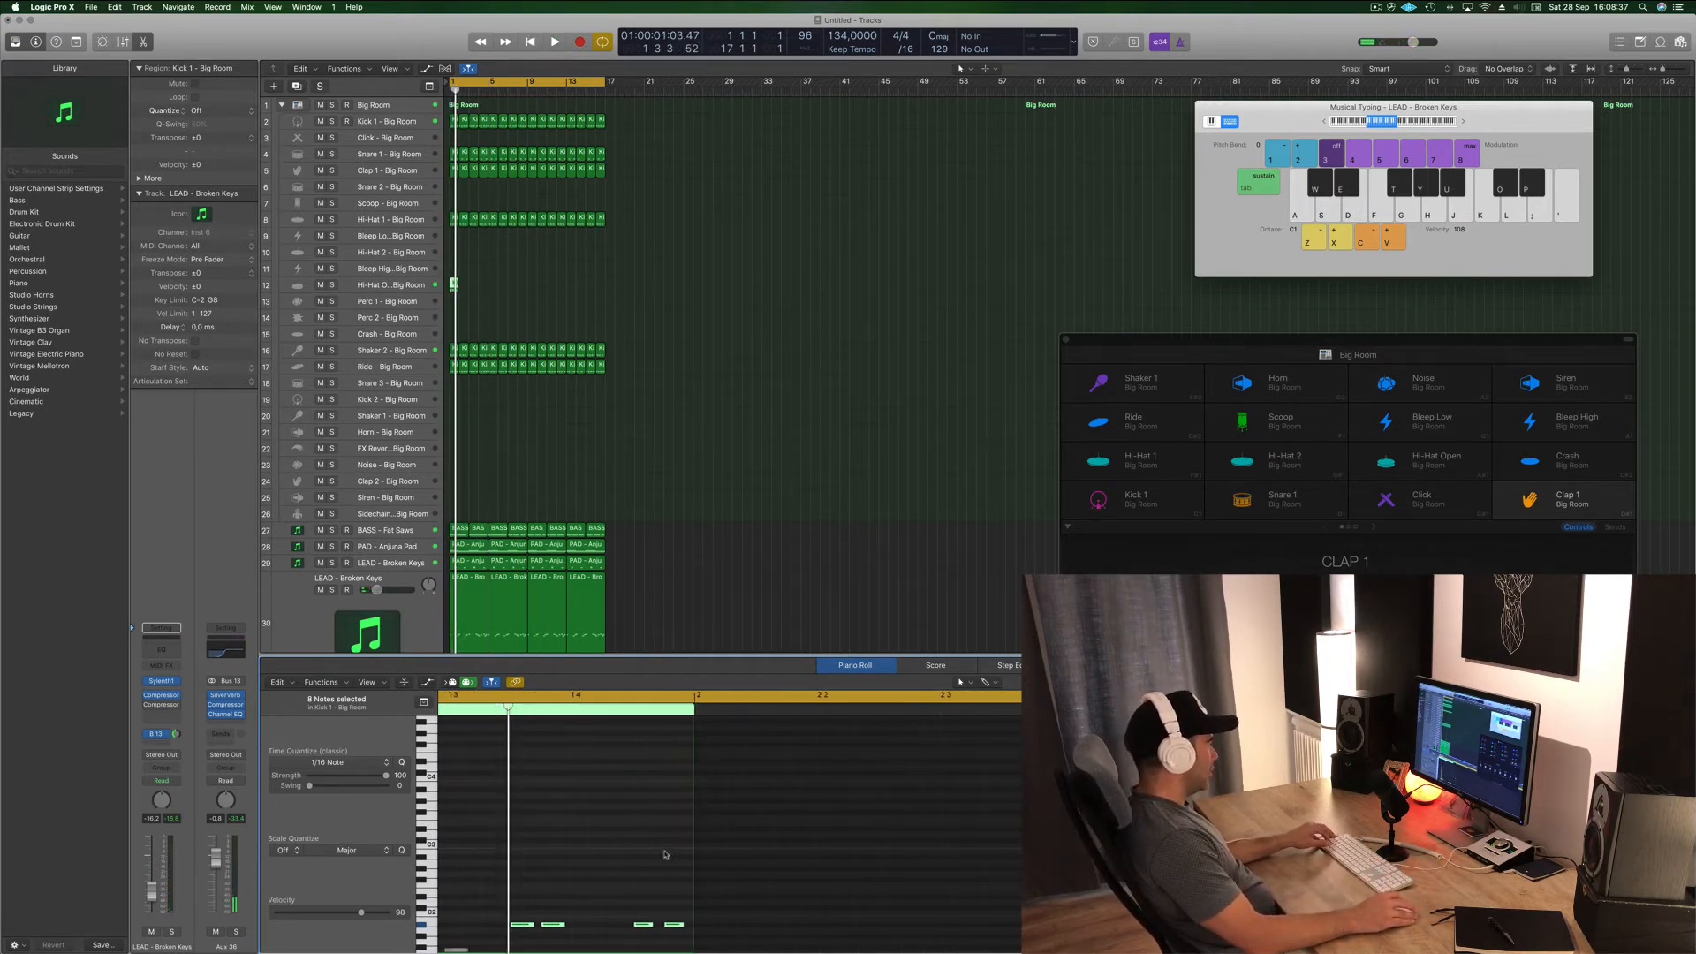
scroll(665, 855, left, 5)
drag(595, 878, 547, 936)
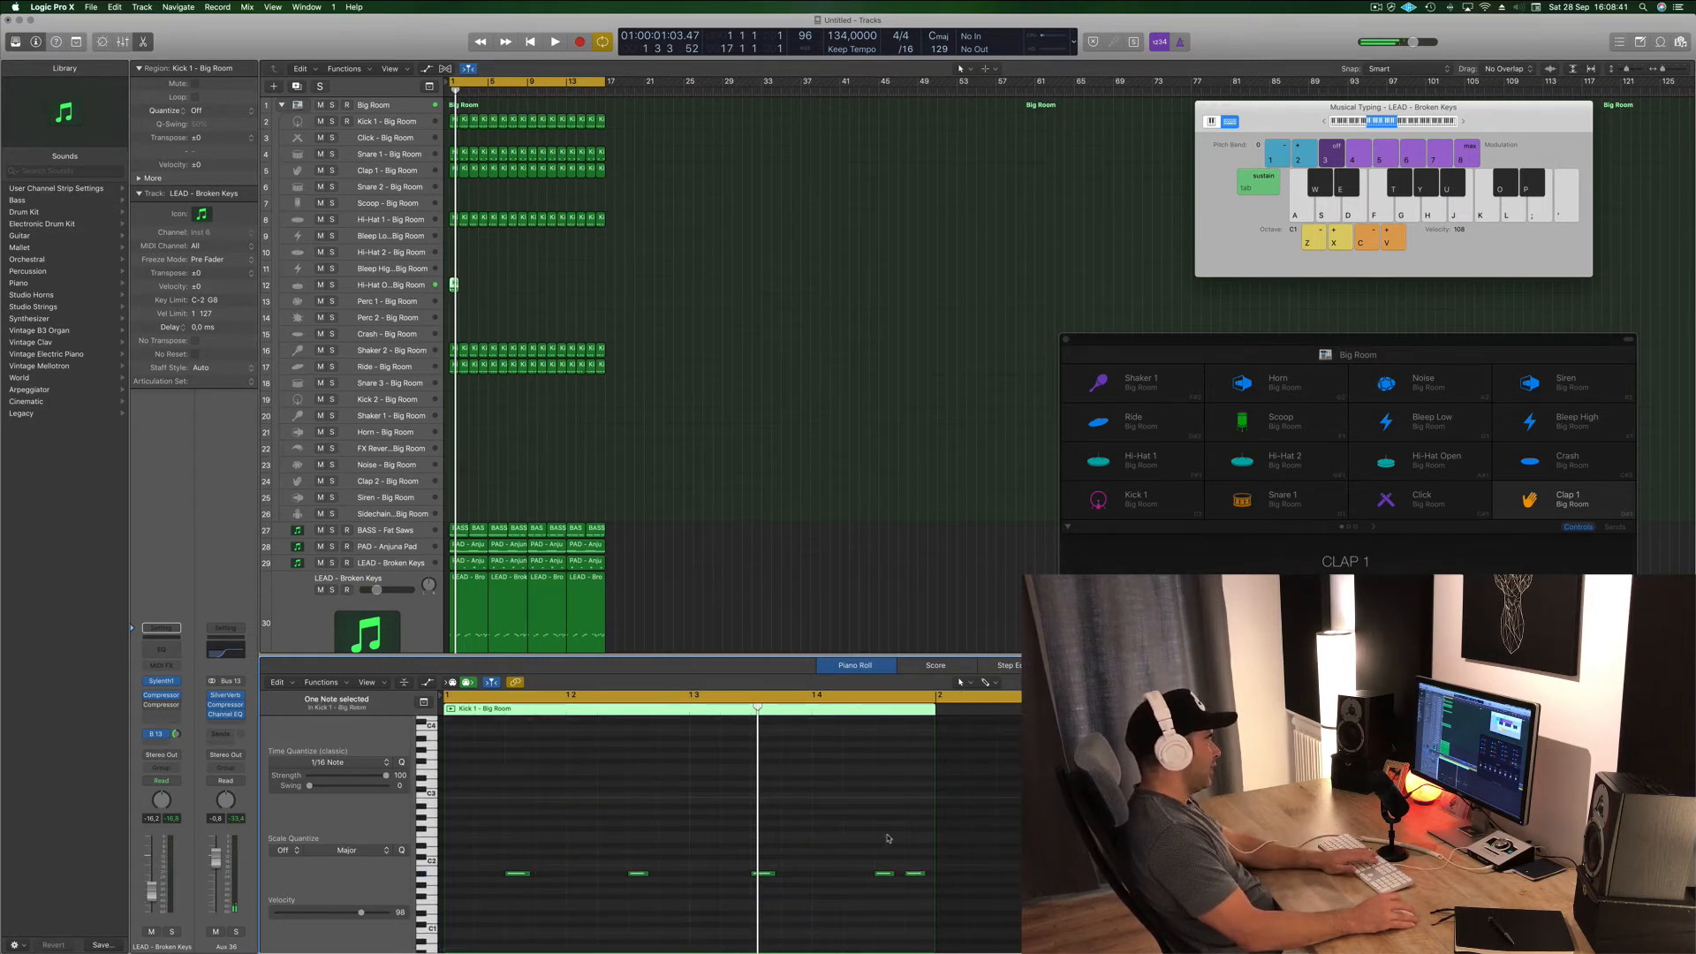
key(space)
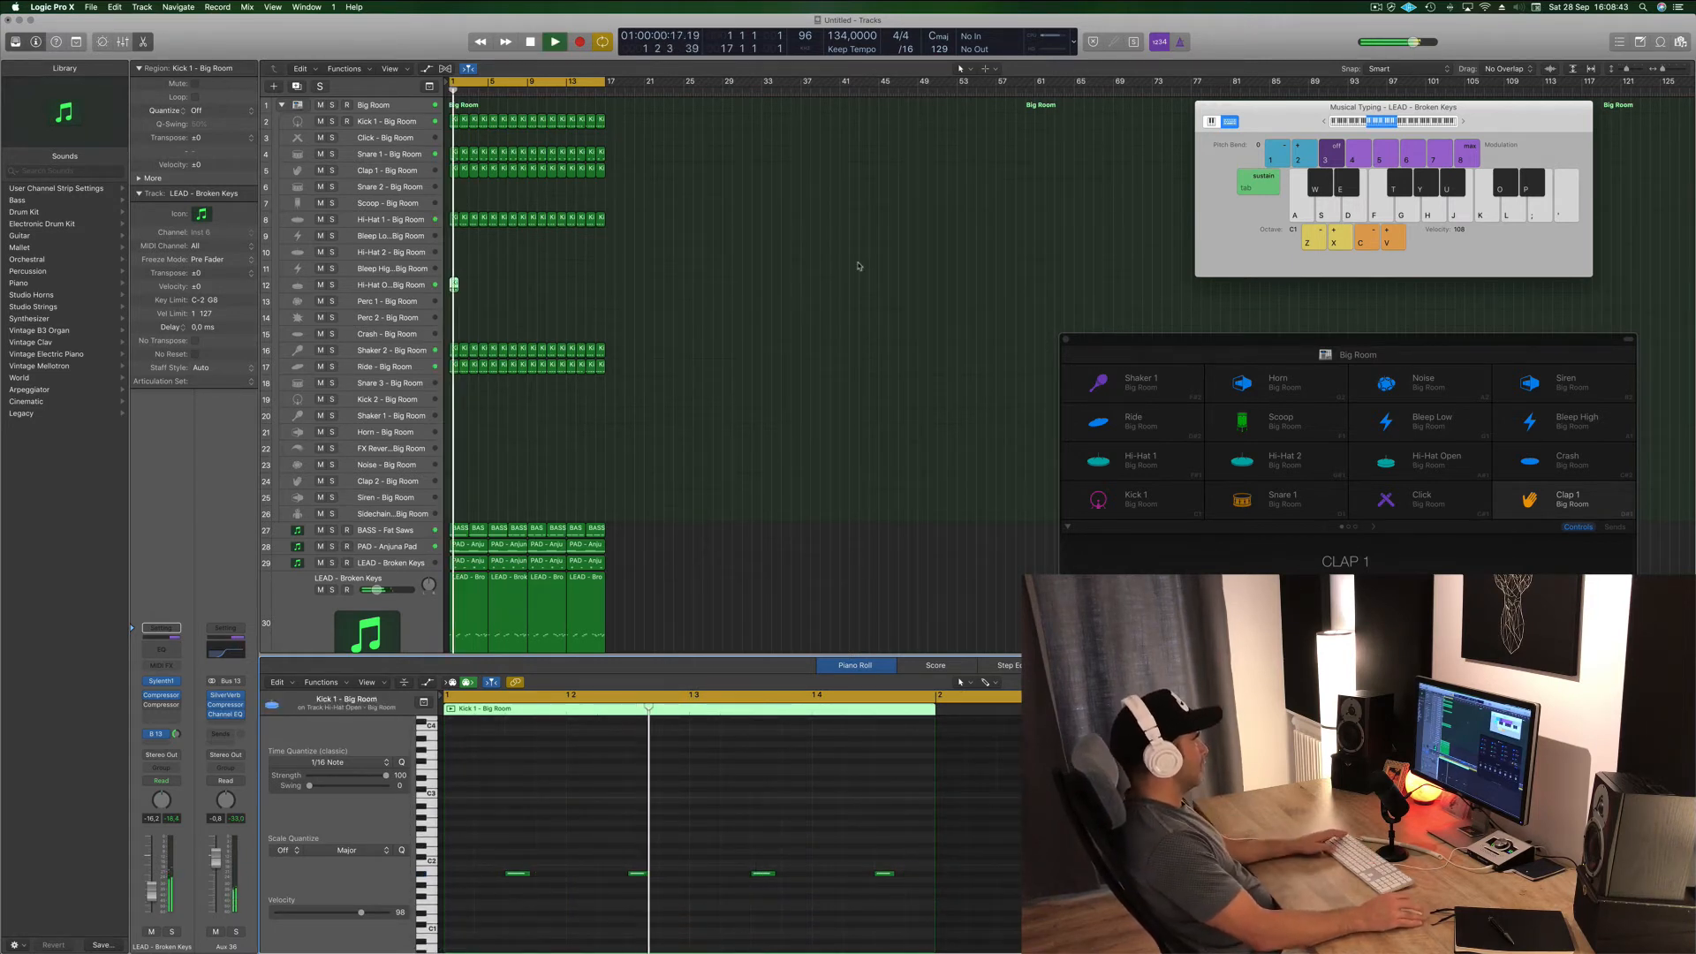
- Duplicate the one-bar Hi-Hat Open region until it fills all 16 bars and restart playback
scroll(443, 284, up, 3)
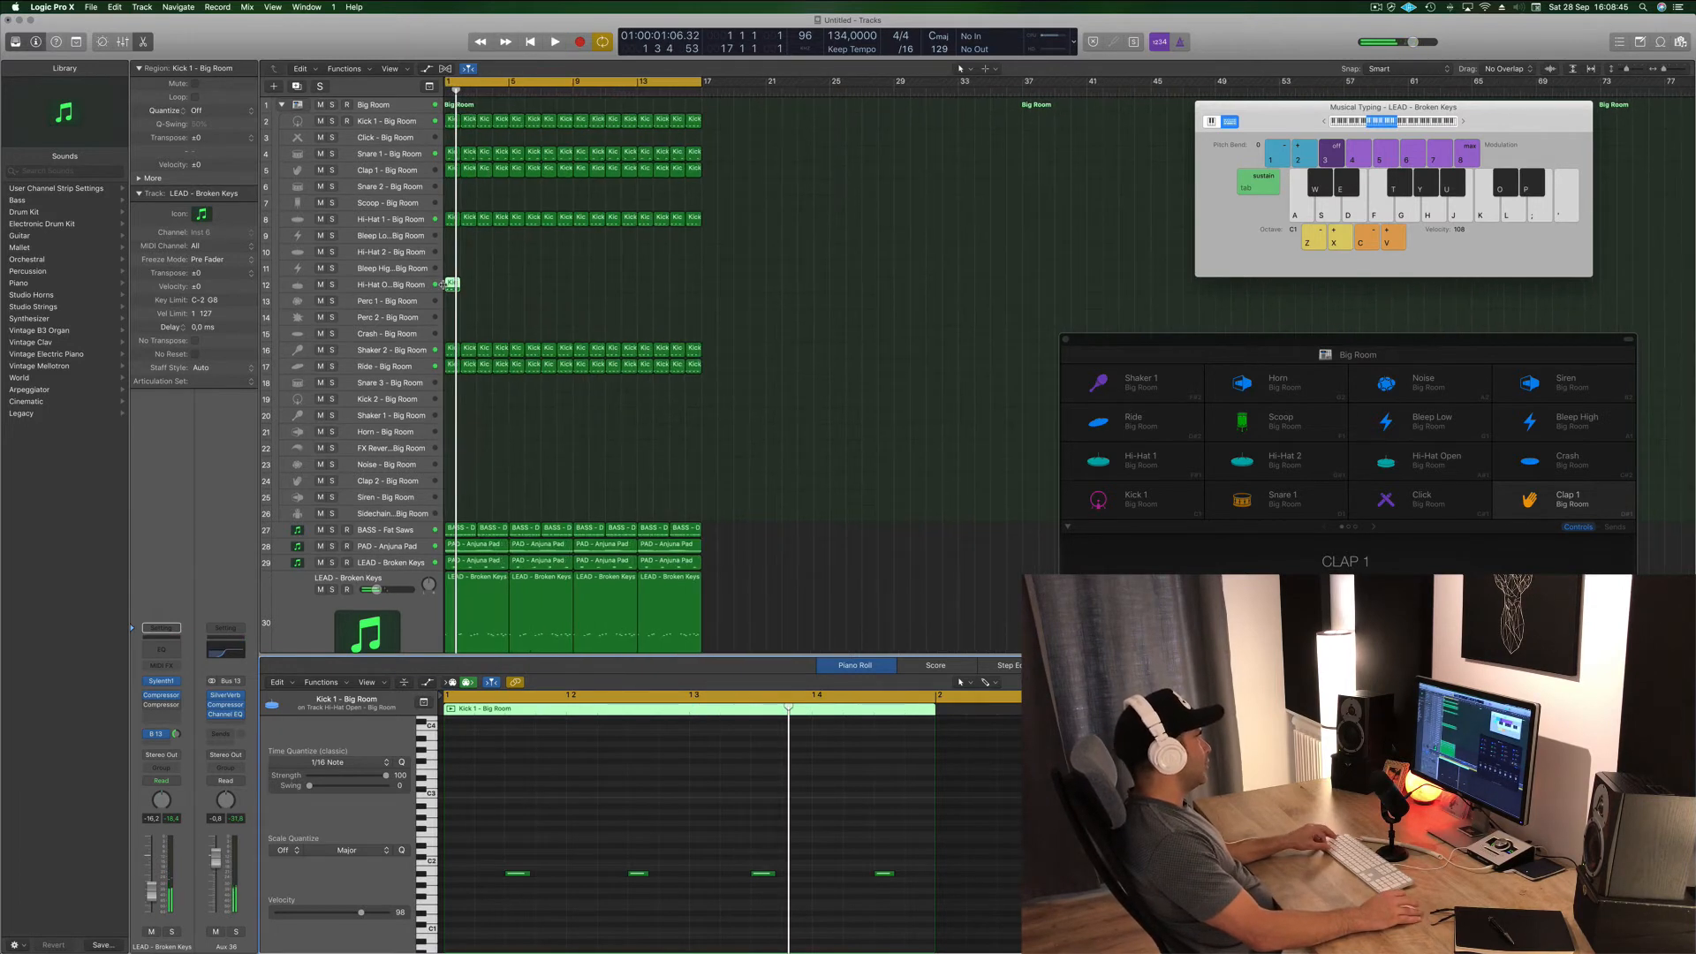
mouse_move(451, 284)
mouse_down()
mouse_move(586, 285)
mouse_move(456, 285)
mouse_up()
click(581, 290)
click(594, 288)
key(space)
key(space)
key(space)
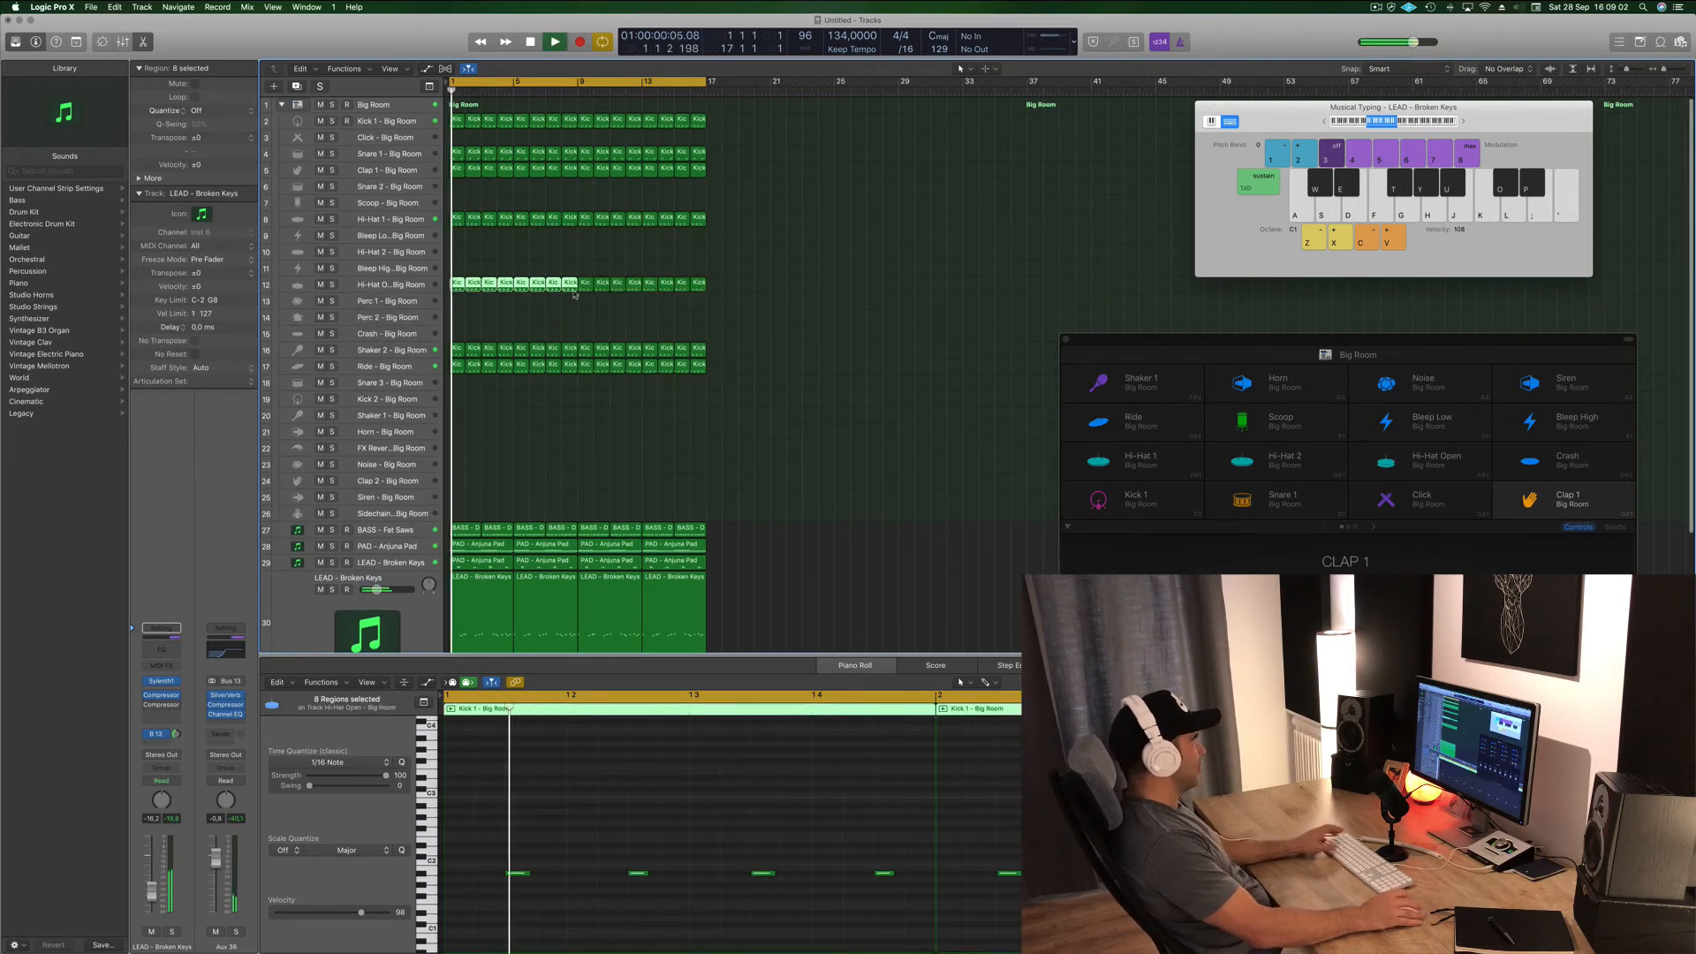
- Lower the Hi-Hat Open channel volume to about -7.8 dB and deselect its regions
click(390, 284)
drag(154, 873, 151, 880)
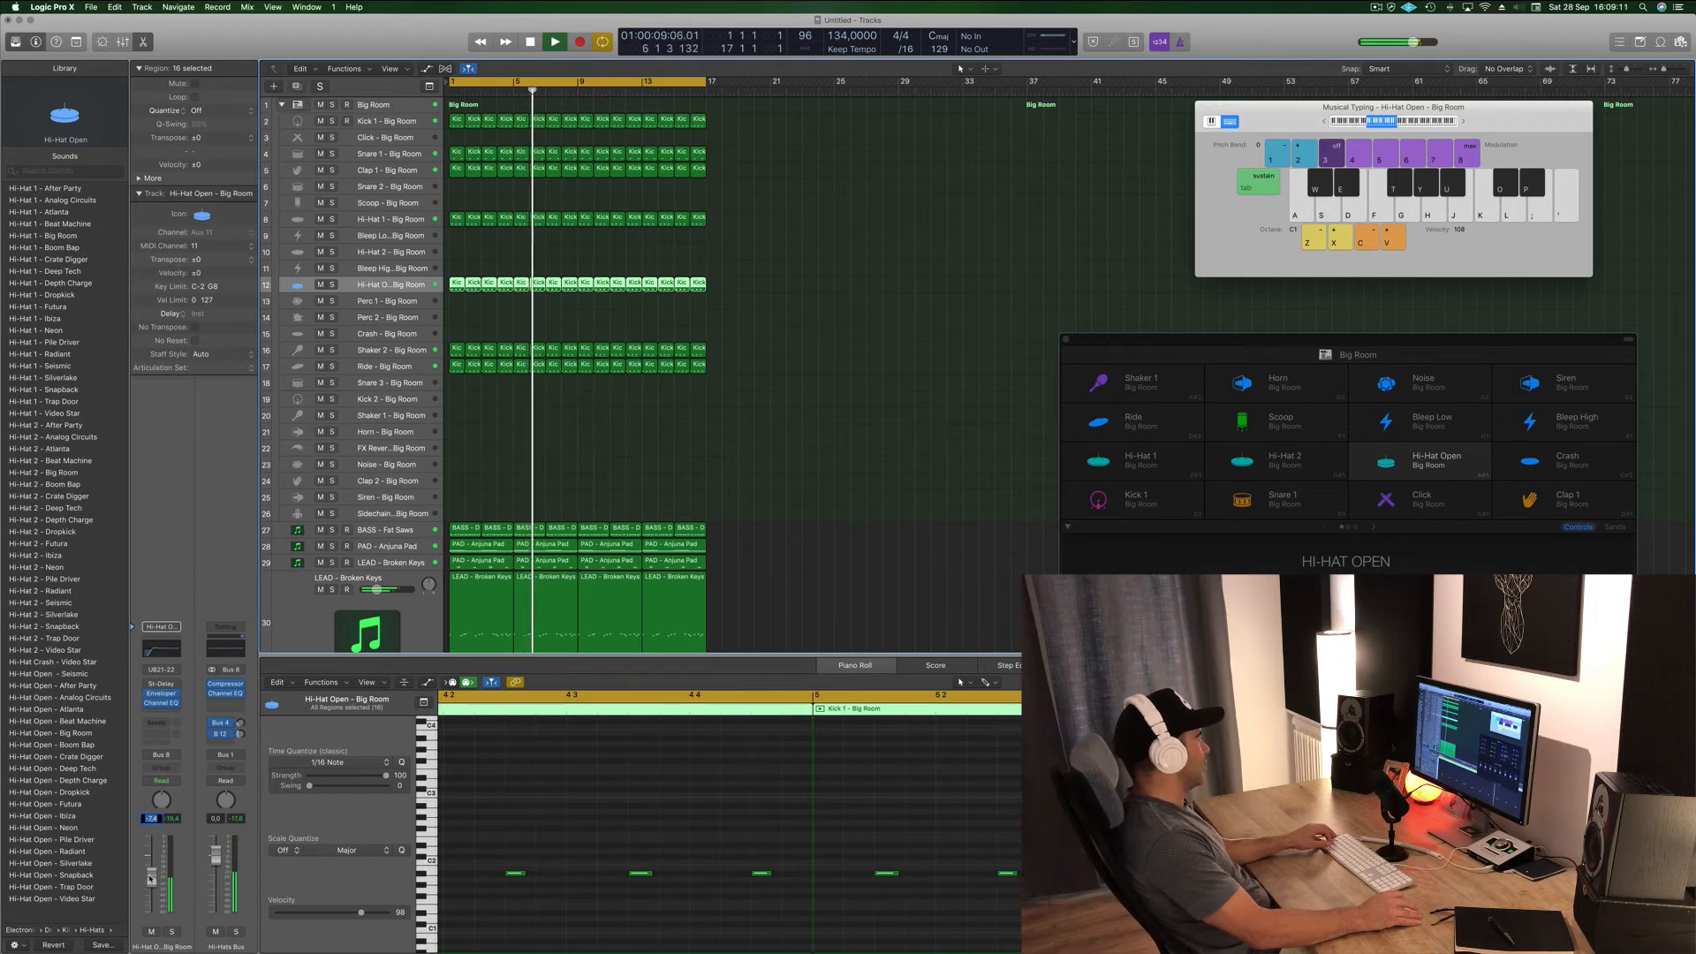
click(1045, 332)
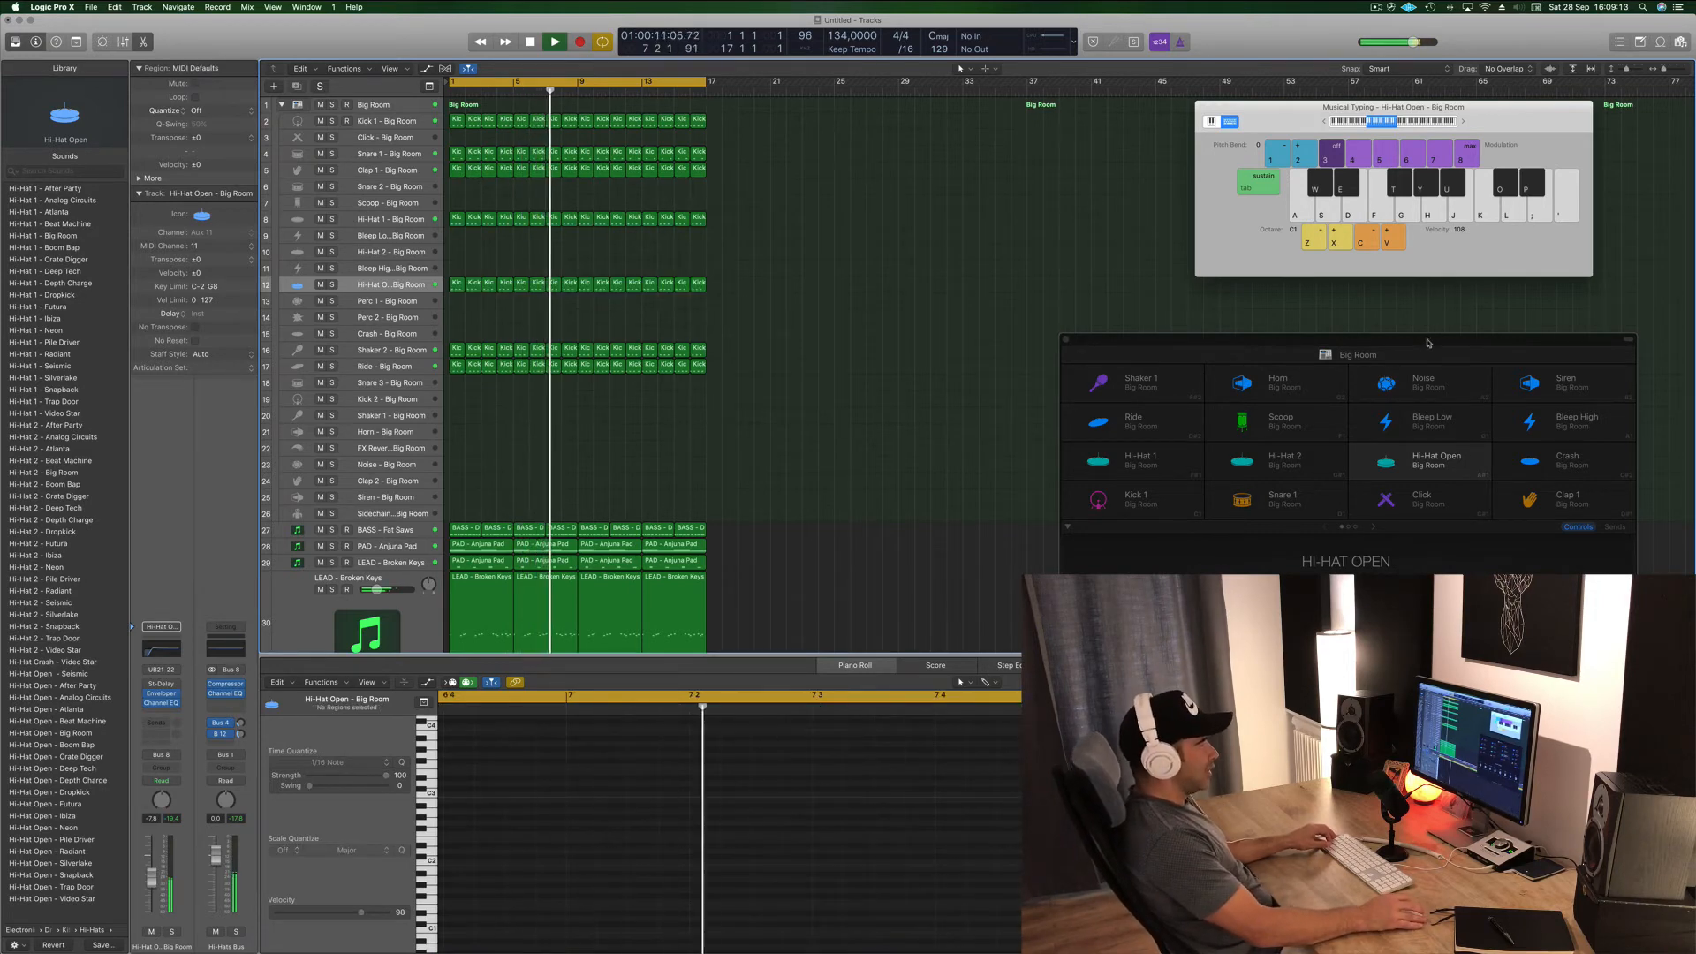
- Move the Drum Machine Designer window into view and select the Shaker 2 pad on its second page
drag(1429, 342, 1007, 273)
click(961, 463)
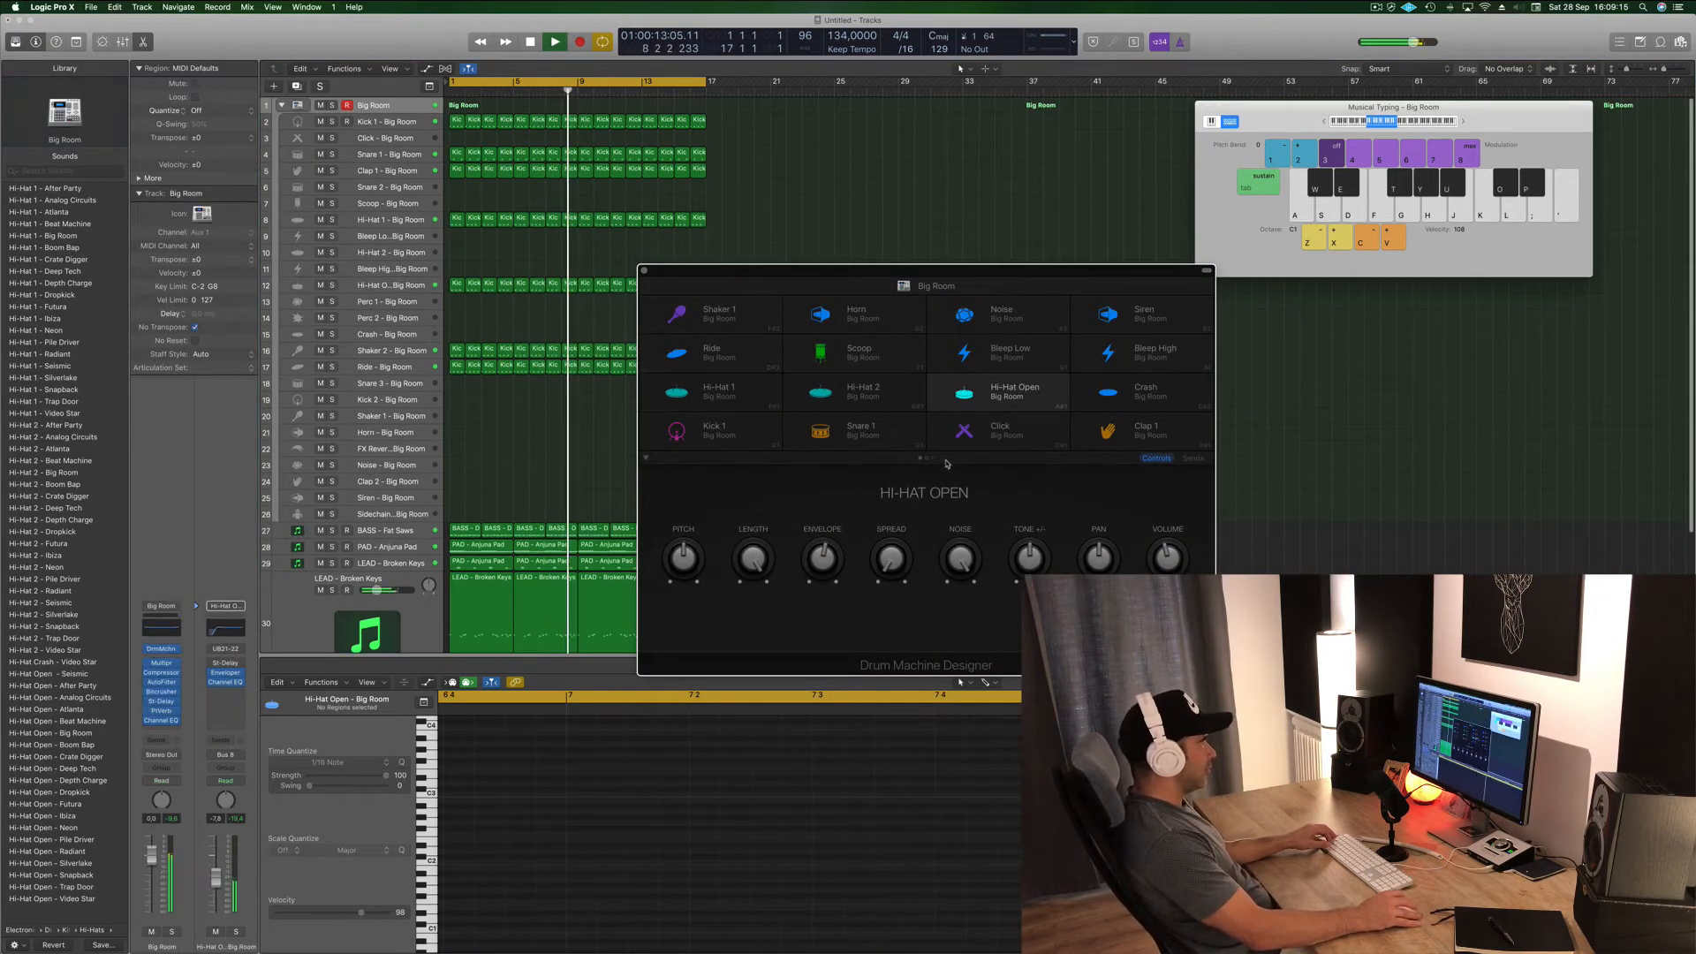
scroll(716, 389, right, 3)
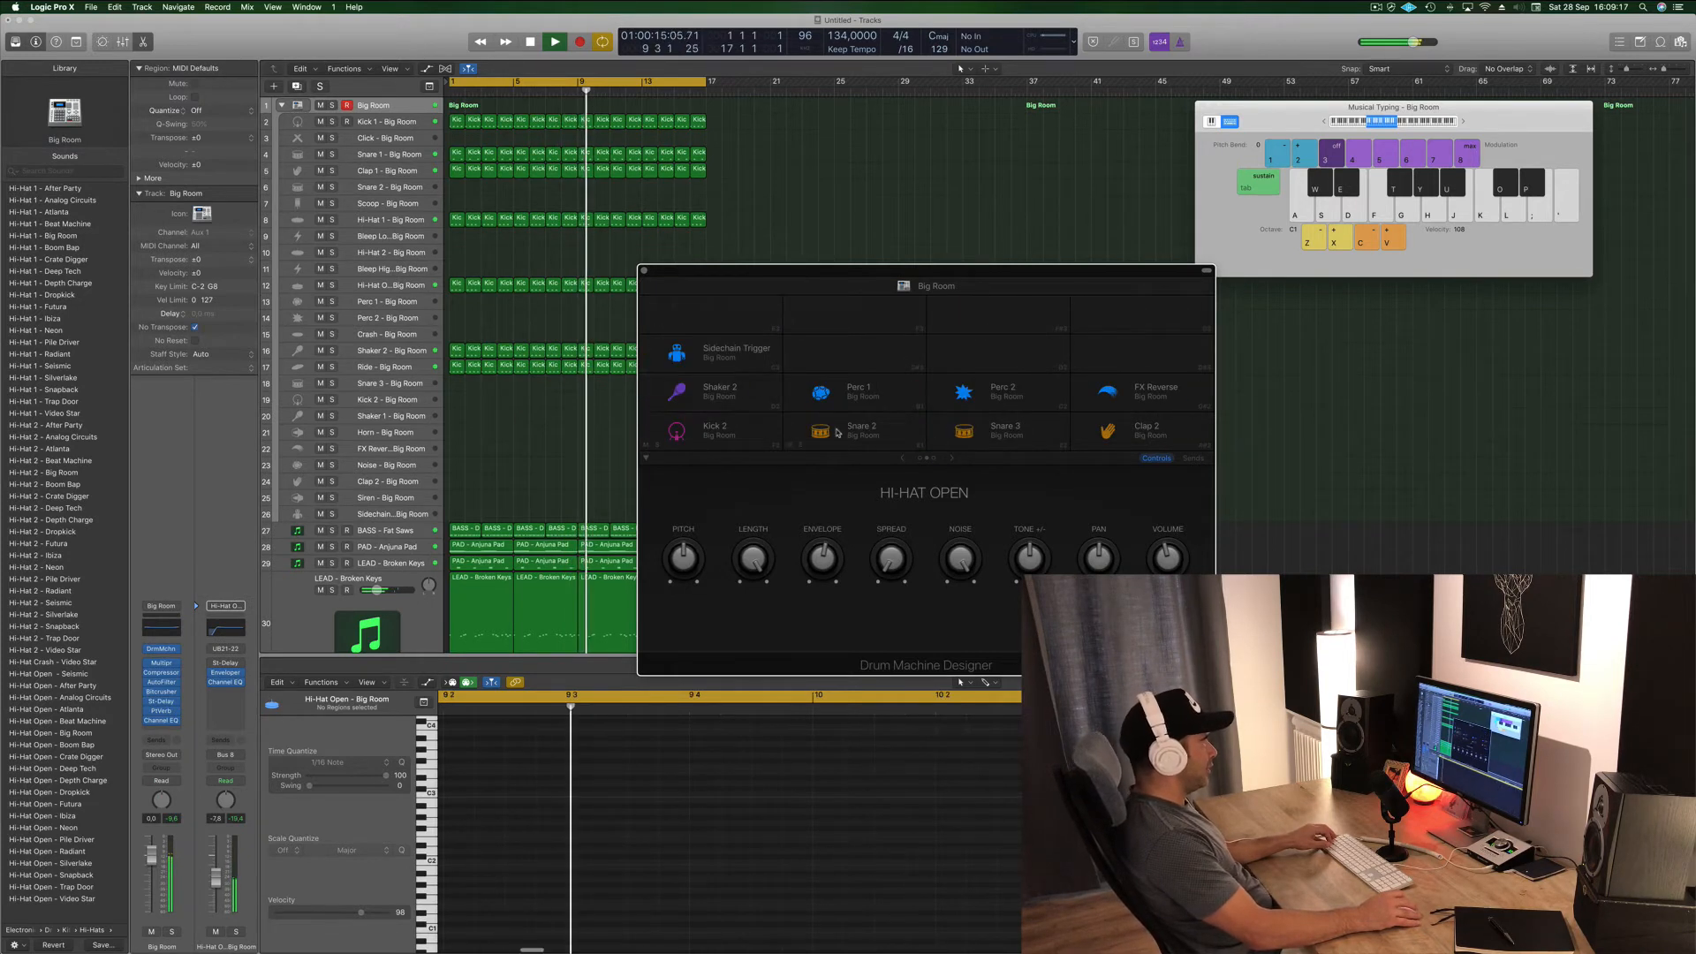
click(721, 398)
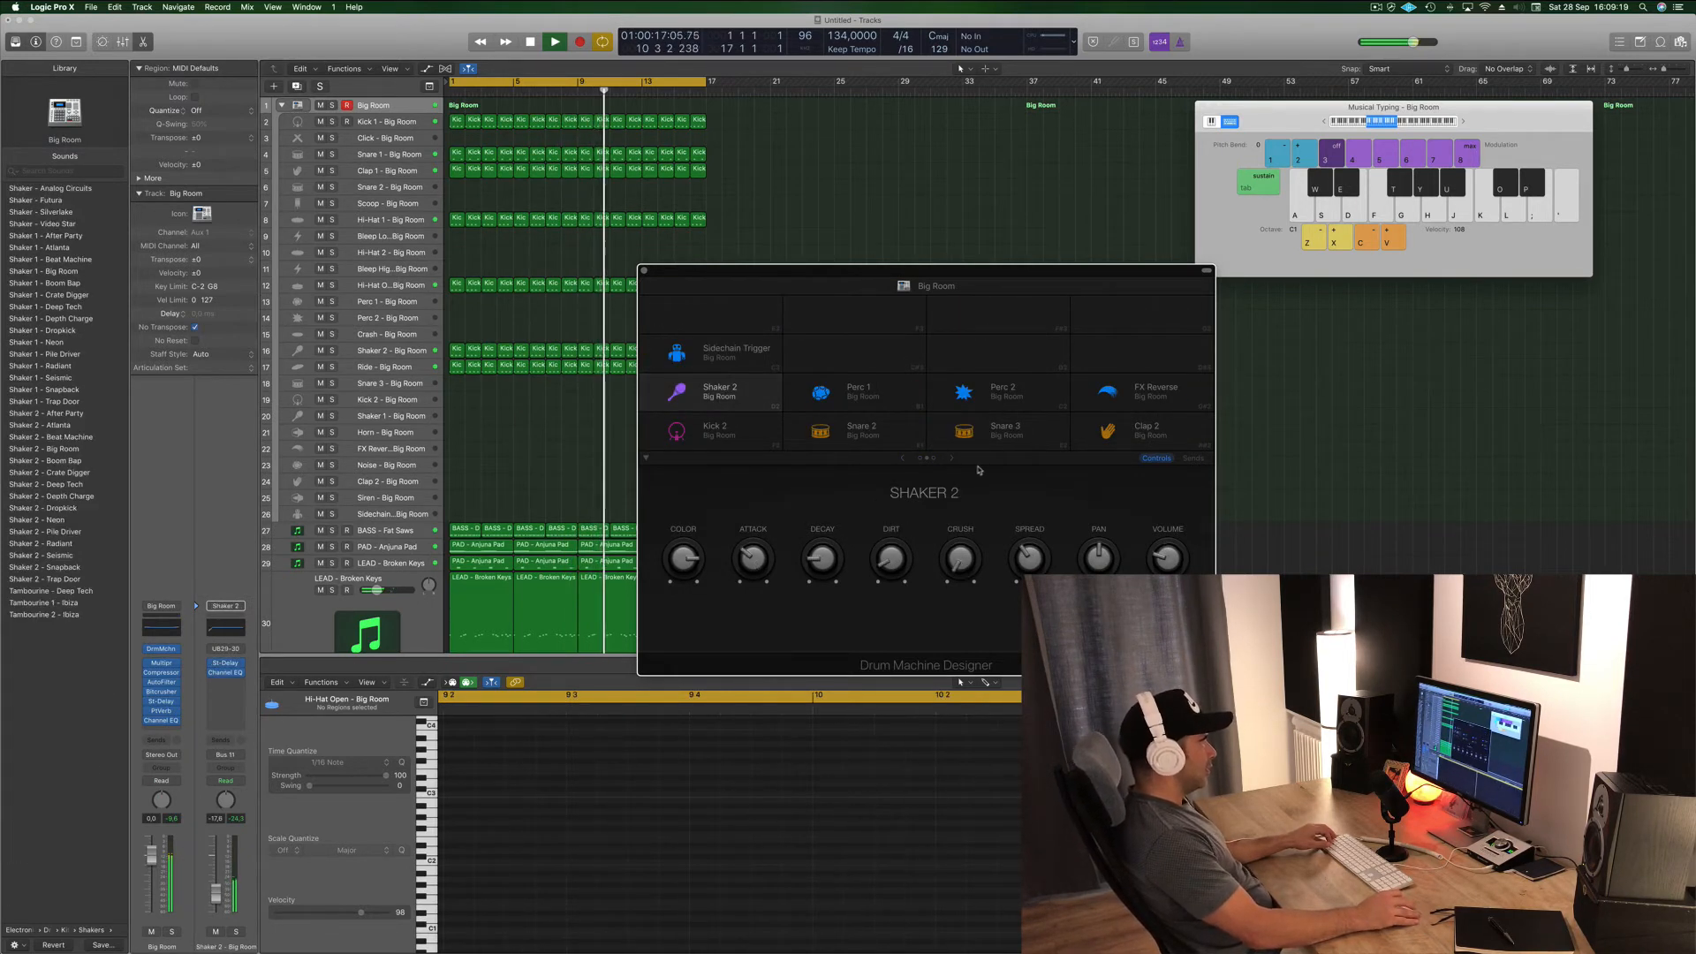
- Return to the first page of drum pads, select the Hi-Hat Open pad and restart playback from the beginning
click(952, 460)
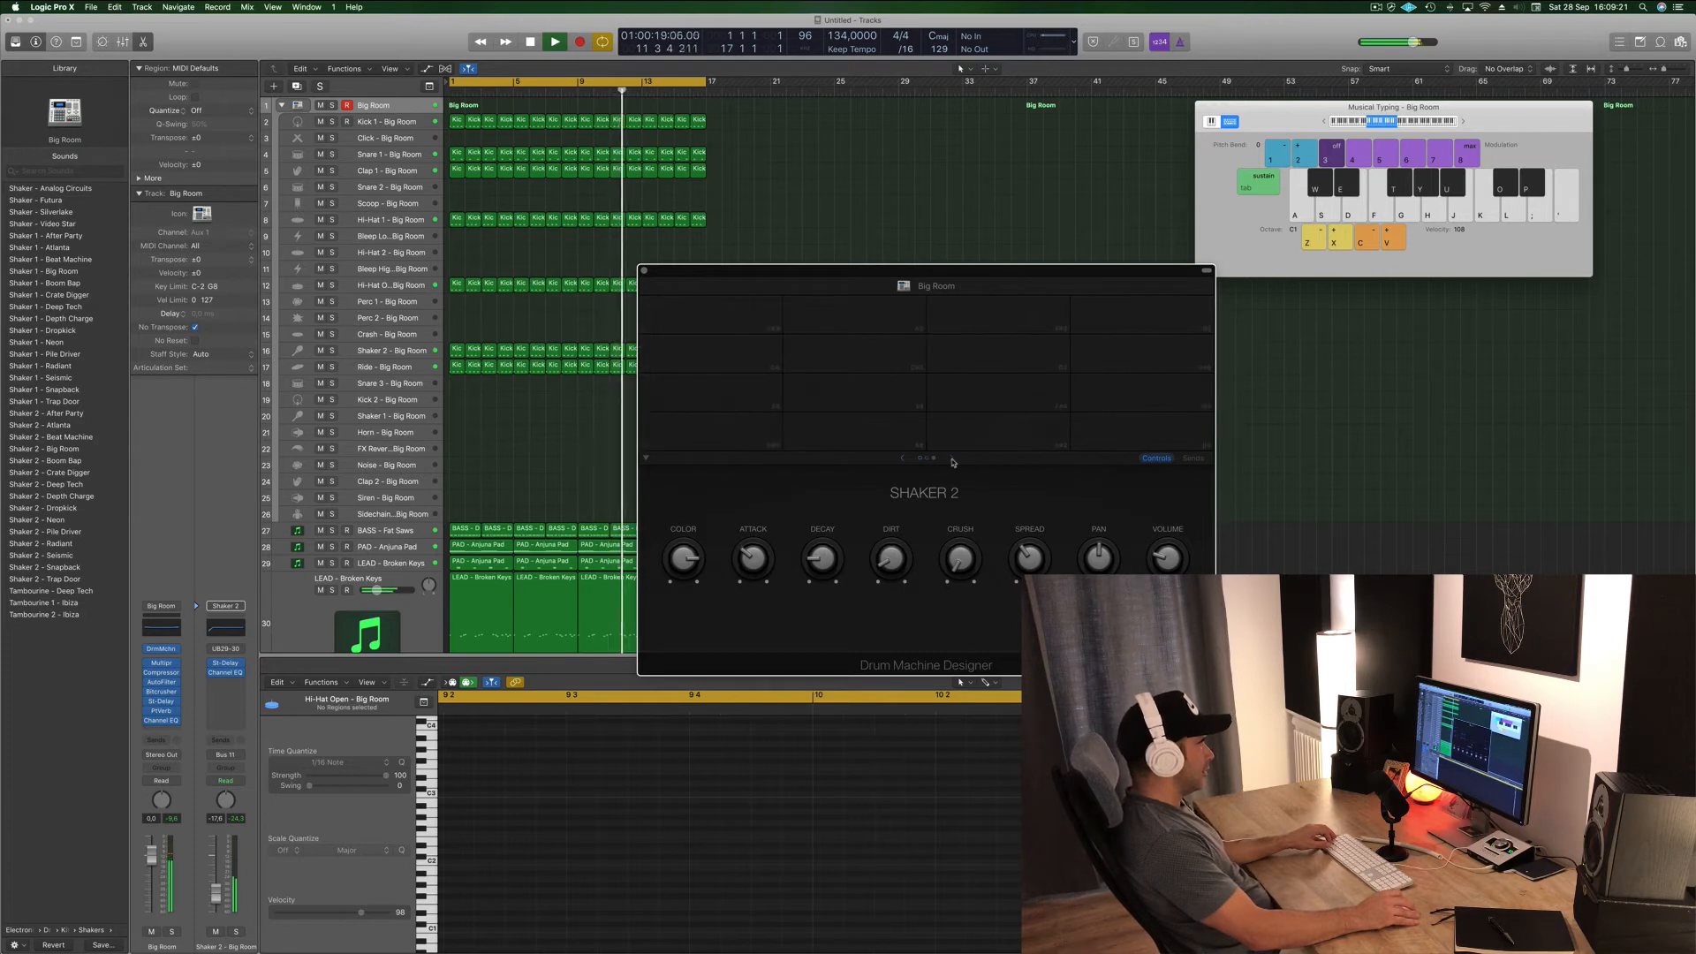
click(902, 460)
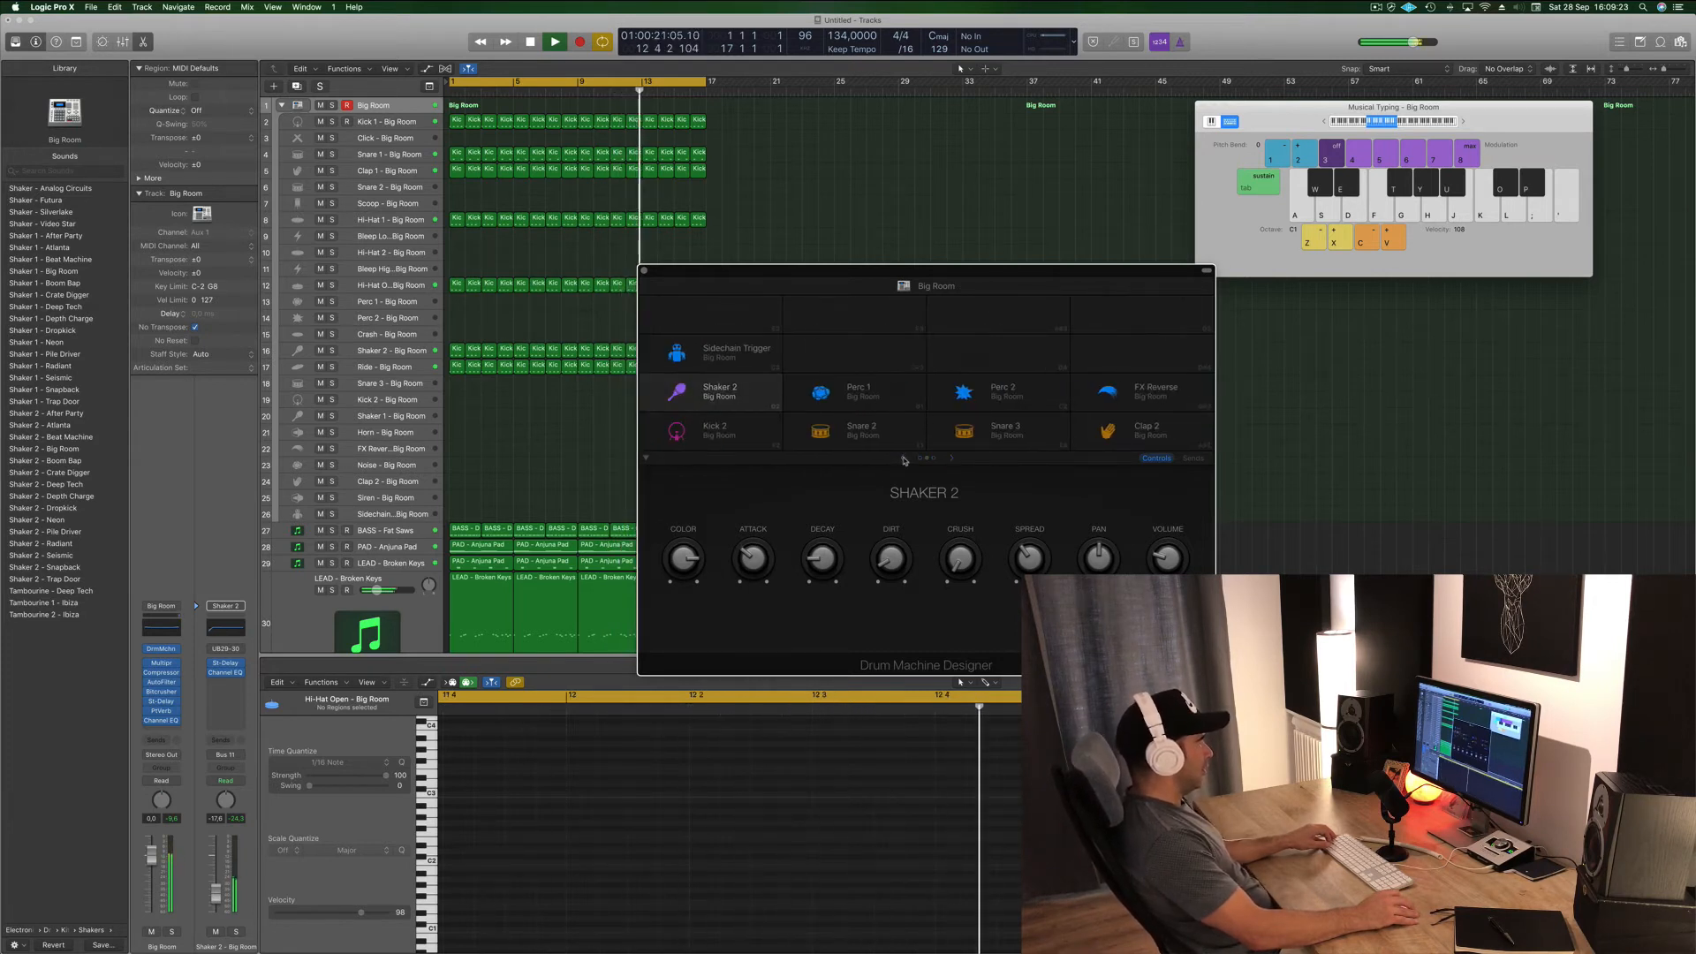
click(903, 459)
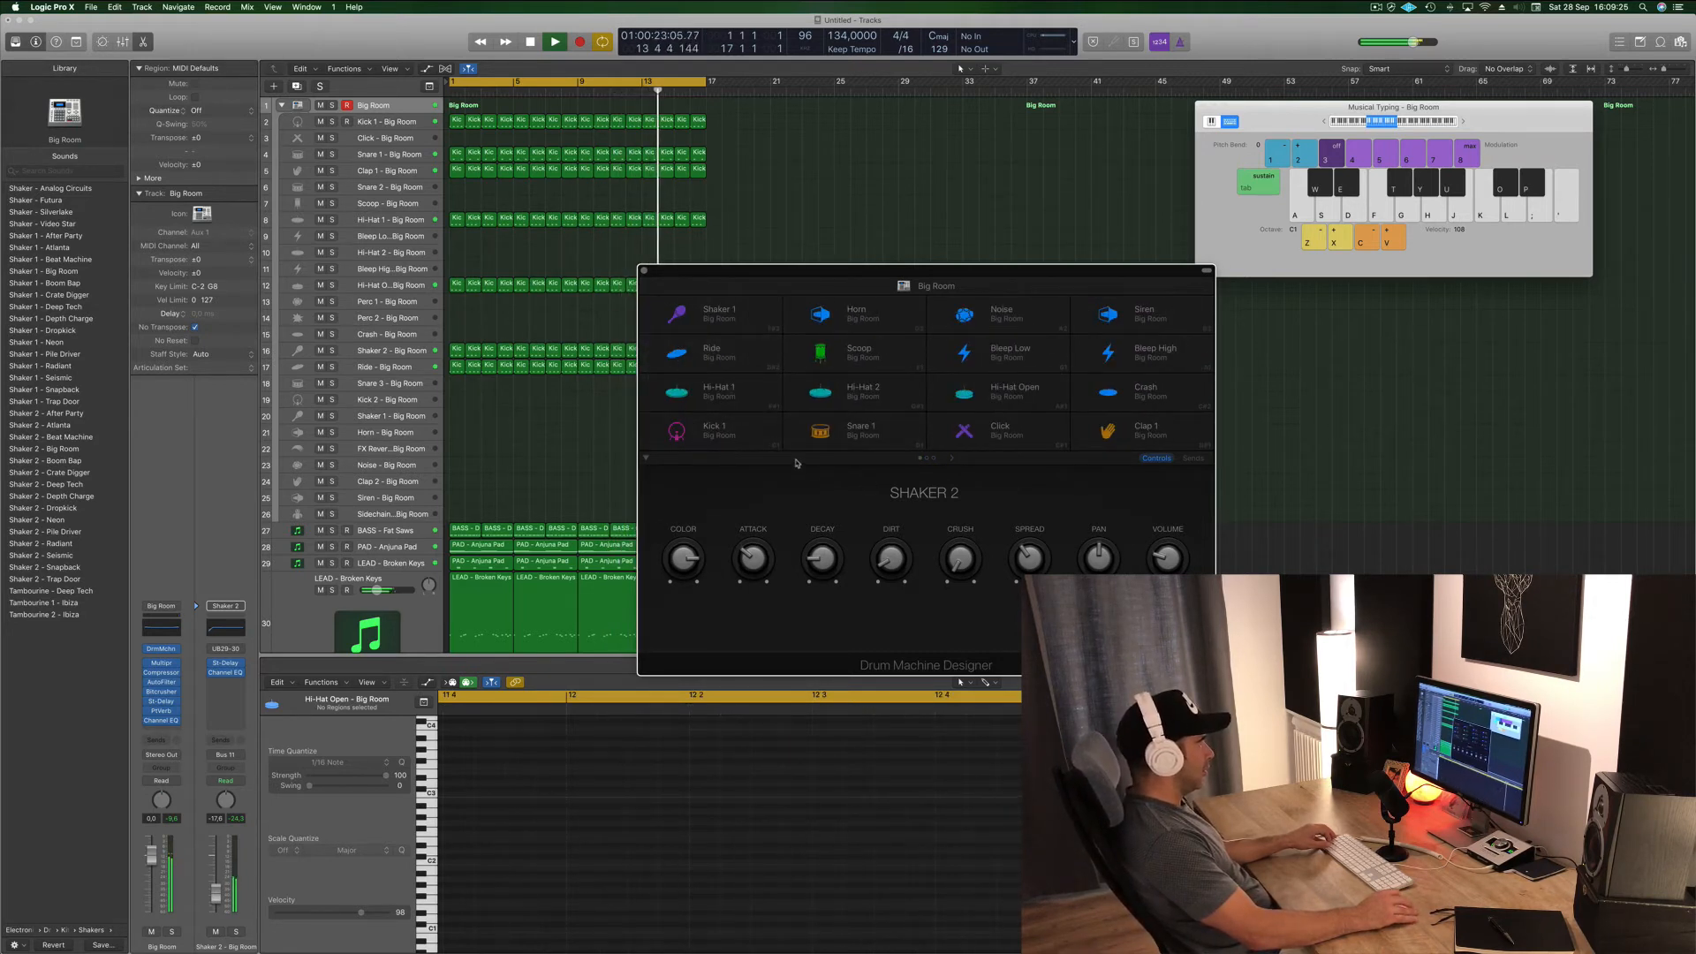
click(1016, 393)
key(space)
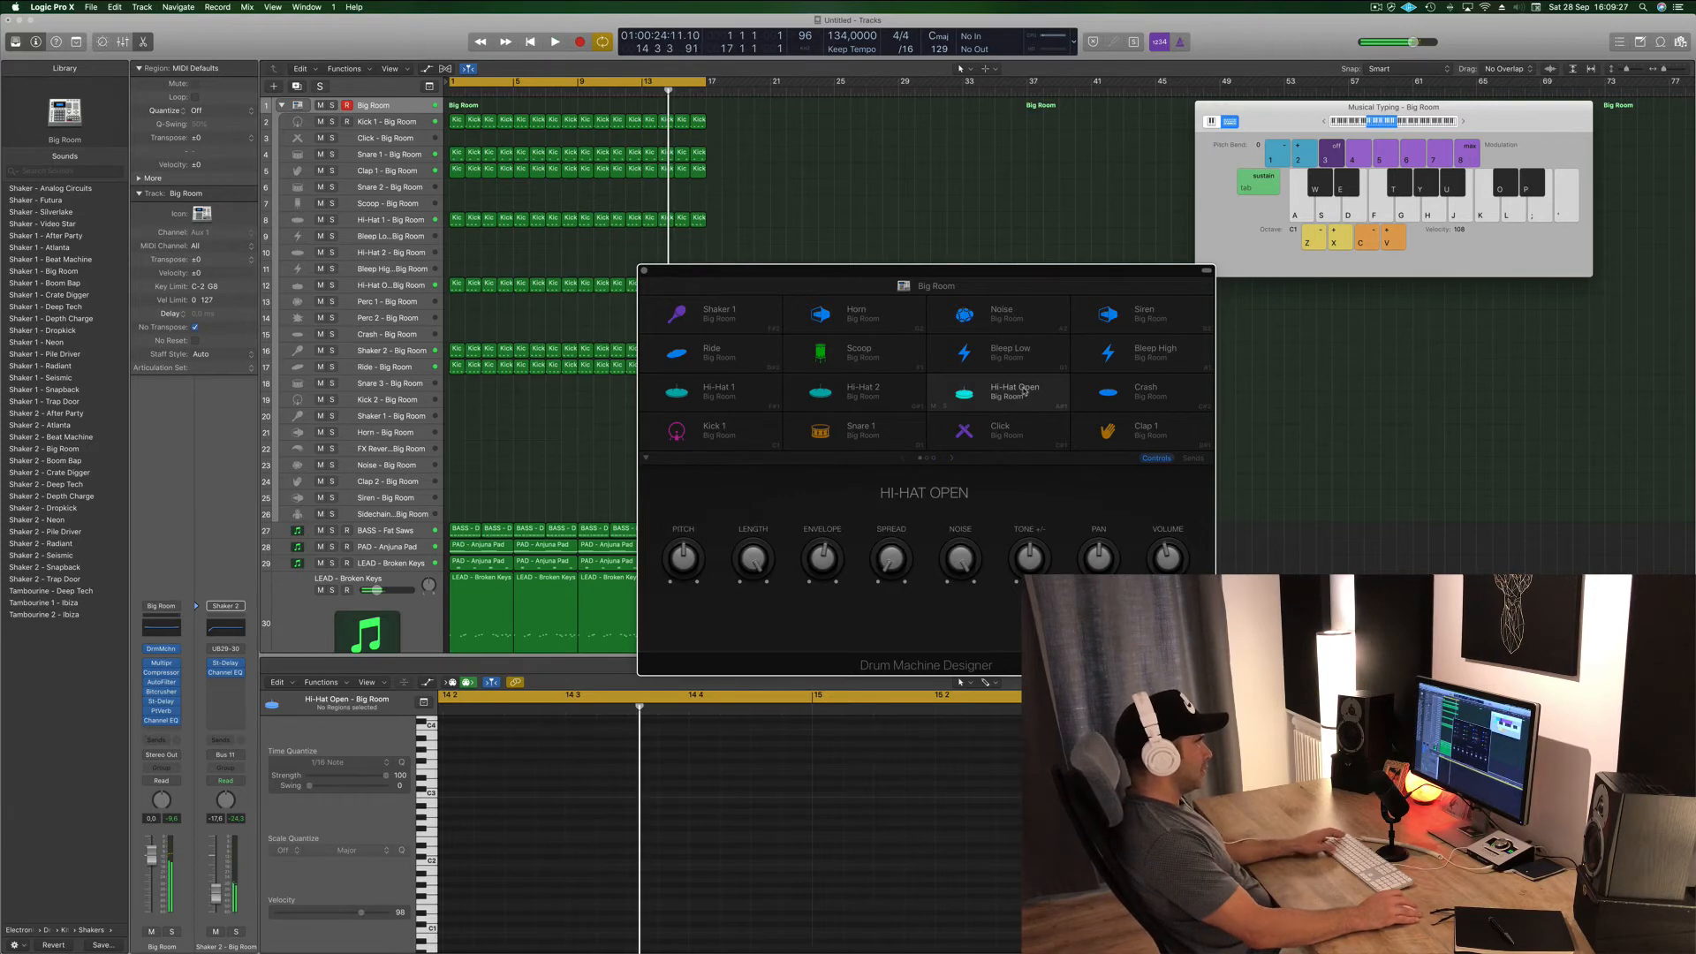
key(Return)
key(space)
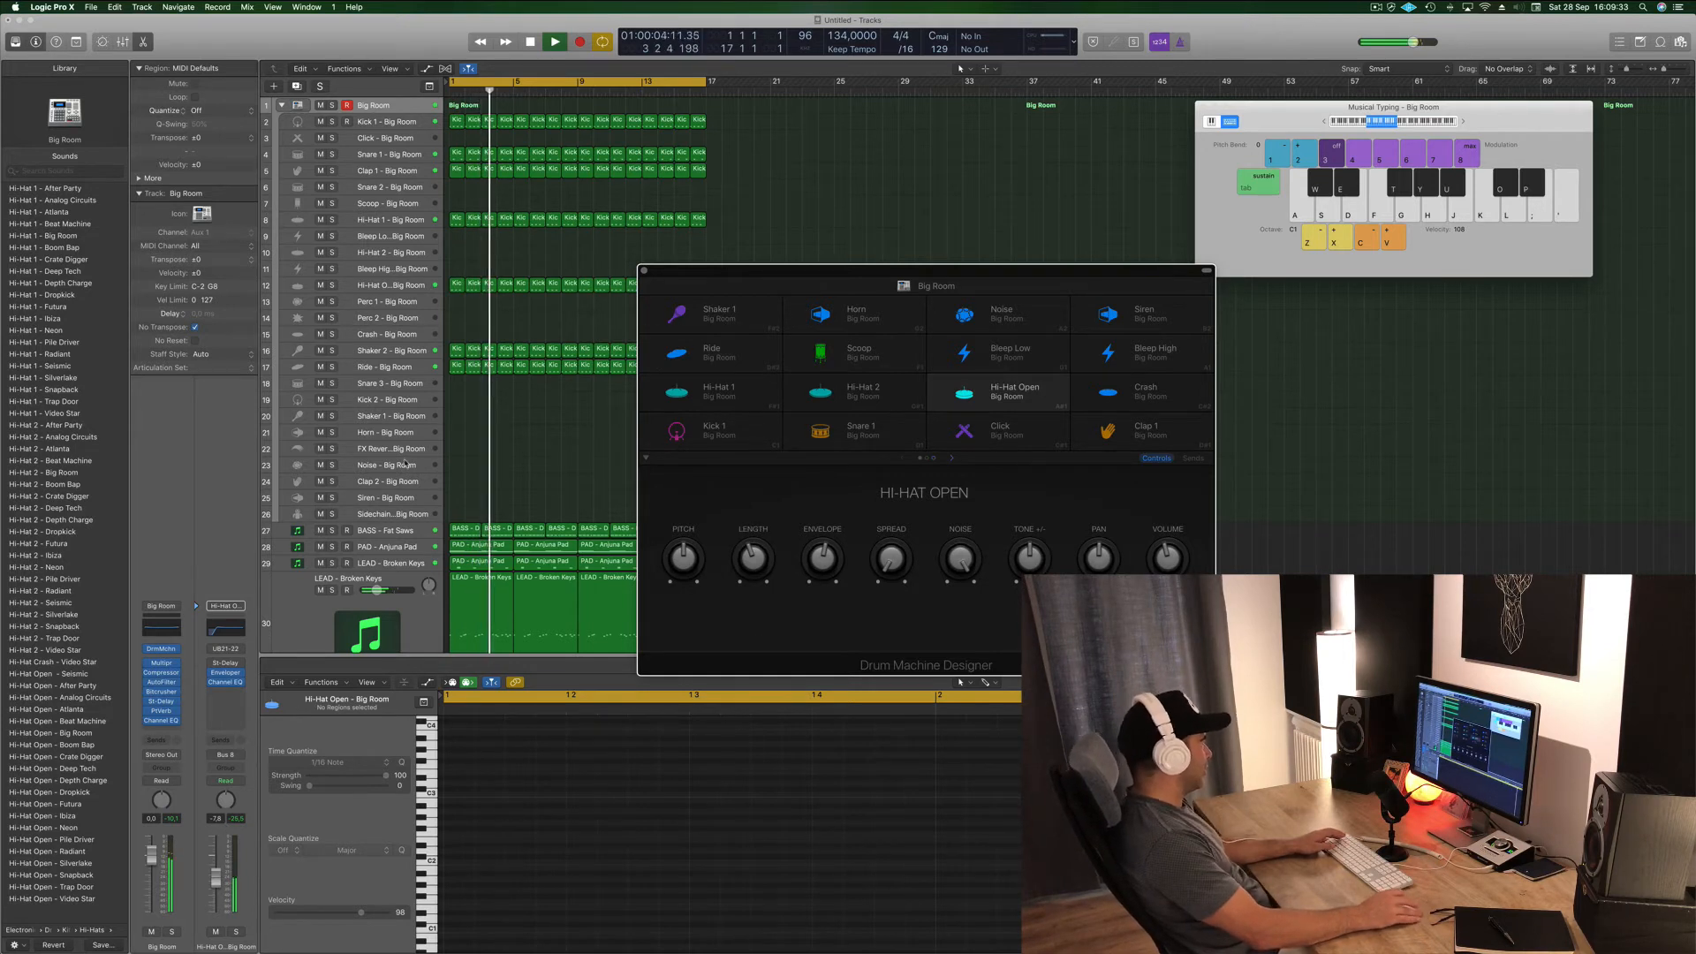
- Set the Hi-Hat Open volume to about -7.1 dB, adjust its envelope and spread, and close the Drum Machine Designer window
mouse_move(1174, 555)
mouse_down()
mouse_move(1176, 529)
mouse_move(1174, 562)
mouse_up()
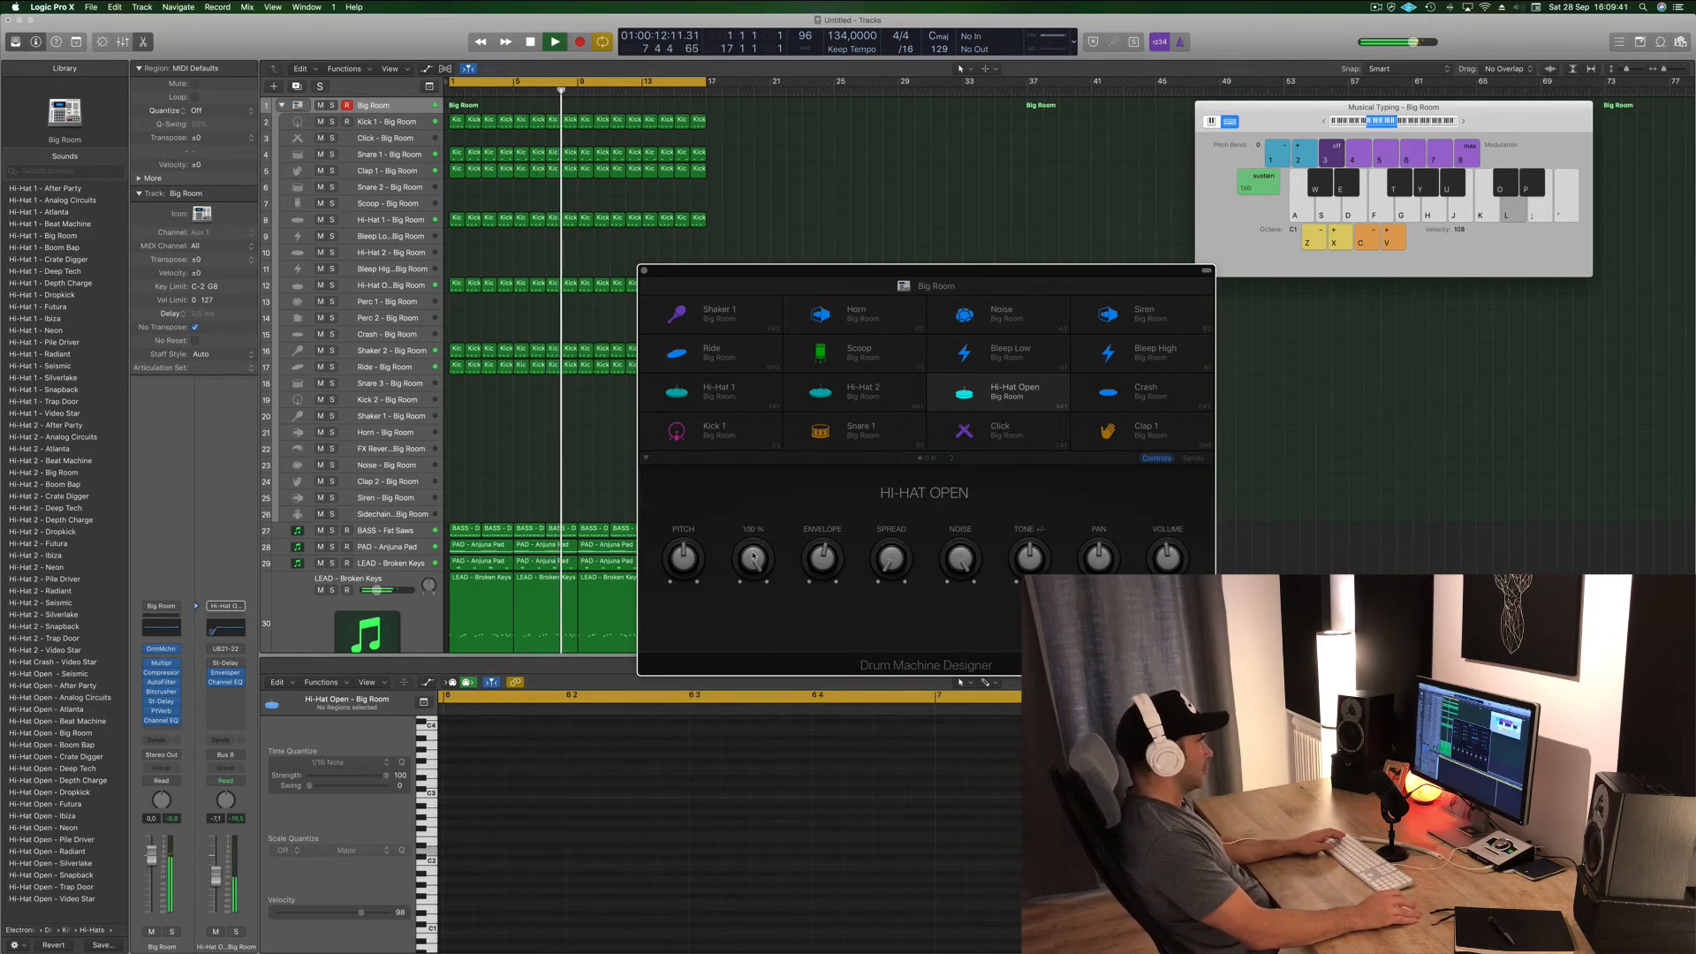
drag(830, 556, 828, 553)
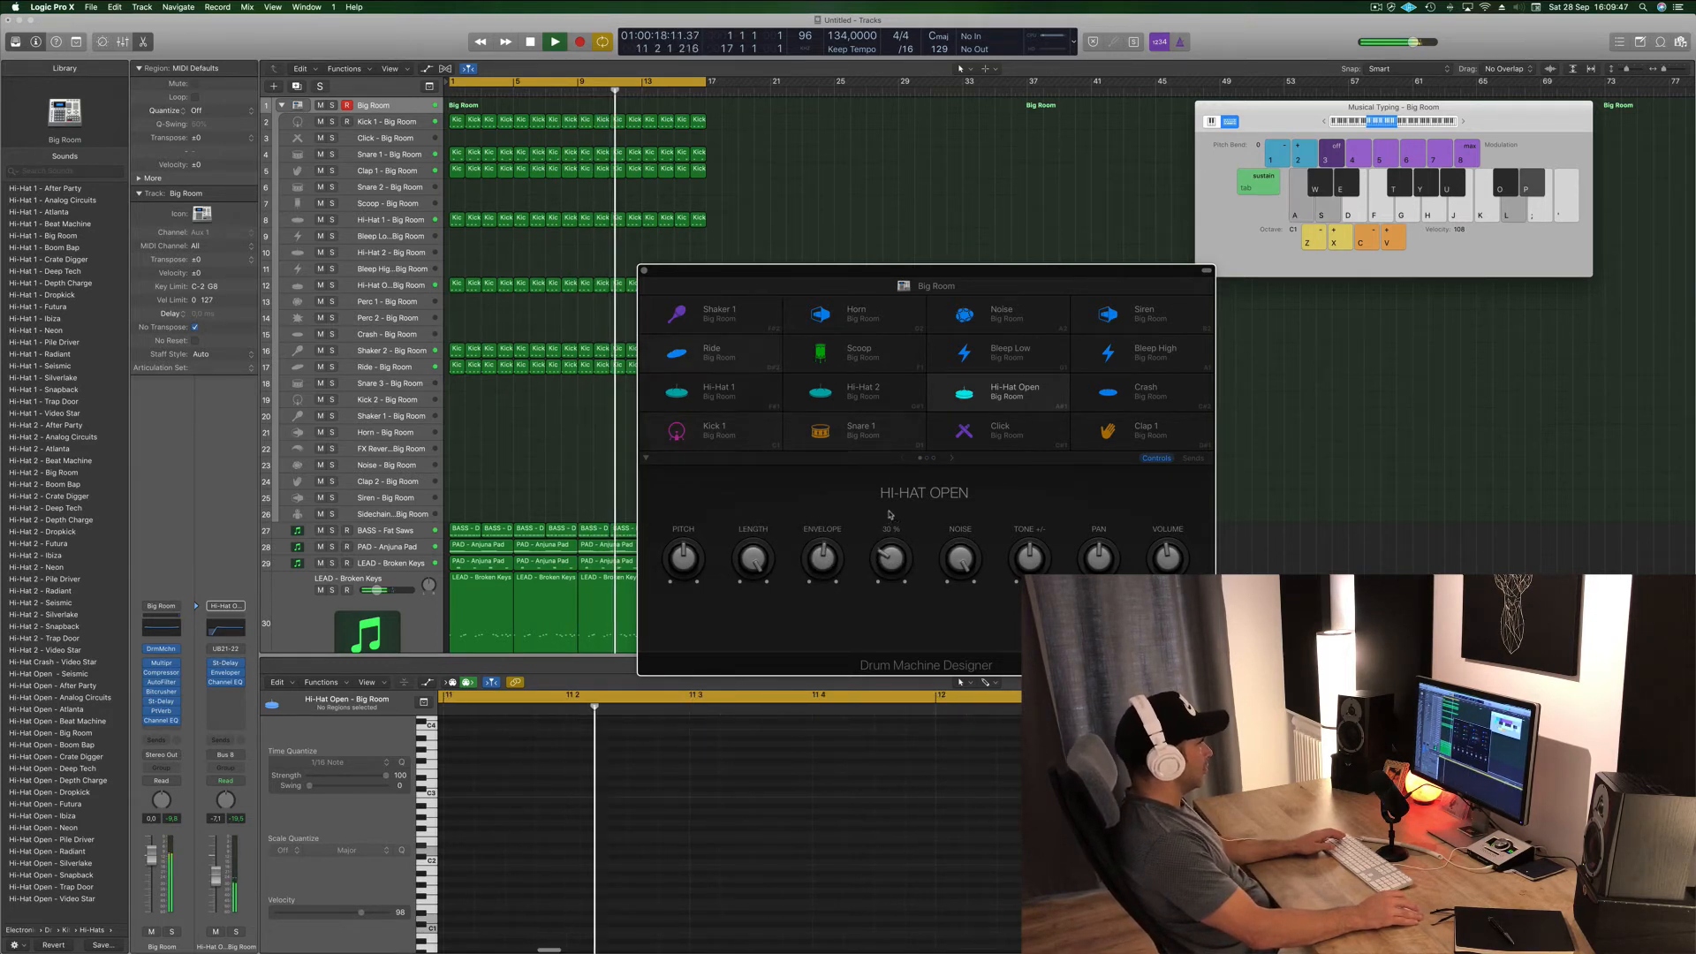
drag(891, 497, 896, 565)
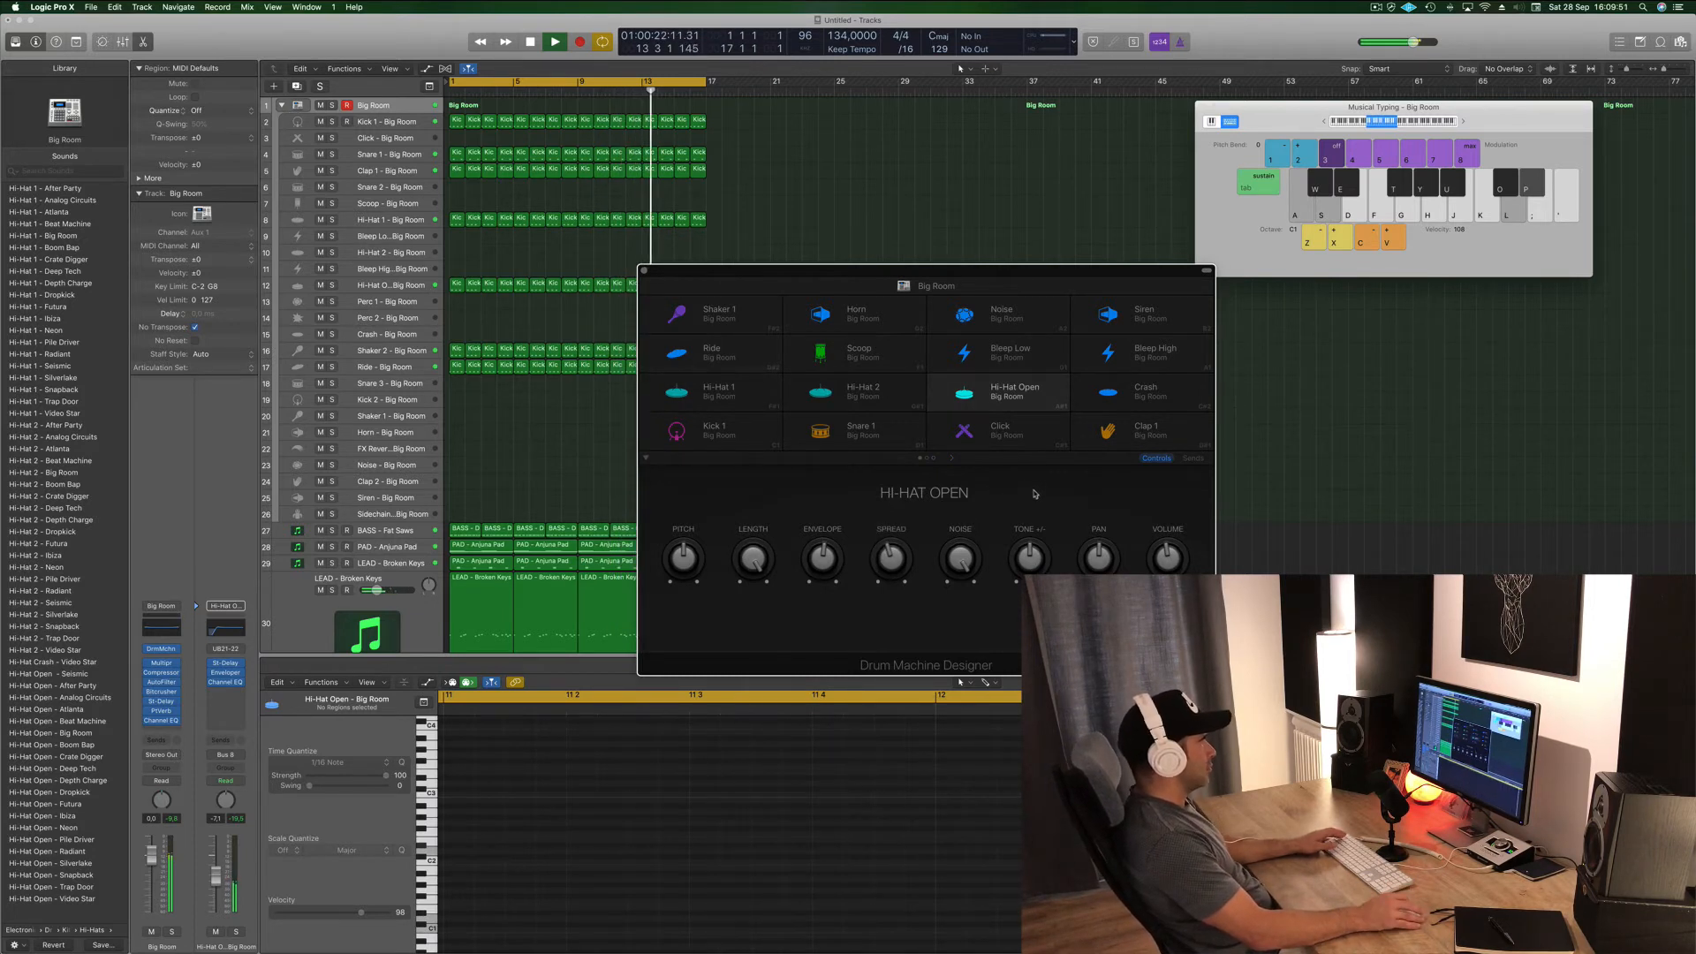
drag(838, 269, 885, 259)
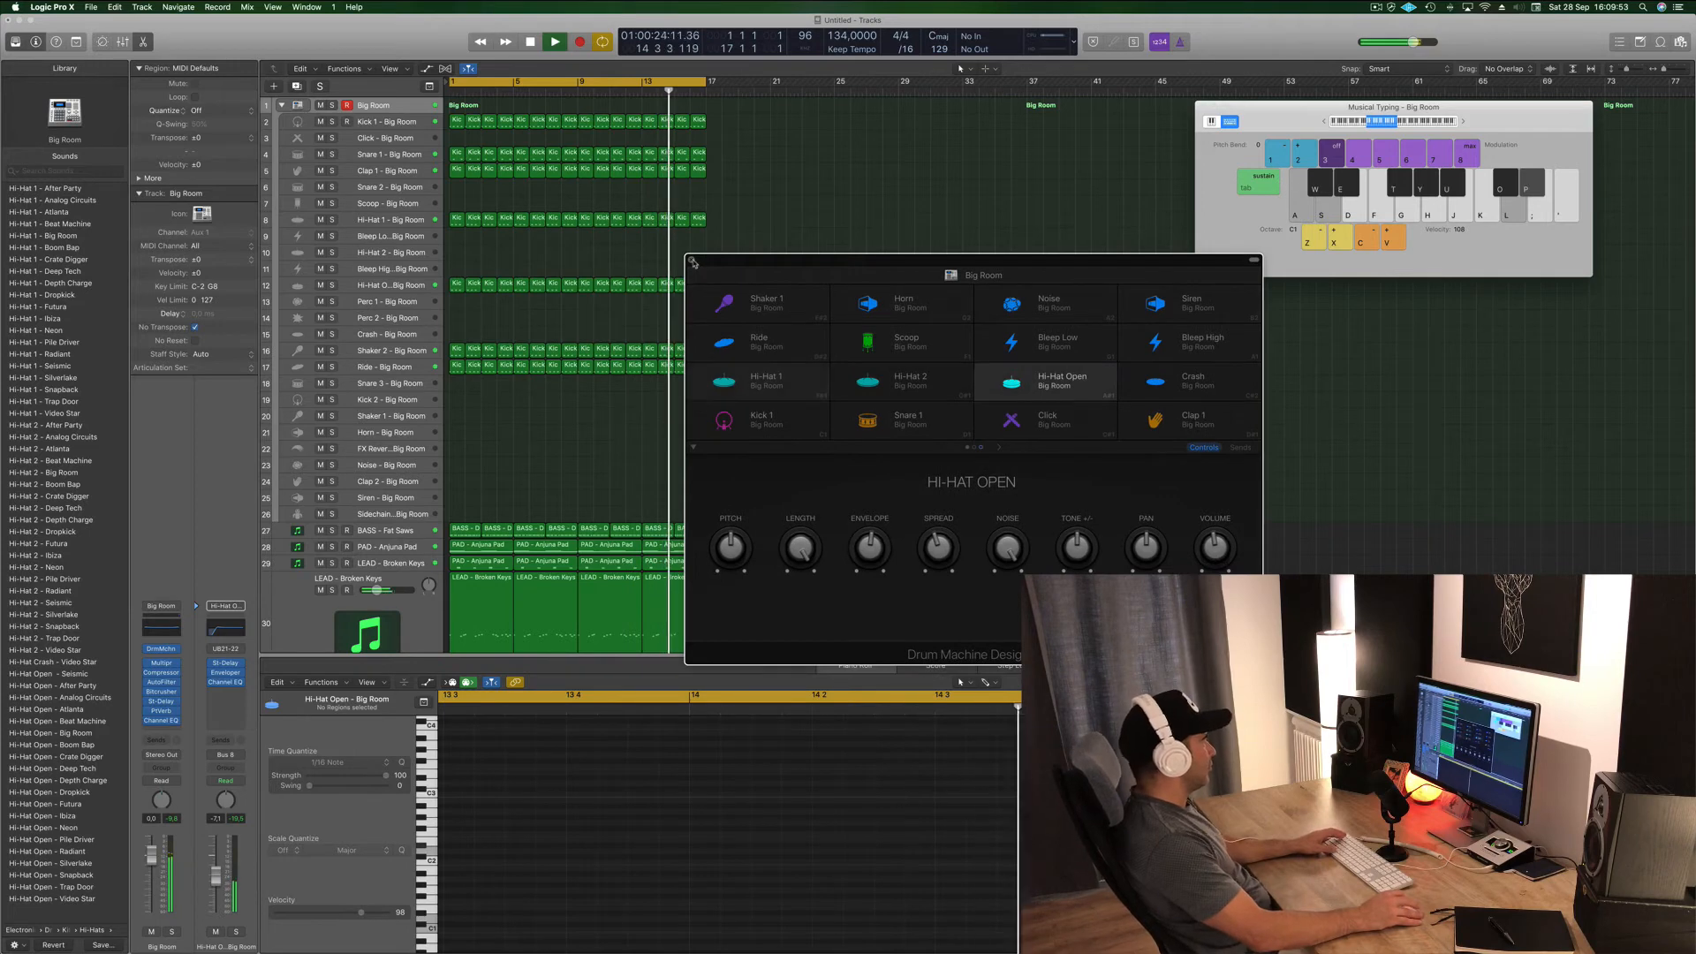
click(691, 261)
- Copy the first Shaker 2 region onto the Crash track at bar 1
ctrl+alt+click(583, 417)
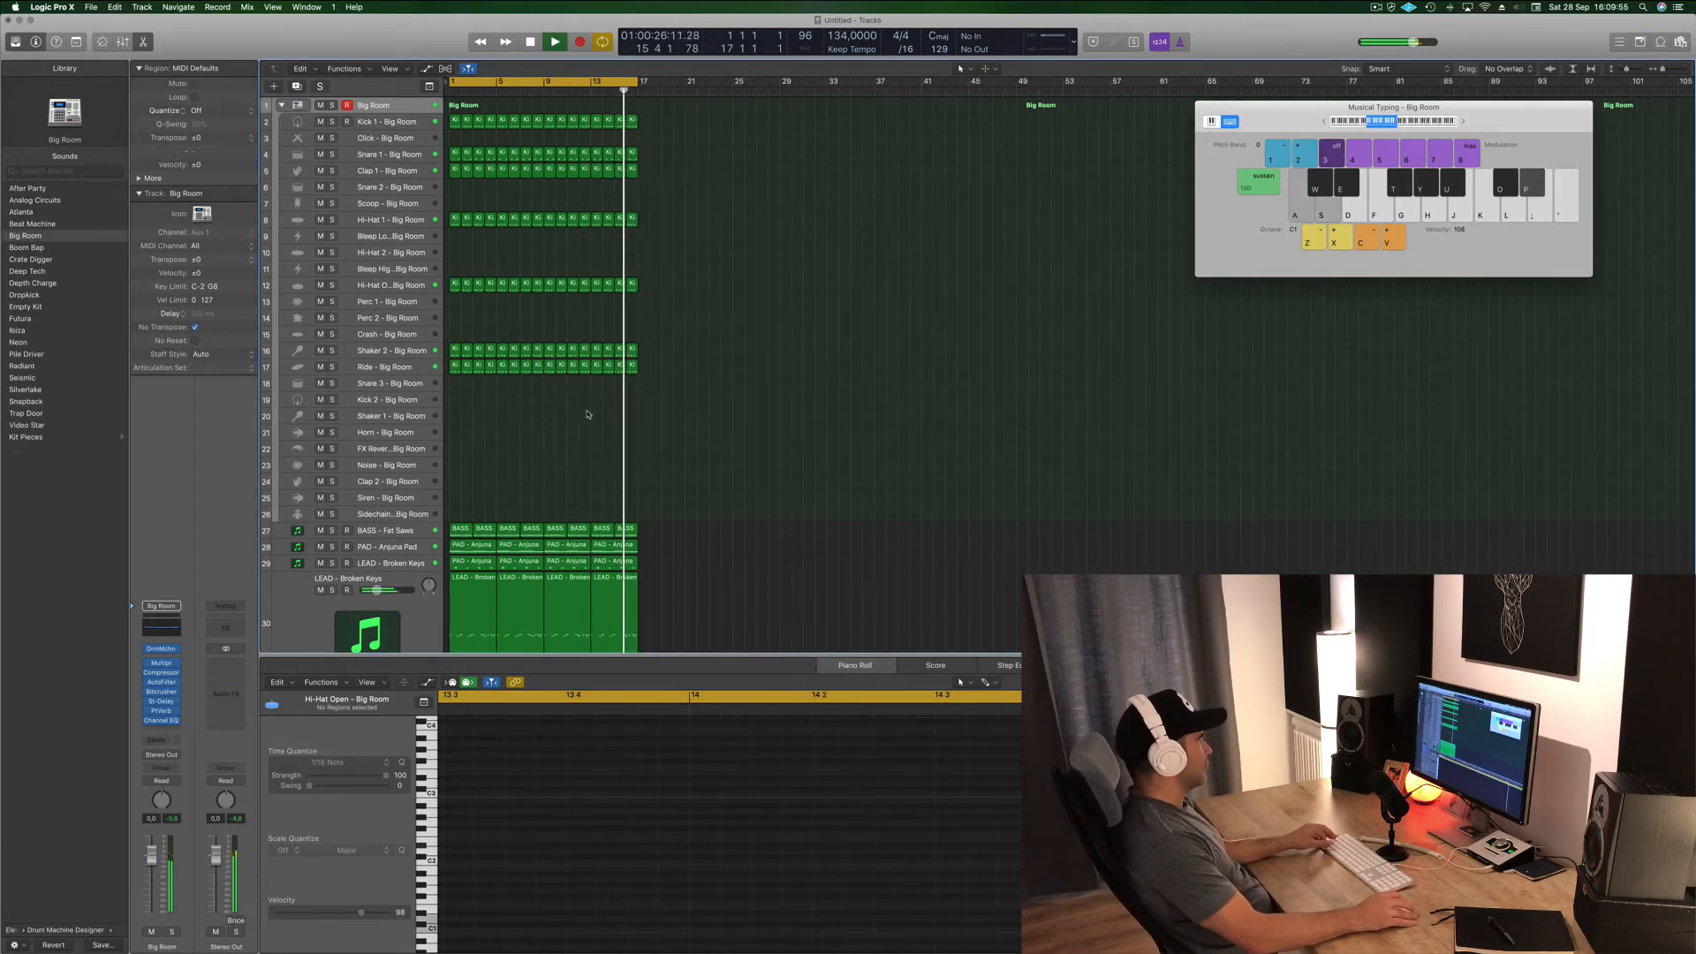
scroll(578, 416, down, 3)
scroll(844, 509, up, 4)
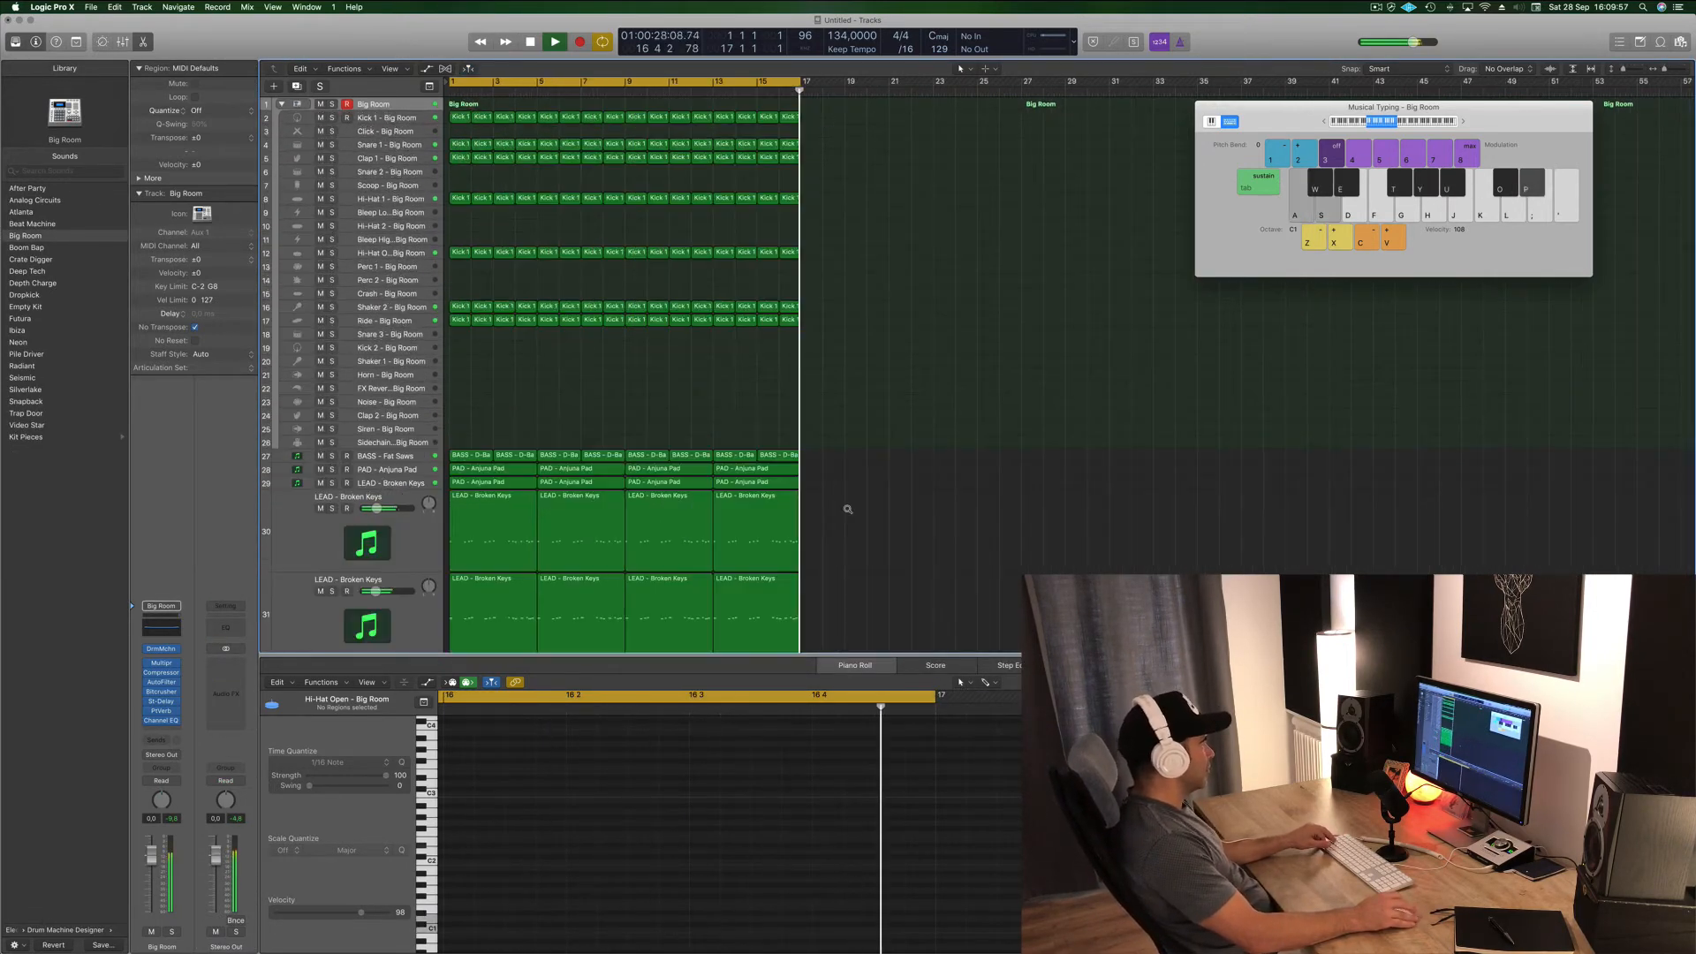
scroll(848, 503, down, 1)
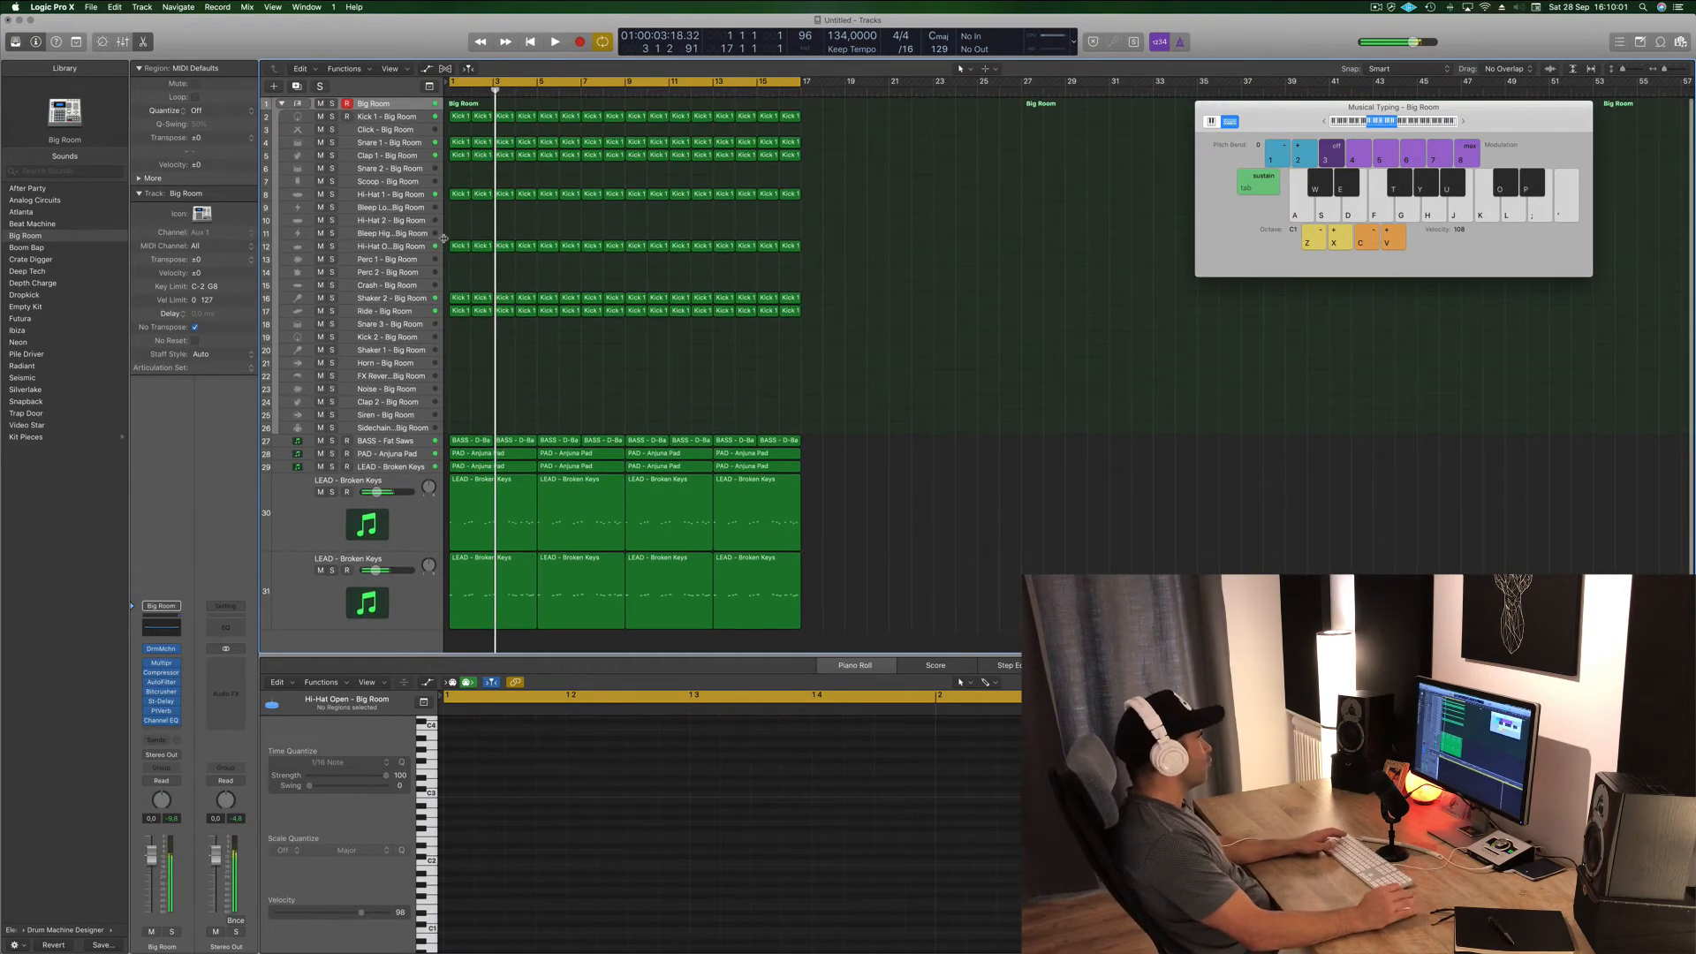
click(351, 183)
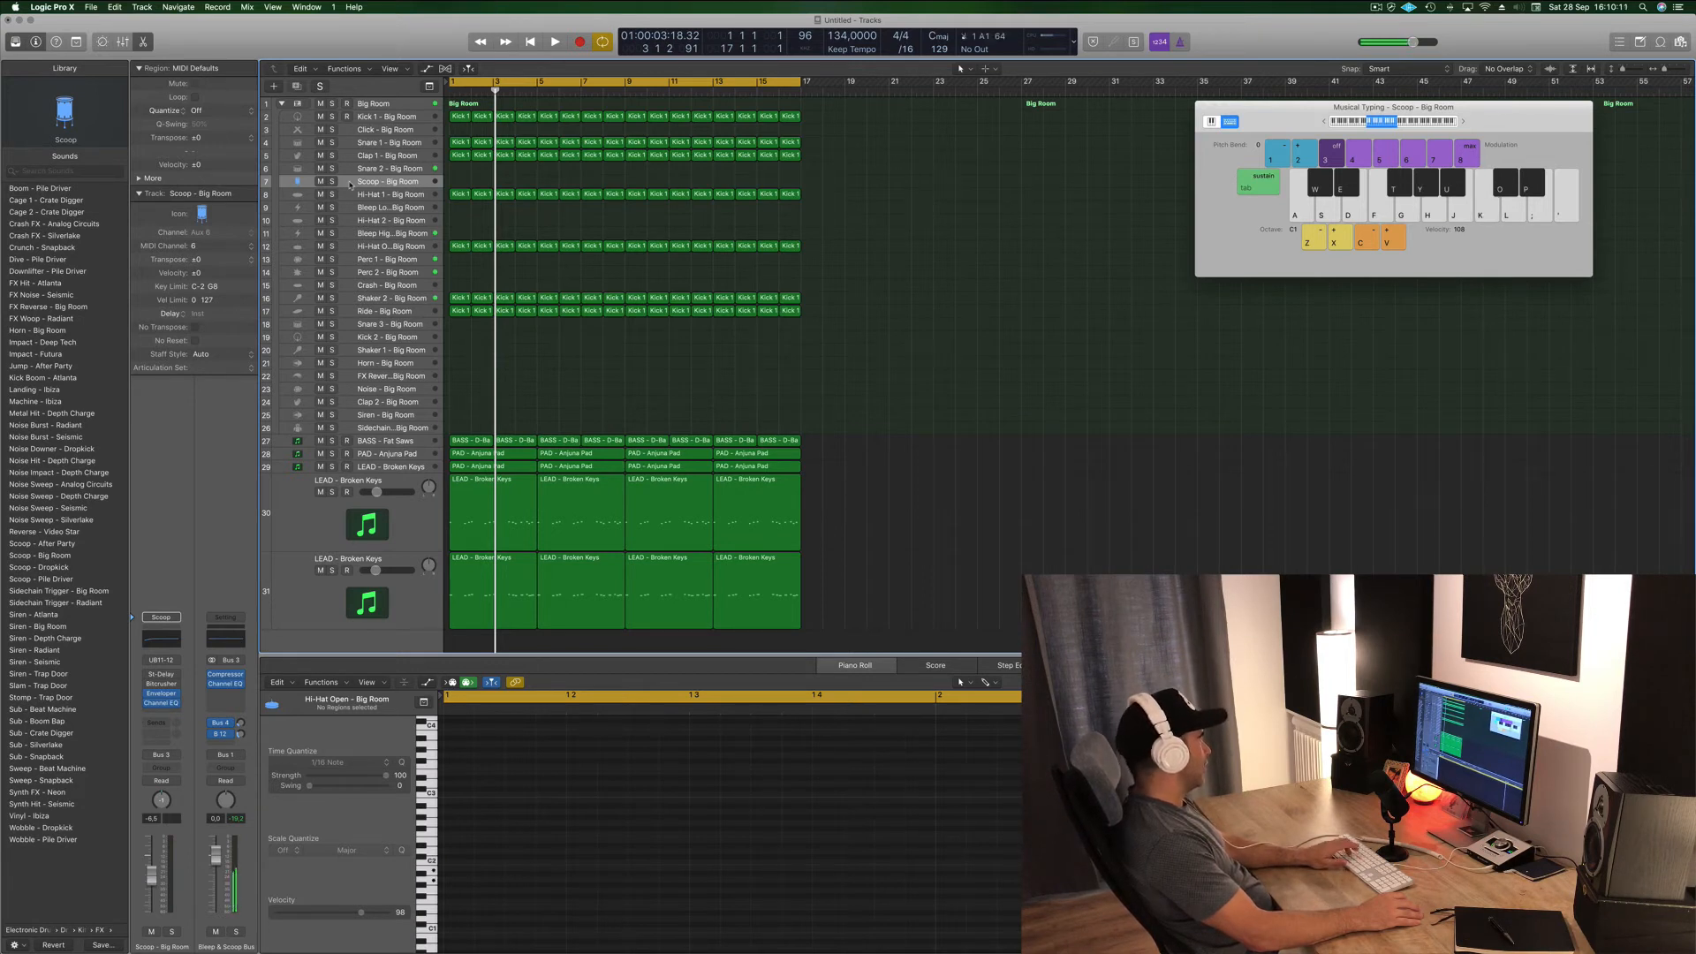
click(459, 297)
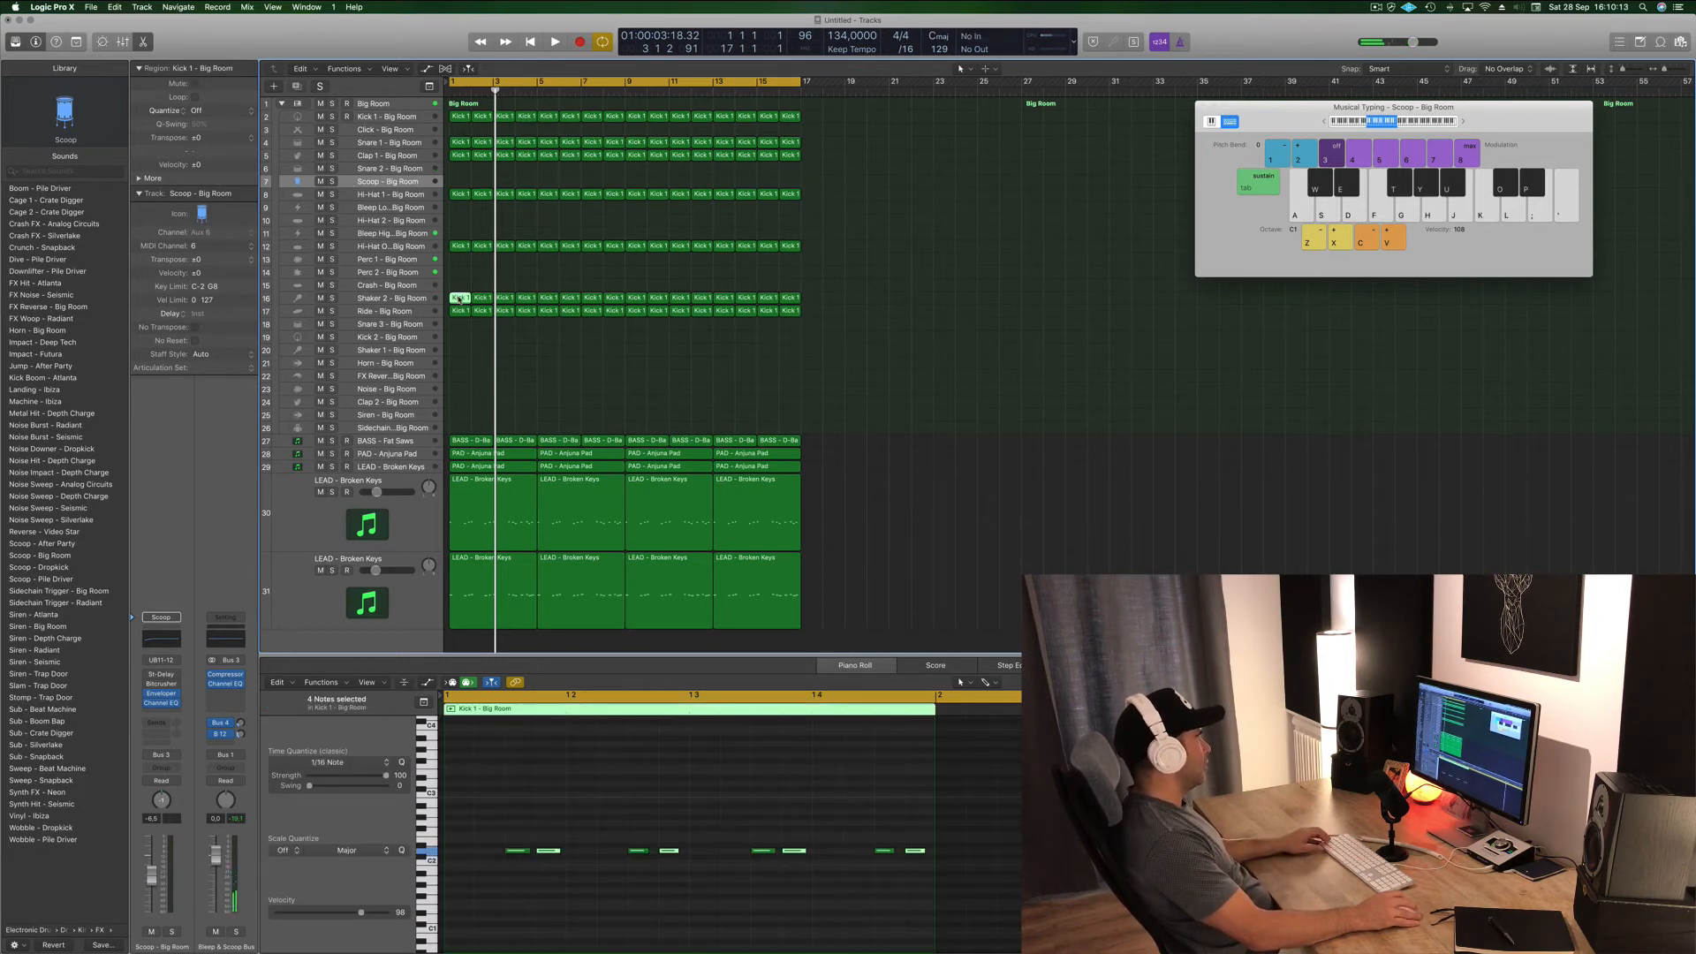
drag(459, 297, 460, 285)
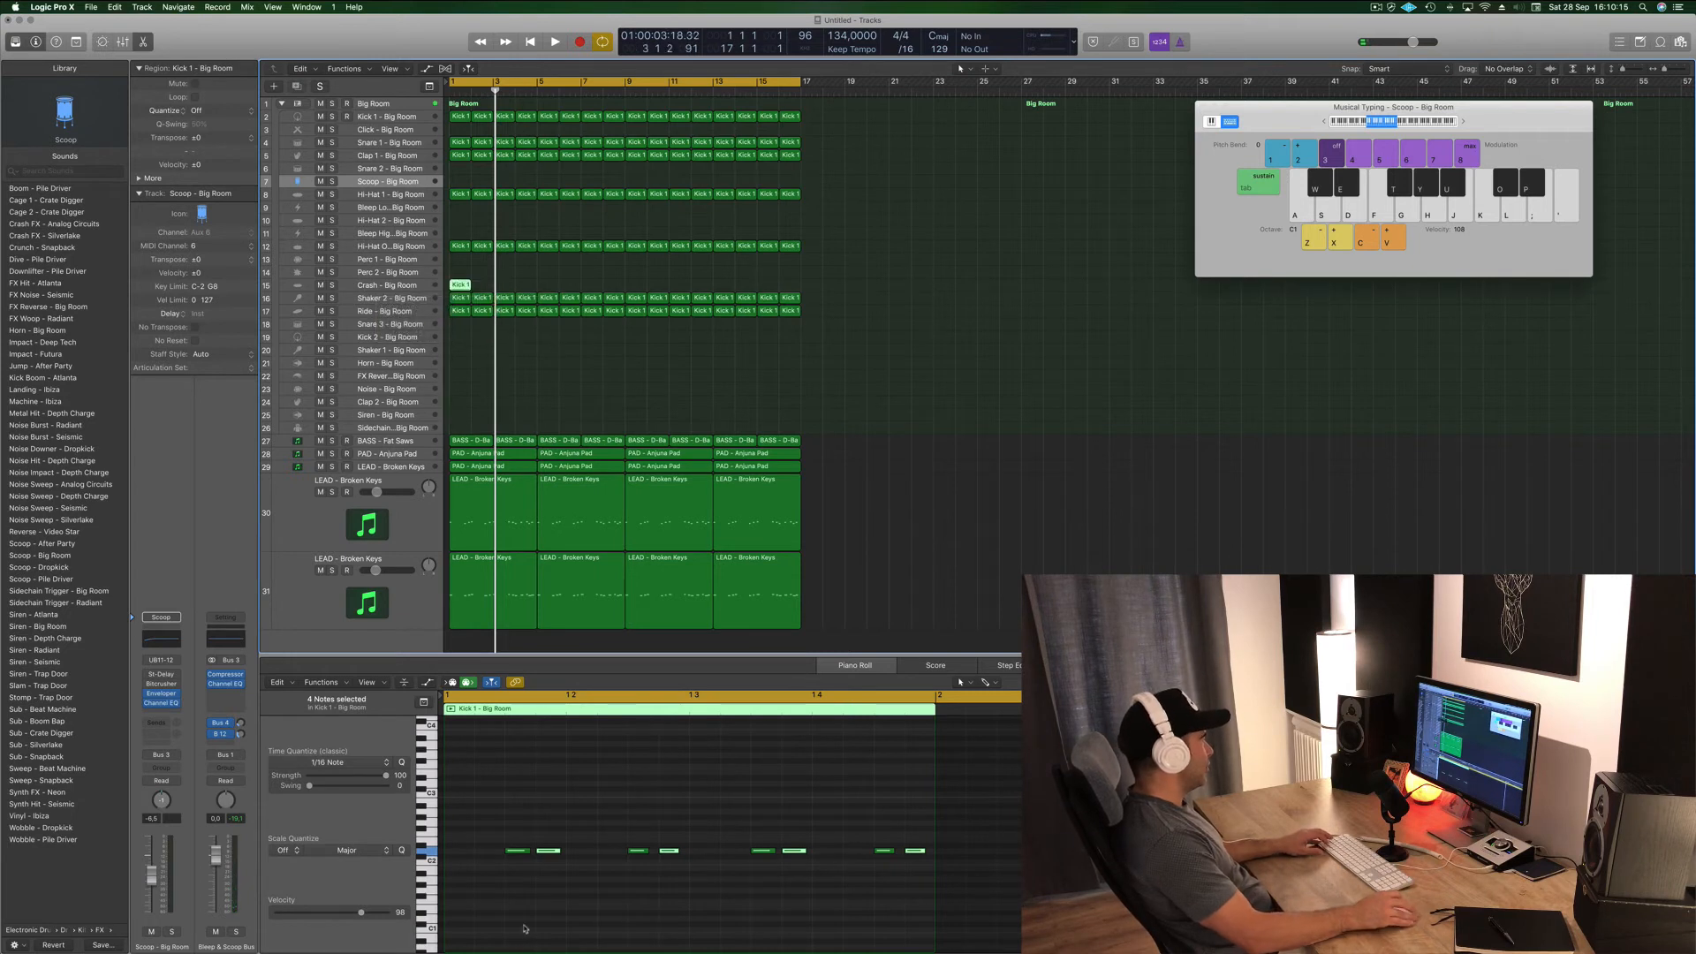
- Reduce the copied Crash region to a single C#2 note at the start of the bar and play it back
click(518, 851)
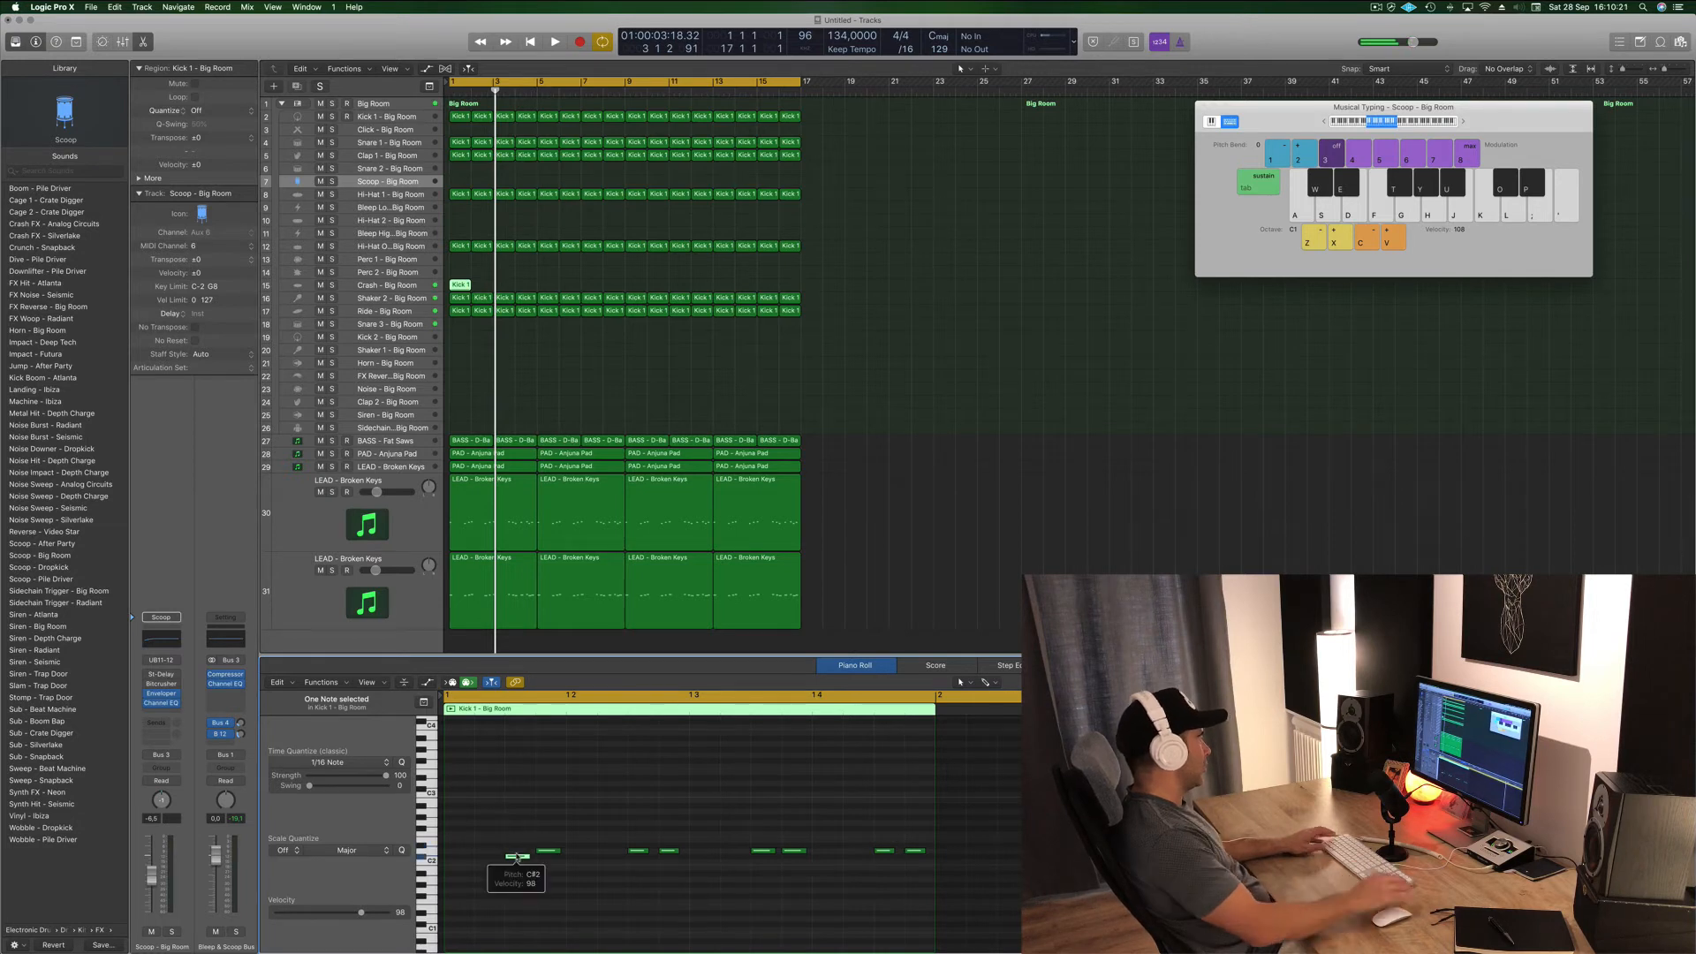
drag(537, 836, 920, 871)
key(Delete)
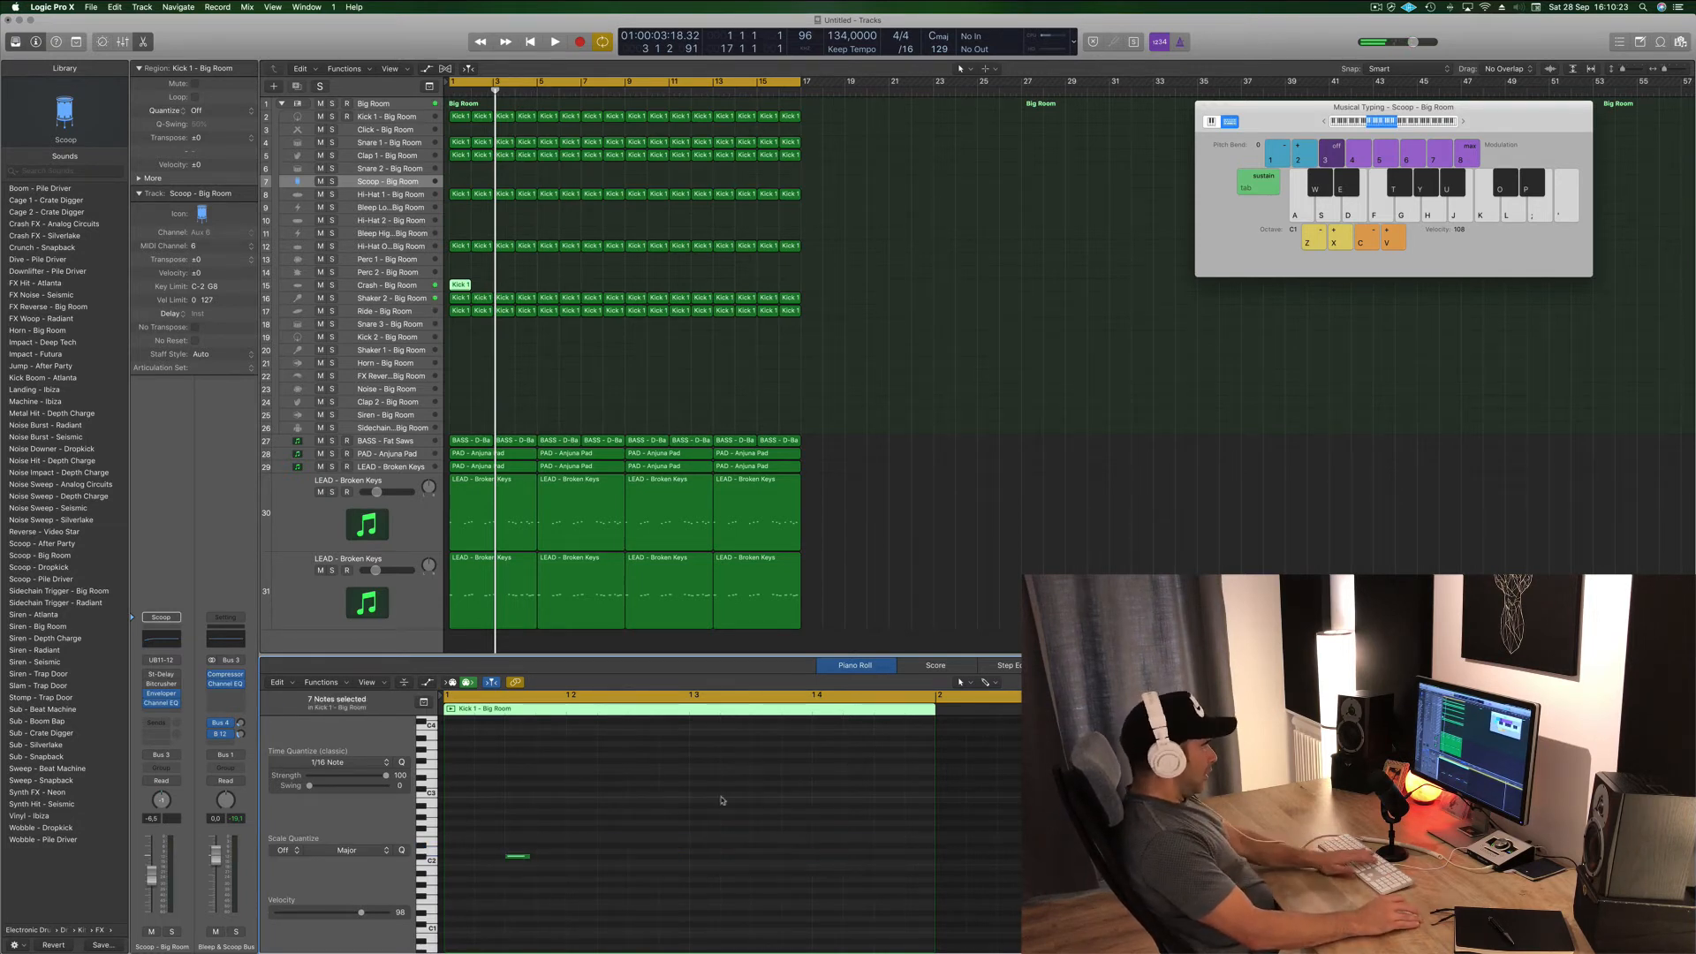
drag(518, 859, 457, 858)
key(space)
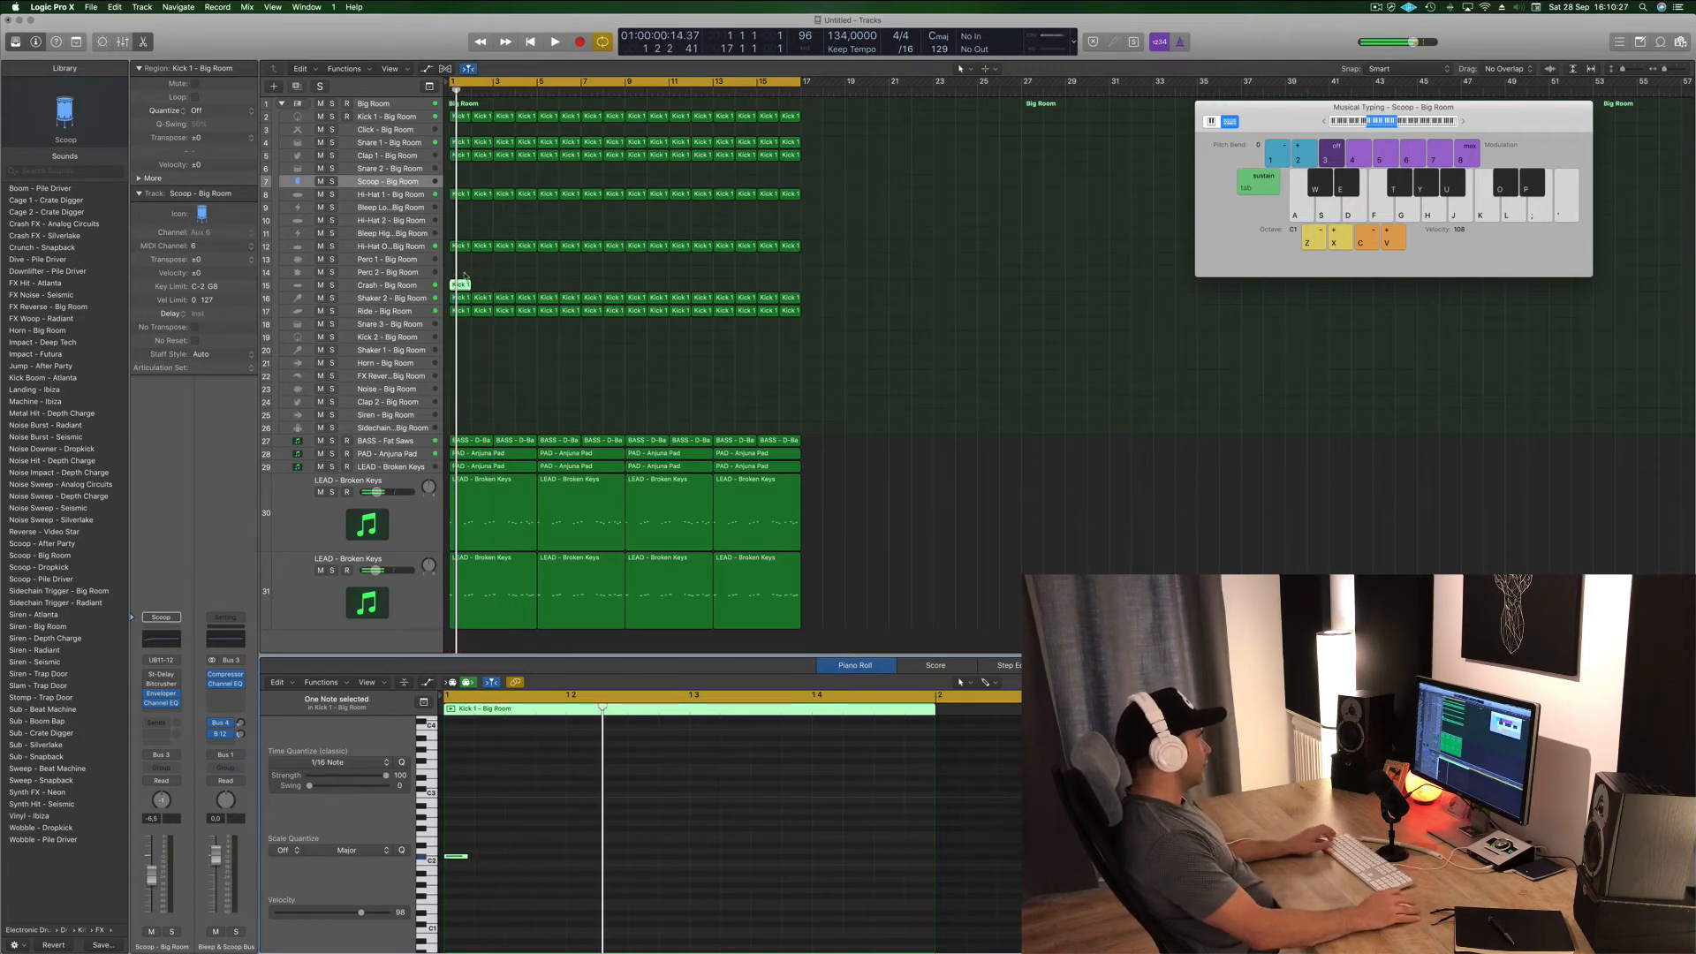
- Duplicate the Crash region to bars 5, 9 and 13 and restart playback
drag(460, 287, 567, 283)
shift+click(461, 285)
drag(461, 287, 634, 294)
key(space)
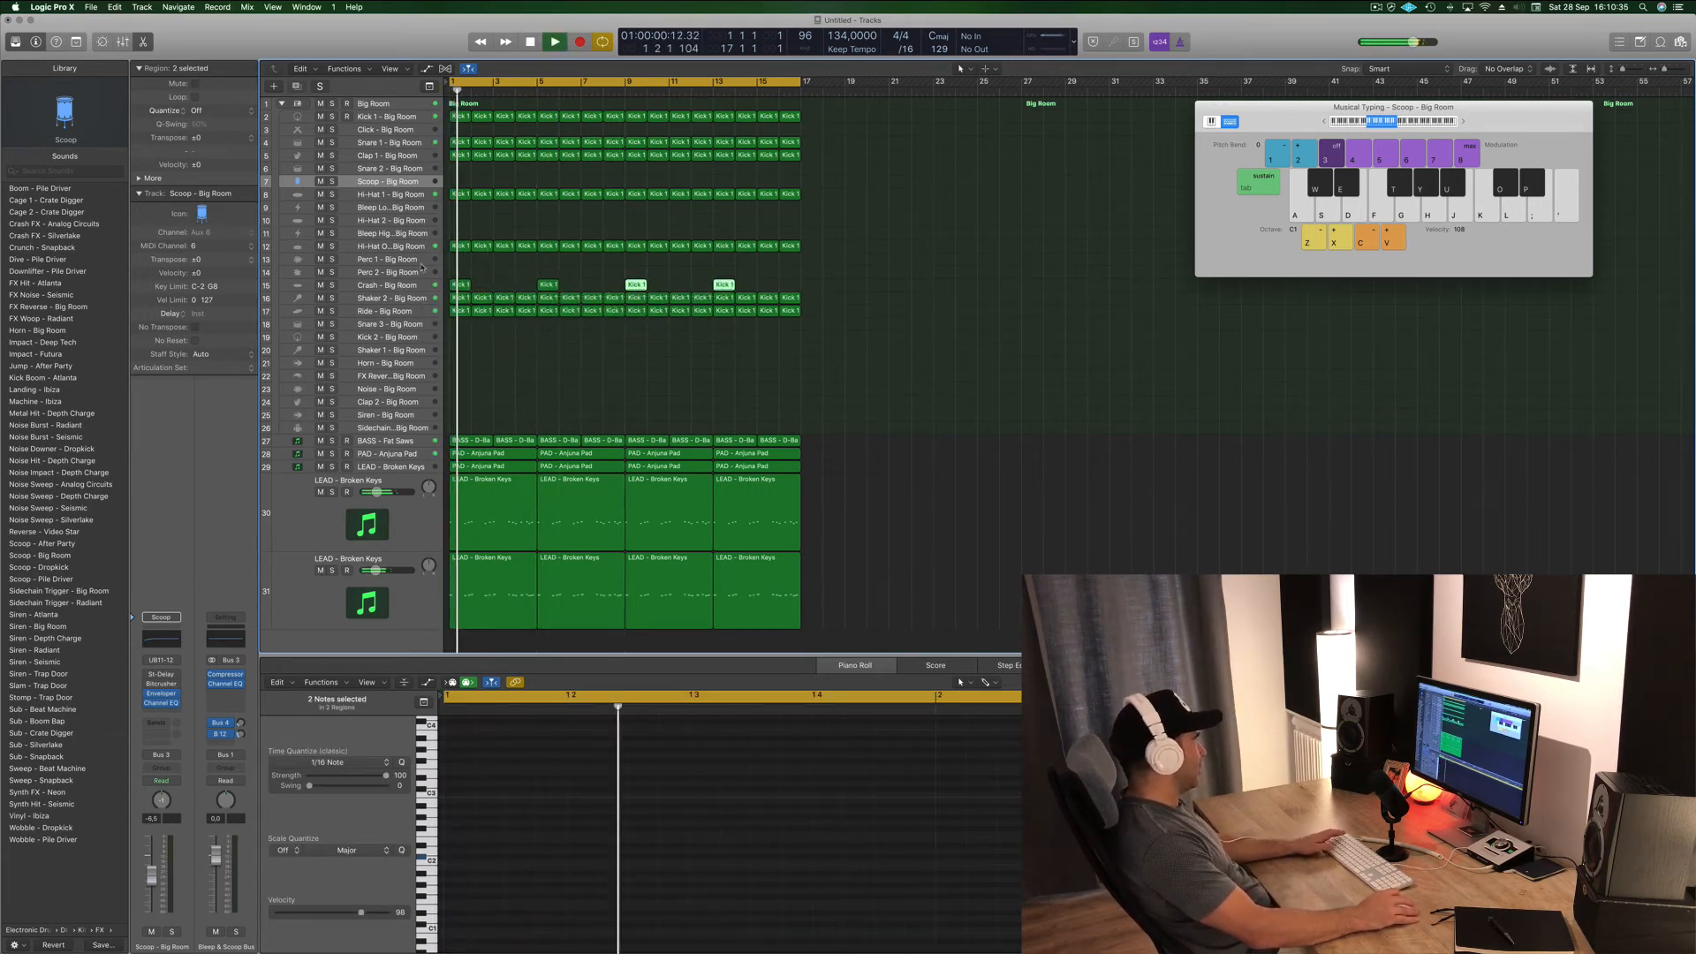
- Lower the Crash channel volume to about -14.2 dB while playing the loop and deselect its regions
drag(152, 876, 152, 888)
key(space)
key(space)
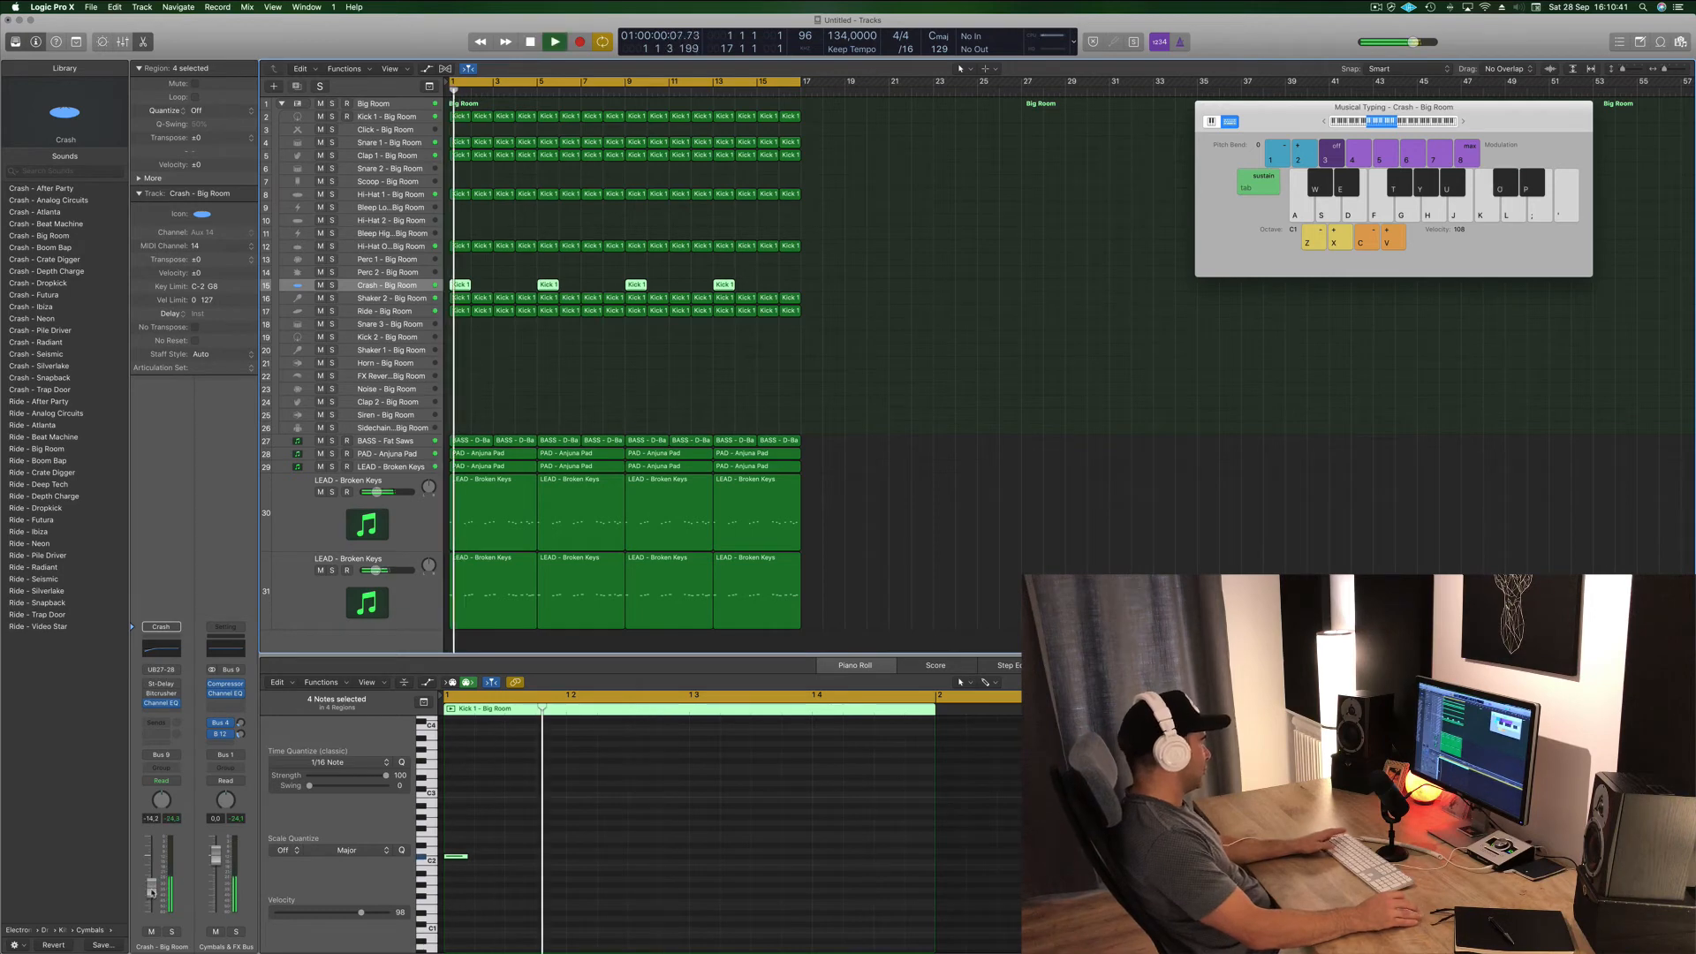
click(950, 492)
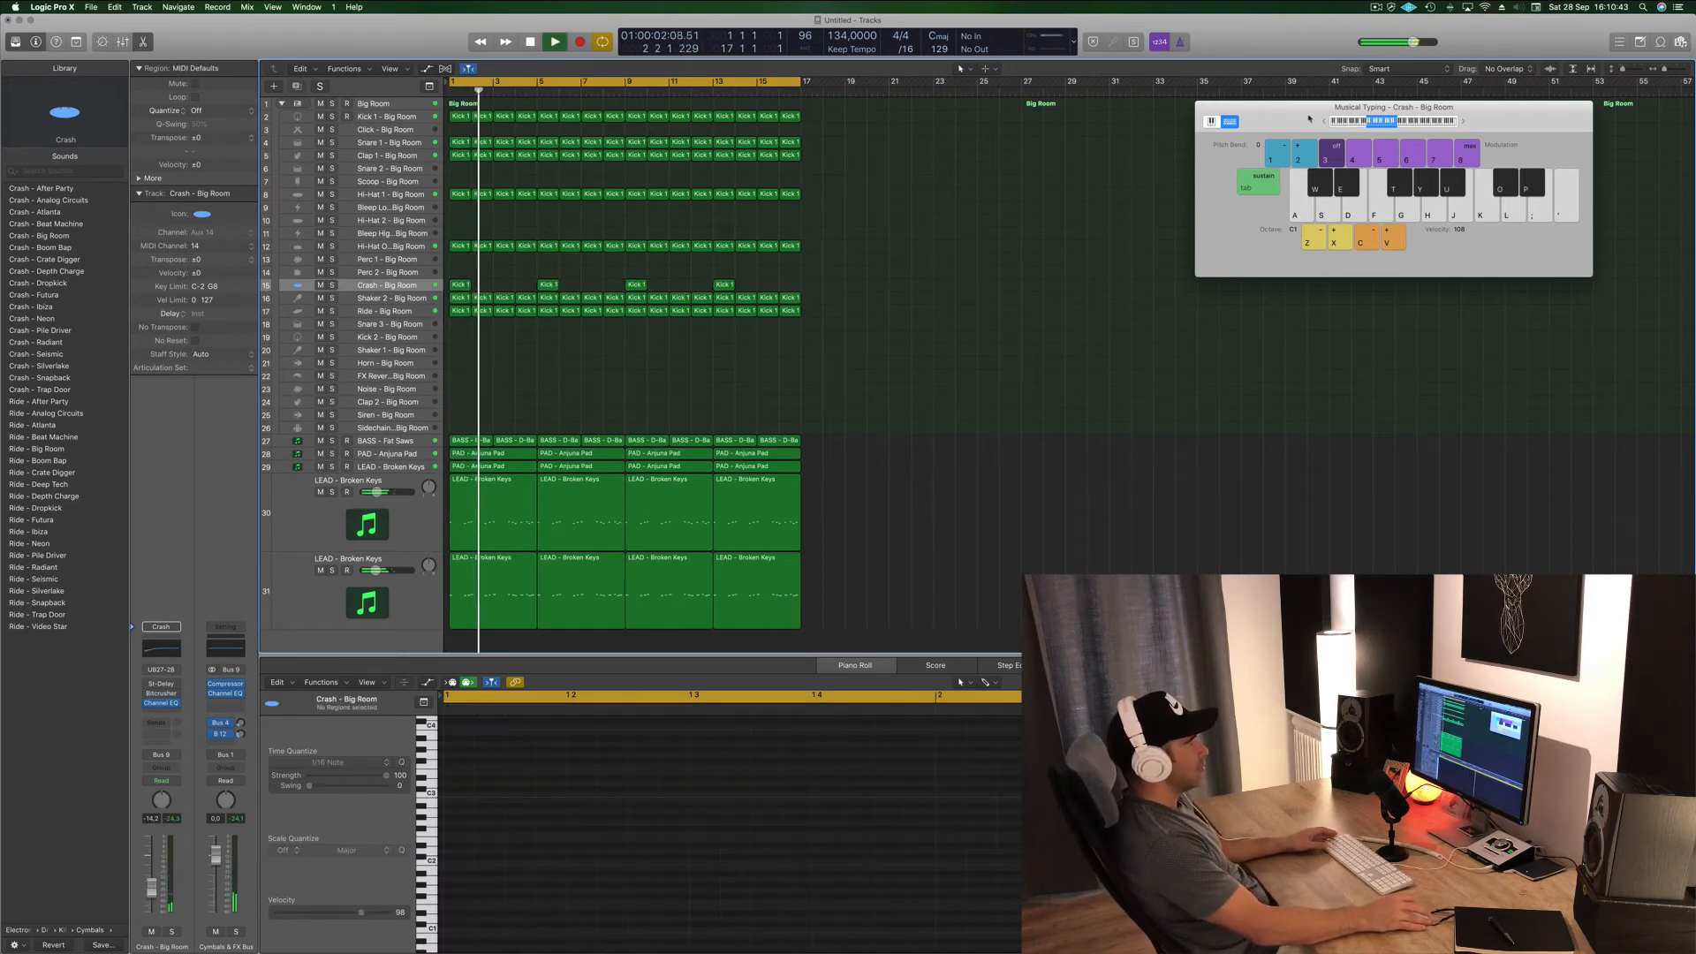
- Hide Logic Pro X, postpone the Cyberduck donation request and return to Logic Pro X
key(super+h)
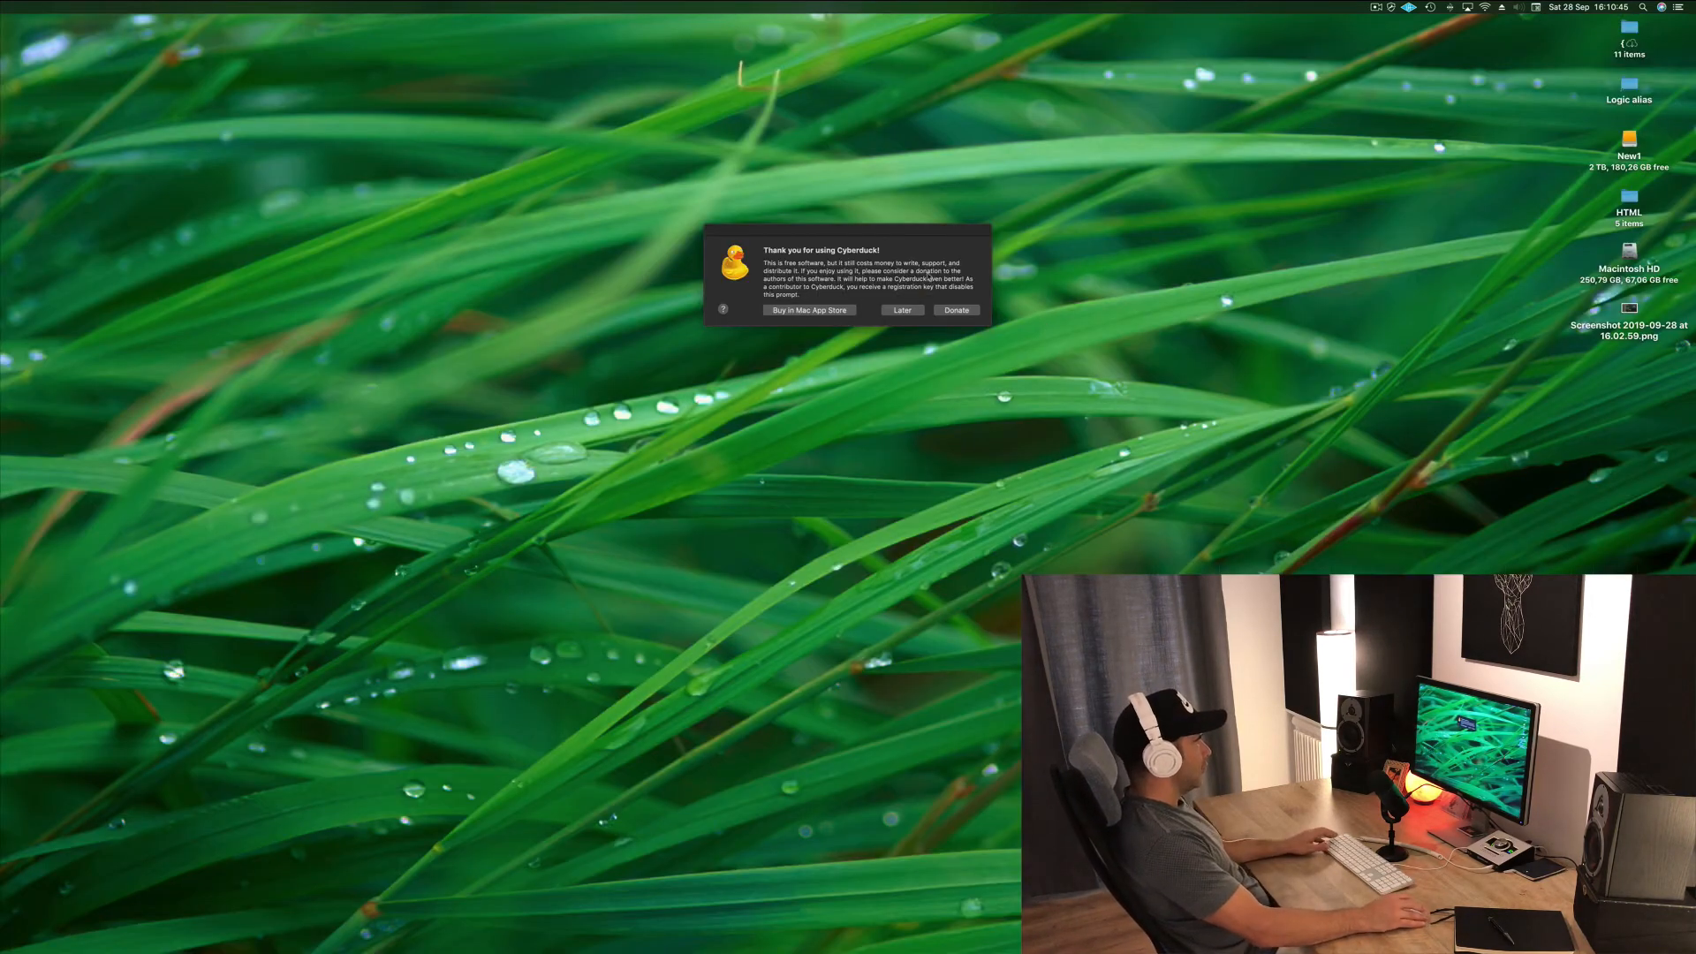
click(903, 310)
mouse_move(474, 948)
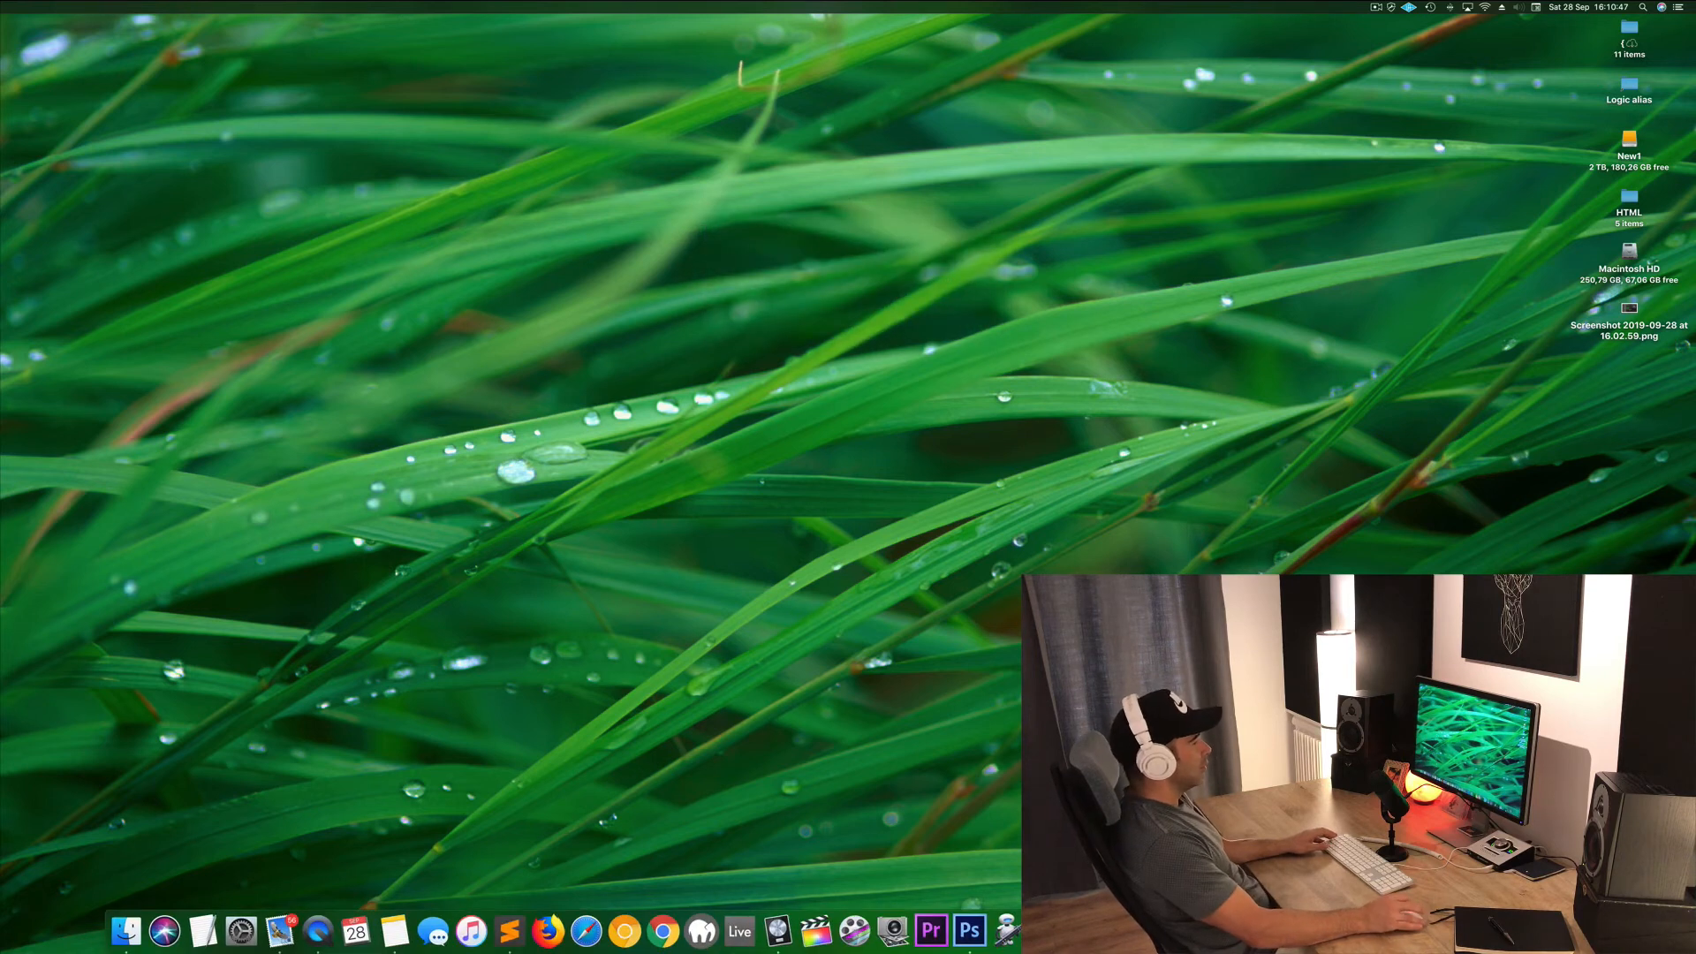
click(794, 927)
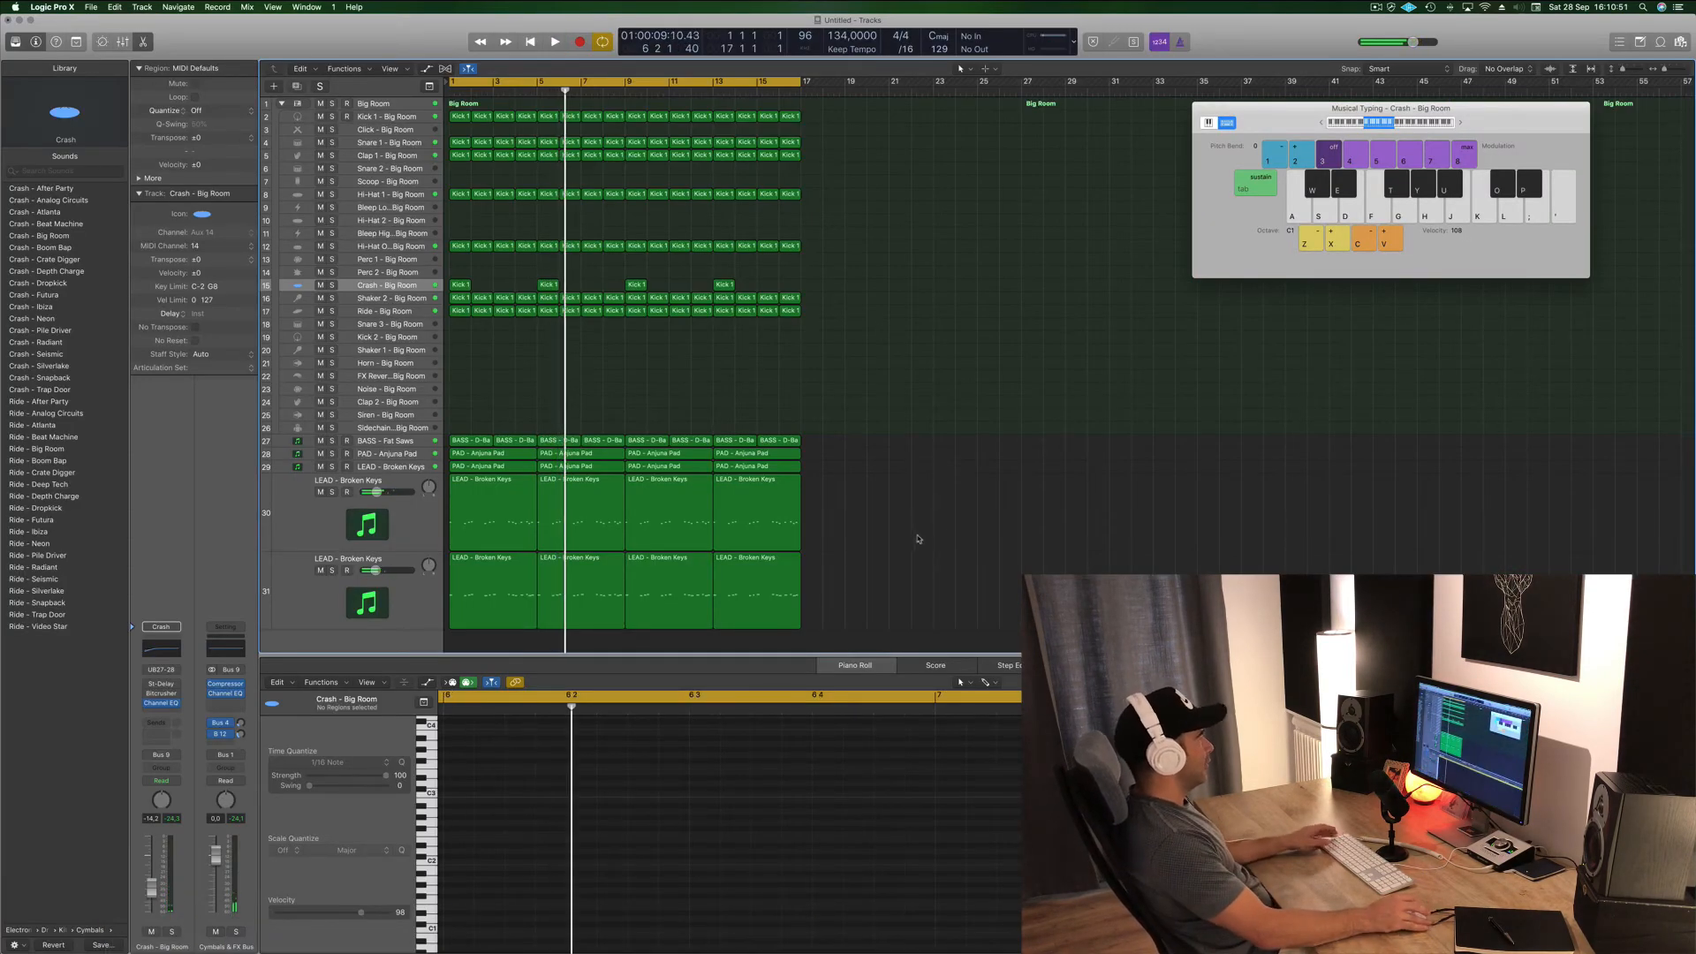
- Replay the start of the loop, stop playback and turn on the secondary ruler in the tracks area
key(super+Left)
key(super+Left)
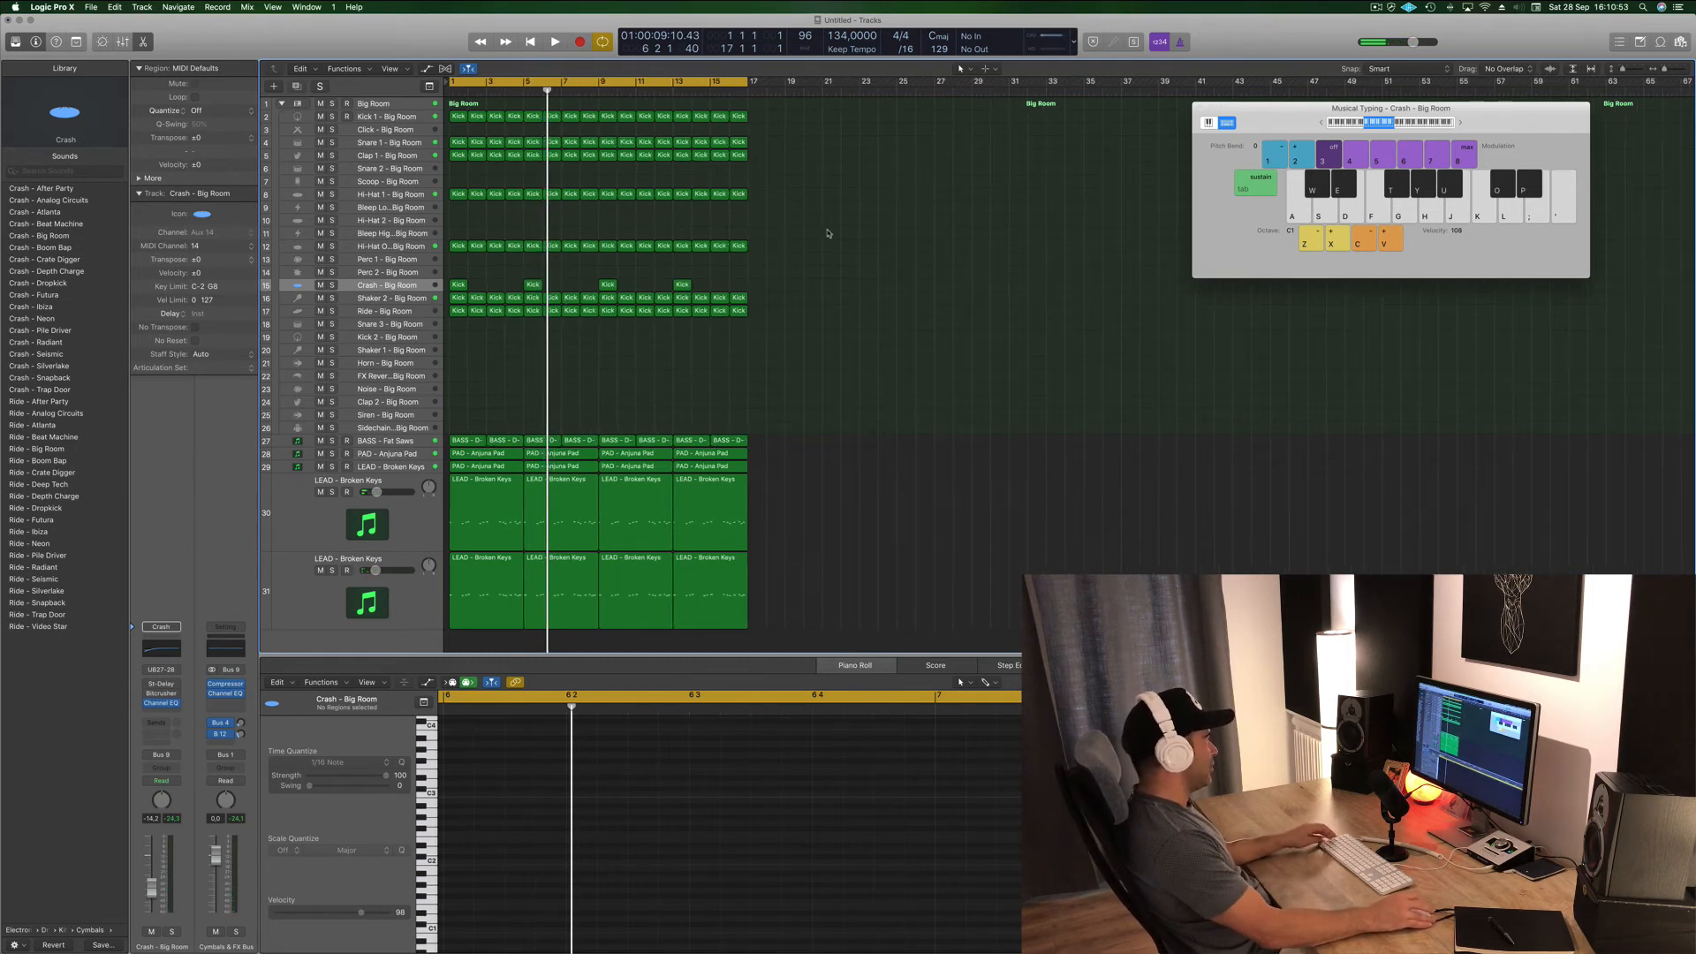
key(space)
key(space)
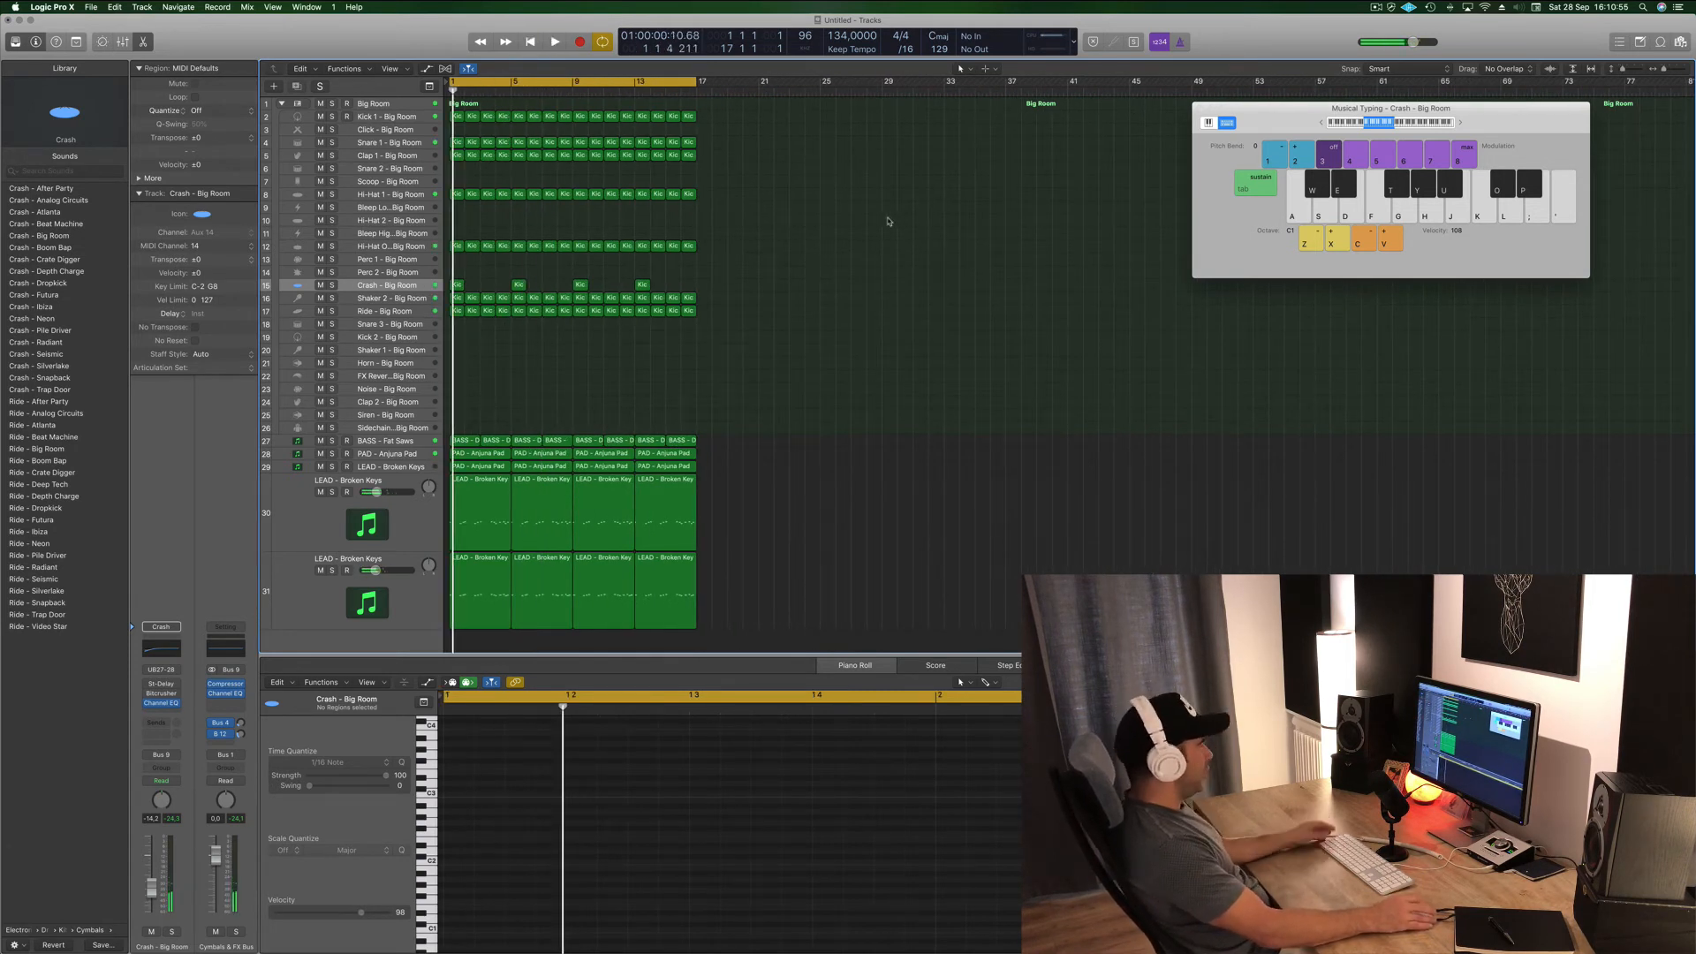
click(399, 70)
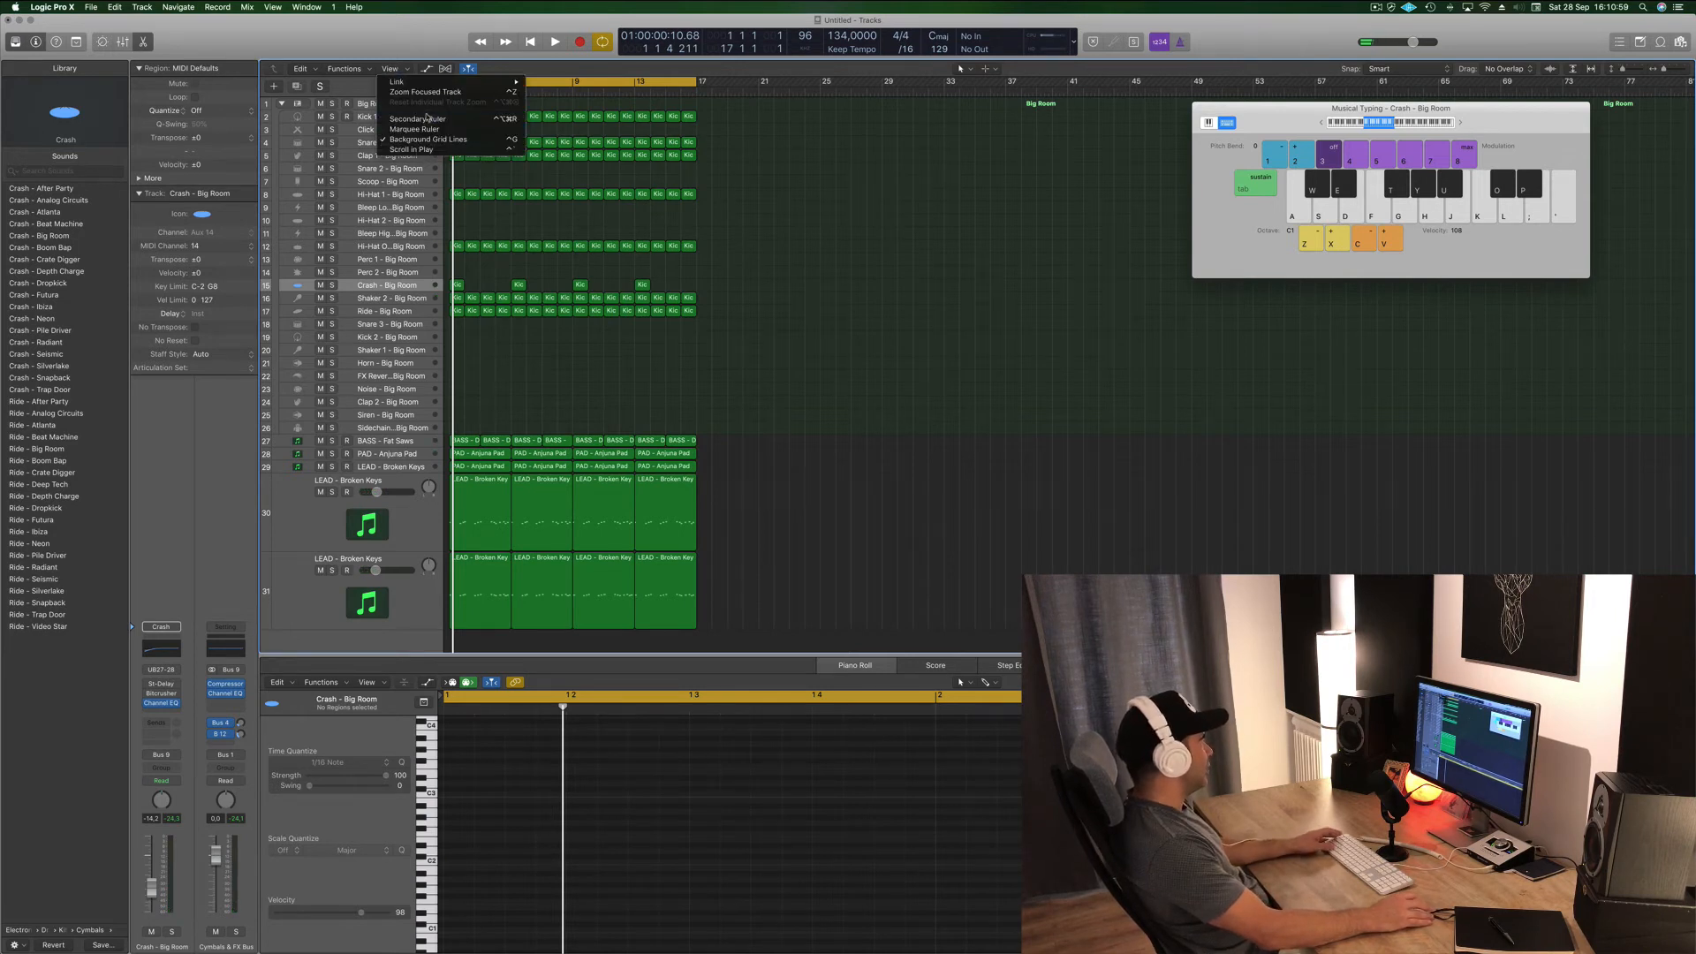
click(427, 118)
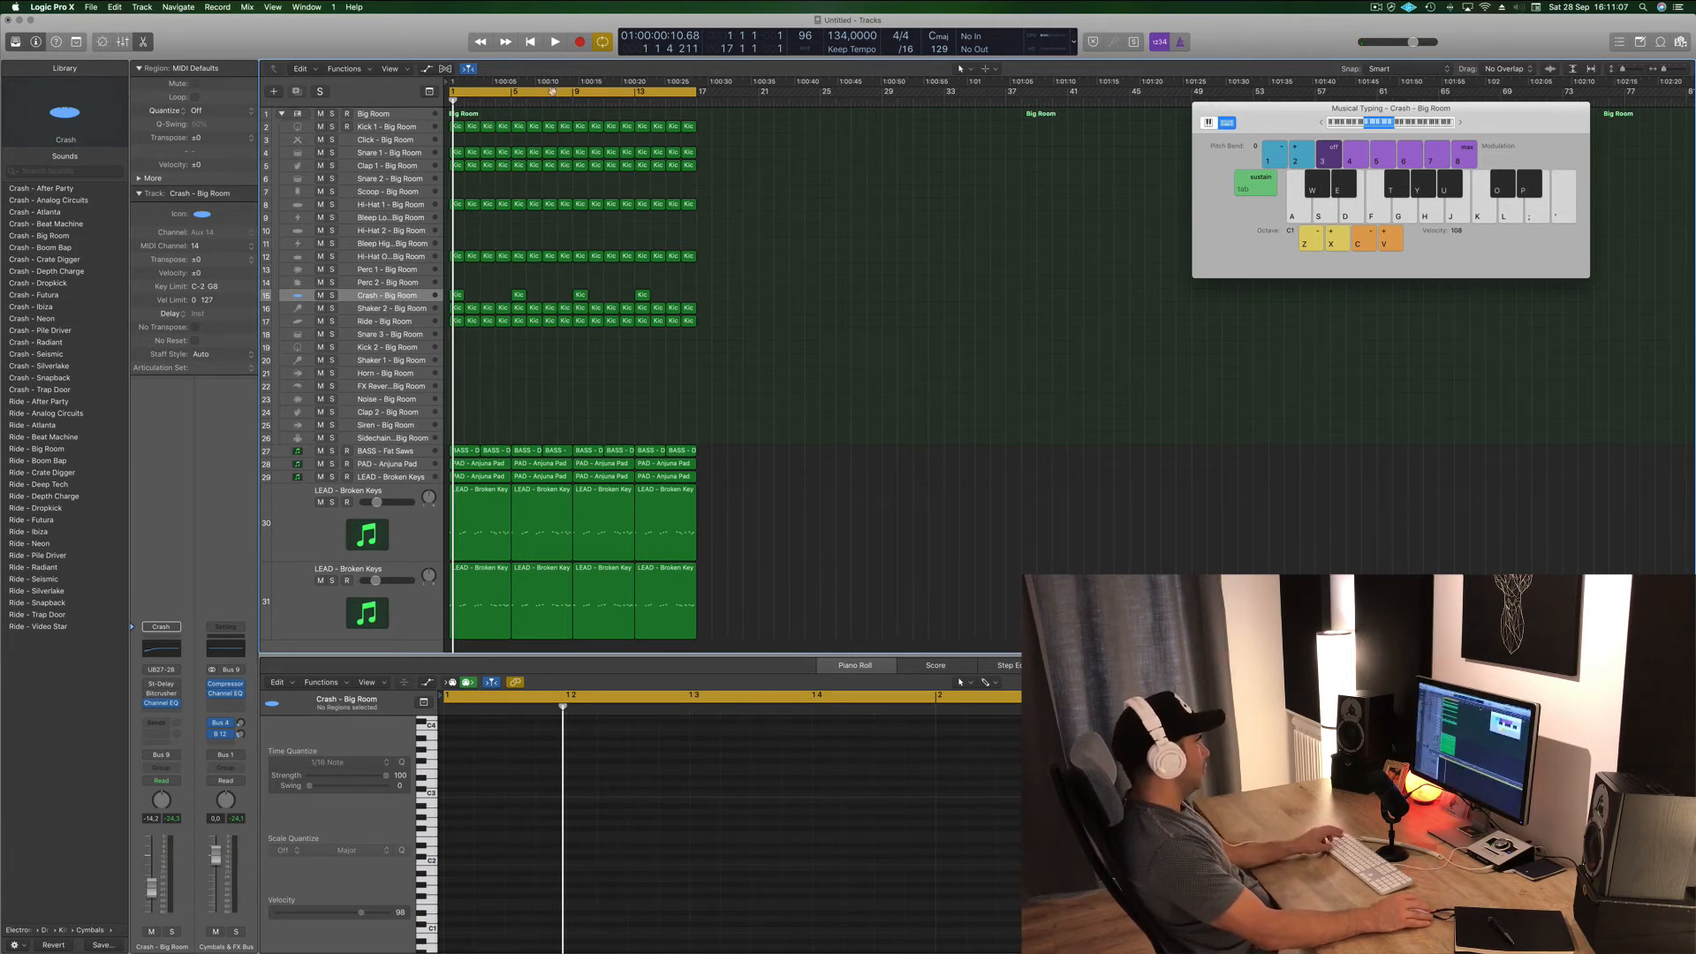
- Duplicate all regions to bar 17, and copy the resulting 32 bars to bar 33 so the arrangement fills 64 bars
key(super+a)
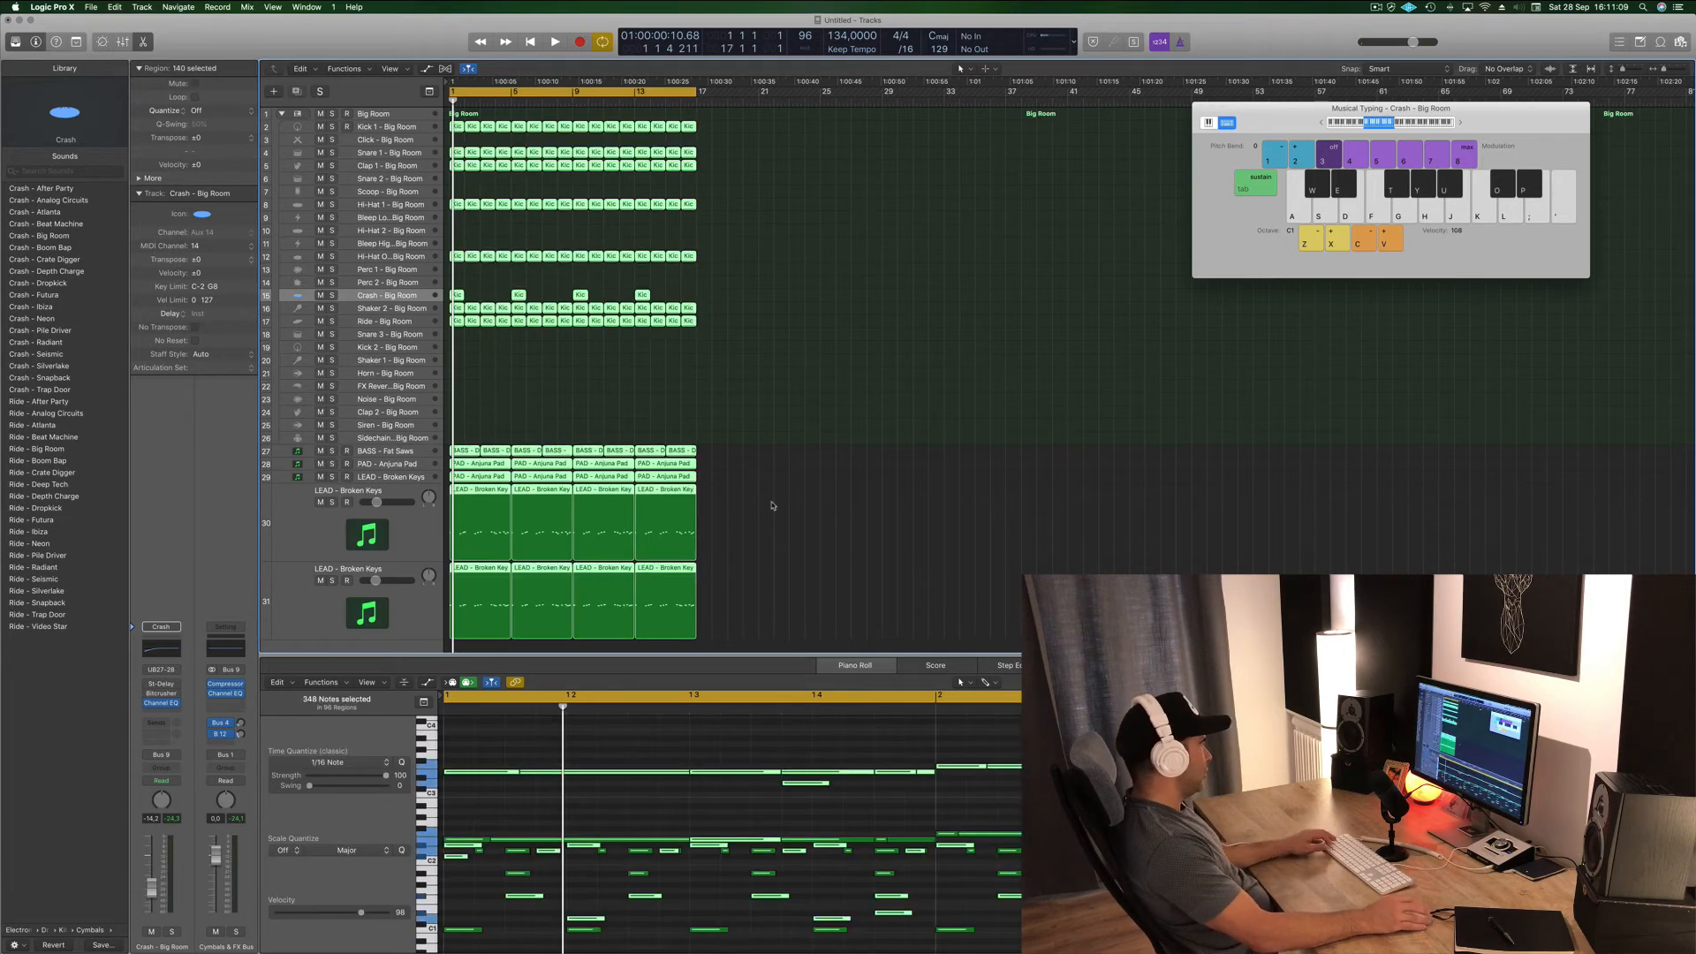
drag(563, 451, 812, 454)
key(super+a)
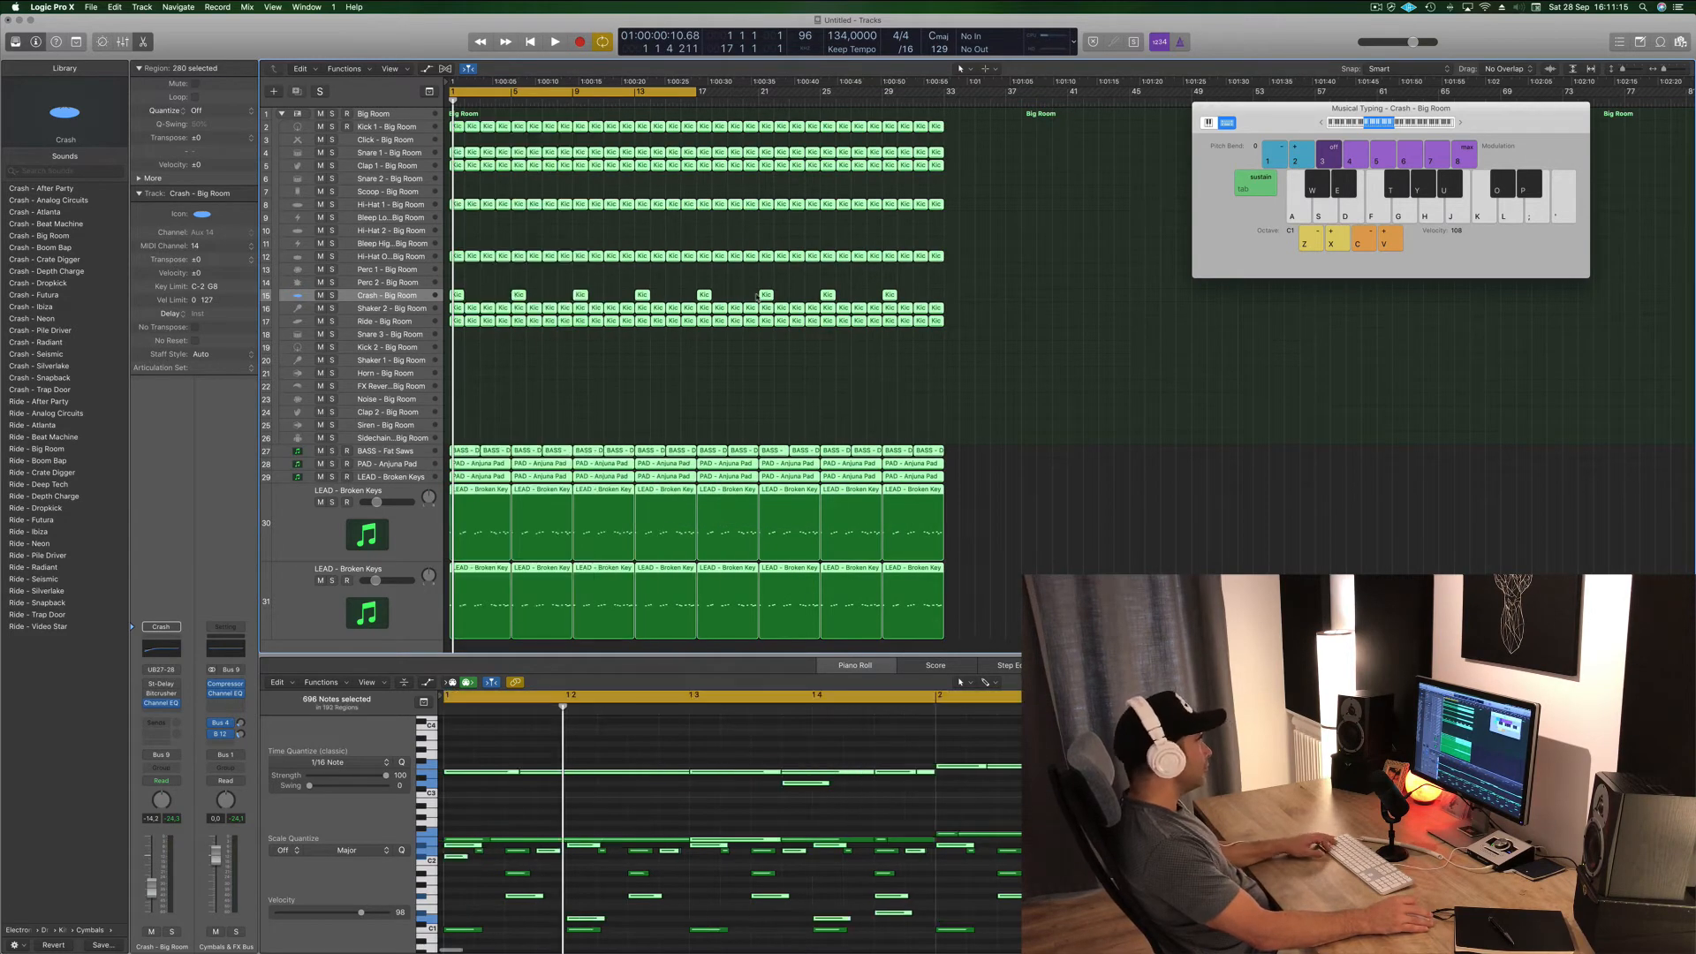
drag(459, 451, 959, 453)
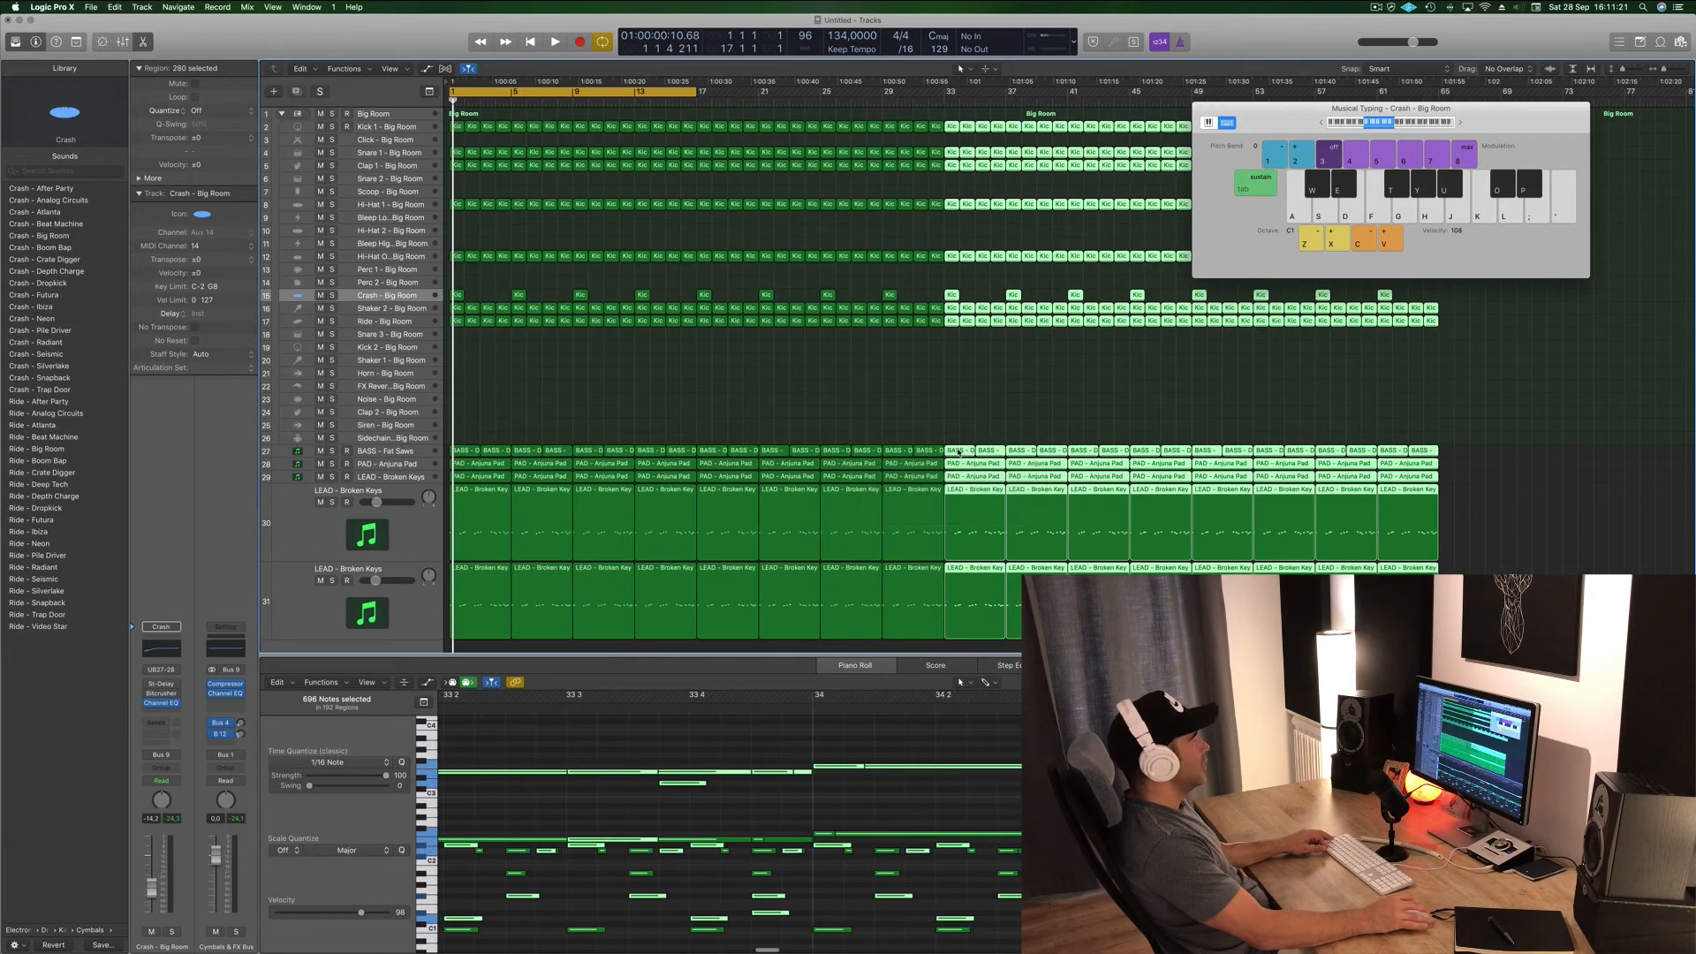
drag(1295, 124, 1342, 123)
click(880, 417)
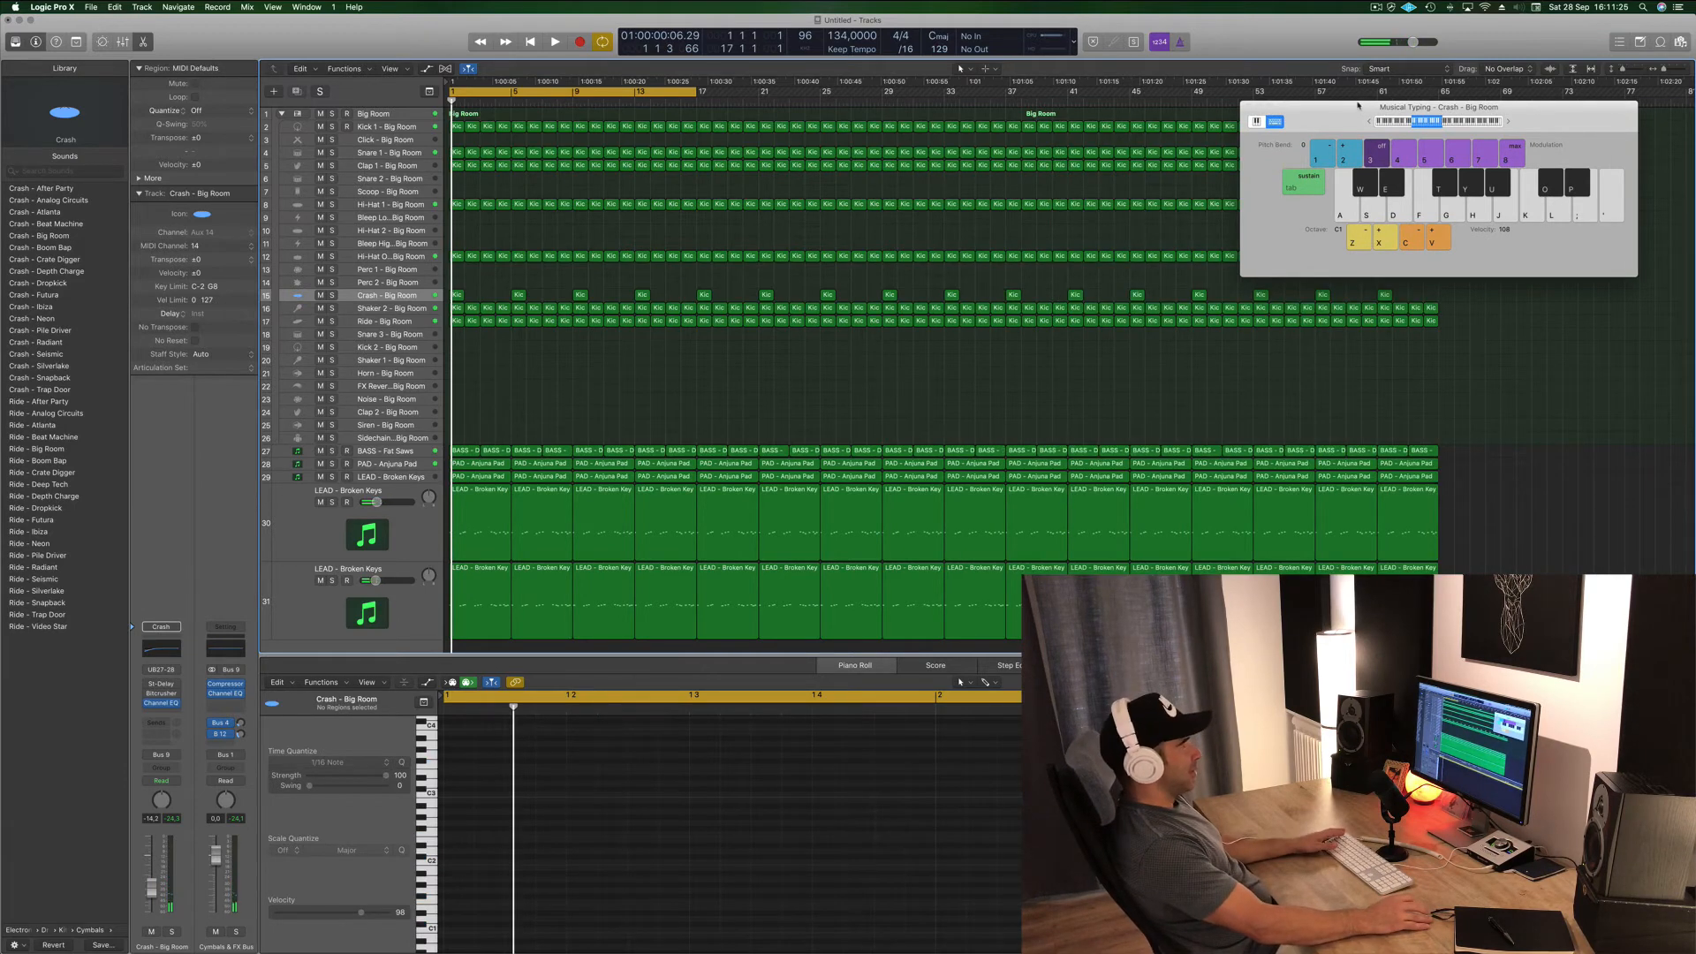
- Extend the cycle range to bar 65 and move the Musical Typing window clear of the ruler
drag(1352, 106, 899, 336)
drag(701, 97, 1435, 105)
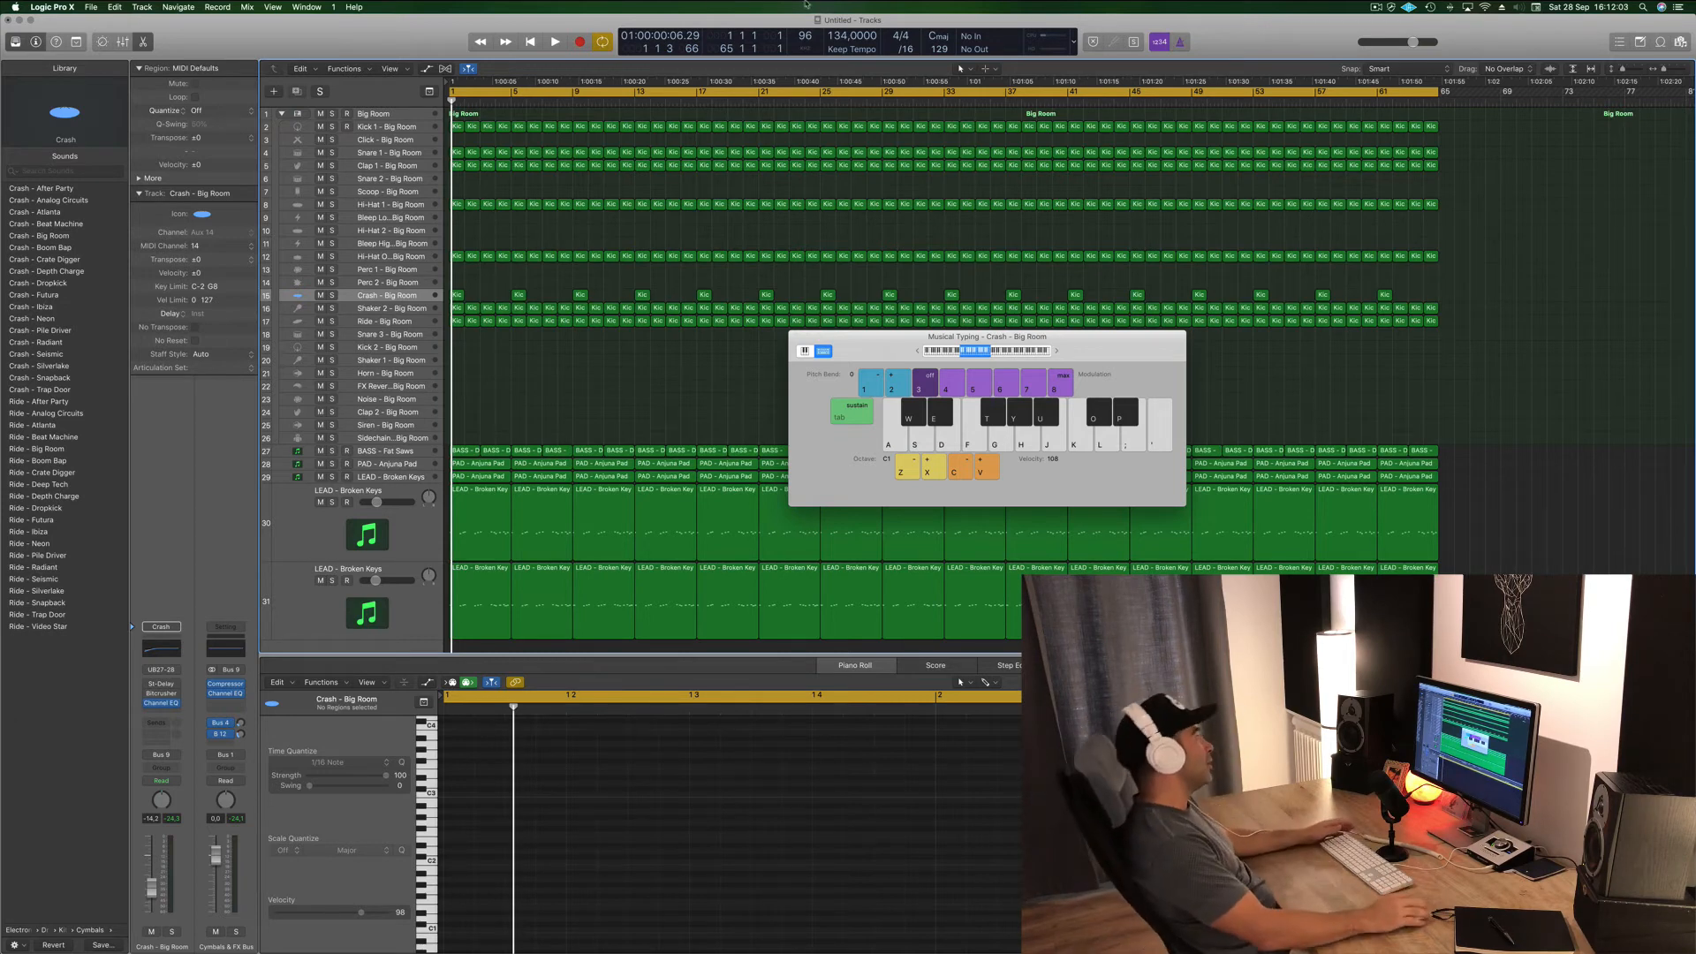
drag(959, 343, 1230, 254)
- Restart playback of the arrangement from bar 1 and move the Musical Typing window off the regions
key(space)
key(space)
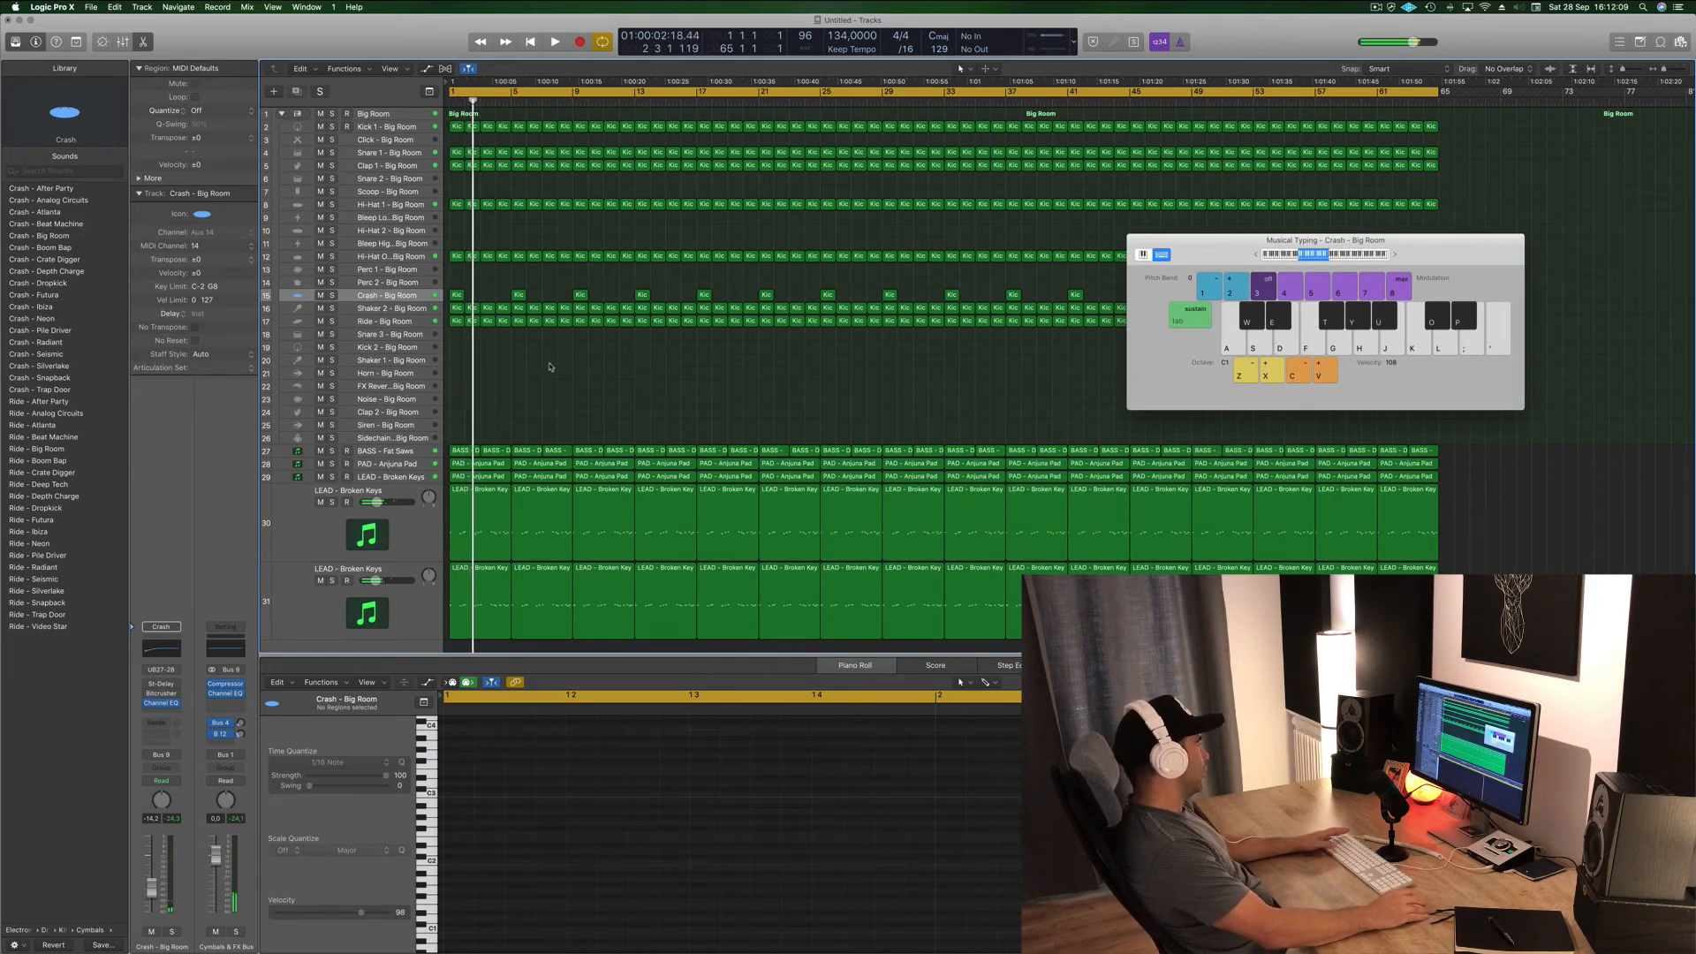
key(Return)
key(space)
drag(1215, 254, 1406, 234)
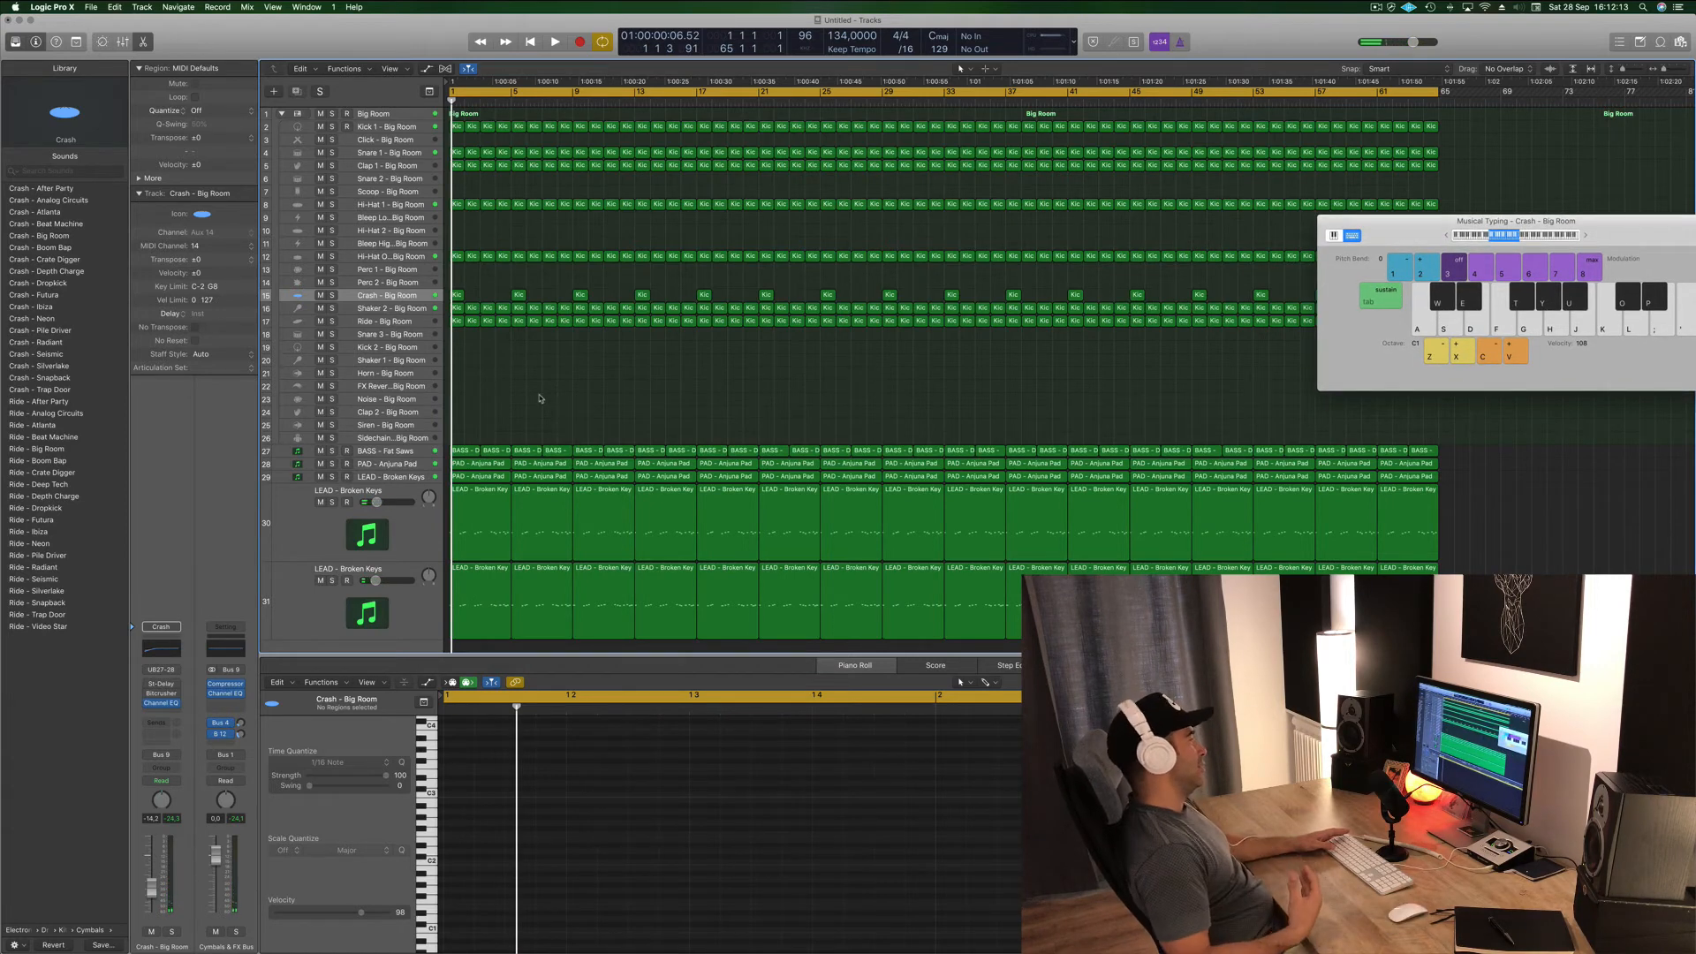
- Delete the Anjuna Pad regions on both pad-clip tracks and the upper LEAD - Broken Keys regions from bars 1 to 16
key(space)
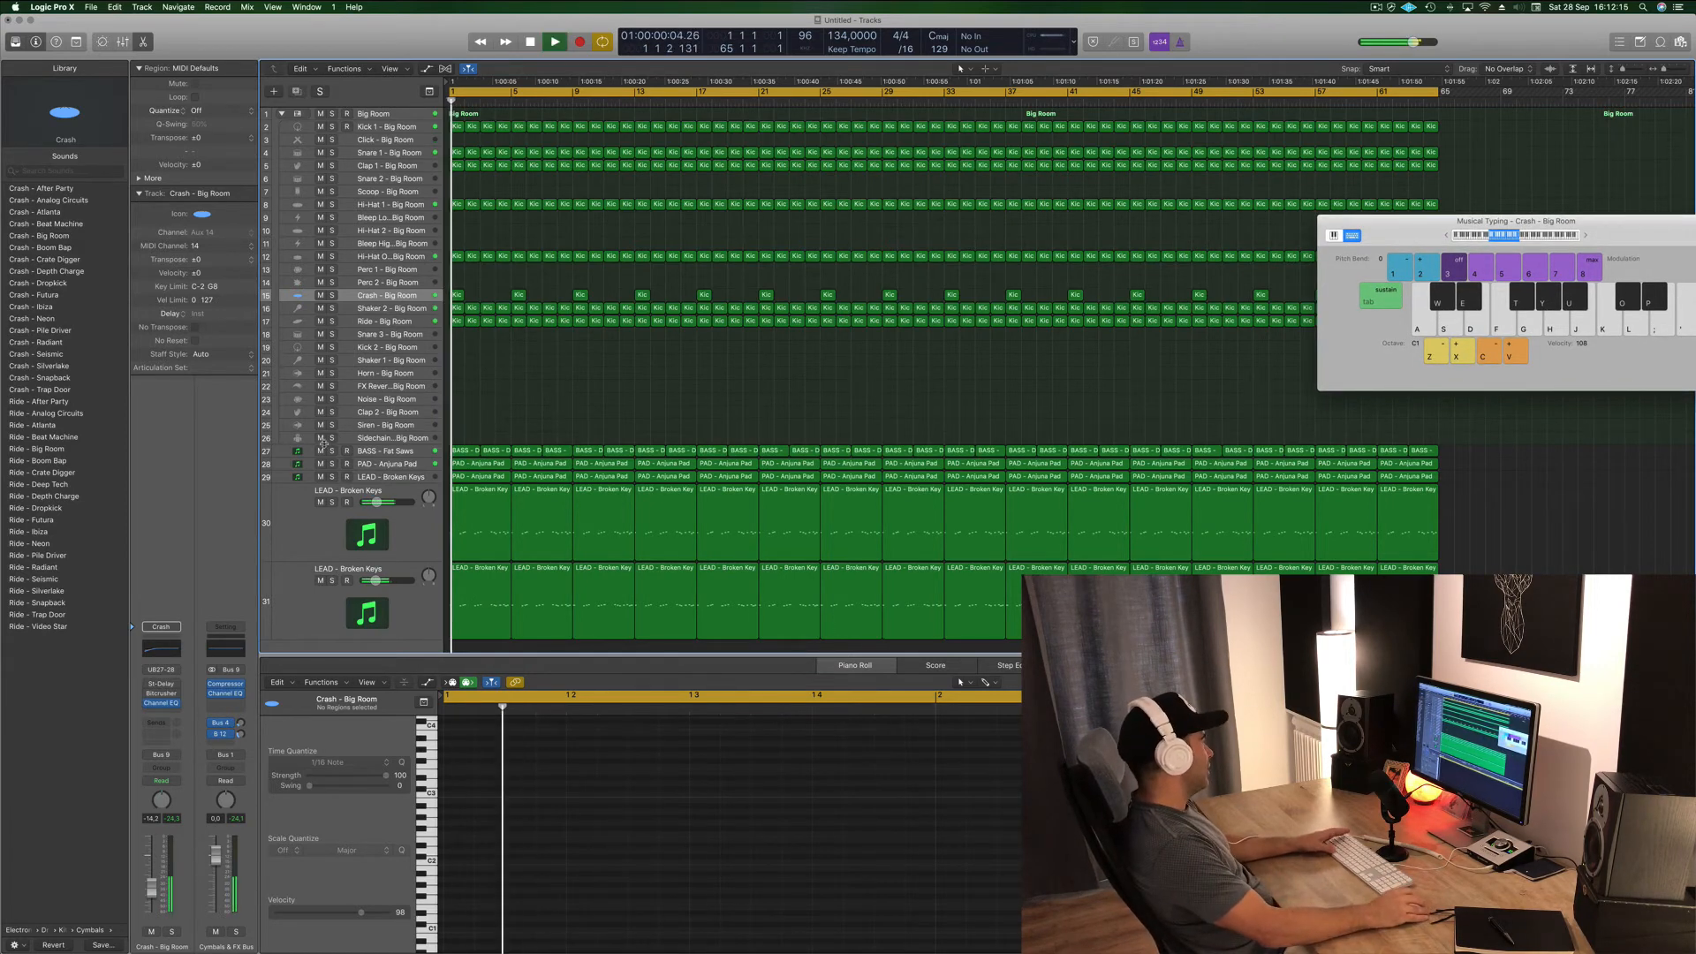
click(331, 451)
click(331, 450)
key(space)
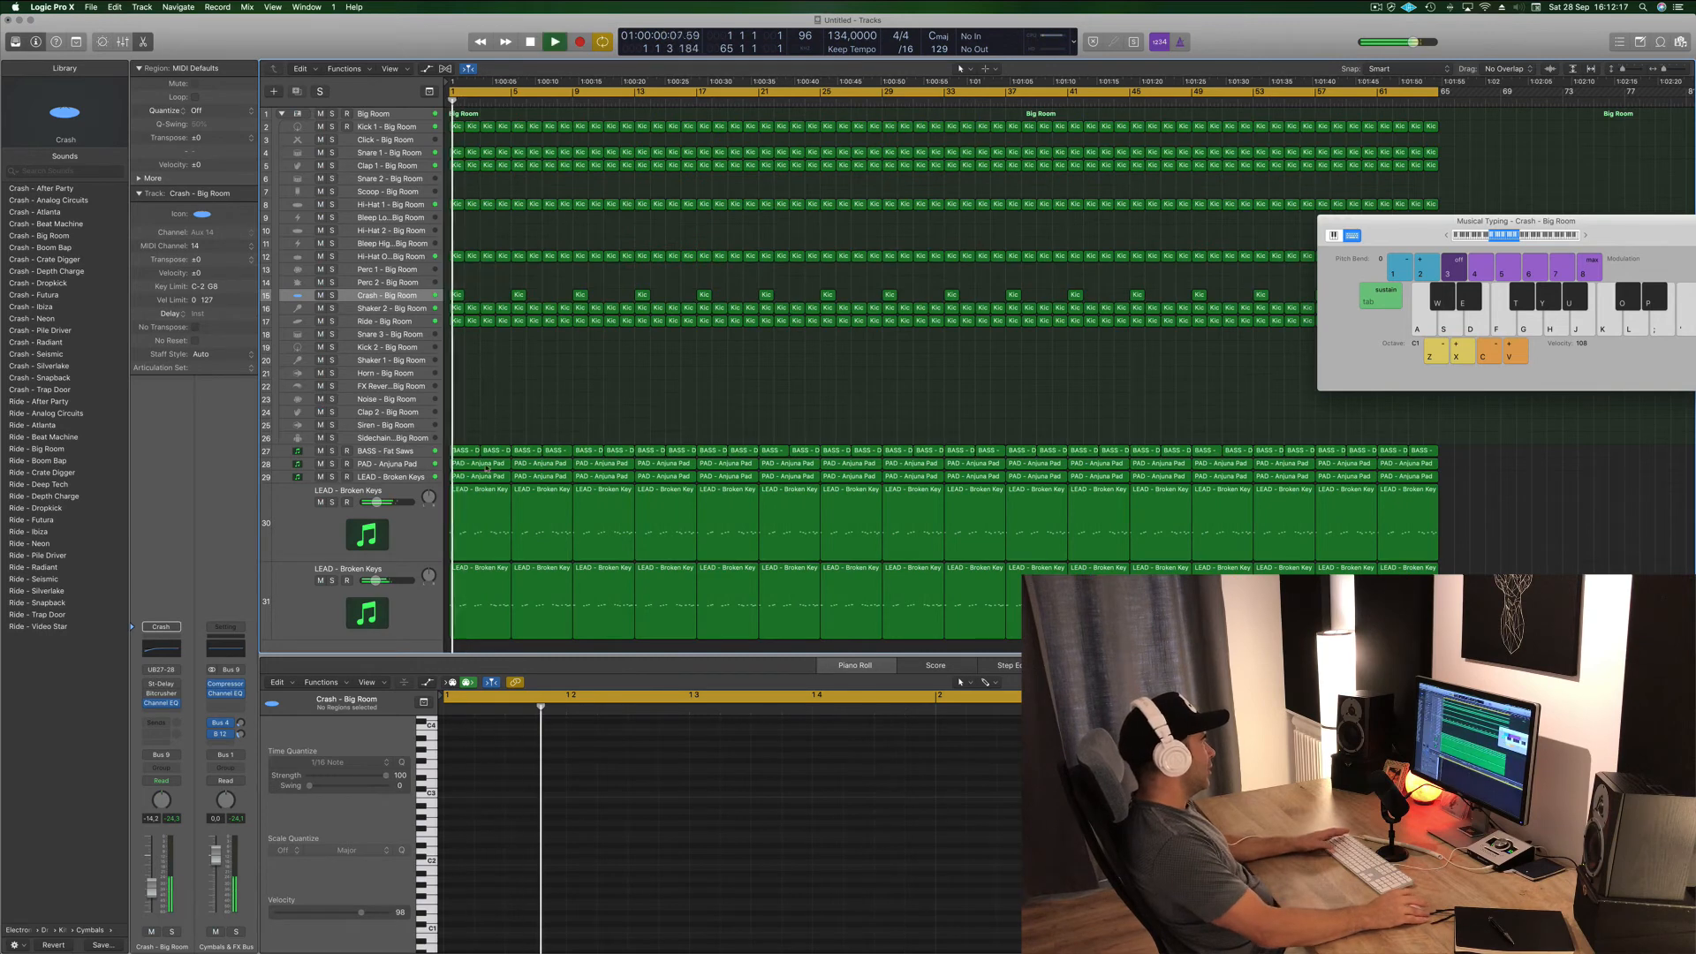
click(475, 464)
key(Delete)
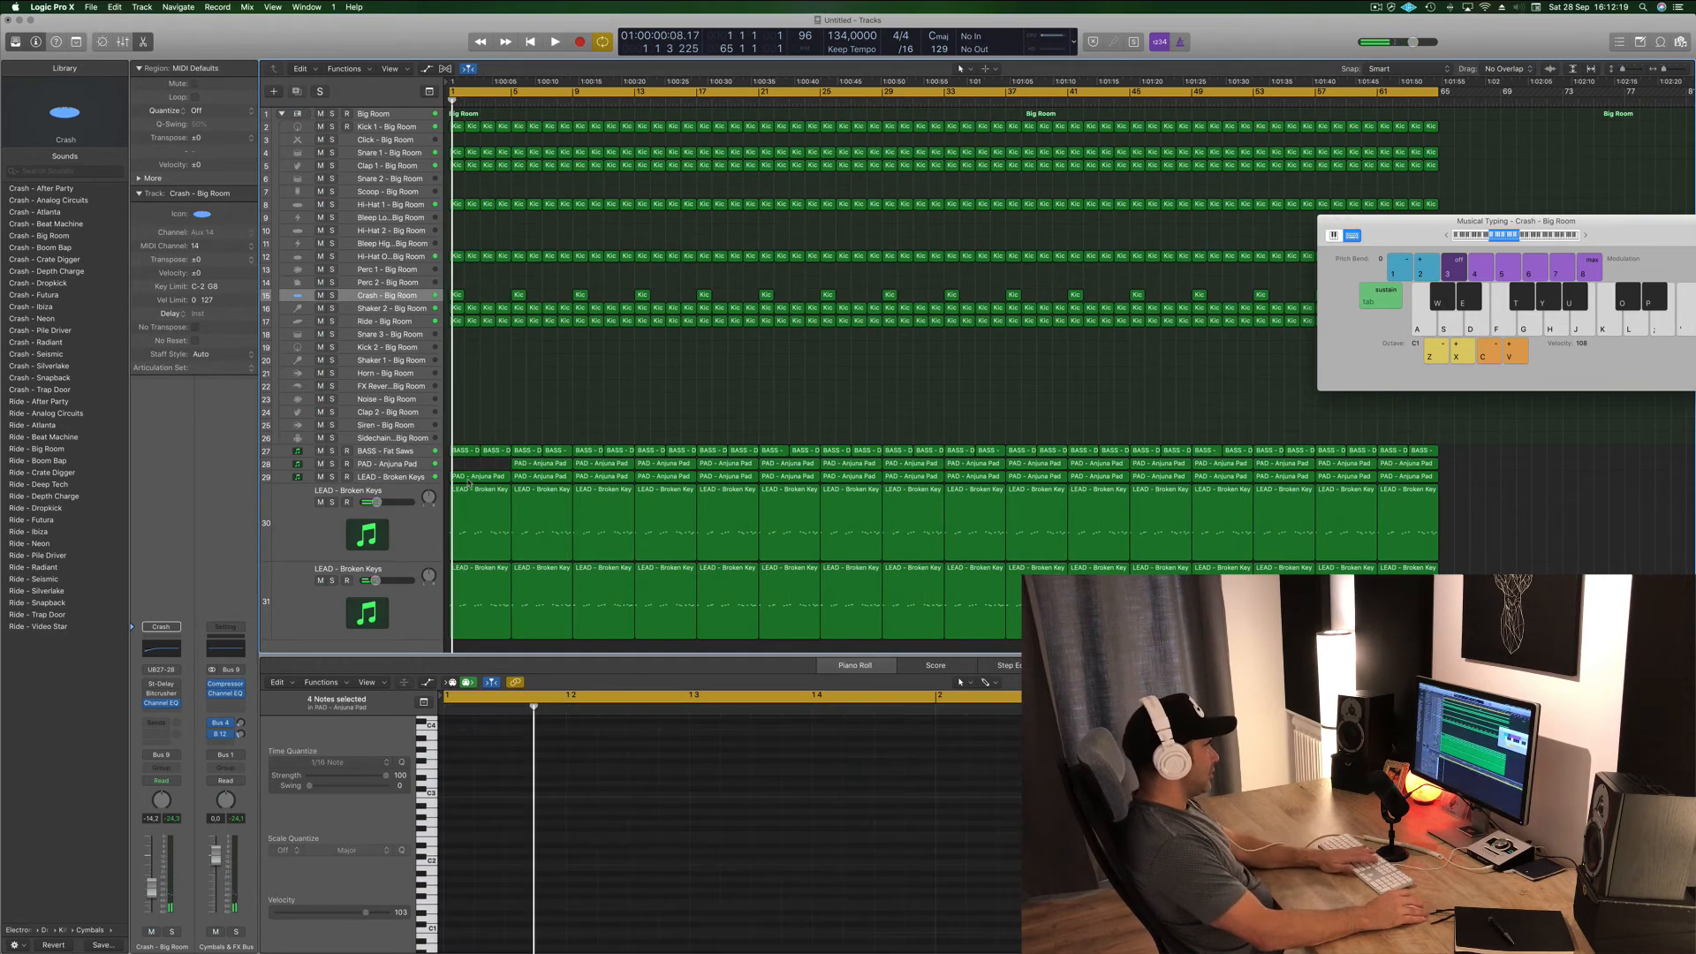
drag(475, 466, 694, 534)
key(Delete)
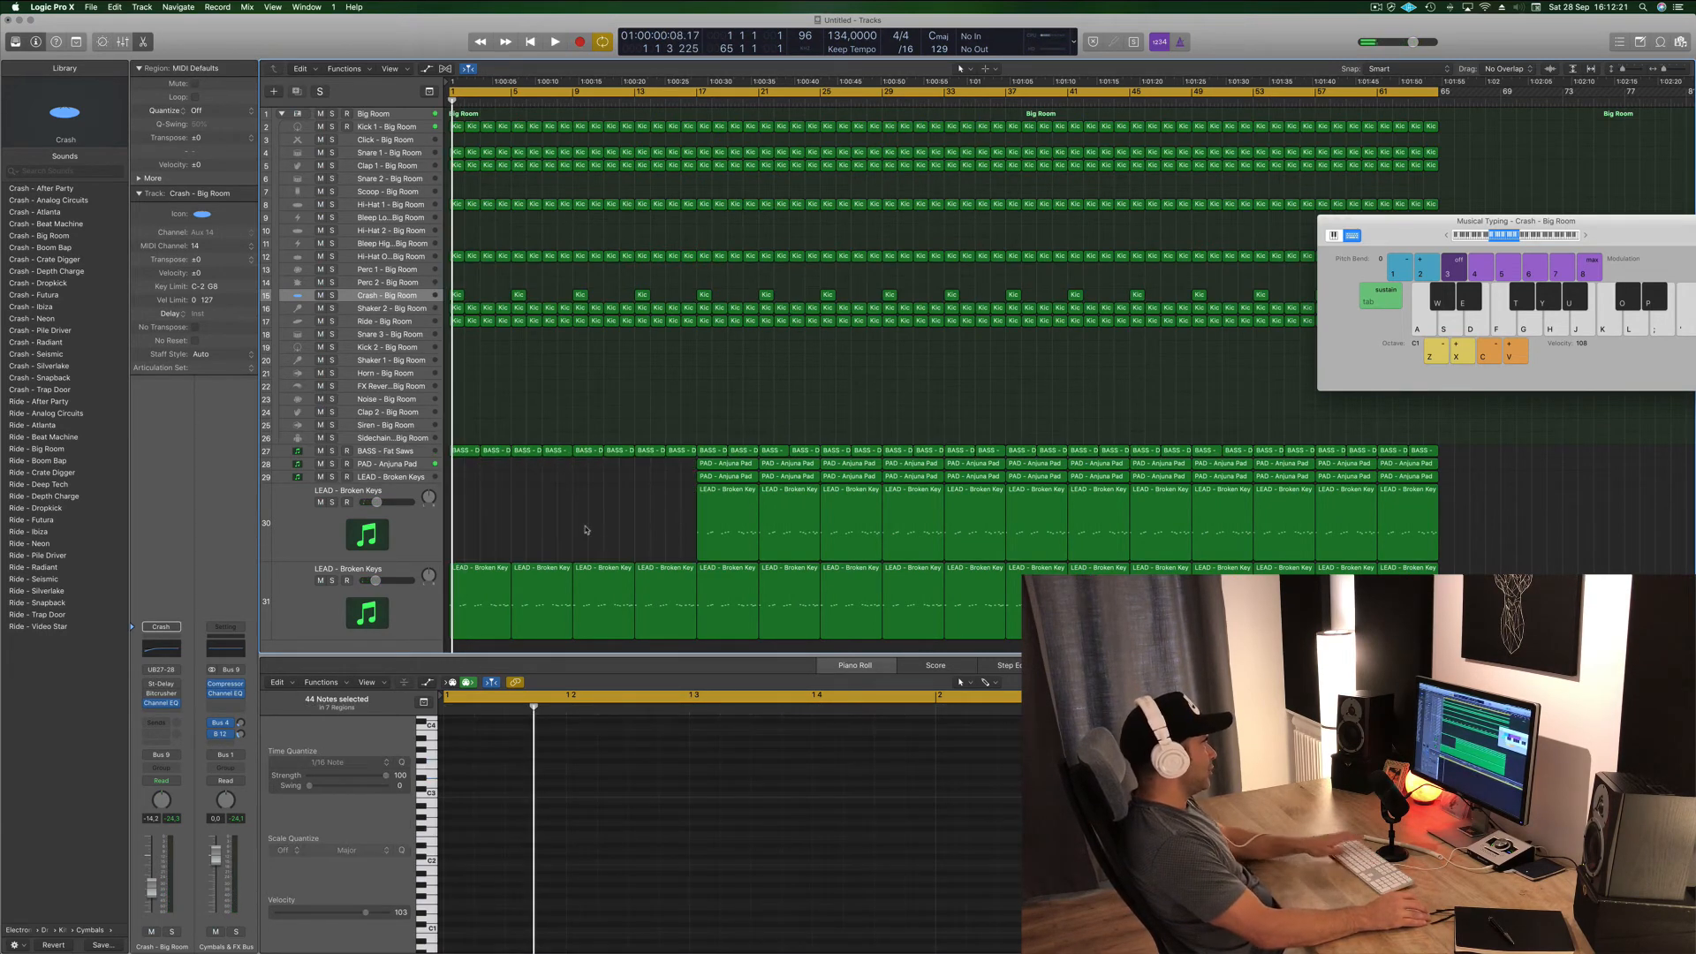
- In the first region of the lower LEAD - Broken Keys track, delete every note except the first and replay it
key(space)
drag(481, 546, 650, 598)
click(626, 552)
key(Return)
click(484, 594)
key(space)
scroll(771, 873, down, 5)
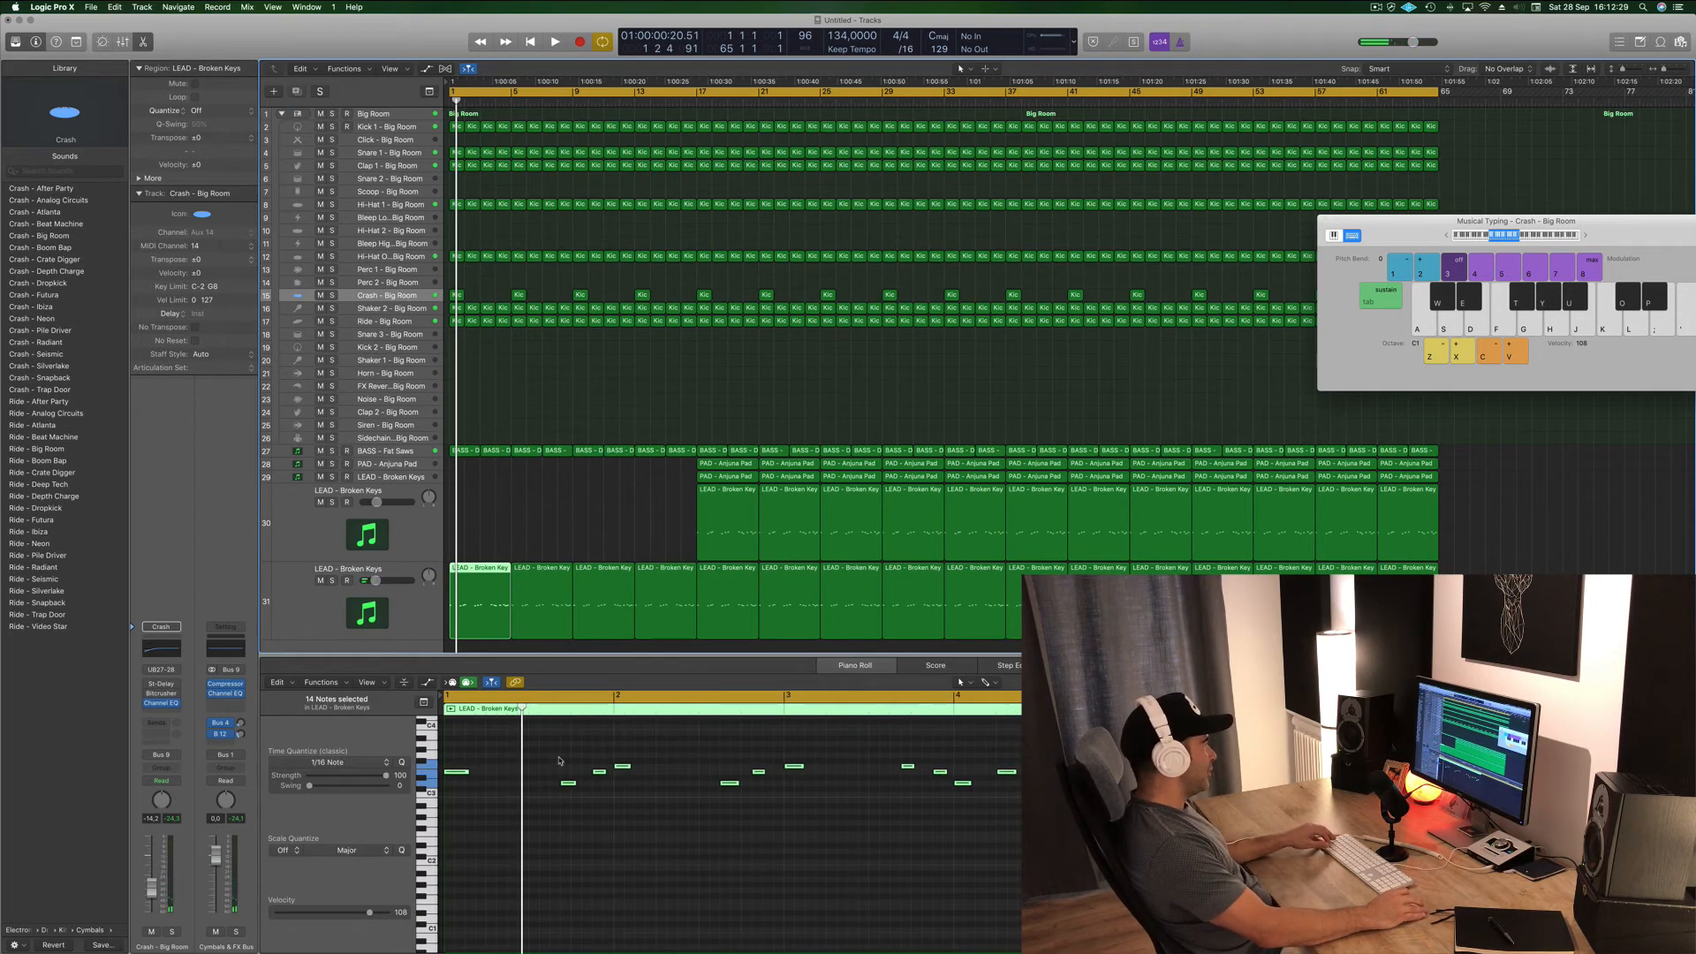
drag(554, 740, 1016, 857)
key(Delete)
key(space)
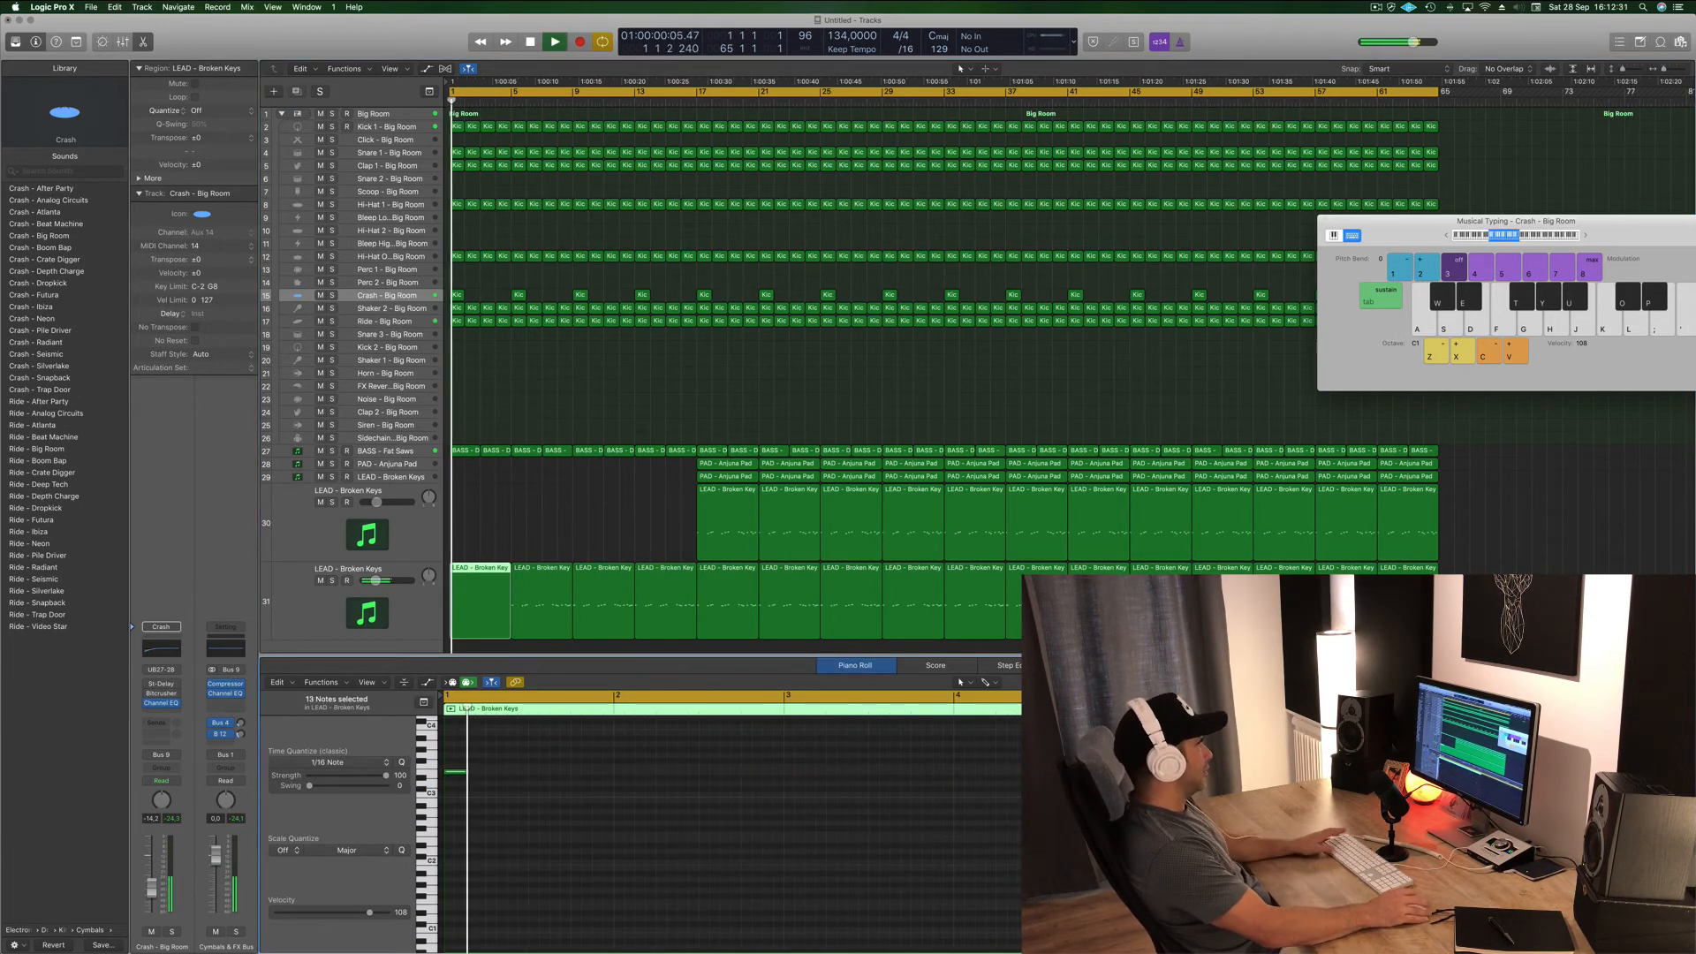
- Replace the lower lead's regions at bars 5, 9 and 13 with copies of the single-note region and play the result
click(539, 596)
key(Delete)
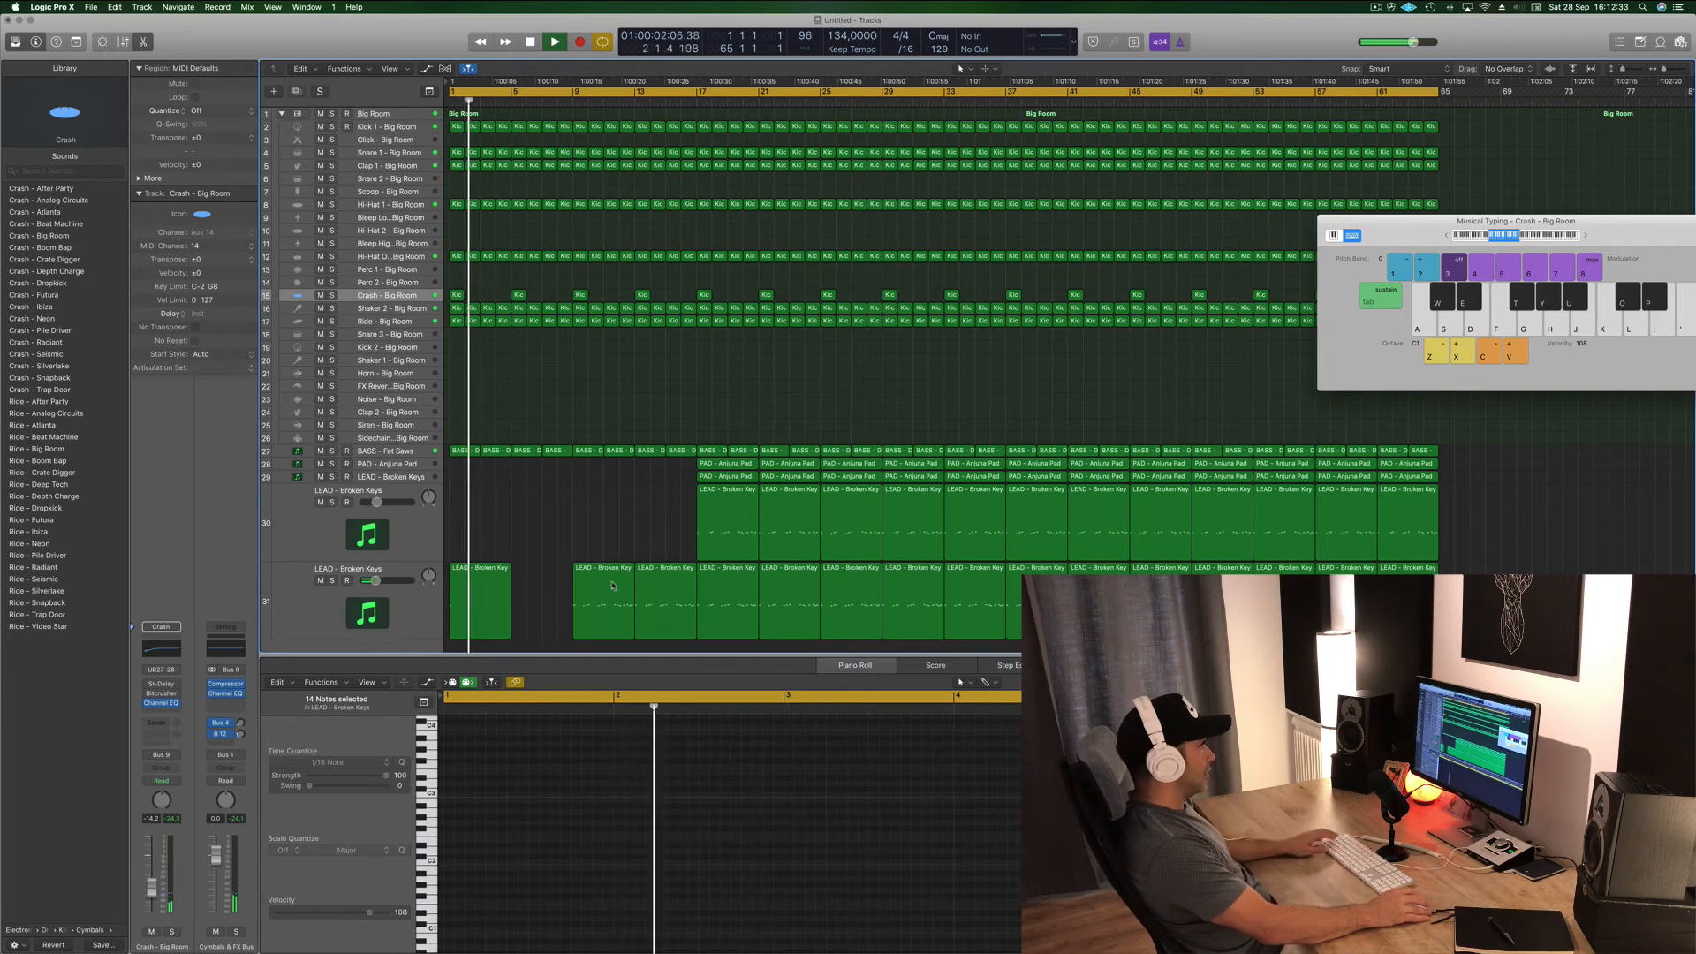
click(612, 584)
key(Delete)
click(623, 574)
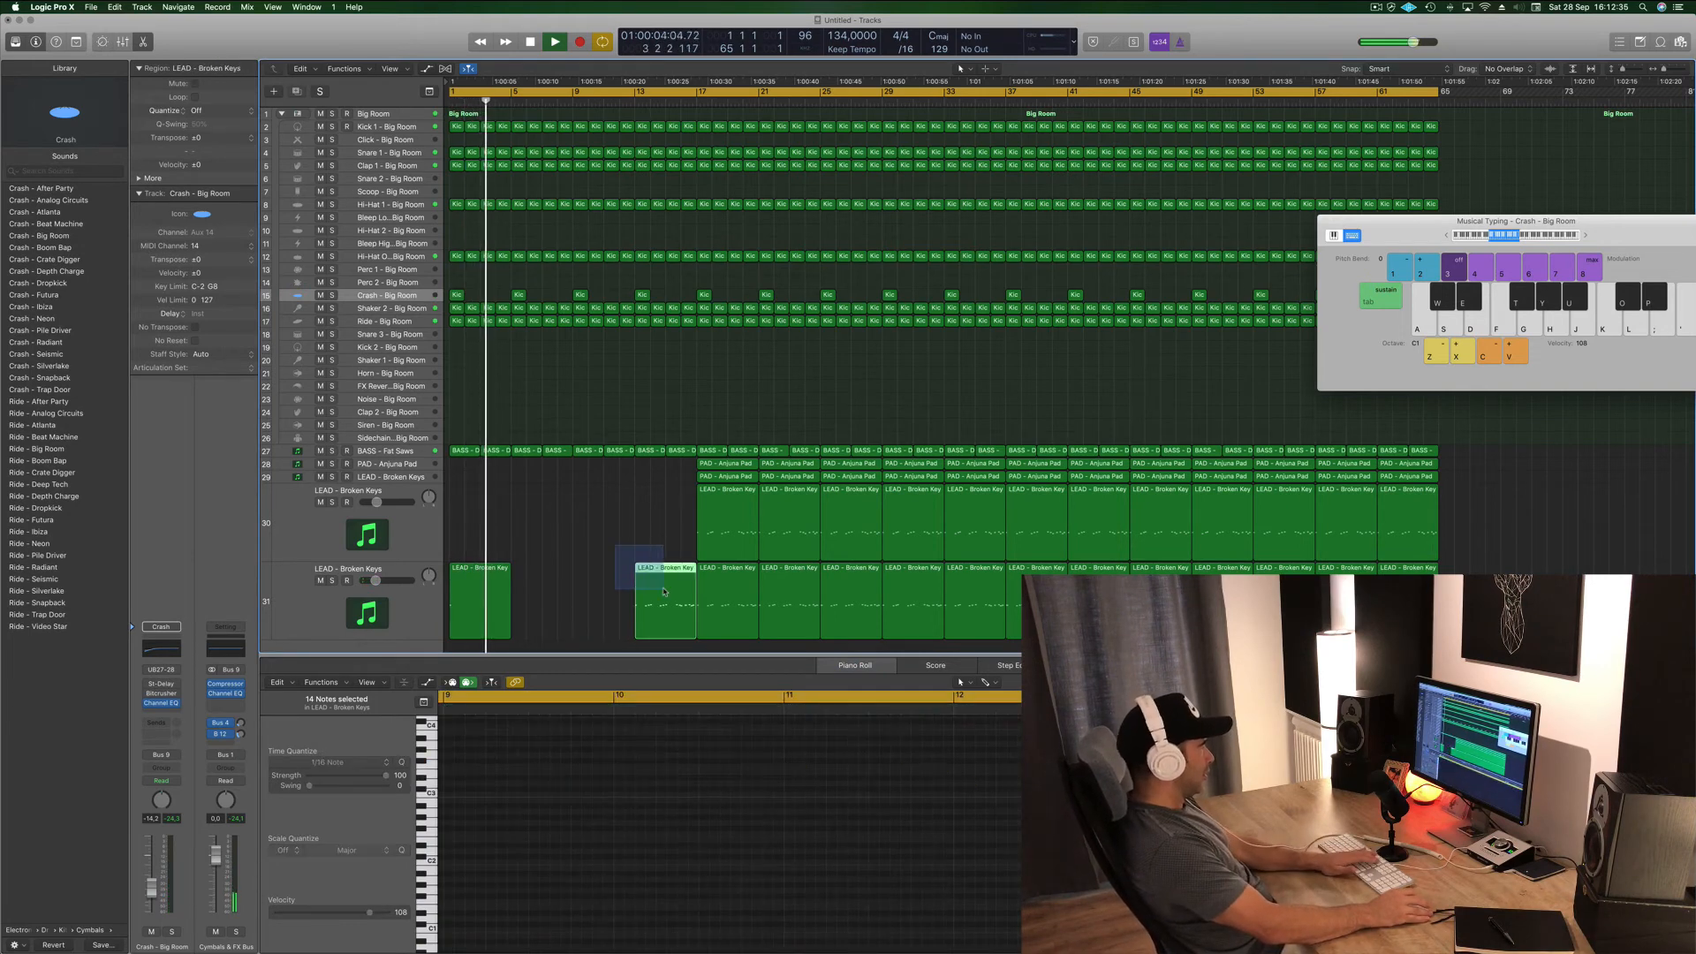
key(Delete)
drag(469, 572, 594, 575)
shift+click(471, 570)
key(space)
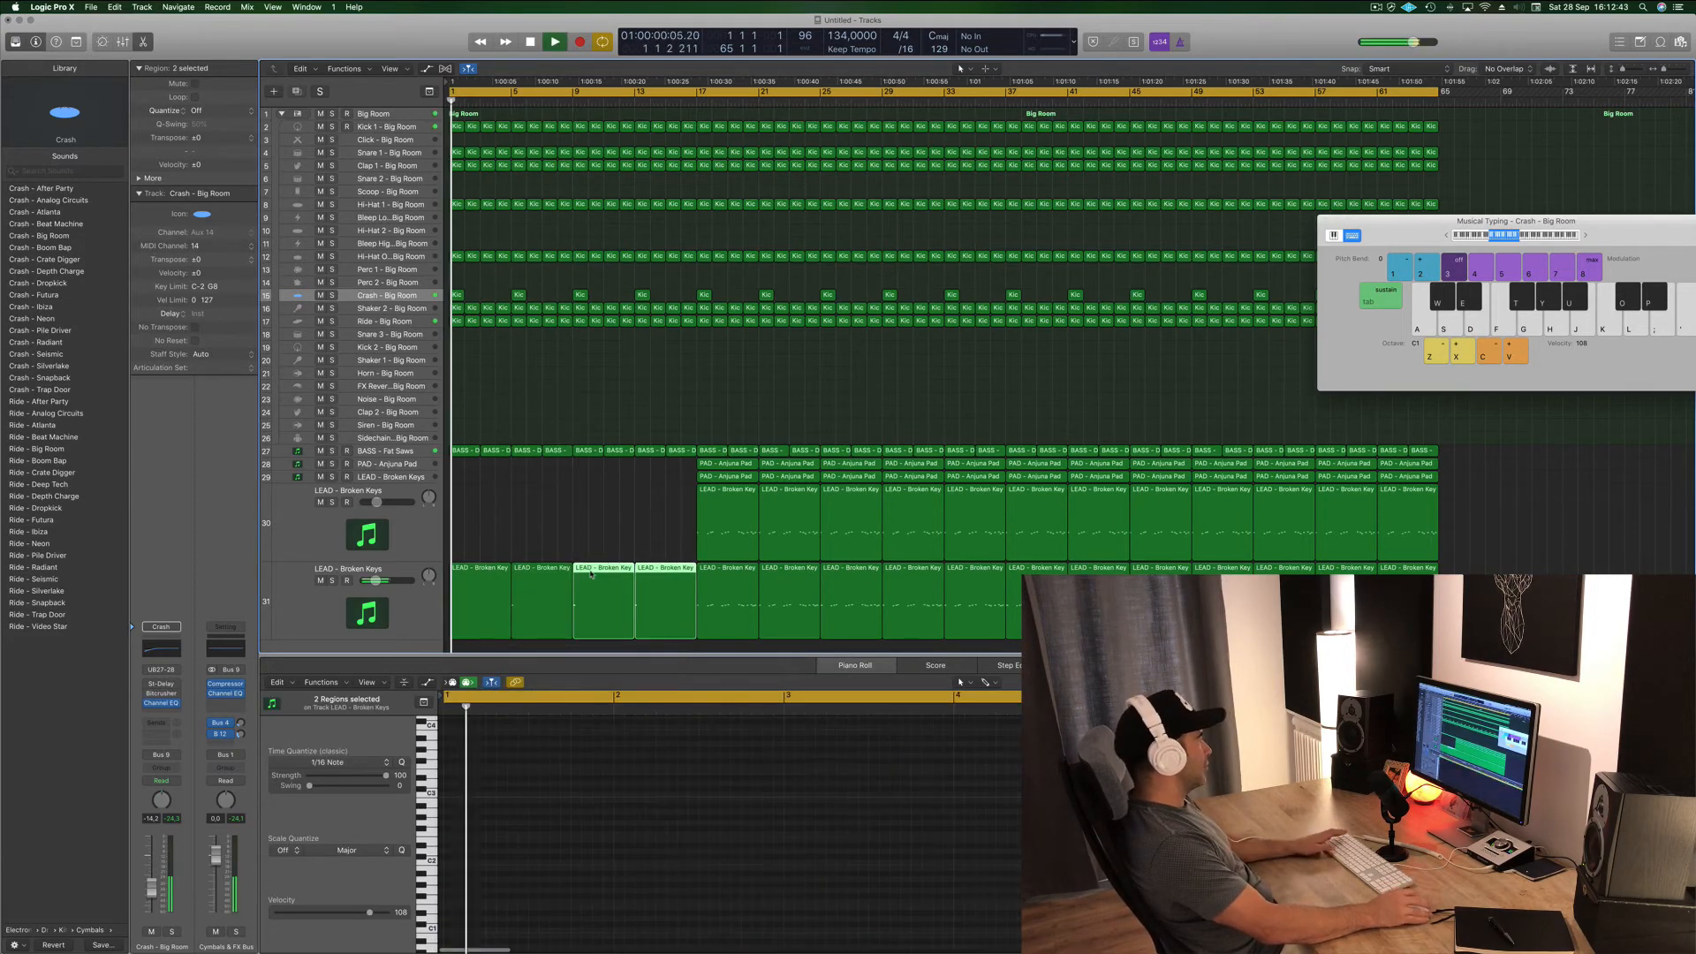
click(519, 515)
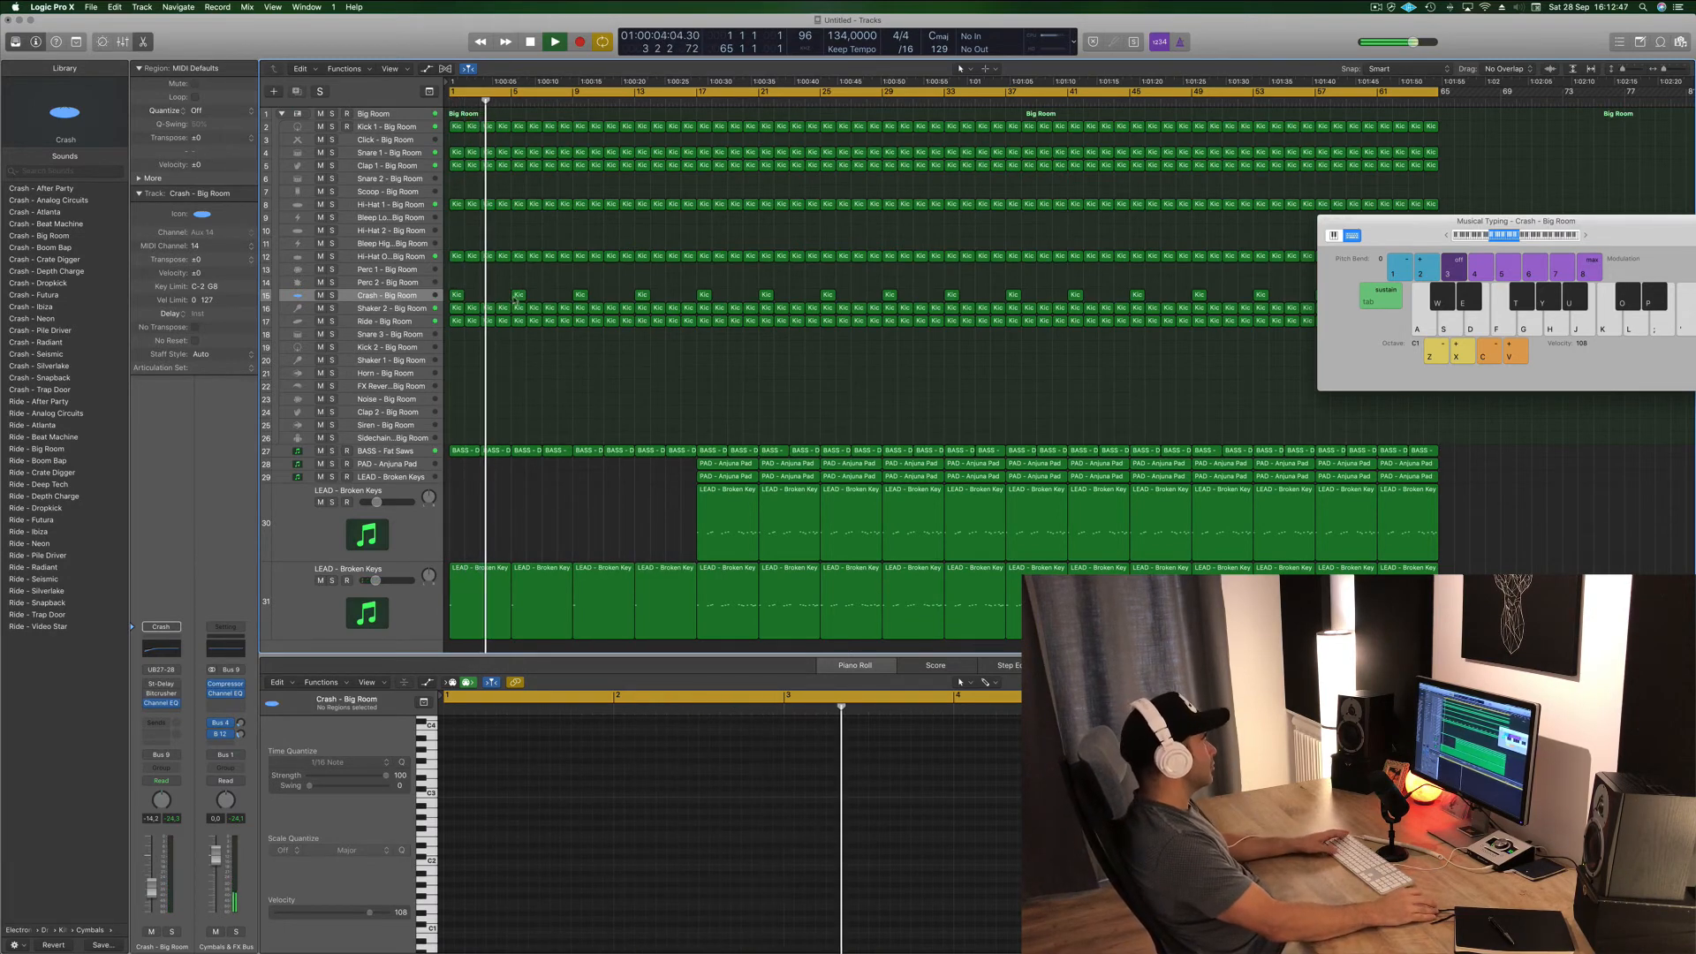
- Audition the open hi-hat track on its own, delete its regions from bars 1 to 16, and replay from the start
key(space)
click(411, 309)
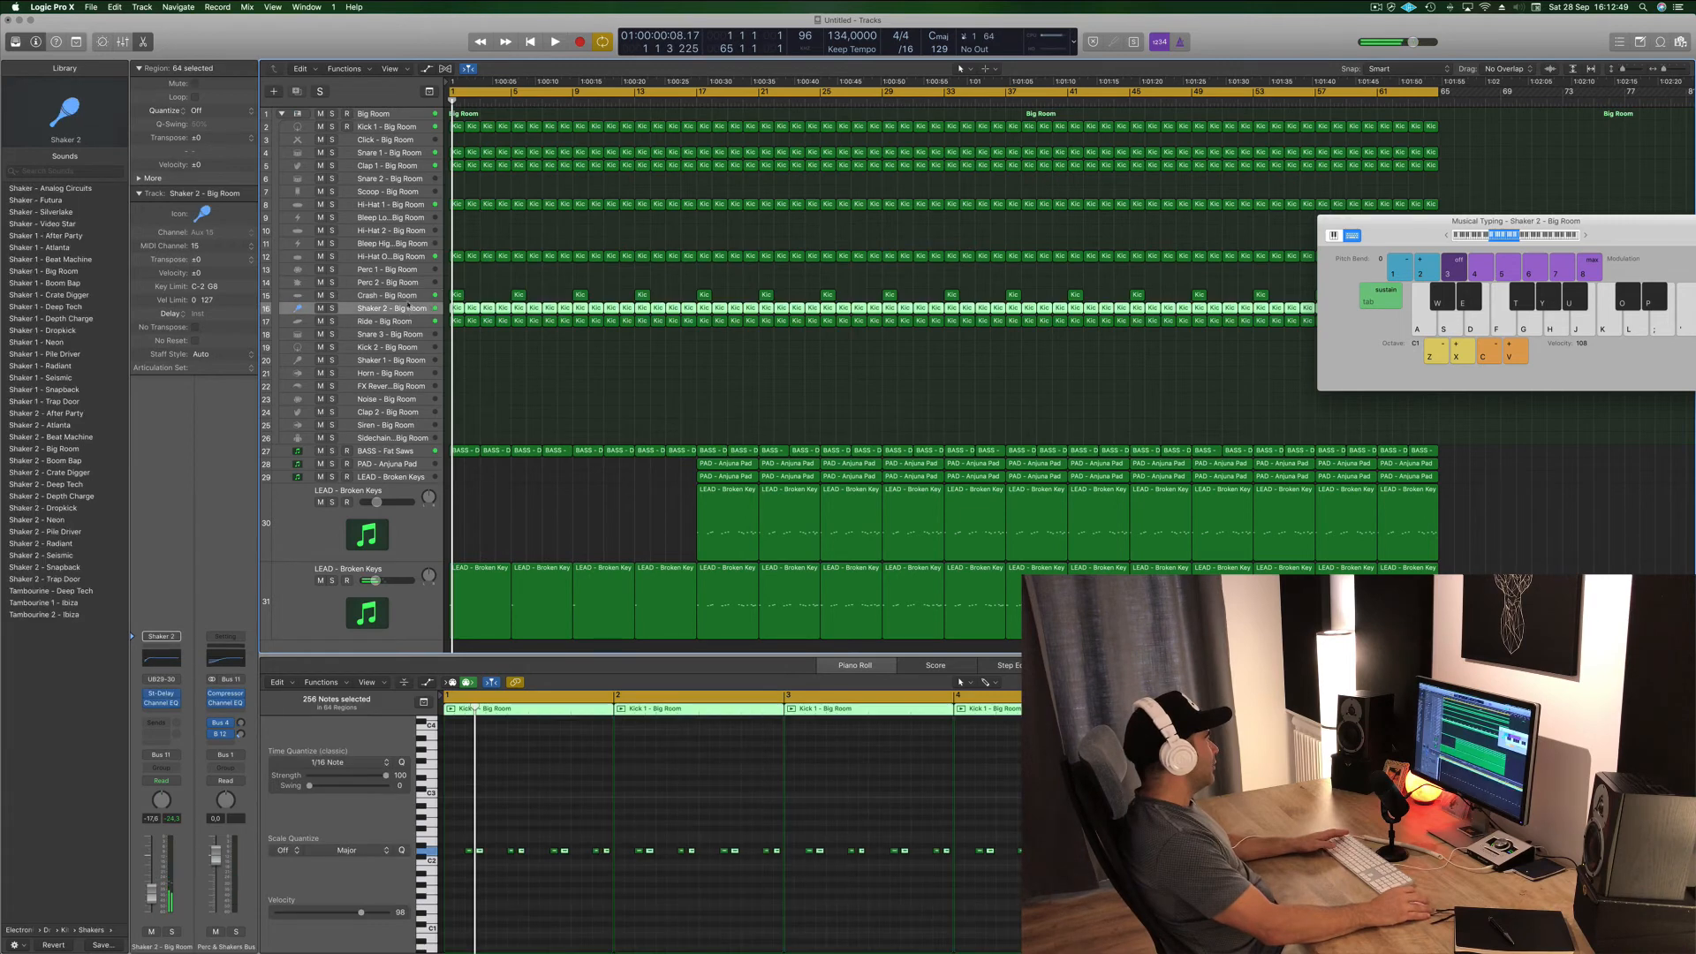
key(space)
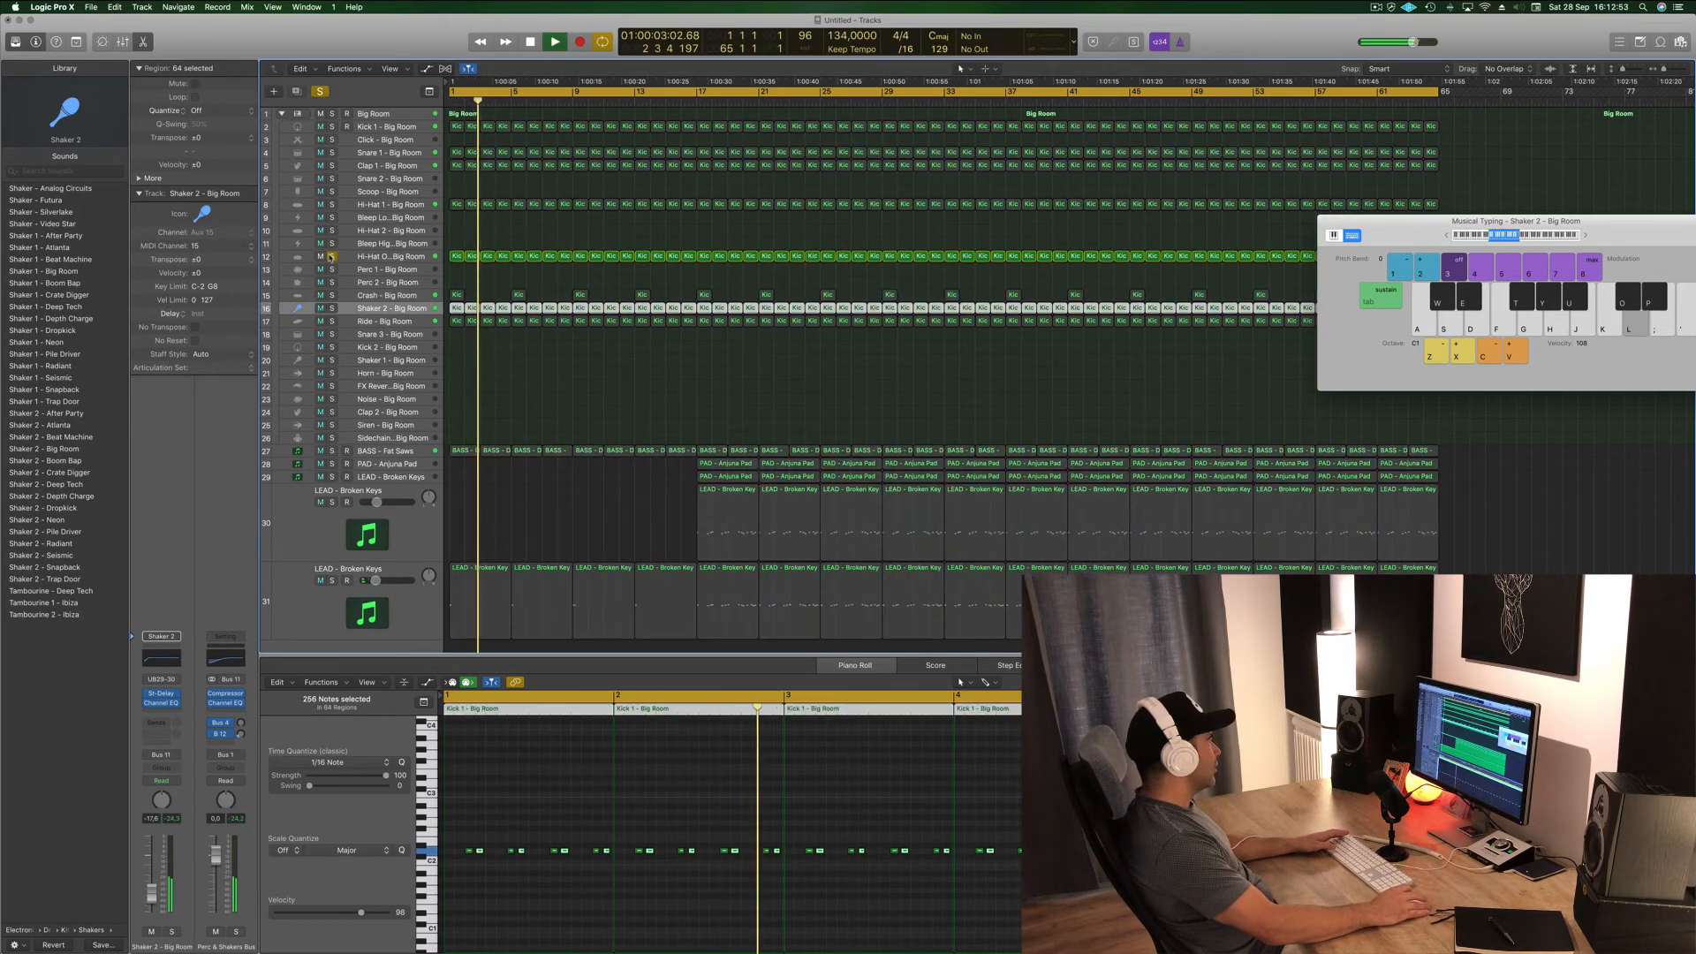
key(space)
drag(453, 242, 684, 273)
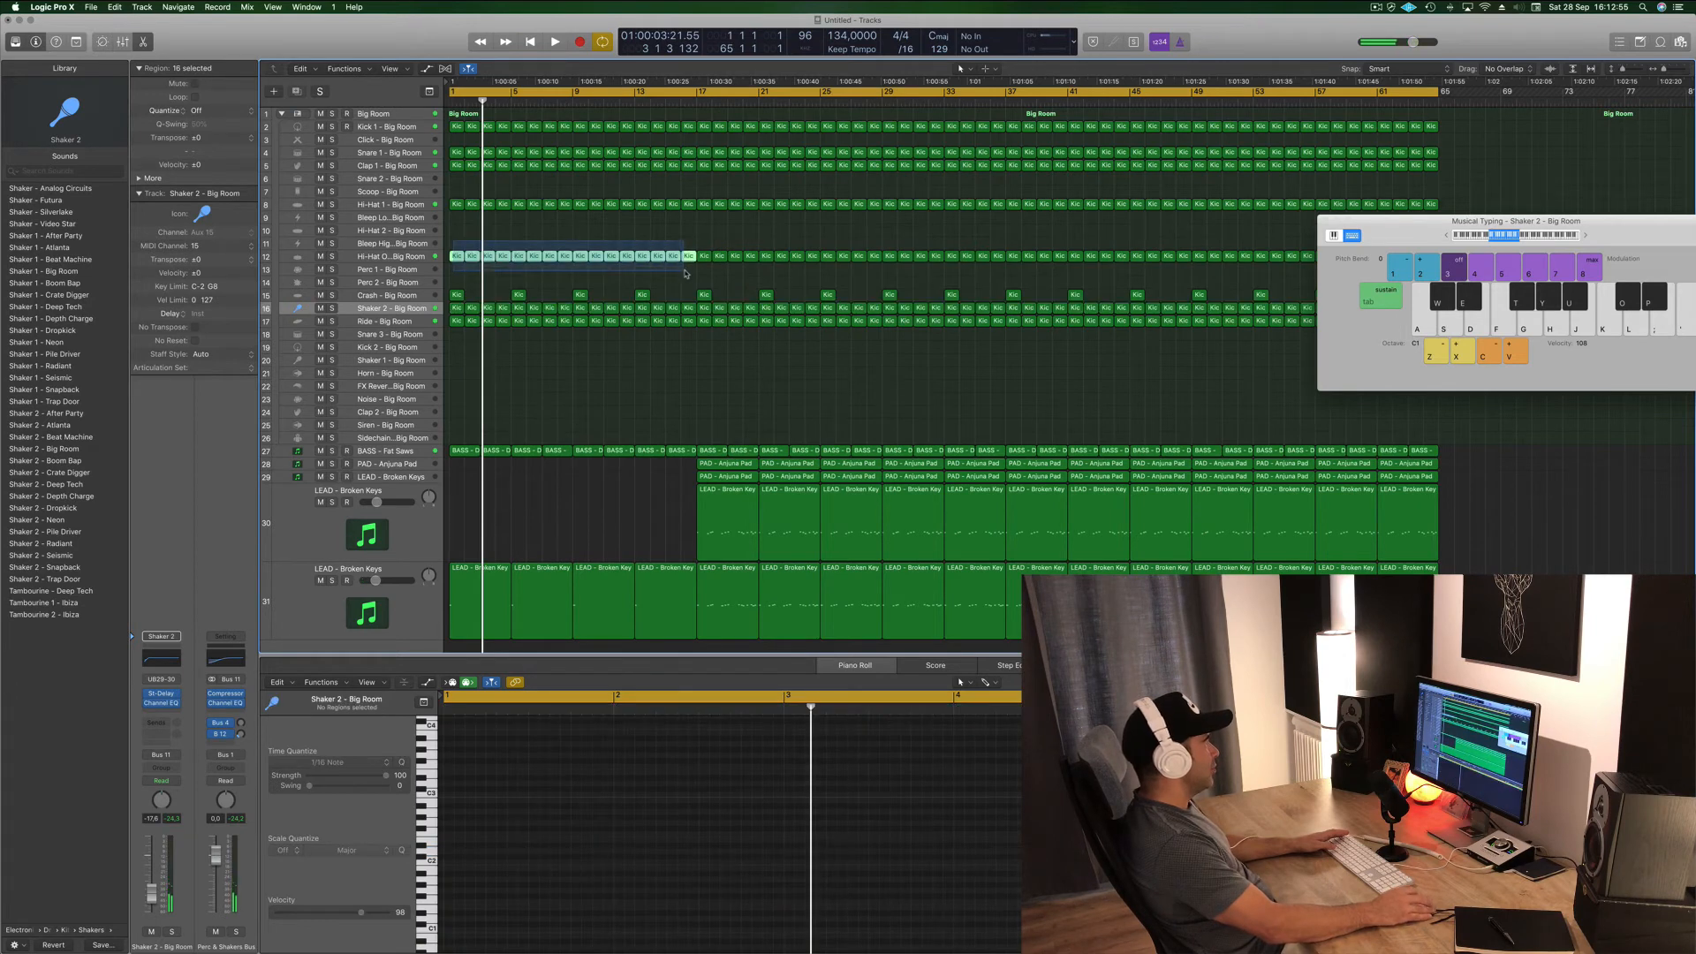
key(Delete)
key(Return)
key(space)
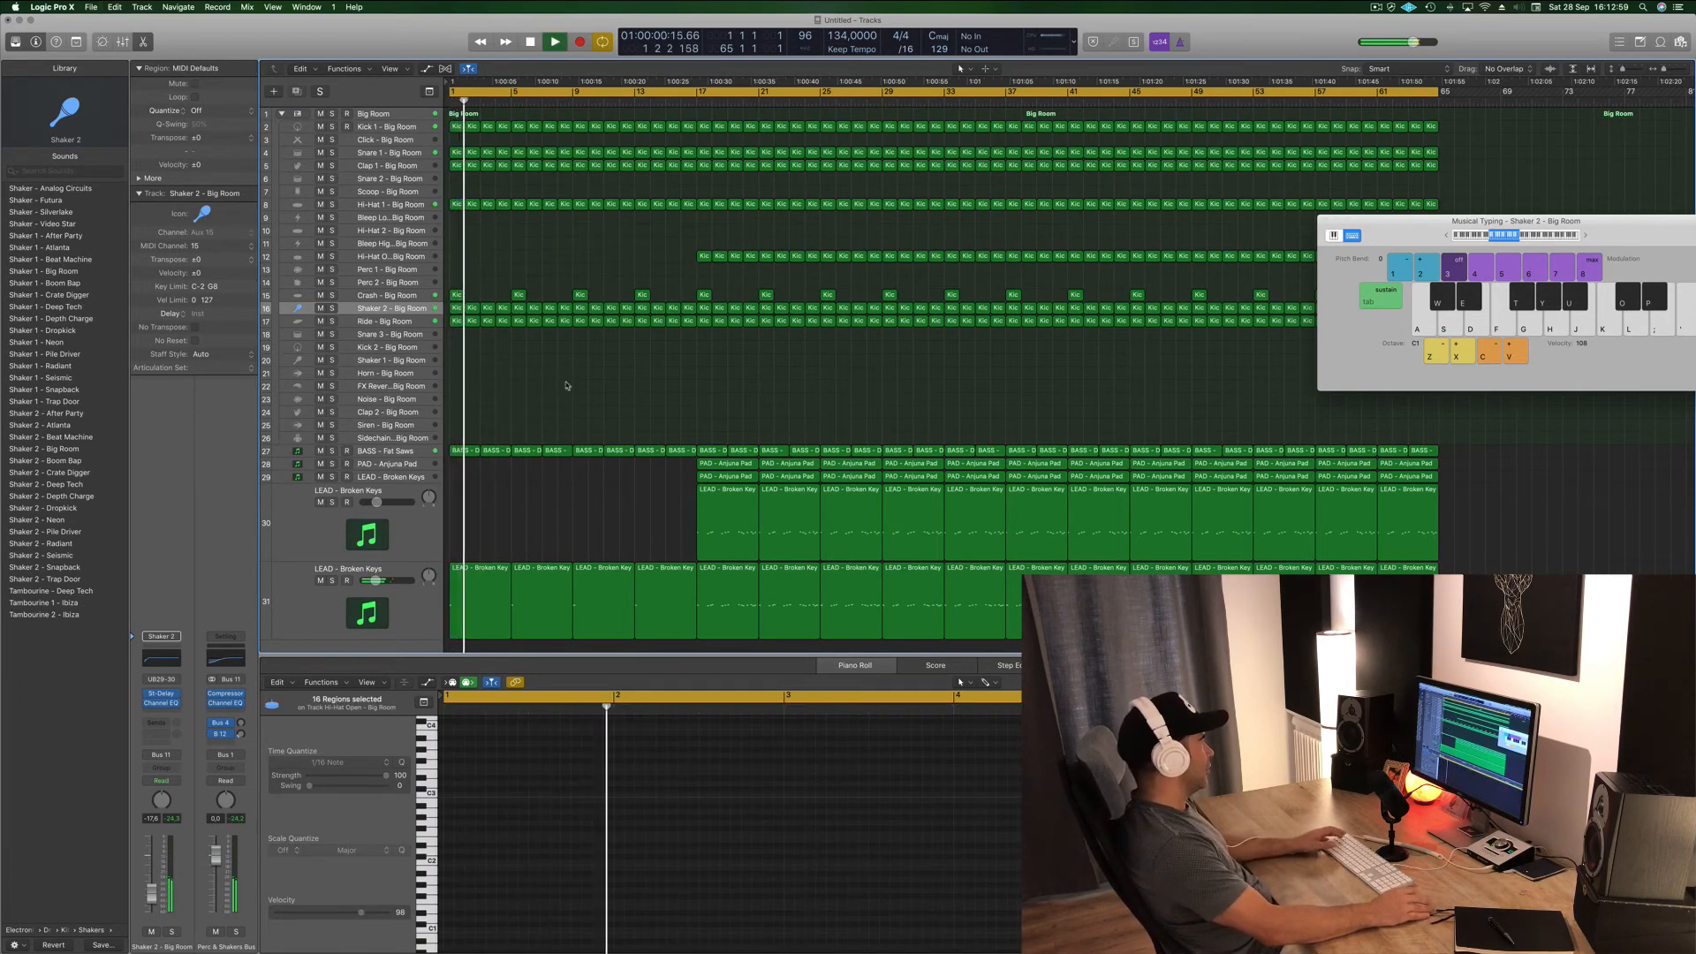
- Save the project as Episode 7 and resume playback of the arrangement
key(super+s)
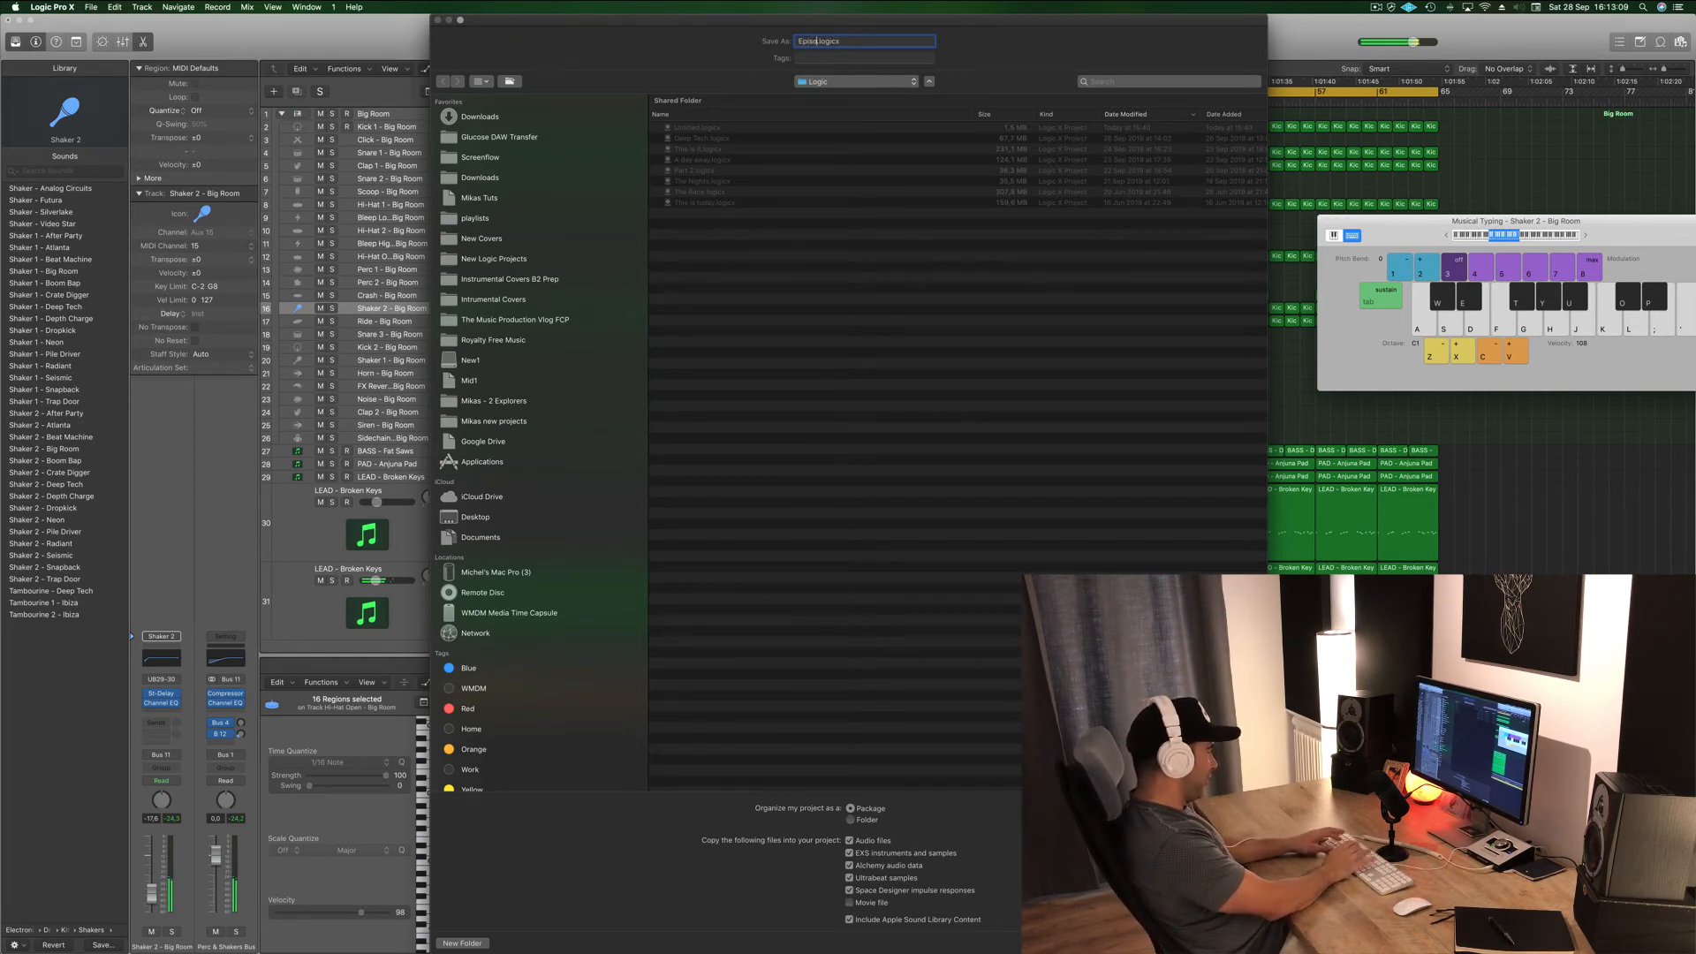
key(Return)
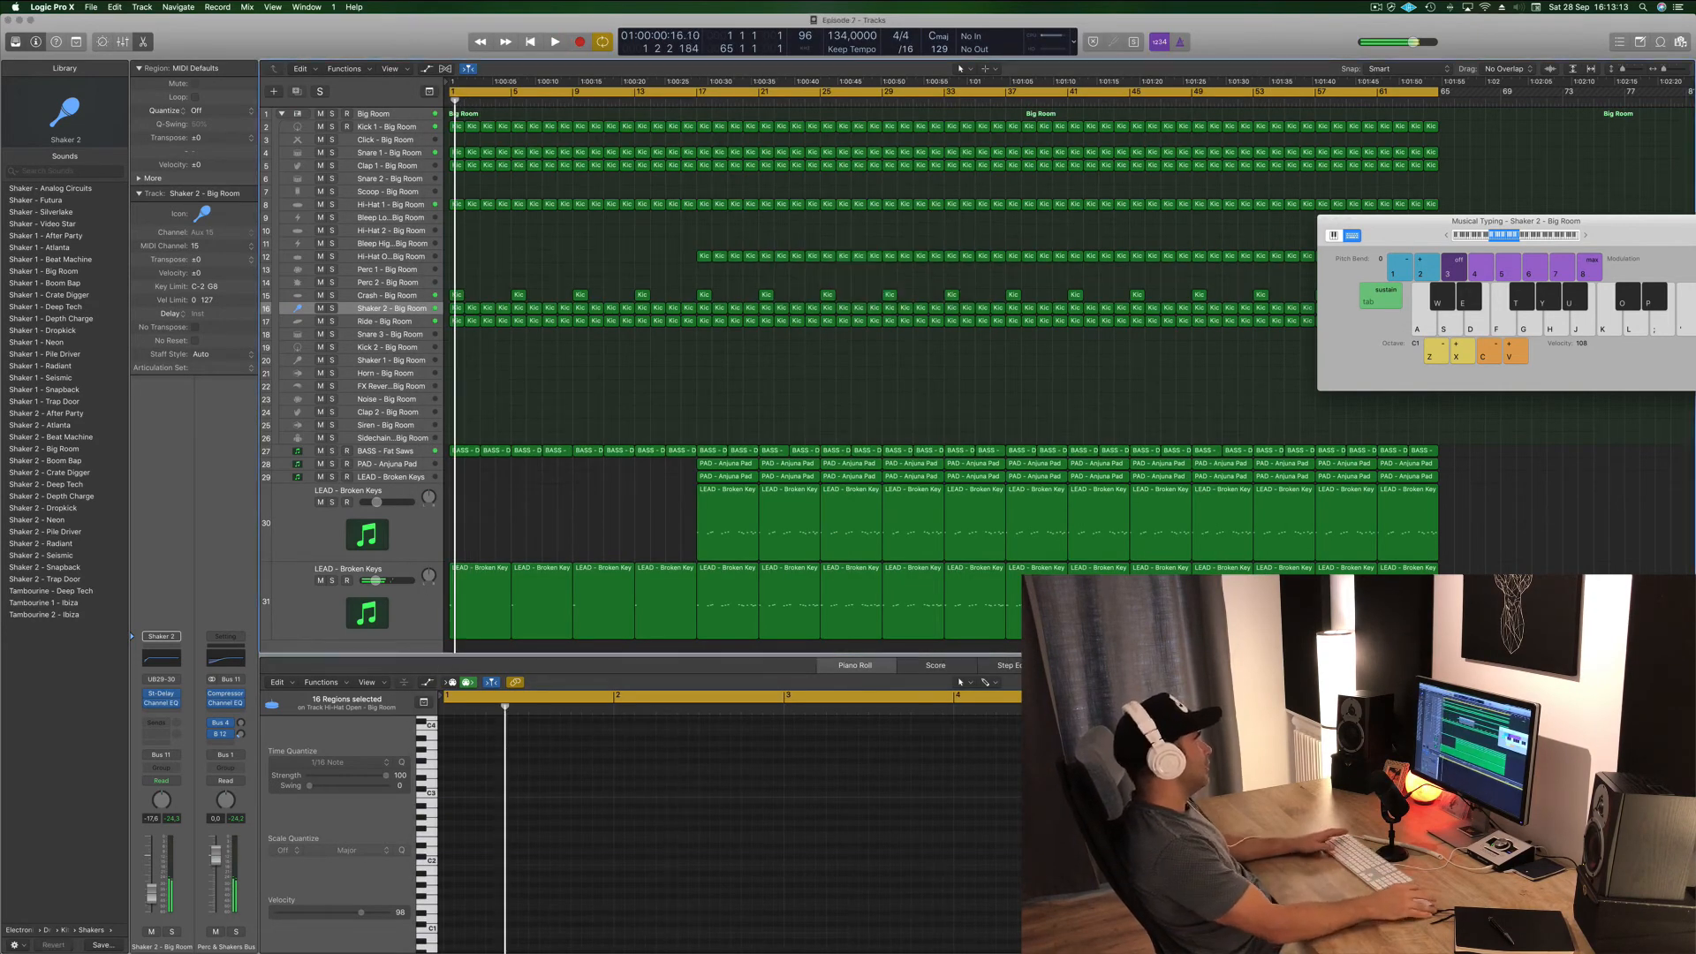
key(space)
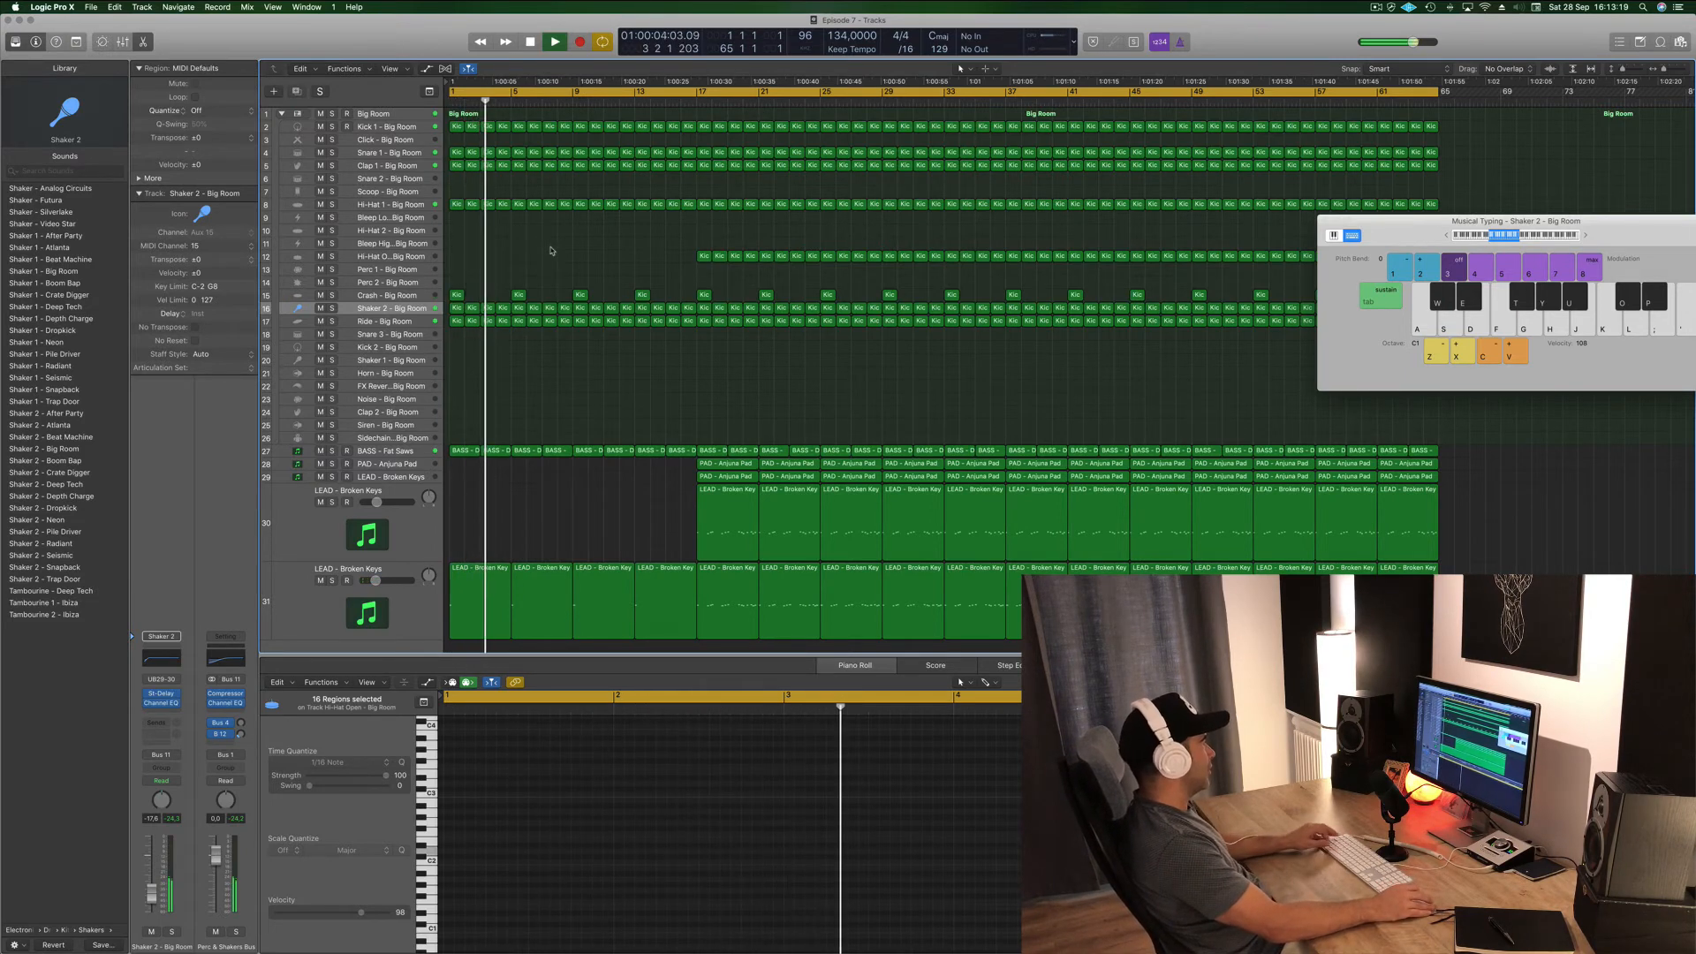
- Open the Kick 1 region at bar 4 and place a kick note near the end of the bar's last beat
key(super+Right)
key(super+Right)
key(super+Right)
key(super+Right)
key(super+Right)
key(space)
scroll(543, 137, left, 3)
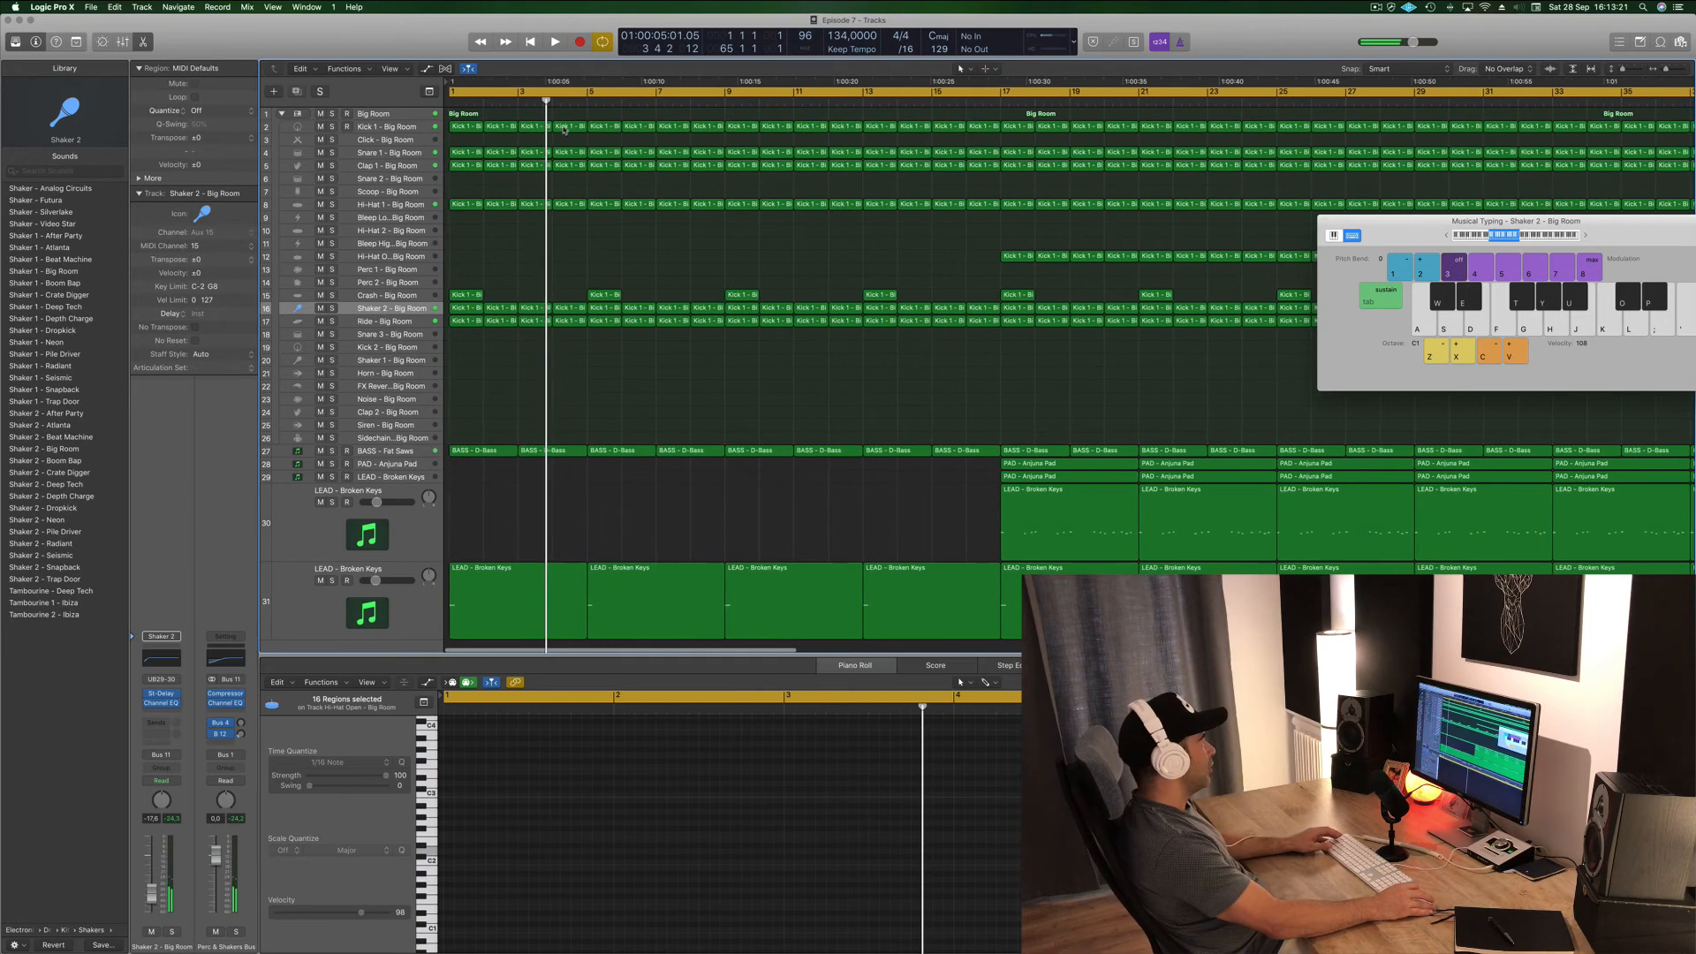
click(570, 126)
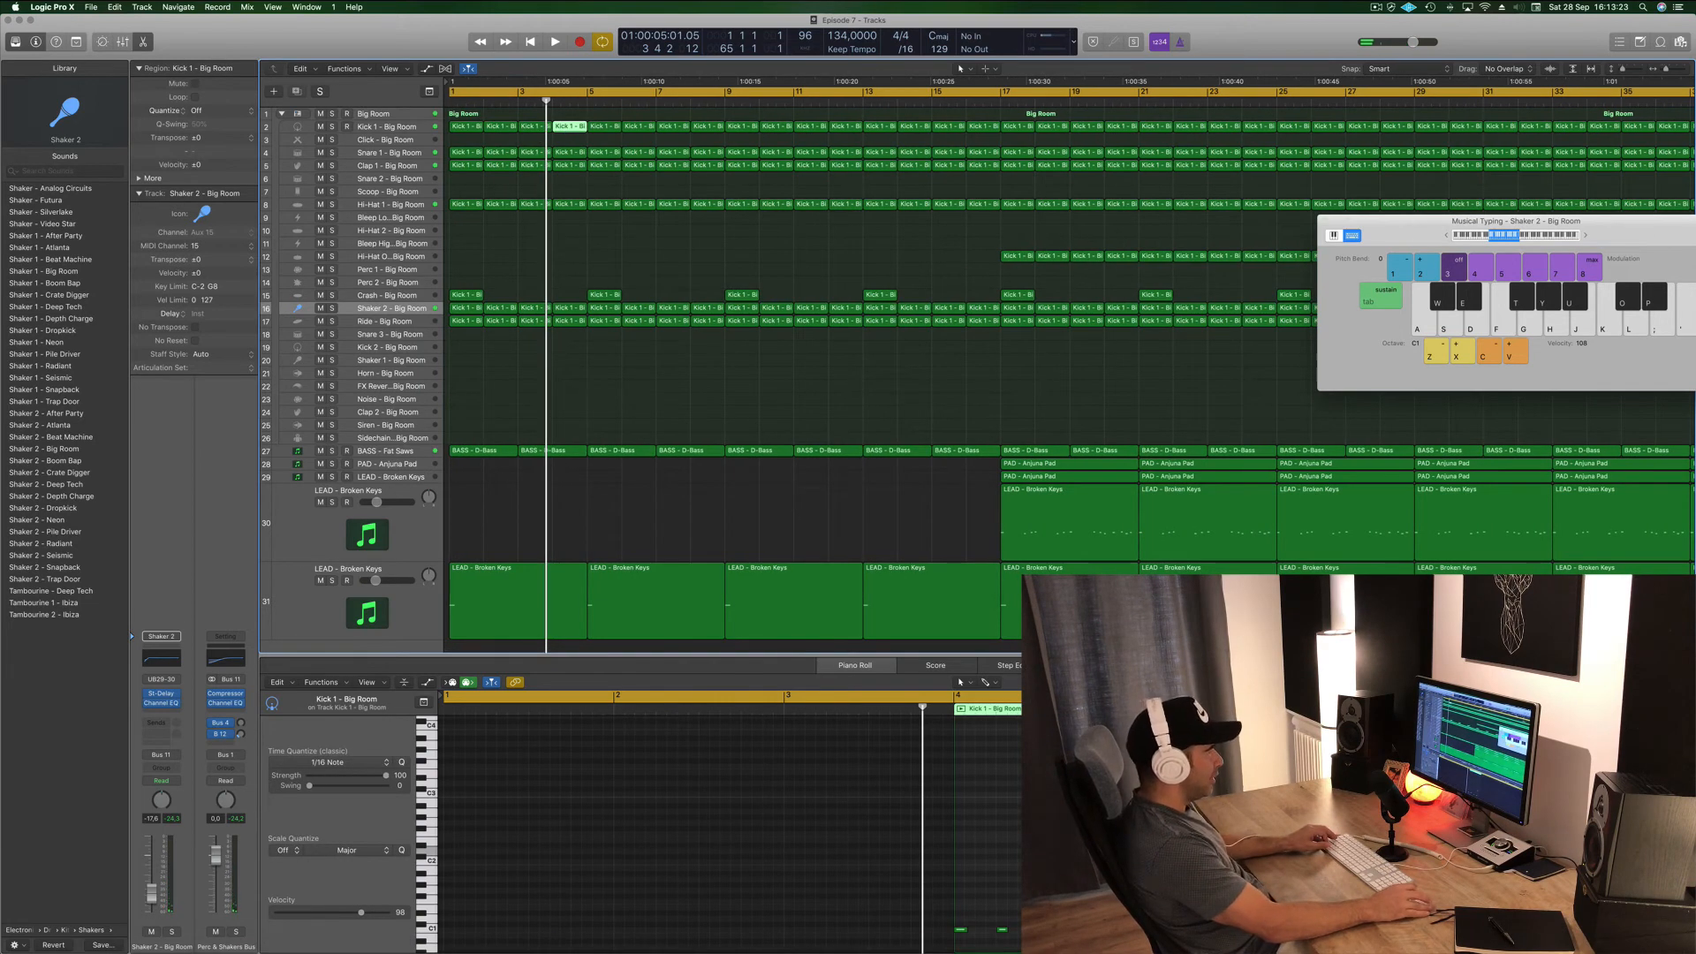
mouse_move(1098, 929)
mouse_down()
mouse_move(1098, 943)
mouse_move(1098, 906)
mouse_move(1117, 905)
mouse_up()
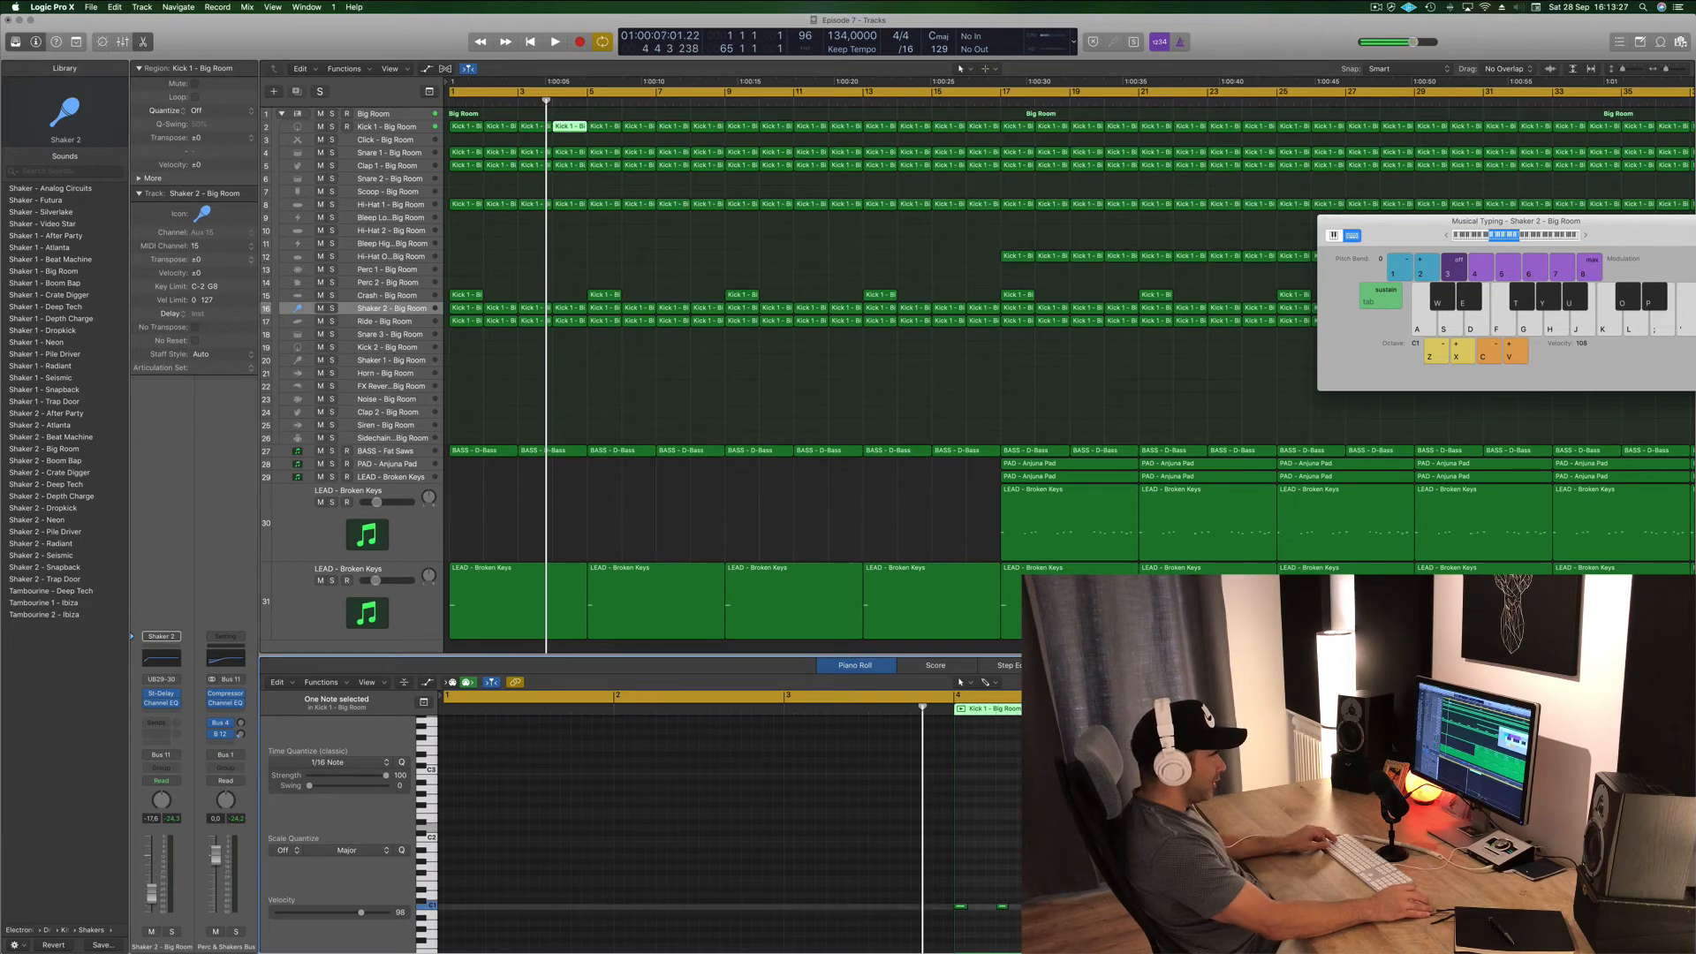
- Play the first bars of the arrangement to check the edited Kick 1 region at bar 4
key(space)
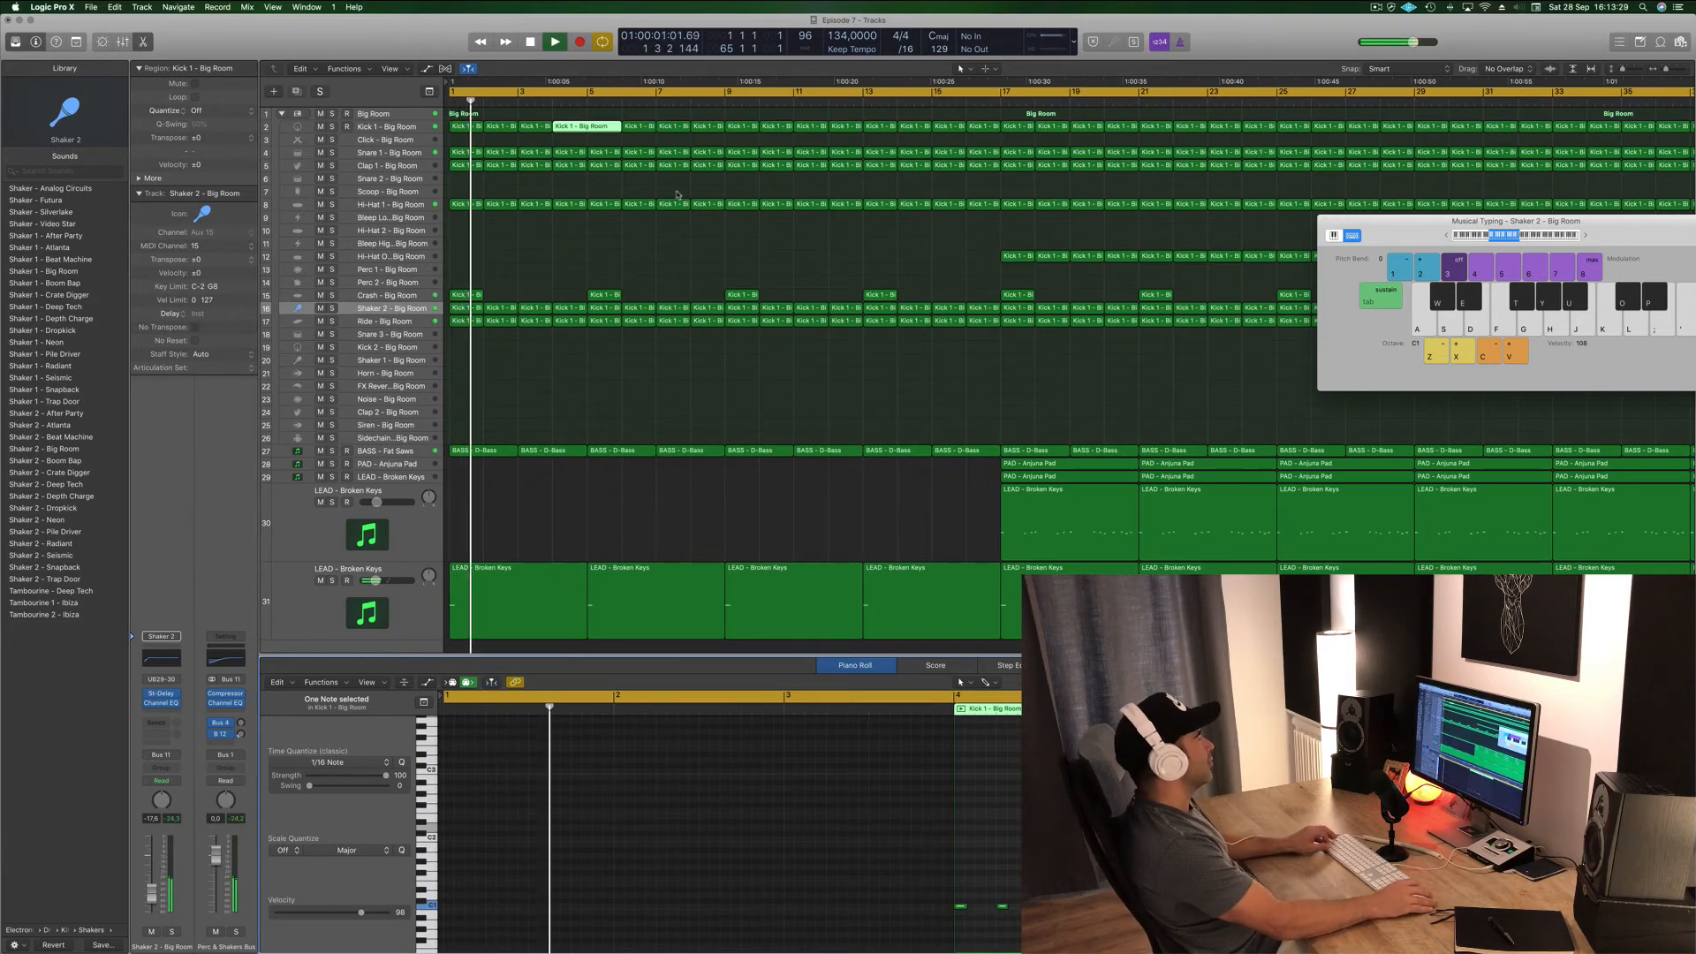
scroll(587, 246, left, 5)
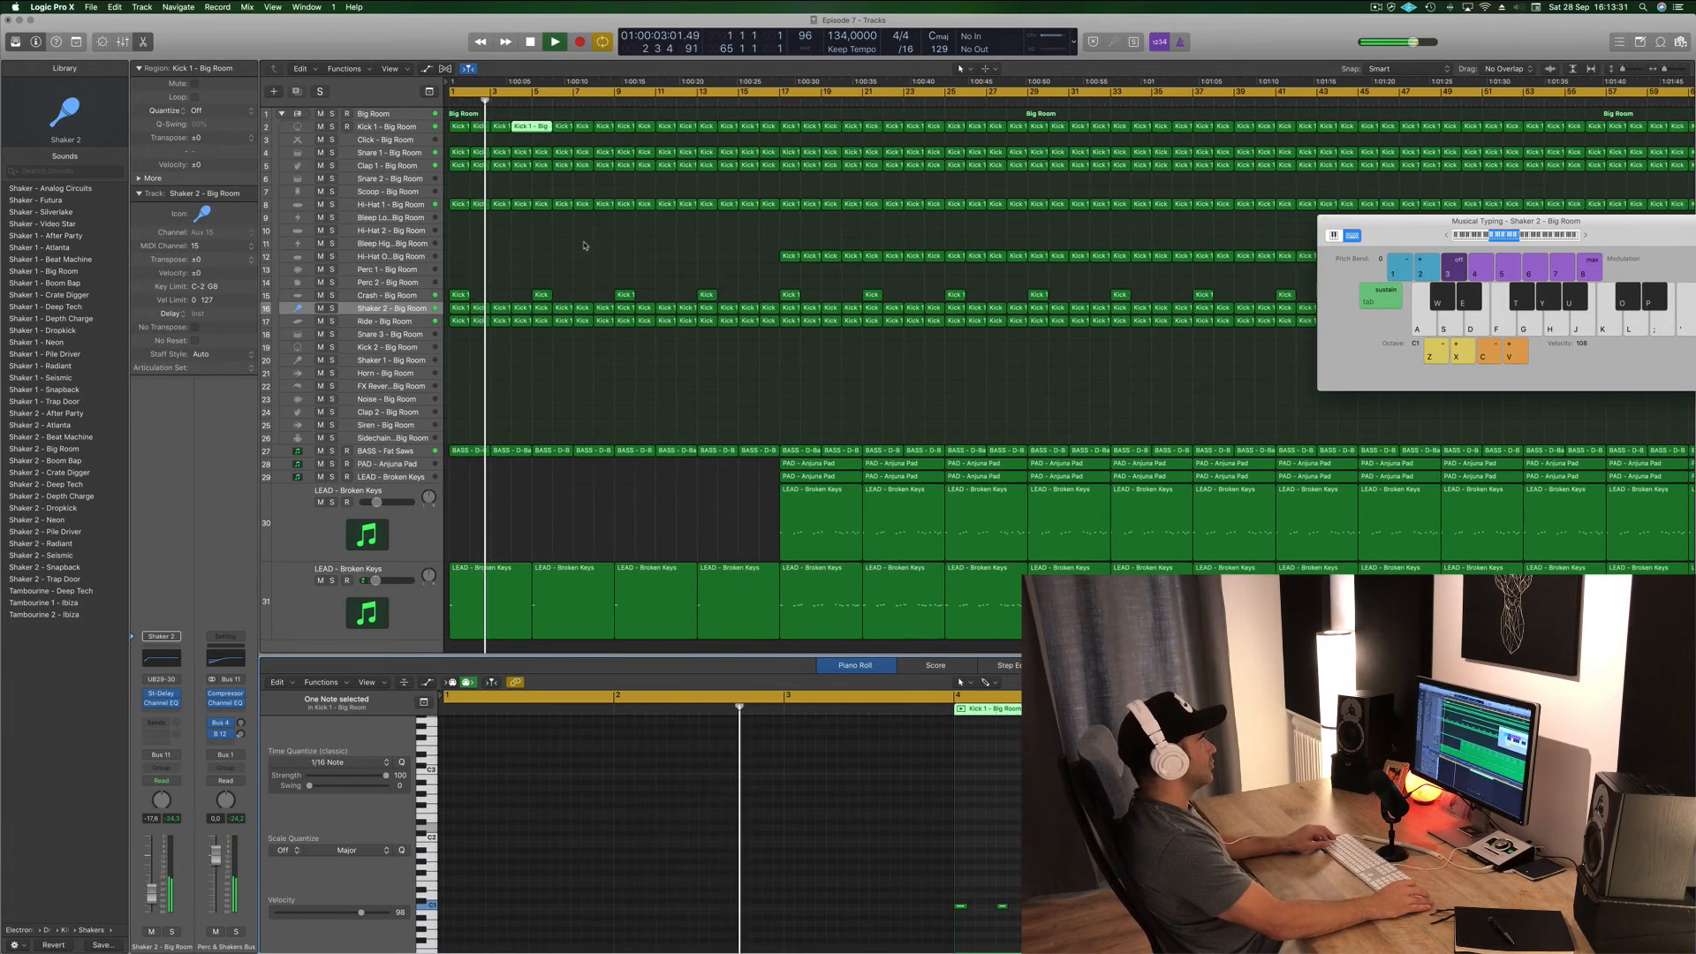
click(544, 143)
key(l)
click(532, 127)
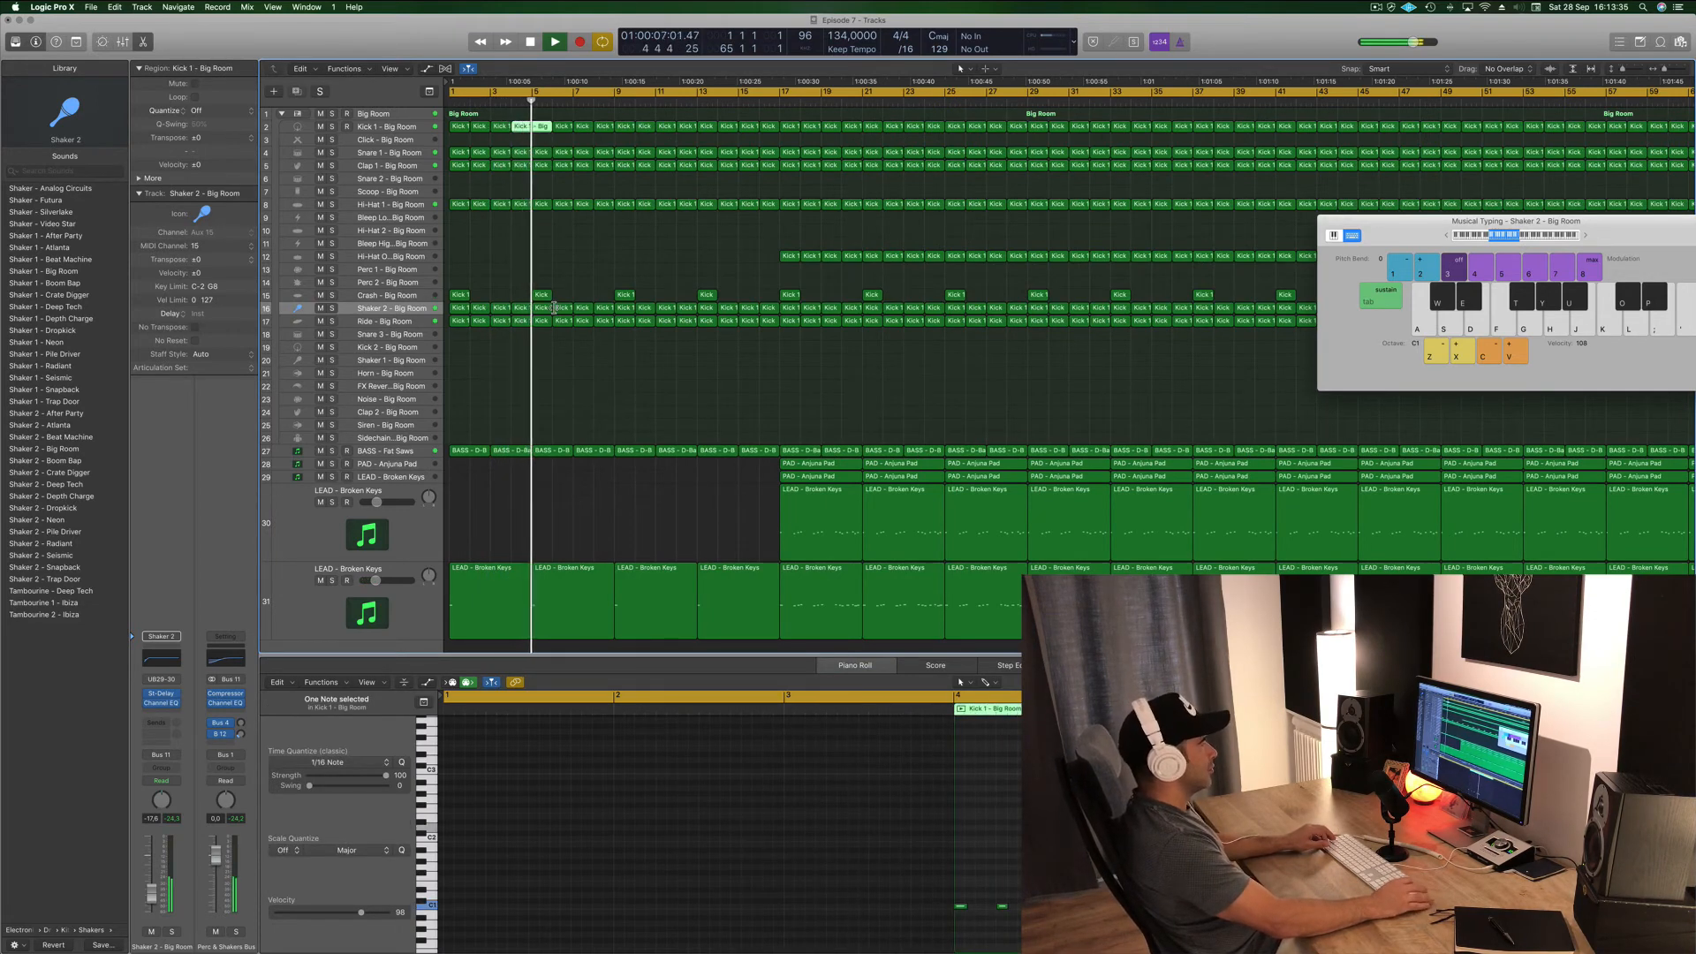
key(space)
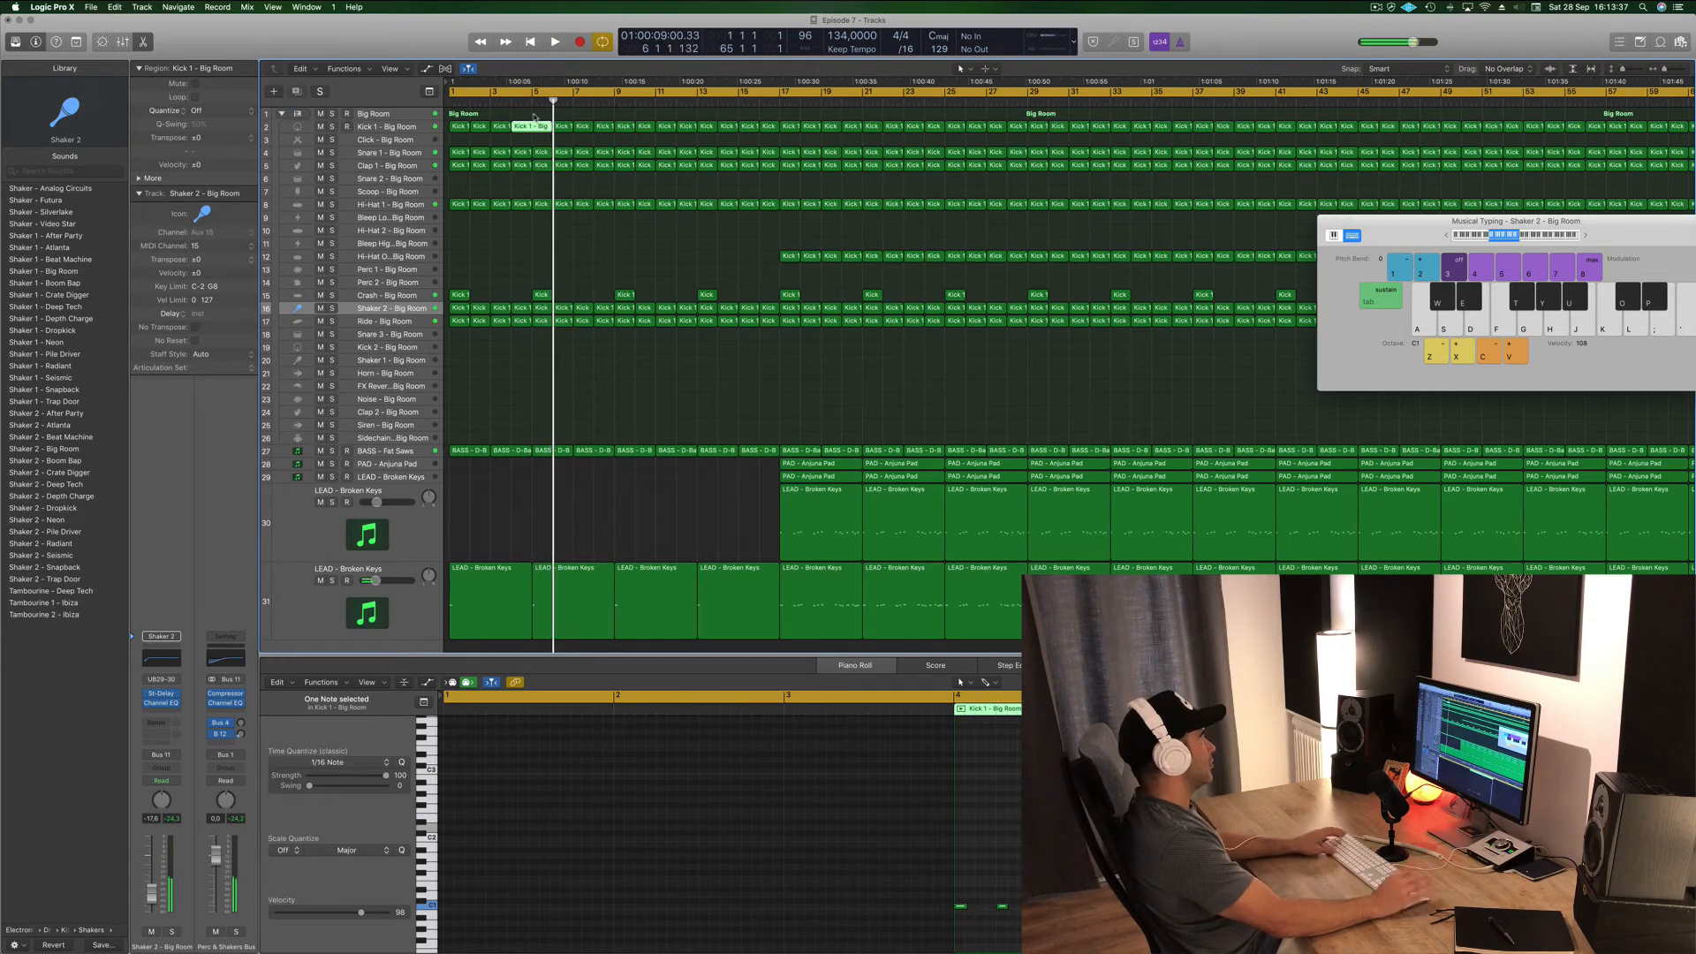
super+double_click(534, 126)
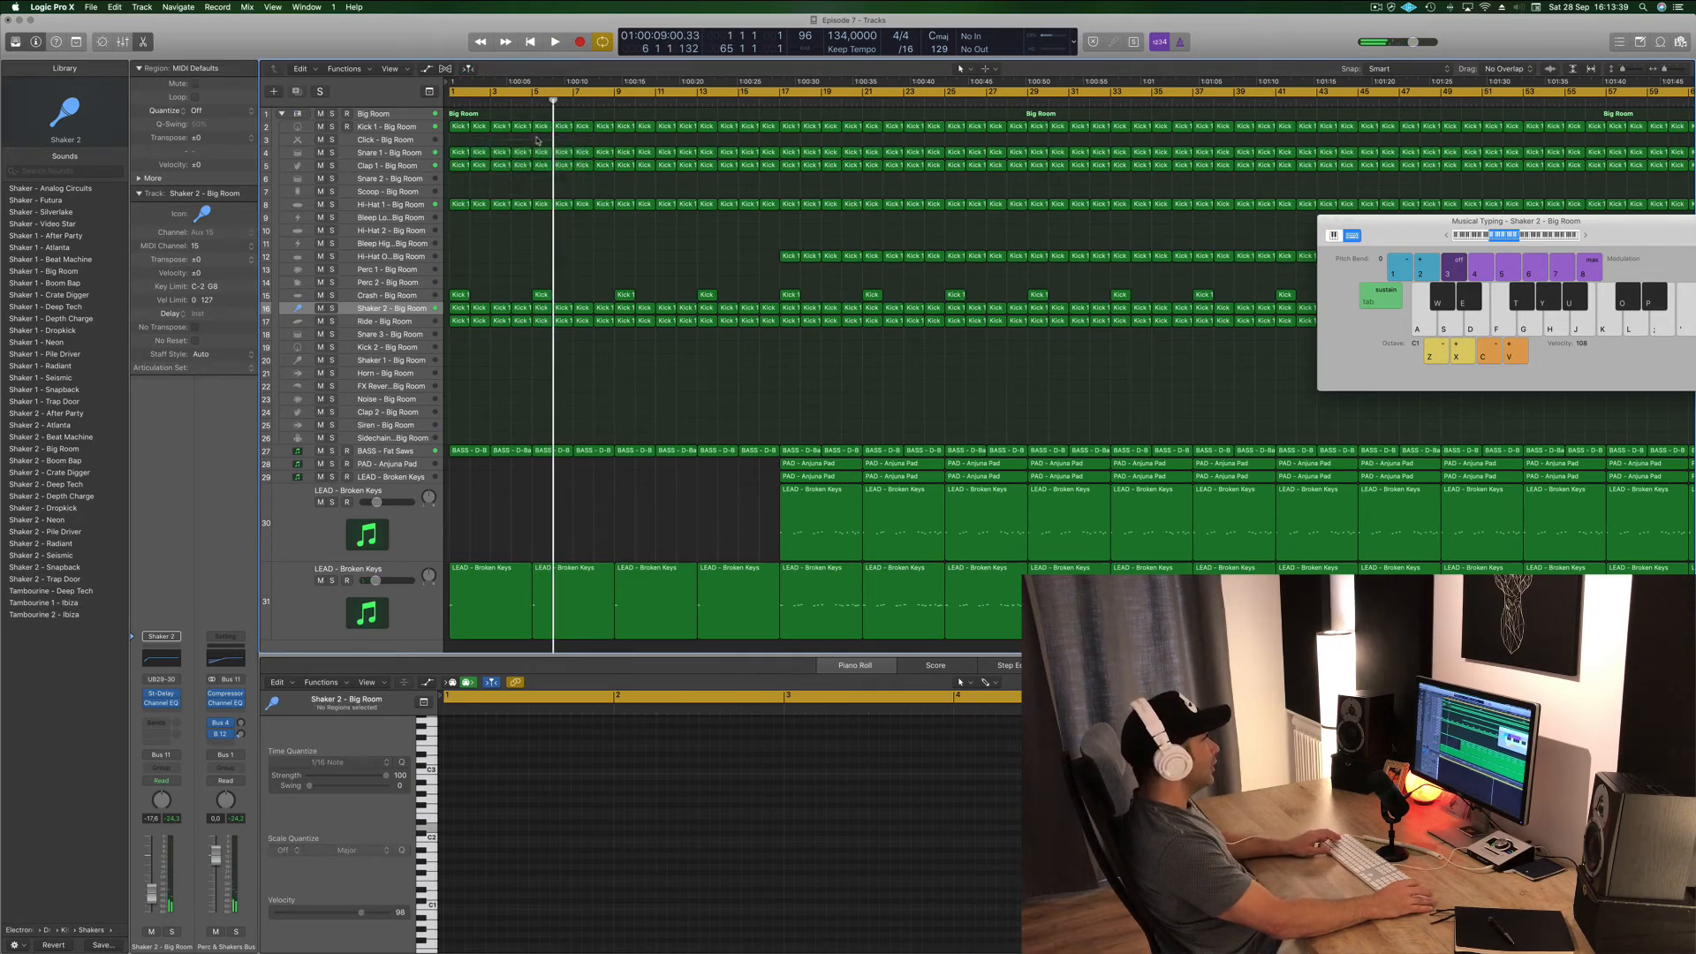
drag(552, 121, 766, 141)
key(Delete)
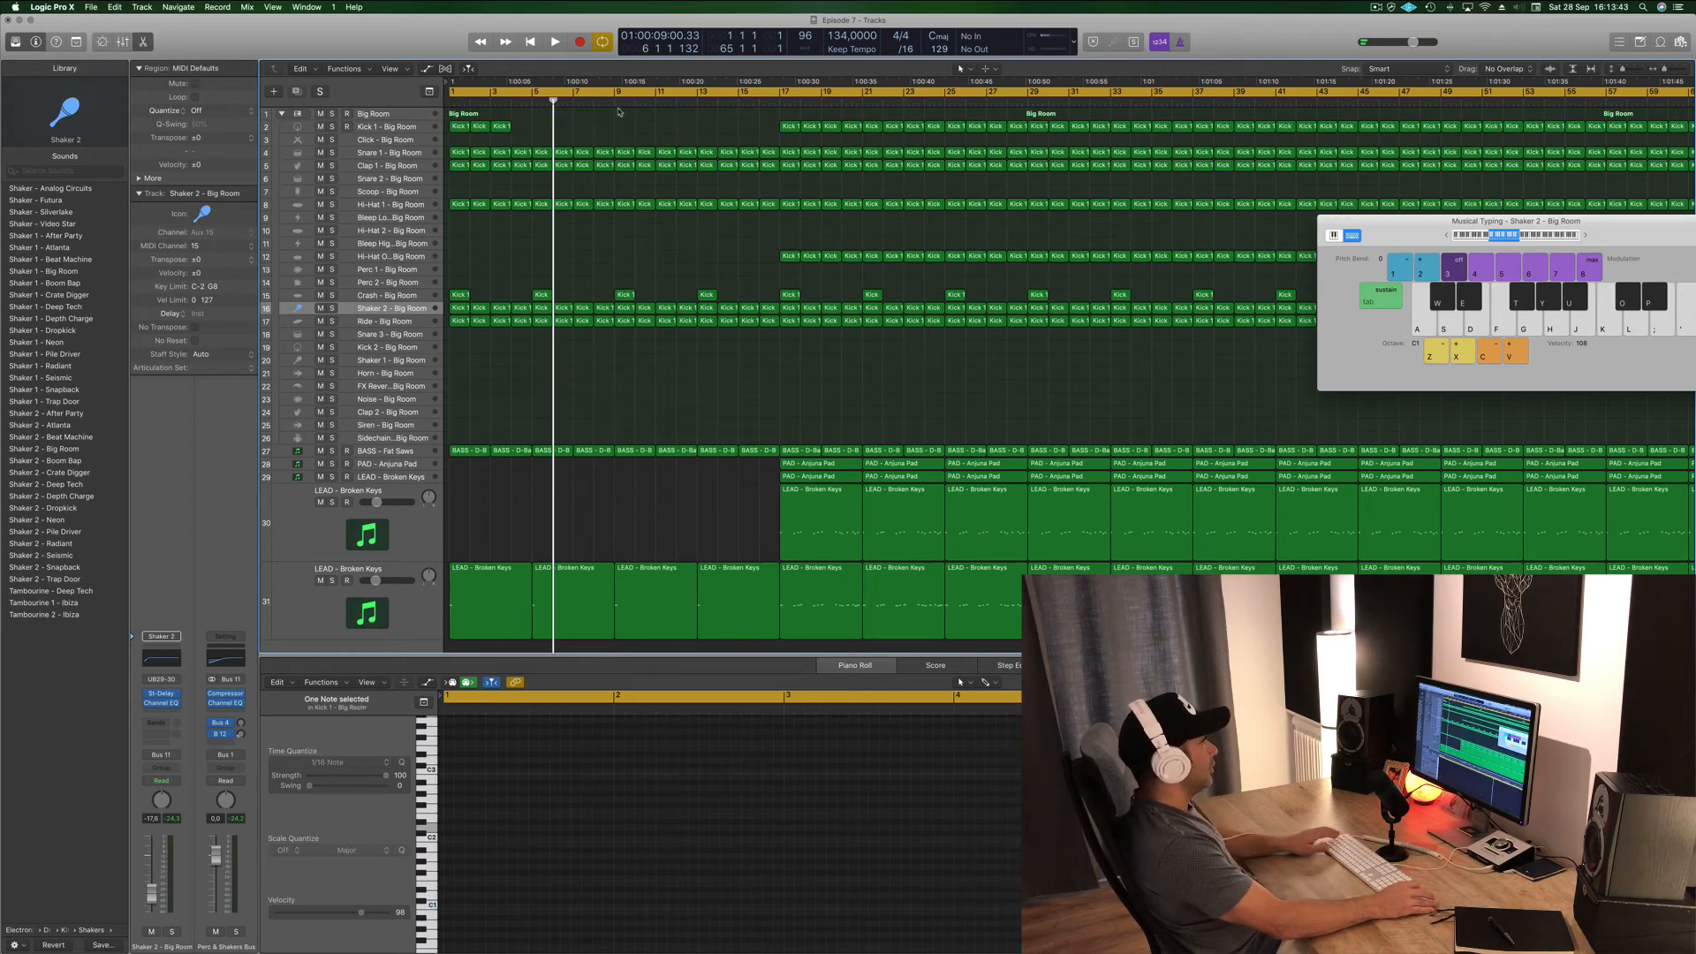
key(super+z)
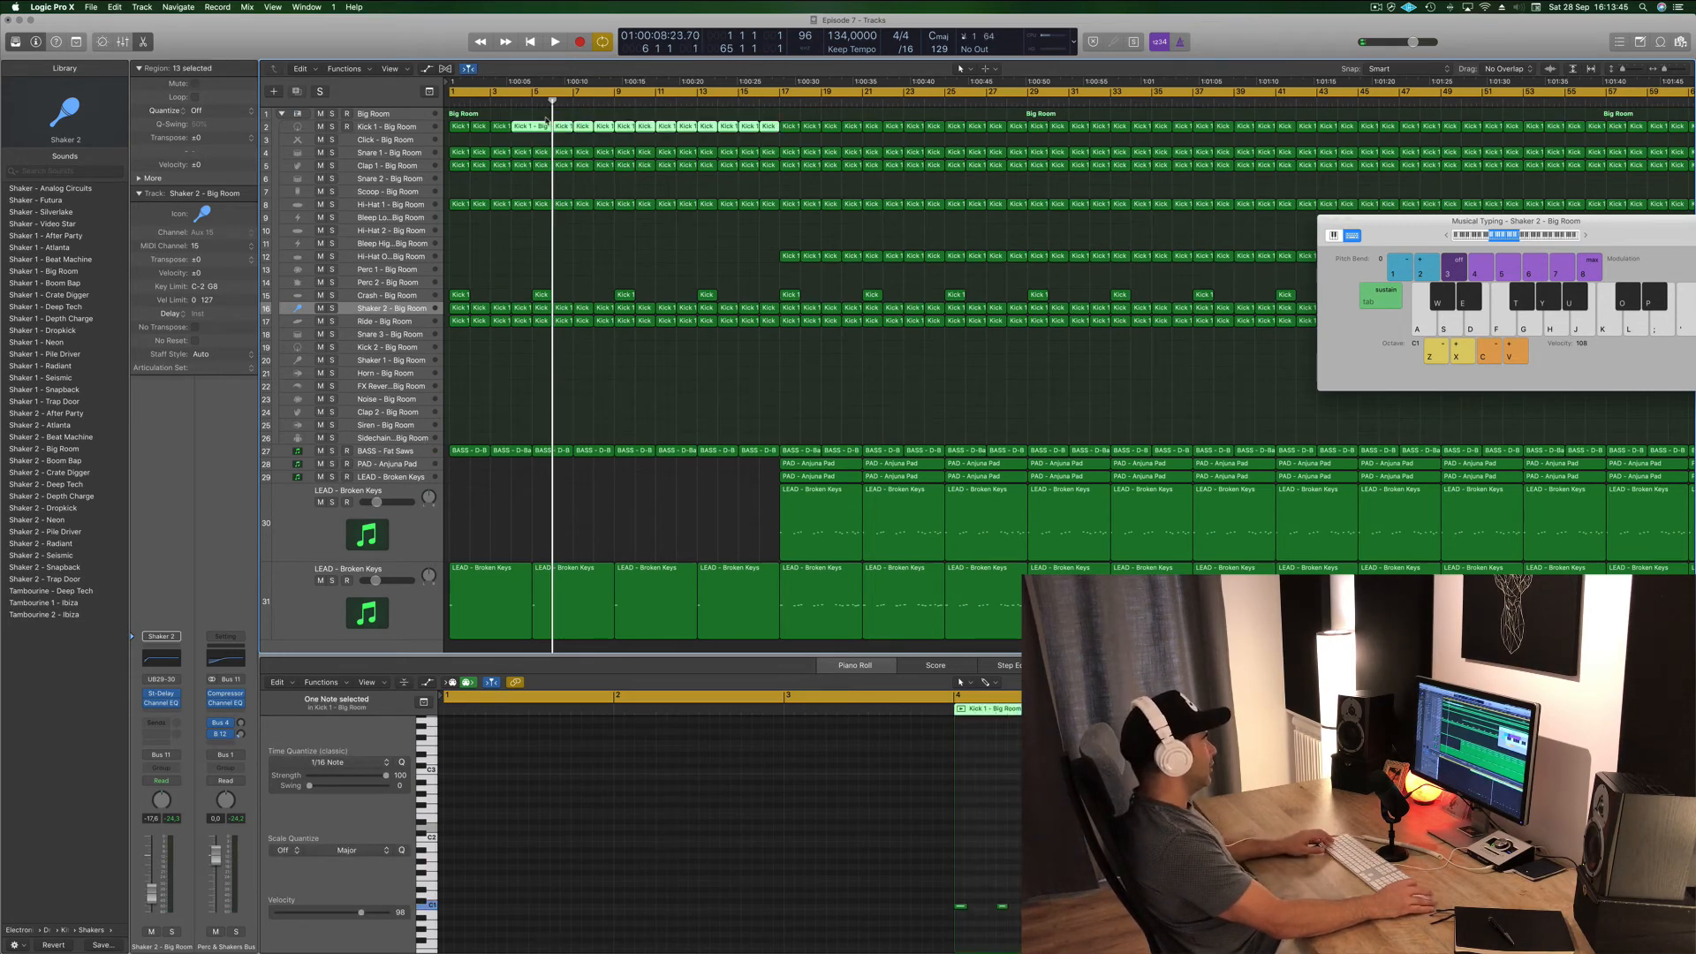
- Divide the extended Kick 1 region at bar 5, splitting its crossing notes, and repeat the kick pattern through bar 16
super+double_click(535, 126)
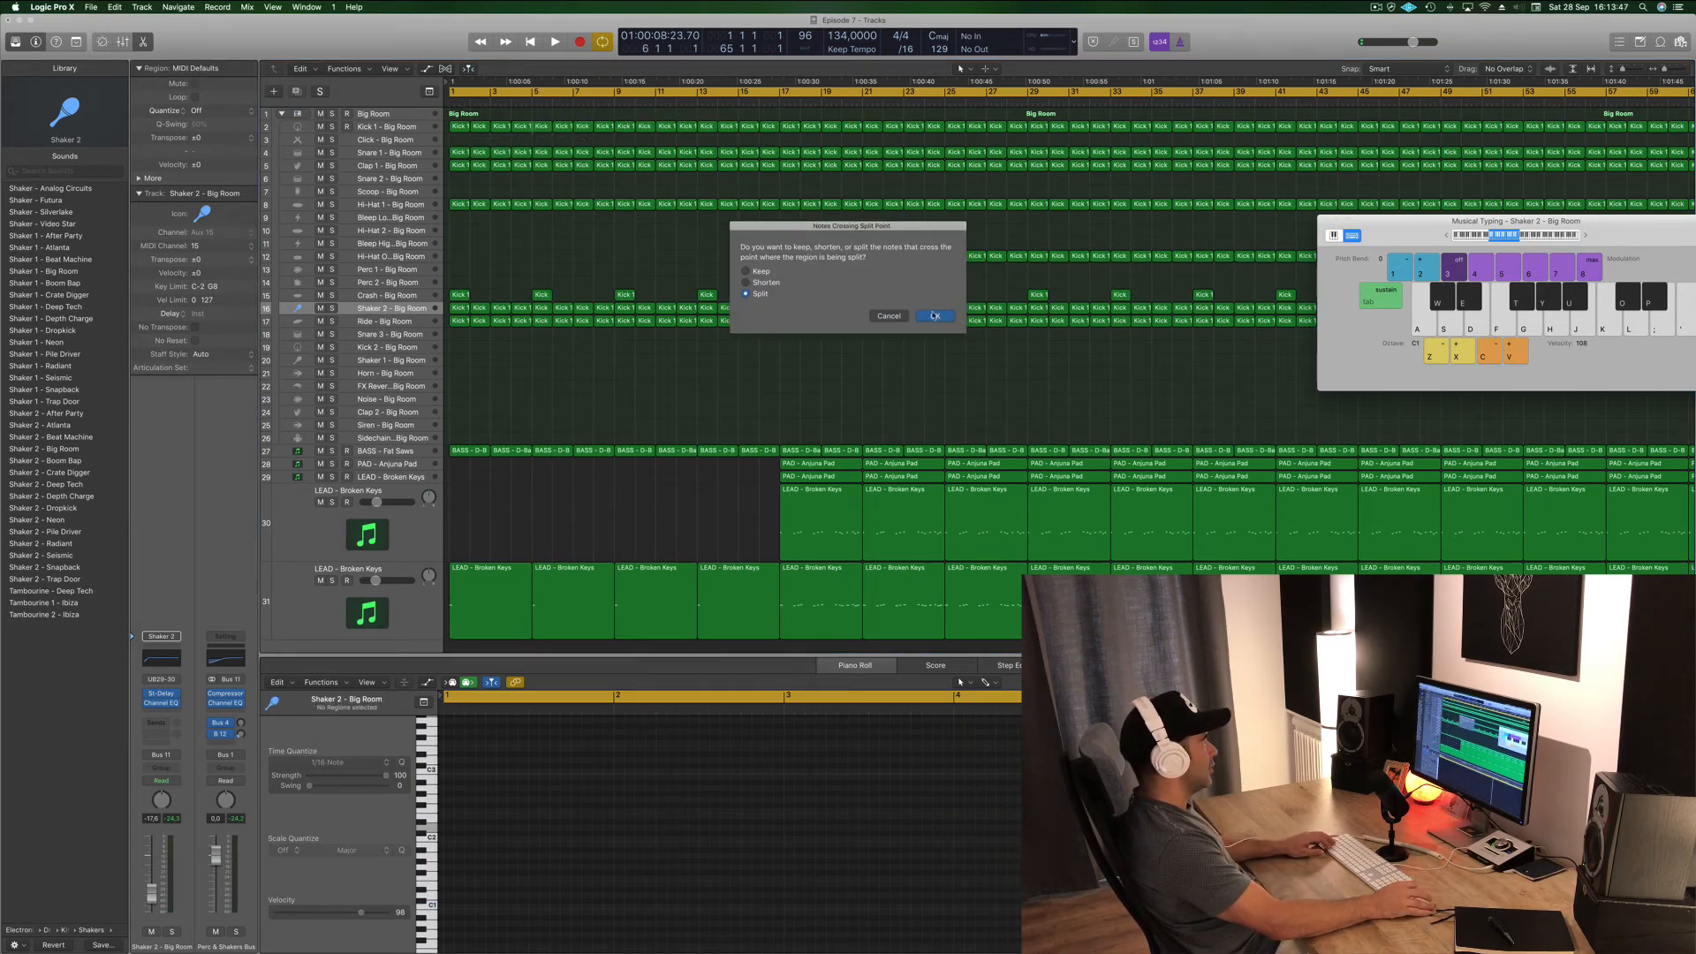
click(944, 316)
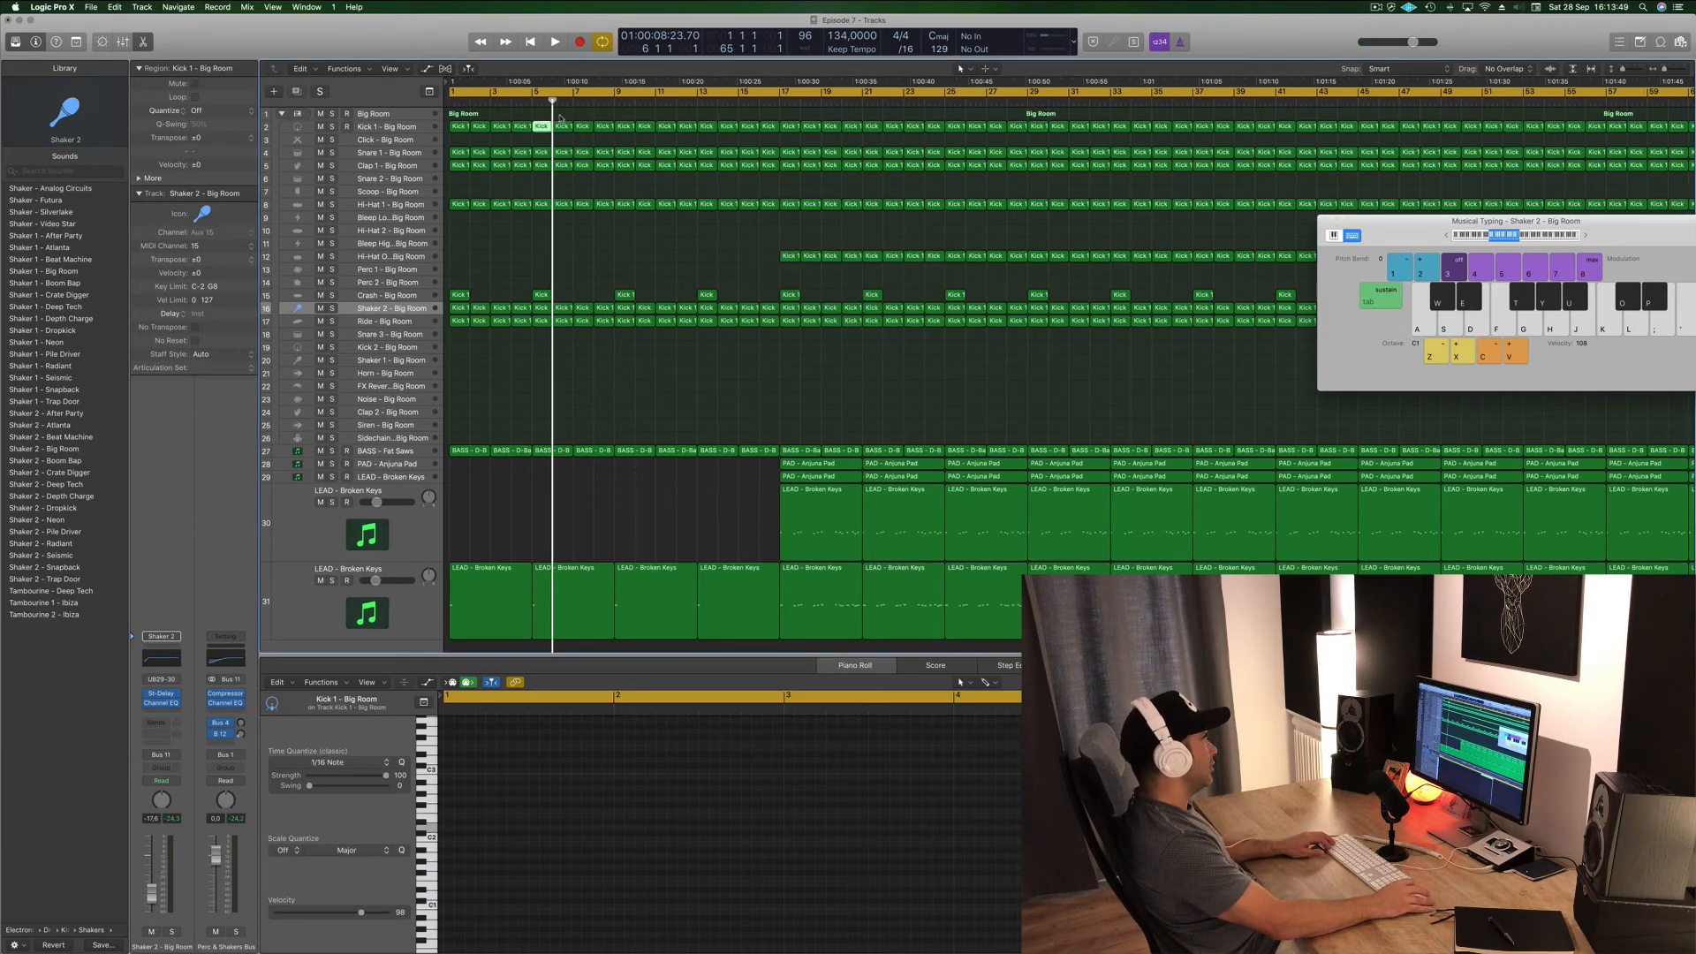
click(522, 126)
drag(541, 114, 628, 139)
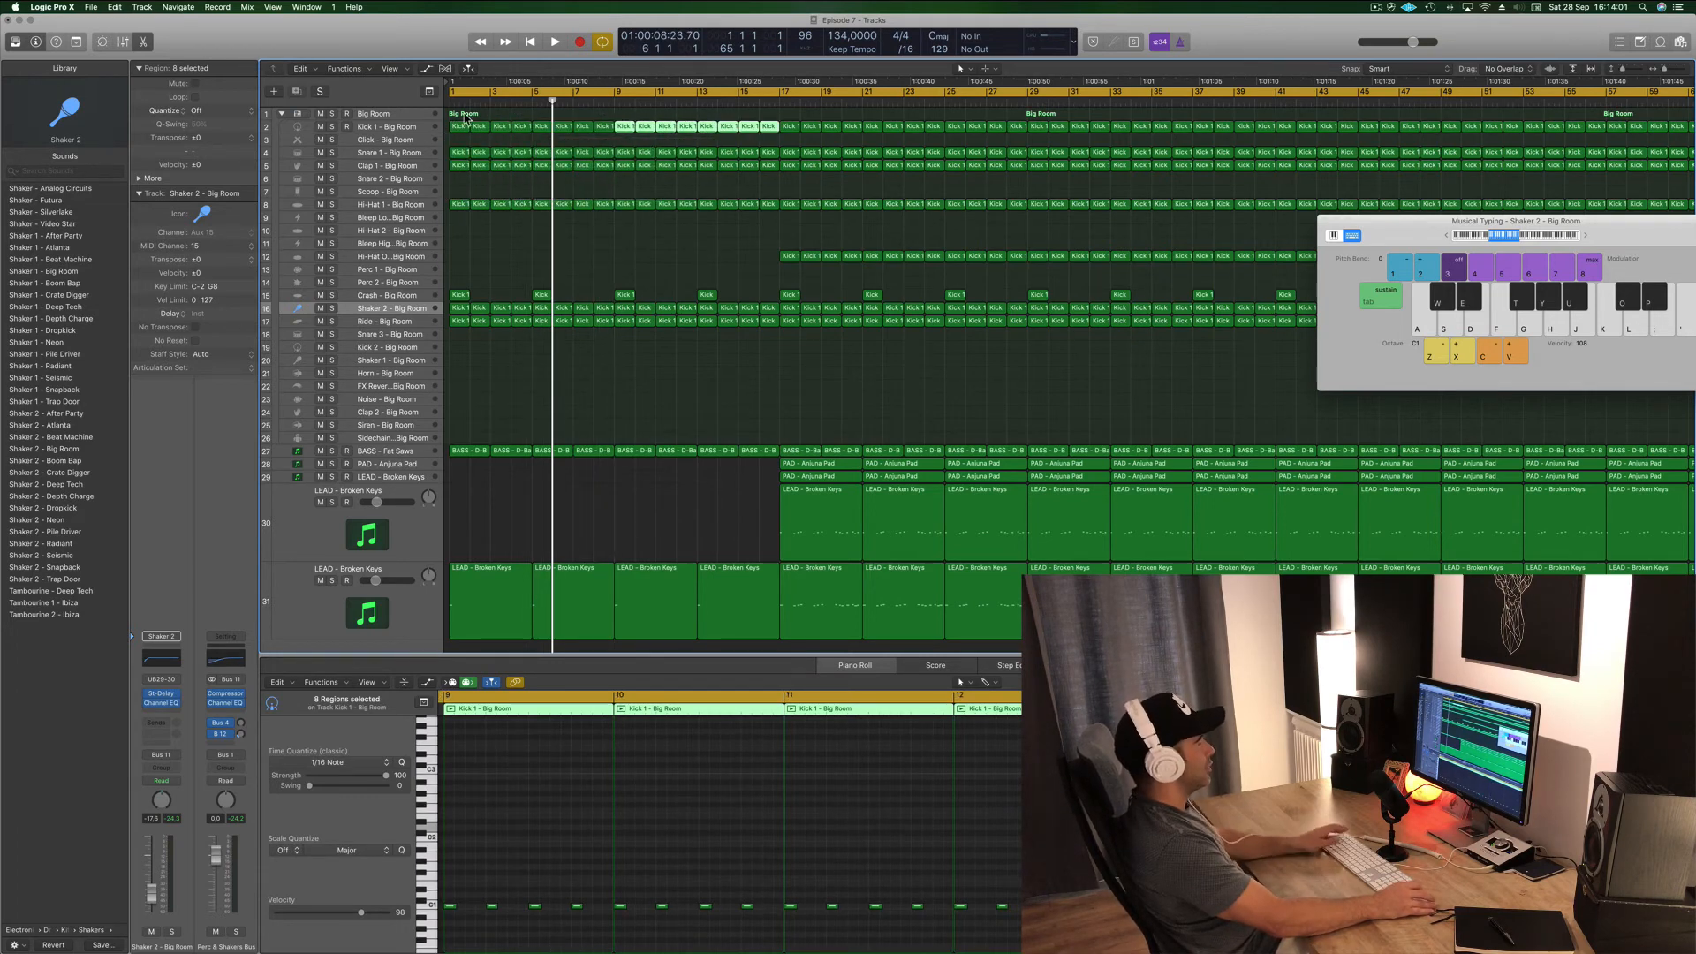
- Play the arrangement and delete the Hi-Hat 1 and Clap 1 regions at bar 16
key(space)
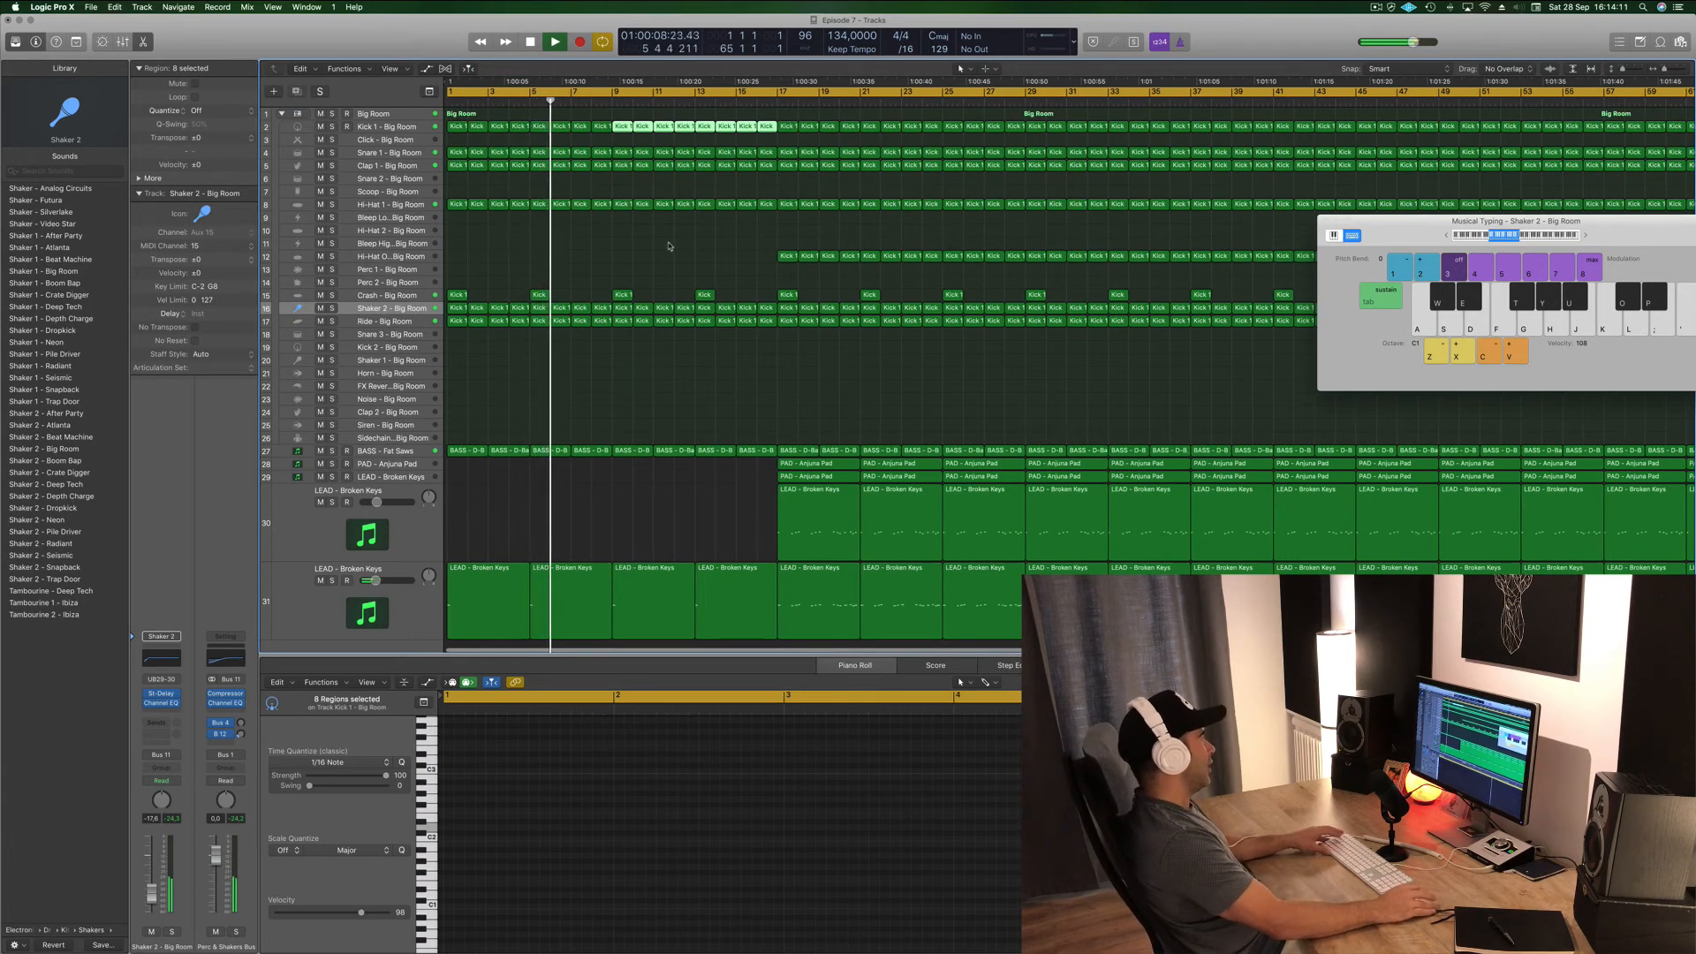
click(770, 205)
key(BackSpace)
key(super+Right)
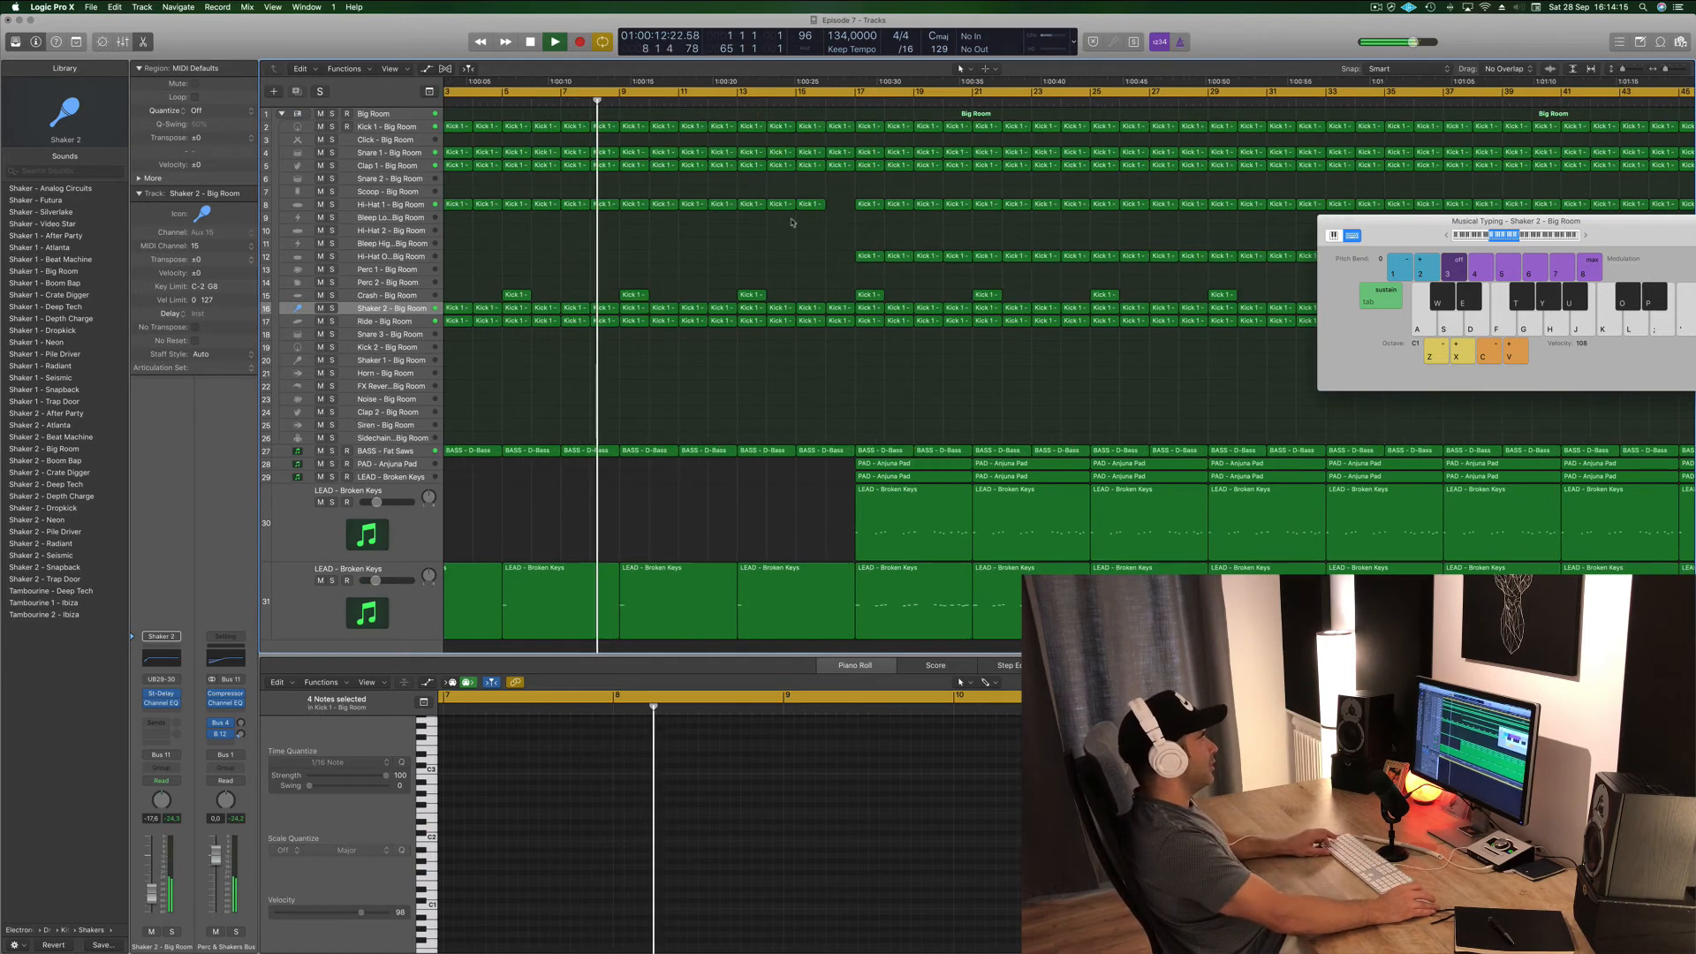
click(840, 166)
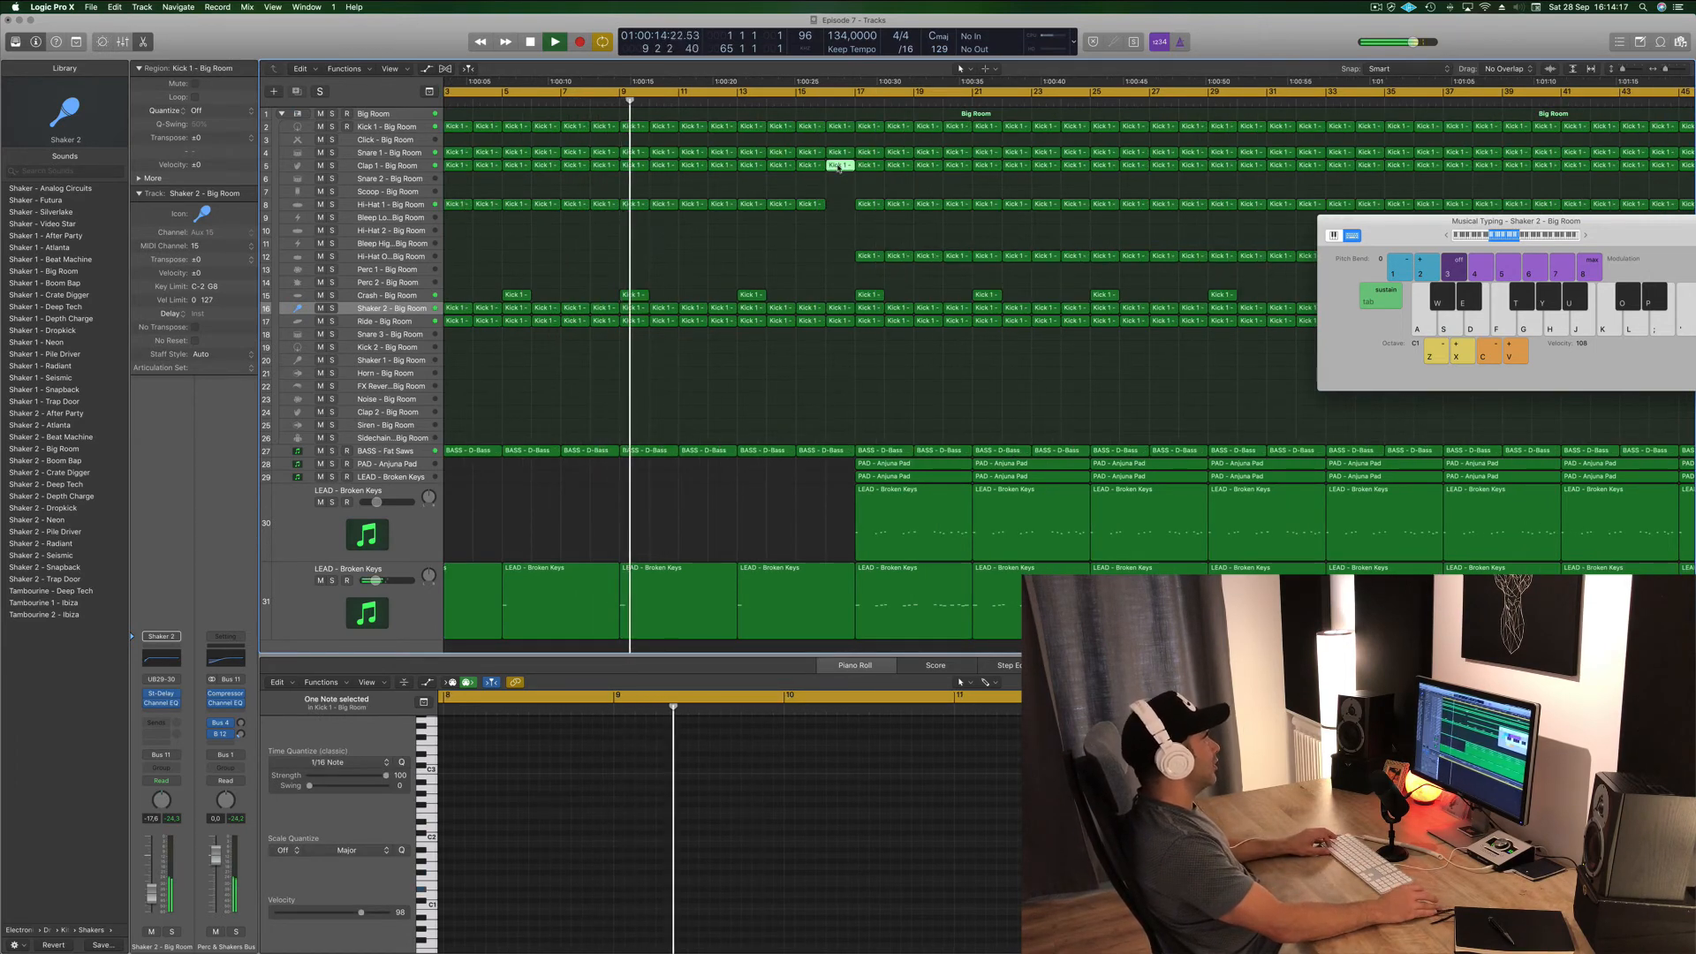
scroll(843, 168, left, 1)
key(BackSpace)
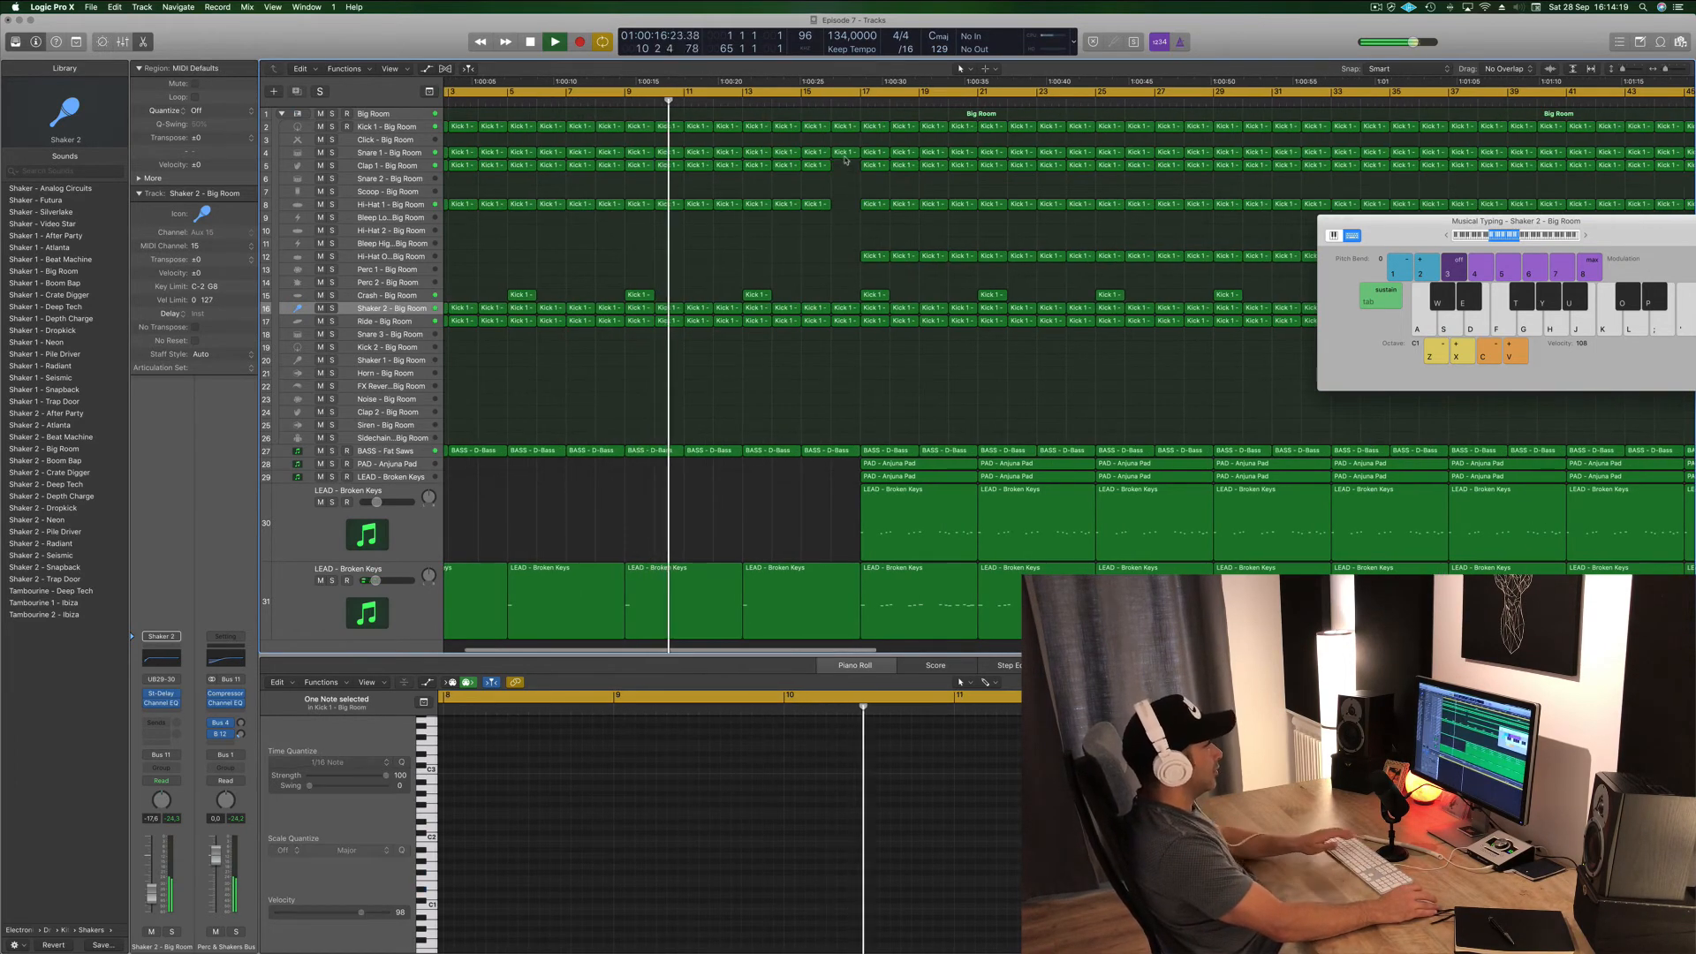
- Delete the Snare 1 region at bar 16
click(843, 153)
click(399, 155)
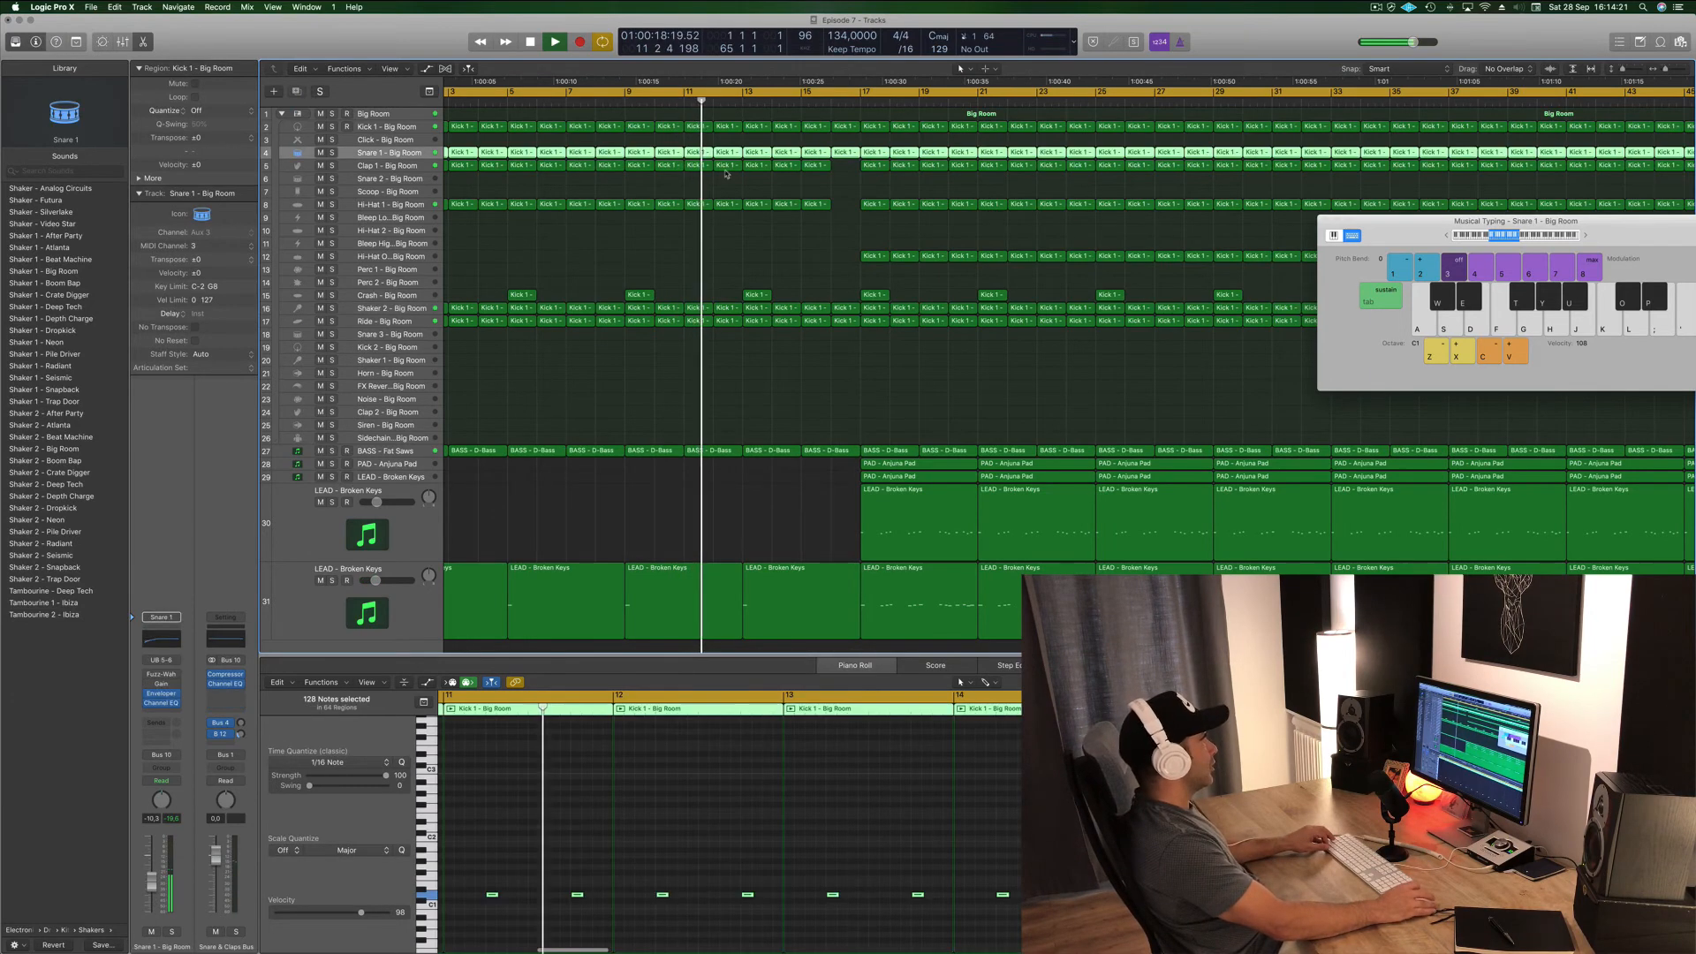
click(845, 173)
click(844, 154)
key(BackSpace)
scroll(784, 346, down, 3)
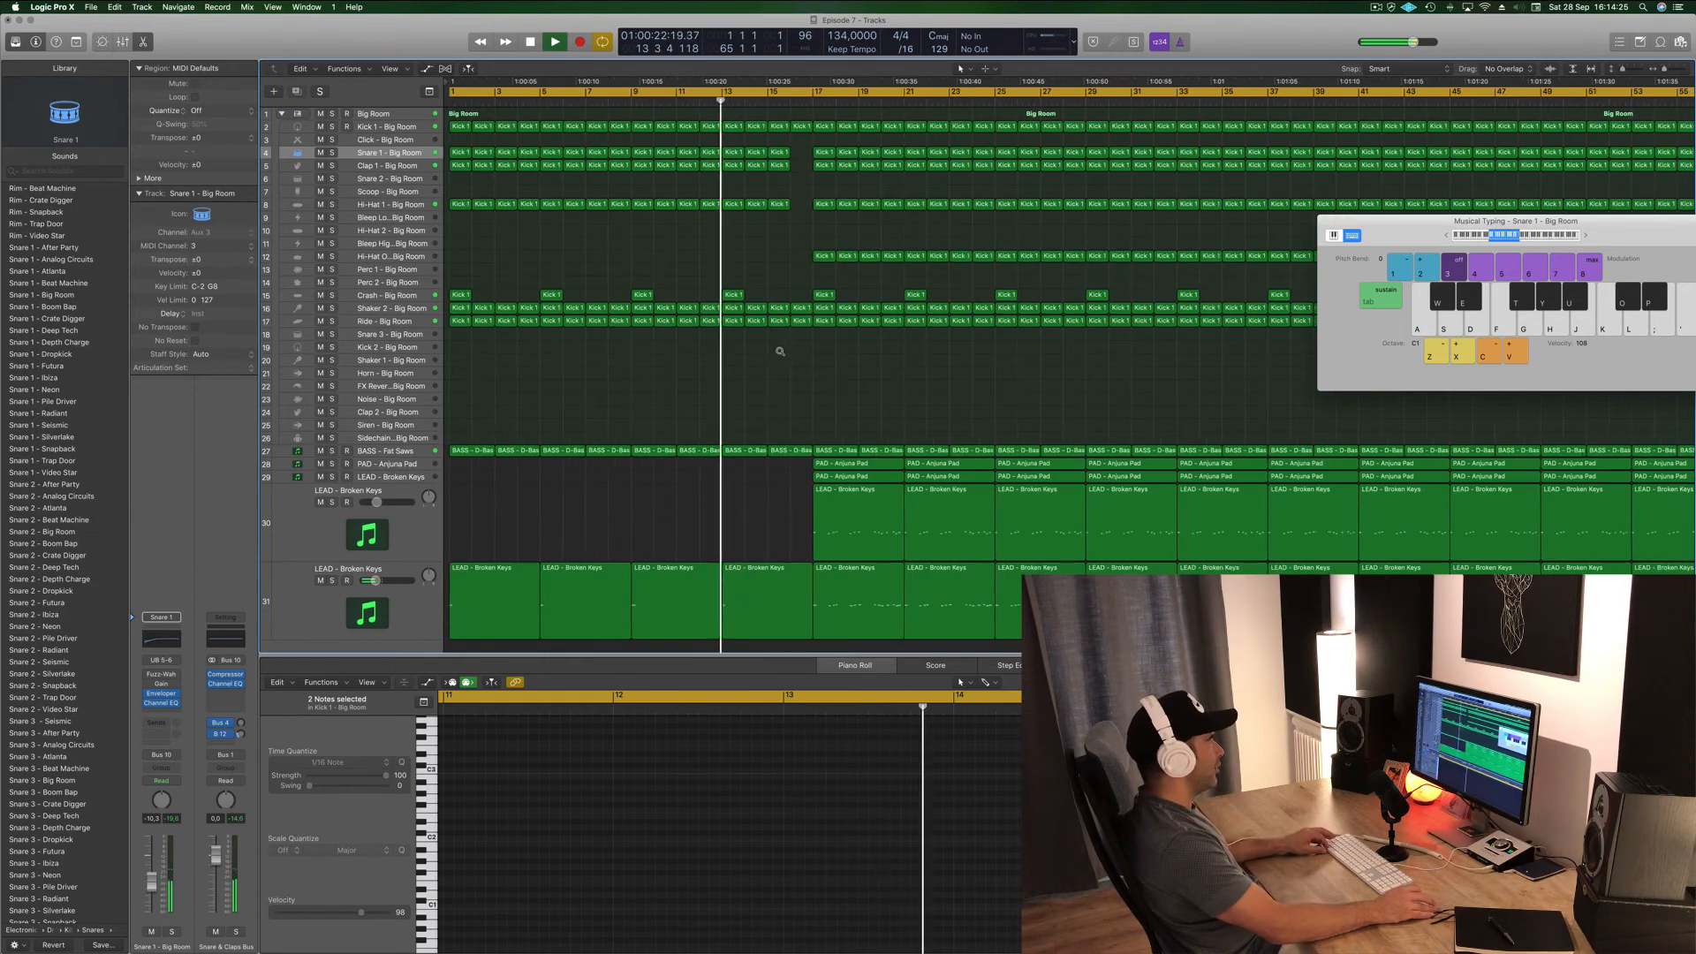
- Select the BASS - Fat Saws track, play it from the start and open its Sylenth1 instrument beside the regions
click(403, 452)
scroll(617, 424, down, 2)
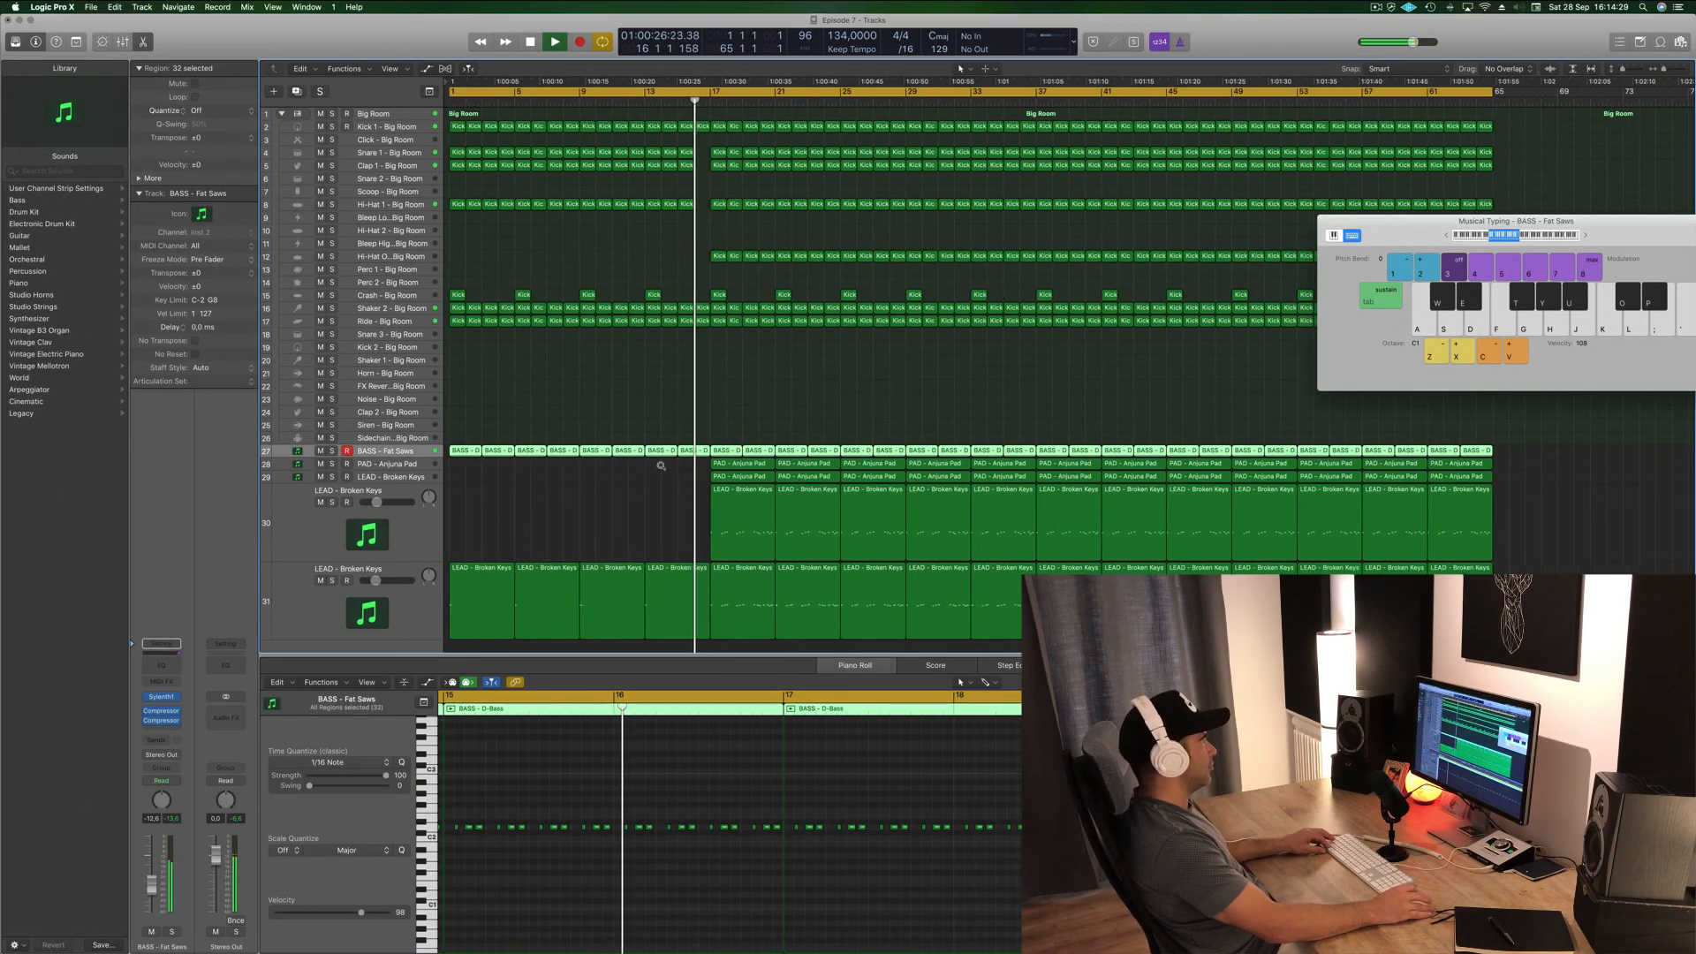
scroll(617, 424, down, 2)
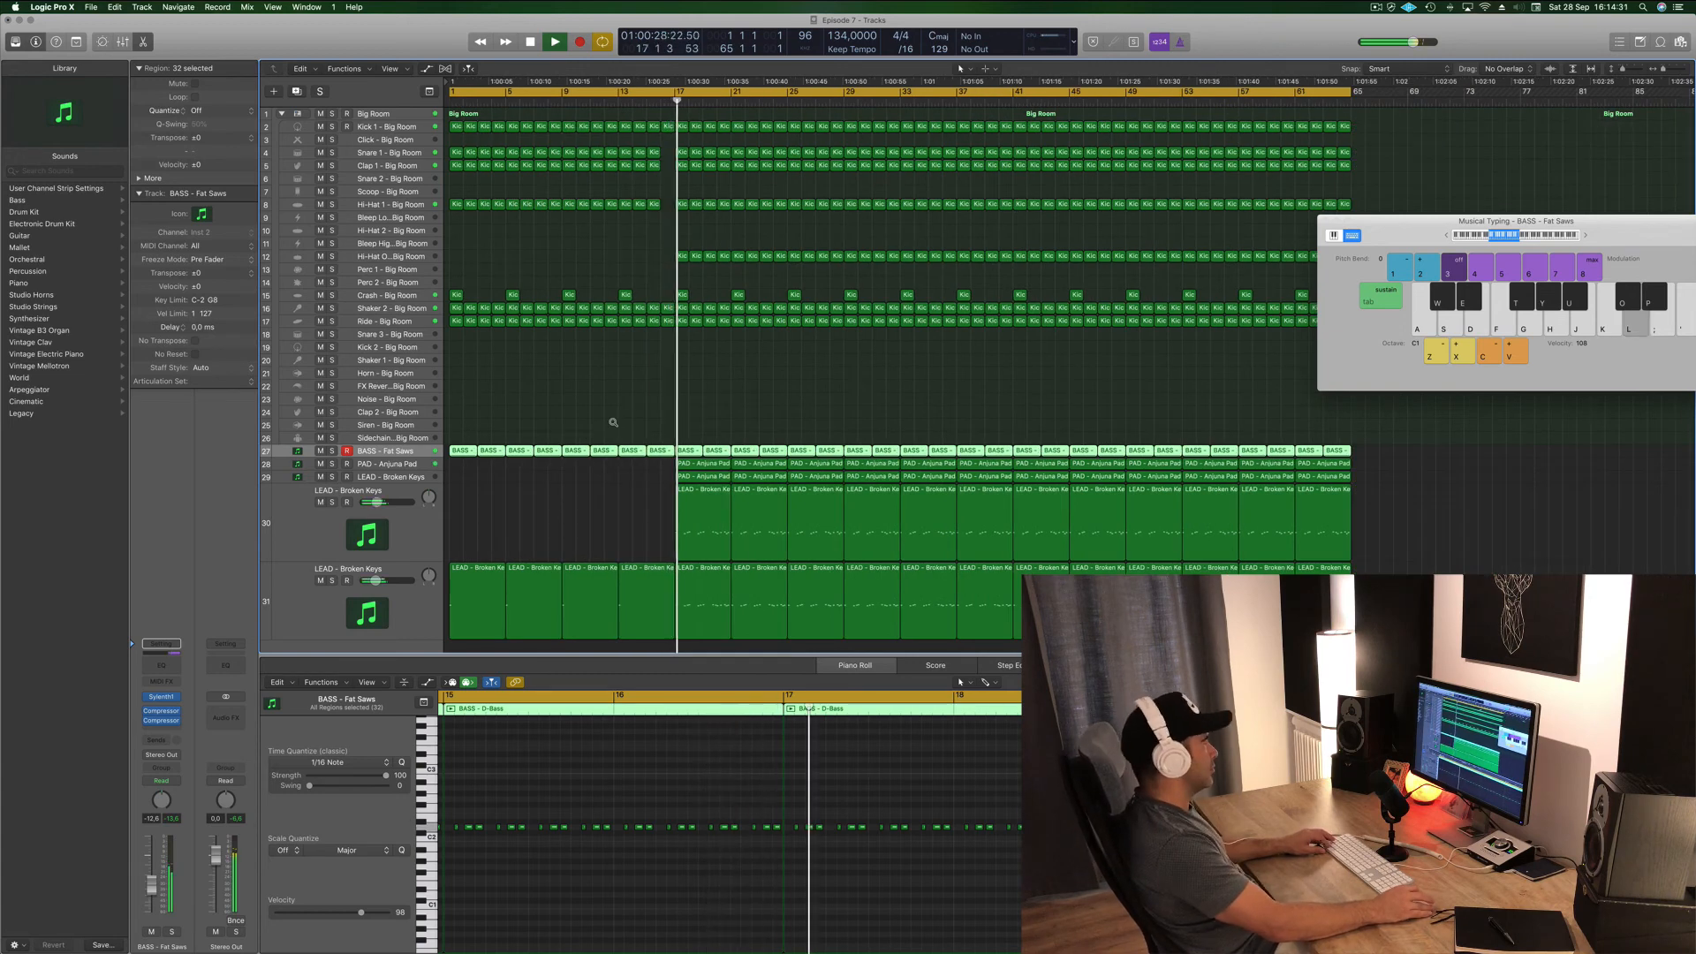
scroll(543, 391, down, 2)
key(Return)
key(space)
key(space)
key(space)
click(162, 698)
drag(746, 296, 1195, 225)
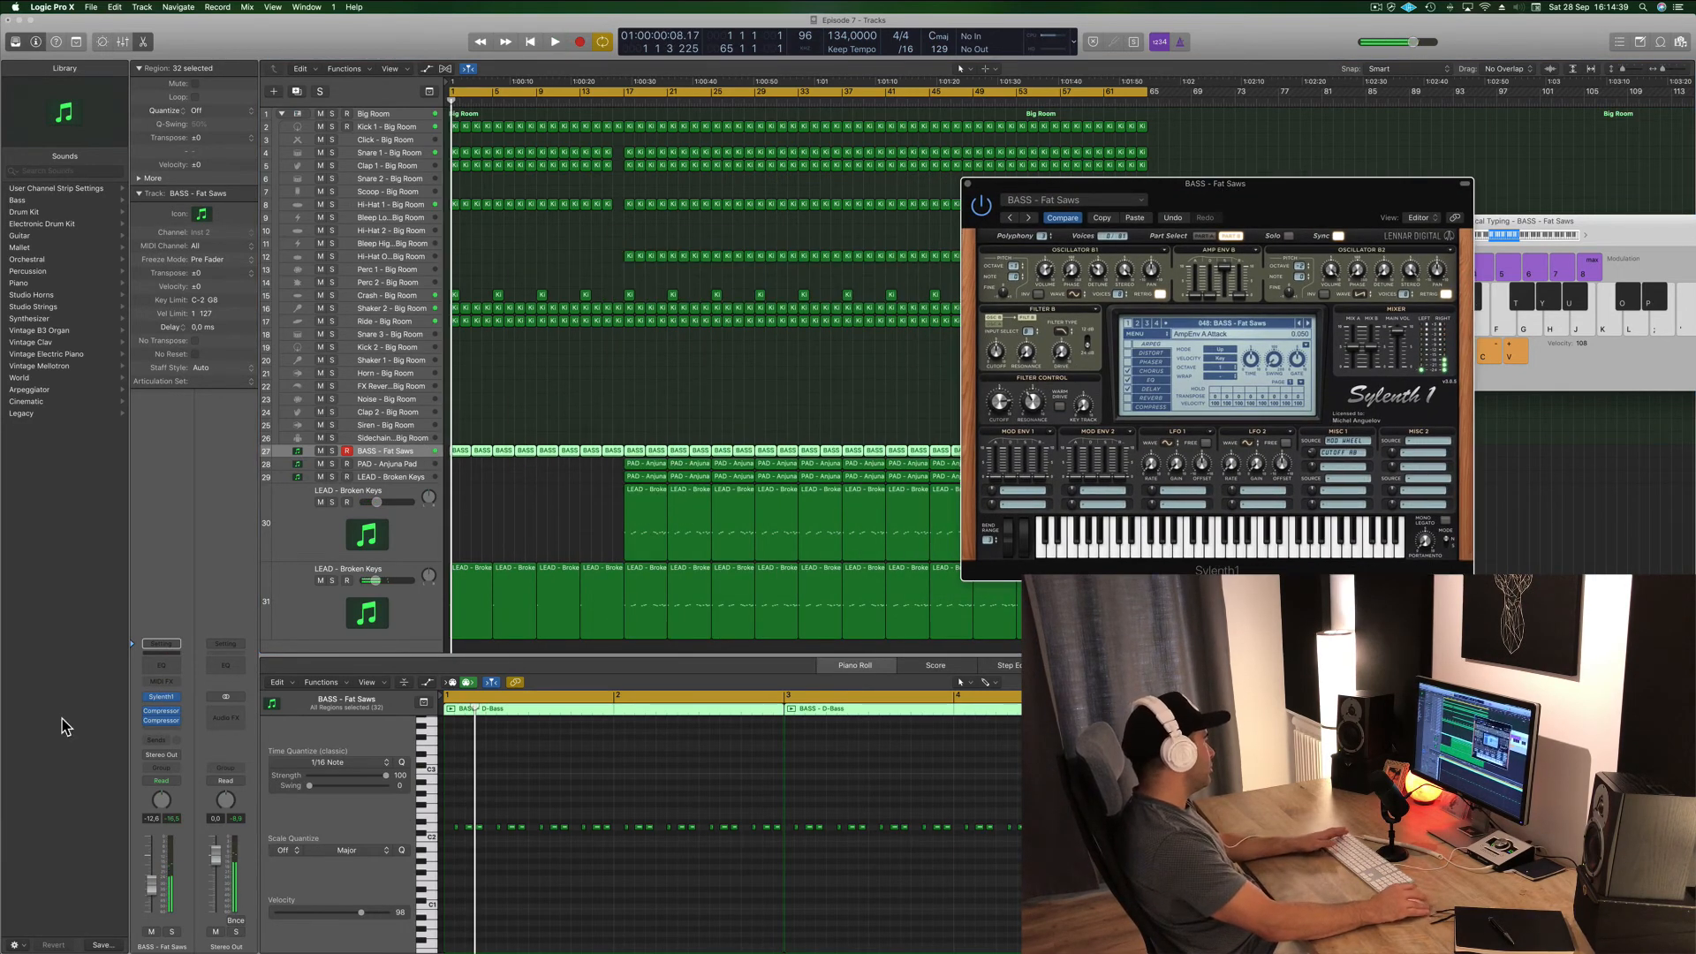
- Try to record a Sylenth1 filter cutoff movement on the bass track during playback with automation set to Touch
click(165, 781)
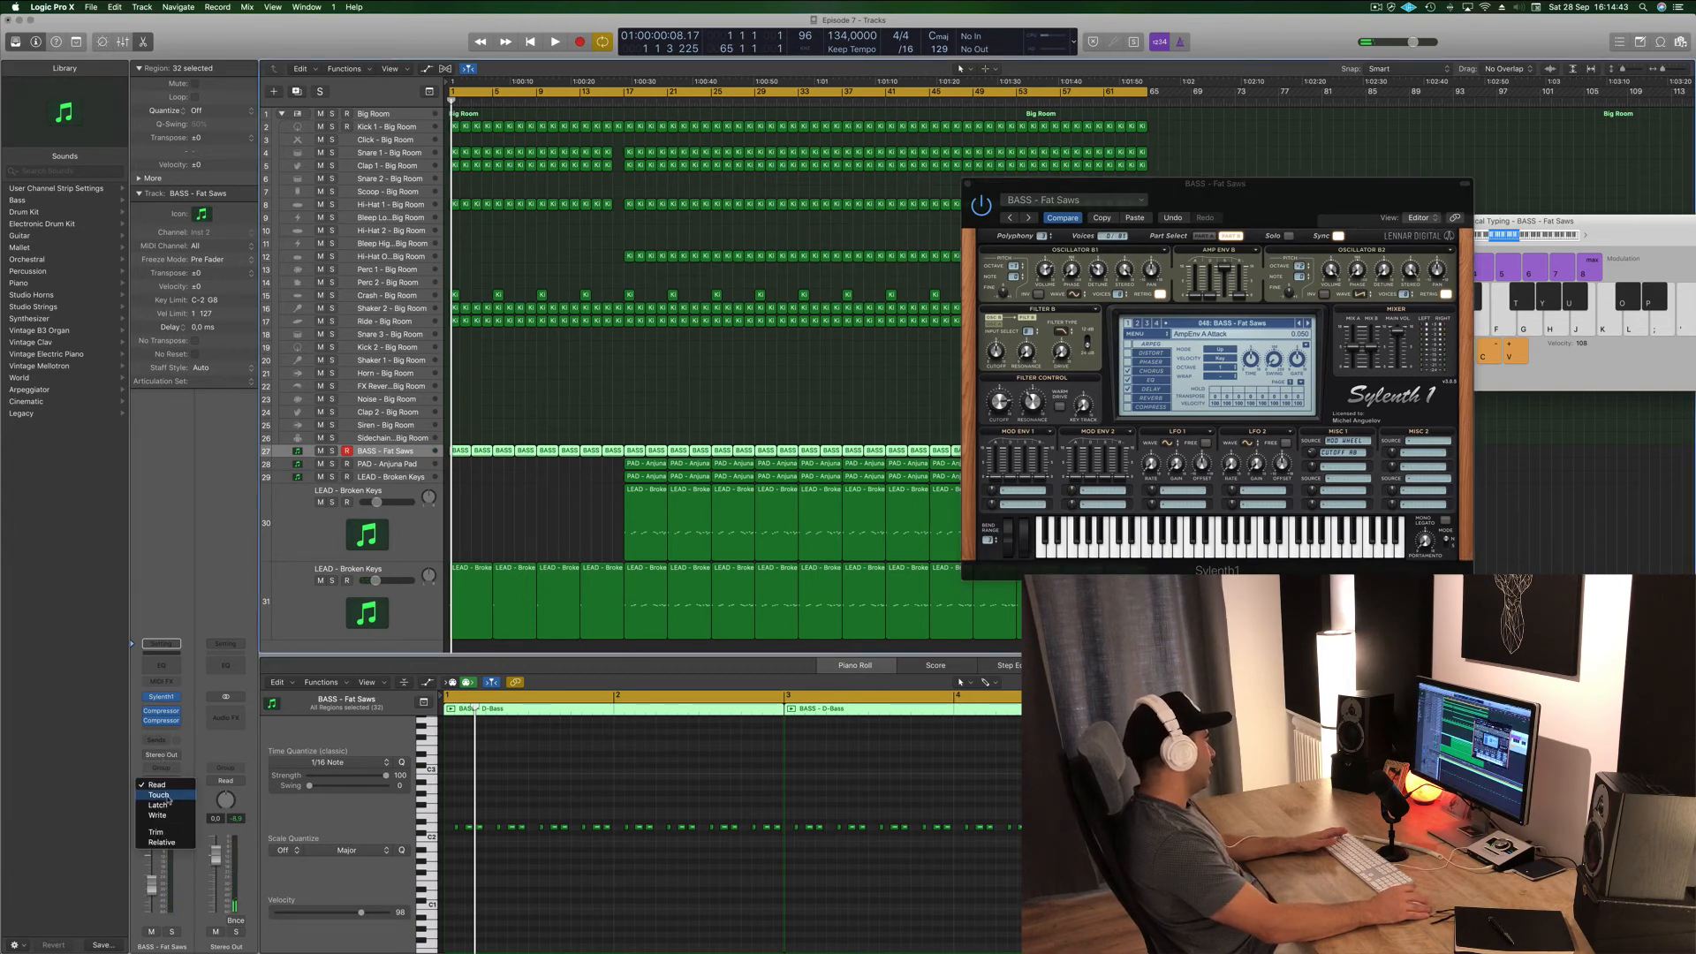
click(168, 797)
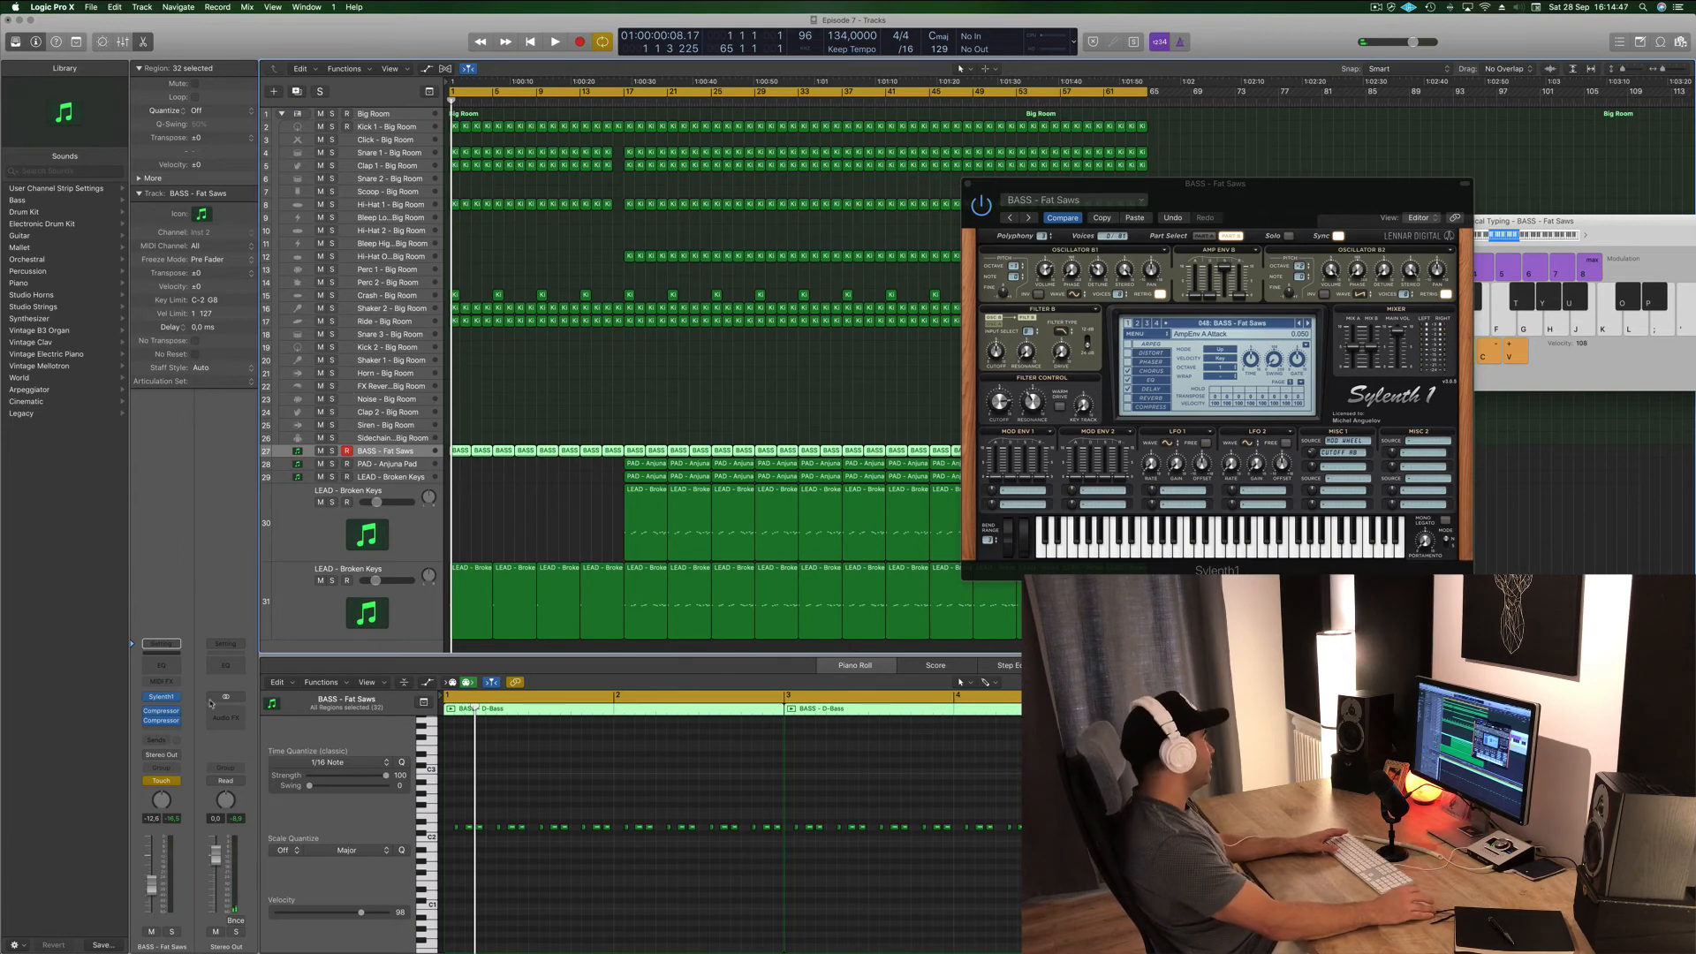
key(space)
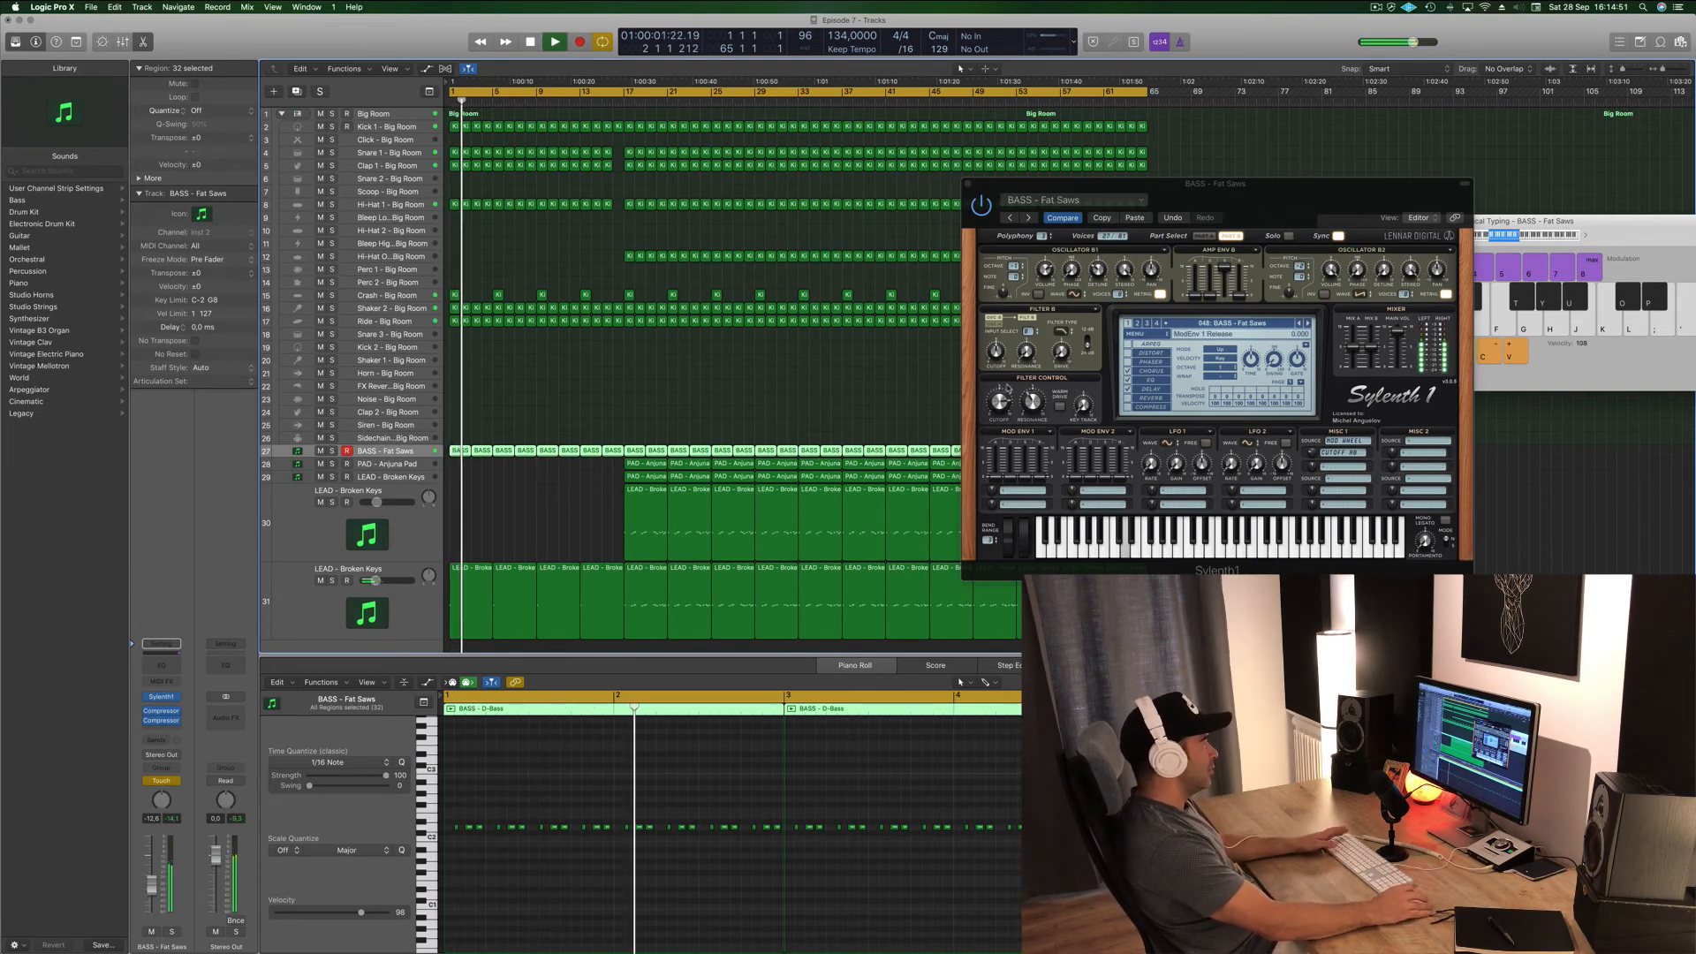
click(1001, 402)
drag(1004, 411, 1004, 393)
key(space)
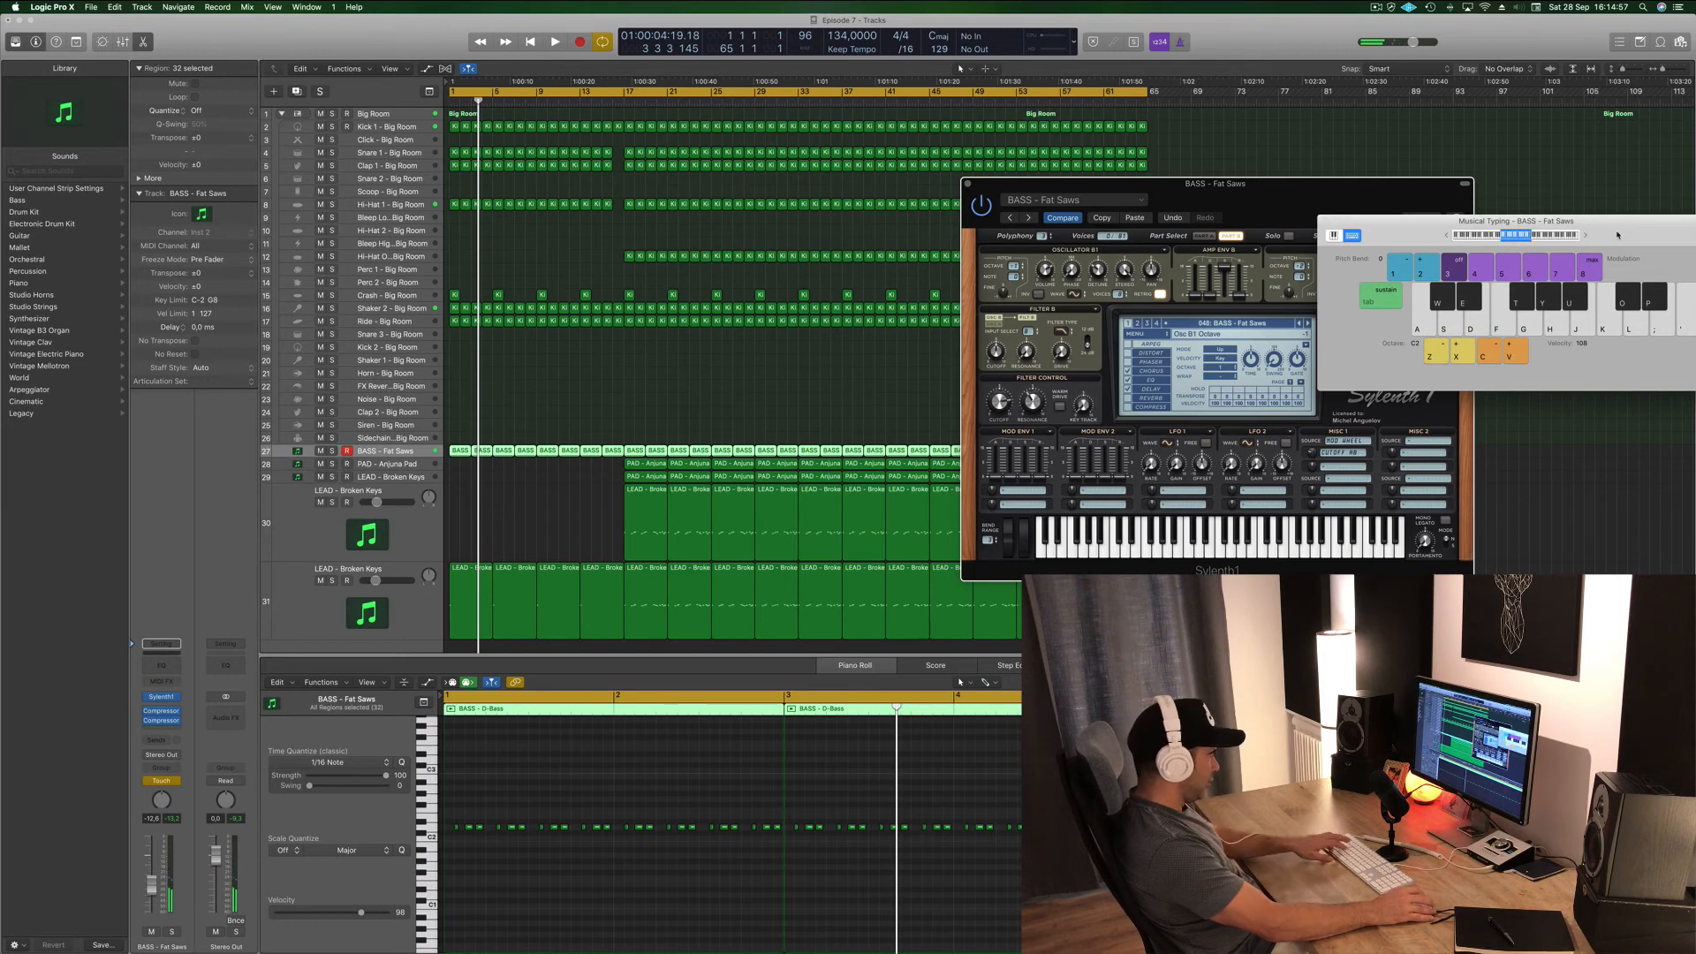
- Close Musical Typing, enable Track Zoom and display the bass track's Sylenth1 FilterCtl Cutoff automation lane
key(super+k)
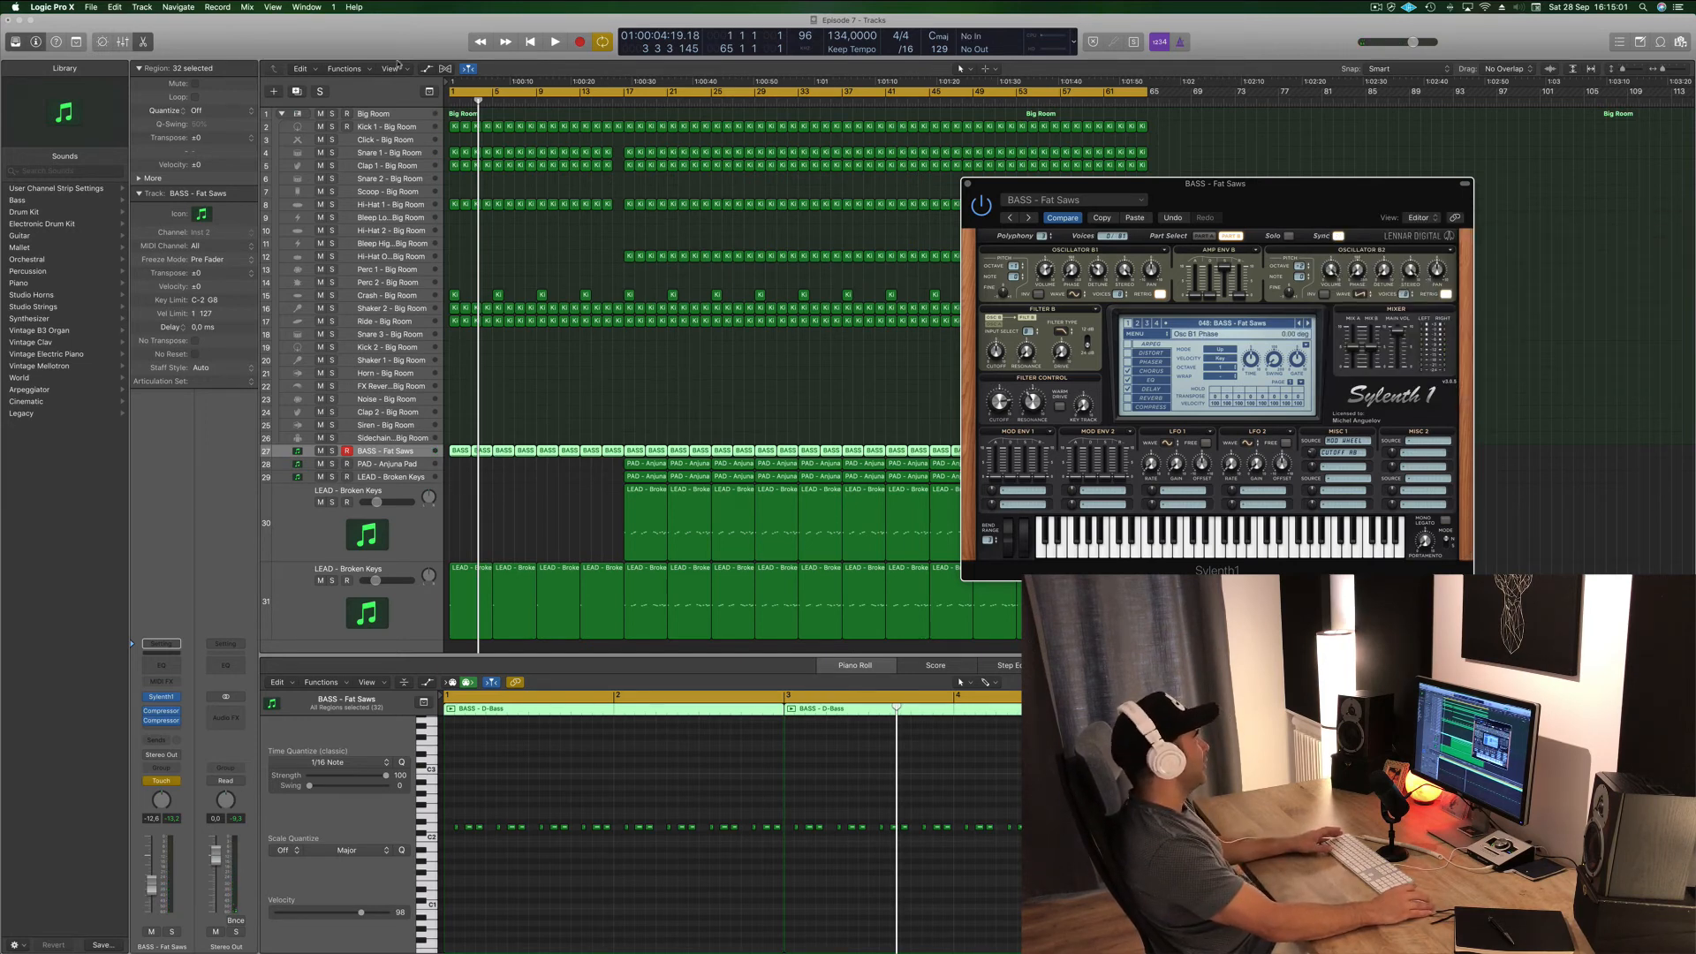
drag(399, 58, 385, 160)
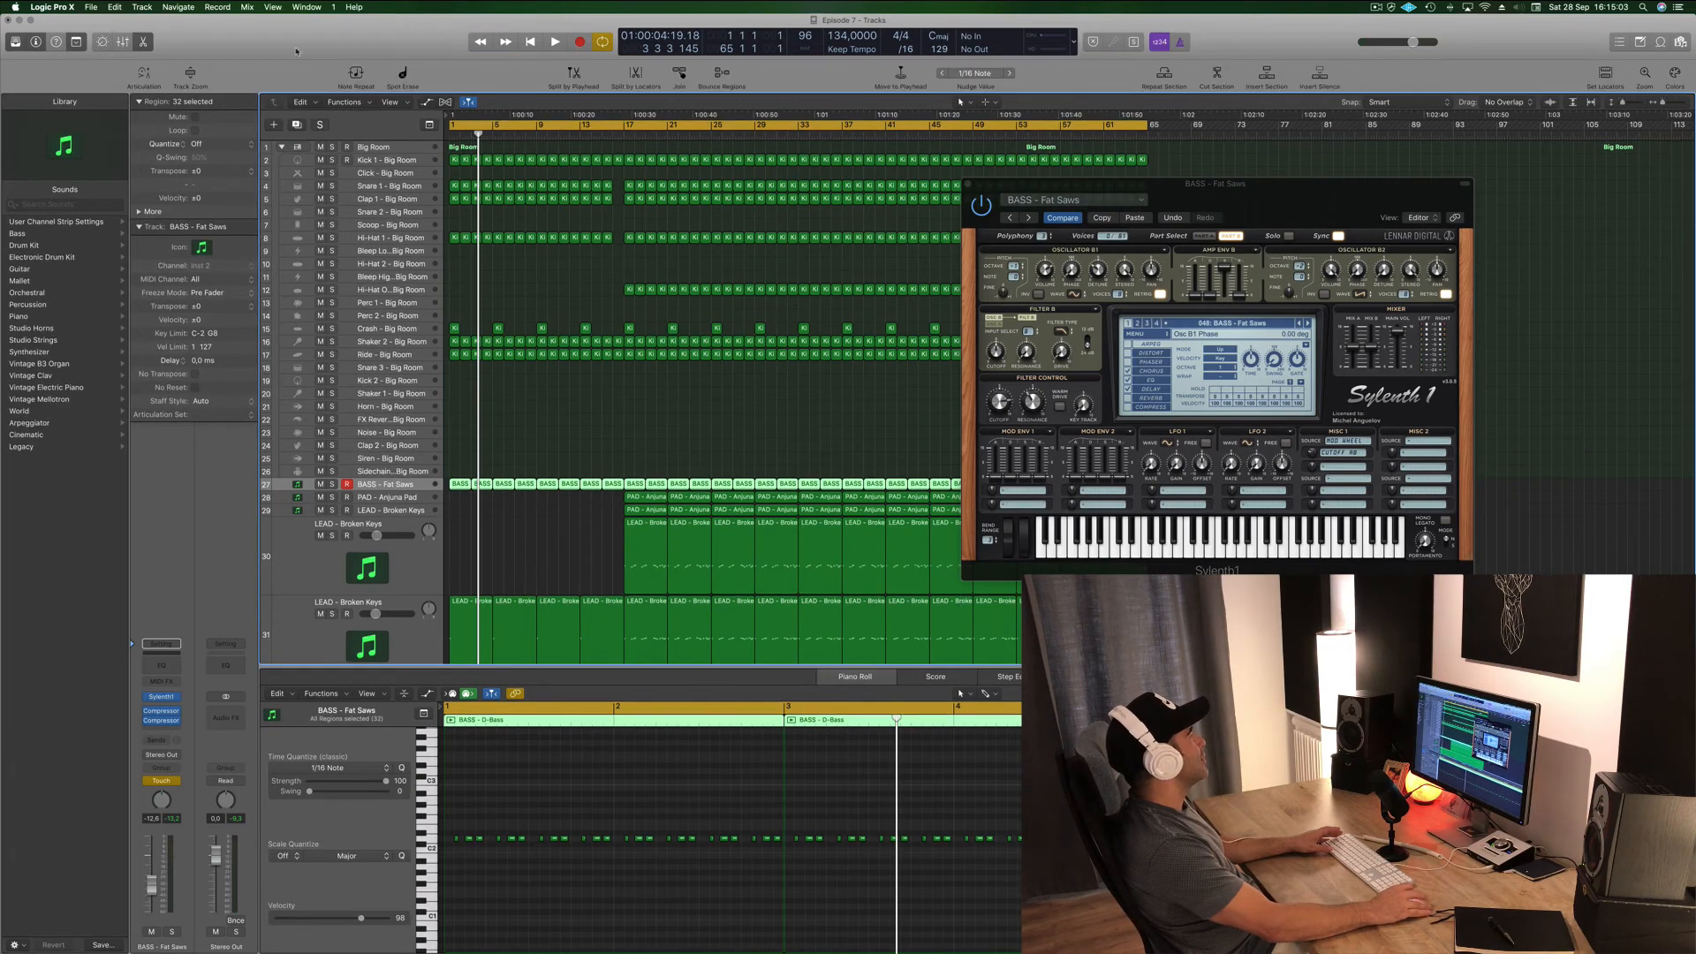
click(193, 74)
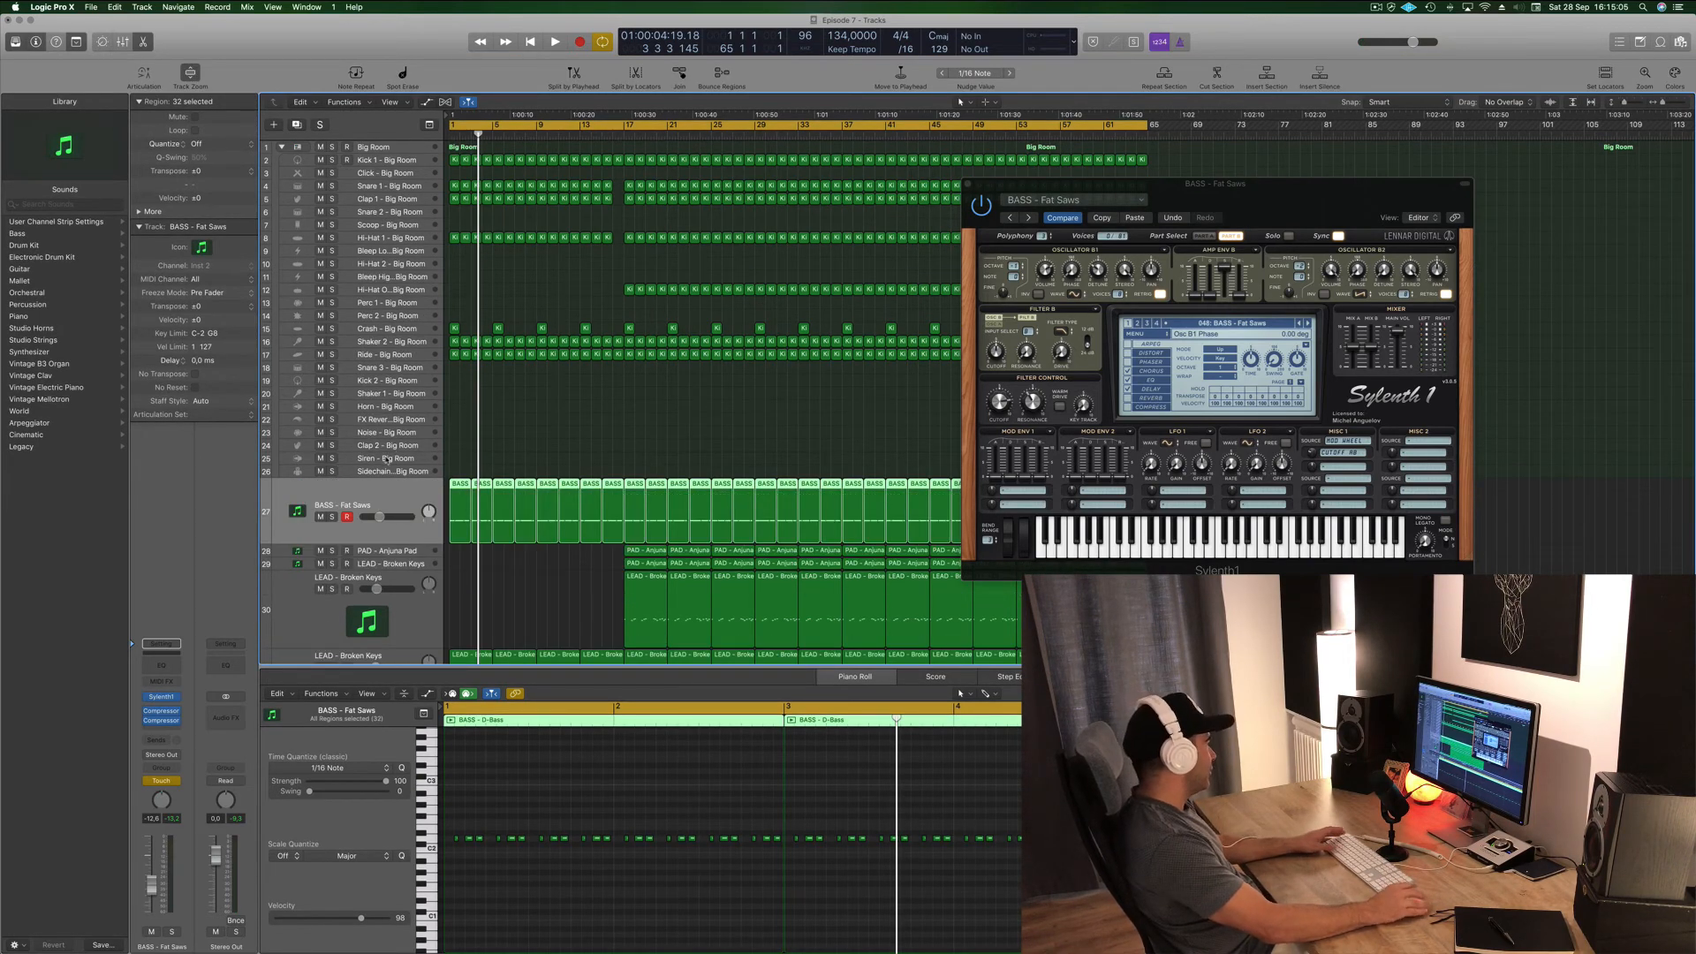
key(a)
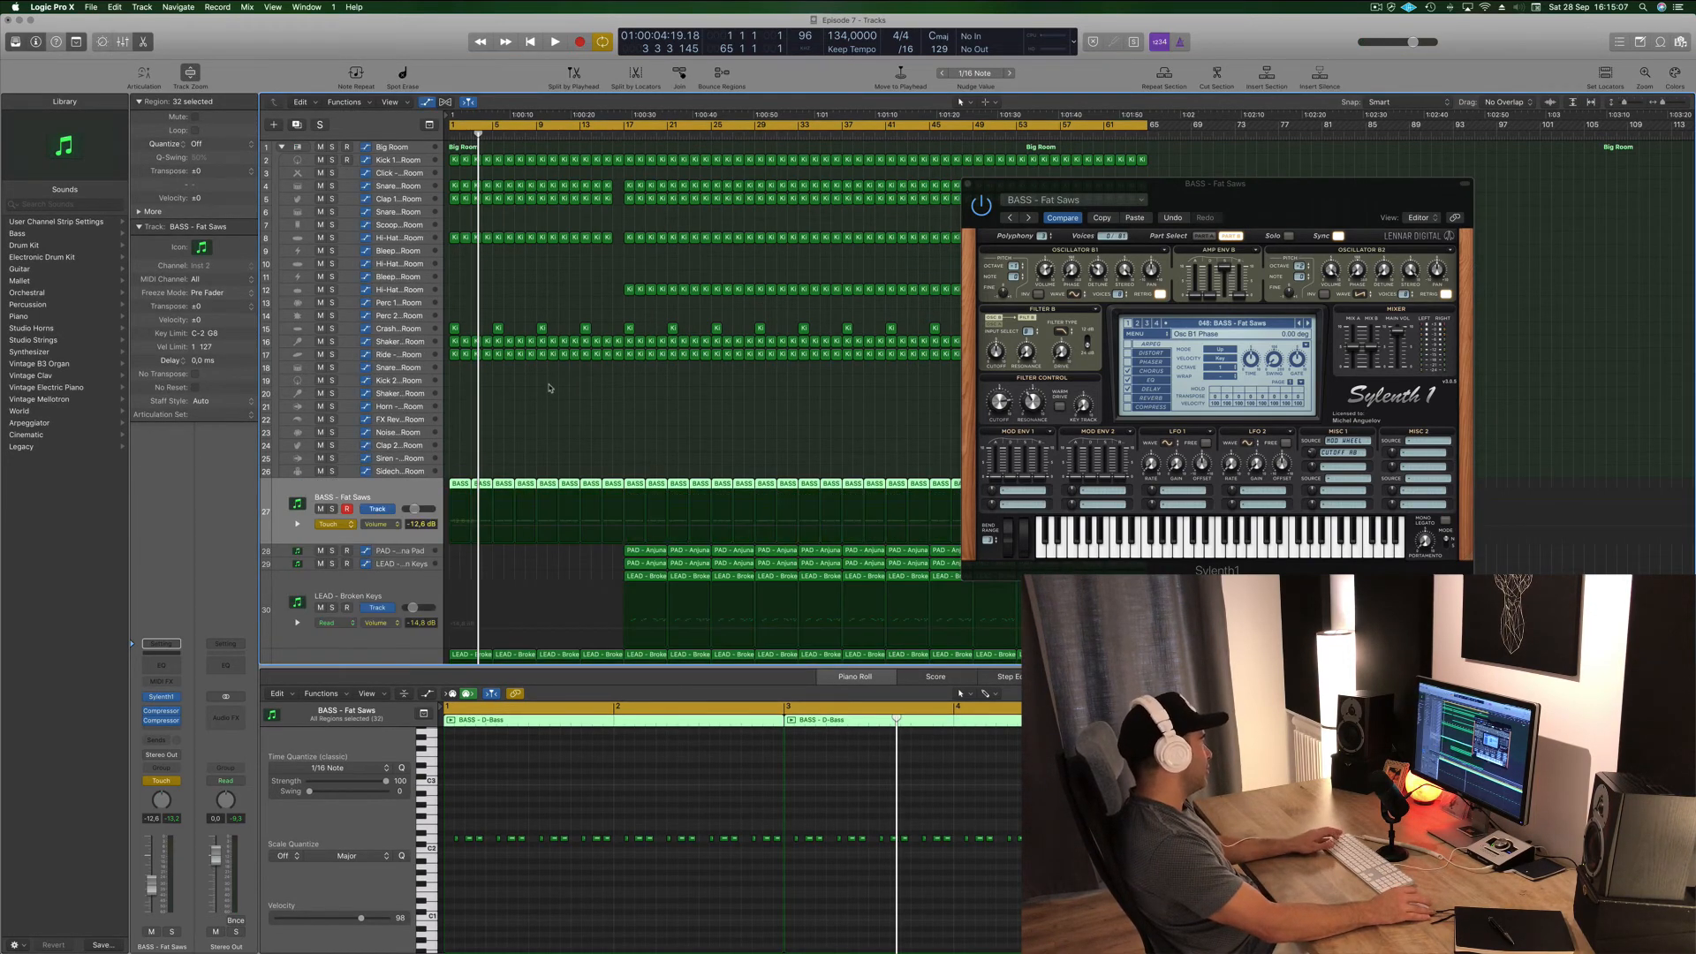
click(382, 524)
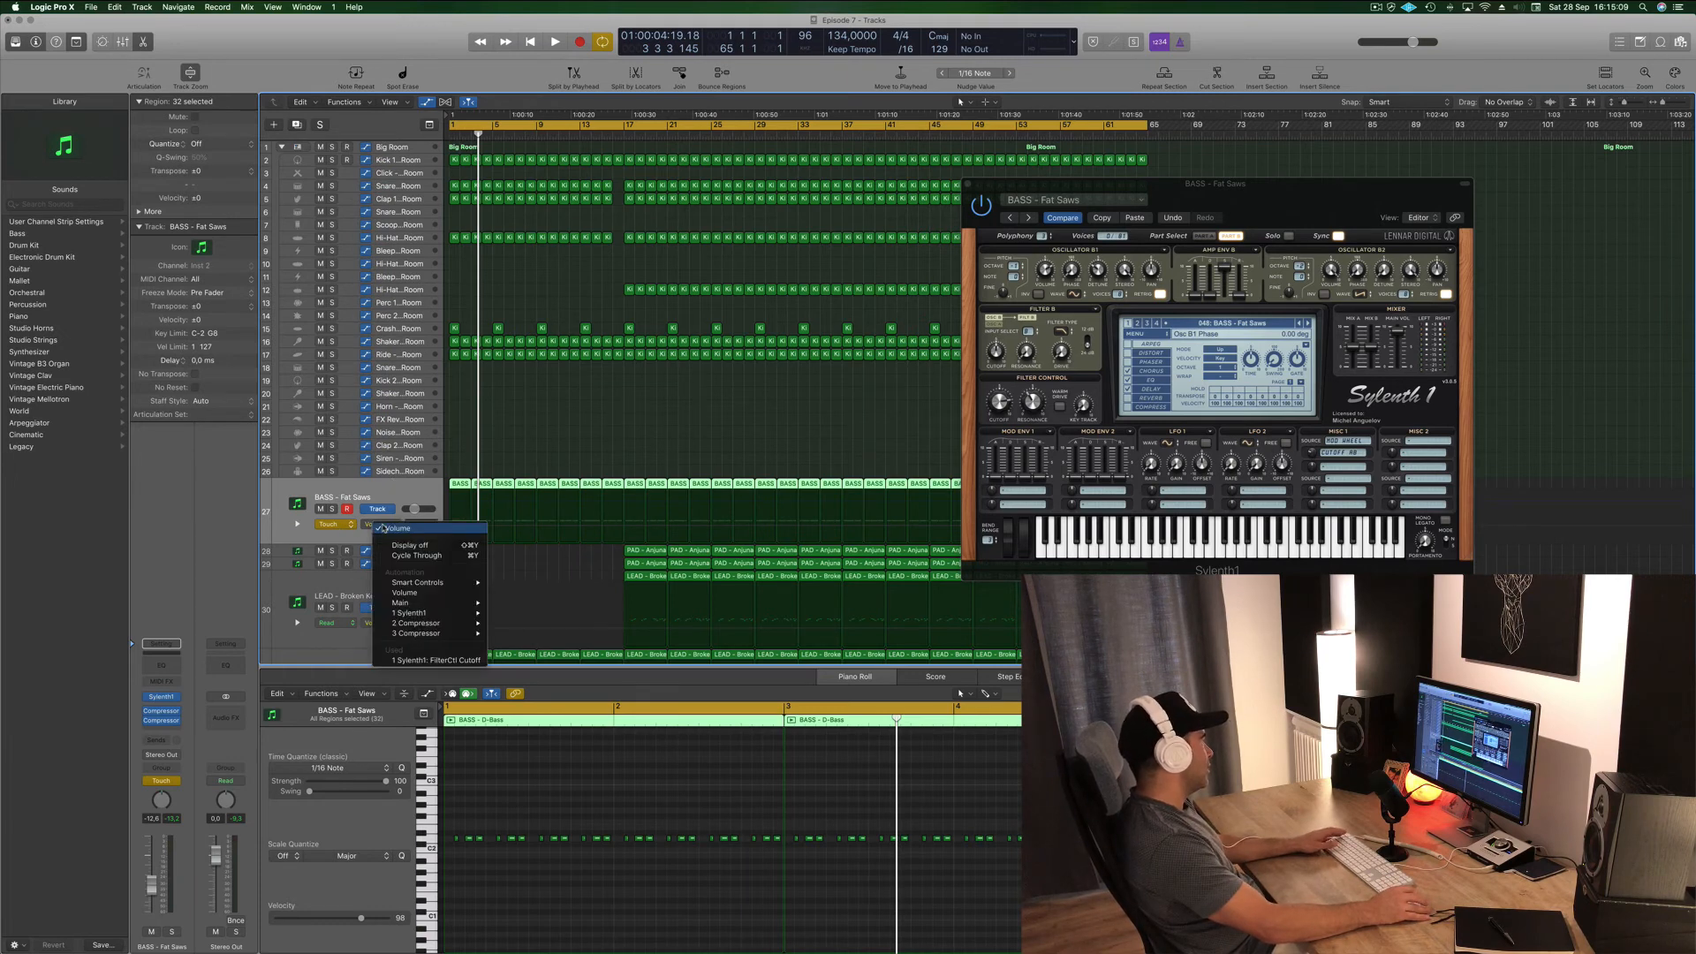
click(433, 661)
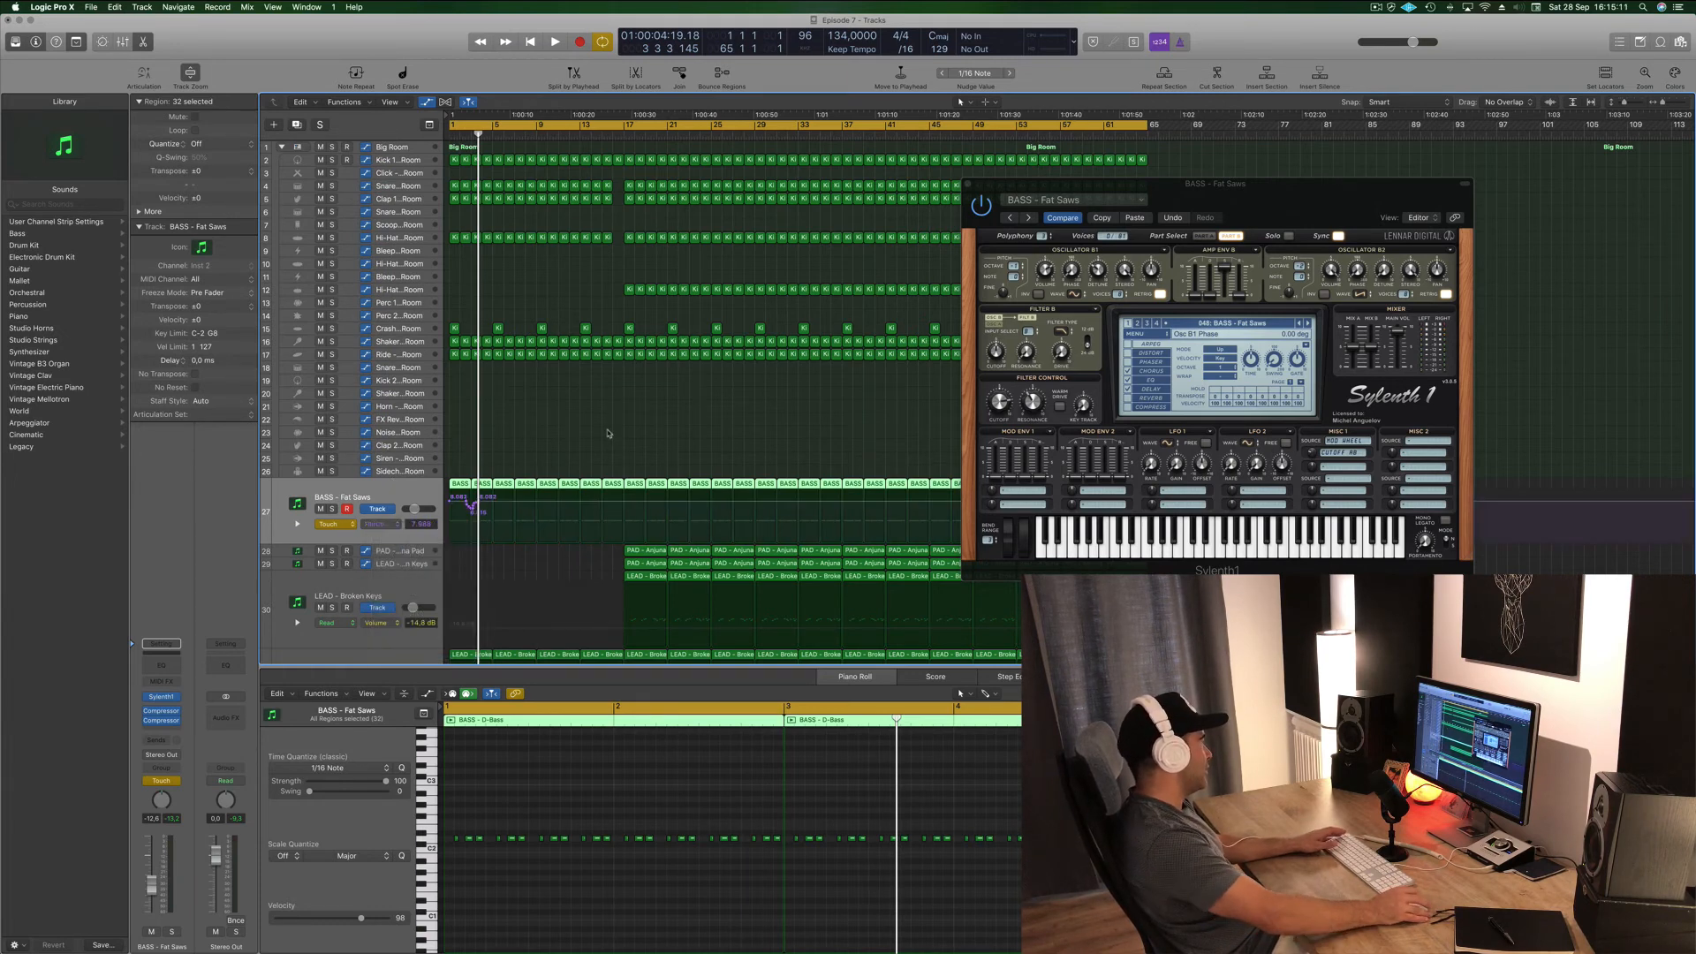
- Clear the recorded cutoff movement from the bass automation lane and set the automation mode to Read
drag(481, 504, 449, 502)
key(space)
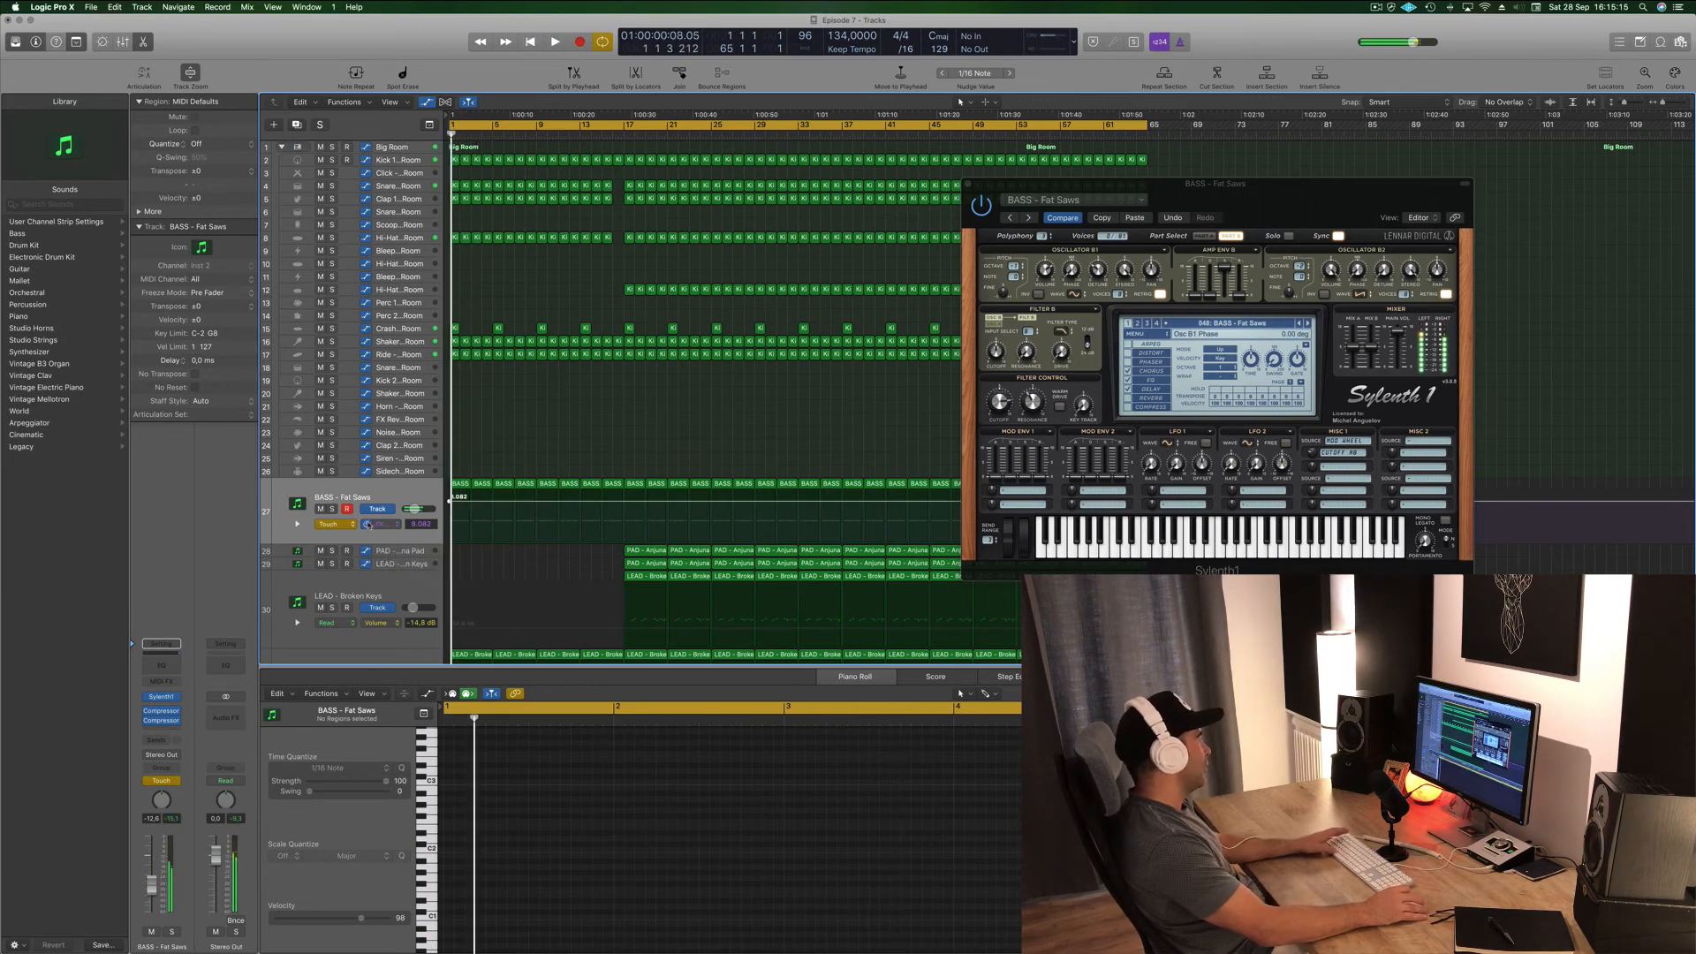
click(344, 526)
click(340, 513)
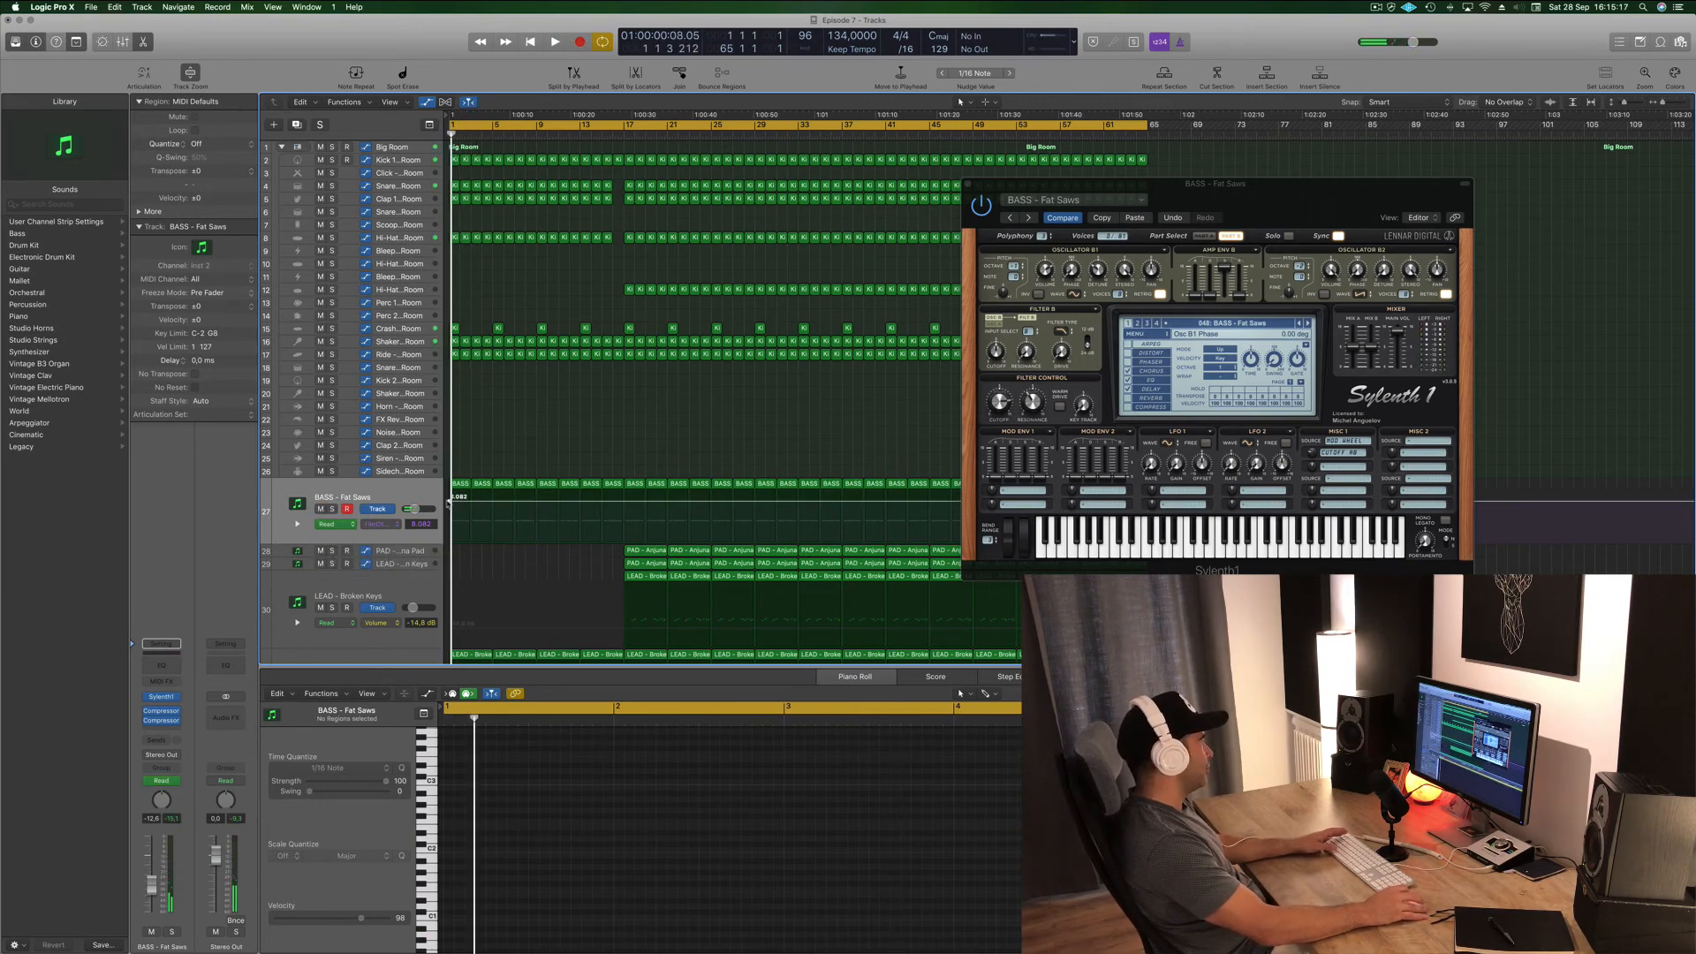
key(space)
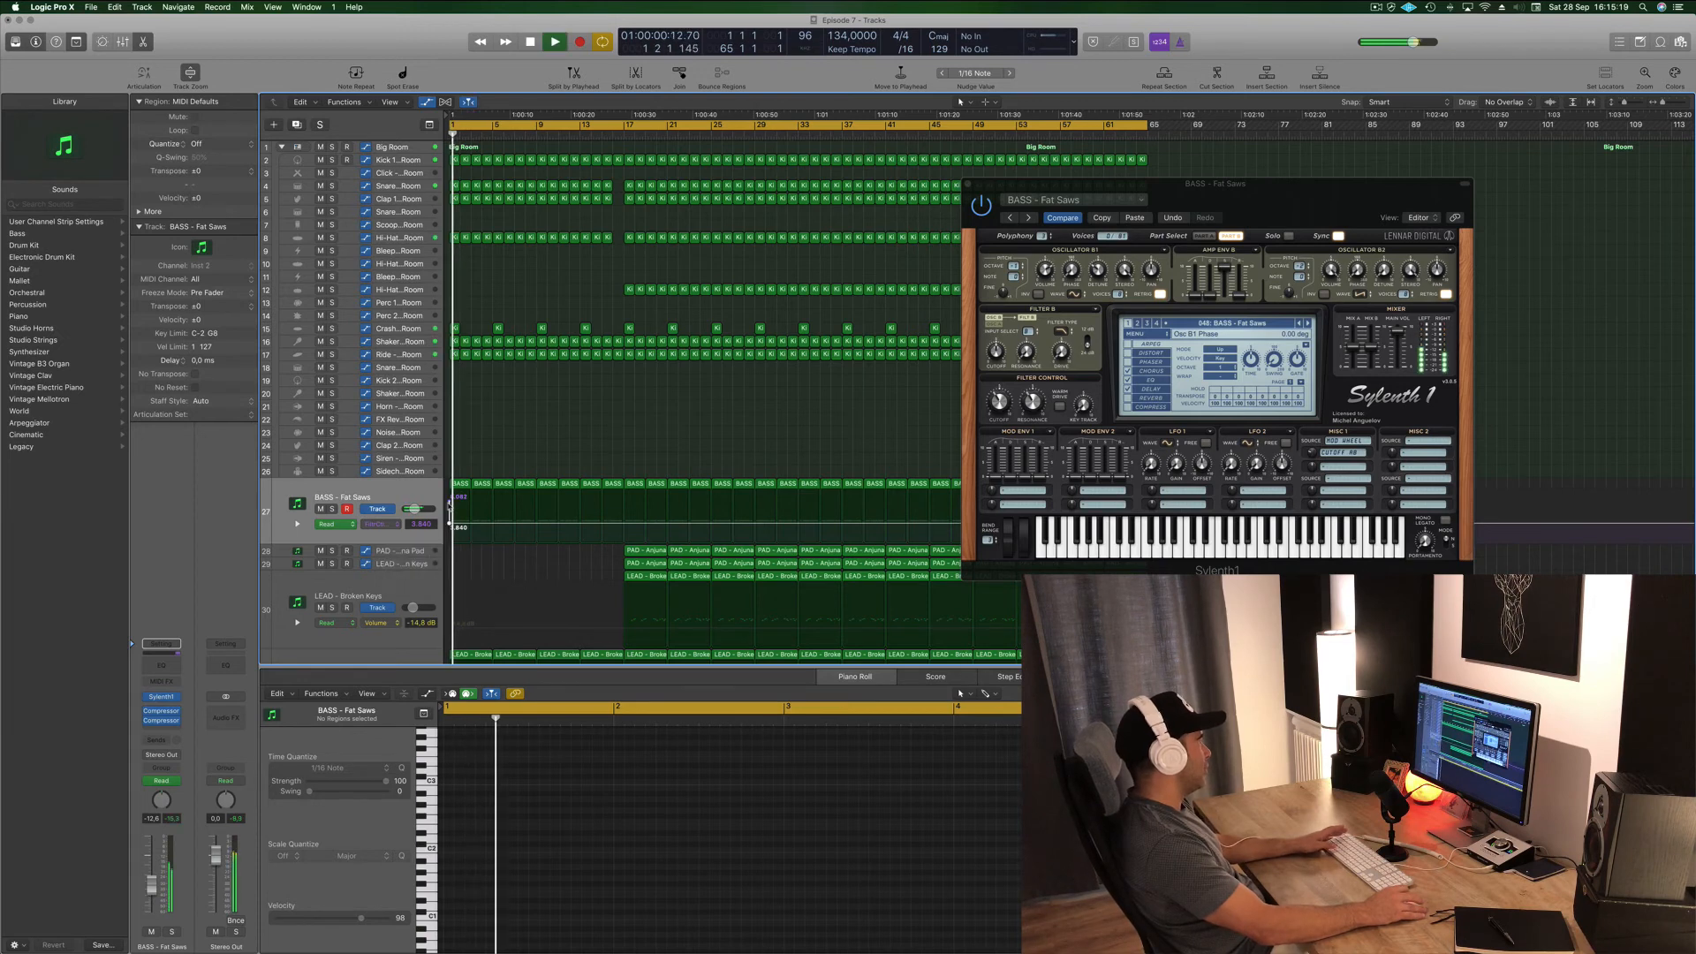
- Draw bass cutoff automation that rises from bar 1, dips just before bar 9, holds 10.000 to bar 16 and drops towards bar 17
drag(449, 518, 524, 493)
key(super+Right)
key(super+Right)
click(669, 494)
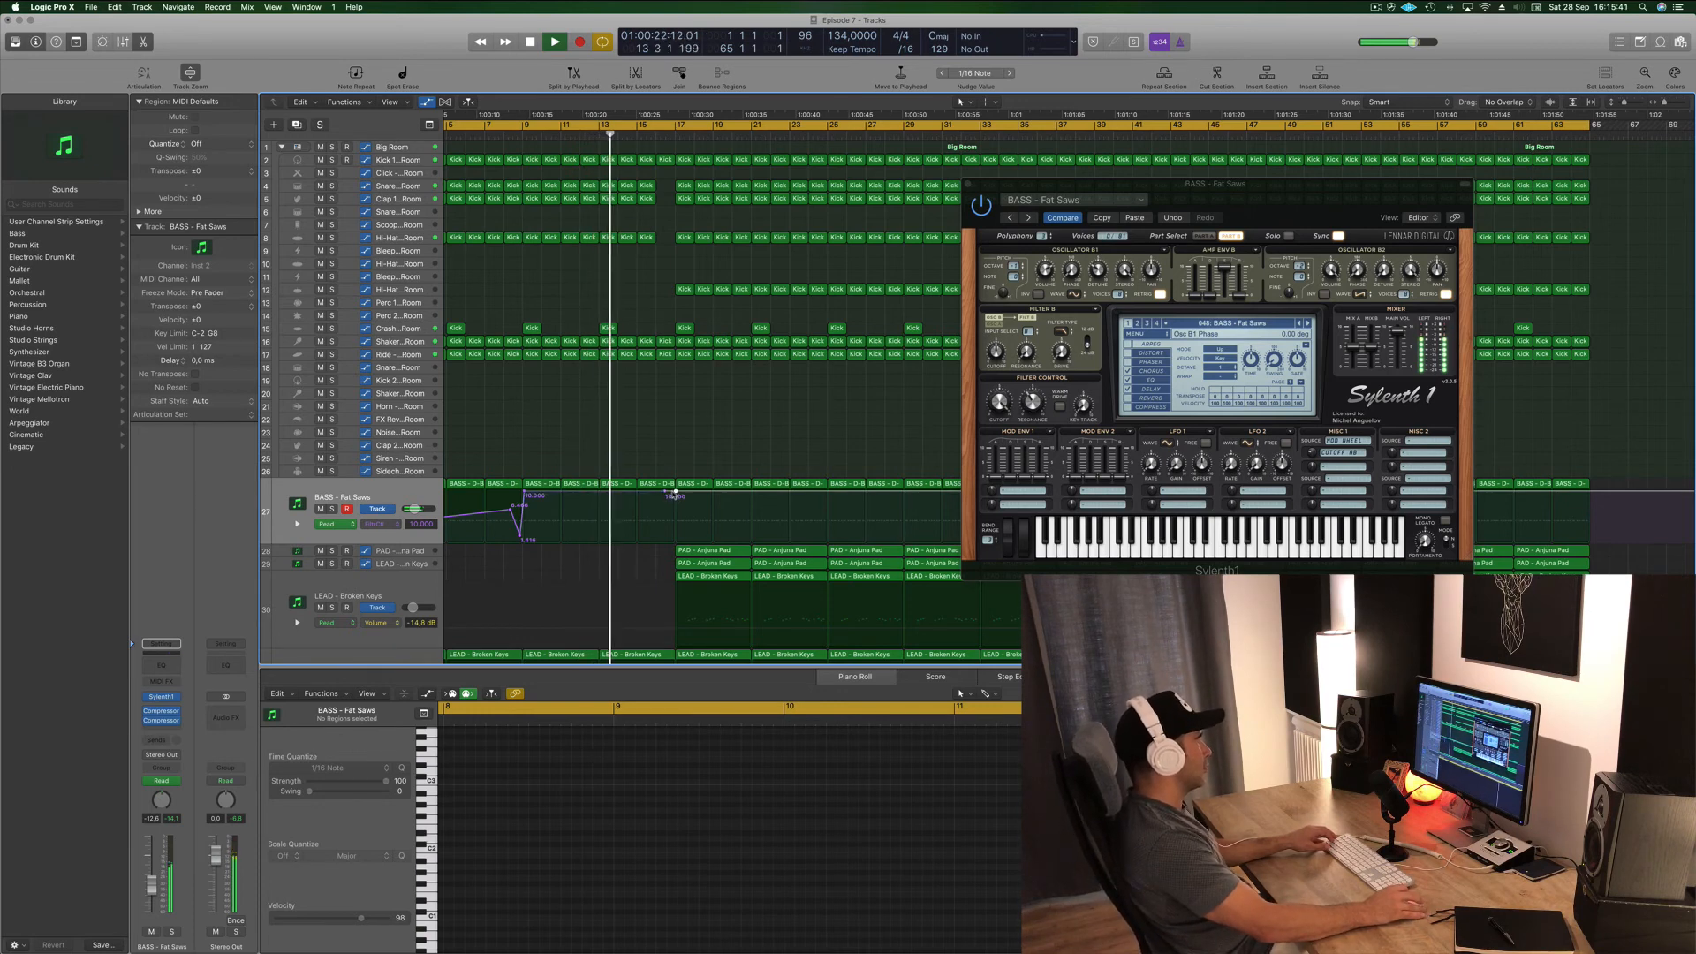
mouse_move(673, 497)
mouse_down()
mouse_move(673, 540)
mouse_move(674, 493)
mouse_move(658, 492)
mouse_up()
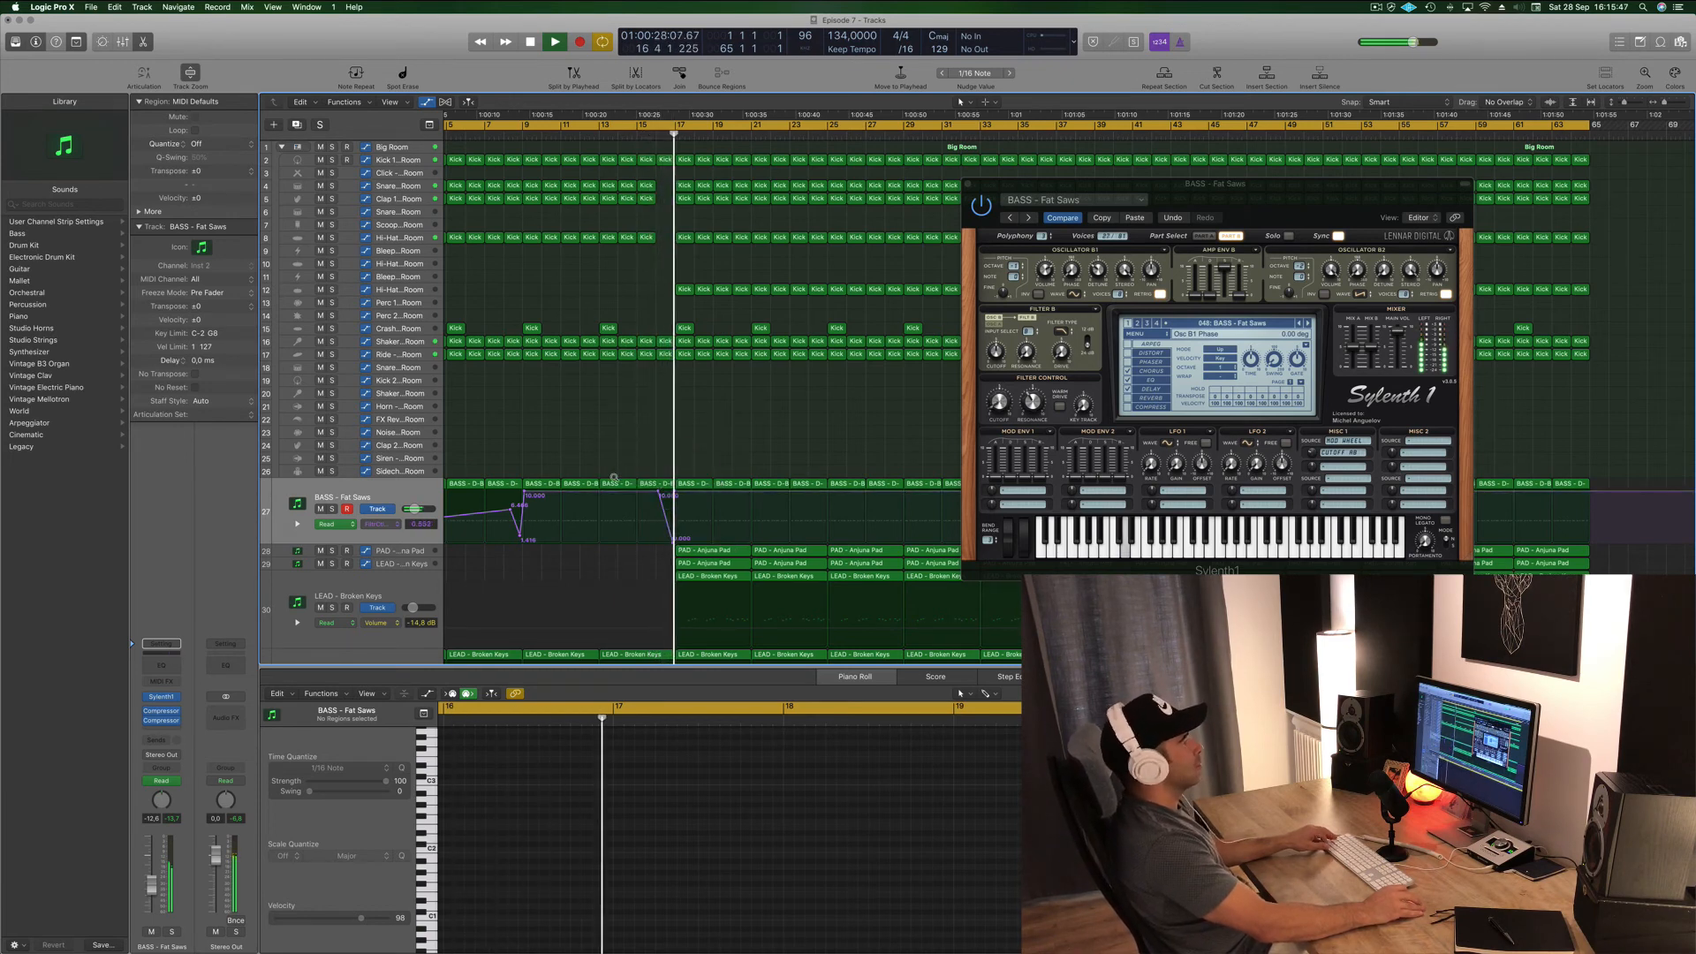
- Close the Sylenth1 window and stop playback
key(super+Left)
key(super+Left)
key(super+Left)
drag(1262, 188, 1361, 194)
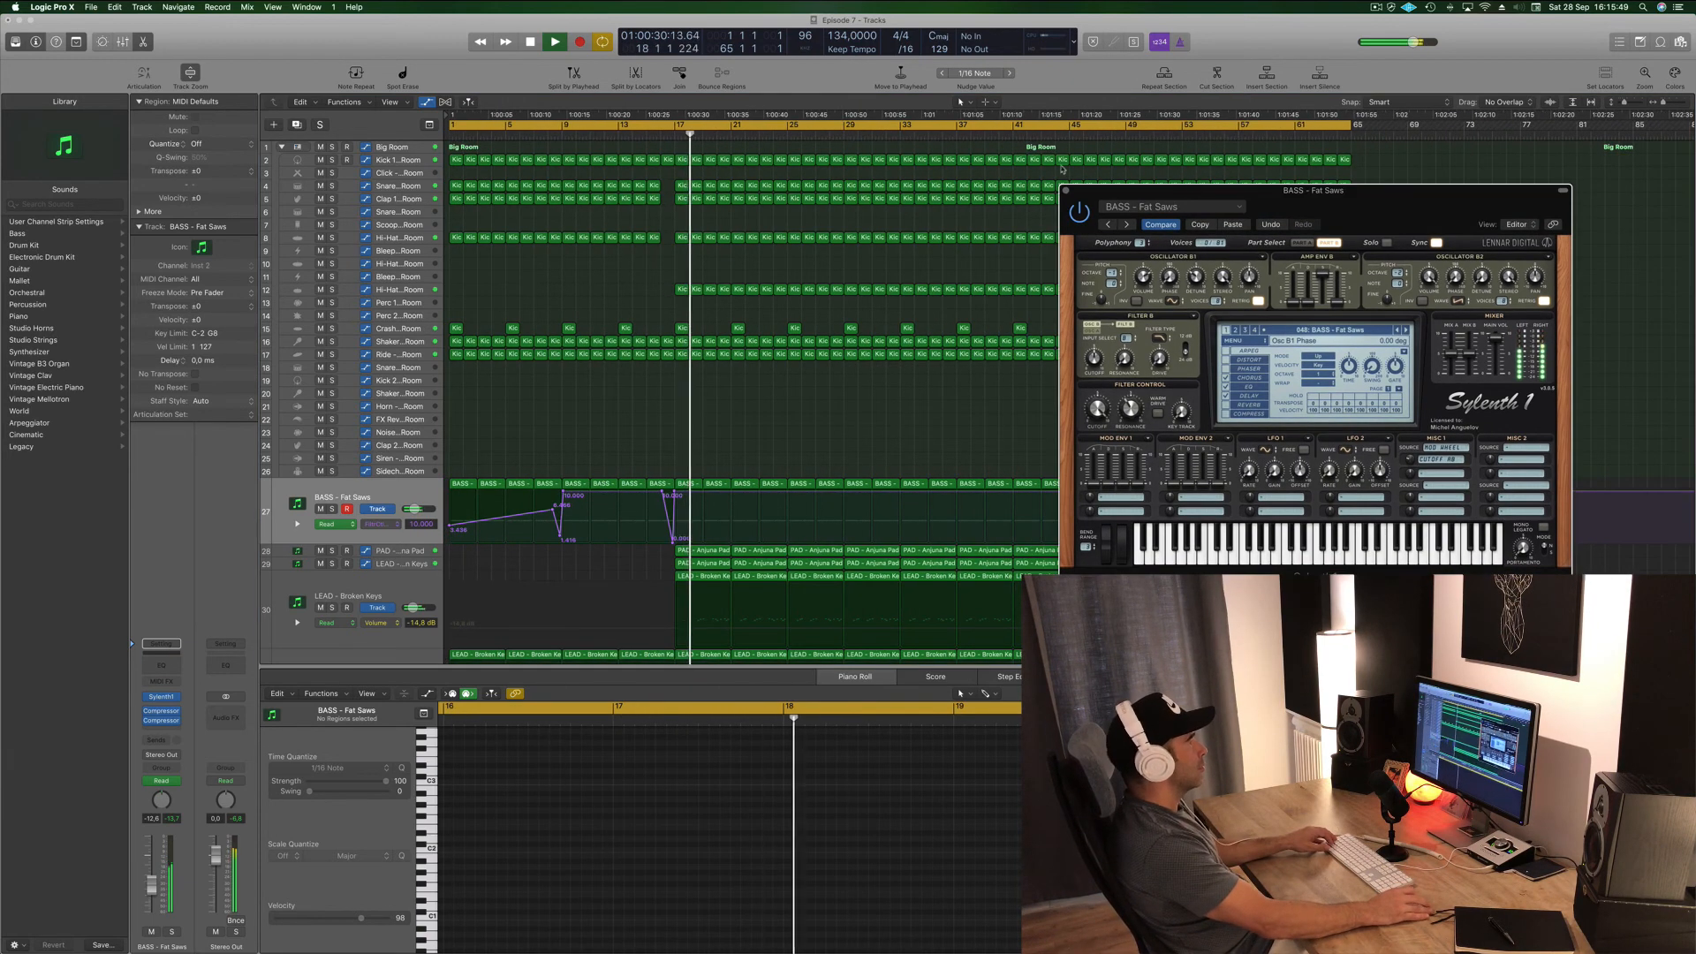
click(1065, 191)
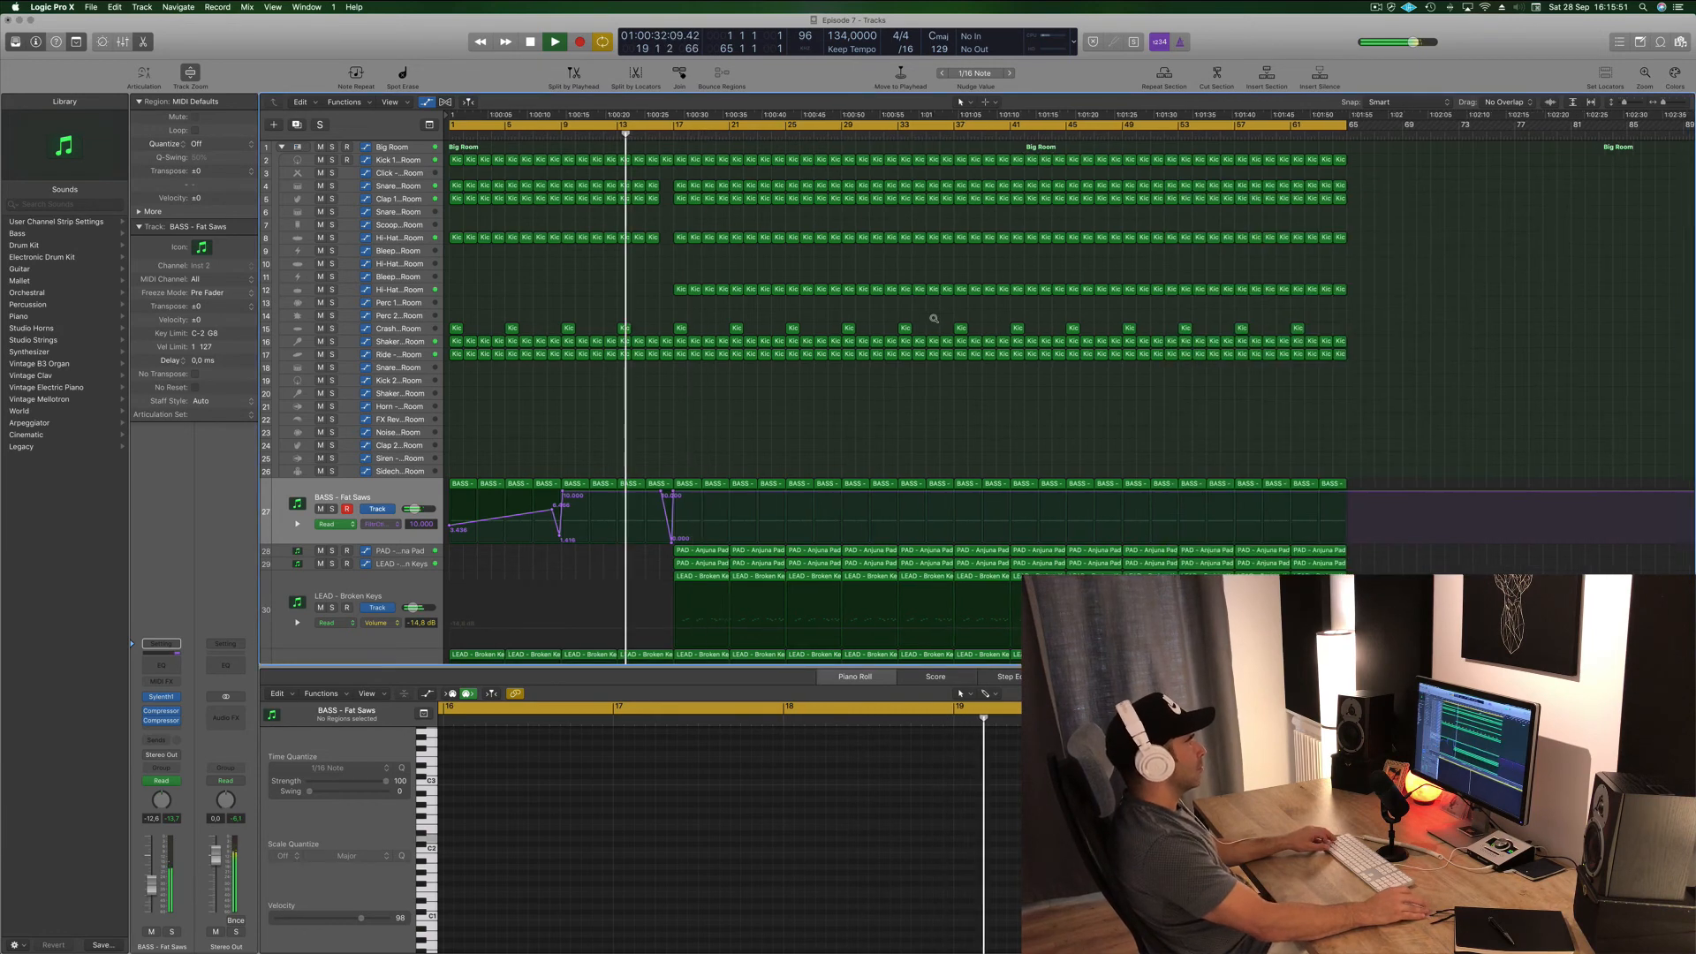
key(super+Left)
key(space)
- Delete the regions from bar 17 through bar 32 on the two lowest LEAD - Broken Keys tracks, 30 and 31
scroll(619, 441, down, 4)
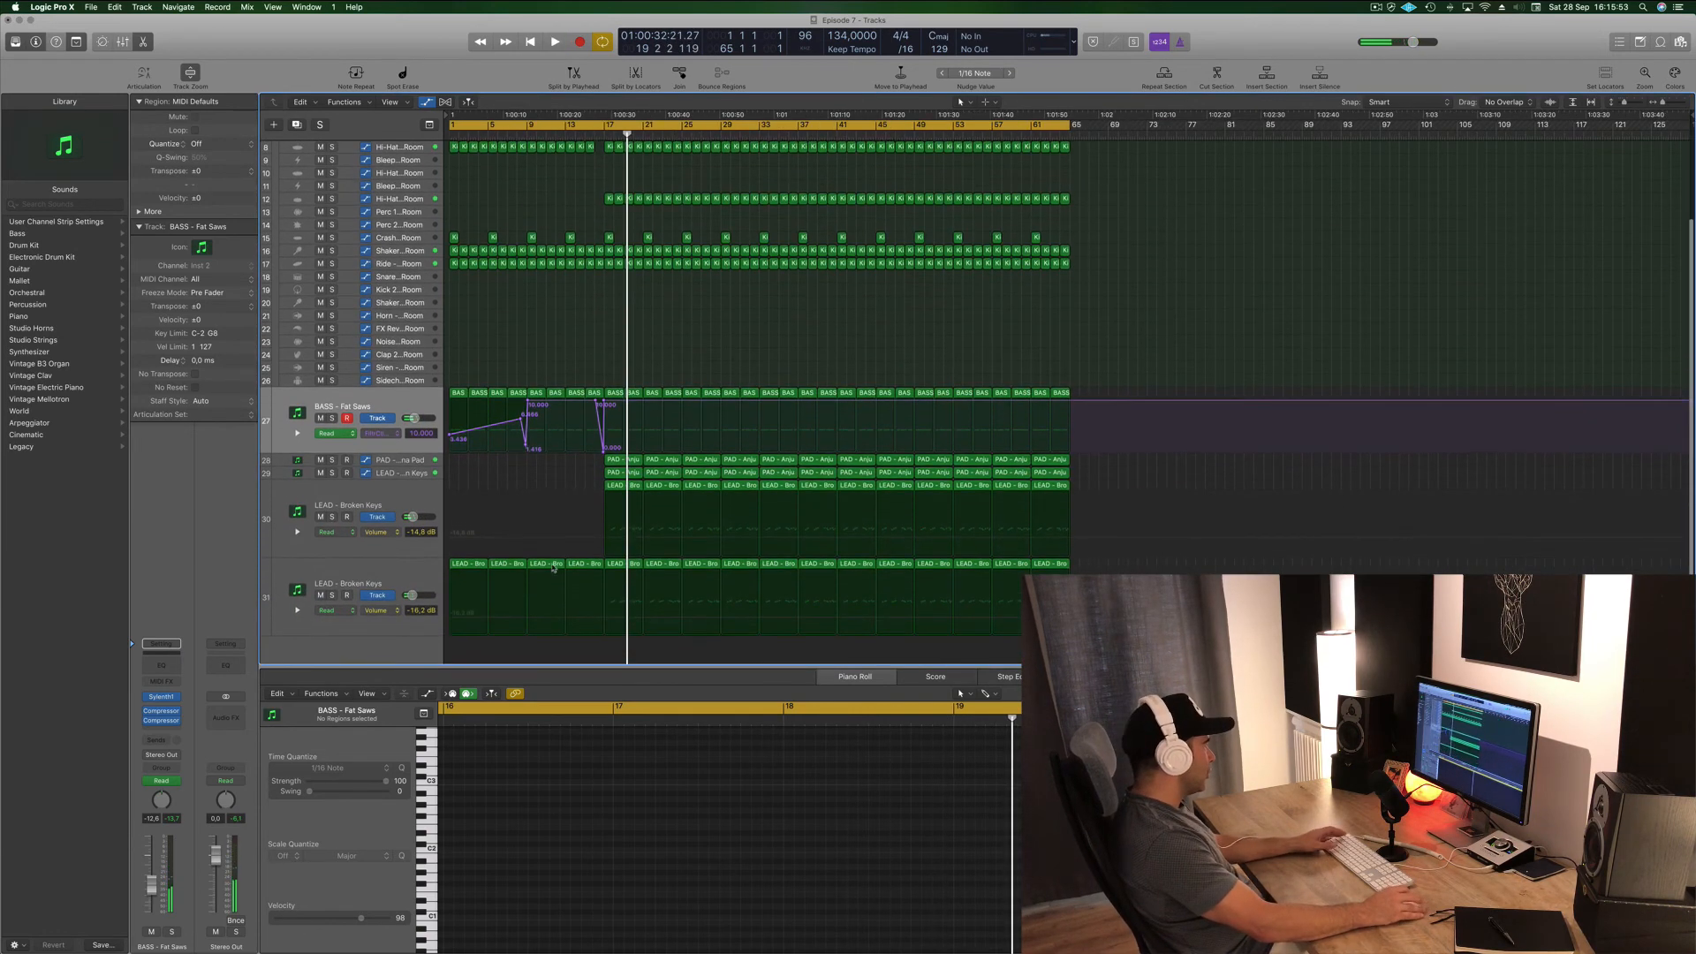
click(609, 567)
key(BackSpace)
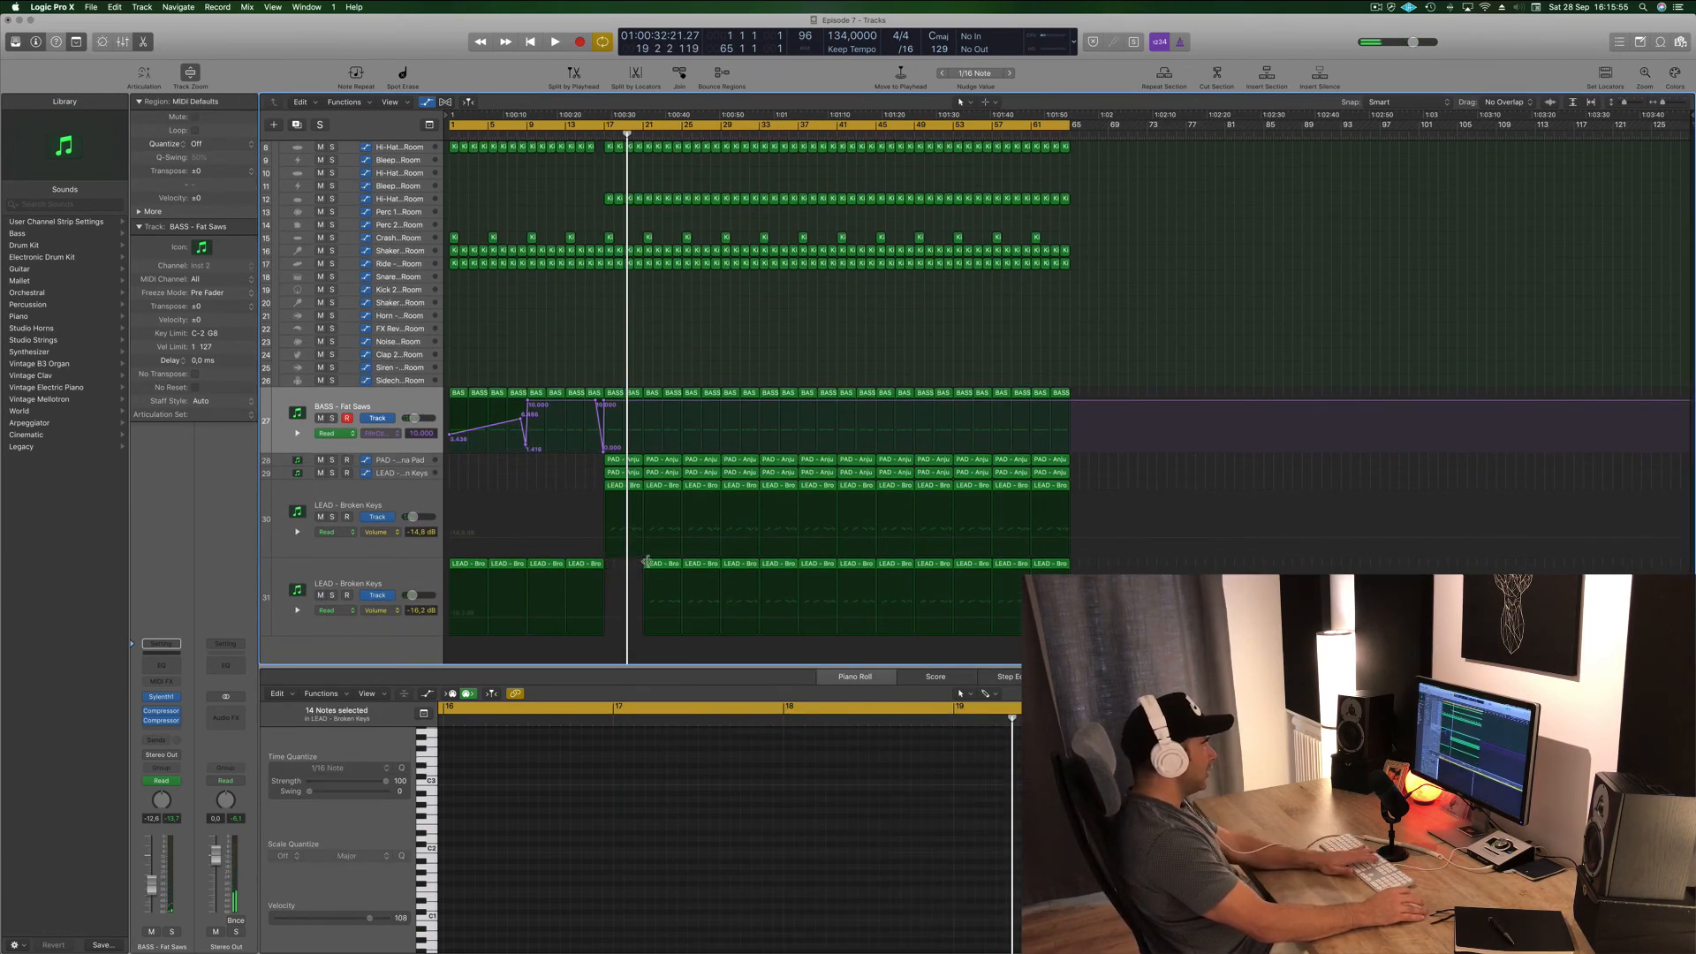
drag(598, 489, 668, 491)
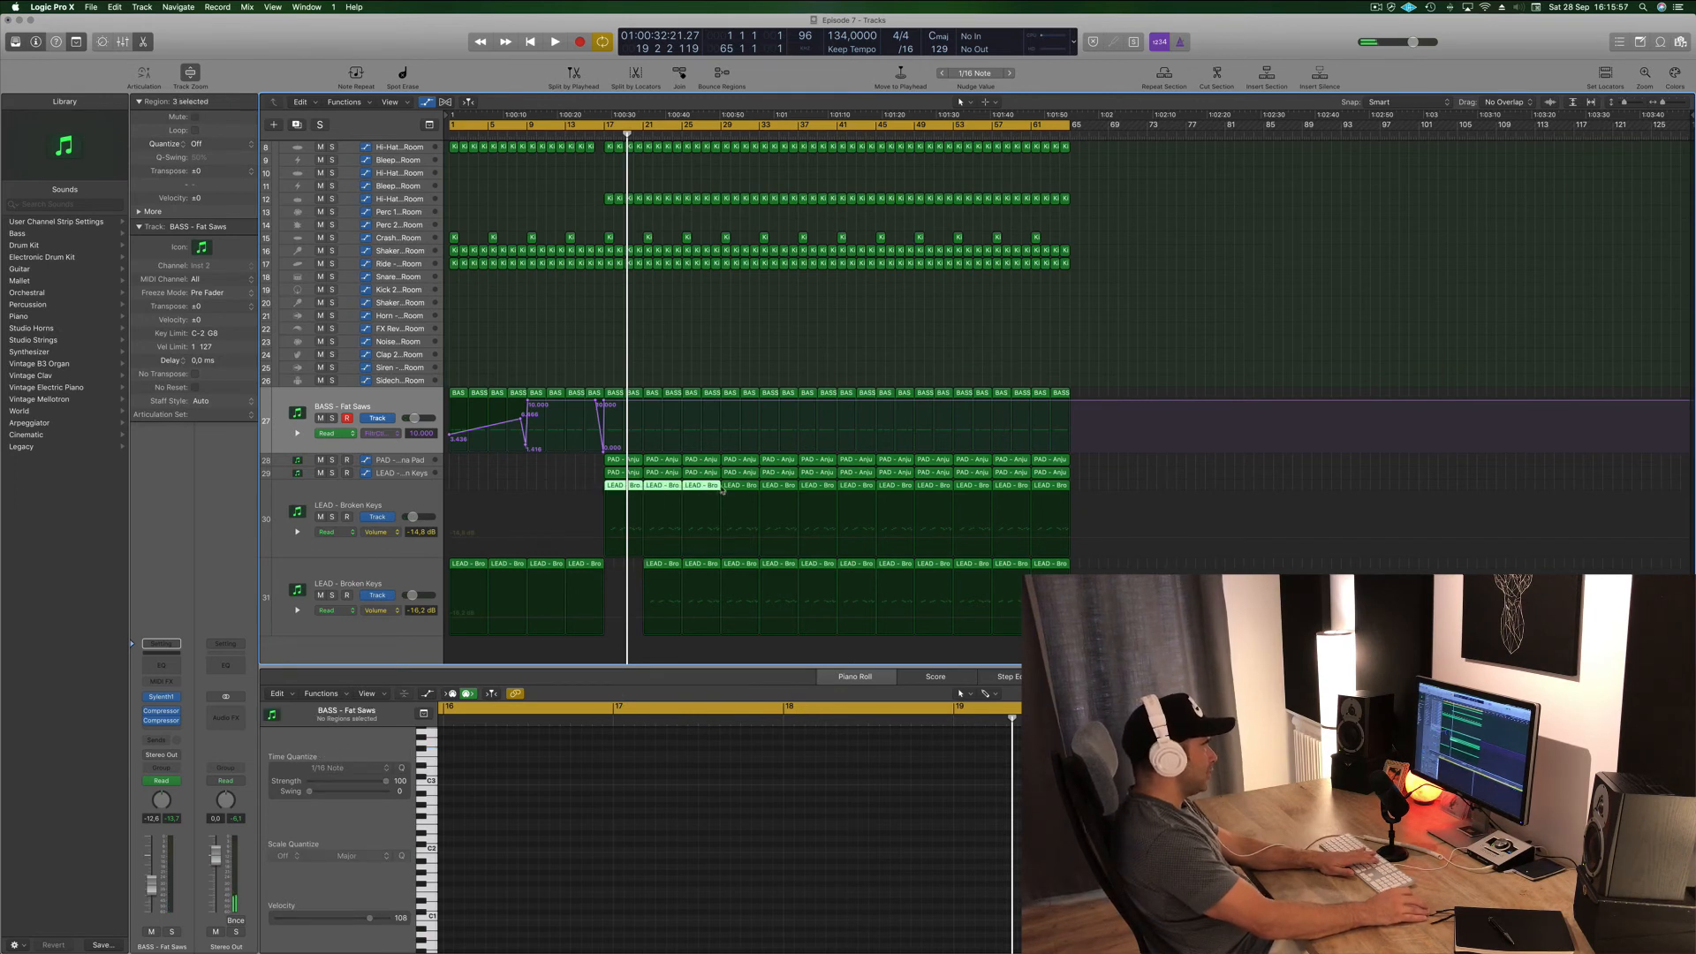
key(BackSpace)
click(665, 566)
key(BackSpace)
click(712, 566)
key(BackSpace)
click(742, 566)
key(BackSpace)
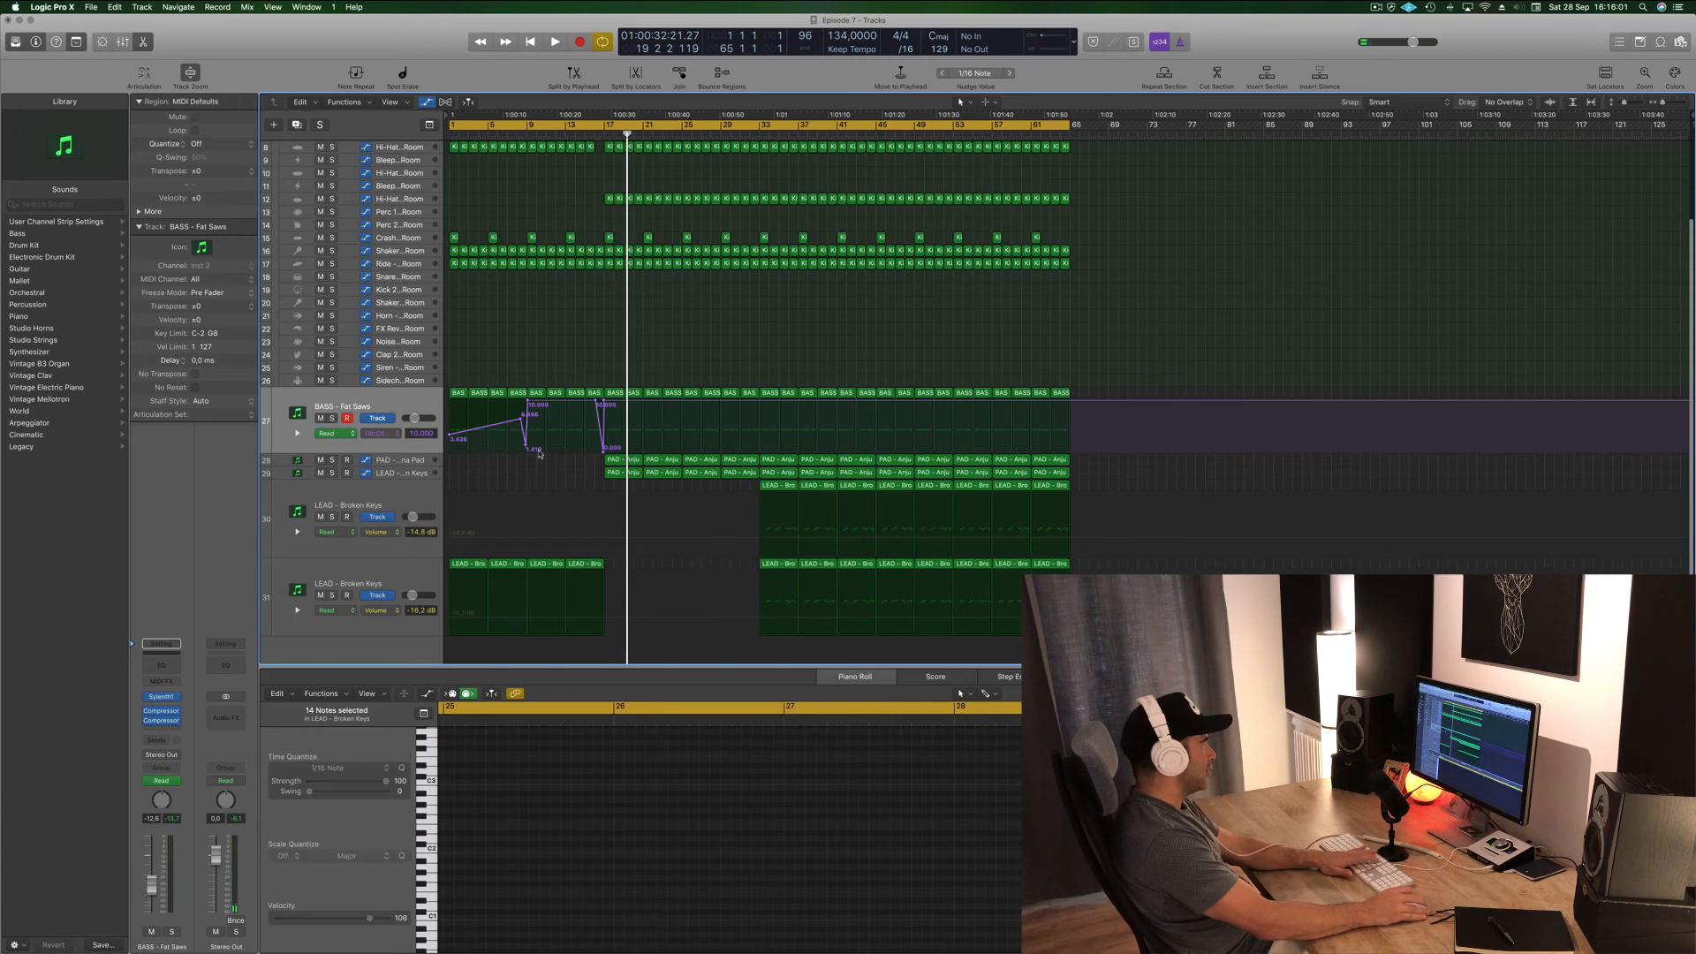
- Play the section from bar 17 and check the pad regions on tracks 28 and 29
click(410, 469)
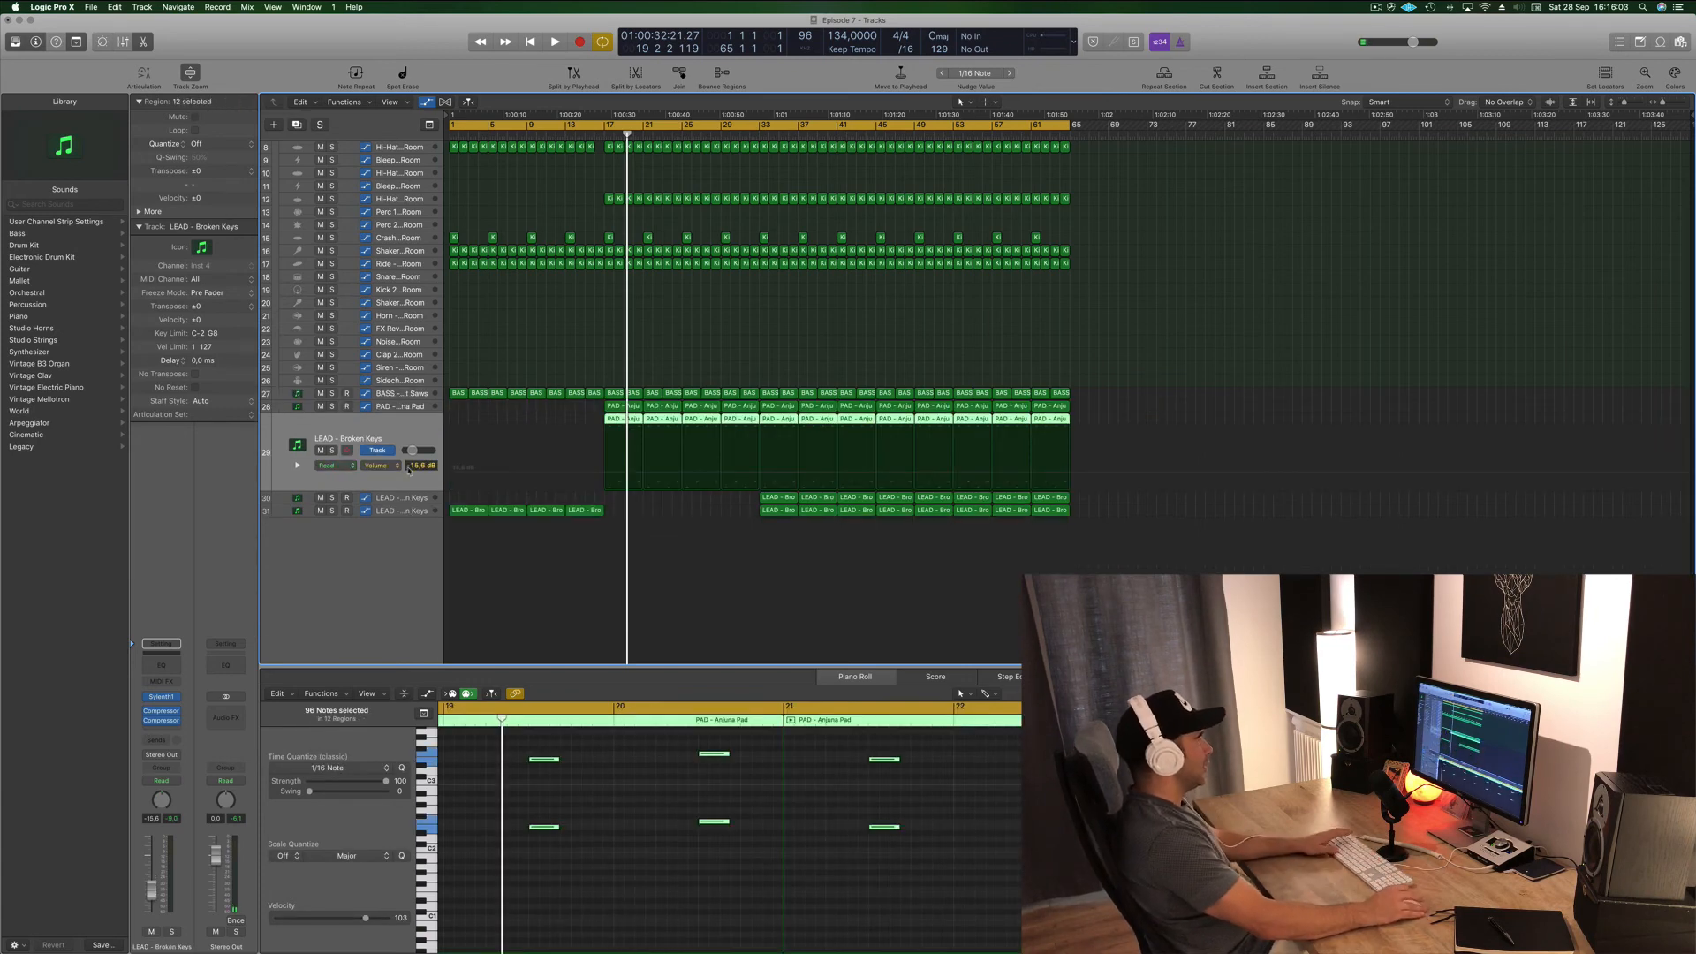
key(space)
scroll(542, 219, up, 3)
key(shift+space)
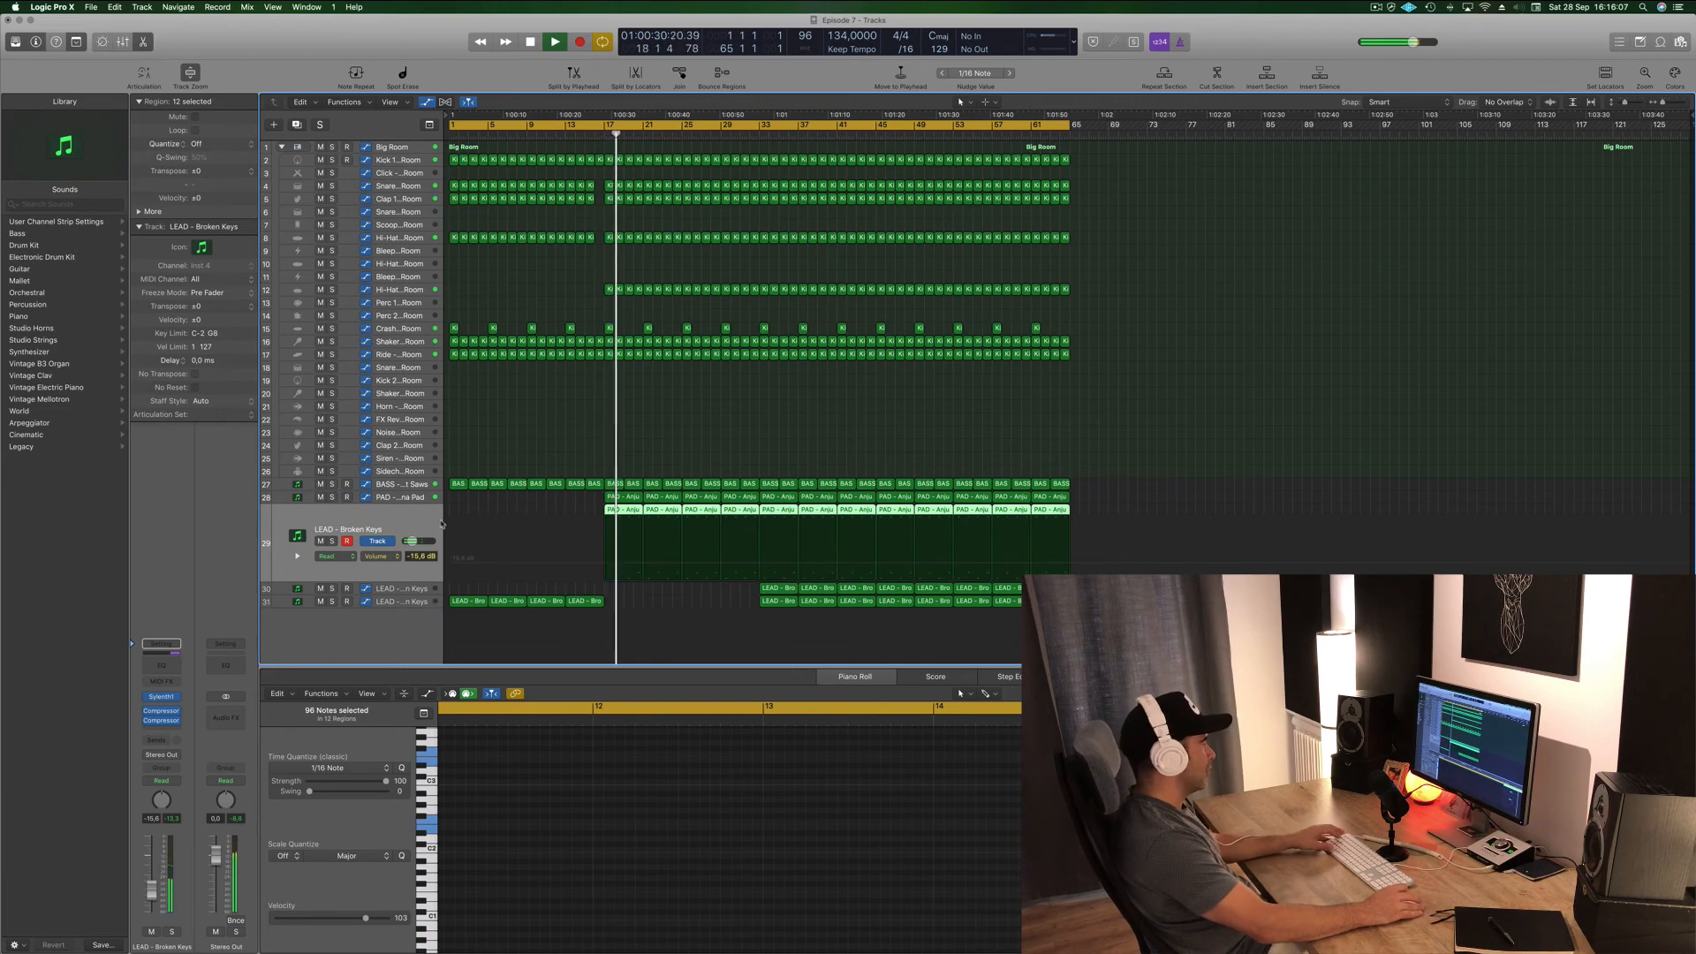
click(412, 498)
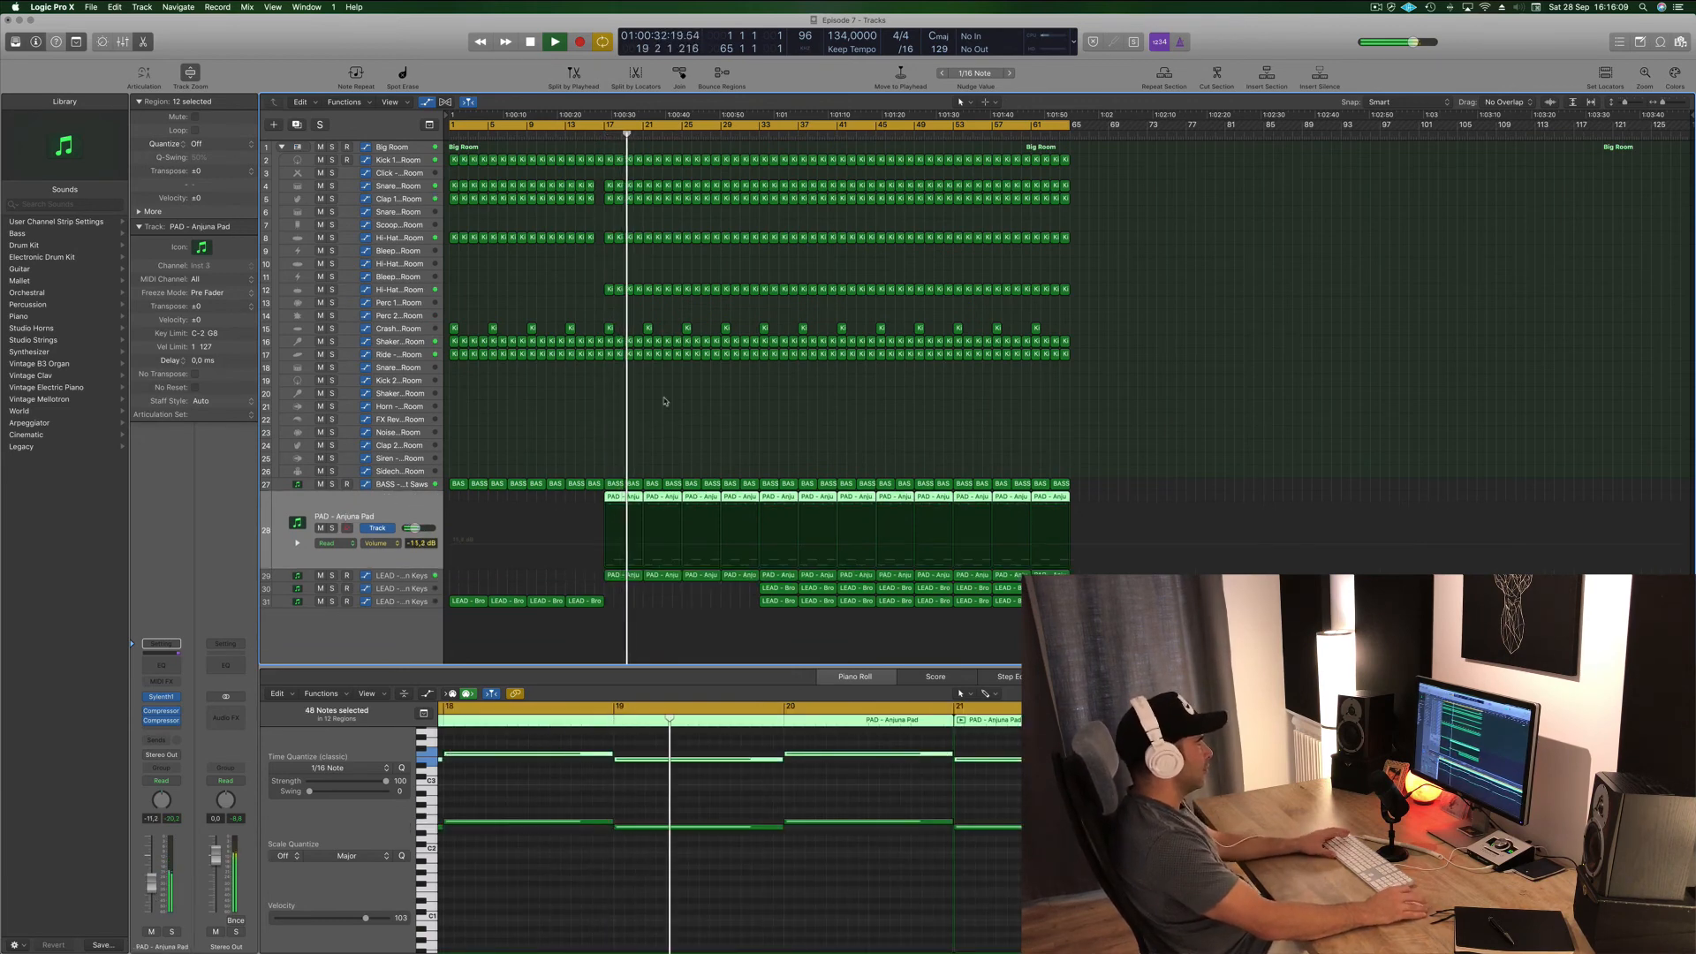
scroll(669, 409, right, 5)
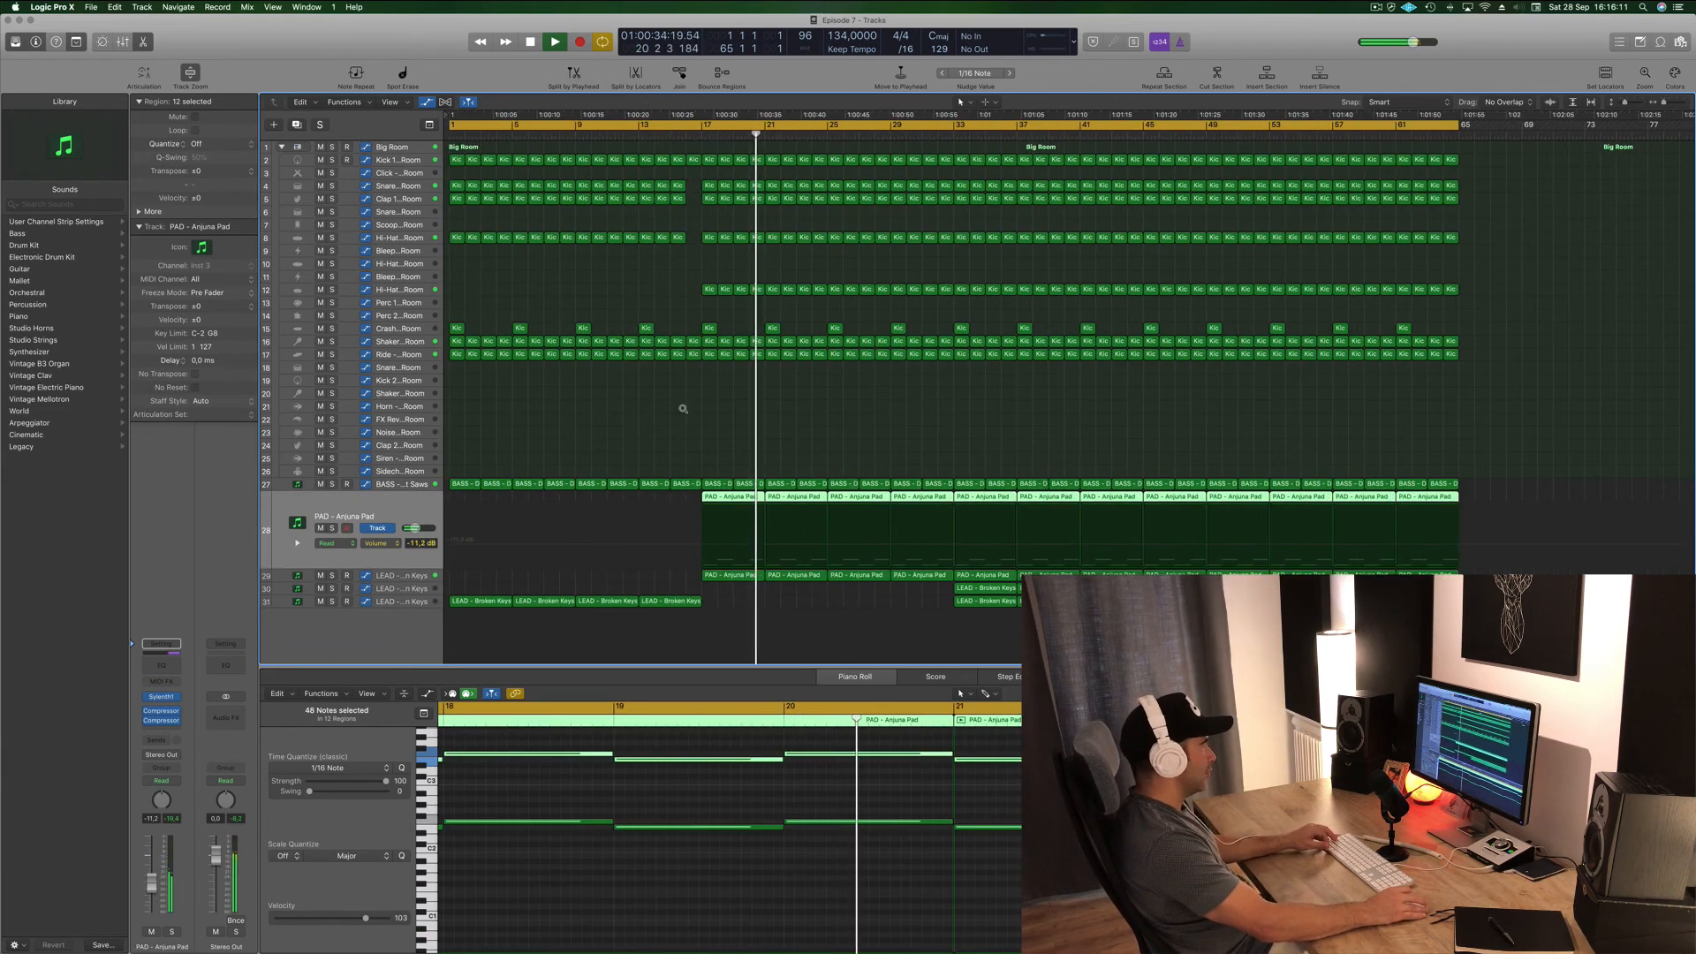
scroll(683, 409, down, 3)
scroll(683, 409, down, 1)
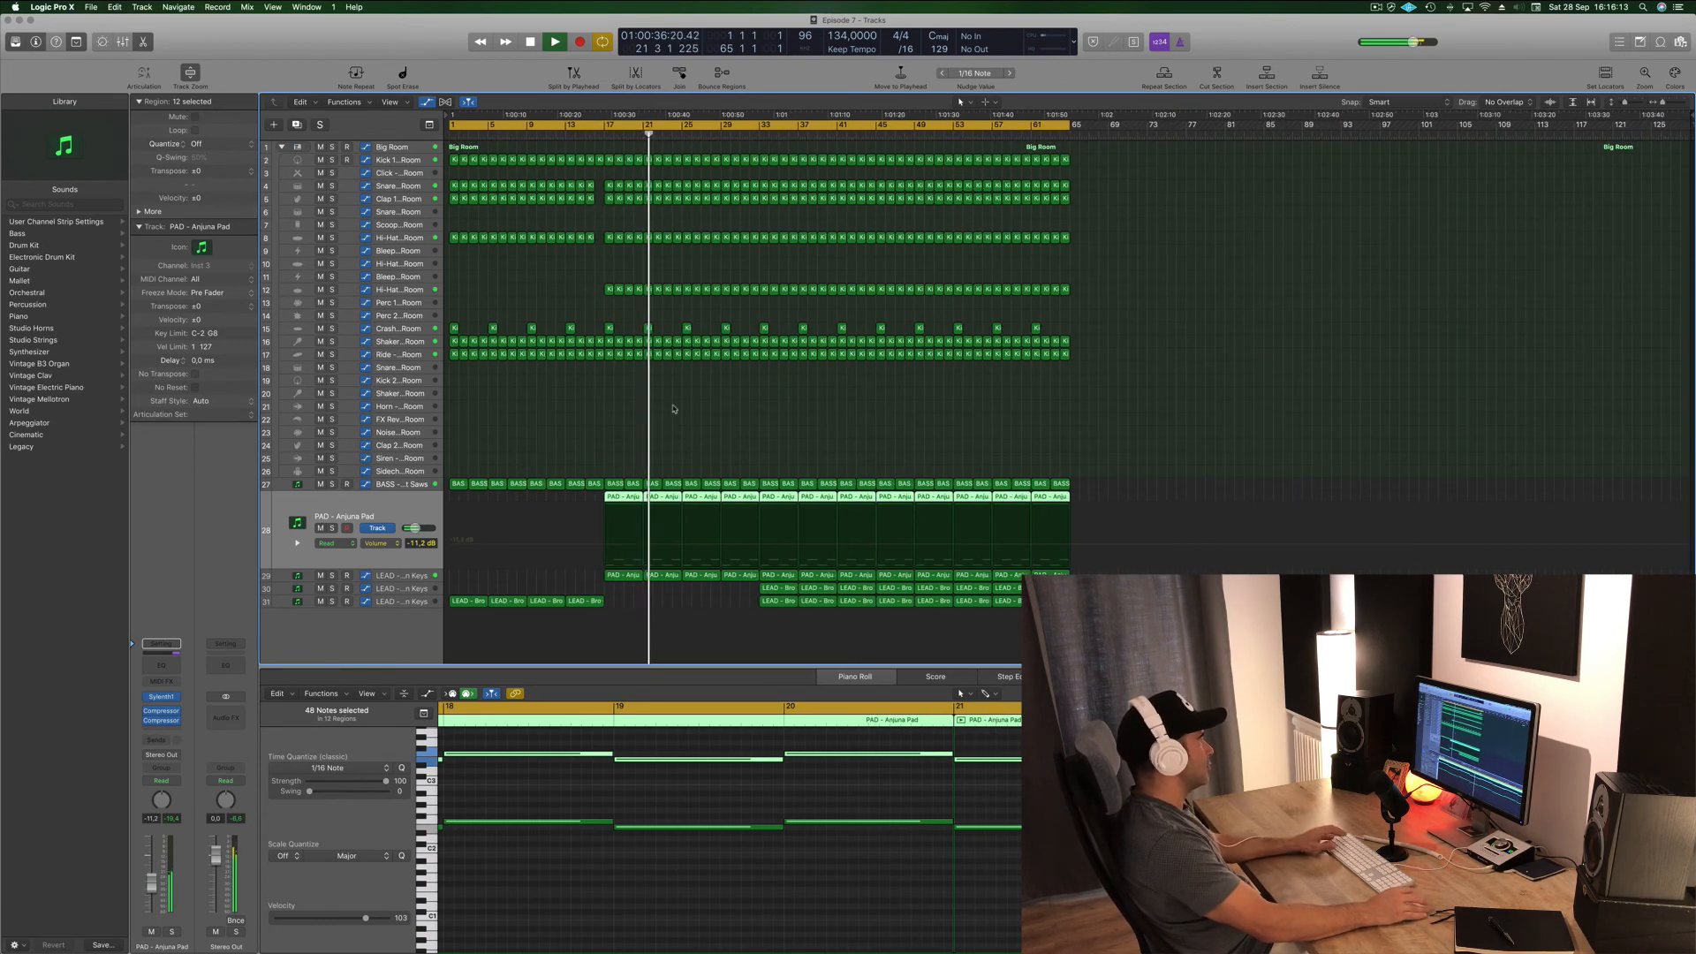
- Delete the Crash region at bar 21 and the Hi-Hat Open regions from bar 17 through bar 24
click(647, 316)
key(Delete)
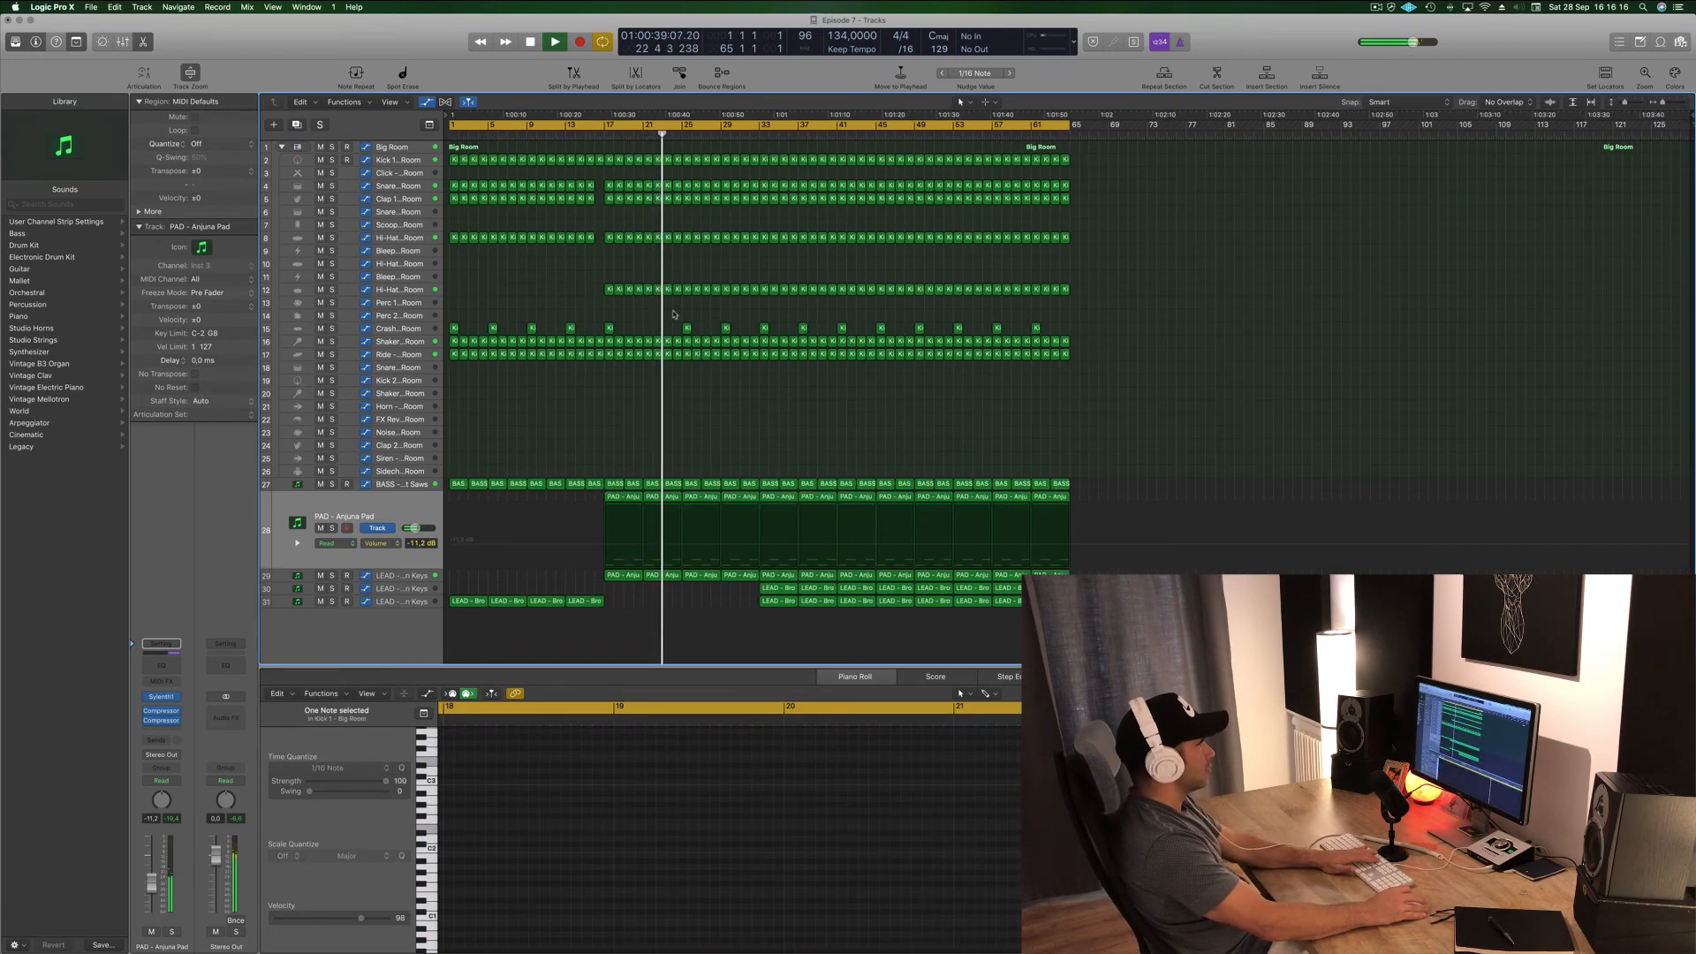
click(596, 133)
drag(581, 289, 676, 301)
key(Delete)
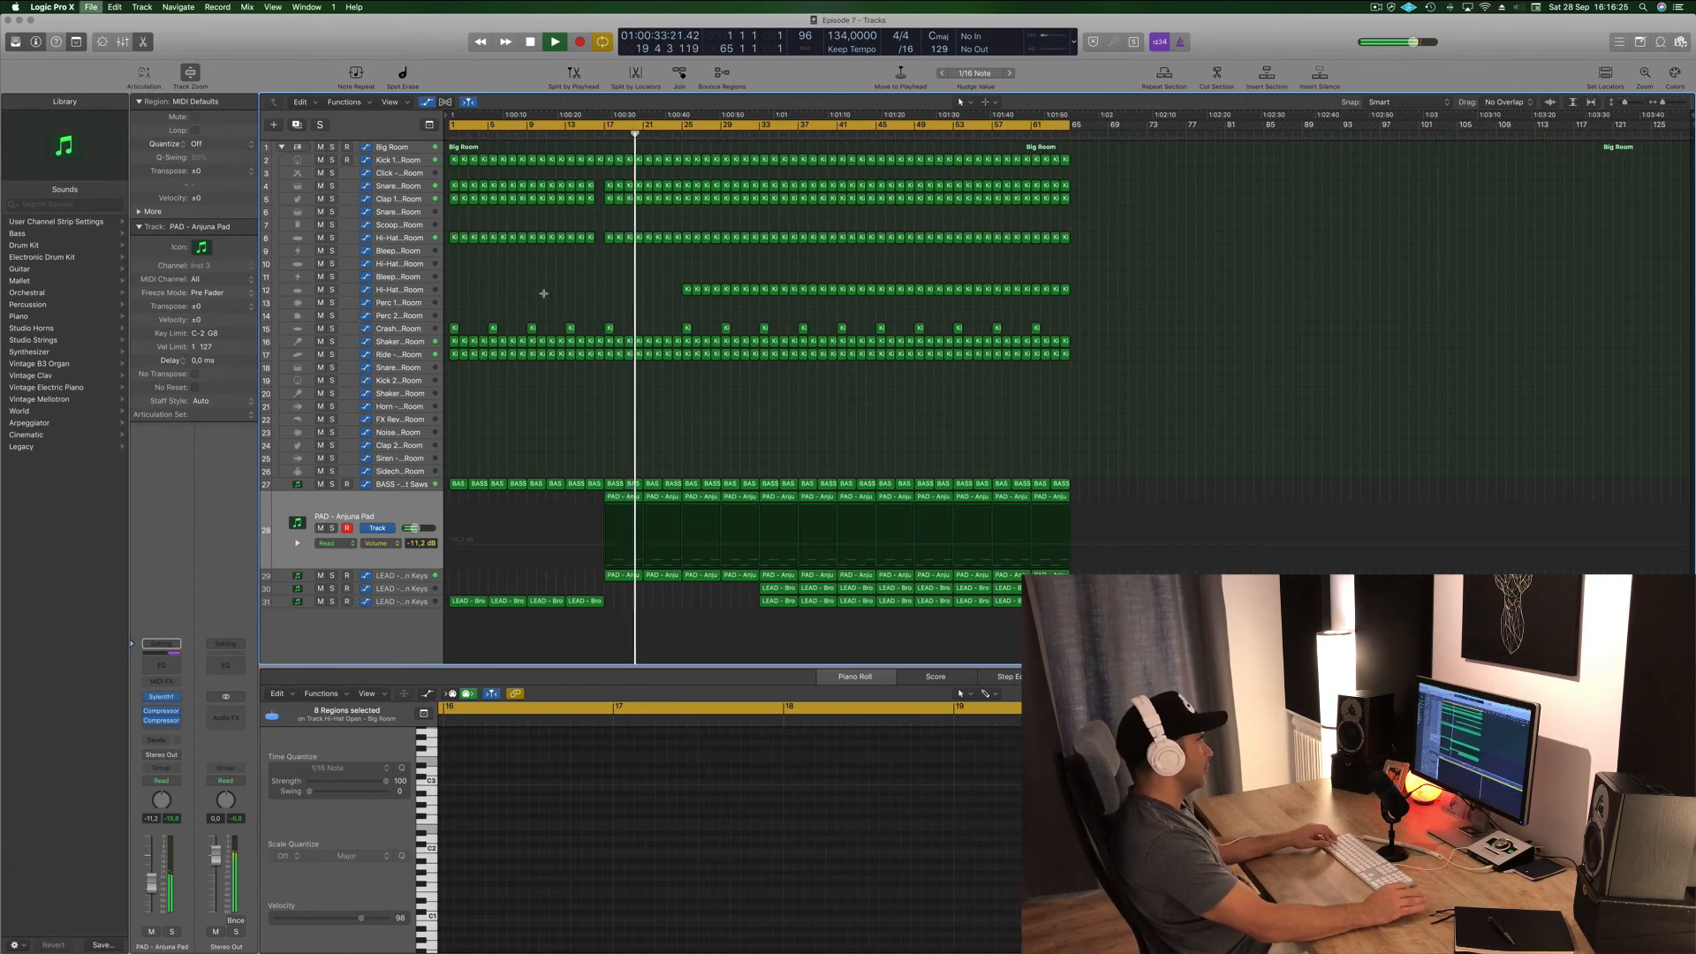
- Replay the thinned section from about bar 17 and save the project
key(super+Right)
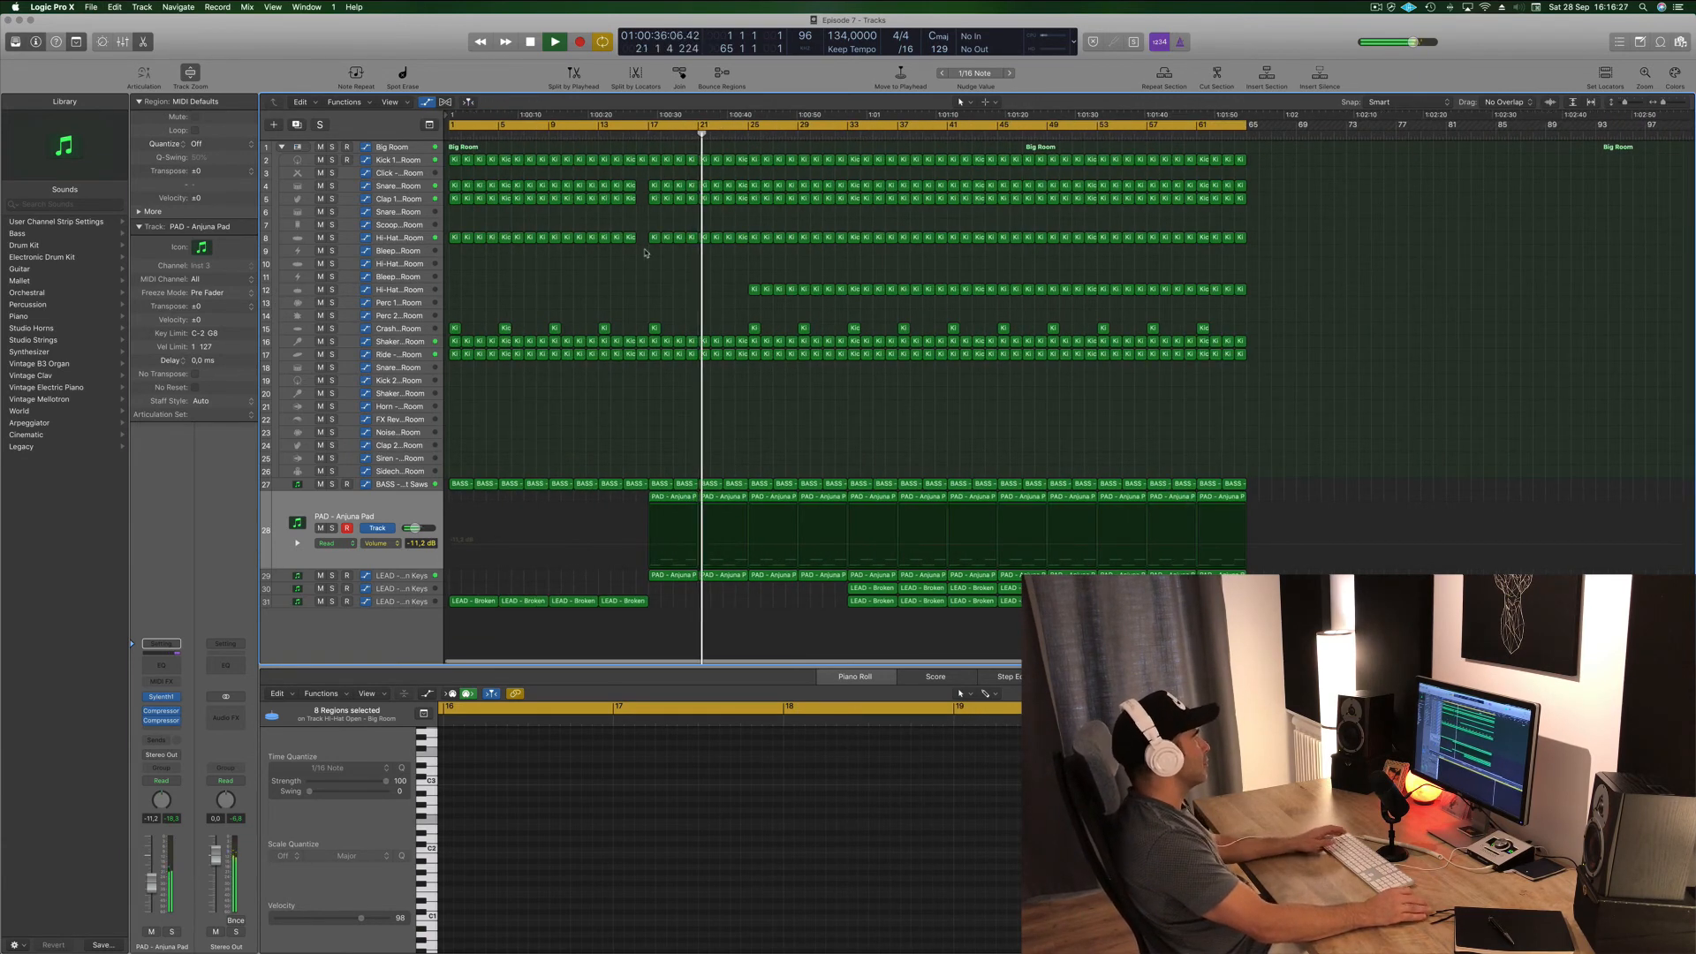
click(643, 136)
key(super+s)
key(super+Left)
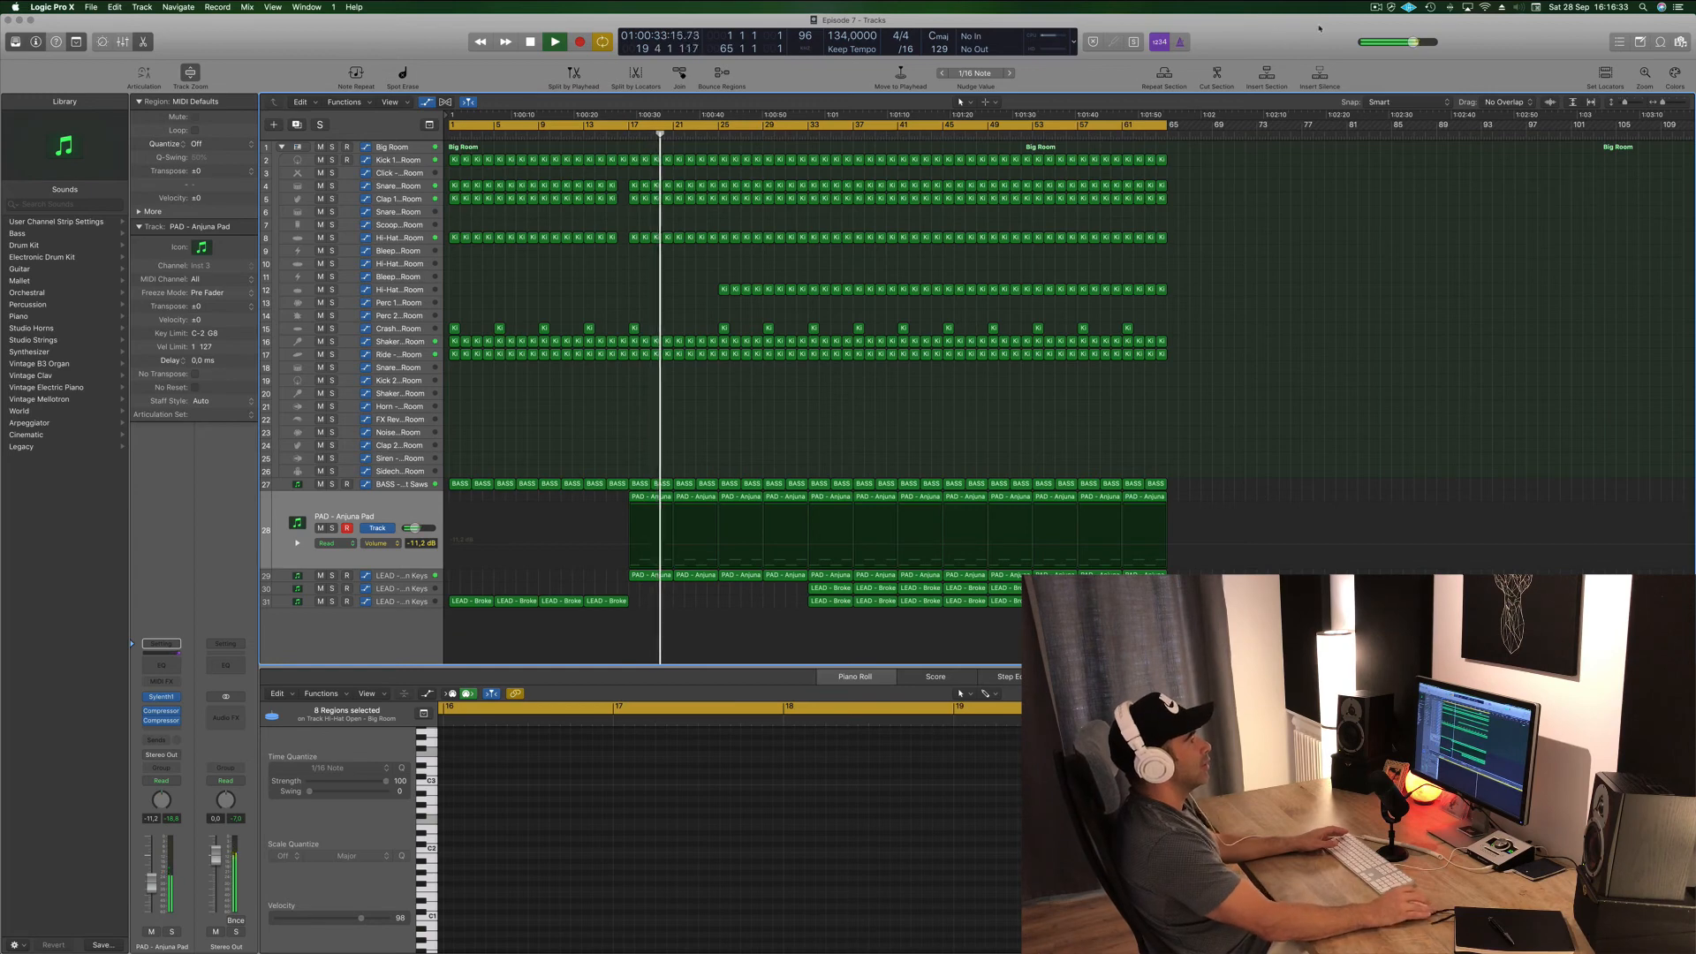
- Move the start of the cycle range to bar 25 and play the arrangement from there
click(1373, 10)
click(1263, 51)
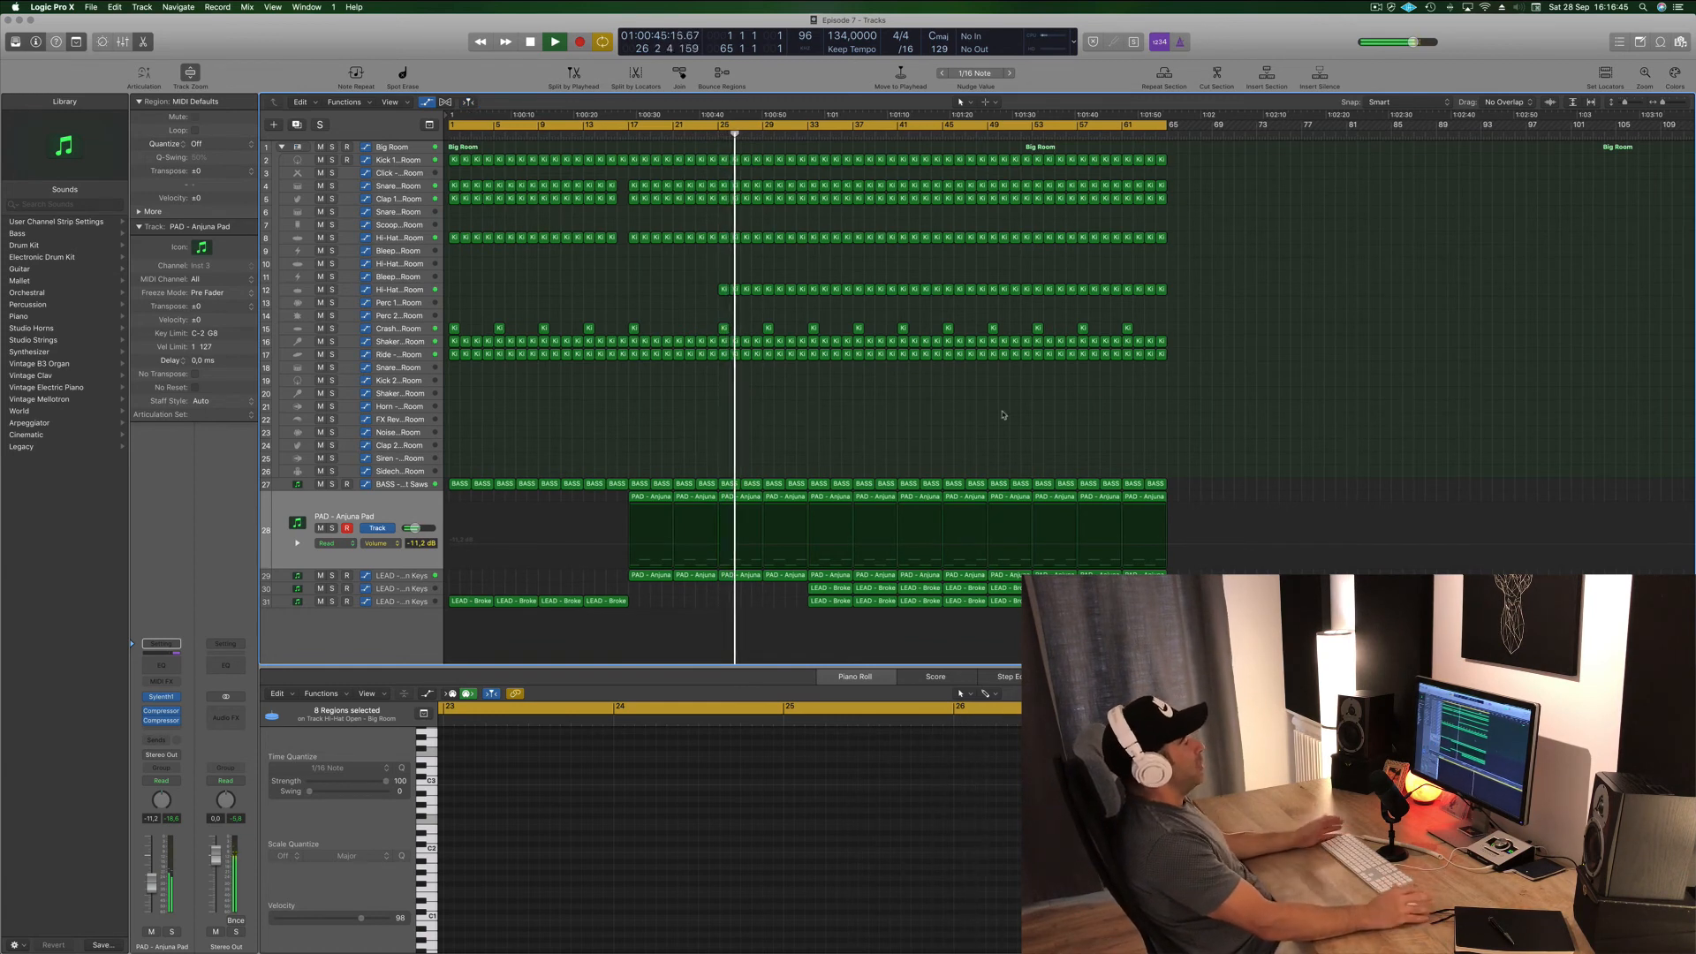
key(space)
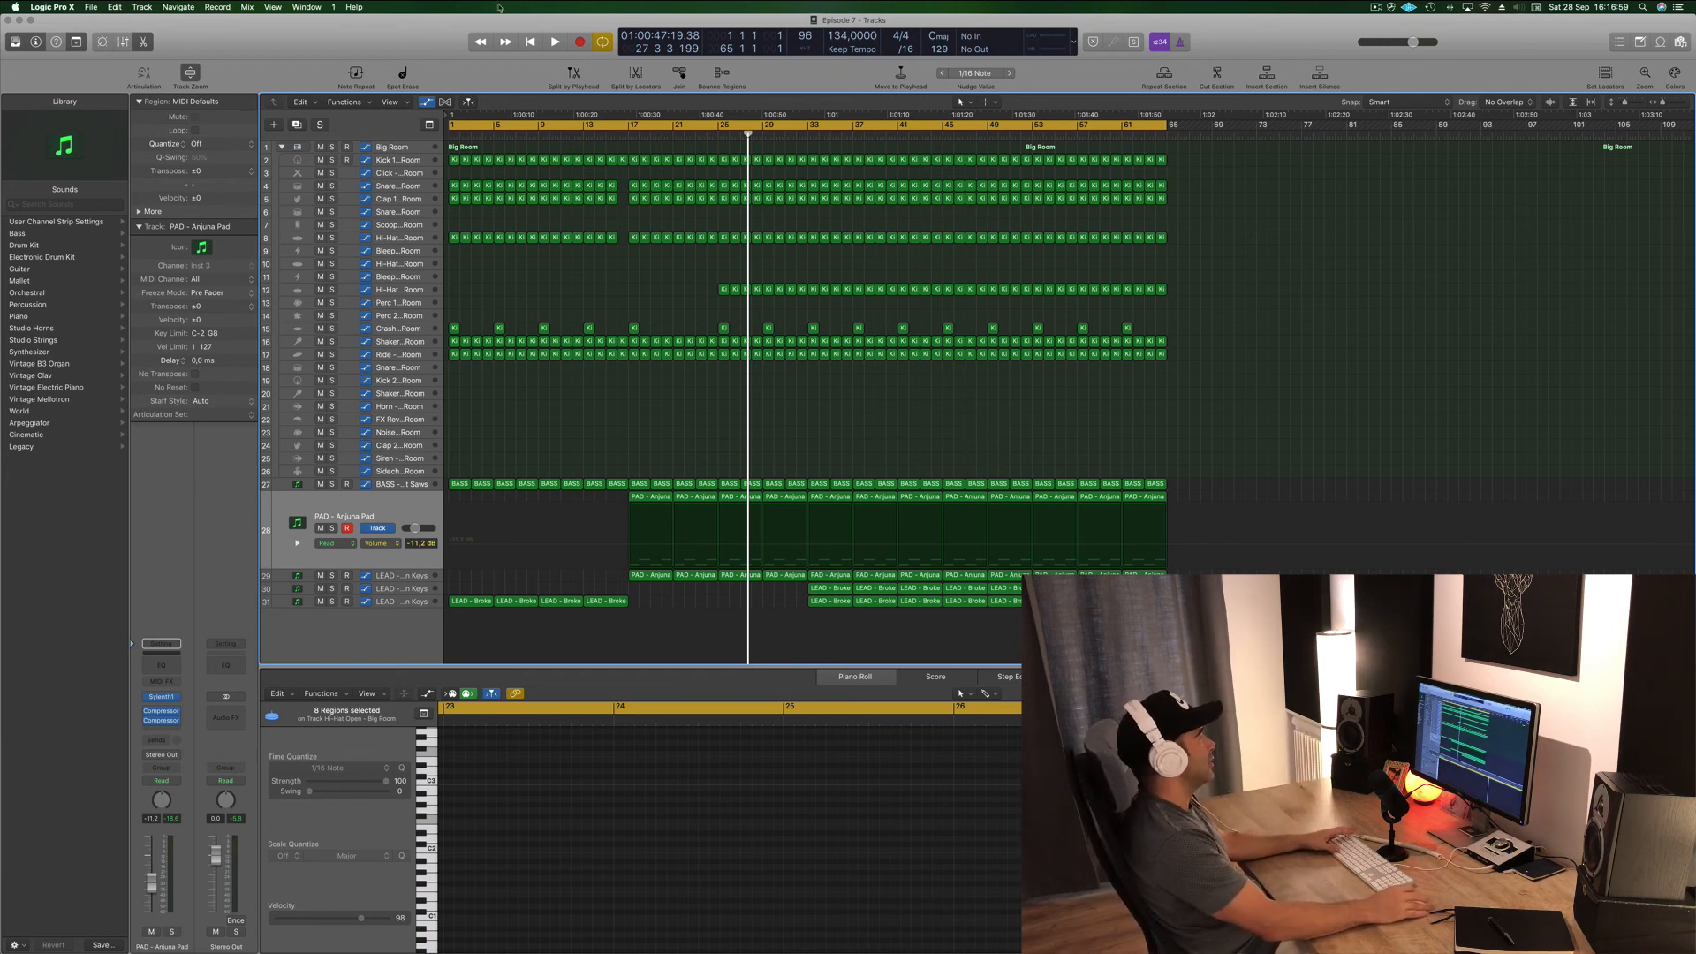
drag(448, 129, 721, 135)
key(space)
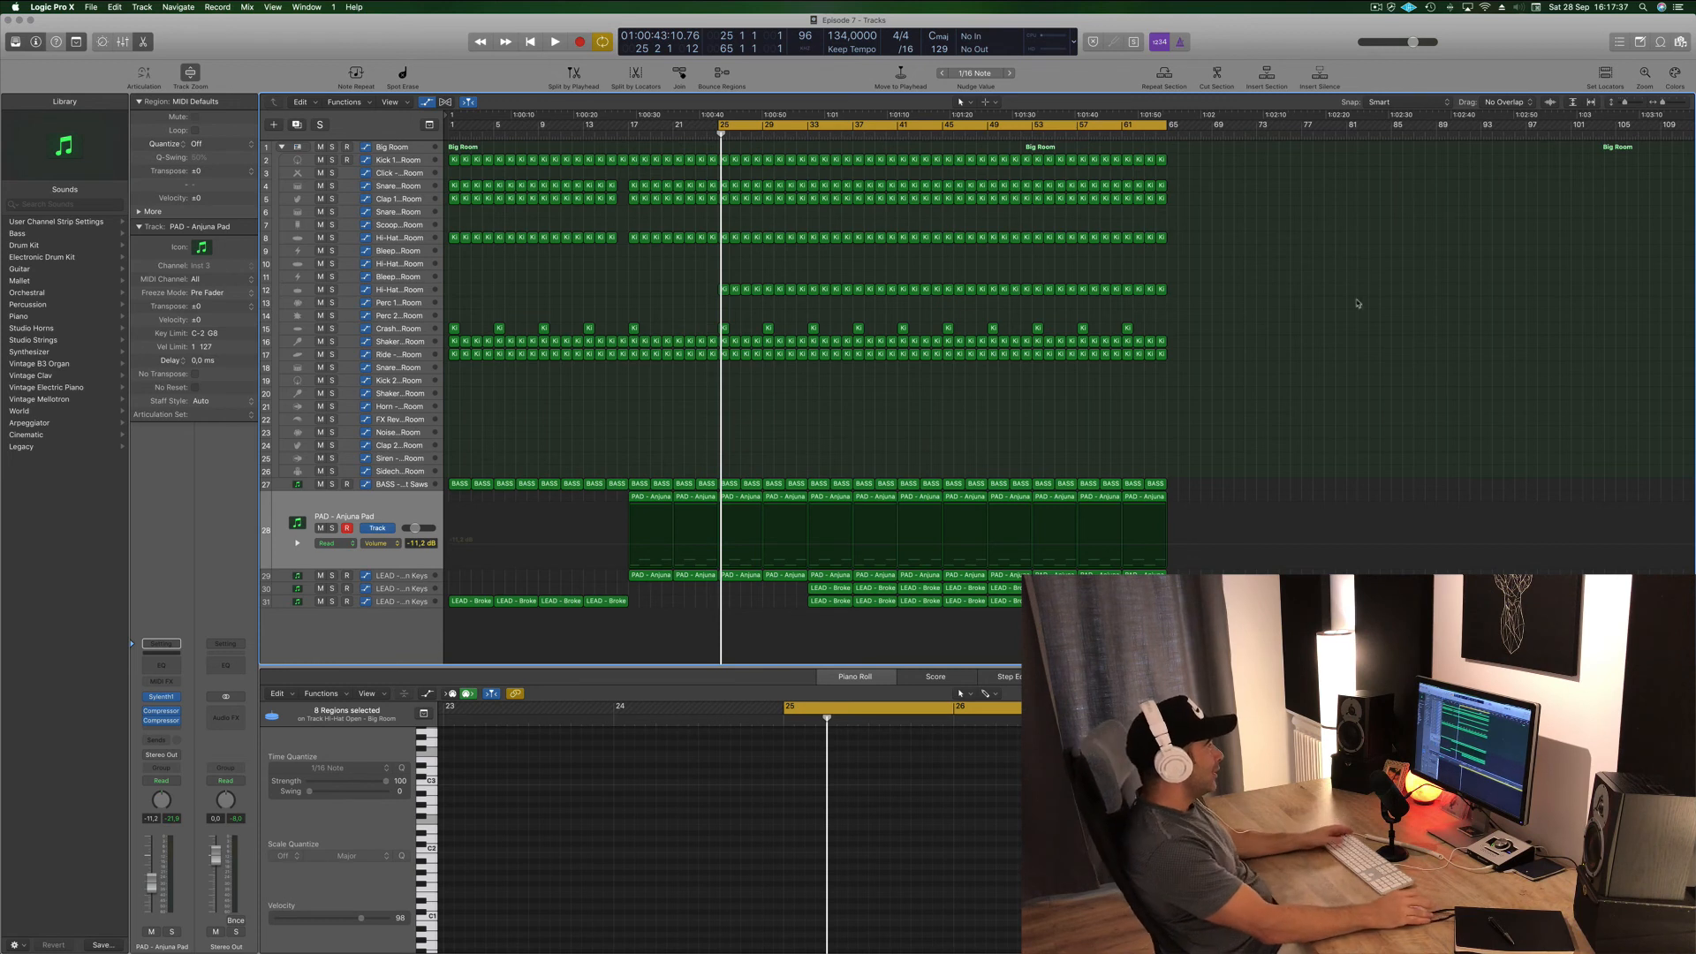
key(space)
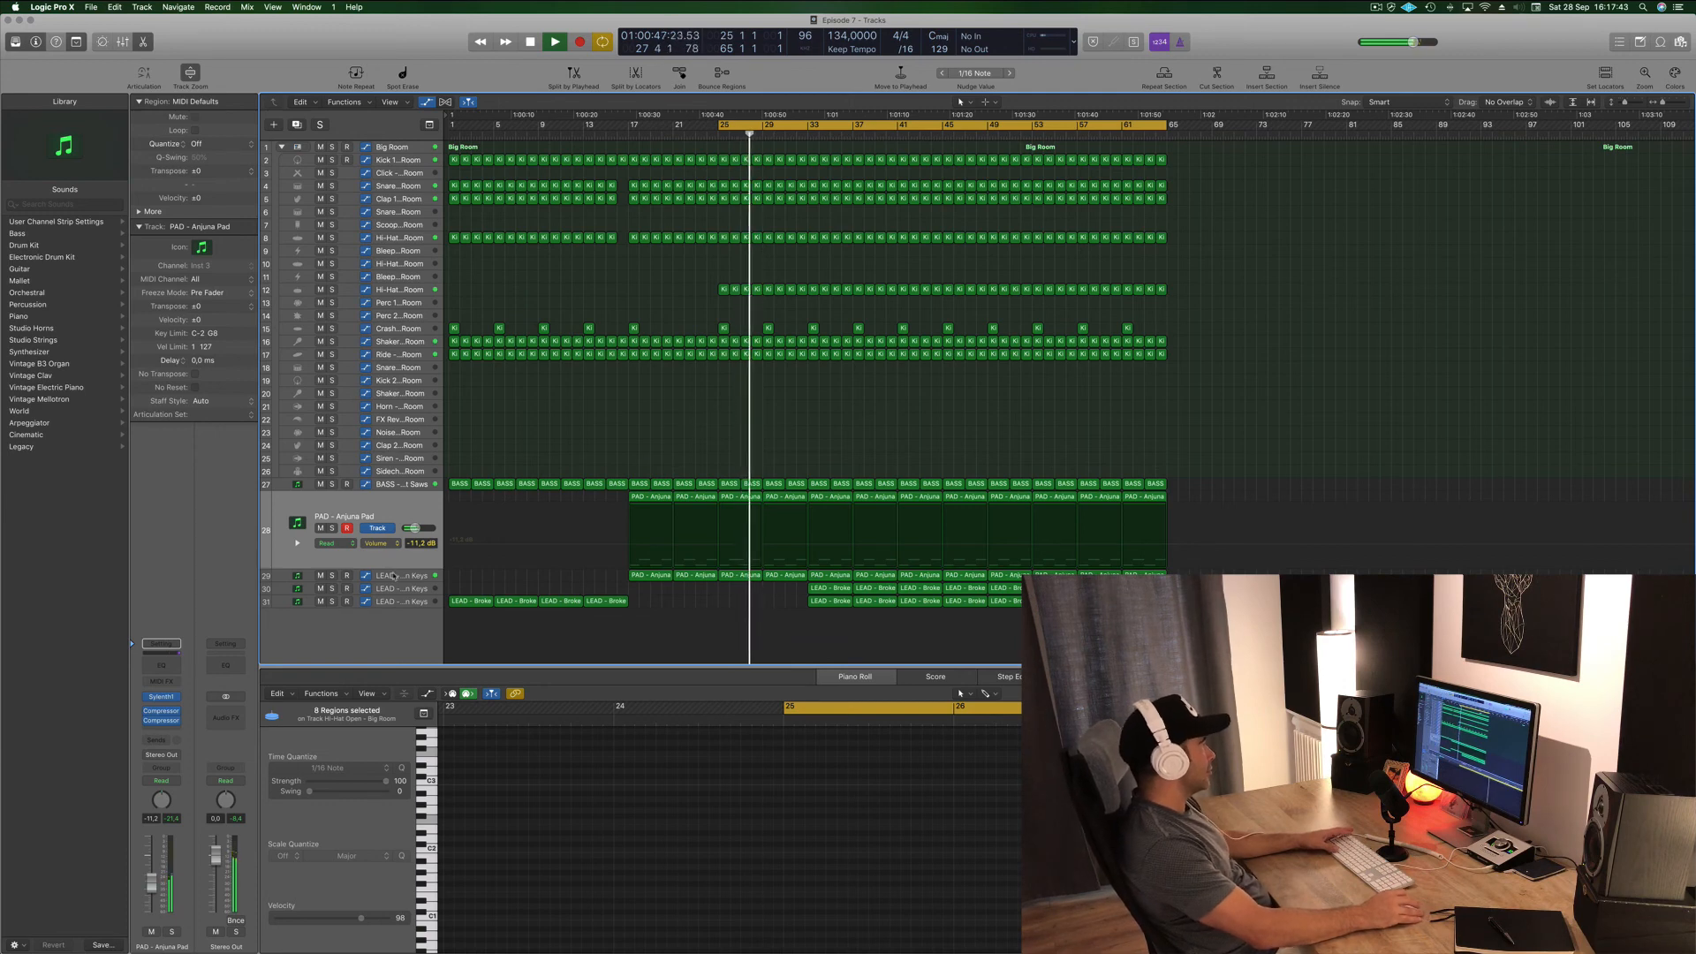
- Open the Sylenth1 instrument of the PAD - Anjuna Pad track and set its channel strip's automation mode to Touch
click(424, 575)
click(674, 386)
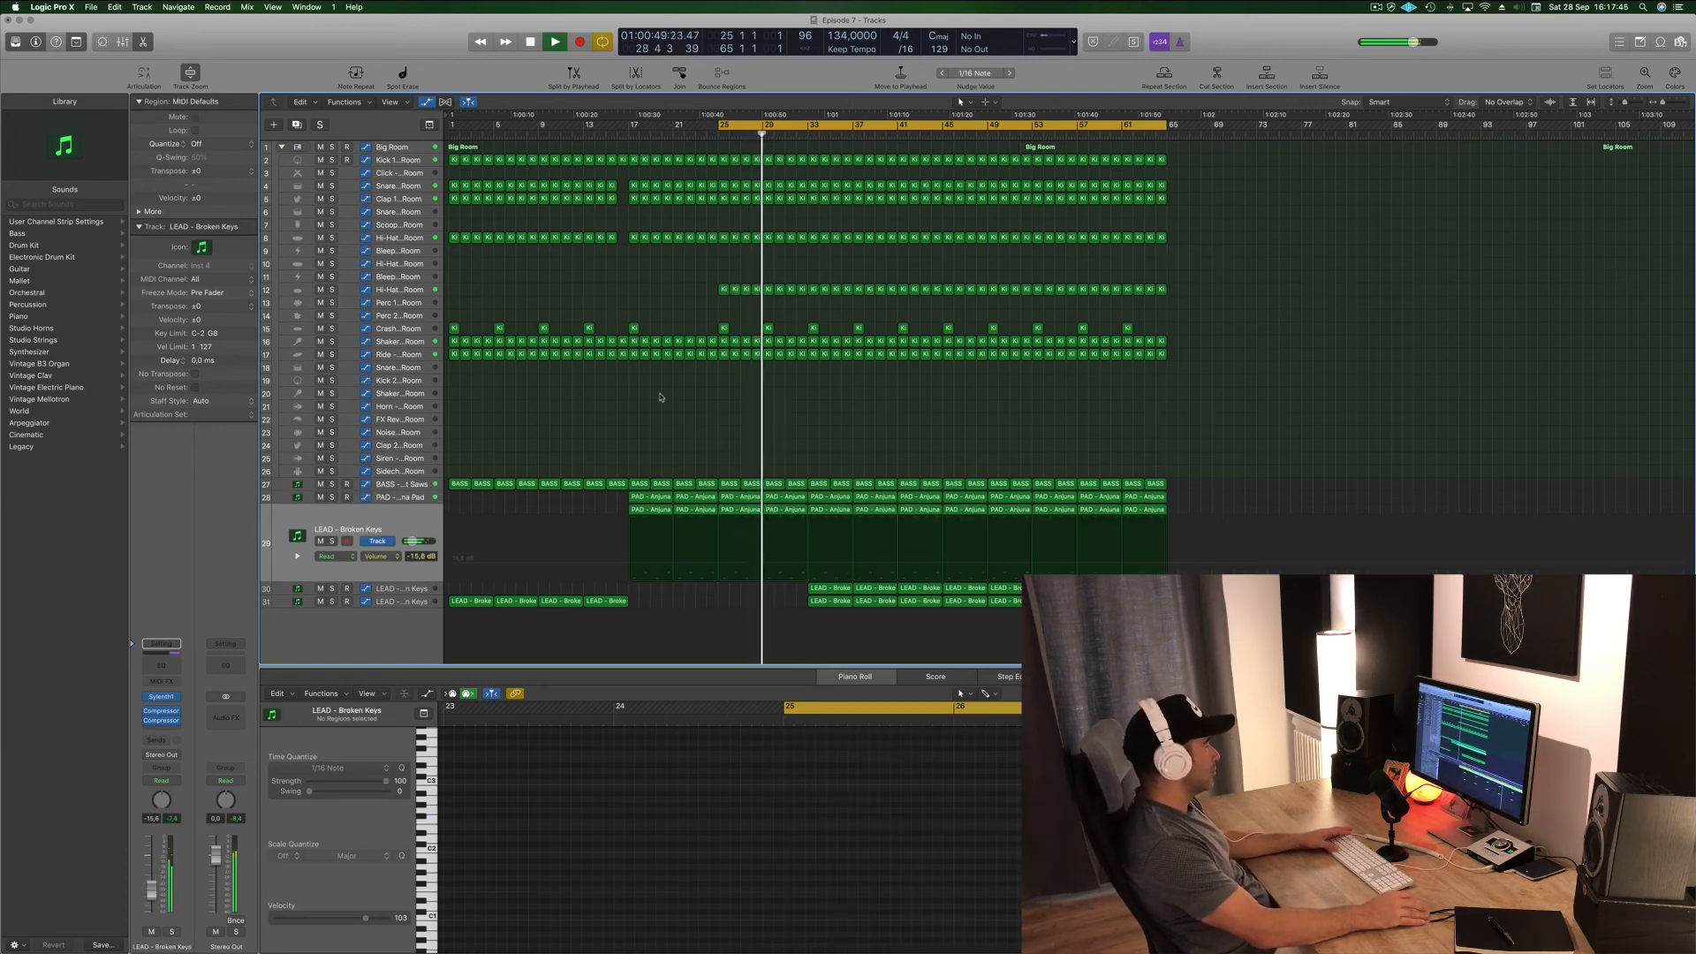
key(space)
click(416, 497)
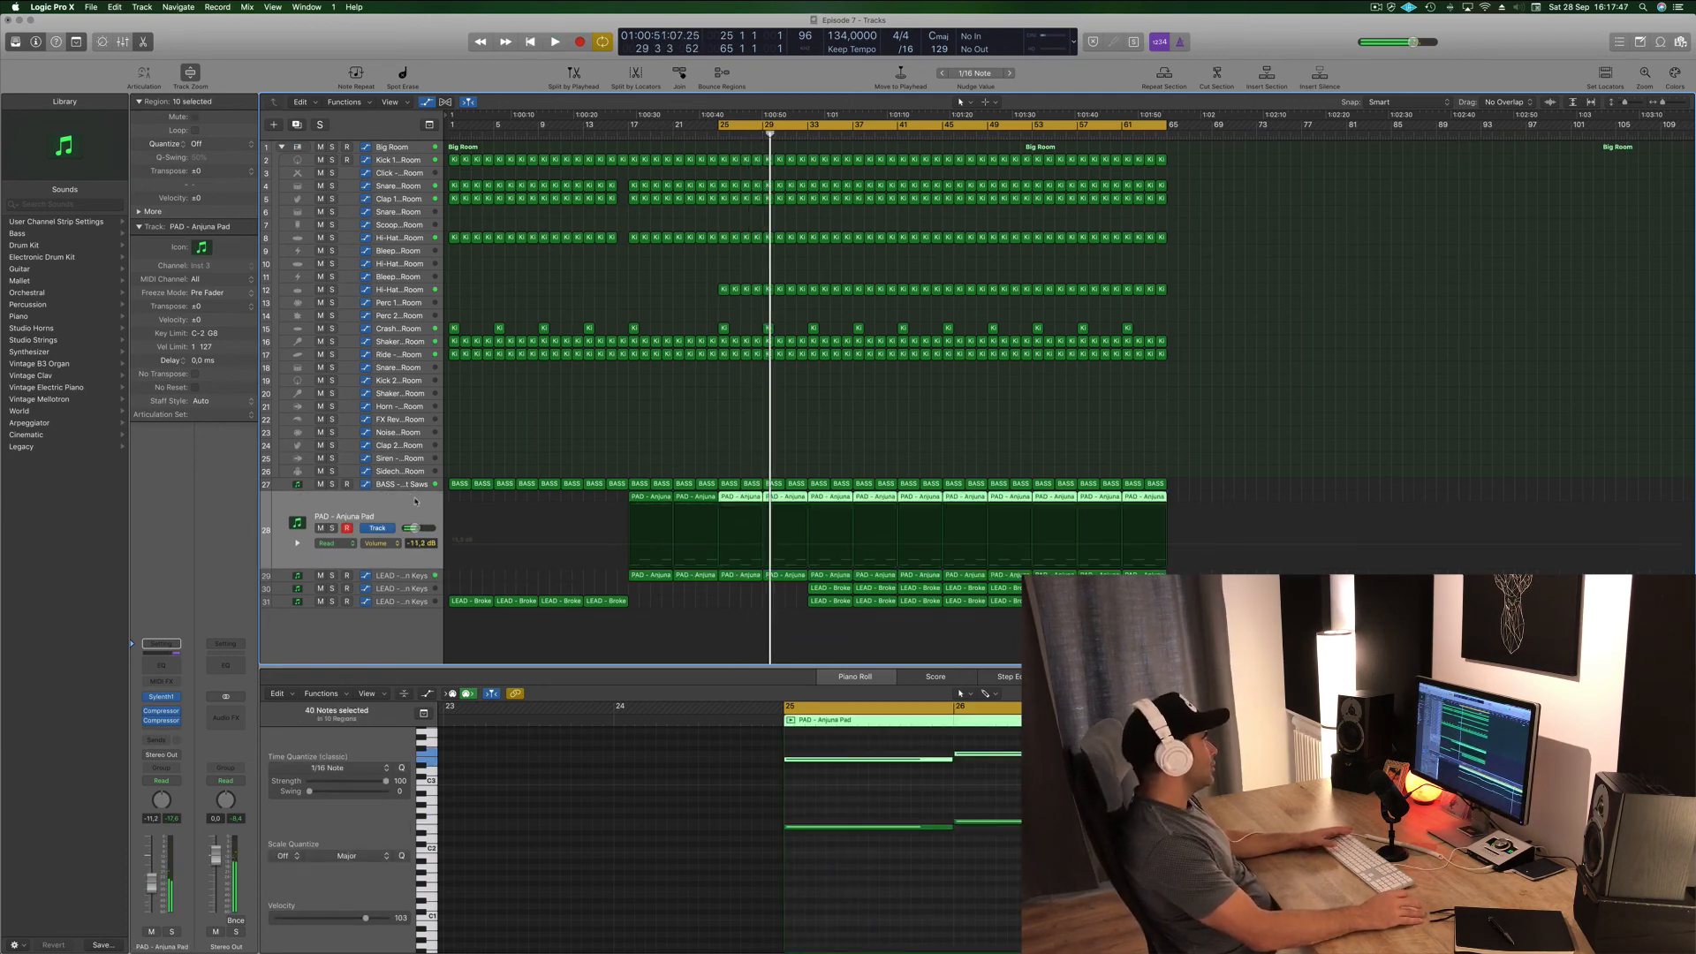
click(162, 697)
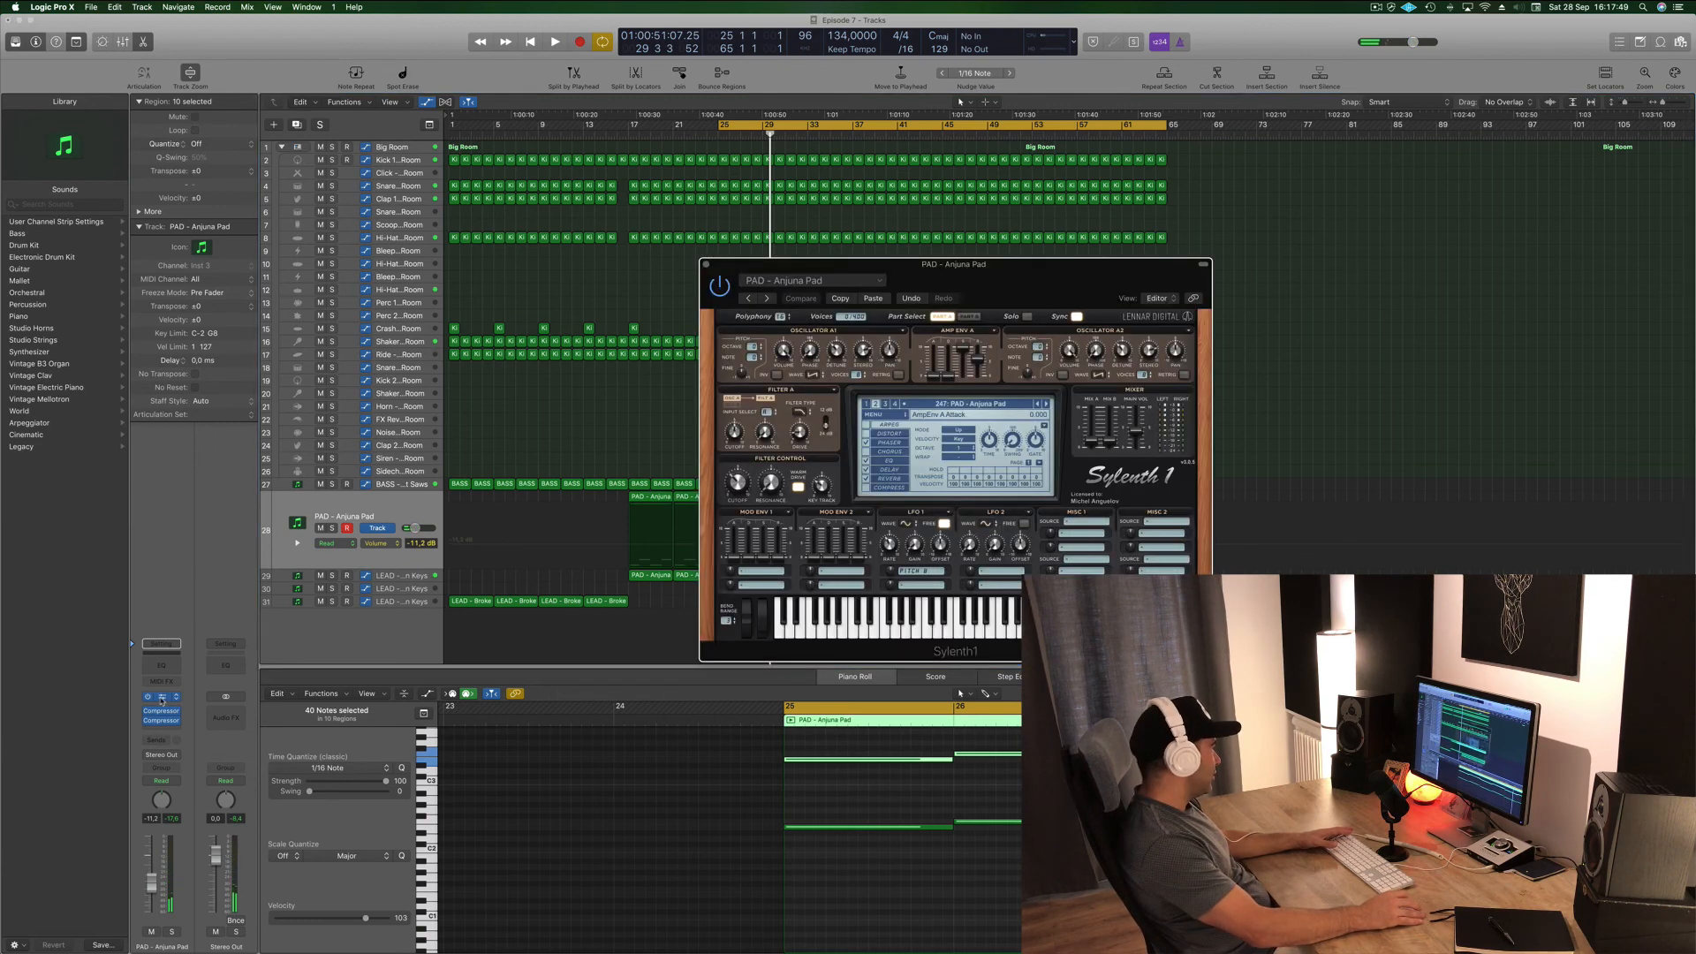
click(162, 779)
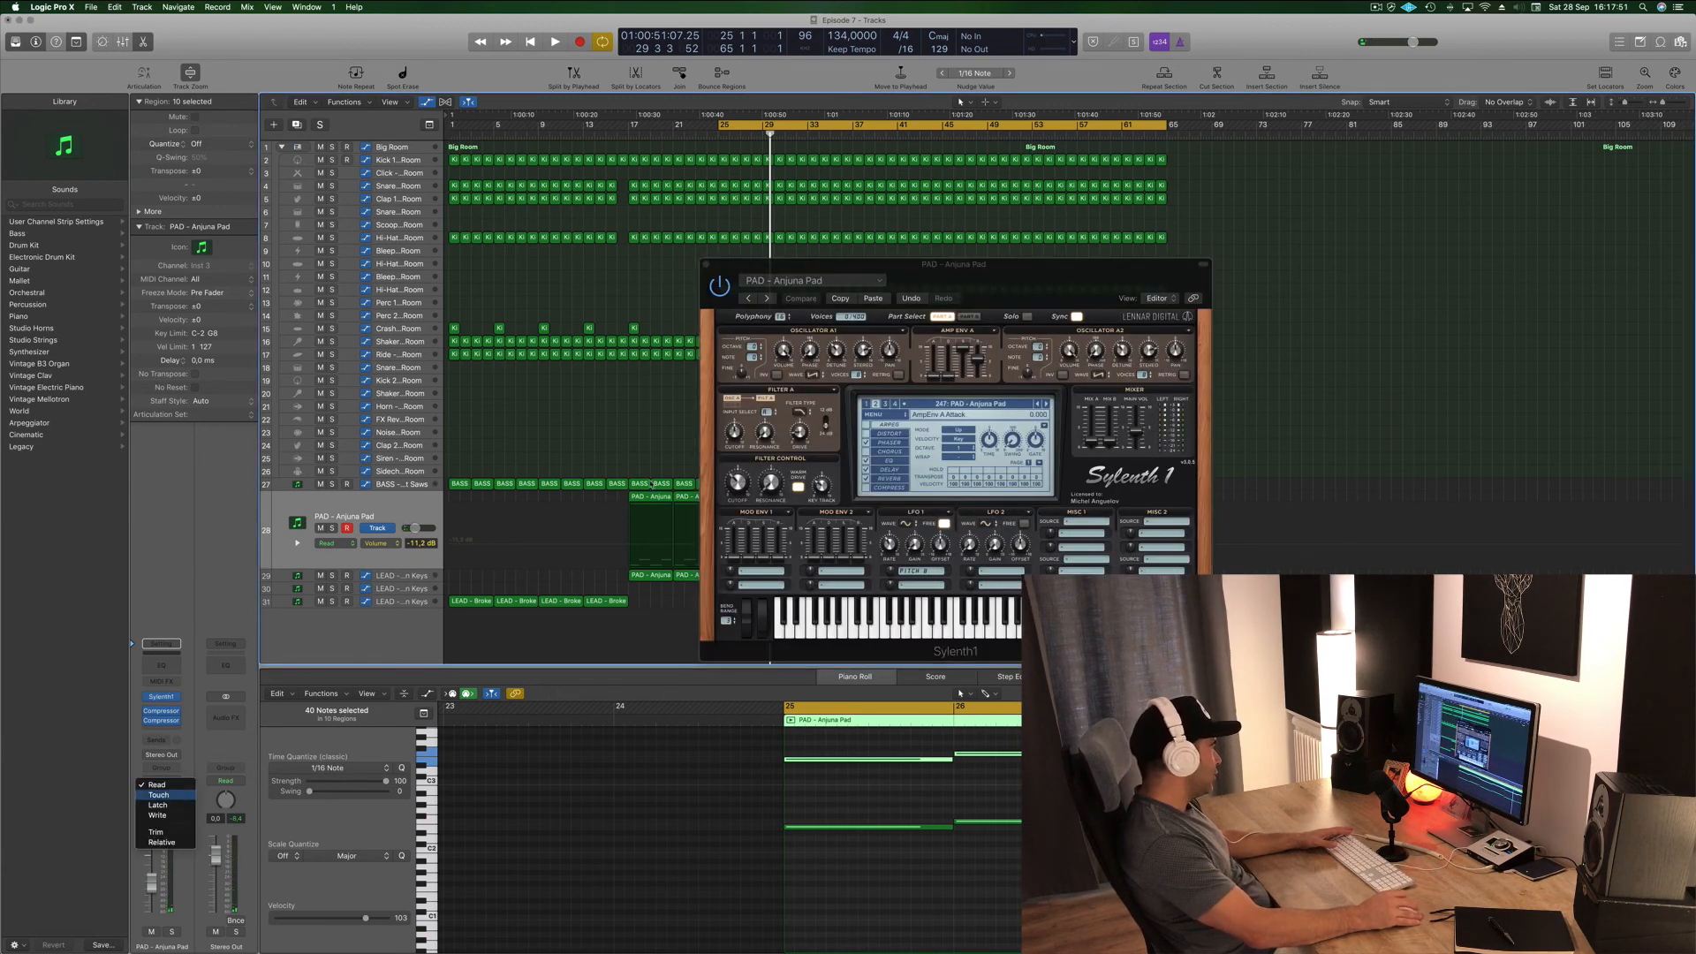
click(159, 795)
- Record a short FilterCtl Cutoff movement in Sylenth1 while playing from bar 25
drag(1010, 275, 1313, 122)
key(space)
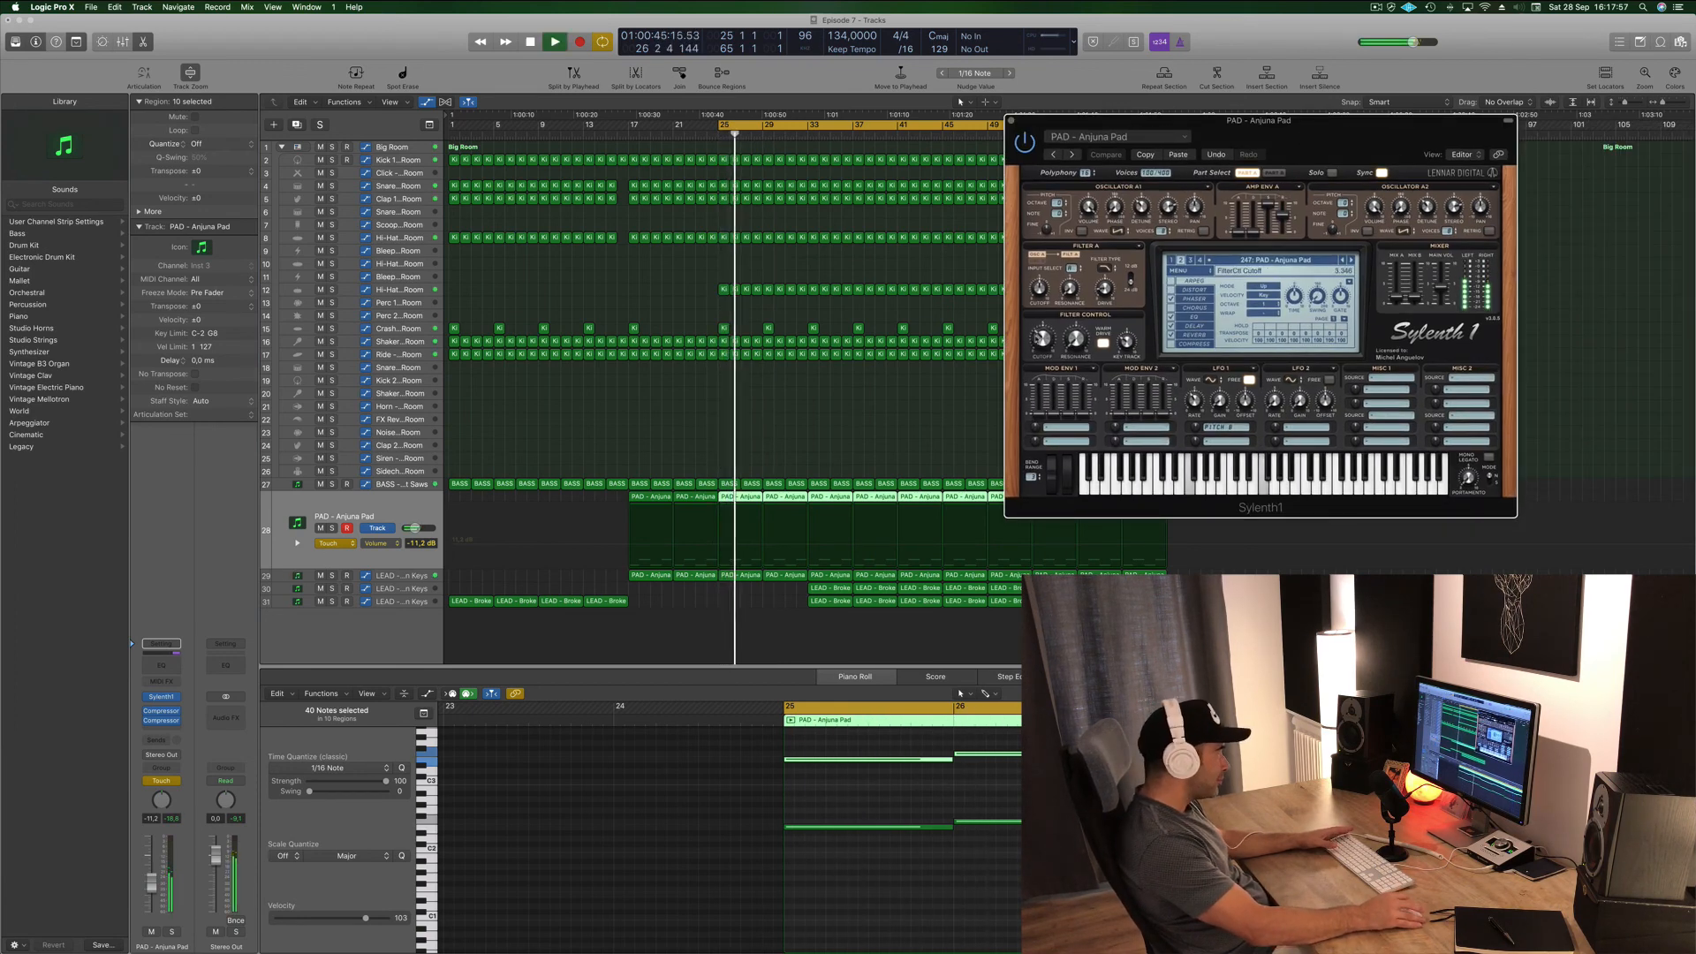
drag(1042, 339, 1041, 351)
key(space)
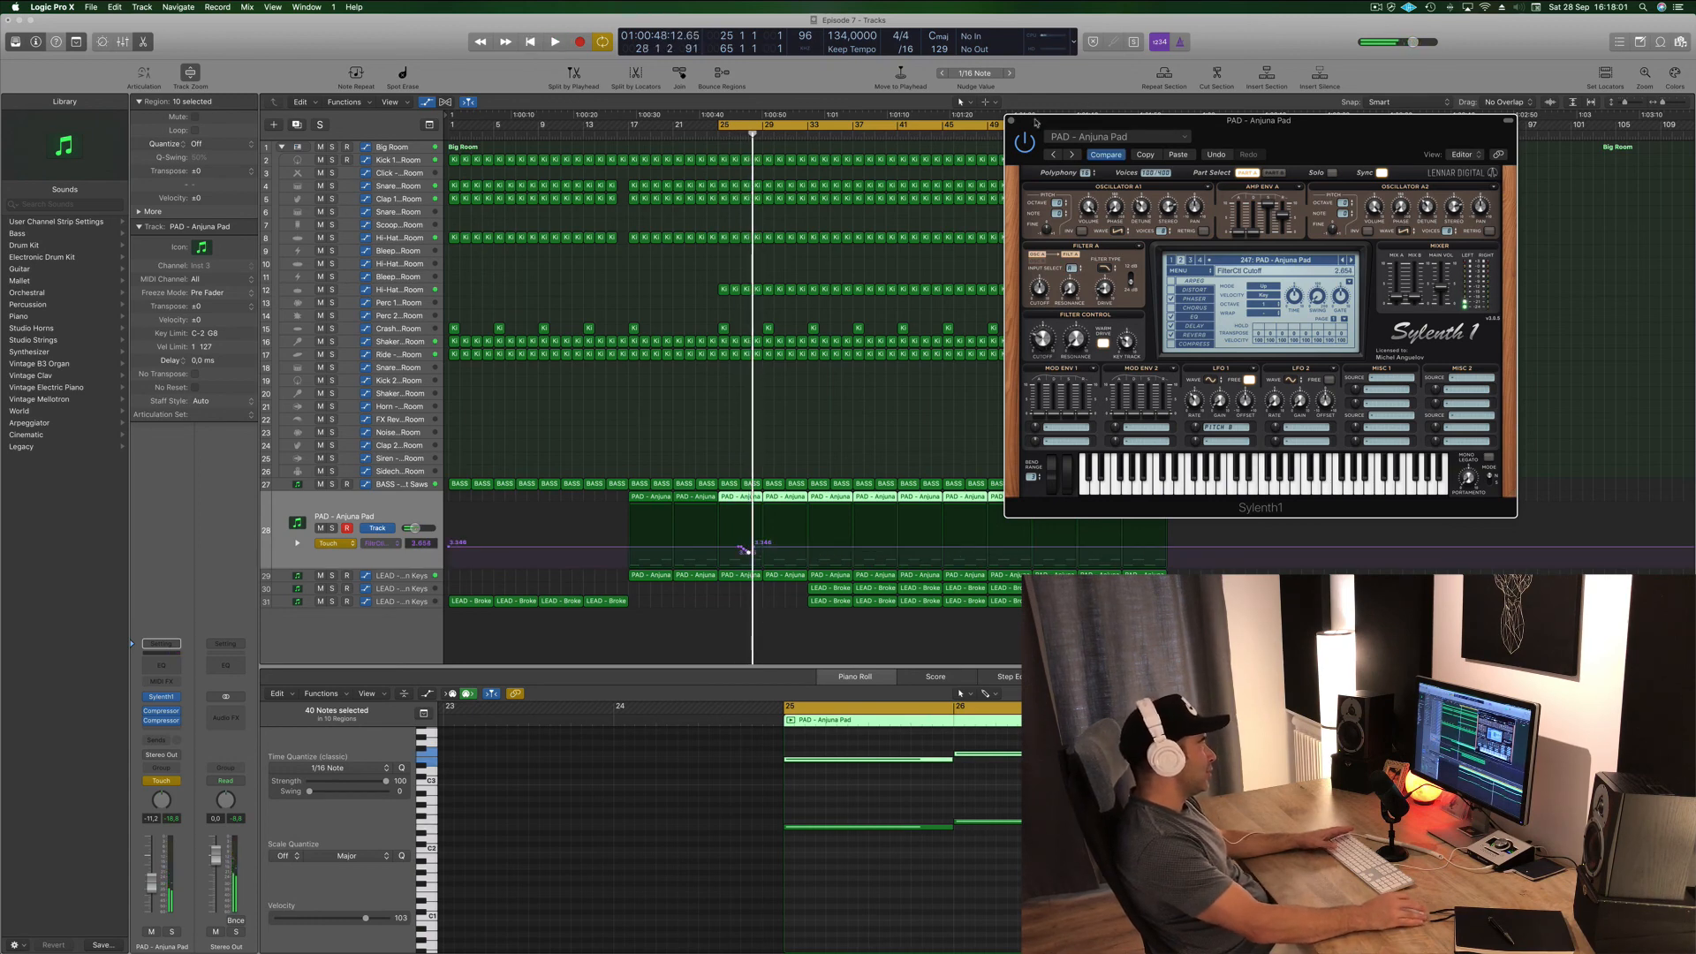
- Close Sylenth1, return the pad track's automation to Read and clear the recorded cutoff wobble after bar 25
click(1013, 121)
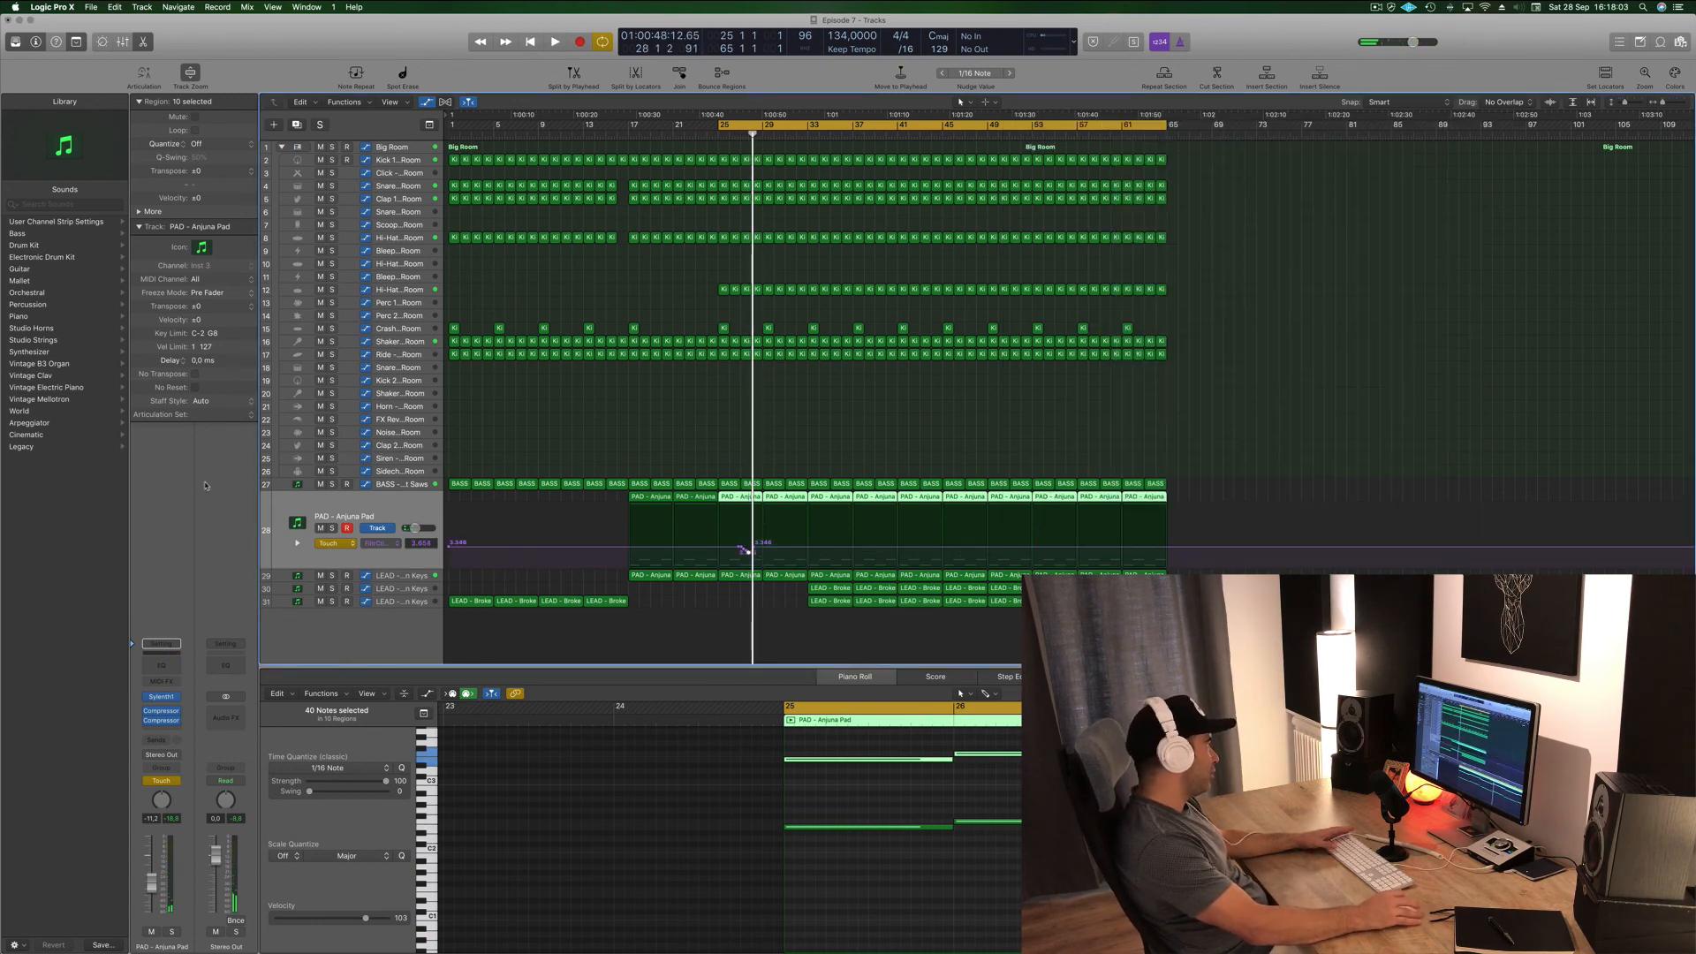
click(351, 545)
click(350, 534)
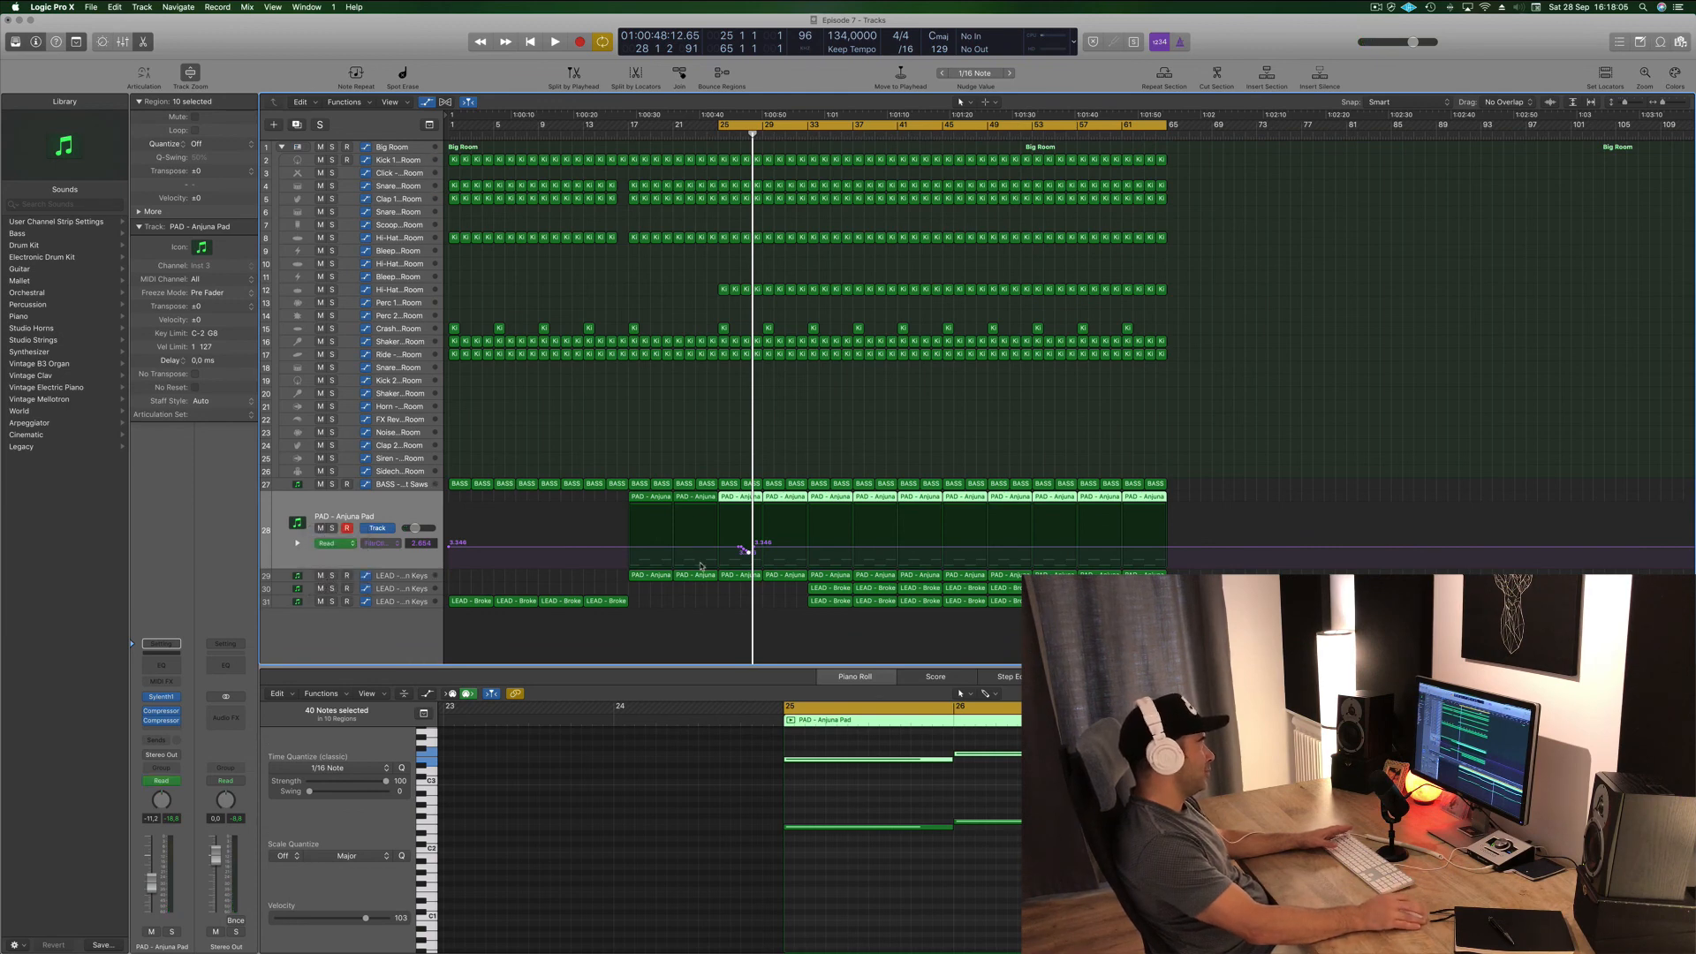
click(751, 551)
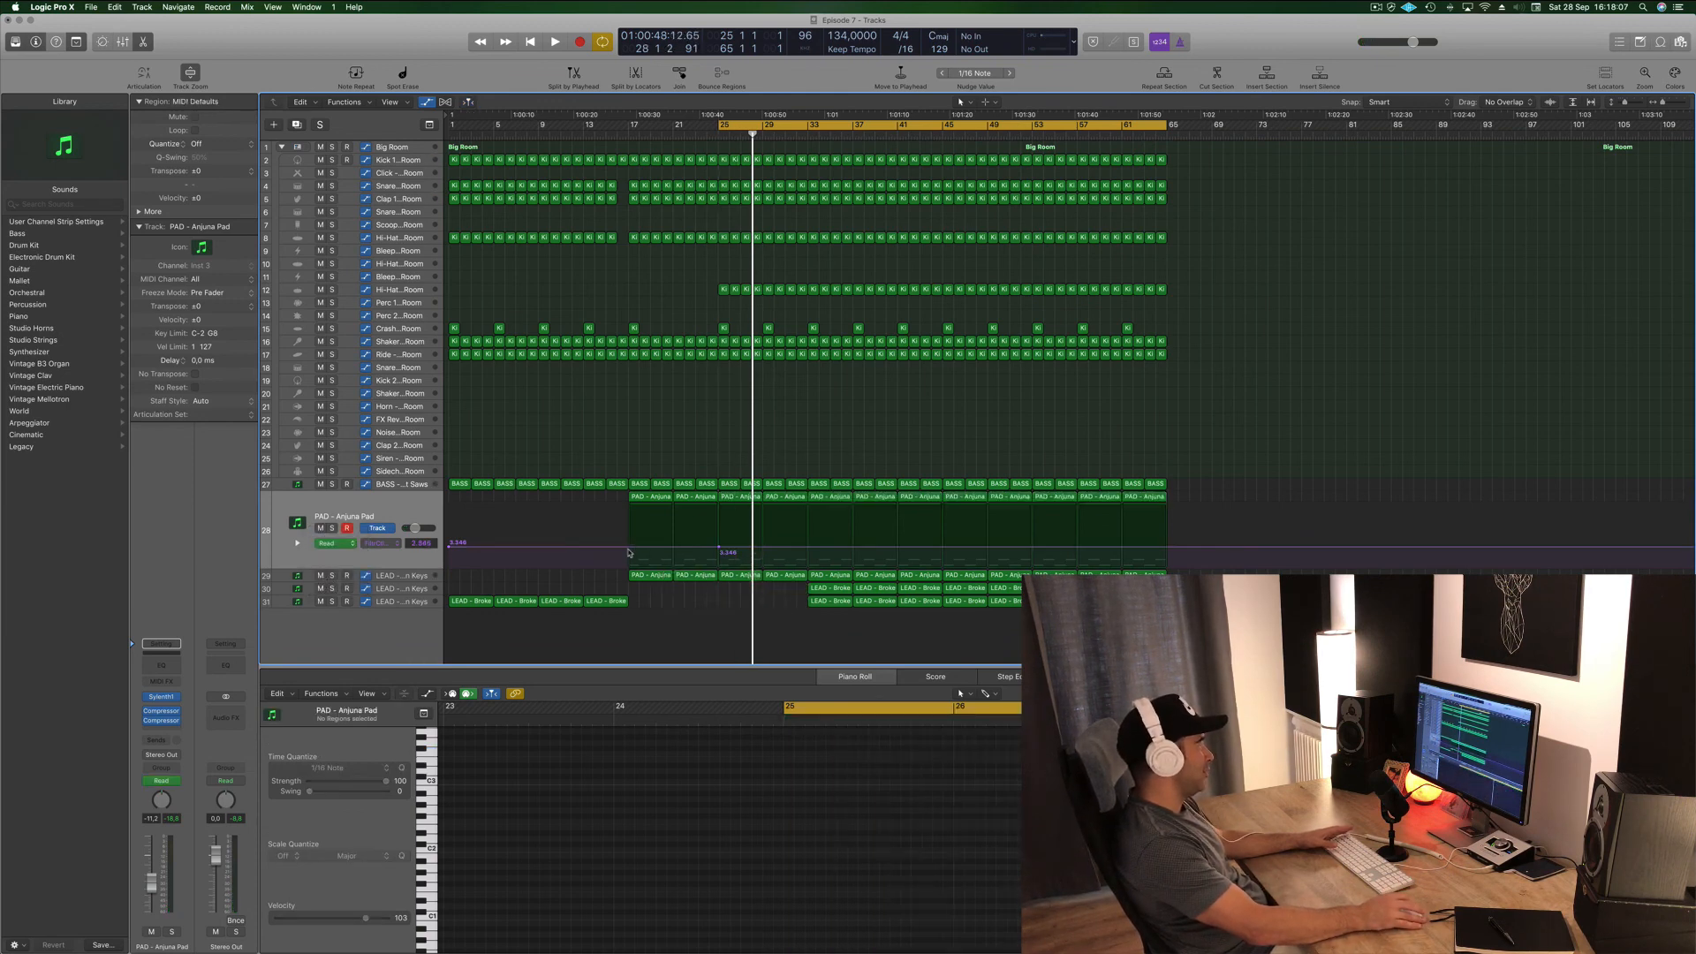
- Shape the pad's cutoff automation with a dip at bar 17, about 2.5 at bar 25 and a rise to about 4.4 at bar 33
drag(627, 548, 628, 560)
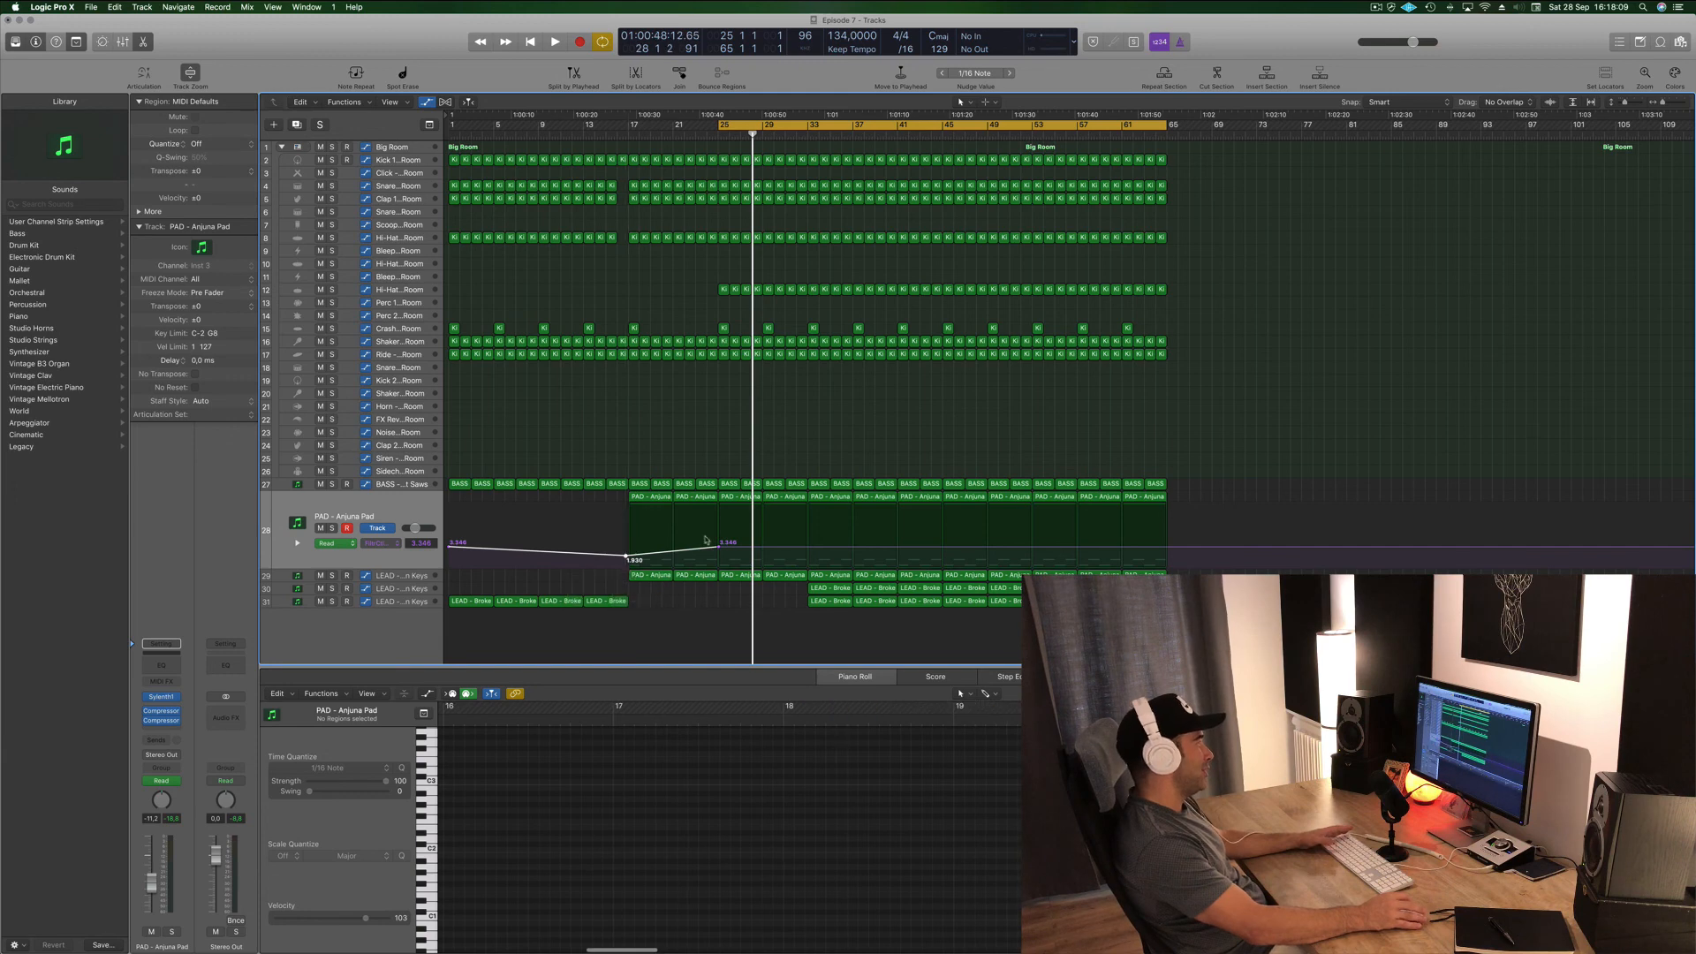
key(space)
click(717, 549)
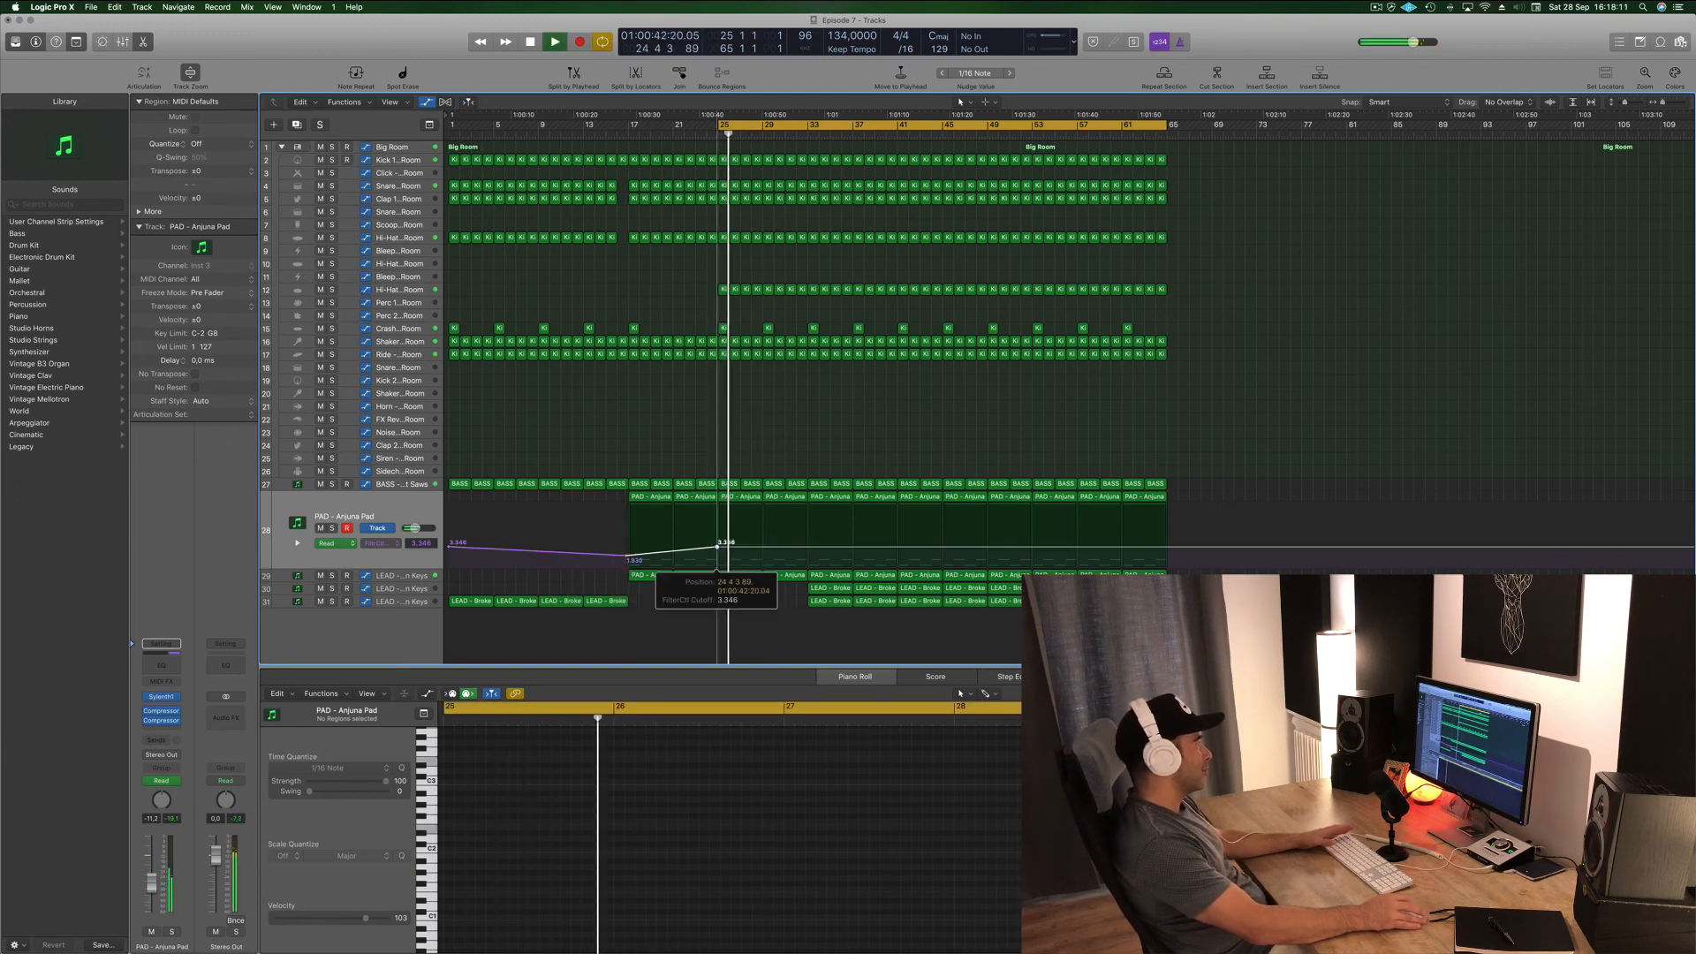
drag(721, 547, 721, 554)
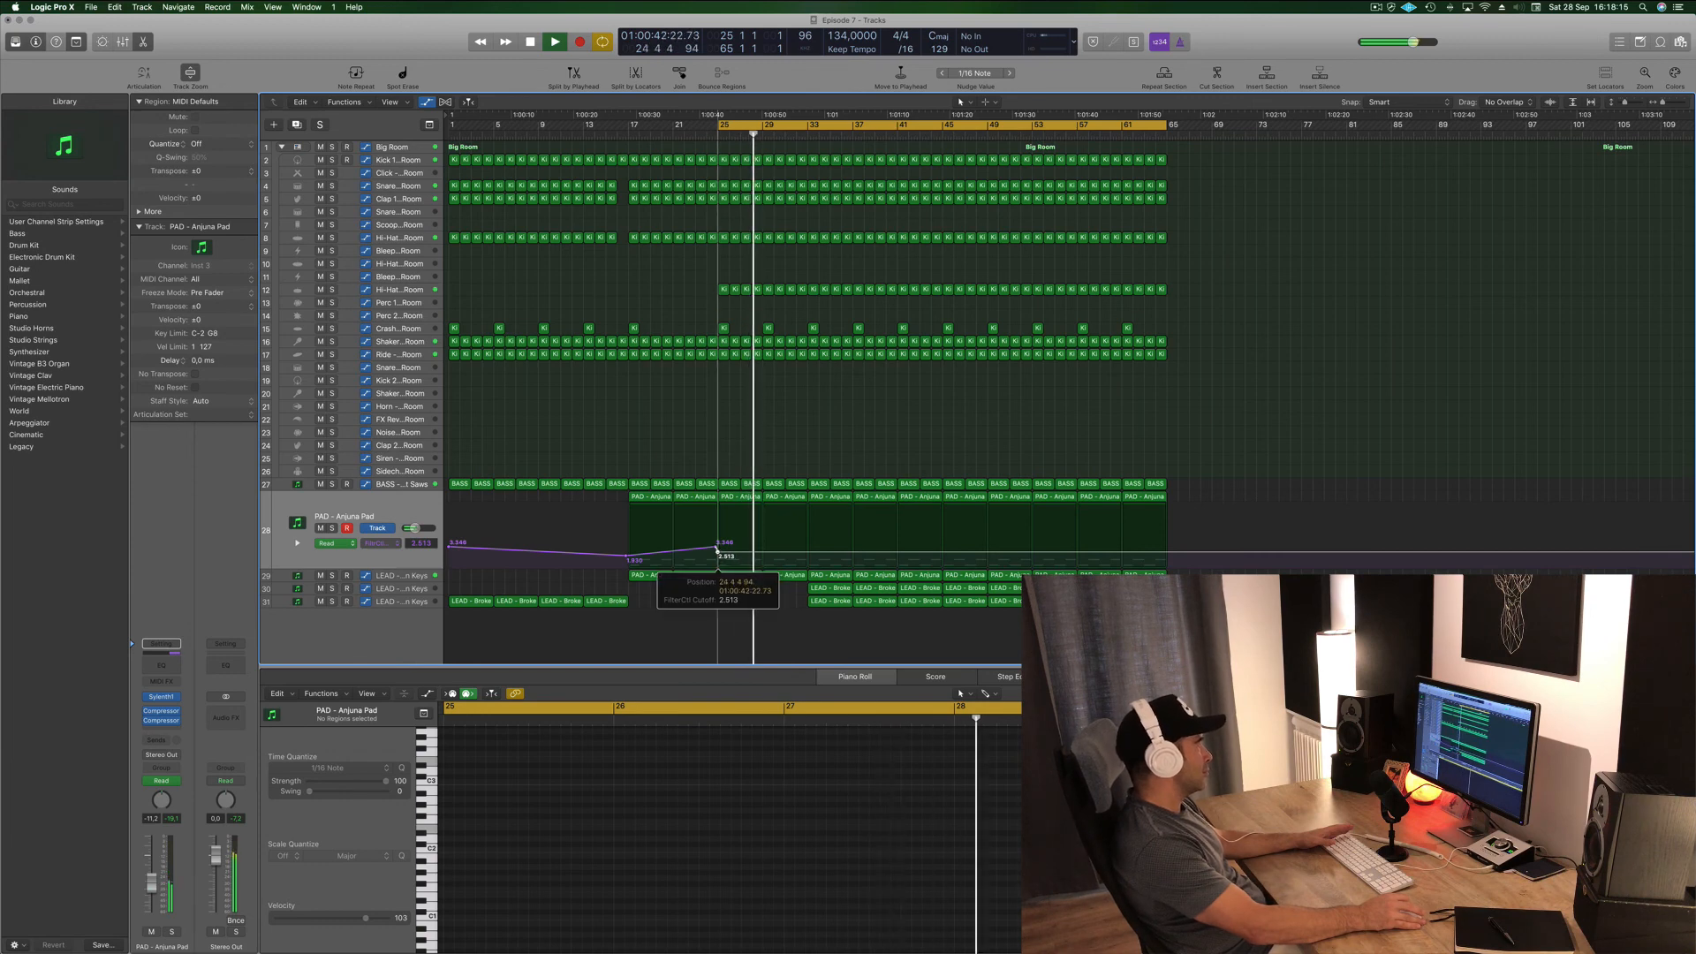
drag(800, 557, 805, 542)
- Delete the Crash region at bar 29 and the LEAD - Broken Keys regions from bar 33 through bar 40 on tracks 30 and 31
click(768, 328)
key(Delete)
drag(805, 543, 804, 540)
mouse_move(789, 598)
mouse_down()
mouse_move(887, 598)
mouse_move(896, 526)
mouse_up()
key(BackSpace)
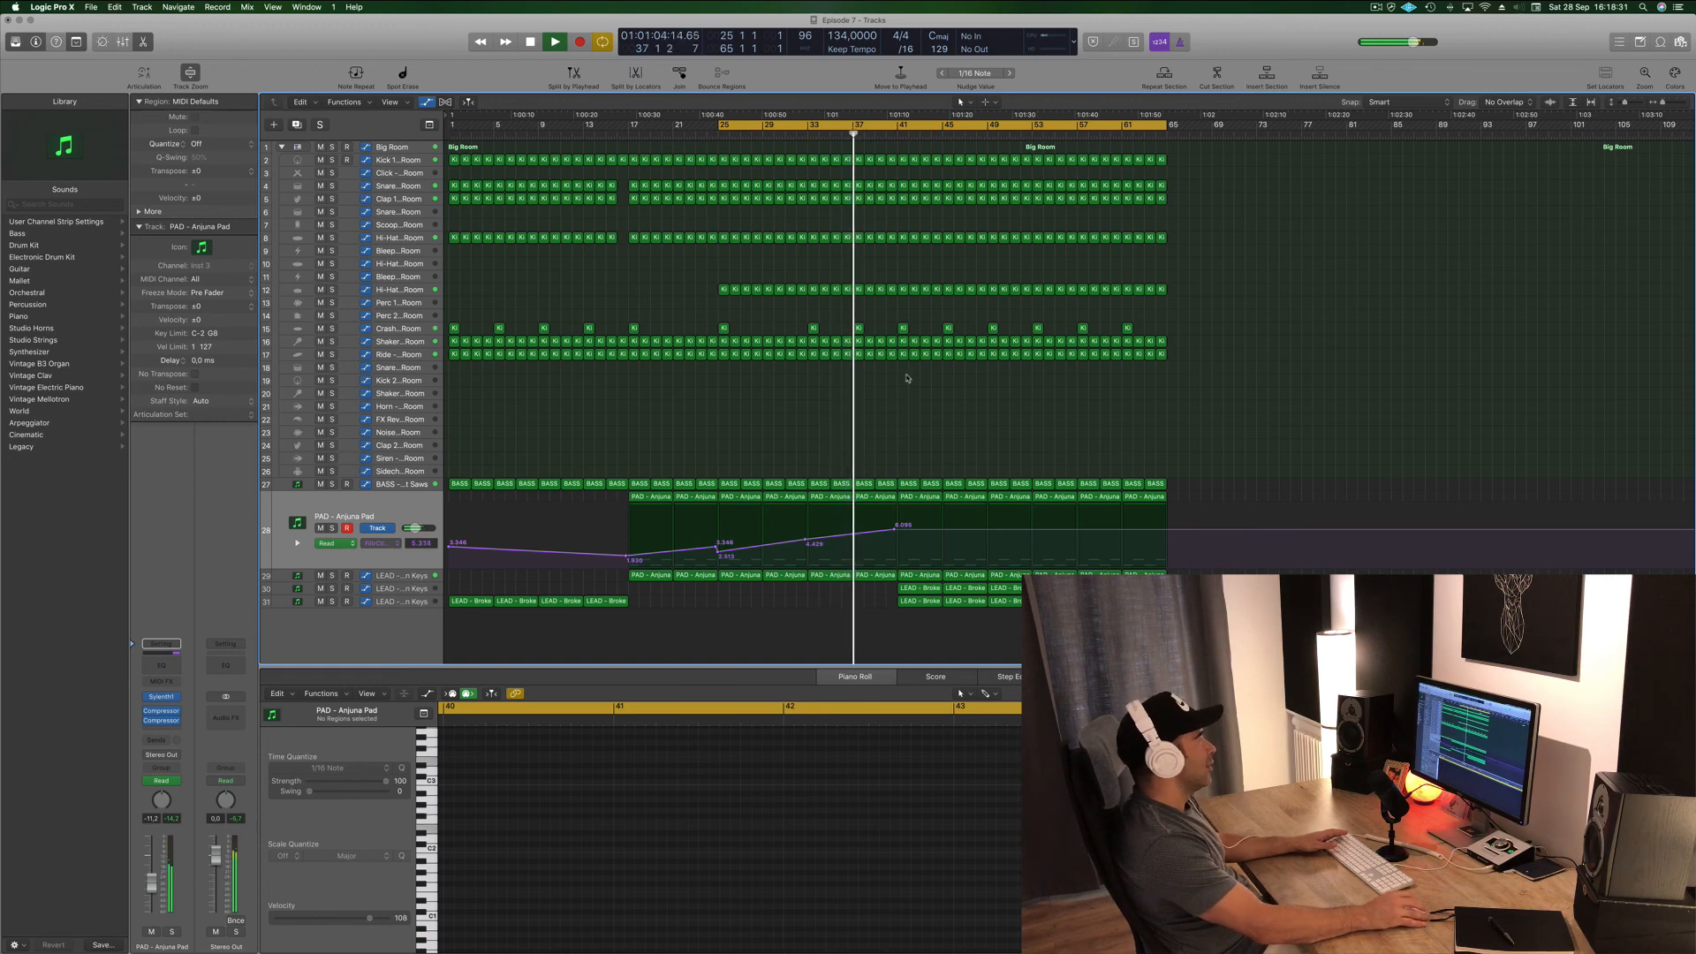
- Delete all drum regions from bar 41 through bar 48, from Kick and Snare down to Shaker and Ride
drag(932, 362, 980, 346)
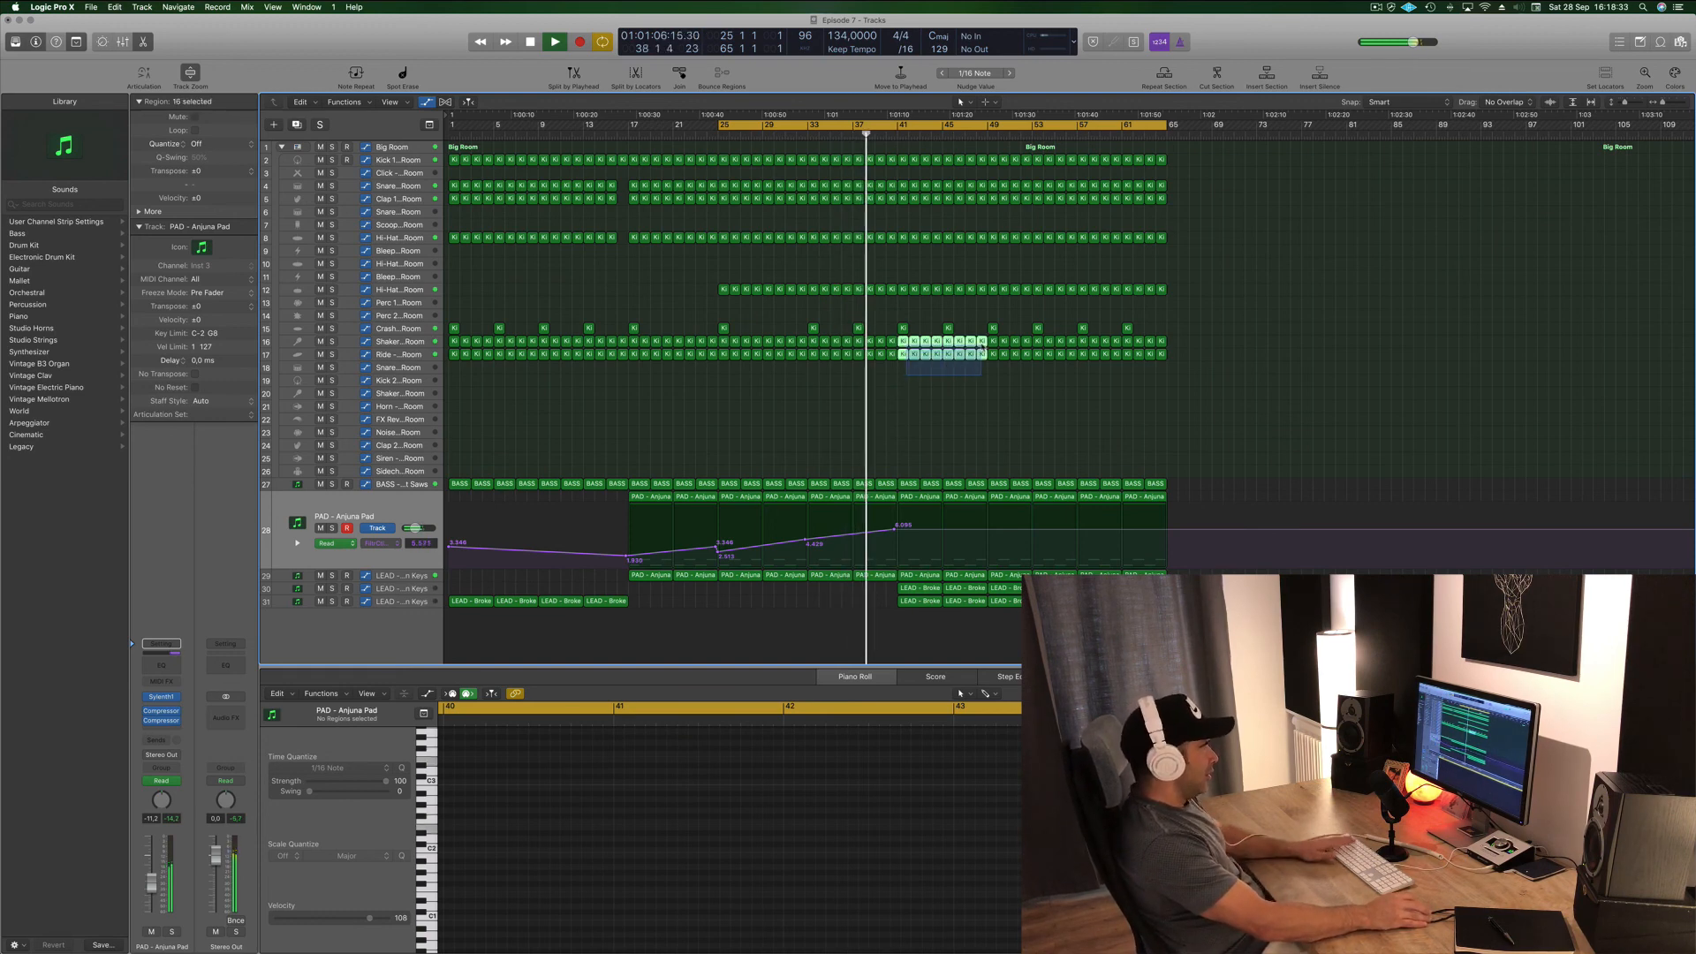
key(Delete)
drag(885, 300, 956, 148)
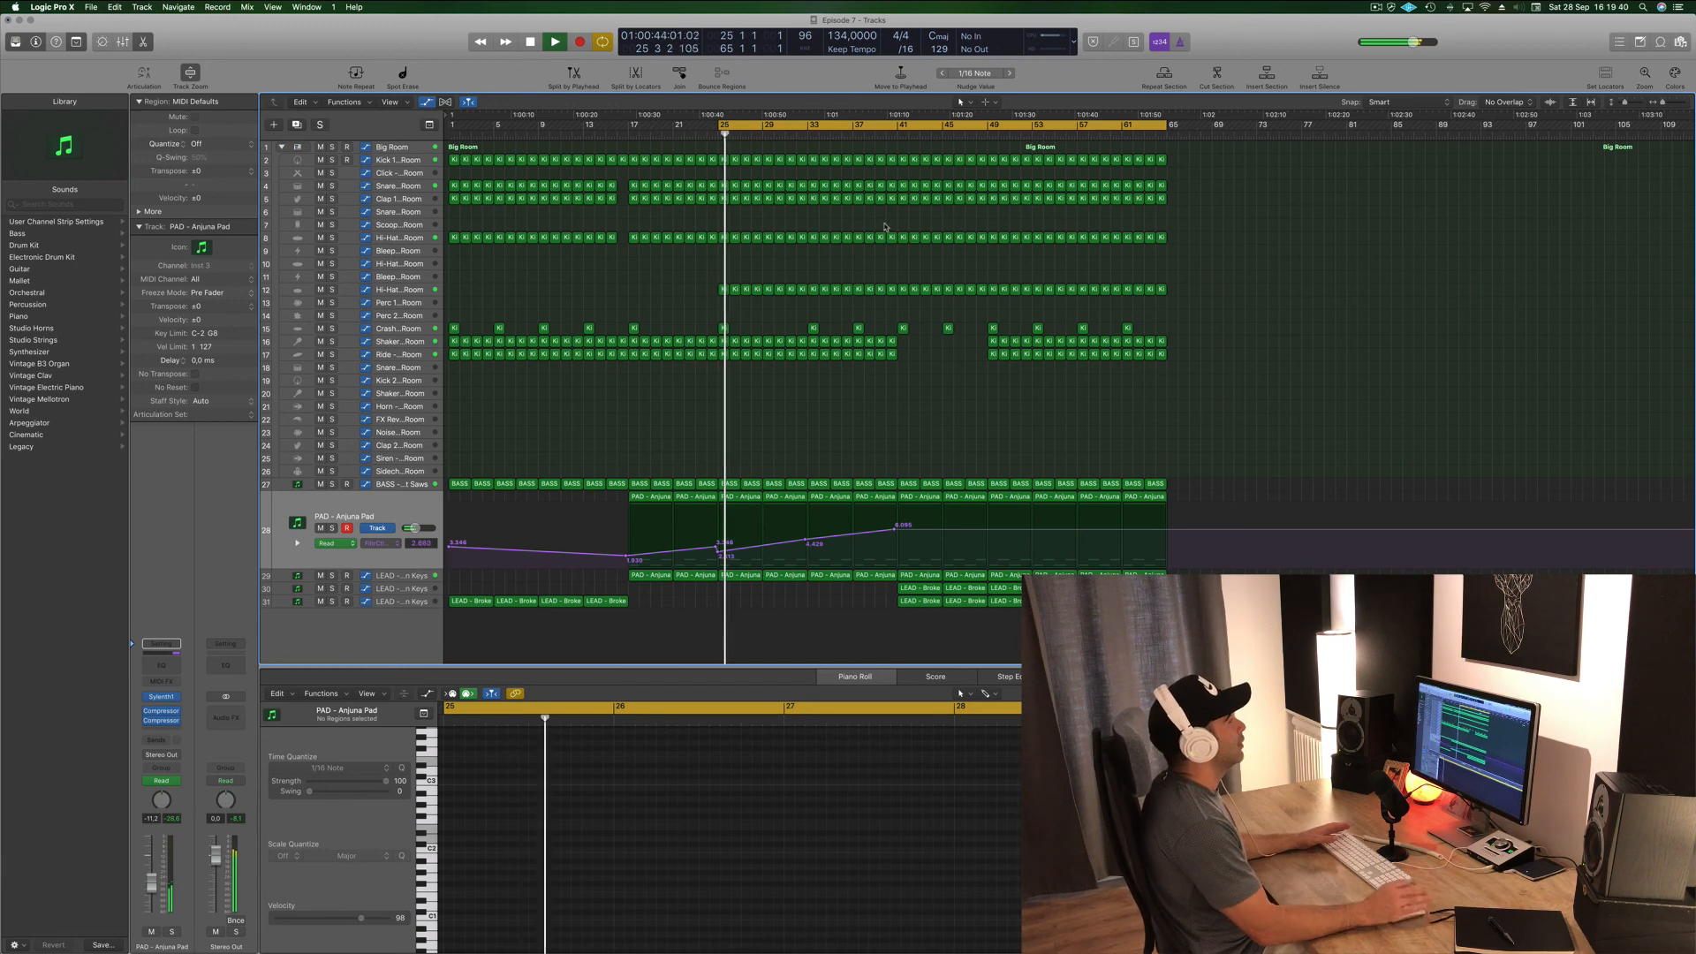
click(874, 134)
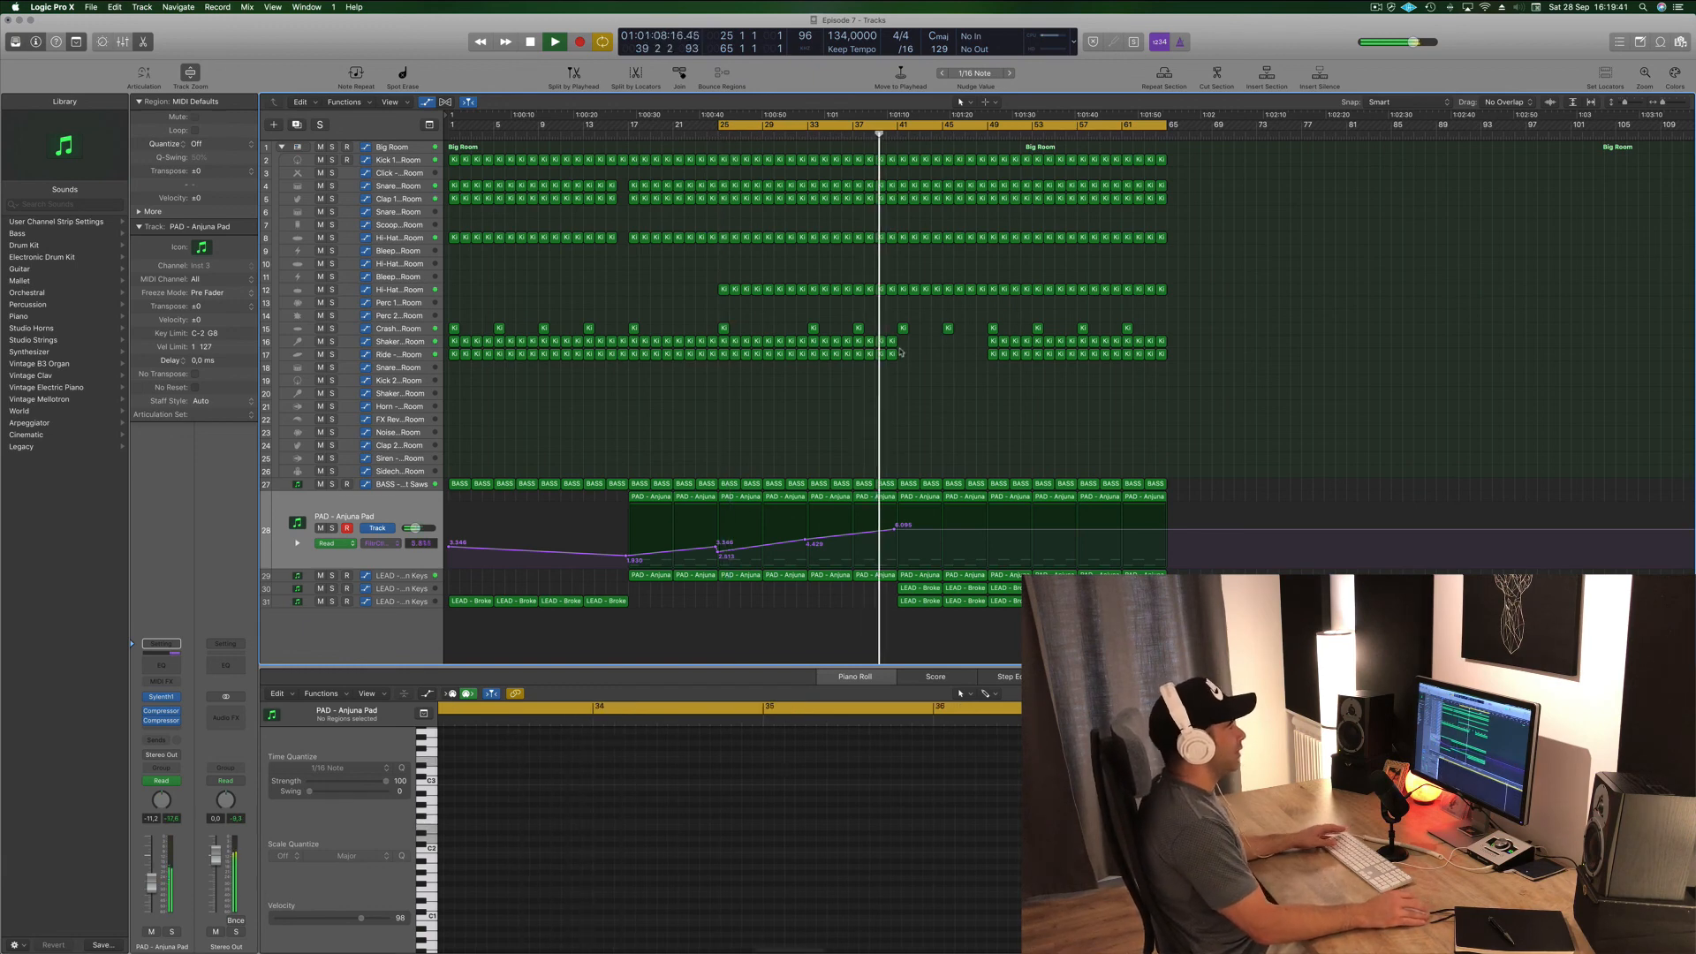
drag(903, 348, 982, 155)
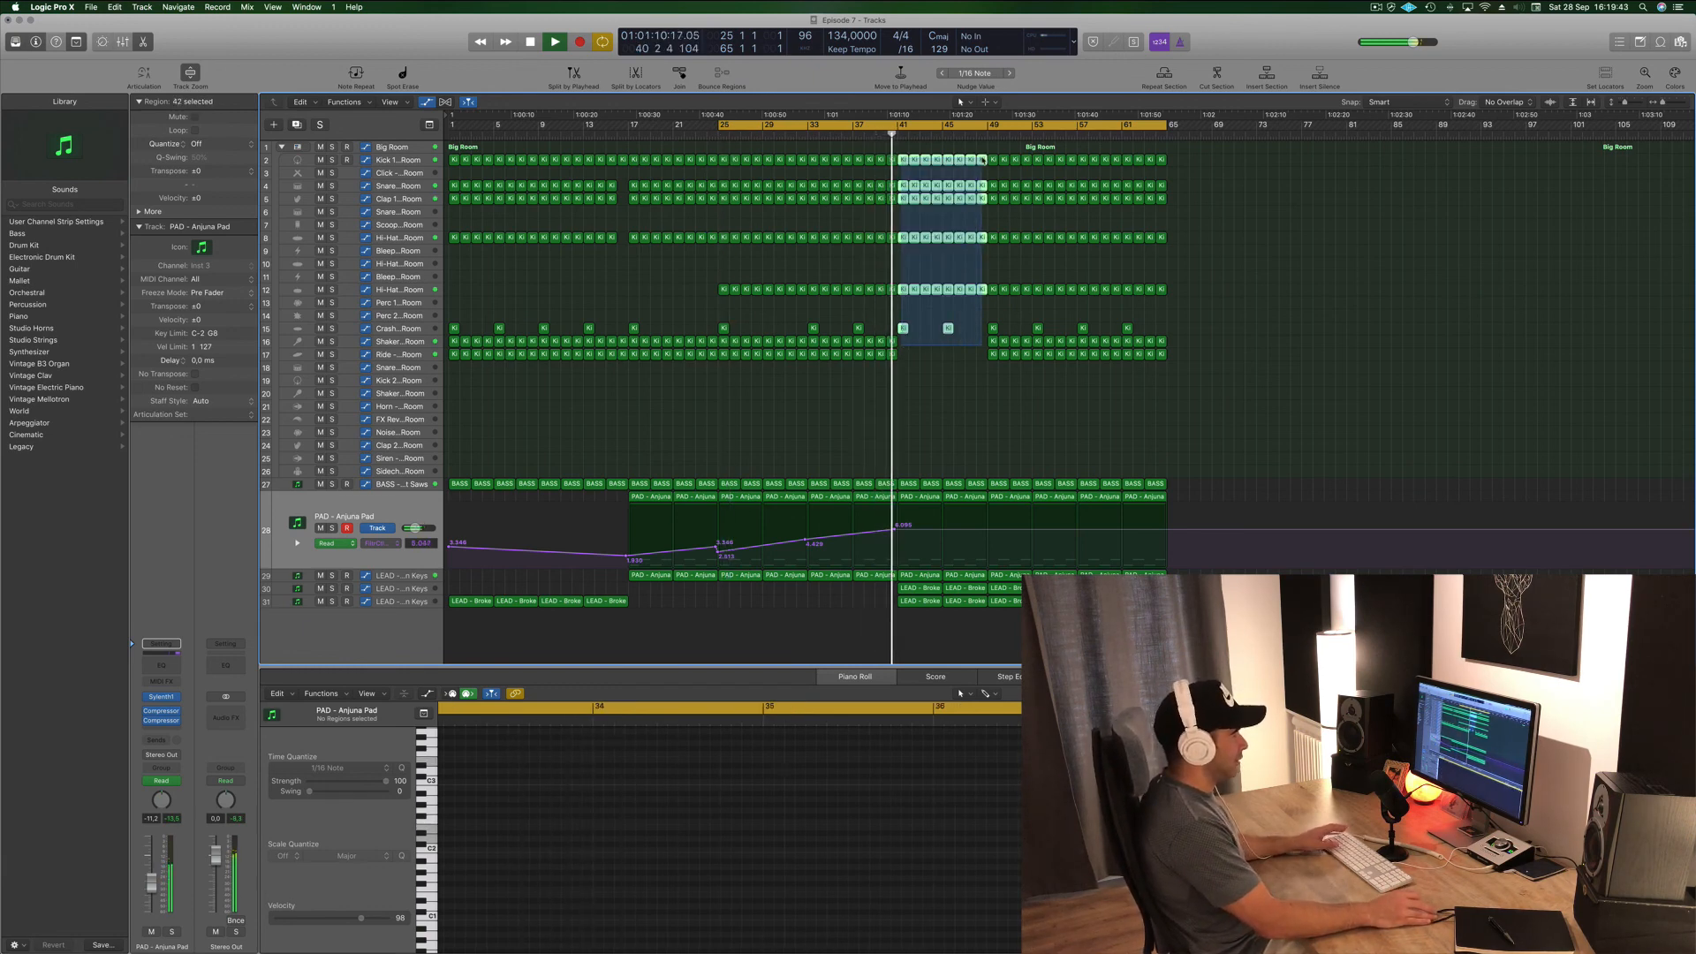
key(Delete)
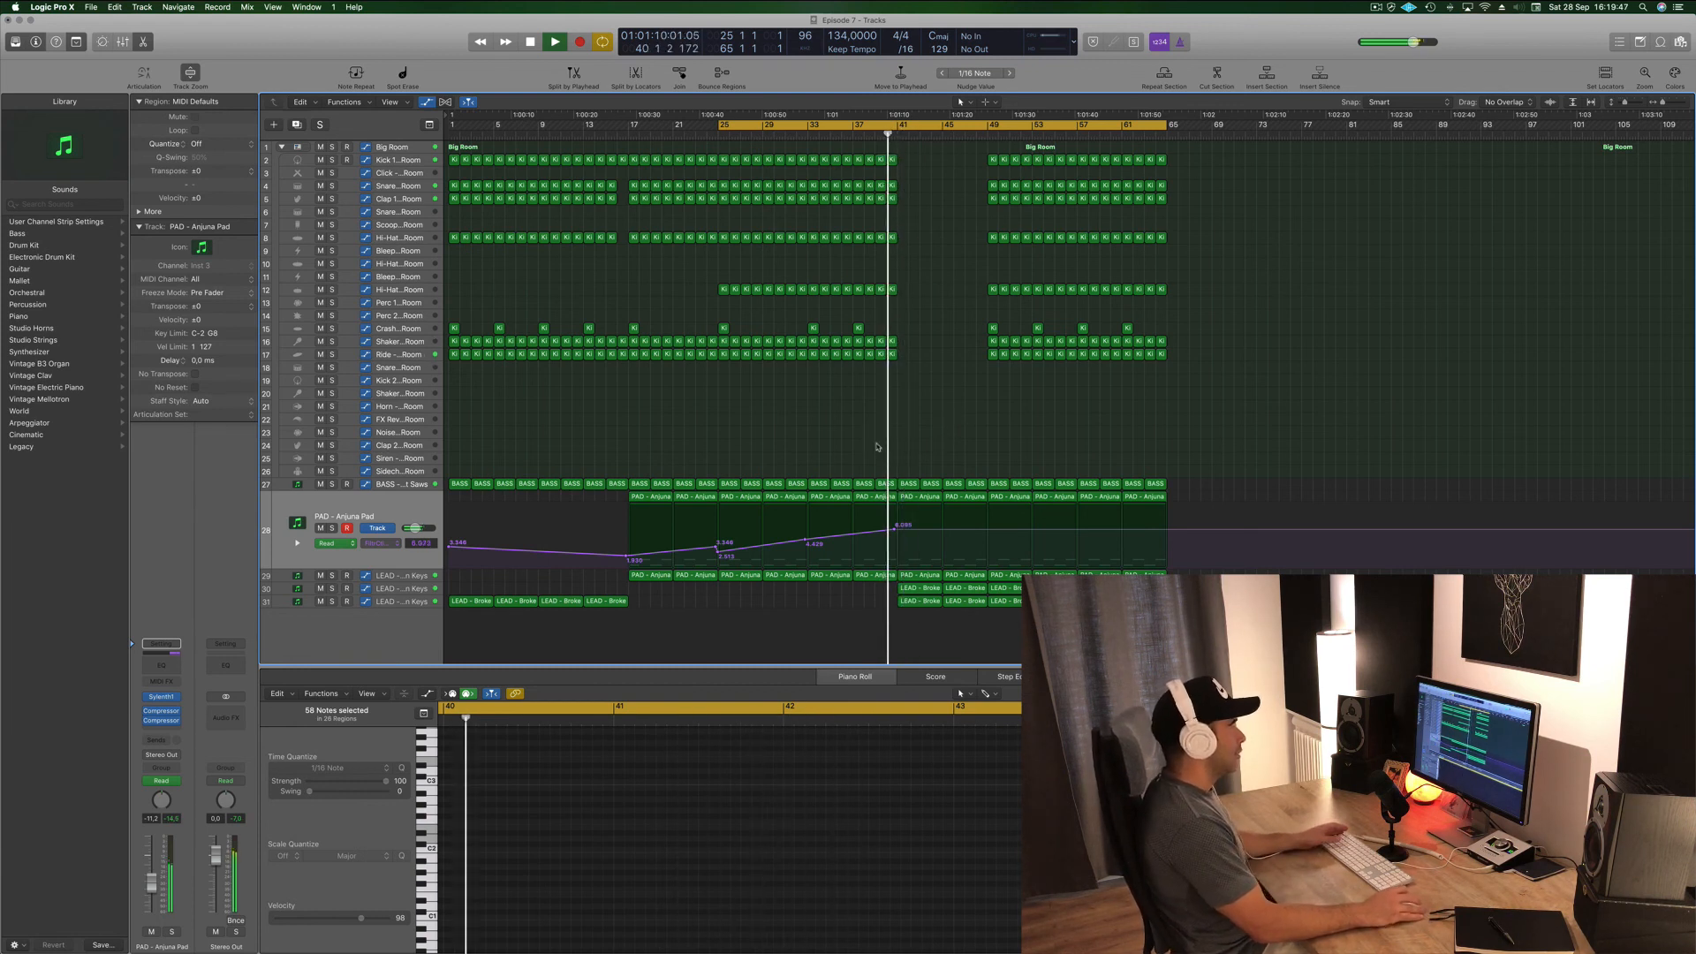
- Drop the pad's cutoff automation to about 2.4 at bar 41 and replay the transition from about bar 40
drag(902, 530, 901, 555)
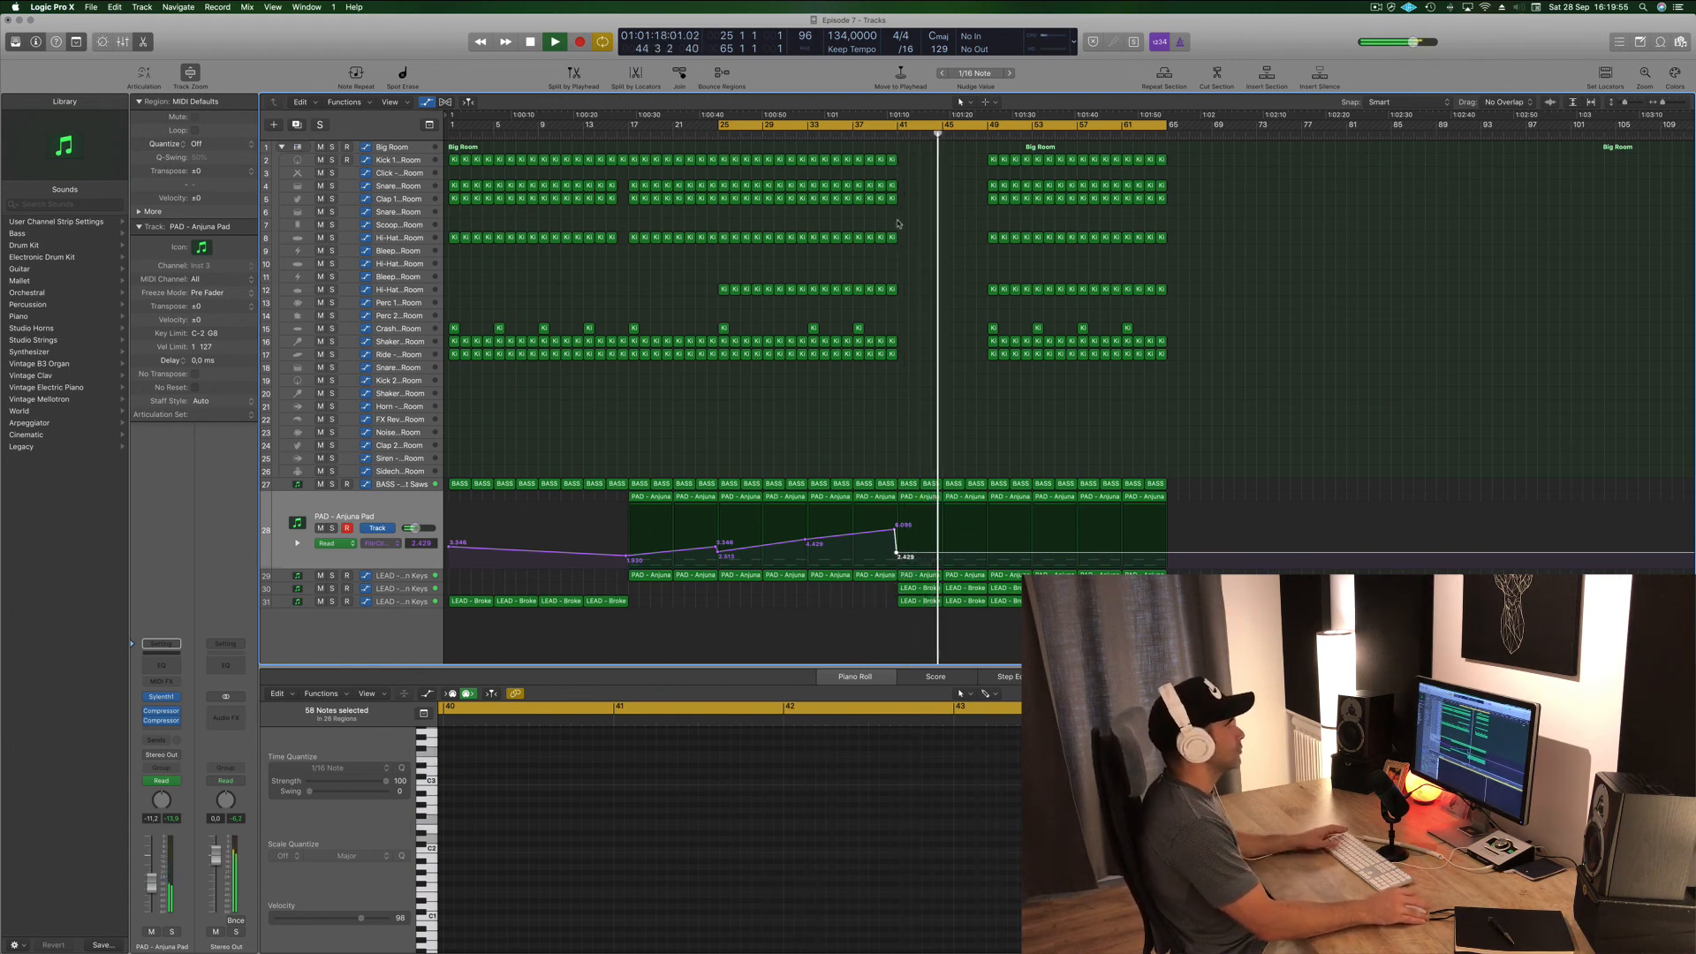
click(886, 134)
click(911, 342)
- Copy the Kick 1 fill region from bar 16 to bars 44 and 48
click(993, 160)
drag(1028, 162, 1030, 163)
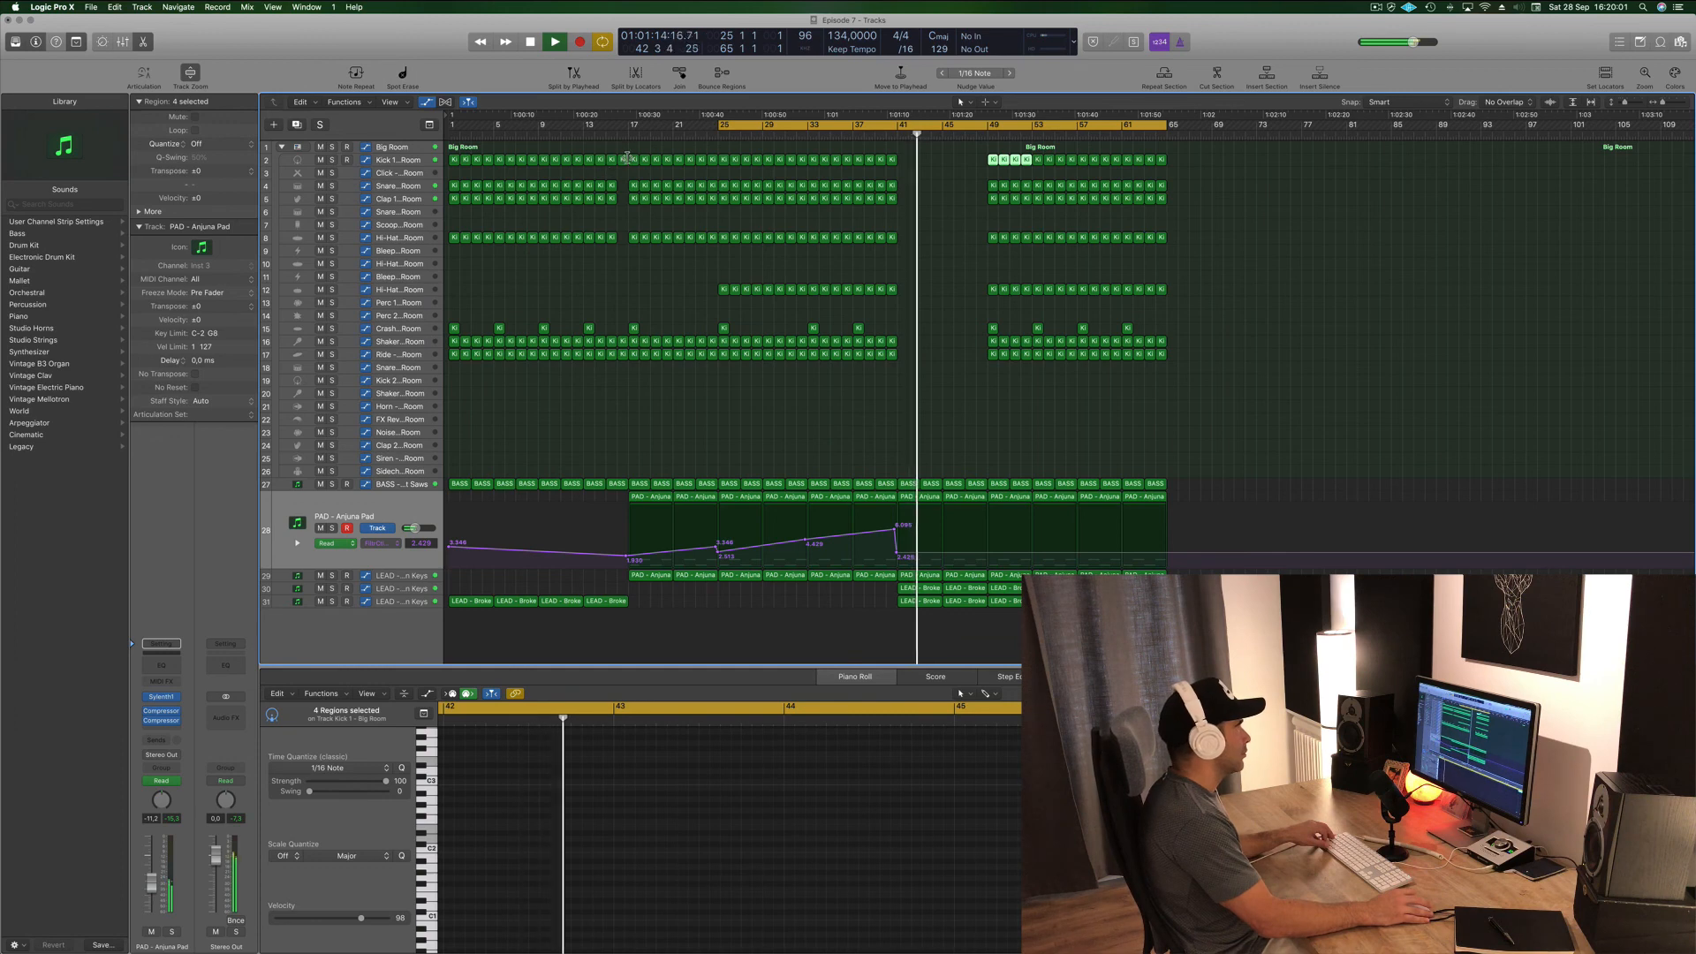
drag(623, 161, 937, 160)
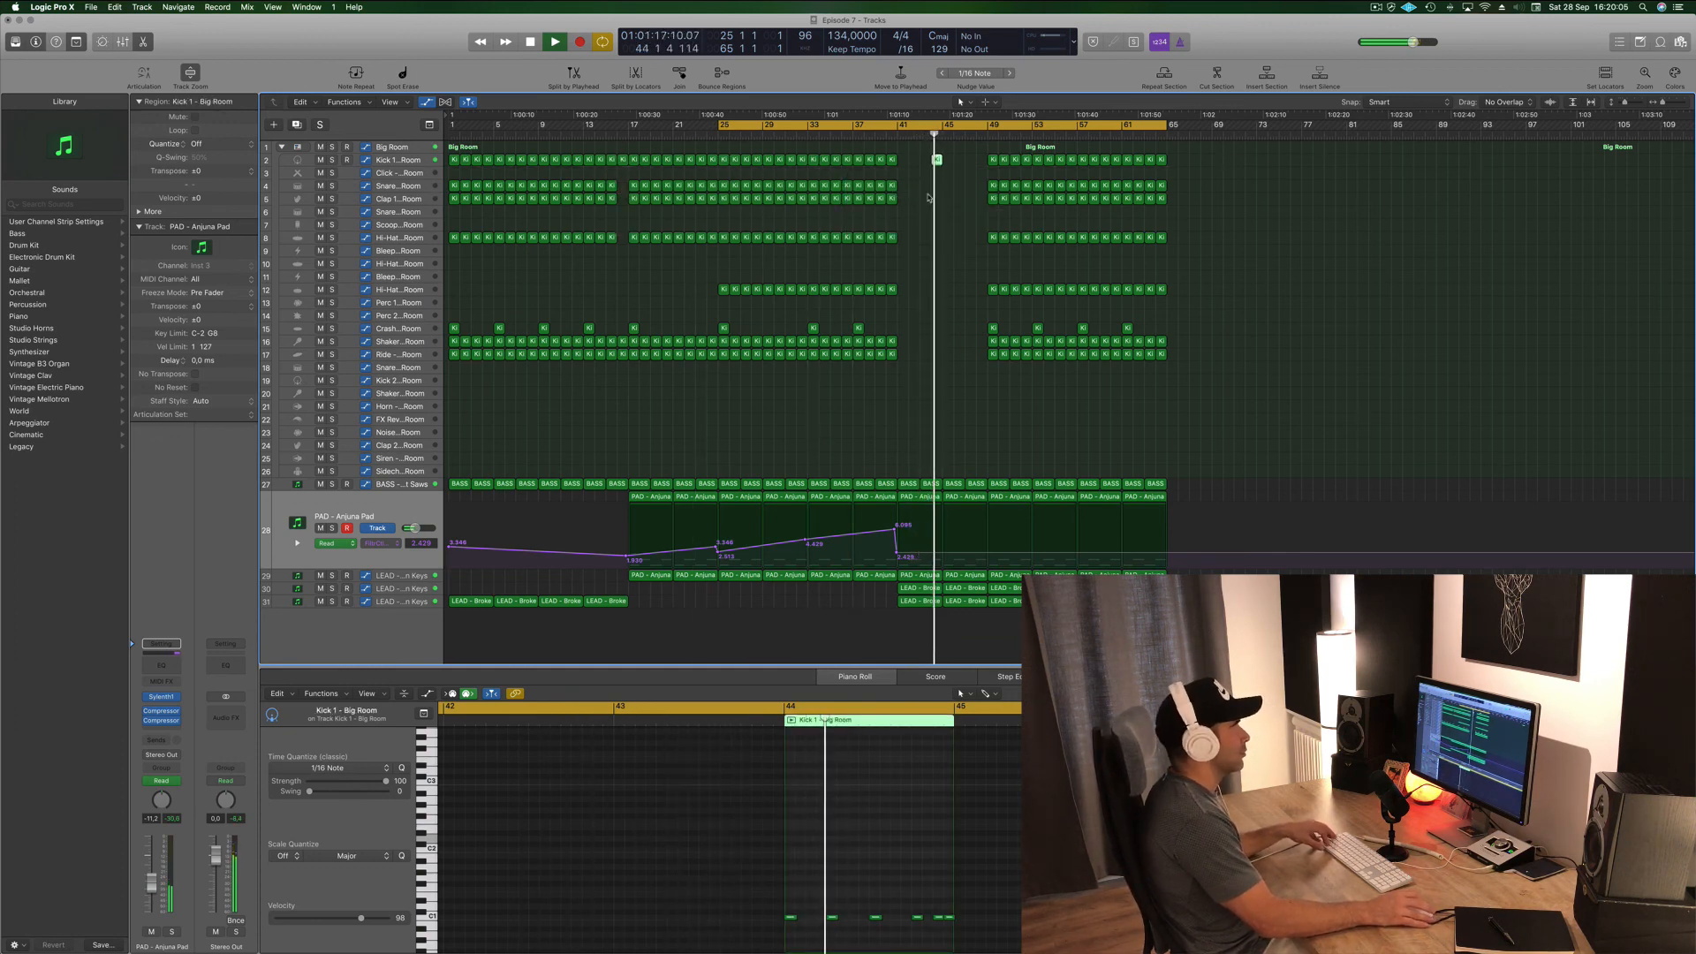
scroll(928, 198, down, 1)
scroll(909, 201, up, 5)
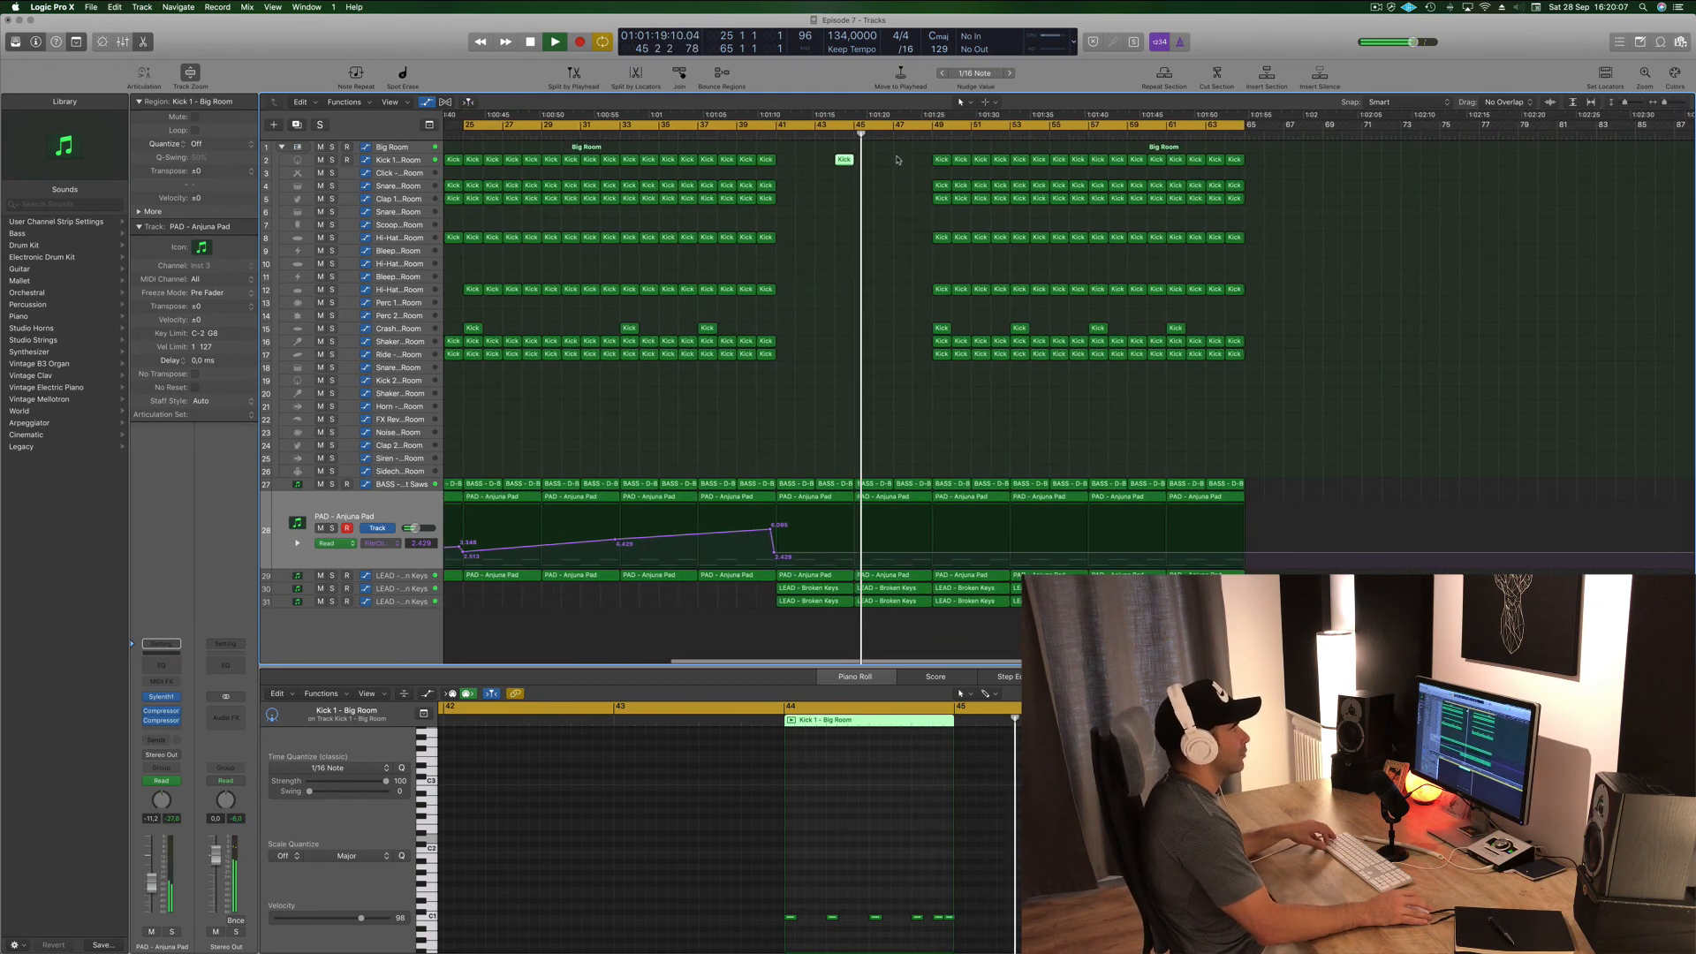
drag(842, 160, 965, 253)
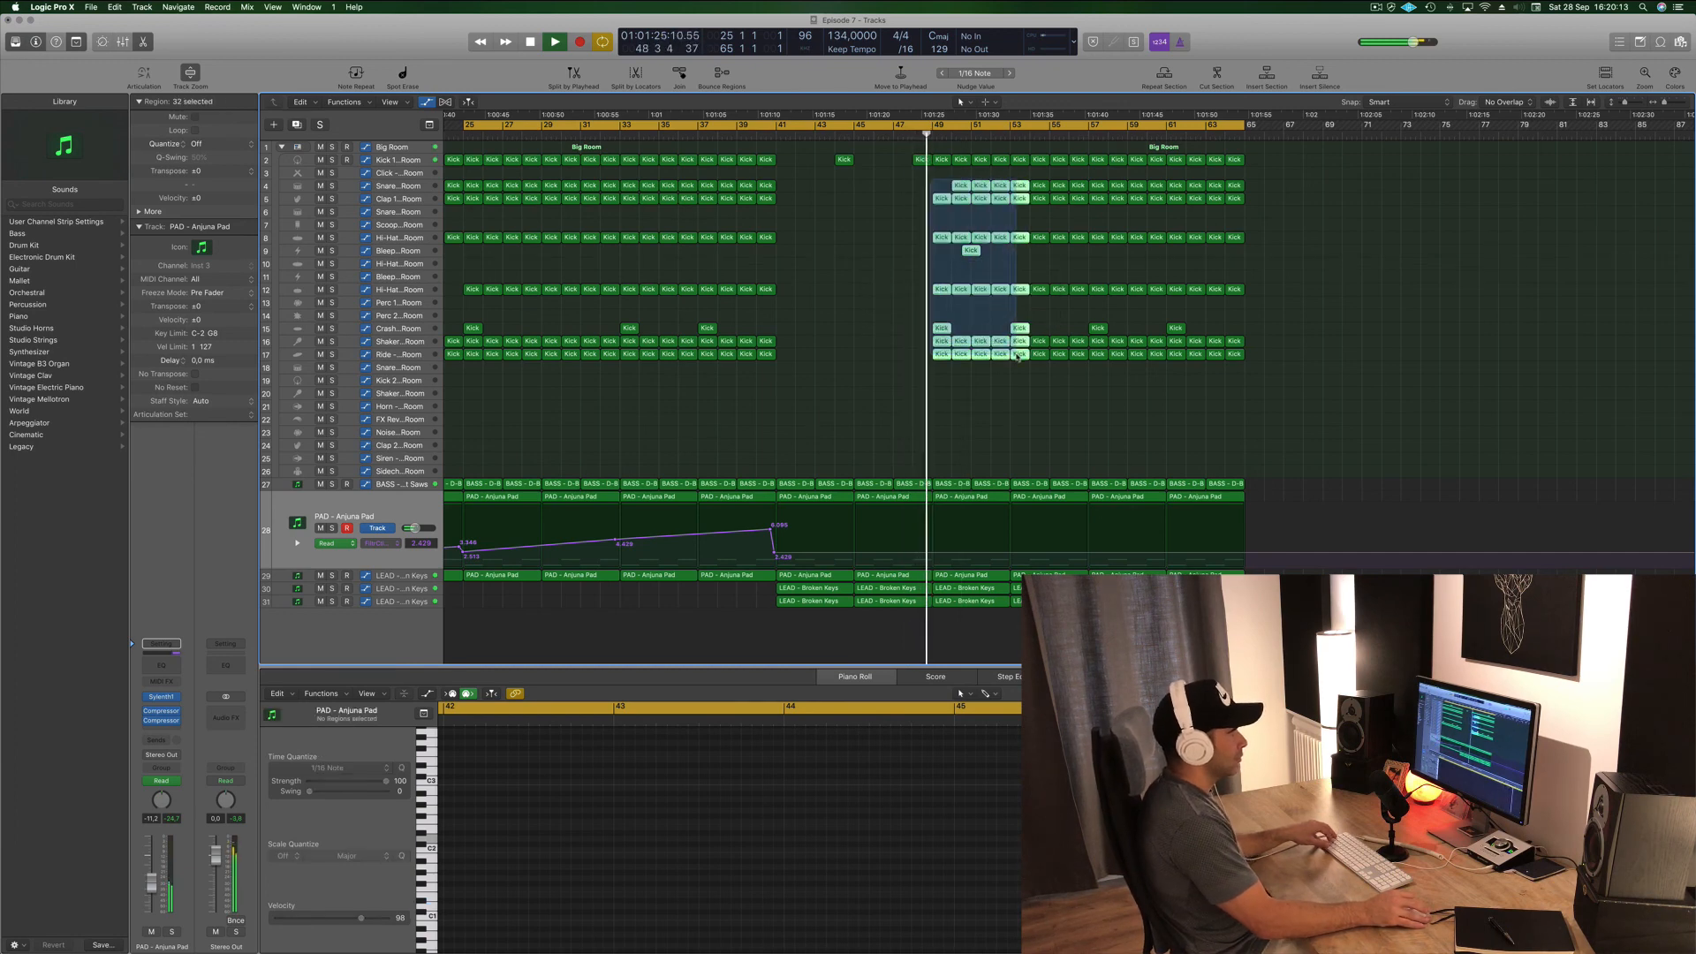
- Delete every drum region except Kick 1 from bar 49 through bar 52 and listen to the result up to bar 53
drag(1018, 356, 1009, 360)
key(Delete)
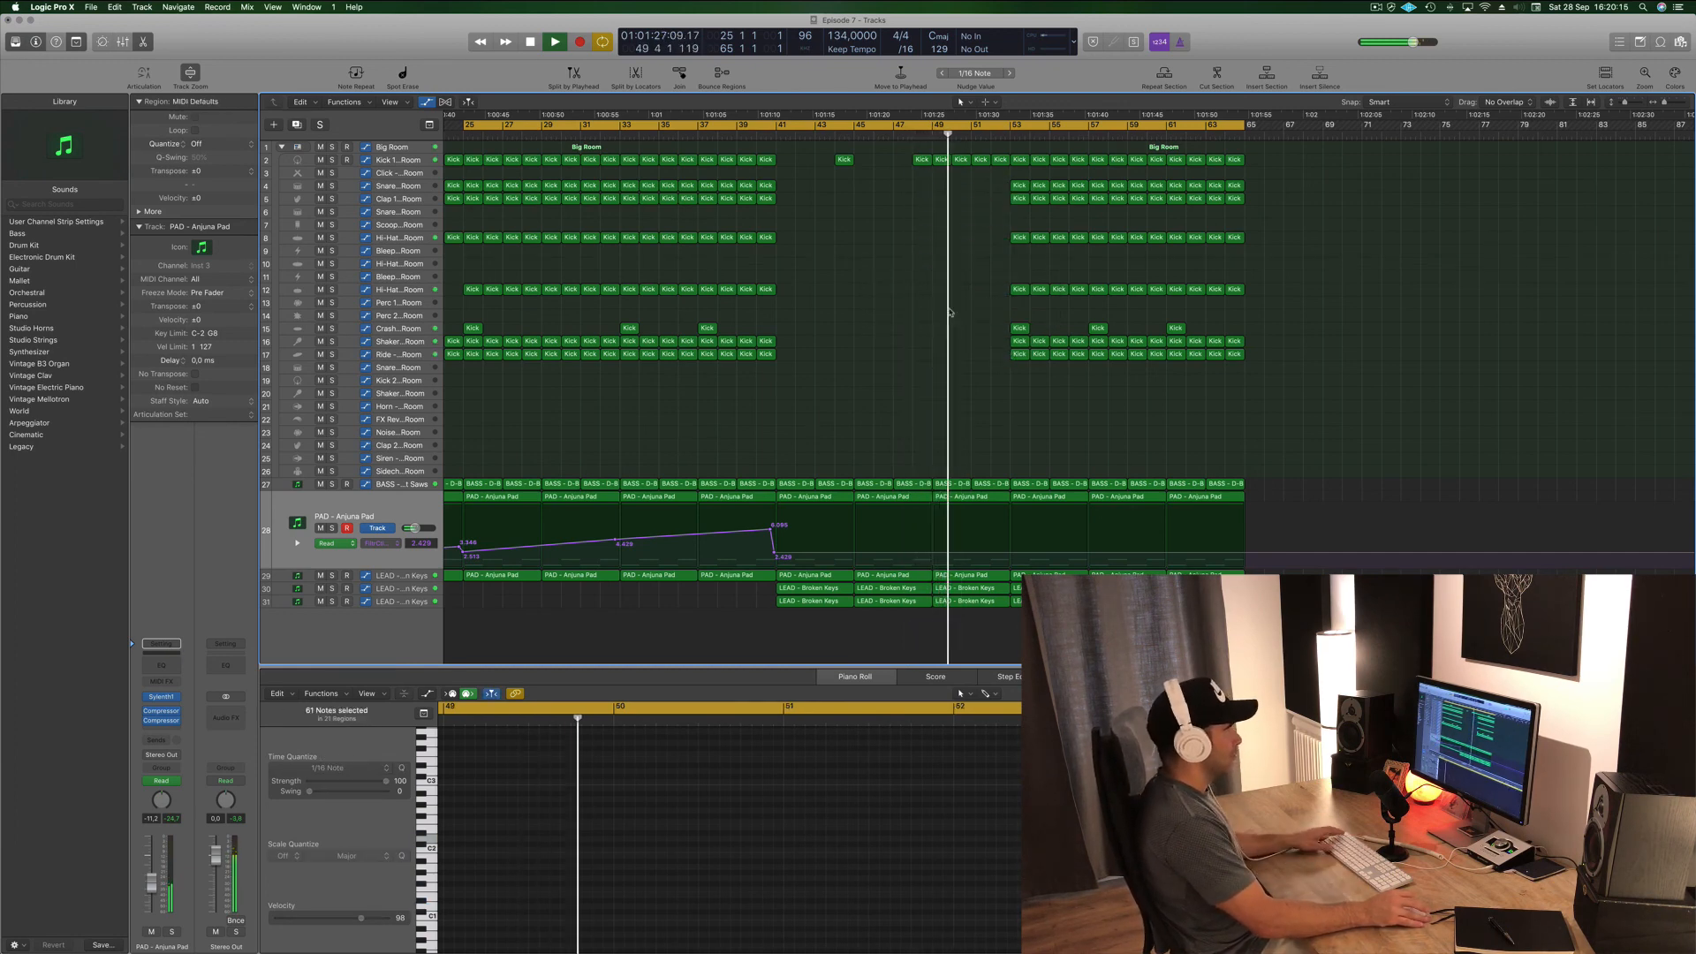
key(super+Left)
key(super+Left)
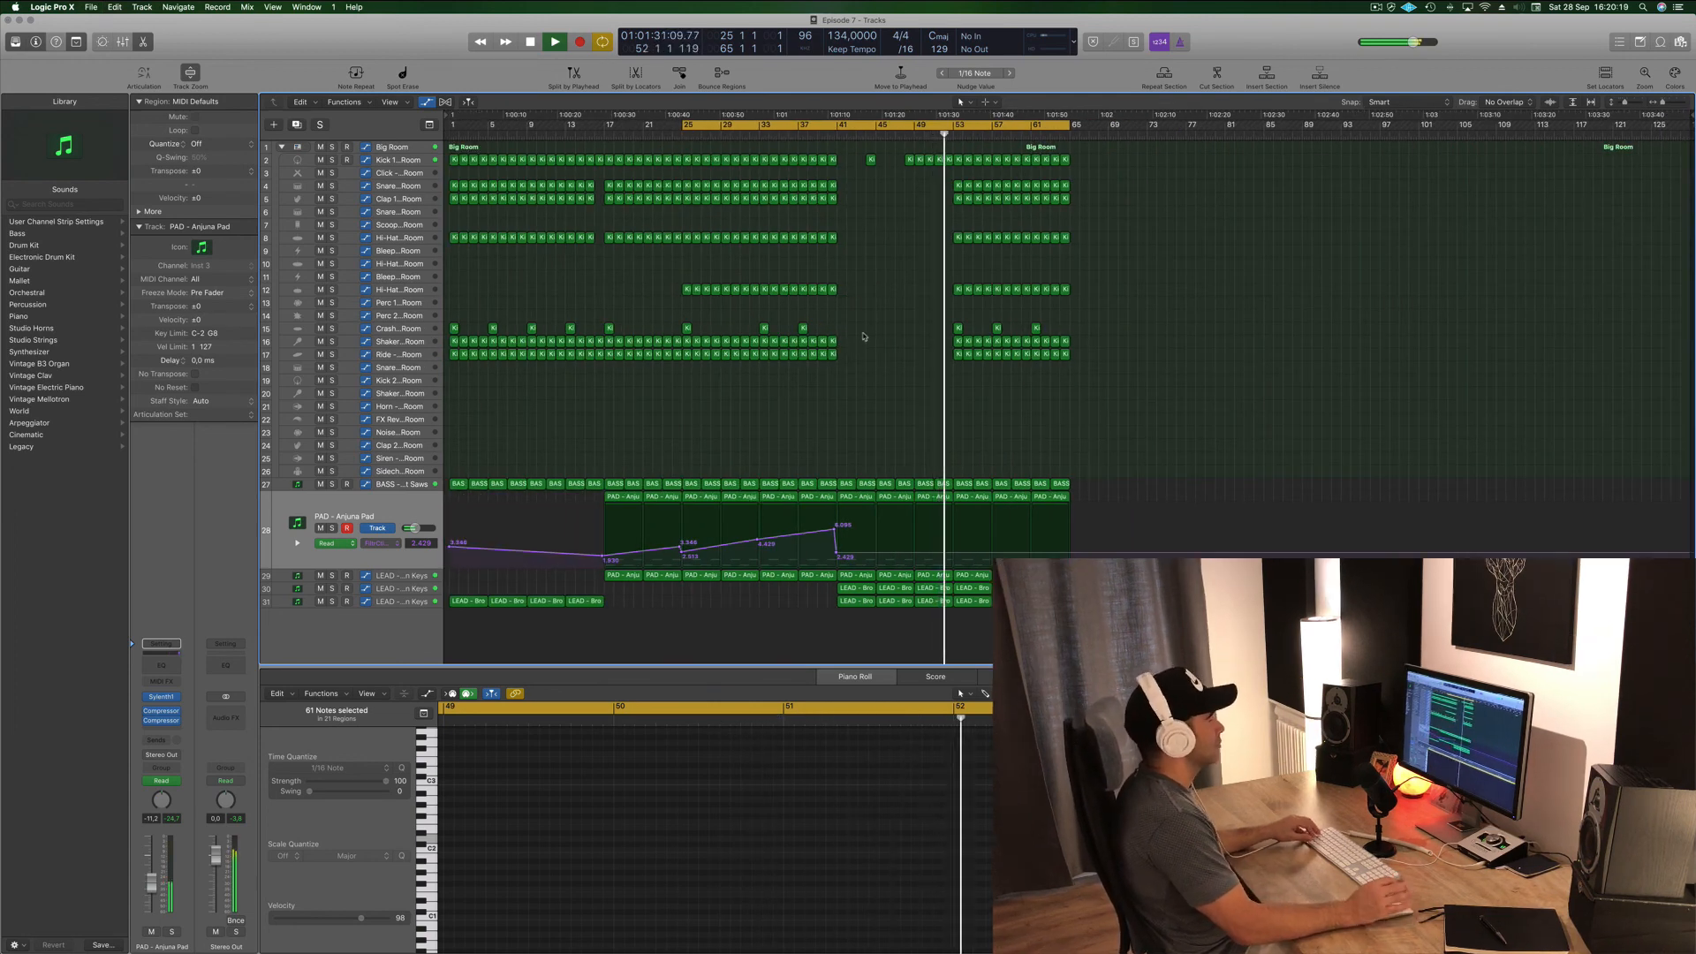
key(space)
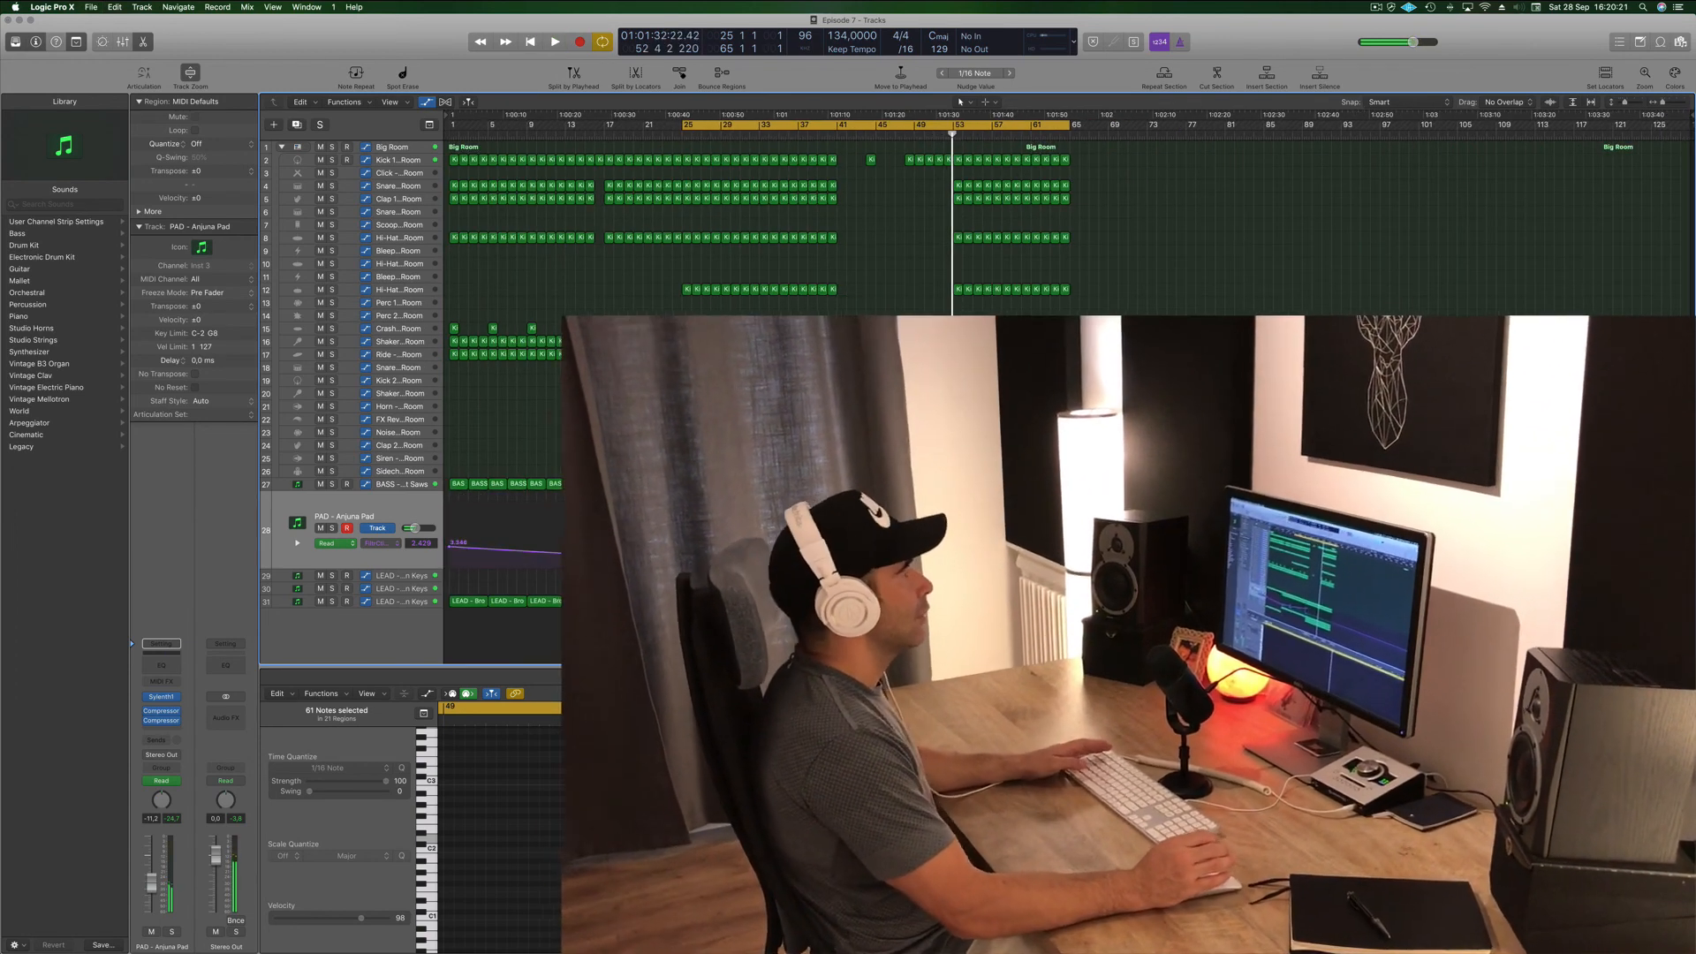